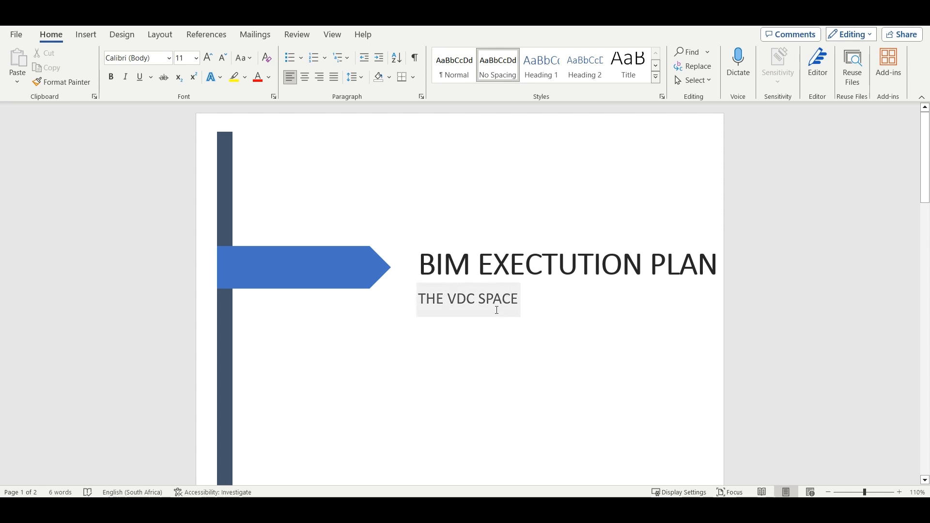
# Step: Type 'DOCUMENT CONTROL' at the top of page 2, style it as Title, and start a new line
pyautogui.scroll(-1, 503, 322)
pyautogui.scroll(-10, 546, 334)
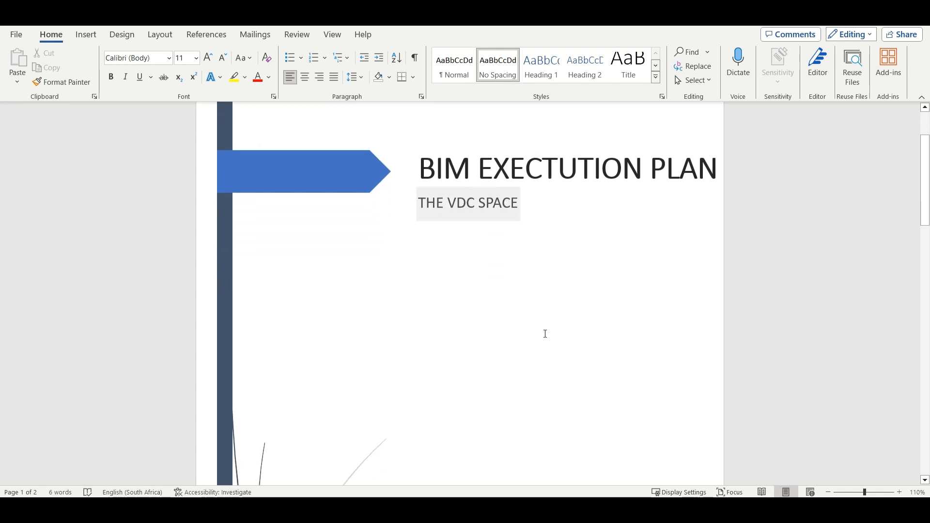
pyautogui.scroll(-1, 507, 291)
pyautogui.click(334, 365)
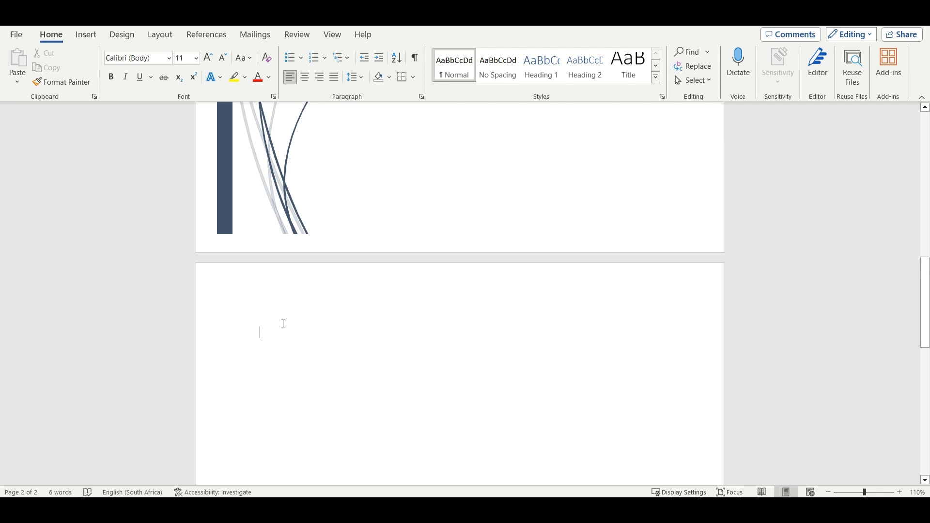
pyautogui.write('DOCUME')
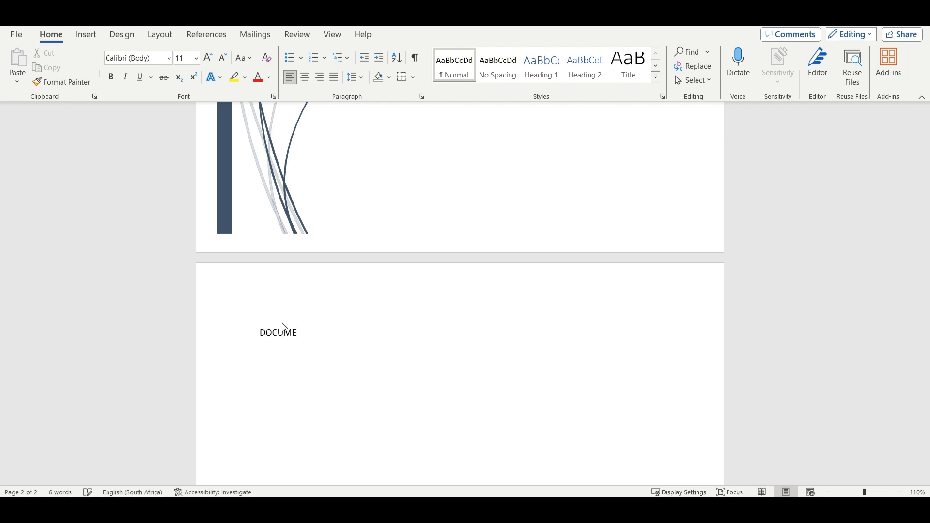
pyautogui.write('NT CONTROL')
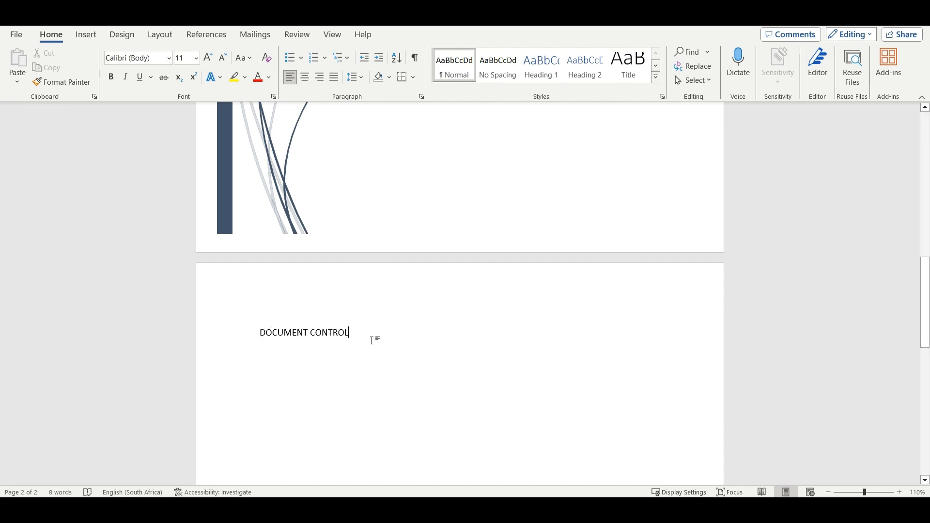
pyautogui.click(218, 336)
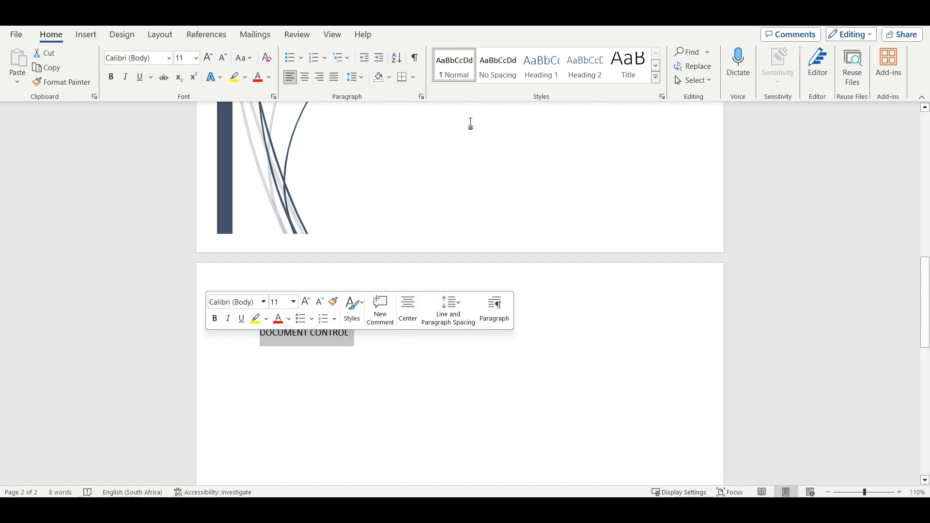
pyautogui.click(629, 66)
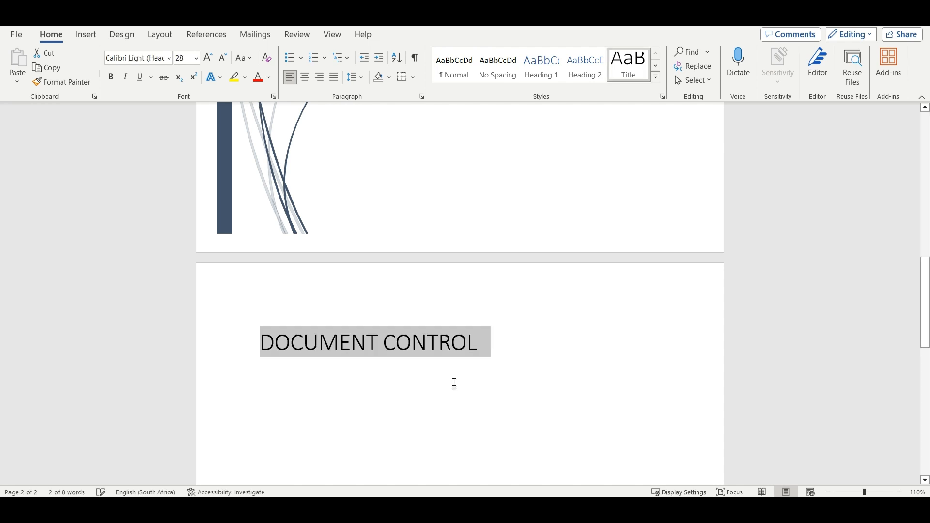
pyautogui.click(493, 336)
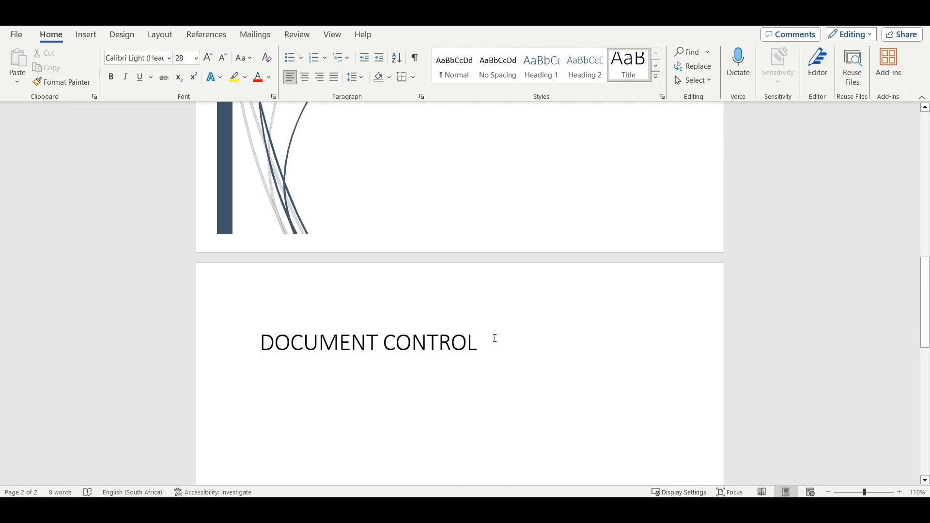
pyautogui.press('Return')
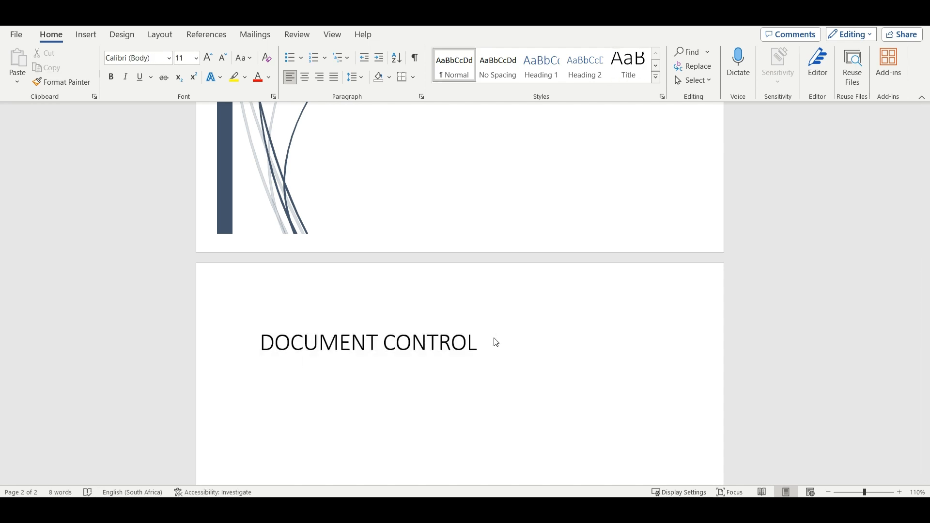
pyautogui.scroll(-1, 347, 431)
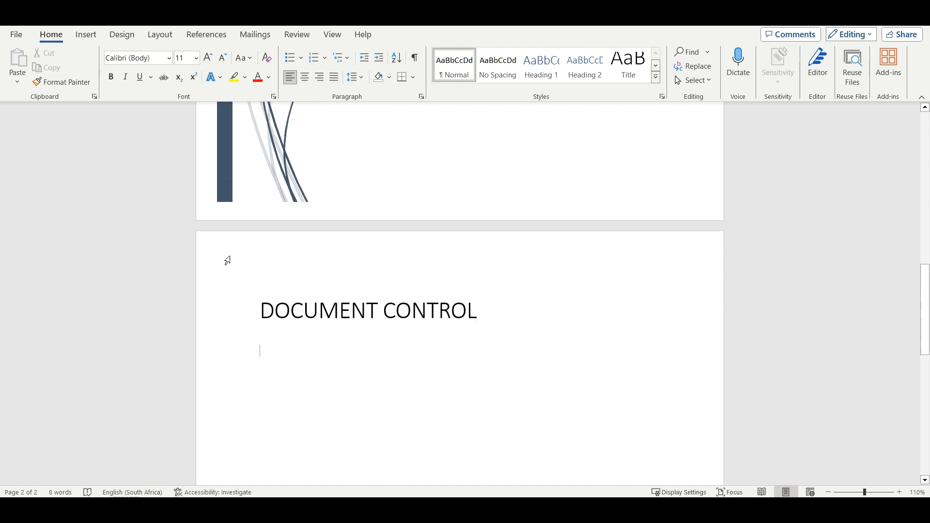
# Step: Insert a four-column, two-row table below the DOCUMENT CONTROL heading
pyautogui.click(87, 34)
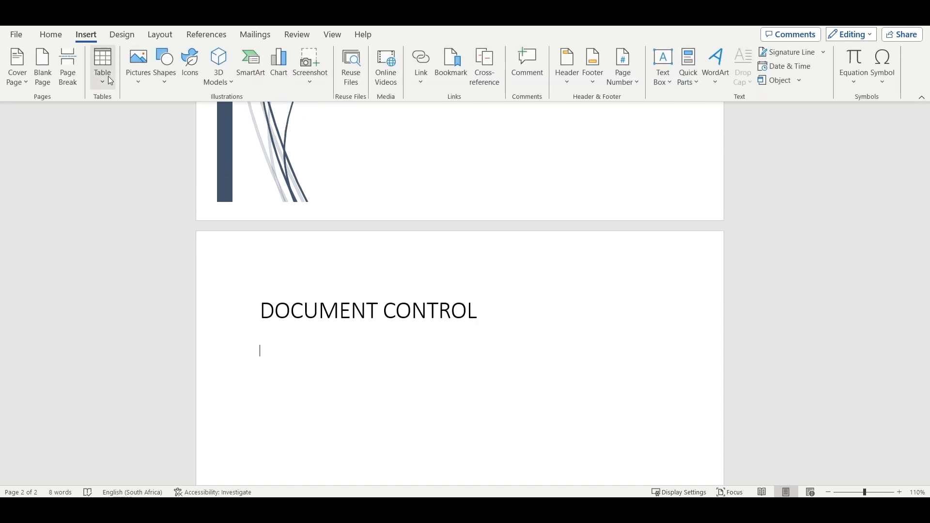
pyautogui.click(108, 77)
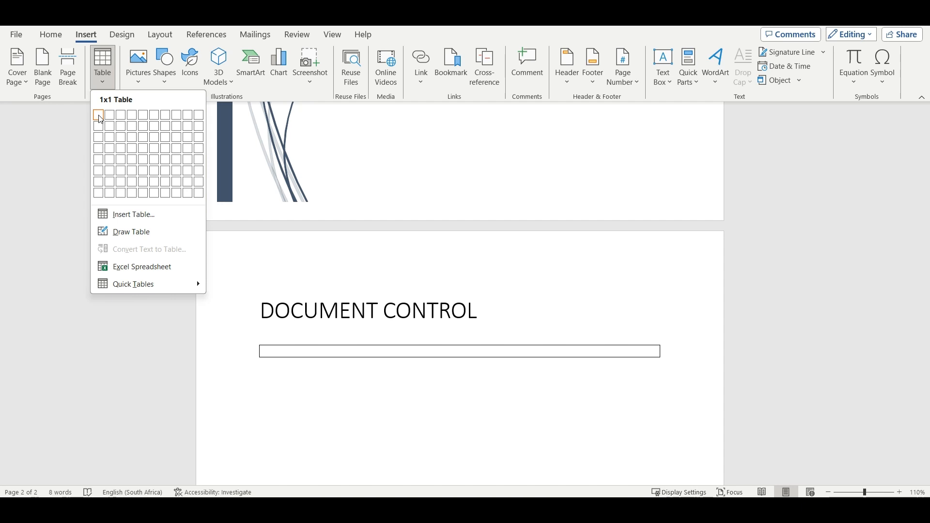
pyautogui.click(134, 125)
pyautogui.scroll(-2, 424, 437)
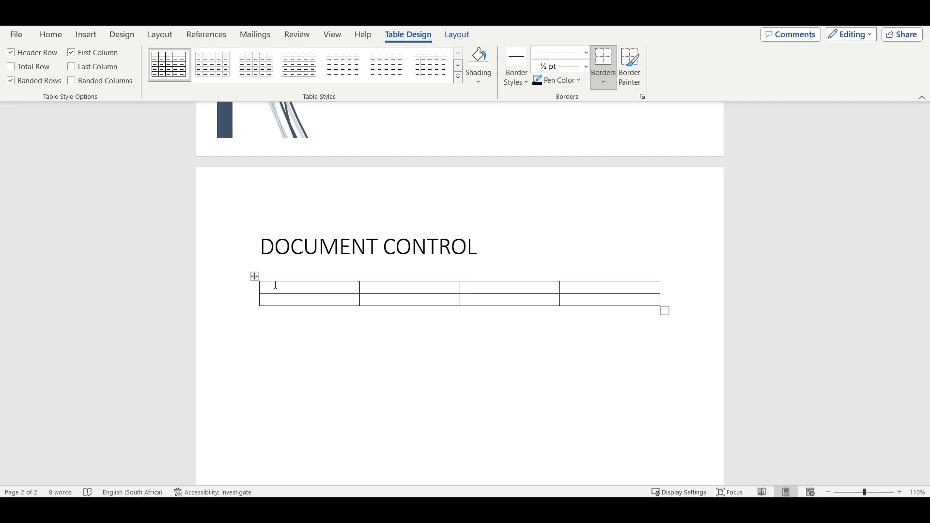
# Step: Fill the header row with Purpose of Issue, Revision, Description and Date
pyautogui.write('Purpose')
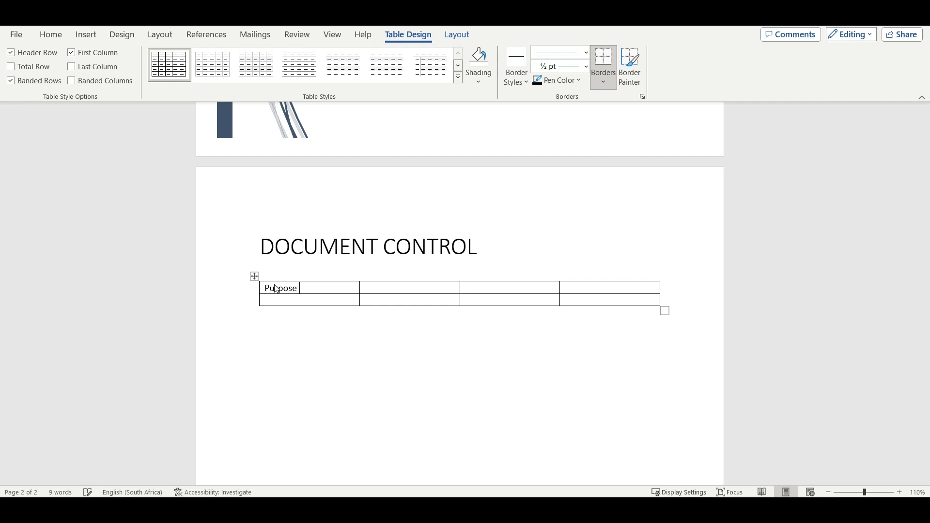
pyautogui.write(' o')
pyautogui.press('BackSpace')
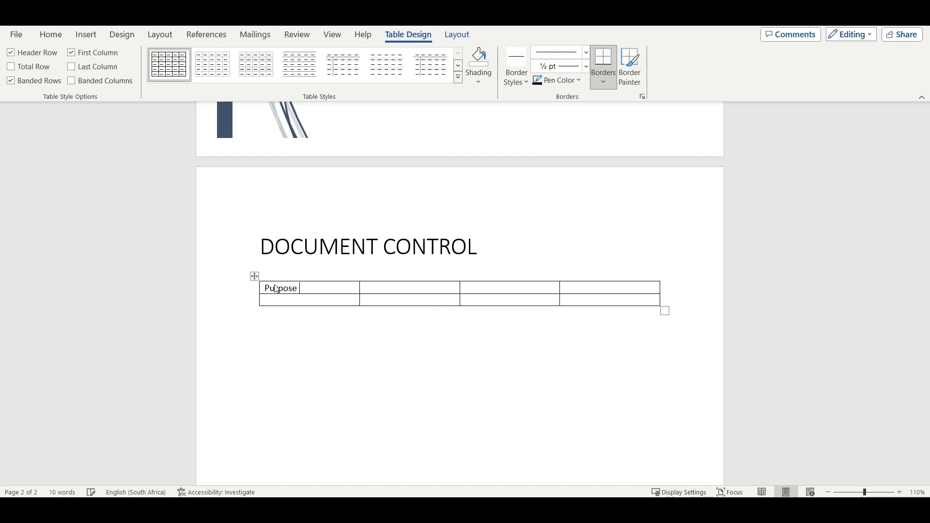
pyautogui.write('of Issuee')
pyautogui.press('BackSpace')
pyautogui.press('Tab')
pyautogui.write('Revision')
pyautogui.press('Tab')
pyautogui.write('D')
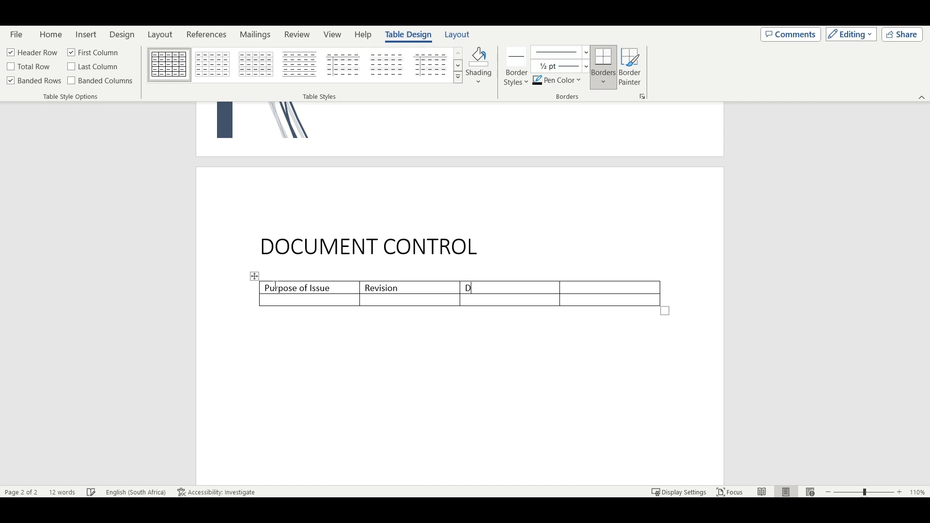
pyautogui.write('escription')
pyautogui.write('Date')
pyautogui.click(299, 301)
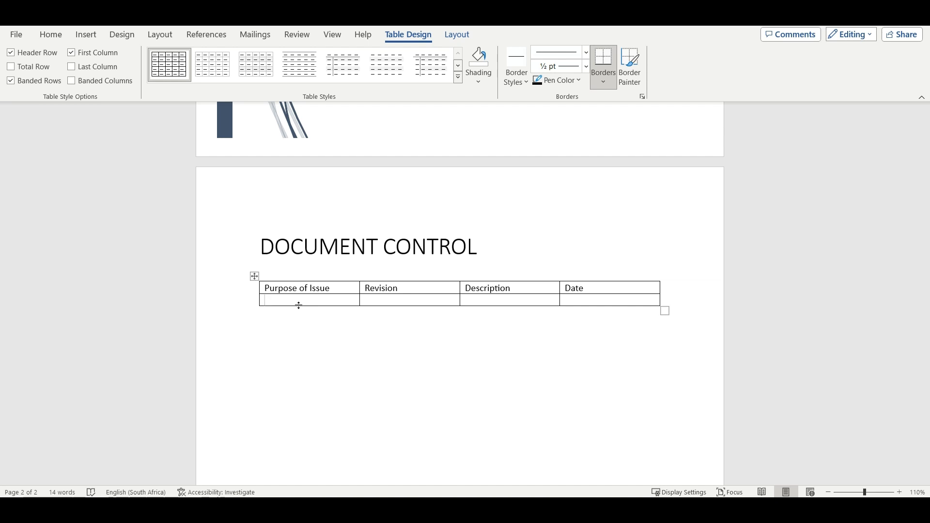
# Step: Enter S03 as the Purpose of Issue and A01 as the Revision in row two
pyautogui.write('S03')
pyautogui.press('Tab')
pyautogui.write('A01')
pyautogui.press('Tab')
# Step: Add the description 'Document creation and distribution for information between all parties' and date 31/07/2024
pyautogui.write('Doce')
pyautogui.press('BackSpace')
pyautogui.write('ument creat')
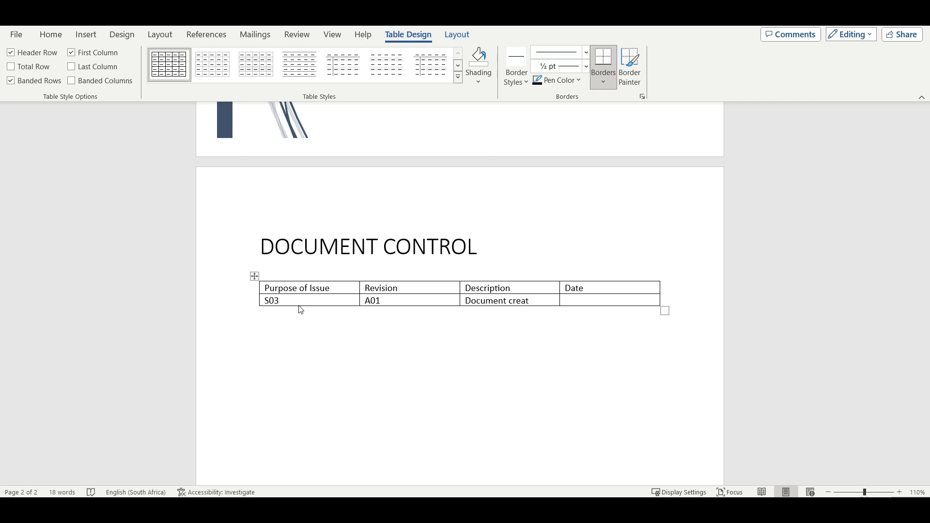
pyautogui.write('ion and dist')
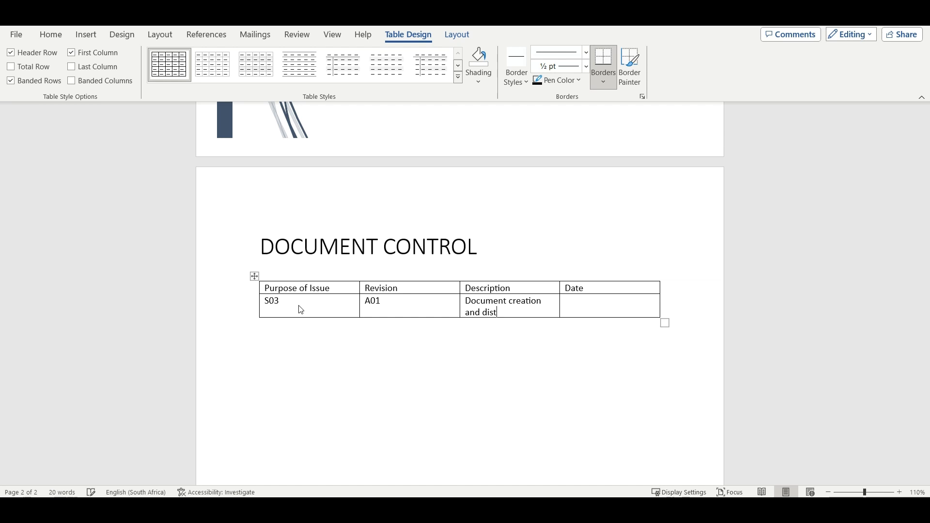
pyautogui.write('ribution for informta')
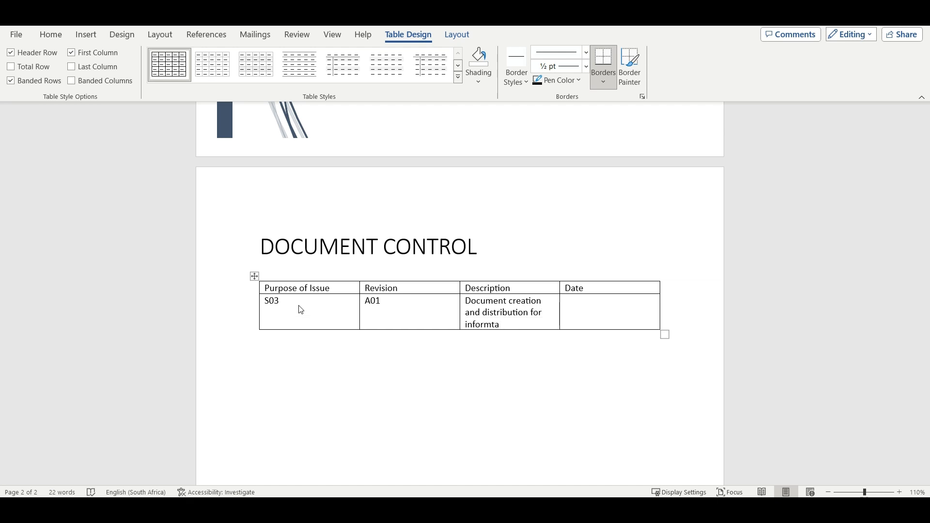
pyautogui.press('BackSpace')
pyautogui.press('BackSpace')
pyautogui.write('ation between all')
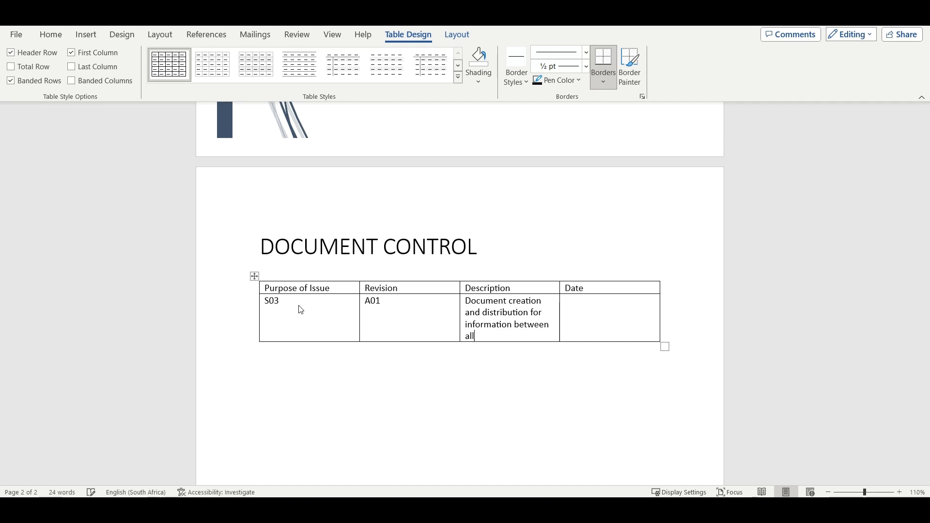
pyautogui.write(' parties')
pyautogui.press('Tab')
pyautogui.write('31/')
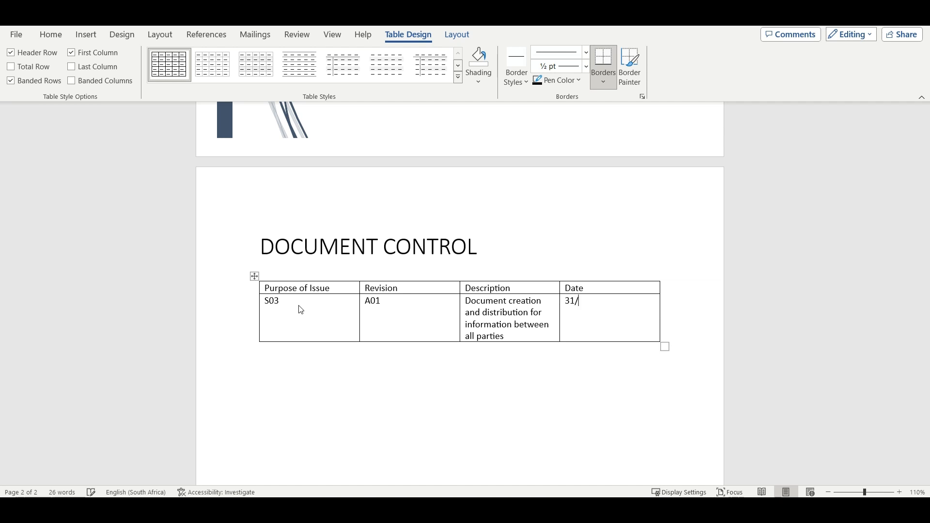
pyautogui.write('07/2024')
pyautogui.click(403, 392)
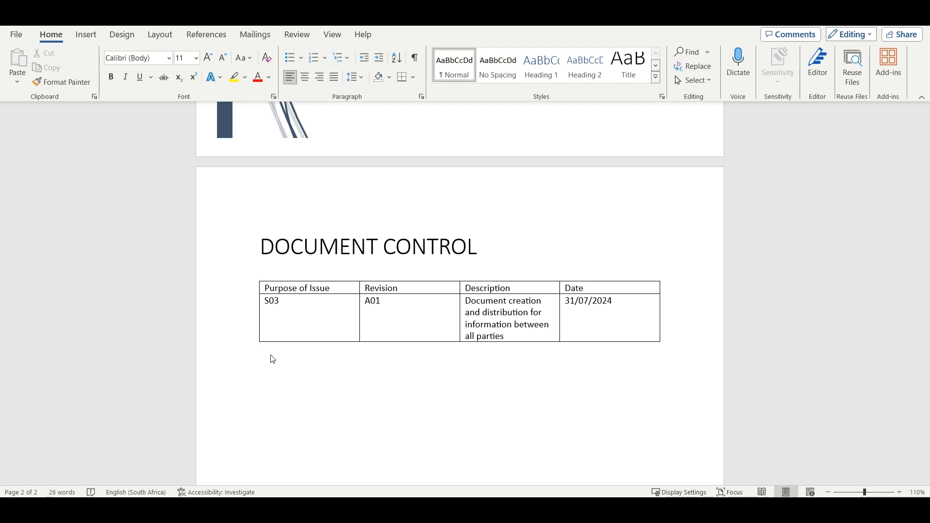
# Step: Start page 3 with a CONTENTS heading in Title style
pyautogui.scroll(-10, 273, 359)
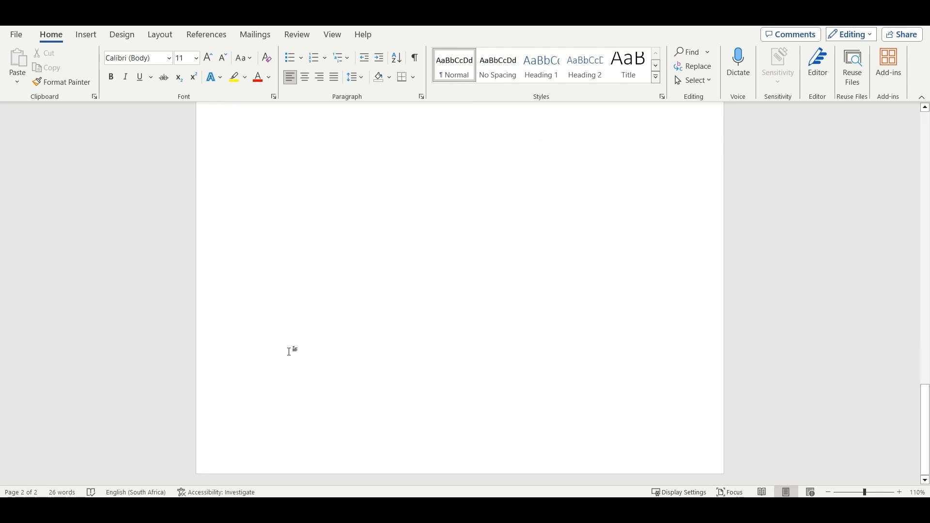
pyautogui.hotkey('ctrl', 'Return')
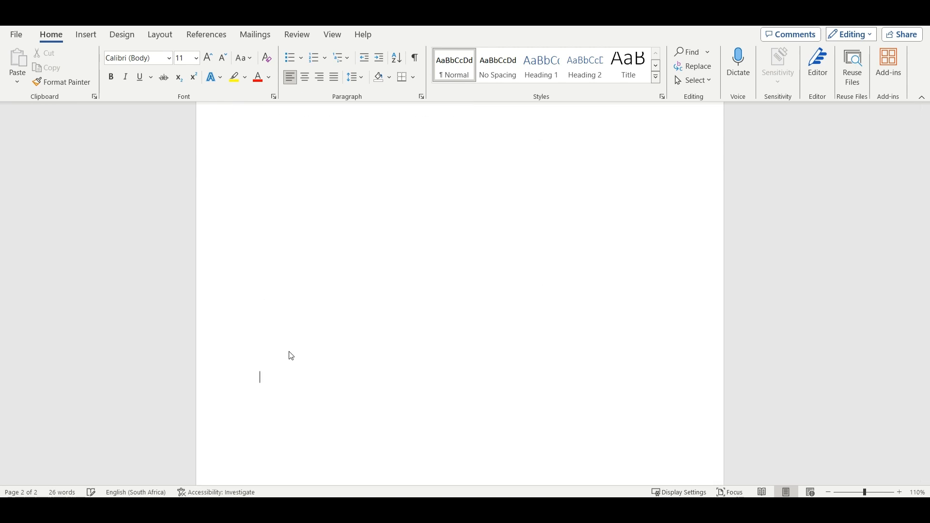
pyautogui.press('Return')
pyautogui.press('Return')
pyautogui.press('Return')
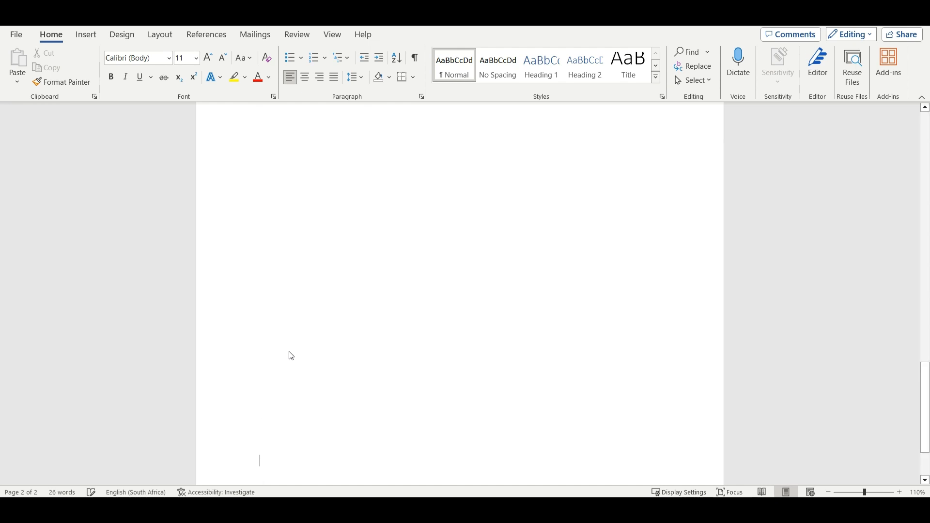
pyautogui.scroll(-4, 291, 356)
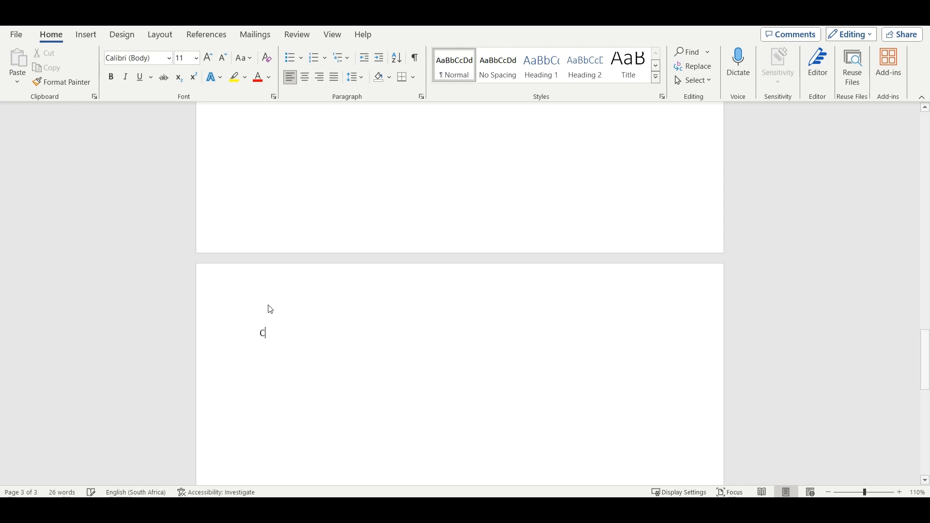
pyautogui.write('CONTENTS')
pyautogui.doubleClick(319, 332)
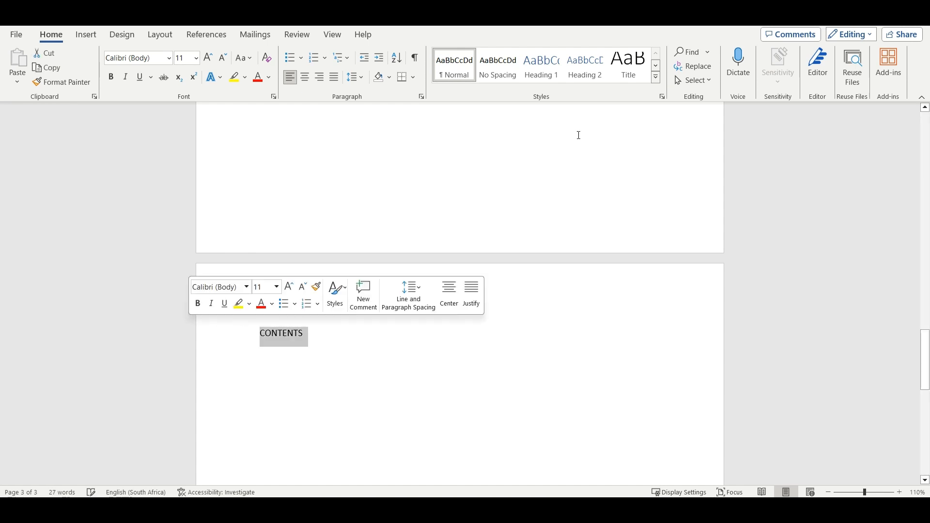
pyautogui.click(629, 65)
pyautogui.click(412, 358)
# Step: Add empty paragraphs below CONTENTS until a blank page 4 begins
pyautogui.scroll(-5, 398, 329)
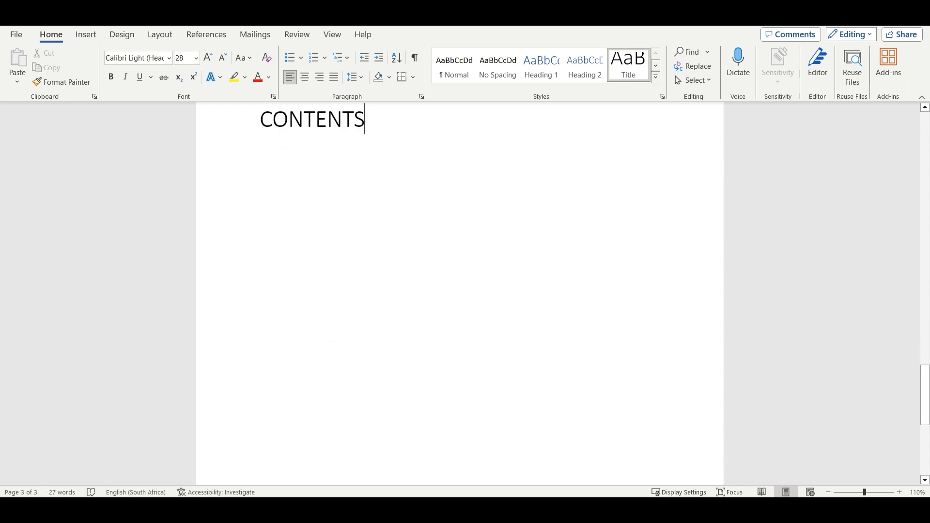
pyautogui.press('Return')
pyautogui.press('Return')
pyautogui.press('Return')
pyautogui.press('Return')
pyautogui.press('Return')
pyautogui.press('Return')
pyautogui.press('Return')
pyautogui.press('Return')
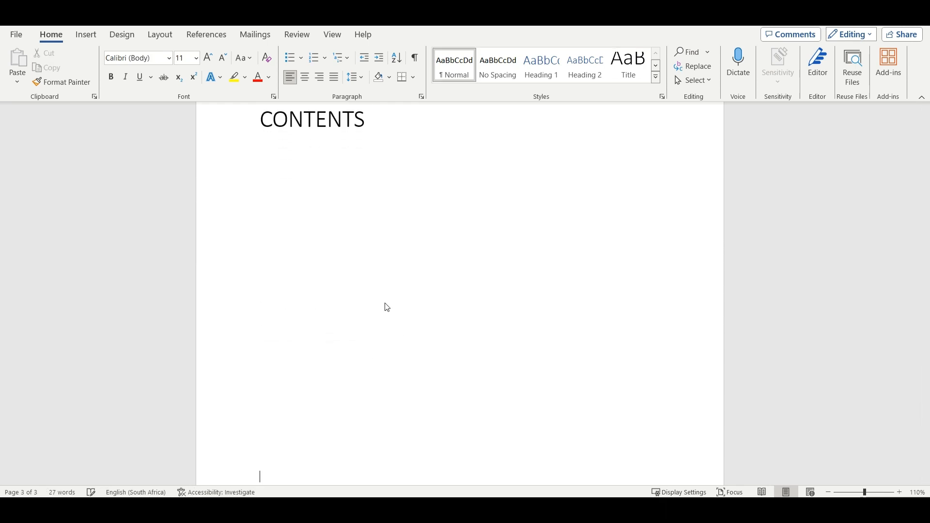
pyautogui.press('Return')
pyautogui.press('Return')
pyautogui.press('Return')
pyautogui.press('Return')
pyautogui.press('Return')
pyautogui.press('Return')
pyautogui.press('Return')
pyautogui.press('Return')
pyautogui.press('Return')
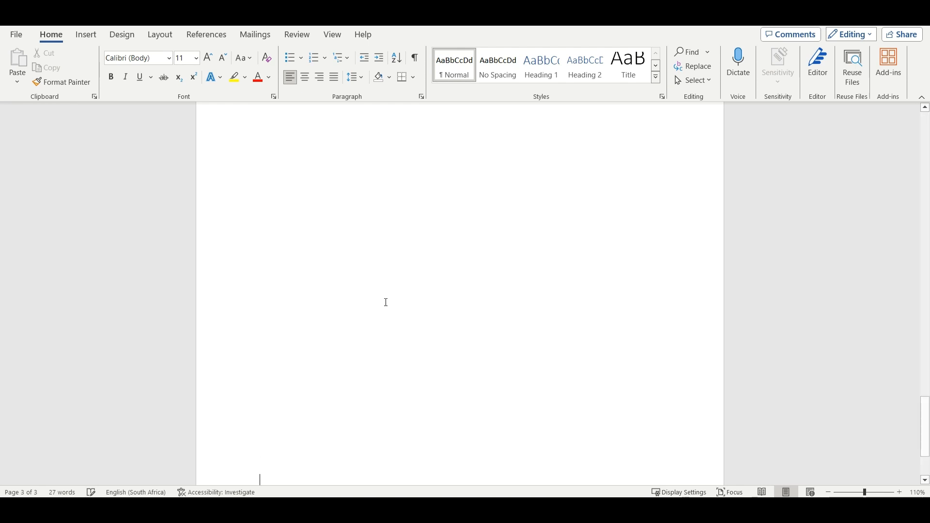
pyautogui.press('Return')
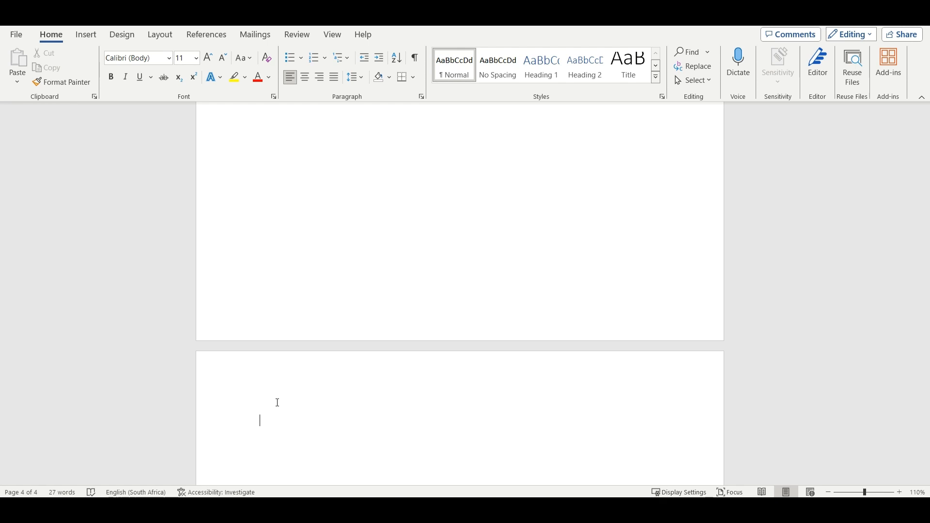
# Step: Type 'TERMS AND ABBREVIATIONS' on page 4 in Title style, with a normal paragraph below
pyautogui.write('TERMS AND ABBREVIATIONS')
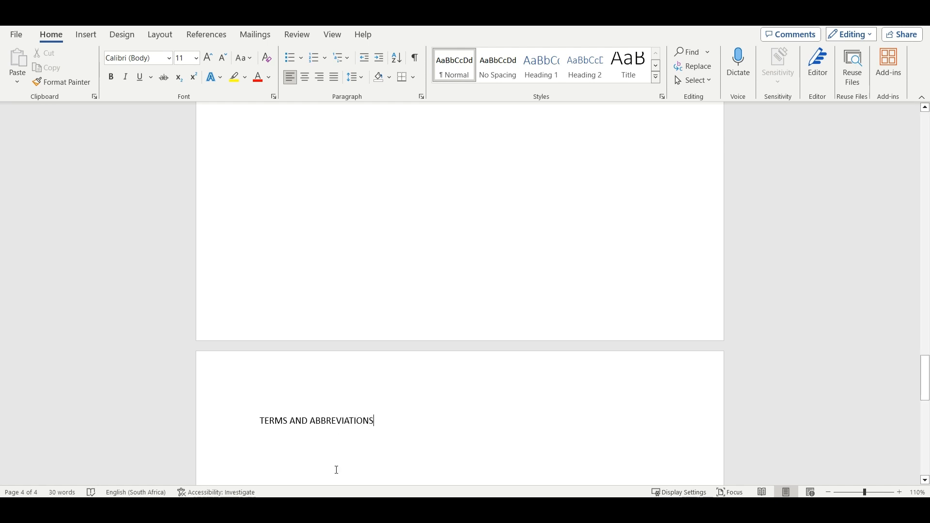
pyautogui.click(231, 405)
pyautogui.click(629, 65)
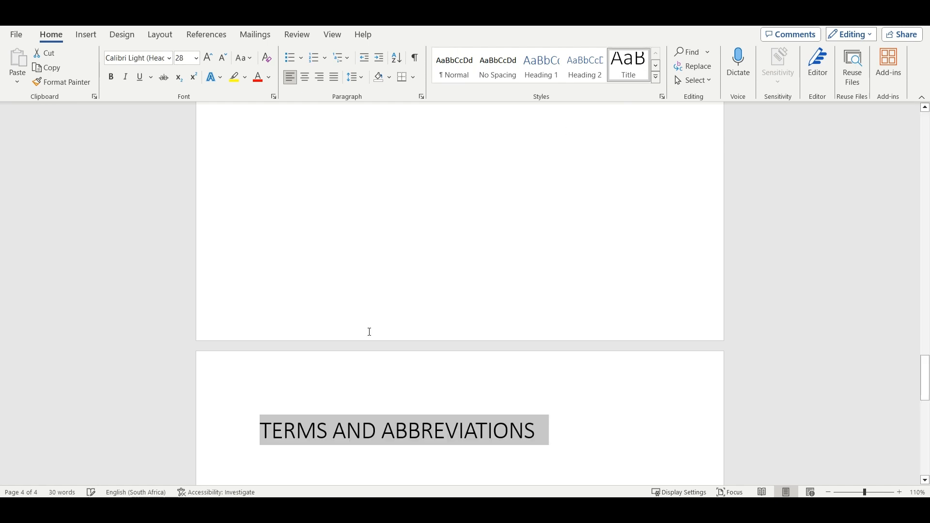
pyautogui.click(503, 405)
pyautogui.scroll(-2, 503, 405)
pyautogui.click(547, 346)
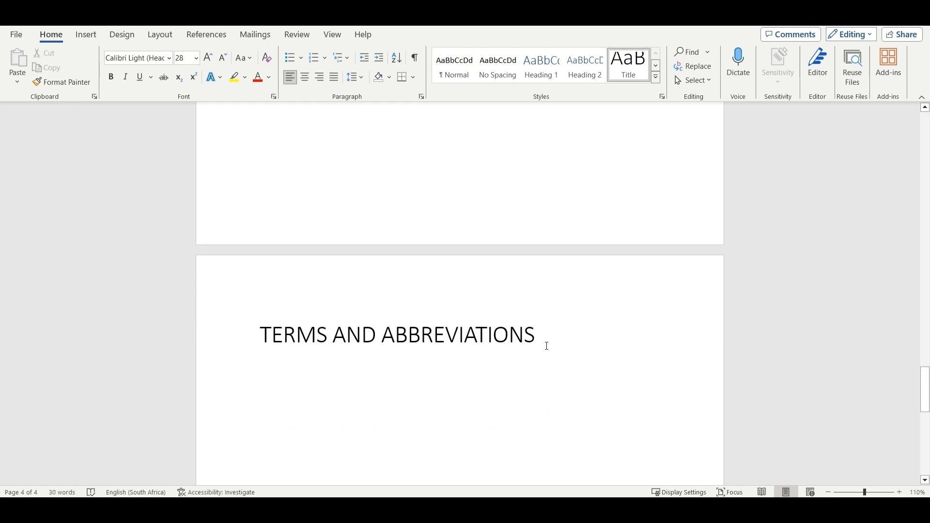
pyautogui.press('Return')
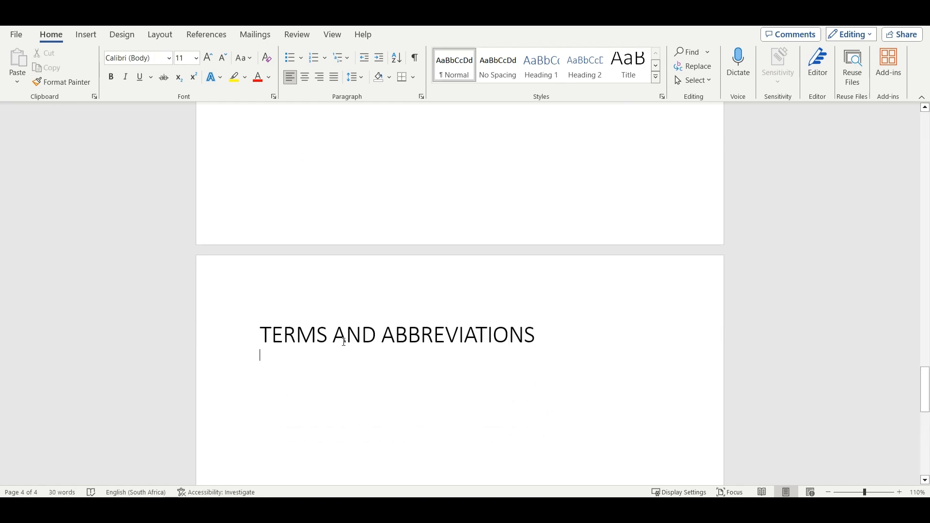
pyautogui.scroll(-2, 344, 342)
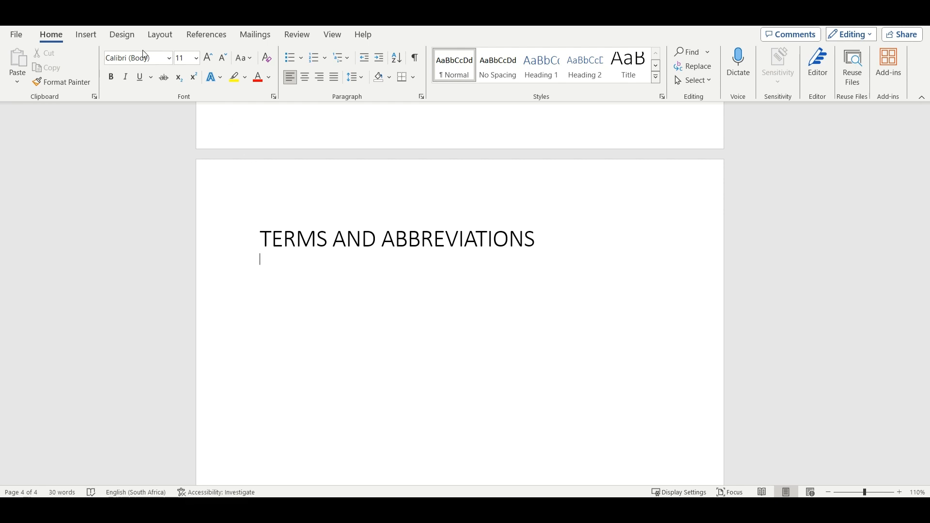
pyautogui.click(85, 35)
pyautogui.click(101, 83)
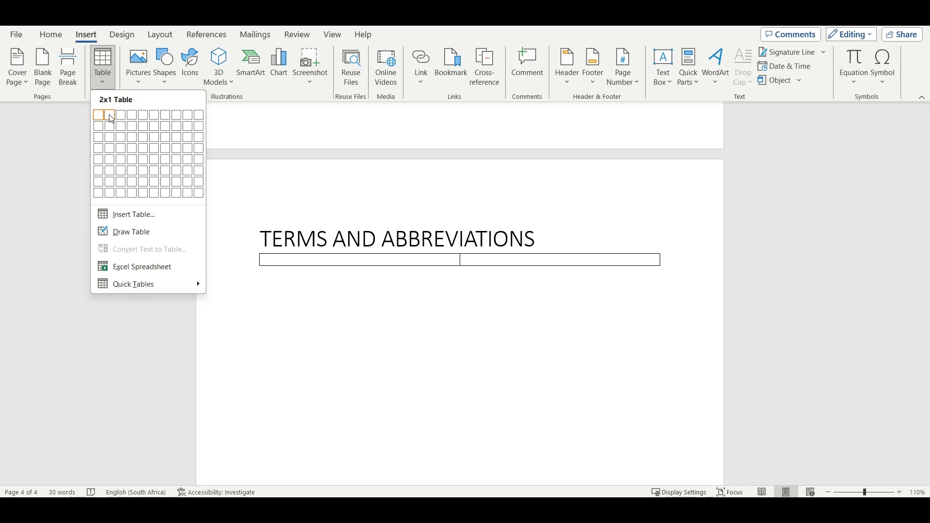
# Step: Insert a two-column, five-row table and enter BIM, BEP and ASSET in column one
pyautogui.click(111, 159)
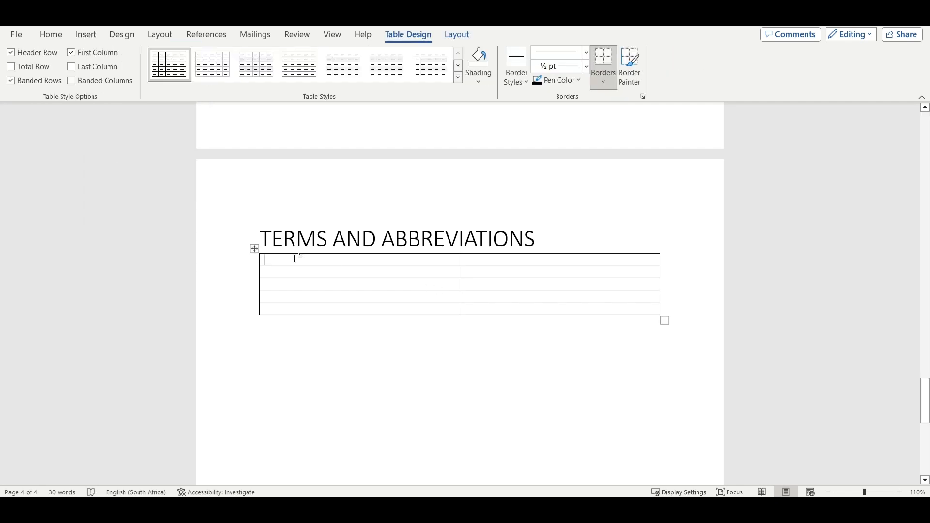
pyautogui.write('BIM')
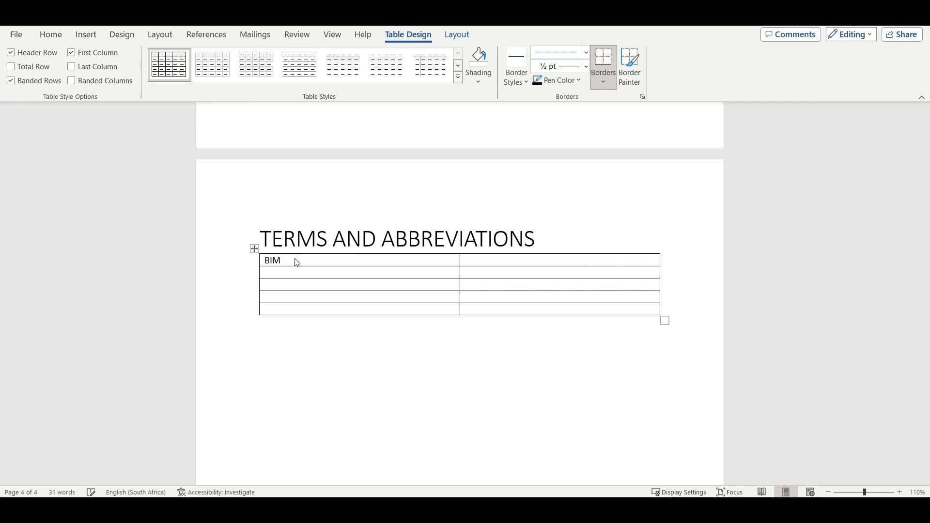
pyautogui.press('Return')
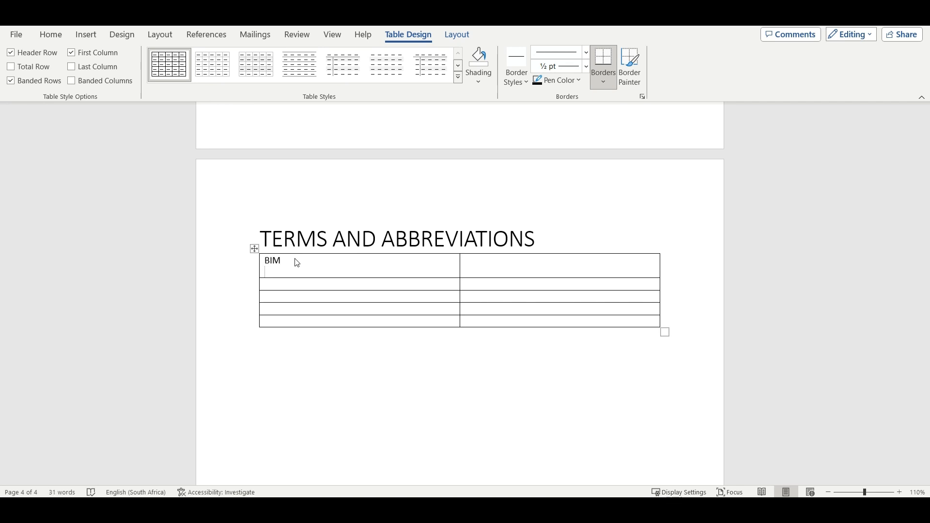
pyautogui.press('BackSpace')
pyautogui.click(295, 273)
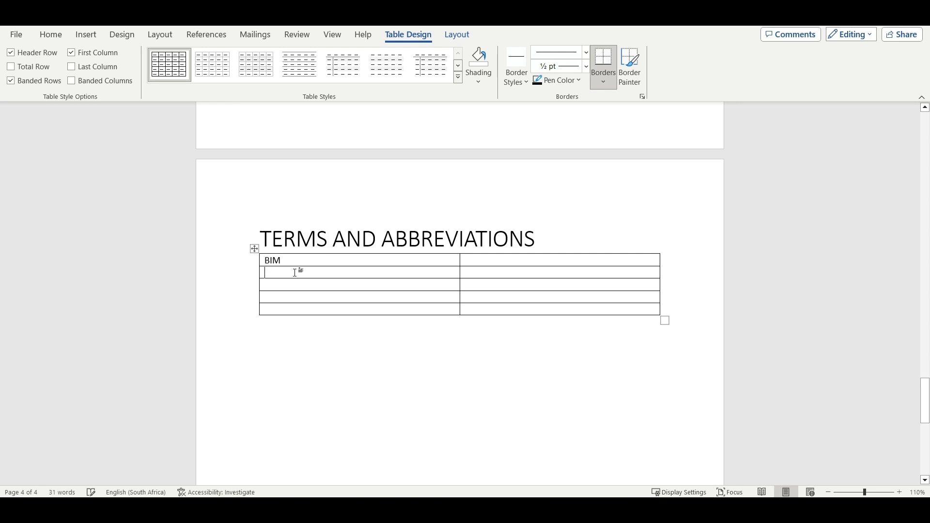
pyautogui.write('BEP')
pyautogui.write('ASSET')
# Step: Add LEVEL OF INFORMATION IN NEED and LEVEL OF DETAIL to the last two rows
pyautogui.click(296, 294)
pyautogui.write('L')
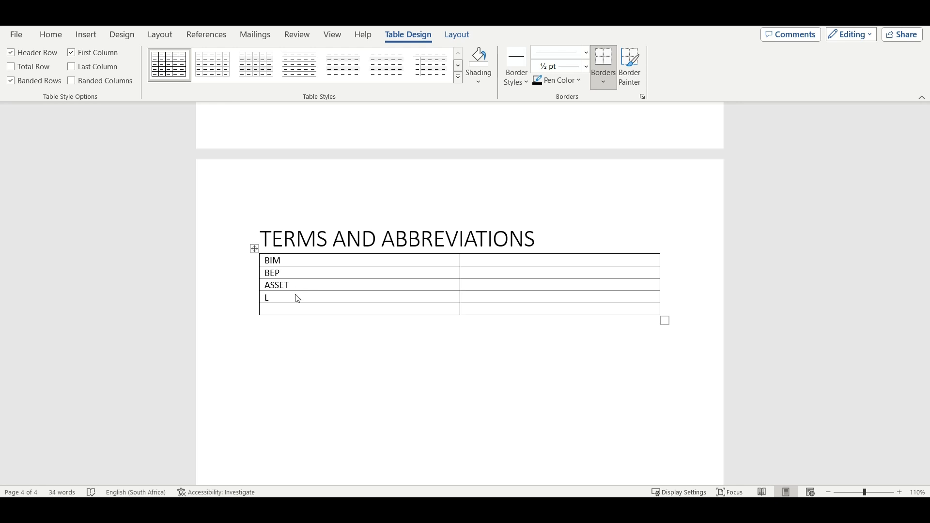
pyautogui.write('EVEL OF INFORMAT')
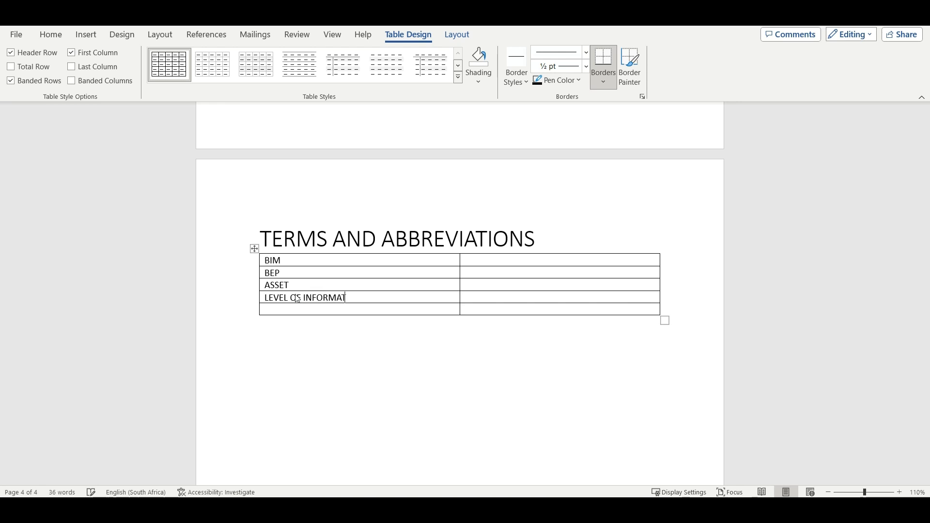
pyautogui.write('ION IN NEED')
pyautogui.click(278, 311)
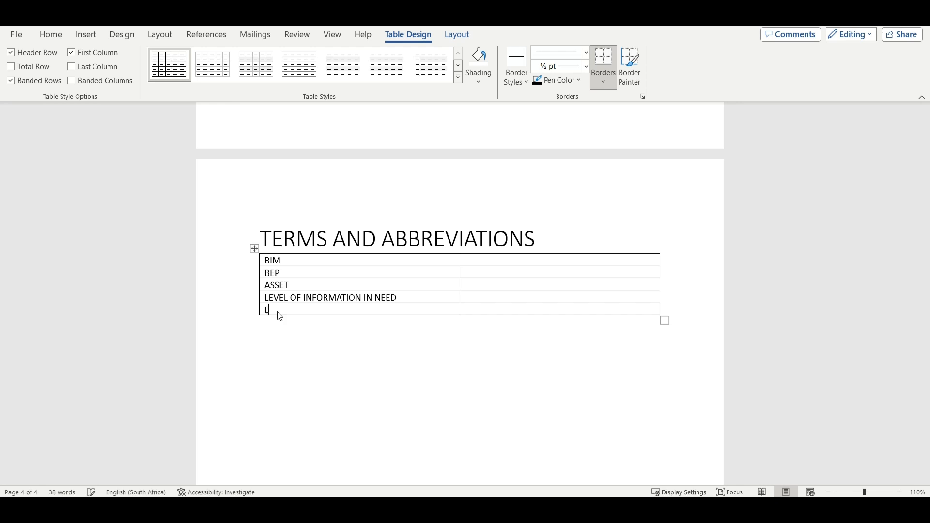
pyautogui.write('LEVEL OF DETAIL')
pyautogui.click(296, 349)
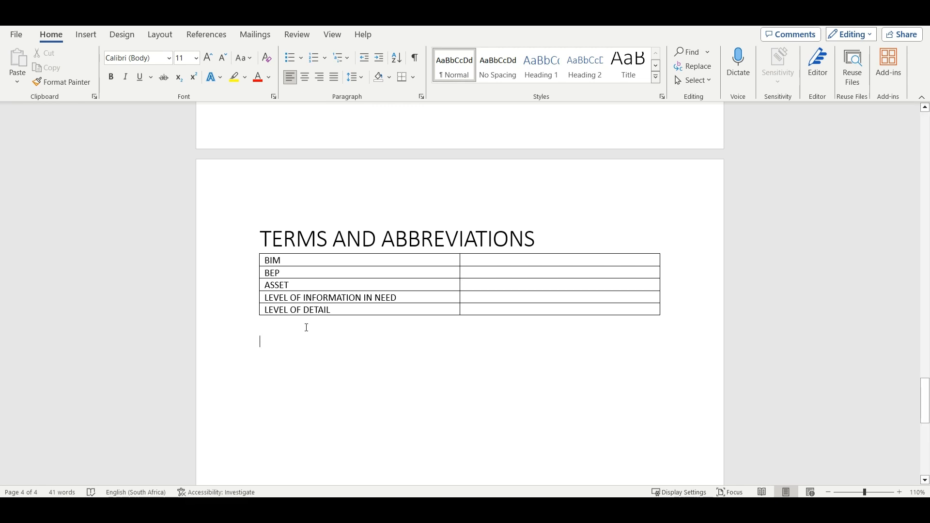
pyautogui.scroll(-1, 307, 327)
# Step: Type 'Building information Modelling is the holistic process' beside BIM, fixing 'holistiv' and 'ptocess'
pyautogui.click(482, 228)
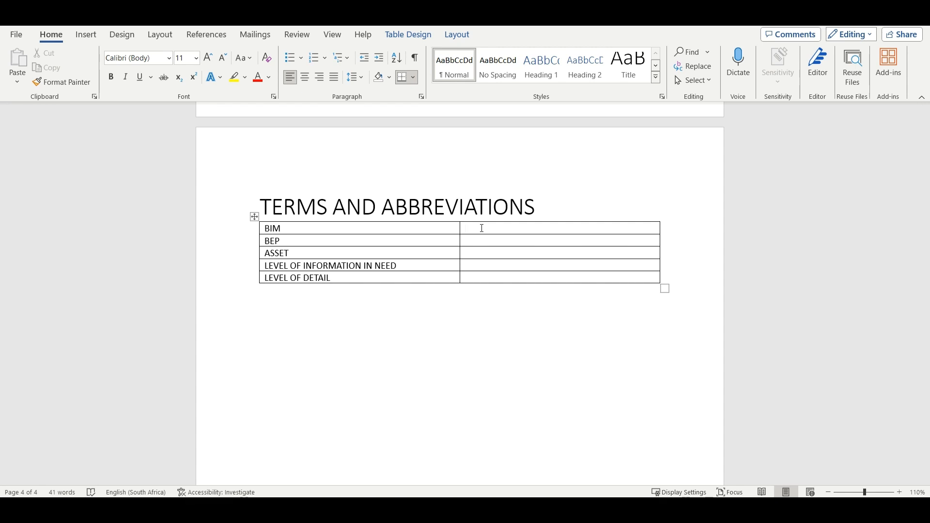
pyautogui.write('Building information Mod')
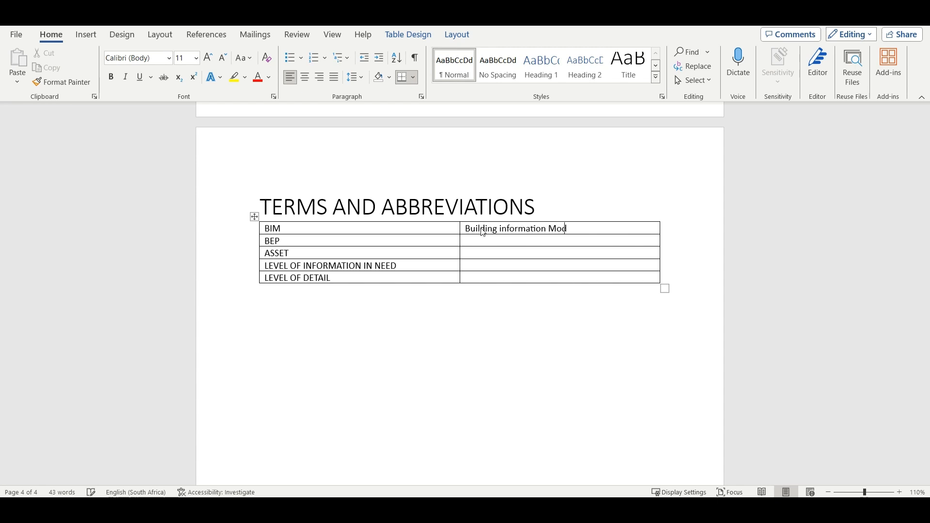
pyautogui.write('elling is the holistiv')
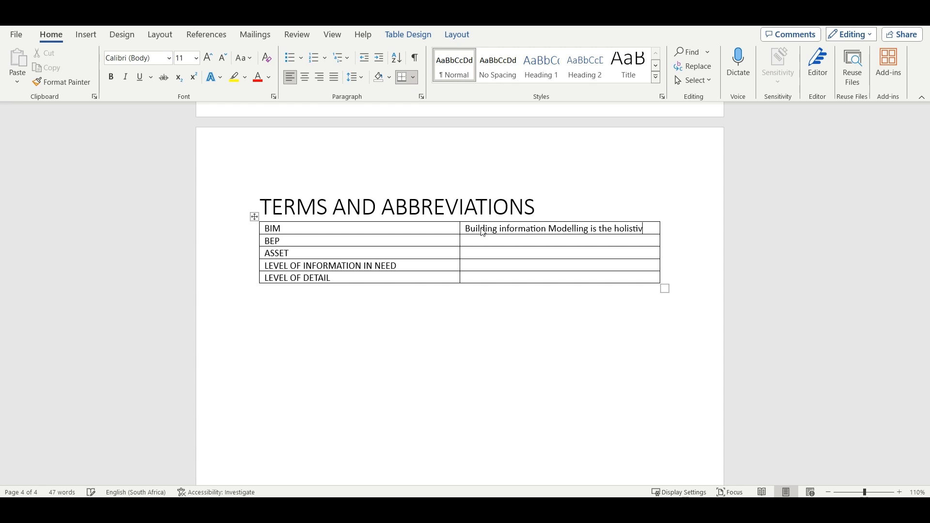
pyautogui.write(' ptocess')
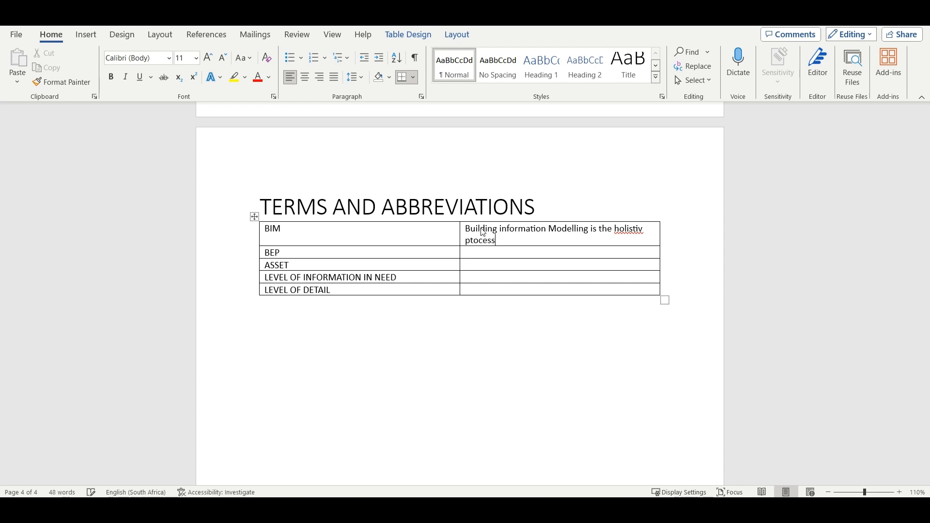
pyautogui.click(647, 232)
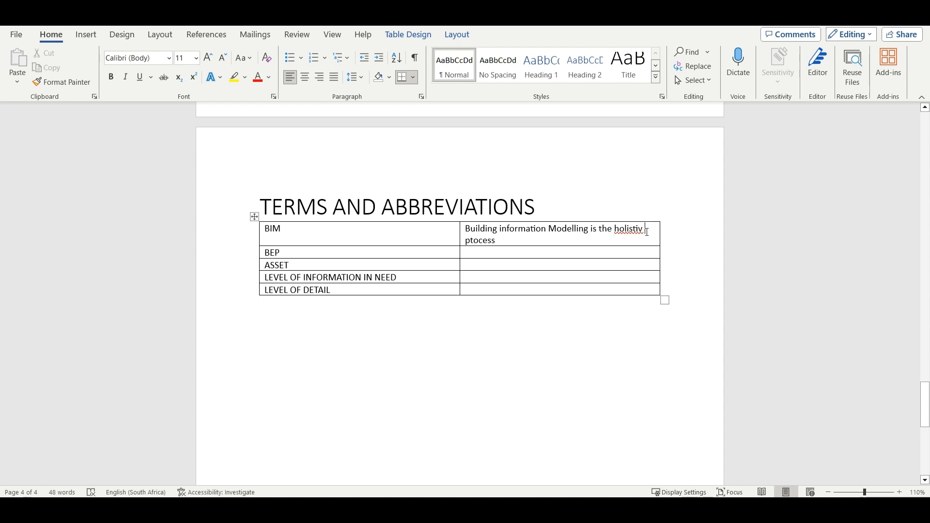
pyautogui.press('BackSpace')
pyautogui.write('c')
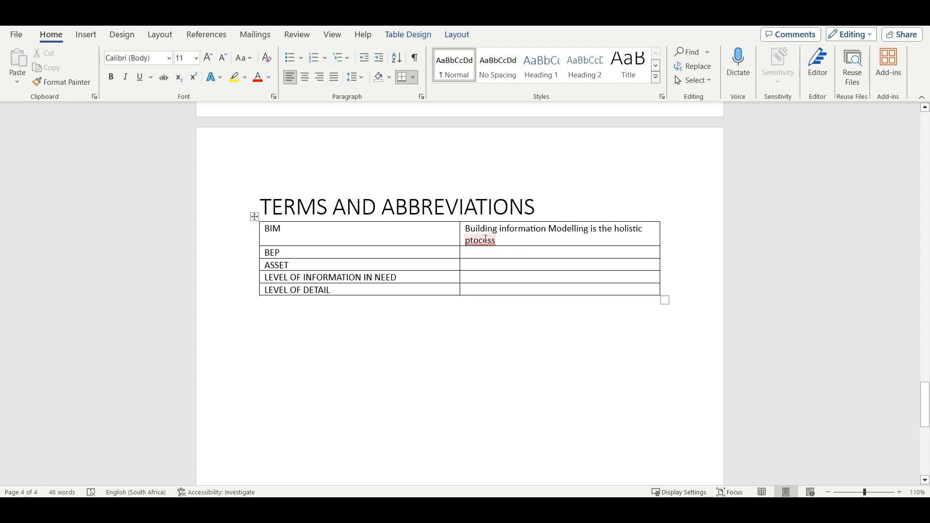
pyautogui.rightClick(474, 240)
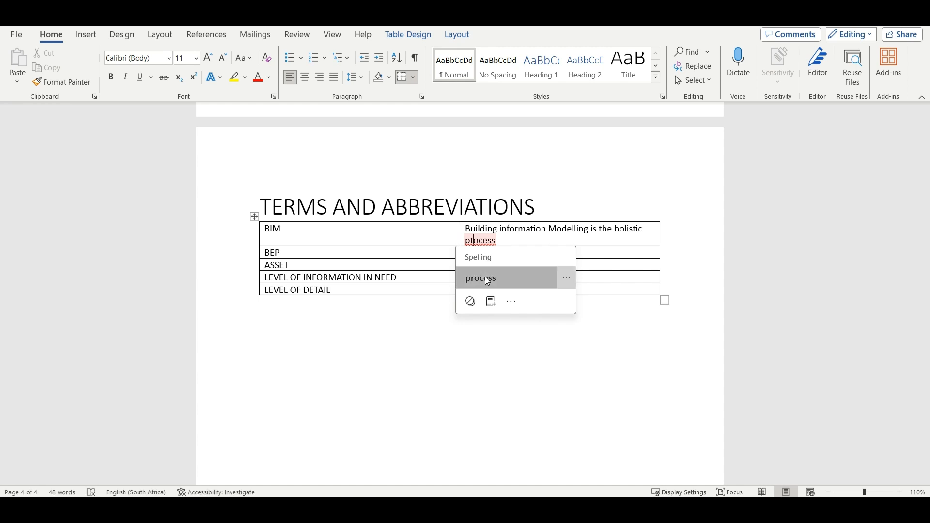
pyautogui.click(488, 279)
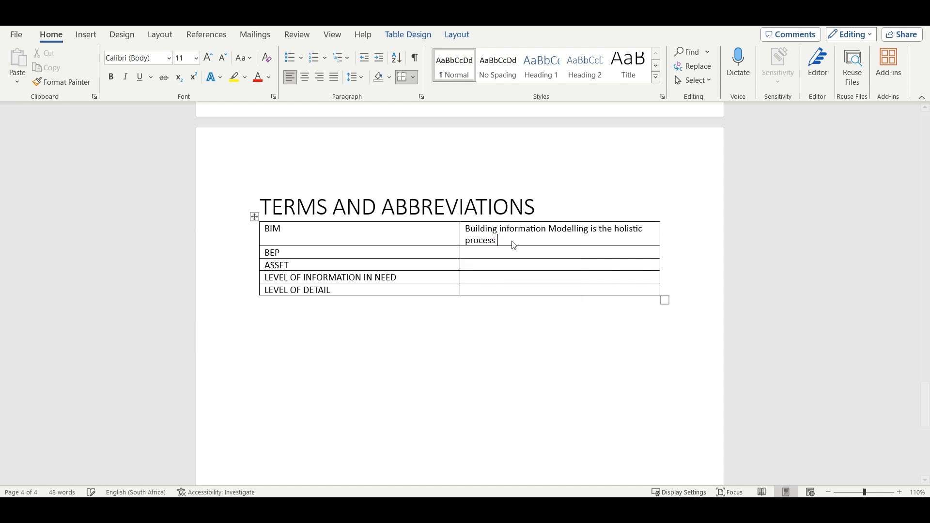
pyautogui.write('of crw')
pyautogui.write('a')
# Step: Complete the BIM definition with 'of creating and managing information for built assets.'
pyautogui.press('BackSpace')
pyautogui.press('BackSpace')
pyautogui.write('eating and managing')
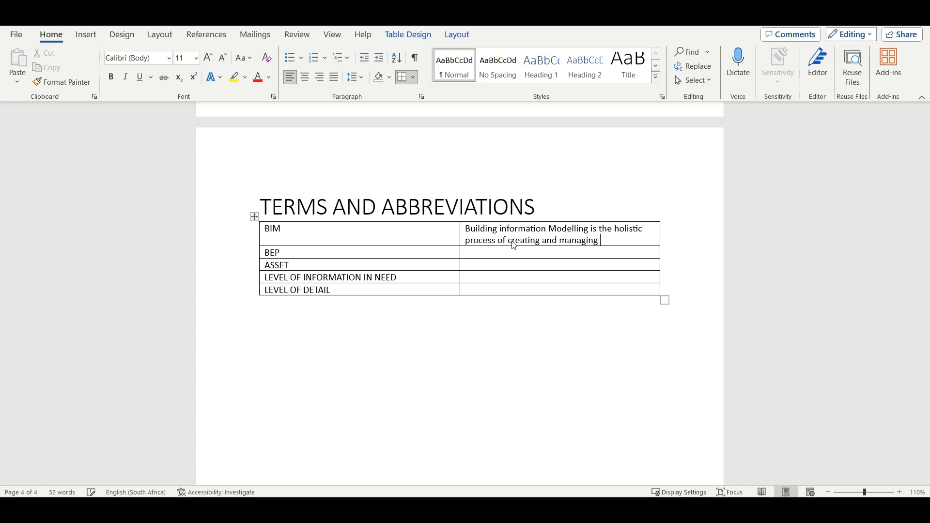
pyautogui.write(' info')
pyautogui.write('rmatio')
pyautogui.write('n for b')
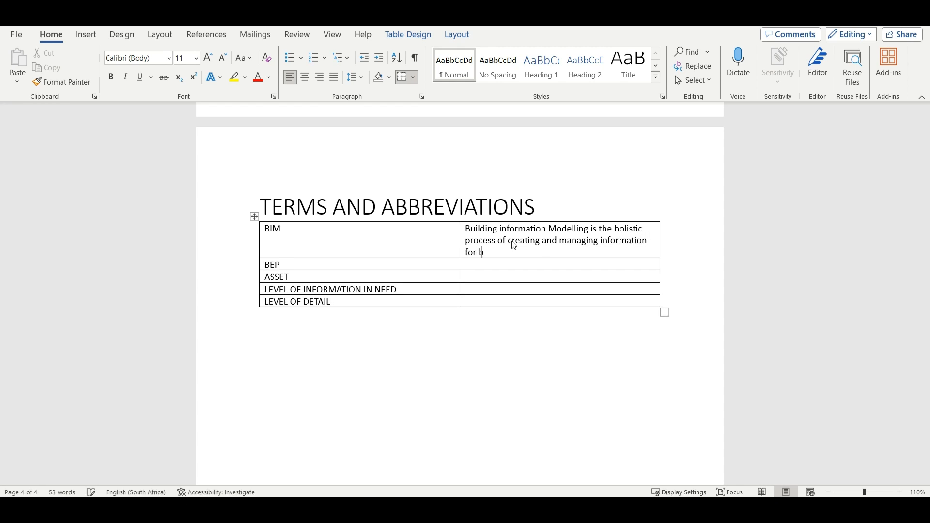
pyautogui.write('uilt assets.')
pyautogui.scroll(-1, 489, 266)
pyautogui.scroll(2, 490, 281)
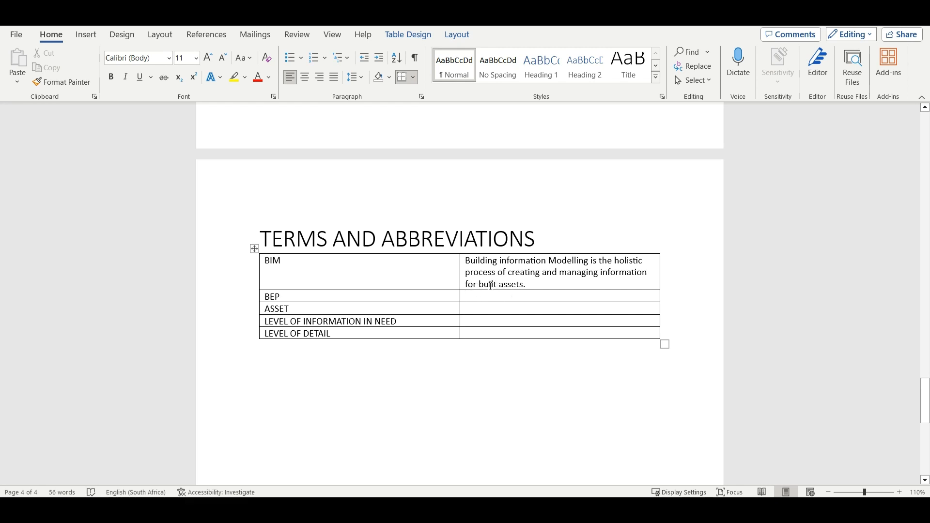
pyautogui.scroll(-1, 483, 292)
pyautogui.scroll(1, 485, 289)
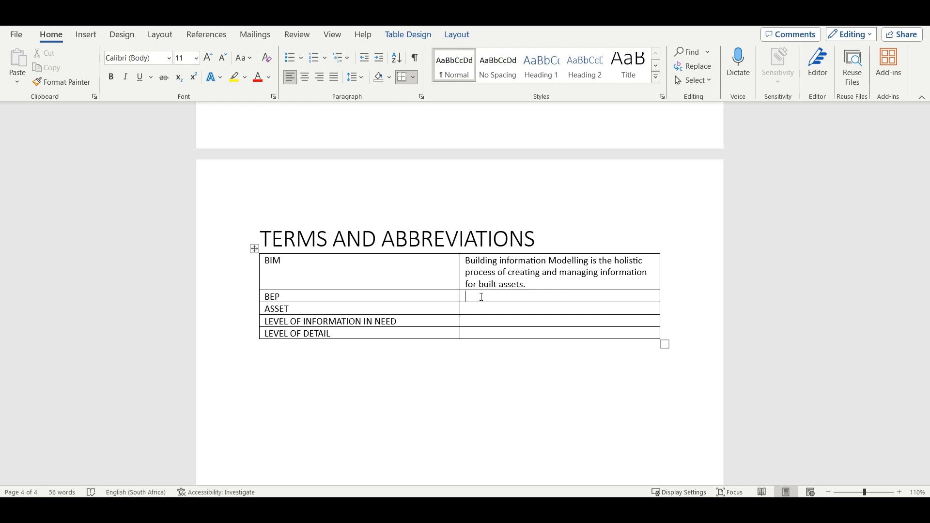
# Step: Define BEP as 'A written document that integrates BIM tasks along with information will relevant stakeholders.'
pyautogui.write('A written')
pyautogui.press('BackSpace')
pyautogui.write('n ')
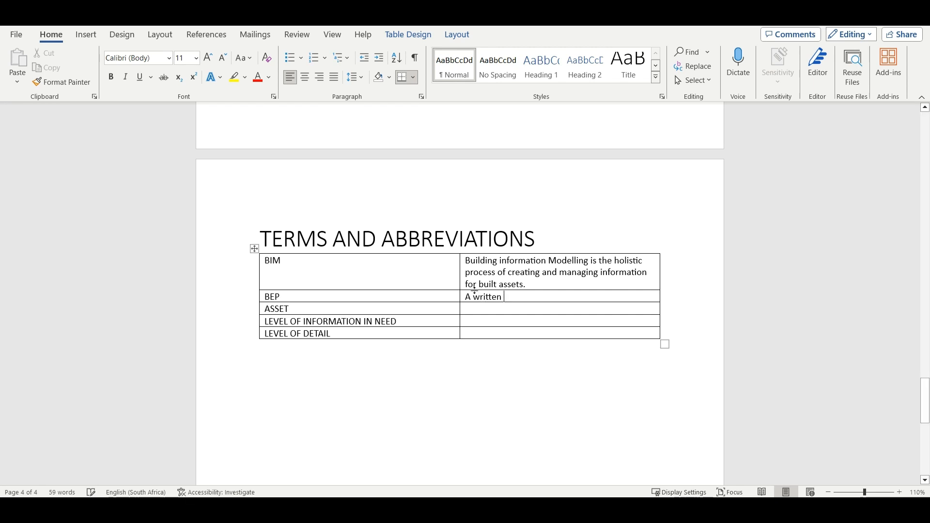
pyautogui.write('document')
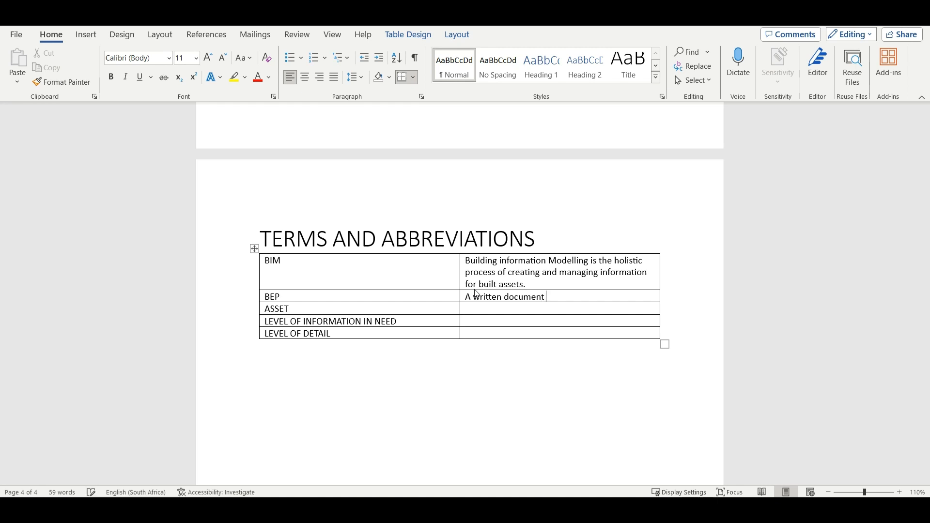
pyautogui.write(' that integrates BIM tasks')
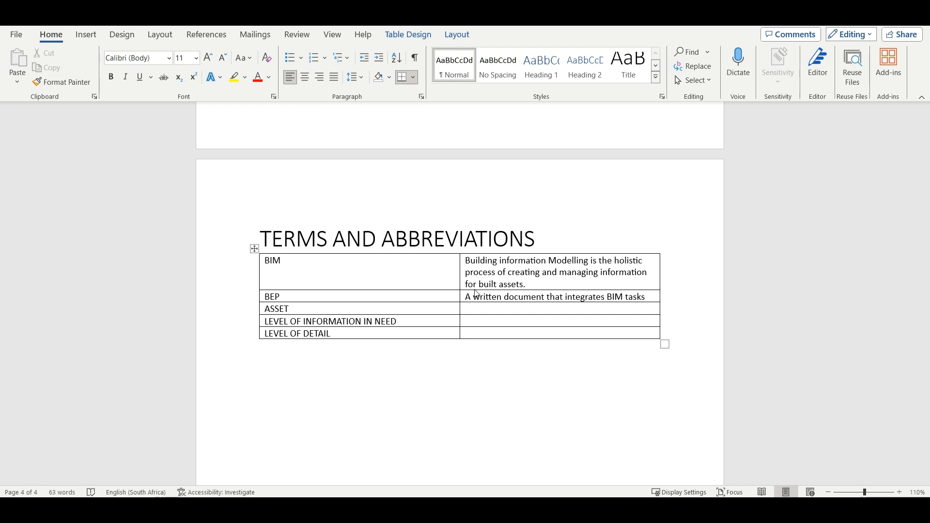
pyautogui.write('along ')
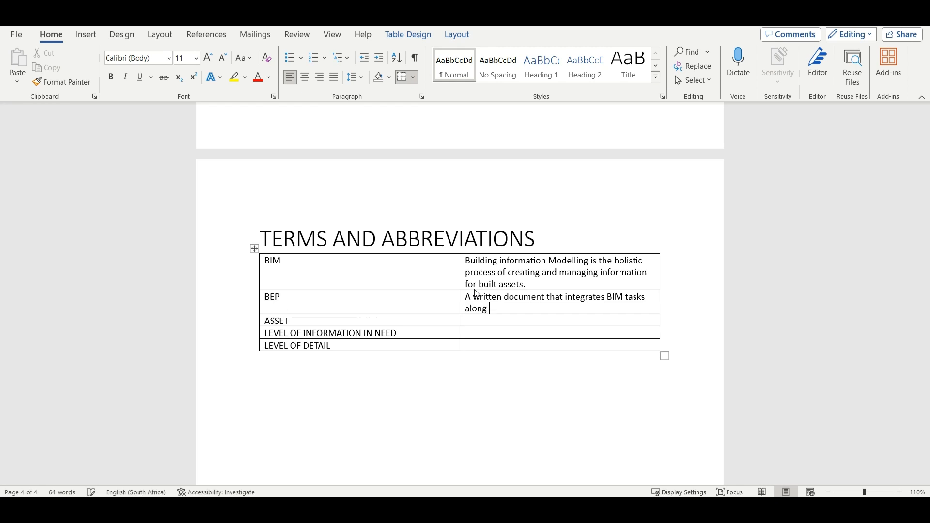
pyautogui.write('with information will ')
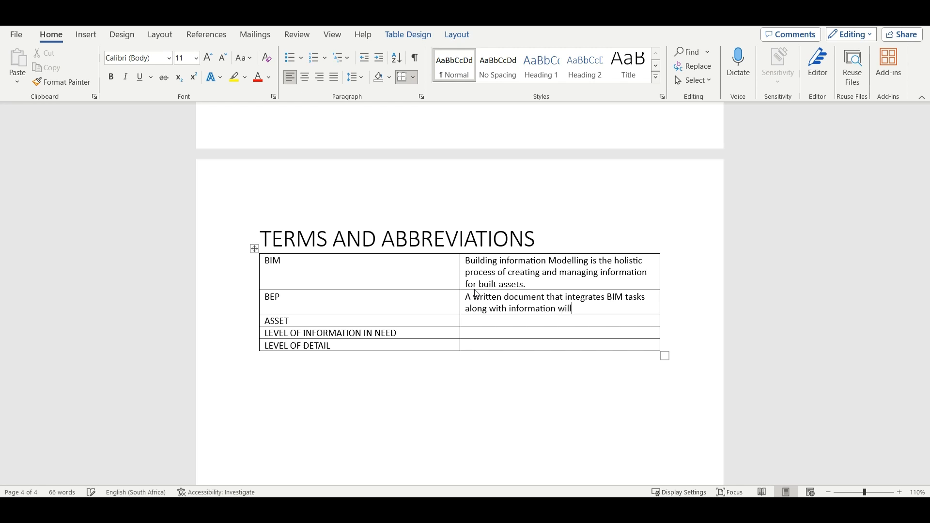
pyautogui.write('relevant stakeholders')
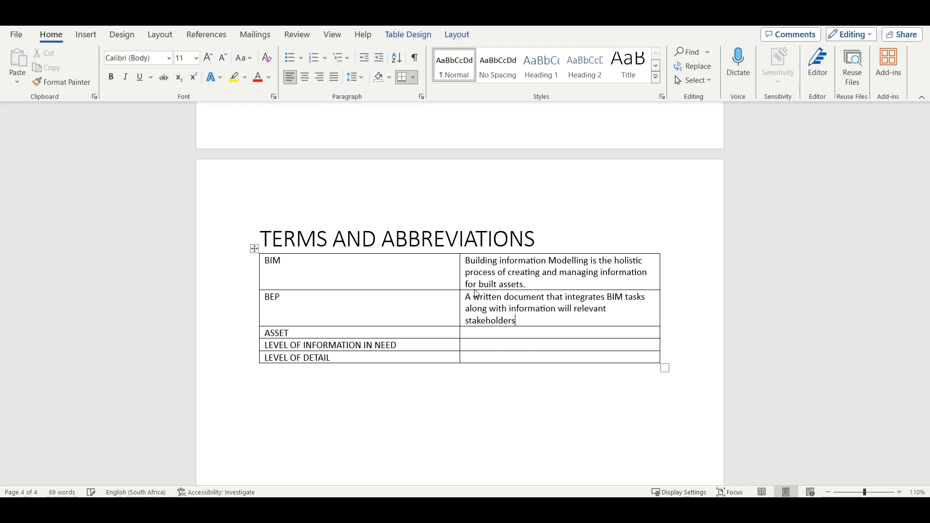
pyautogui.write('.')
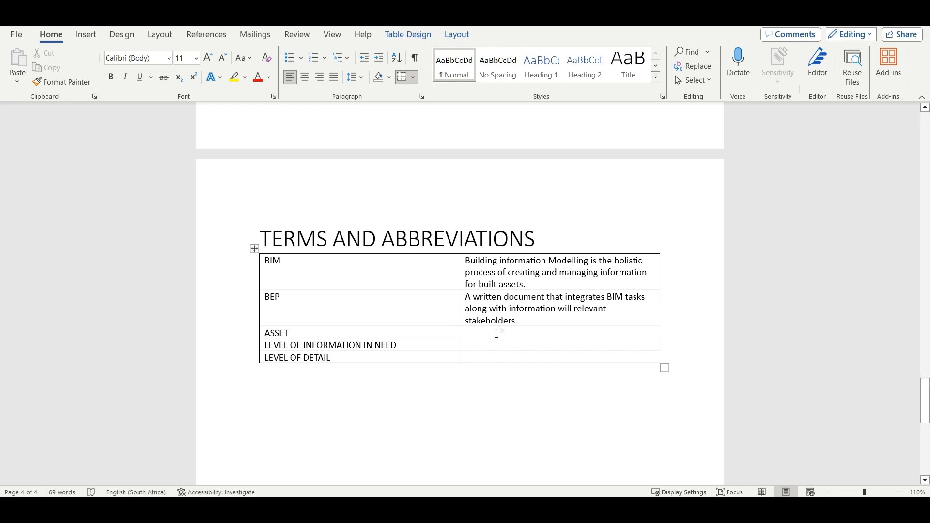
pyautogui.write('The')
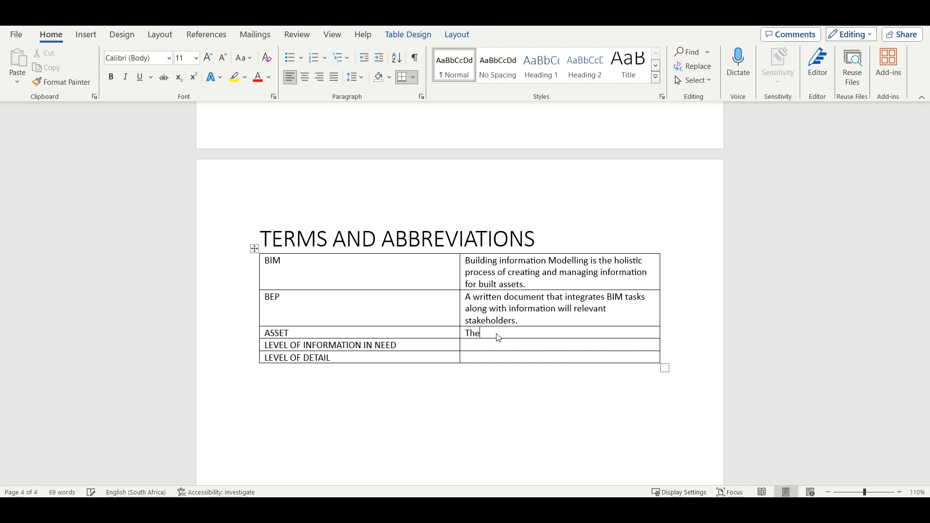
pyautogui.write(' useful or valuable quality o')
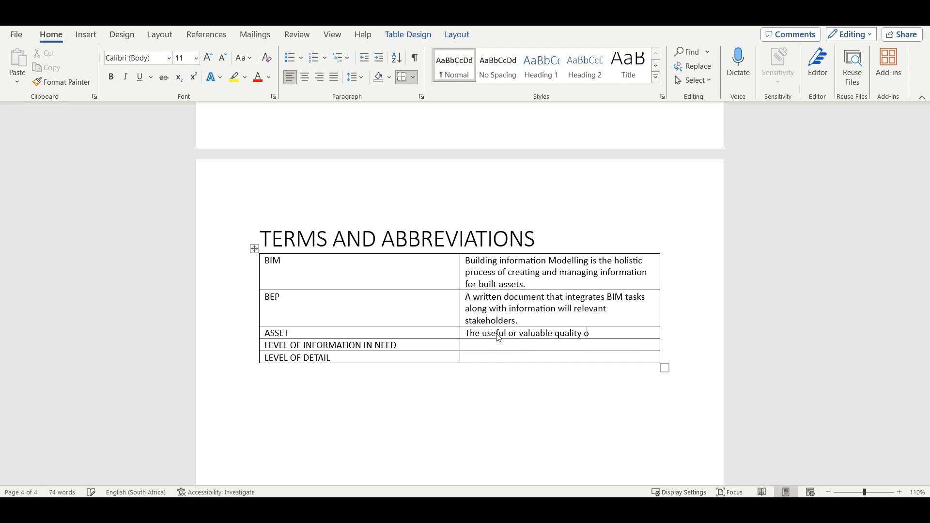
# Step: Finish the ASSET definition as 'The useful or valuable quality of an object.'
pyautogui.write('f an object.')
pyautogui.click(479, 345)
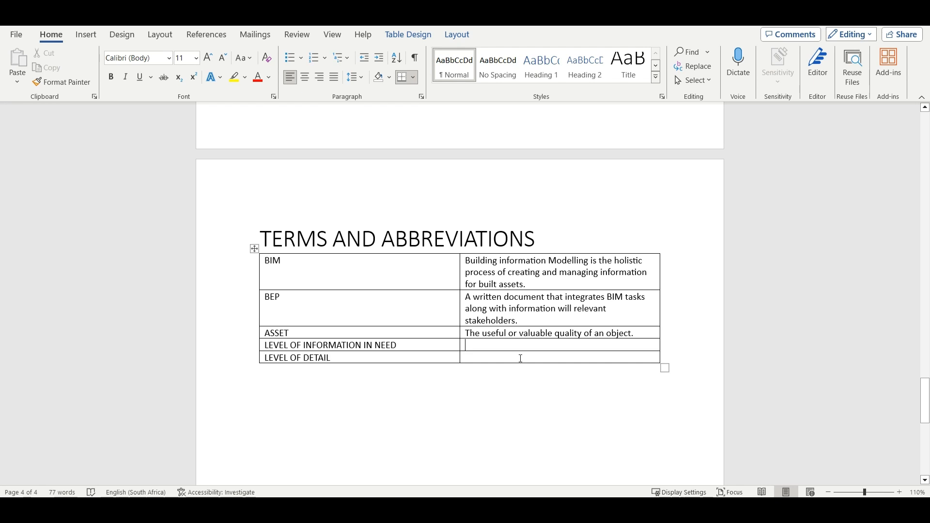
# Step: Define LEVEL OF INFORMATION IN NEED as 'The quality, quantity, and granularity of information required for specific purposes', fixing the typos
pyautogui.write('The q')
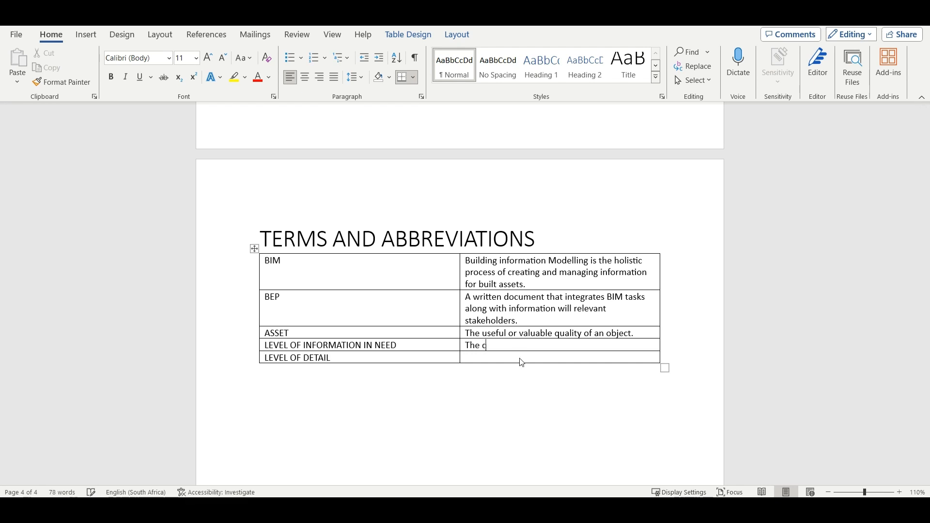
pyautogui.write('uality, quantity, and gran')
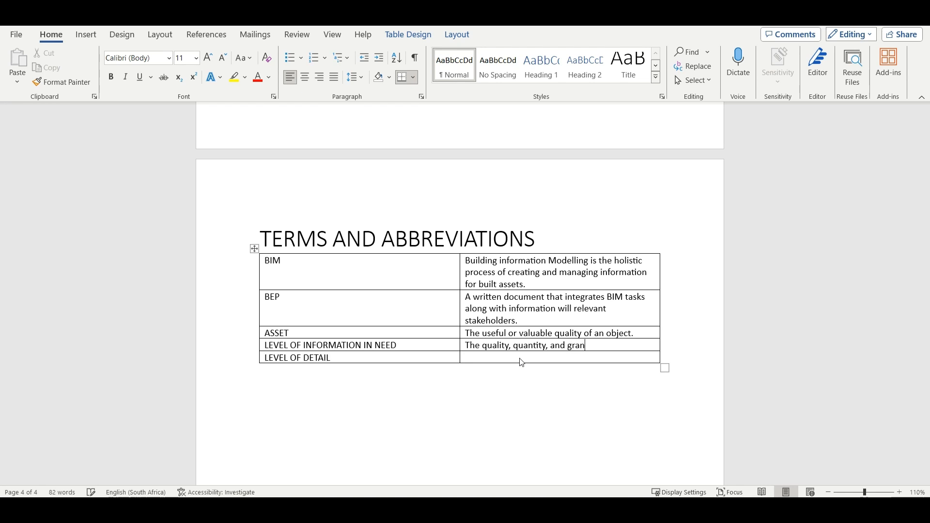
pyautogui.write('uality')
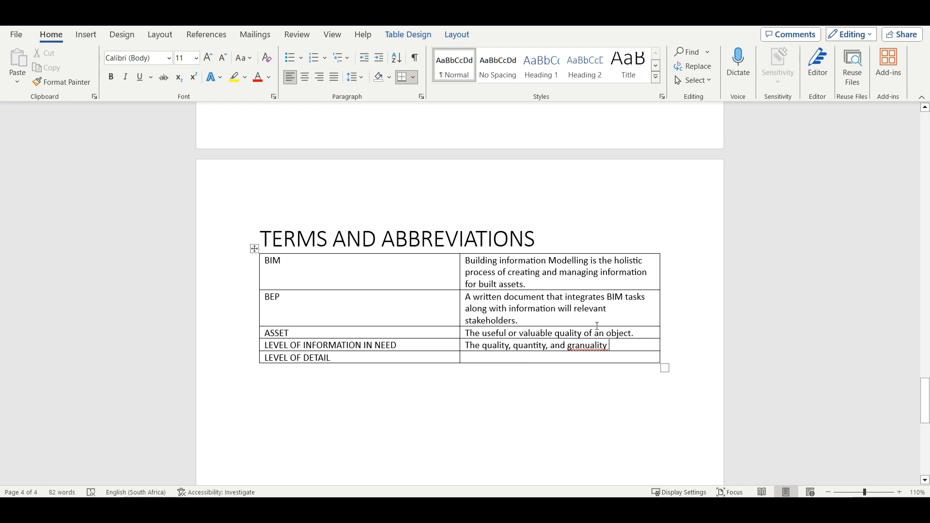
pyautogui.rightClick(599, 344)
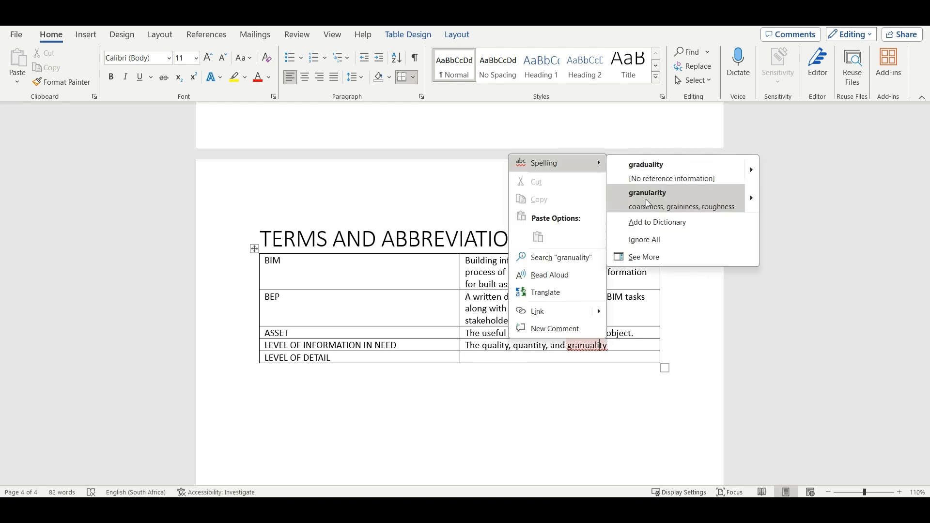
pyautogui.click(652, 193)
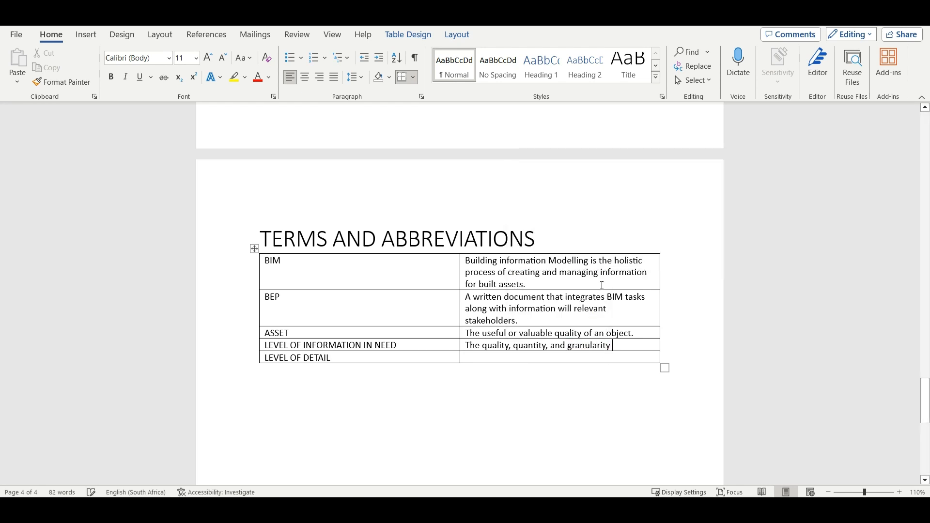
pyautogui.click(614, 345)
pyautogui.write('of')
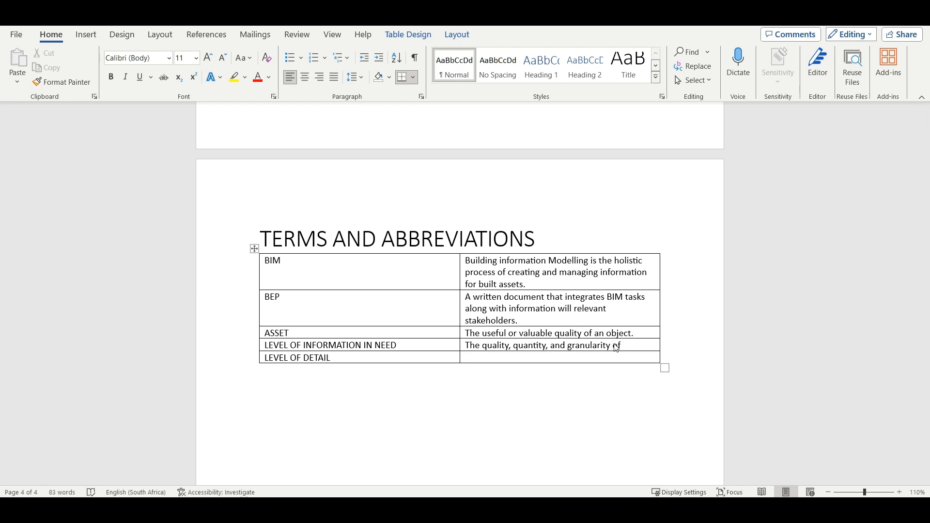
pyautogui.write(' informat')
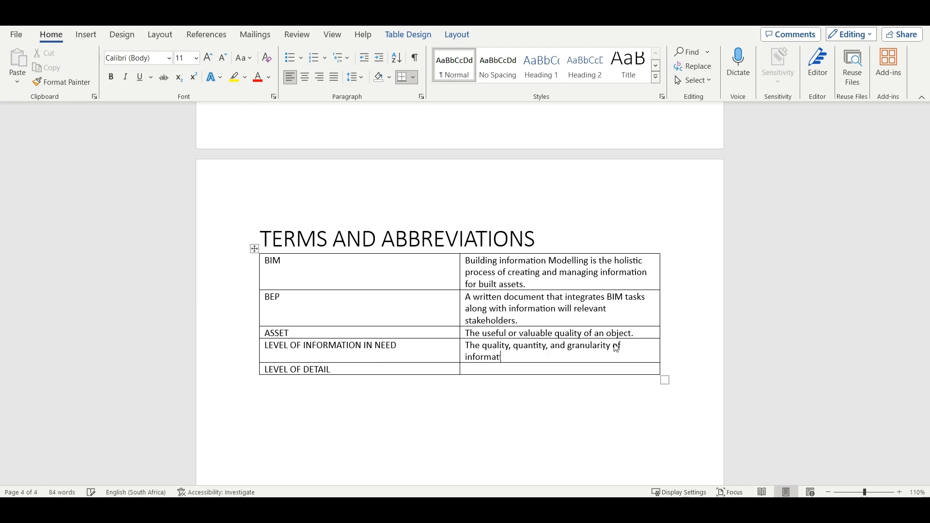
pyautogui.write('ion required for specific piur')
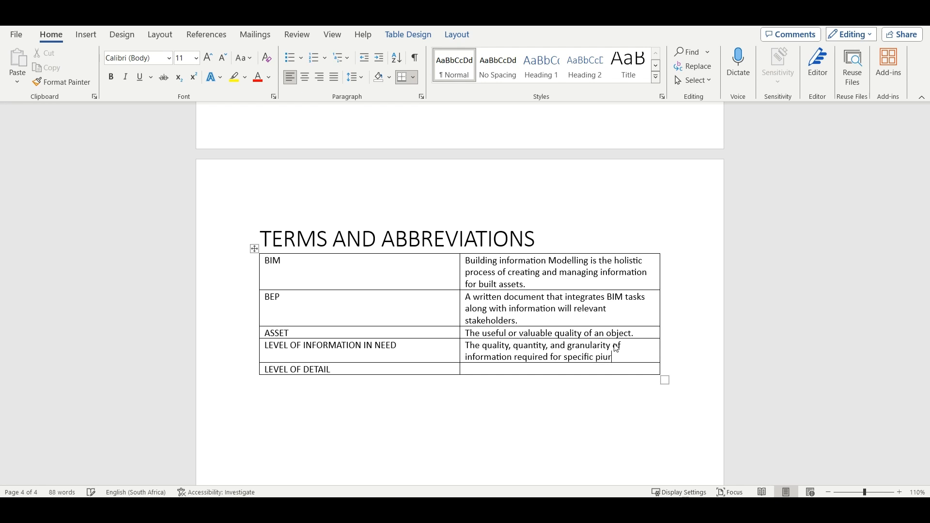
pyautogui.press('BackSpace')
pyautogui.press('BackSpace')
pyautogui.press('BackSpace')
pyautogui.write('urposes.')
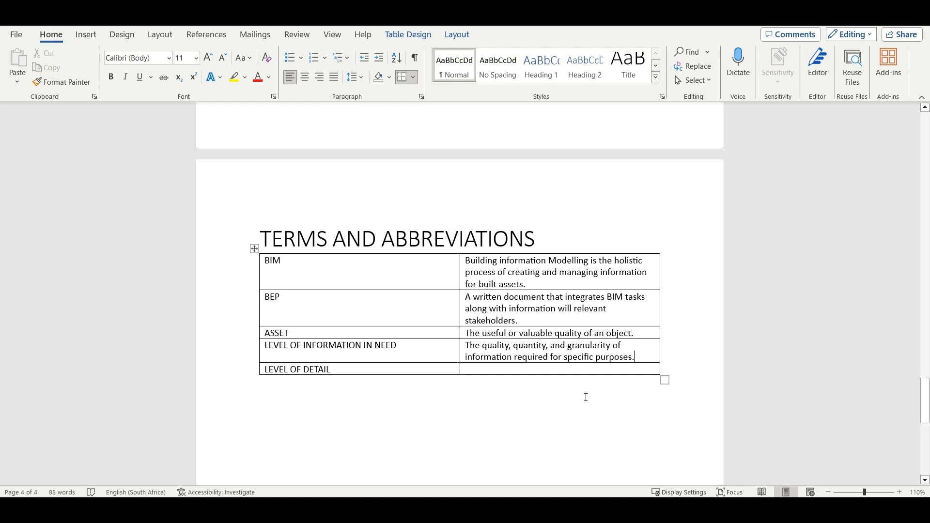
# Step: Enter 'The complexity of a 3D Model representation.' as the LEVEL OF DETAIL definition
pyautogui.click(497, 371)
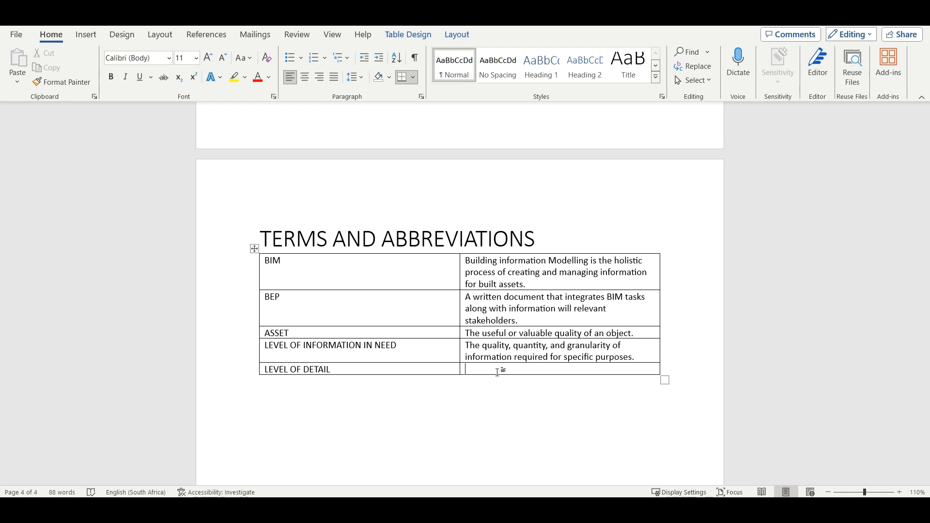
pyautogui.write('The complexity of a 3D Model rep')
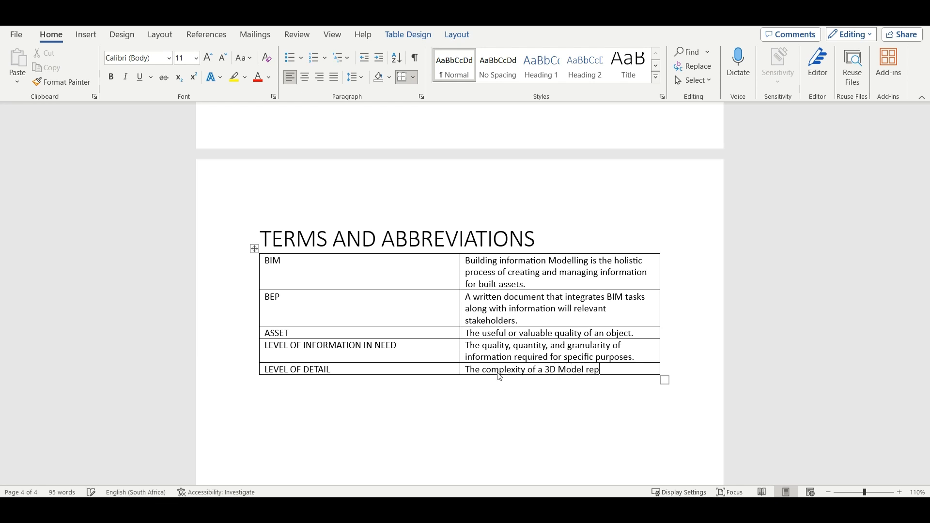
pyautogui.write('resentation.')
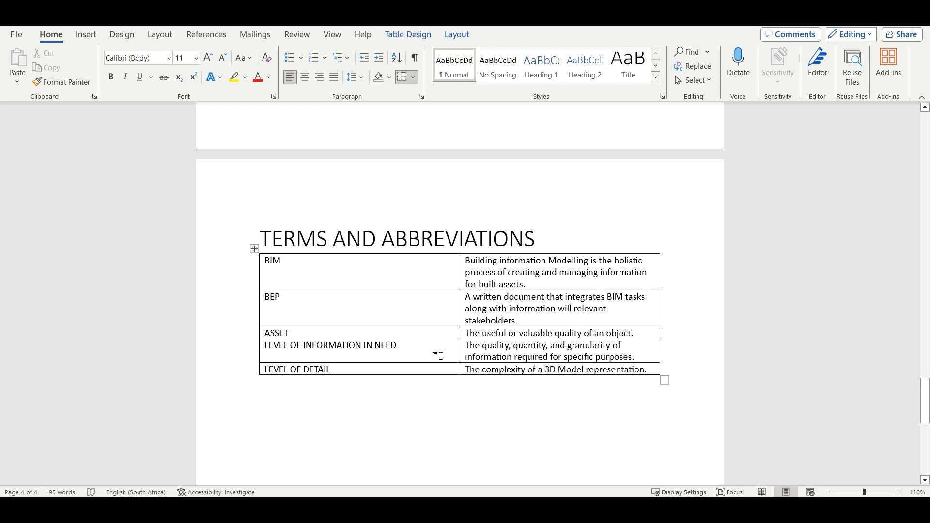
pyautogui.scroll(-3, 497, 365)
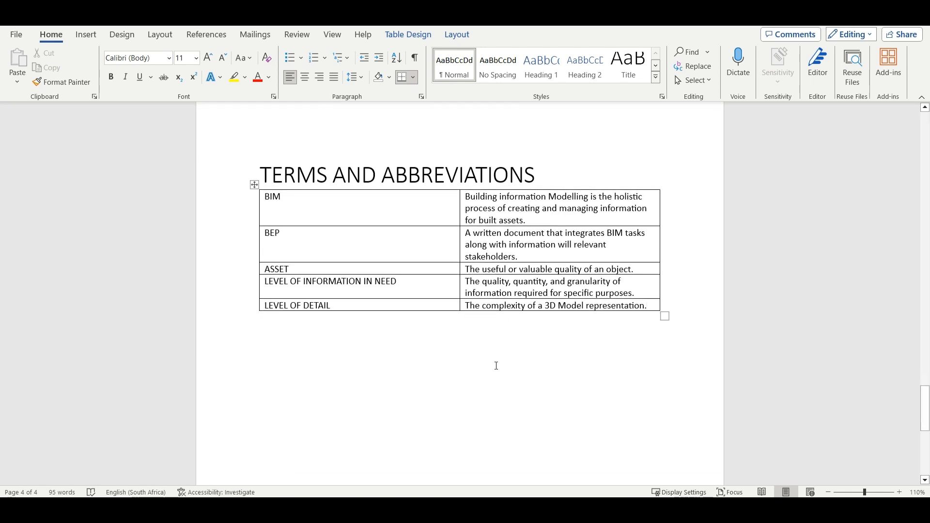
# Step: Type INTRODUCTION on the empty line below the terms table
pyautogui.click(586, 340)
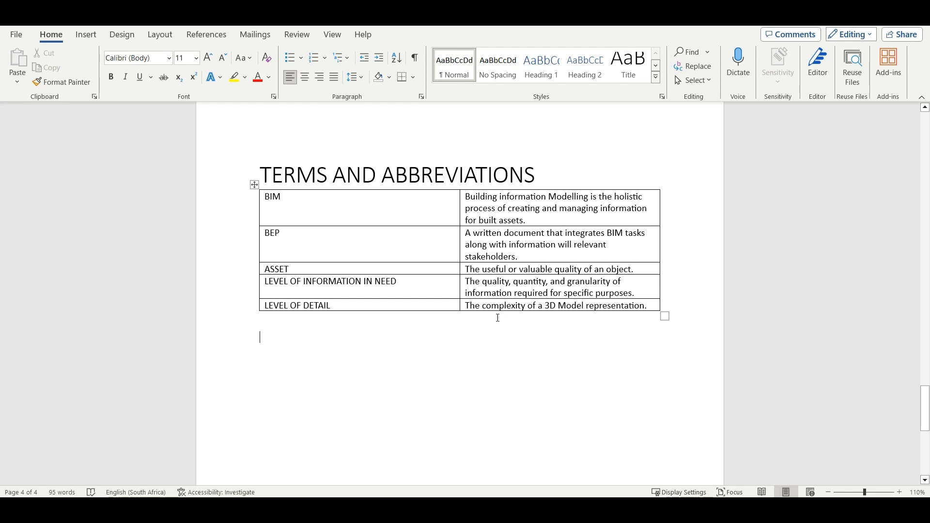
pyautogui.scroll(-2, 516, 329)
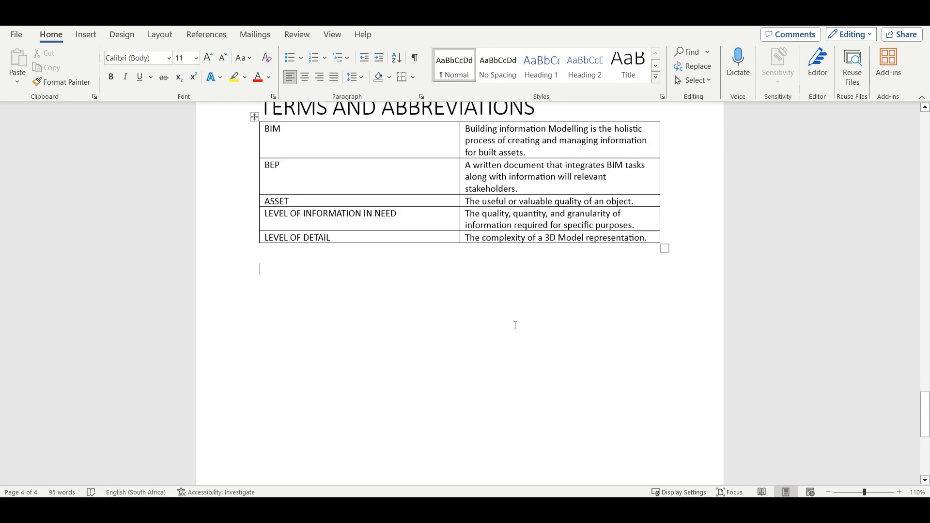
pyautogui.scroll(1, 387, 329)
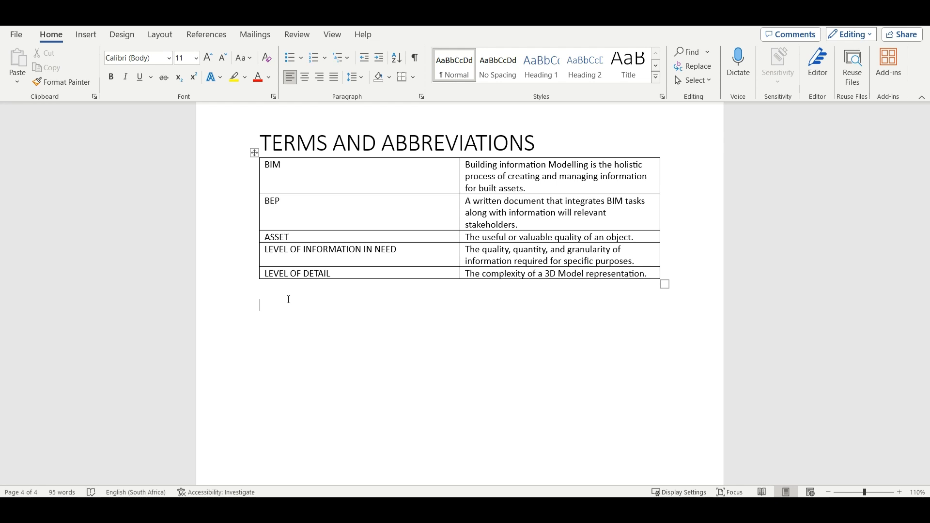
pyautogui.write('INTRODUC')
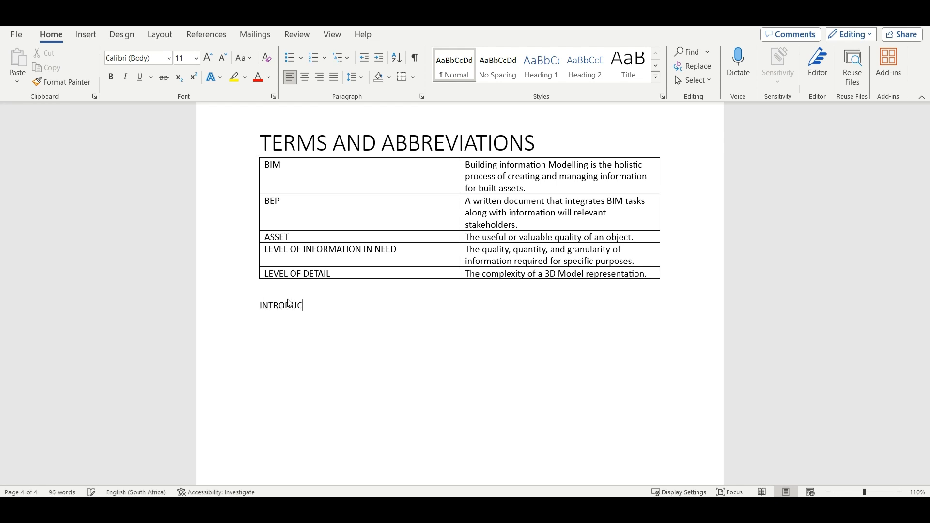
pyautogui.write('TION')
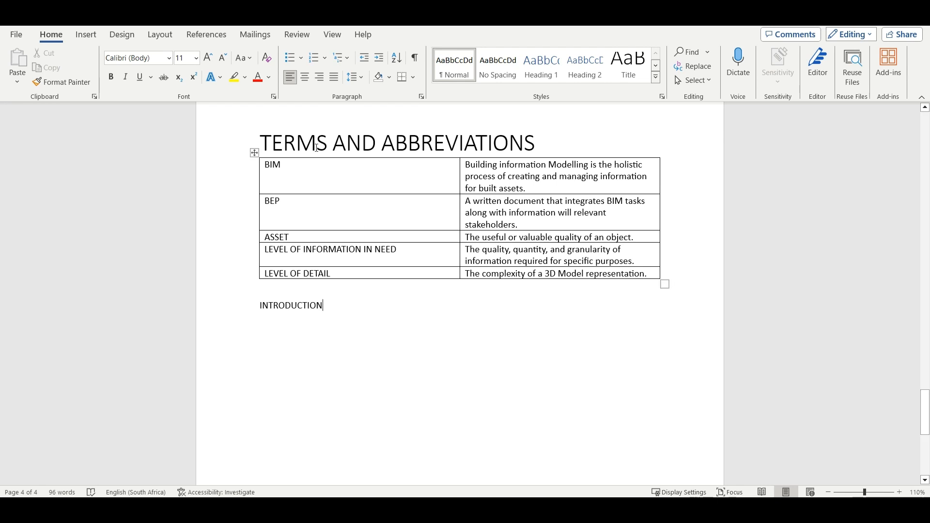
# Step: Copy the TERMS AND ABBREVIATIONS heading format onto INTRODUCTION and start a paragraph beneath it
pyautogui.rightClick(317, 148)
pyautogui.click(445, 109)
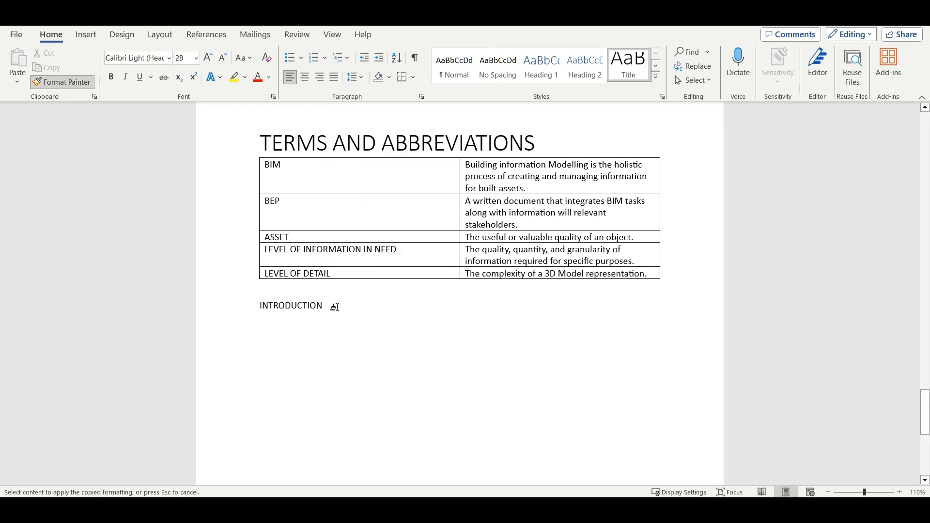
pyautogui.moveTo(335, 307); pyautogui.dragTo(252, 307)
pyautogui.click(423, 319)
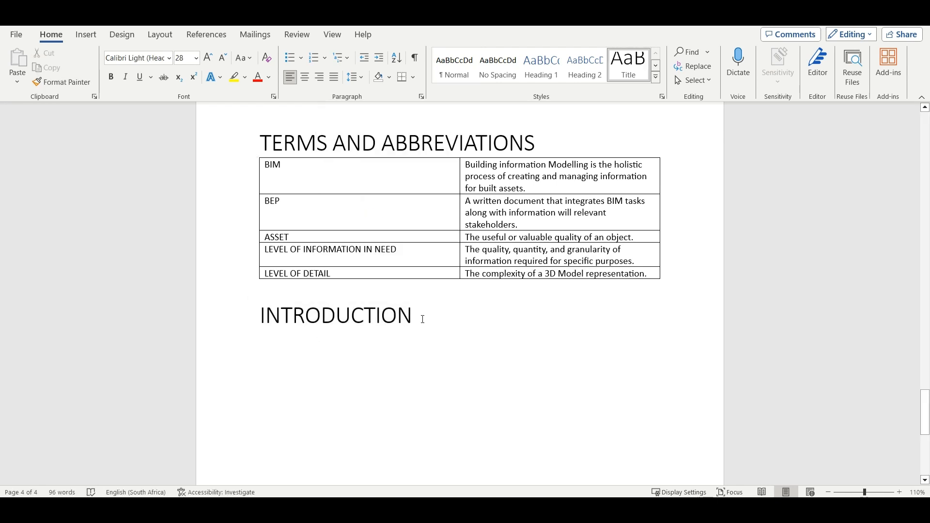
pyautogui.press('Return')
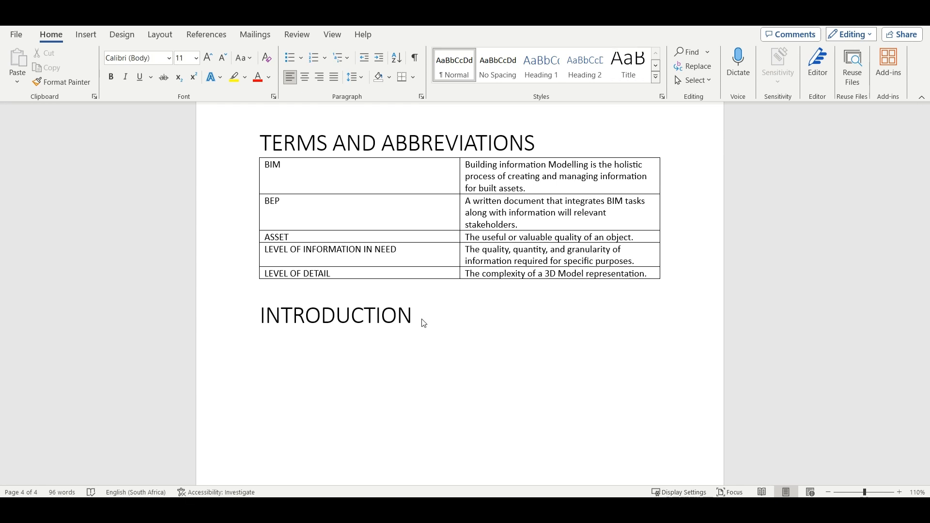
# Step: Type 'The intent of the BIM Execution Plan is to define the framework to ensure…' as the first Introduction sentence, fixing typos
pyautogui.write('The intent of the Bui')
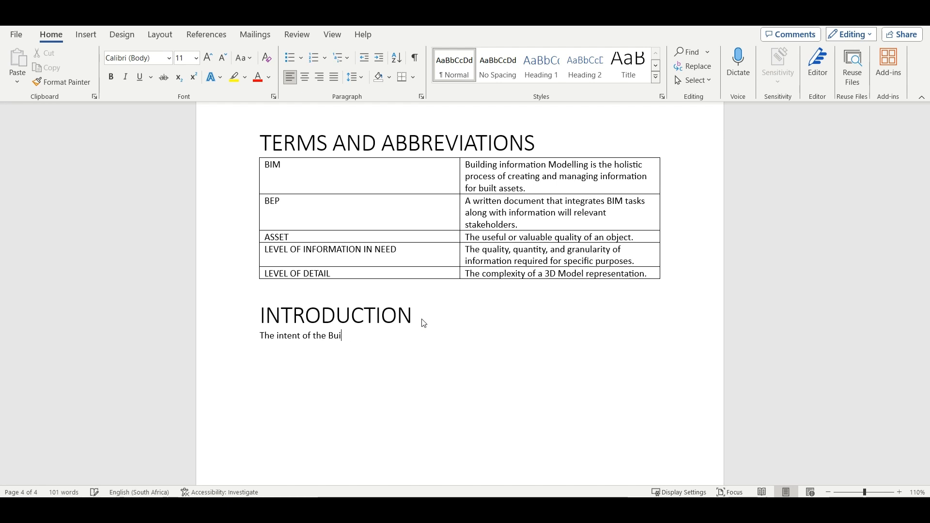
pyautogui.write('lding')
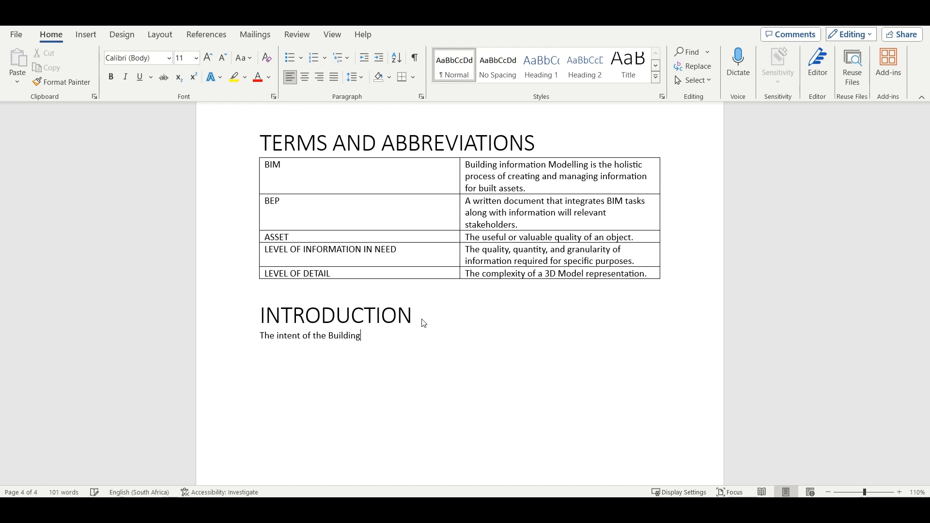
pyautogui.press('BackSpace')
pyautogui.press('BackSpace')
pyautogui.press('BackSpace')
pyautogui.press('BackSpace')
pyautogui.press('BackSpace')
pyautogui.press('BackSpace')
pyautogui.press('BackSpace')
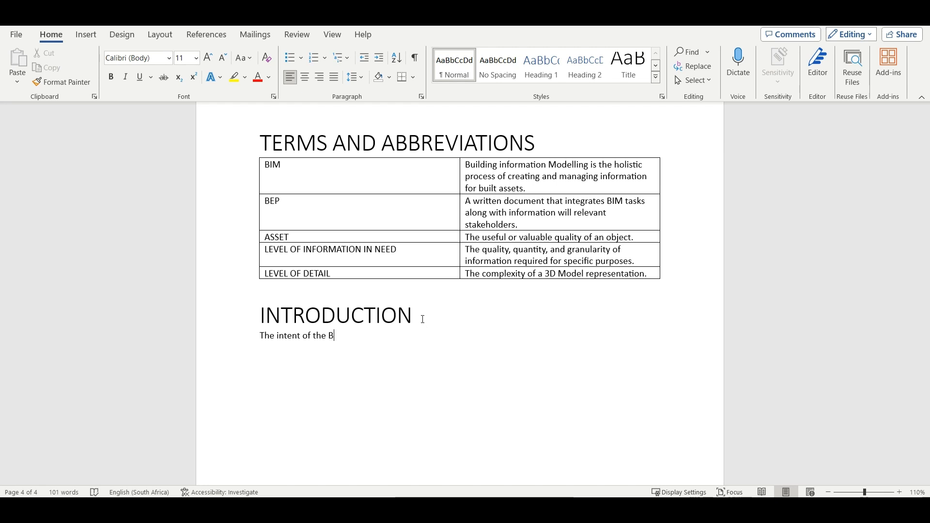
pyautogui.write('IM Execution Plan')
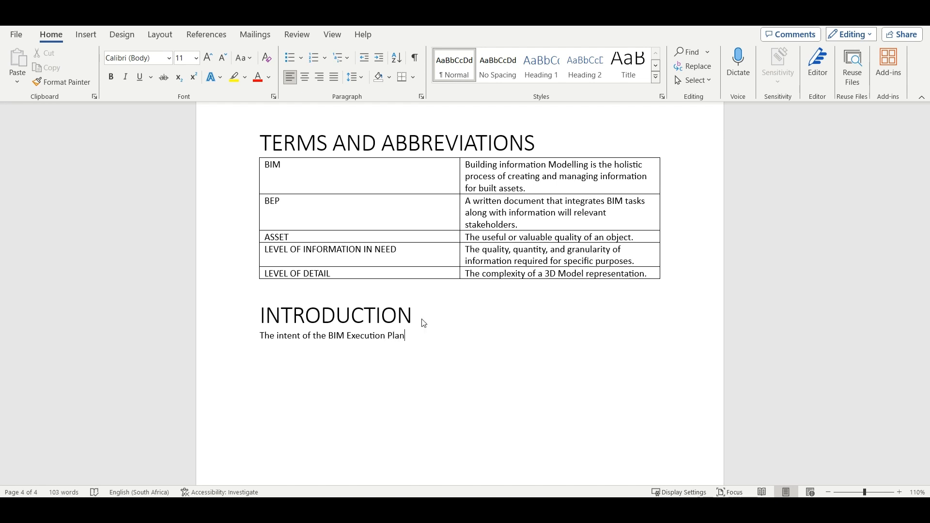
pyautogui.write(' is to define the framewor')
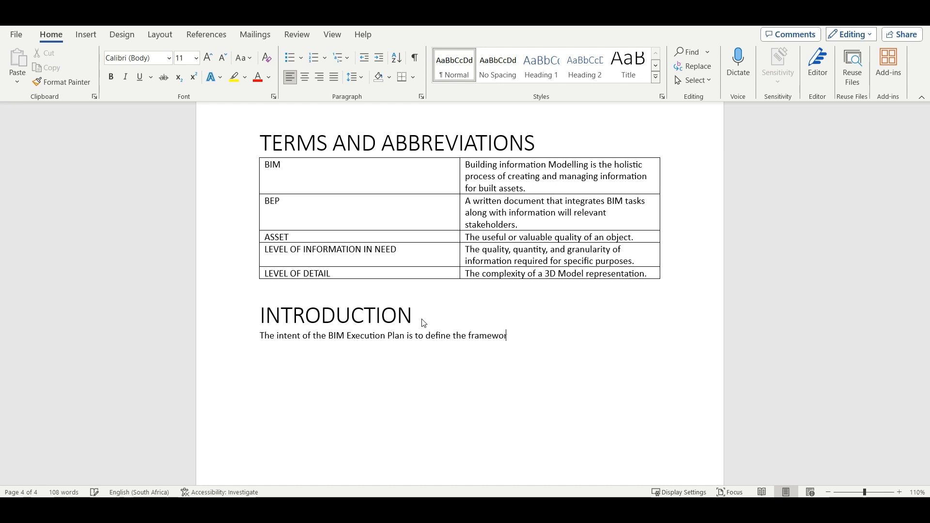
pyautogui.write('k ')
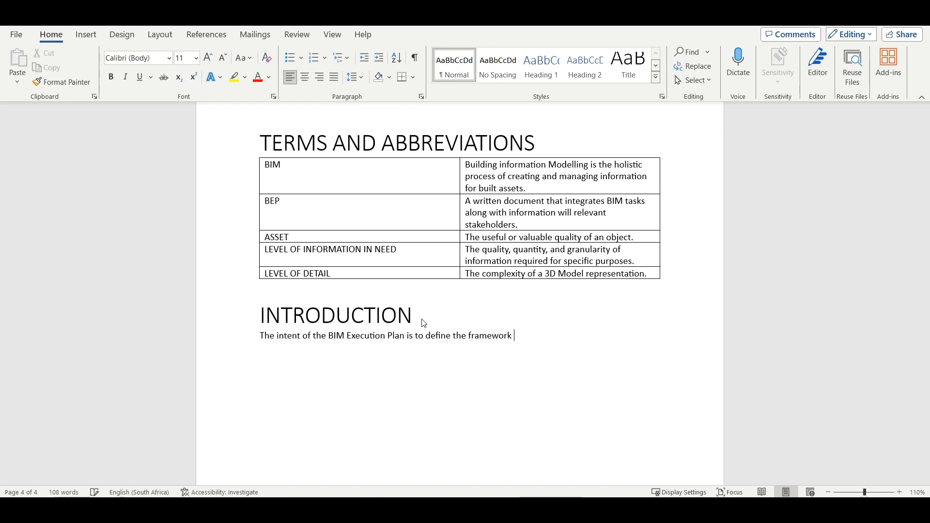
pyautogui.write('to esnu')
pyautogui.press('BackSpace')
pyautogui.press('BackSpace')
pyautogui.press('BackSpace')
pyautogui.write('nsure the succesfull')
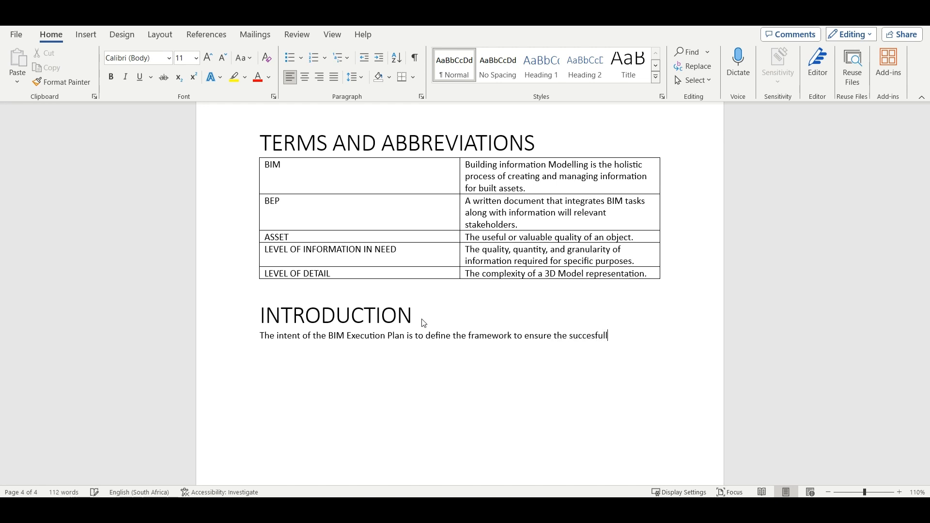
pyautogui.write(' deployment of a')
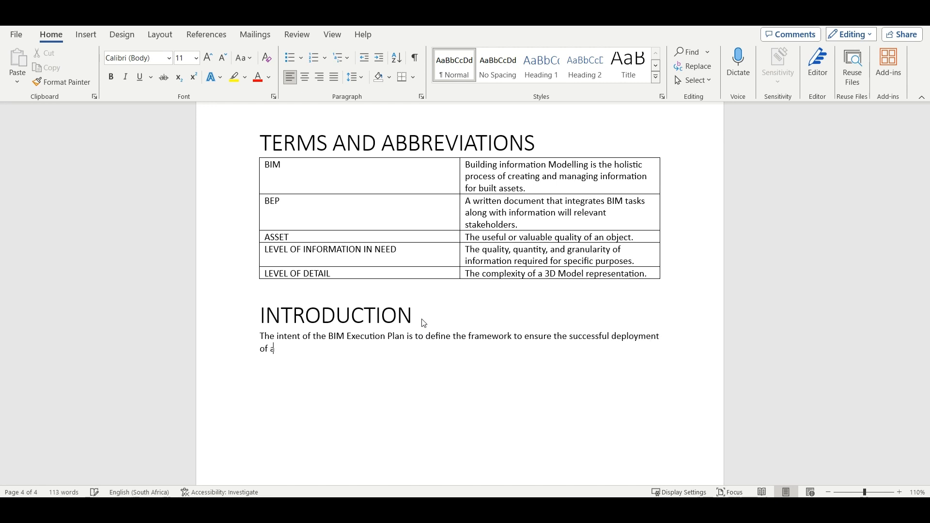
pyautogui.write('dvanced design tech')
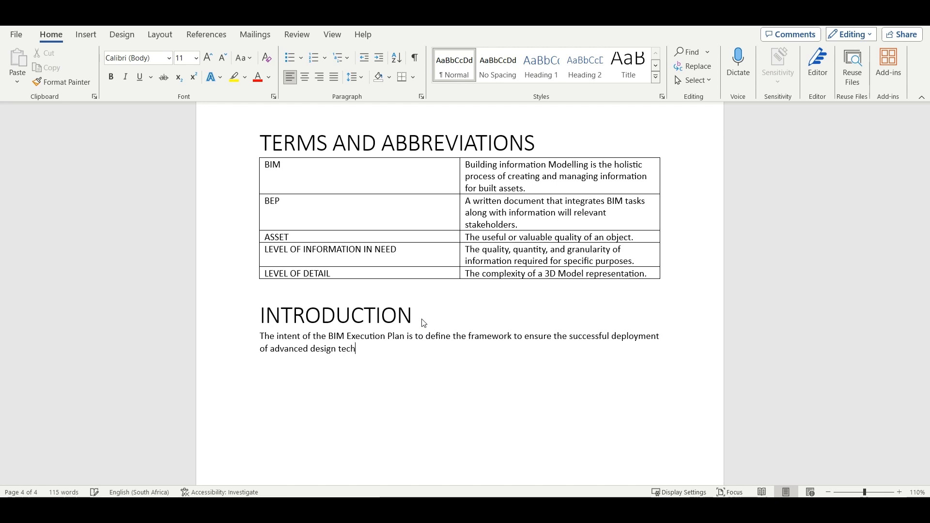
pyautogui.write('nolog')
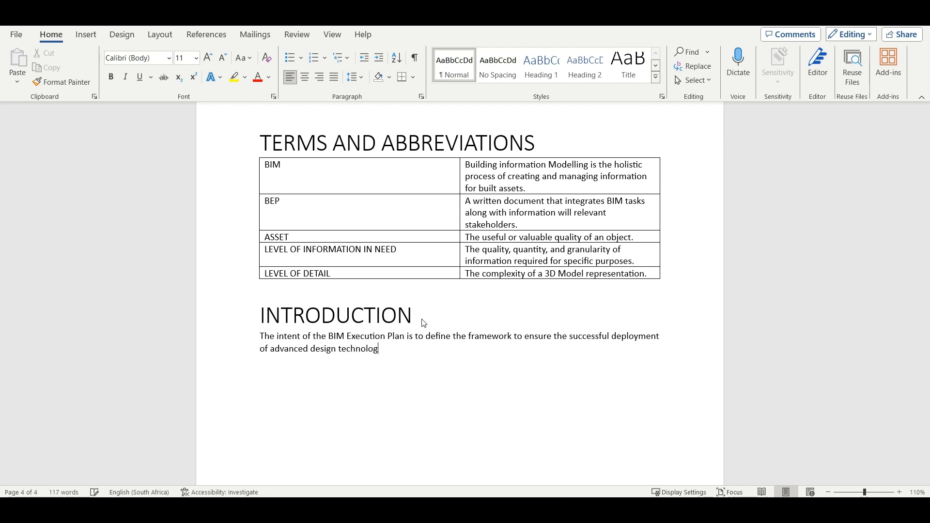
pyautogui.write('y on BIM-enabled projects')
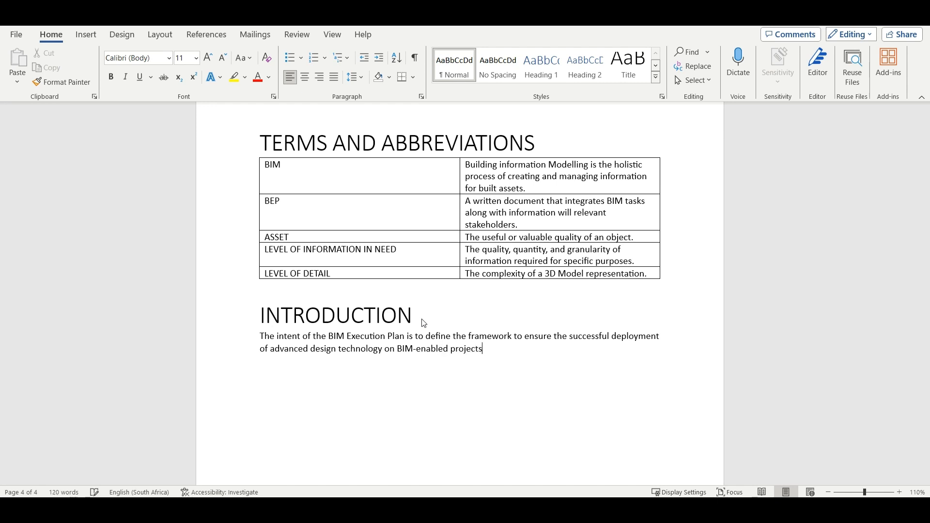
pyautogui.write('.')
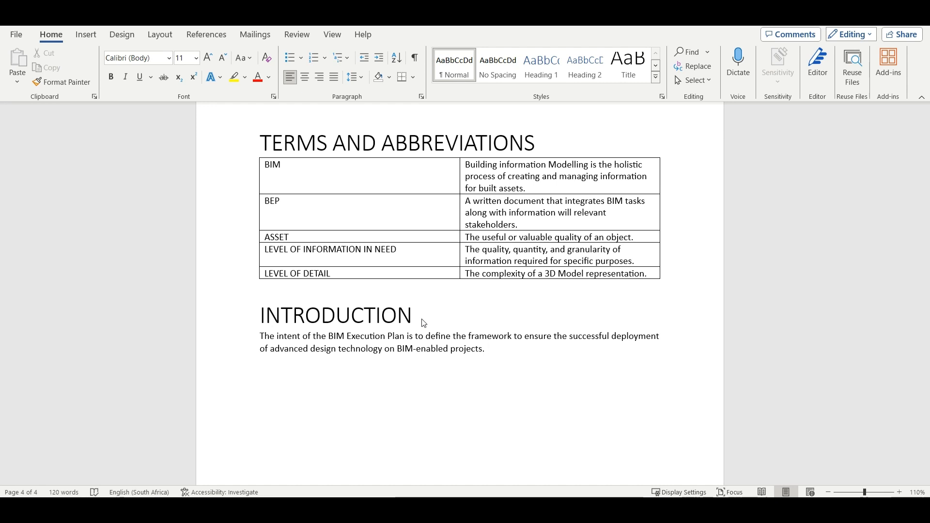
pyautogui.write(' The BE')
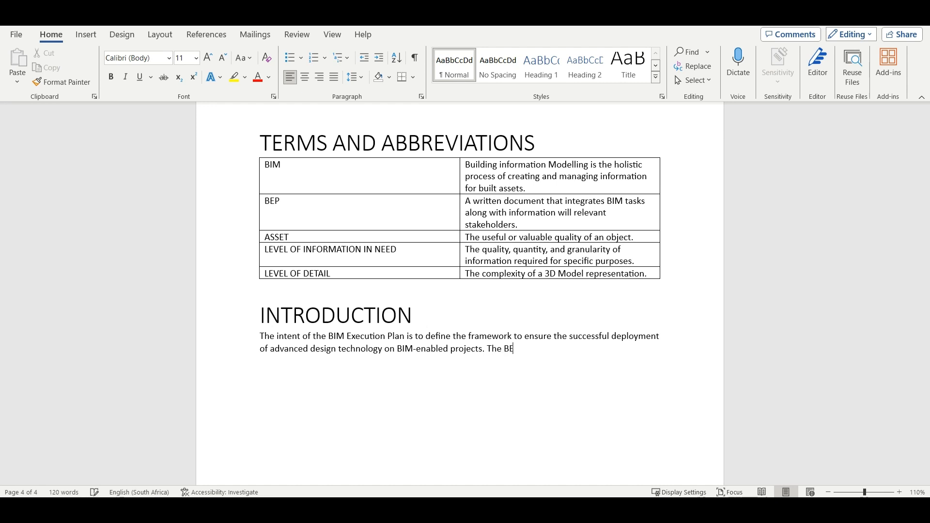
pyautogui.write('P o')
# Step: Add 'The BEP is about optimizing work and model flow across the project, as contrasted with optimizing siloed interest.'
pyautogui.press('BackSpace')
pyautogui.write('is about optimioz')
pyautogui.press('BackSpace')
pyautogui.press('BackSpace')
pyautogui.write('zing')
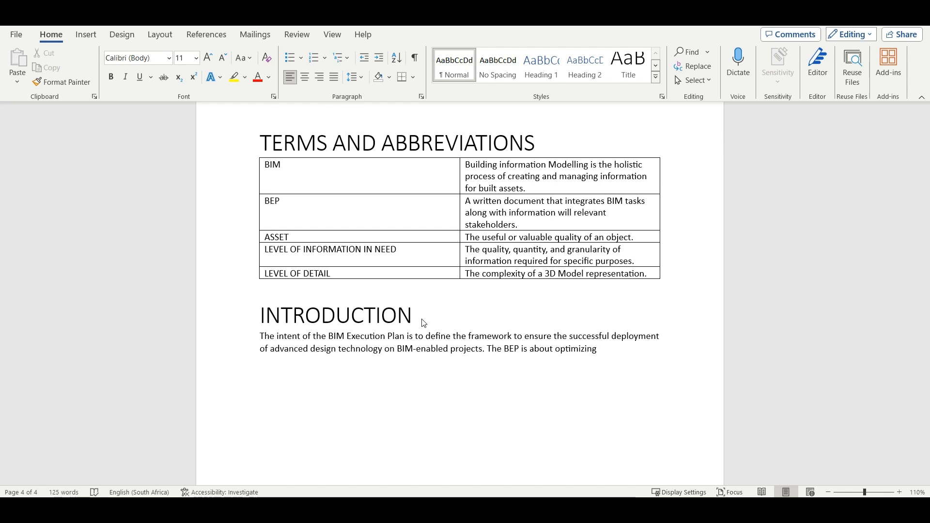
pyautogui.write(' work and model')
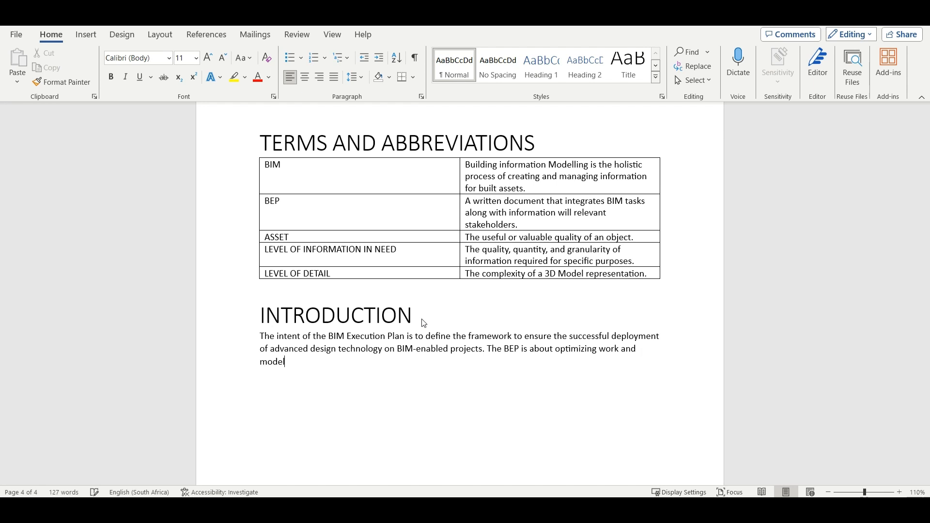
pyautogui.write(' flow across the project')
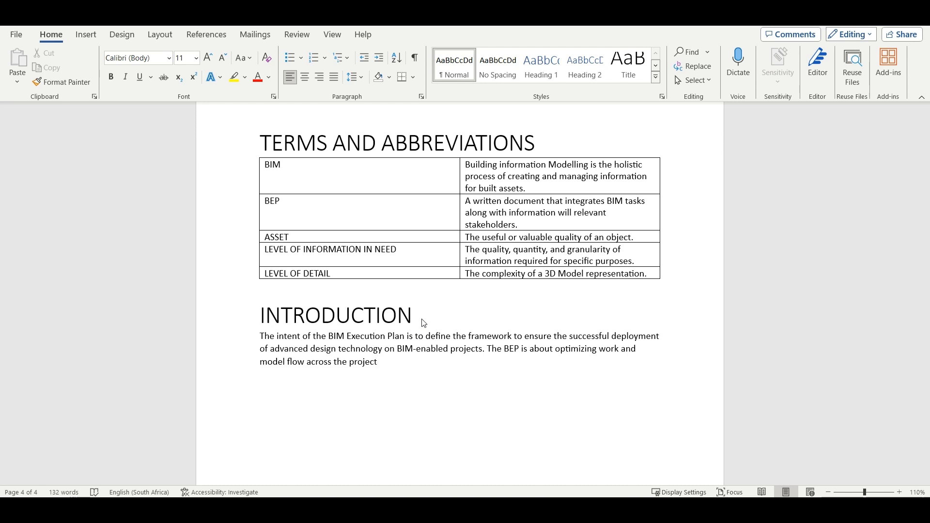
pyautogui.write(', as contrasted with op')
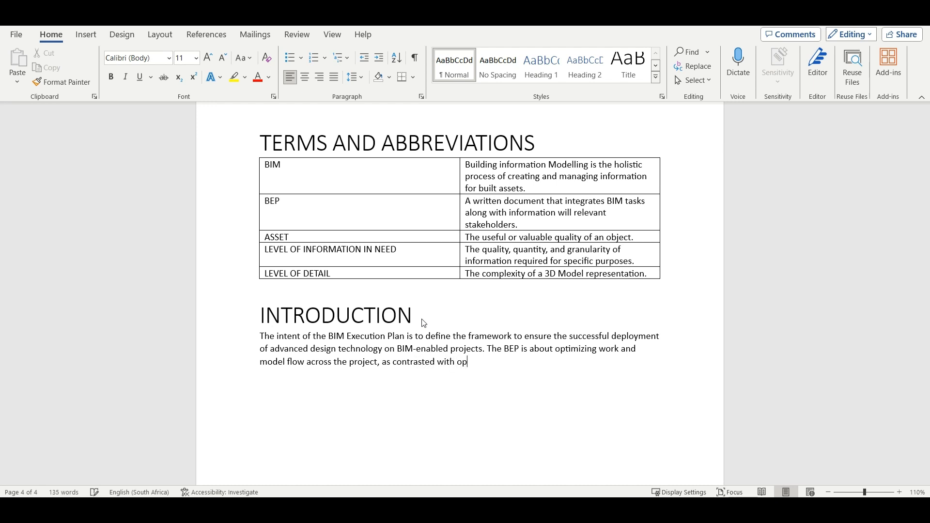
pyautogui.write('timizing siloed interest.')
pyautogui.scroll(-1, 538, 349)
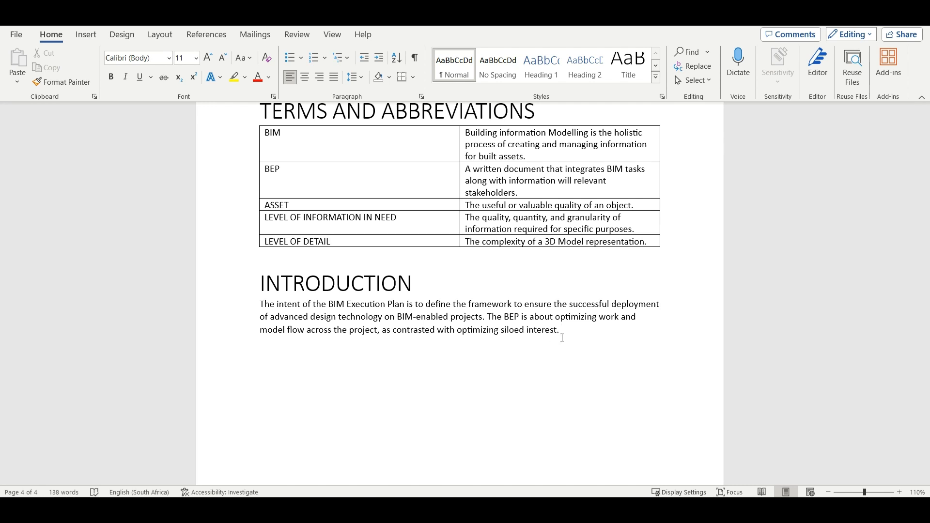
# Step: Add 'The key is good planning…' ending 'redundancies or gaps in the flow of model based information.'
pyautogui.write('The key')
pyautogui.write(' is good')
pyautogui.write(' planning')
pyautogui.write(' of the d')
pyautogui.write('esign')
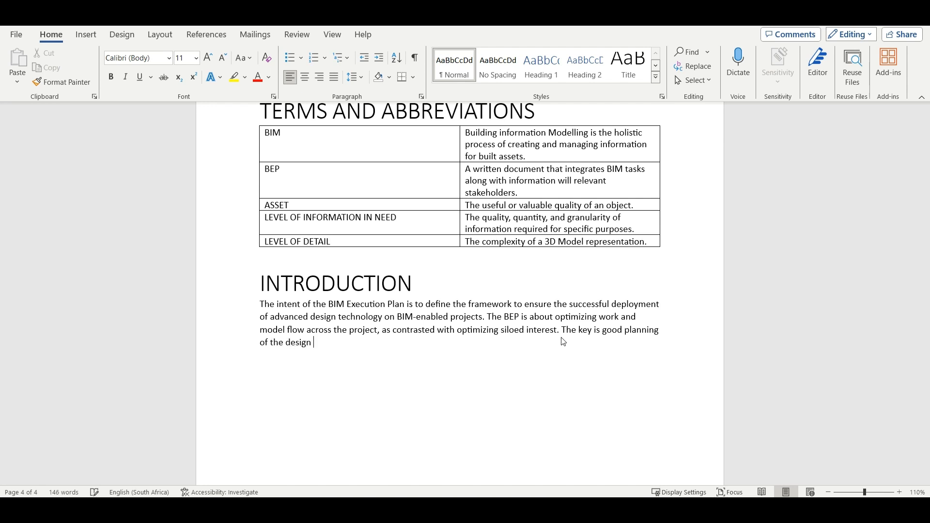
pyautogui.write(' to engineering to constru')
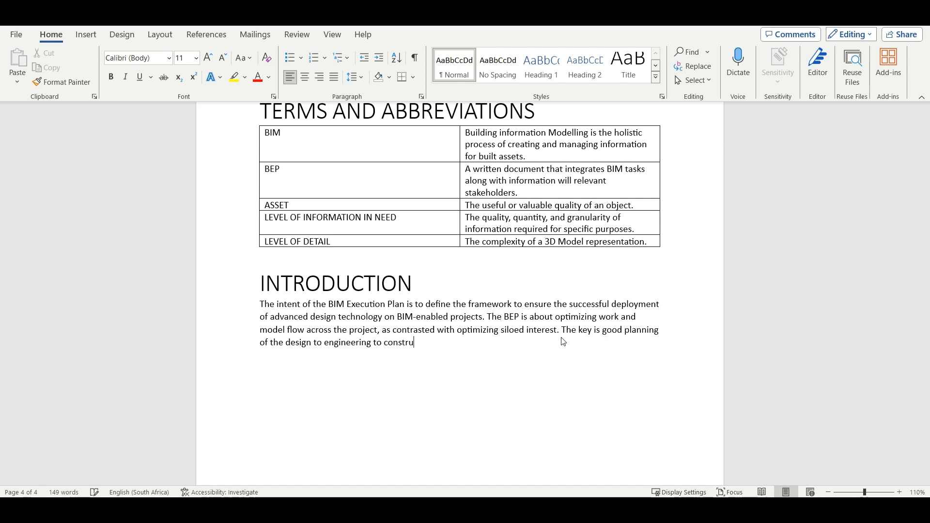
pyautogui.write('ction process to minimize')
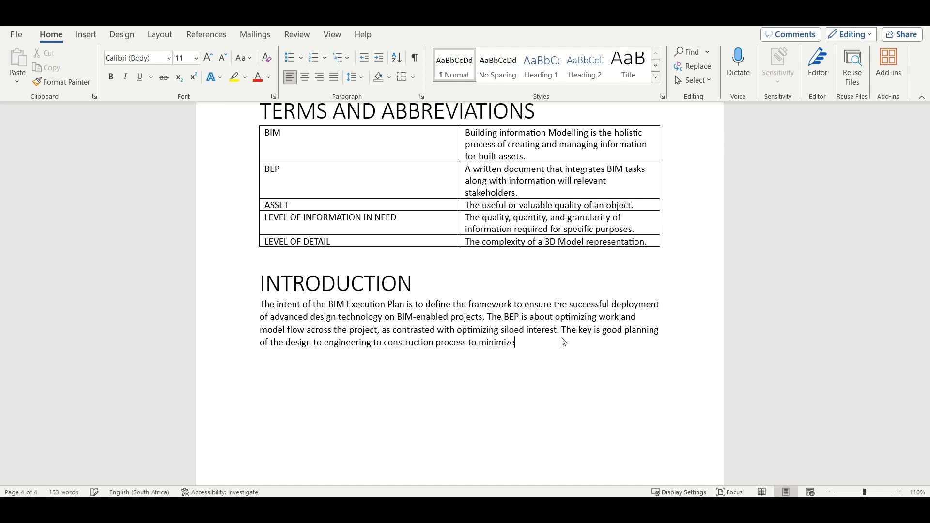
pyautogui.write(' downstrea')
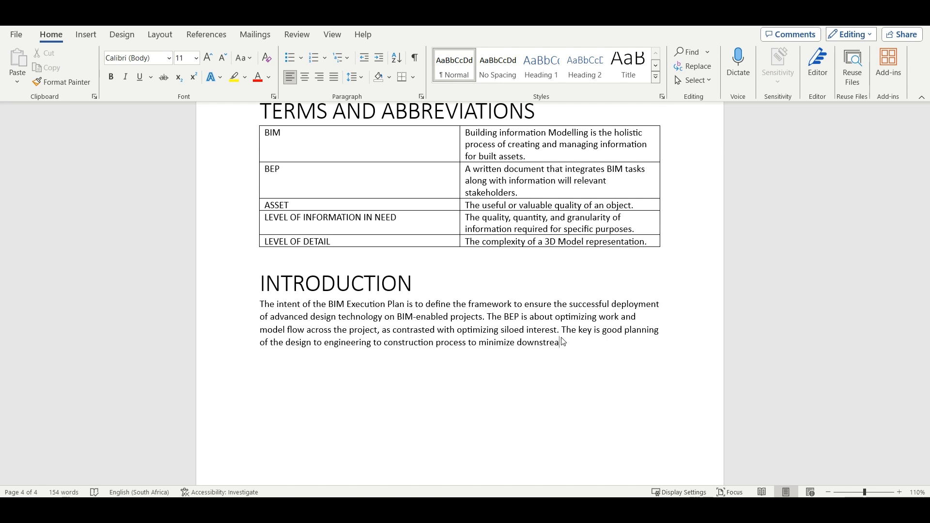
pyautogui.write('m surprises, rework')
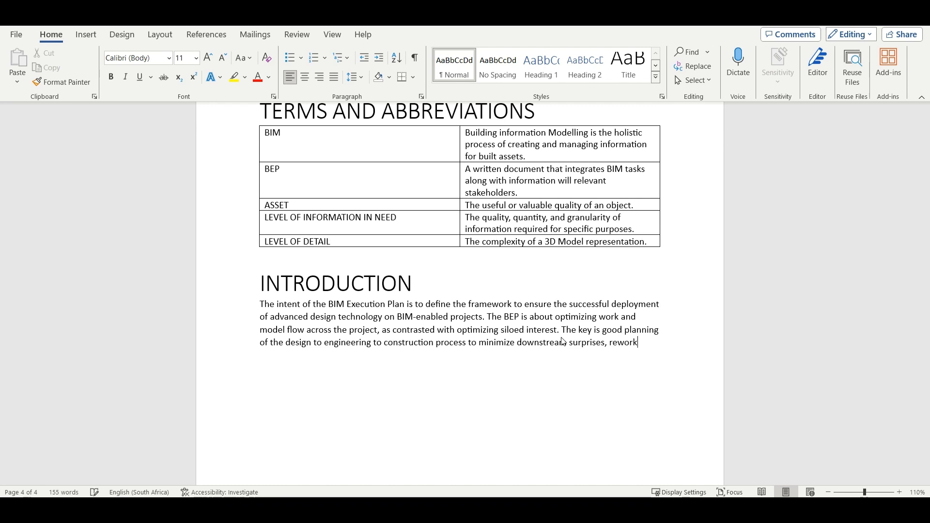
pyautogui.write(', rend')
pyautogui.press('BackSpace')
pyautogui.press('BackSpace')
pyautogui.write('dundancies ')
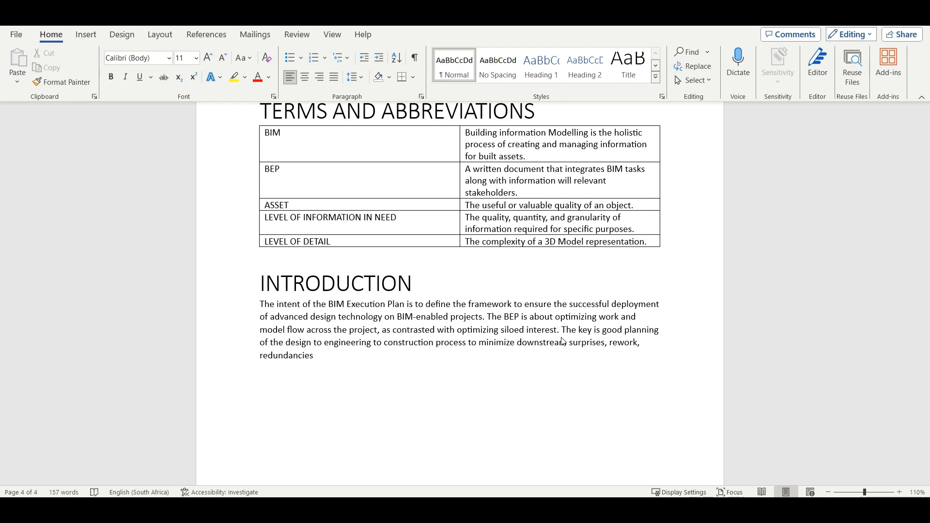
pyautogui.write('or gaps in the flow')
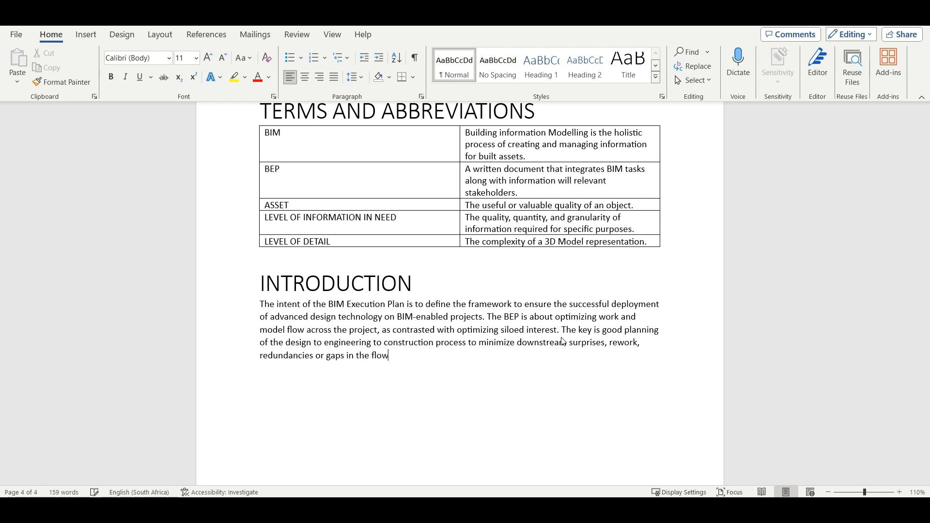
pyautogui.write(' of model based')
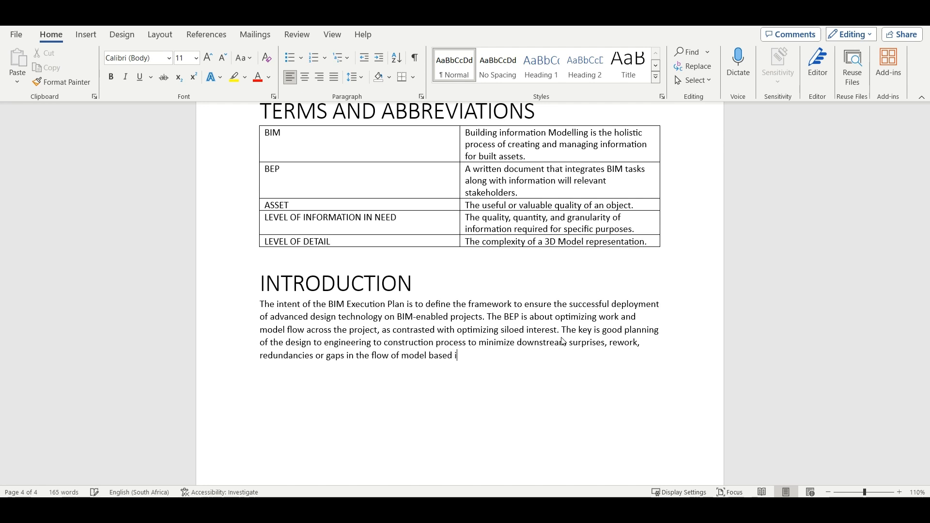
pyautogui.write(' information.')
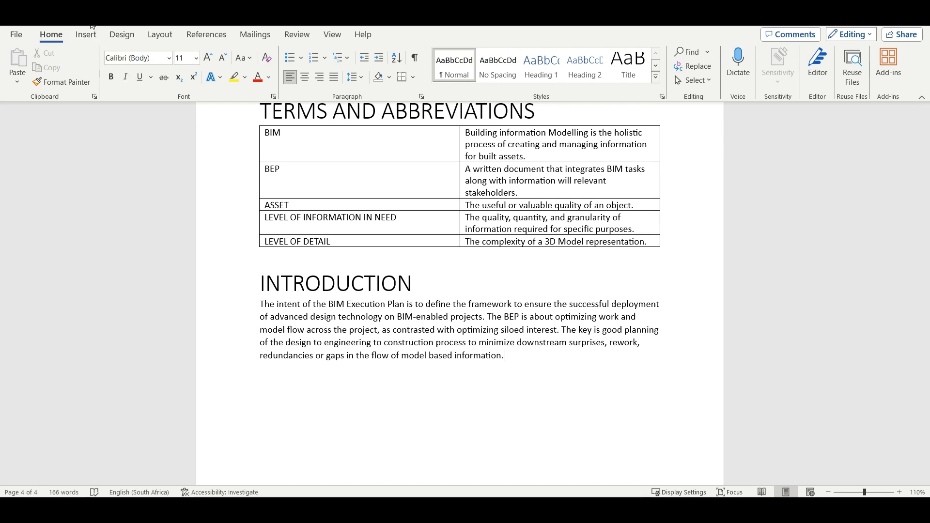
pyautogui.scroll(-2, 551, 373)
pyautogui.scroll(2, 549, 369)
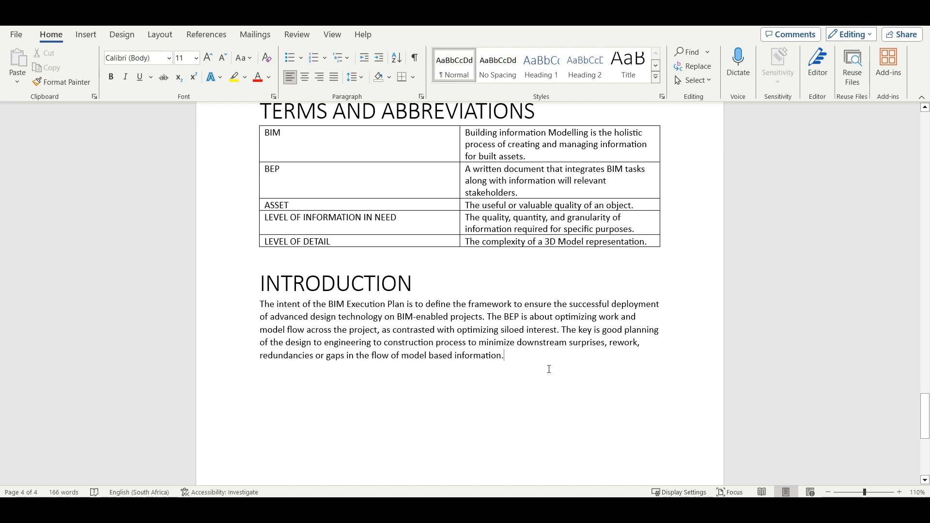
pyautogui.scroll(-2, 550, 369)
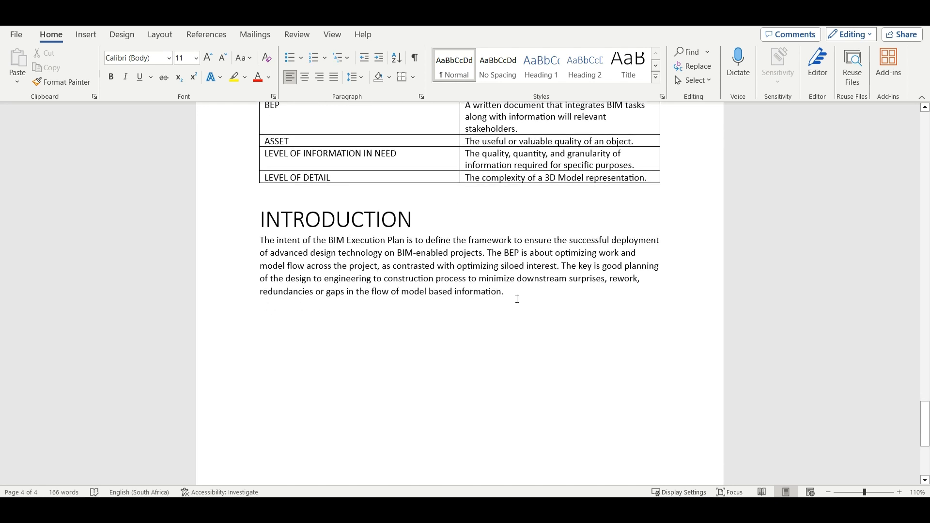
# Step: Accept the grammar suggestion adding a comma after 'redundancies' and return to the empty line below
pyautogui.press('Return')
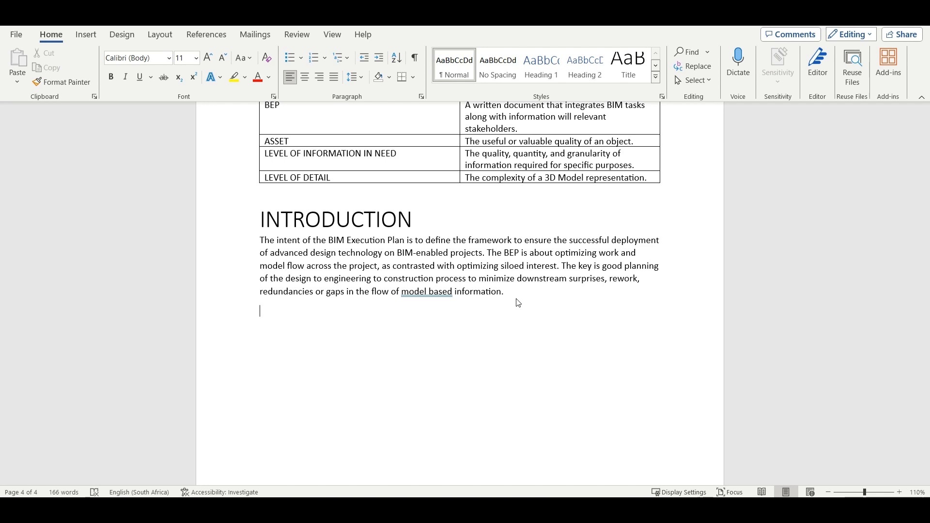
pyautogui.rightClick(438, 291)
pyautogui.press('Escape')
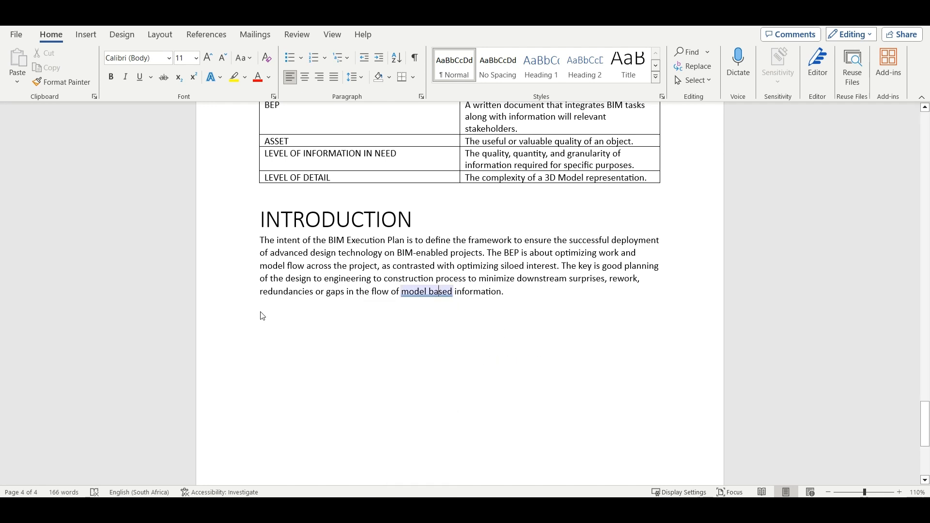
pyautogui.click(263, 314)
pyautogui.rightClick(286, 293)
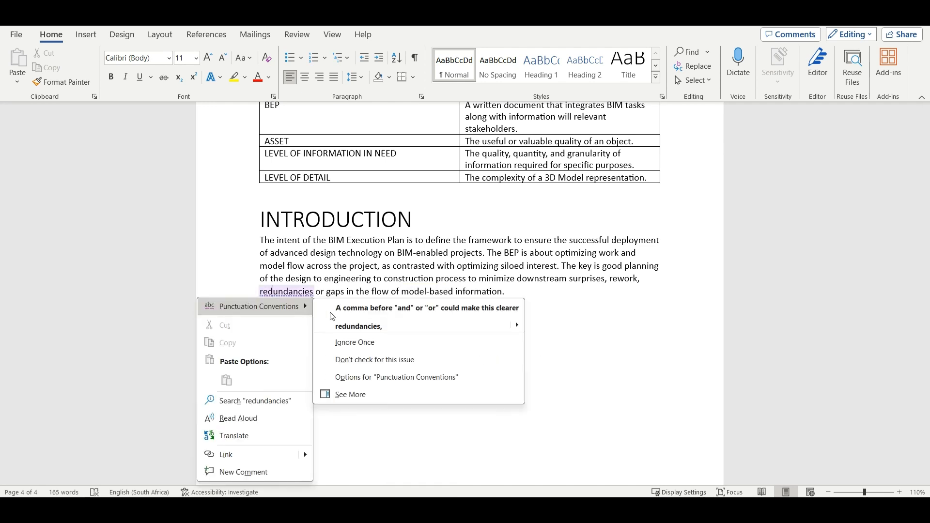
pyautogui.click(360, 326)
pyautogui.click(267, 315)
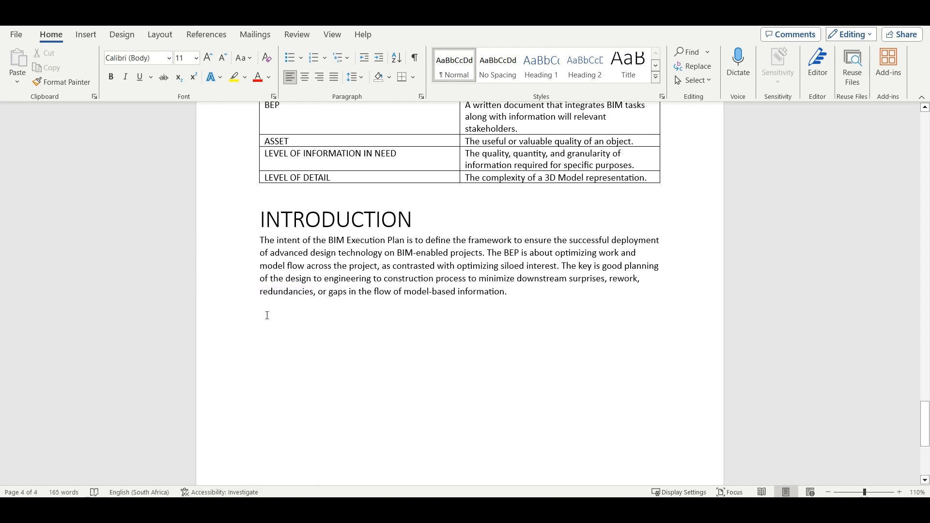
# Step: Type the PROJECT INFORMATION heading below the Introduction and start a new line
pyautogui.write('PROJEC')
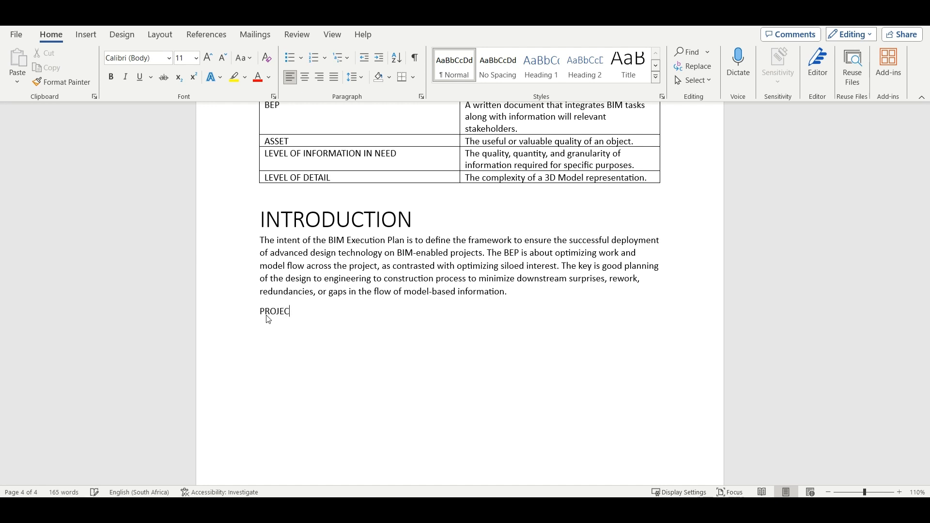
pyautogui.write('T INFORMATION')
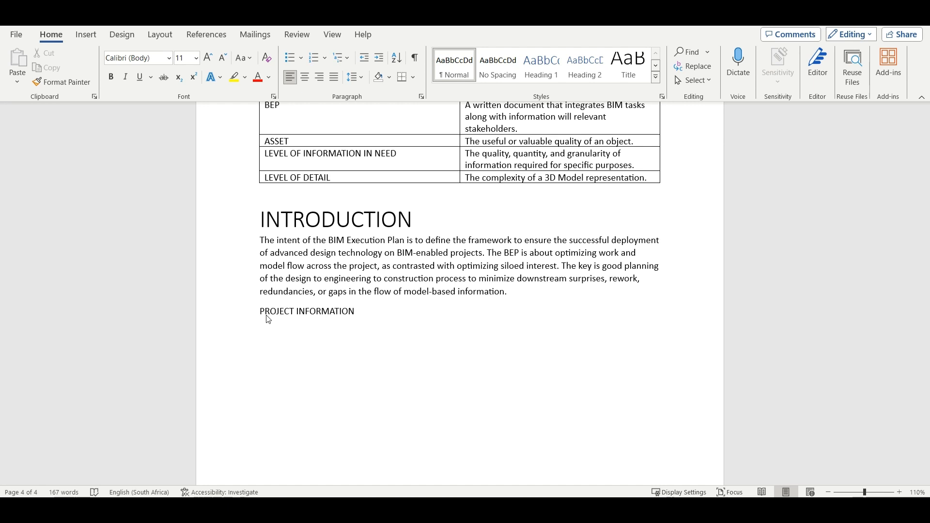
pyautogui.press('Return')
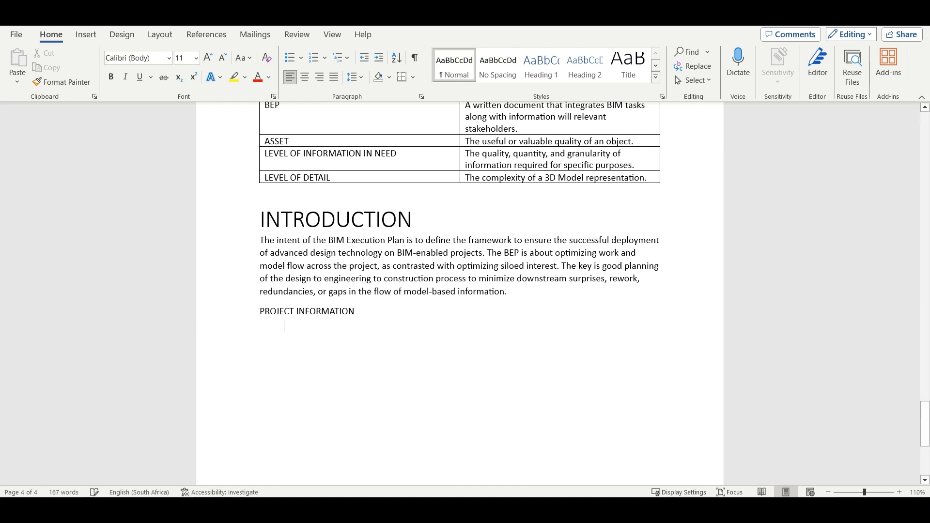
# Step: Copy the INTRODUCTION heading's Title format onto PROJECT INFORMATION
pyautogui.rightClick(335, 199)
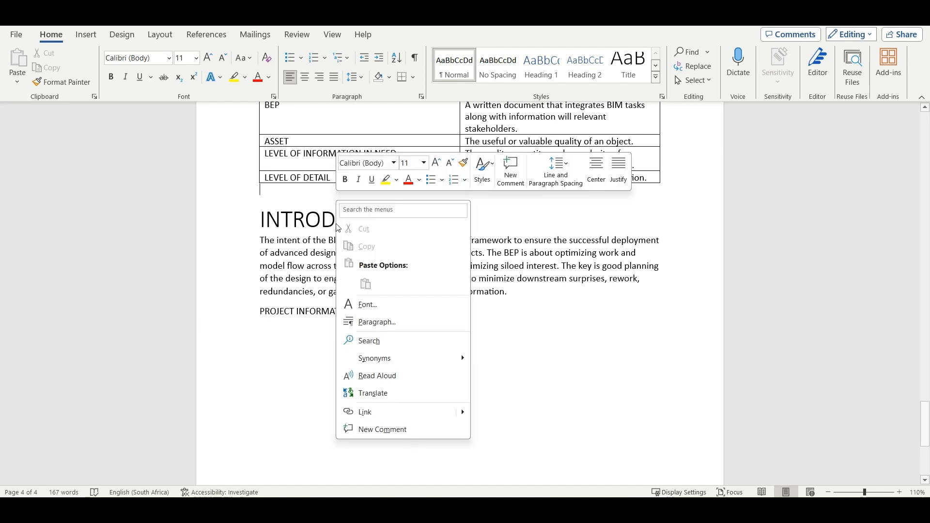
pyautogui.rightClick(306, 219)
pyautogui.click(434, 182)
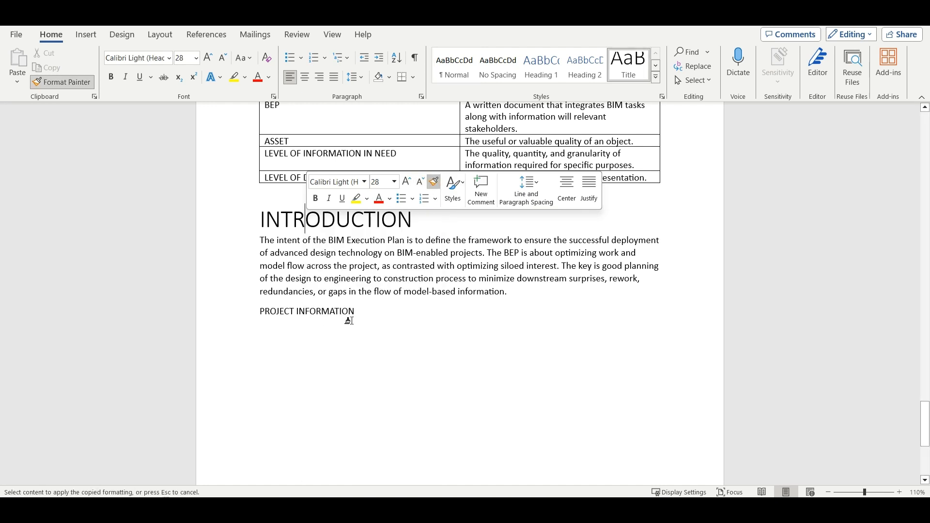
pyautogui.moveTo(349, 318); pyautogui.dragTo(251, 314)
pyautogui.click(281, 348)
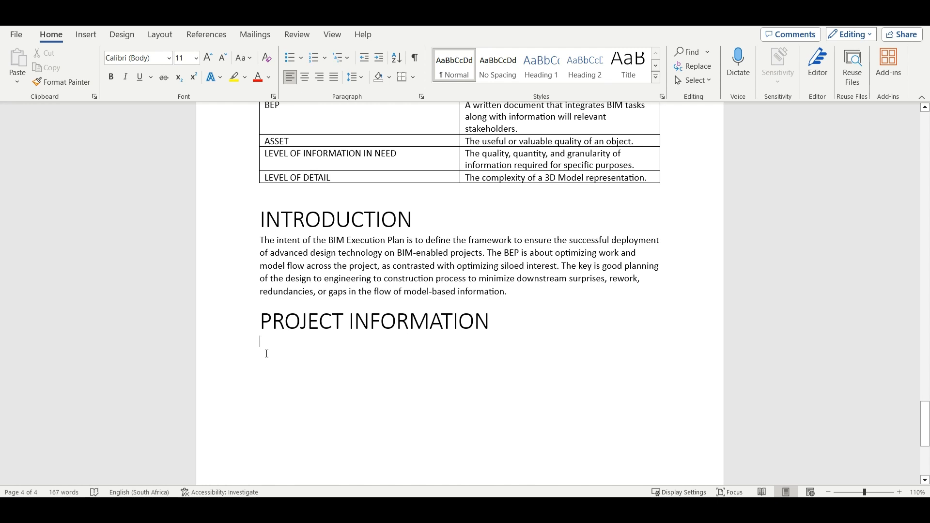
pyautogui.click(85, 35)
pyautogui.click(103, 70)
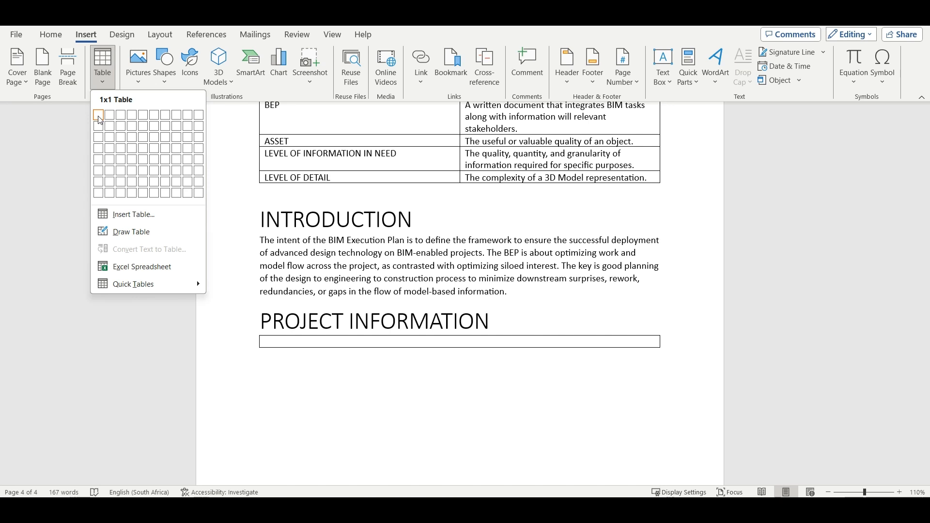
# Step: Insert an empty 2-column, 6-row table under the PROJECT INFORMATION heading
pyautogui.click(110, 172)
pyautogui.scroll(-1, 301, 360)
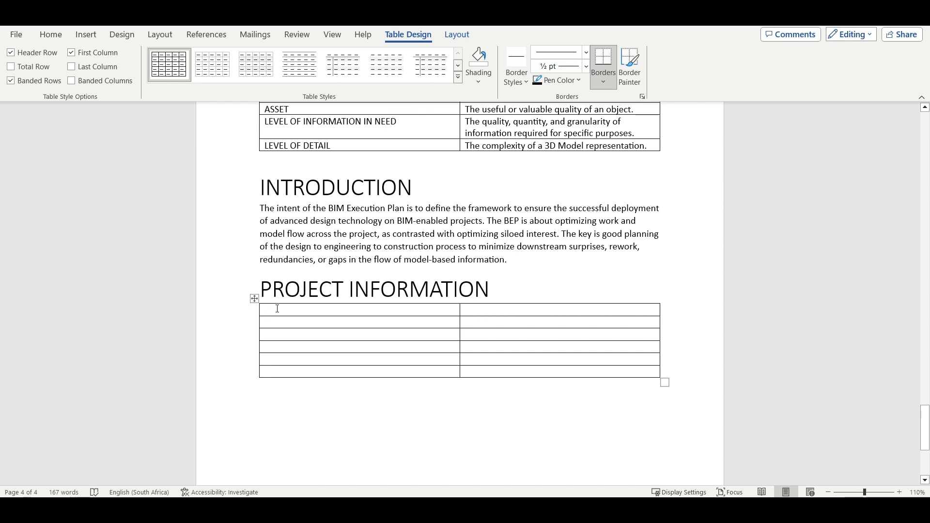
# Step: Fill the first column with Project Name, Project Code, Project Coordinates, Client, Description and Coordinates
pyautogui.write('Proje')
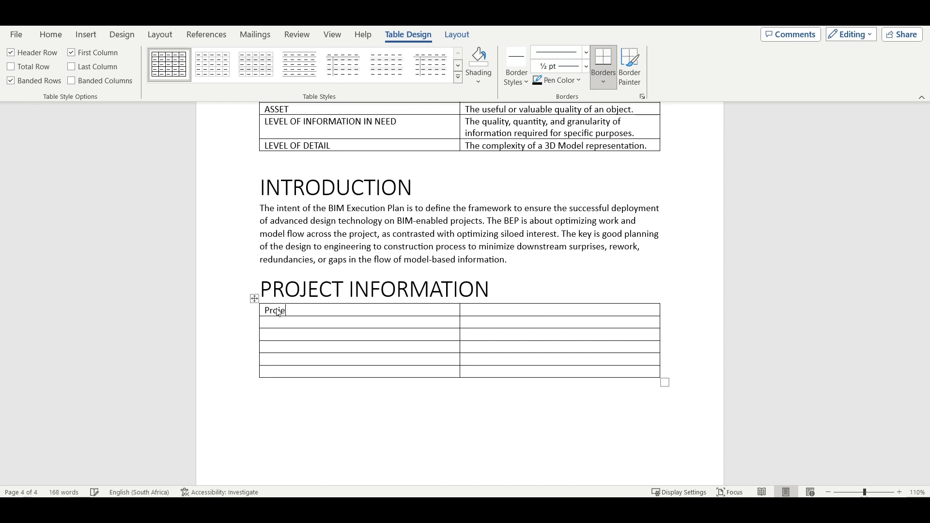
pyautogui.write('ct Name')
pyautogui.write('Projec')
pyautogui.write('t Code')
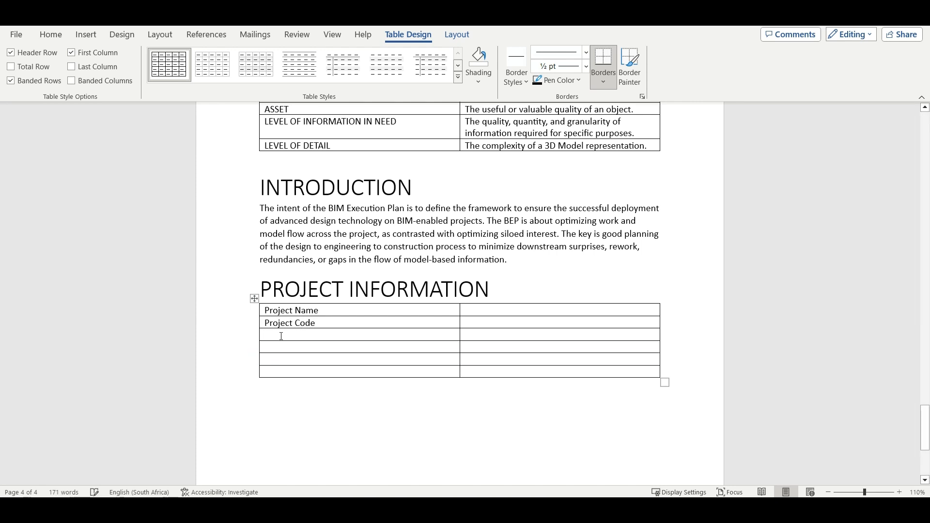
pyautogui.write('P')
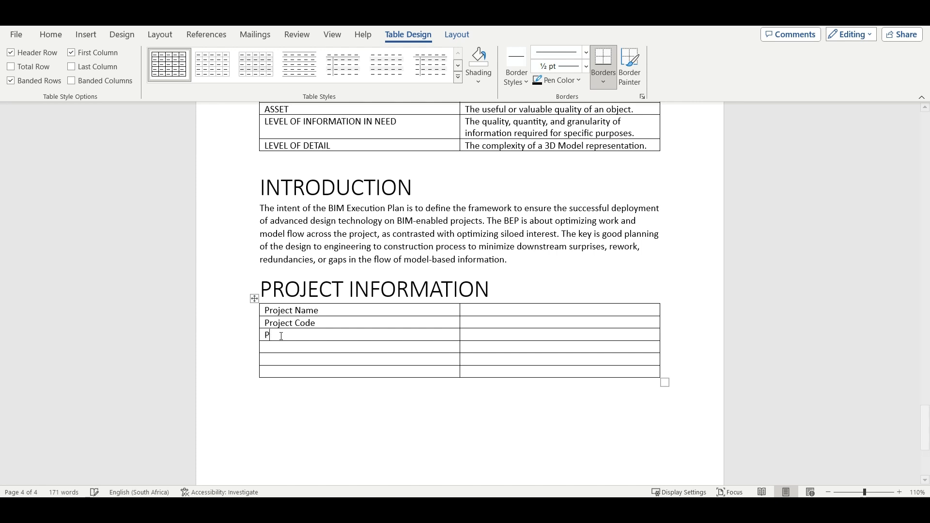
pyautogui.write('roject Coordinates')
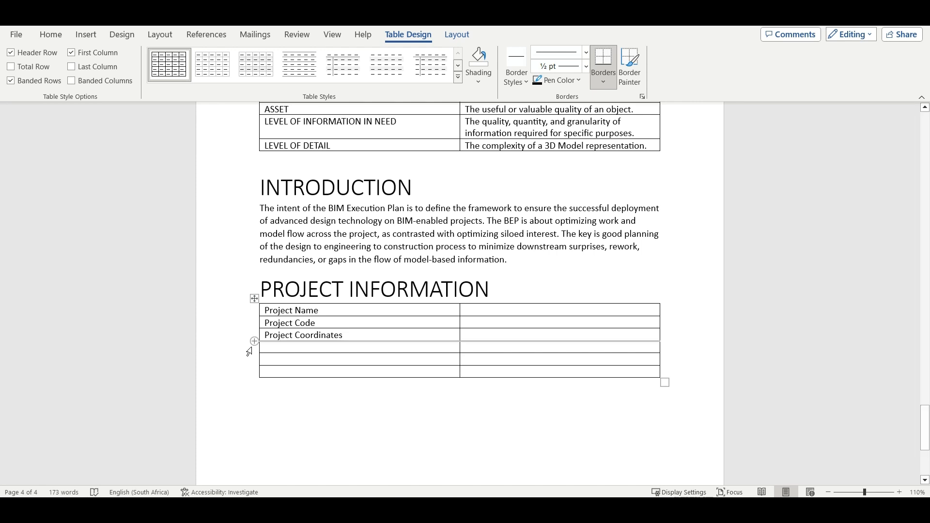
pyautogui.click(273, 348)
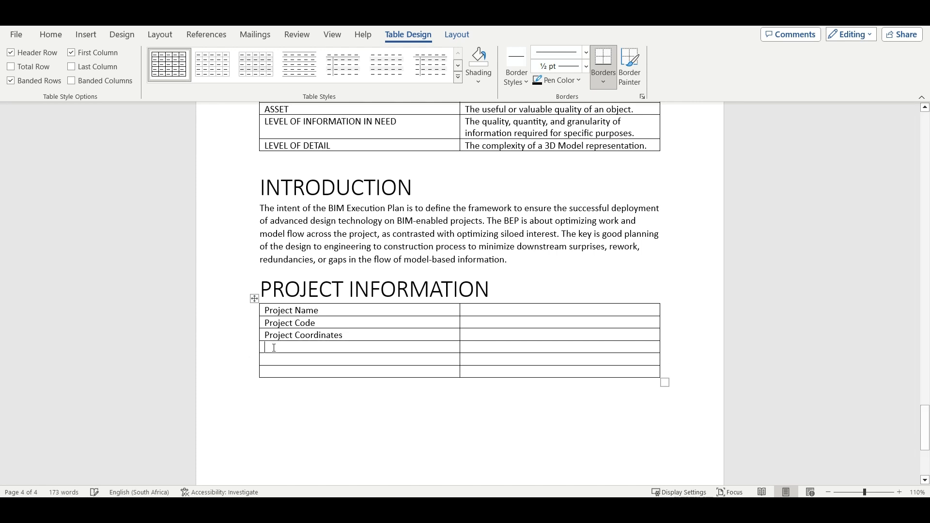
pyautogui.write('Client')
pyautogui.click(286, 359)
pyautogui.write('Descri')
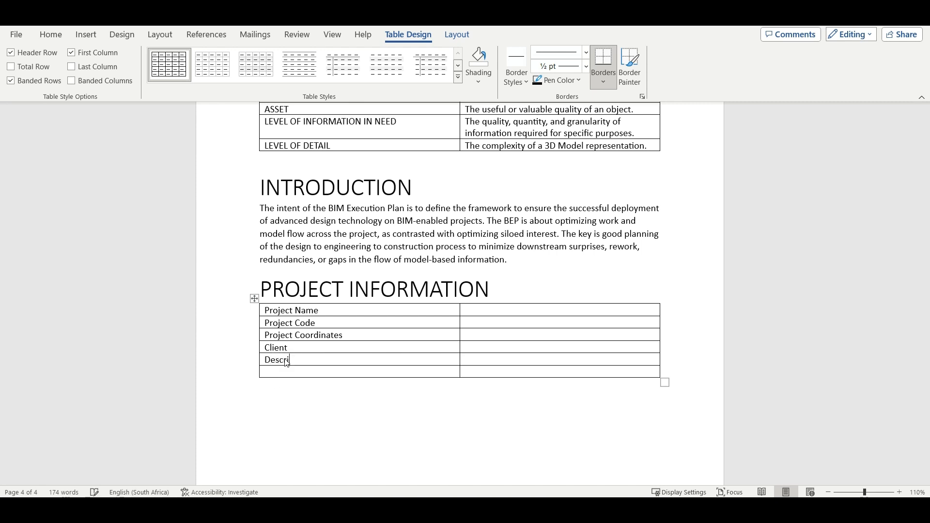
pyautogui.write('ption')
pyautogui.click(284, 374)
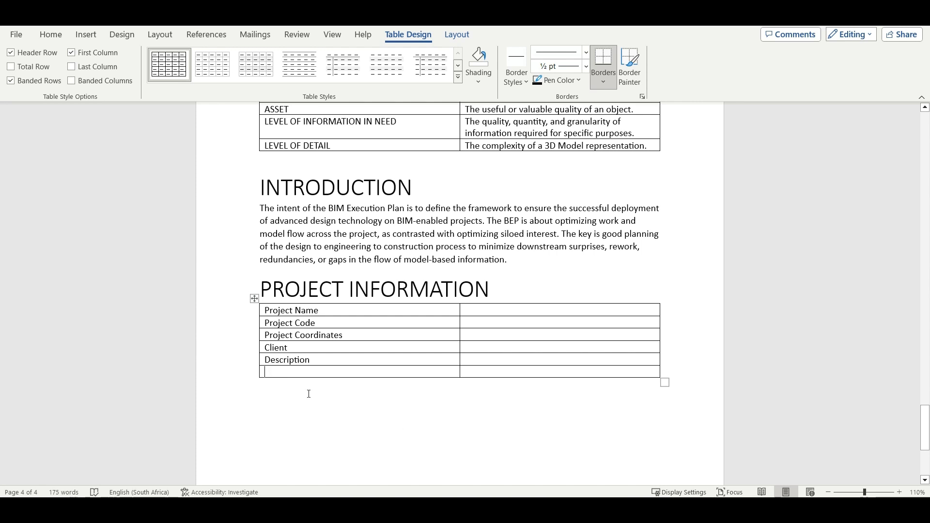
pyautogui.write('Coordi')
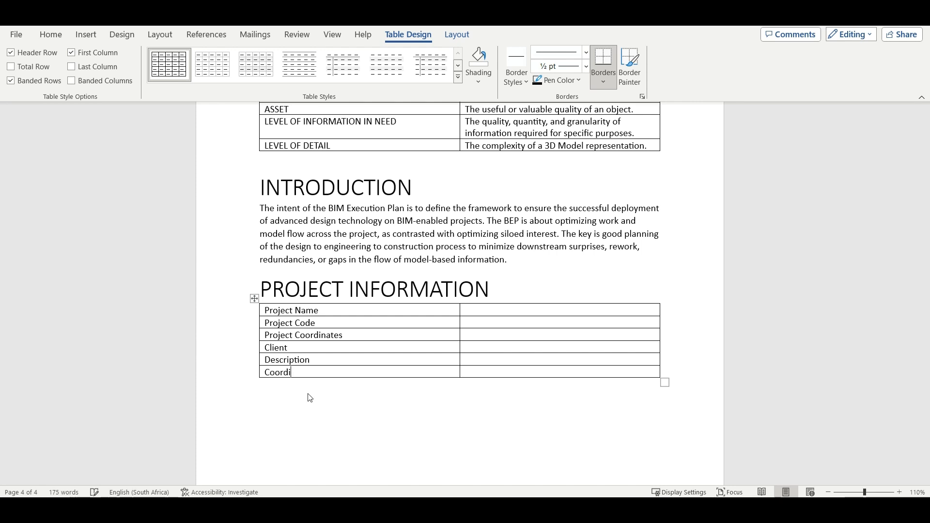
pyautogui.write('nates')
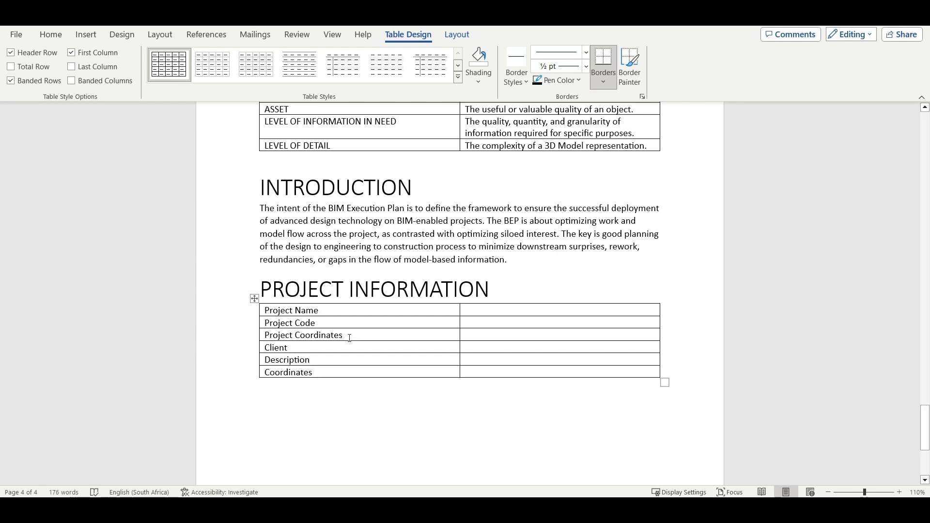
# Step: Change the third row label from Project Coordinates to Project Location
pyautogui.moveTo(353, 333); pyautogui.dragTo(297, 336)
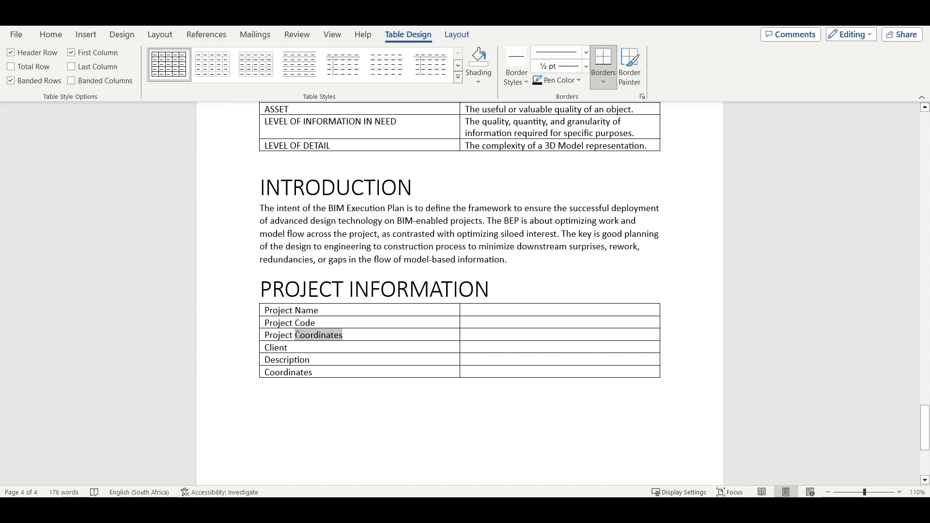
pyautogui.write('Location')
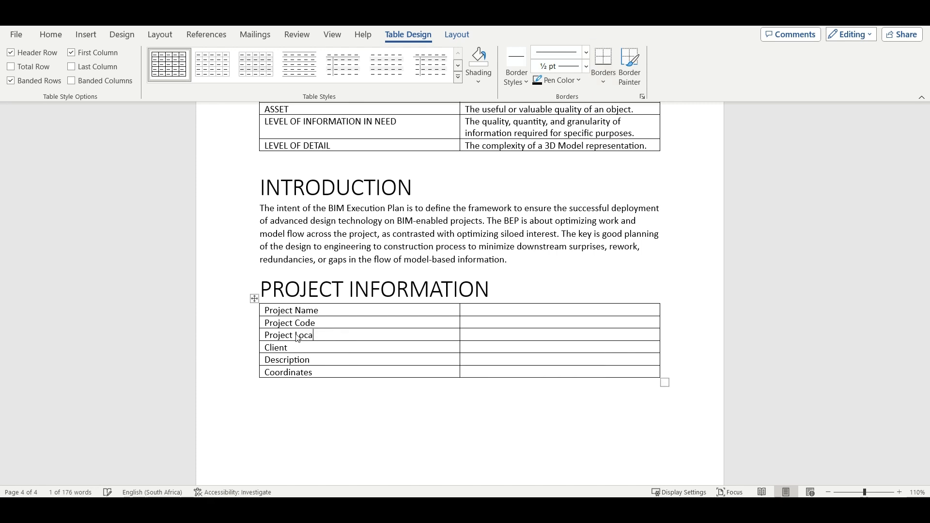
pyautogui.click(352, 412)
pyautogui.click(468, 311)
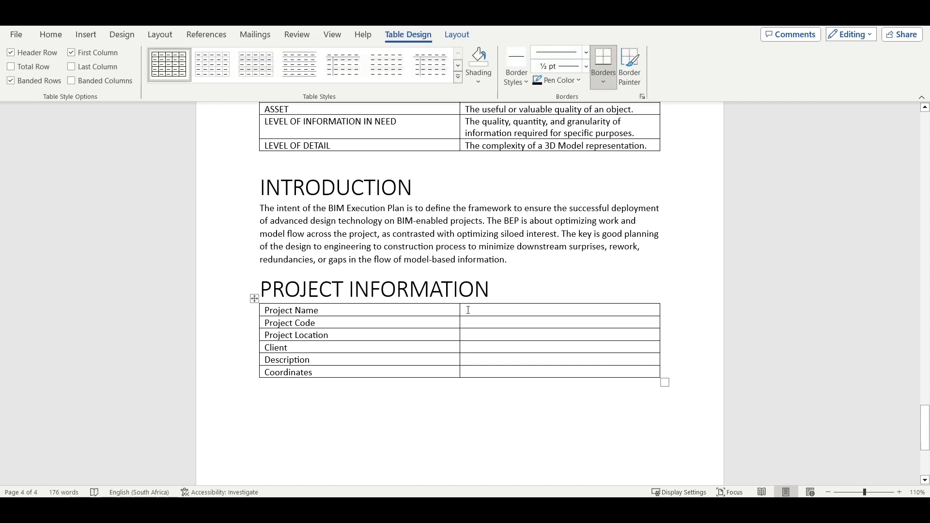
# Step: Enter WAREHOUSE DISTRIBUTION CENTER as the Project Name value in the table
pyautogui.write('Th')
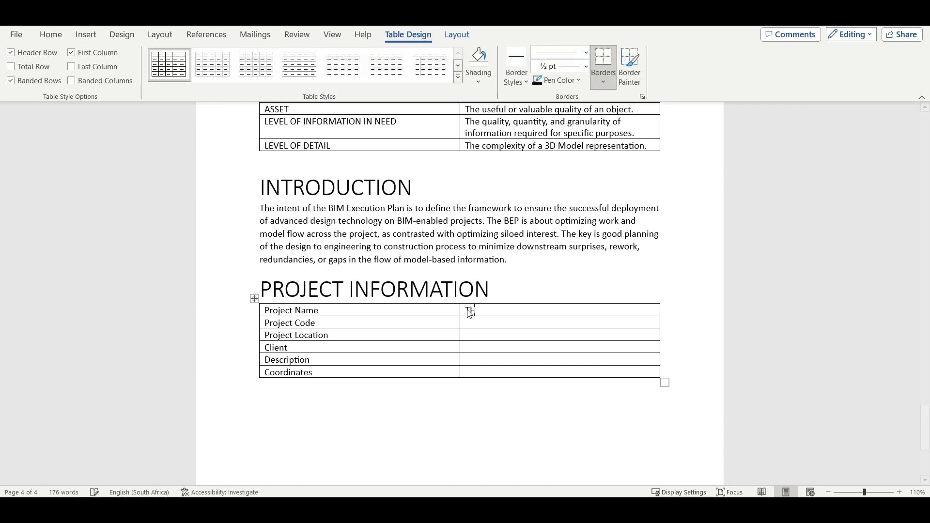
pyautogui.press('BackSpace')
pyautogui.press('BackSpace')
pyautogui.write('WAREHOUSE DISTRIBUTION CENTER')
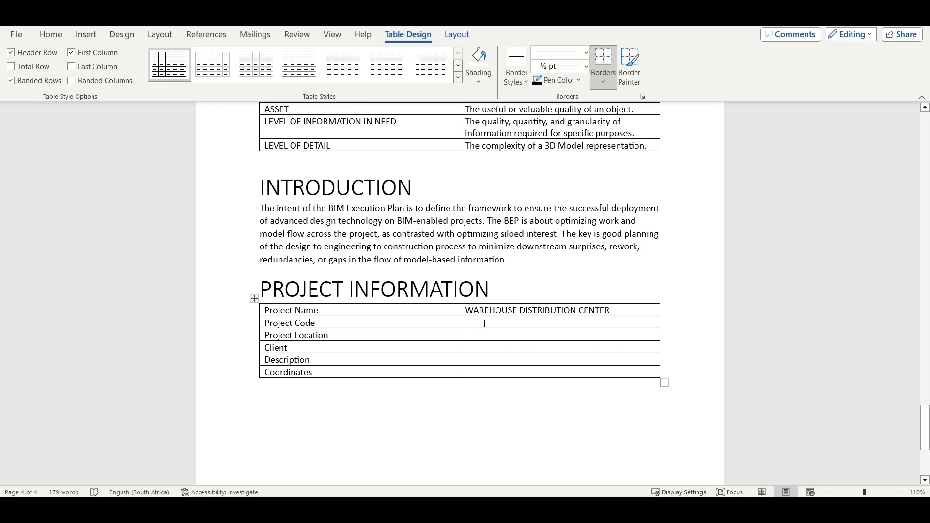
# Step: Enter the Project Code, correcting the mistyped VDC to WDC
pyautogui.write('VDC')
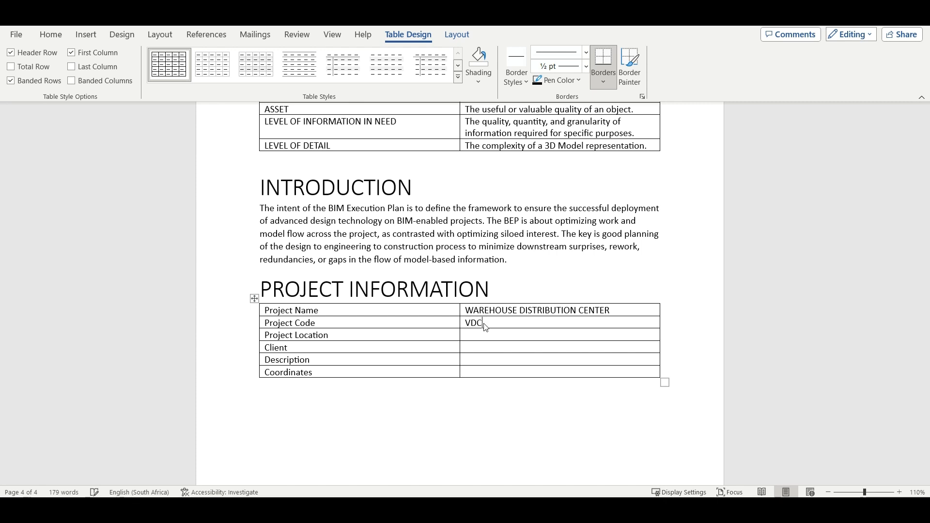
pyautogui.moveTo(490, 322); pyautogui.dragTo(453, 324)
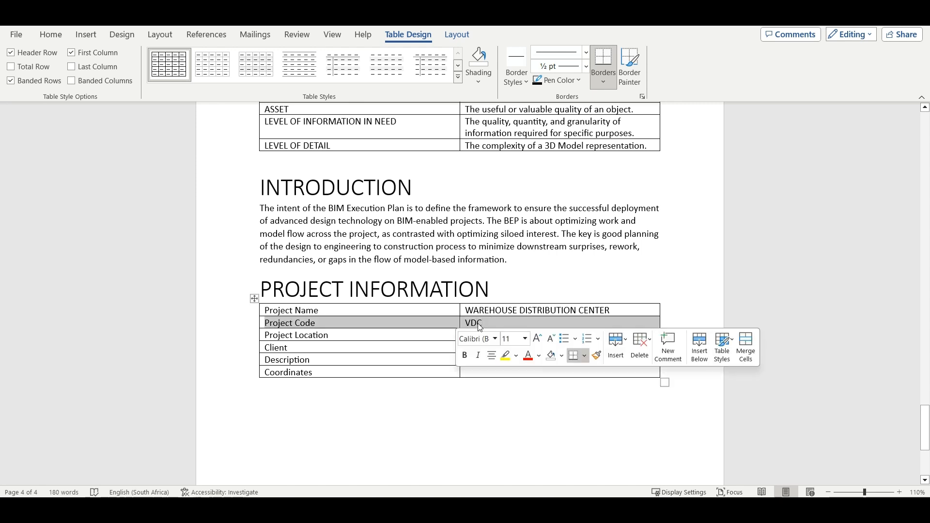
pyautogui.click(487, 323)
pyautogui.doubleClick(471, 324)
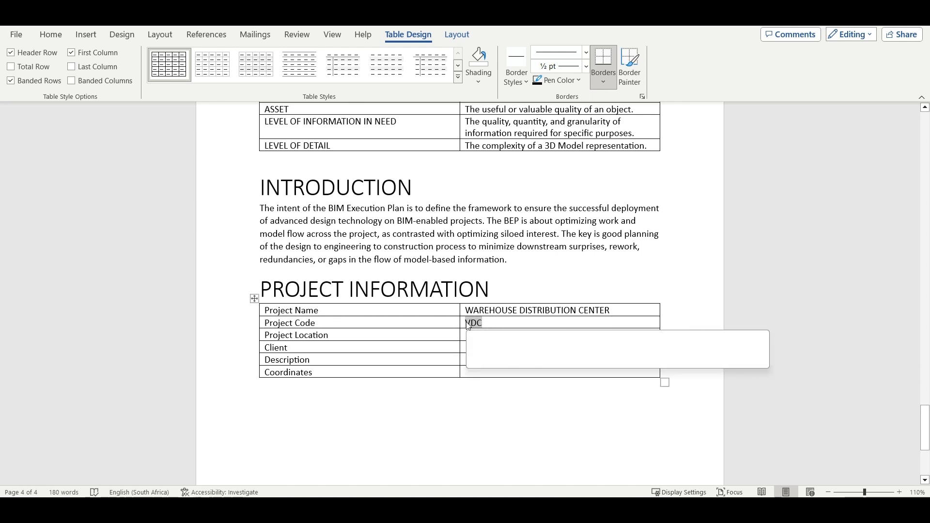
pyautogui.write('WDC')
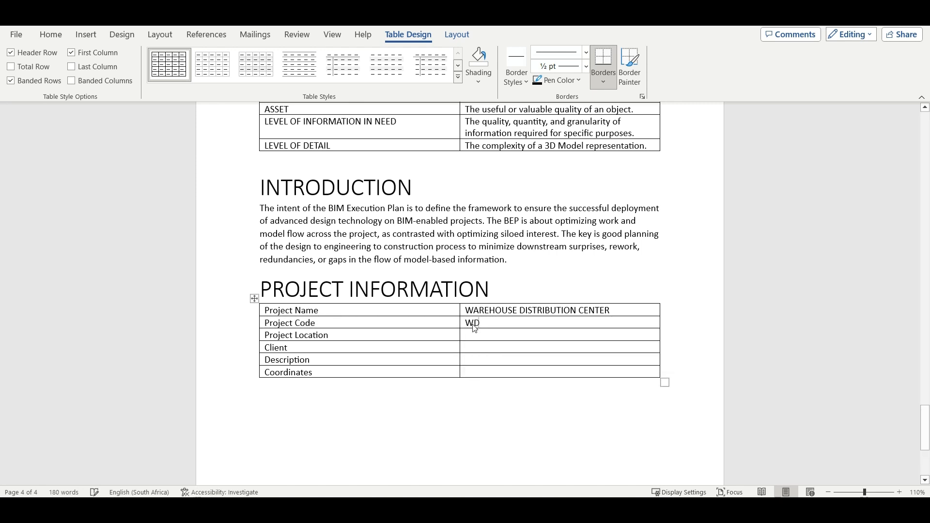
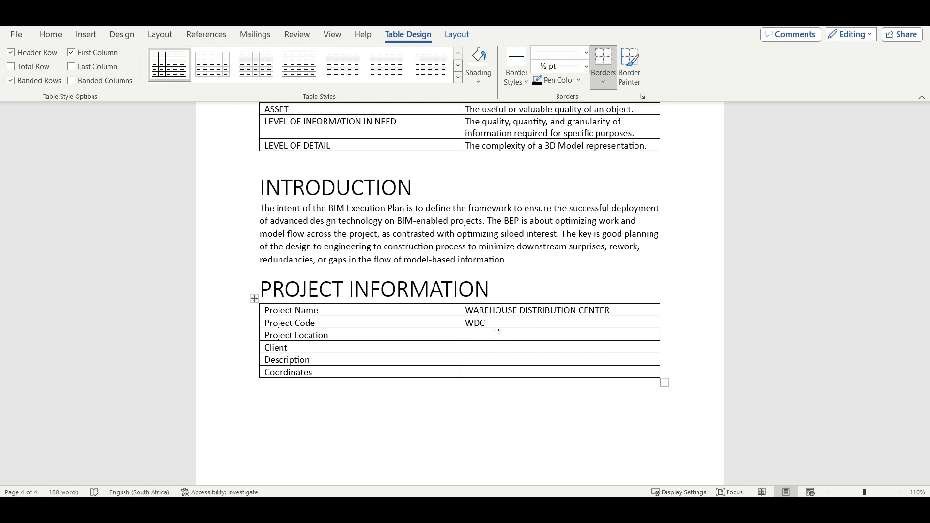
# Step: Enter the project site's street address in the Project Location cell
pyautogui.write('Nrllms')
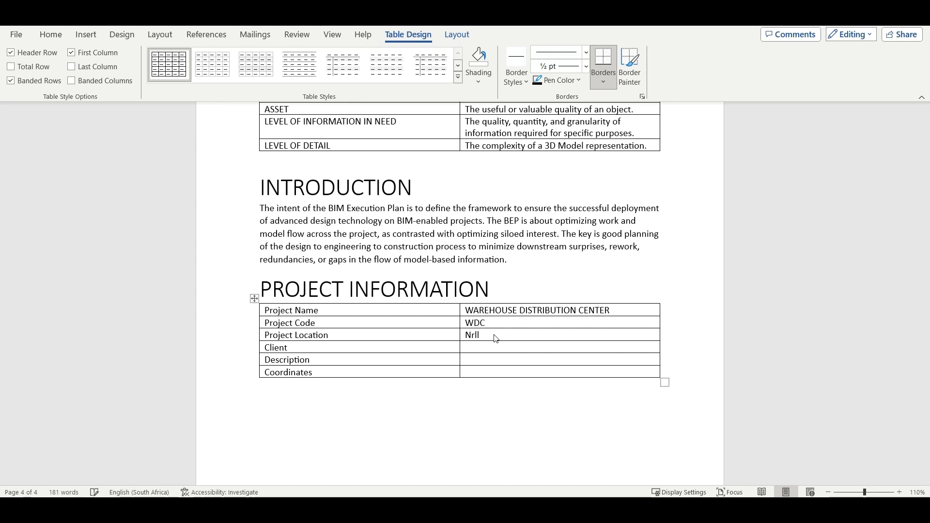
pyautogui.press('BackSpace')
pyautogui.press('BackSpace')
pyautogui.press('BackSpace')
pyautogui.press('BackSpace')
pyautogui.write('l')
pyautogui.press('BackSpace')
pyautogui.press('BackSpace')
pyautogui.write('ellm')
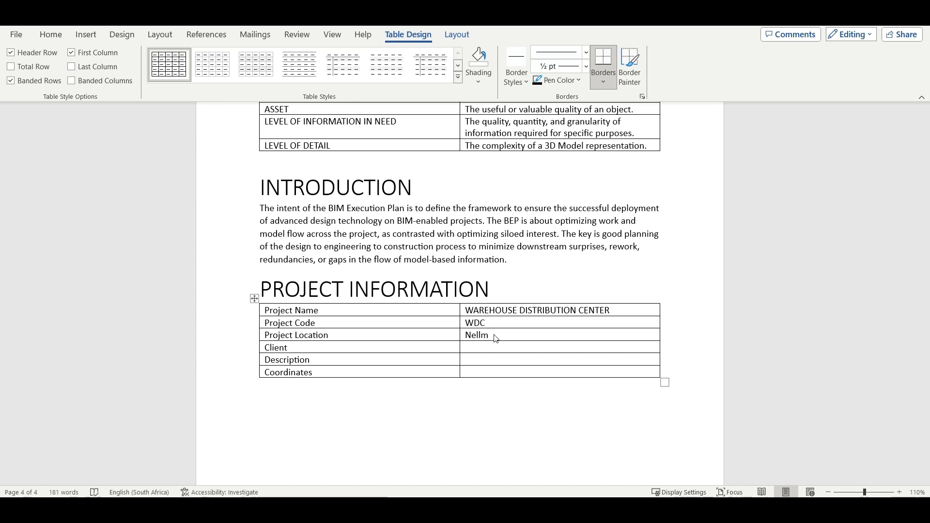
pyautogui.write('anius Drive')
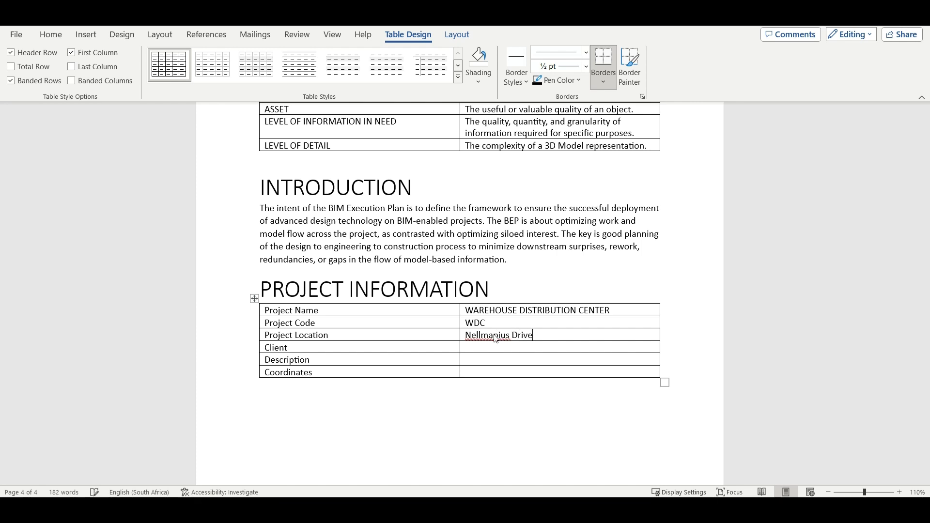
pyautogui.write(', Tshwane Ward 65')
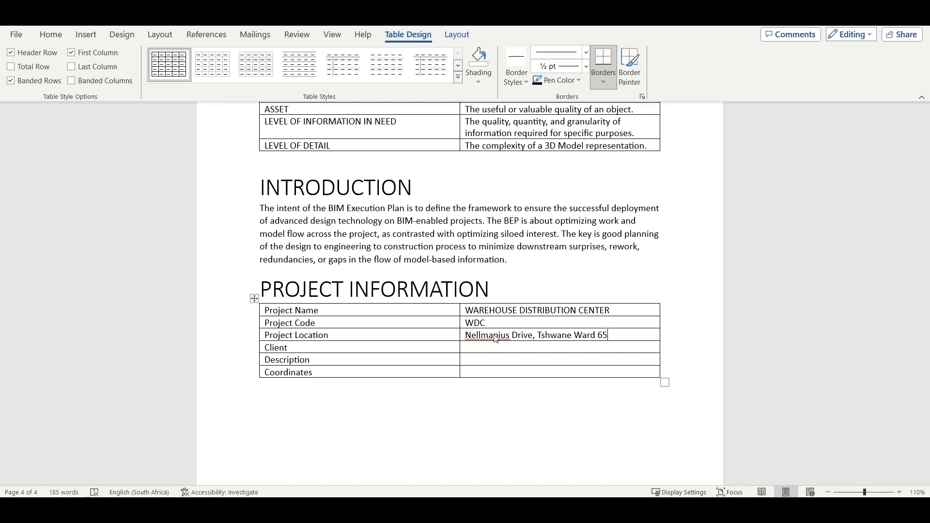
pyautogui.write(', Irene, 0062')
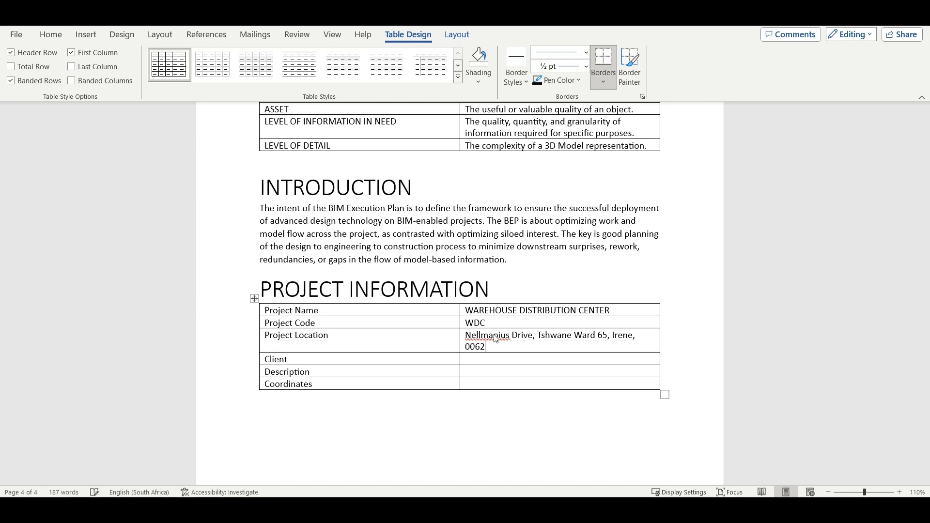
pyautogui.write(', South Africa')
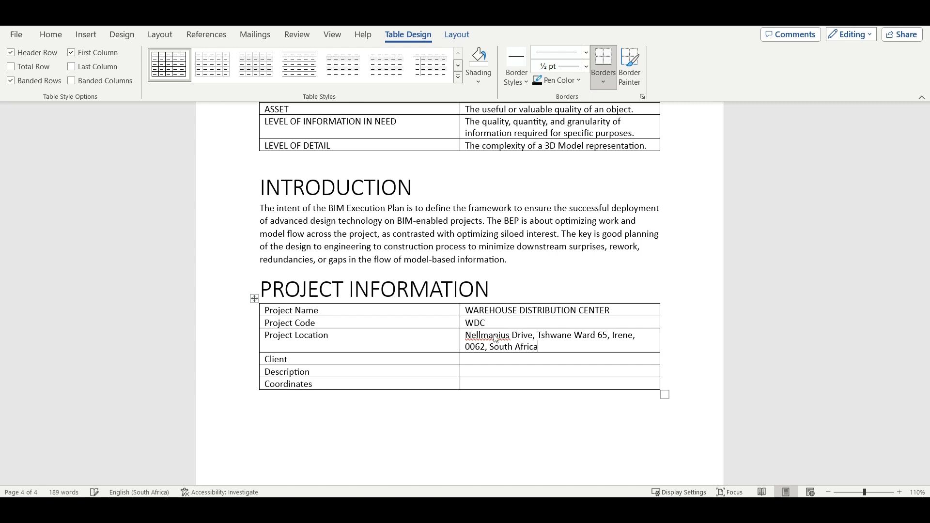
# Step: Set Client to VDC and Description to 'Warehouse Distribution Center for Logistics and Cargos.'
pyautogui.click(472, 357)
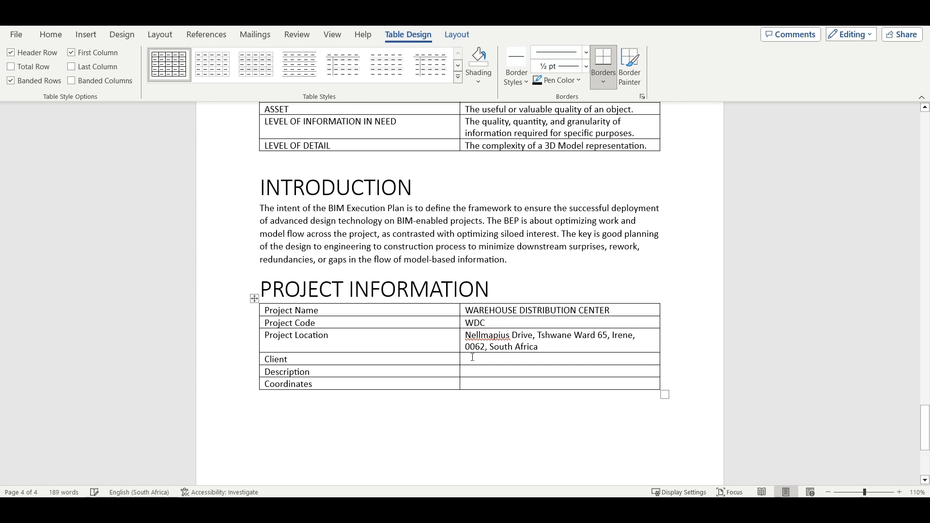
pyautogui.write('VDC')
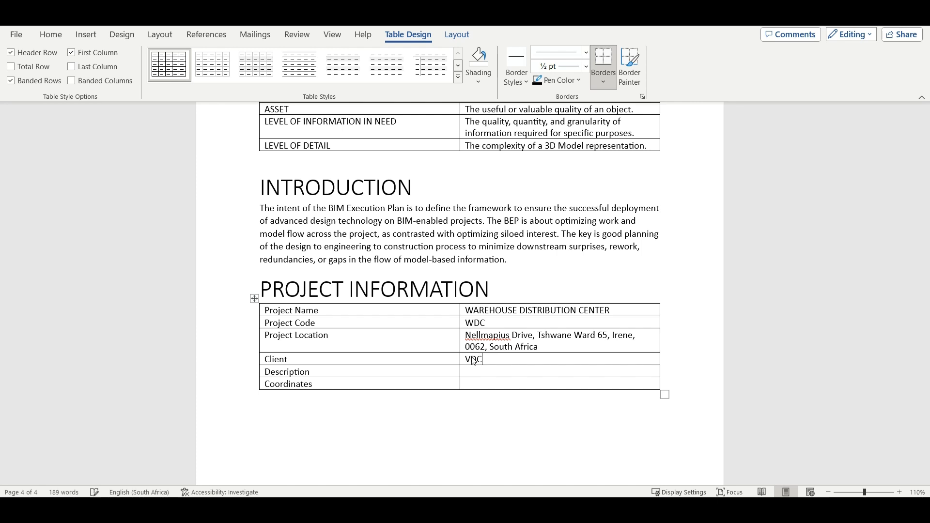
pyautogui.click(473, 372)
pyautogui.write('Warehouse Distribution Cente')
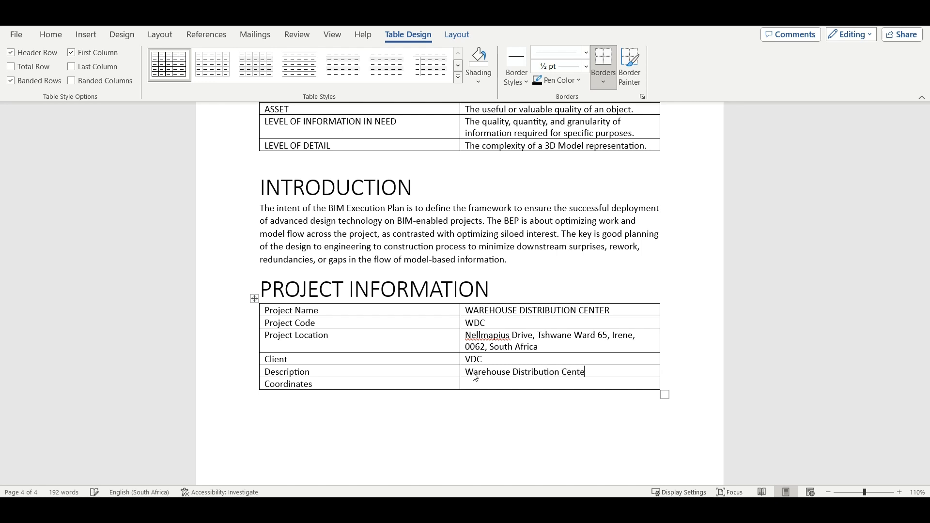
pyautogui.write('r for Logisatics and ')
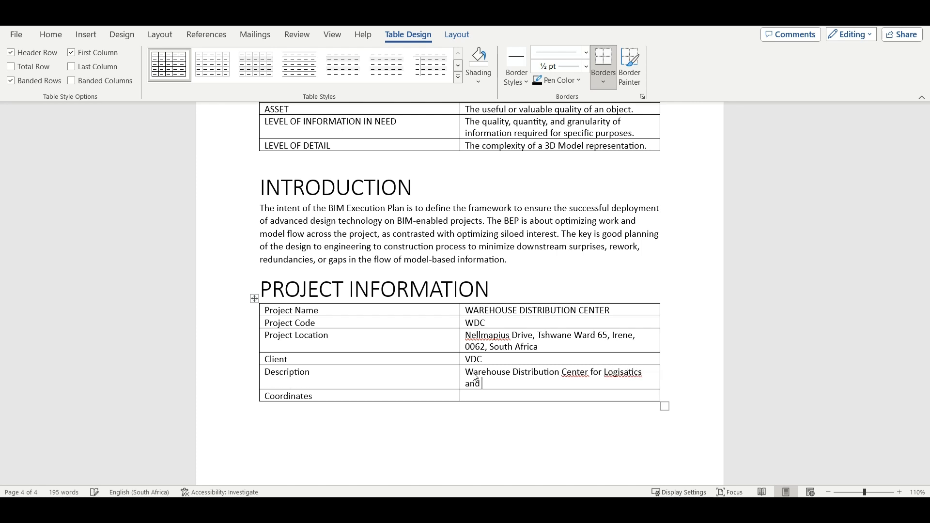
pyautogui.write('Cargos.')
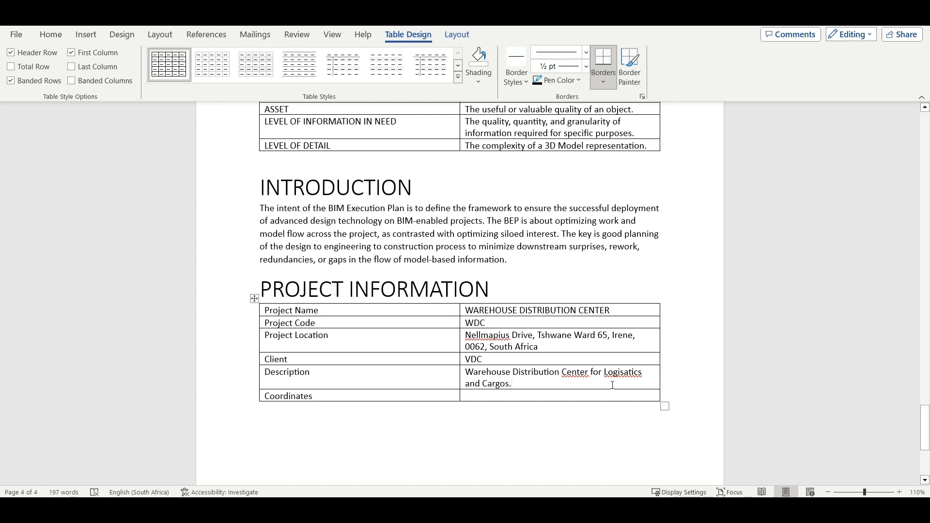
# Step: Fix the description's spelling to 'Logistics' and 'Centre' using spelling suggestions
pyautogui.rightClick(621, 373)
pyautogui.moveTo(635, 190)
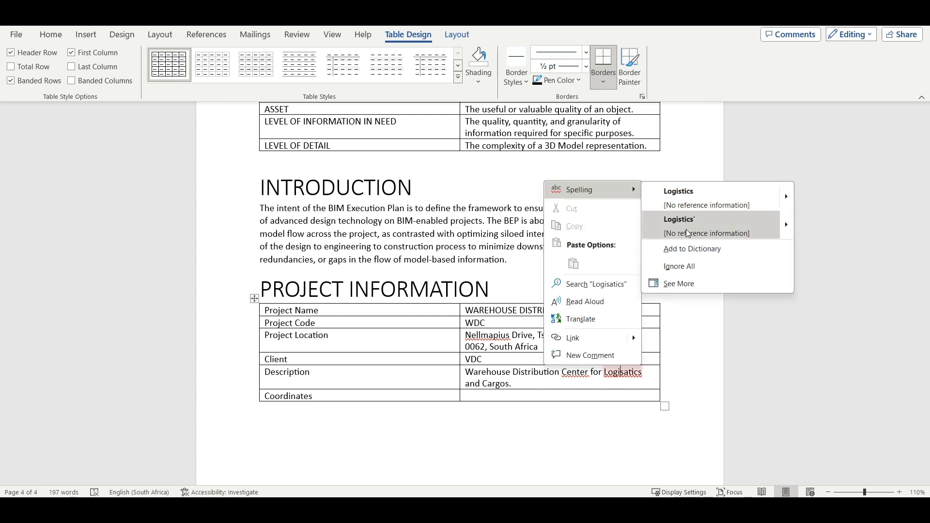
pyautogui.click(680, 192)
pyautogui.rightClick(577, 373)
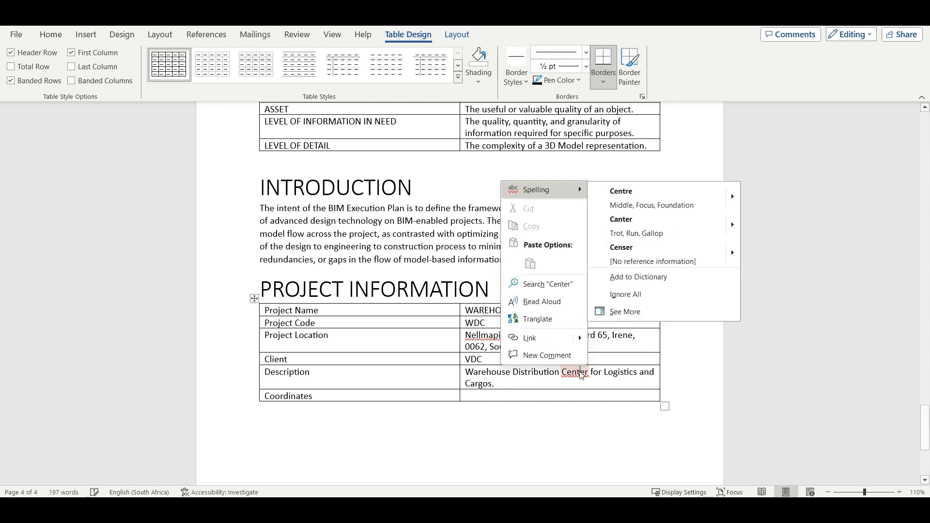
pyautogui.click(655, 193)
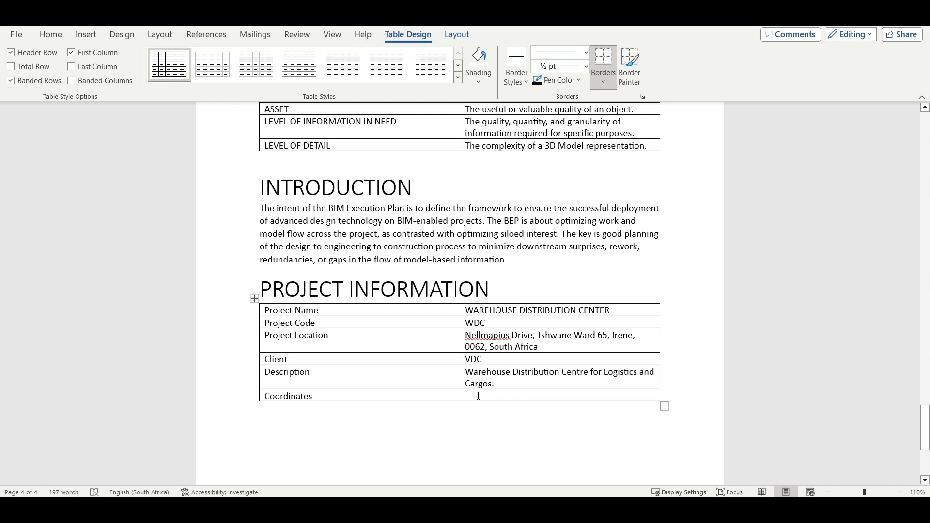
# Step: Enter the coordinates 'N/S -25.875, E/W 28.229, ELE 1453.00m'
pyautogui.write('N/S')
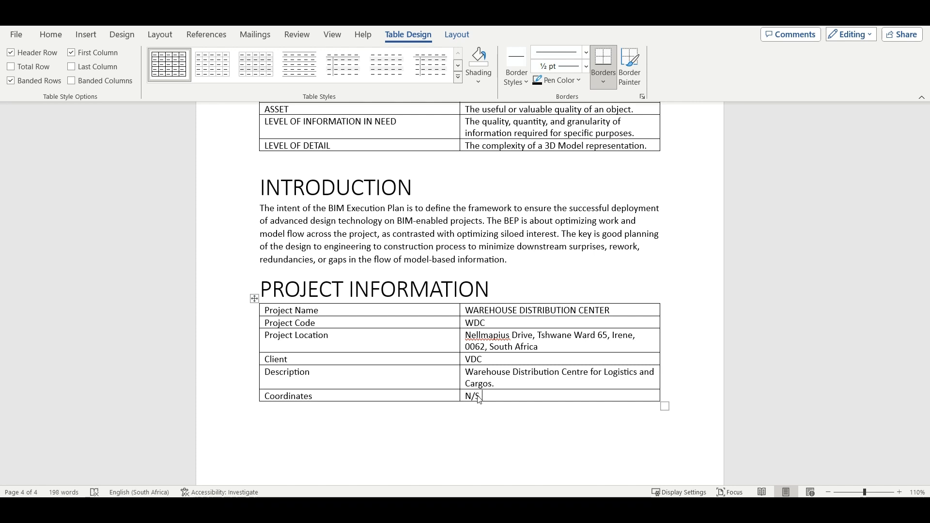
pyautogui.write(' -25')
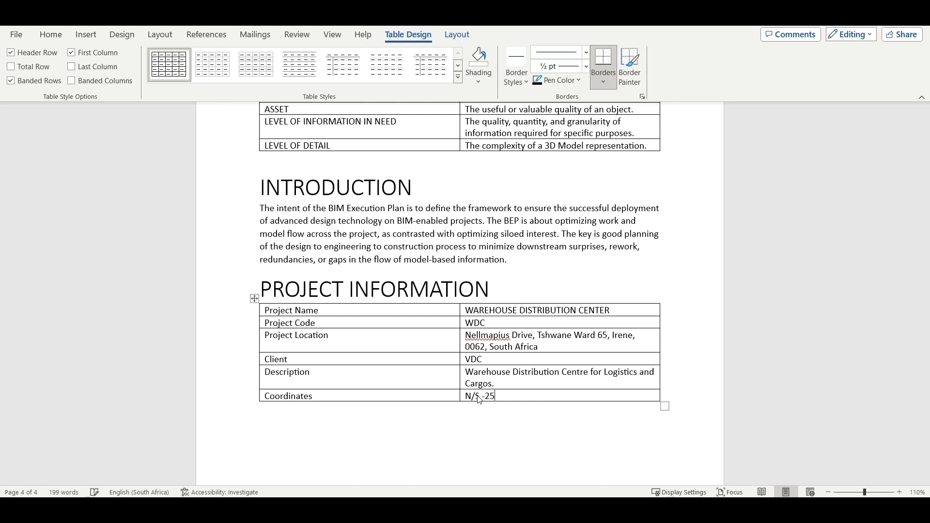
pyautogui.write('.875,')
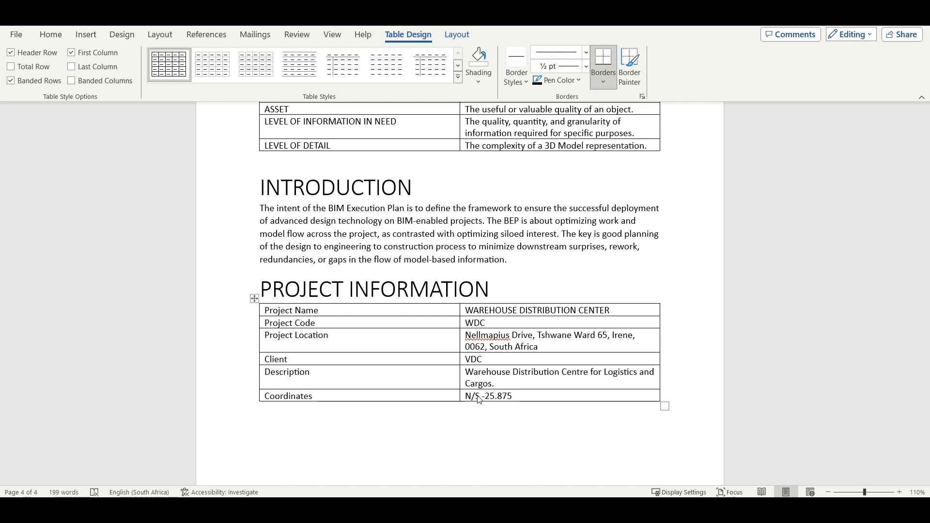
pyautogui.press('BackSpace')
pyautogui.write(', E/')
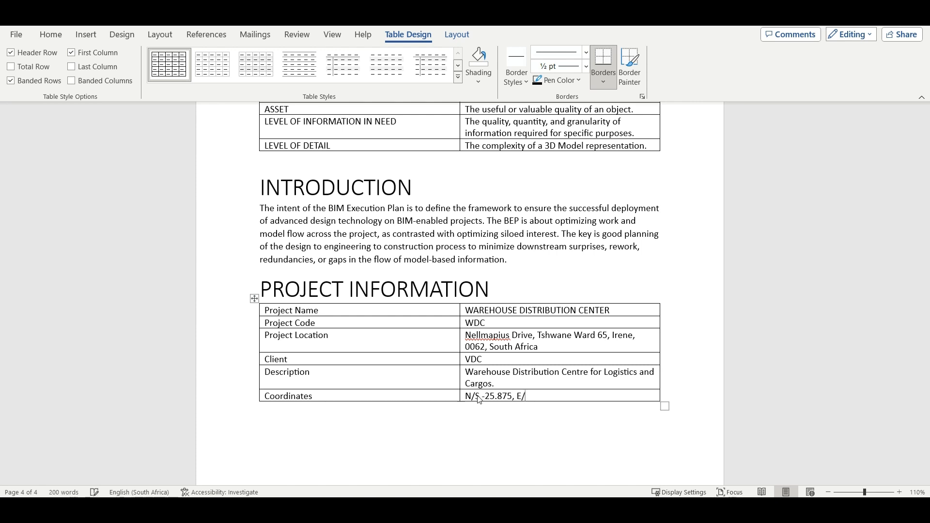
pyautogui.write('W 28.')
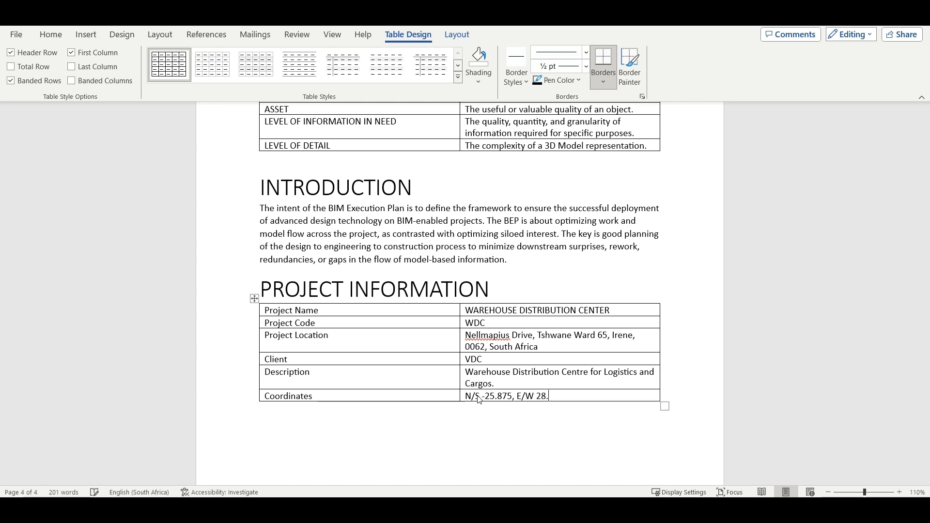
pyautogui.write('229')
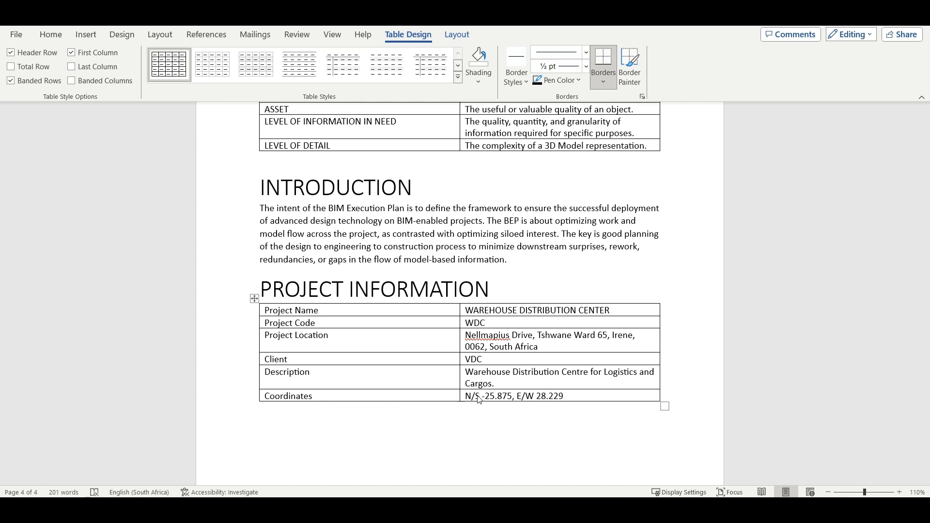
pyautogui.write(', ELE 1453.00m')
# Step: Type the heading PROJECT GOALS below the Project Information table
pyautogui.click(487, 435)
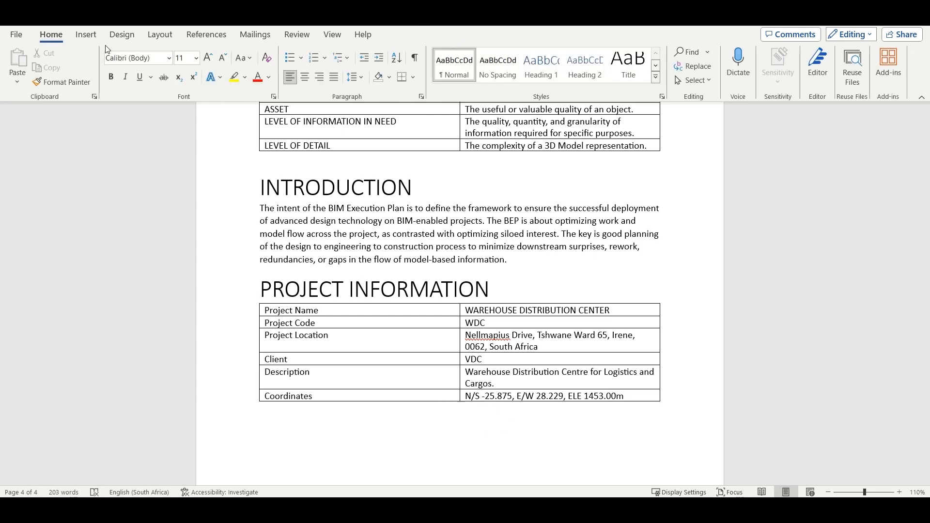
pyautogui.scroll(-1, 426, 368)
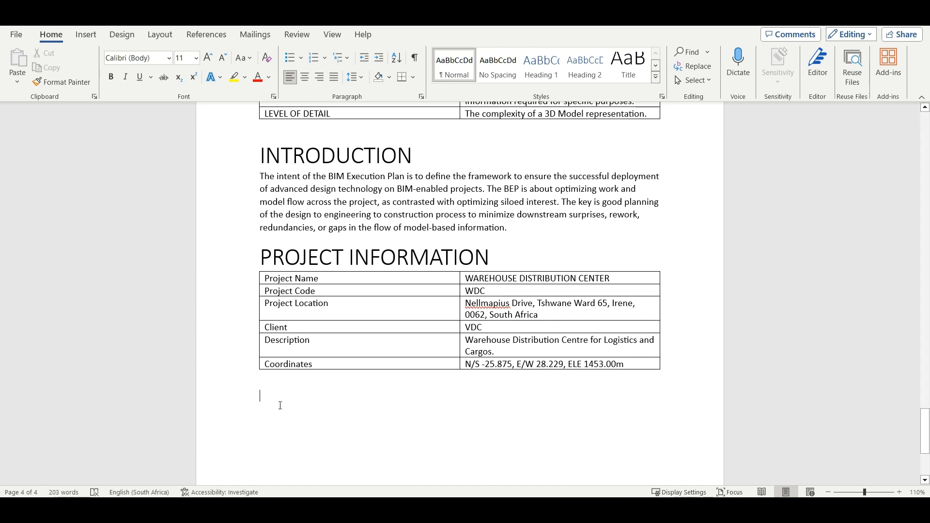
pyautogui.write('P')
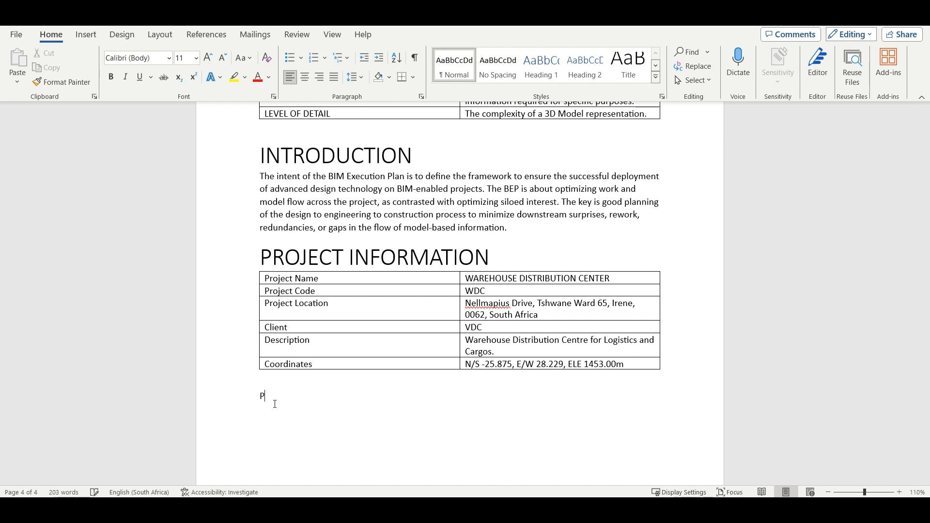
pyautogui.write('ROJECT GOALS')
# Step: Copy the PROJECT INFORMATION heading format onto PROJECT GOALS and start a new paragraph
pyautogui.rightClick(358, 257)
pyautogui.click(486, 202)
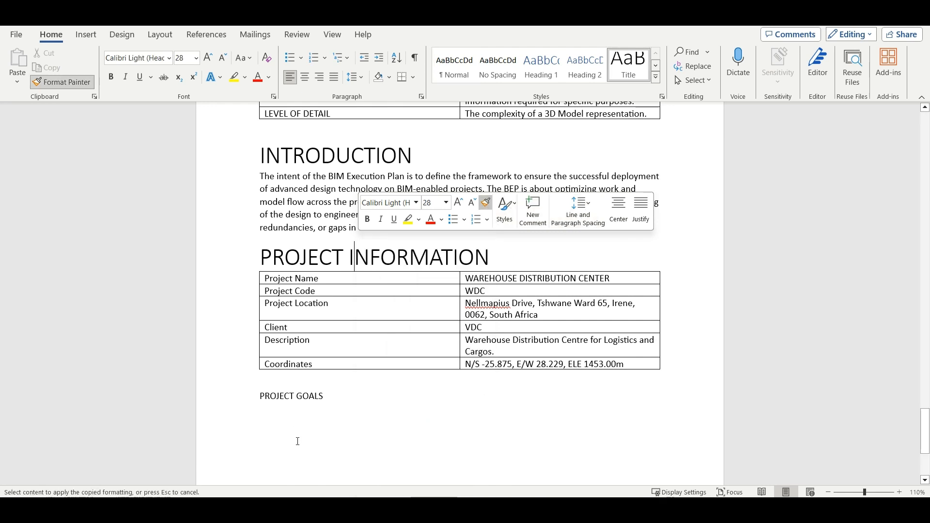
pyautogui.moveTo(326, 398); pyautogui.dragTo(246, 394)
pyautogui.click(405, 410)
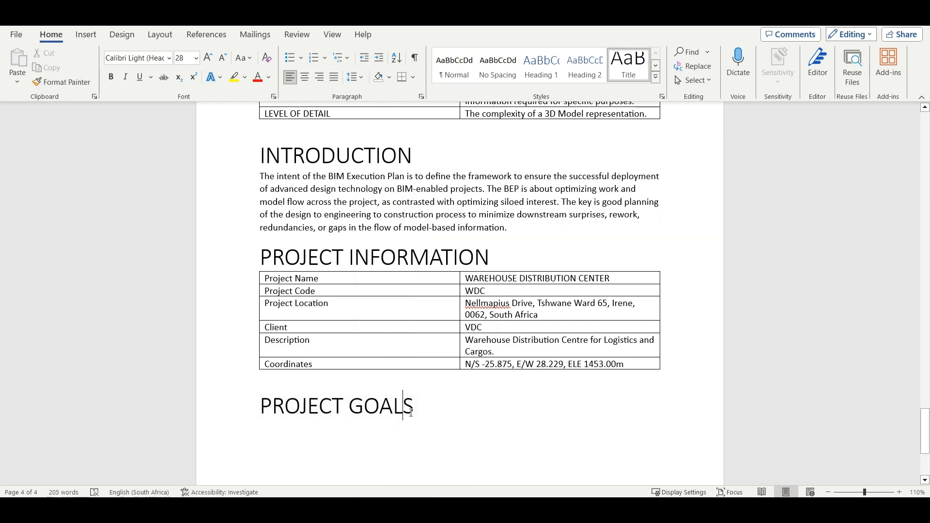
pyautogui.click(412, 413)
pyautogui.press('Return')
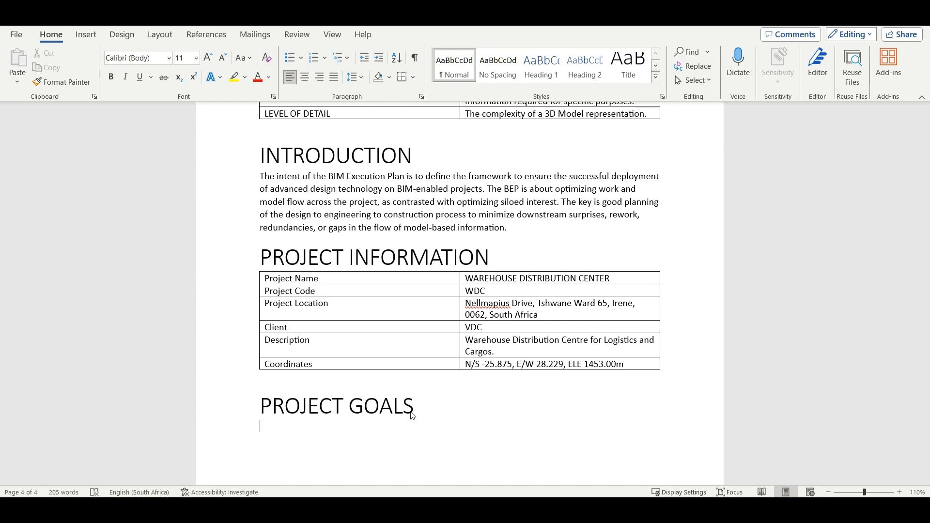
# Step: Start a numbered goals list with 3D VISUALISATION as item 1
pyautogui.write('1.')
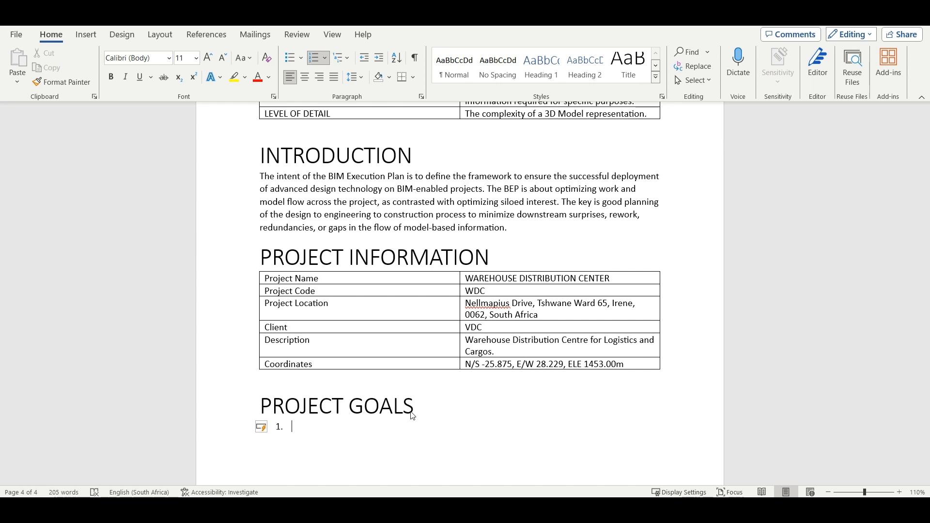
pyautogui.write('VISUALISTAT')
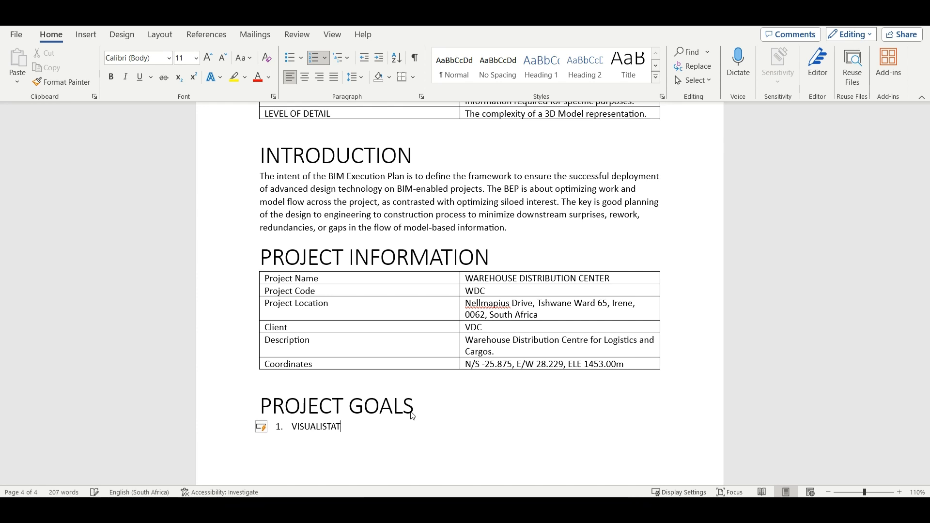
pyautogui.press('BackSpace')
pyautogui.press('BackSpace')
pyautogui.press('BackSpace')
pyautogui.write('ATION')
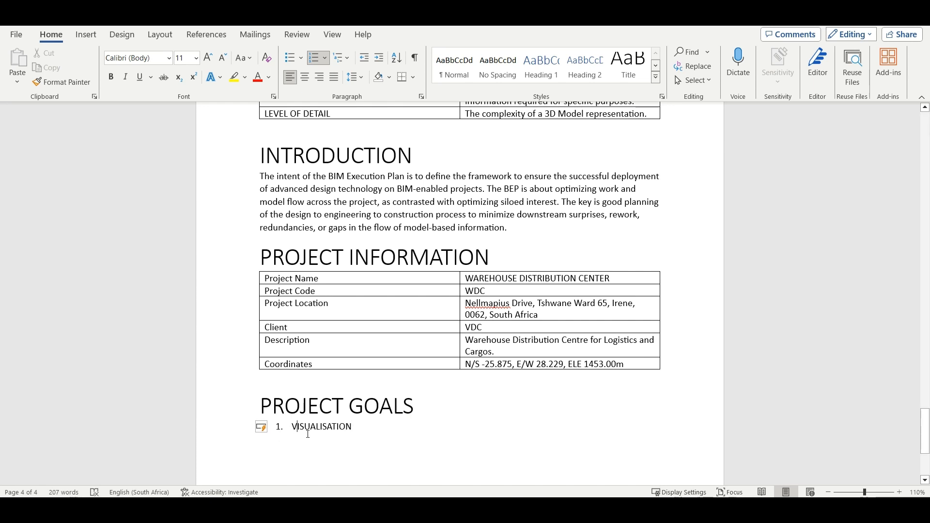
pyautogui.click(292, 427)
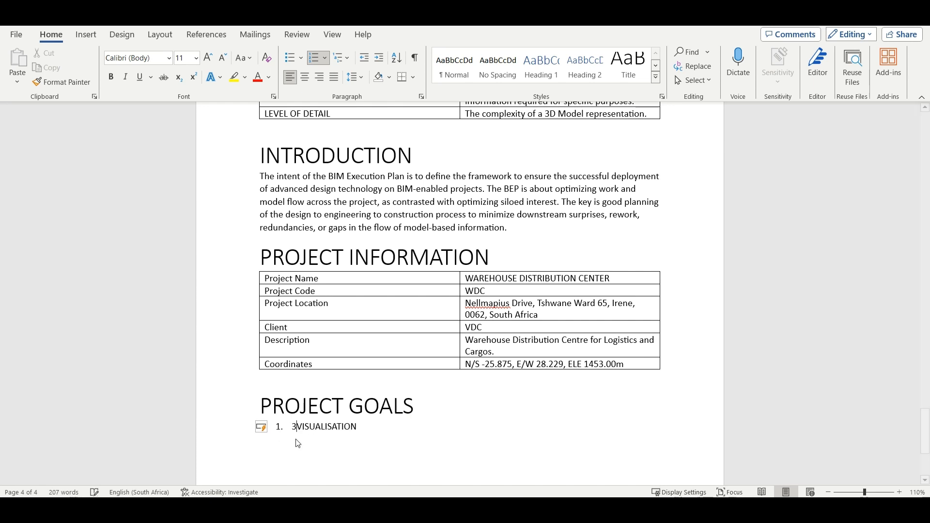
pyautogui.write('3D')
# Step: Add COMMON DATA ENVIRONMENT and RECORD INFORMATION MODEL as goals 2 and 3
pyautogui.click(367, 427)
pyautogui.press('Return')
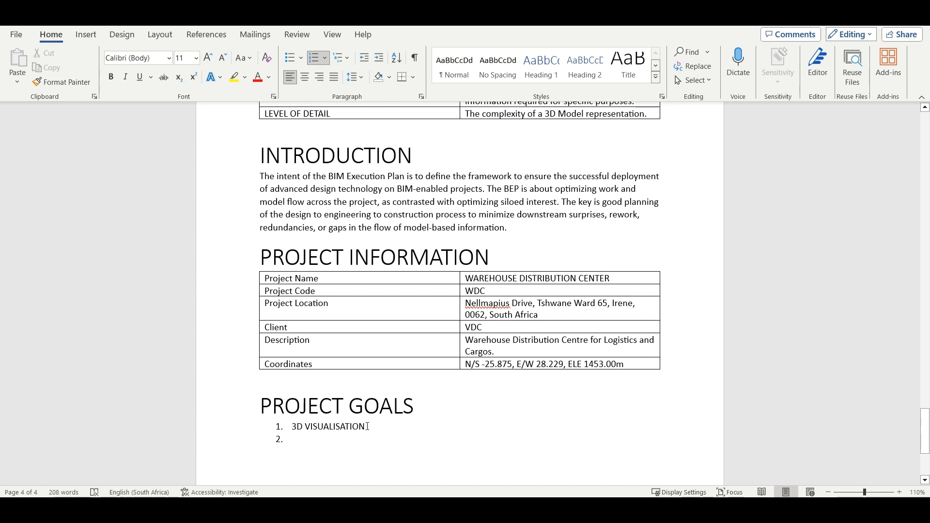
pyautogui.write('C')
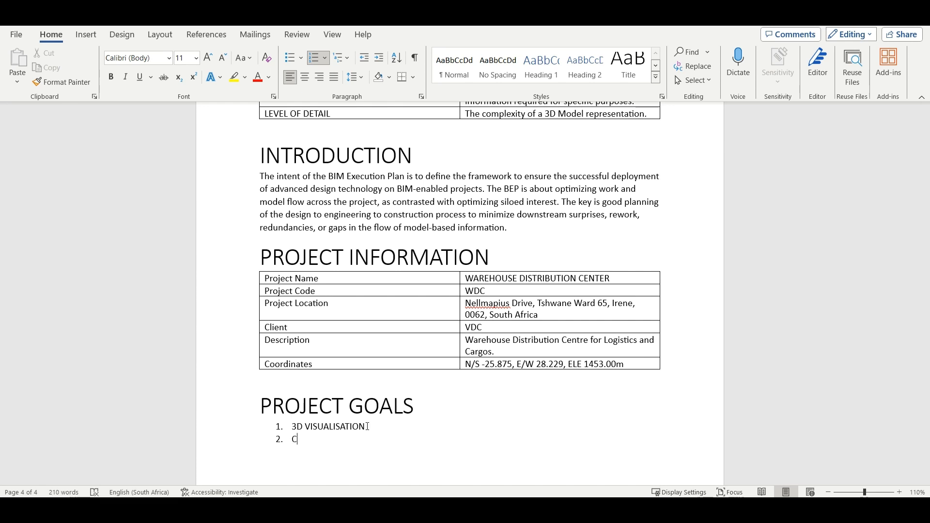
pyautogui.write('OMMON DATA ENVIR')
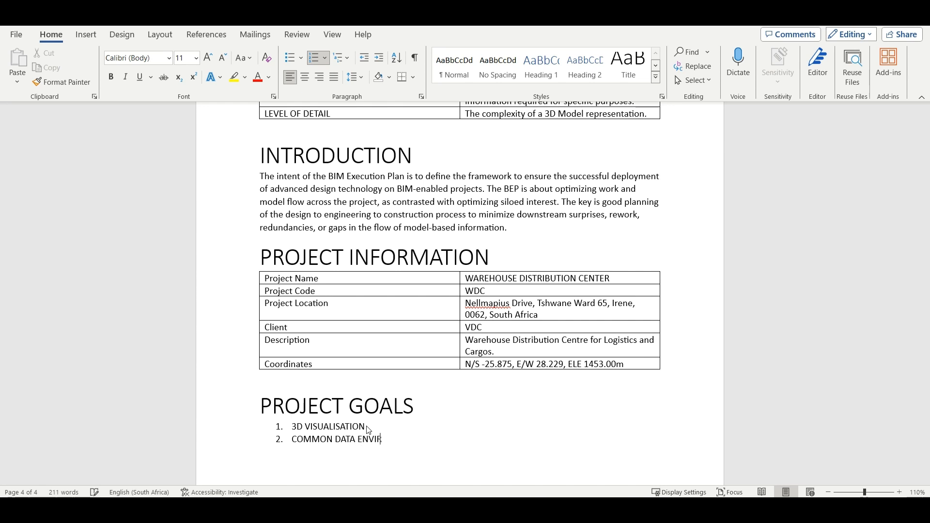
pyautogui.write('ONMENT')
pyautogui.press('Return')
pyautogui.write('RECORD ')
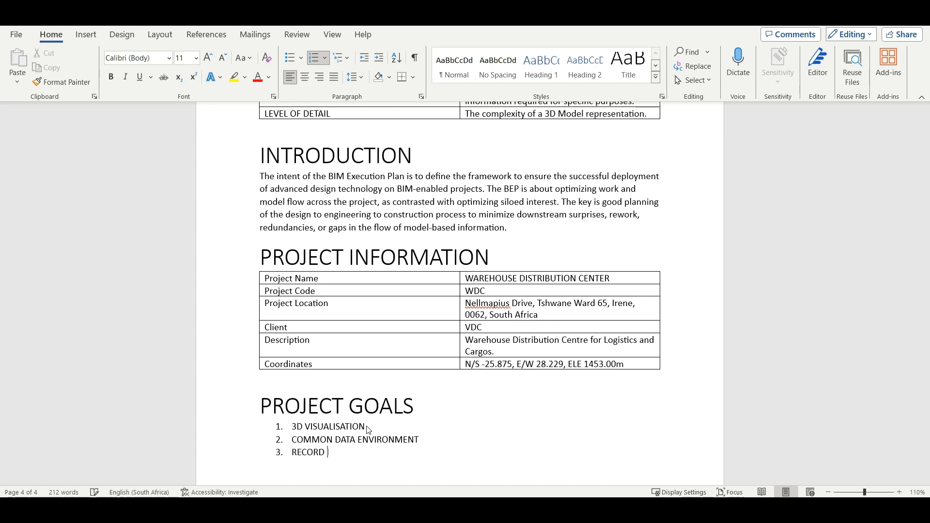
pyautogui.write('INFORMASTION')
pyautogui.press('BackSpace')
pyautogui.press('BackSpace')
pyautogui.press('BackSpace')
pyautogui.press('BackSpace')
pyautogui.press('BackSpace')
pyautogui.write('TION')
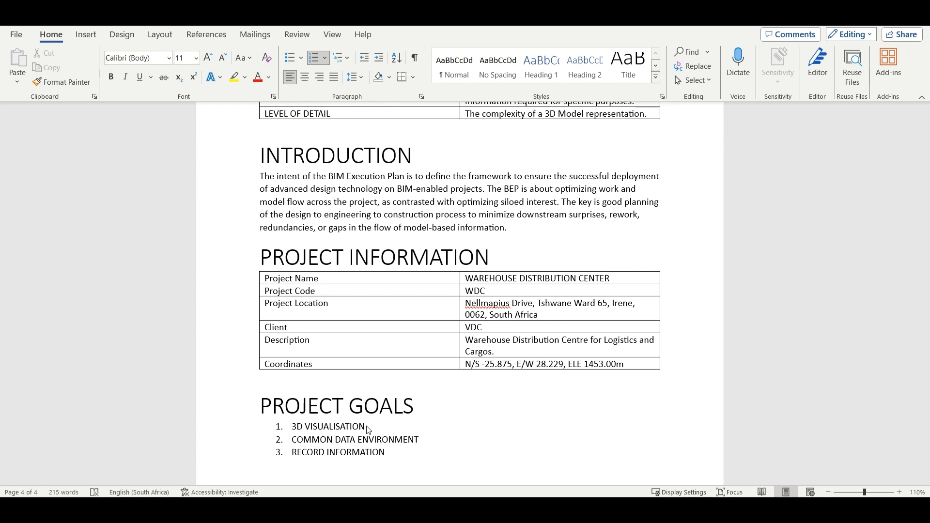
pyautogui.write(' MODEL')
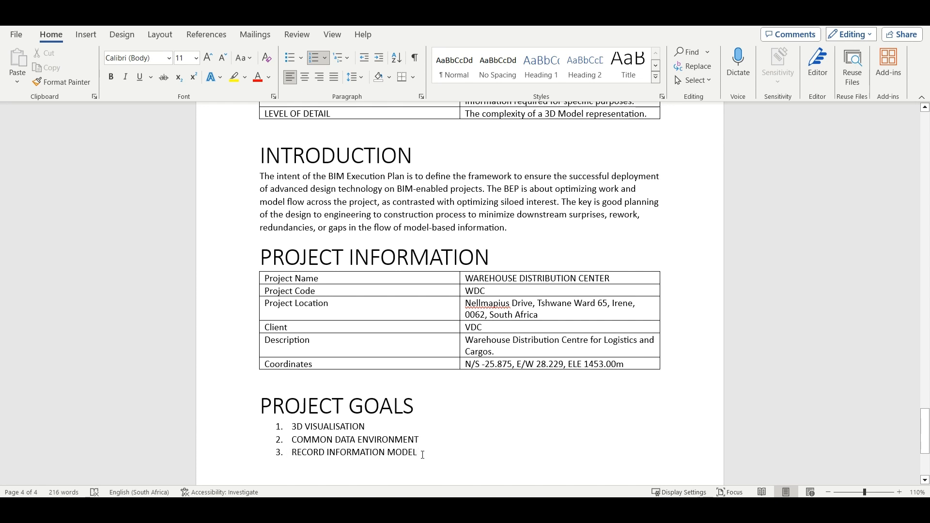
# Step: End the numbered list after RECORD INFORMATION MODEL with an empty unnumbered paragraph
pyautogui.scroll(-3, 453, 442)
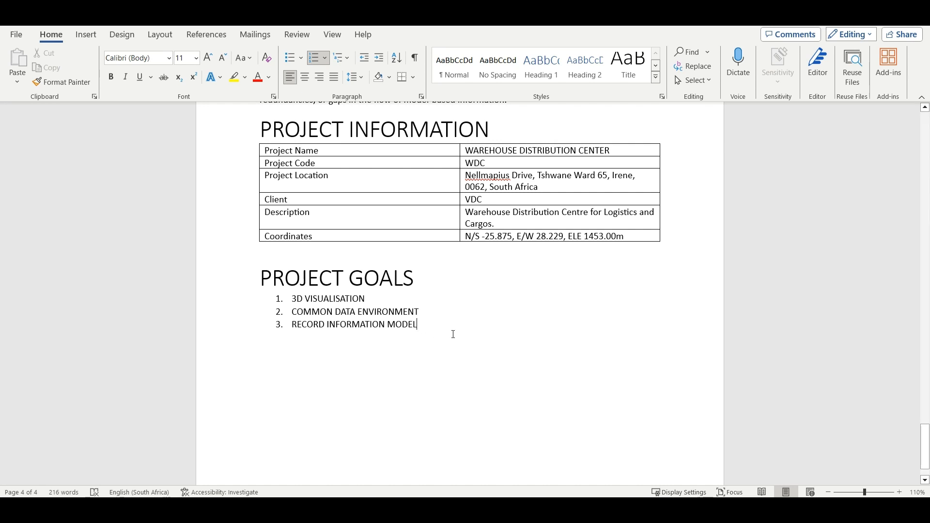
pyautogui.press('Return')
pyautogui.press('Return')
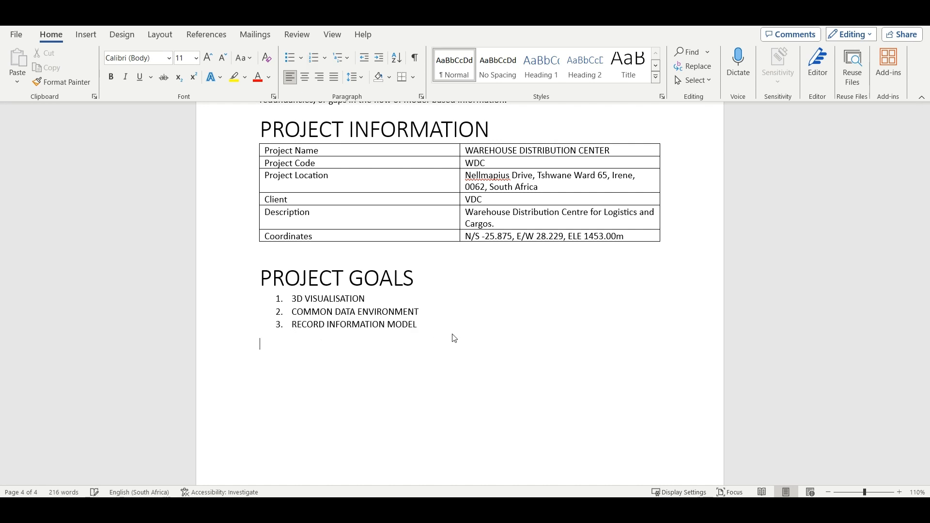
# Step: Type BIM USES AND SOFTWARE and apply the PROJECT GOALS heading format with Format Painter
pyautogui.write('BIM USES AND SO')
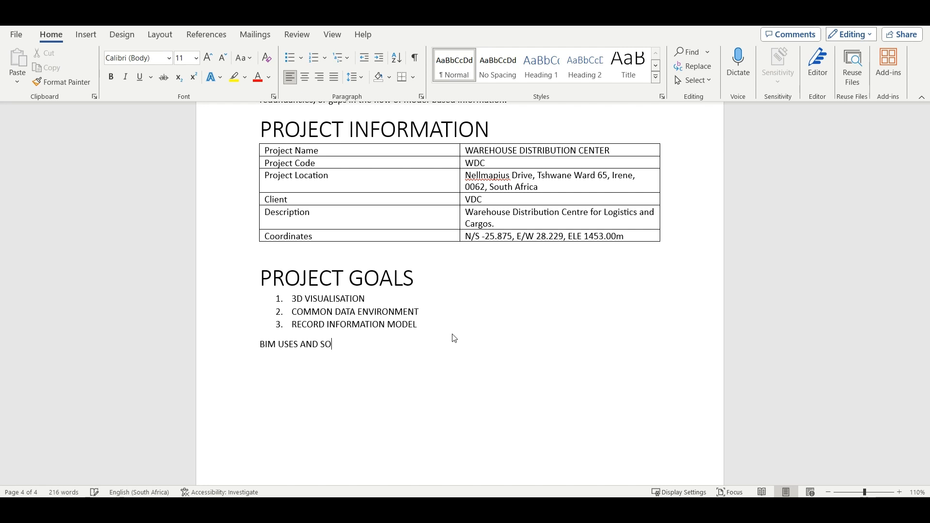
pyautogui.write('FTWARE')
pyautogui.rightClick(320, 279)
pyautogui.click(449, 298)
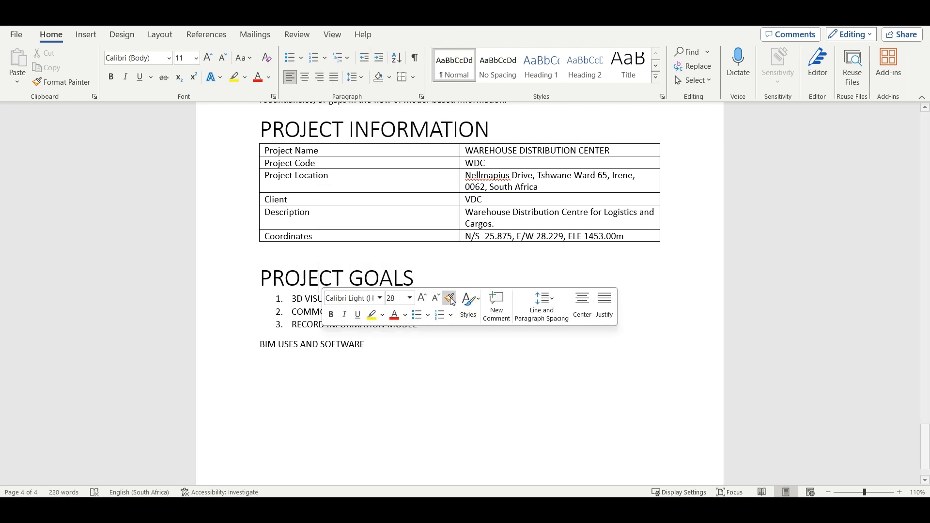
pyautogui.moveTo(373, 344); pyautogui.dragTo(248, 342)
pyautogui.click(274, 392)
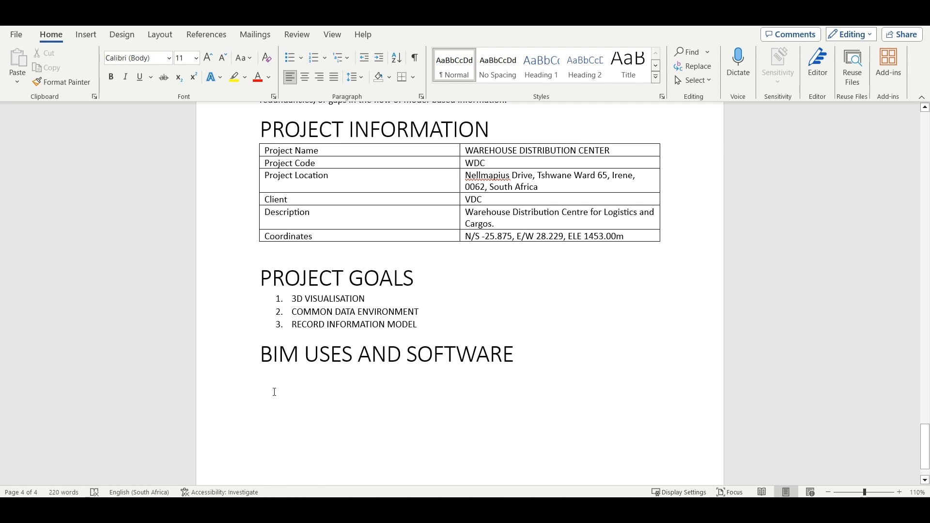
pyautogui.write('1. ')
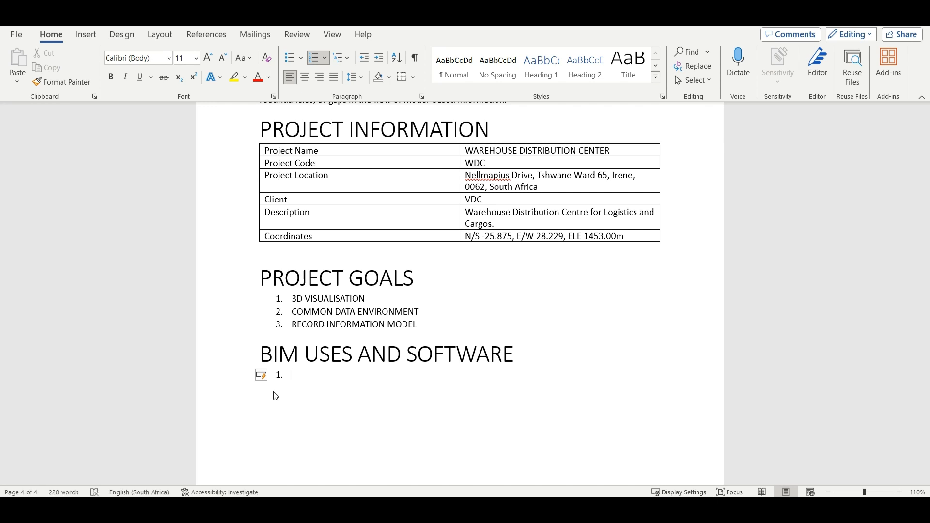
pyautogui.write('ARCHITECTURAL DESIGN')
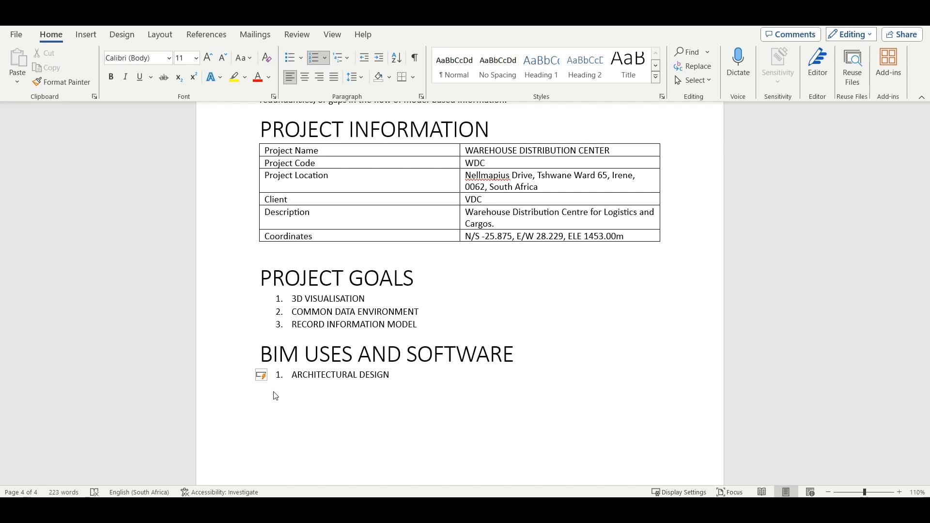
pyautogui.write(' AUTHORING -REVIT')
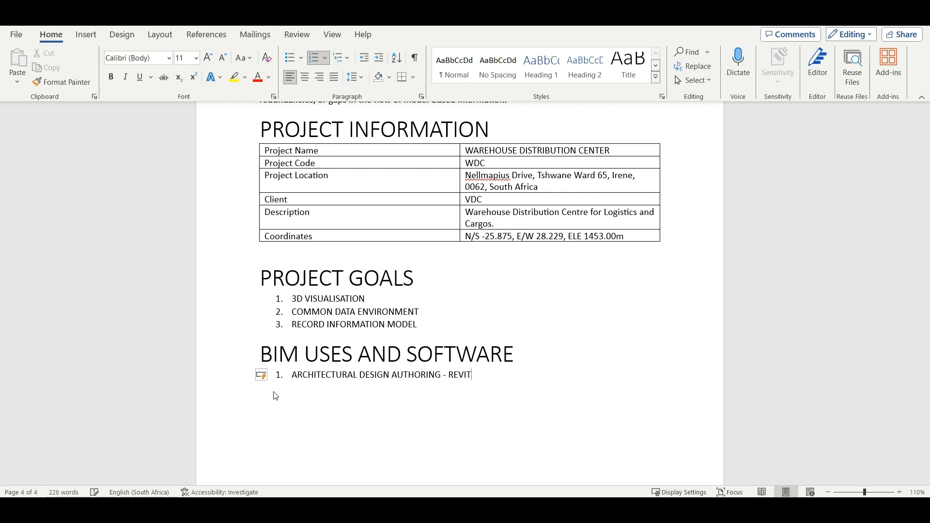
pyautogui.write(' 2023 -')
pyautogui.press('BackSpace')
pyautogui.press('BackSpace')
pyautogui.press('BackSpace')
pyautogui.press('BackSpace')
pyautogui.press('BackSpace')
pyautogui.press('BackSpace')
pyautogui.press('BackSpace')
pyautogui.press('BackSpace')
pyautogui.press('BackSpace')
pyautogui.press('BackSpace')
pyautogui.press('BackSpace')
pyautogui.press('BackSpace')
pyautogui.press('BackSpace')
pyautogui.press('BackSpace')
pyautogui.press('BackSpace')
pyautogui.press('BackSpace')
pyautogui.press('BackSpace')
pyautogui.press('BackSpace')
pyautogui.press('BackSpace')
pyautogui.press('BackSpace')
pyautogui.press('BackSpace')
pyautogui.press('BackSpace')
pyautogui.press('BackSpace')
pyautogui.press('BackSpace')
pyautogui.press('BackSpace')
pyautogui.press('BackSpace')
pyautogui.press('BackSpace')
pyautogui.press('BackSpace')
pyautogui.press('BackSpace')
pyautogui.press('BackSpace')
pyautogui.press('BackSpace')
pyautogui.press('BackSpace')
pyautogui.press('BackSpace')
pyautogui.press('BackSpace')
pyautogui.press('BackSpace')
pyautogui.press('BackSpace')
pyautogui.press('BackSpace')
pyautogui.press('BackSpace')
pyautogui.press('BackSpace')
pyautogui.press('BackSpace')
pyautogui.press('BackSpace')
pyautogui.press('BackSpace')
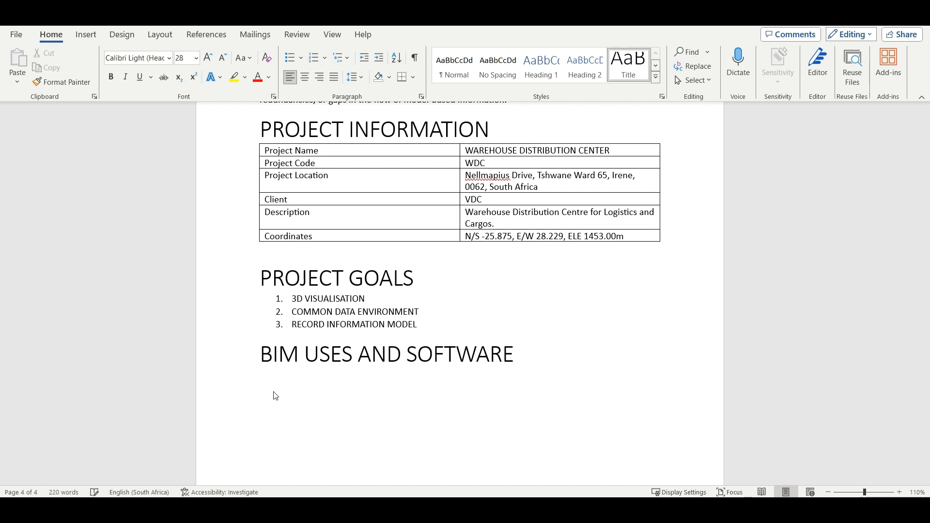
pyautogui.press('Return')
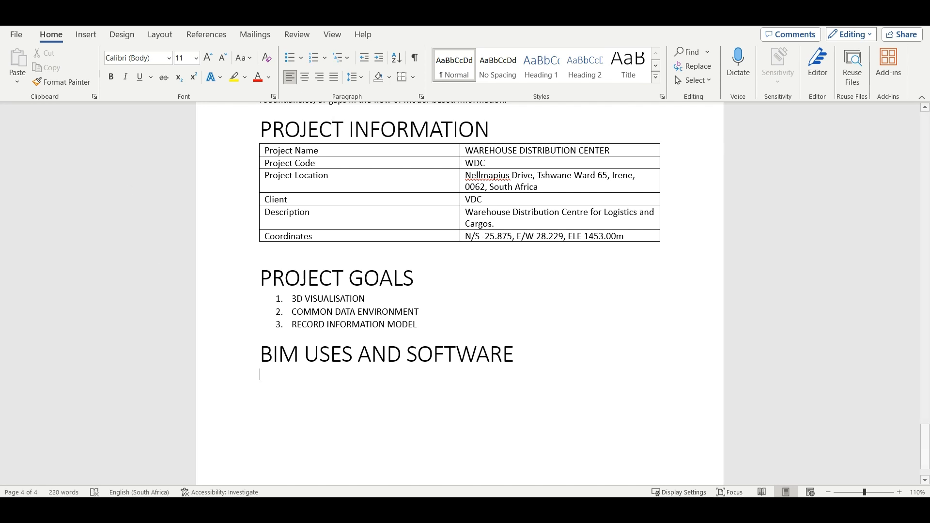
# Step: Insert a 4-column by 5-row table below the BIM USES AND SOFTWARE heading
pyautogui.click(87, 34)
pyautogui.click(101, 70)
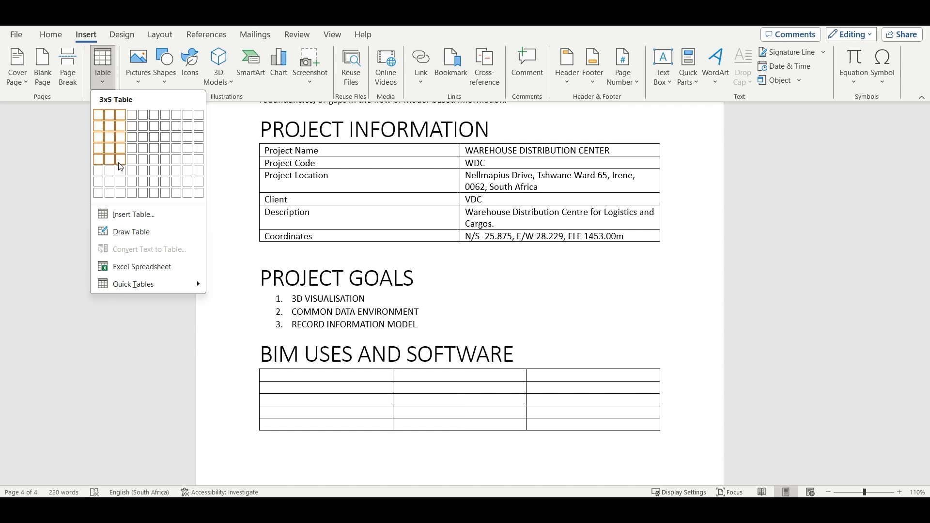
pyautogui.click(135, 167)
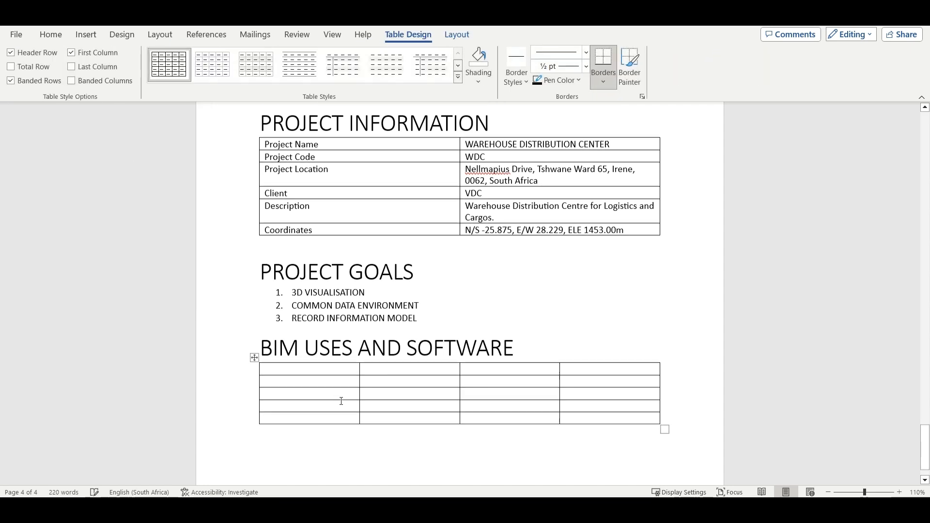
pyautogui.scroll(-1, 297, 322)
# Step: Fill the header row with BIM PROCESSES, AUTHOR, SOFTWARE and FORMAT
pyautogui.write('A')
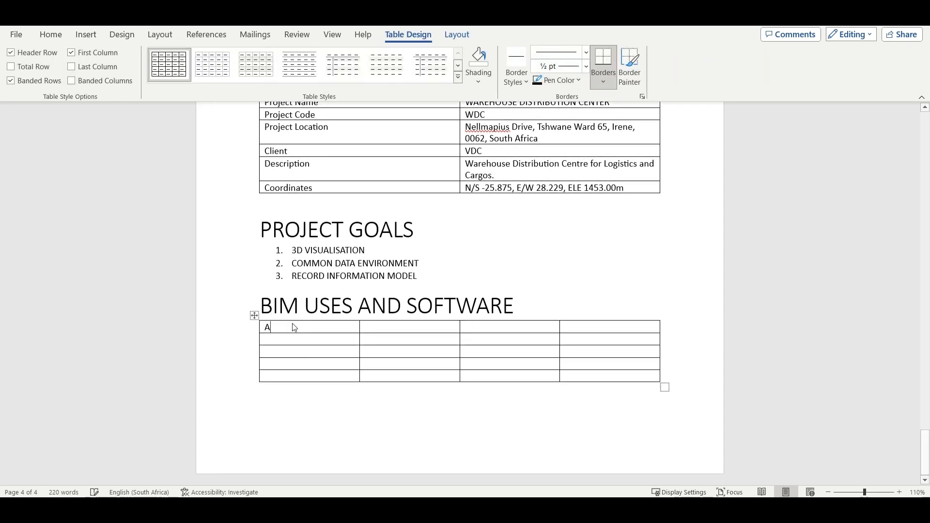
pyautogui.write('RCHITECTURAL')
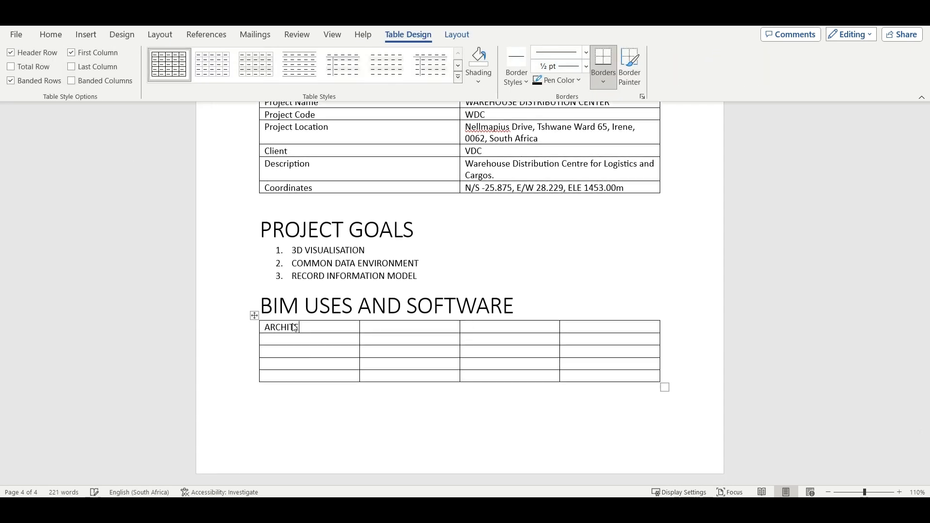
pyautogui.write(' DESIGN AUTHORING')
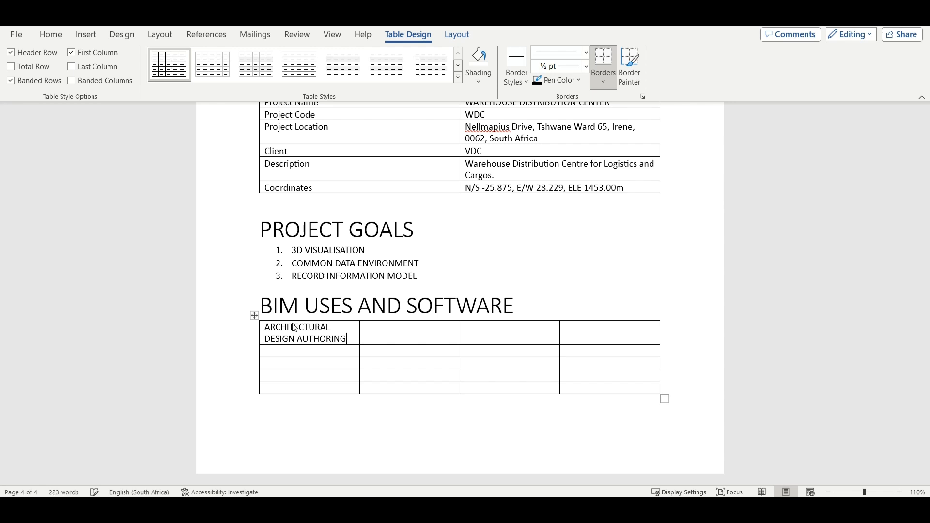
pyautogui.press('Tab')
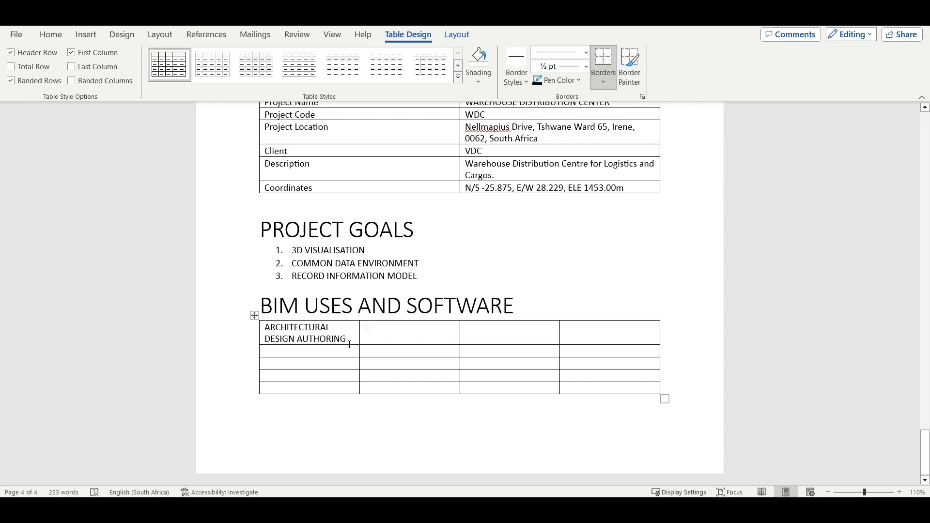
pyautogui.moveTo(349, 344); pyautogui.dragTo(262, 320)
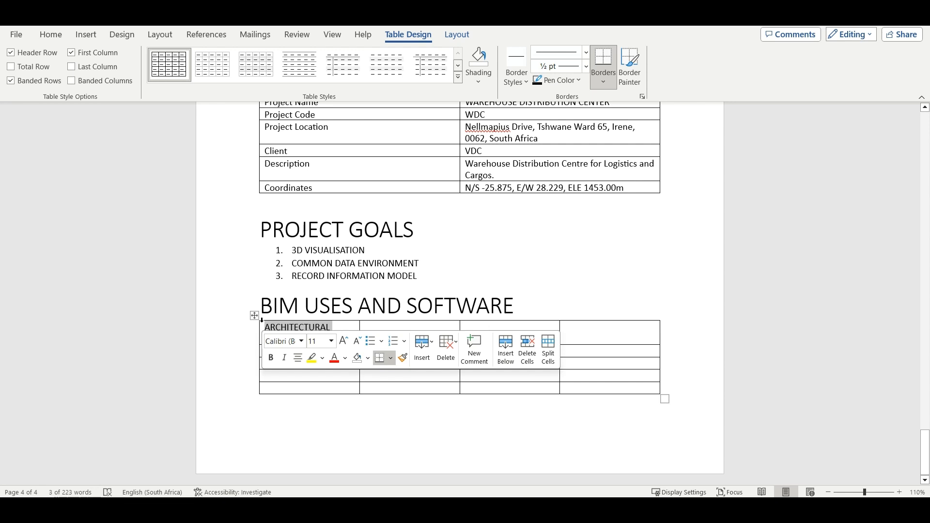
pyautogui.write('BIM PR')
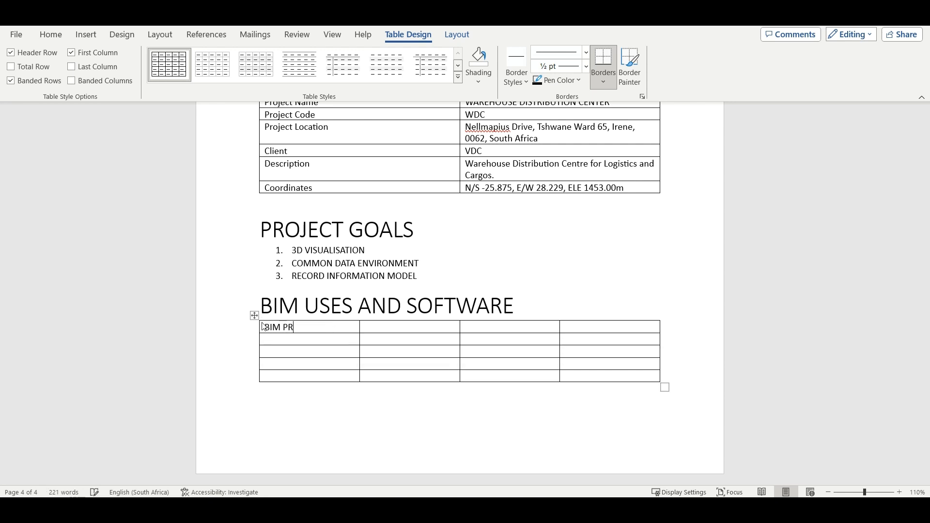
pyautogui.write('OCESSES')
pyautogui.press('Tab')
pyautogui.write('AUTHOR')
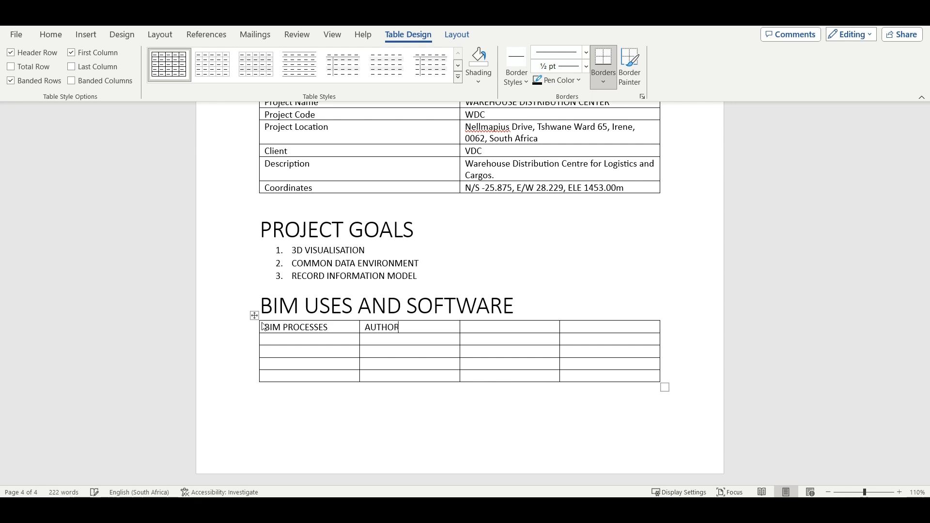
pyautogui.press('Tab')
pyautogui.write('SOFTWARE')
pyautogui.press('Tab')
pyautogui.write('FORMAT')
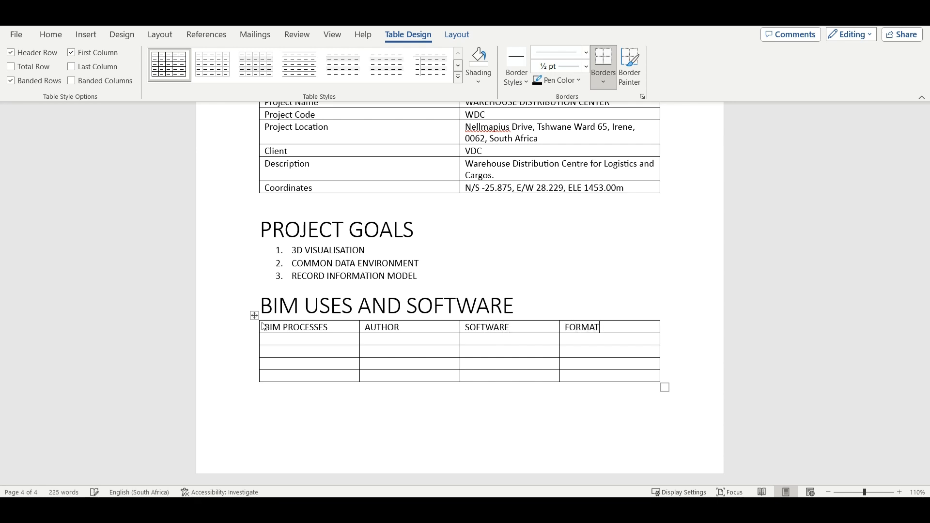
pyautogui.click(122, 36)
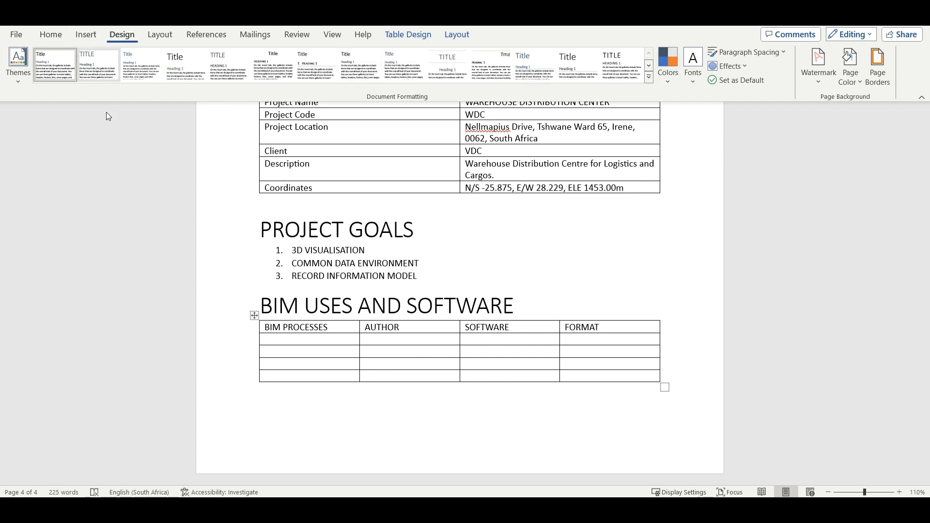
# Step: Add an extra row at the bottom of the BIM uses table
pyautogui.click(274, 432)
pyautogui.click(268, 377)
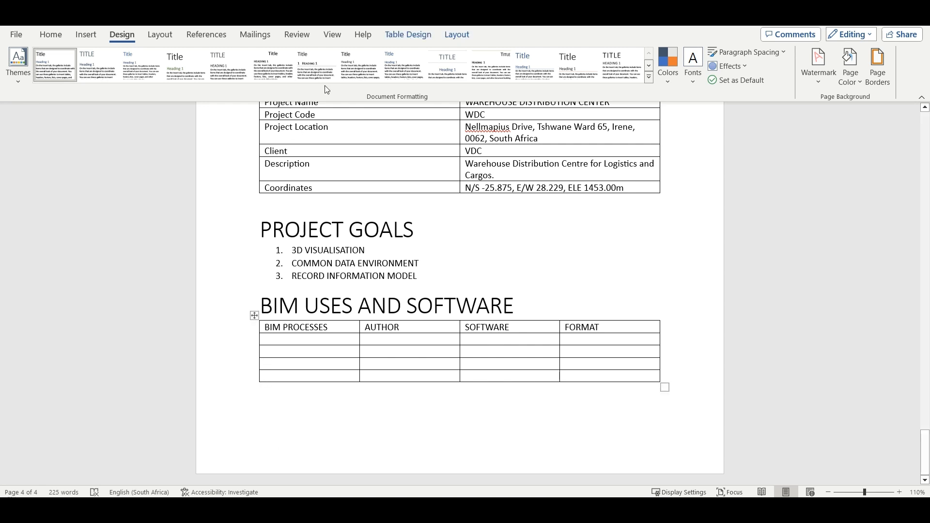
pyautogui.click(431, 35)
pyautogui.click(460, 35)
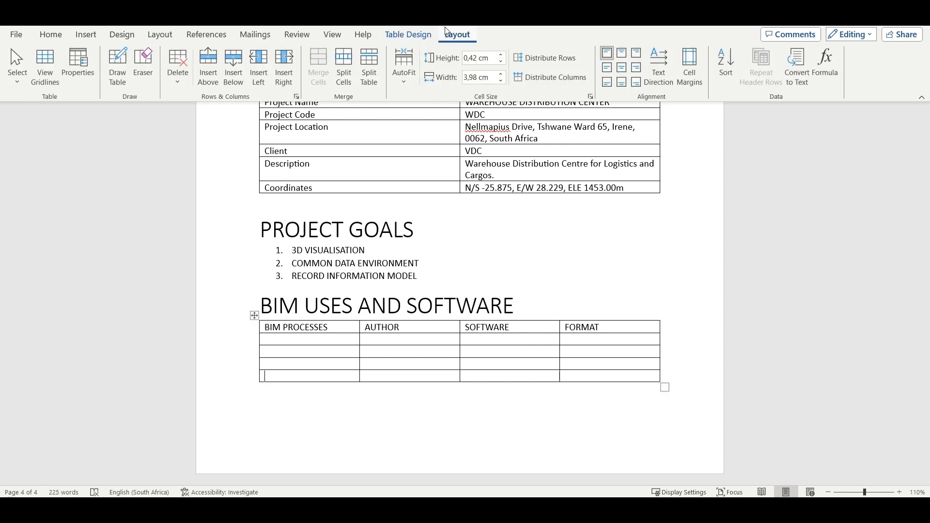
pyautogui.click(237, 81)
# Step: Fill the first data row: ARCHITECTURAL DESIGN AUTHORING, A, REVIT 2023, .rvt
pyautogui.click(282, 341)
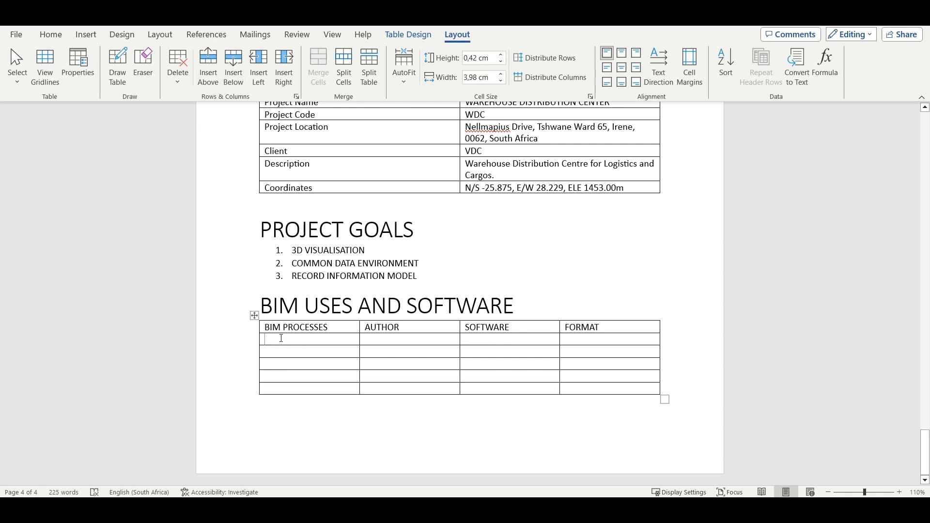
pyautogui.write('ARCHITE')
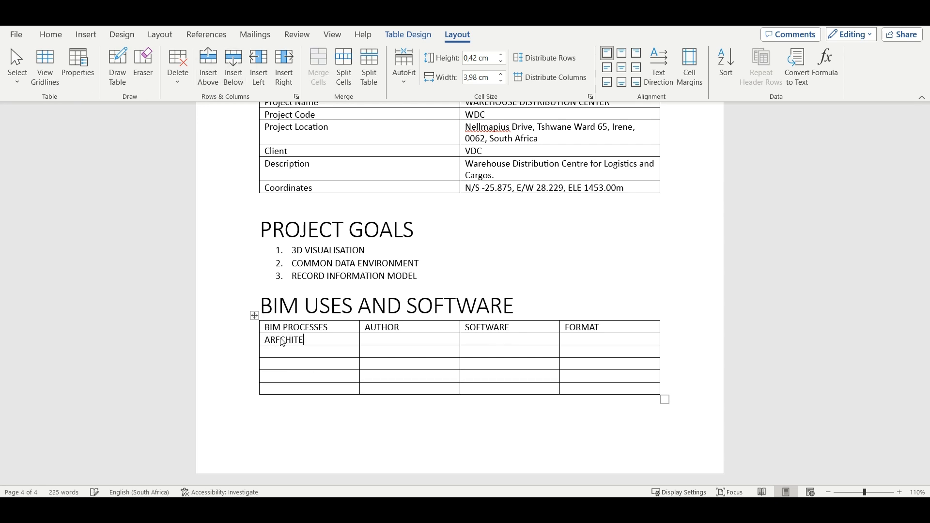
pyautogui.write('CTURAL DESIGN AUTHORING ')
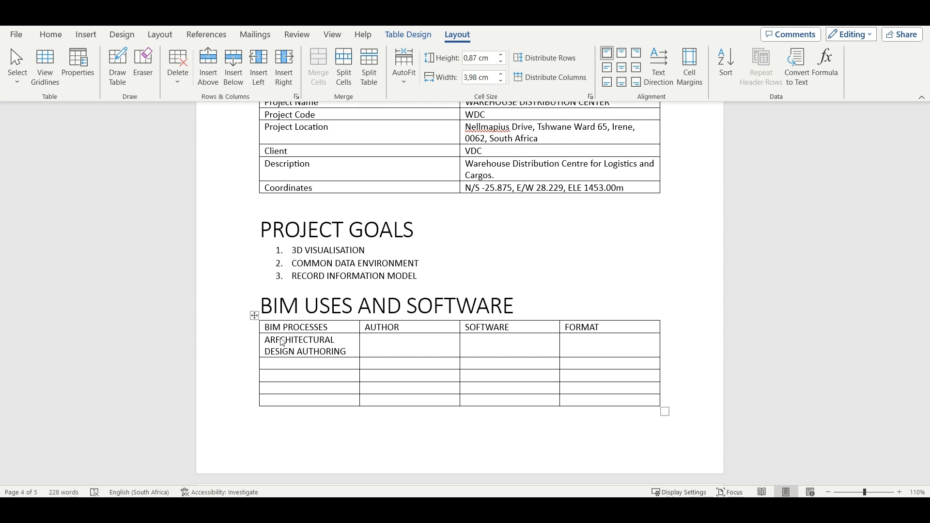
pyautogui.write('A ')
pyautogui.write('REVIT 2')
pyautogui.write('024')
pyautogui.press('BackSpace')
pyautogui.write('3')
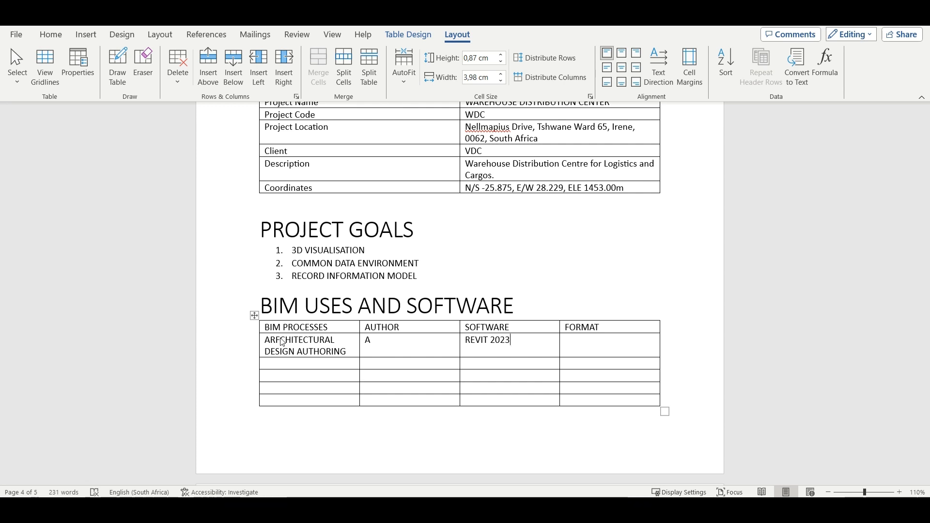
pyautogui.press('Tab')
pyautogui.write('.rvt')
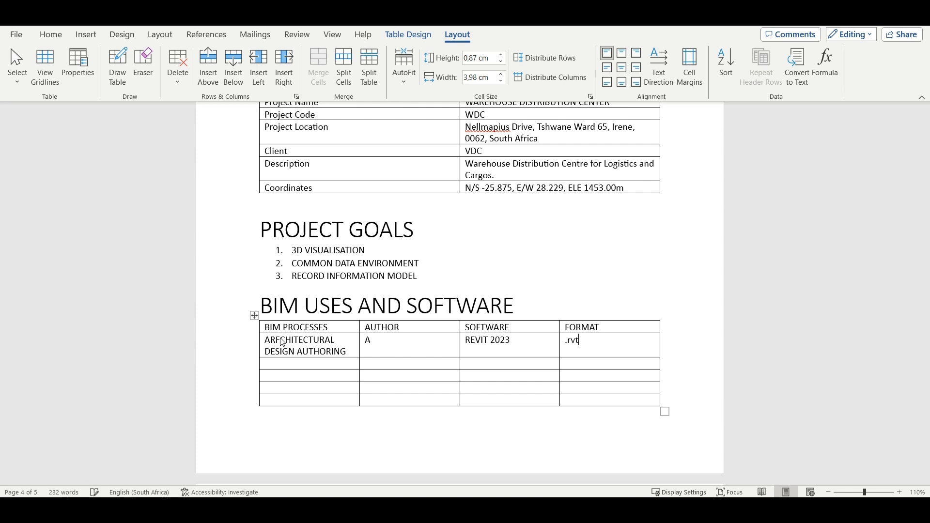
pyautogui.click(278, 364)
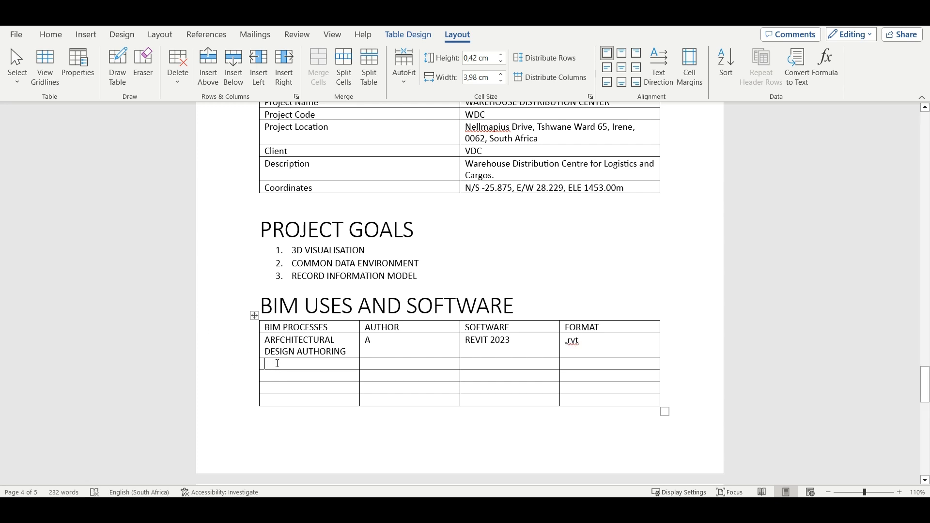
# Step: Fill a row with STRUCTURAL DESIGN AUTHORING, S, REVIT 2023, .rvt
pyautogui.write('STR')
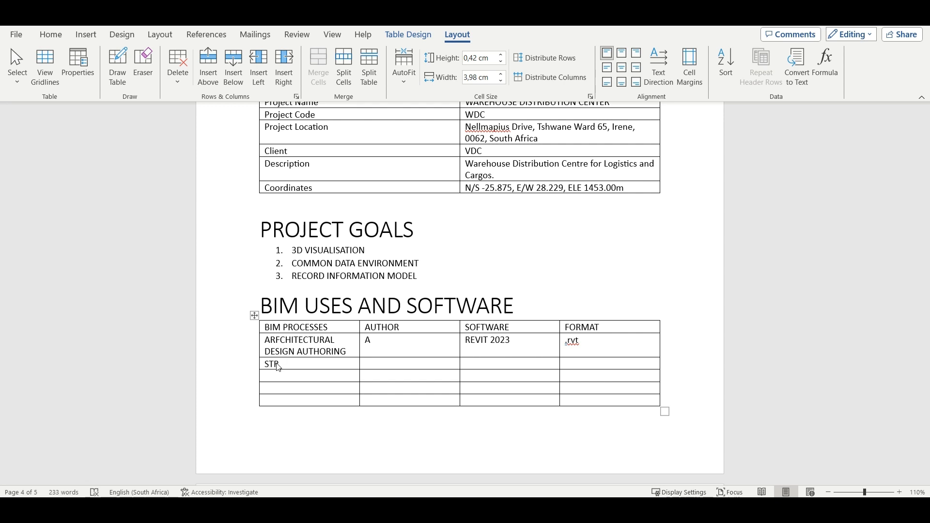
pyautogui.write('UCTURAL ATHORING')
pyautogui.press('BackSpace')
pyautogui.press('BackSpace')
pyautogui.press('BackSpace')
pyautogui.press('BackSpace')
pyautogui.press('BackSpace')
pyautogui.press('BackSpace')
pyautogui.press('BackSpace')
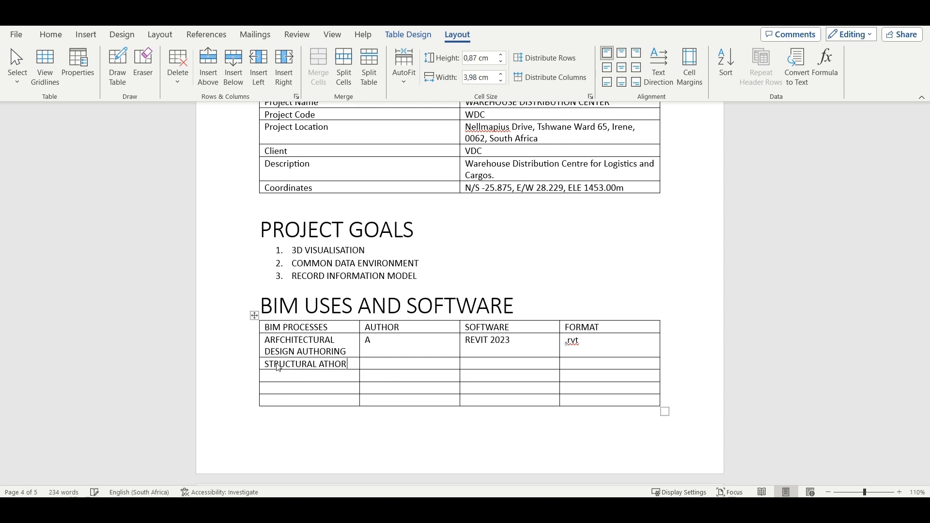
pyautogui.write('UTHORING')
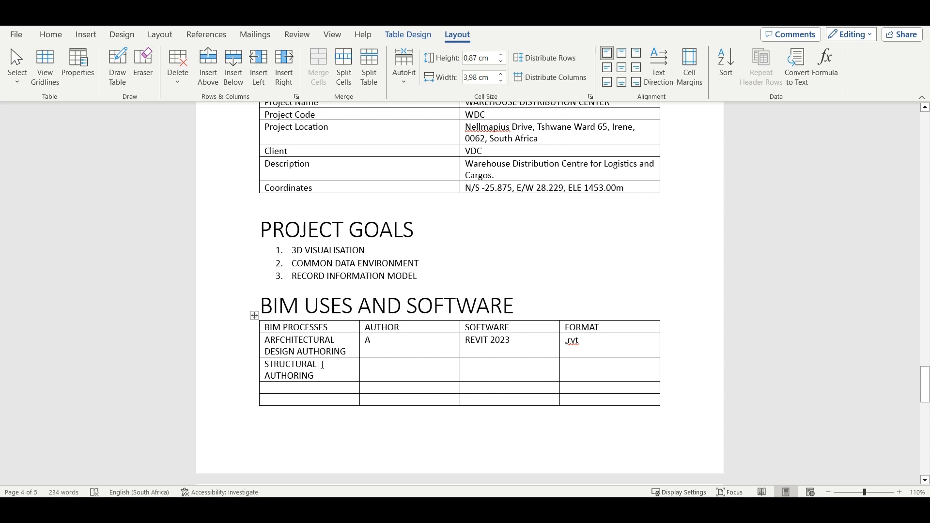
pyautogui.write('DESIGN')
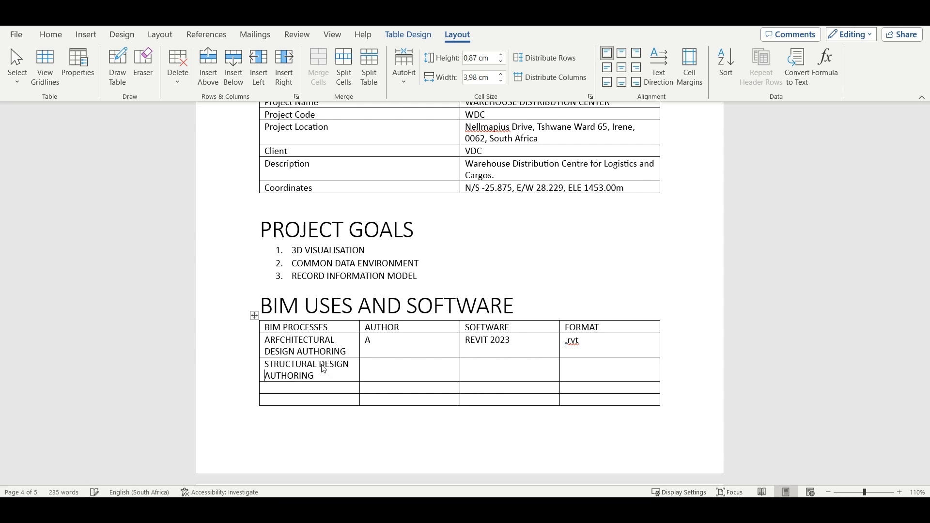
pyautogui.click(390, 368)
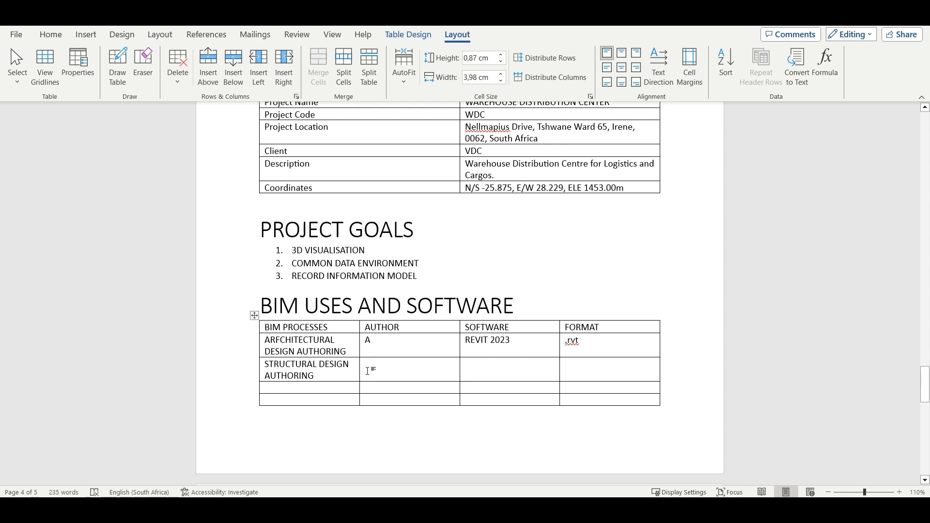
pyautogui.write('S')
pyautogui.press('Tab')
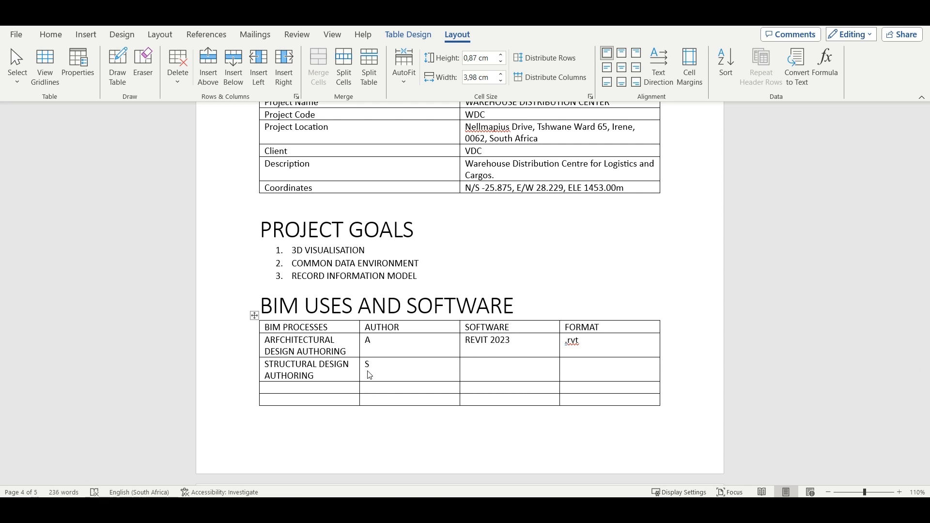
pyautogui.write('REVIT 2023')
pyautogui.press('Tab')
pyautogui.write('.rvt')
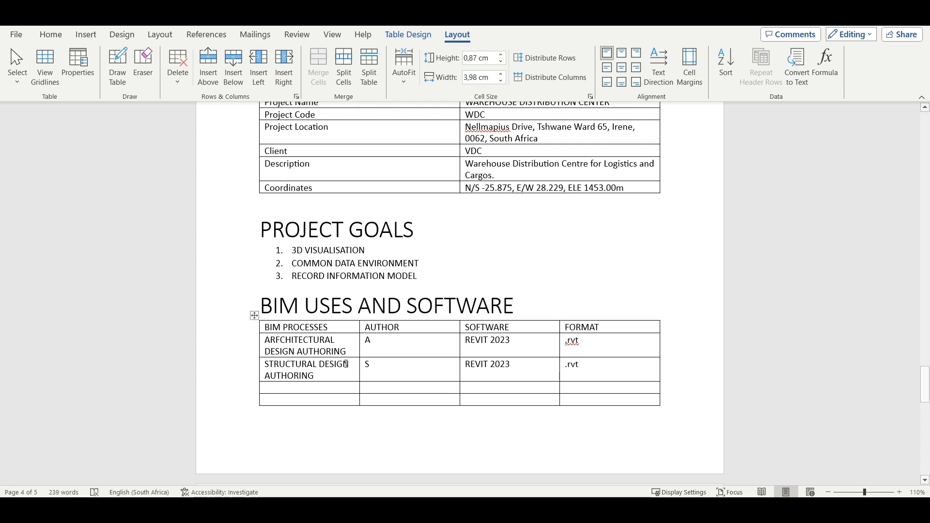
# Step: Fill the next row with CIVIL DESIGN AUTHORING, C, REVIT 2023, .rvt
pyautogui.click(275, 387)
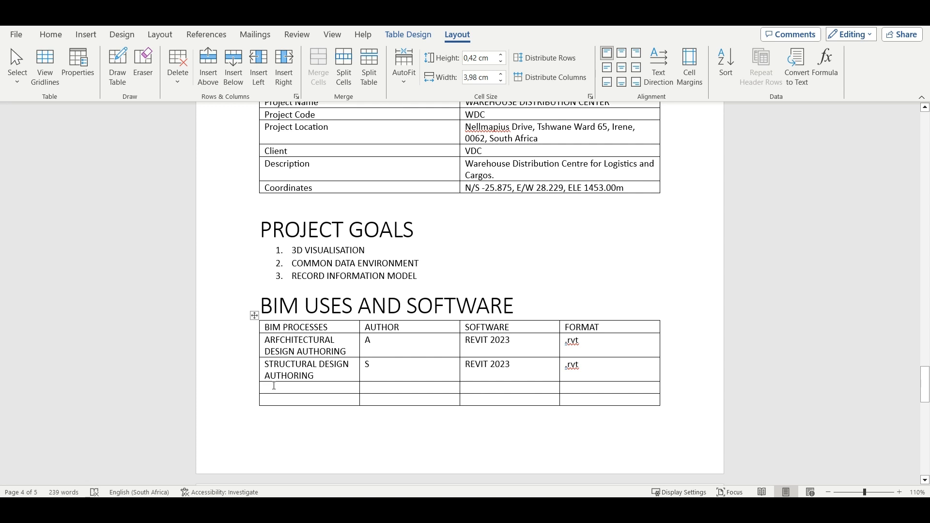
pyautogui.write('CIVIL DE')
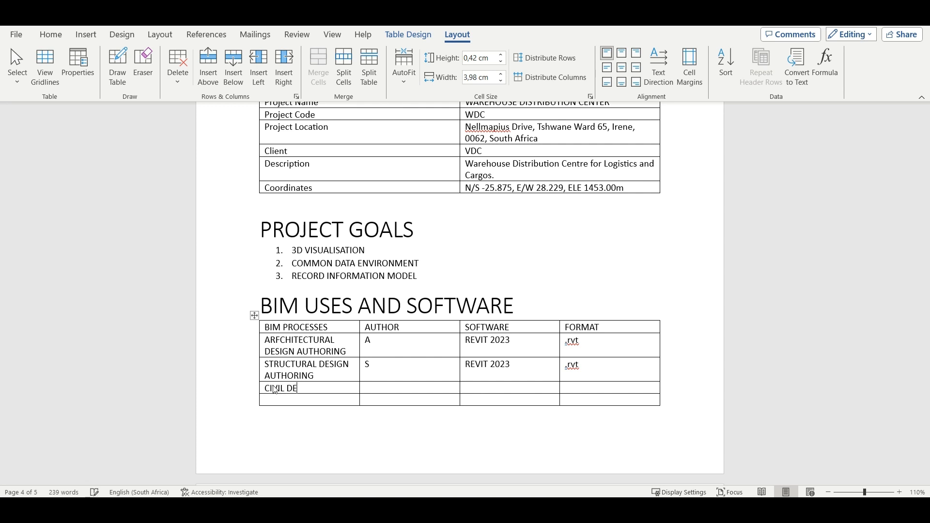
pyautogui.write('SIGN AUTHORING')
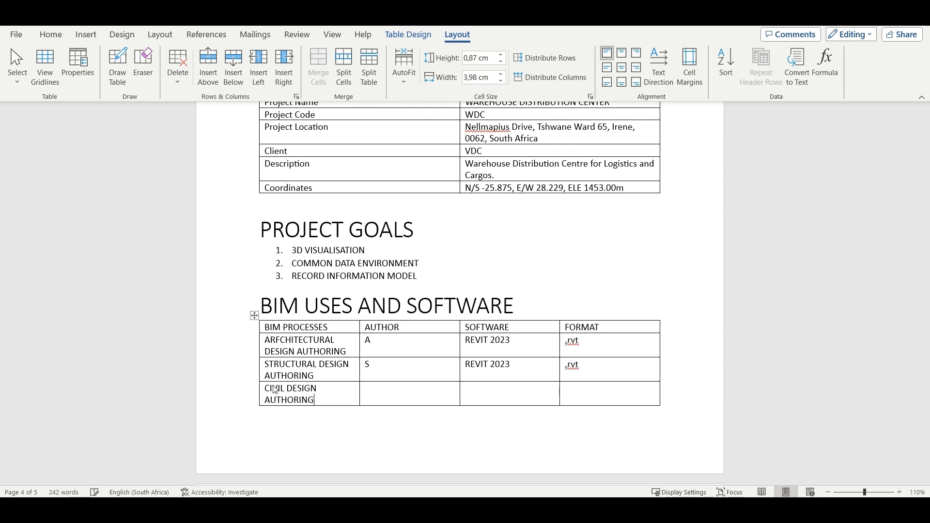
pyautogui.press('Tab')
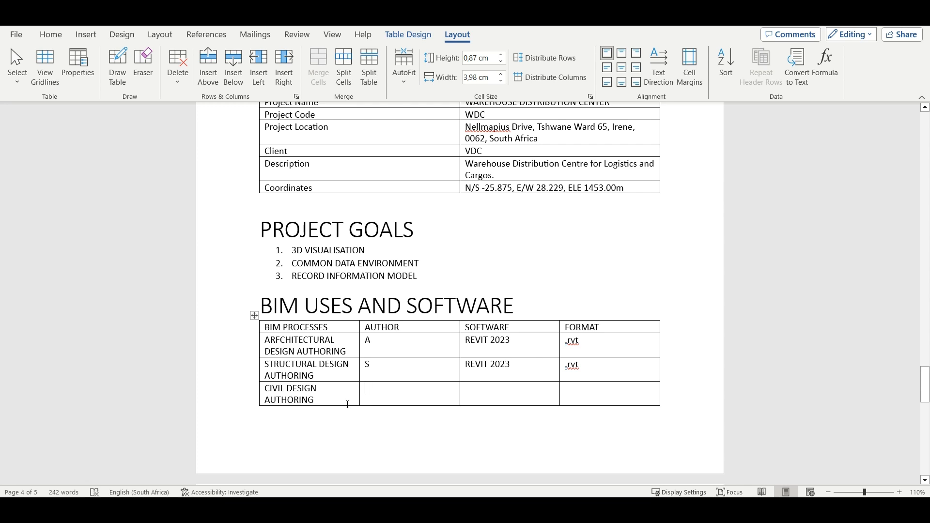
pyautogui.write('C')
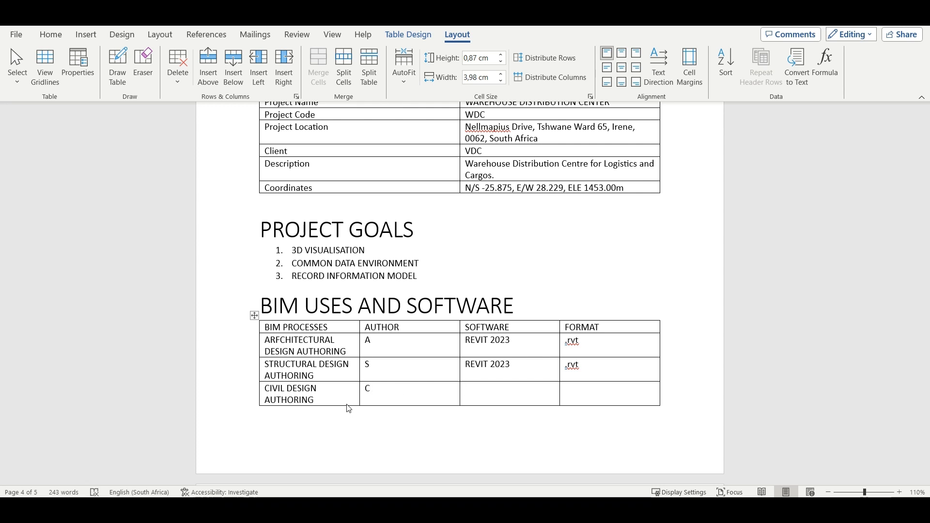
pyautogui.write('REVIT 2023')
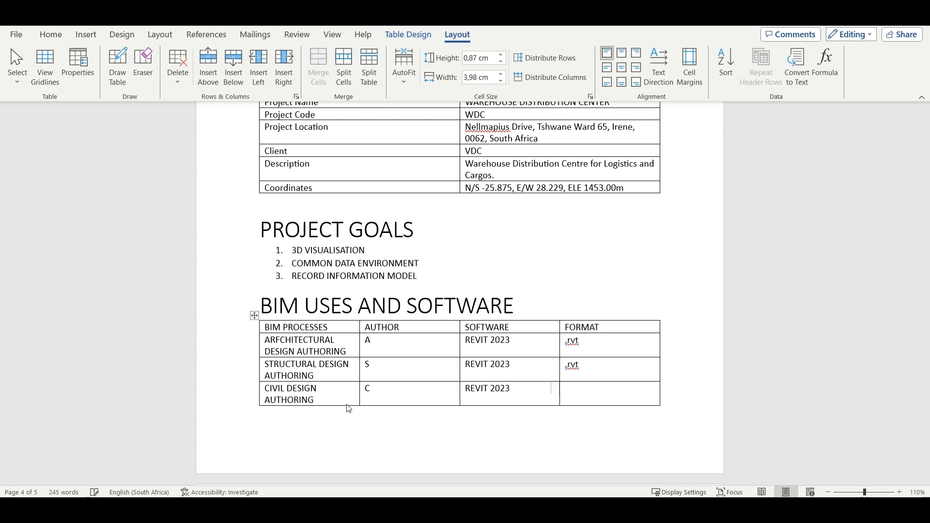
pyautogui.write('.rvt')
pyautogui.click(288, 399)
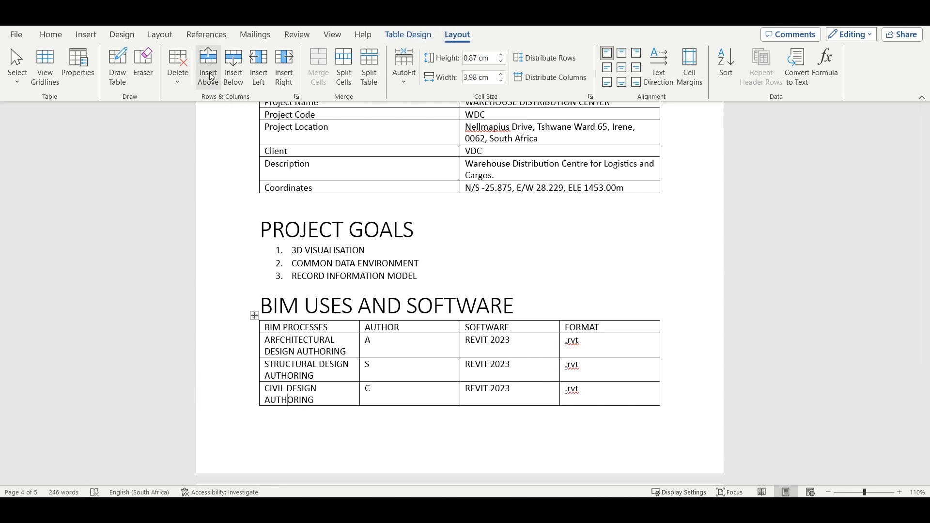
# Step: Insert rows below the CIVIL DESIGN AUTHORING row, undoing one extra row
pyautogui.click(234, 78)
pyautogui.click(339, 401)
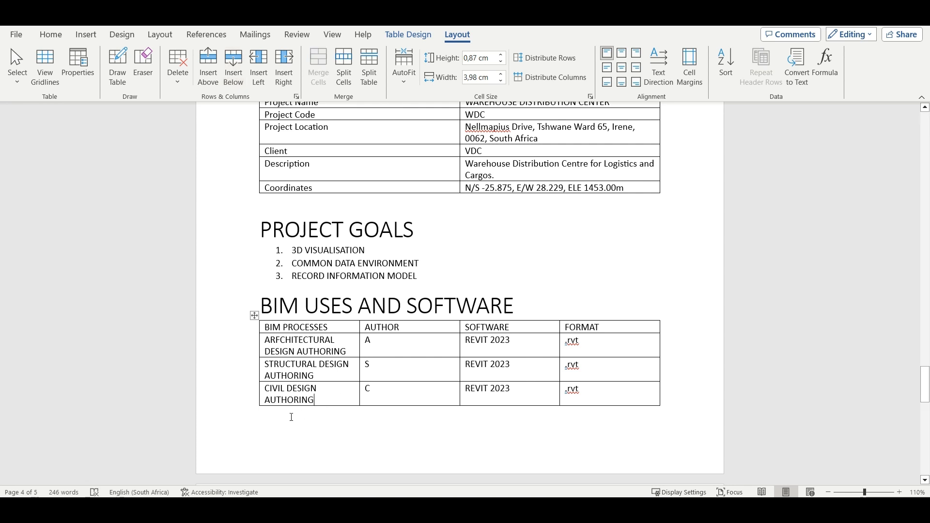
pyautogui.click(232, 79)
pyautogui.click(279, 363)
pyautogui.click(272, 311)
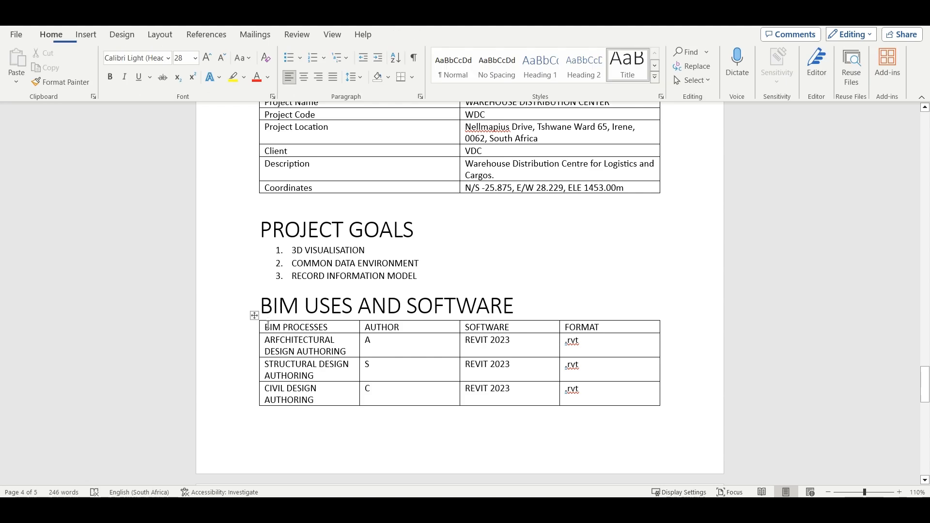
pyautogui.click(272, 337)
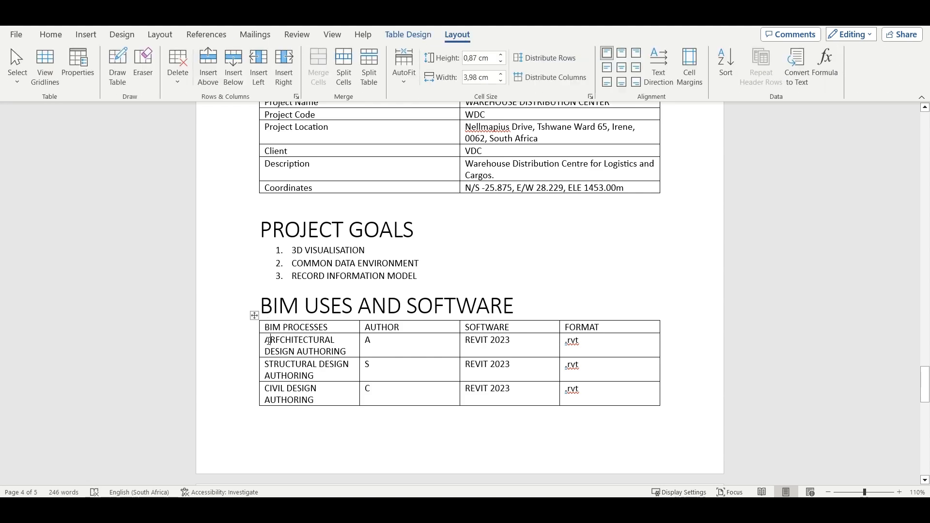
pyautogui.click(241, 86)
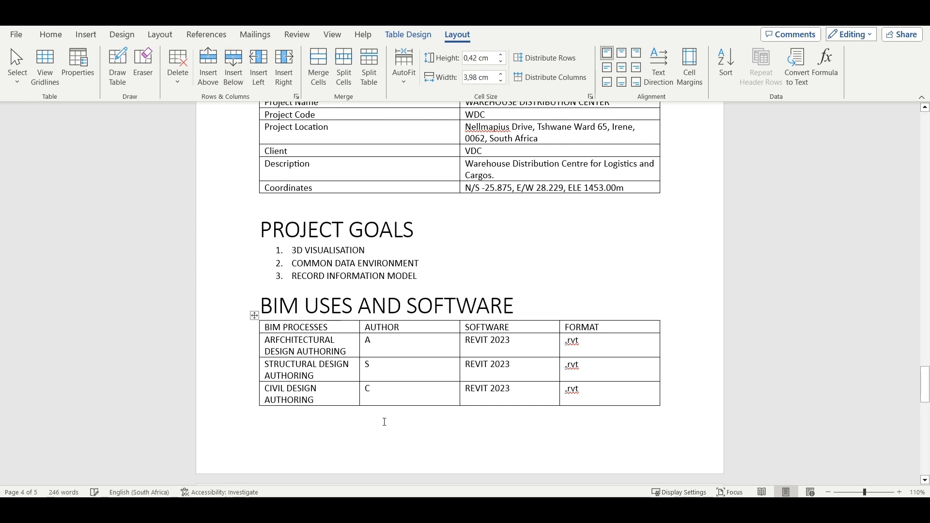
pyautogui.click(233, 70)
pyautogui.scroll(-10, 305, 299)
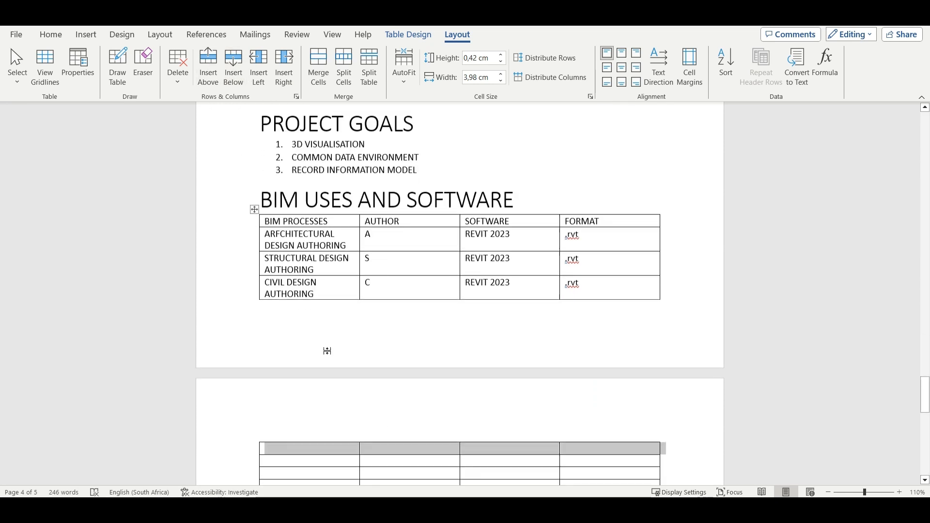
pyautogui.hotkey('ctrl', 'z')
pyautogui.hotkey('ctrl', 'z')
pyautogui.hotkey('ctrl', 'z')
pyautogui.hotkey('ctrl', 'z')
pyautogui.hotkey('ctrl', 'z')
pyautogui.hotkey('ctrl', 'z')
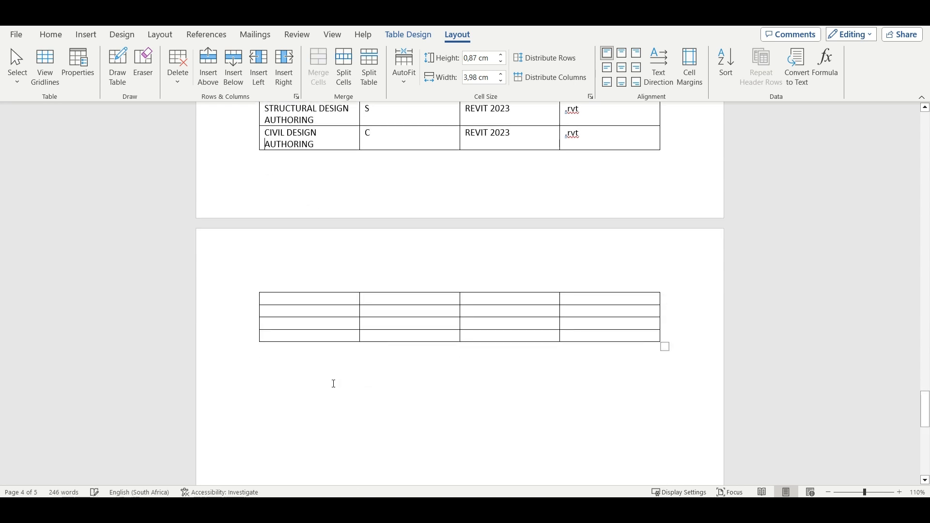
# Step: Add another row to the table continuing on the next page
pyautogui.click(281, 302)
pyautogui.click(234, 67)
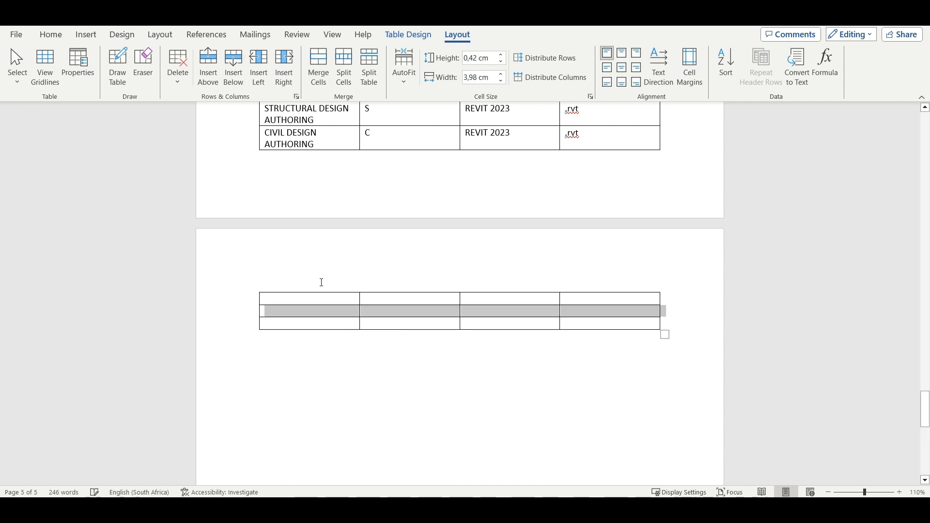
pyautogui.click(295, 298)
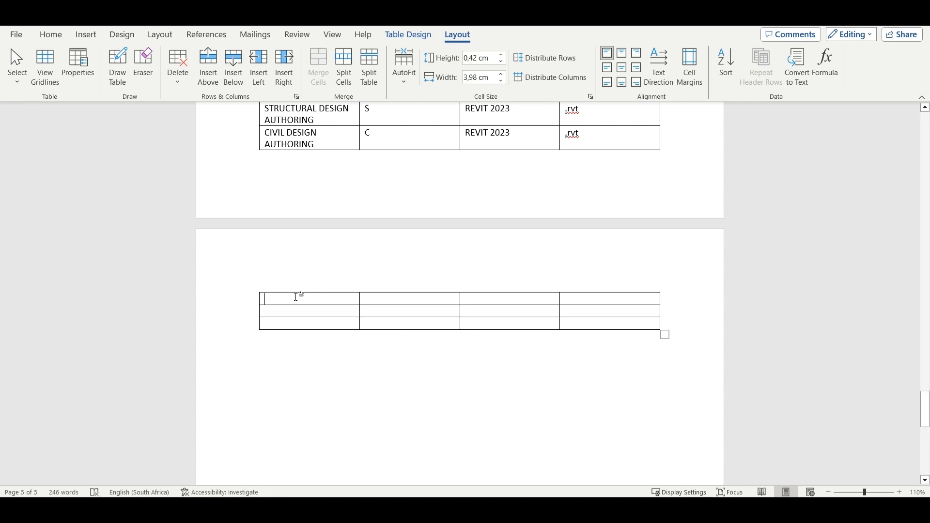
# Step: Fill the lower table's first row with COMMON DATA ENVIRONMENT, ZZ, BEXEL CDE and NA
pyautogui.write('Common dat')
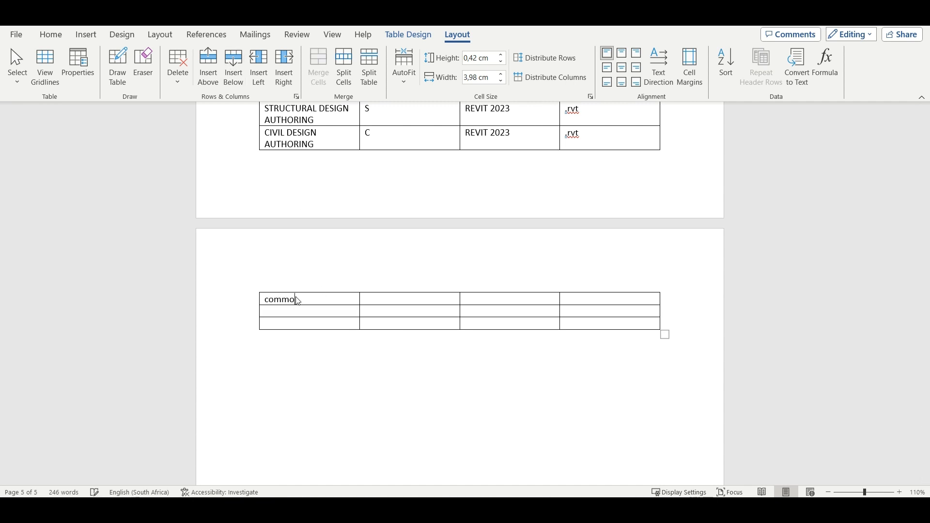
pyautogui.write('a')
pyautogui.press('BackSpace')
pyautogui.press('BackSpace')
pyautogui.press('BackSpace')
pyautogui.press('BackSpace')
pyautogui.press('BackSpace')
pyautogui.press('BackSpace')
pyautogui.press('BackSpace')
pyautogui.press('BackSpace')
pyautogui.press('BackSpace')
pyautogui.press('BackSpace')
pyautogui.press('BackSpace')
pyautogui.write('COMMON DATA ENVIRONMENT\t')
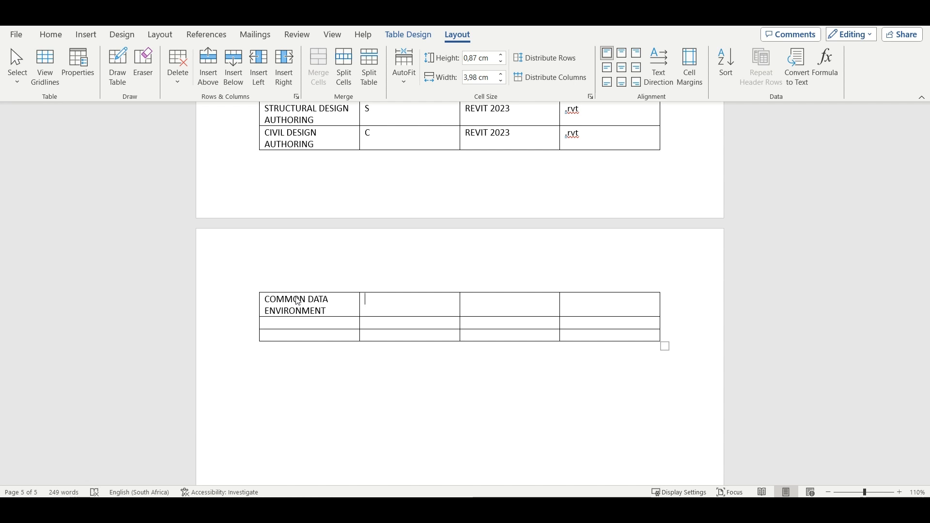
pyautogui.write('ZZ\t')
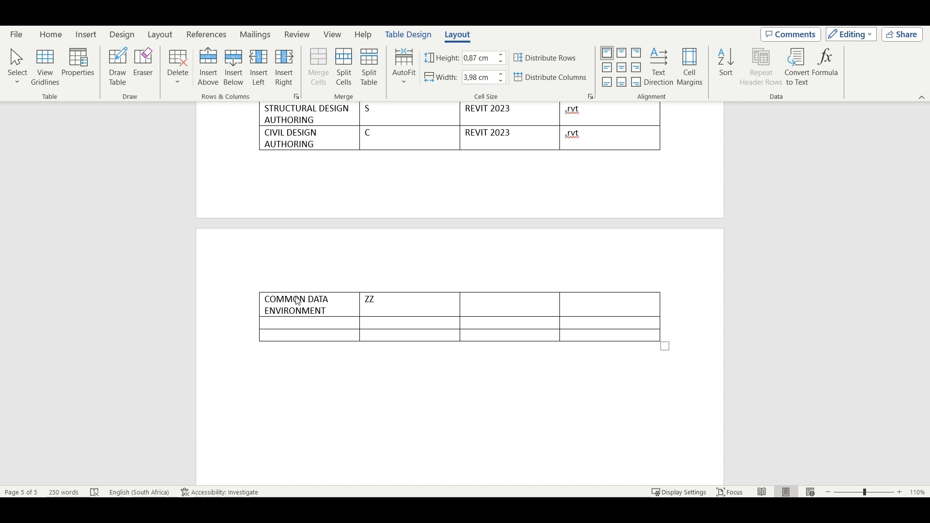
pyautogui.write('REVIT')
pyautogui.press('BackSpace')
pyautogui.press('BackSpace')
pyautogui.press('BackSpace')
pyautogui.press('BackSpace')
pyautogui.press('BackSpace')
pyautogui.press('BackSpace')
pyautogui.write('BEXEL CDE')
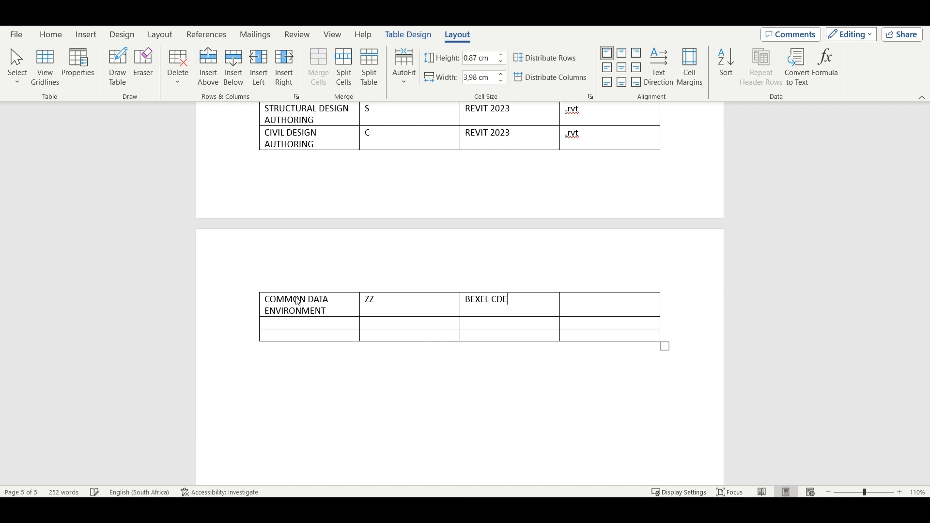
pyautogui.press('Tab')
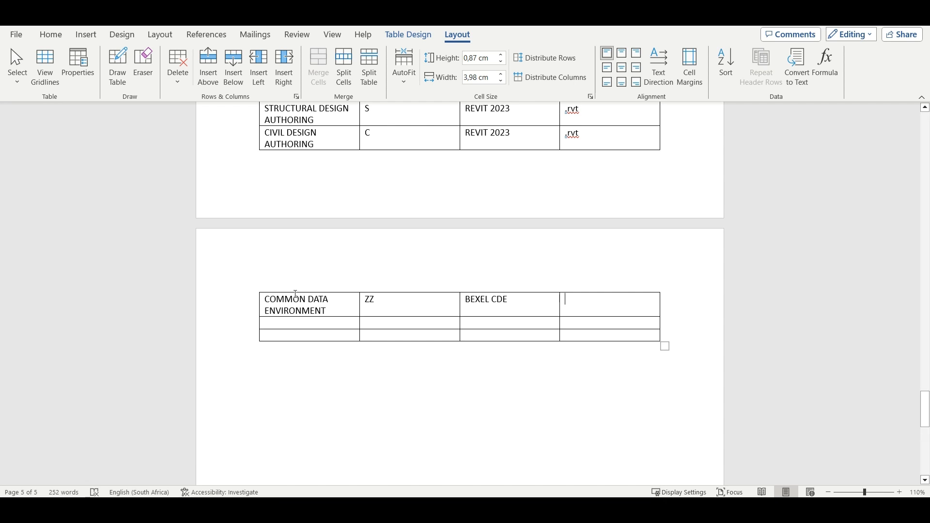
pyautogui.write('NA')
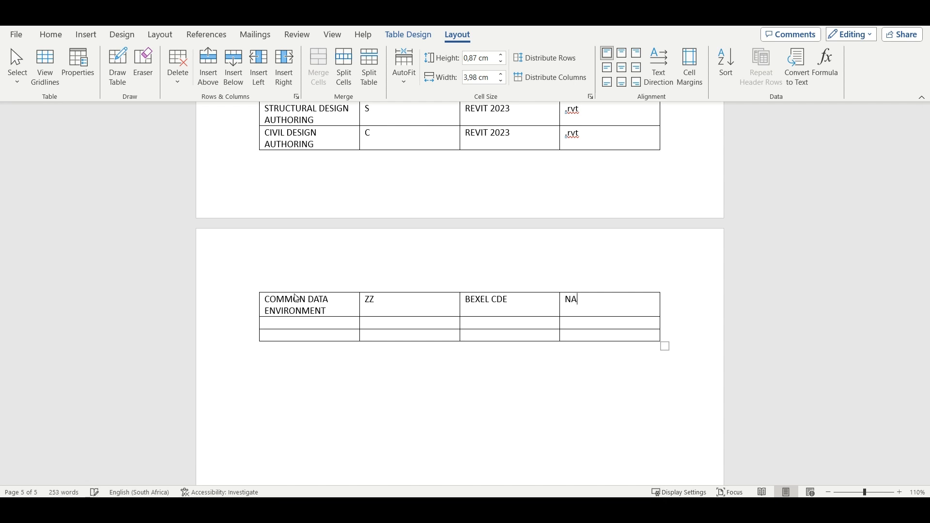
pyautogui.click(274, 324)
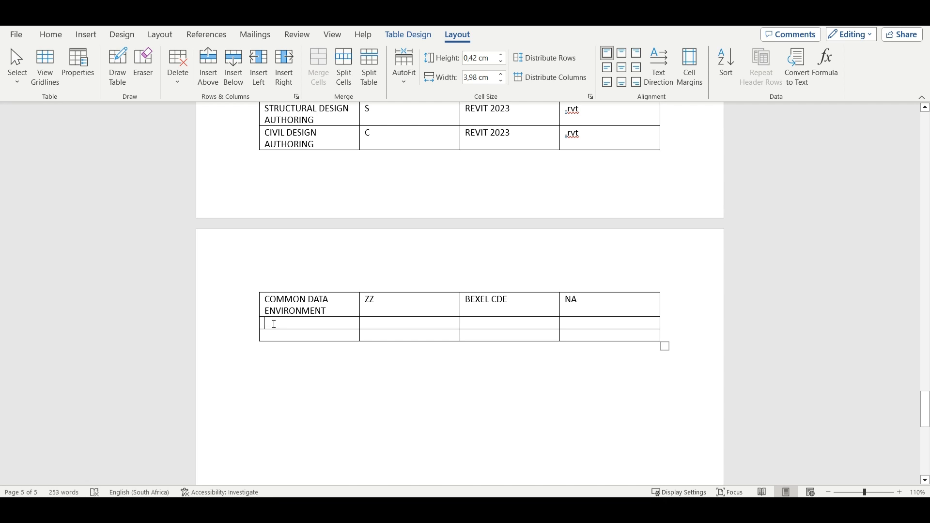
# Step: Enter RECORD INFORMATION MODEL, W, BEXEL CDE and 'IFC, 3D PDF, .rvt, NWC' in the second row
pyautogui.write('RECORD')
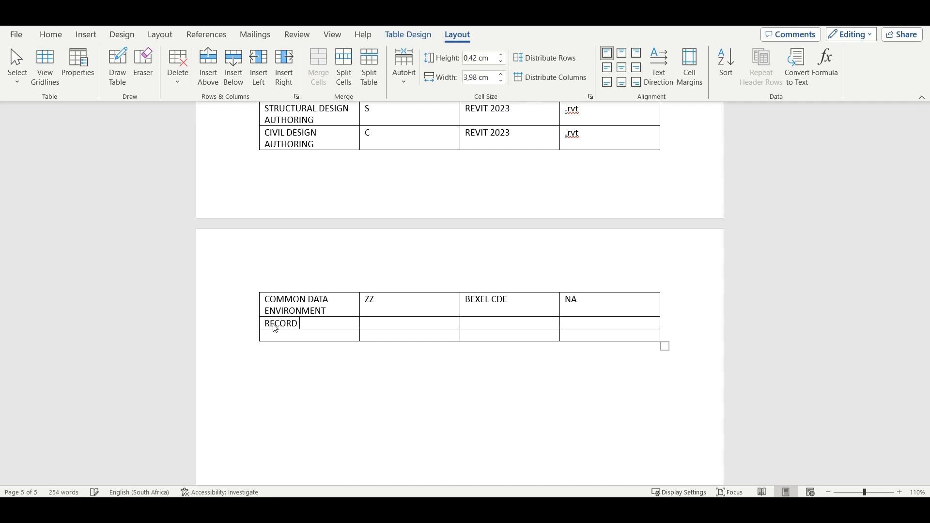
pyautogui.write(' IN')
pyautogui.write('FORMATION MODEL')
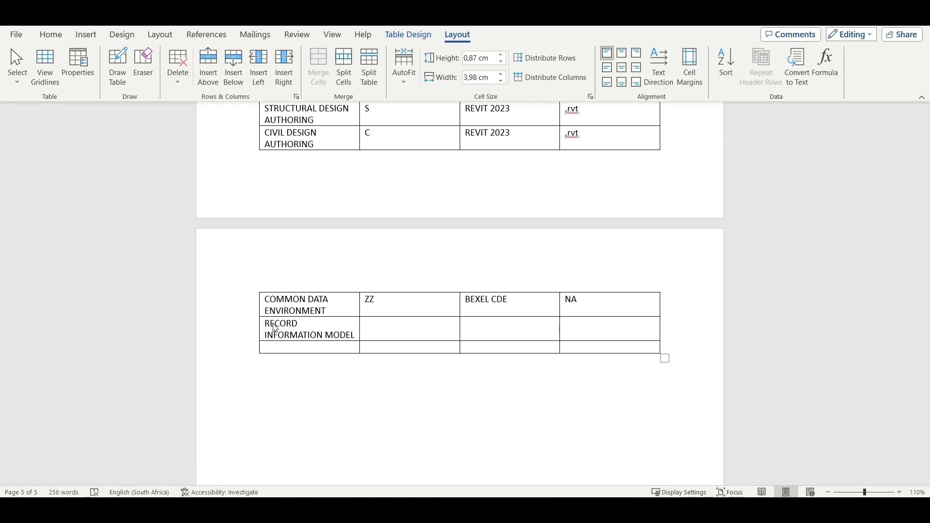
pyautogui.press('Tab')
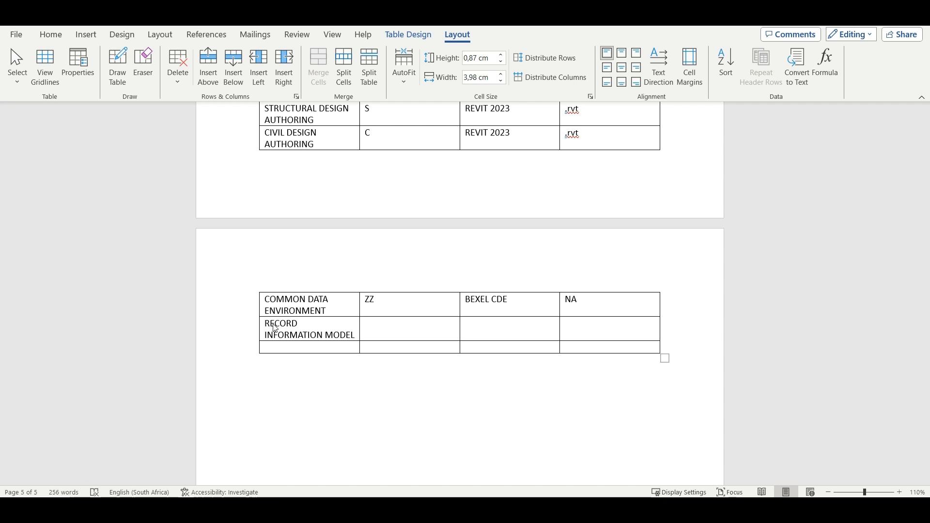
pyautogui.write('W')
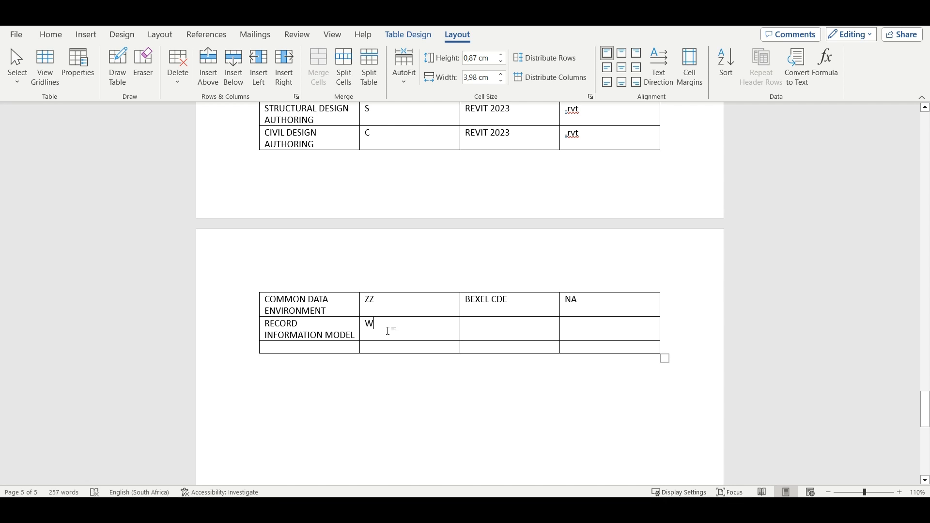
pyautogui.press('Tab')
pyautogui.write('B')
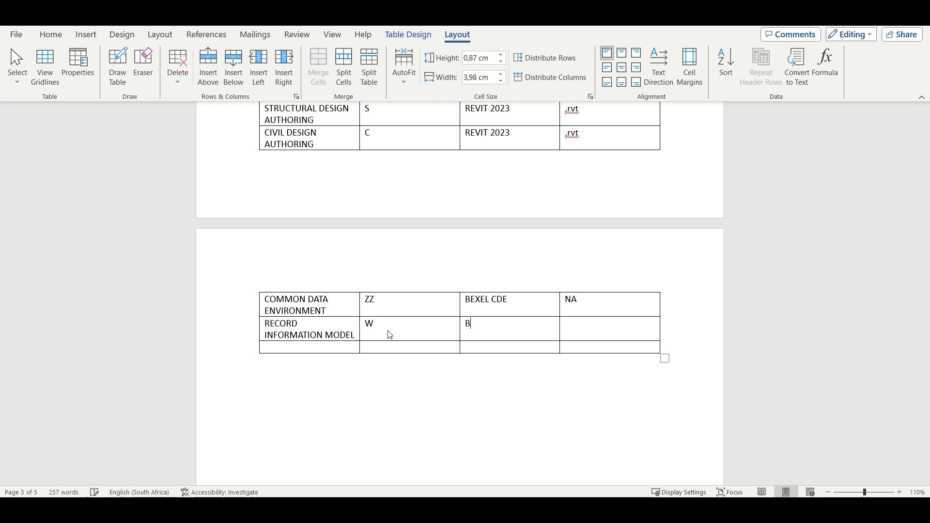
pyautogui.write('EXEL')
pyautogui.press('Tab')
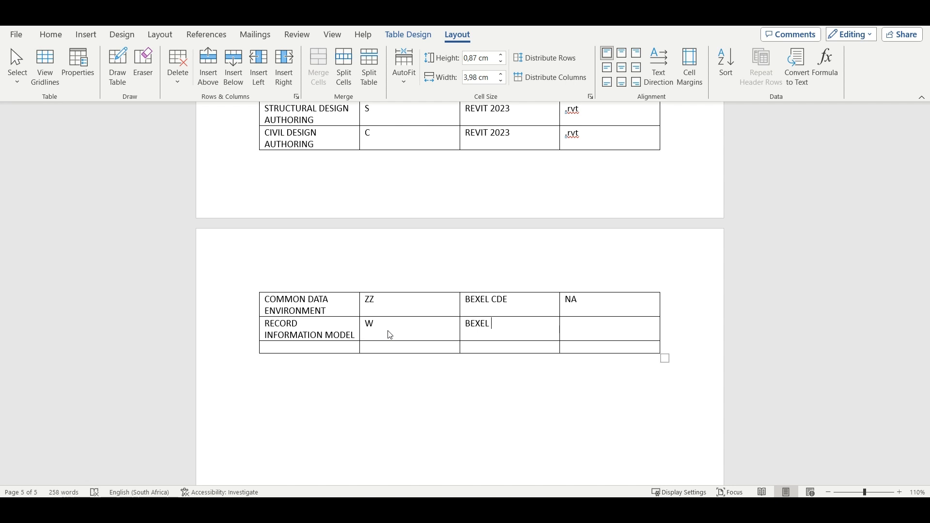
pyautogui.write('CDE')
pyautogui.press('Tab')
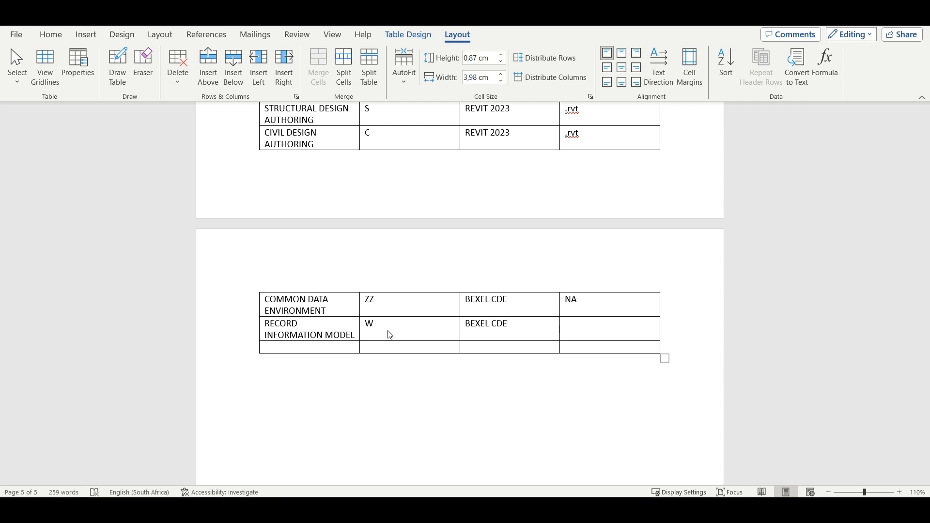
pyautogui.write('IFC')
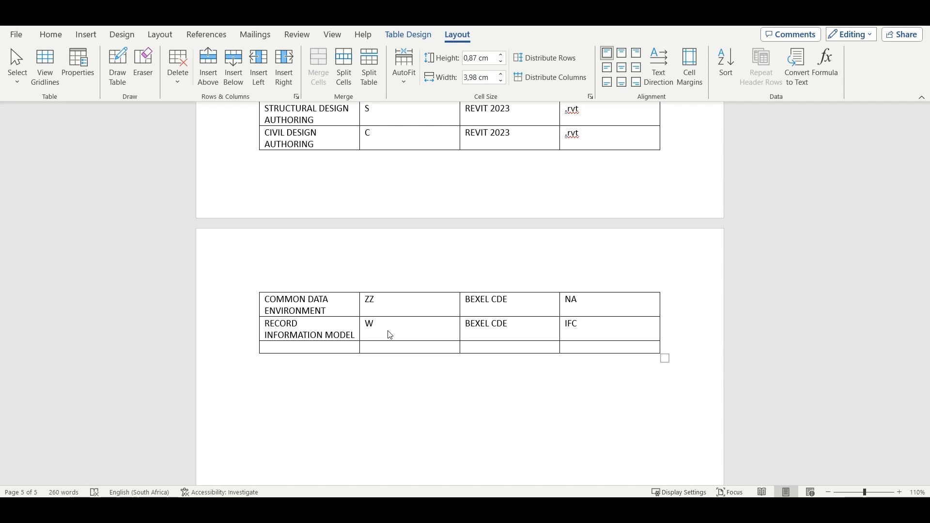
pyautogui.write(', 3D')
pyautogui.press('BackSpace')
pyautogui.write('D PDF, .rvt, NWC')
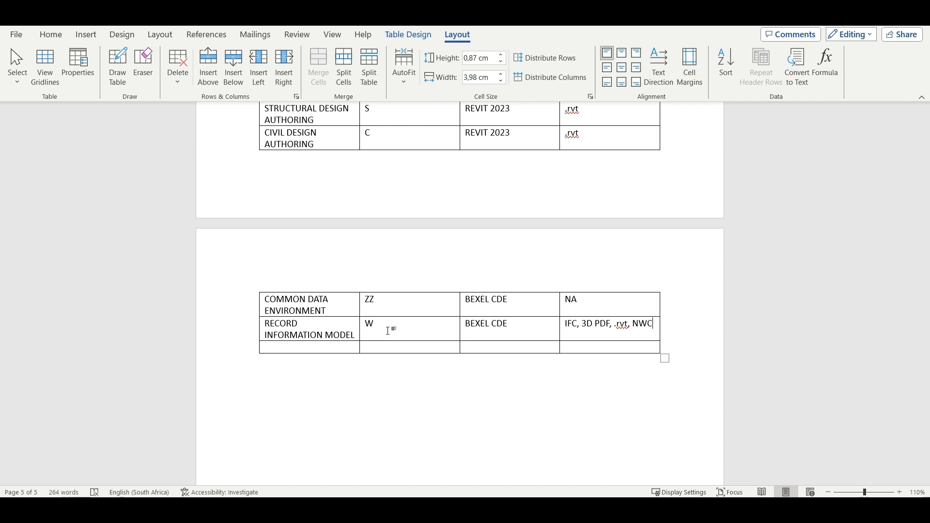
# Step: Delete the empty third row from the BIM uses table
pyautogui.click(332, 347)
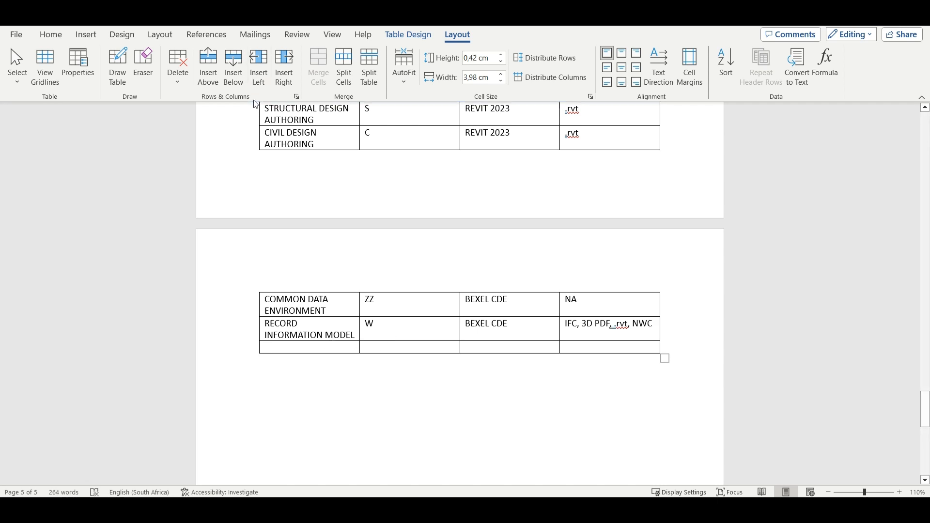
pyautogui.click(178, 67)
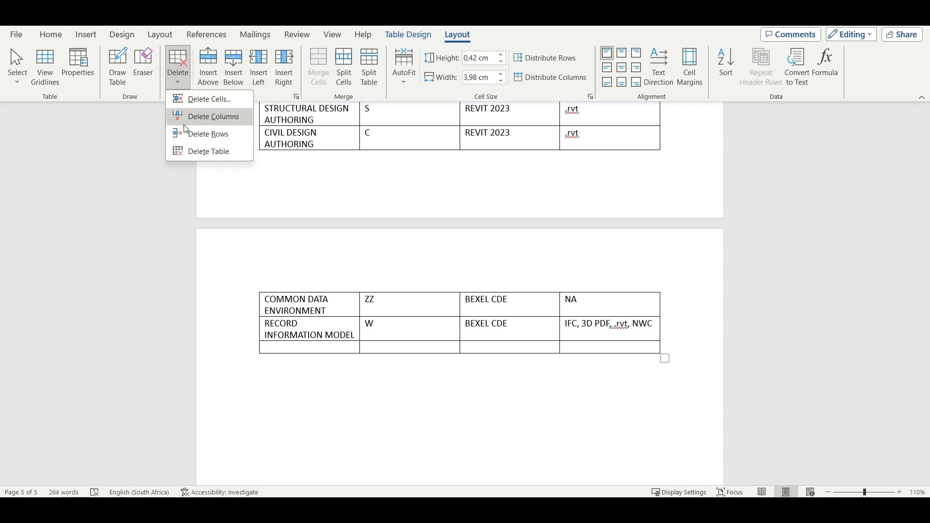
pyautogui.click(201, 100)
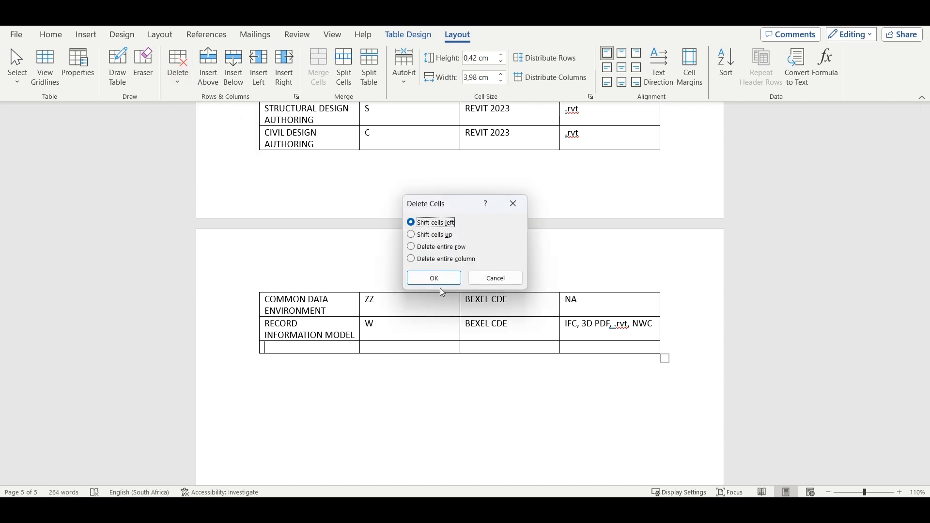
pyautogui.click(432, 235)
pyautogui.click(434, 278)
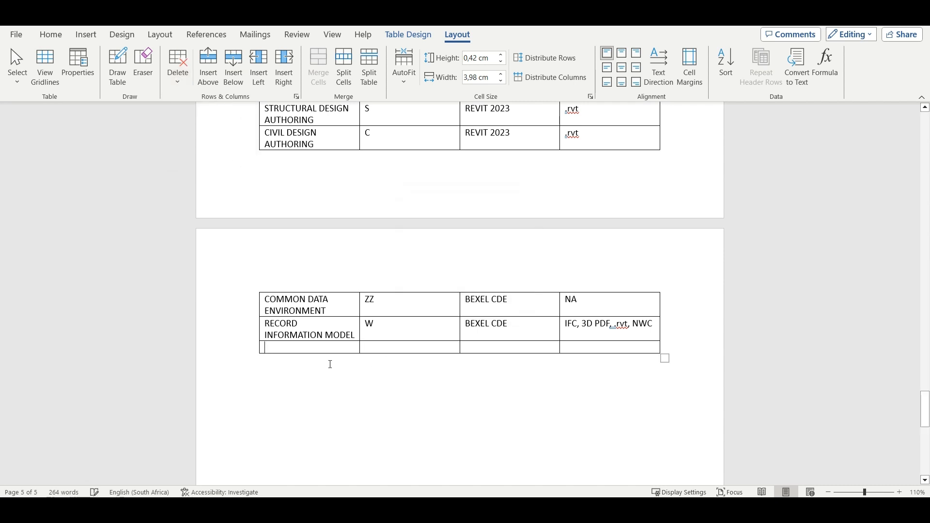
pyautogui.click(175, 77)
pyautogui.click(206, 131)
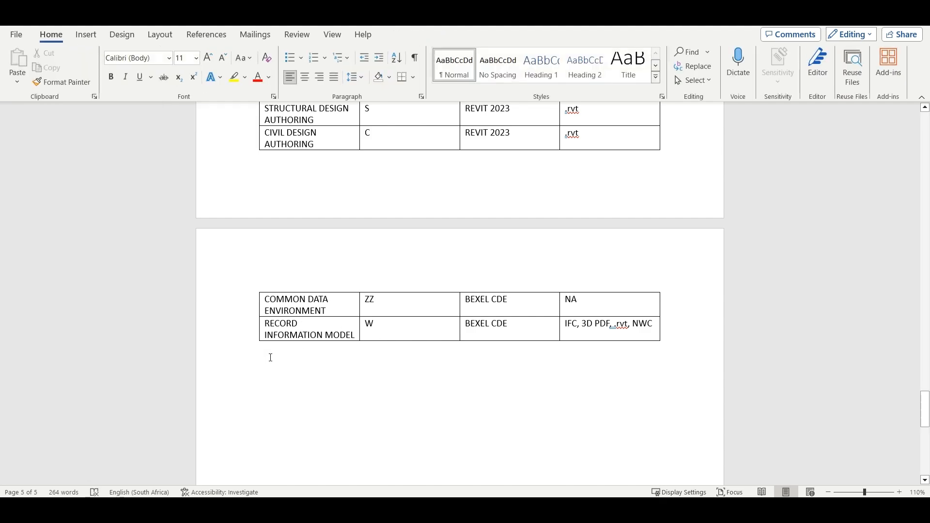
# Step: Type the heading PROJECT BIM LEADS below the BIM uses table
pyautogui.scroll(5, 297, 343)
pyautogui.scroll(-2, 297, 343)
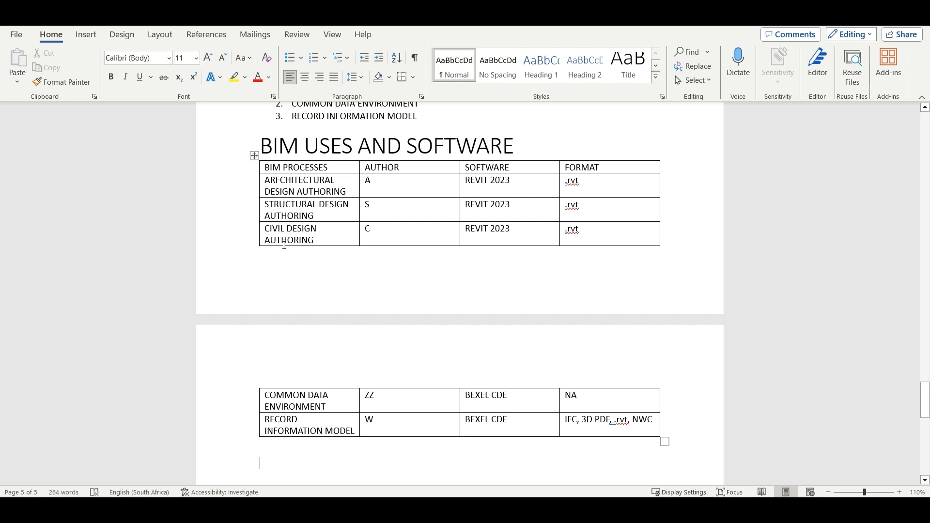
pyautogui.scroll(-4, 302, 409)
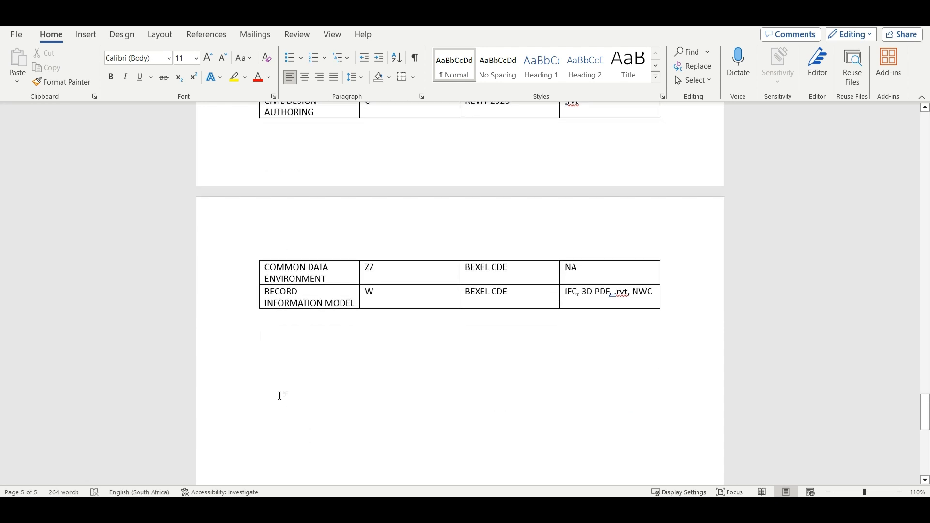
pyautogui.write('PROJECT')
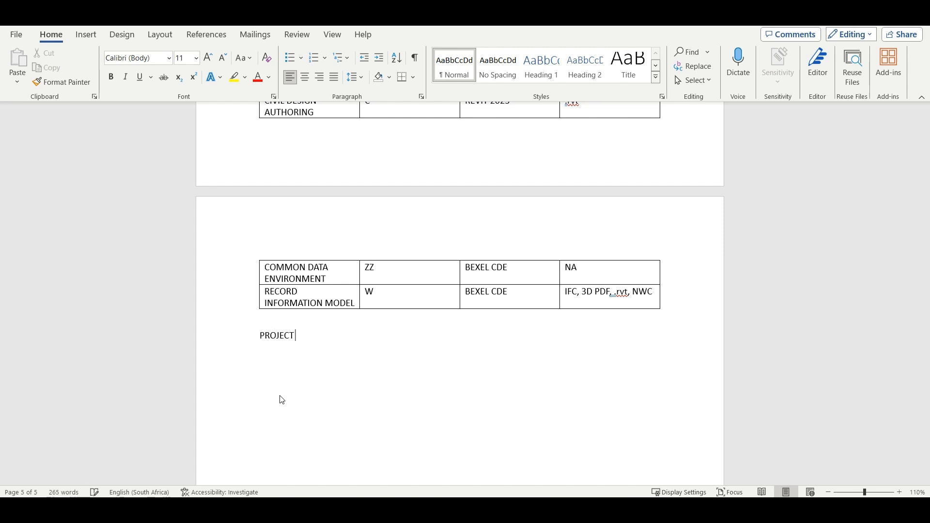
pyautogui.write(' BIM LEADS')
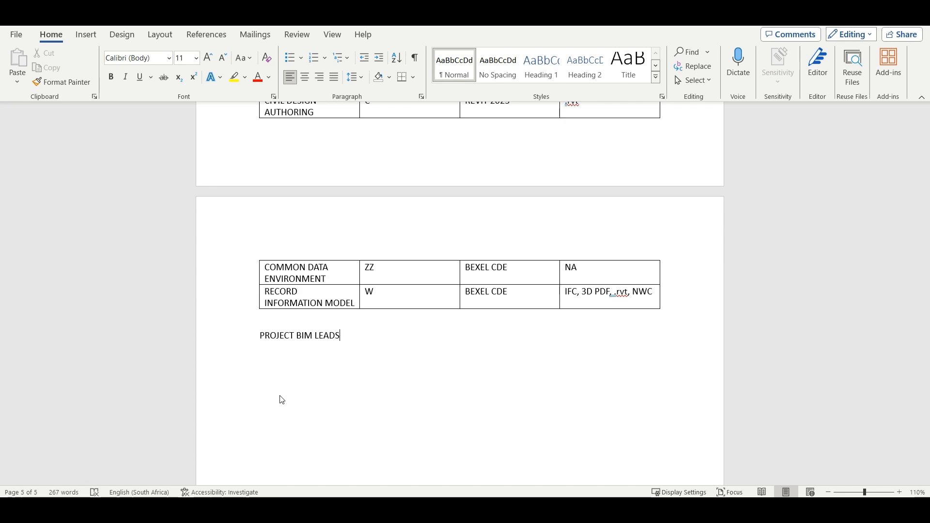
# Step: Copy the BIM USES AND SOFTWARE heading format onto PROJECT BIM LEADS with Format Painter
pyautogui.scroll(5, 280, 393)
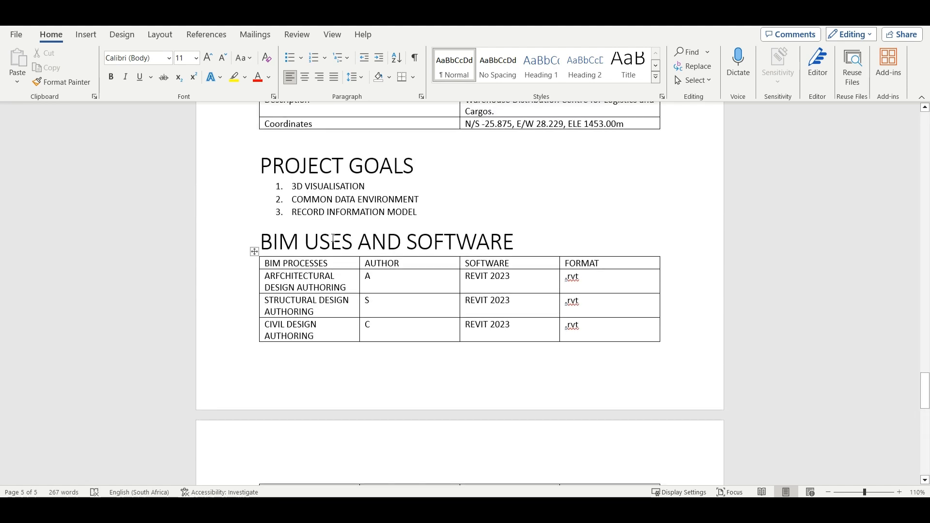
pyautogui.rightClick(334, 239)
pyautogui.click(459, 202)
pyautogui.scroll(-3, 344, 415)
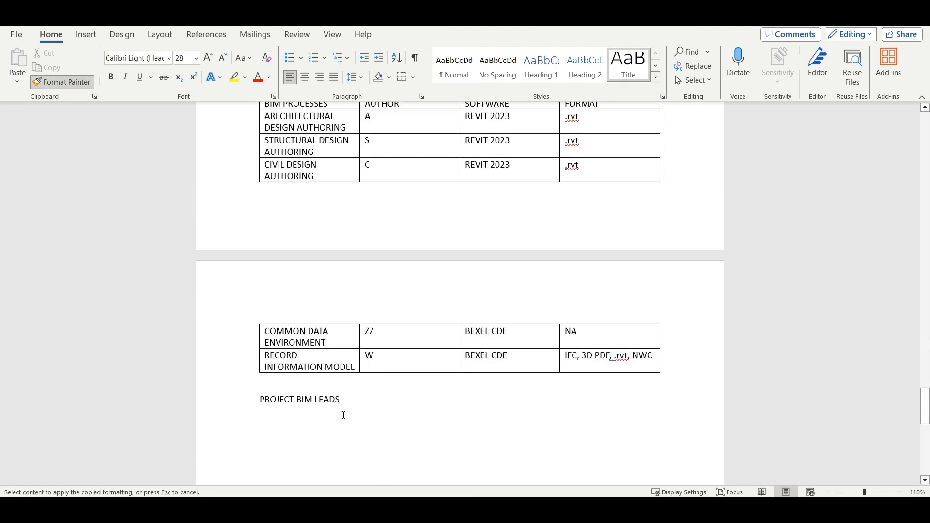
pyautogui.moveTo(253, 398); pyautogui.dragTo(341, 400)
pyautogui.click(467, 422)
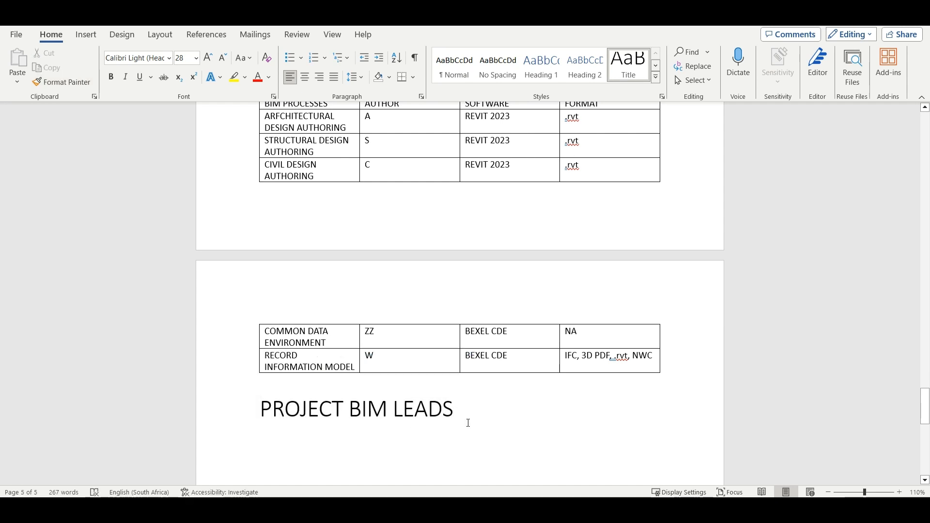
# Step: Insert a 2x2 table under PROJECT BIM LEADS with DISCIPLINE as the first header
pyautogui.press('Return')
pyautogui.scroll(-2, 447, 427)
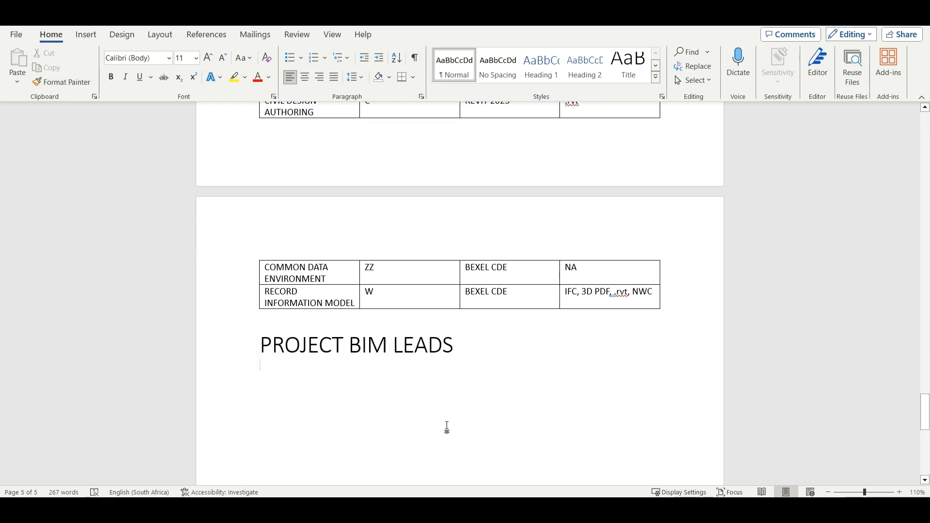
pyautogui.click(85, 35)
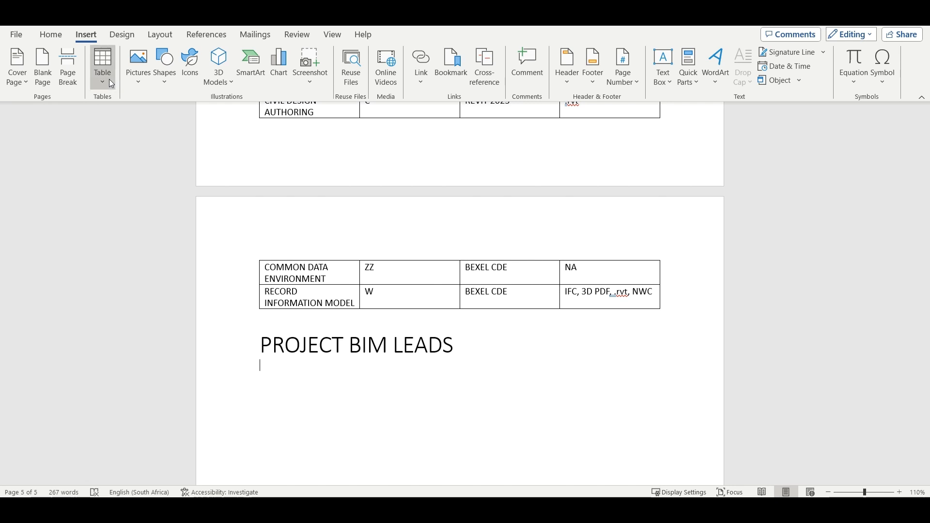
pyautogui.click(112, 83)
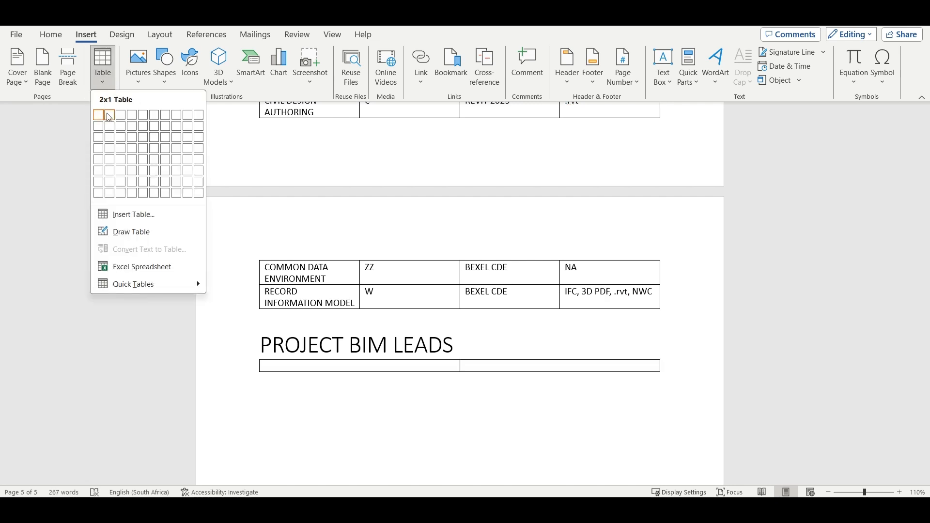
pyautogui.click(109, 127)
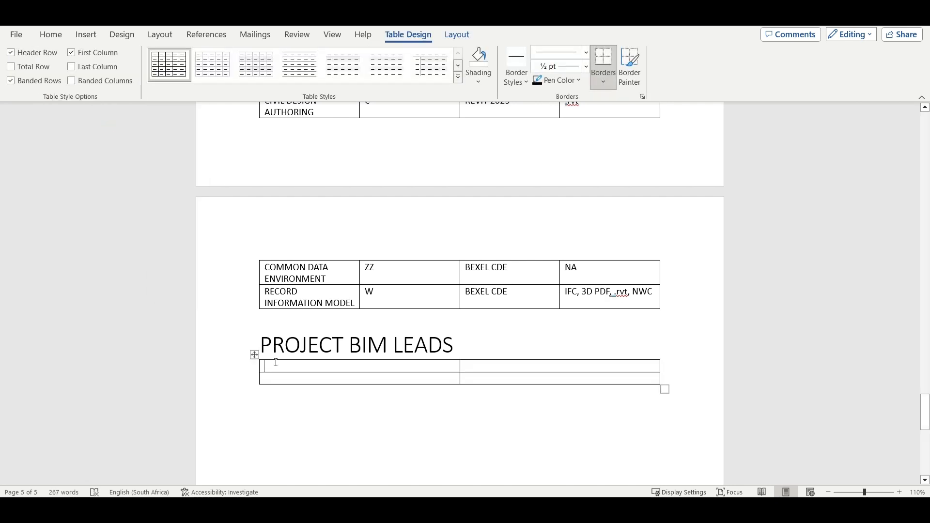
pyautogui.write('DI')
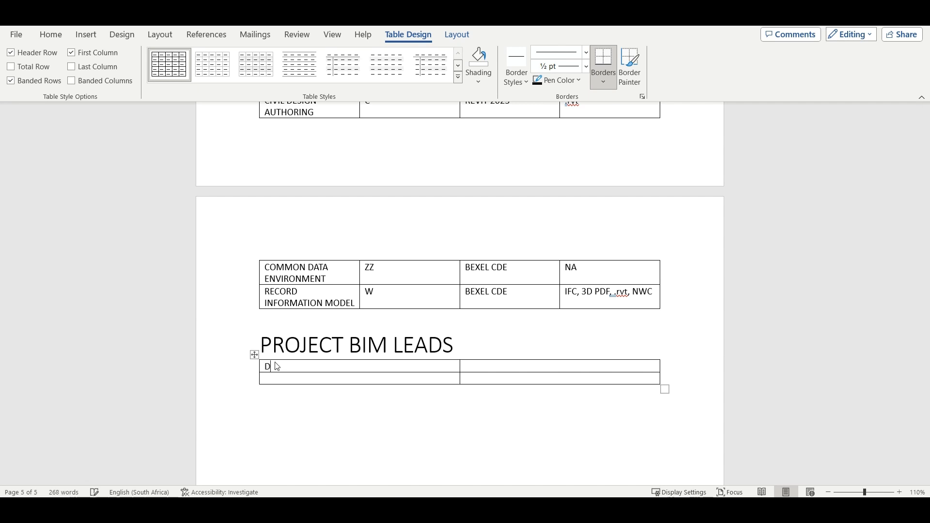
pyautogui.write('SCIPLINE')
pyautogui.press('Tab')
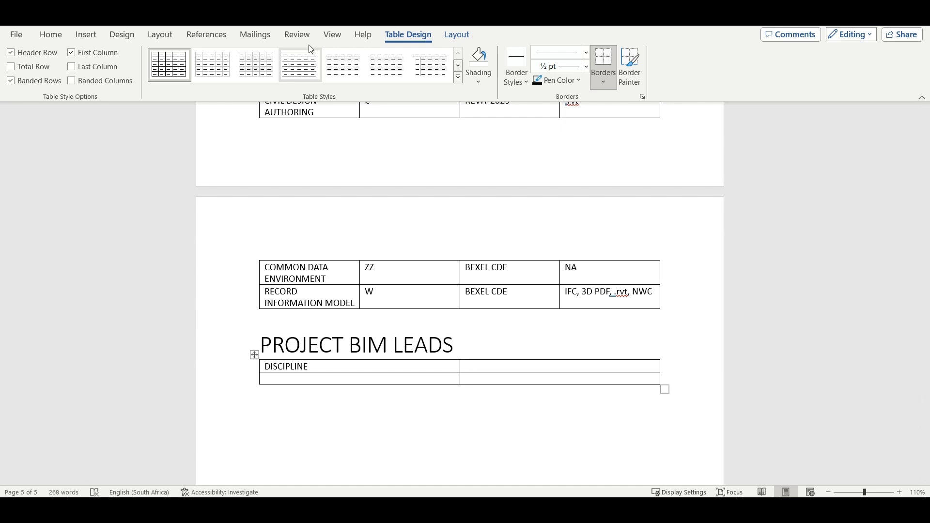
# Step: Add a middle column and set the headers ORGANIZATION and NAME
pyautogui.click(450, 34)
pyautogui.click(408, 35)
pyautogui.click(453, 37)
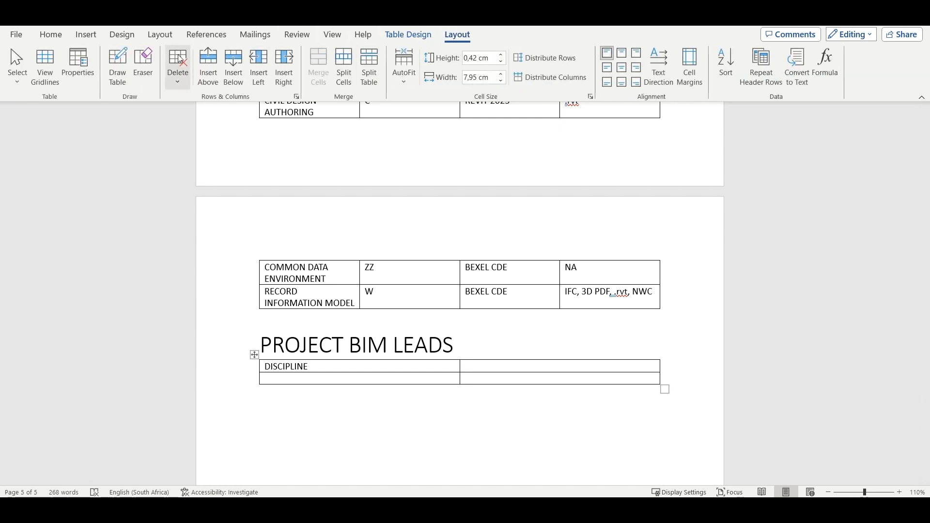
pyautogui.click(267, 80)
pyautogui.click(462, 368)
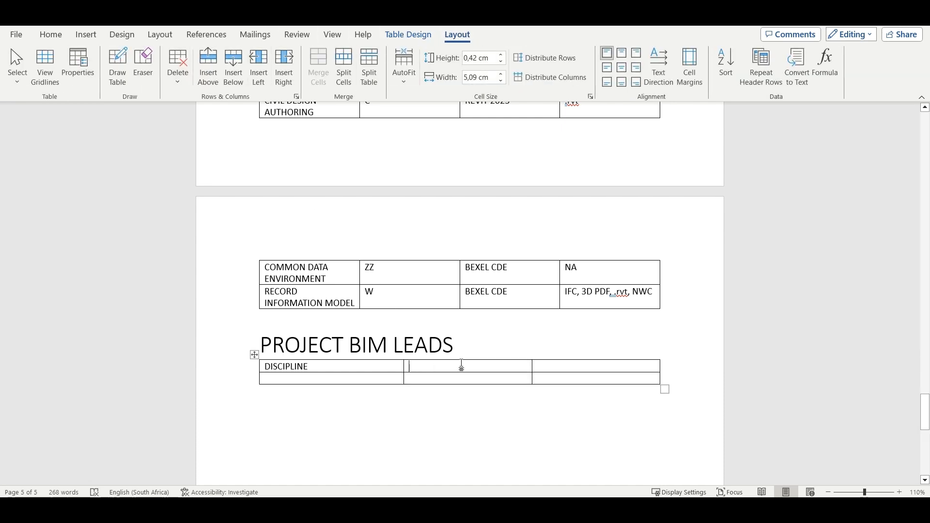
pyautogui.write('ORG')
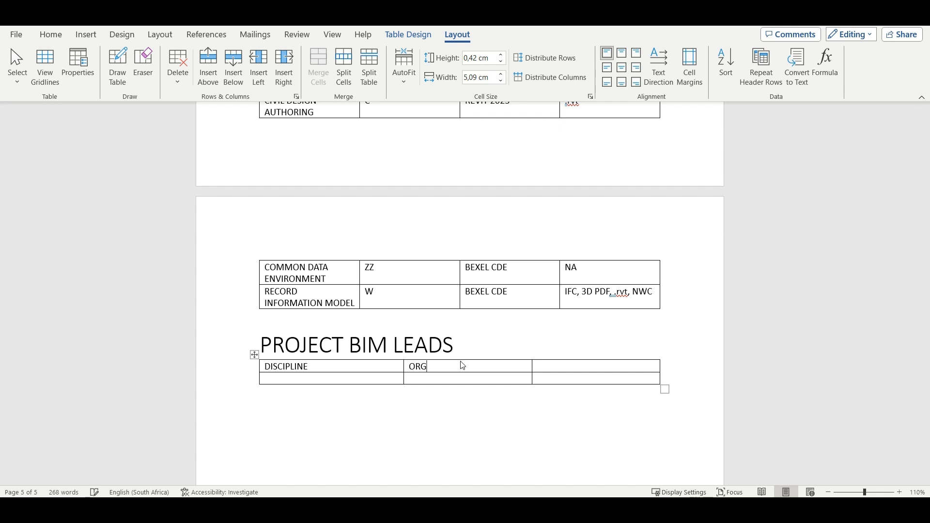
pyautogui.write('ANIZATION')
pyautogui.press('Tab')
pyautogui.write('NAME')
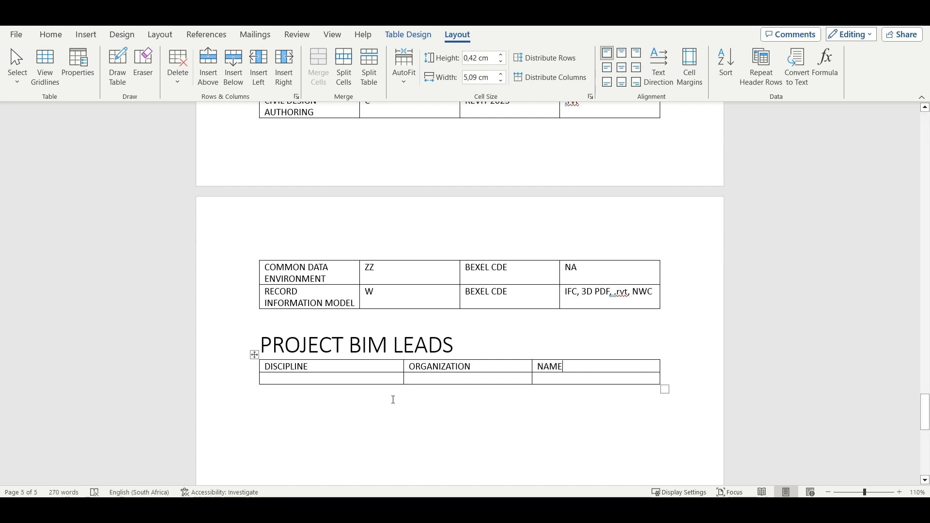
# Step: Fill the second row with BIM MANAGER, THE VDC SPACE and the lead's name
pyautogui.click(344, 378)
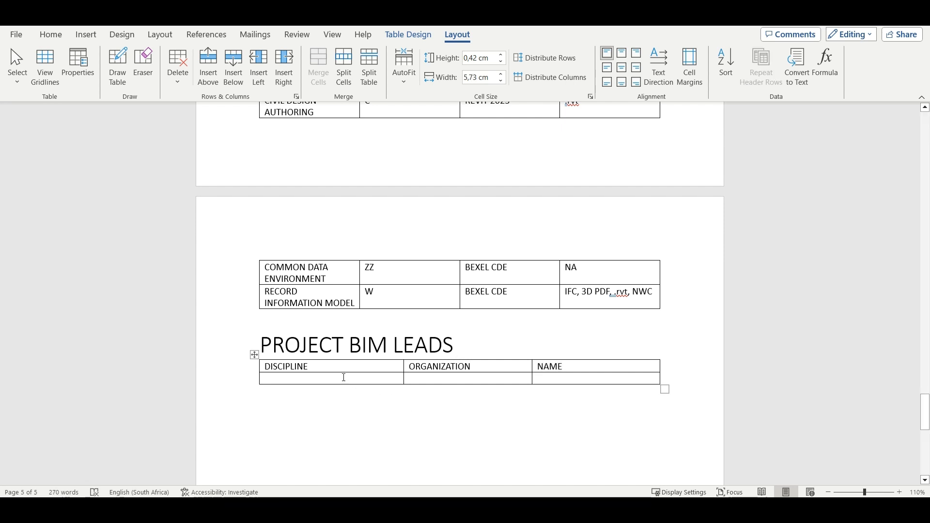
pyautogui.write('BI')
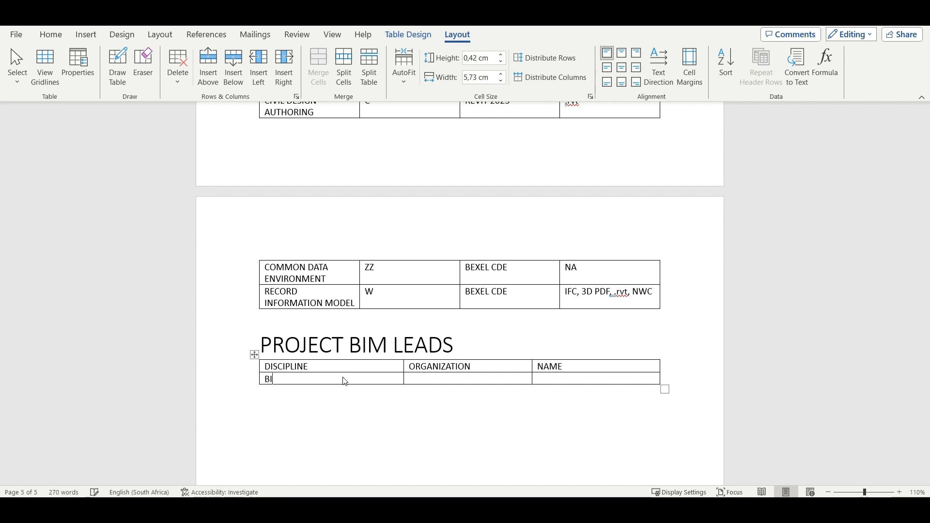
pyautogui.write('M MANAGER')
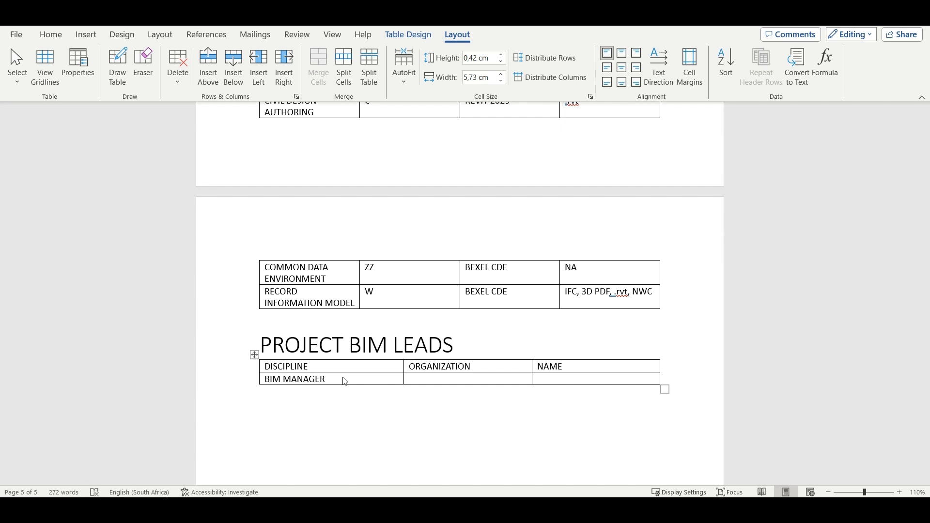
pyautogui.press('Tab')
pyautogui.write('THE VDC SPAC')
pyautogui.write('E ')
pyautogui.write('K.T M')
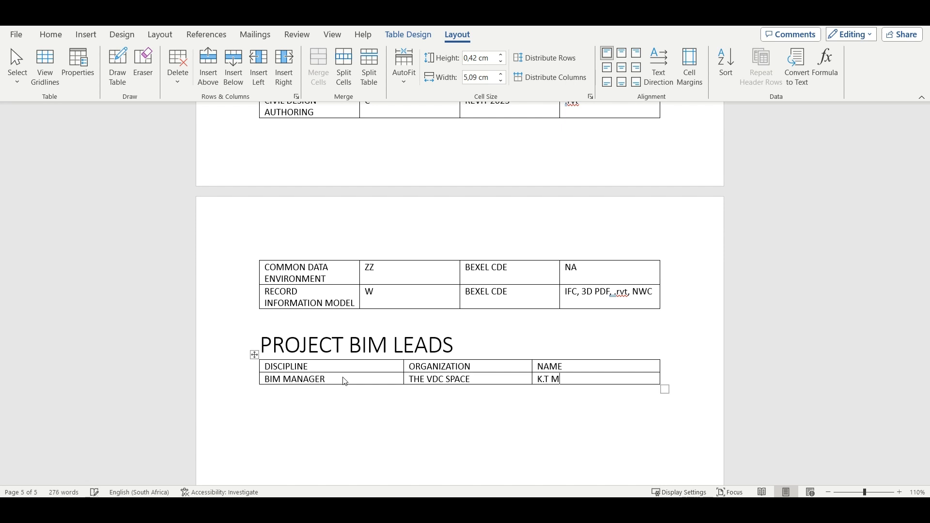
pyautogui.write('ODISE')
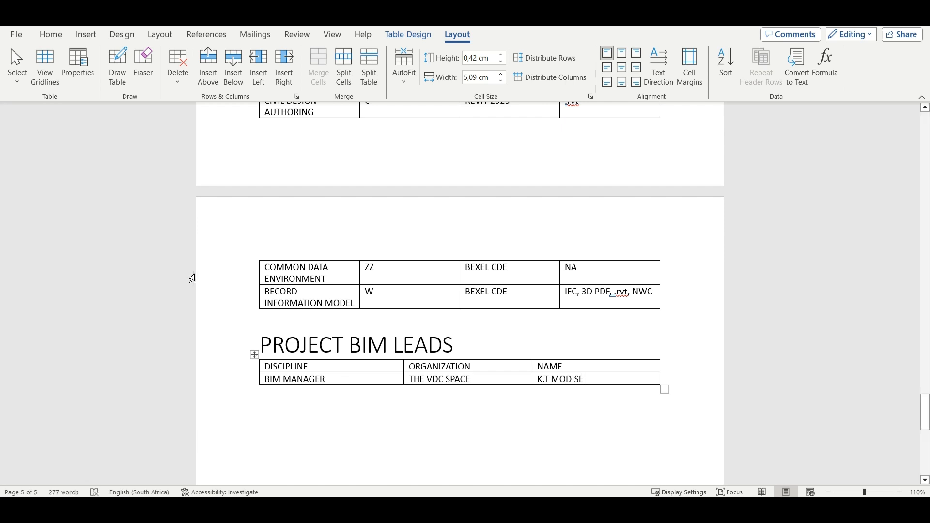
pyautogui.click(341, 426)
pyautogui.scroll(-1, 326, 336)
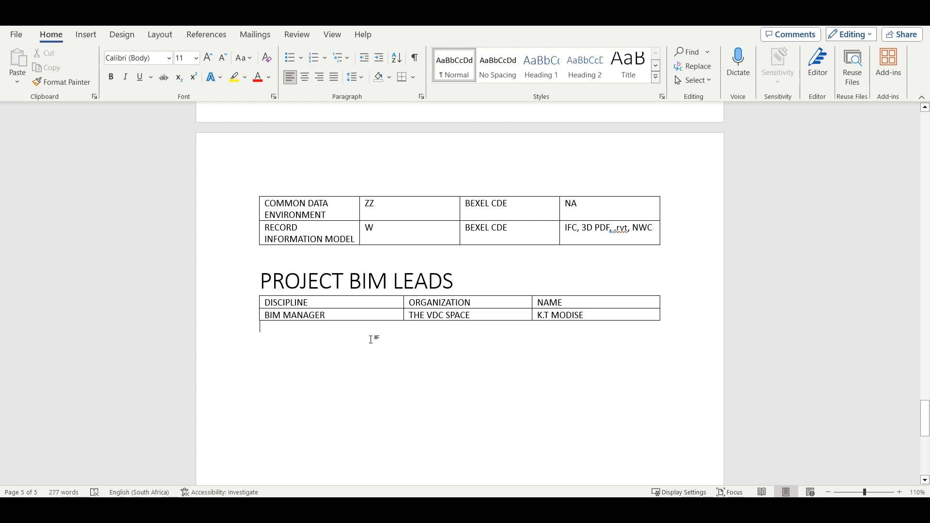
# Step: Type ROLES AND RESPONSIBILITIES below the leads table and Format Paint it from PROJECT BIM LEADS
pyautogui.scroll(-1, 332, 342)
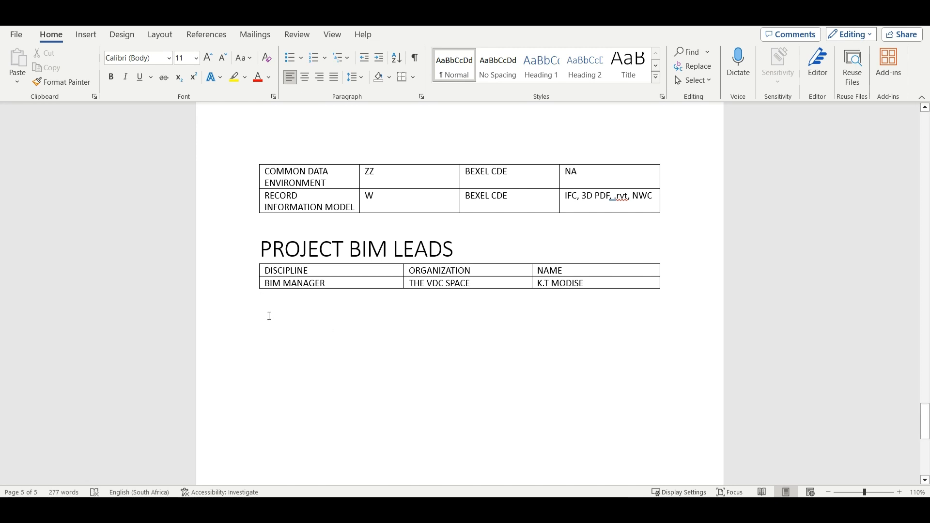
pyautogui.write('RO')
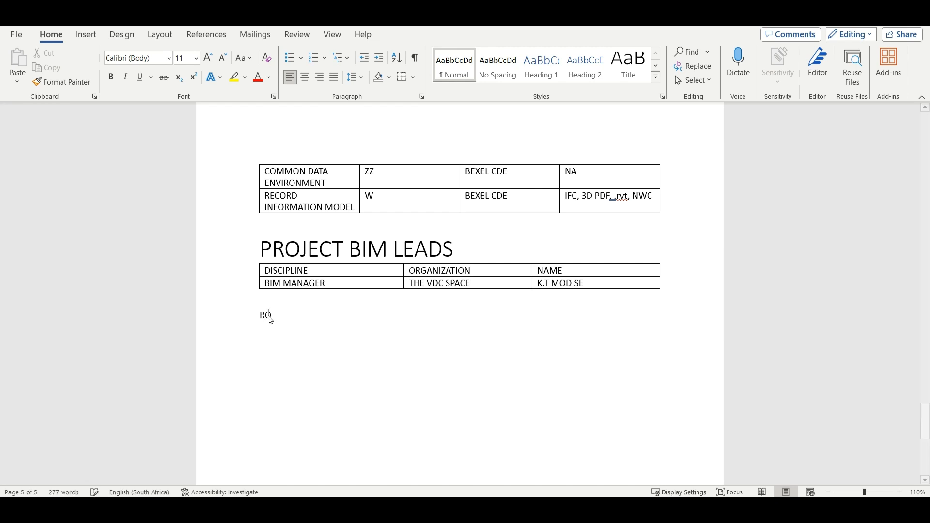
pyautogui.write('LES AND RESPONS')
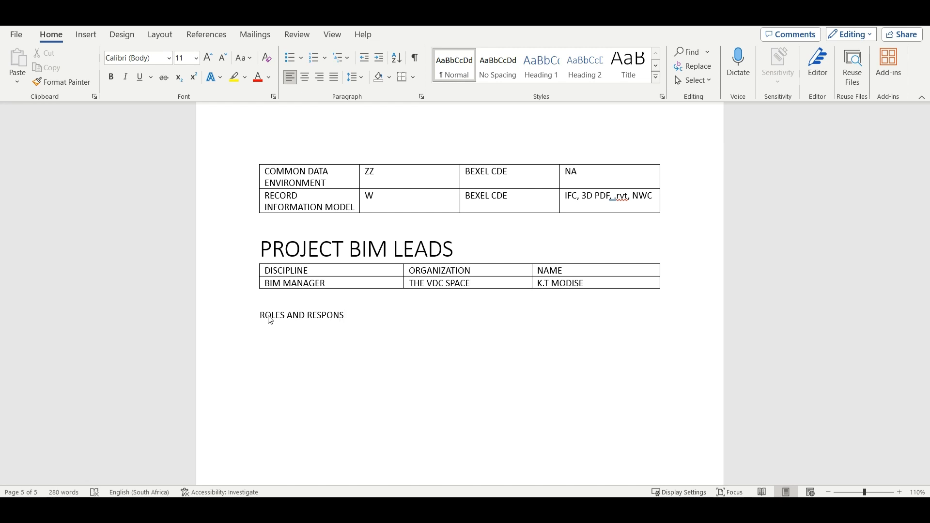
pyautogui.write('IBILITIES')
pyautogui.rightClick(316, 248)
pyautogui.click(443, 202)
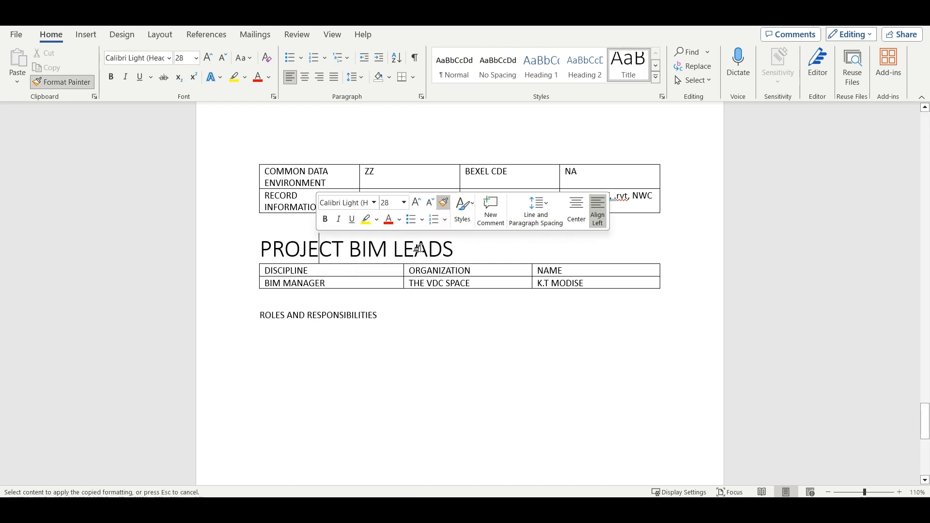
pyautogui.moveTo(407, 317); pyautogui.dragTo(230, 310)
pyautogui.click(589, 326)
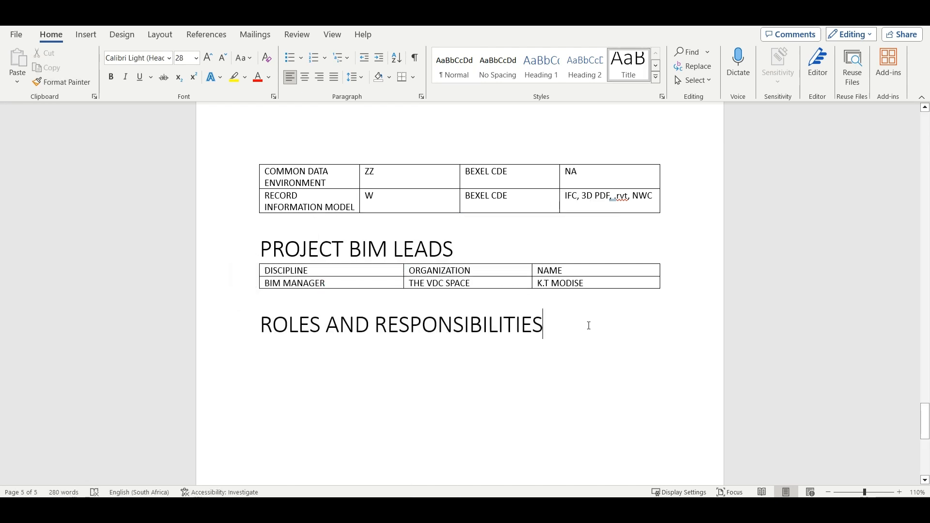
pyautogui.press('Return')
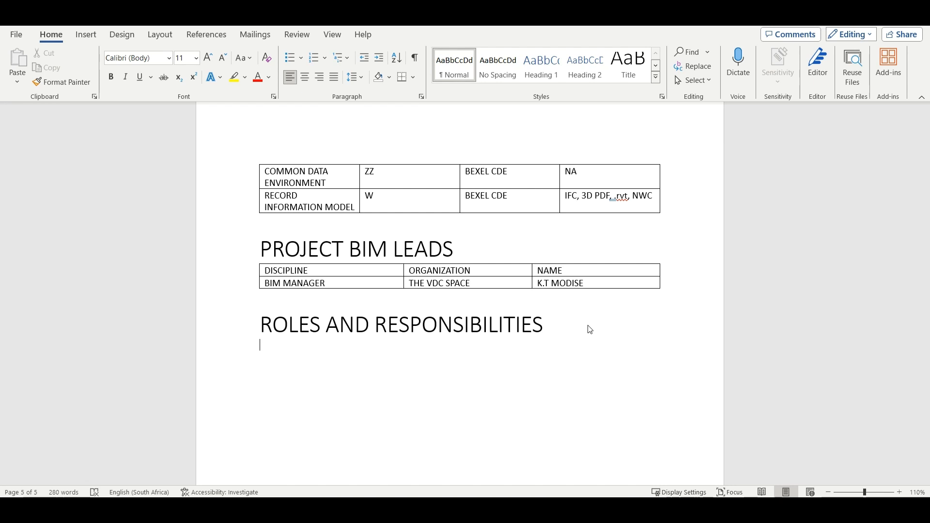
# Step: Insert a 2x5 table with ROLES and AUTHORITY headers and LEAD DESIGNER in the first row
pyautogui.scroll(-2, 722, 348)
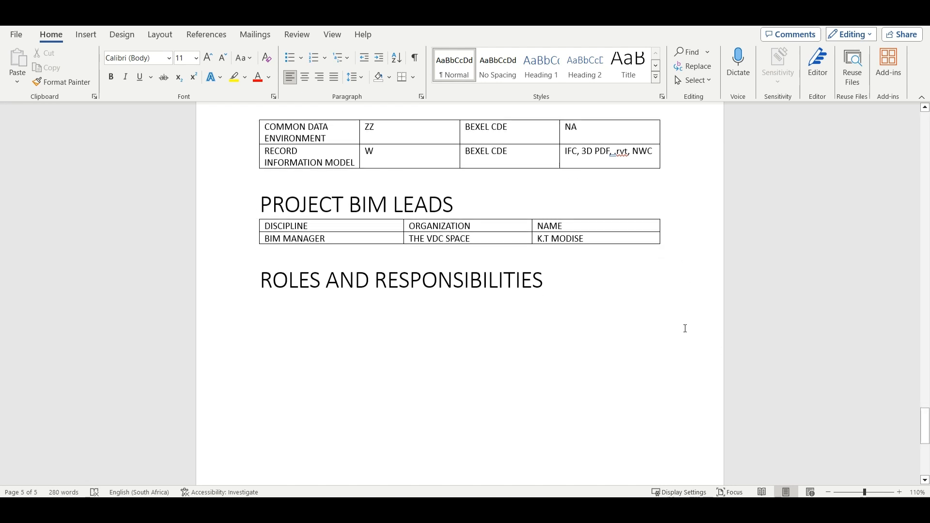
pyautogui.click(95, 37)
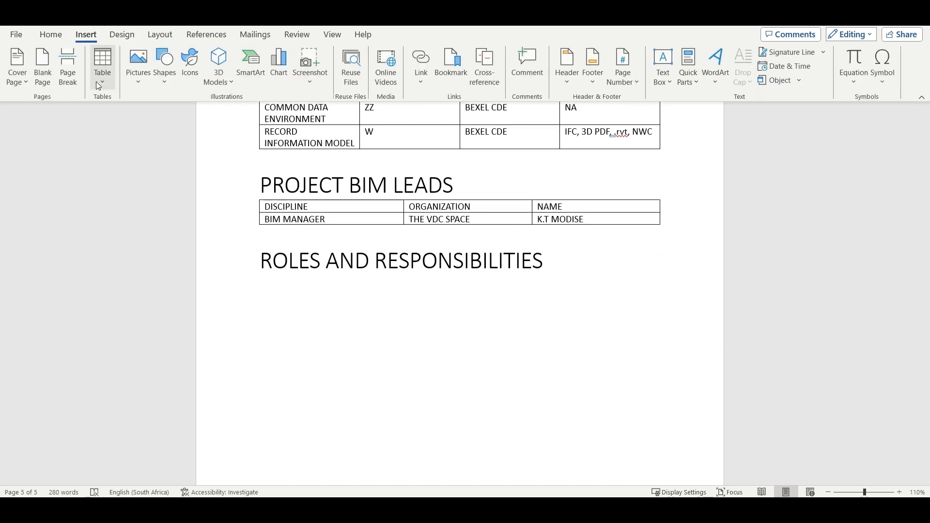
pyautogui.click(102, 67)
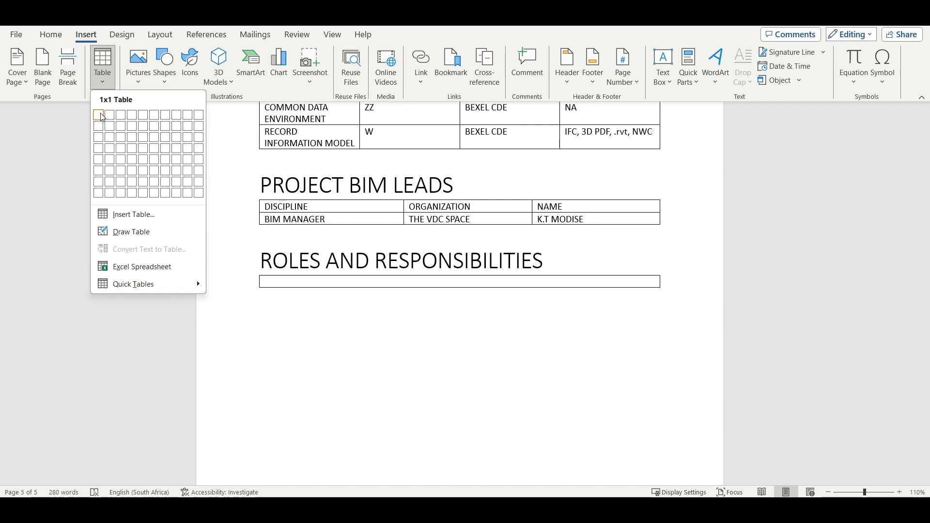
pyautogui.click(106, 160)
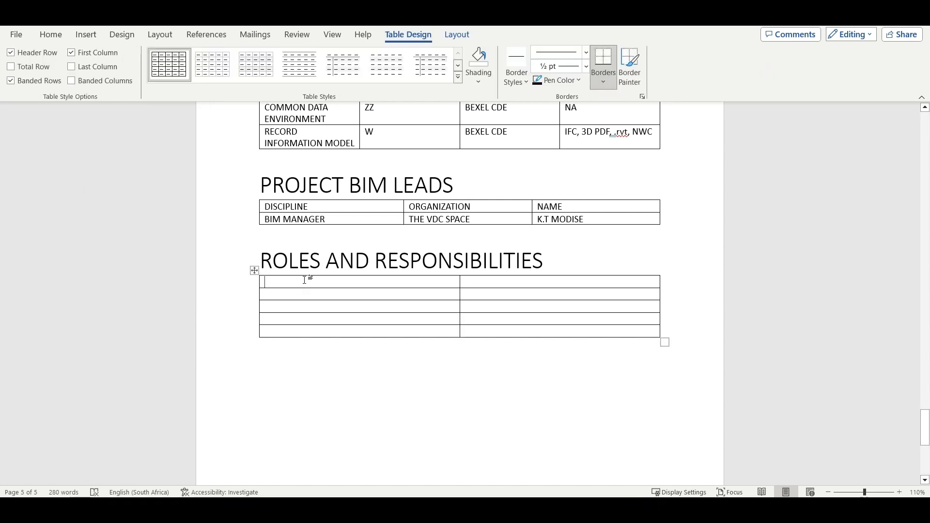
pyautogui.write('ROLES')
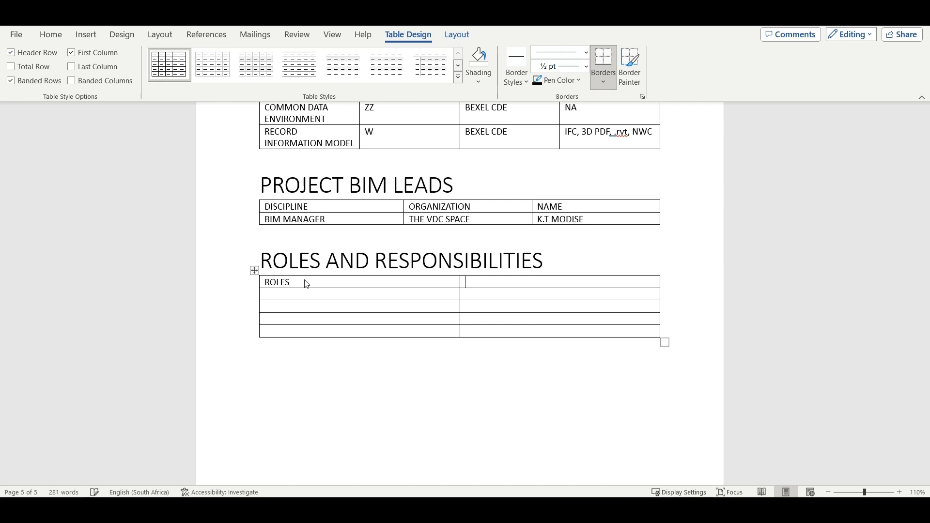
pyautogui.write('AUTHORITY')
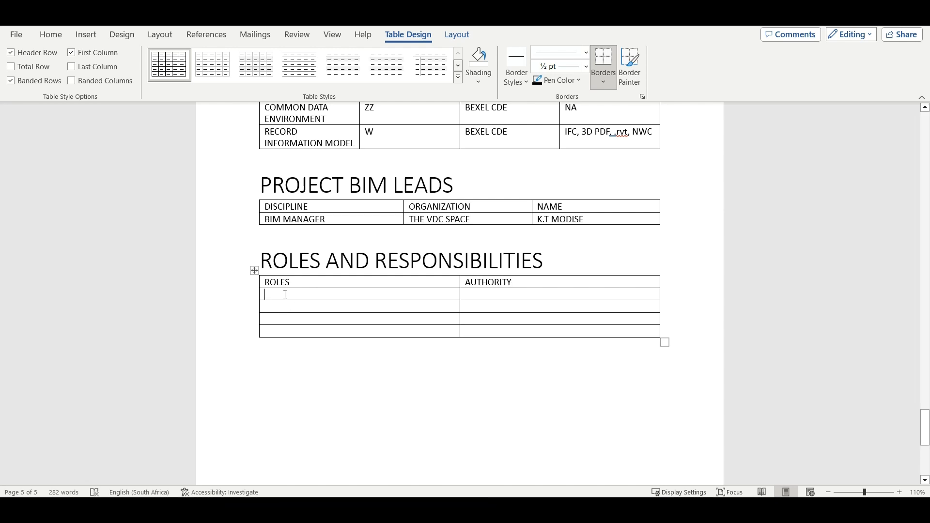
pyautogui.write('LEAD DESIGNER')
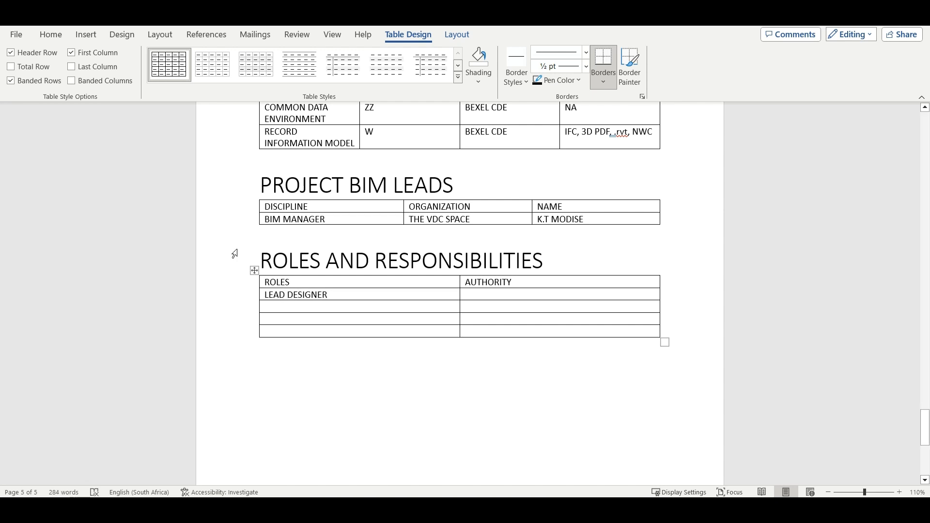
# Step: List BIM MANAGER, BIM COORDINATOR and BIM MODELER in the remaining ROLES cells
pyautogui.click(319, 307)
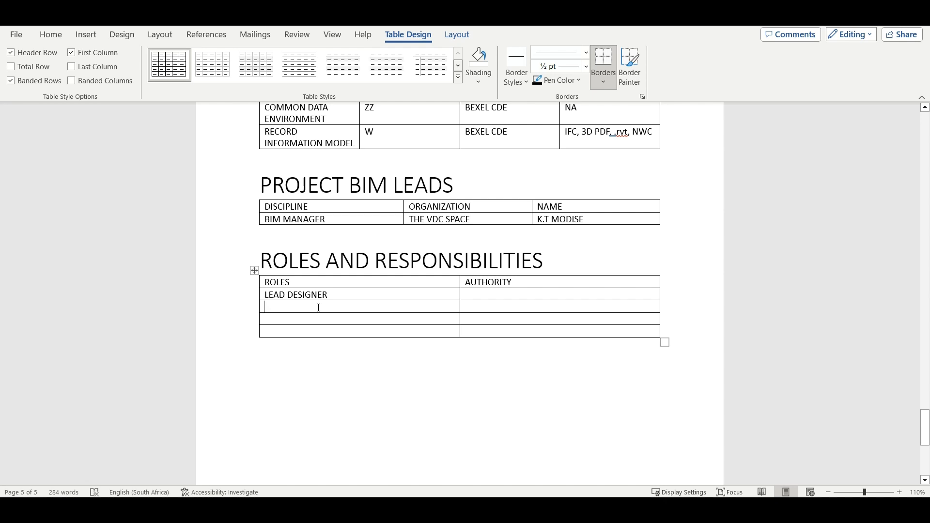
pyautogui.write('BI')
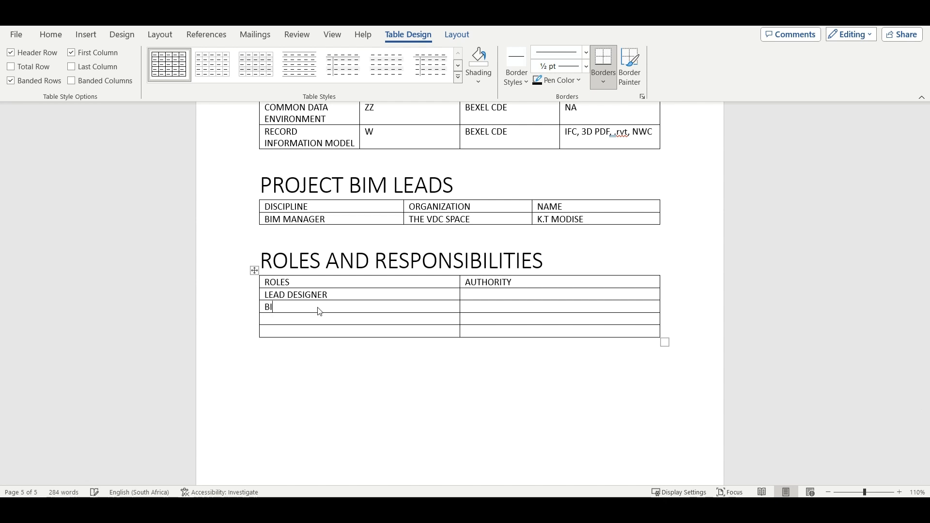
pyautogui.write('M MANAGER')
pyautogui.click(305, 323)
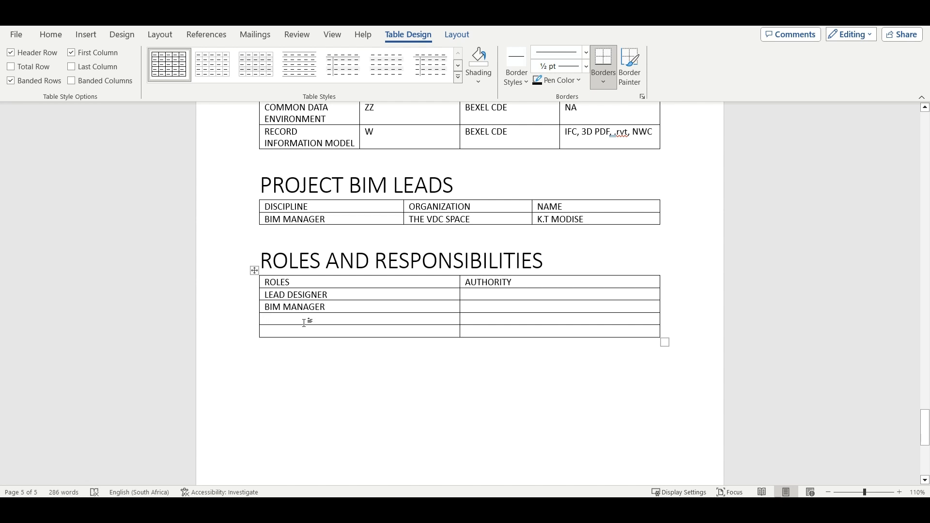
pyautogui.write('BIM CO')
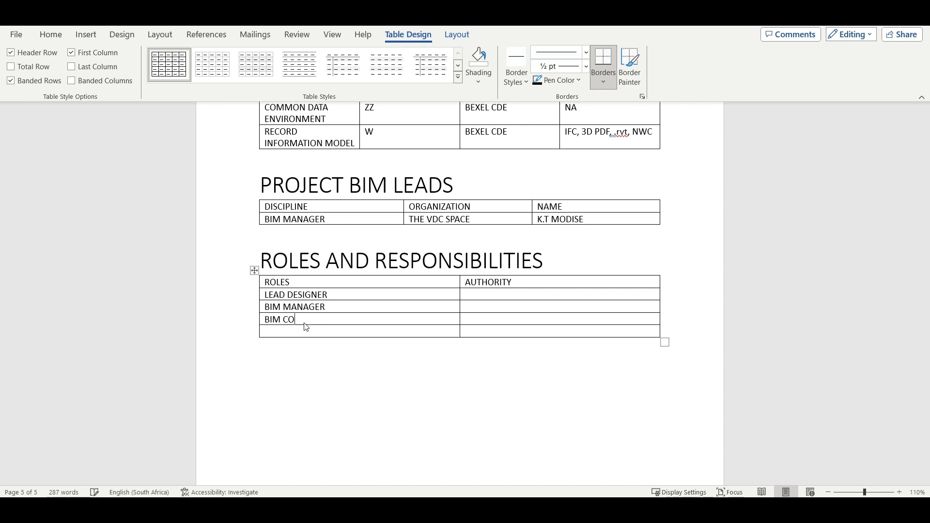
pyautogui.write('ORDINATOR')
pyautogui.click(343, 332)
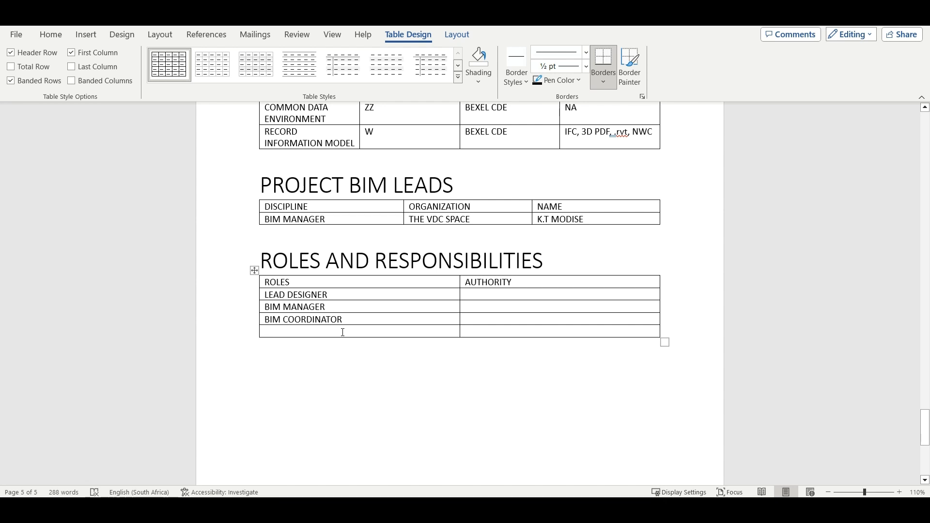
pyautogui.write('BIM MODE')
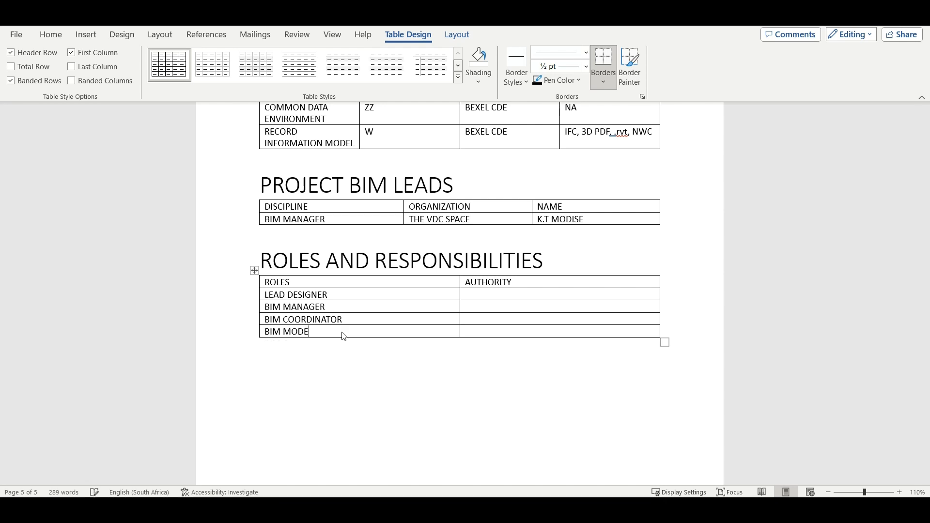
pyautogui.write('LLER')
pyautogui.press('BackSpace')
pyautogui.press('BackSpace')
pyautogui.press('BackSpace')
pyautogui.write('ER')
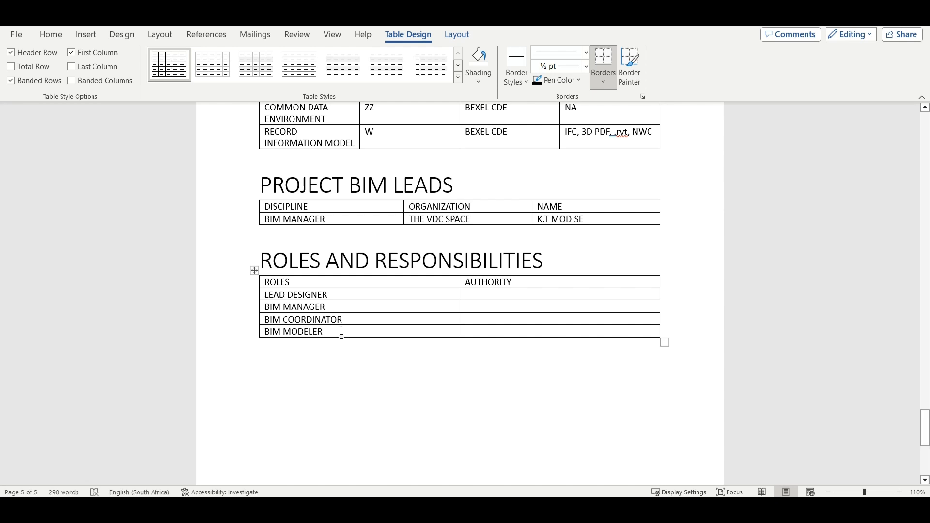
pyautogui.click(473, 296)
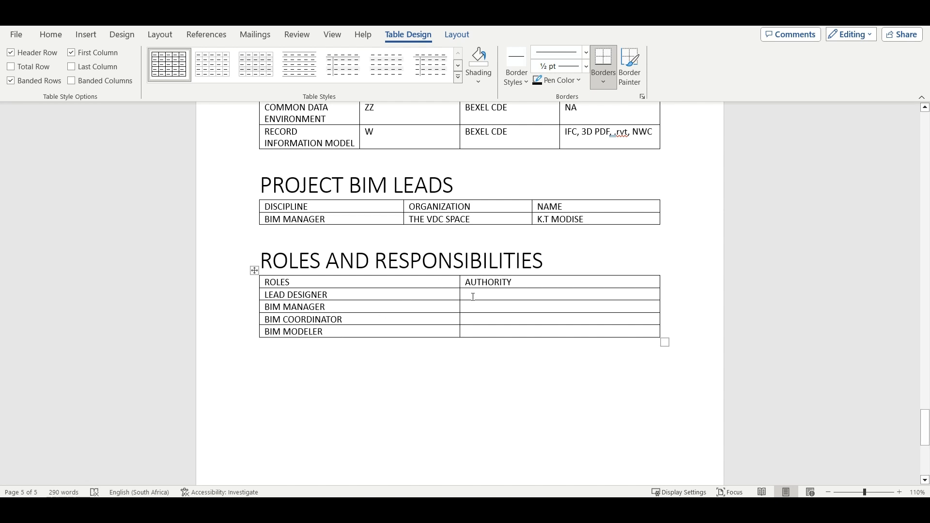
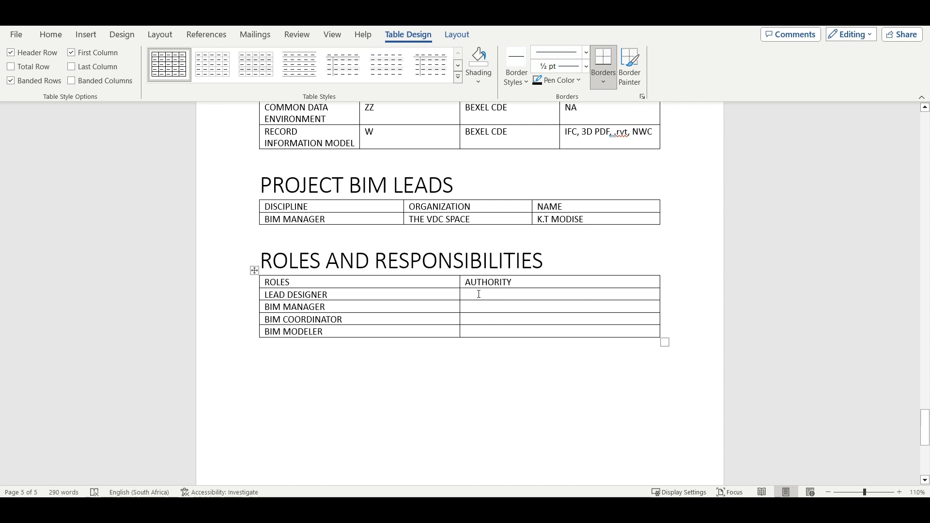
# Step: Begin LEAD DESIGNER's authority with 'Manages the project design team and its functions. Provides'
pyautogui.write('Manages')
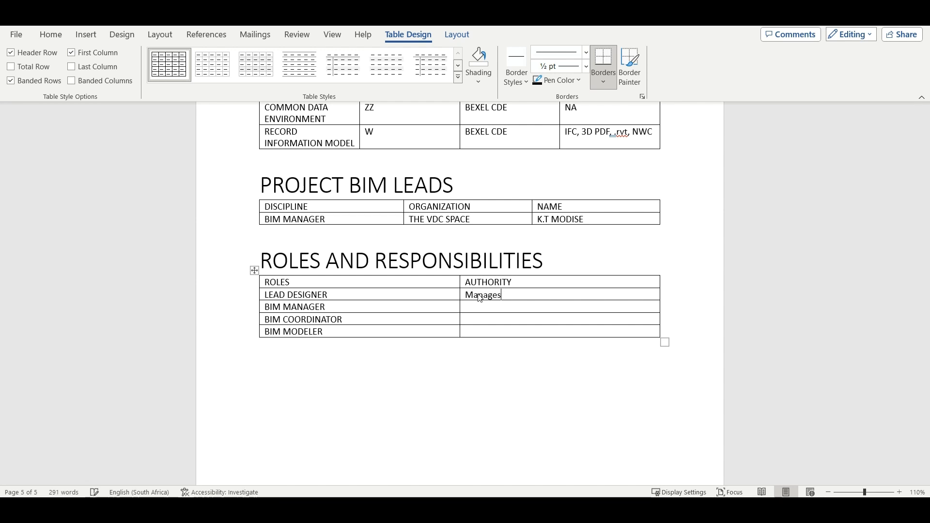
pyautogui.write(' the')
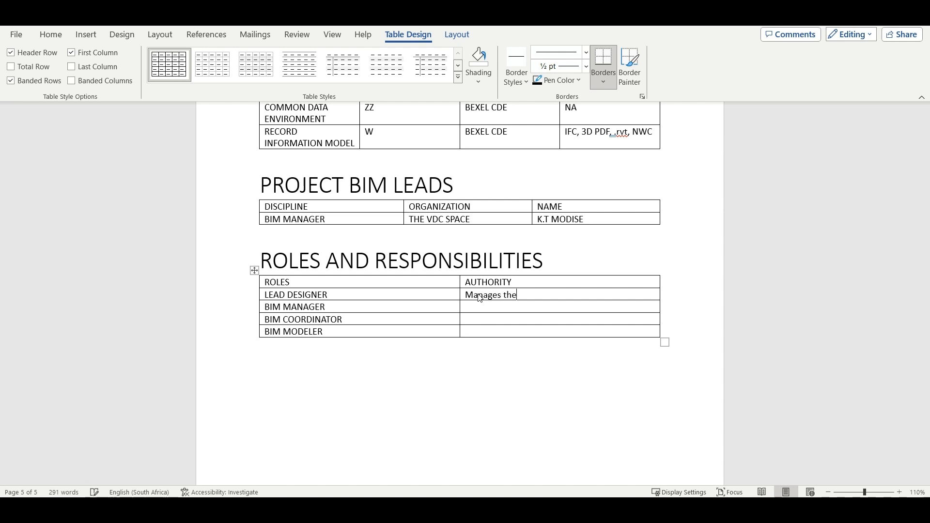
pyautogui.write(' project design team and its f')
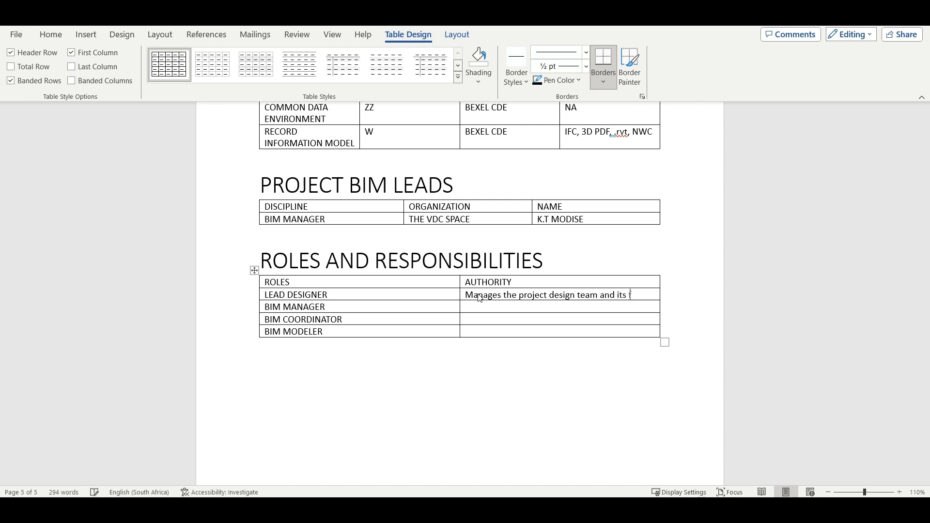
pyautogui.write('unction')
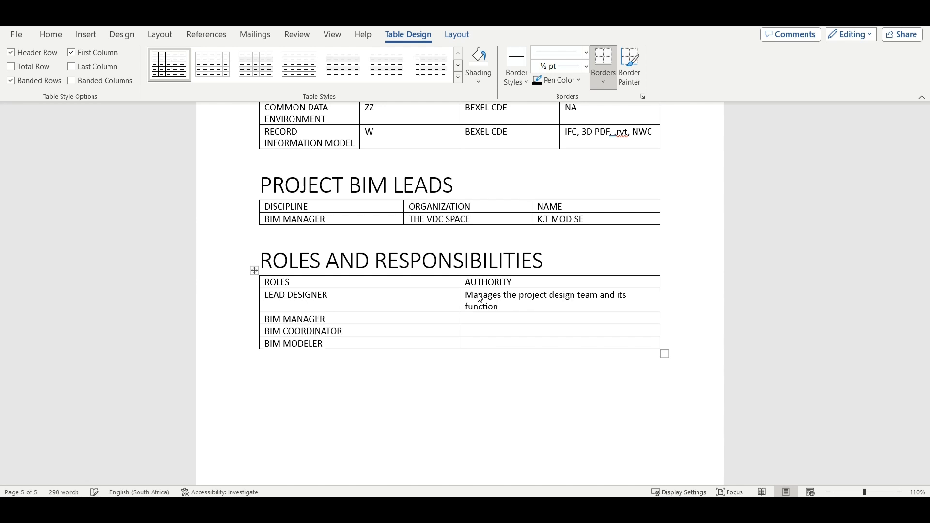
pyautogui.write('s. Provides')
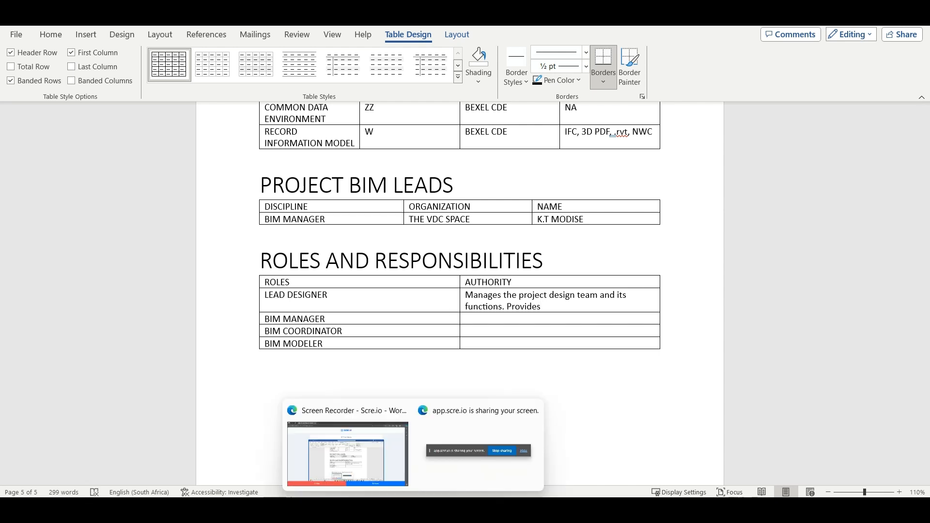
pyautogui.click(443, 462)
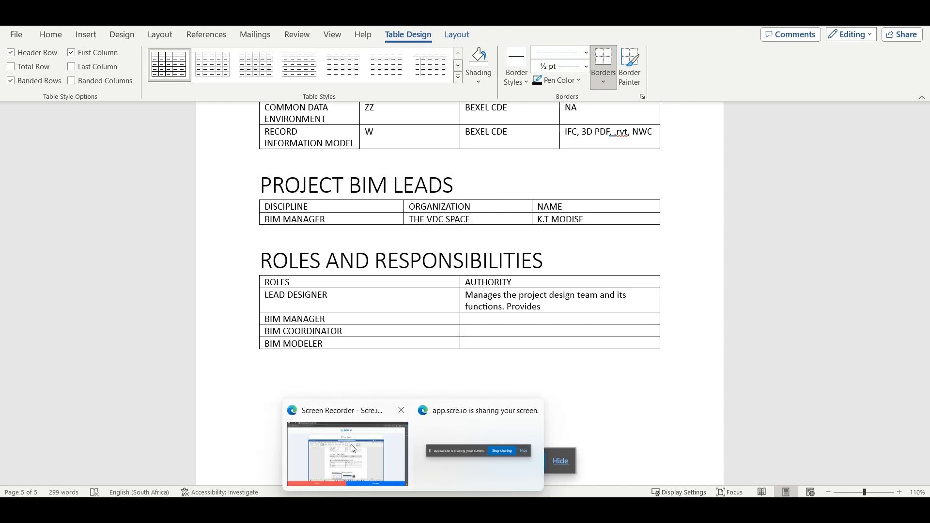
pyautogui.click(330, 470)
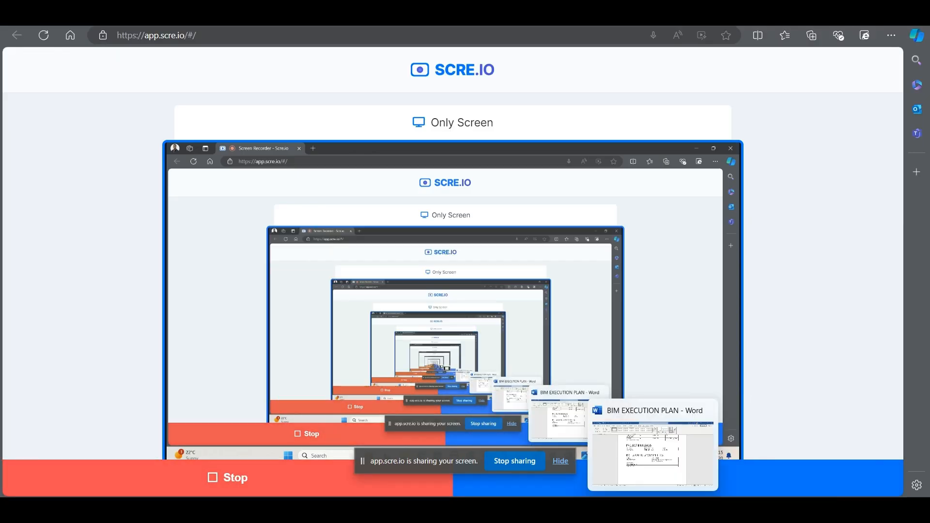
pyautogui.click(652, 451)
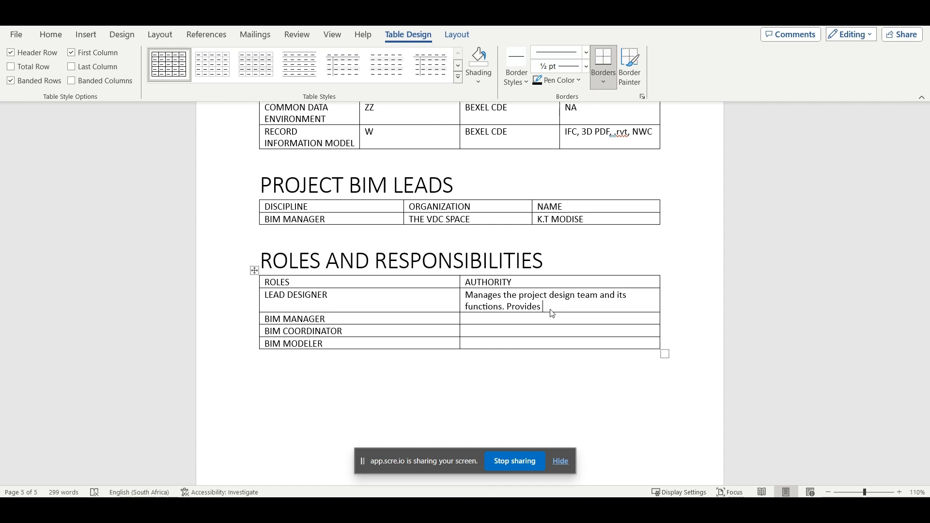
pyautogui.write('technical supportrelated')
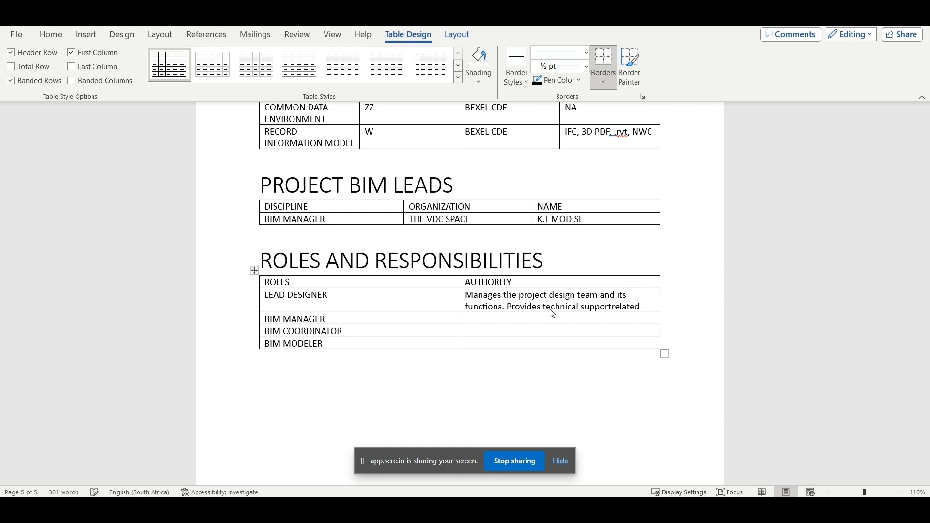
pyautogui.write(' to desi')
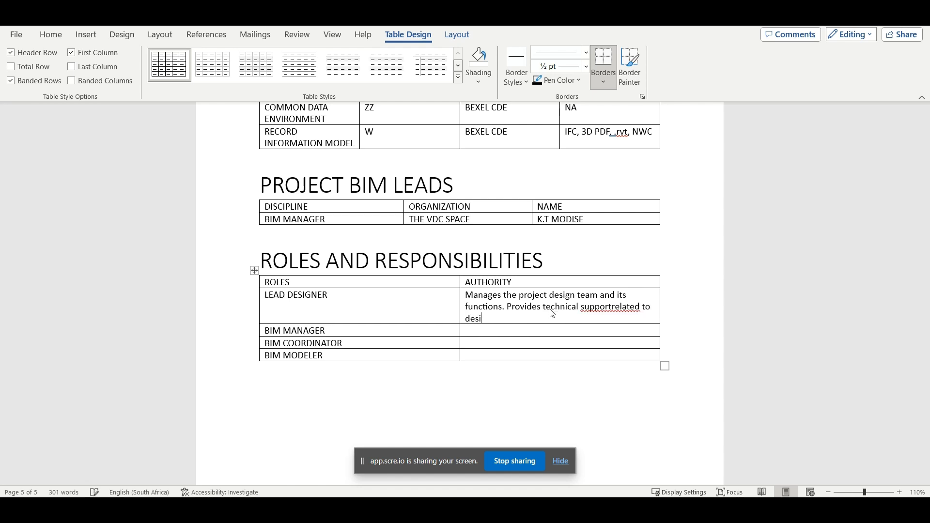
pyautogui.write('gn delivewrables.')
# Step: Fix the Lead Designer text's misspellings to 'deliverables' and 'support related'
pyautogui.rightClick(521, 332)
pyautogui.rightClick(505, 320)
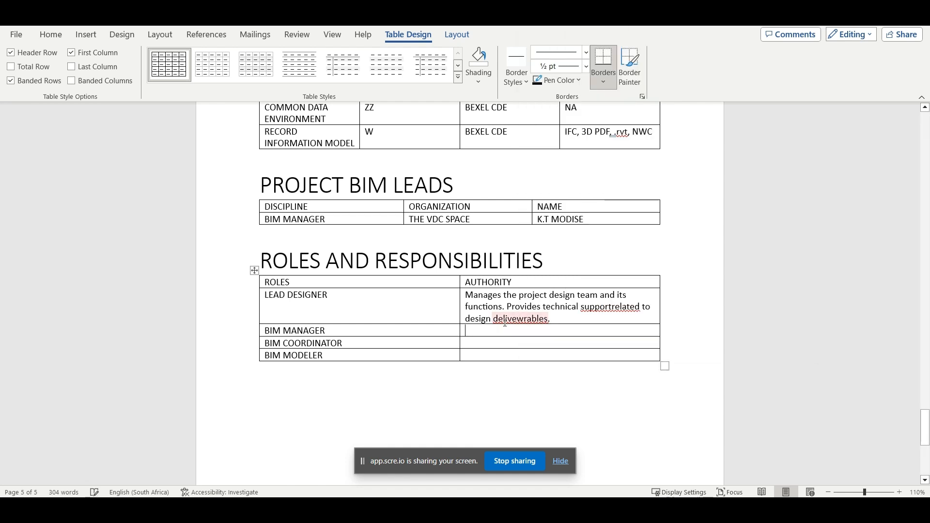
pyautogui.click(601, 138)
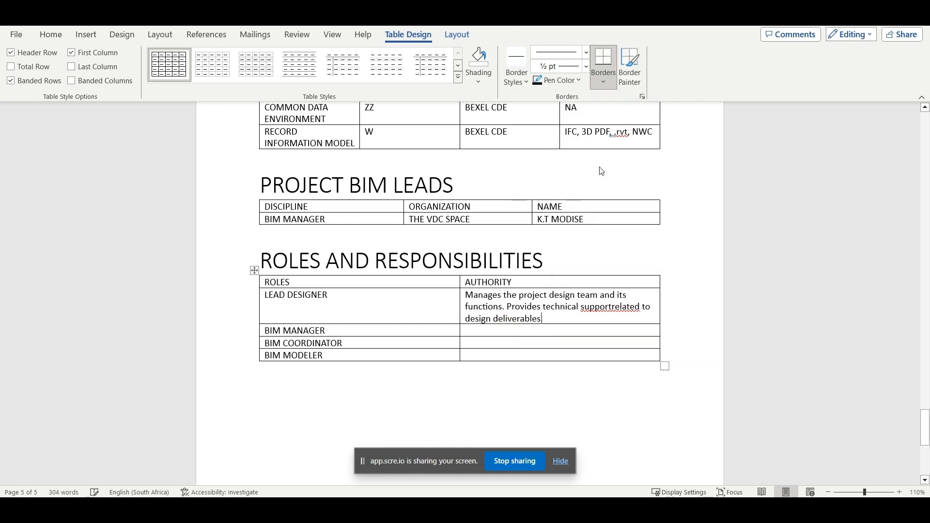
pyautogui.click(610, 307)
pyautogui.click(614, 343)
# Step: Enter BIM MANAGER's authority: 'Enforces the project BIM Standards and ensures delivery of BIM requirements.'
pyautogui.click(477, 327)
pyautogui.write('Enfor')
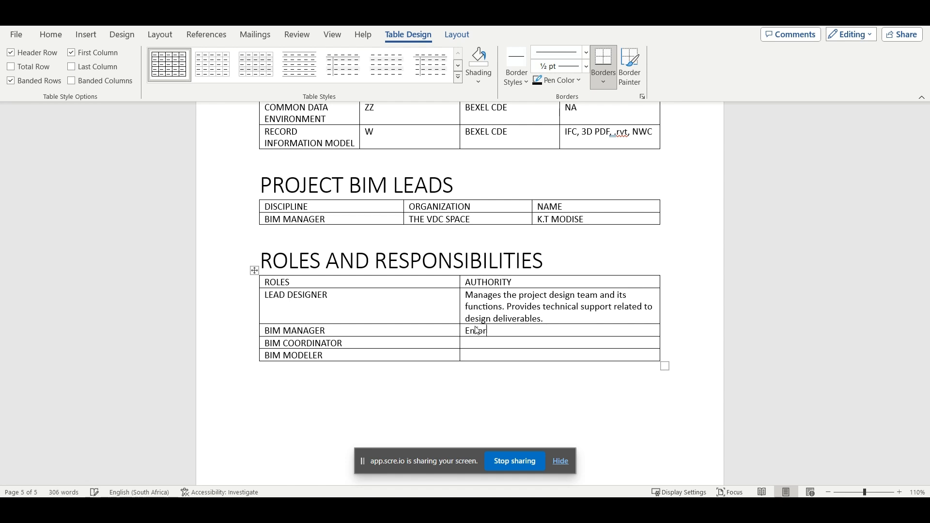
pyautogui.write('ces the project B')
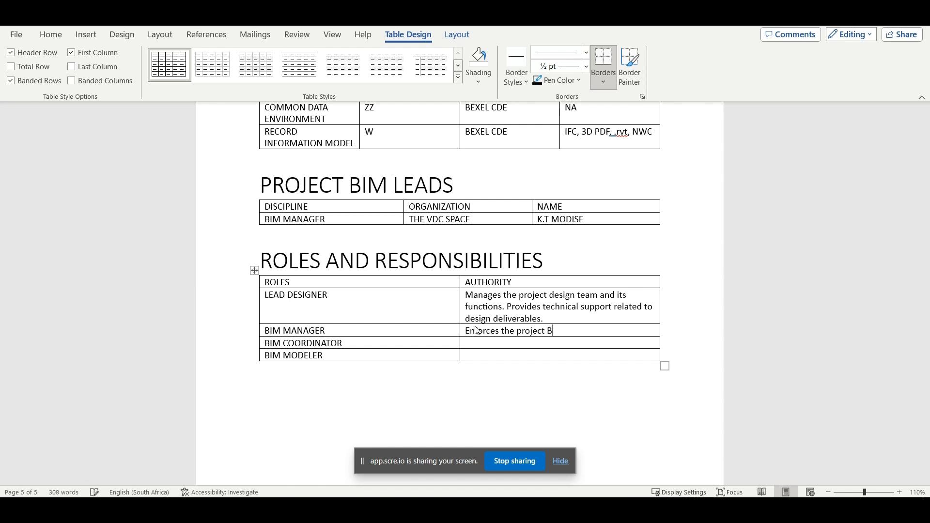
pyautogui.write('IM Standards and s')
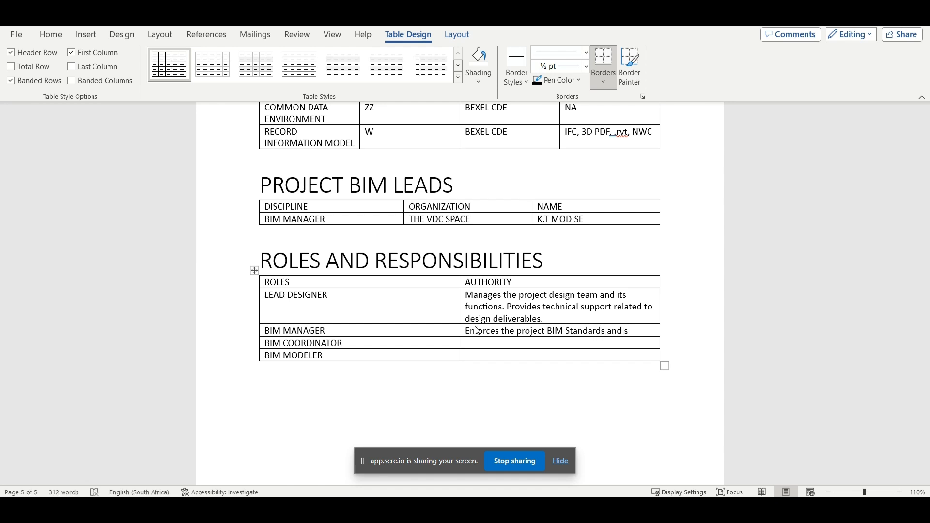
pyautogui.press('BackSpace')
pyautogui.write('ensures de')
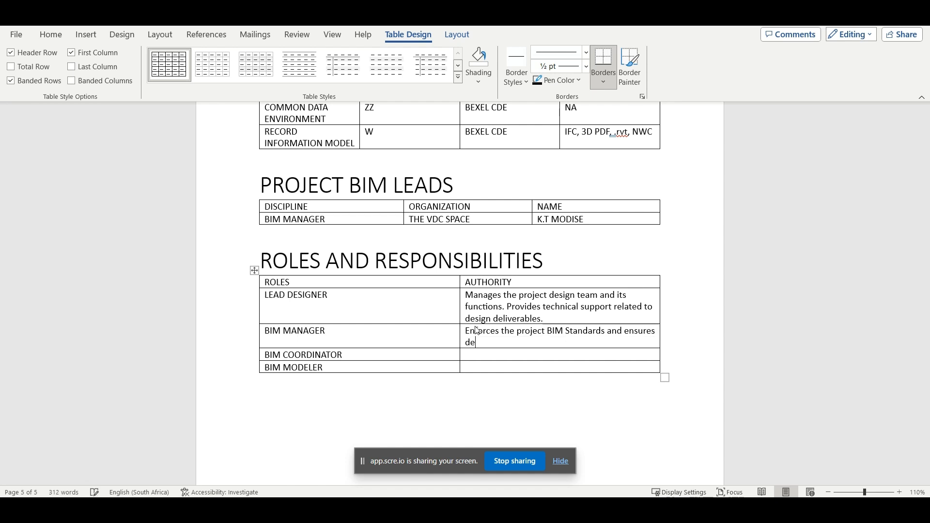
pyautogui.write('livery of BIM requirme')
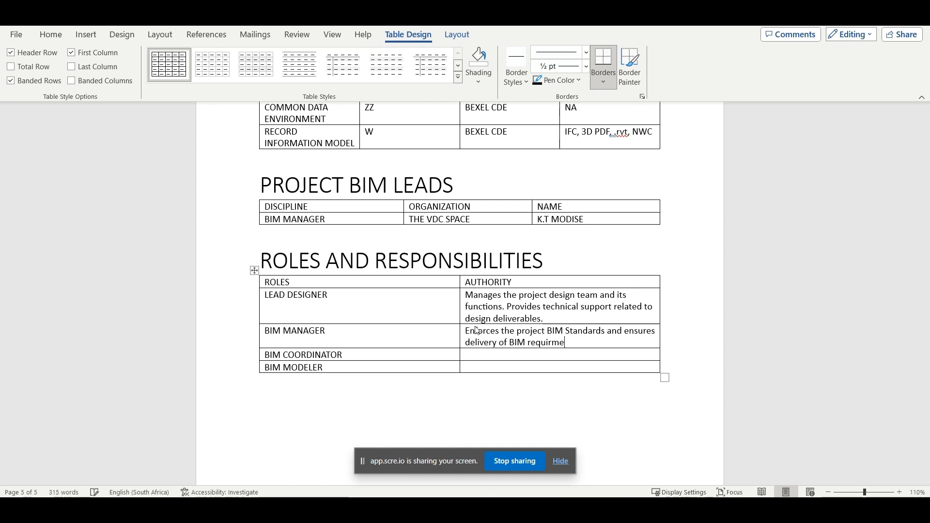
pyautogui.write('net')
pyautogui.press('BackSpace')
pyautogui.press('BackSpace')
pyautogui.press('BackSpace')
pyautogui.write('nts .')
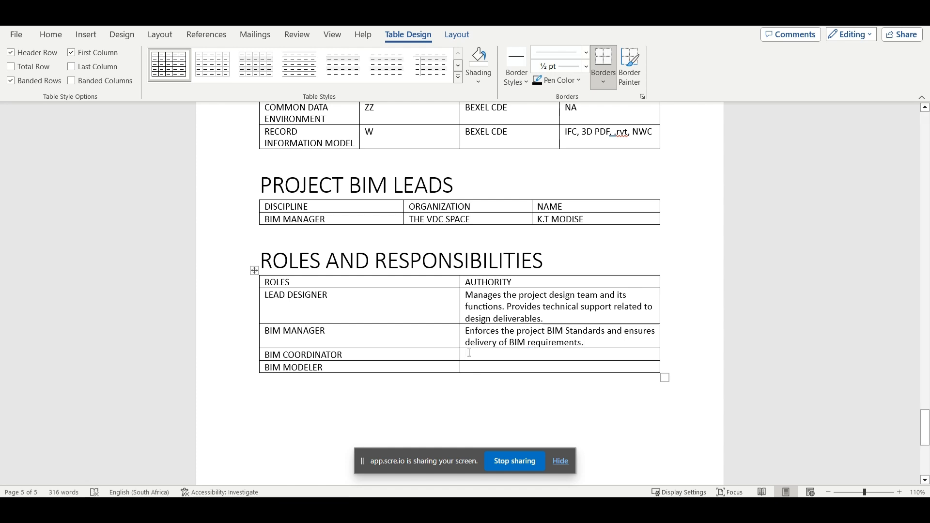
# Step: Fill BIM COORDINATOR's authority about leading multi trade coordination, interface management, approved protocols and BEP
pyautogui.click(470, 353)
pyautogui.write('Lea')
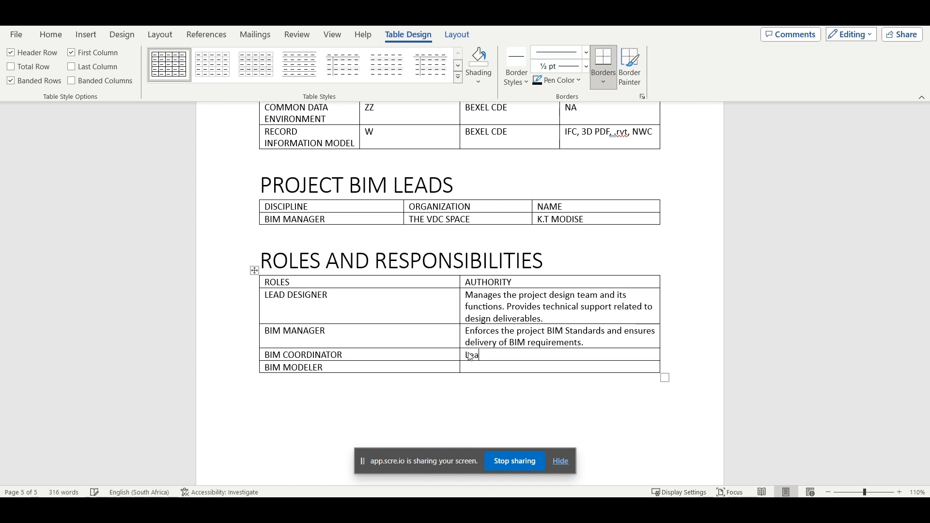
pyautogui.write('dis')
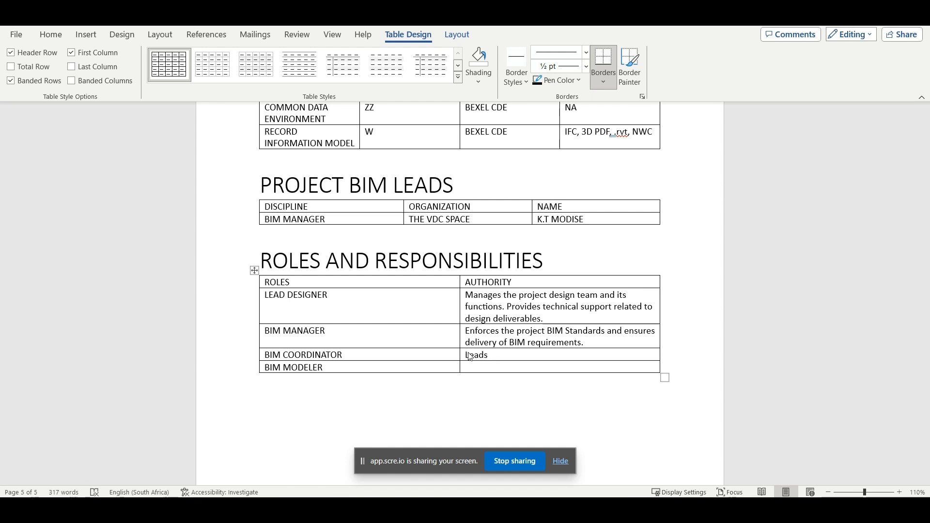
pyautogui.press('BackSpace')
pyautogui.press('BackSpace')
pyautogui.write('ing multi trade')
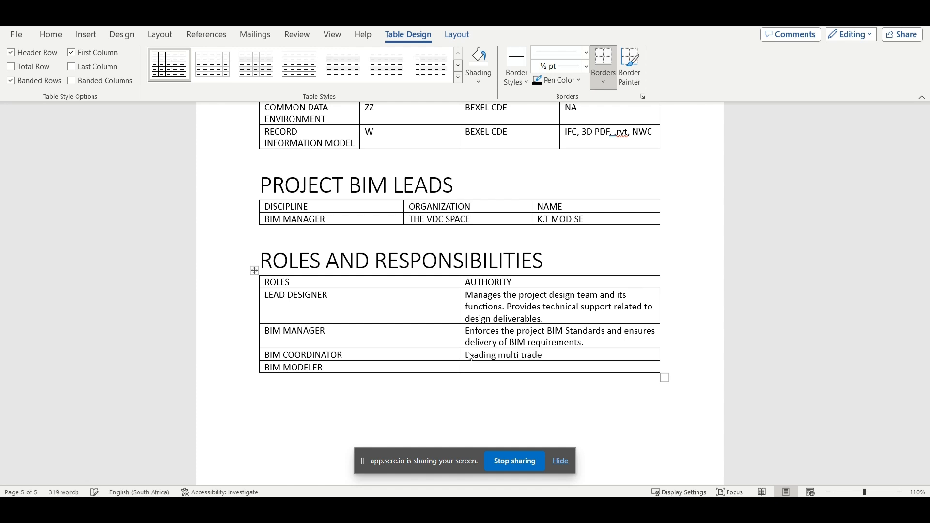
pyautogui.write(' coordination process')
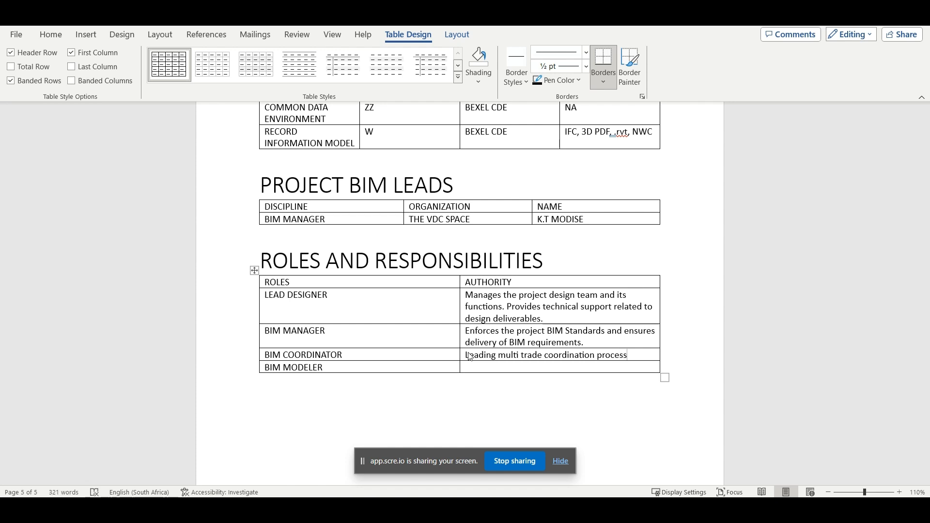
pyautogui.write(' and interface')
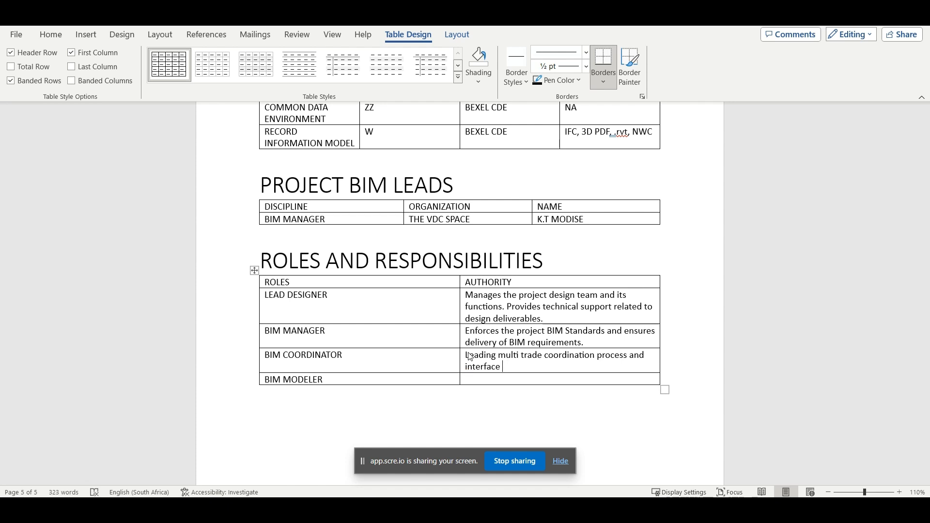
pyautogui.write(' management. Impleme')
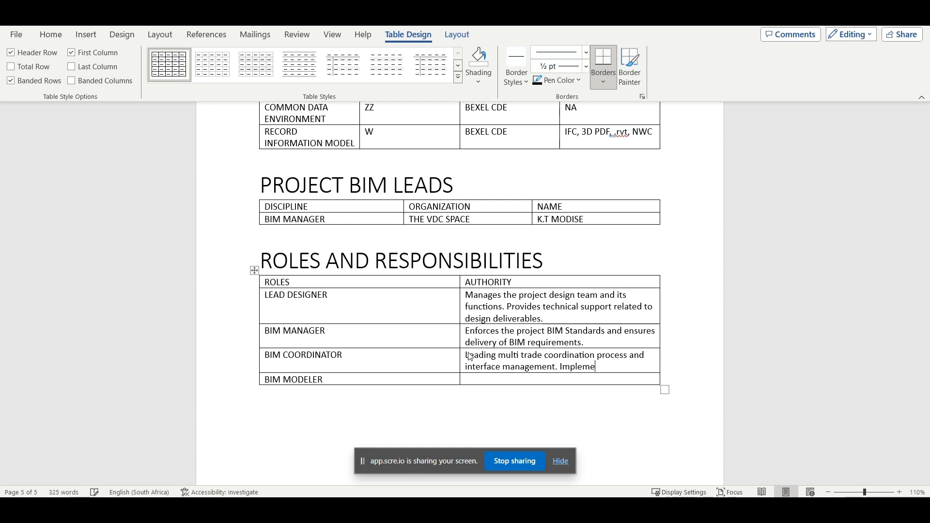
pyautogui.write('nts appr')
pyautogui.press('BackSpace')
pyautogui.write('roved protov')
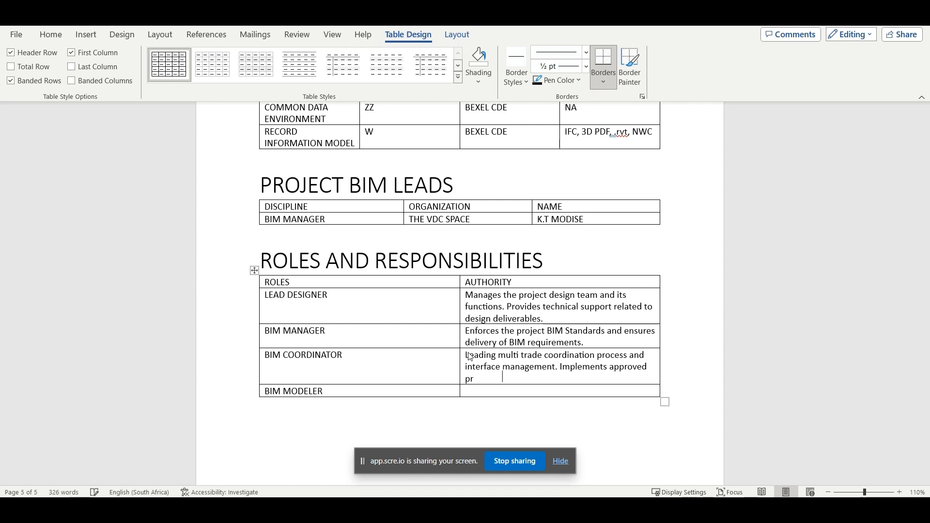
pyautogui.press('BackSpace')
pyautogui.write('ocols')
pyautogui.write(' amd')
pyautogui.press('BackSpace')
pyautogui.press('BackSpace')
pyautogui.write('nd BEP in the projec')
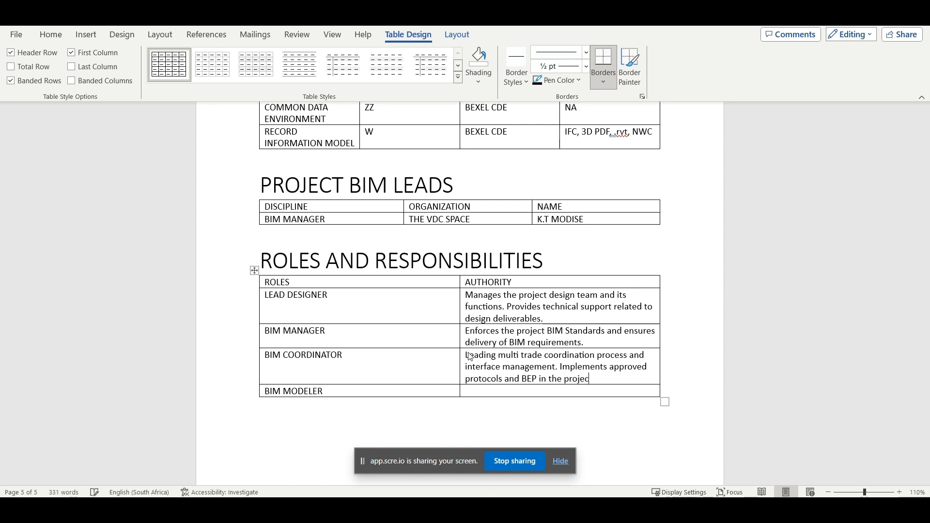
pyautogui.write('t.')
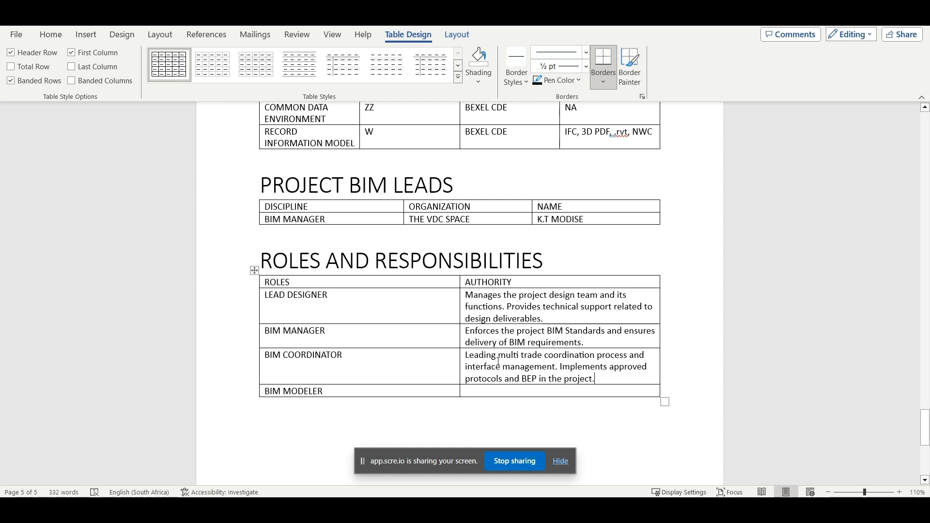
# Step: Fill BIM MODELER's authority with 'BIM Modelling for specific design discipline.'
pyautogui.click(477, 390)
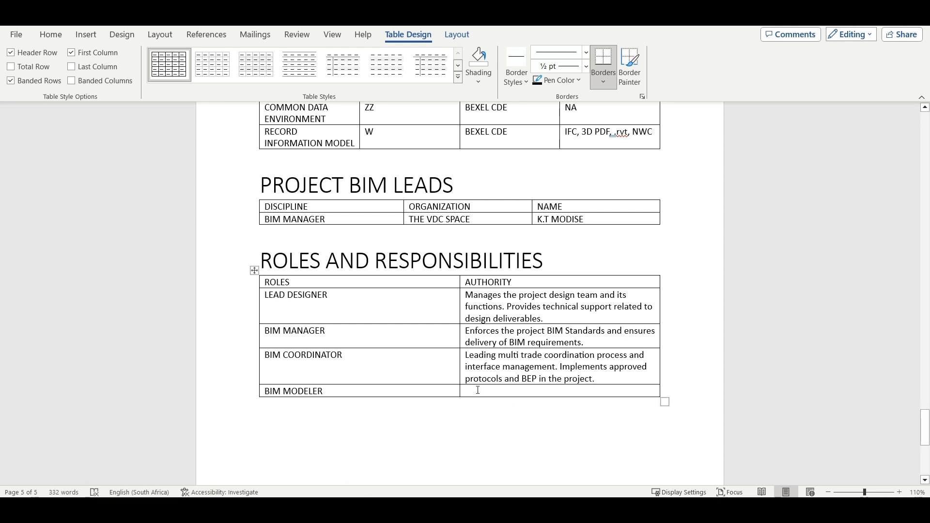
pyautogui.write('BIM Modelling')
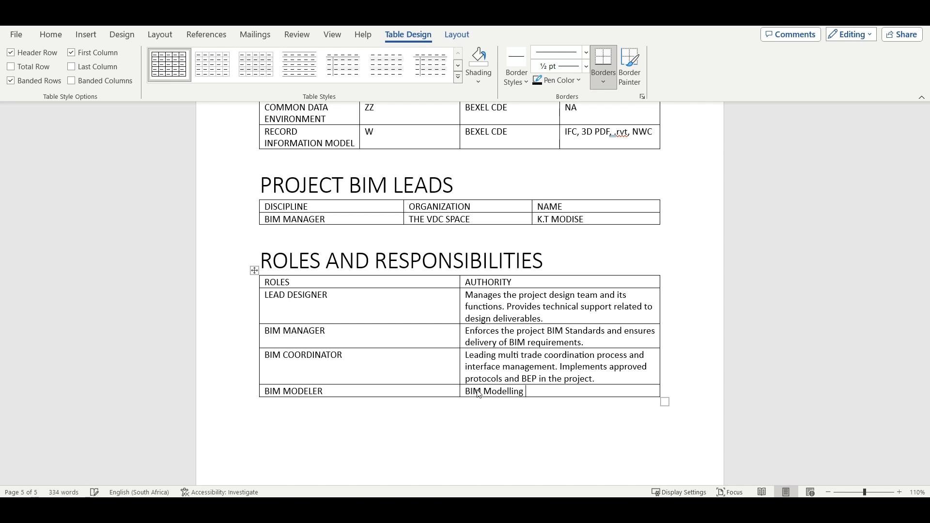
pyautogui.write(' for specific design d')
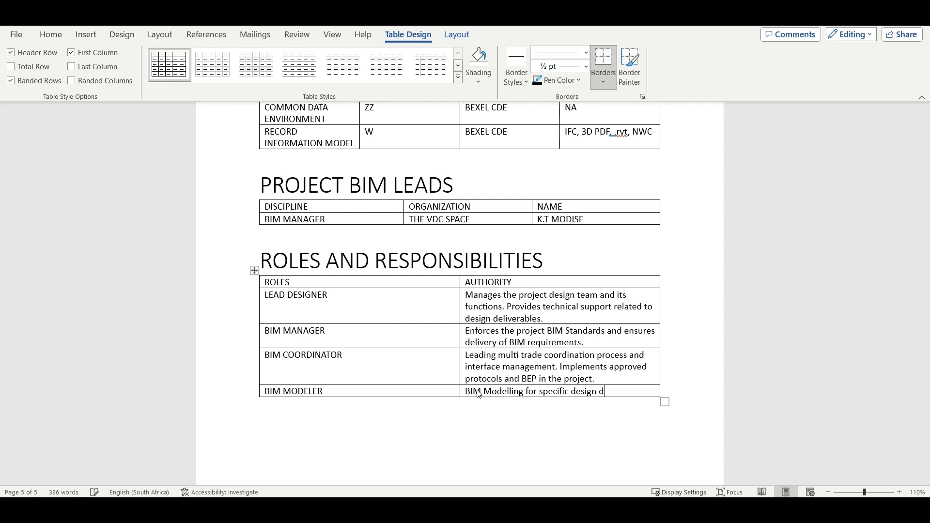
pyautogui.write('iscipline.')
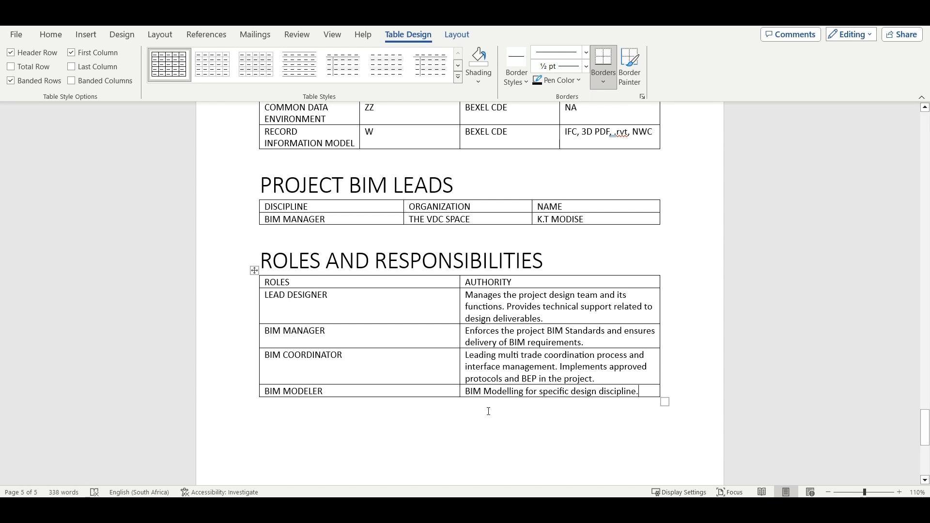
pyautogui.click(488, 412)
# Step: Add a 'CDE REPOSITPORY' heading below the table, formatted like ROLES AND RESPONSIBILITIES
pyautogui.scroll(-2, 421, 363)
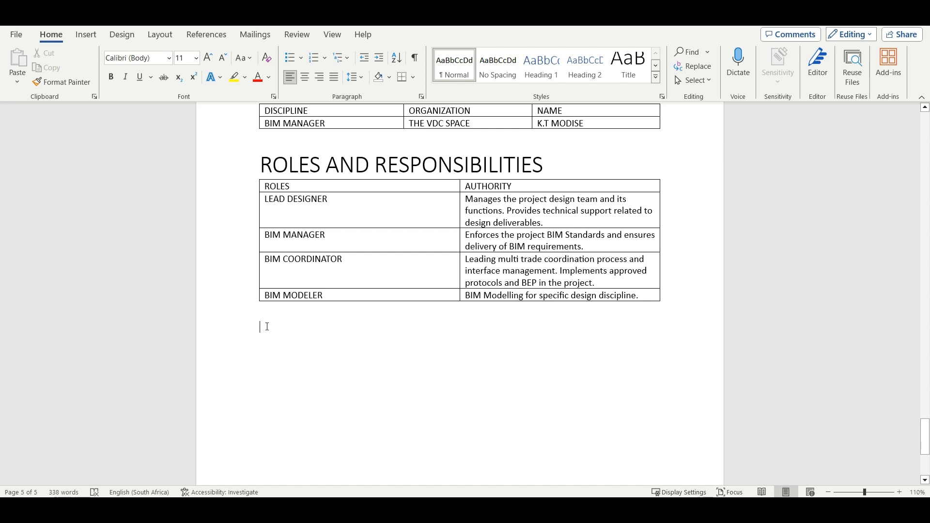
pyautogui.write('CRDE')
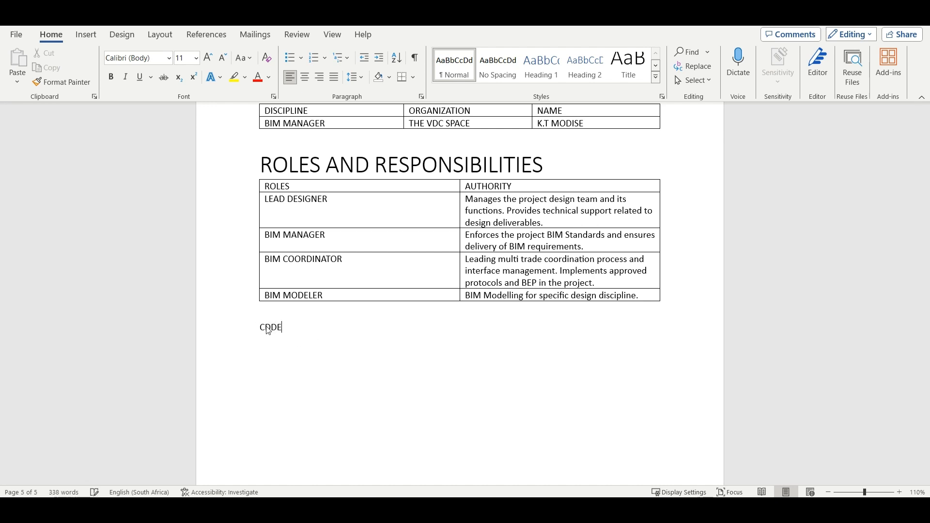
pyautogui.press('BackSpace')
pyautogui.press('BackSpace')
pyautogui.write('E REPOSITPORY')
pyautogui.rightClick(332, 164)
pyautogui.click(461, 127)
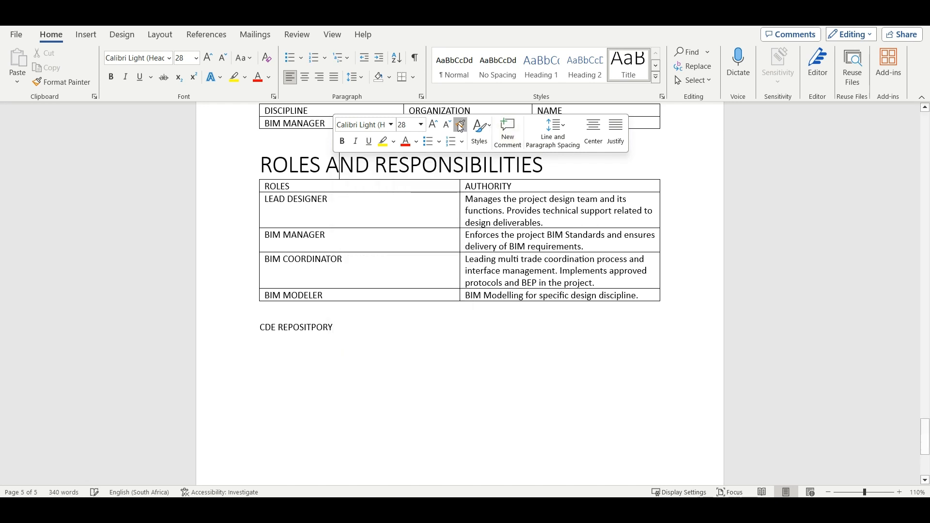
pyautogui.moveTo(335, 328); pyautogui.dragTo(221, 325)
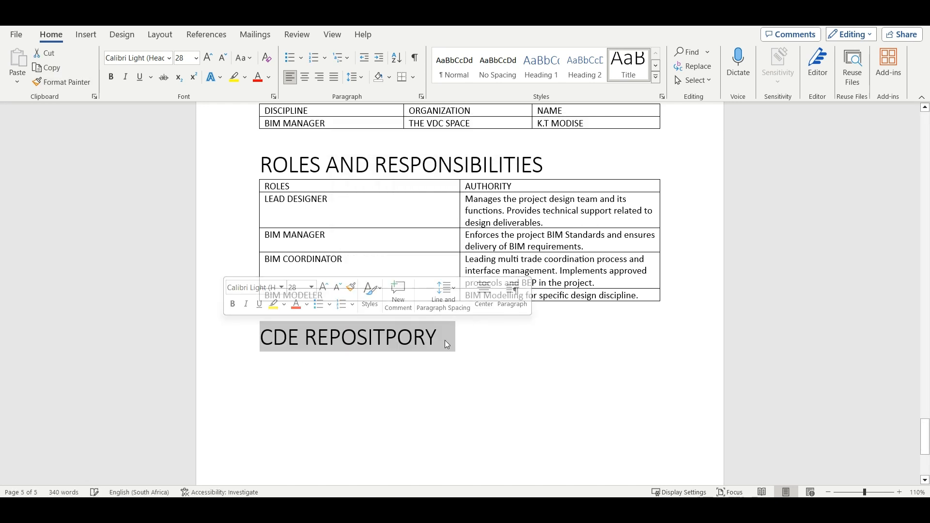
pyautogui.click(445, 340)
# Step: Insert the OIP (2) CDE workflow diagram image from File Explorer beneath the heading
pyautogui.press('Return')
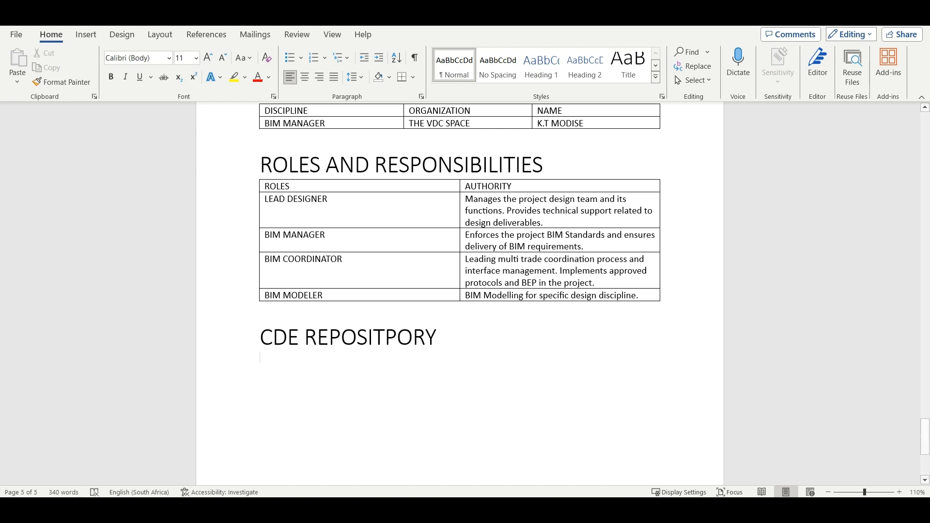
pyautogui.moveTo(386, 509)
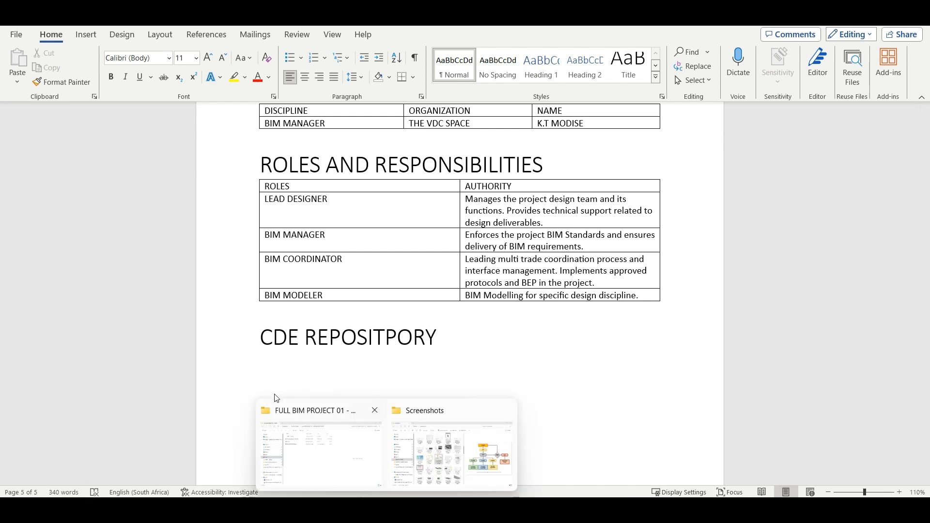
pyautogui.click(303, 430)
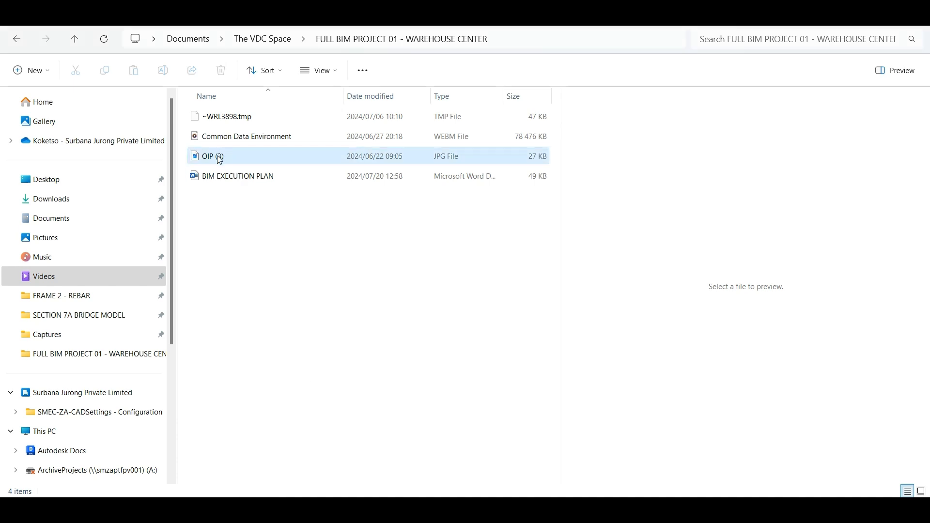
pyautogui.moveTo(220, 160); pyautogui.dragTo(266, 368)
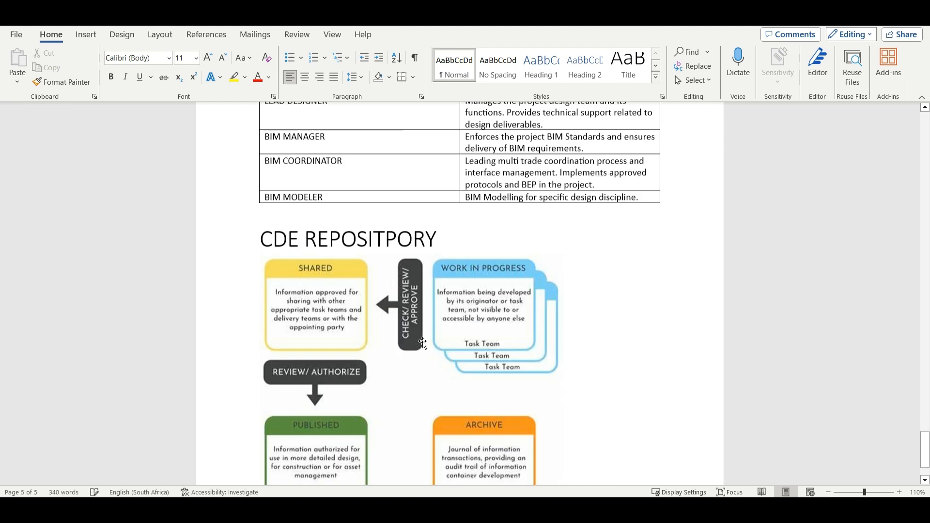
pyautogui.scroll(-2, 421, 339)
pyautogui.click(417, 320)
pyautogui.click(598, 335)
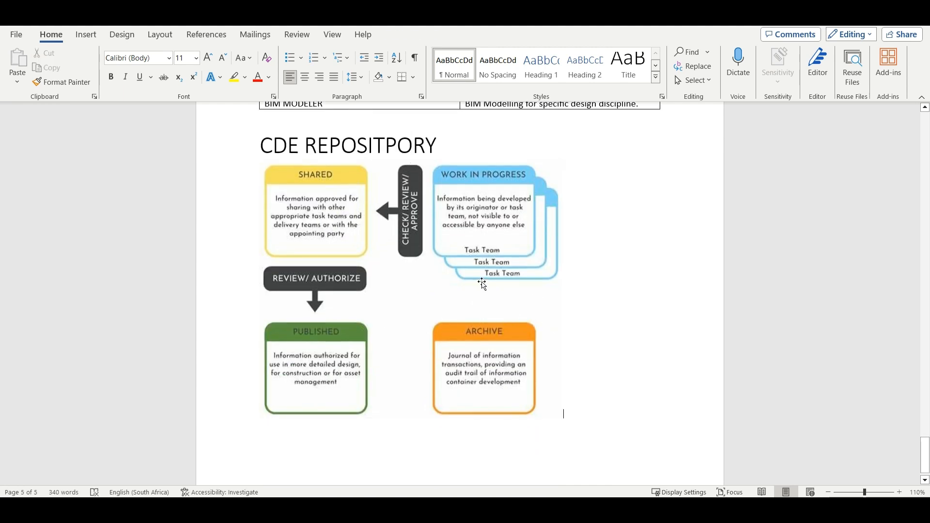
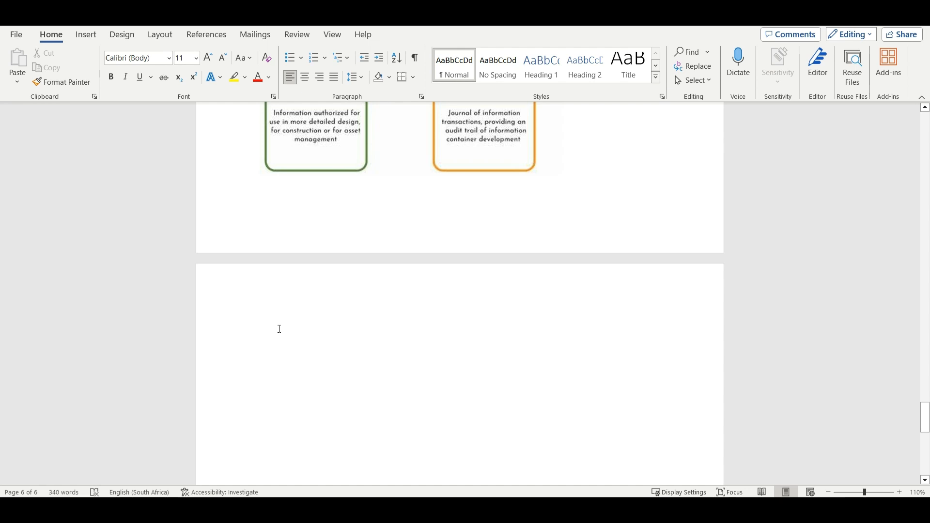
# Step: Type the 'FILE NAMING CONVENTION' heading, give it the CDE REPOSITORY heading's Title format, and add an empty line below
pyautogui.write('FILE ')
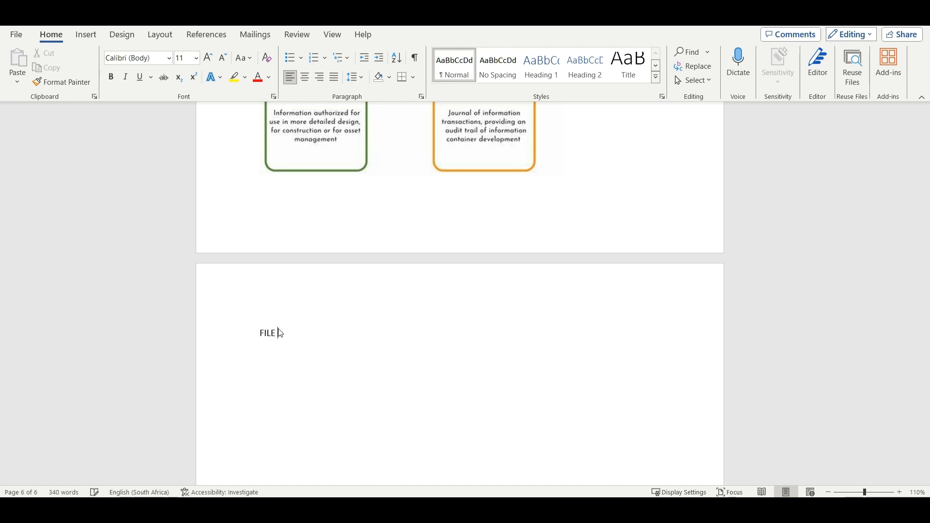
pyautogui.write('NAMING CONVENTION')
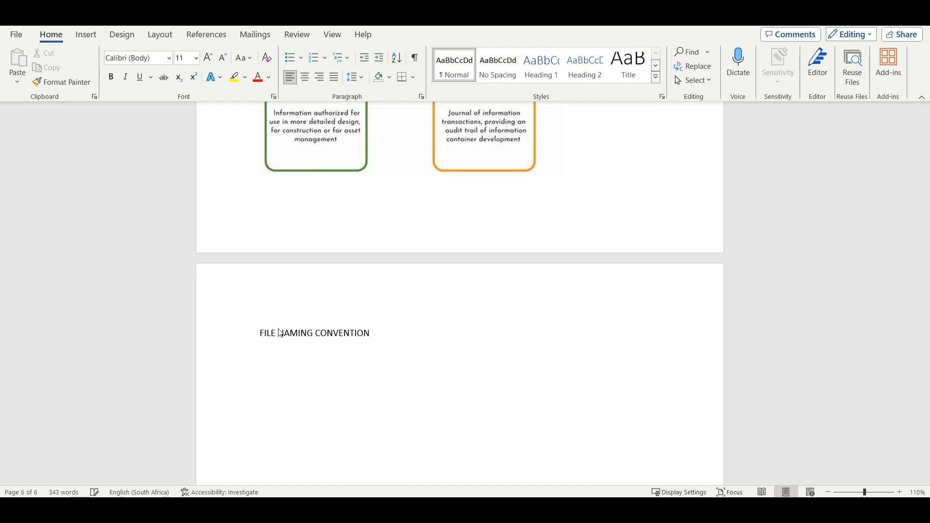
pyautogui.scroll(6, 281, 333)
pyautogui.click(343, 183)
pyautogui.rightClick(342, 183)
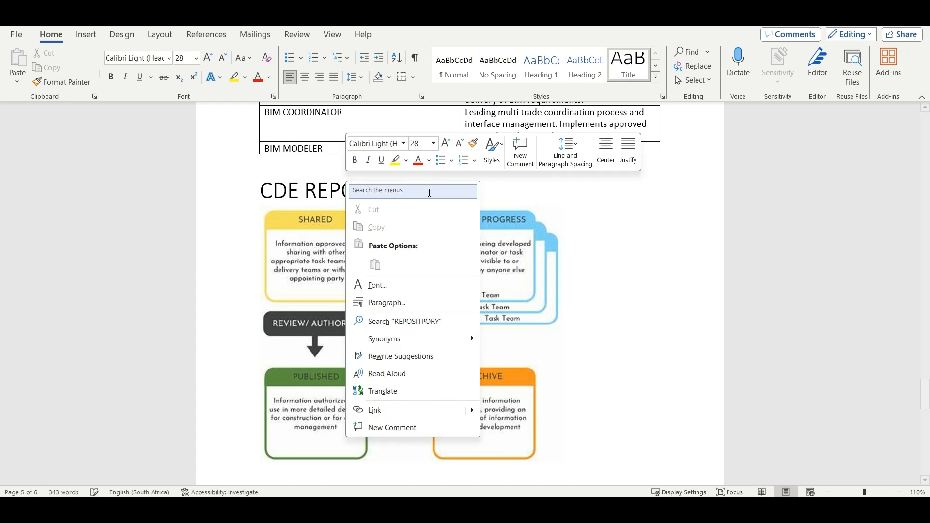
pyautogui.click(473, 143)
pyautogui.scroll(-4, 341, 309)
pyautogui.moveTo(386, 430); pyautogui.dragTo(256, 425)
pyautogui.click(550, 446)
pyautogui.scroll(-2, 536, 429)
pyautogui.press('Return')
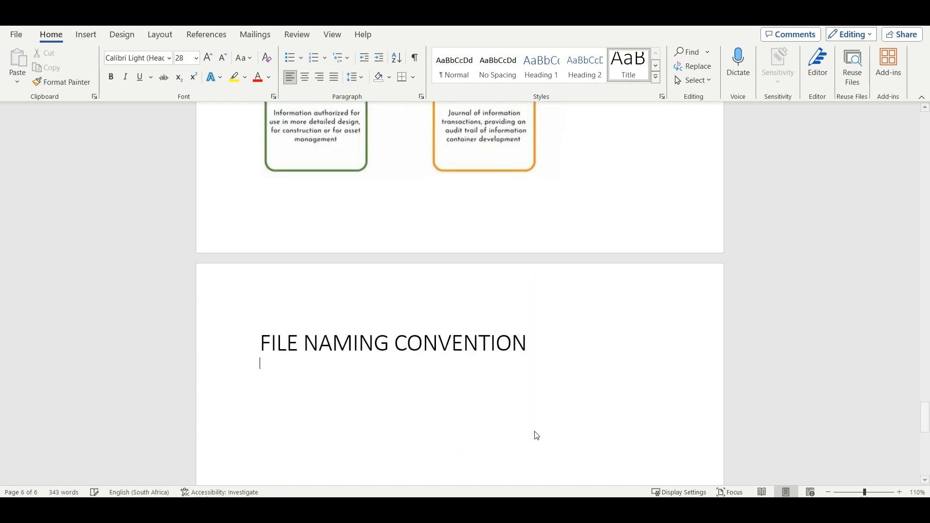
pyautogui.scroll(-1, 533, 432)
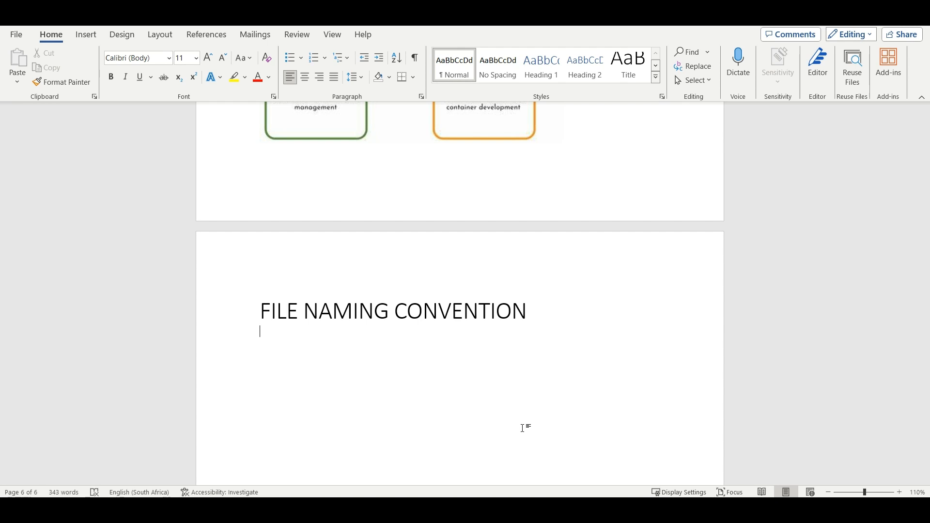
# Step: Insert a 7-column, 2-row table and type the headers PROJECT, ORGANIZARION and VOLUMES
pyautogui.click(86, 34)
pyautogui.click(102, 75)
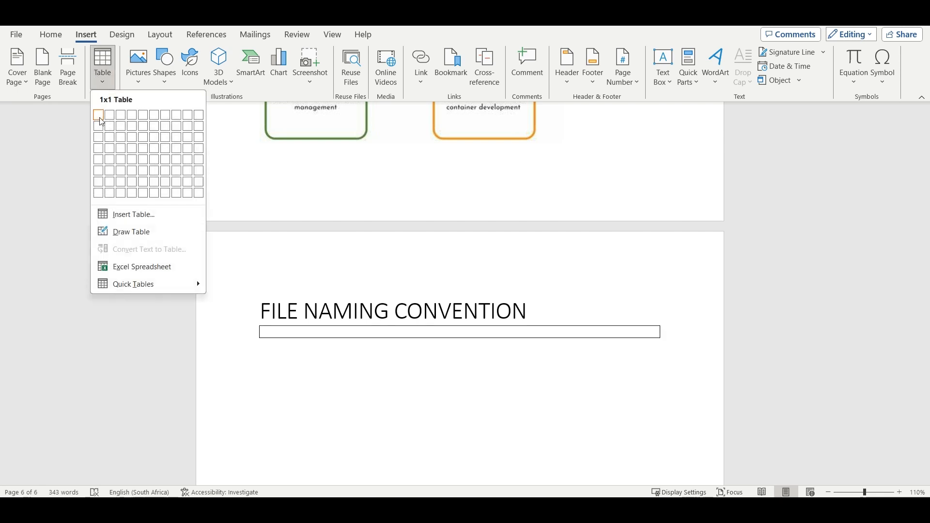
pyautogui.click(169, 131)
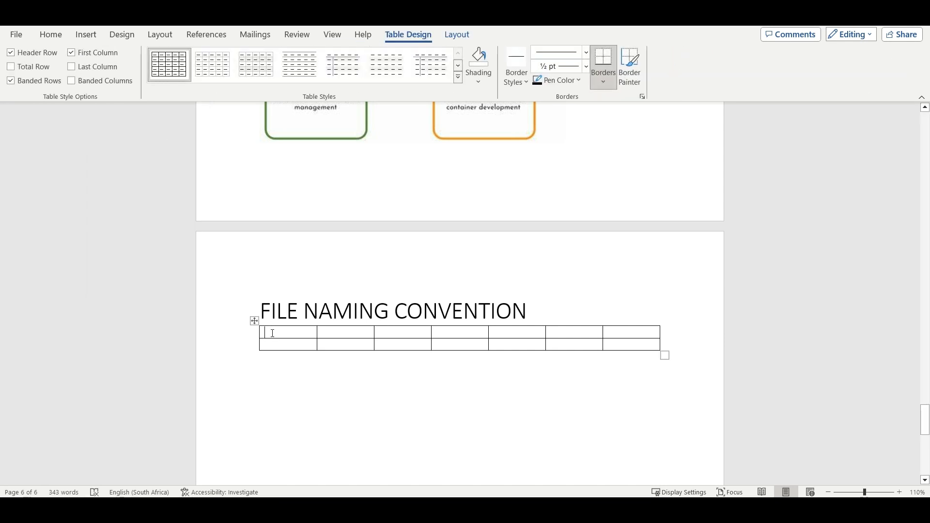
pyautogui.write('PROJECT')
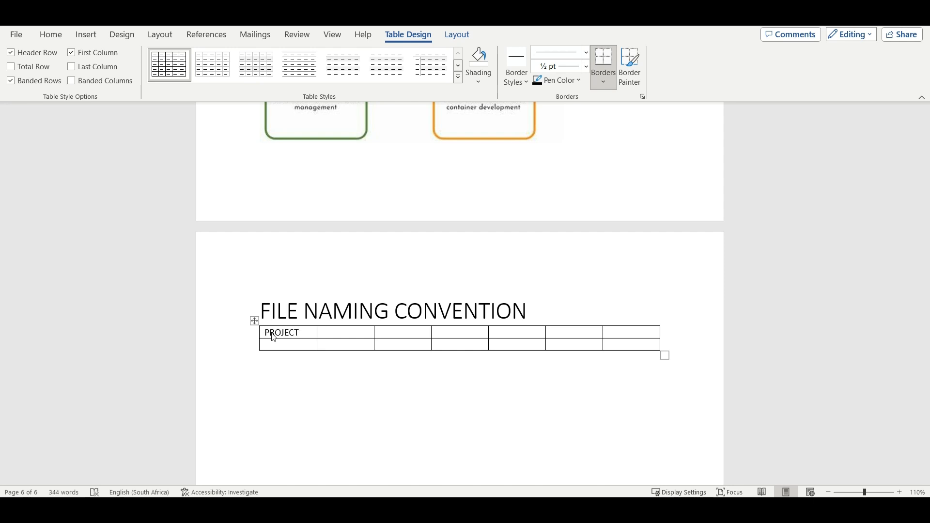
pyautogui.press('Tab')
pyautogui.write('ORGANIZARION')
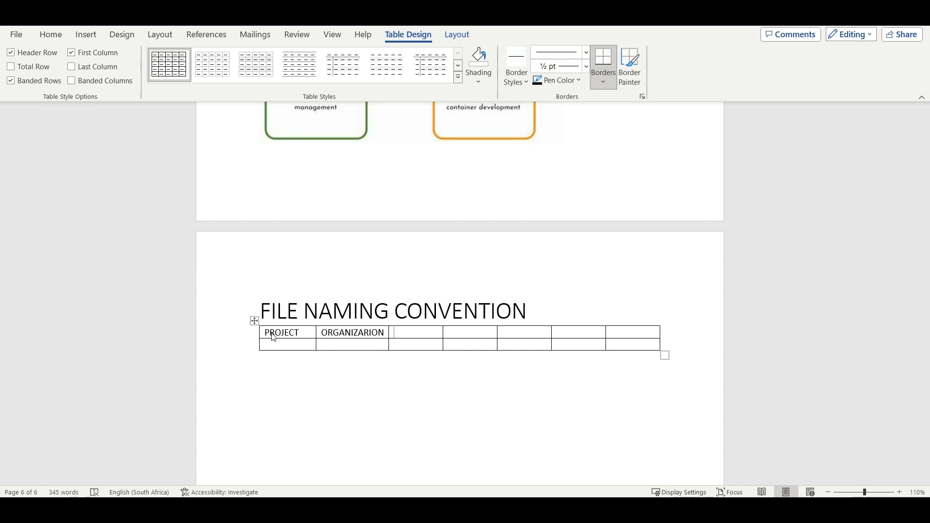
pyautogui.write('VOLUMES')
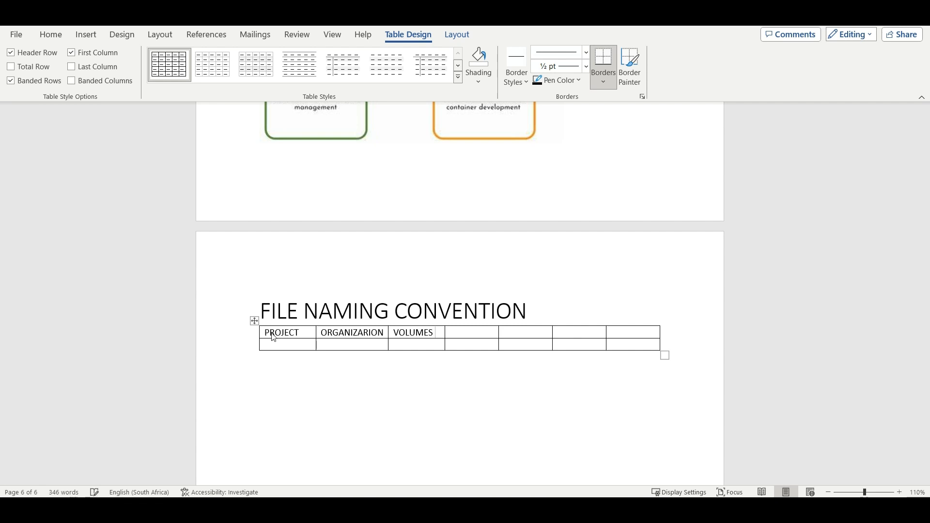
# Step: Finish the headers: VOLUMES OR SYSTEMS, LEVELS OR LOCATIONS, FILE TYPE, ROLE and NUMBER
pyautogui.press('Return')
pyautogui.write('OR SYSTEM')
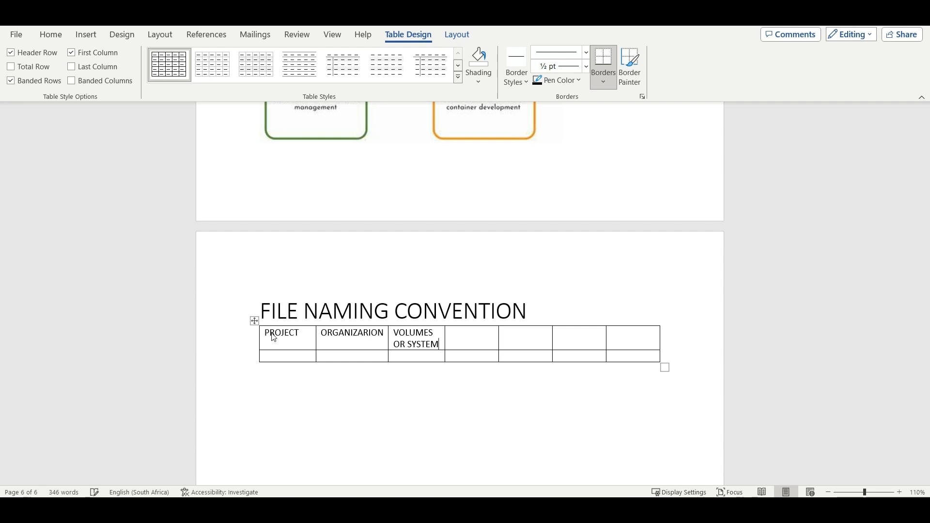
pyautogui.write('S')
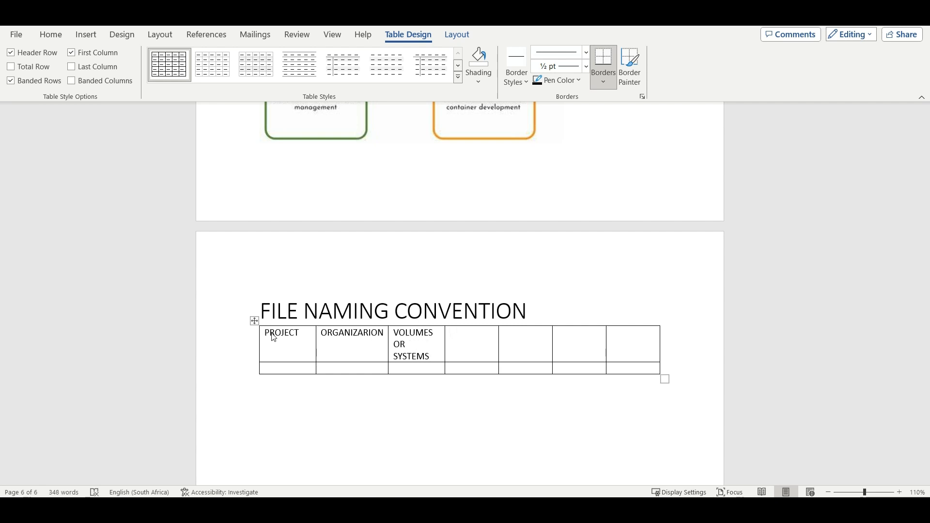
pyautogui.write('LEVELS OR LOCATIO')
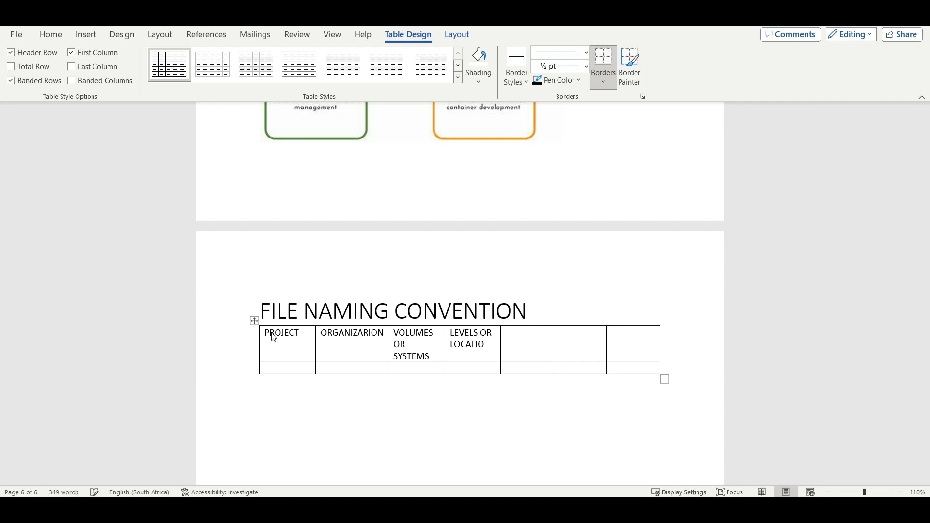
pyautogui.write('NS')
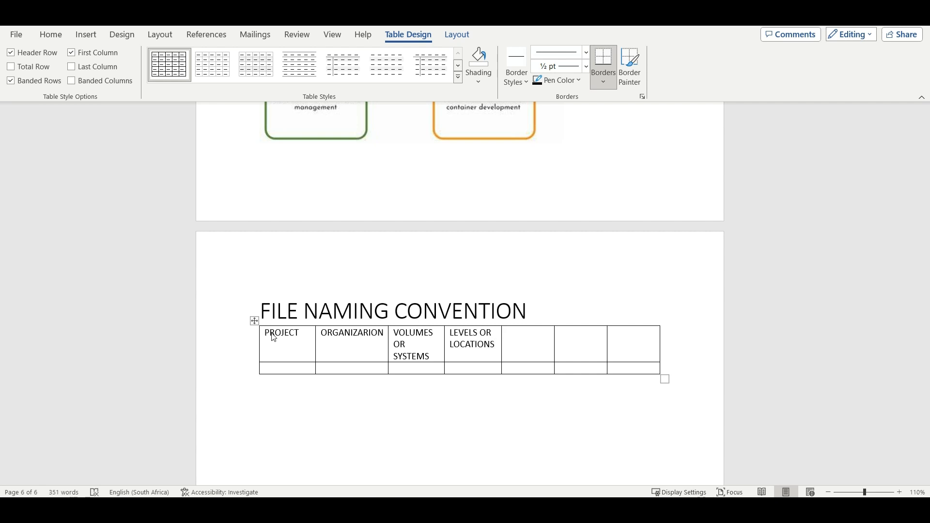
pyautogui.press('Tab')
pyautogui.write('FILE TYPE')
pyautogui.press('Tab')
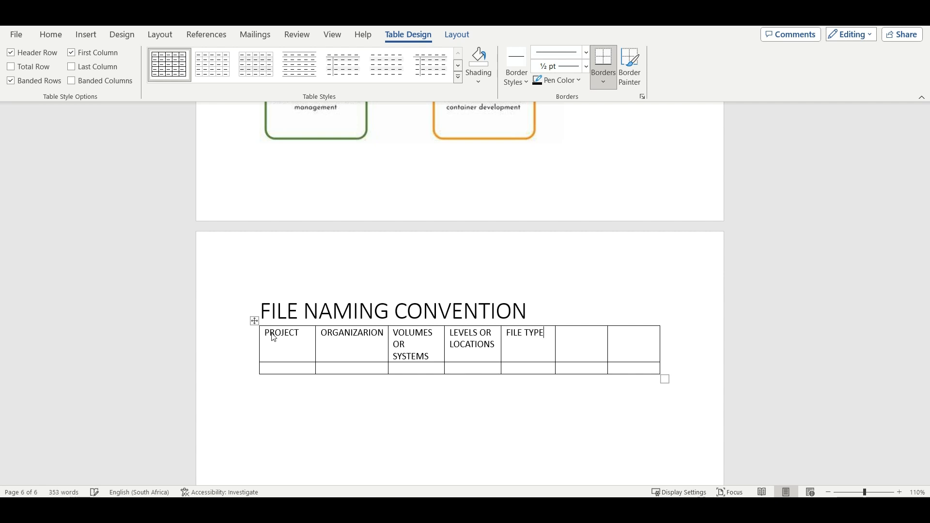
pyautogui.write('ROILE')
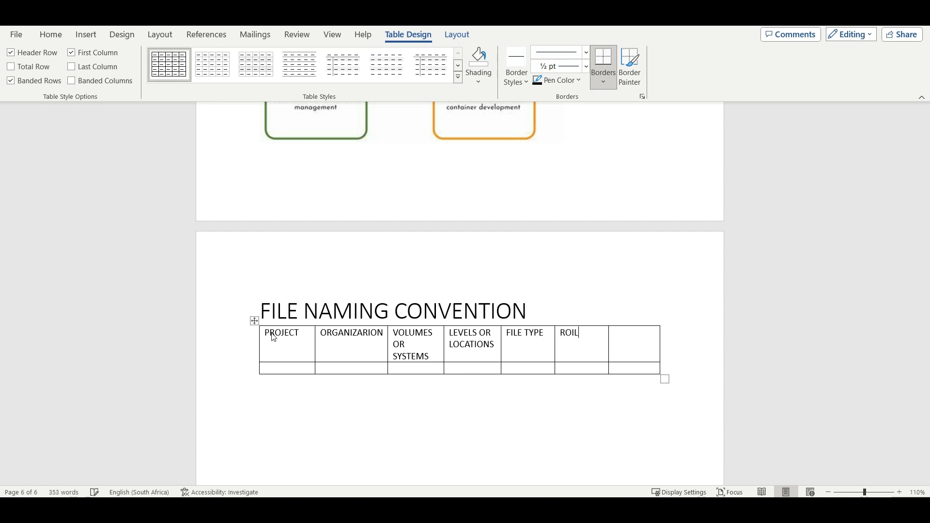
pyautogui.press('BackSpace')
pyautogui.press('BackSpace')
pyautogui.press('BackSpace')
pyautogui.write('LE')
pyautogui.press('Tab')
pyautogui.write('NUMBER')
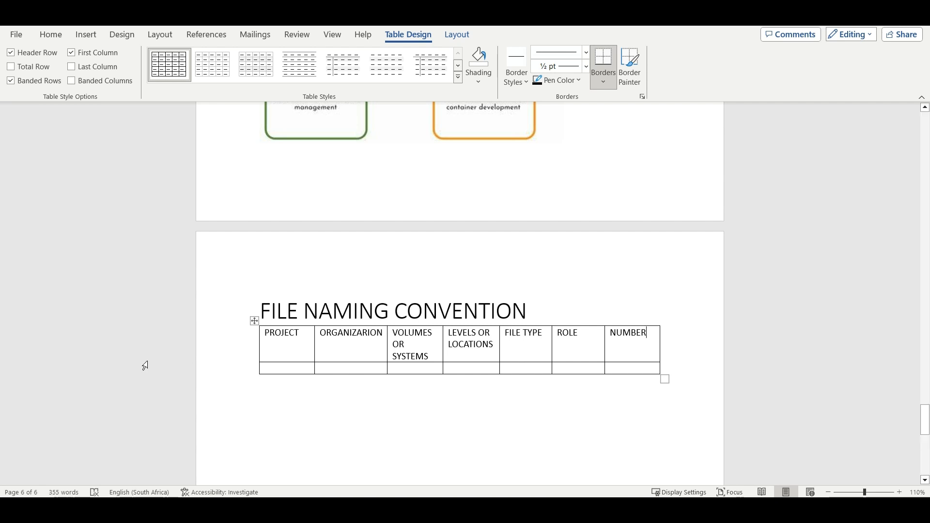
pyautogui.press('Tab')
# Step: Enter WDC, VDC, ZZZ, ZZ, DR, C and 00001 across the second row, then click below the table
pyautogui.write('WDC')
pyautogui.click(324, 372)
pyautogui.write('VDC')
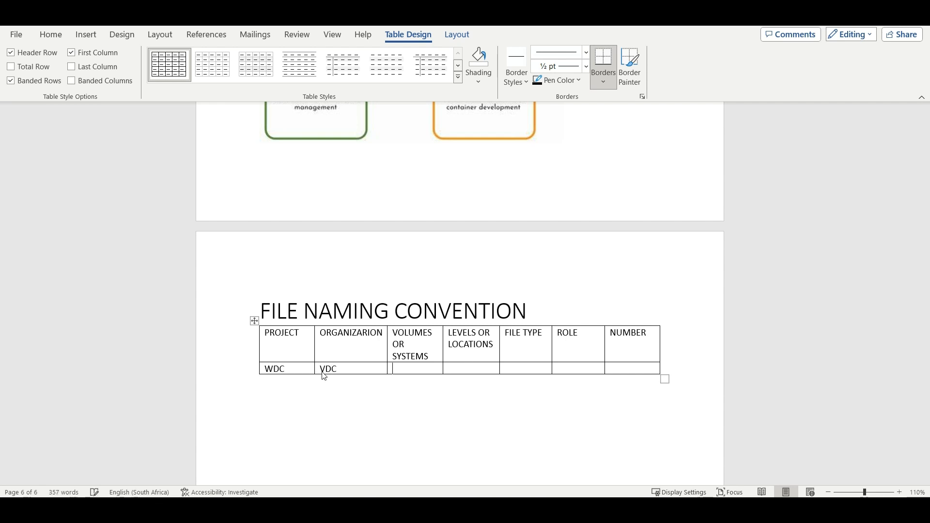
pyautogui.write('ZZZ')
pyautogui.press('Tab')
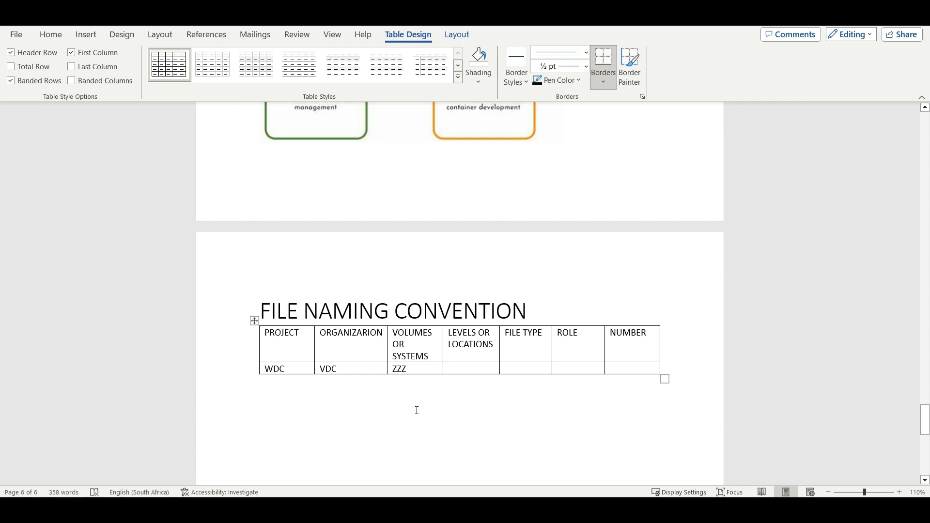
pyautogui.write('ZZ')
pyautogui.write('DR')
pyautogui.press('Tab')
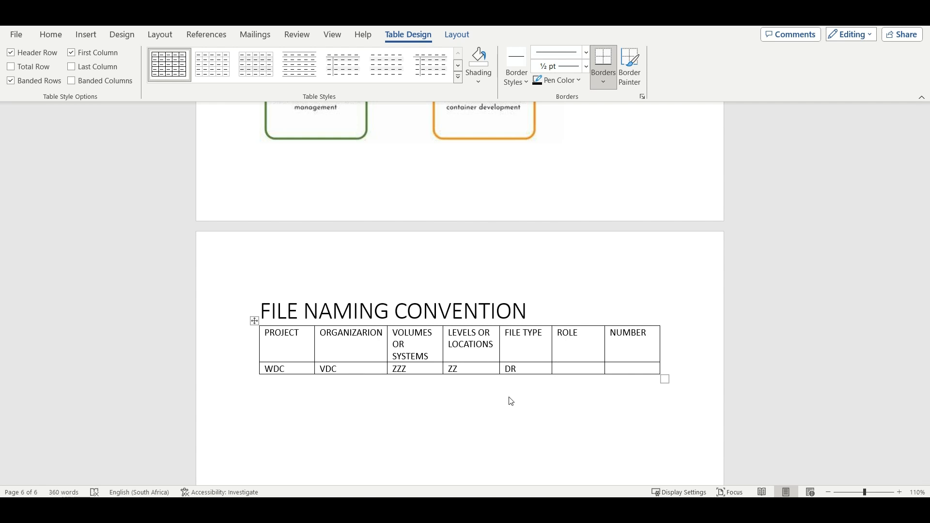
pyautogui.write('S')
pyautogui.press('BackSpace')
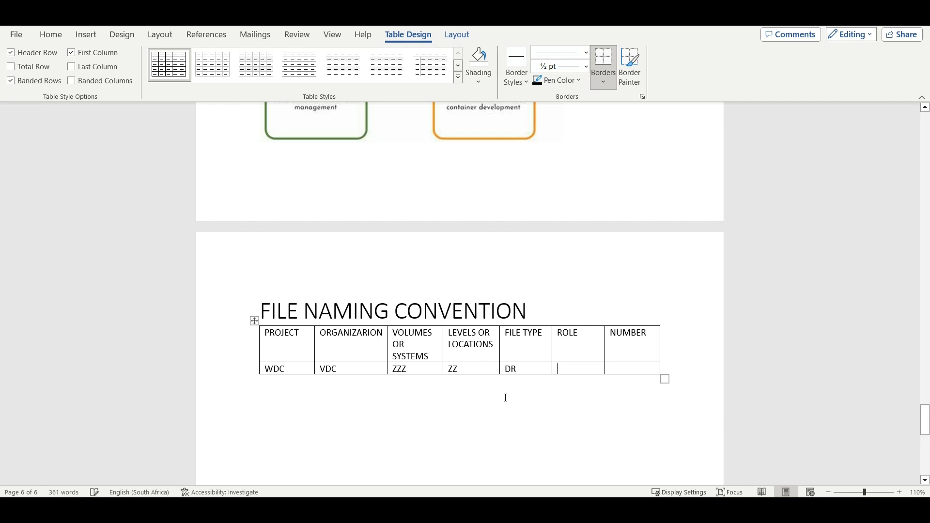
pyautogui.write('C')
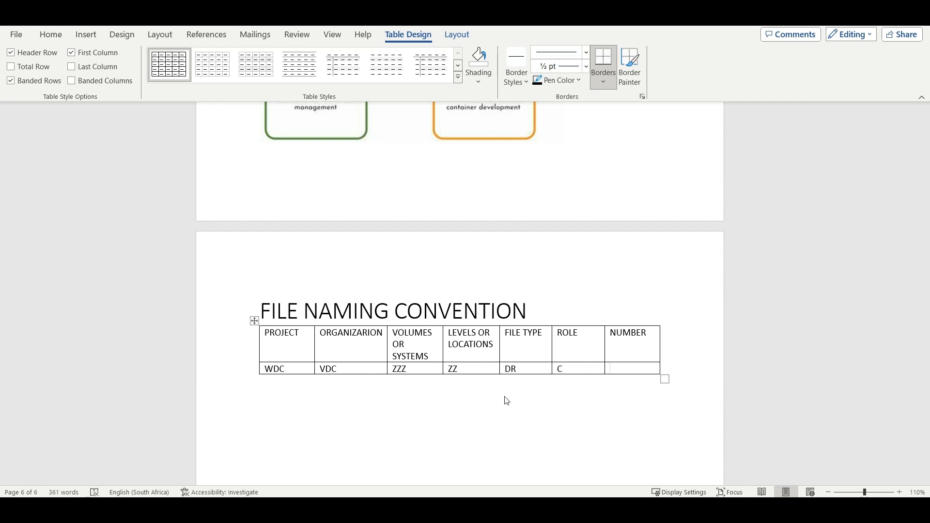
pyautogui.write('00001')
pyautogui.click(496, 393)
# Step: Type 'CLASSIFICATION SYSTEM' under the table, style it like FILE NAMING CONVENTION, and add a body line
pyautogui.scroll(-4, 496, 393)
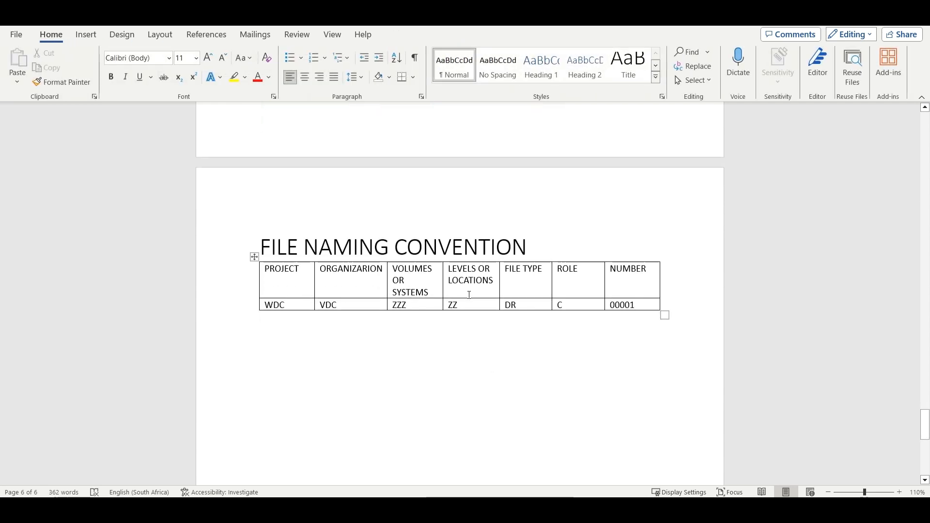
pyautogui.scroll(1, 761, 253)
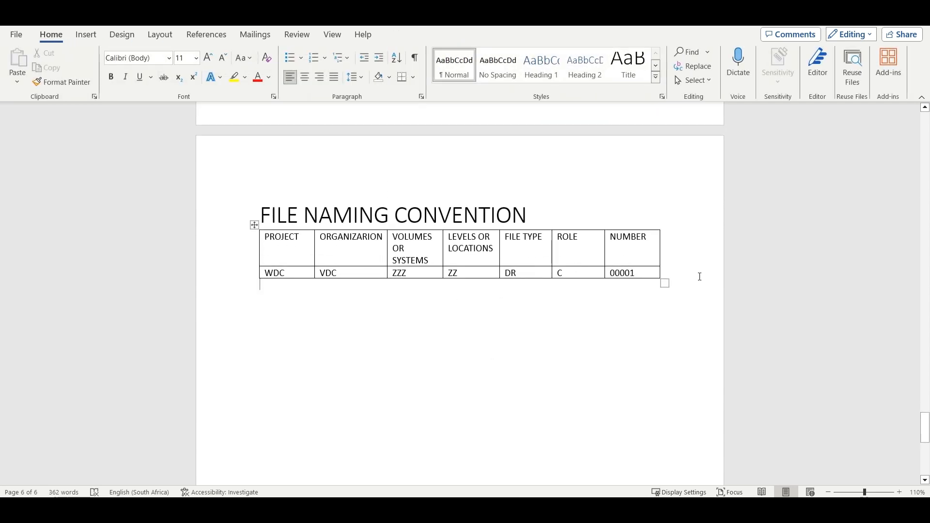
pyautogui.press('Return')
pyautogui.write('CLAS')
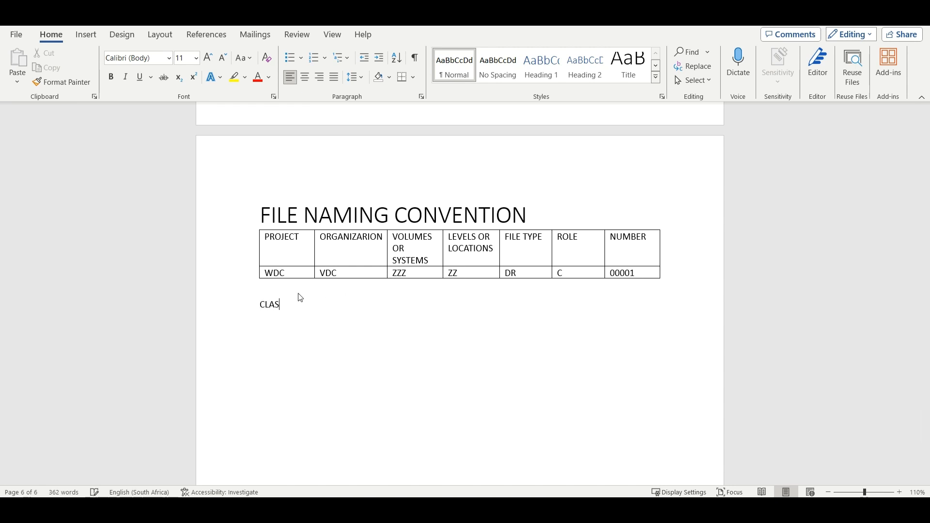
pyautogui.write('SIFICATION SYSTEM')
pyautogui.rightClick(348, 208)
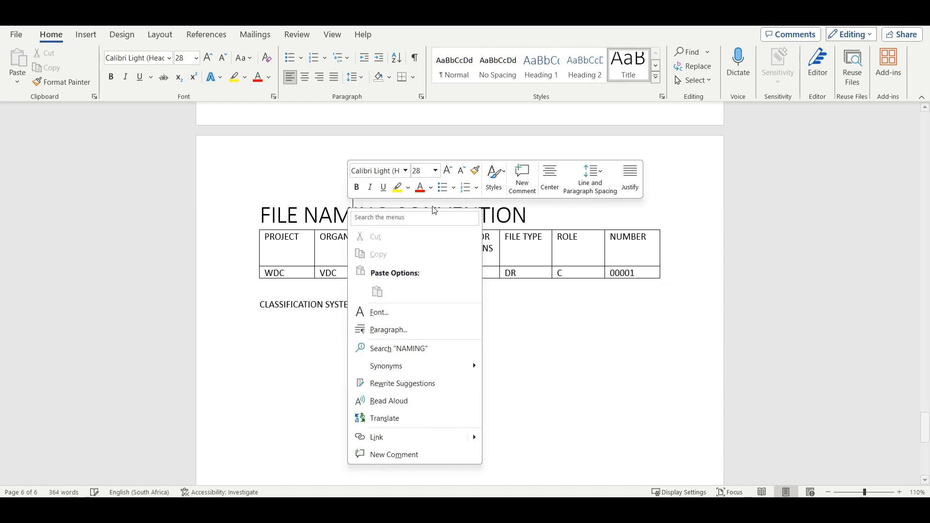
pyautogui.click(476, 171)
pyautogui.click(202, 297)
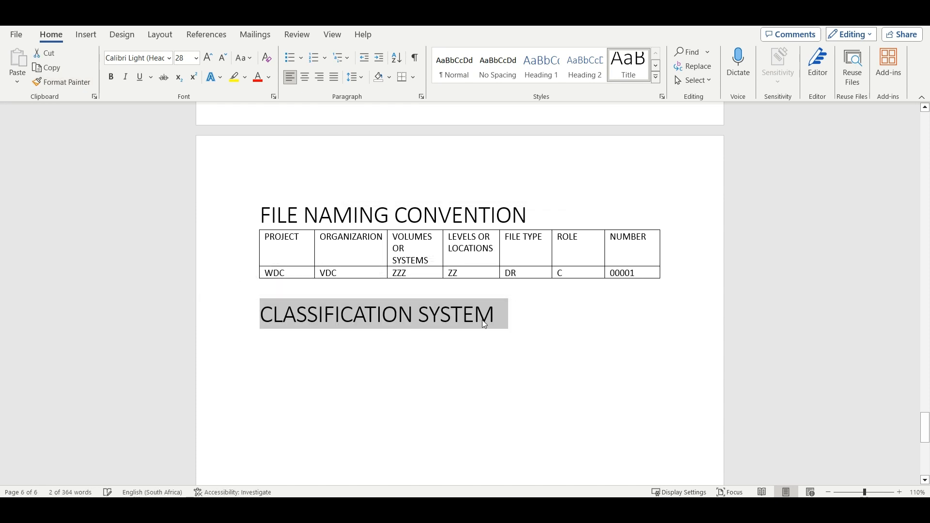
pyautogui.click(497, 313)
pyautogui.press('Return')
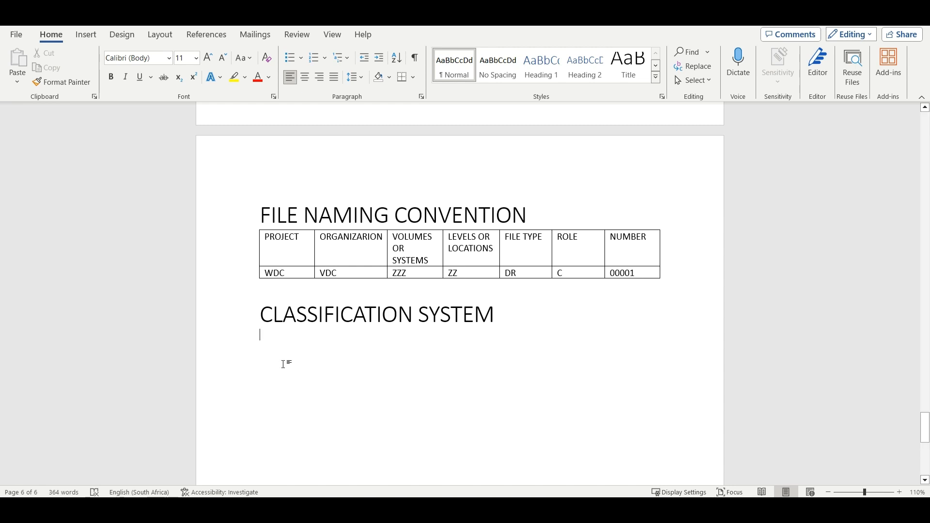
# Step: Type 'Due to the complexity of the project, the documents, drawings, and the files in the CDE will need to use'
pyautogui.write('Due to the')
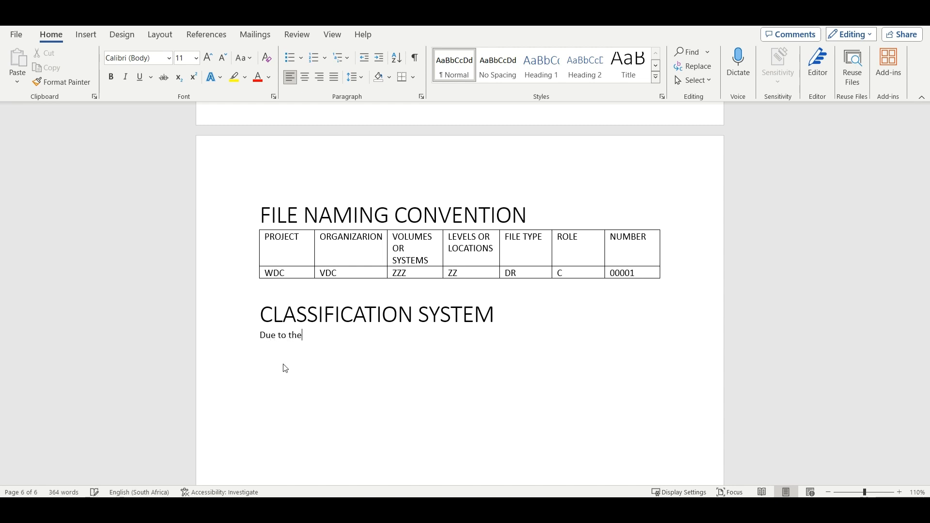
pyautogui.write(' complexity of the projec')
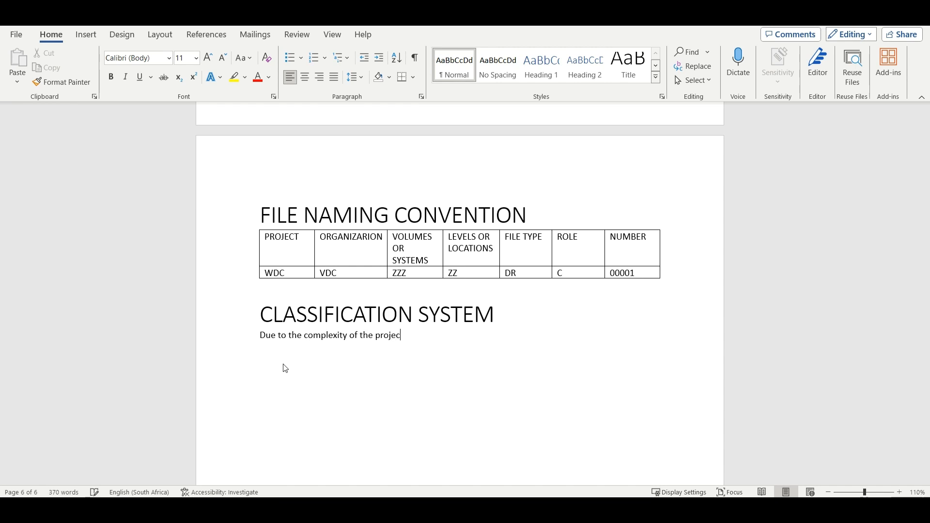
pyautogui.write('t, the documents, da')
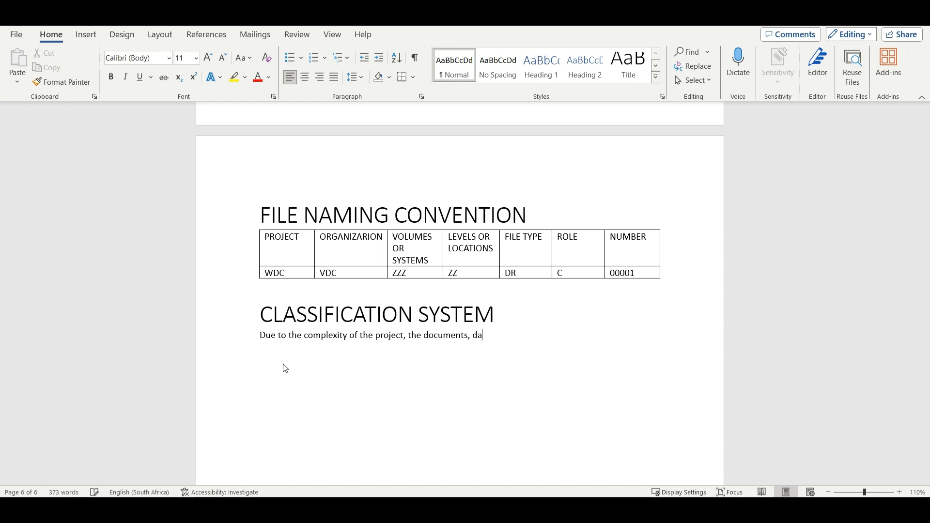
pyautogui.press('BackSpace')
pyautogui.write('rawings')
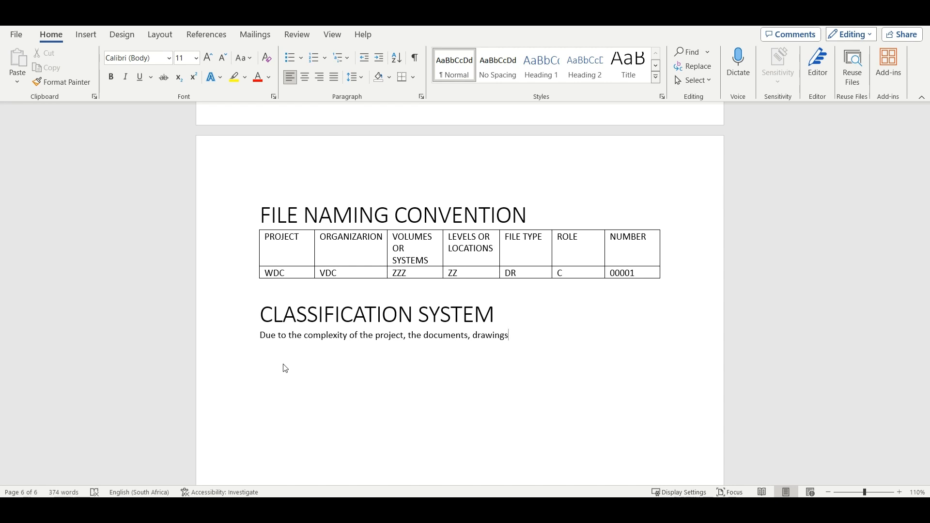
pyautogui.write(', and the files in the CDE ')
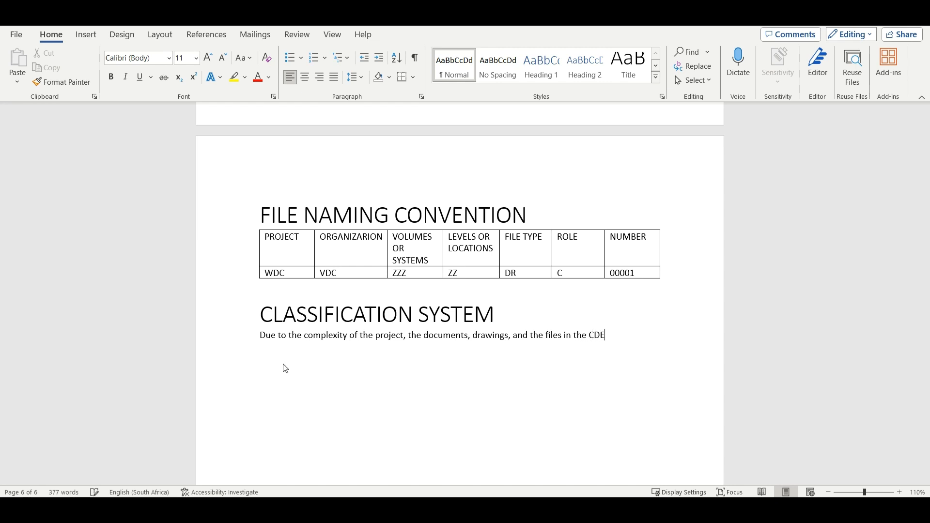
pyautogui.write('will need to use')
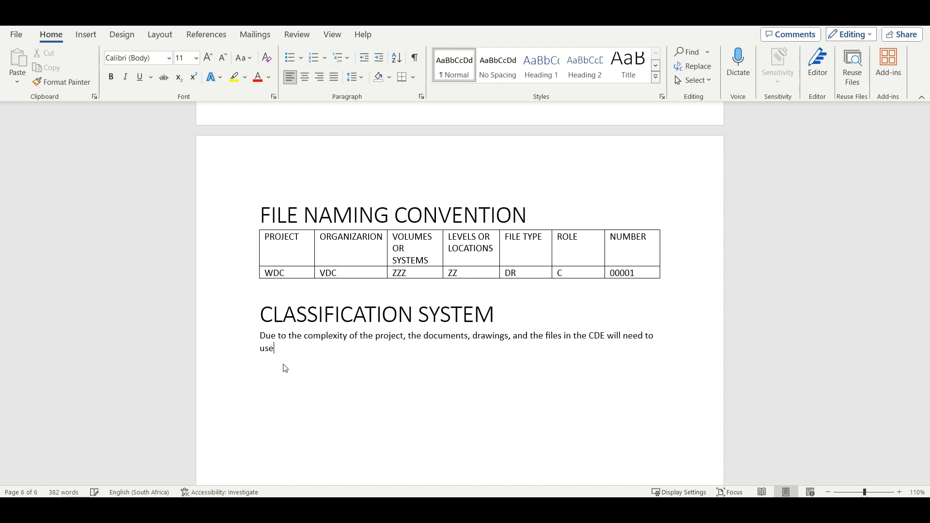
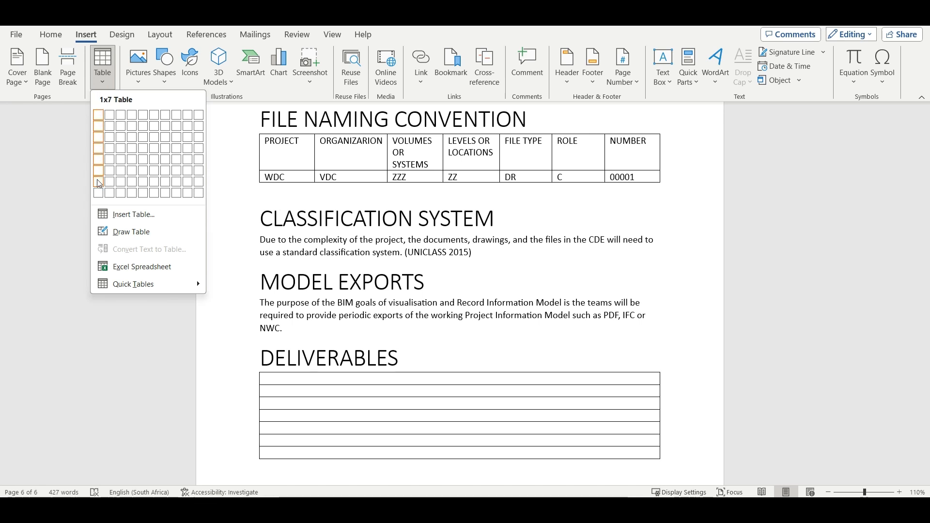
# Step: Insert a 3x7 table under DELIVERABLES with headers TYPE, SOFTWARE and FORMAT
pyautogui.click(124, 185)
pyautogui.scroll(-2, 312, 354)
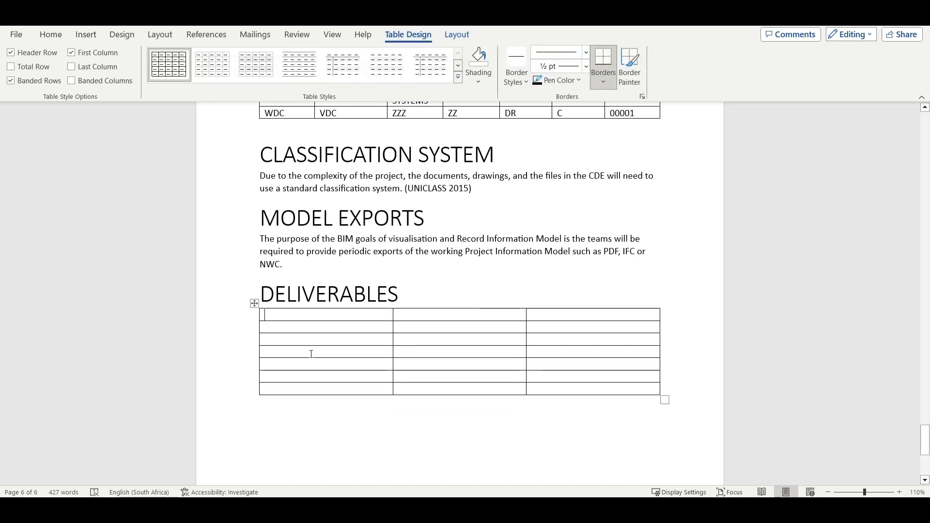
pyautogui.write('DE')
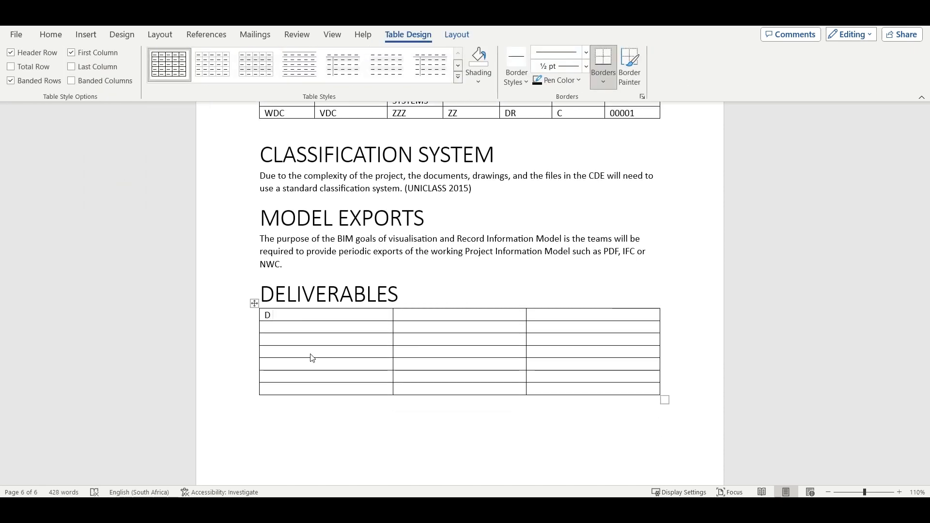
pyautogui.press('BackSpace')
pyautogui.write('TYPE')
pyautogui.press('Tab')
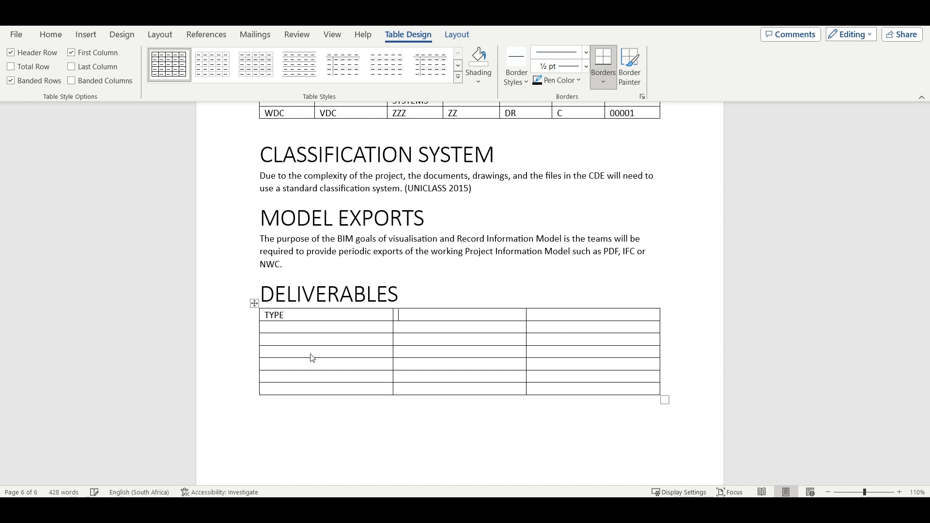
pyautogui.write('SOF')
pyautogui.write('TWARE ')
pyautogui.write('FORMAT')
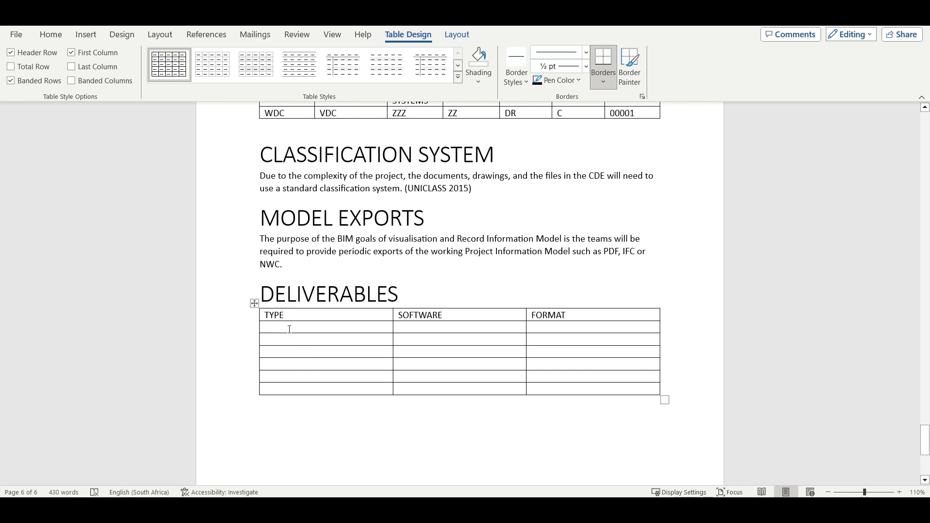
pyautogui.click(289, 330)
# Step: Enter BEP, SCHEDULE and BIM MODELS in the first three TYPE rows
pyautogui.write('BEP')
pyautogui.click(282, 342)
pyautogui.write('SCHEDULE')
pyautogui.click(287, 354)
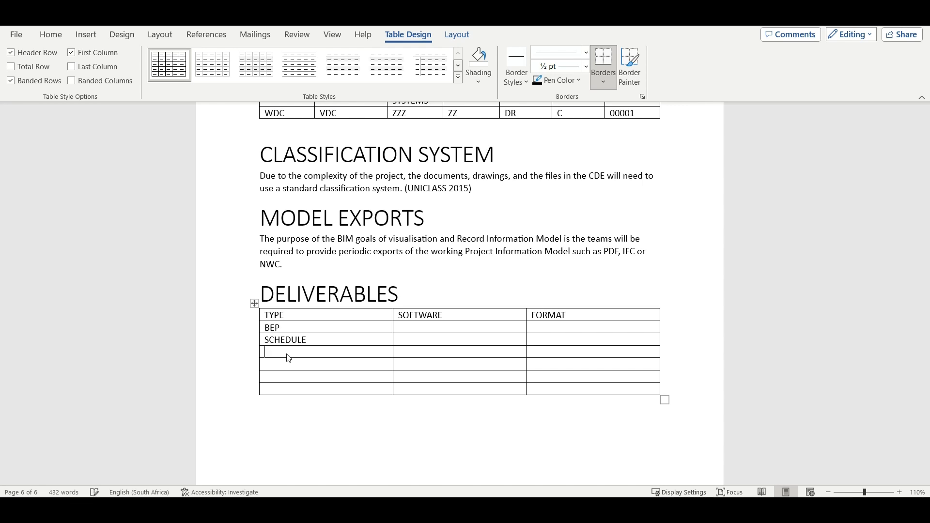
pyautogui.write('BIM MODELS')
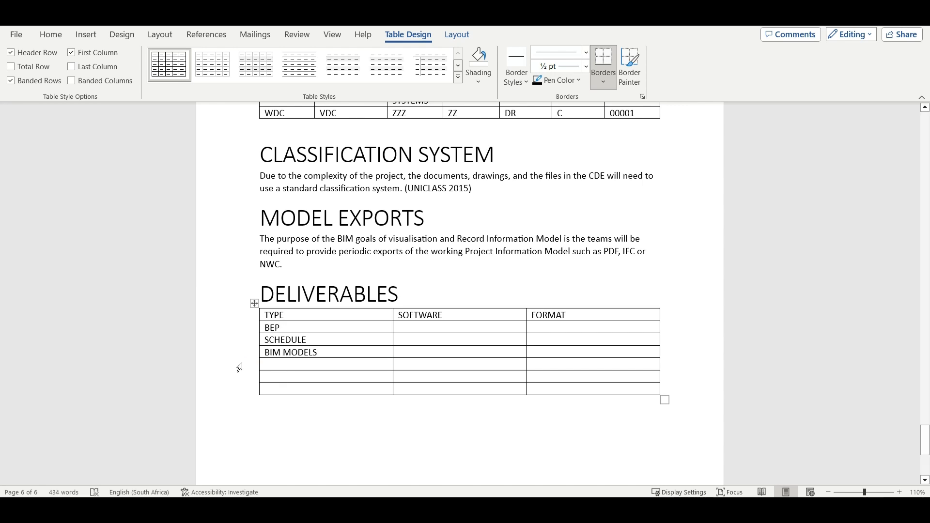
# Step: Add DESIGN DEVELOPEMENT, CONSTRUCTION DOCUMENTS and SHOP DRAWINGS to the TYPE column, fixing typos
pyautogui.click(289, 363)
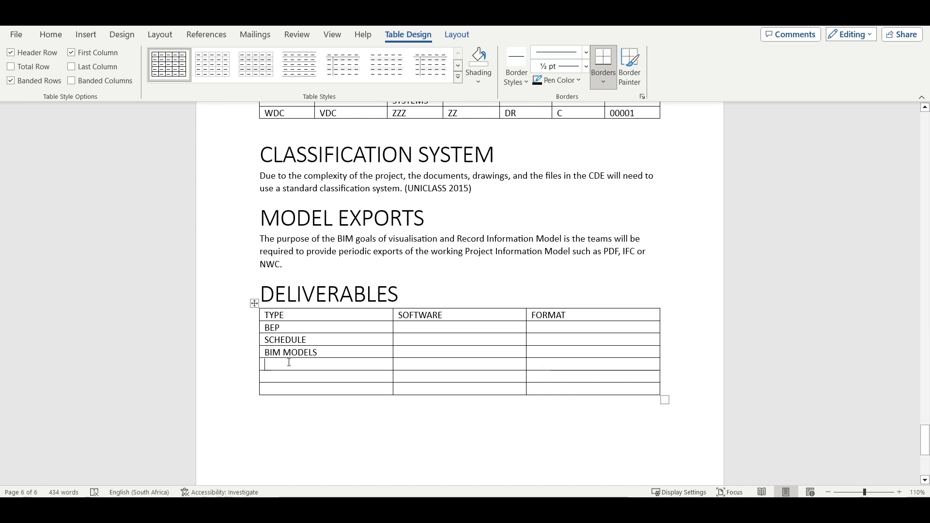
pyautogui.write('DE')
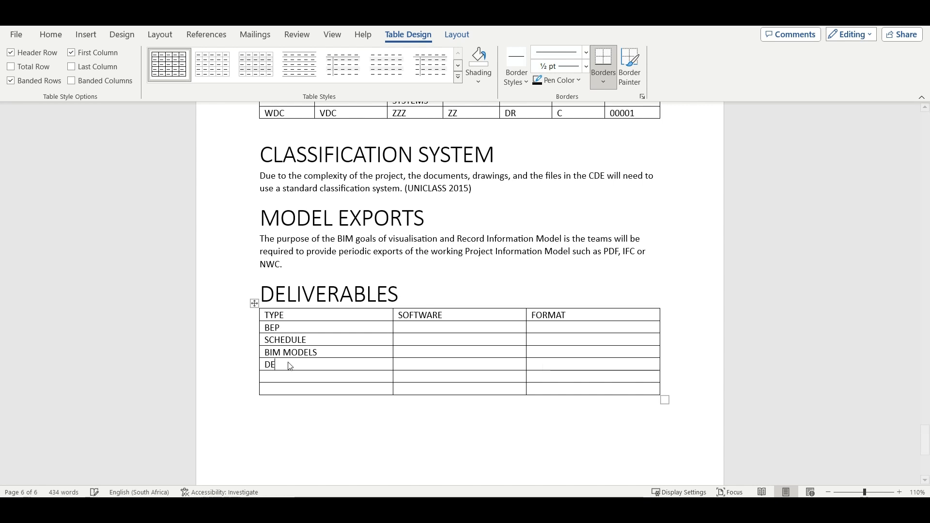
pyautogui.write('SIGN DEVELOPEMT')
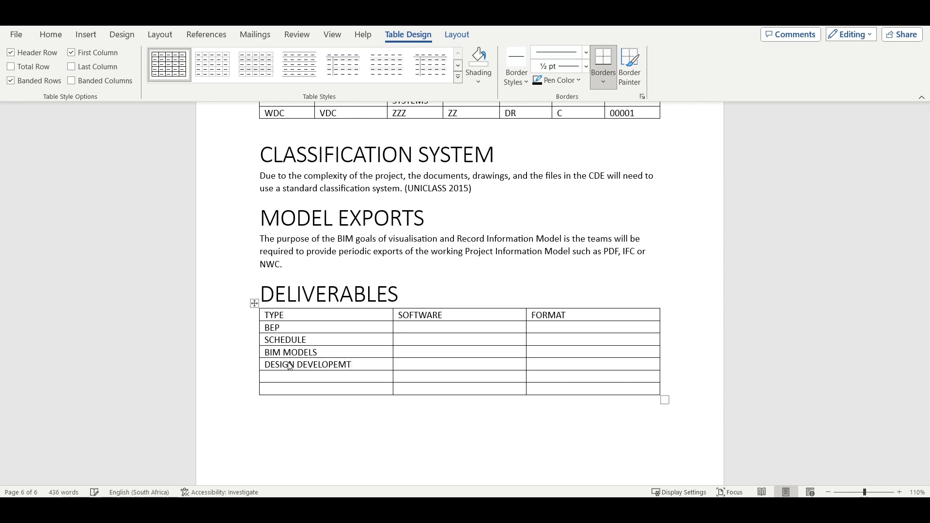
pyautogui.press('BackSpace')
pyautogui.write('ENT')
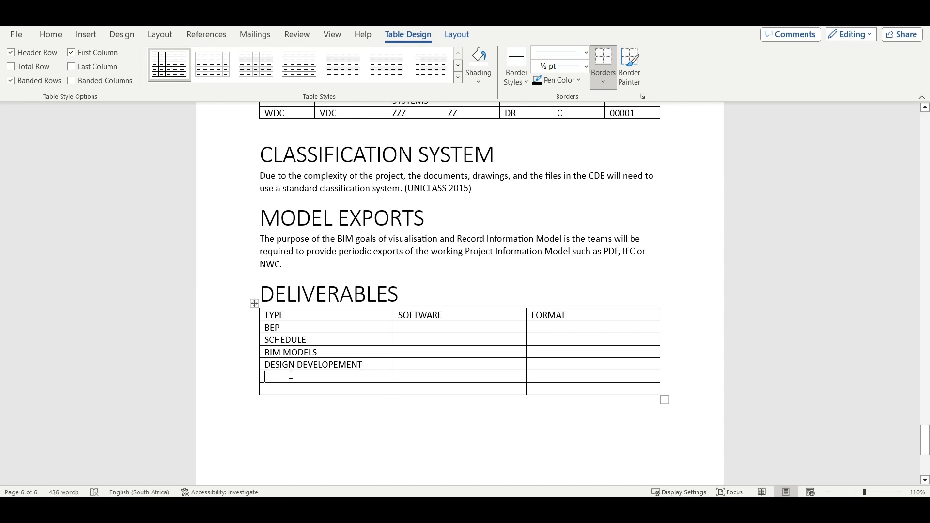
pyautogui.write('C')
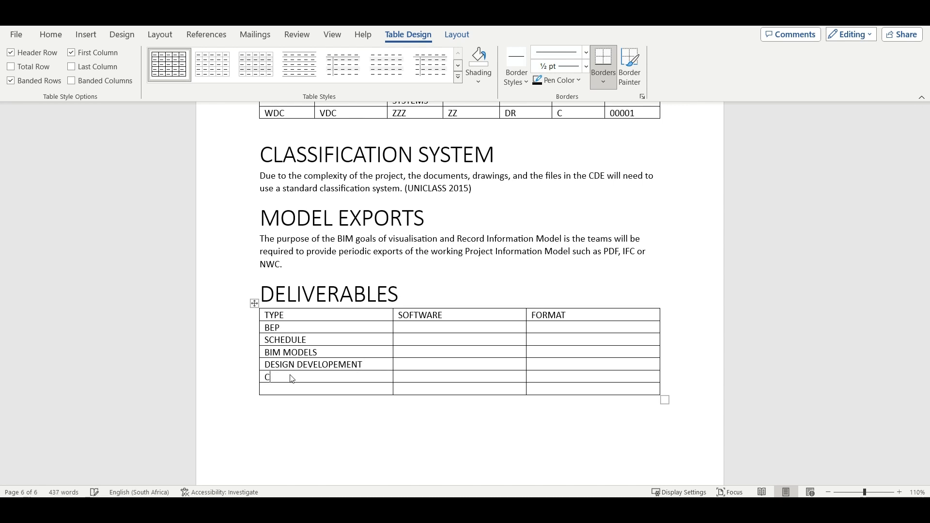
pyautogui.write('IONSTRUCYIO')
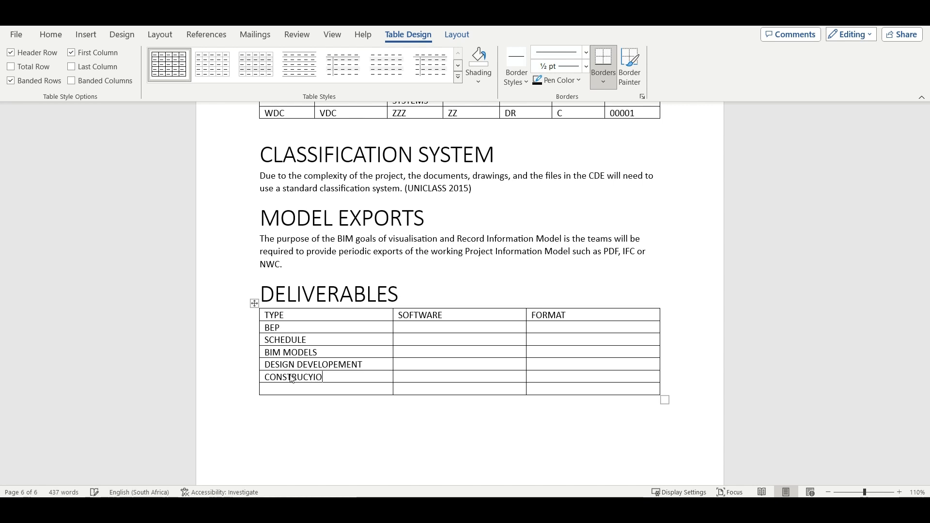
pyautogui.press('BackSpace')
pyautogui.press('BackSpace')
pyautogui.press('BackSpace')
pyautogui.write('TION')
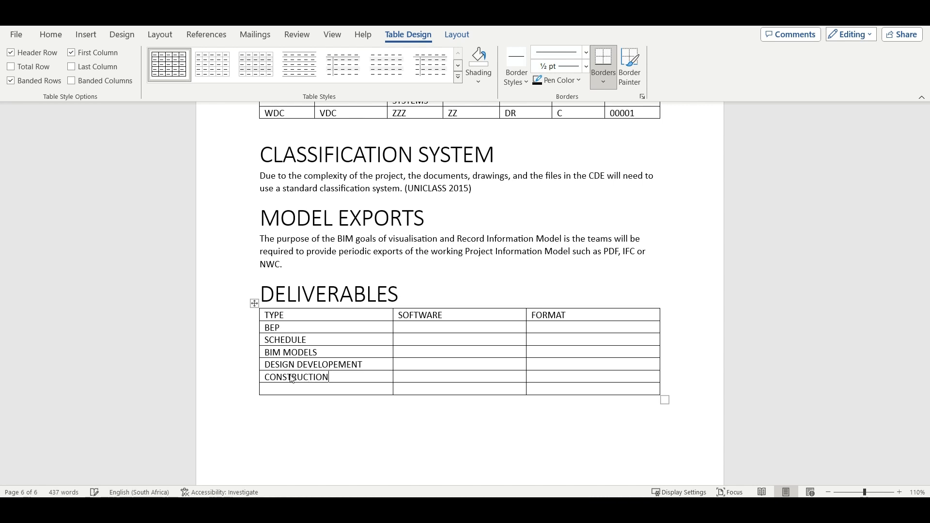
pyautogui.write(' DOCUMETS')
pyautogui.press('BackSpace')
pyautogui.write('NTS')
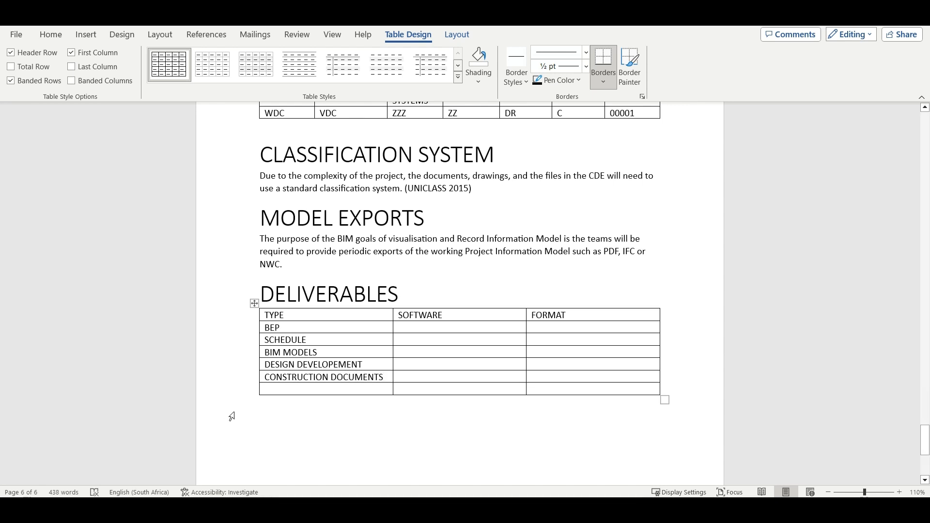
pyautogui.click(288, 390)
pyautogui.write('SH')
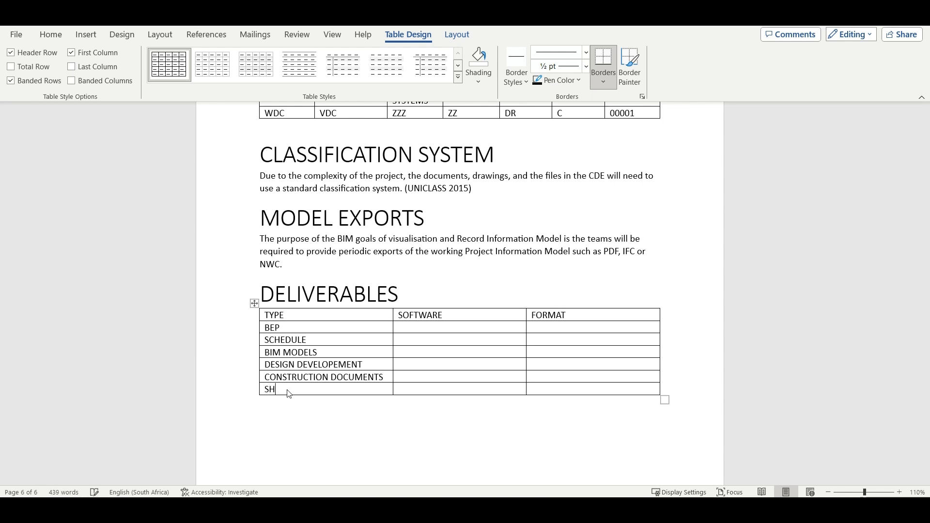
pyautogui.write('OP DRAWINGS')
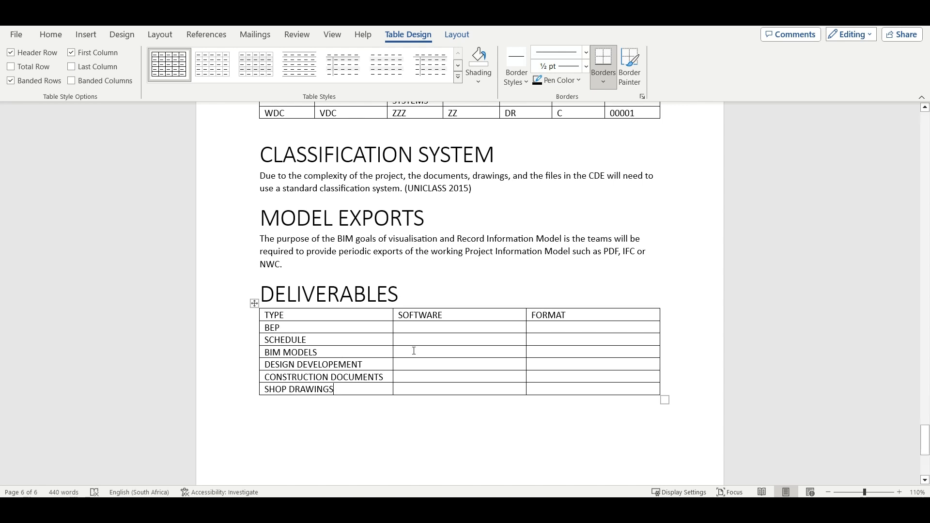
pyautogui.write('PDF')
# Step: Enter EXCEL for SCHEDULE, REVIT AND NAVISWORKS for BIM MODELS, and REVIT for the last three rows
pyautogui.click(435, 342)
pyautogui.write('EXCE')
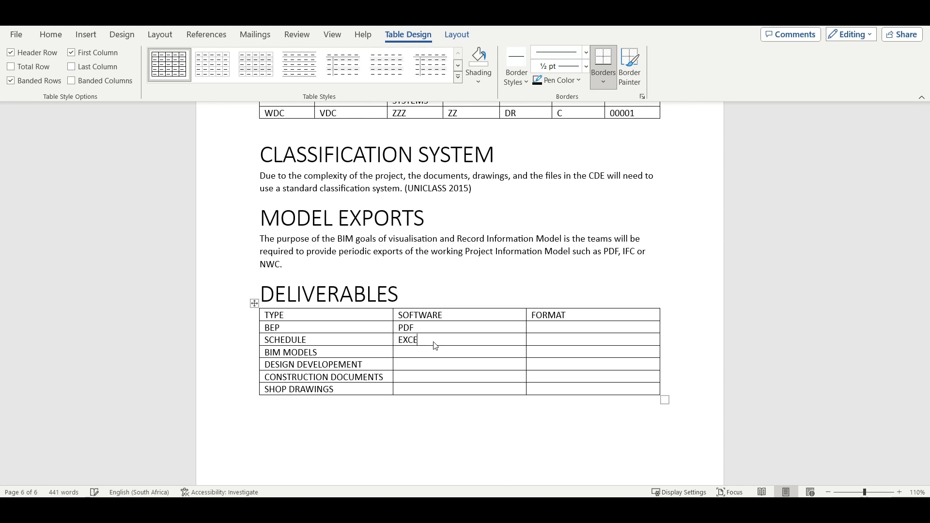
pyautogui.write('L')
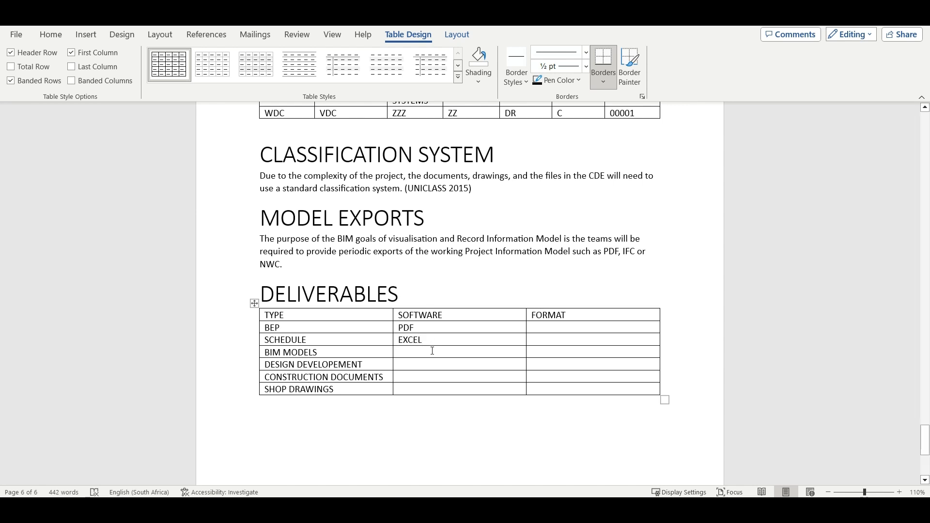
pyautogui.click(433, 350)
pyautogui.write('REVIT')
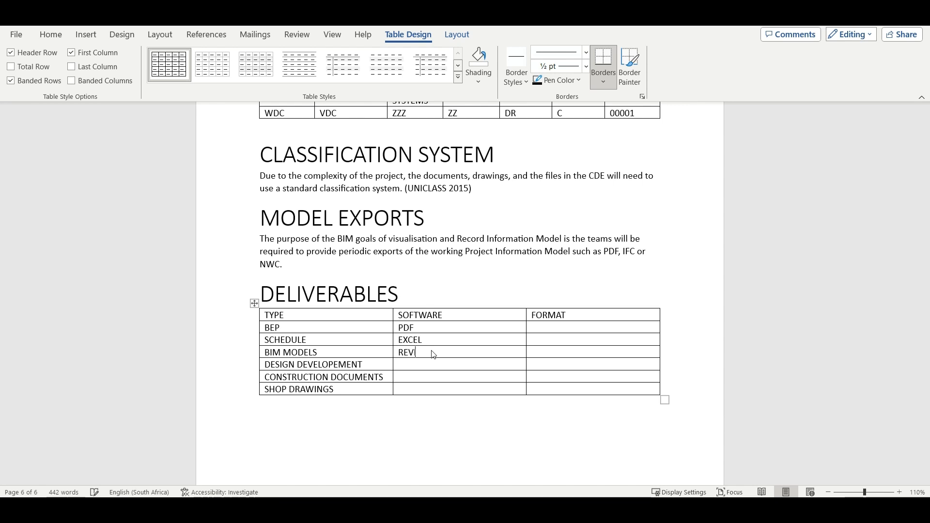
pyautogui.write(' AND NAVIS')
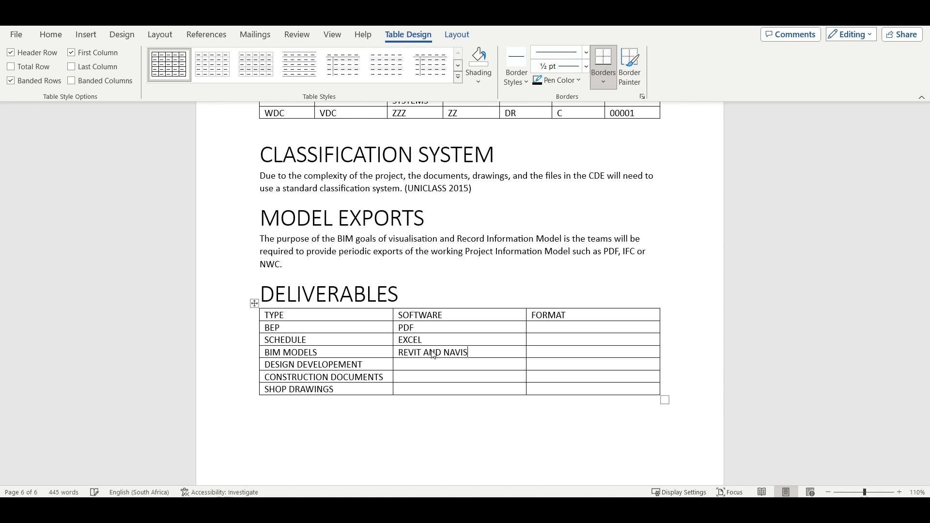
pyautogui.write(' WORKS')
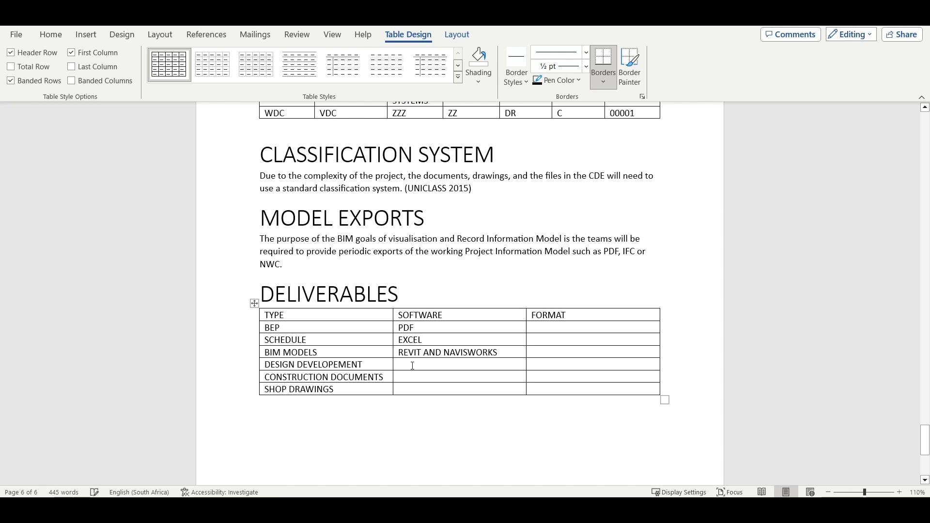
pyautogui.write('REVIT')
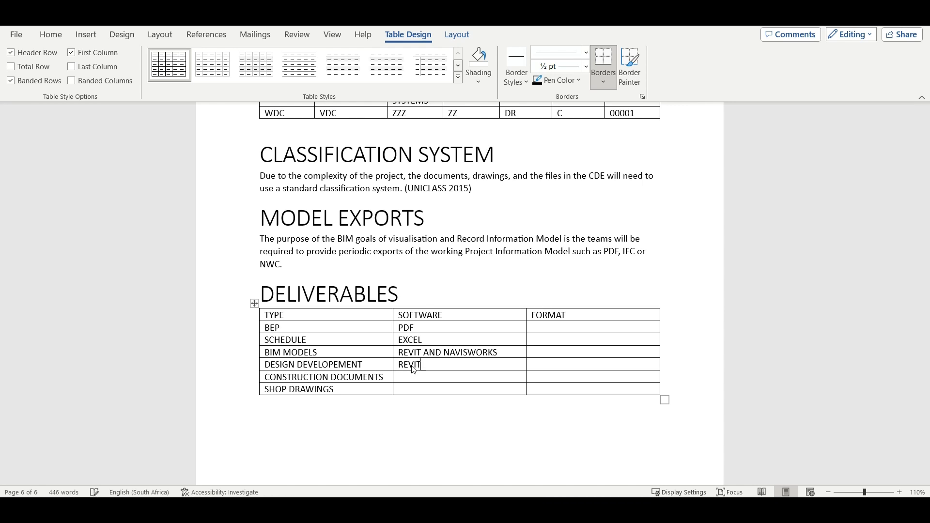
pyautogui.write('REVIT')
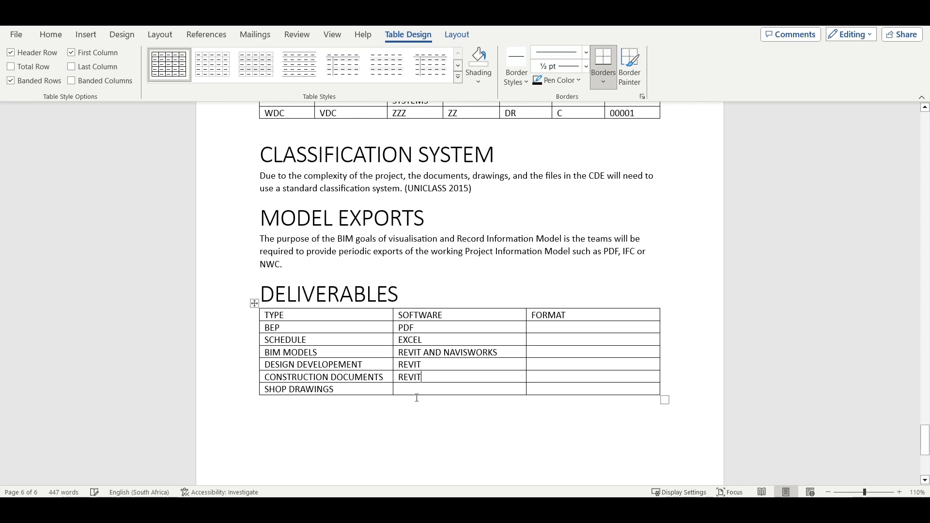
pyautogui.write('REVIT')
# Step: Enter .pdf, .xls and '.rvt and .nwc' as formats for BEP, SCHEDULE and BIM MODELS
pyautogui.click(567, 327)
pyautogui.write('.pdf')
pyautogui.click(550, 343)
pyautogui.write('.')
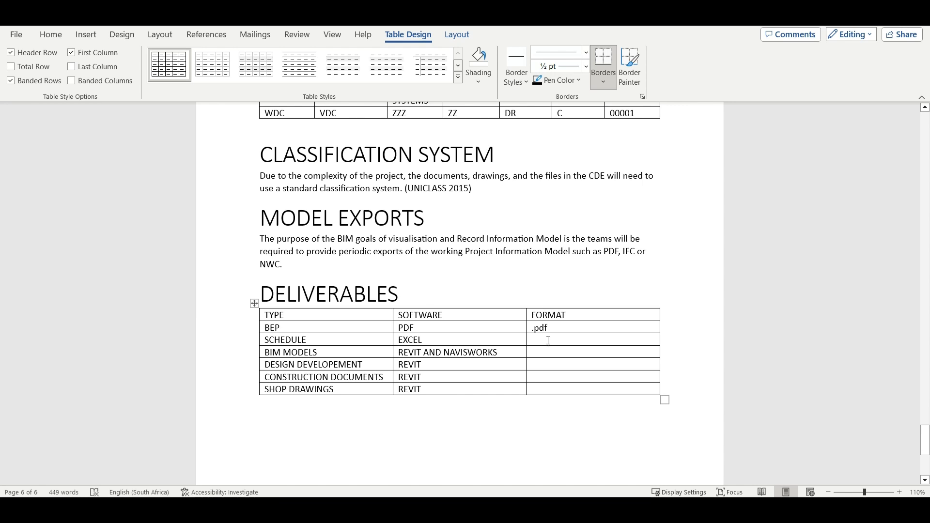
pyautogui.write('x')
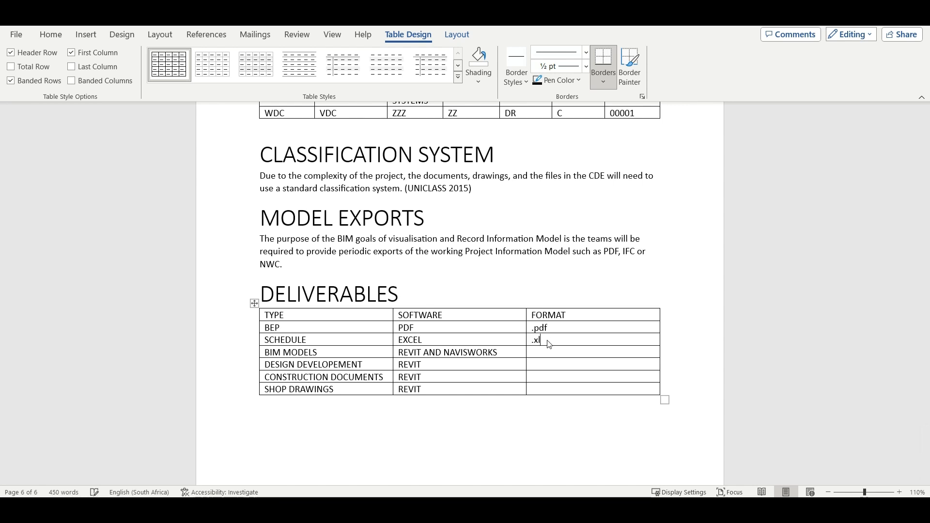
pyautogui.write('ls')
pyautogui.click(552, 352)
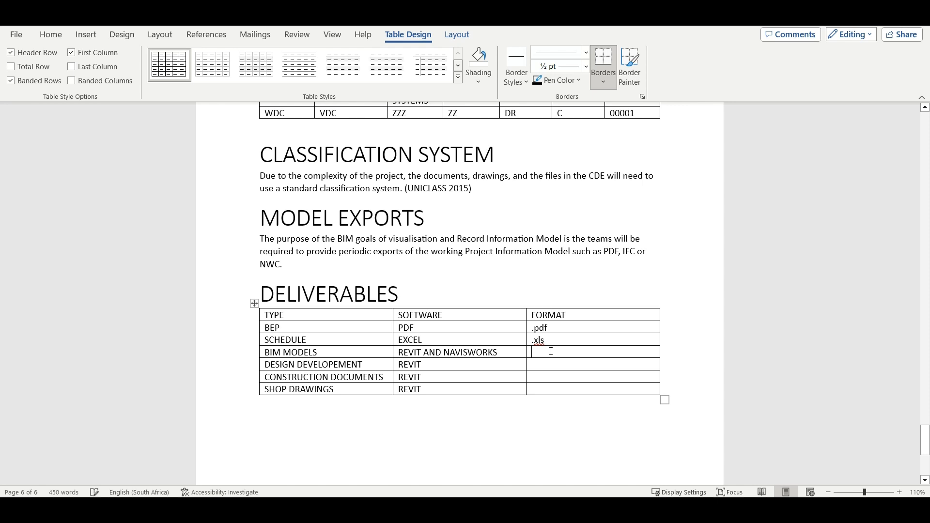
pyautogui.write('.')
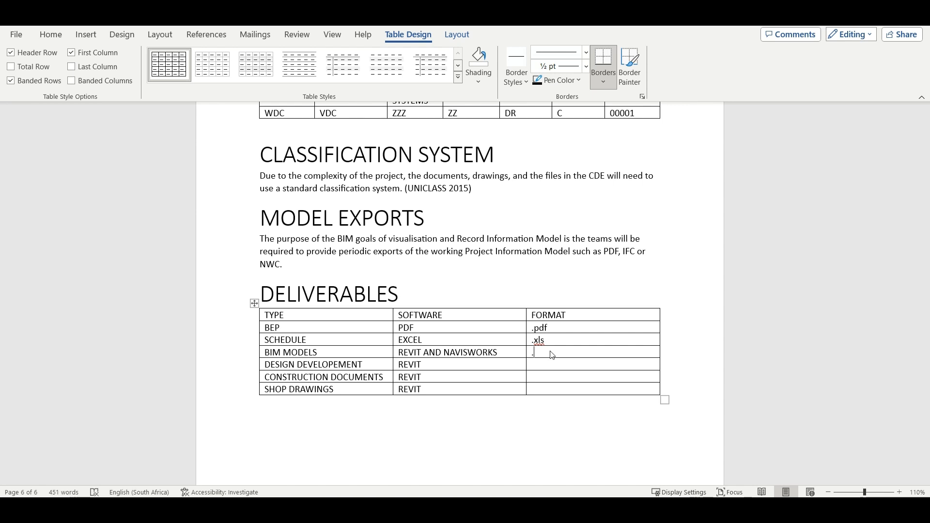
pyautogui.write('rvt ')
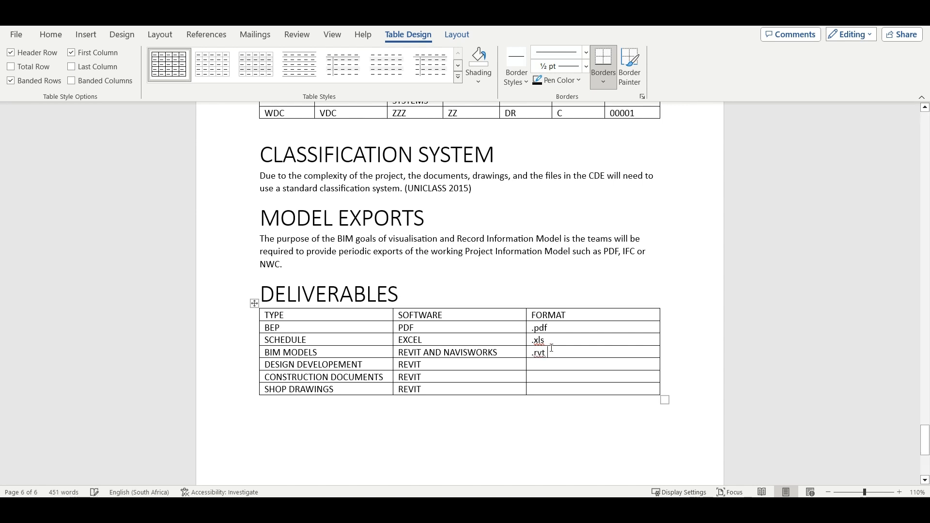
pyautogui.write('and')
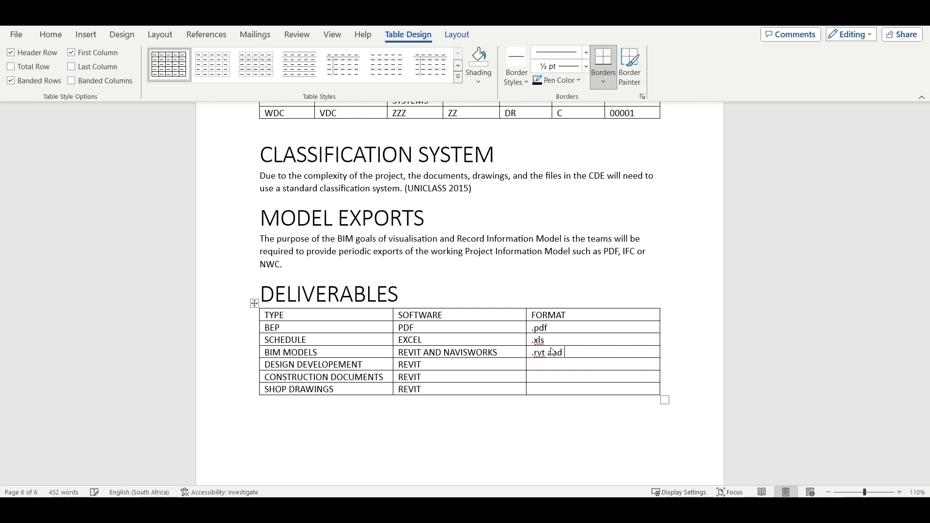
pyautogui.write(' .nwc')
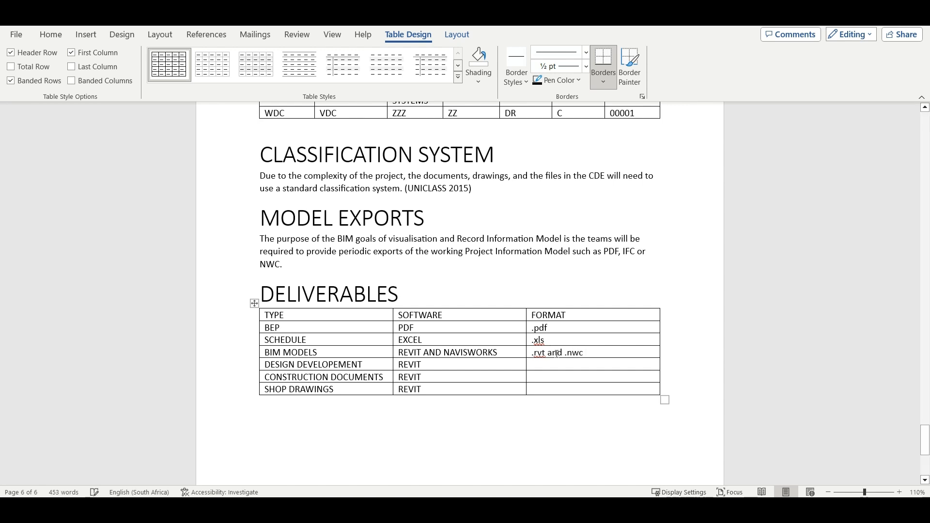
# Step: Enter .rvt for the three remaining rows, then place the cursor below the table
pyautogui.click(552, 365)
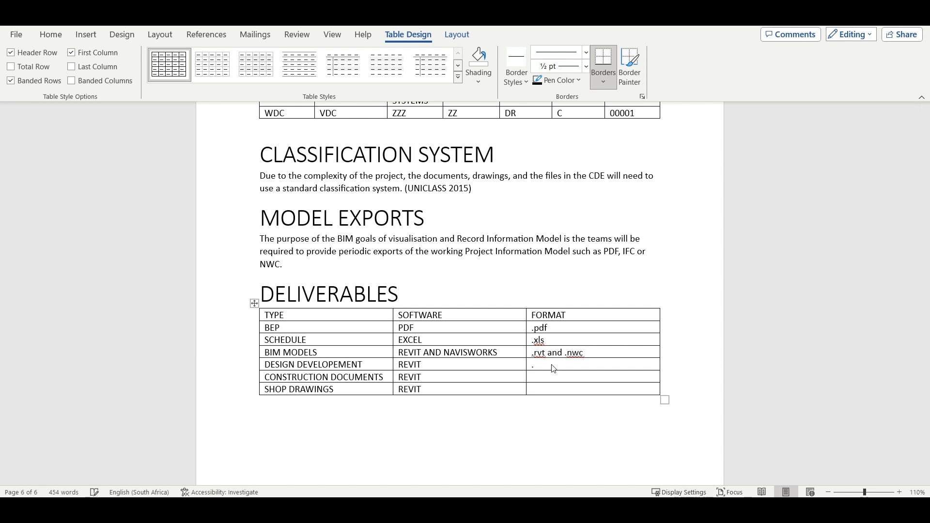
pyautogui.write('.rvt')
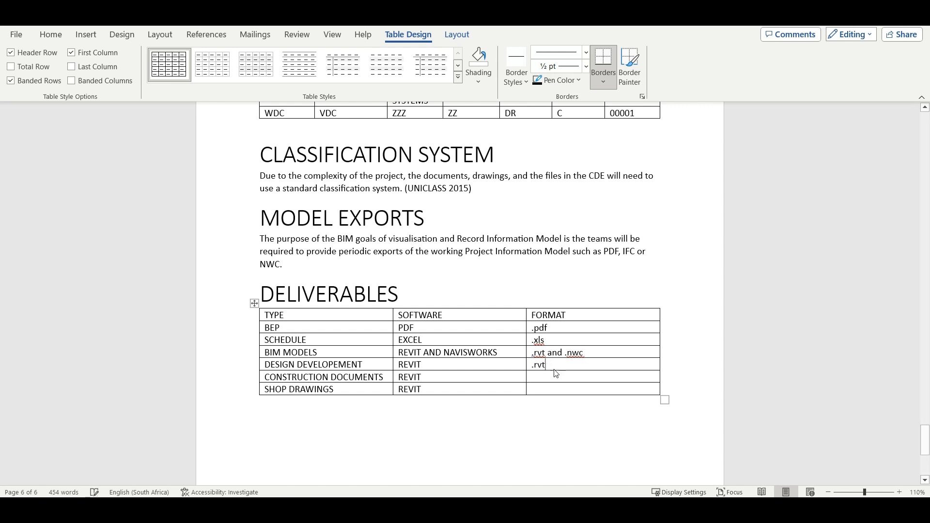
pyautogui.click(554, 376)
pyautogui.write('.rvt')
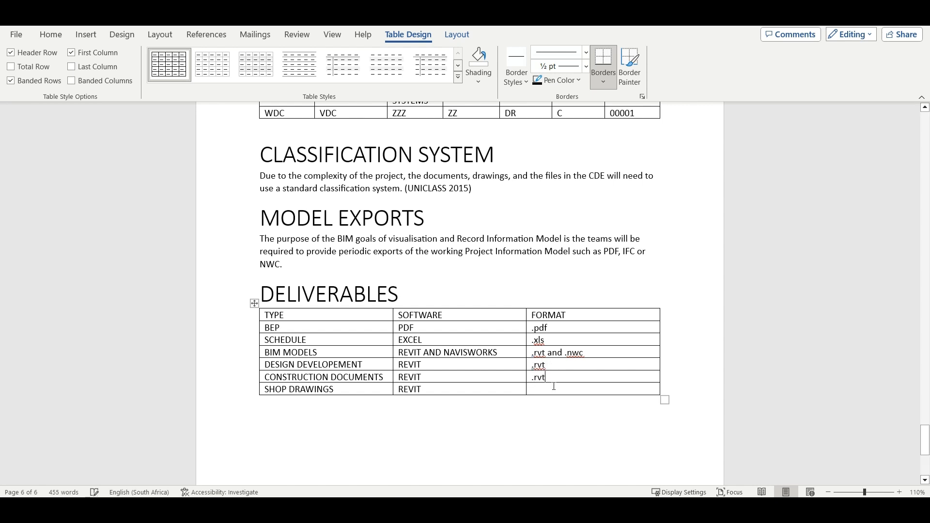
pyautogui.click(554, 386)
pyautogui.write('.rvt')
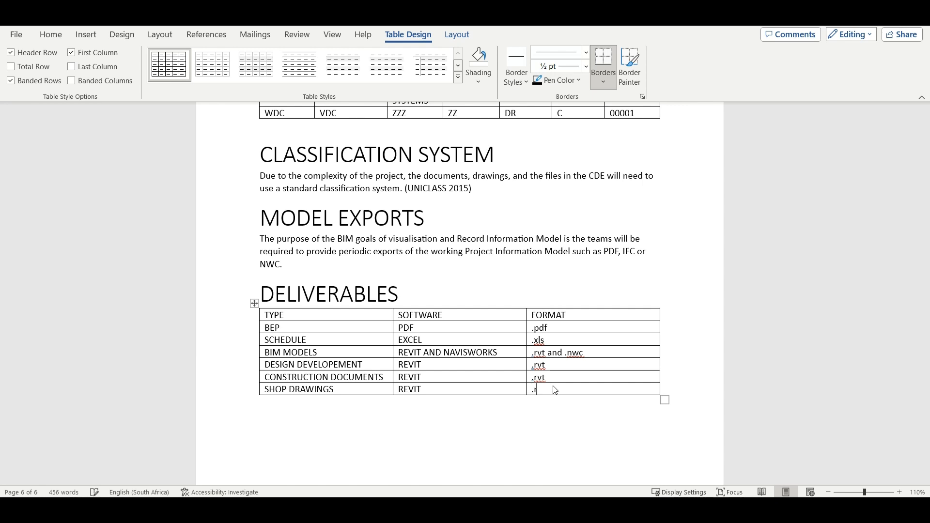
pyautogui.click(483, 420)
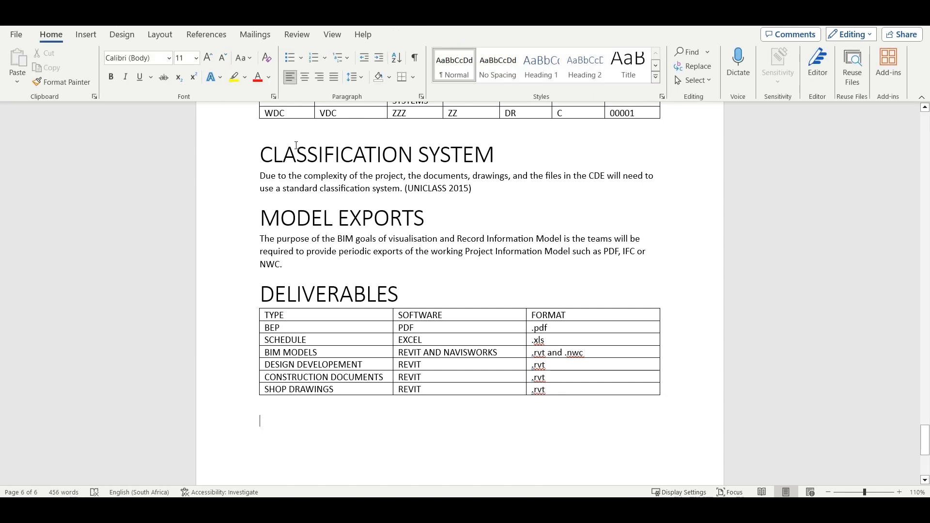
pyautogui.scroll(1, 533, 291)
pyautogui.scroll(-3, 691, 365)
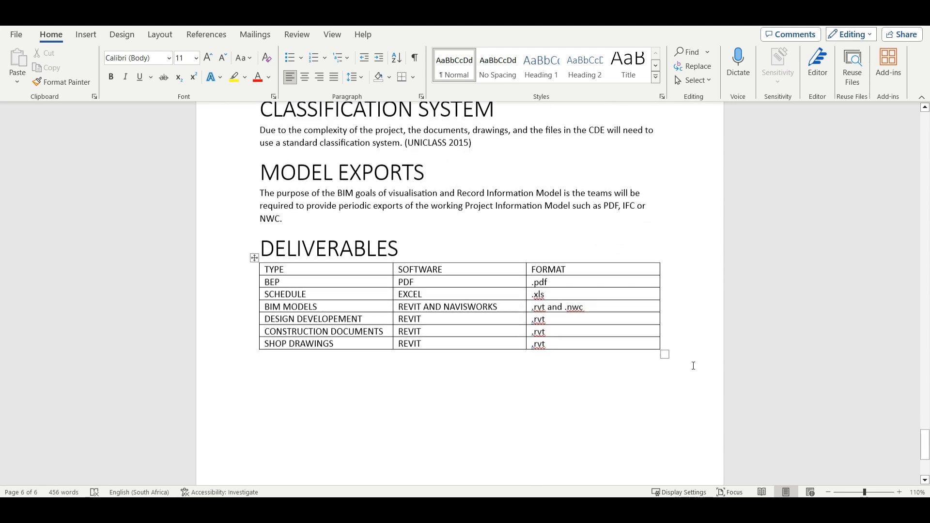
pyautogui.moveTo(925, 445)
pyautogui.mouseDown()
pyautogui.moveTo(928, 125)
pyautogui.moveTo(926, 203)
pyautogui.moveTo(911, 251)
pyautogui.moveTo(924, 260)
pyautogui.moveTo(925, 321)
pyautogui.moveTo(923, 114)
pyautogui.moveTo(927, 191)
pyautogui.moveTo(927, 181)
pyautogui.moveTo(894, 377)
pyautogui.moveTo(897, 389)
pyautogui.moveTo(926, 388)
pyautogui.moveTo(924, 443)
pyautogui.mouseUp()
pyautogui.scroll(-1, 413, 223)
pyautogui.click(885, 415)
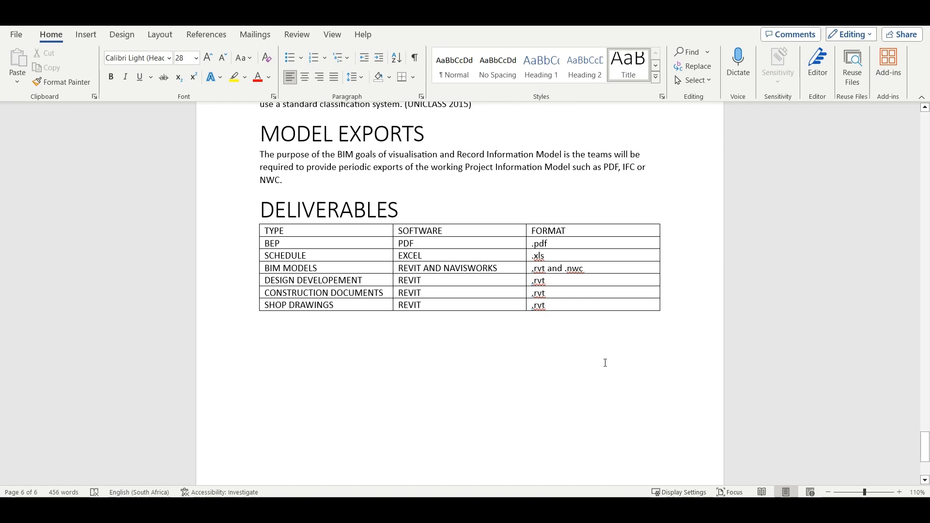
pyautogui.moveTo(414, 509)
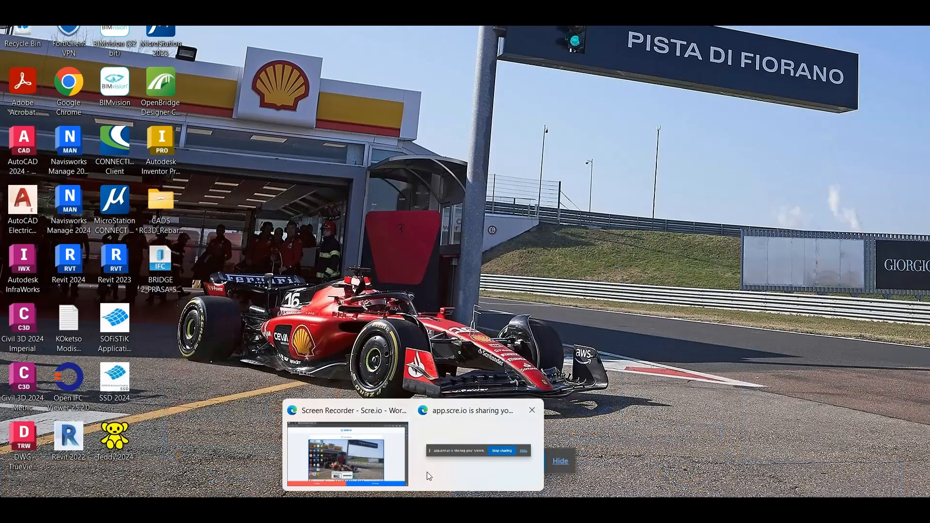
# Step: Dismiss the taskbar window previews and return to the Word document
pyautogui.click(426, 472)
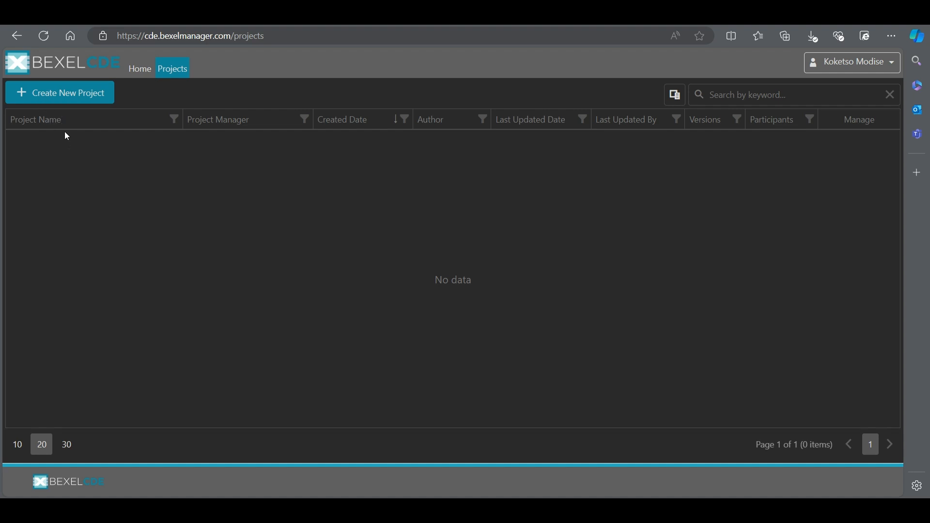
# Step: Start a new project named WAREHOUSE DISTRIBUTION CENTER with company THE VDC SPACE
pyautogui.click(53, 93)
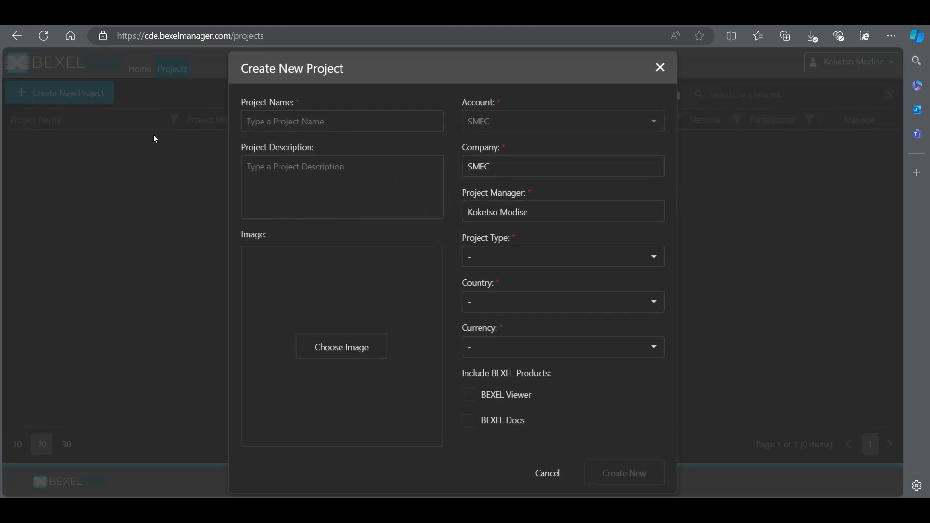
pyautogui.doubleClick(490, 167)
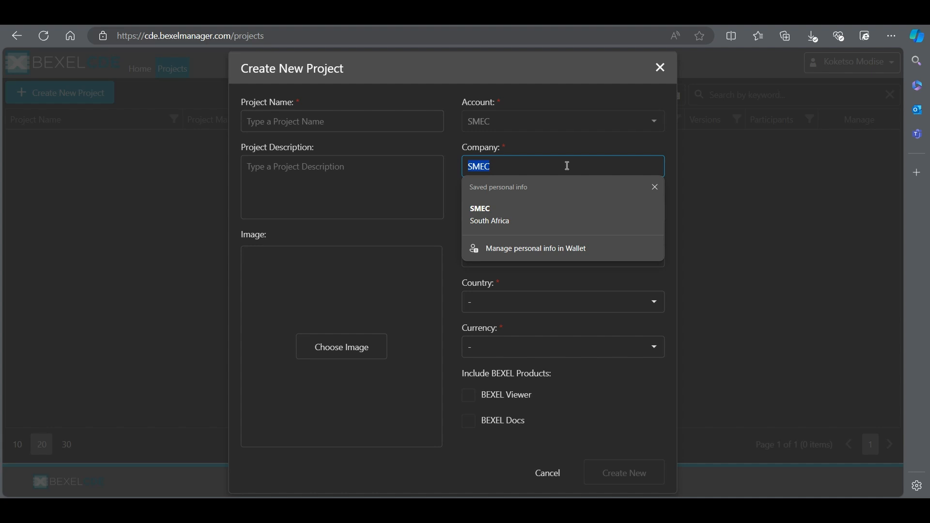
pyautogui.click(417, 237)
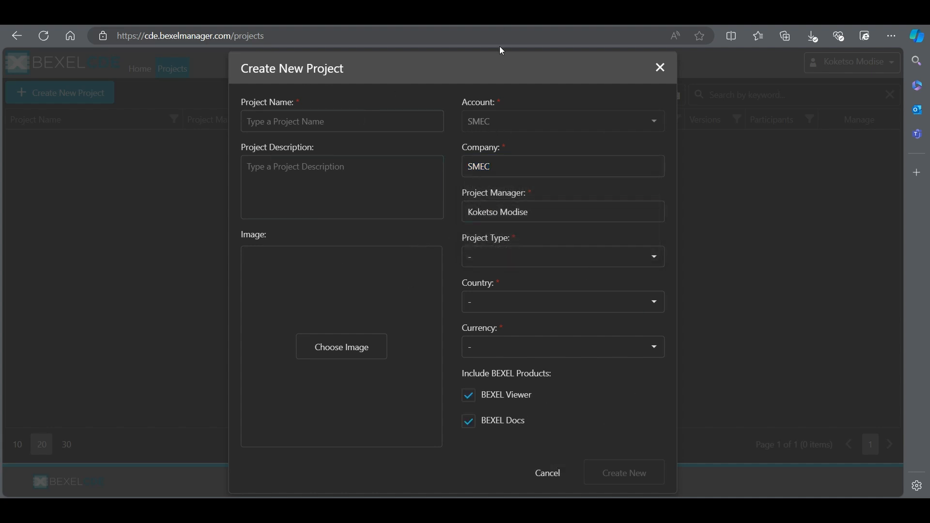
pyautogui.click(288, 120)
pyautogui.write('WA')
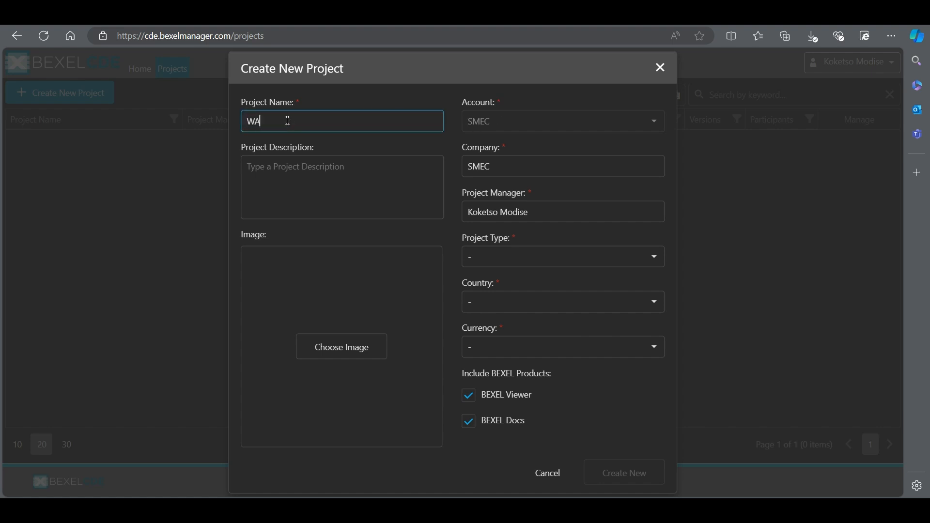
pyautogui.write('REHOUSE DISTRIBUTI')
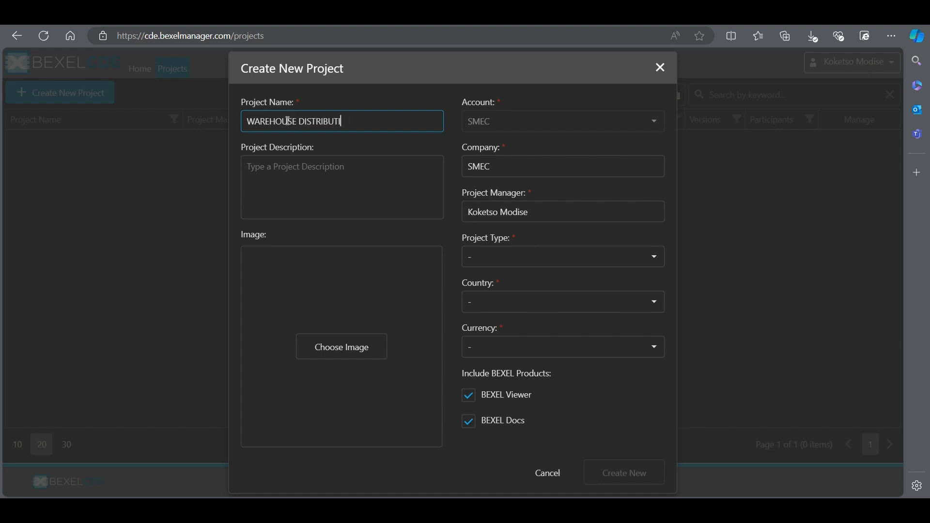
pyautogui.write('ON CENTER')
pyautogui.click(501, 123)
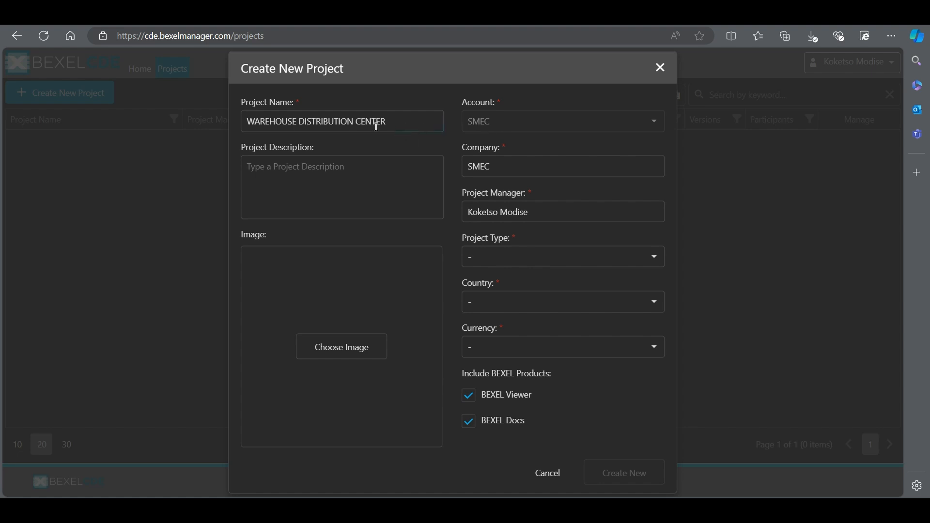
pyautogui.doubleClick(502, 165)
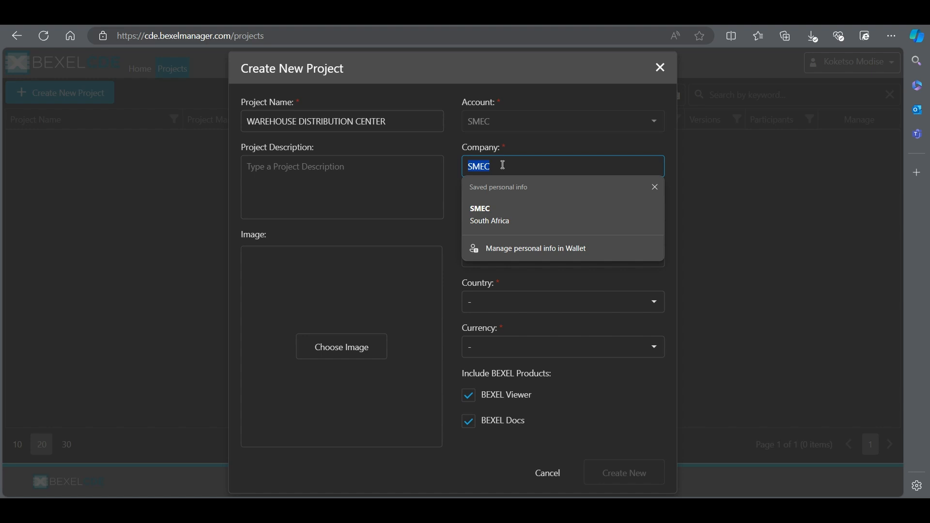
pyautogui.write('THE VDS')
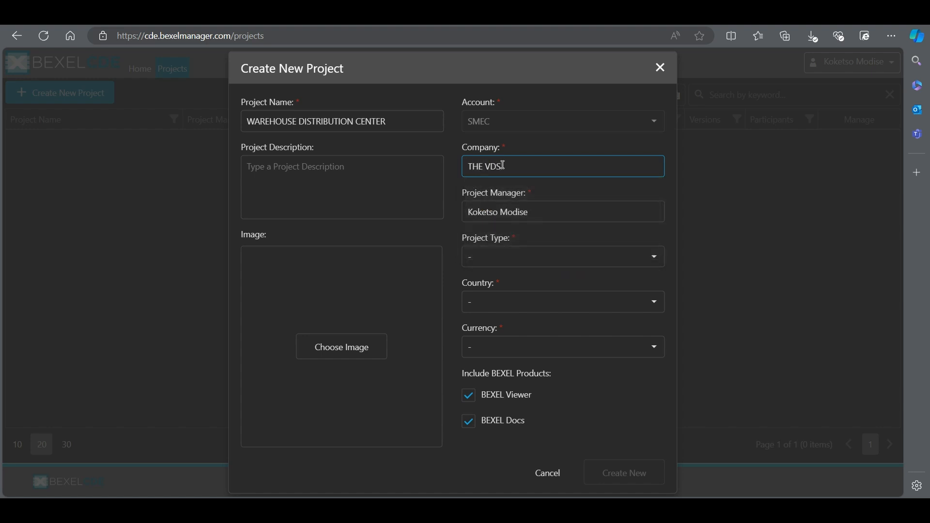
pyautogui.press('BackSpace')
pyautogui.write('C SPACE')
pyautogui.click(538, 214)
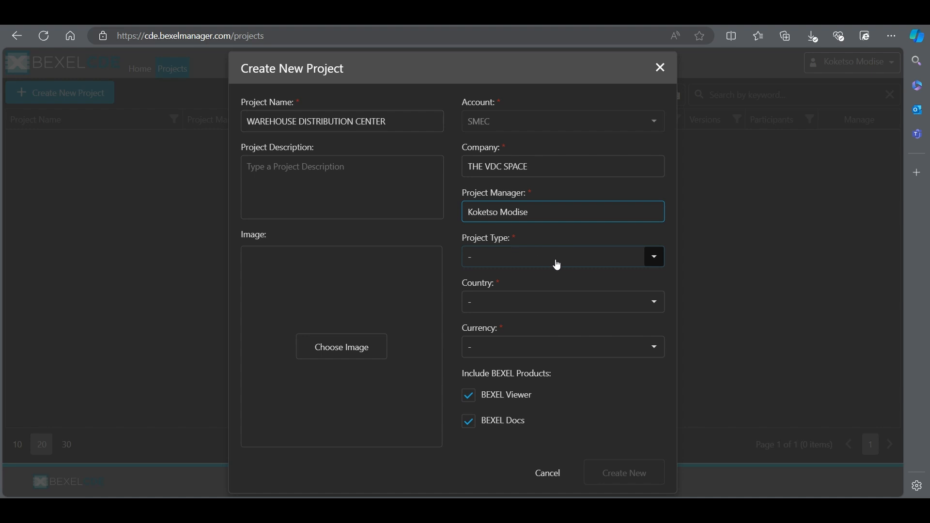
# Step: Set project type Industrial, country South Africa and currency SAR
pyautogui.click(653, 258)
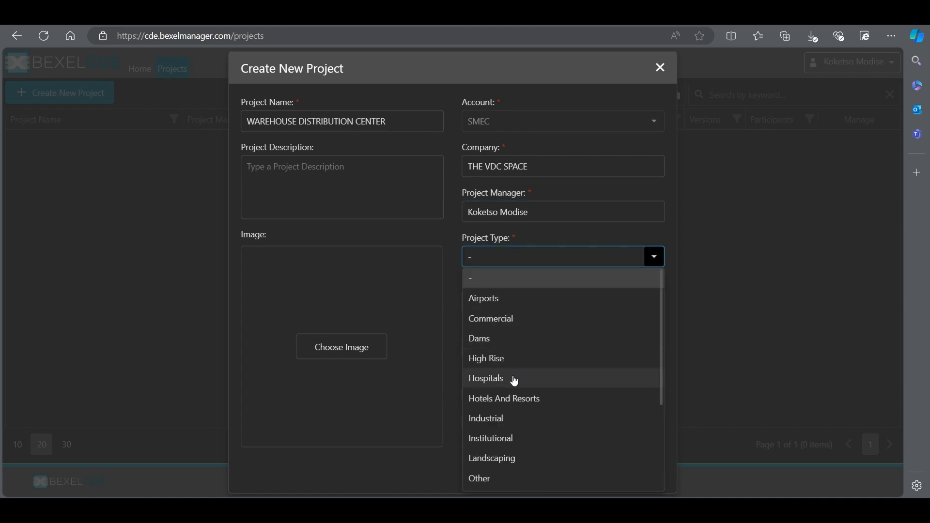
pyautogui.click(489, 420)
pyautogui.click(651, 302)
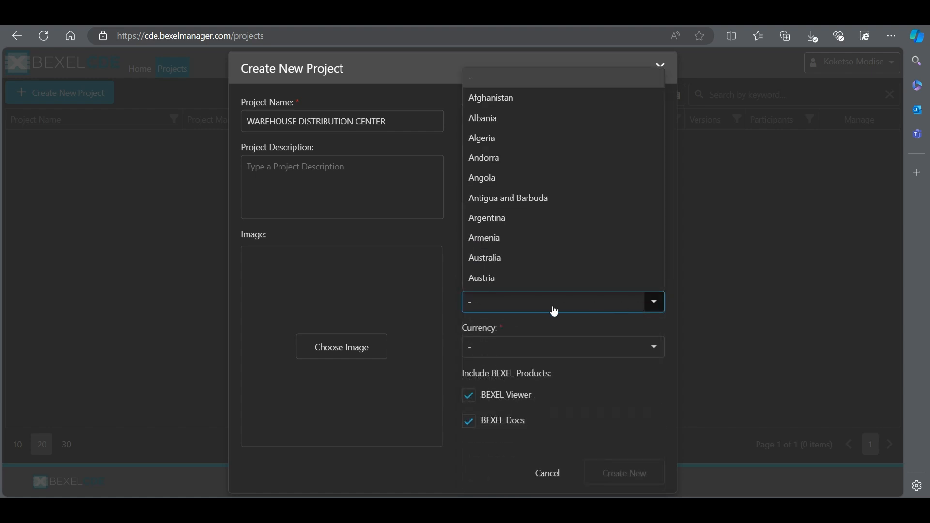
pyautogui.press('s')
pyautogui.scroll(-4, 510, 223)
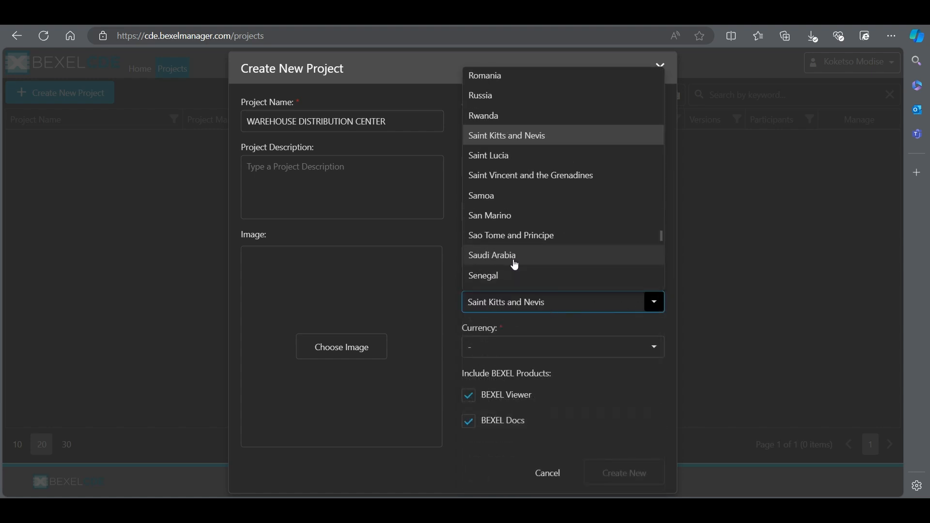
pyautogui.scroll(-5, 513, 262)
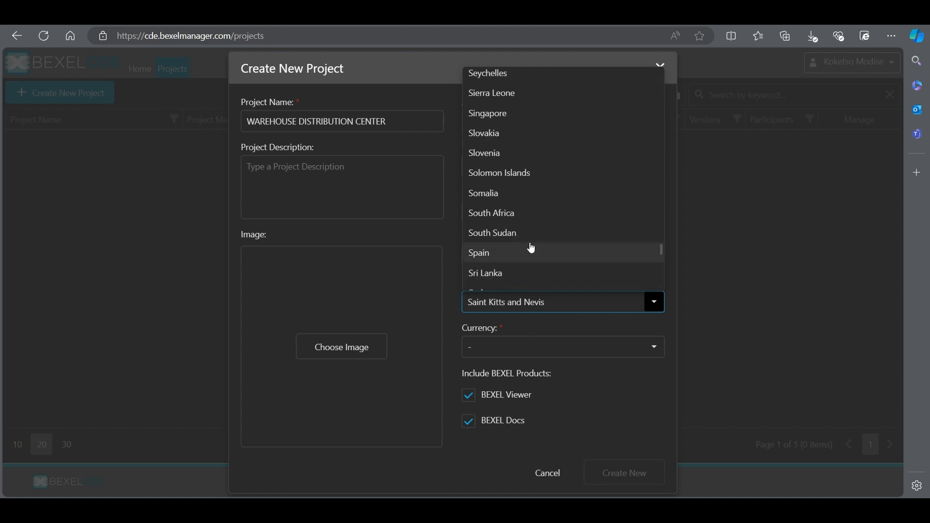
pyautogui.click(499, 221)
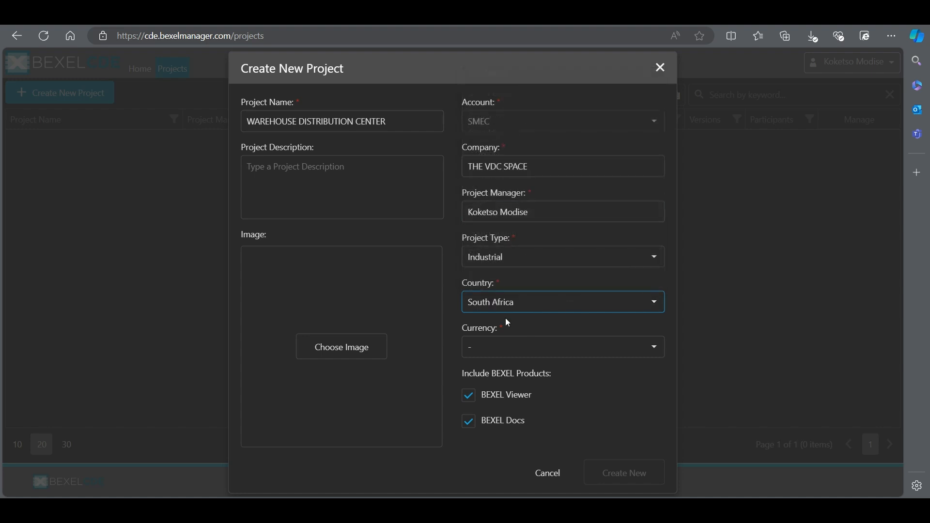
pyautogui.click(653, 348)
pyautogui.scroll(-8, 508, 288)
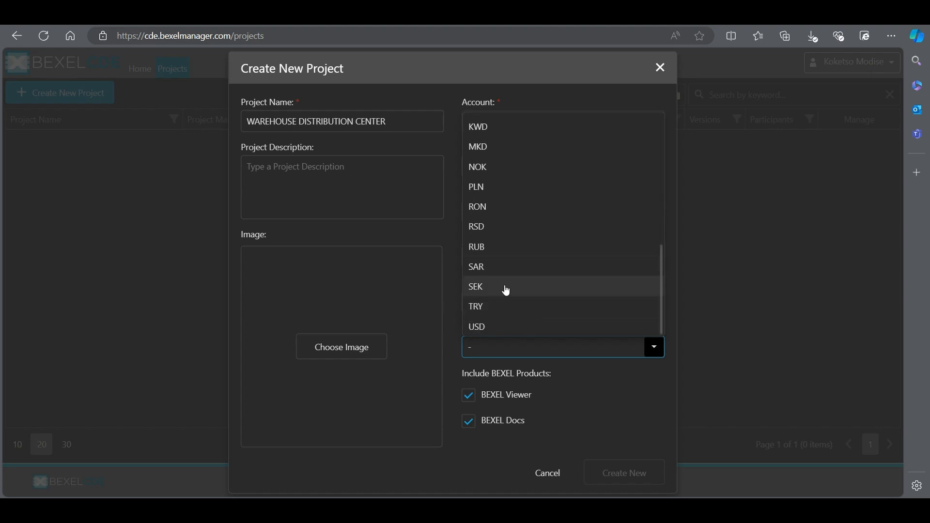
pyautogui.click(493, 273)
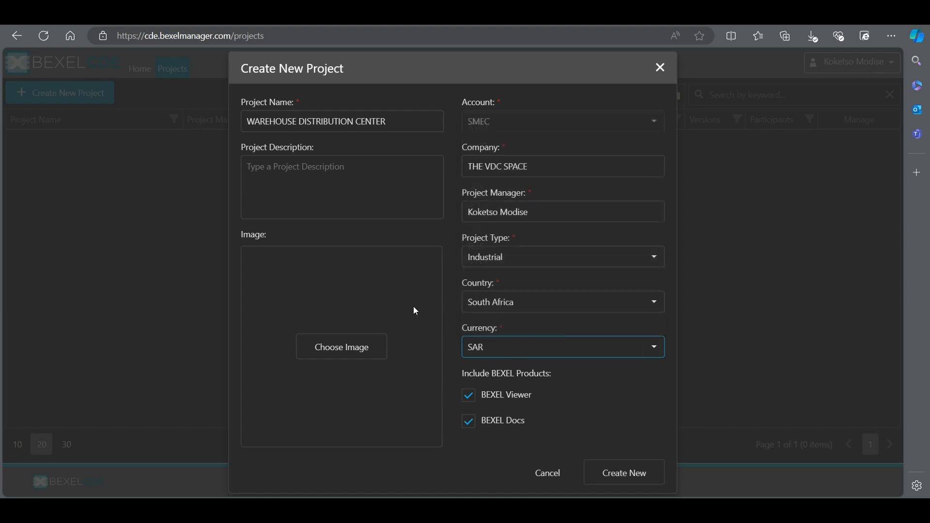
# Step: Create the WAREHOUSE DISTRIBUTION CENTER project, widen the Project Name column, and go Home
pyautogui.click(268, 174)
pyautogui.click(625, 474)
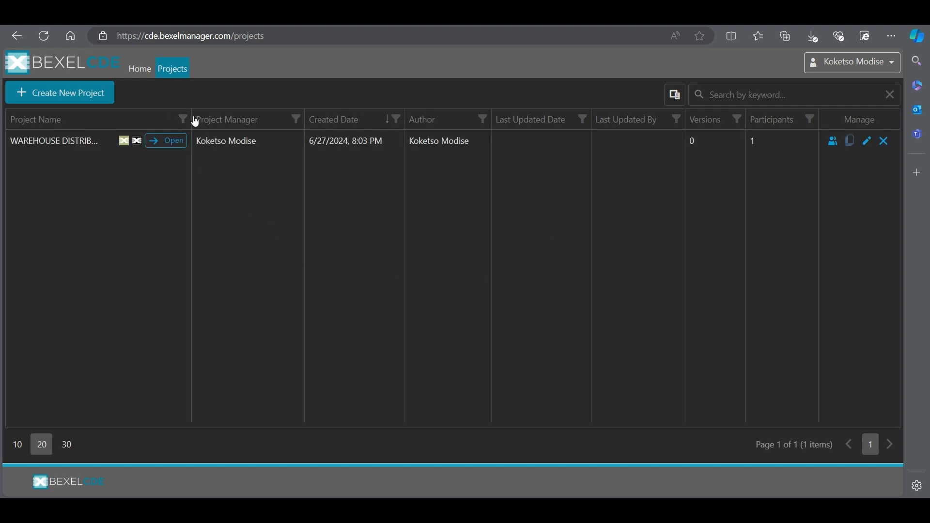
pyautogui.moveTo(192, 117)
pyautogui.mouseDown()
pyautogui.moveTo(238, 117)
pyautogui.moveTo(185, 106)
pyautogui.mouseUp()
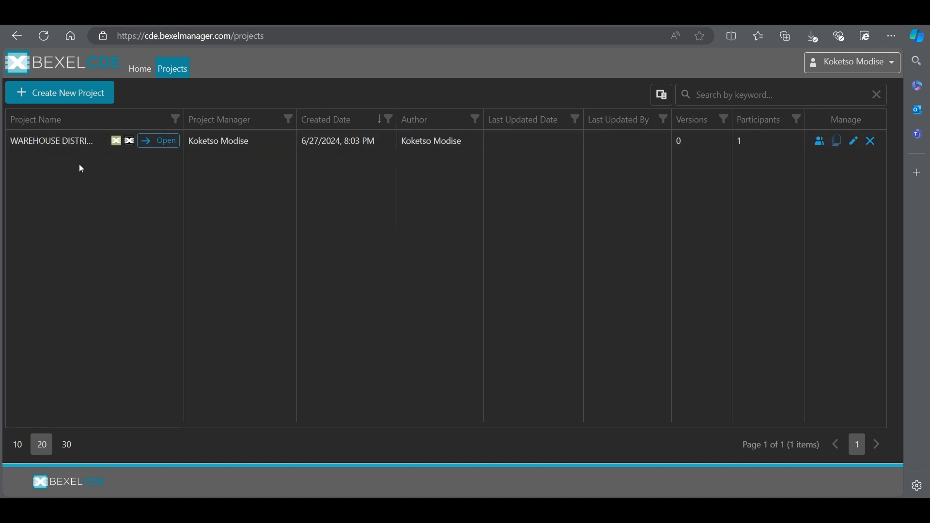
pyautogui.click(140, 70)
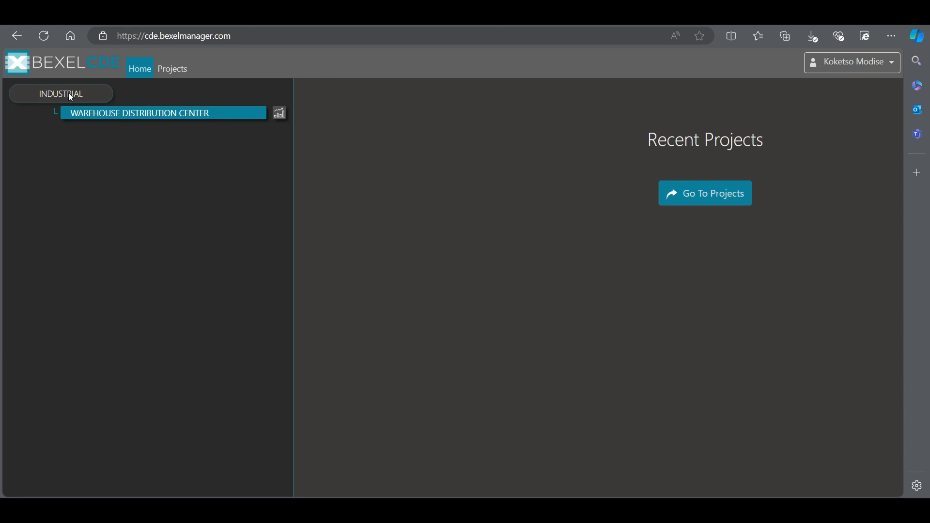
# Step: Open the WAREHOUSE DISTRIBUTION CENTER project and cancel the Add New Report form
pyautogui.click(106, 114)
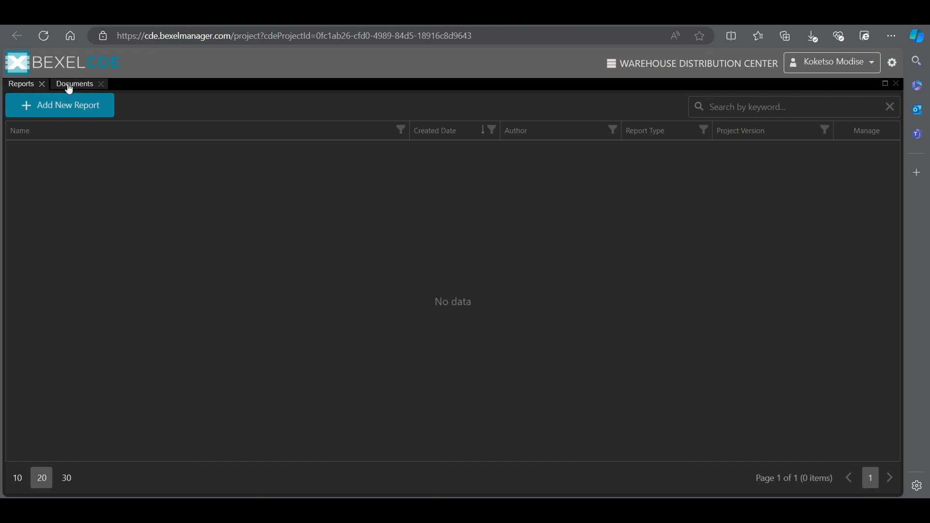
pyautogui.click(35, 105)
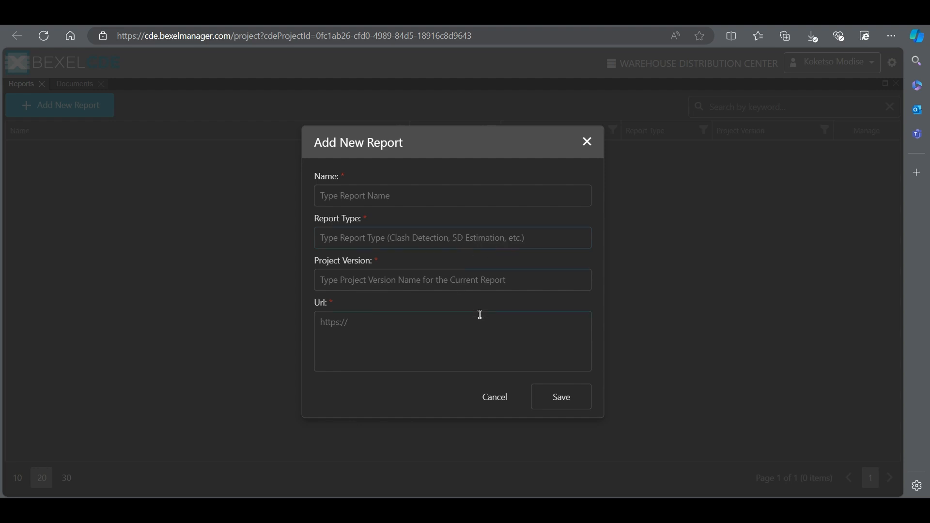
pyautogui.click(492, 400)
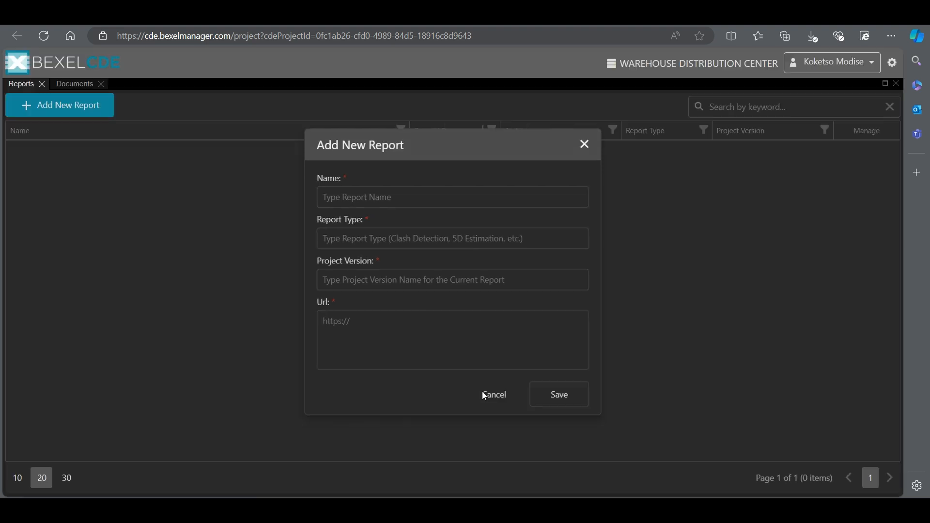
# Step: In Documents, add and save a '0 - BIM EXECUTION PLAN' folder under Project Files
pyautogui.click(68, 87)
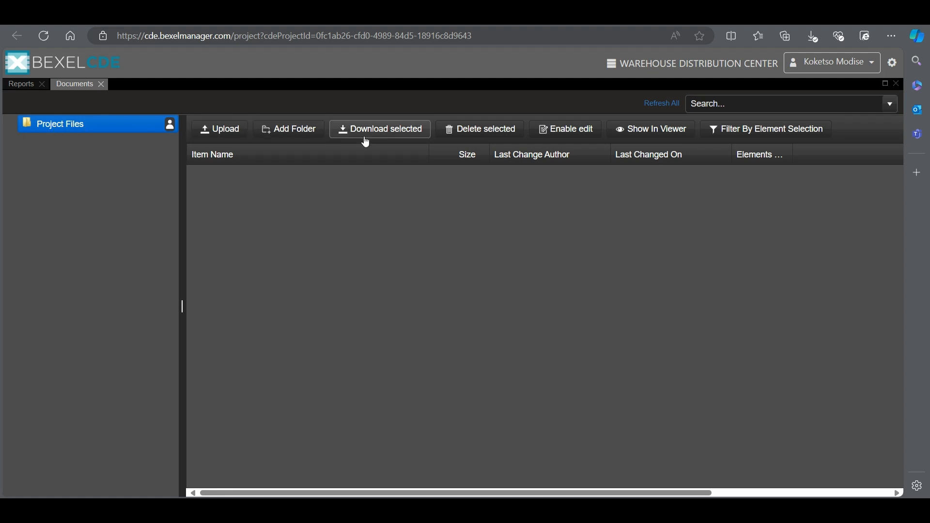
pyautogui.click(312, 139)
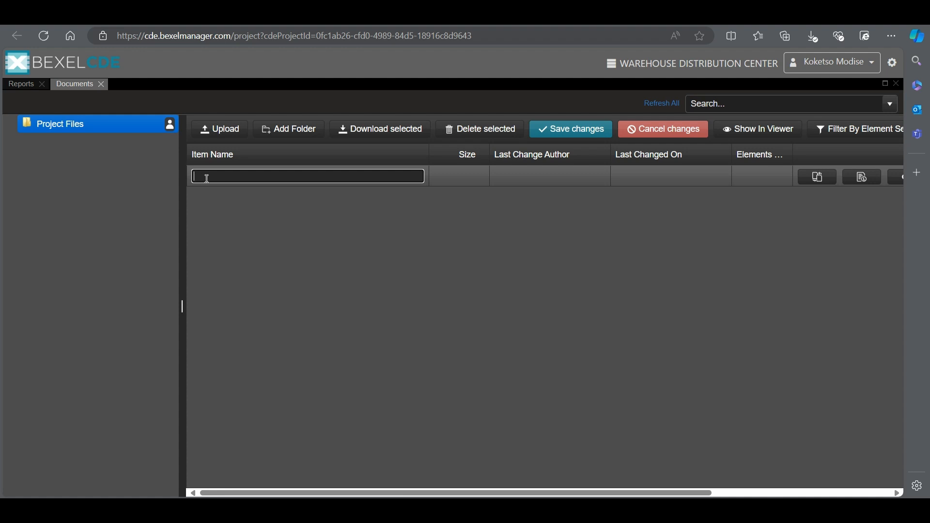
pyautogui.write('0')
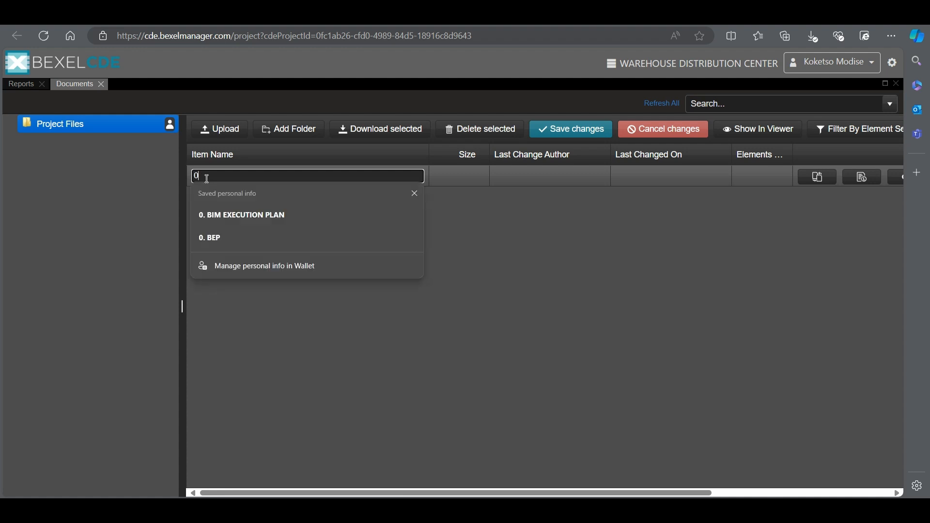
pyautogui.write(' - BIM')
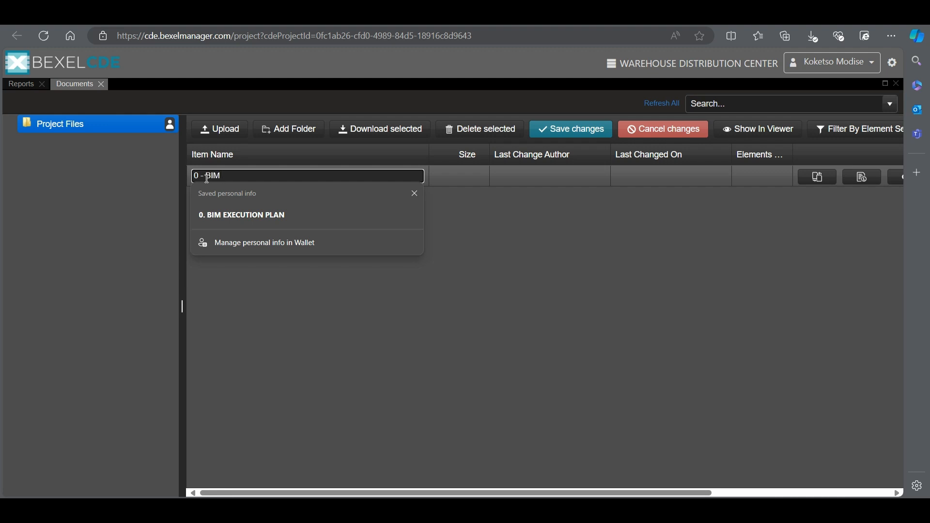
pyautogui.write(' EXECU')
pyautogui.write('TION PLAN')
pyautogui.press('Return')
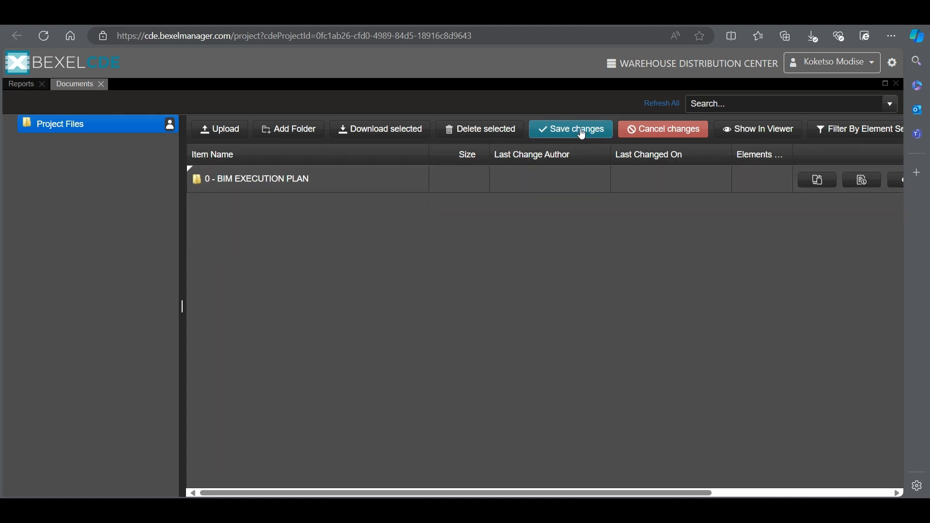
pyautogui.click(572, 129)
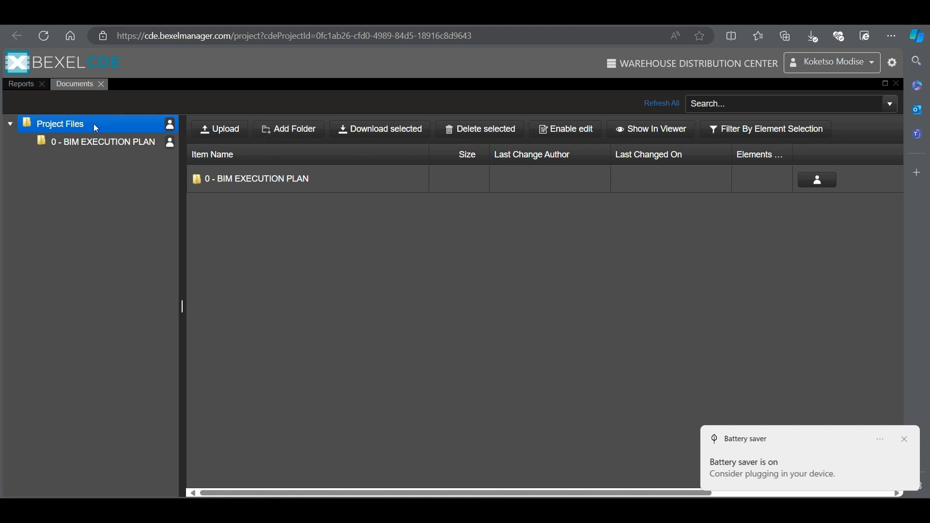
# Step: Add a folder '02 - WIP', then rename it to '01 - WIP' and save
pyautogui.click(282, 132)
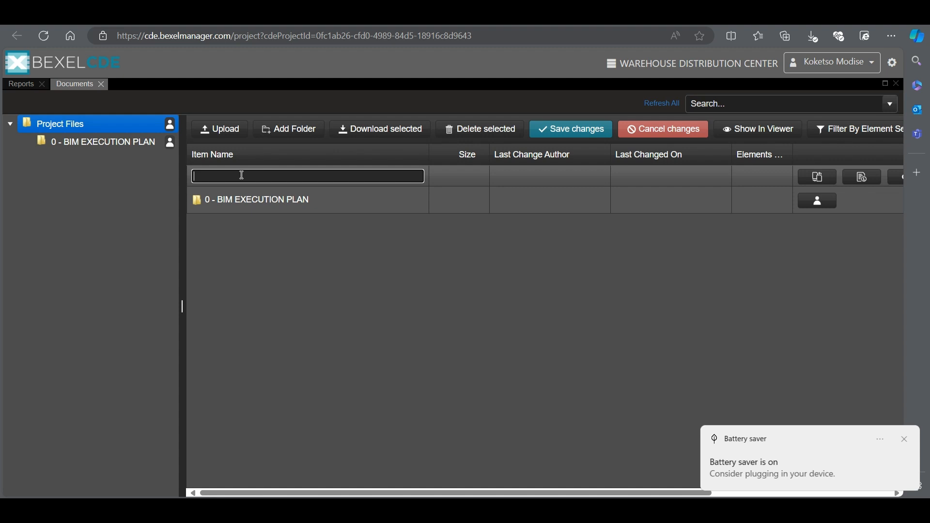
pyautogui.write('02 - WIP')
pyautogui.click(555, 132)
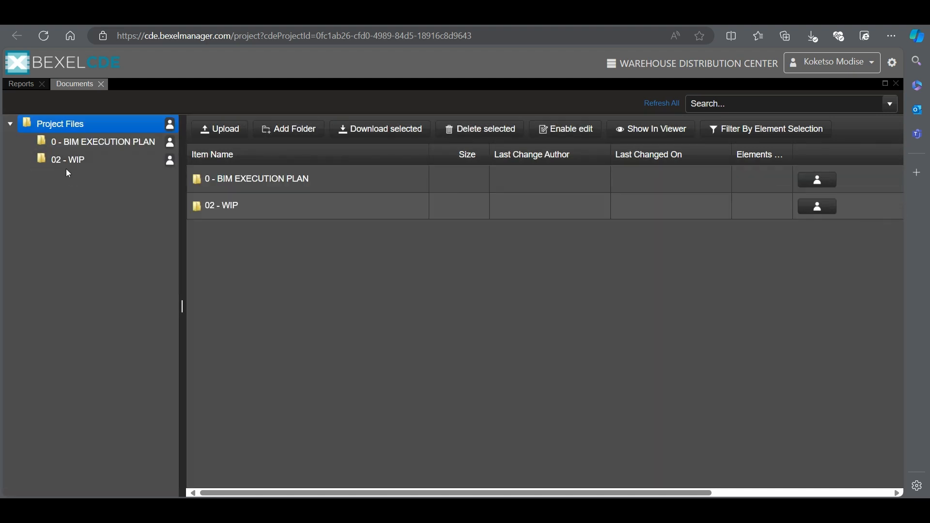
pyautogui.click(63, 161)
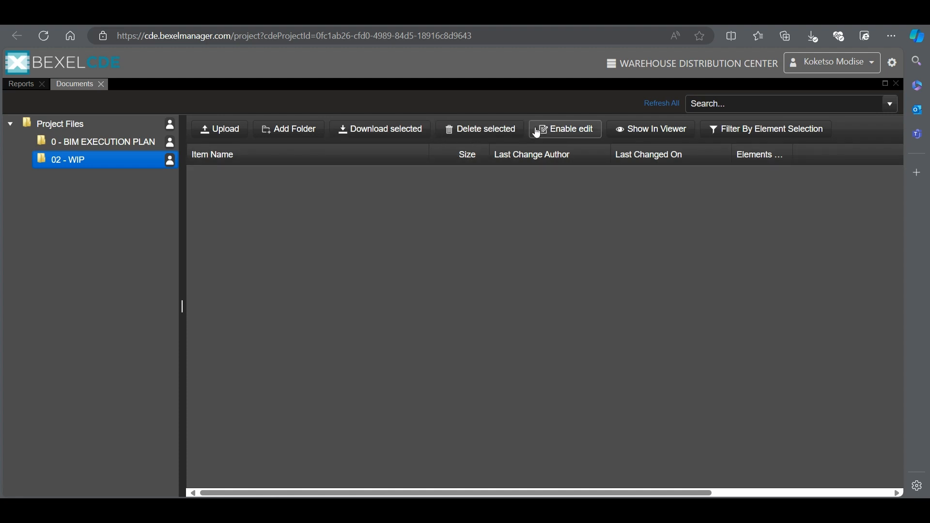
pyautogui.click(556, 136)
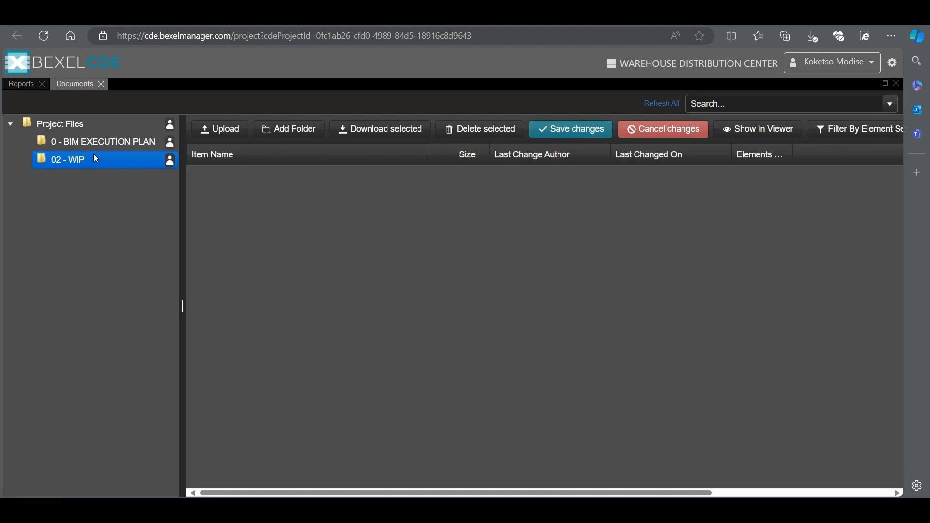
pyautogui.click(70, 126)
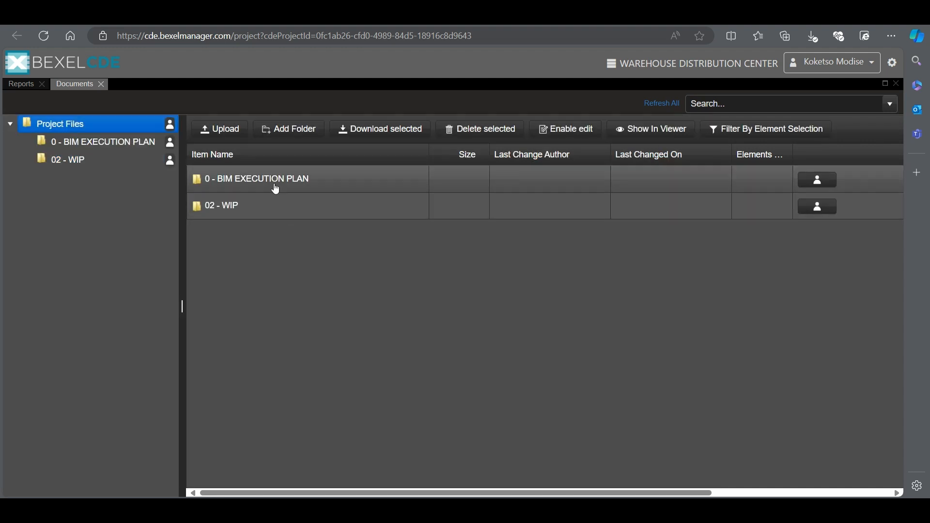
pyautogui.click(244, 207)
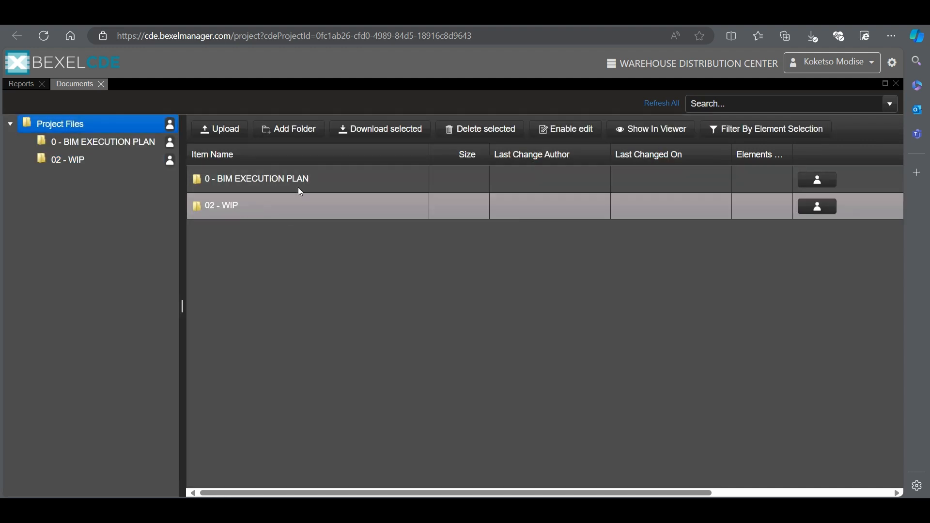
pyautogui.click(557, 129)
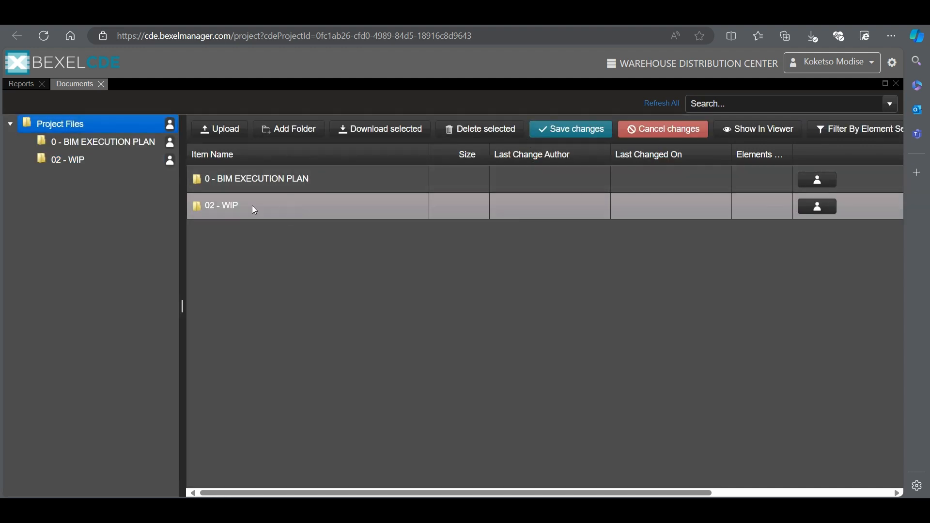
pyautogui.click(213, 209)
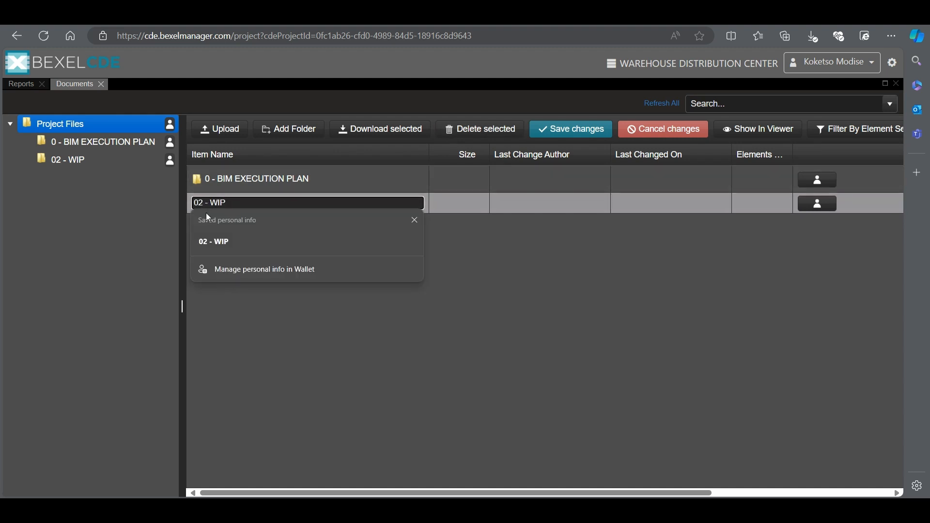
pyautogui.press('BackSpace')
pyautogui.write('1')
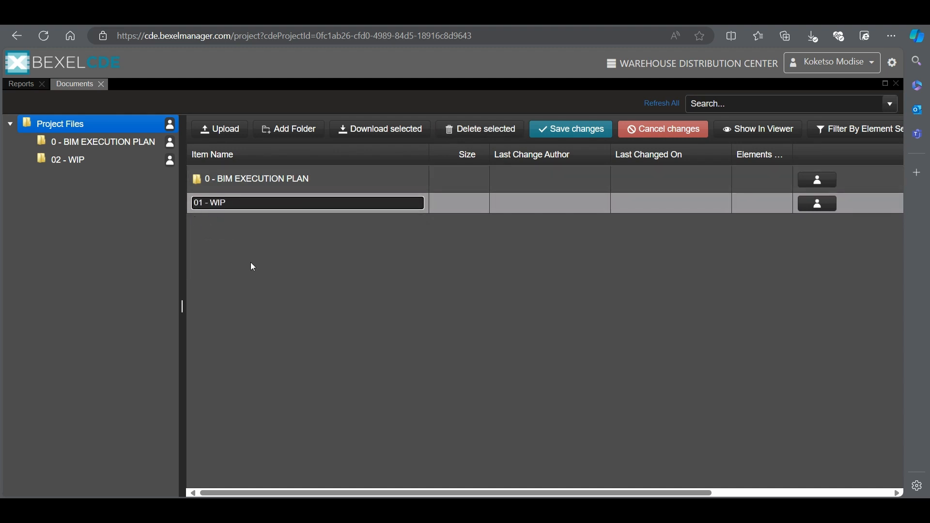
pyautogui.click(572, 129)
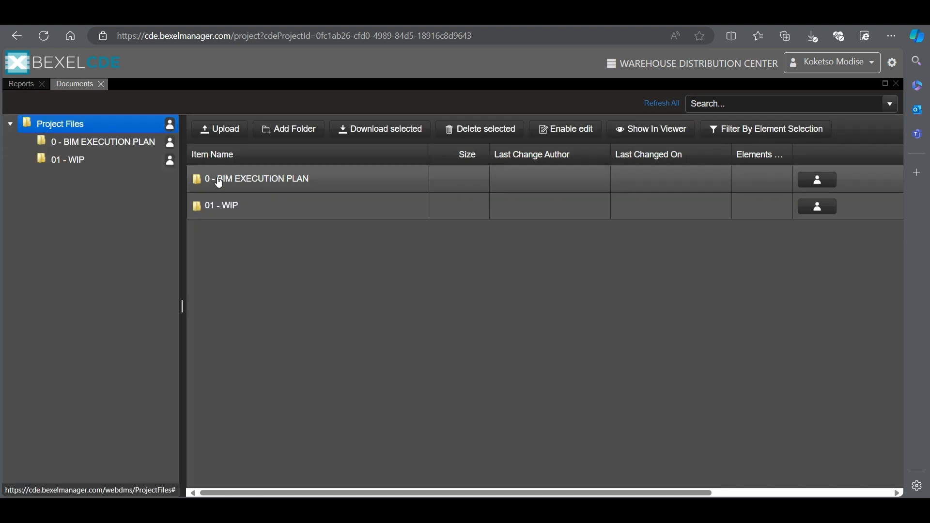
# Step: Open the 0 - BIM EXECUTION PLAN folder, return to Project Files, and enable folder editing
pyautogui.doubleClick(219, 179)
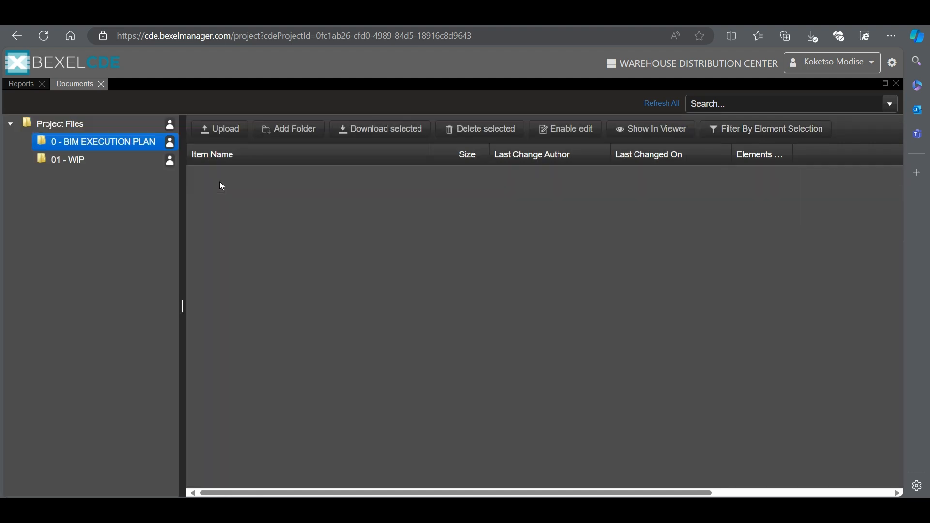
pyautogui.click(60, 125)
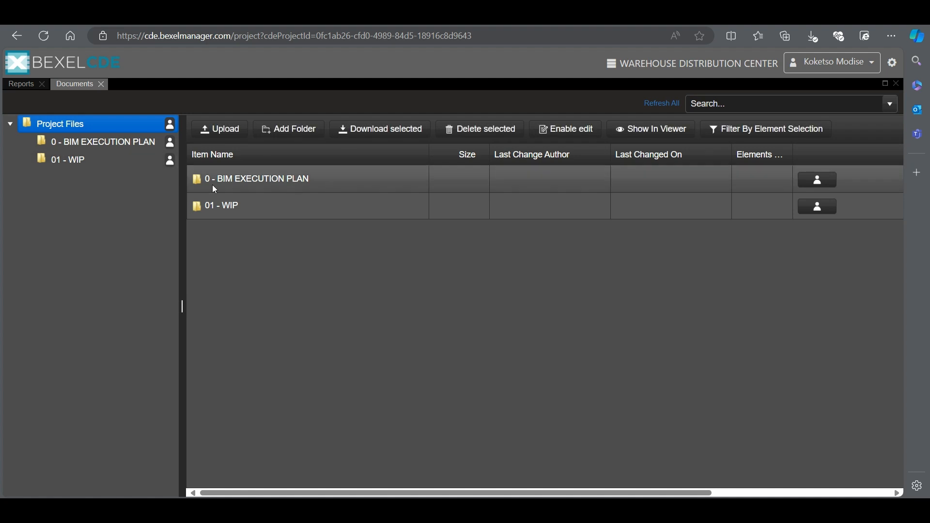
pyautogui.doubleClick(218, 181)
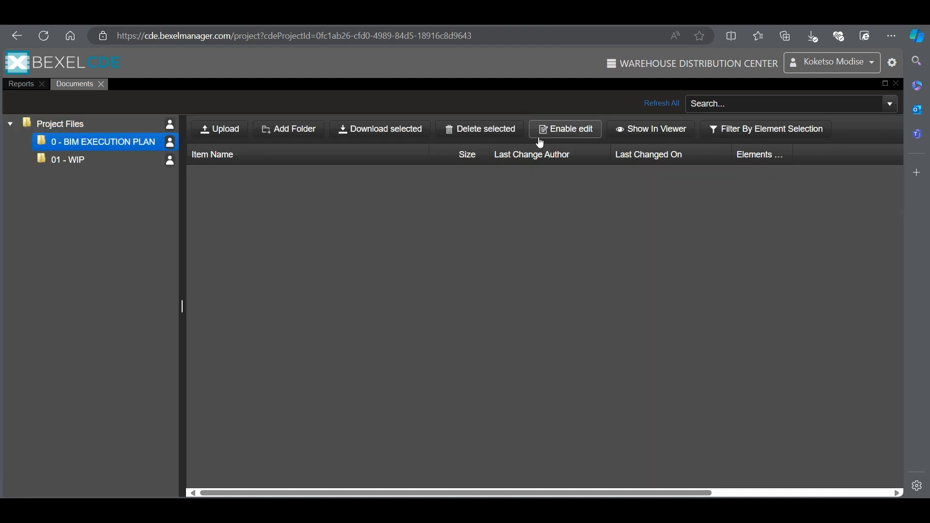
pyautogui.click(543, 132)
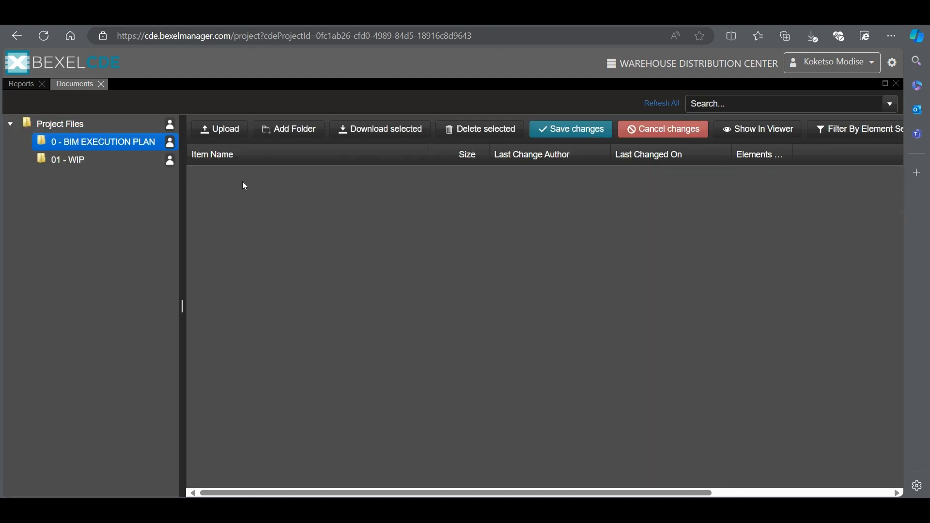
pyautogui.click(72, 126)
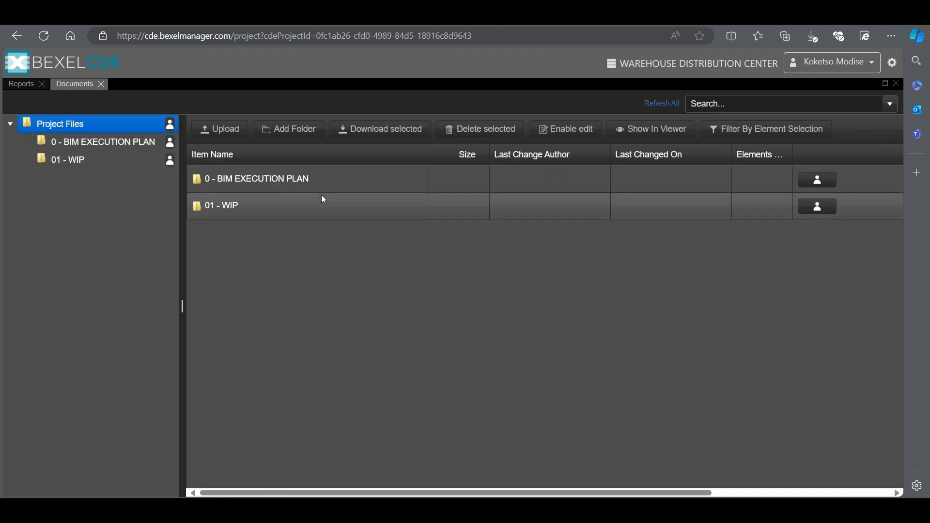
pyautogui.doubleClick(257, 180)
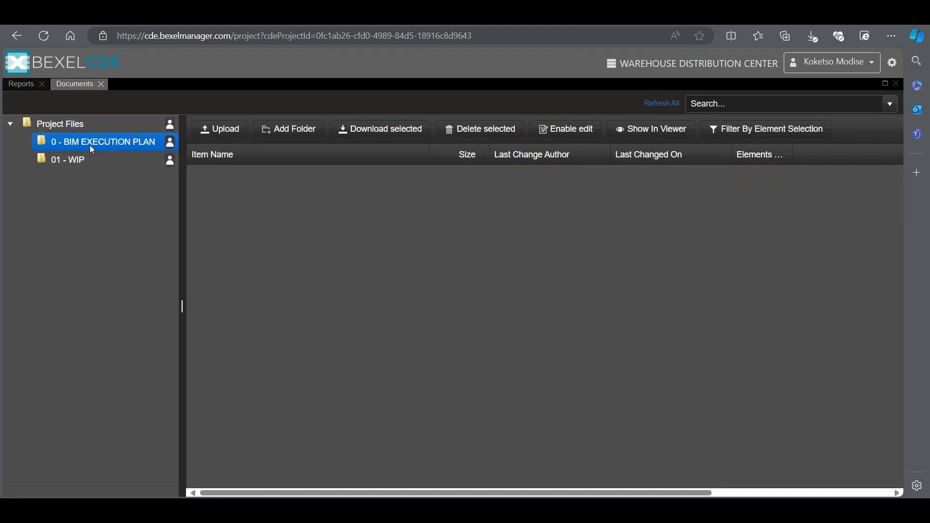
pyautogui.click(75, 126)
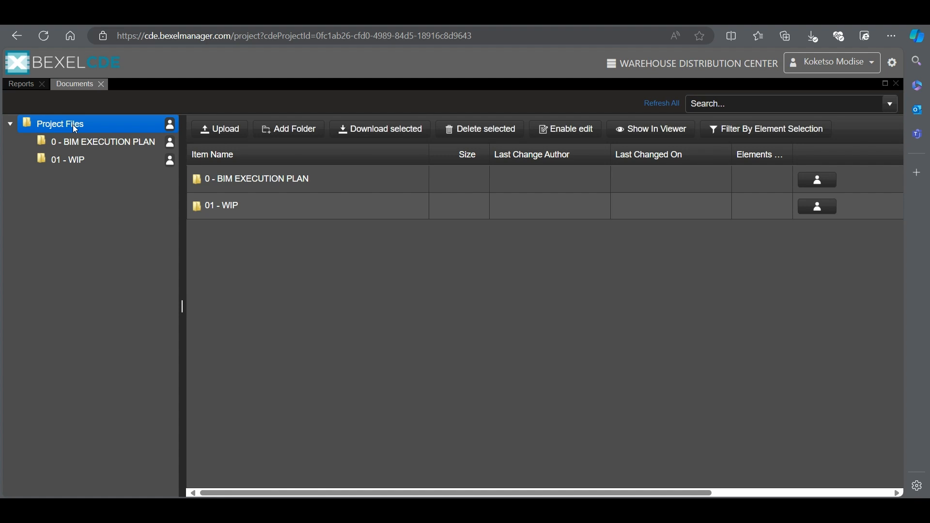
pyautogui.click(535, 131)
# Step: Rename the 0 - BIM EXECUTION PLAN folder to 00 - BIM EXECUTION PLAN and save it
pyautogui.click(245, 179)
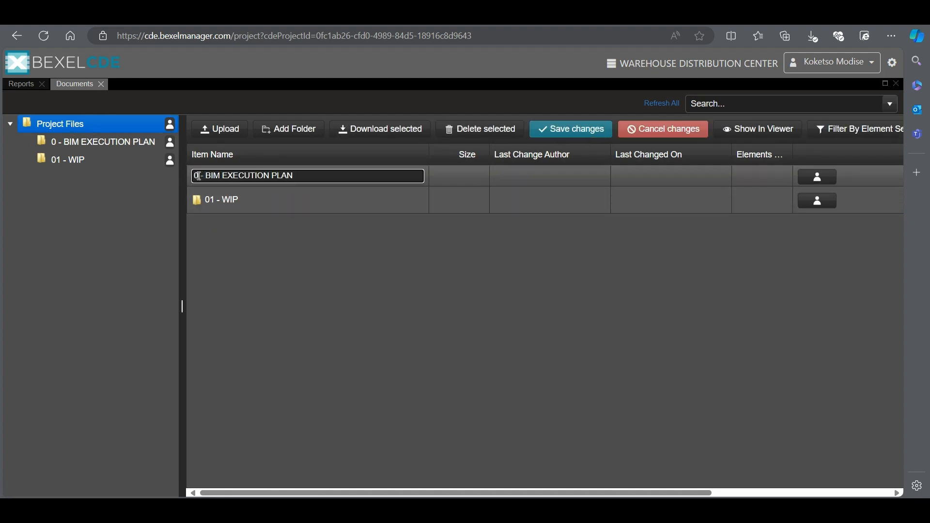
pyautogui.click(198, 176)
pyautogui.write('0')
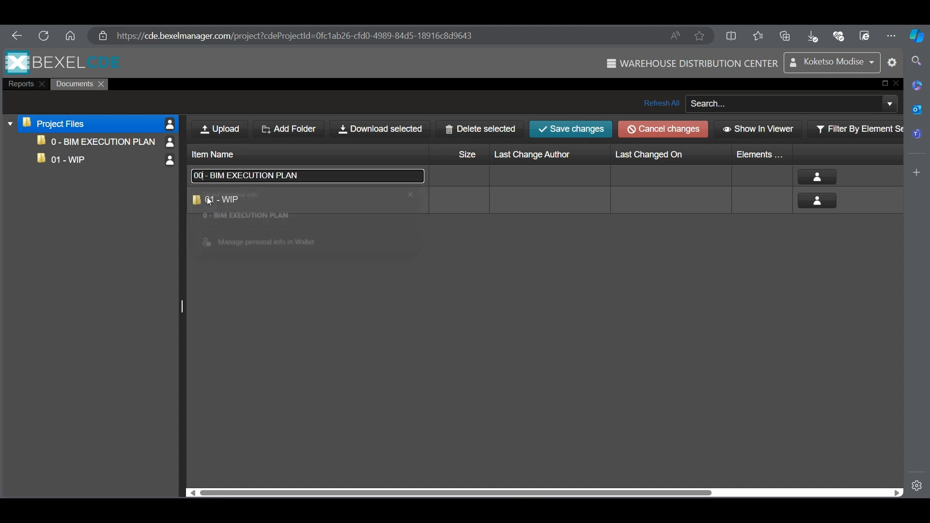
pyautogui.click(575, 132)
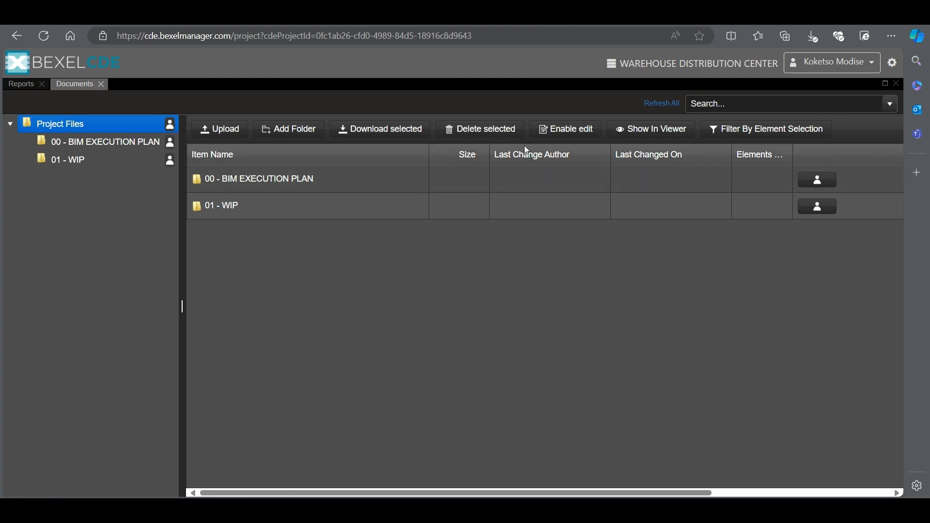
# Step: Add and save a 02 - SHARED folder, then start another blank folder row
pyautogui.click(283, 135)
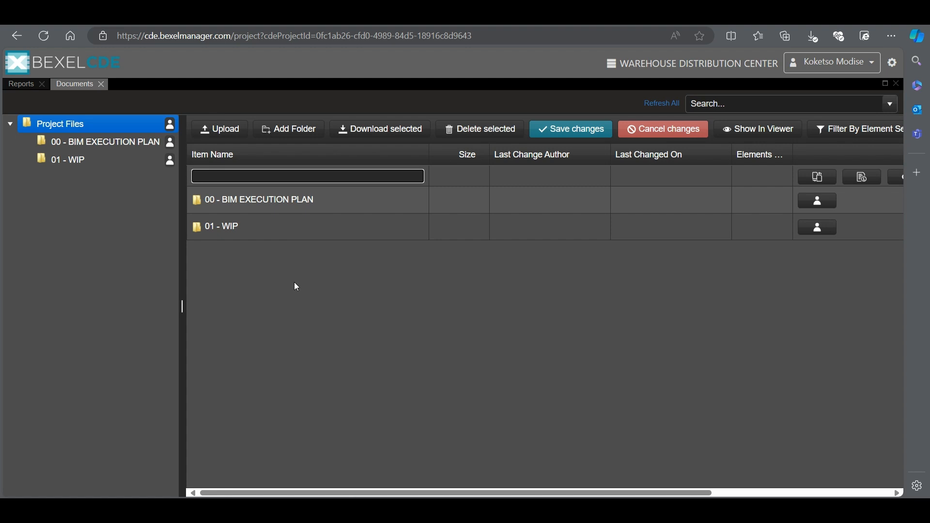
pyautogui.write('02 - ')
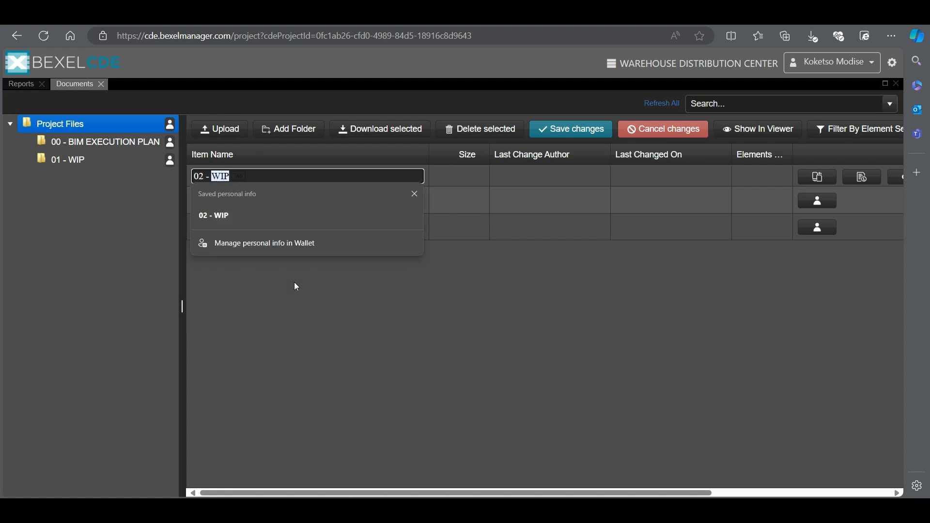
pyautogui.write('SHARED')
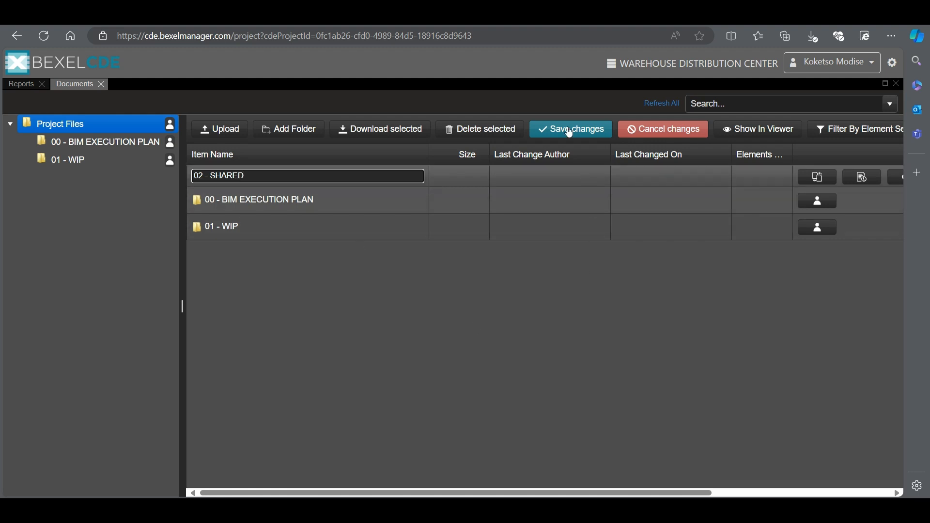
pyautogui.click(553, 136)
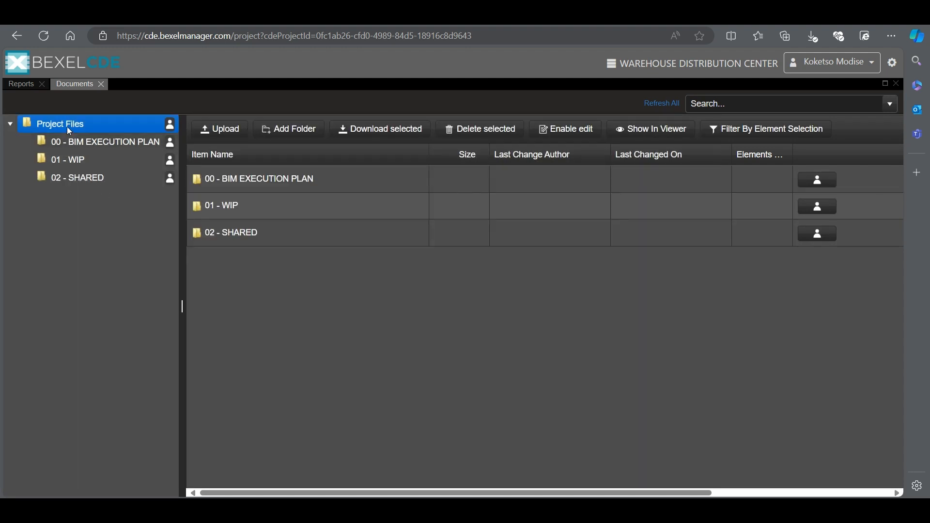
pyautogui.click(289, 129)
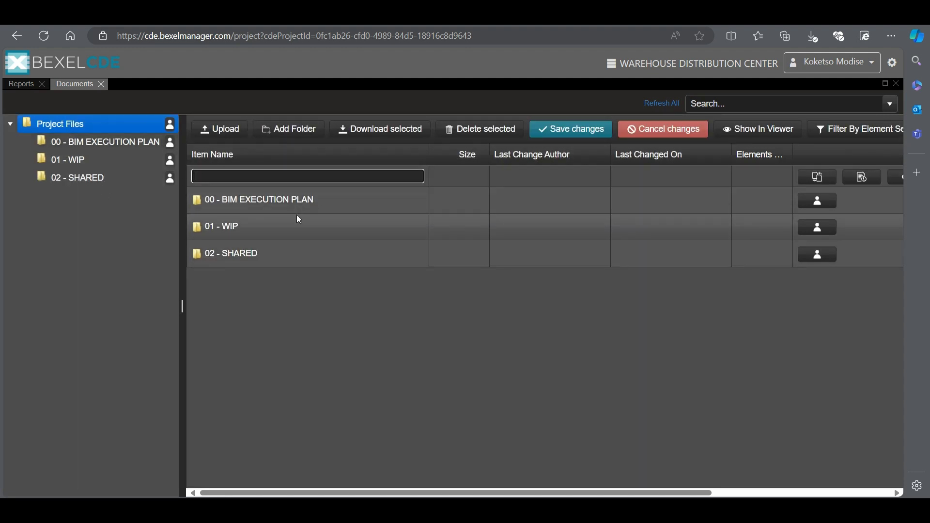
# Step: Name the new folder 03 - PUBLISHED and save it
pyautogui.write('03 -')
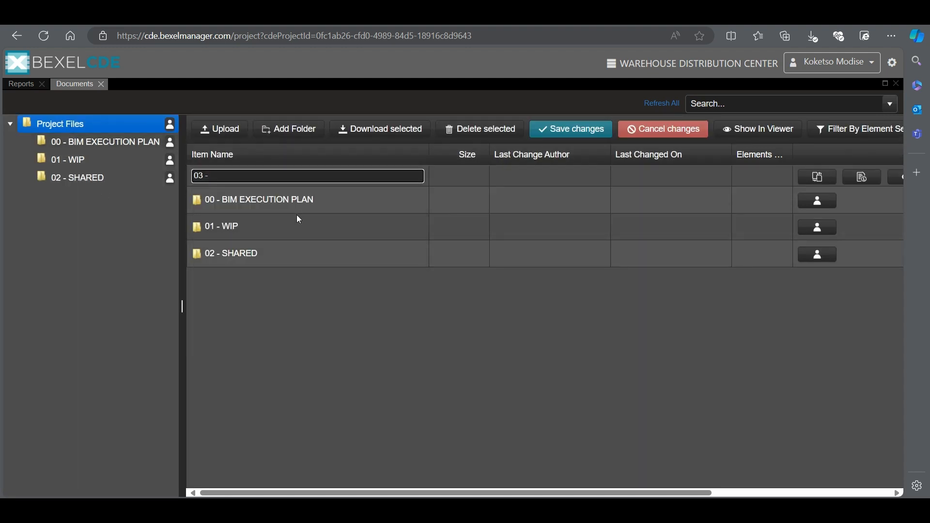
pyautogui.write(' PUNL')
pyautogui.press('BackSpace')
pyautogui.press('BackSpace')
pyautogui.write('BLISHED')
pyautogui.click(574, 130)
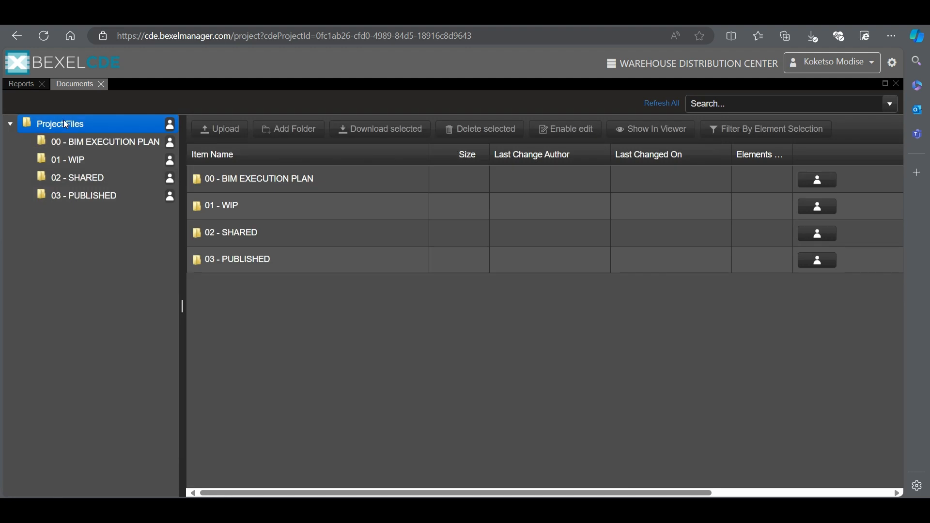
# Step: Add another folder named 04 - ARCHIVED and save it
pyautogui.click(280, 135)
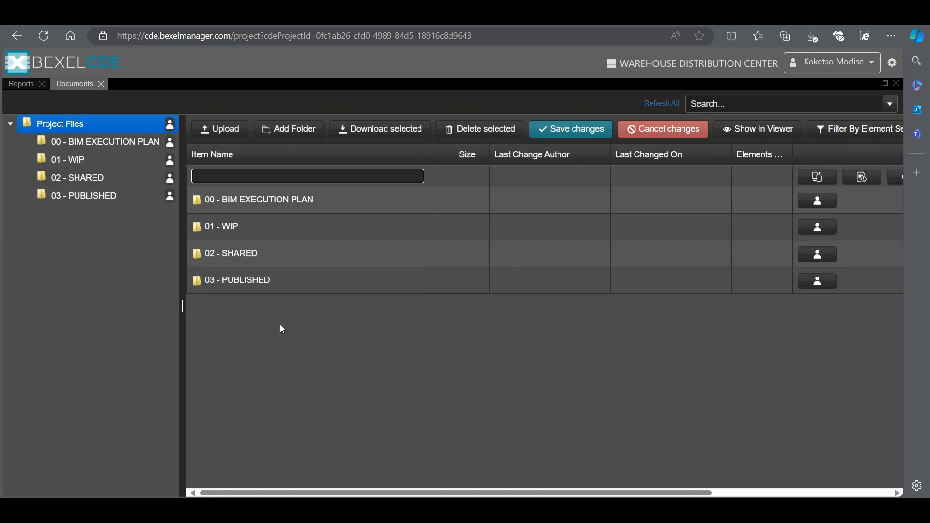
pyautogui.write('04 - ARCHIVED')
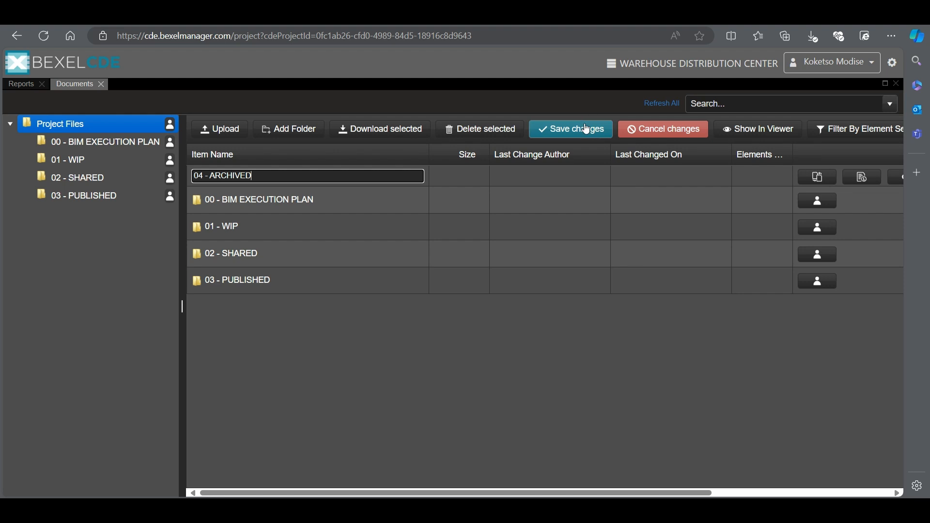
pyautogui.click(565, 130)
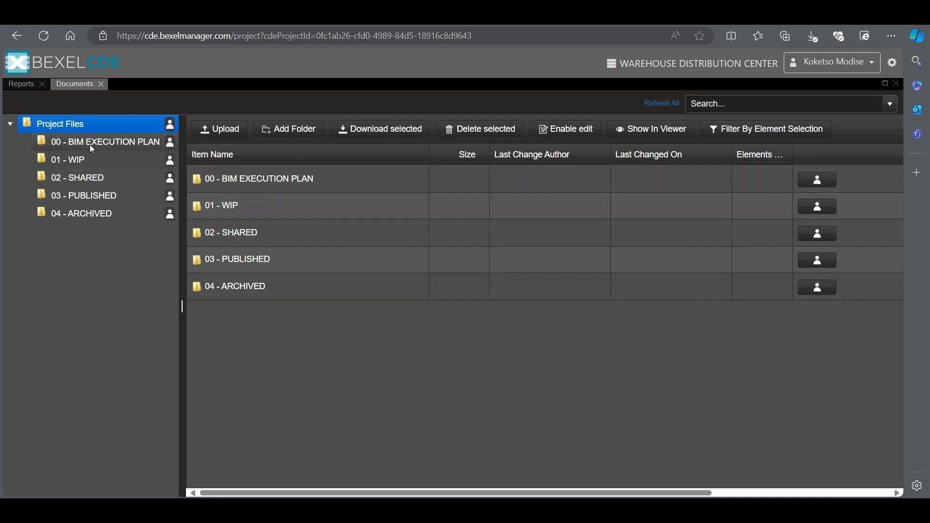
# Step: Drag the splitter to widen the folder tree, then open 01 - WIP
pyautogui.moveTo(182, 150); pyautogui.dragTo(216, 154)
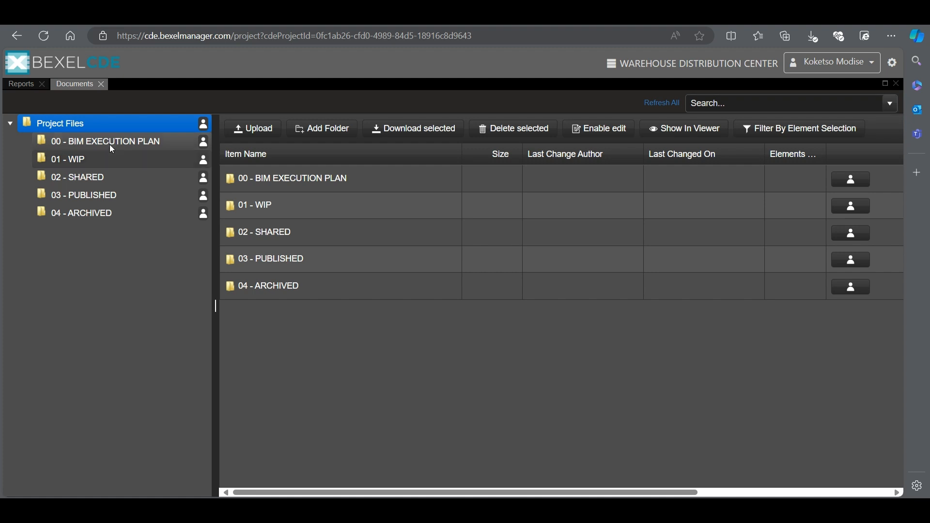
pyautogui.click(88, 161)
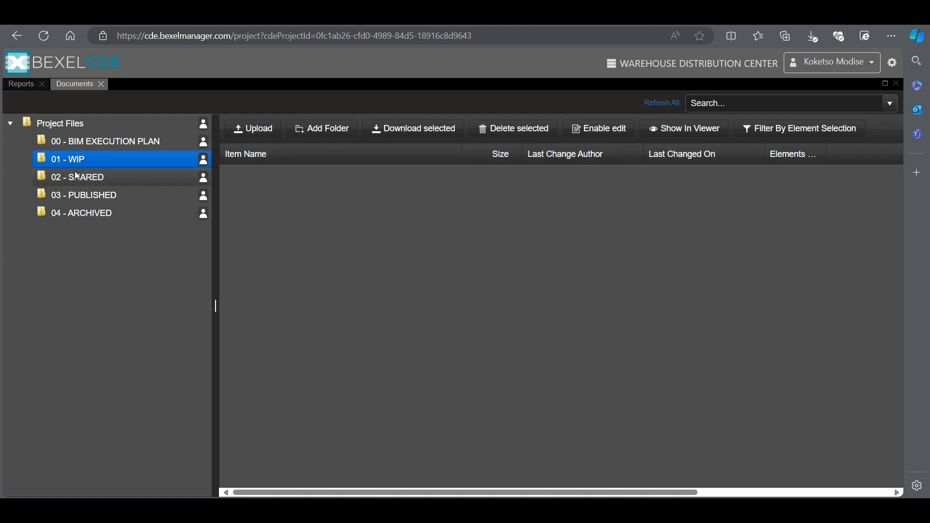
# Step: Inside 01 - WIP, create and save folders 00 - DRAWINGS, 01 - MODELS and 02 - EXPORTS
pyautogui.click(311, 132)
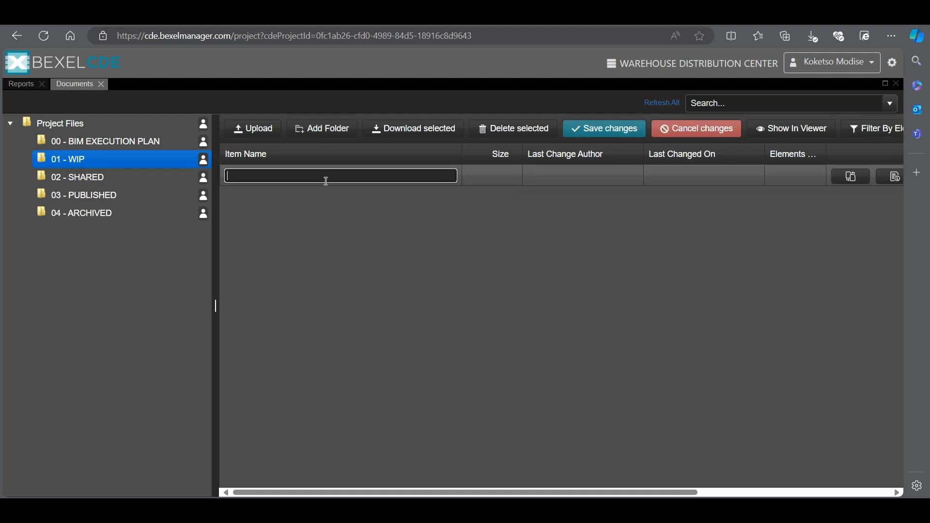
pyautogui.write('0')
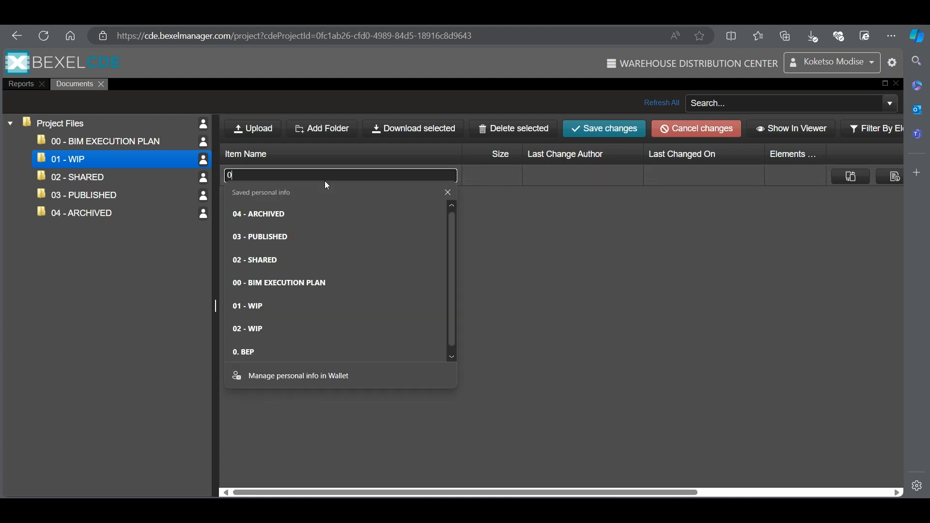
pyautogui.write('0 - ')
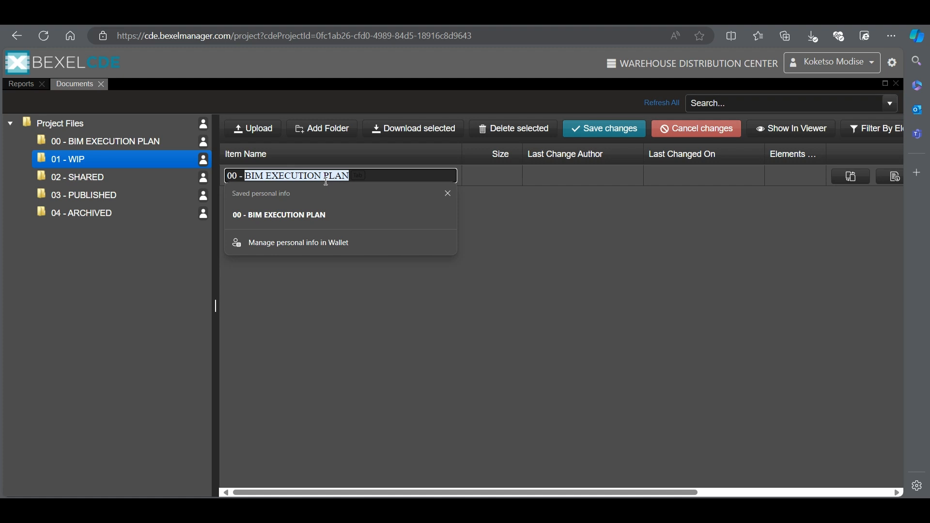
pyautogui.write('DRAWI')
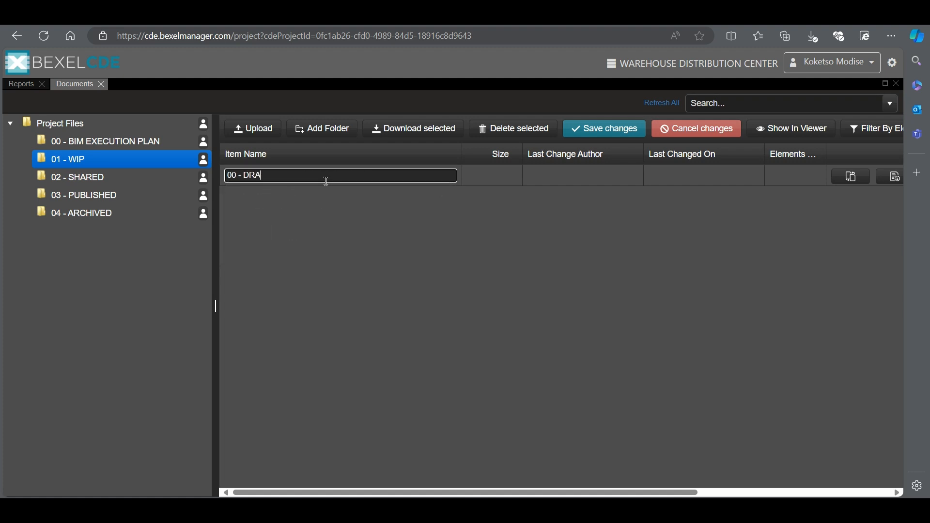
pyautogui.write('NGS')
pyautogui.press('Return')
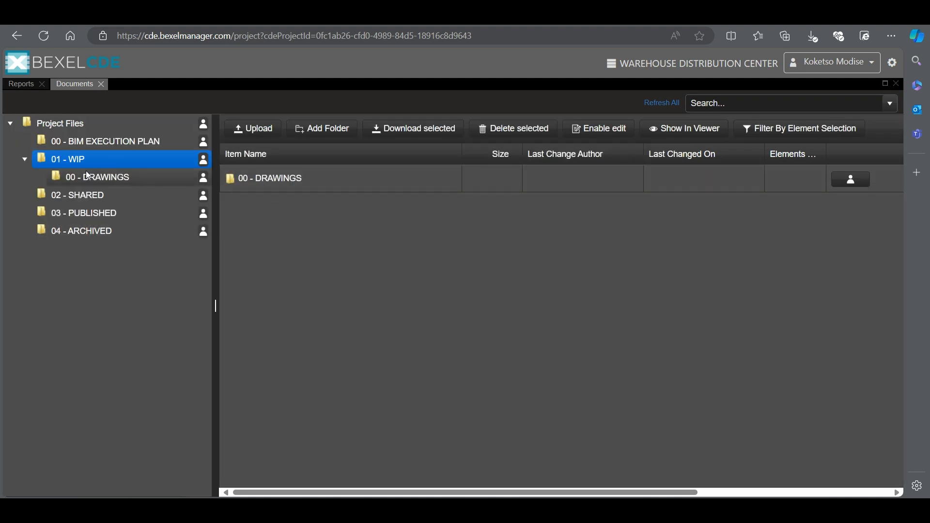
pyautogui.click(316, 130)
pyautogui.write('01')
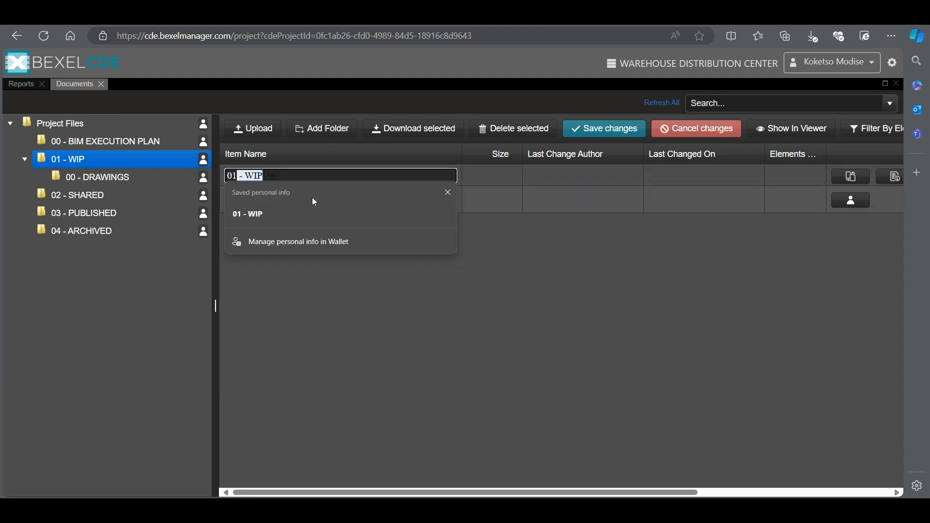
pyautogui.write(' - MODELS')
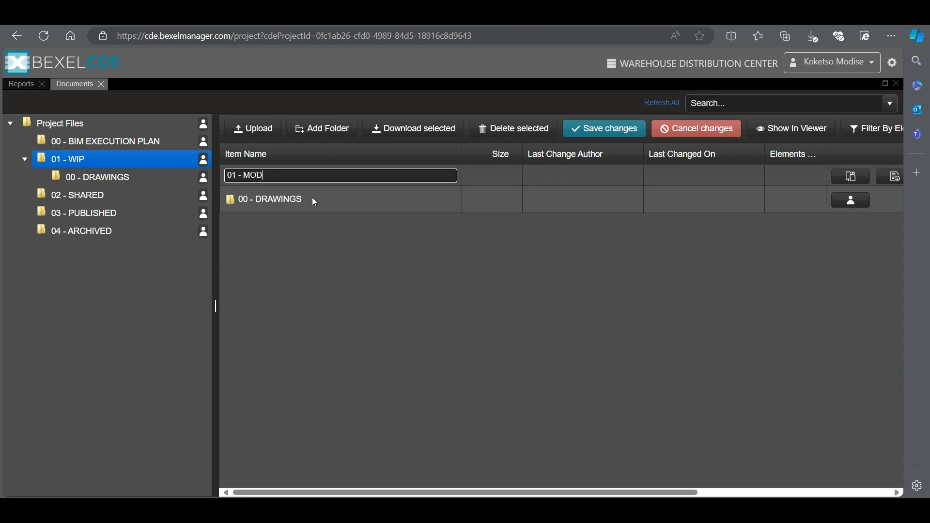
pyautogui.click(594, 129)
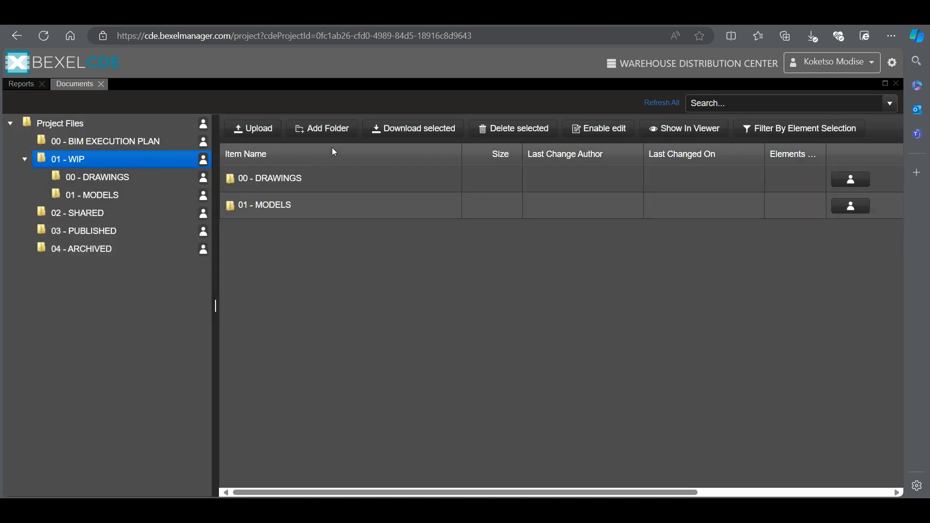
pyautogui.click(325, 132)
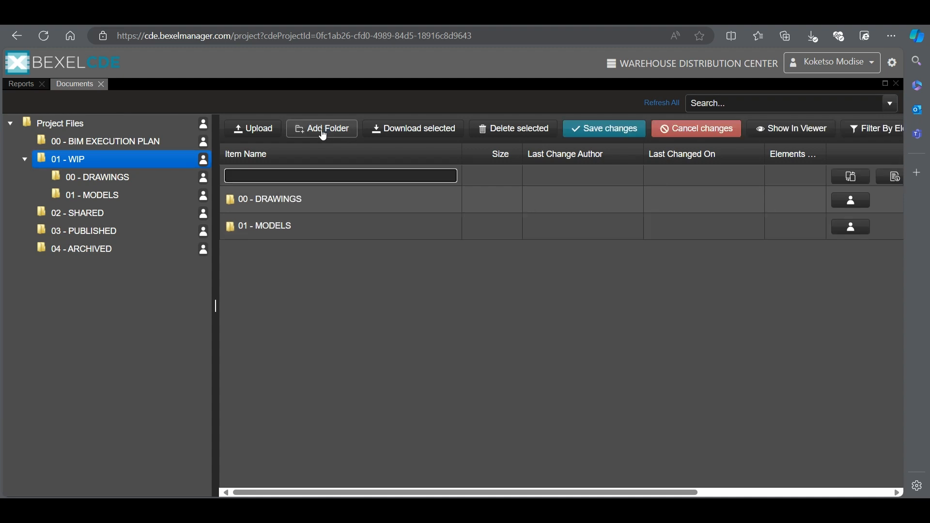
pyautogui.write('02 - ')
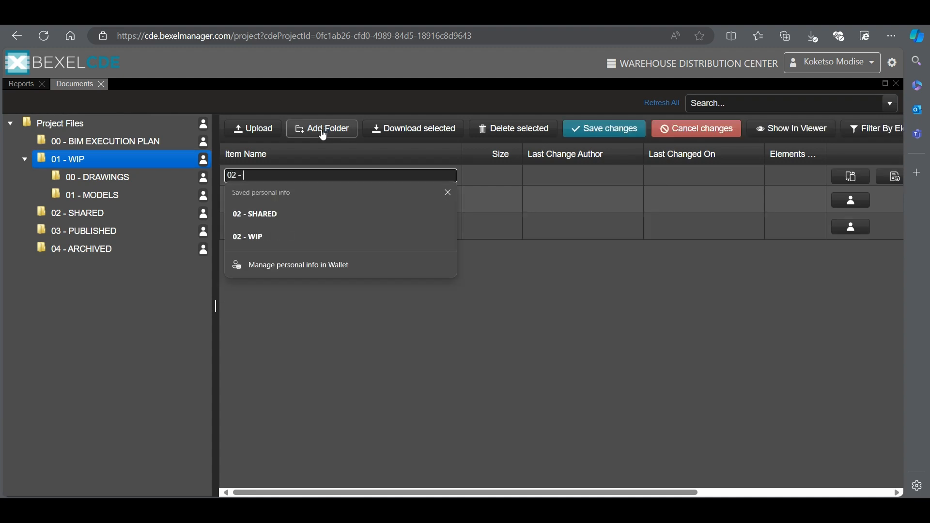
pyautogui.write('EXPORT')
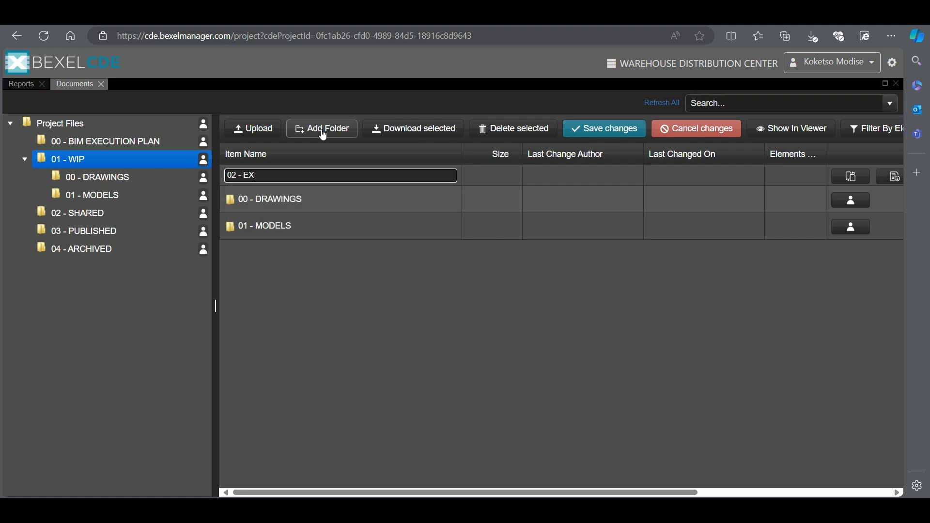
pyautogui.write('S')
pyautogui.click(594, 129)
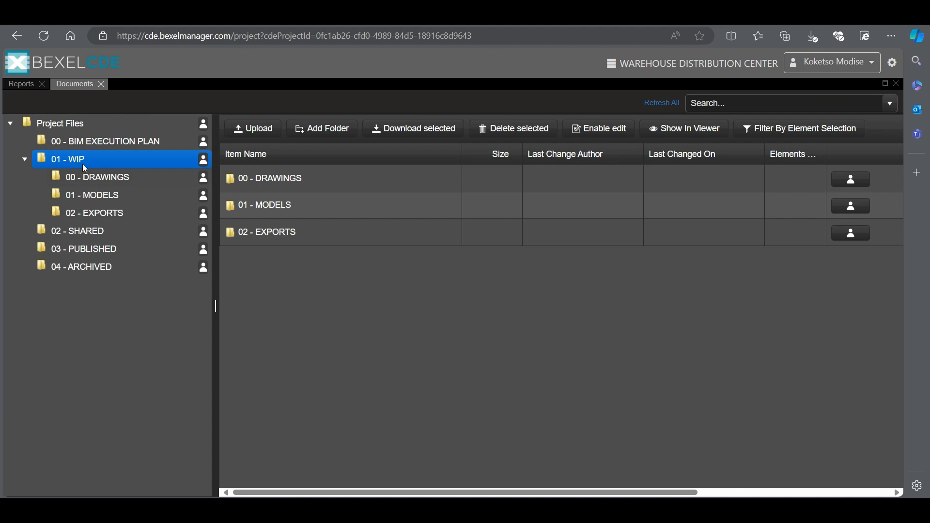
# Step: Delete the 00 - DRAWINGS, 01 - MODELS and 02 - EXPORTS subfolders, confirming each deletion
pyautogui.click(106, 183)
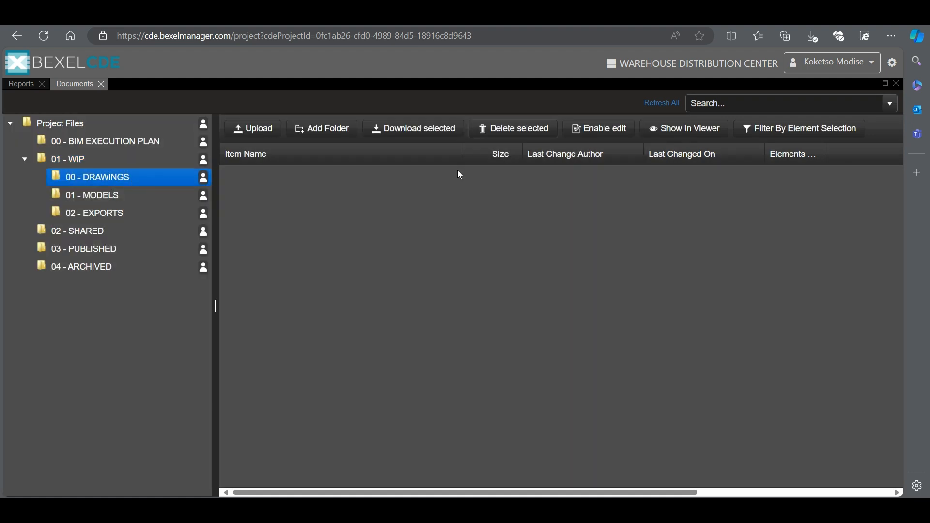
pyautogui.click(94, 161)
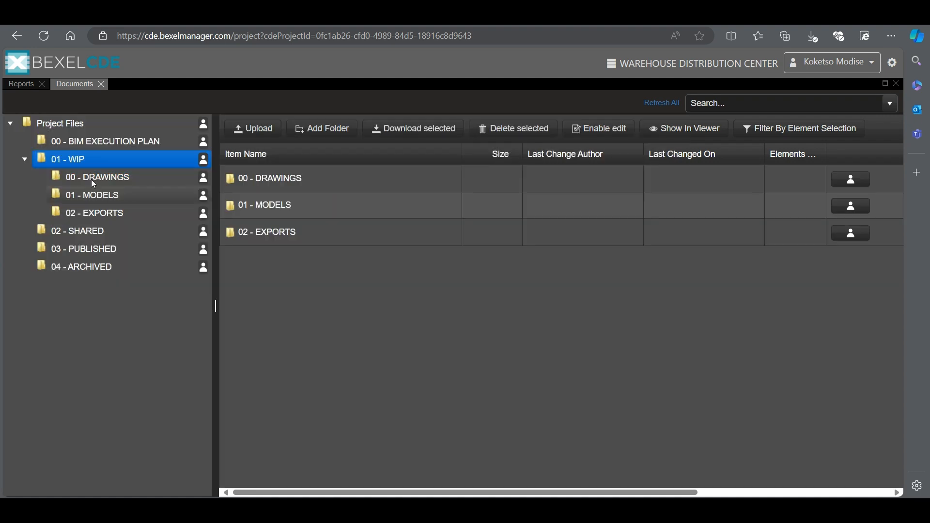
pyautogui.click(324, 179)
pyautogui.click(514, 129)
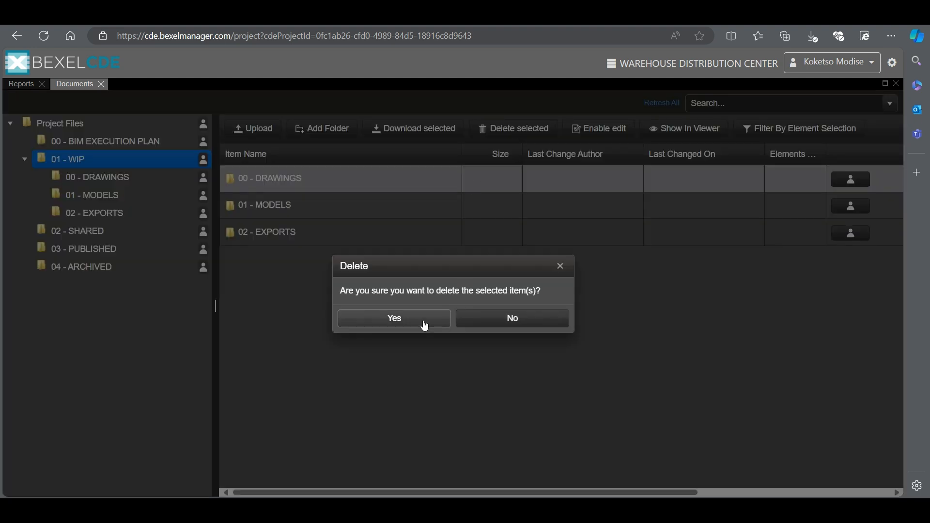
pyautogui.click(423, 322)
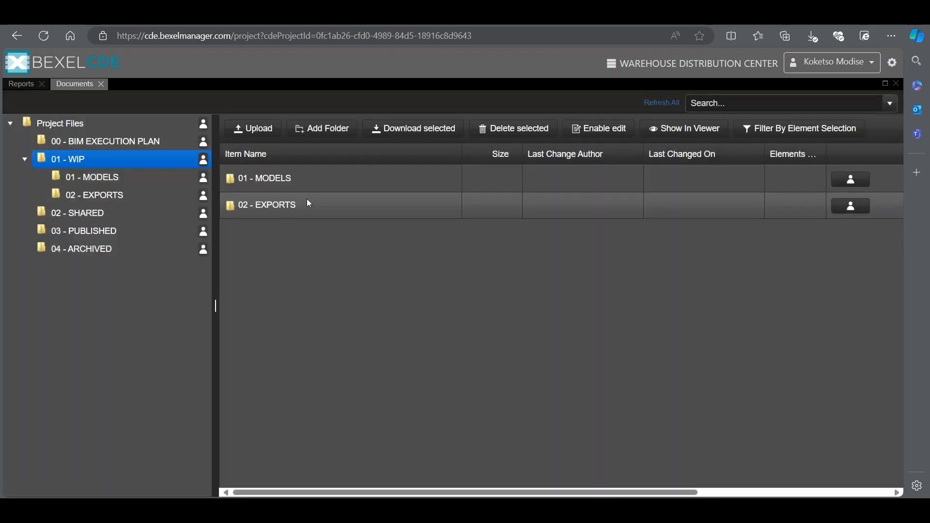
pyautogui.click(335, 179)
pyautogui.click(509, 130)
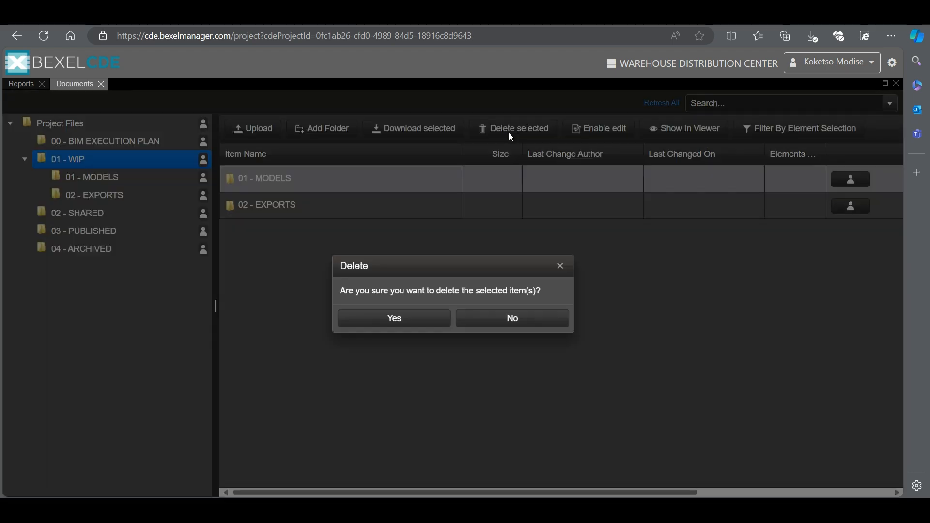
pyautogui.click(428, 321)
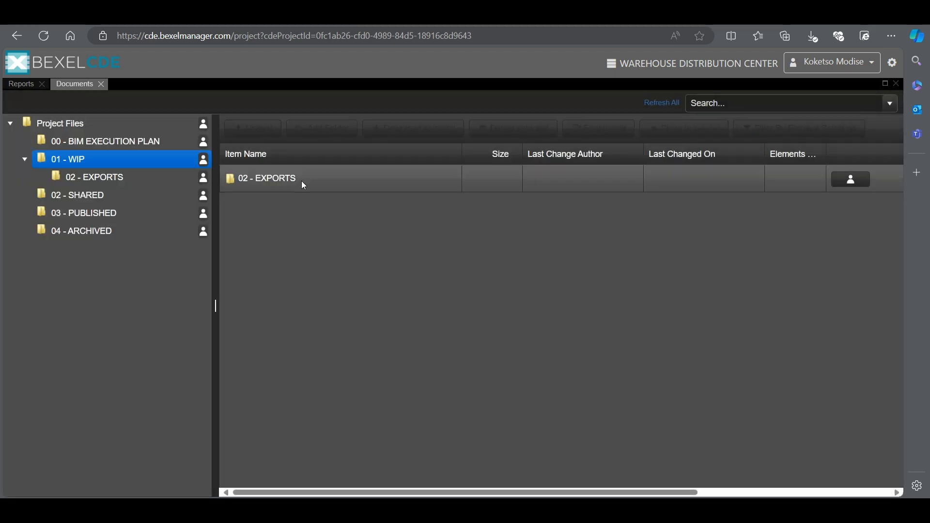
pyautogui.click(513, 129)
pyautogui.click(409, 318)
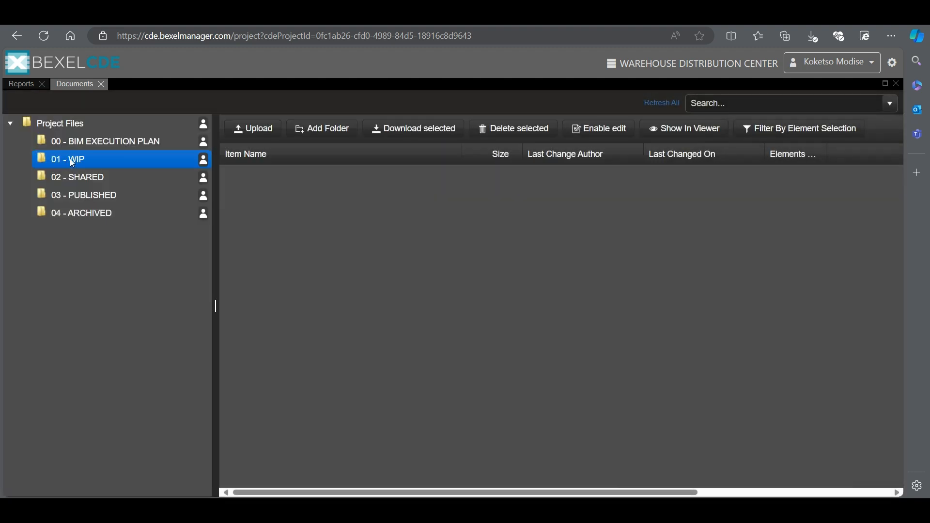
# Step: Add and save subfolders 00 - ARCHITECTURE, 01 - STRUCTURE, 02 - PLUMBING, then open 00 - ARCHITECTURE
pyautogui.click(339, 134)
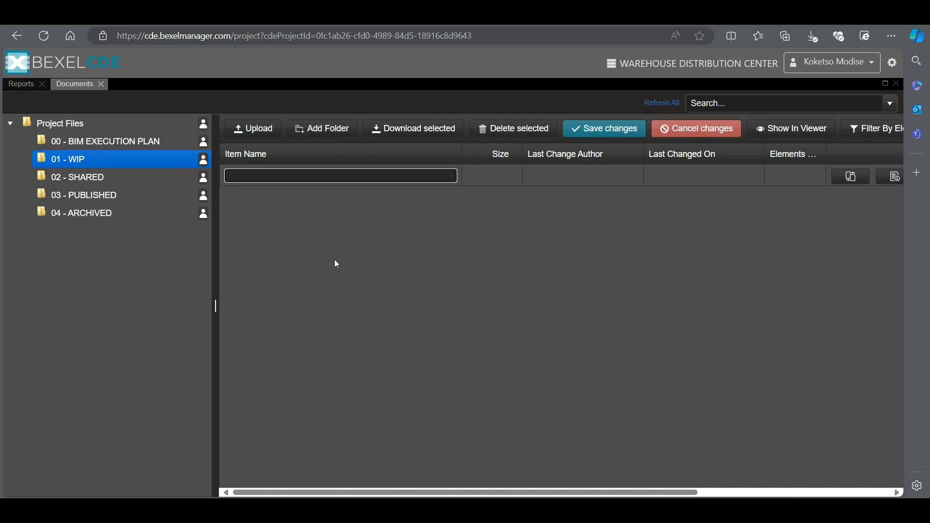
pyautogui.write('00')
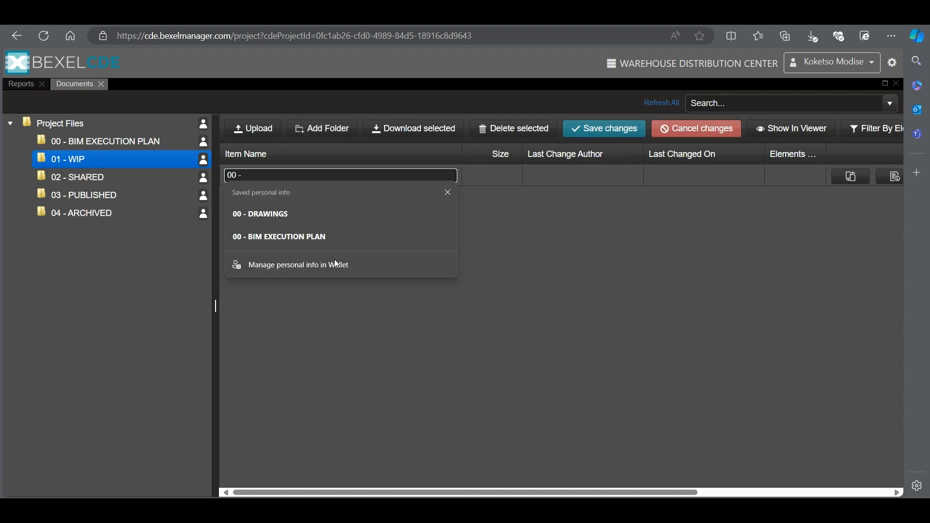
pyautogui.write(' - ARCH')
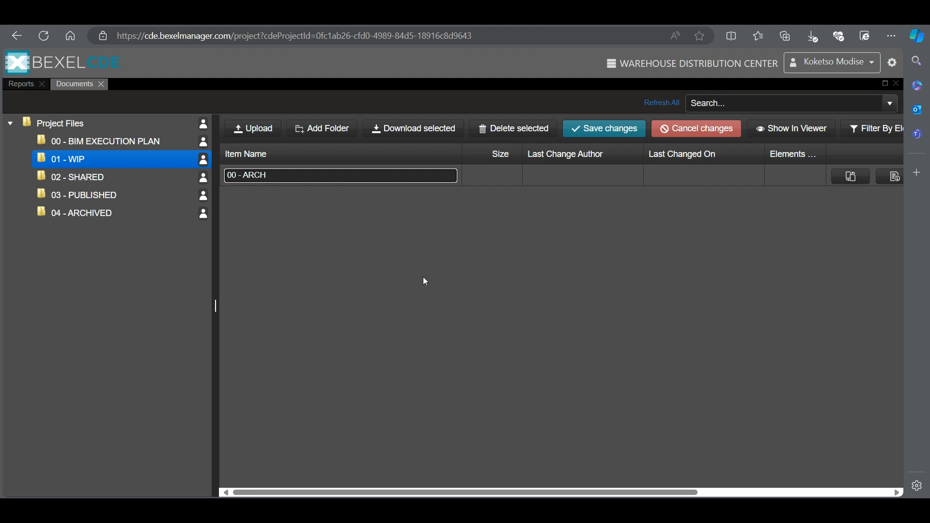
pyautogui.write('ITECTURE')
pyautogui.click(601, 129)
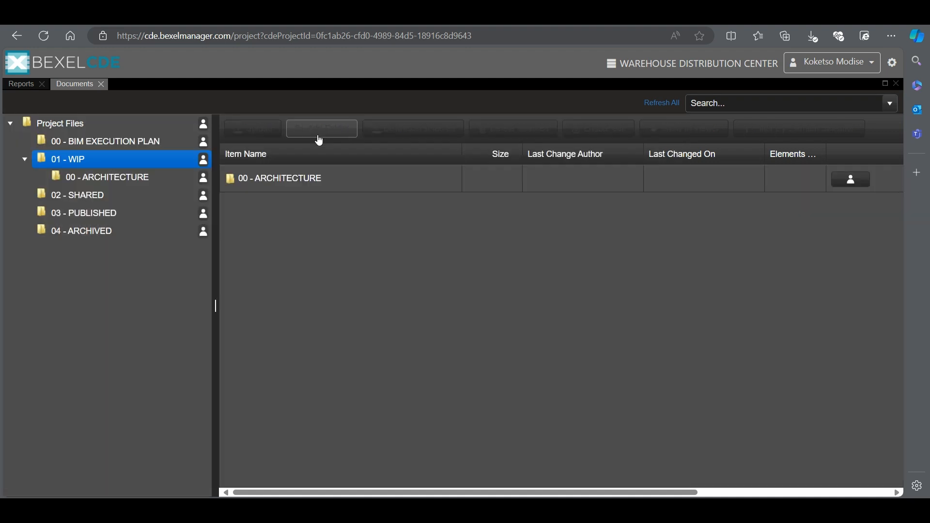
pyautogui.click(317, 129)
pyautogui.write('0')
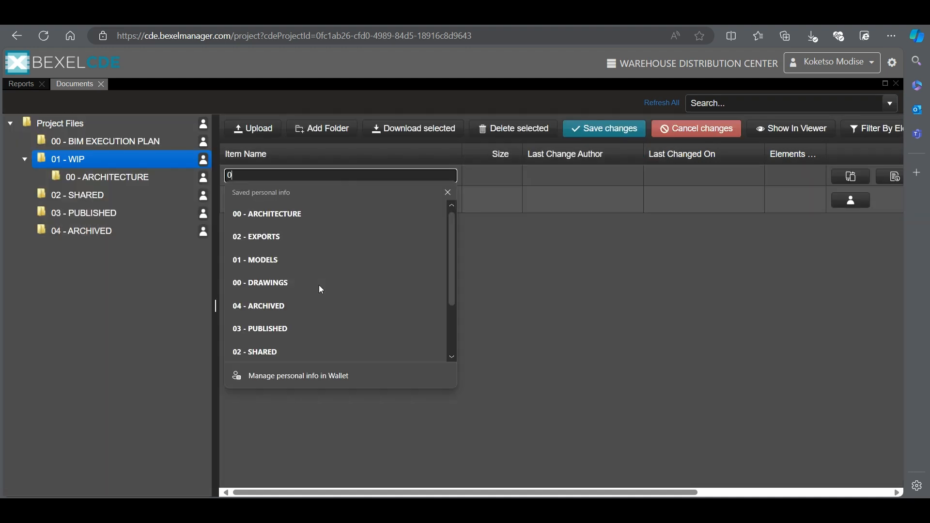
pyautogui.write('1 - STRUCTU')
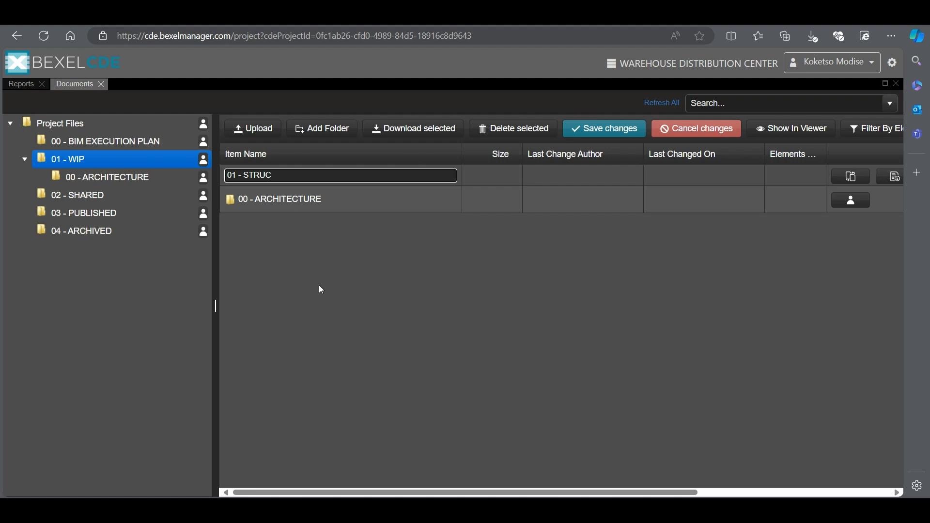
pyautogui.write('RE')
pyautogui.click(602, 136)
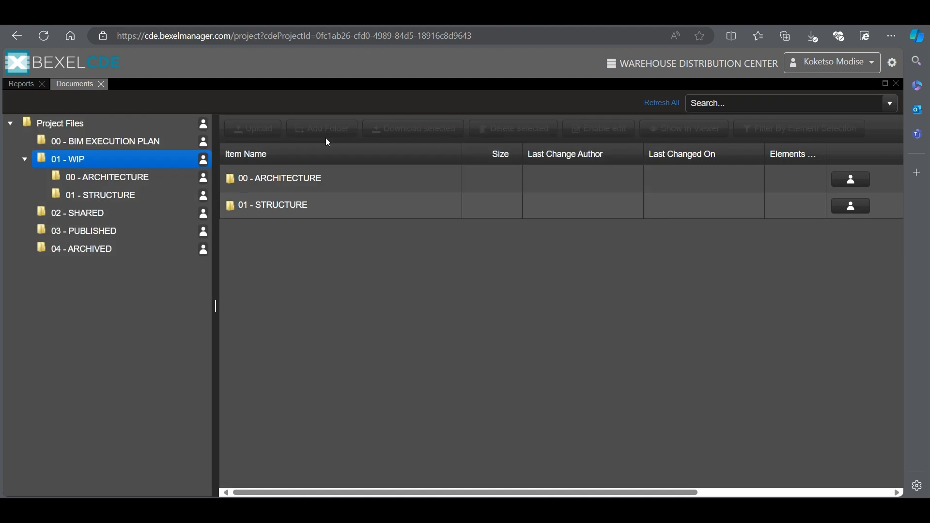
pyautogui.click(312, 133)
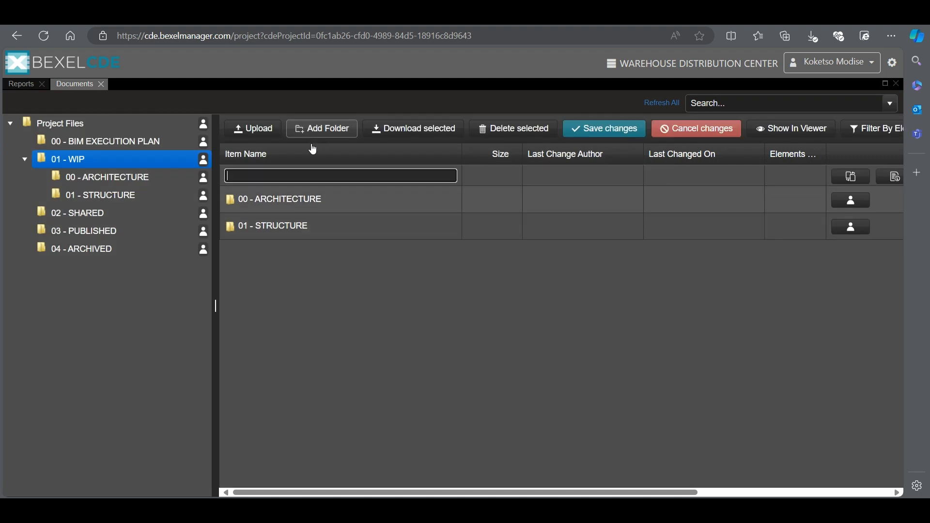
pyautogui.write('02 ')
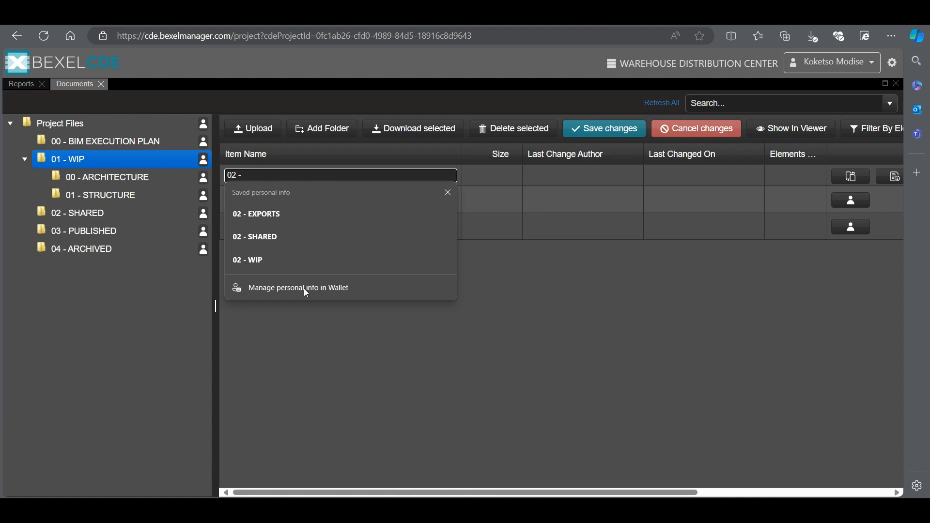
pyautogui.write('- PLUMBING')
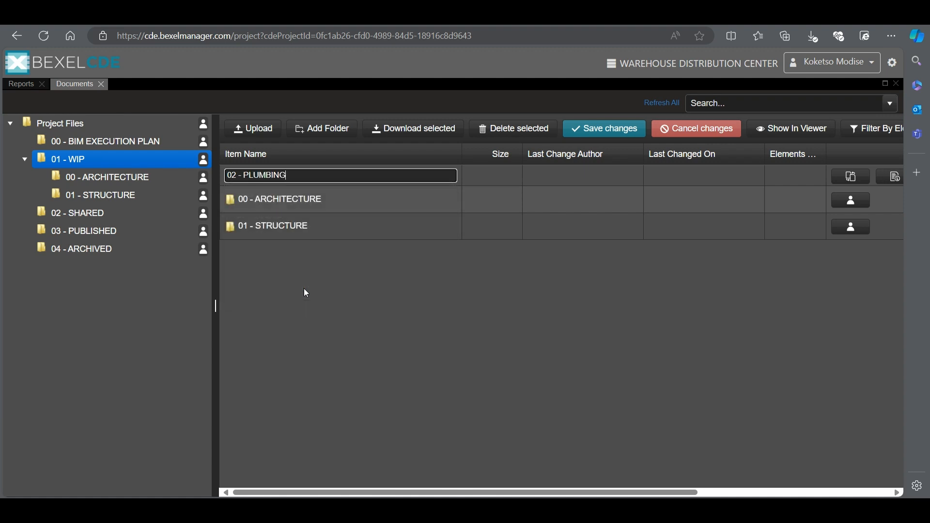
pyautogui.click(614, 128)
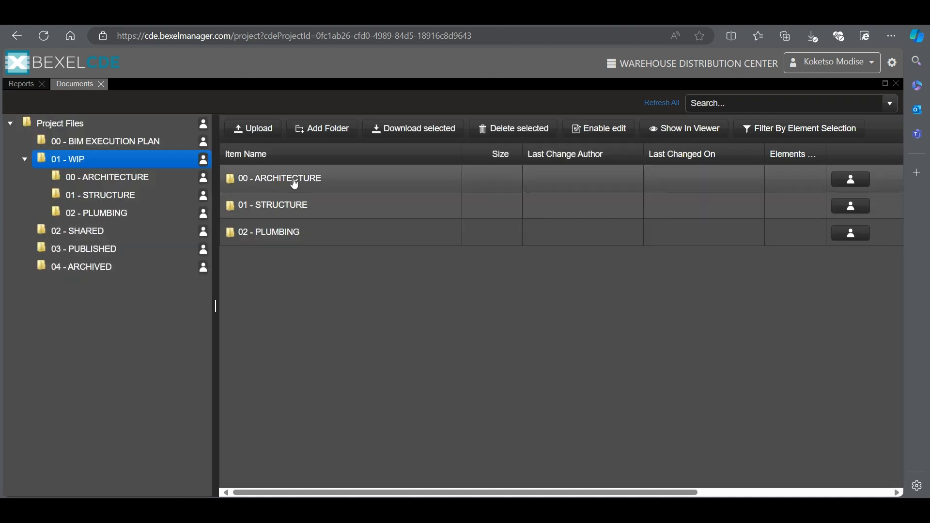
pyautogui.doubleClick(293, 179)
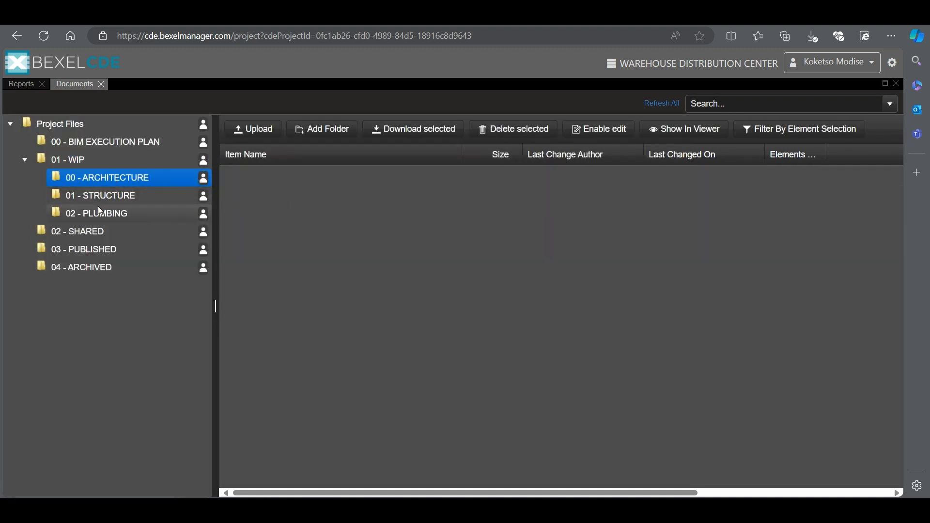
# Step: Inside 00 - ARCHITECTURE, create and save 00 - DRAWINGS, 01 - MODELS and 02 - EXPORTS
pyautogui.click(326, 137)
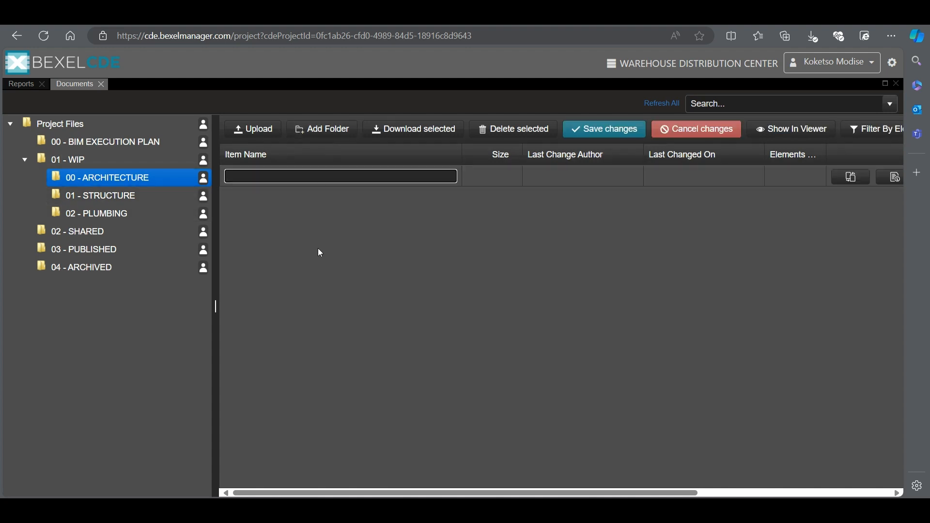
pyautogui.write('00')
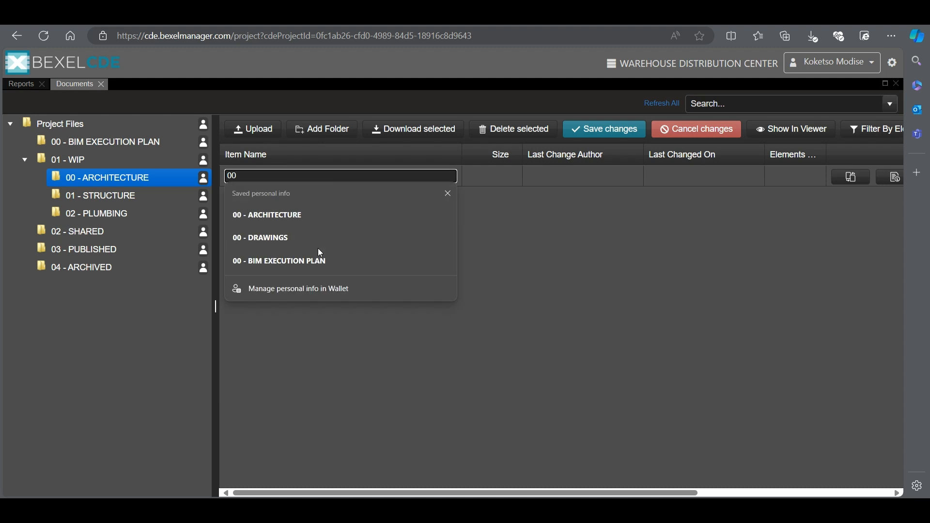
pyautogui.write(' - DRAWINGS')
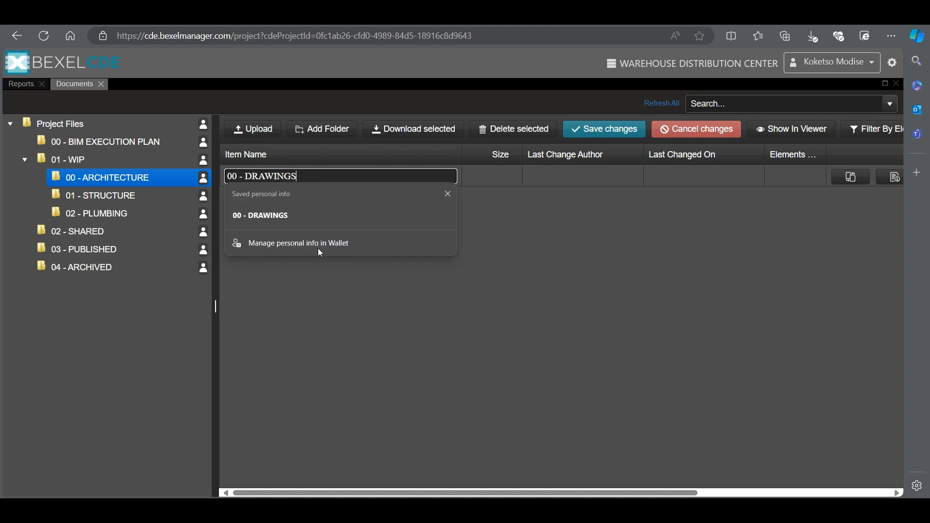
pyautogui.click(566, 130)
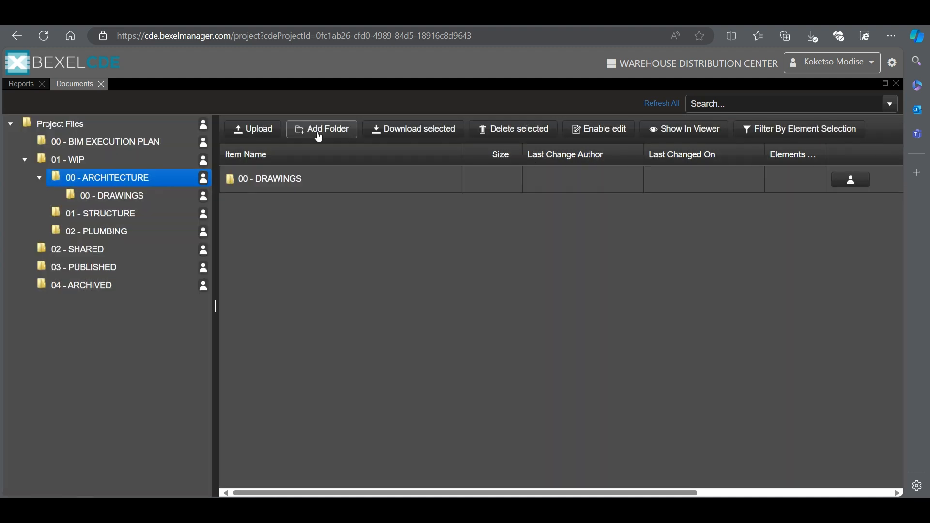
pyautogui.click(330, 131)
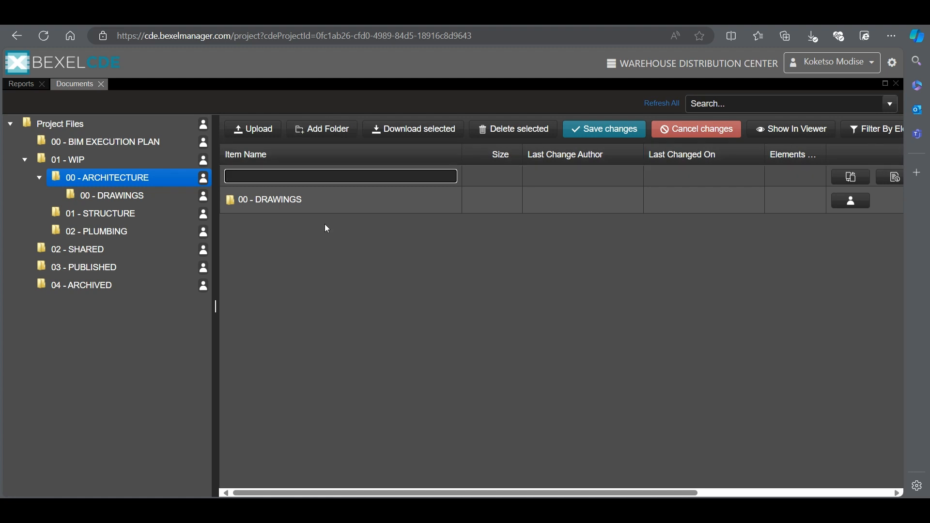
pyautogui.write('01 -')
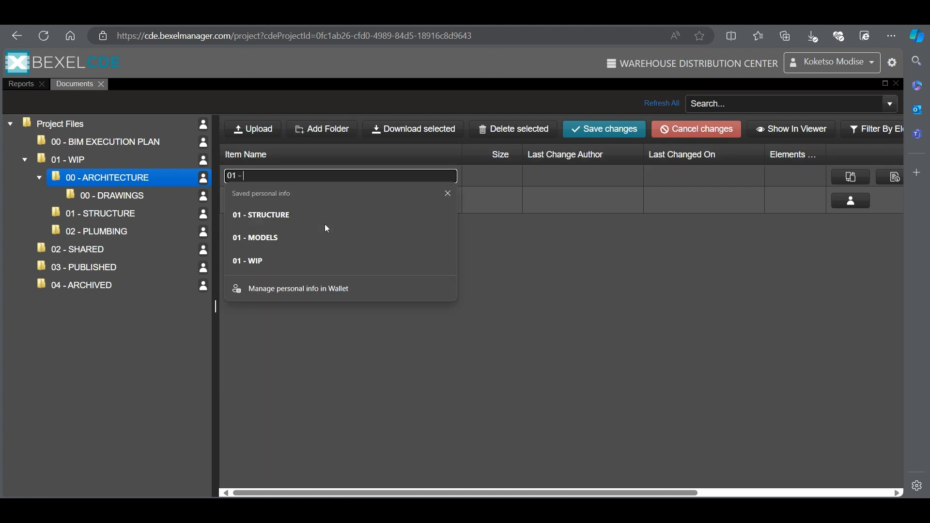
pyautogui.write(' MODELS')
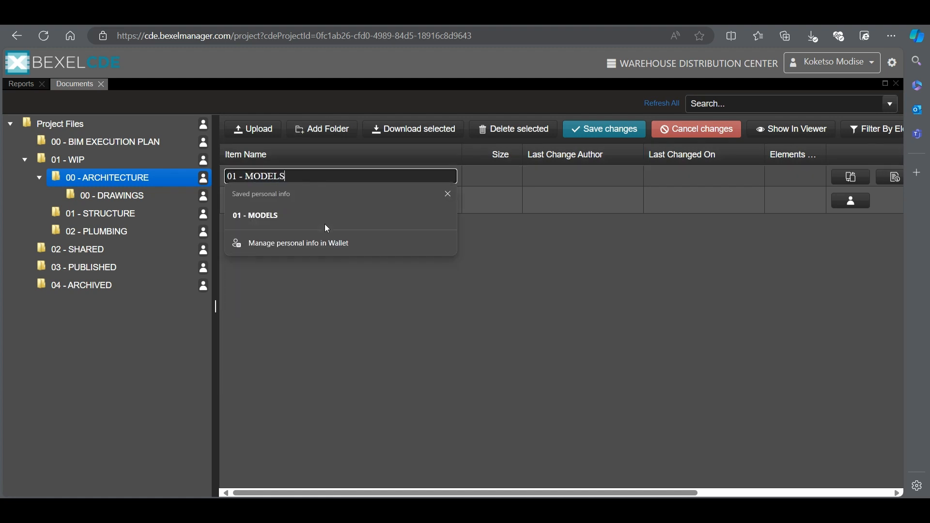
pyautogui.press('Return')
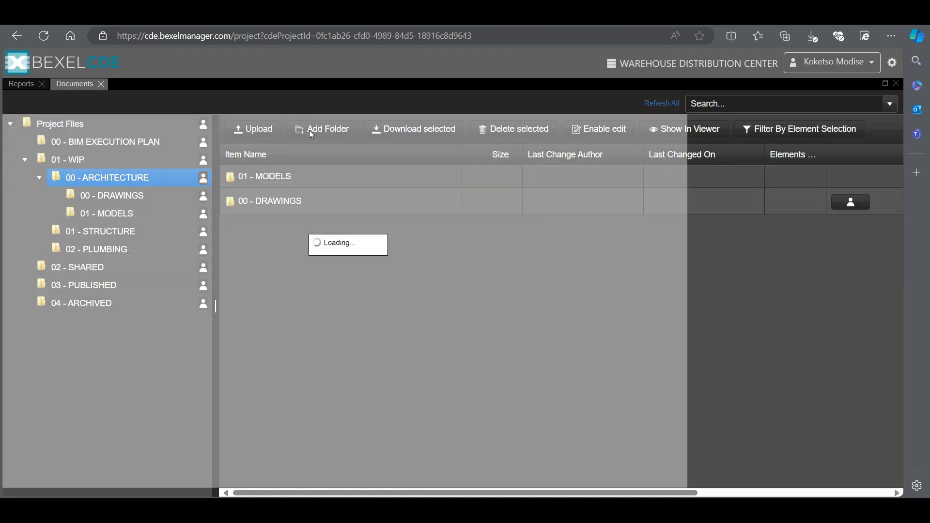
pyautogui.click(313, 130)
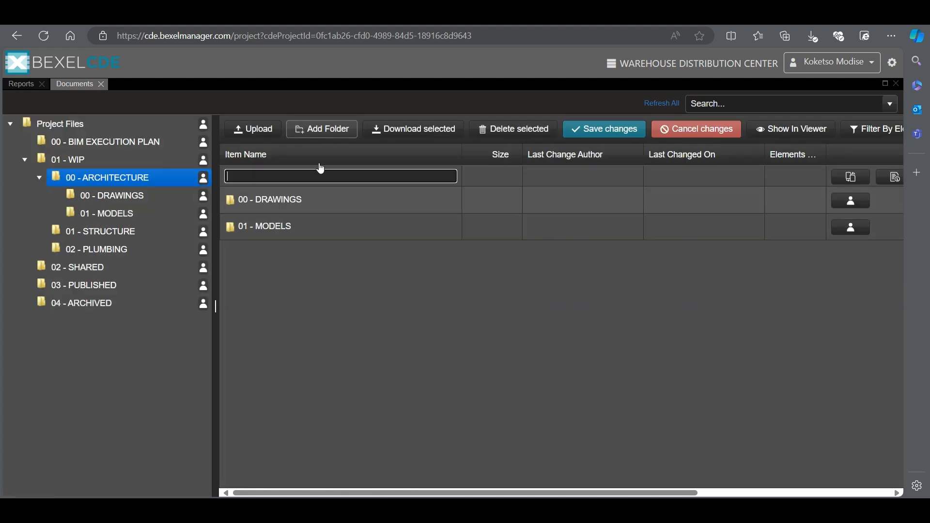
pyautogui.write('02')
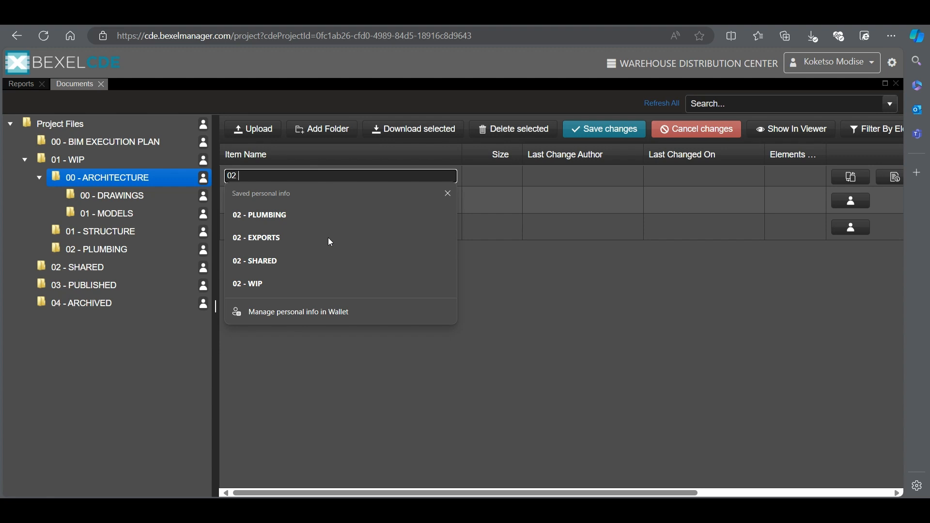
pyautogui.write(' - EXPOR')
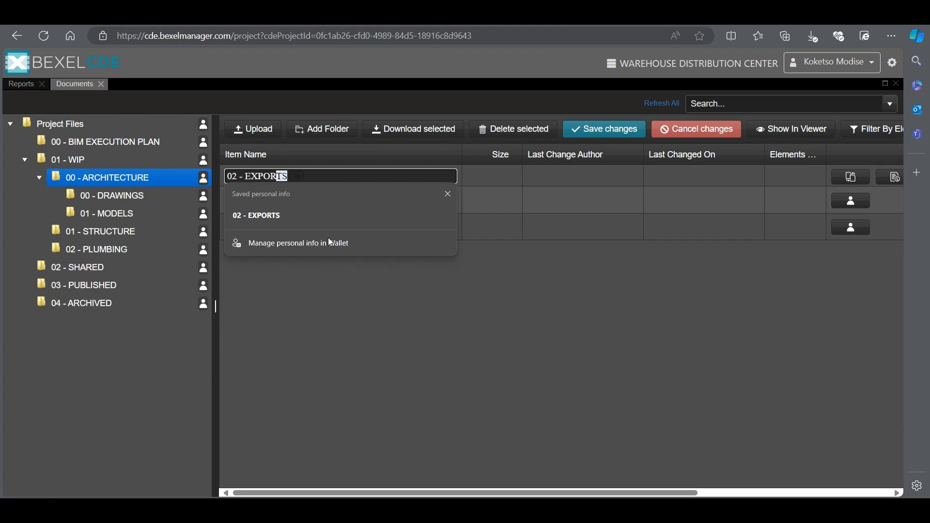
pyautogui.write('TS')
pyautogui.click(604, 129)
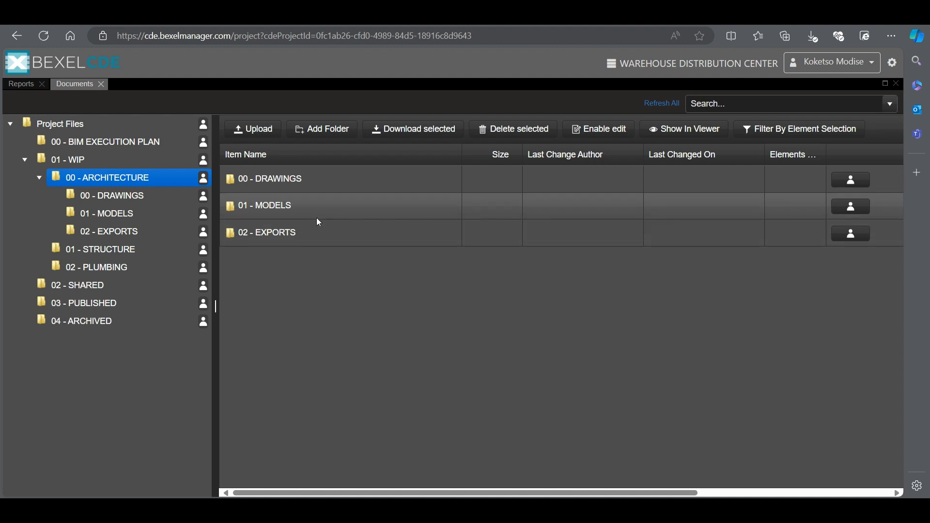
# Step: Upload BRIDGE 2_PRASA-SMEC-SD-XX-M3-S-S01-S02-01.ifc from the Desktop and check it into 00 - ARCHITECTURE
pyautogui.click(252, 131)
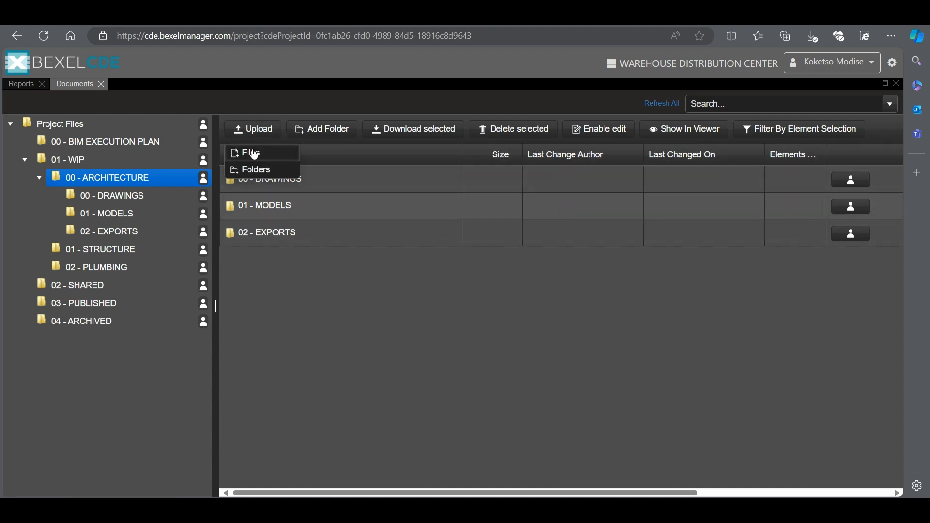
pyautogui.click(253, 156)
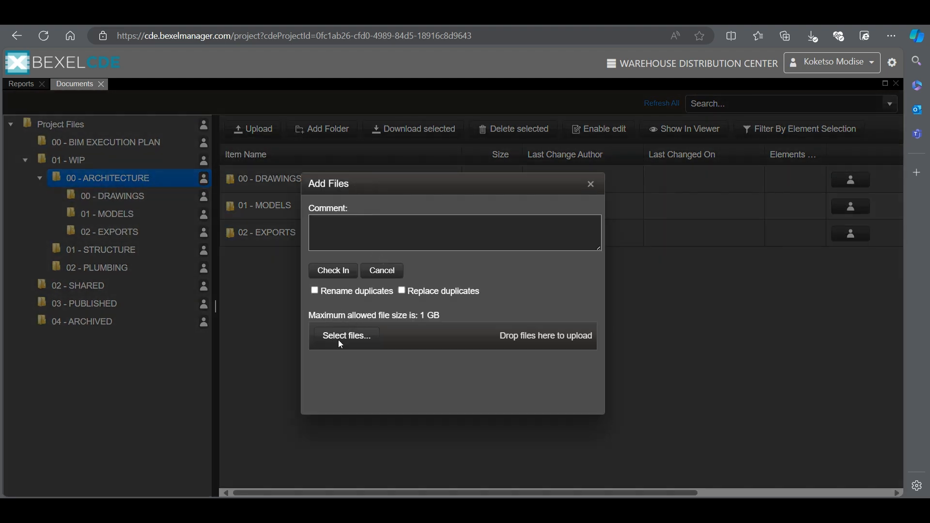
pyautogui.click(362, 344)
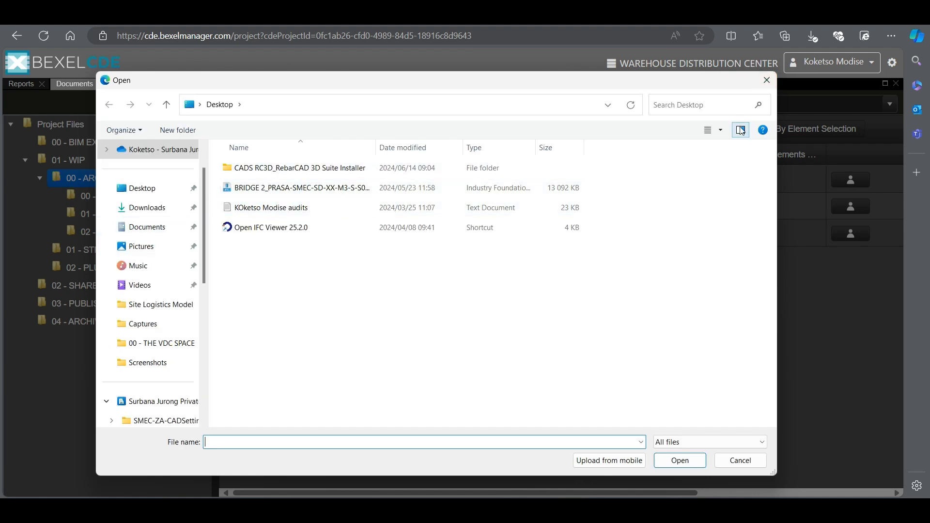
pyautogui.click(300, 196)
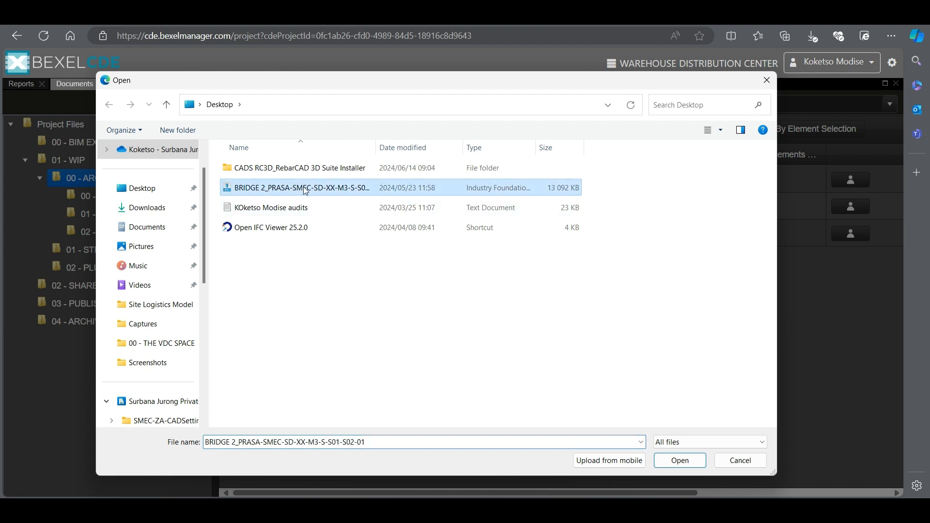
pyautogui.click(669, 463)
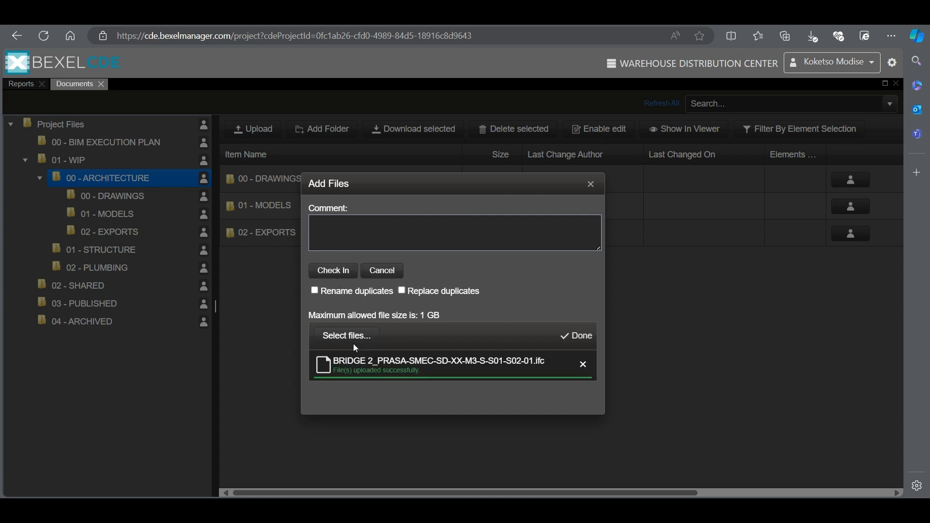
pyautogui.click(331, 271)
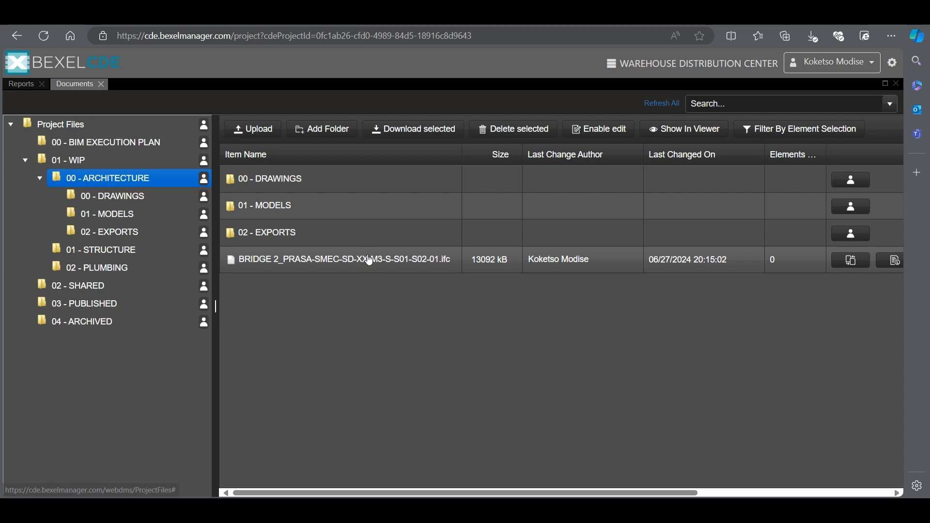
# Step: Download the BRIDGE 2 IFC file, dismissing the preparing-download window each time
pyautogui.click(453, 262)
pyautogui.click(560, 256)
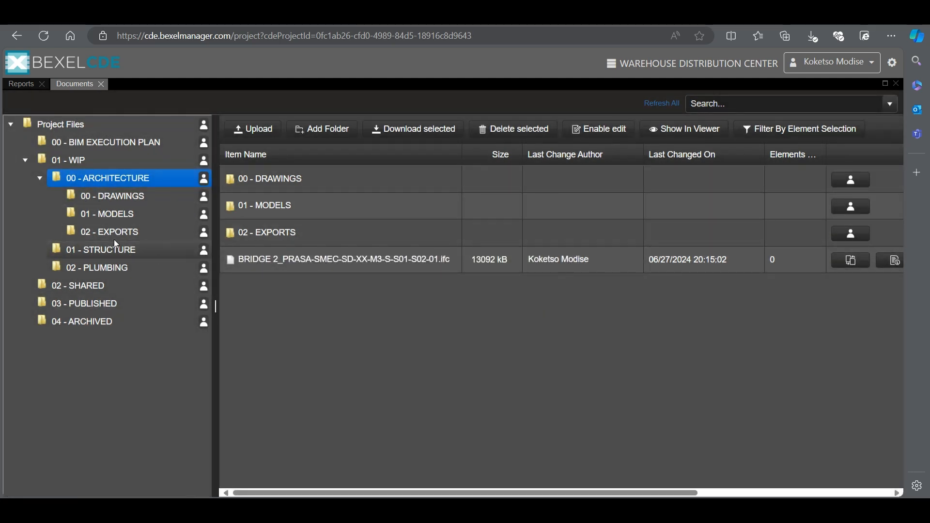
pyautogui.doubleClick(299, 268)
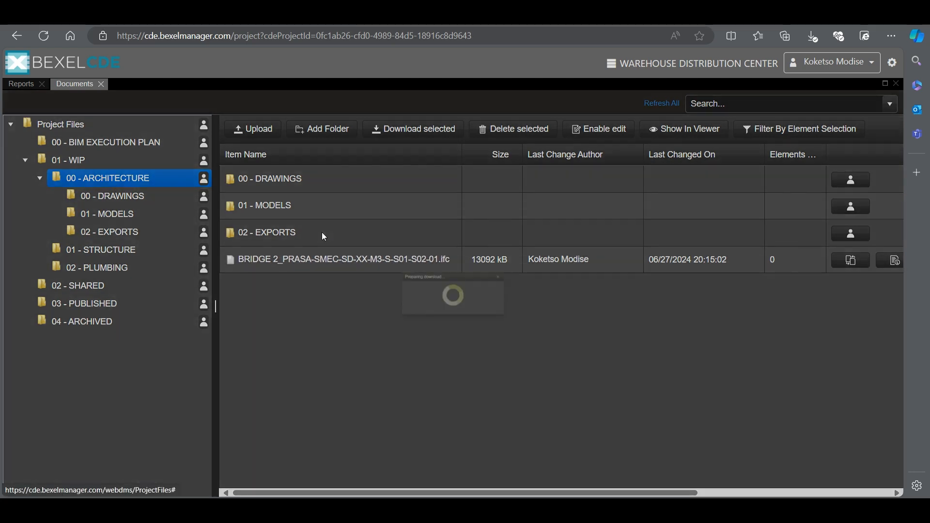
pyautogui.click(560, 255)
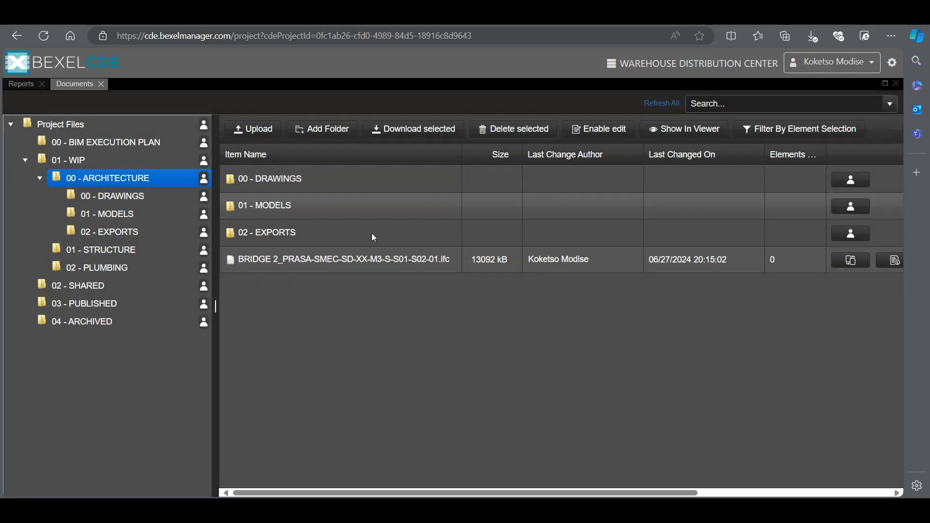
pyautogui.doubleClick(308, 263)
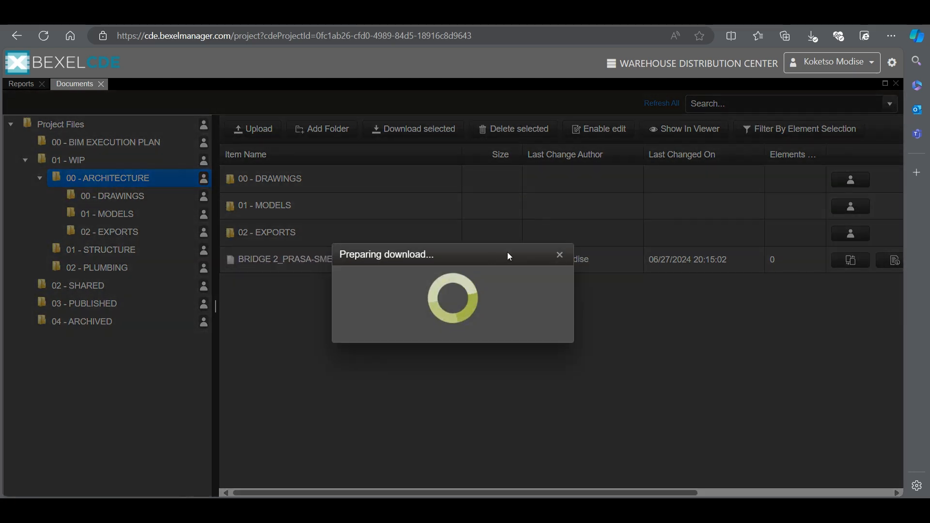
pyautogui.click(560, 255)
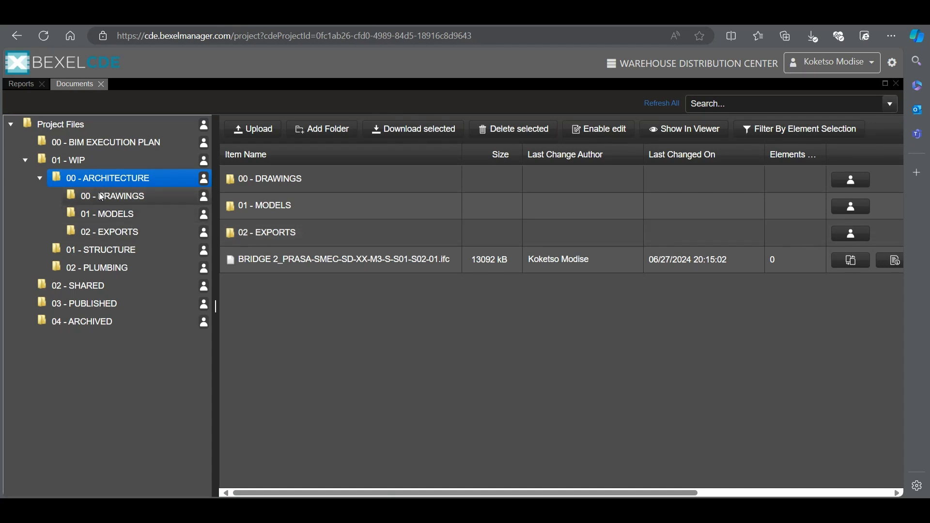
# Step: Delete the BRIDGE 2 file from 00 - ARCHITECTURE and collapse that folder
pyautogui.click(103, 235)
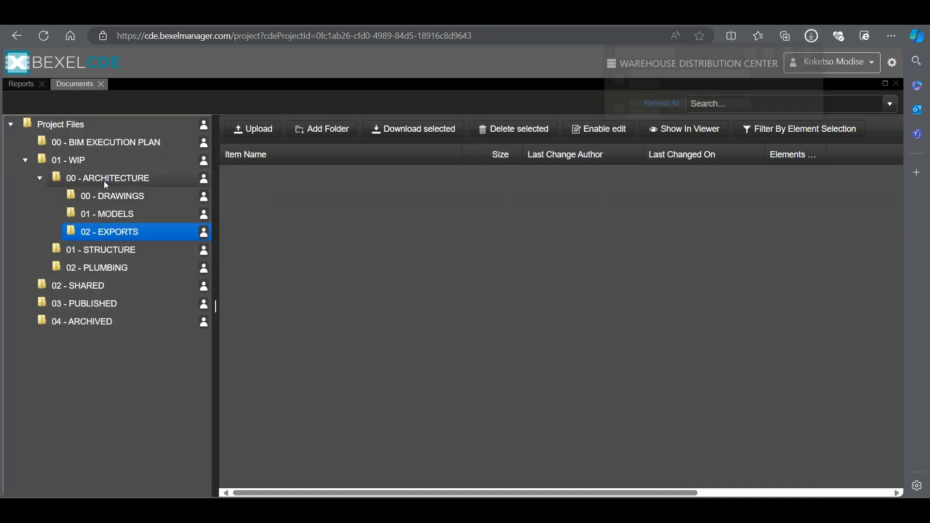
pyautogui.click(105, 182)
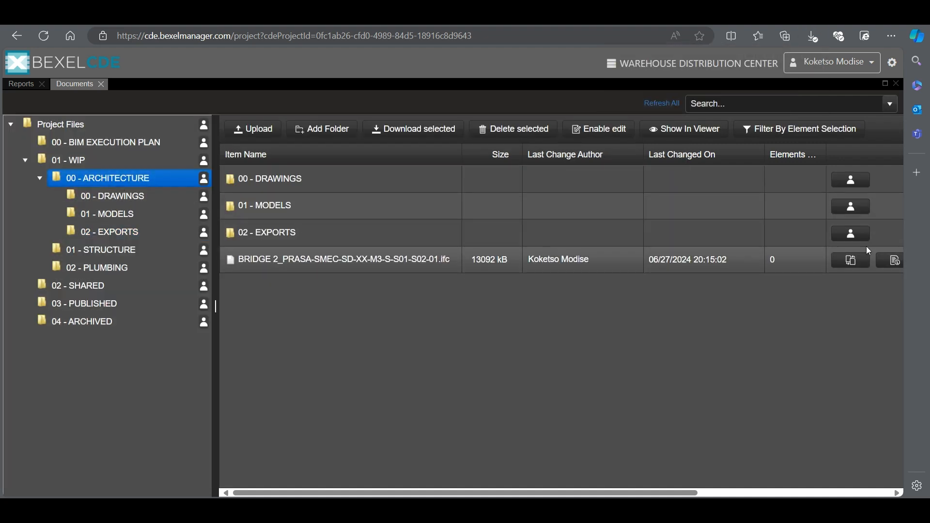
pyautogui.click(792, 267)
pyautogui.click(515, 129)
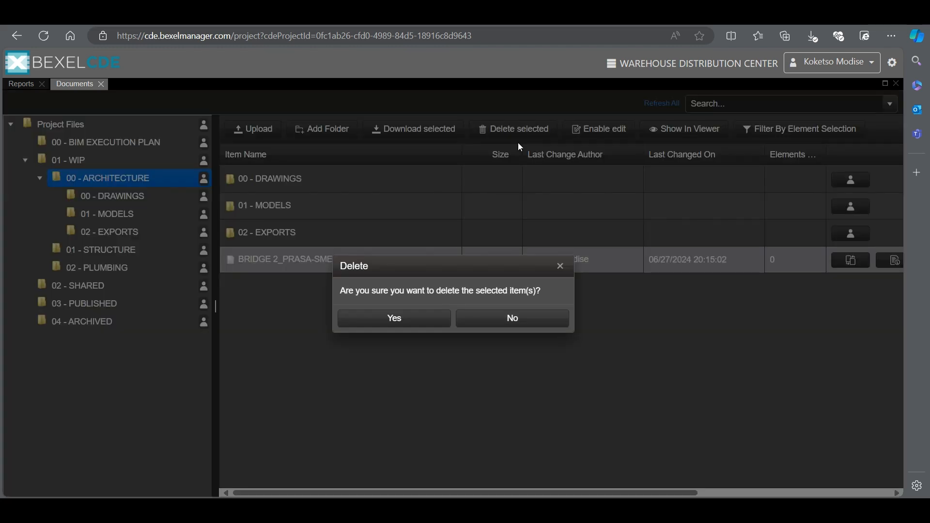
pyautogui.click(423, 320)
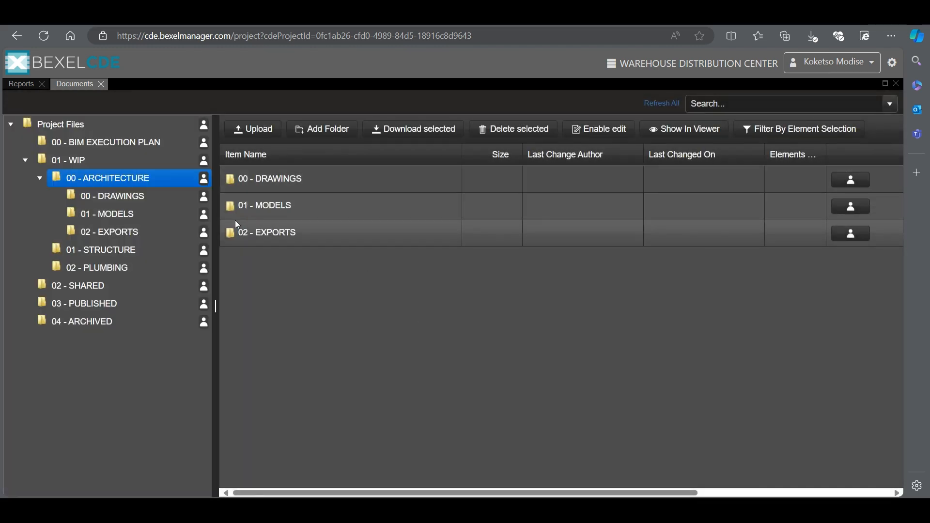
pyautogui.click(40, 180)
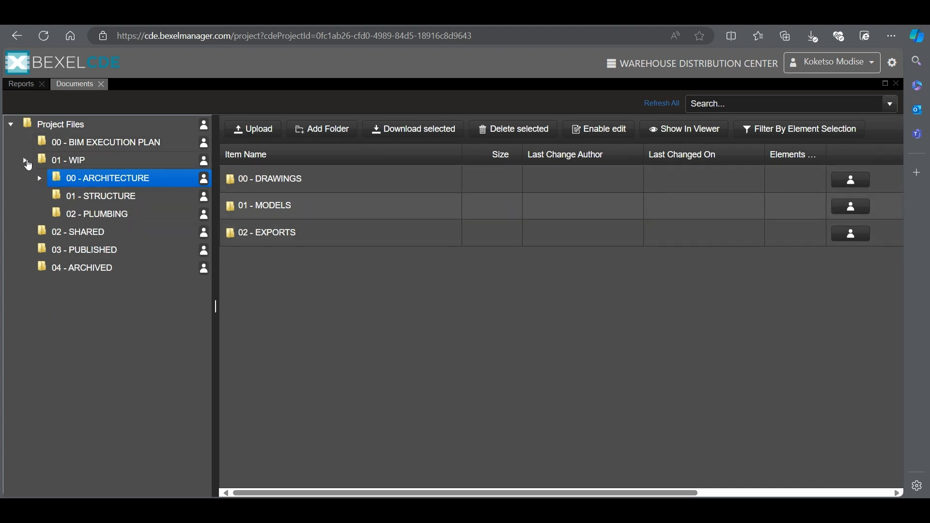
# Step: Collapse 01 - WIP, then go through Projects and Home to reopen Warehouse Distribution Center
pyautogui.click(25, 159)
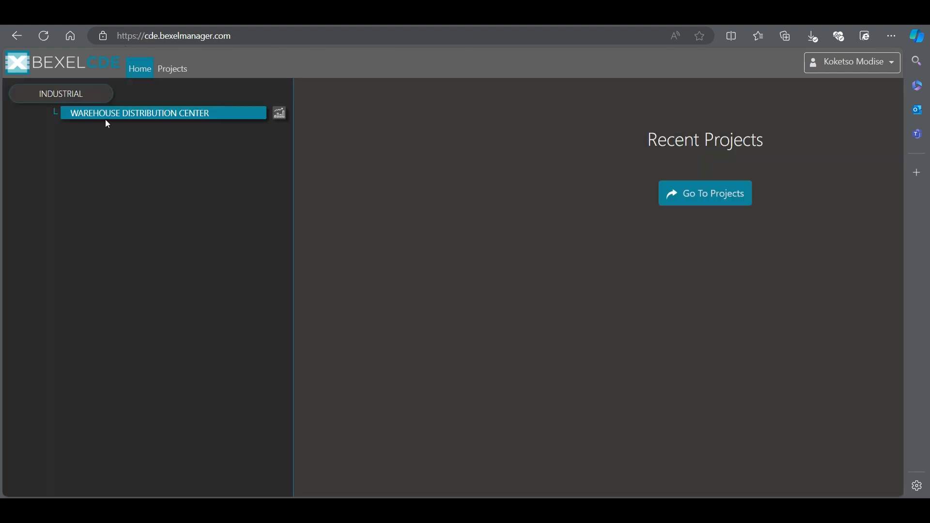
pyautogui.click(169, 73)
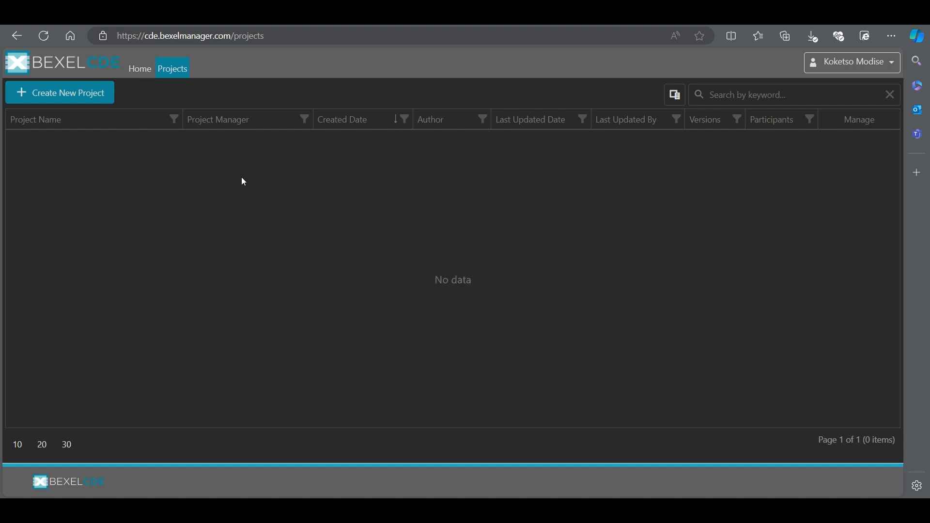
pyautogui.click(142, 72)
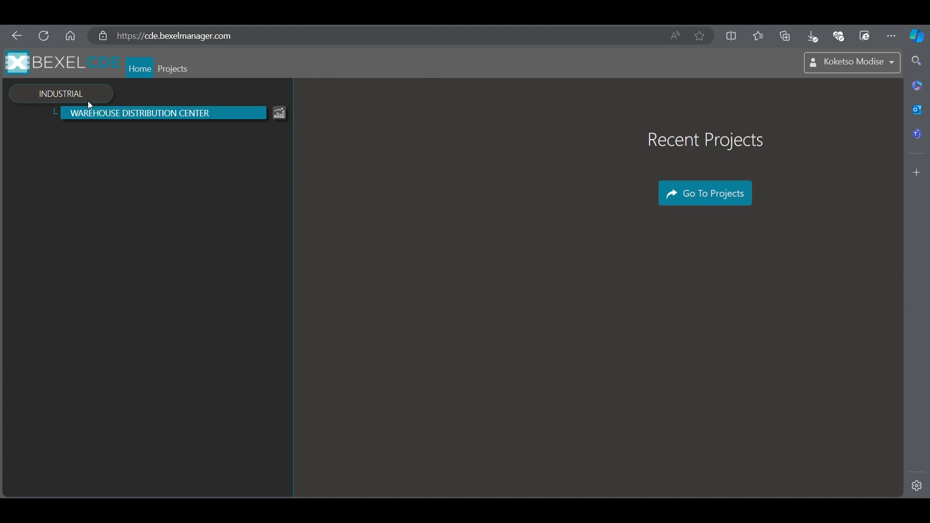
pyautogui.click(141, 115)
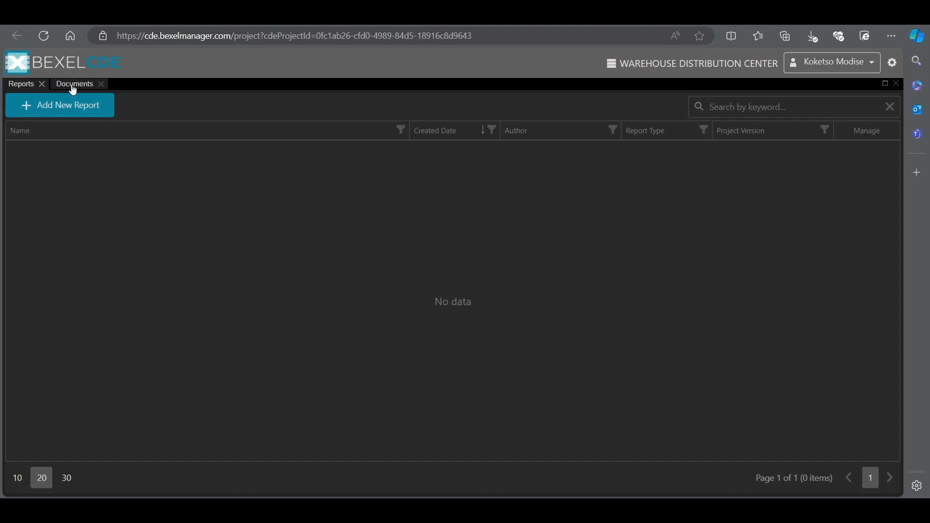
# Step: Abandon the new BEXEL CDE report without saving and go to the project's Documents
pyautogui.click(38, 106)
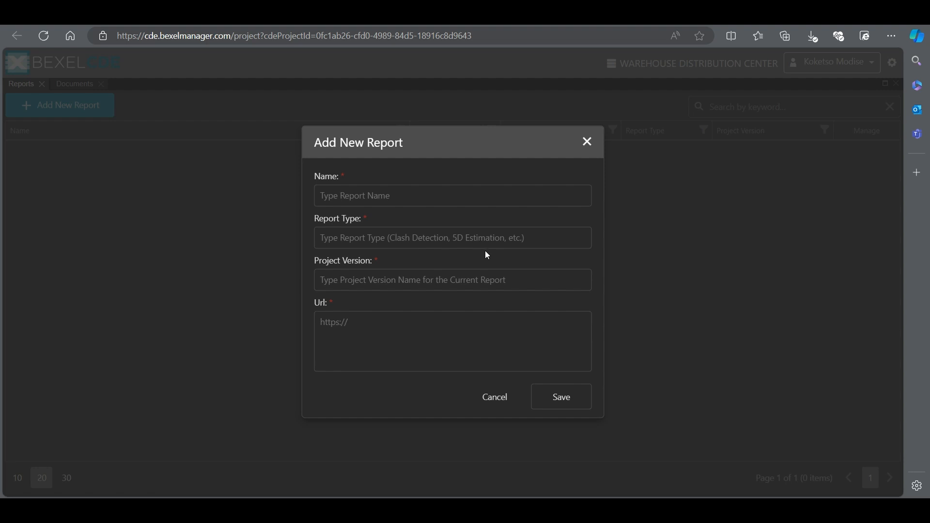
pyautogui.click(586, 145)
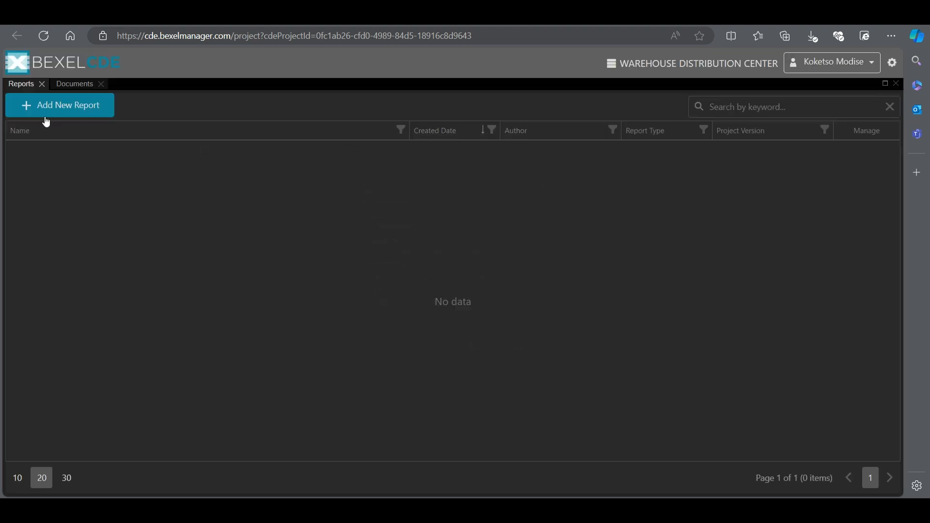
pyautogui.click(63, 87)
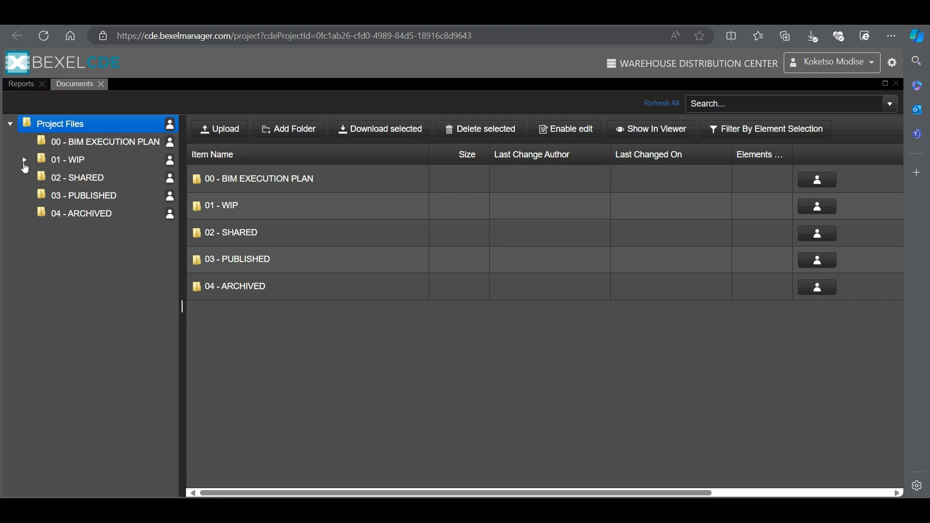
# Step: Expand the 01 - WIP and 00 - ARCHITECTURE folders to browse them, then collapse both again
pyautogui.click(24, 162)
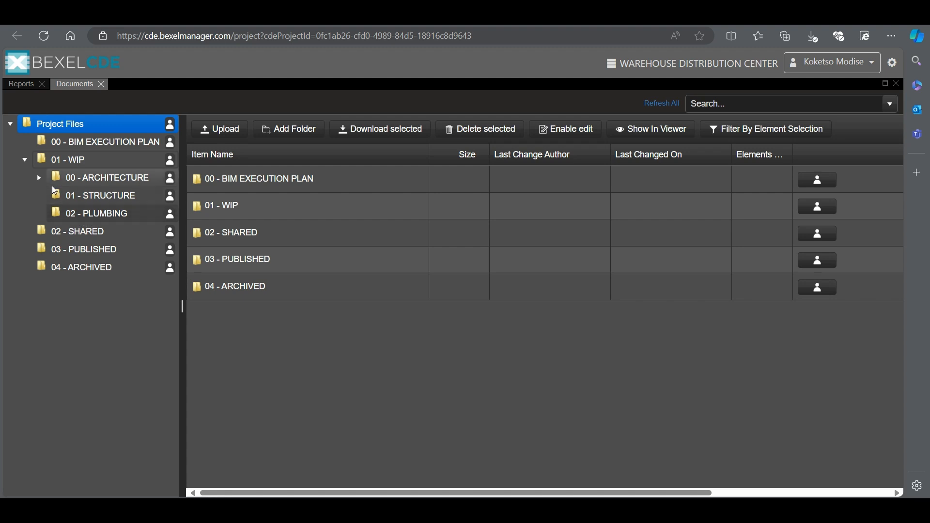
pyautogui.click(39, 178)
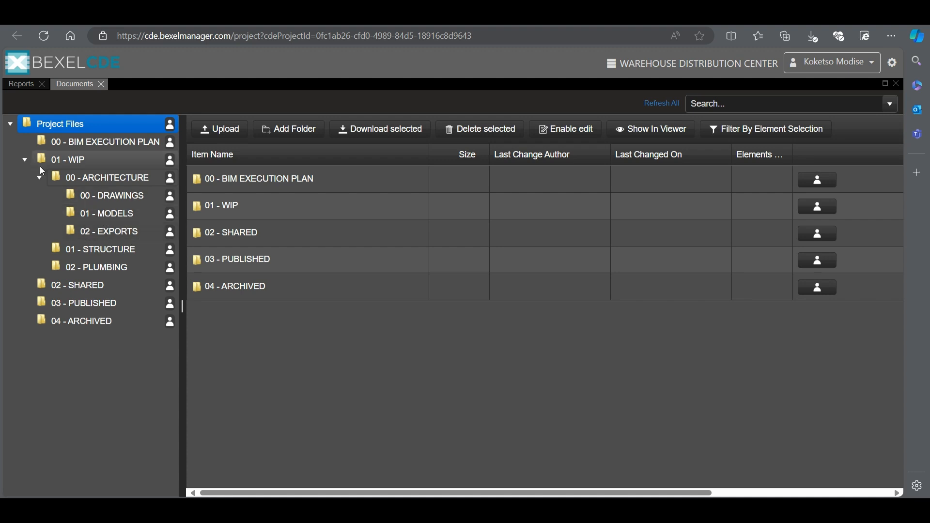
pyautogui.click(39, 179)
pyautogui.click(24, 160)
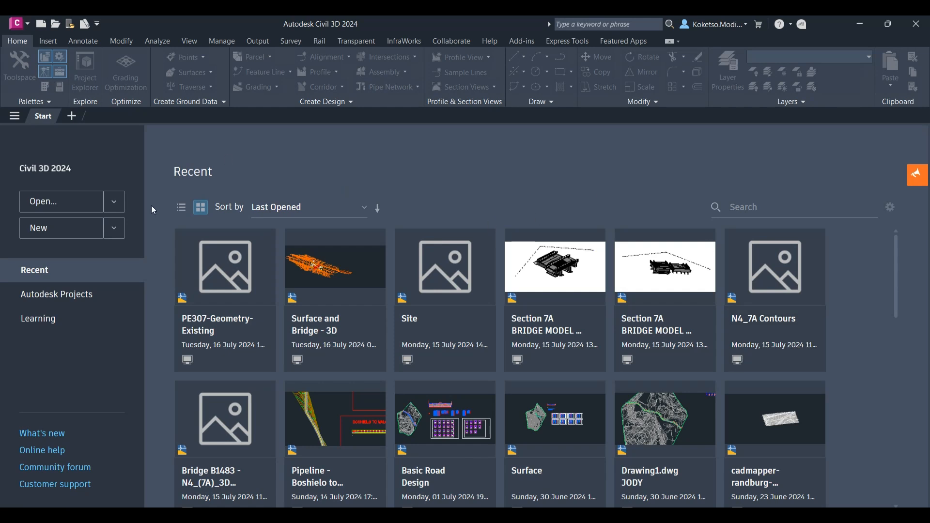
# Step: Create Drawing3 from the _Devotech RSA 2022-312-with Part Lists template and zoom to its extents
pyautogui.click(115, 232)
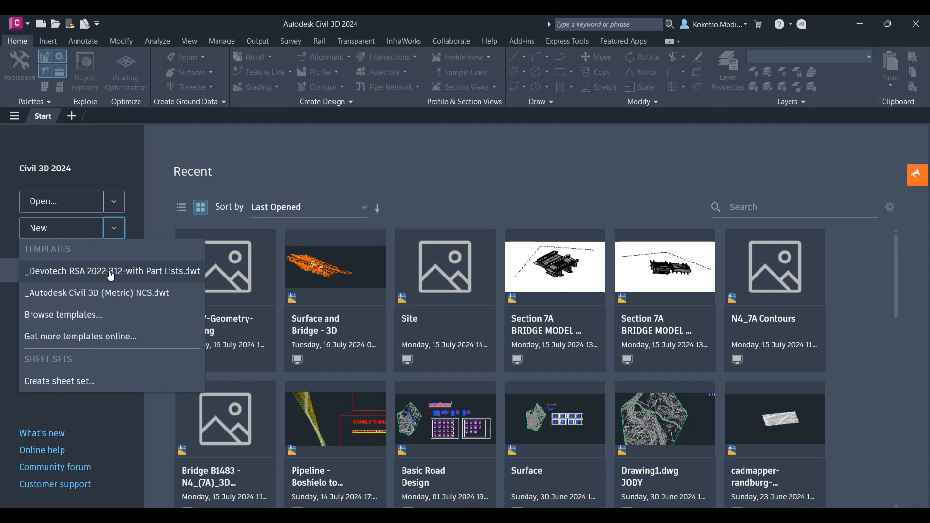
pyautogui.click(90, 271)
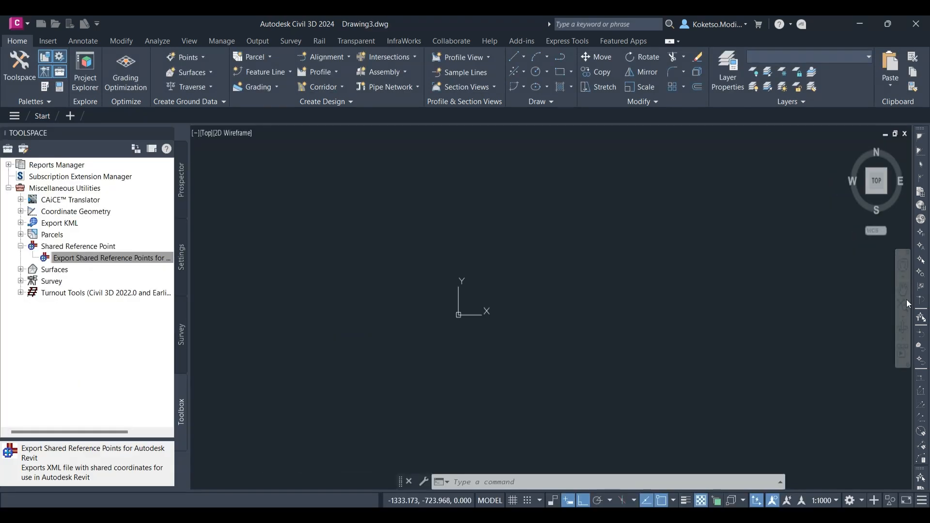
pyautogui.click(902, 311)
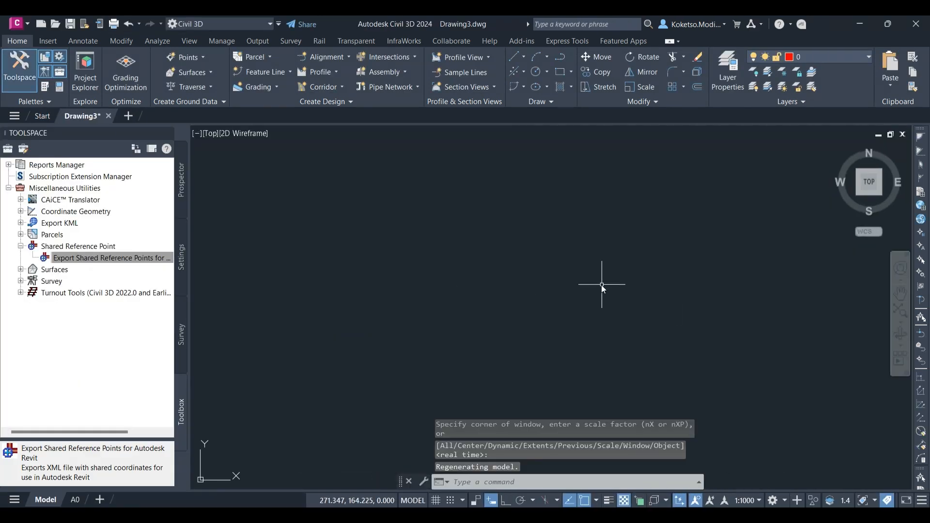
pyautogui.click(182, 188)
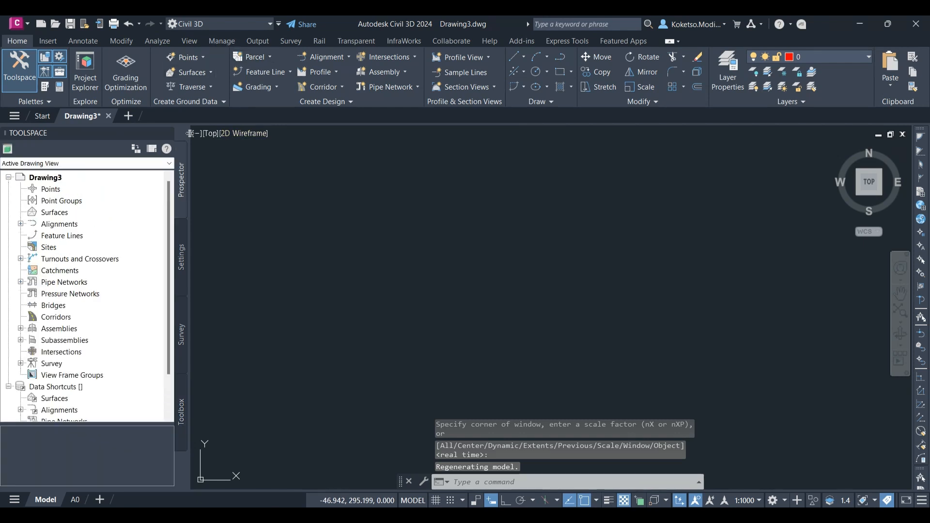
# Step: Switch to the Planning and Analysis workspace and show the Map Setup tools
pyautogui.click(213, 28)
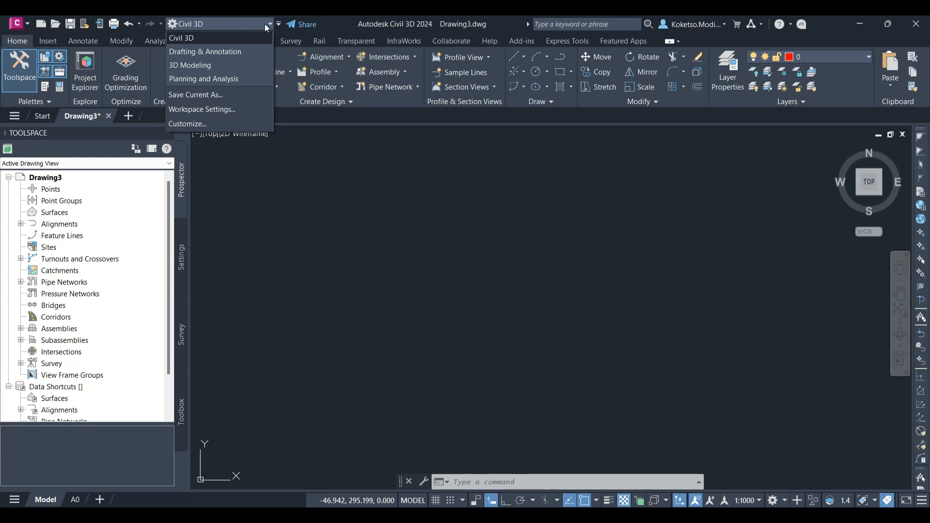
pyautogui.click(211, 80)
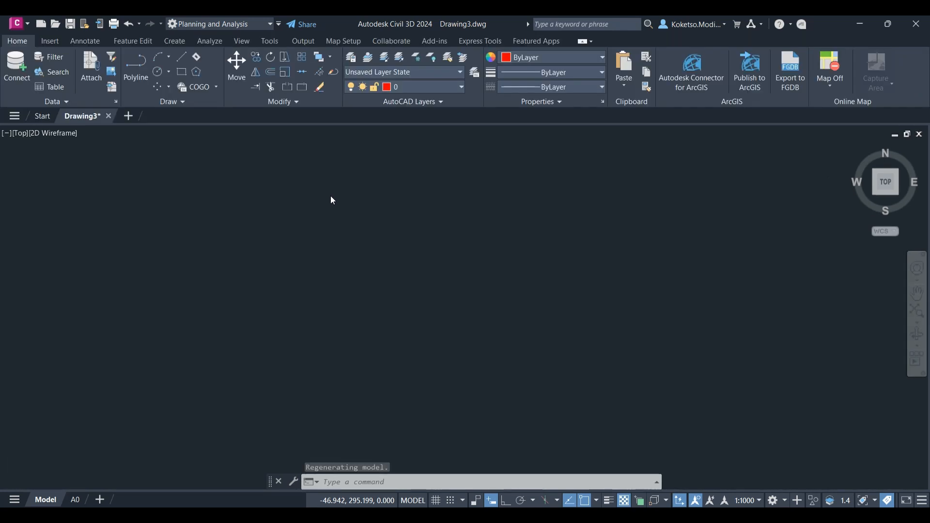
pyautogui.click(348, 43)
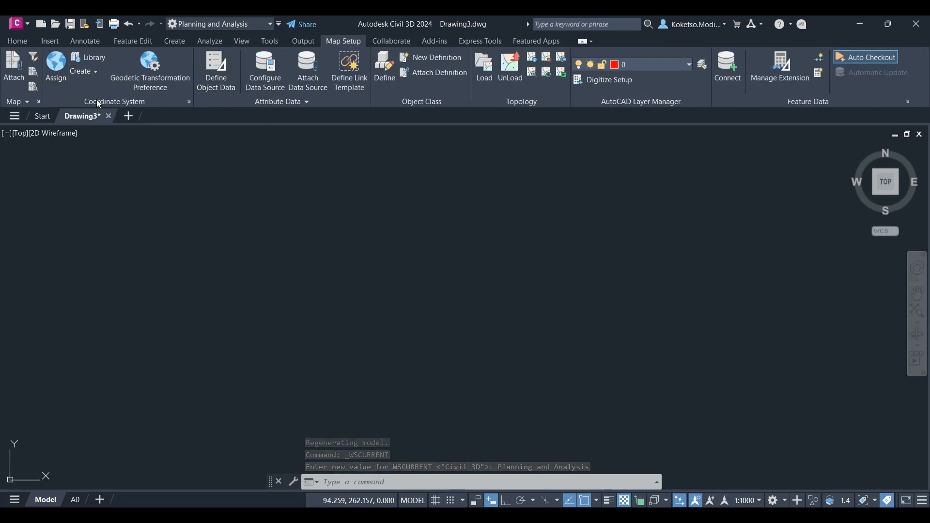
# Step: Assign the Hartebeesthoek94 / Lo29 coordinate system to Drawing3, then switch to the Civil 3D workspace
pyautogui.click(53, 77)
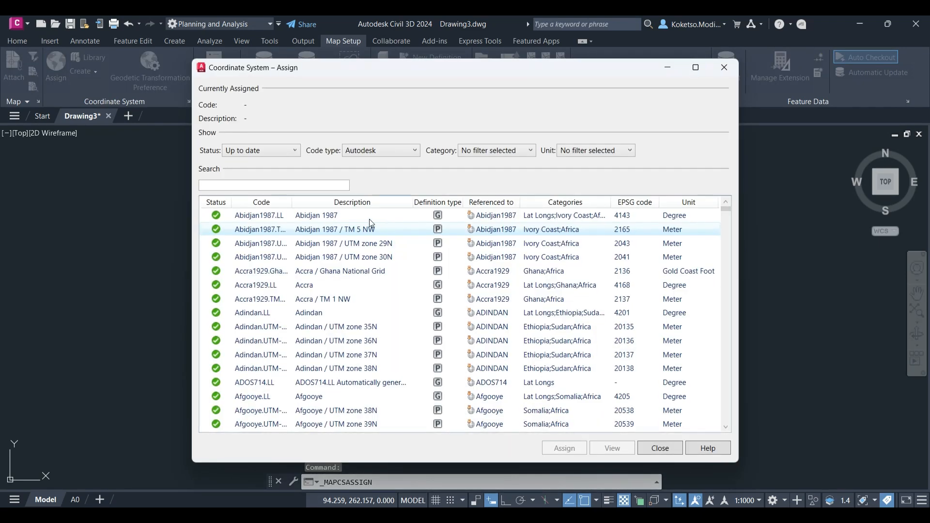
pyautogui.write('LO')
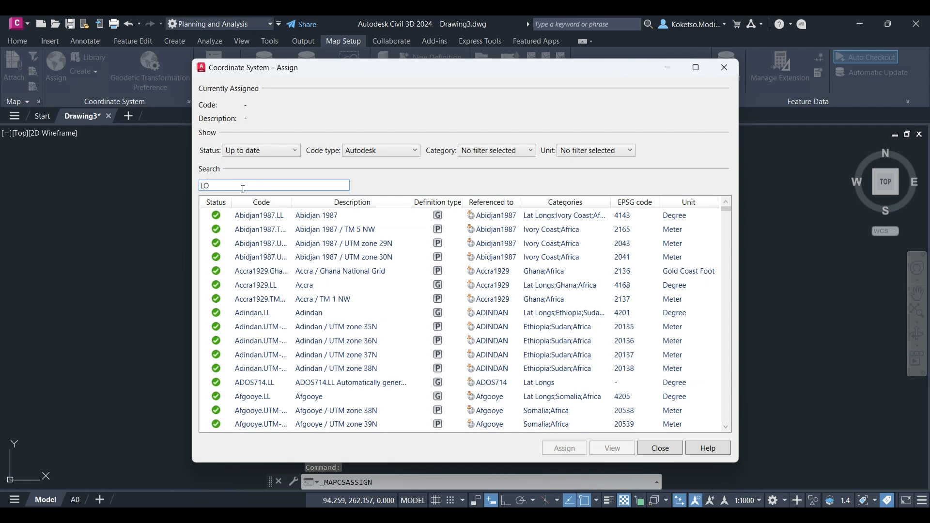
pyautogui.write('29')
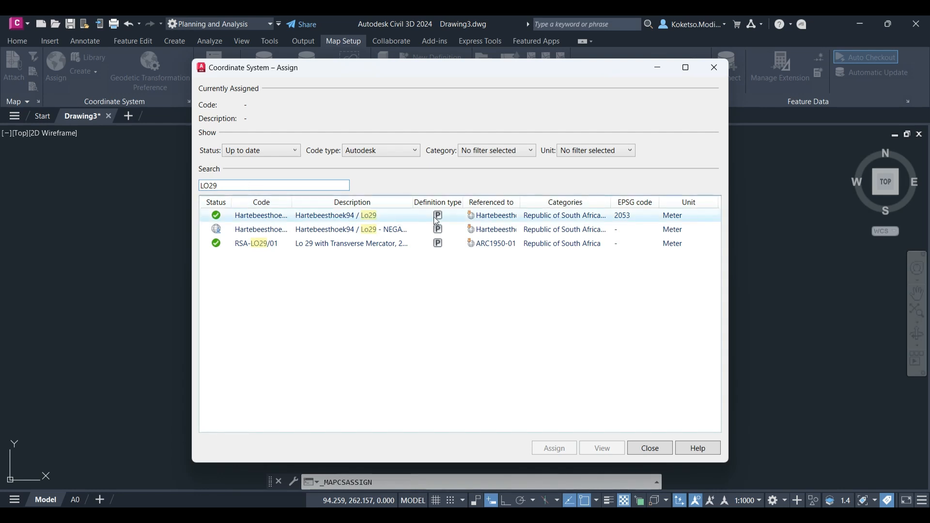
pyautogui.click(371, 222)
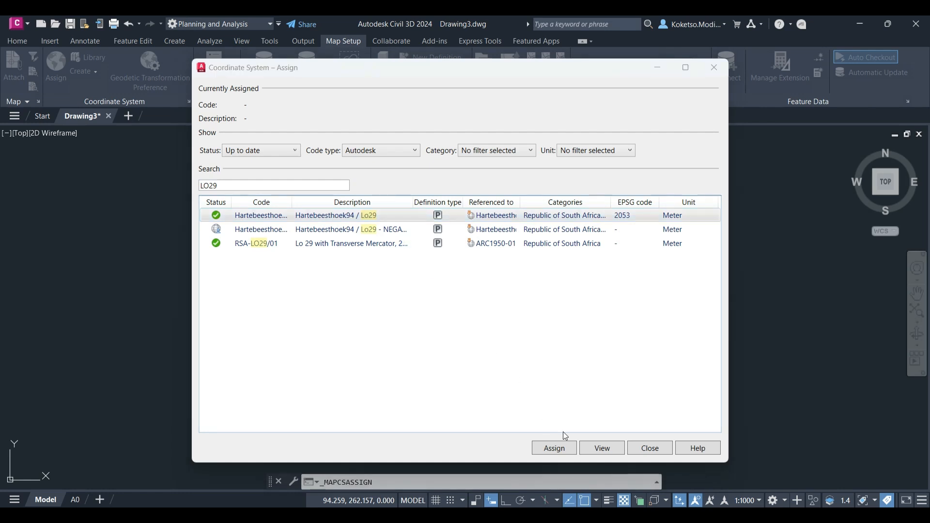
pyautogui.click(565, 450)
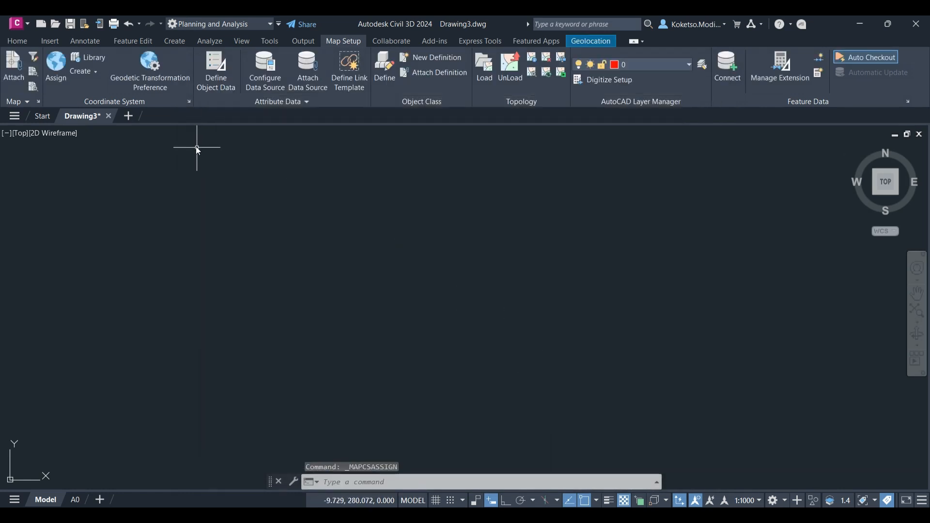
pyautogui.click(208, 24)
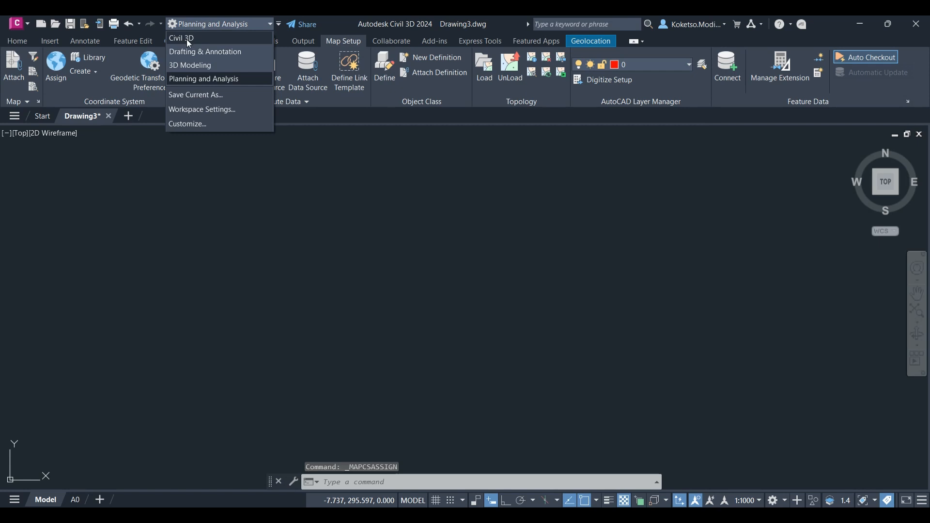
pyautogui.click(201, 39)
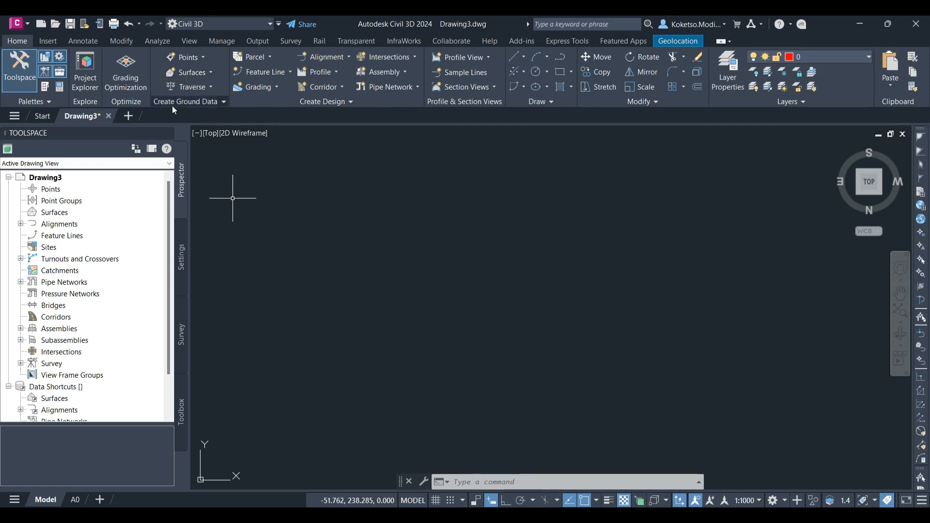
# Step: Manually place a COGO point at easting -25.873, northing 28.229 using Point Creation Tools
pyautogui.click(197, 56)
pyautogui.click(205, 75)
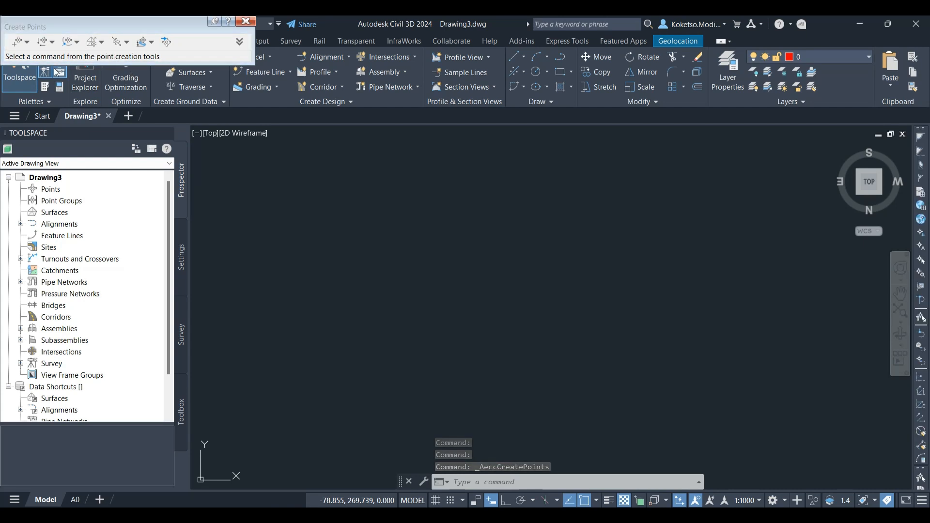
pyautogui.click(28, 42)
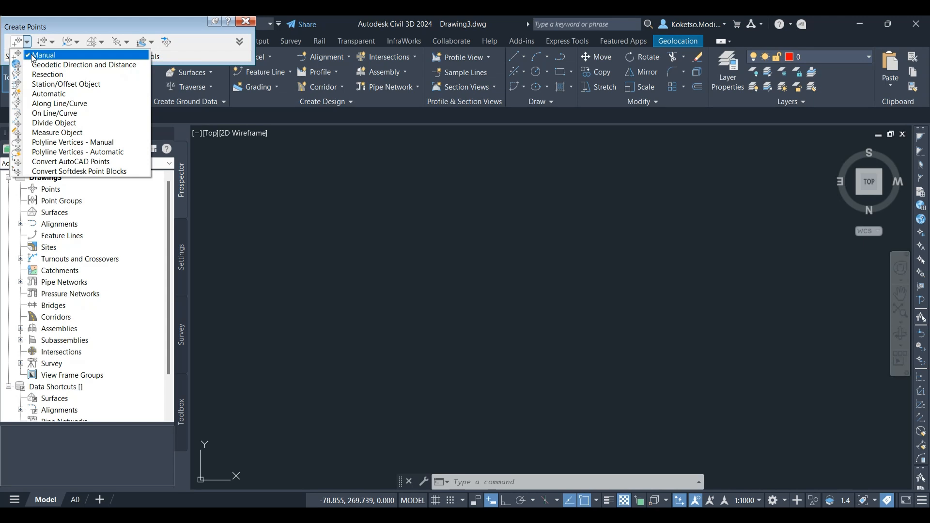
pyautogui.click(33, 57)
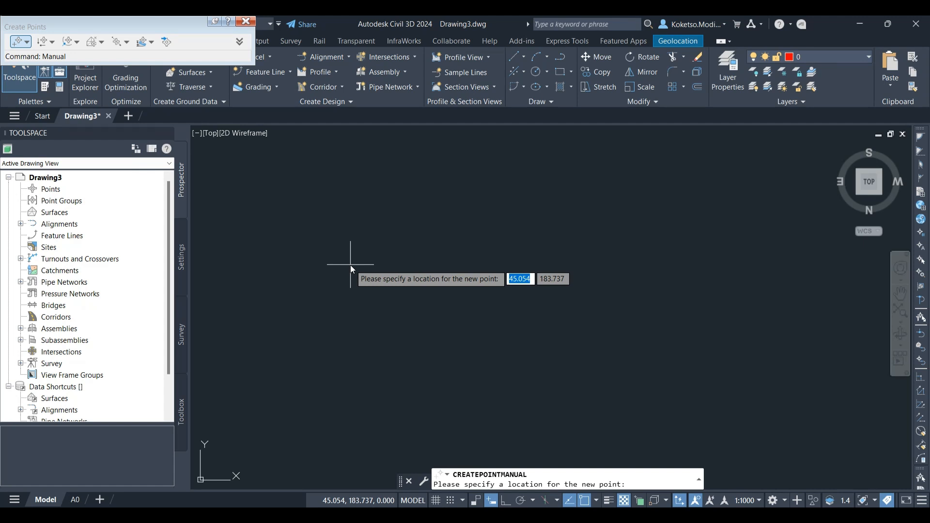
pyautogui.write('-25')
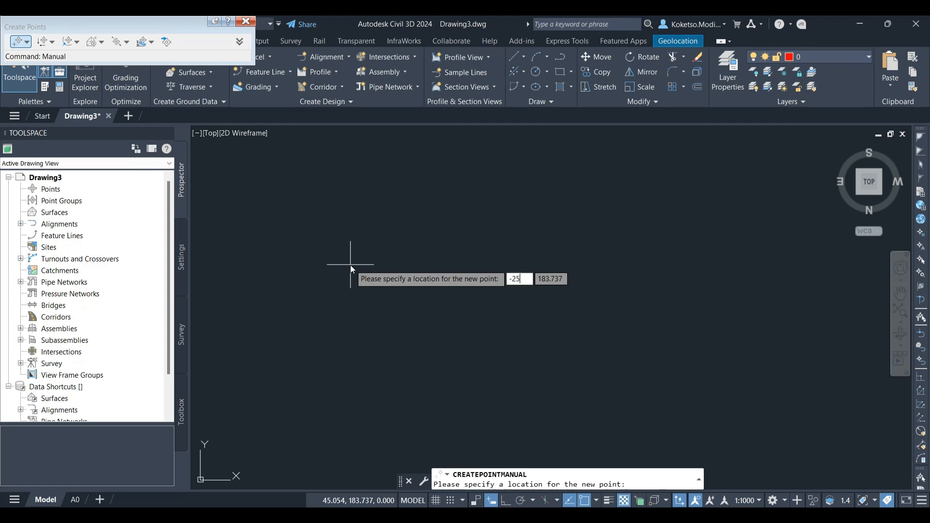
pyautogui.write('.')
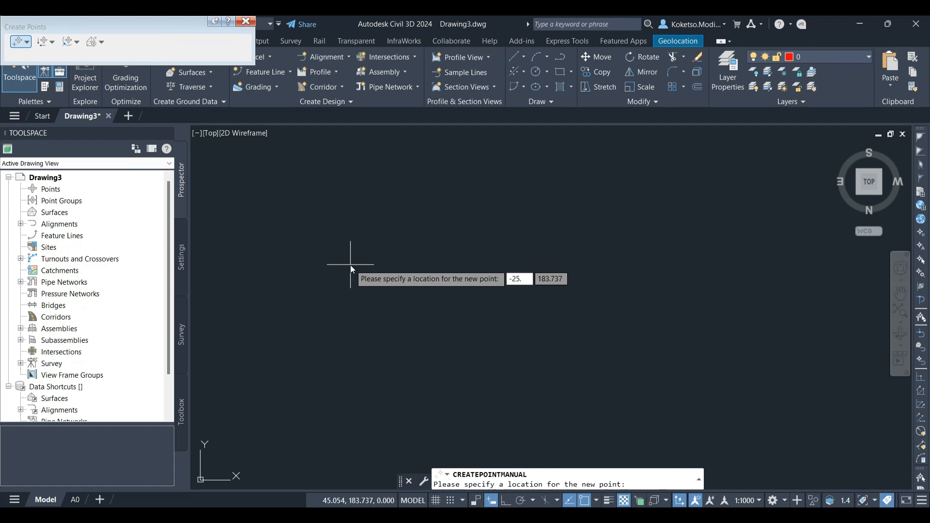
pyautogui.write('87')
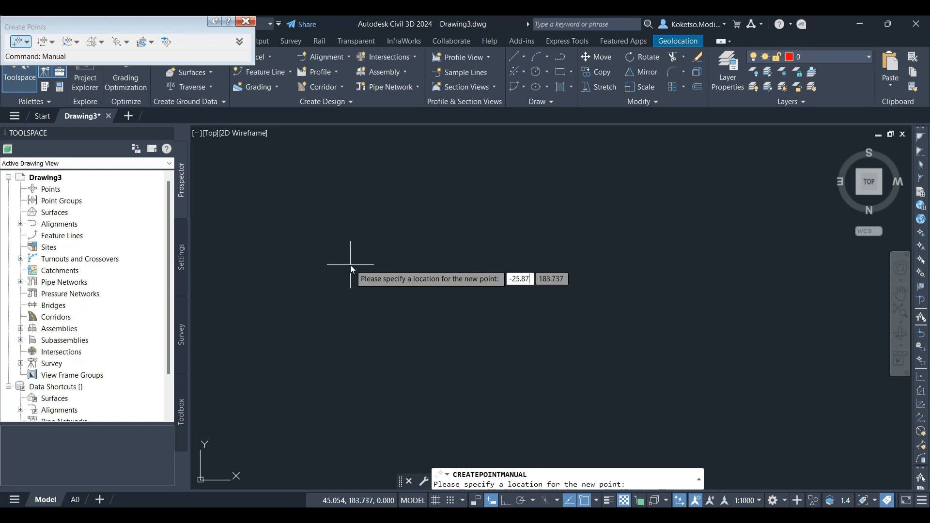
pyautogui.write('3')
pyautogui.press('Tab')
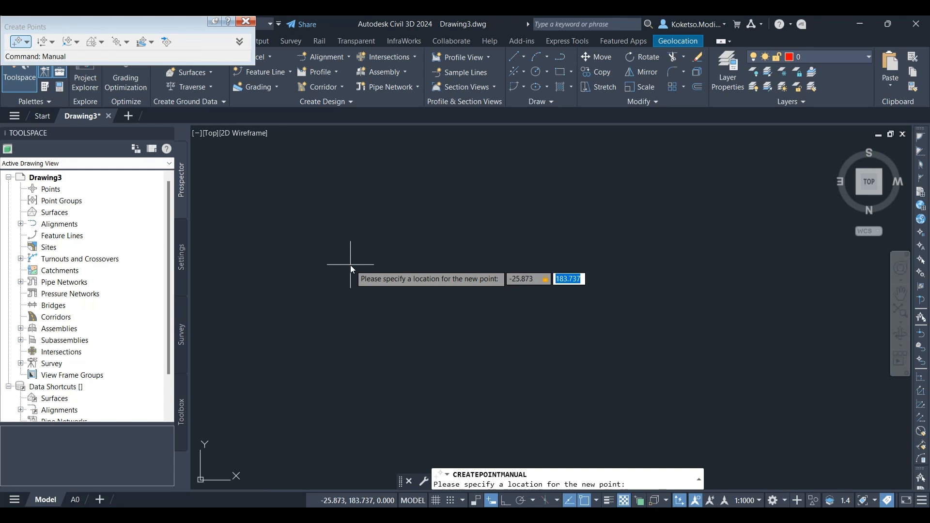
pyautogui.write('28.229')
pyautogui.press('Return')
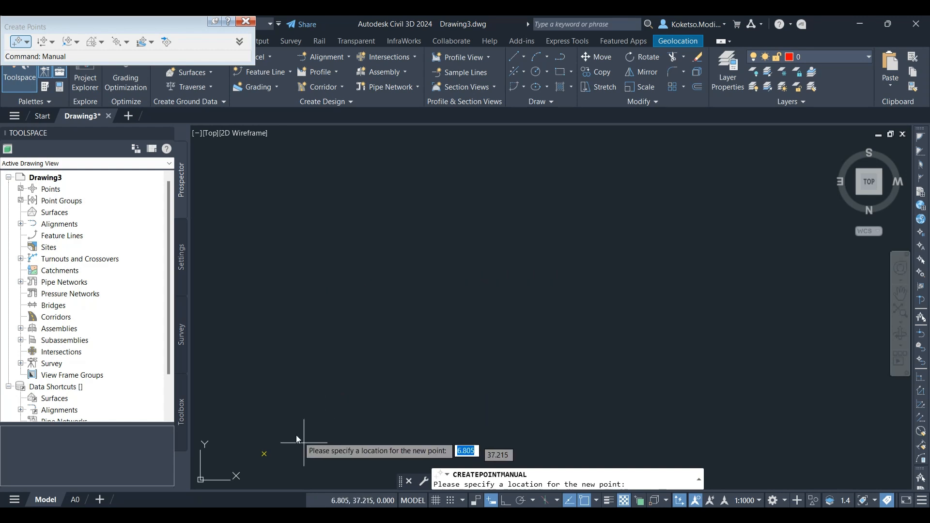
pyautogui.press('Escape')
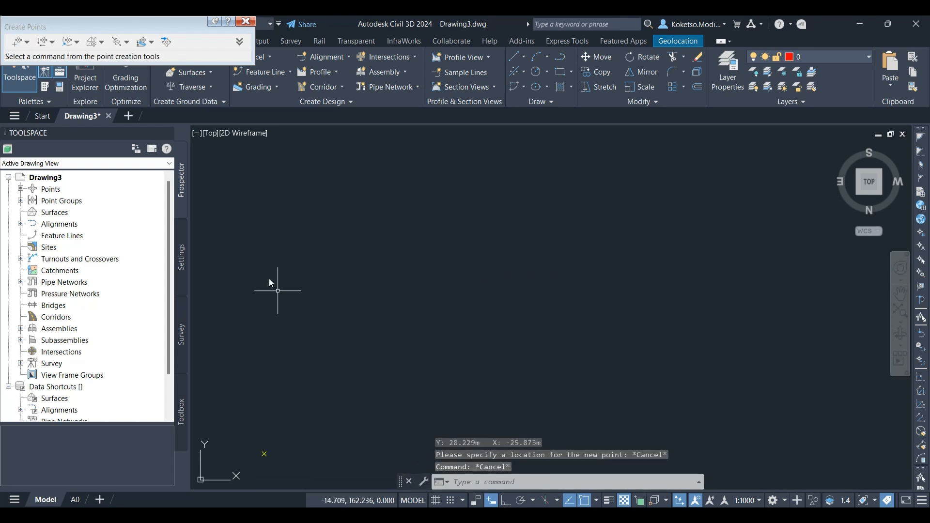
# Step: Close the point creation tools, zoom to extents, and open the COGO point's properties
pyautogui.click(247, 23)
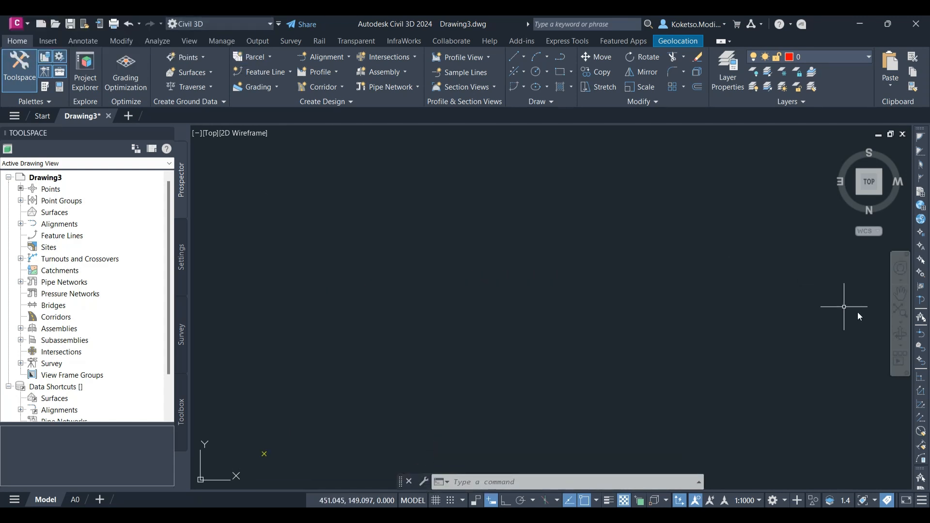
pyautogui.click(900, 311)
pyautogui.click(675, 203)
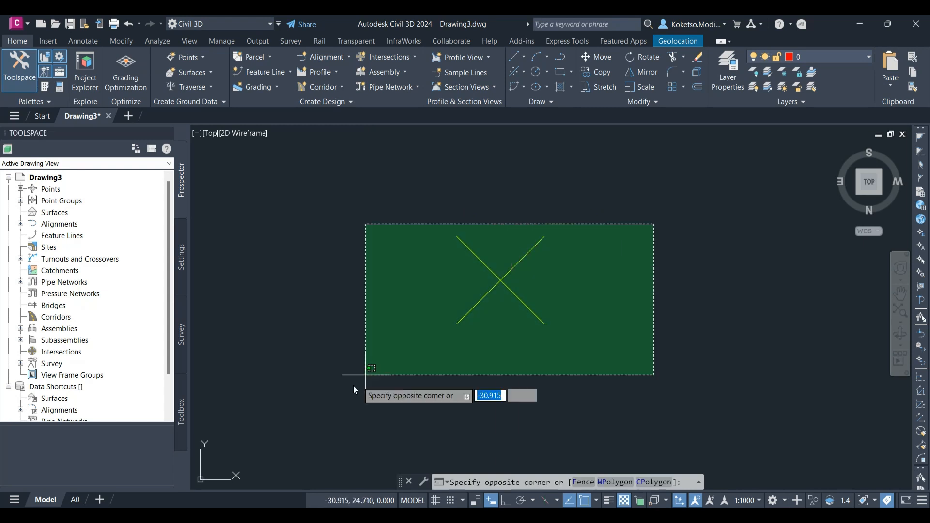
pyautogui.click(365, 378)
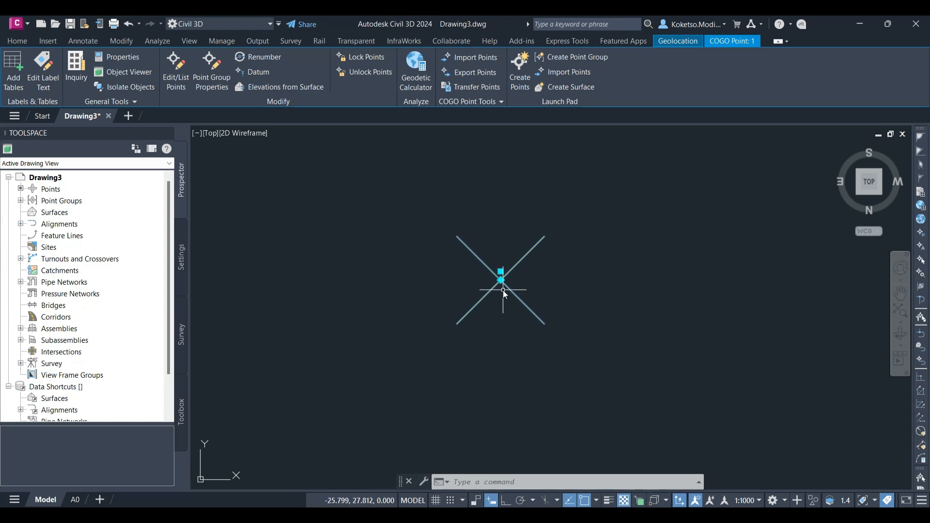
pyautogui.click(641, 193)
pyautogui.click(382, 362)
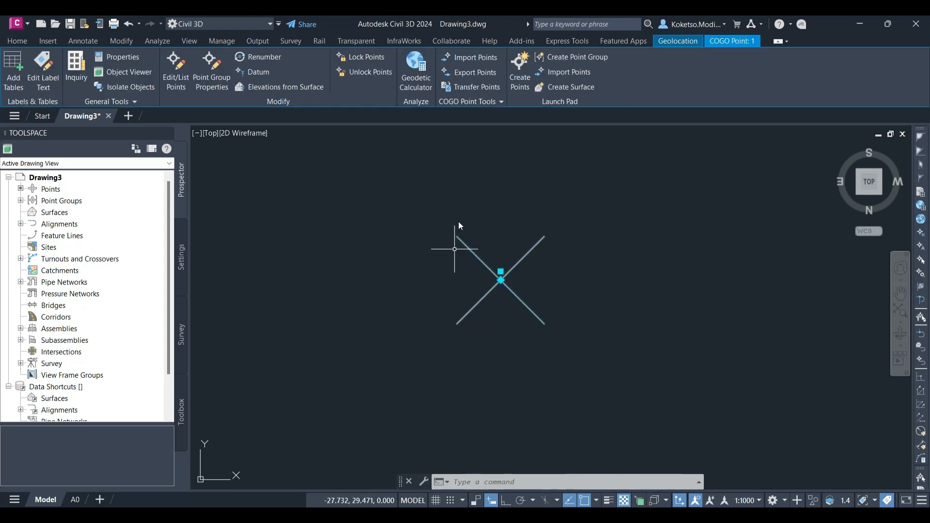
pyautogui.rightClick(415, 232)
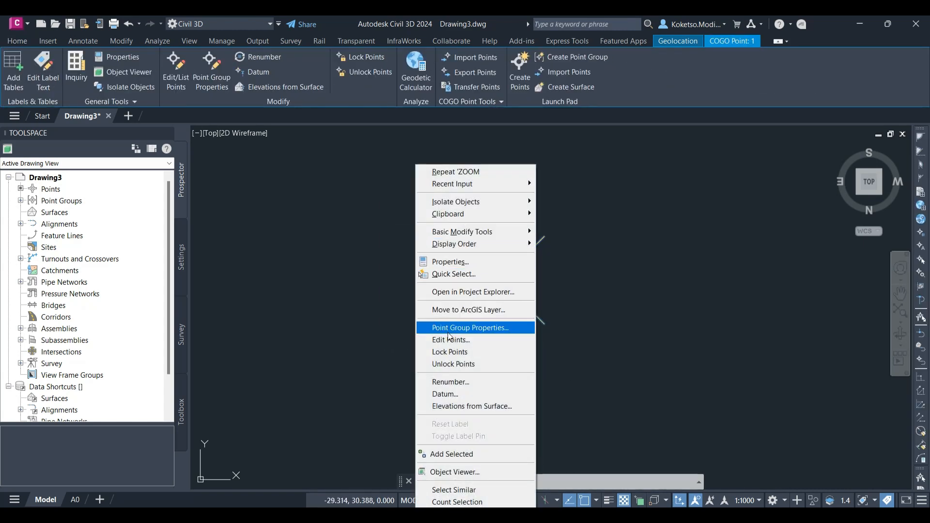
pyautogui.click(426, 263)
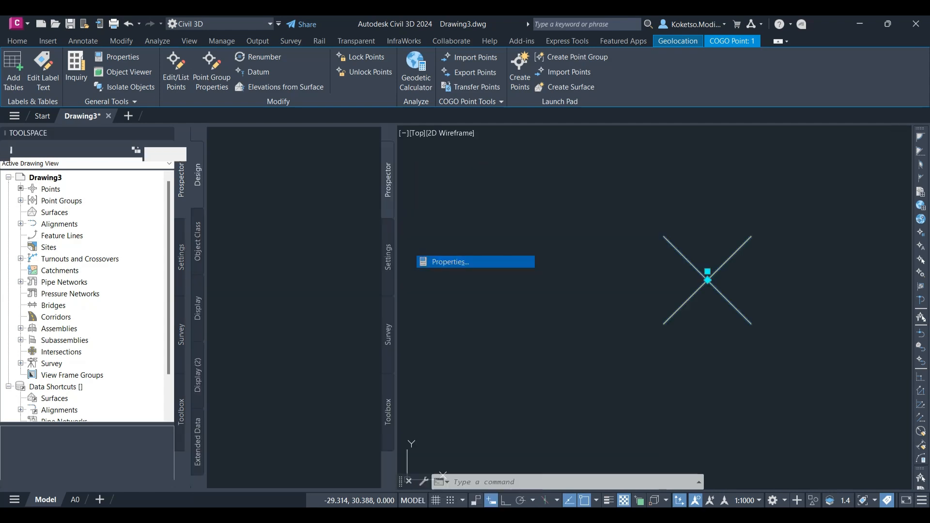
# Step: Set the point's elevation to 1453.000 m, then close the Properties palette and deselect it
pyautogui.scroll(-5, 51, 391)
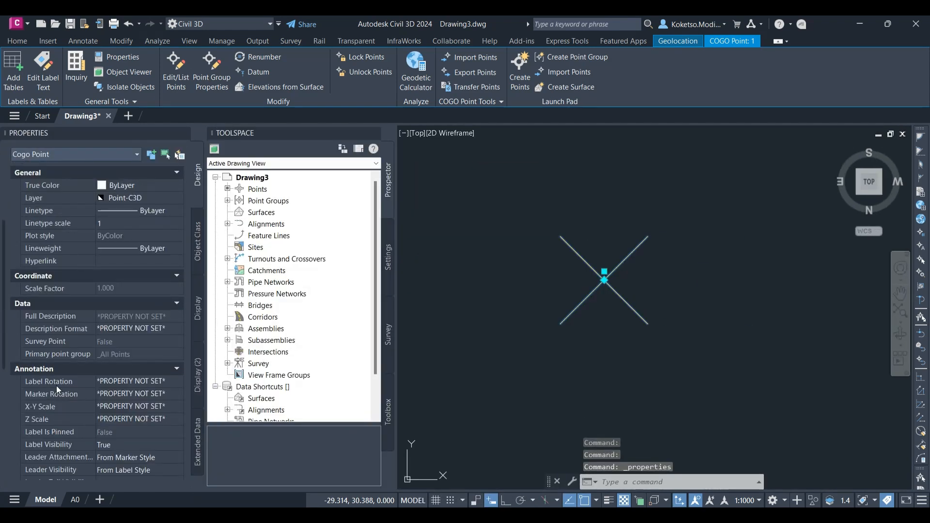
pyautogui.scroll(-3, 59, 381)
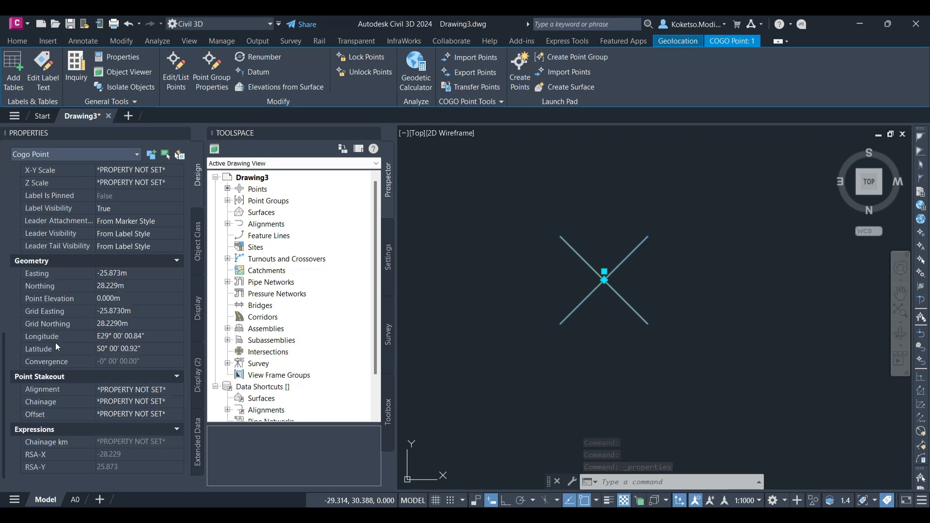
pyautogui.click(128, 299)
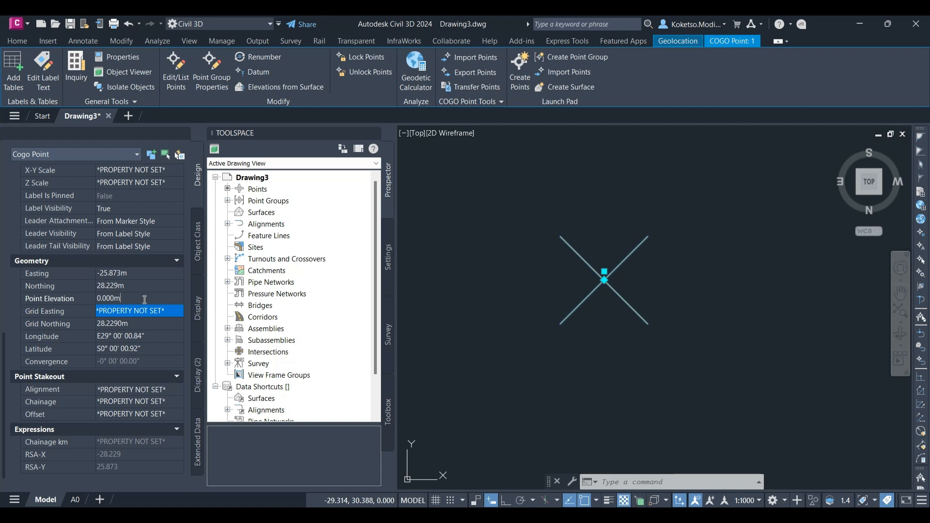
pyautogui.doubleClick(136, 298)
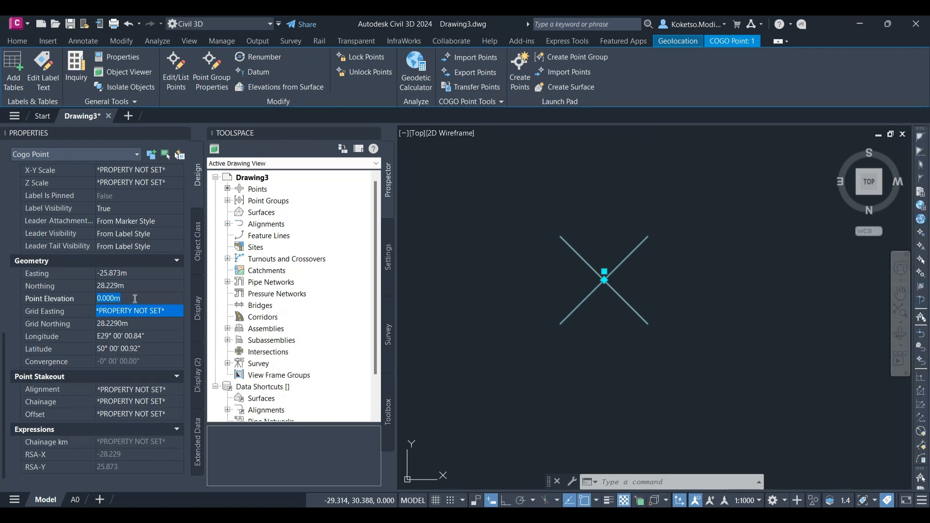
pyautogui.write('1453')
pyautogui.click(60, 309)
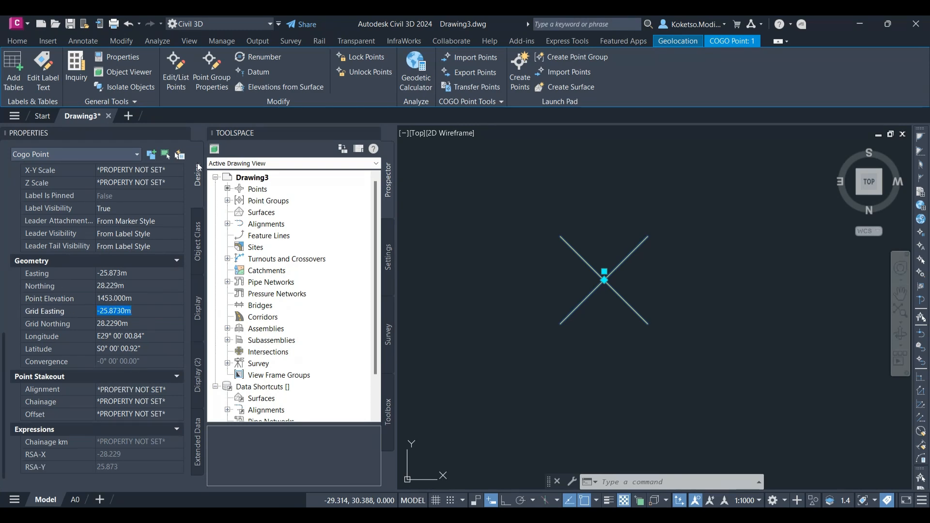
pyautogui.click(183, 133)
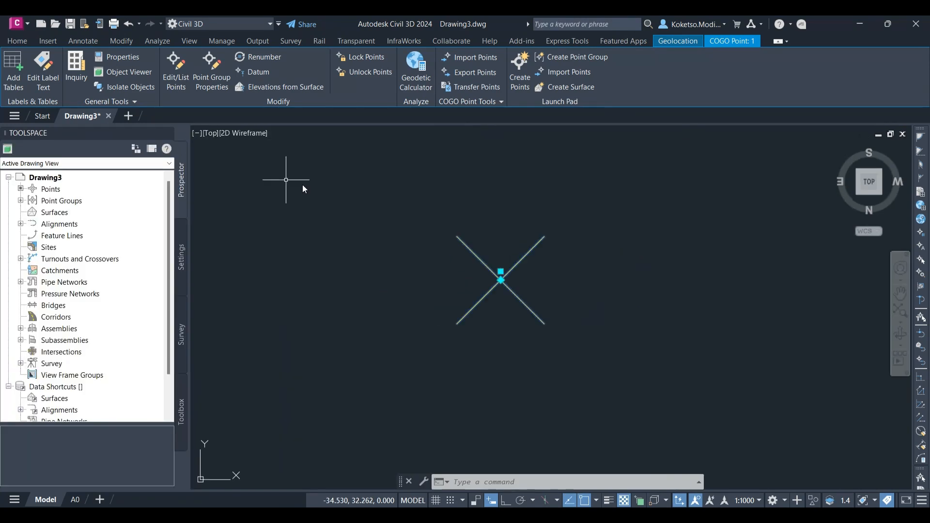
pyautogui.press('Escape')
pyautogui.scroll(-2, 572, 289)
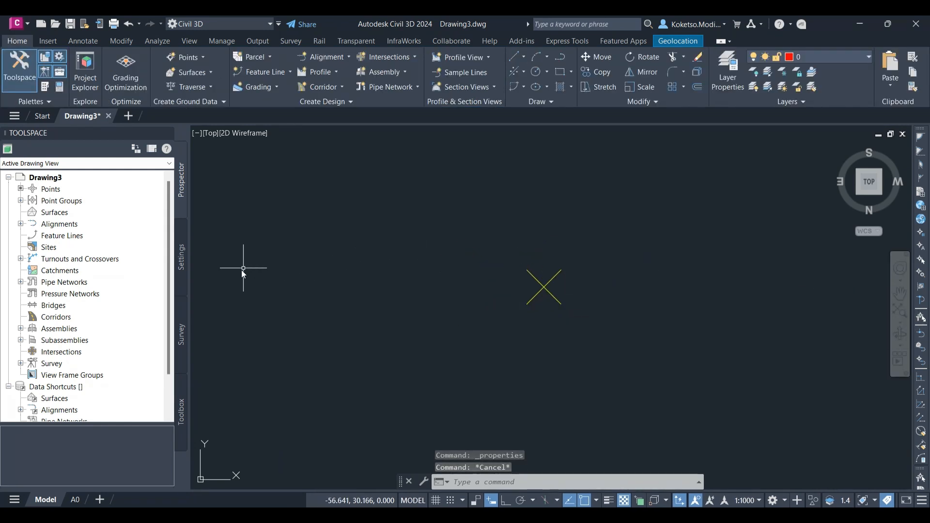
pyautogui.moveTo(568, 289); pyautogui.dragTo(503, 329)
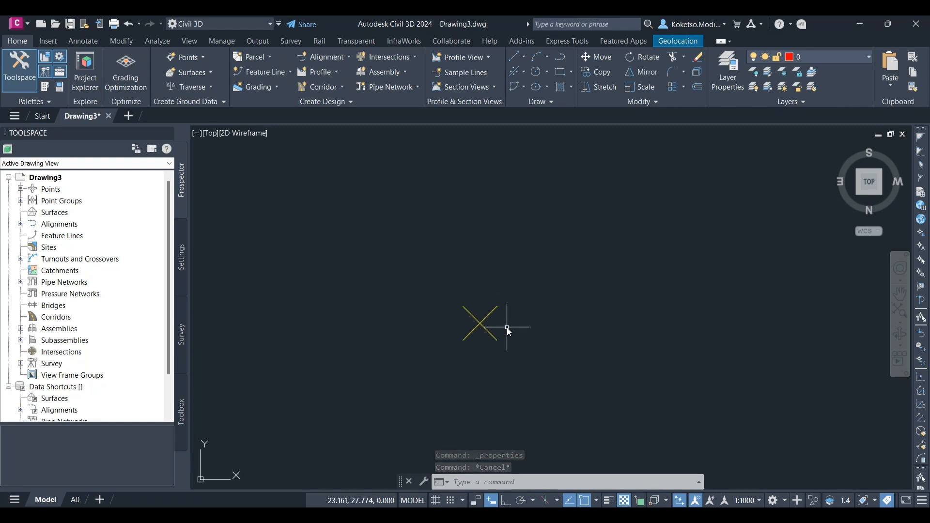
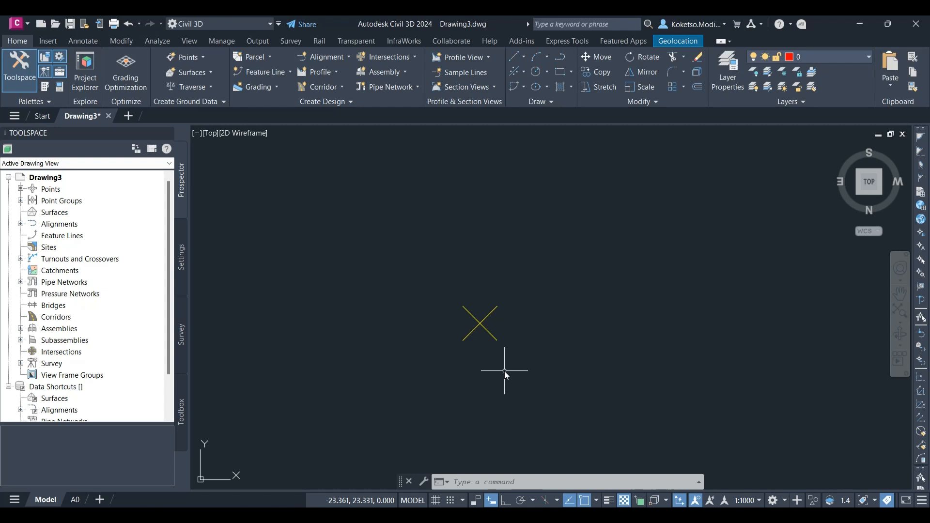
# Step: In the Toolbox, find Export Shared Reference Points for Autodesk Revit under Miscellaneous Utilities > Shared Reference Point and bring up its run options
pyautogui.click(187, 408)
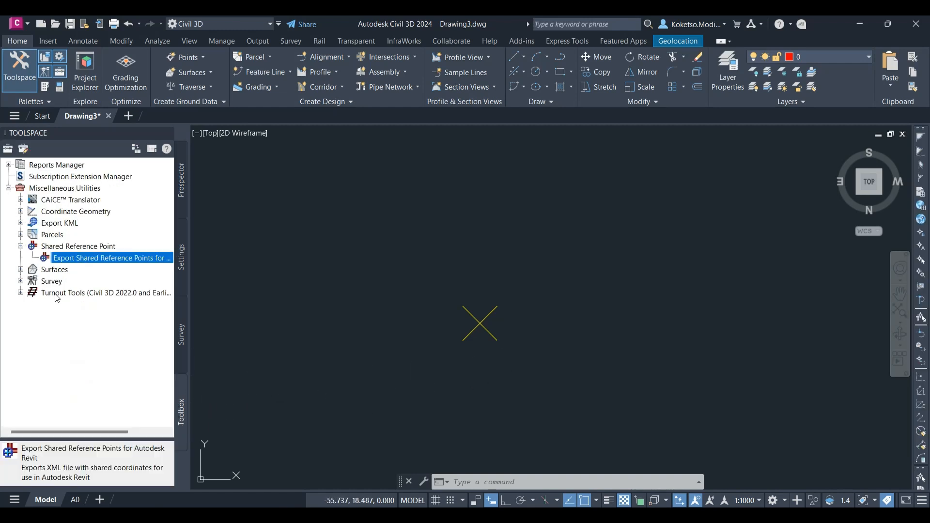
pyautogui.click(20, 246)
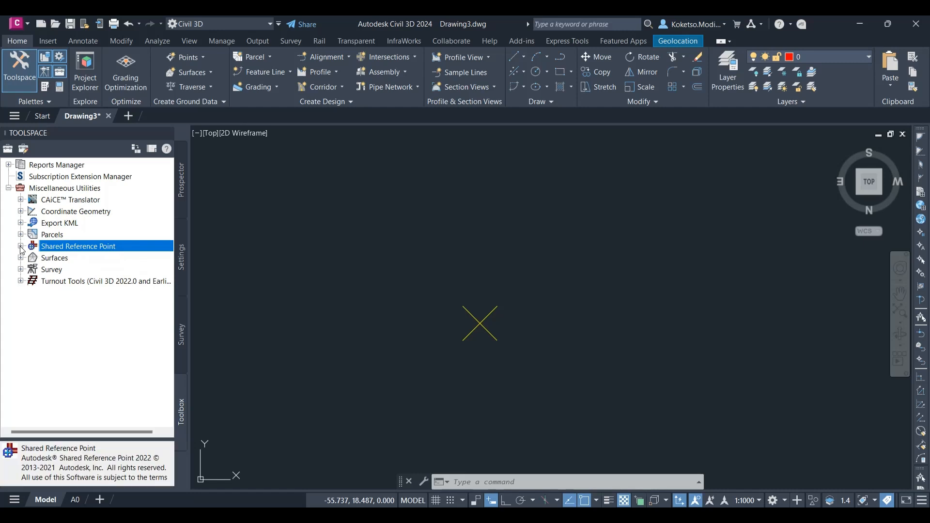
pyautogui.click(9, 189)
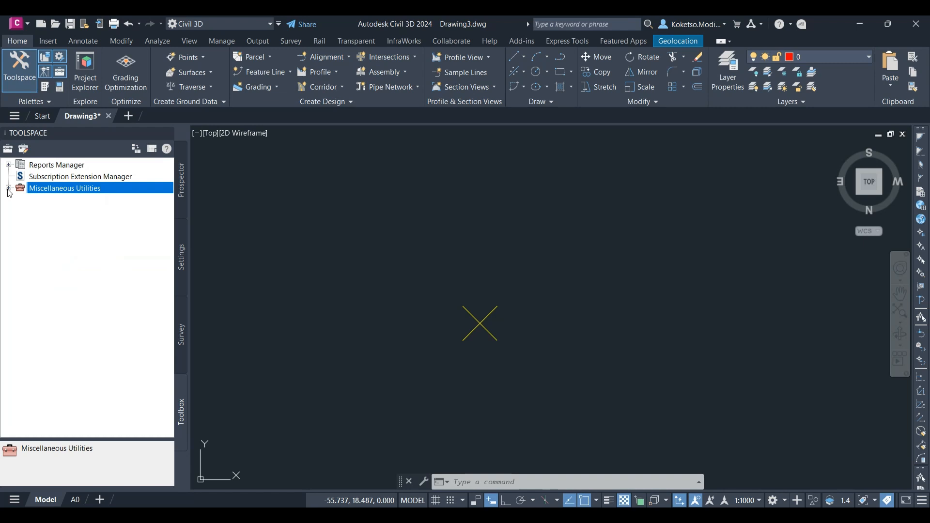
pyautogui.click(9, 189)
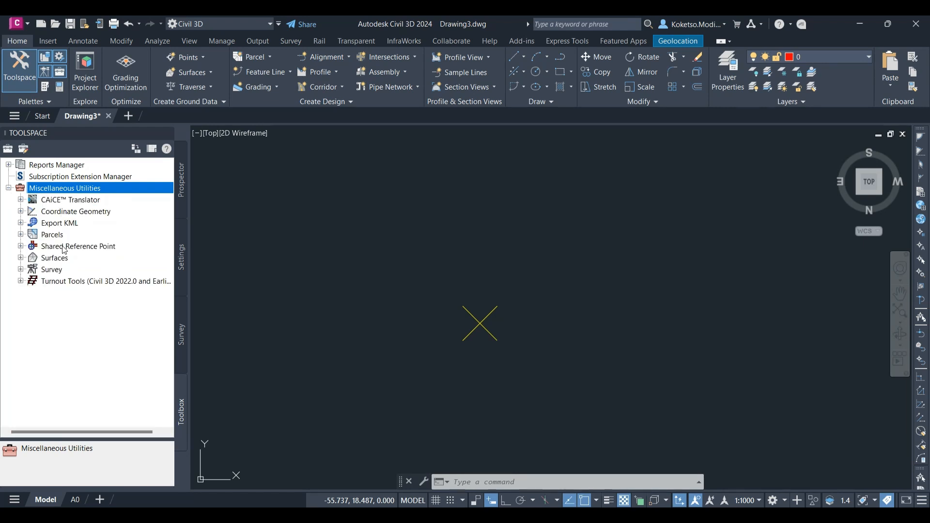
pyautogui.click(21, 246)
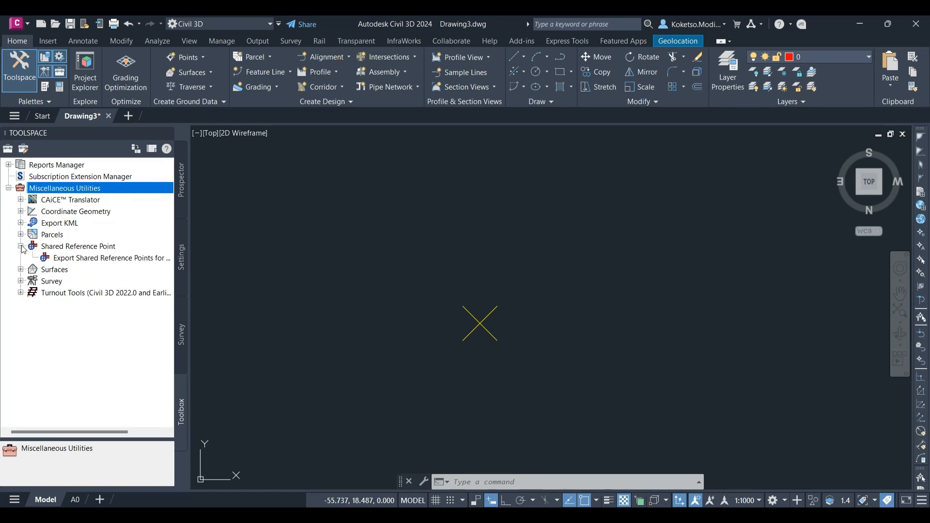
pyautogui.click(74, 259)
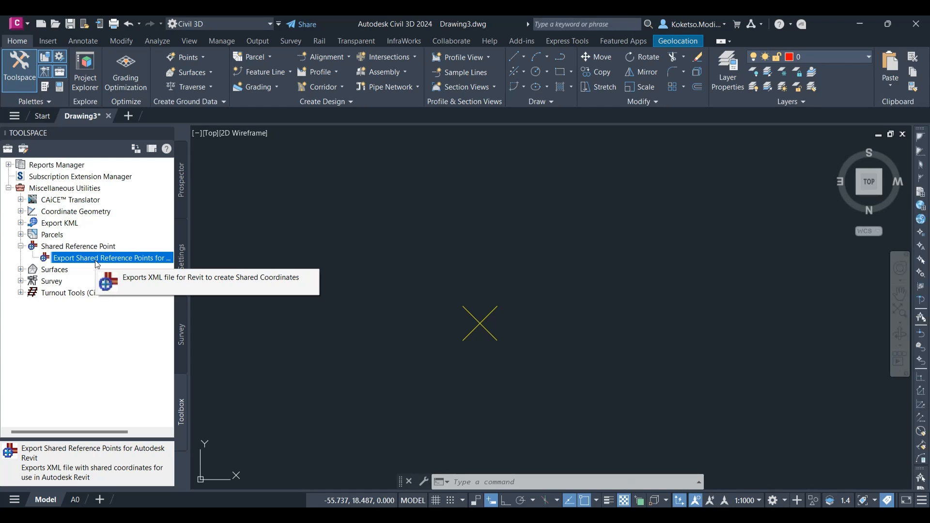
pyautogui.rightClick(96, 264)
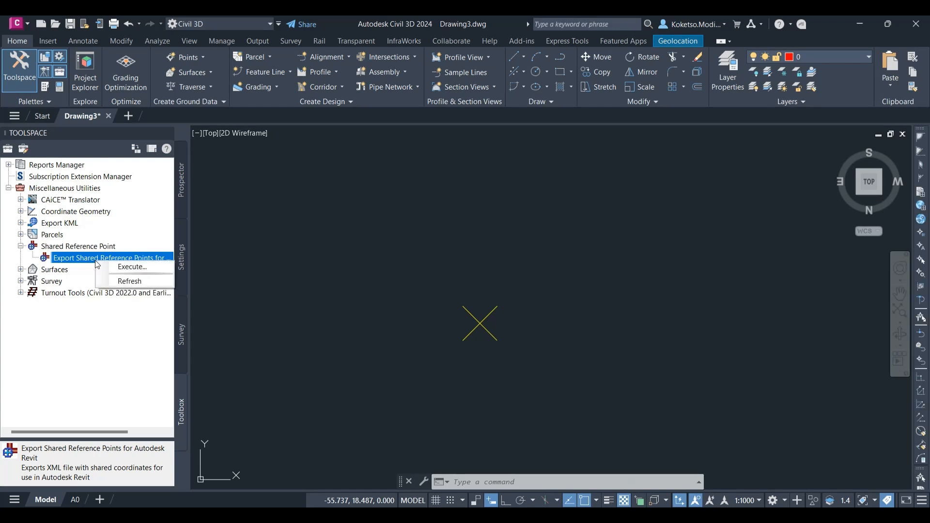
# Step: Execute the export with Ortho on, origin -25.873, 28.229, and a north point picked straight up along +Y
pyautogui.click(127, 267)
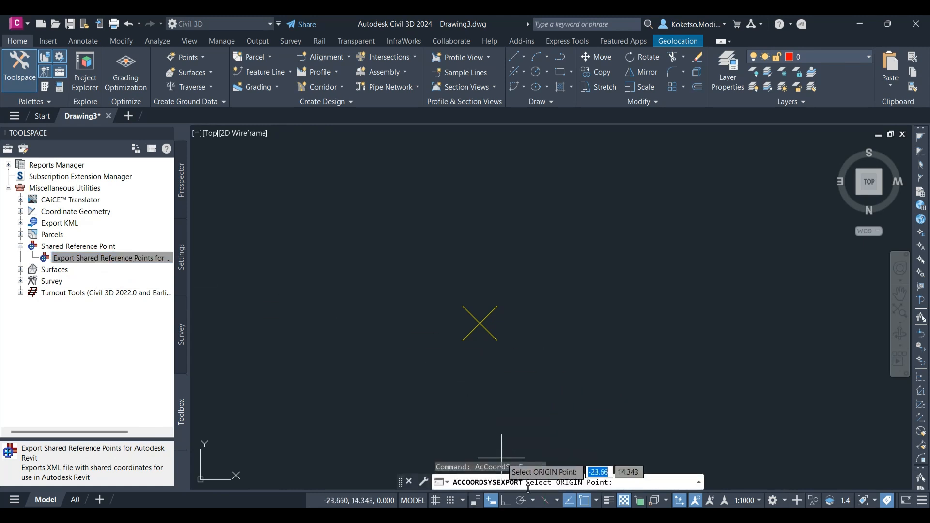
pyautogui.click(504, 502)
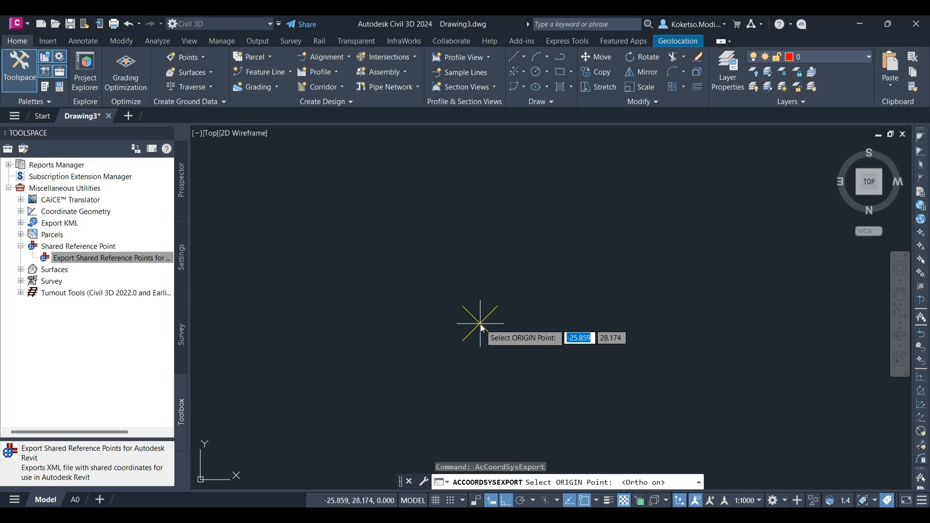
pyautogui.write('-25')
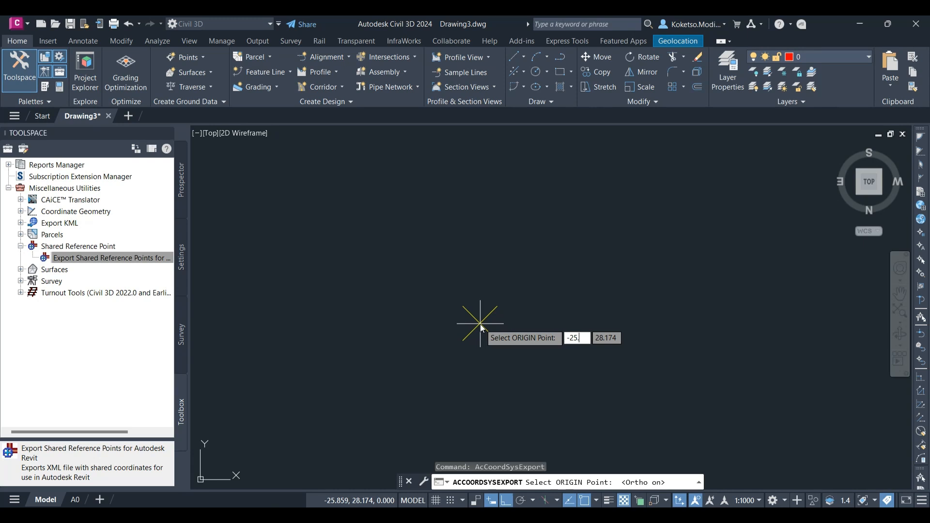
pyautogui.write('.9')
pyautogui.press('BackSpace')
pyautogui.write('873')
pyautogui.press('Tab')
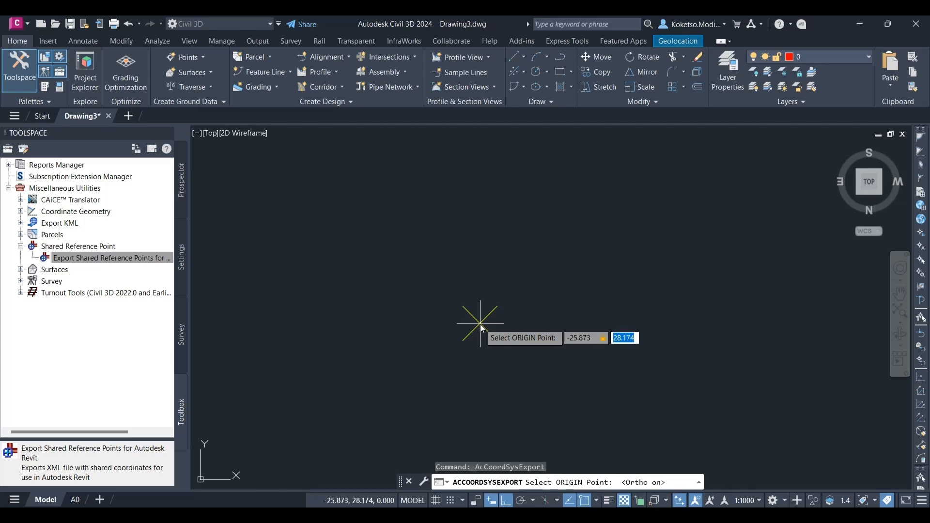
pyautogui.write('28.229')
pyautogui.press('Return')
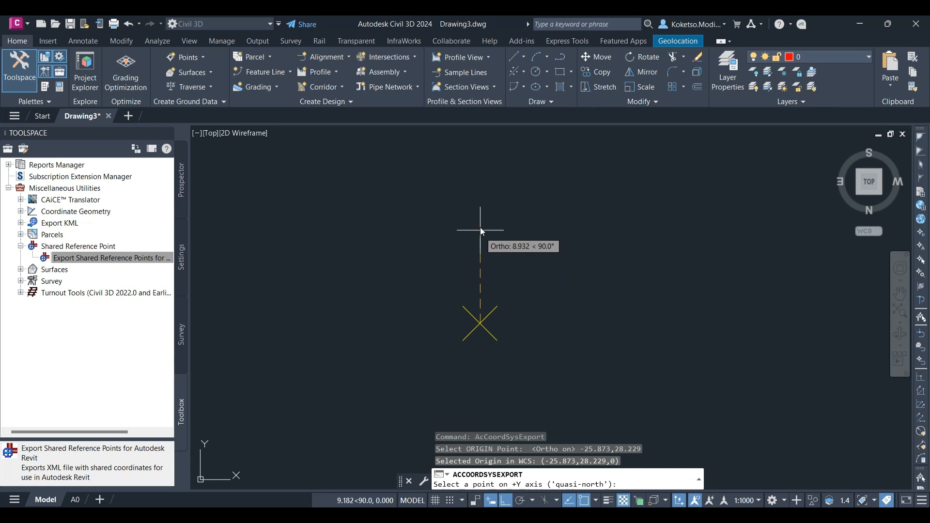
pyautogui.moveTo(465, 299); pyautogui.dragTo(434, 221)
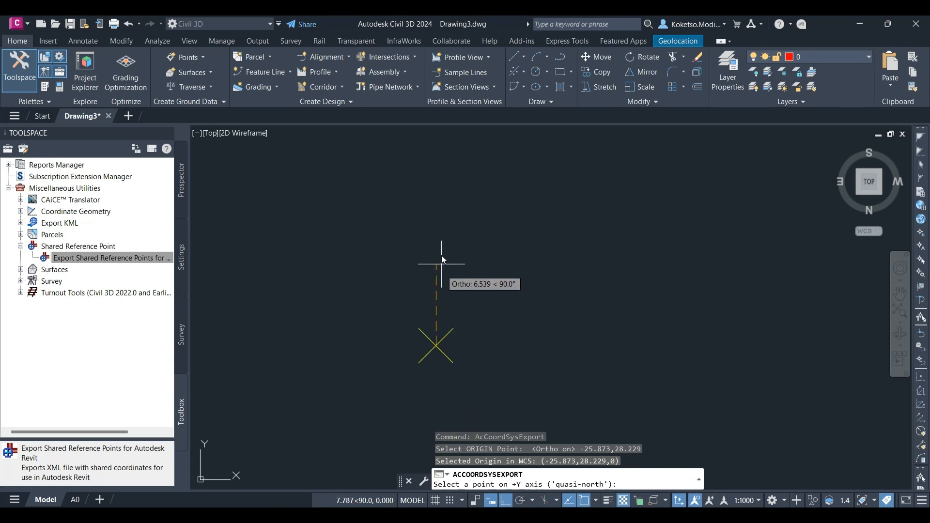
pyautogui.click(444, 153)
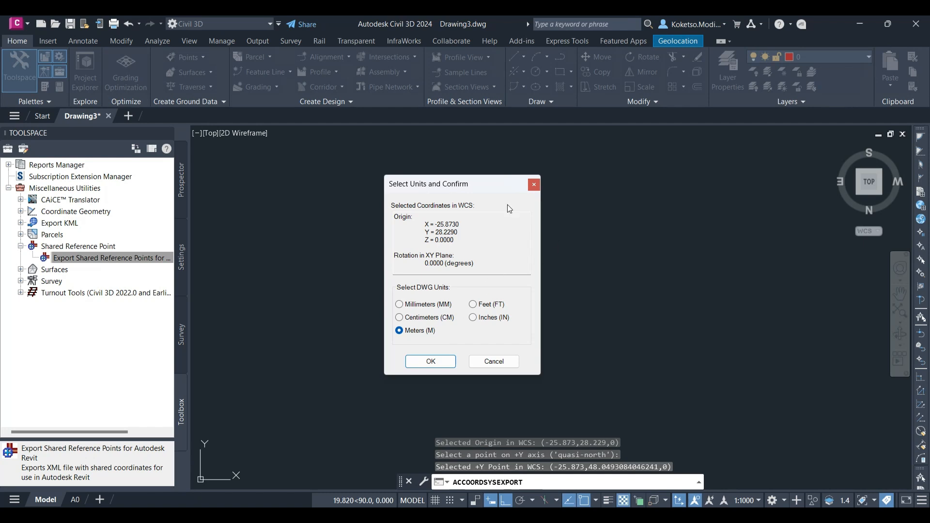
# Step: Dismiss the units confirmation, rotate the plan two quarter turns to north-up, and reframe the X marker
pyautogui.click(534, 185)
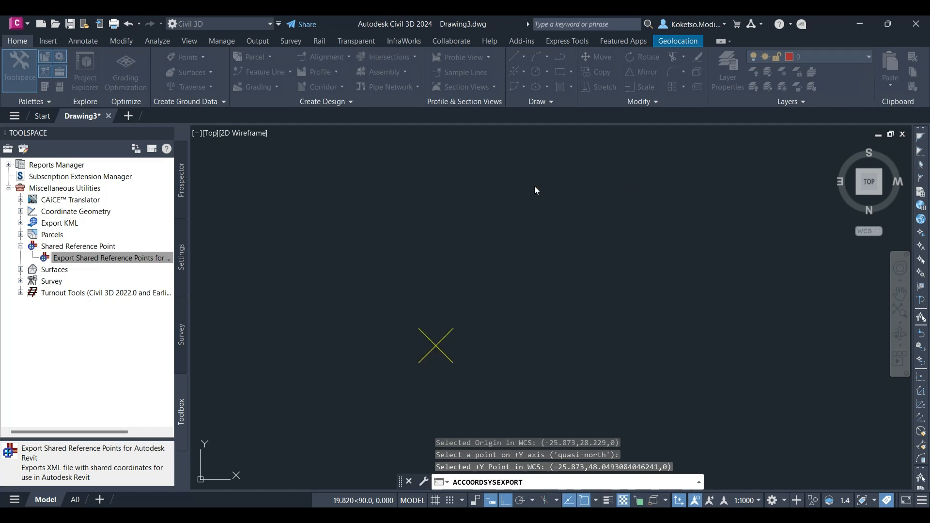
pyautogui.click(893, 146)
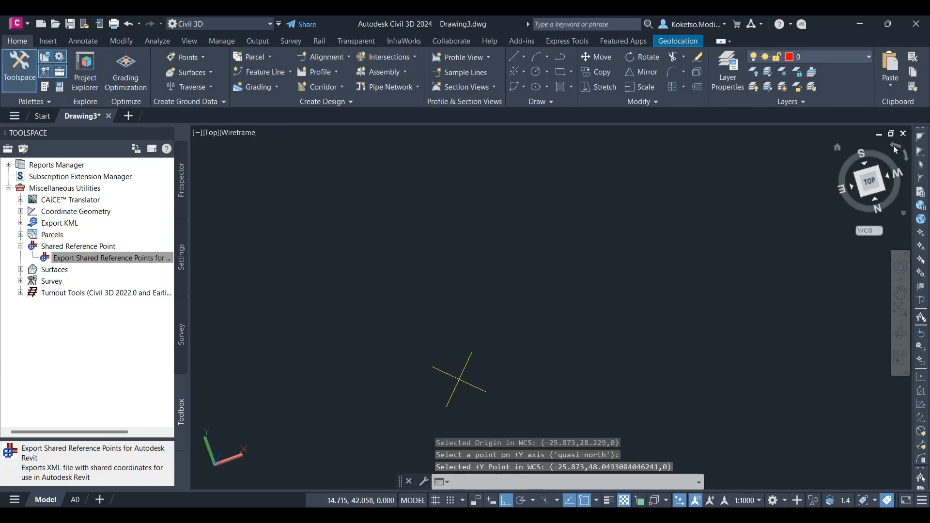
pyautogui.click(895, 147)
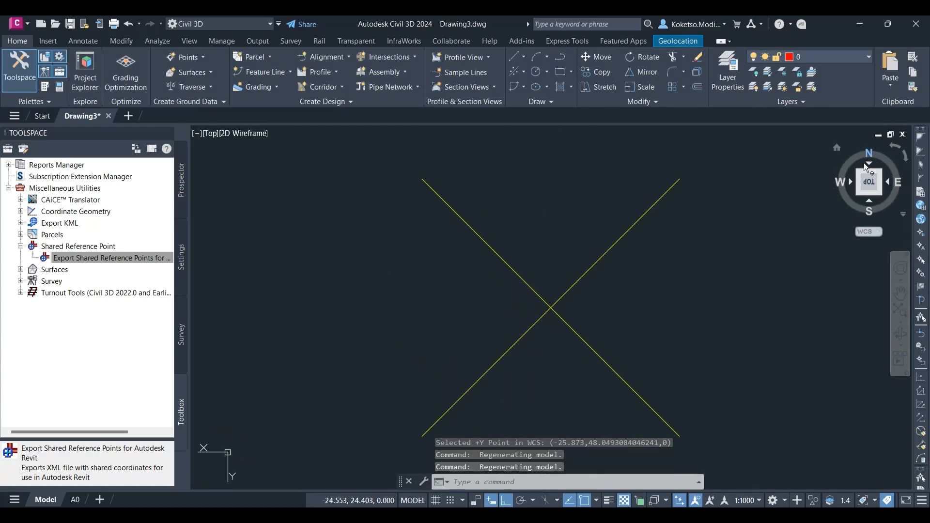
pyautogui.scroll(-6, 556, 292)
pyautogui.scroll(3, 560, 291)
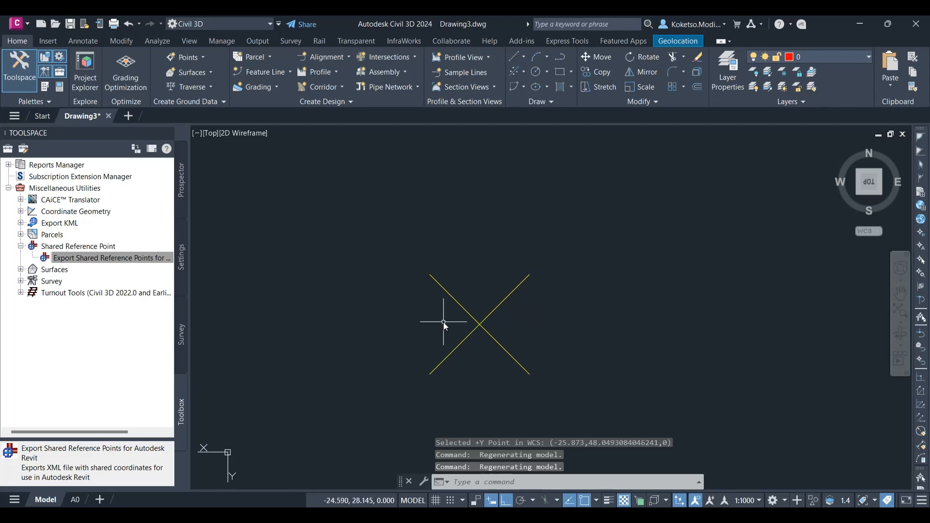
pyautogui.moveTo(868, 186)
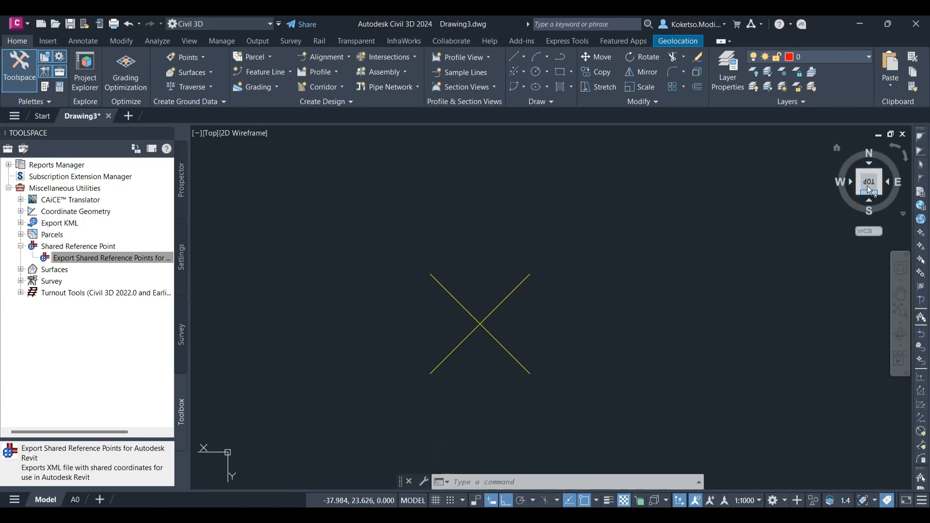
# Step: In the Planning and Analysis workspace, search LO29 under Assign and select Hartebeesthoek94 / Lo29 - NEGATIVE
pyautogui.click(217, 24)
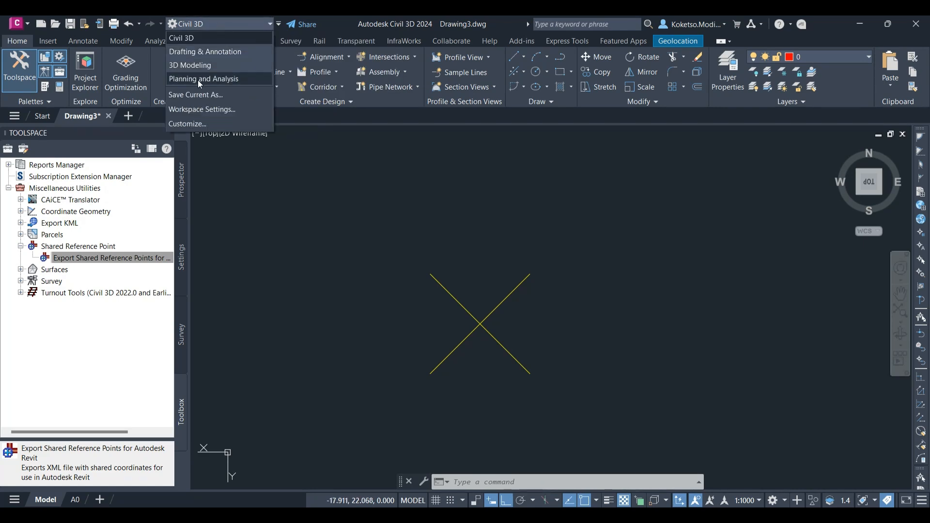
pyautogui.click(199, 81)
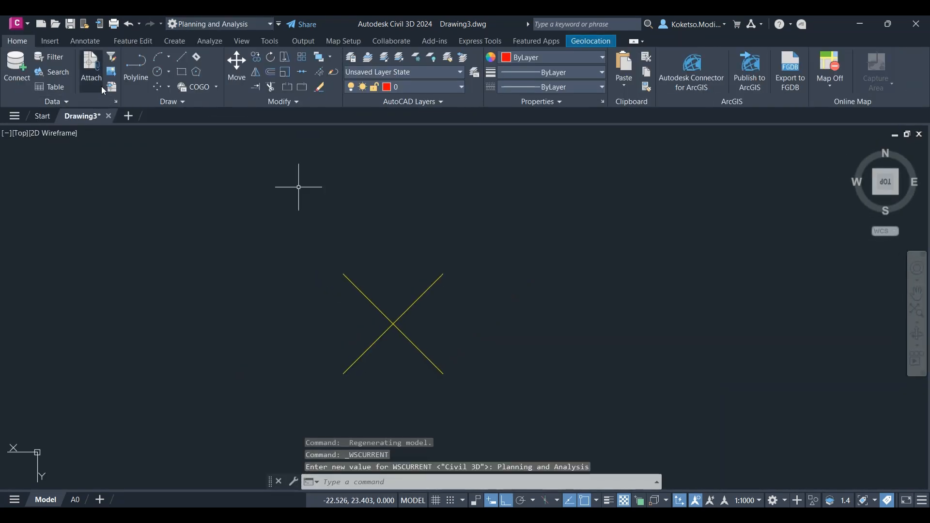
pyautogui.click(346, 38)
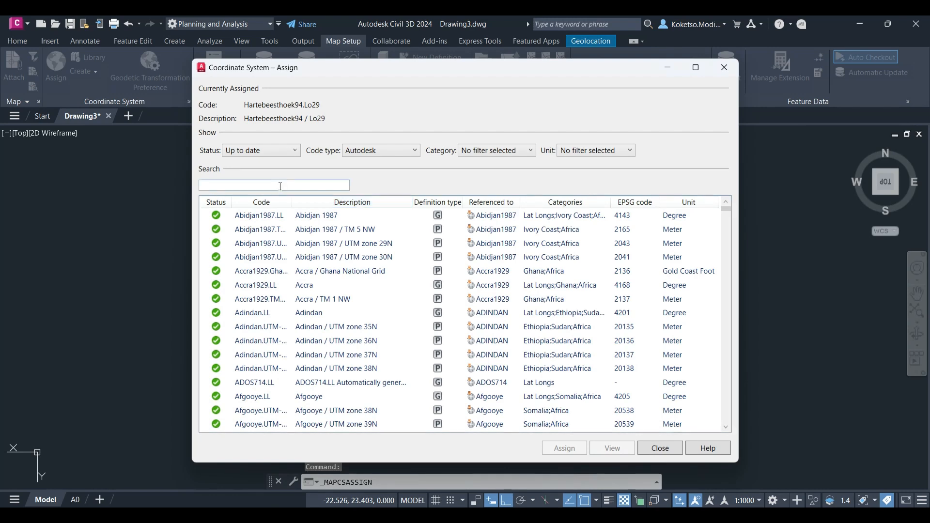
pyautogui.write('LO29')
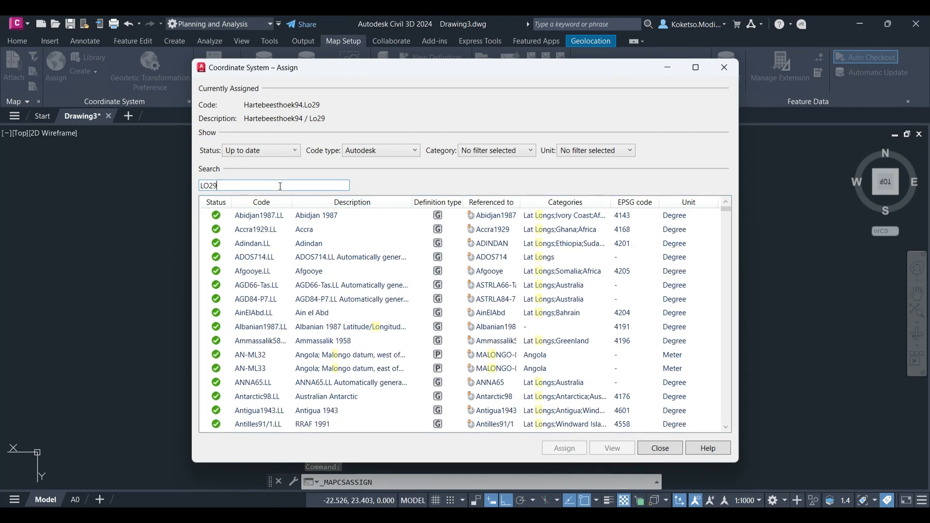
pyautogui.click(380, 231)
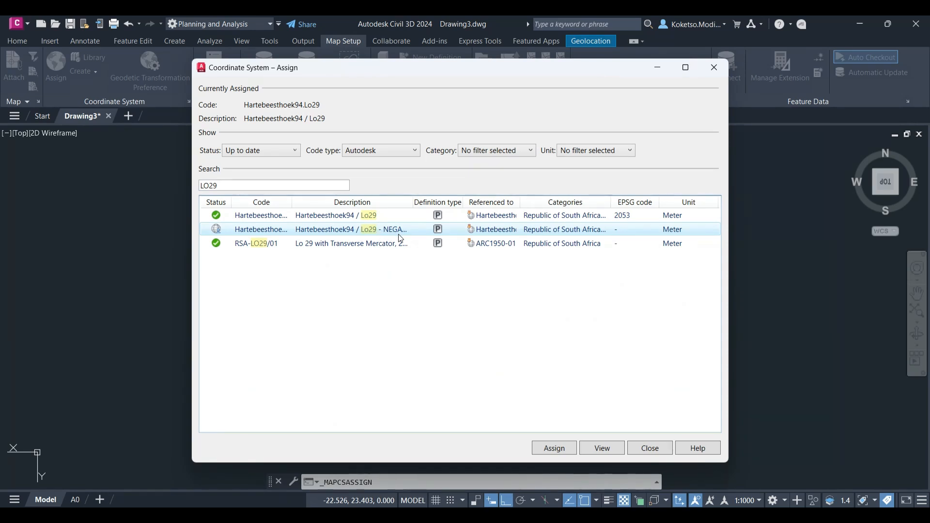
pyautogui.click(354, 219)
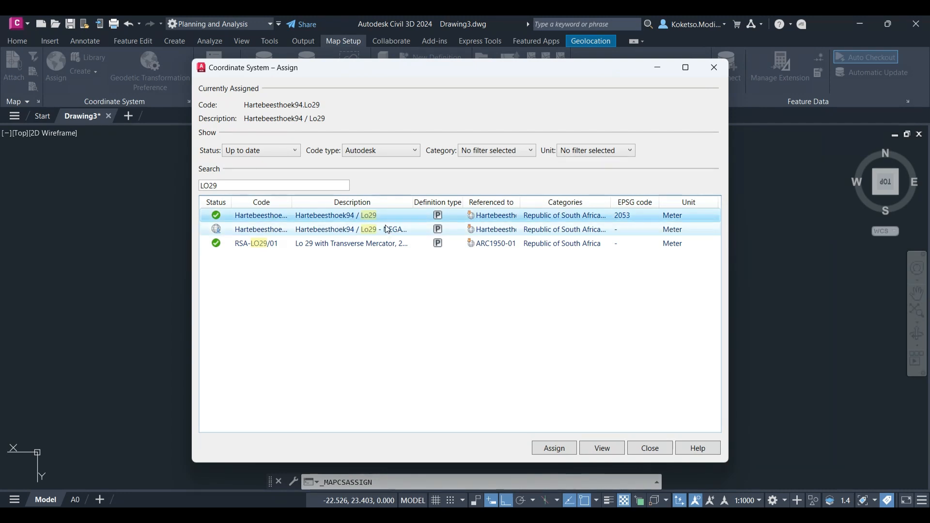
pyautogui.click(356, 231)
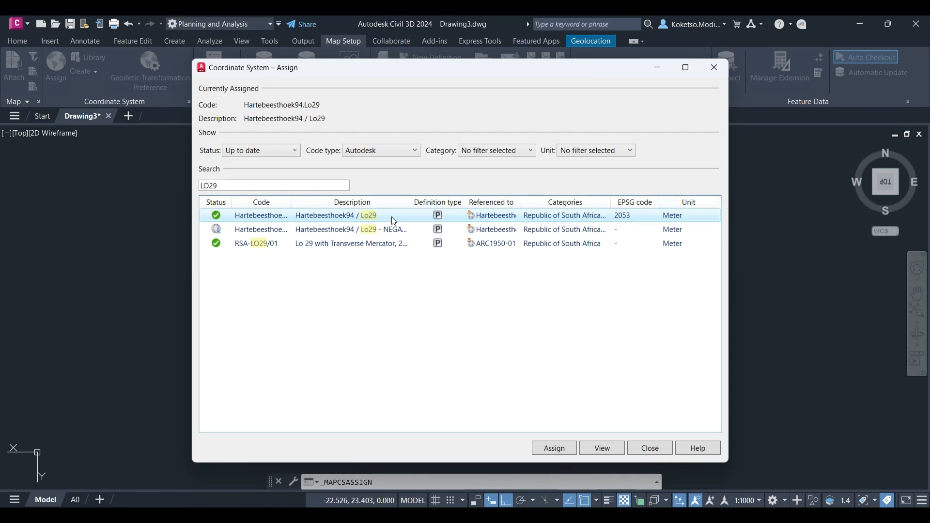
# Step: Review the Lo29 - NEGATIVE system's summary, projection, datum, parameters and WKT definition pages
pyautogui.click(599, 450)
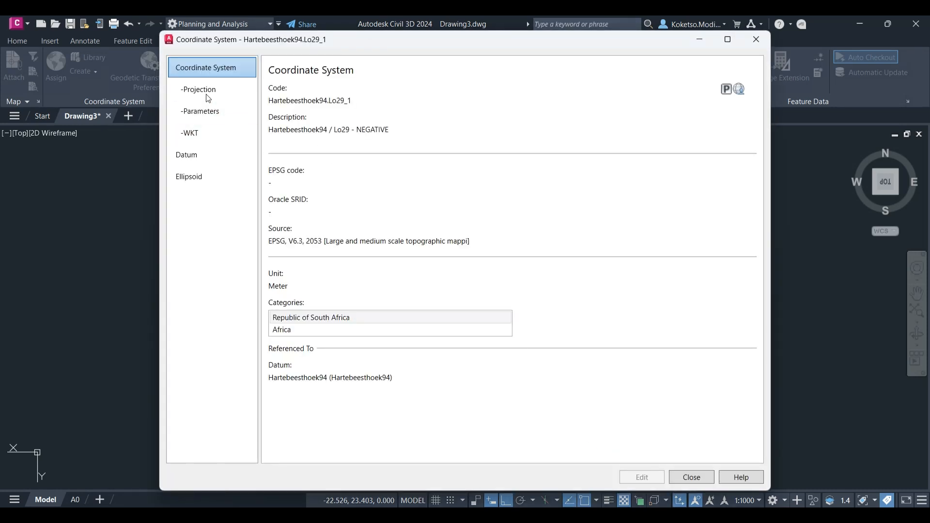
pyautogui.click(203, 112)
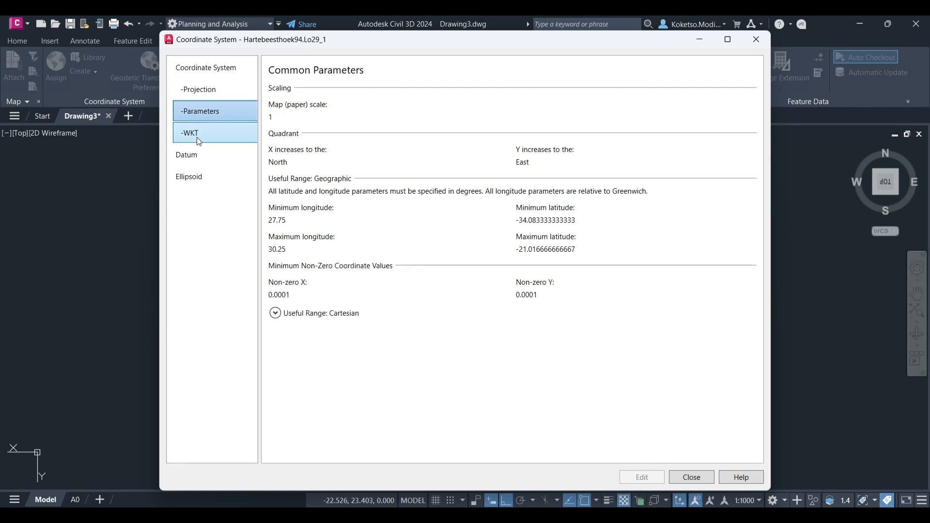
pyautogui.click(196, 155)
pyautogui.click(199, 90)
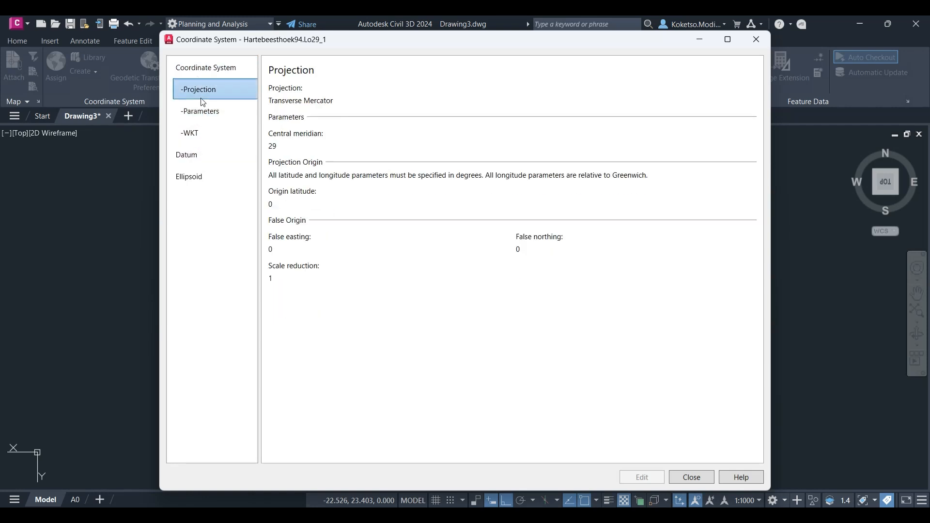
pyautogui.click(203, 112)
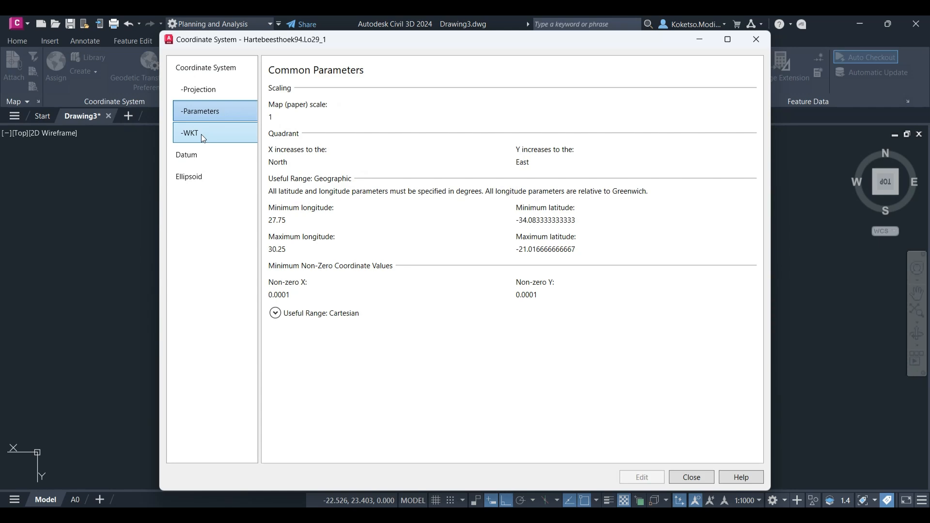
pyautogui.click(196, 131)
pyautogui.click(205, 67)
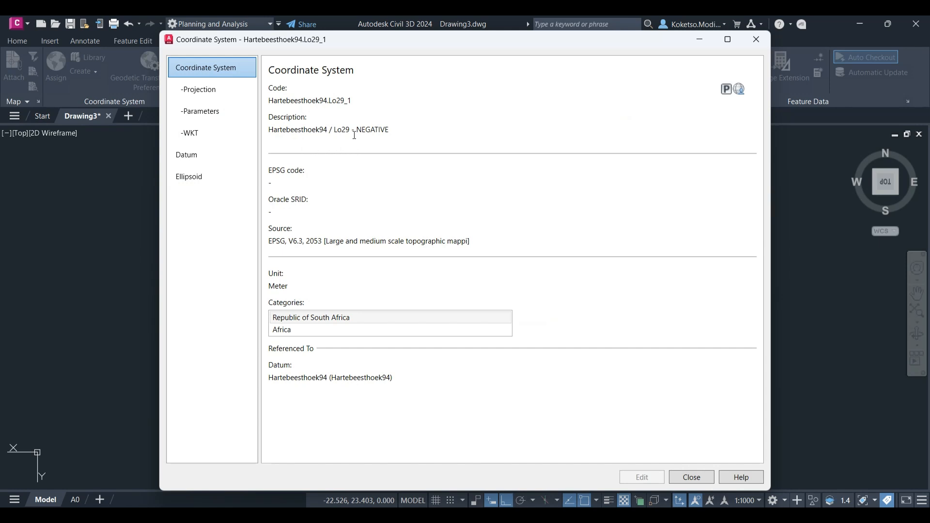
pyautogui.click(204, 89)
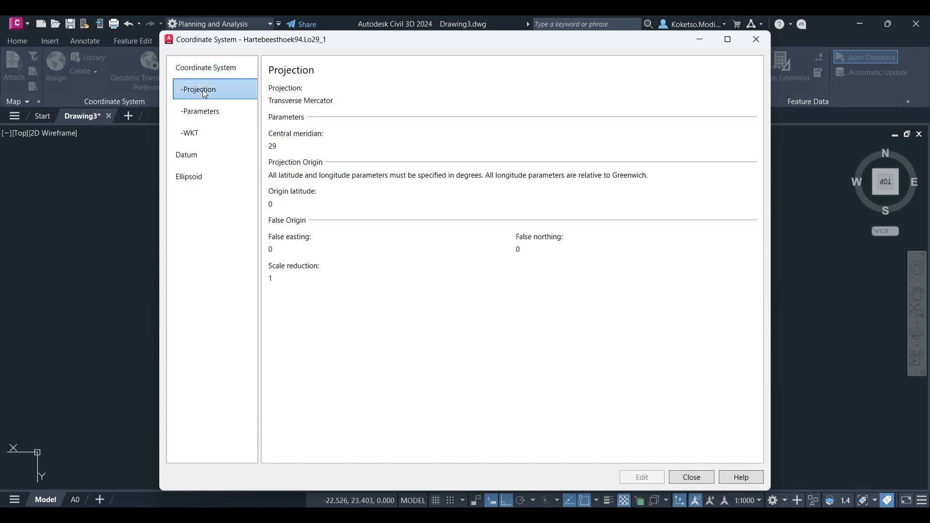
pyautogui.click(205, 112)
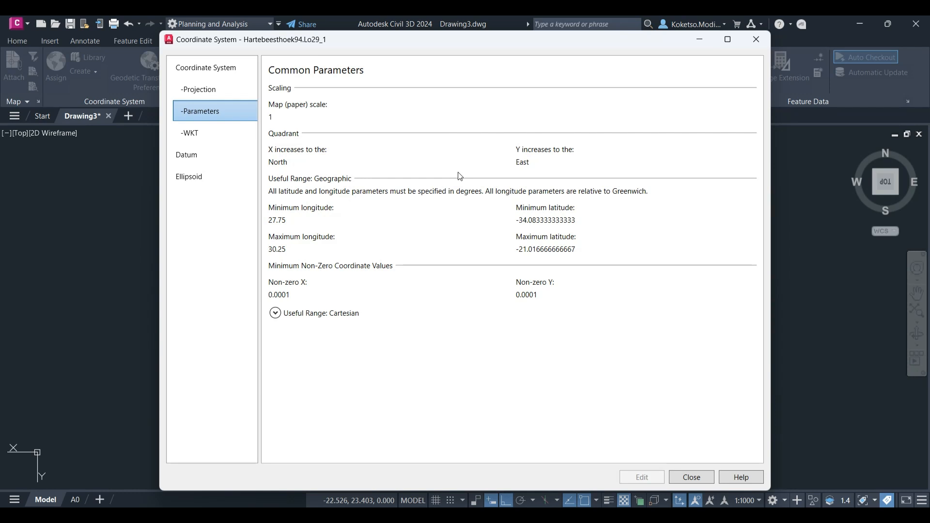
# Step: Close the details and assign Hartebeesthoek94 / Lo29 - NEGATIVE to the drawing
pyautogui.click(756, 43)
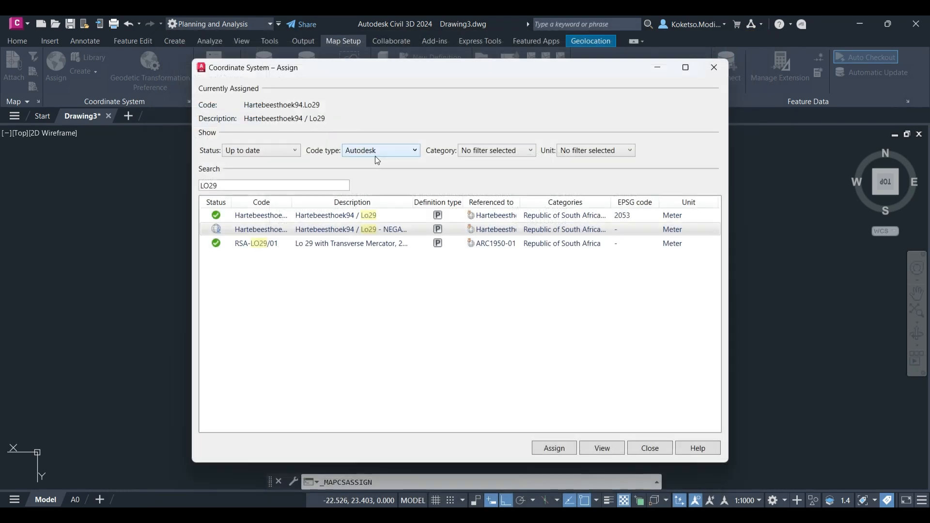
pyautogui.click(371, 231)
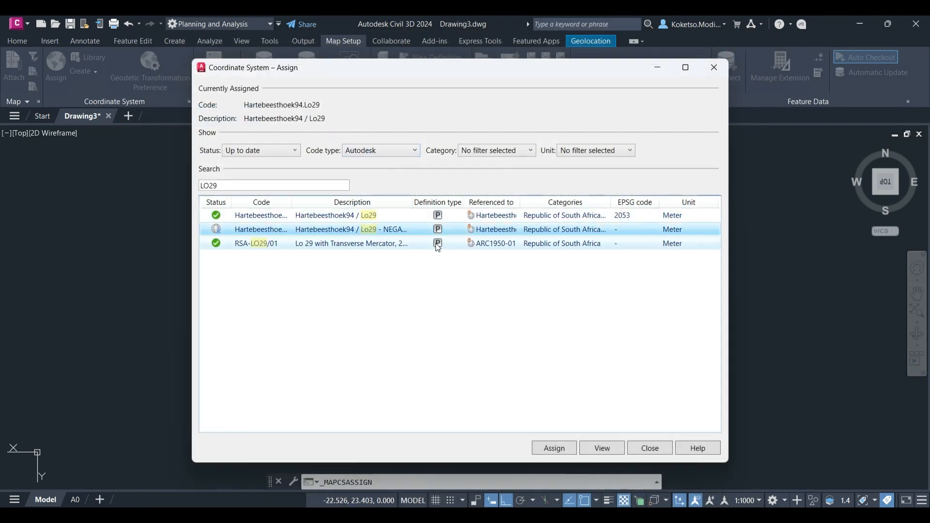
pyautogui.click(554, 447)
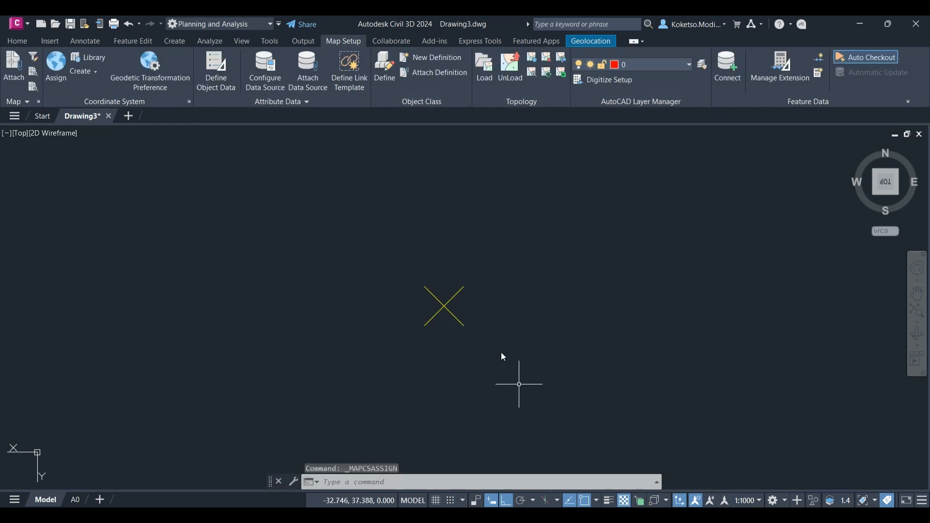
pyautogui.click(203, 22)
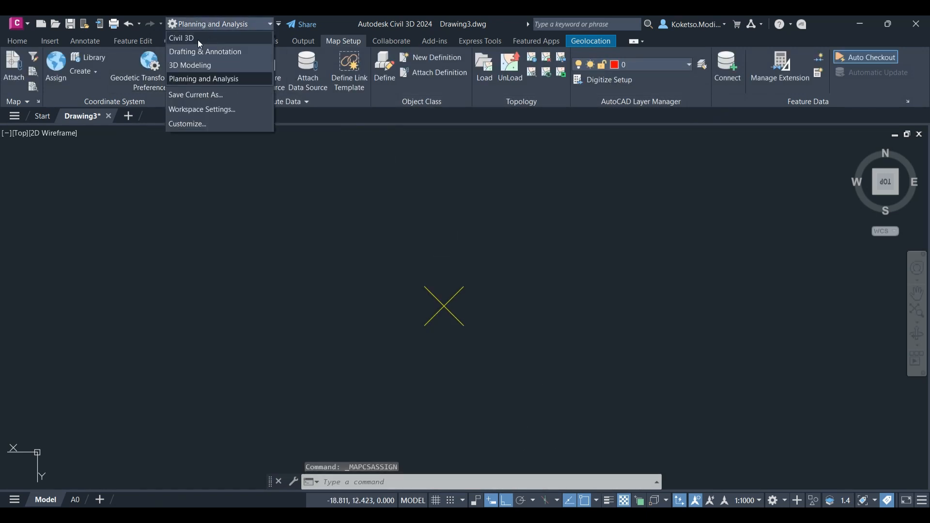
pyautogui.click(197, 38)
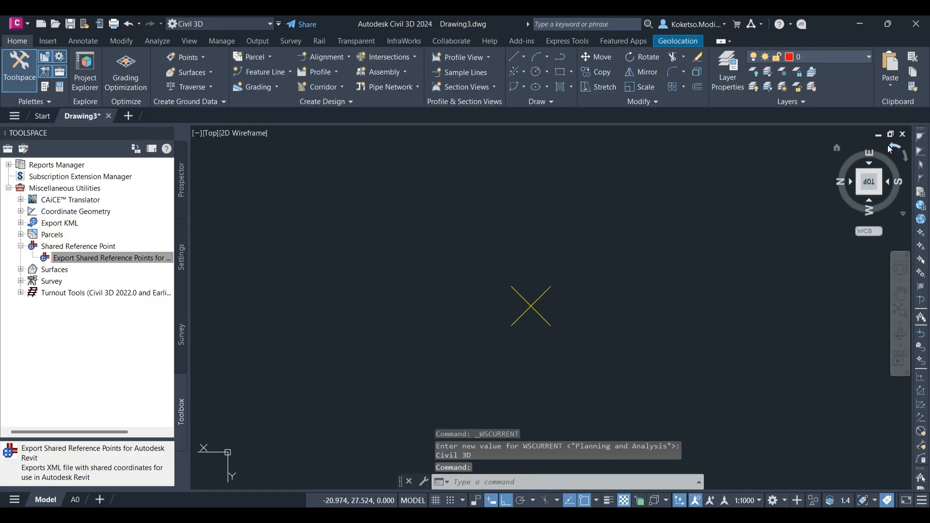
pyautogui.click(905, 158)
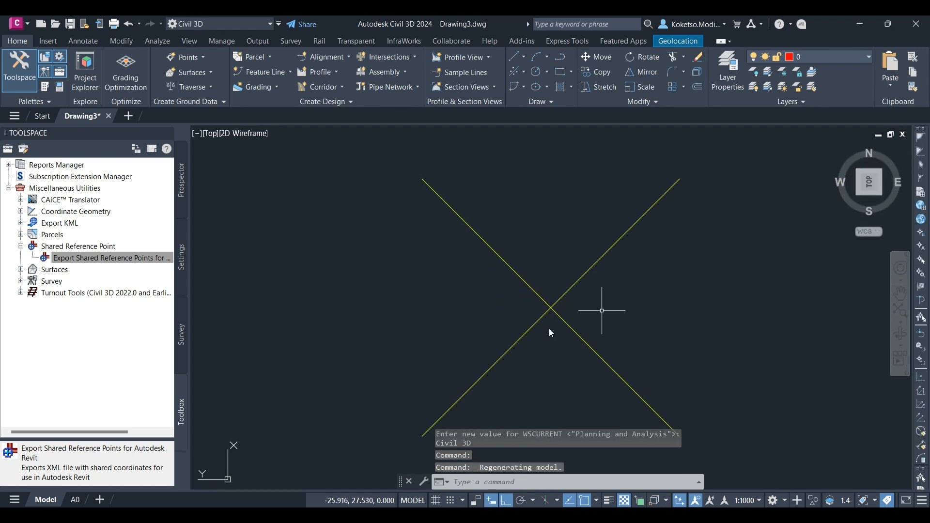
pyautogui.scroll(-4, 376, 336)
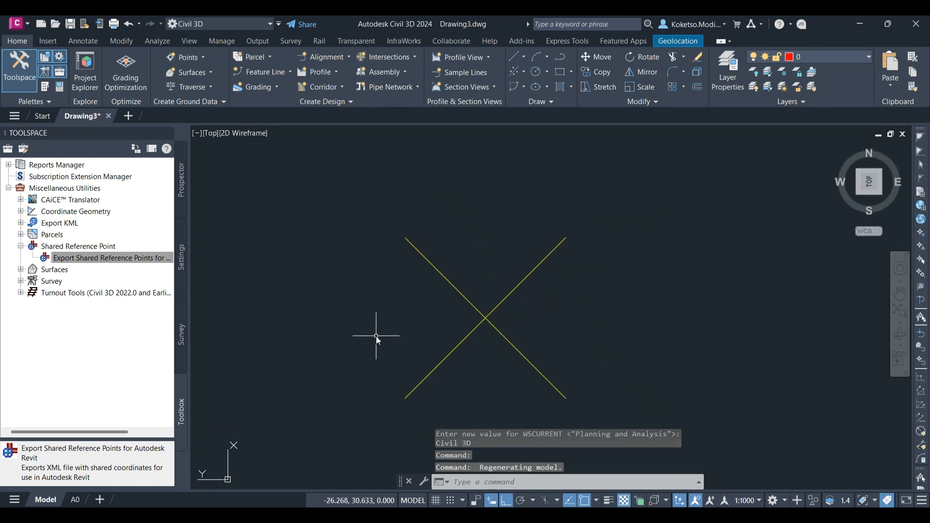
pyautogui.click(900, 310)
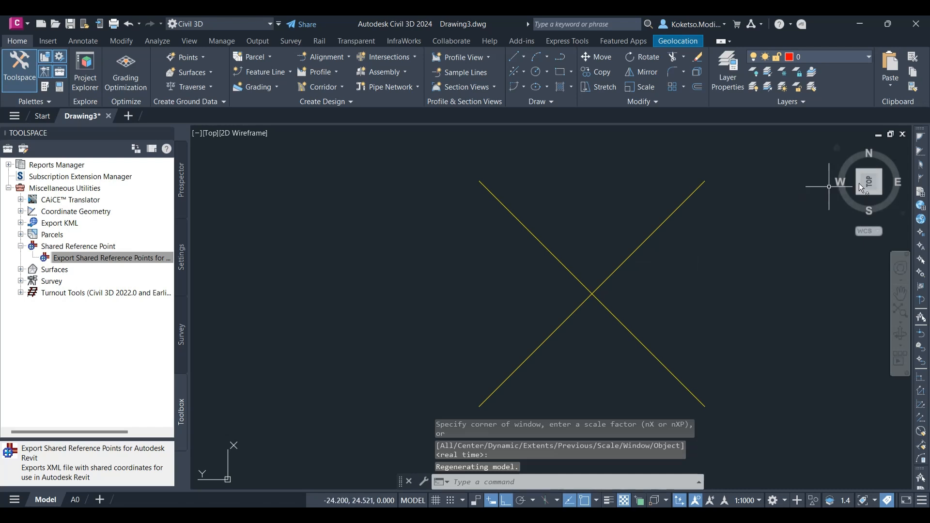
pyautogui.click(221, 25)
pyautogui.click(205, 79)
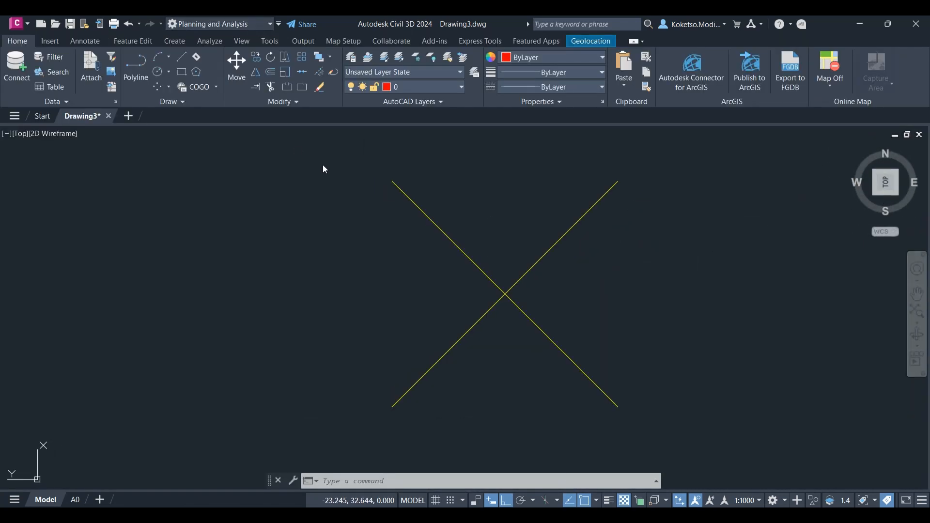
# Step: Search 29 in the Assign dialog, assign RSA-LO29/01 to the drawing, and zoom to extents
pyautogui.click(345, 40)
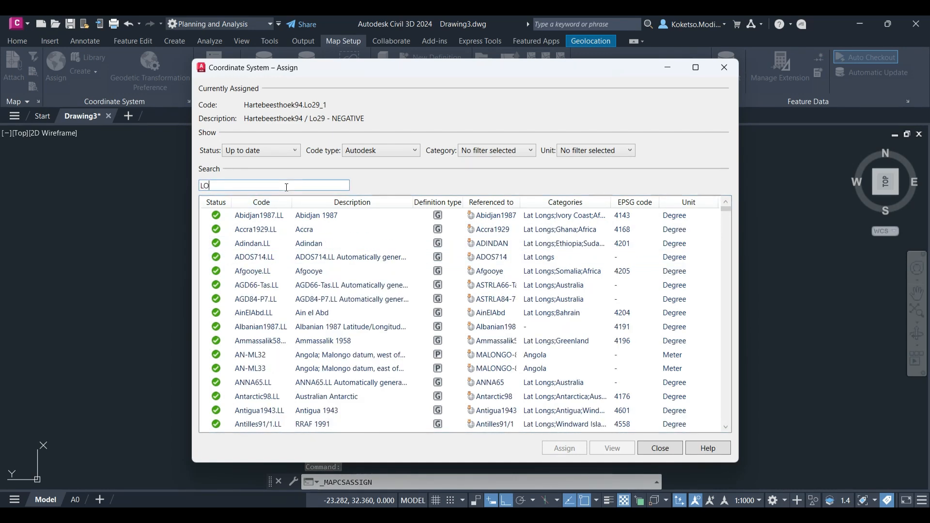
pyautogui.write('29')
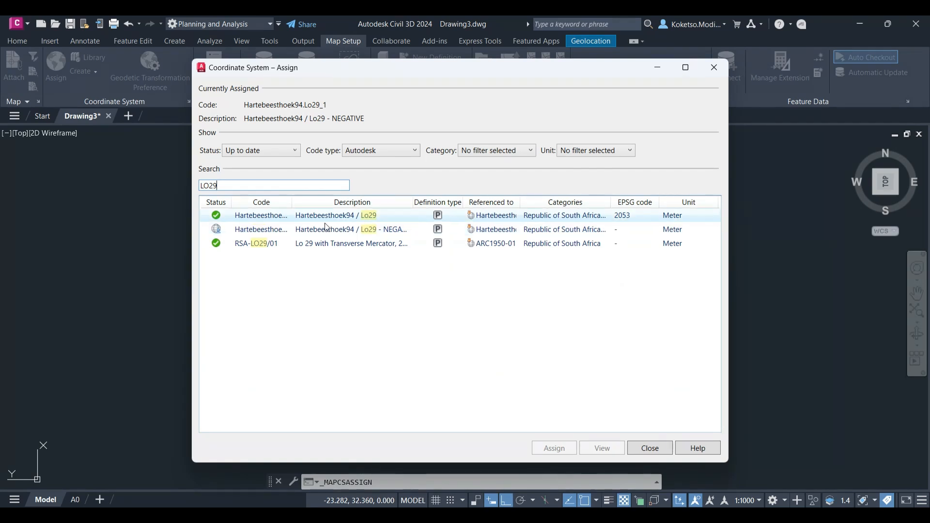
pyautogui.click(278, 244)
pyautogui.click(554, 447)
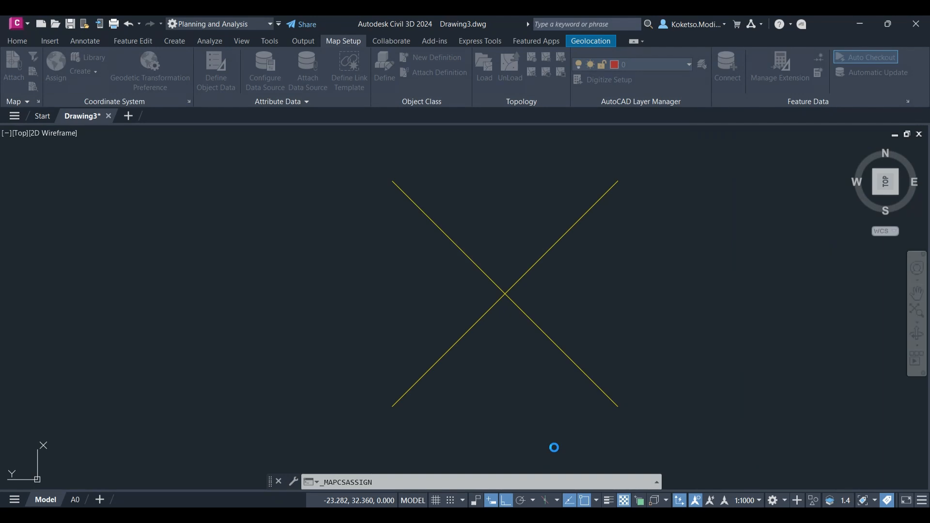
pyautogui.click(917, 311)
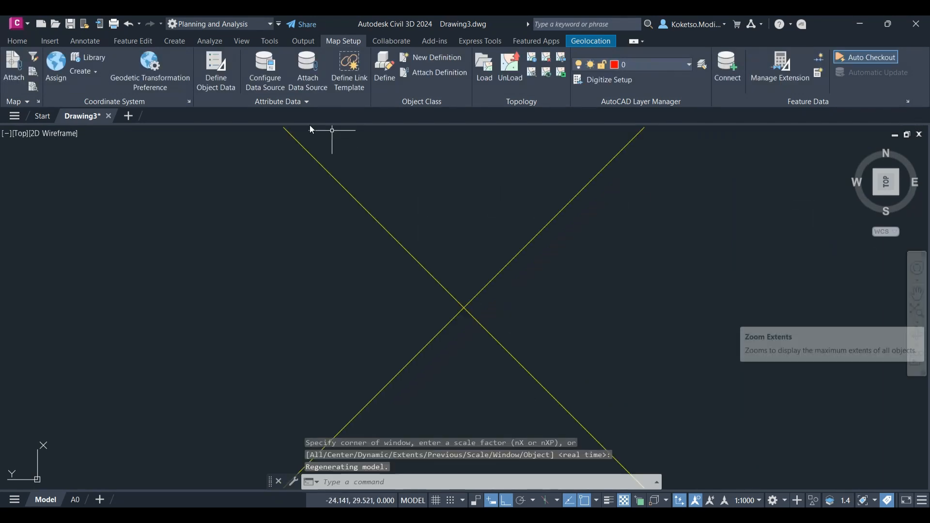
# Step: Switch to the Civil 3D workspace, restore a north-up plan, and zoom to the full extents
pyautogui.click(240, 25)
pyautogui.click(190, 37)
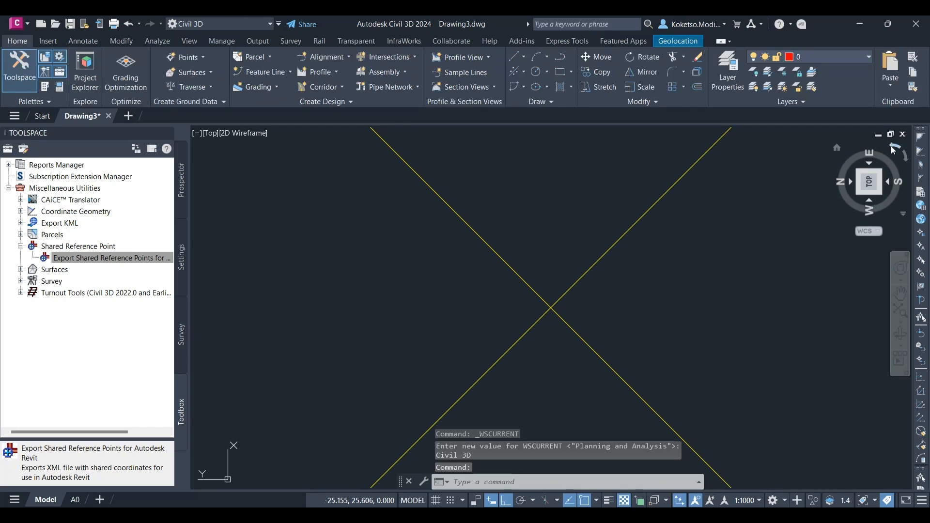
pyautogui.click(894, 149)
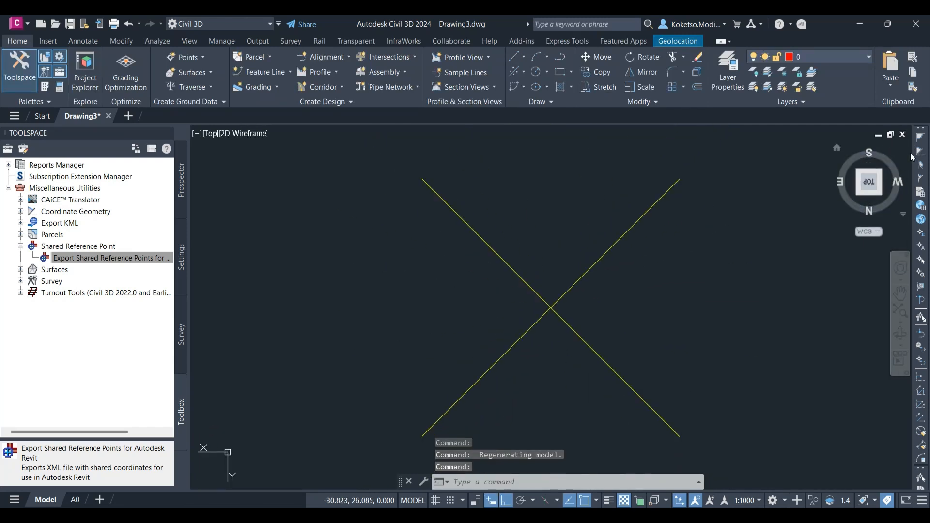
pyautogui.click(910, 156)
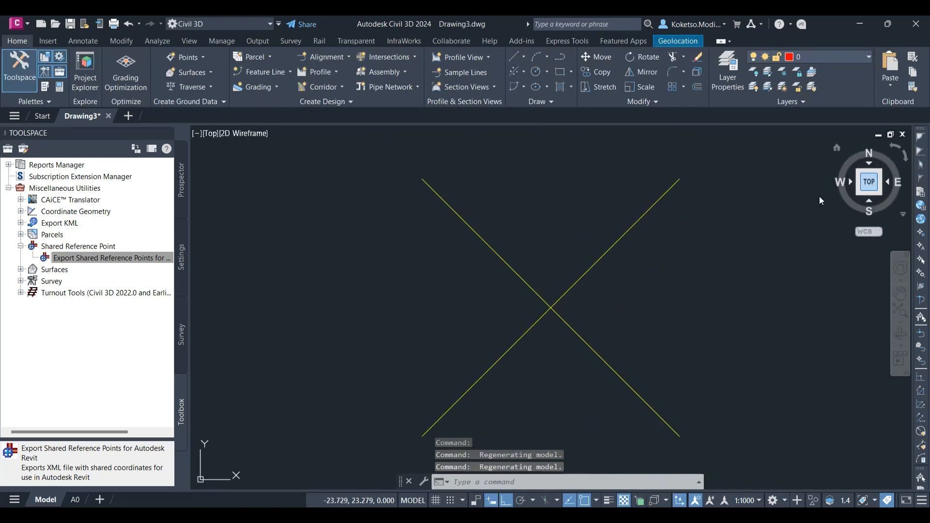
pyautogui.scroll(-3, 428, 326)
pyautogui.middleClick(768, 315)
pyautogui.middleClick(768, 316)
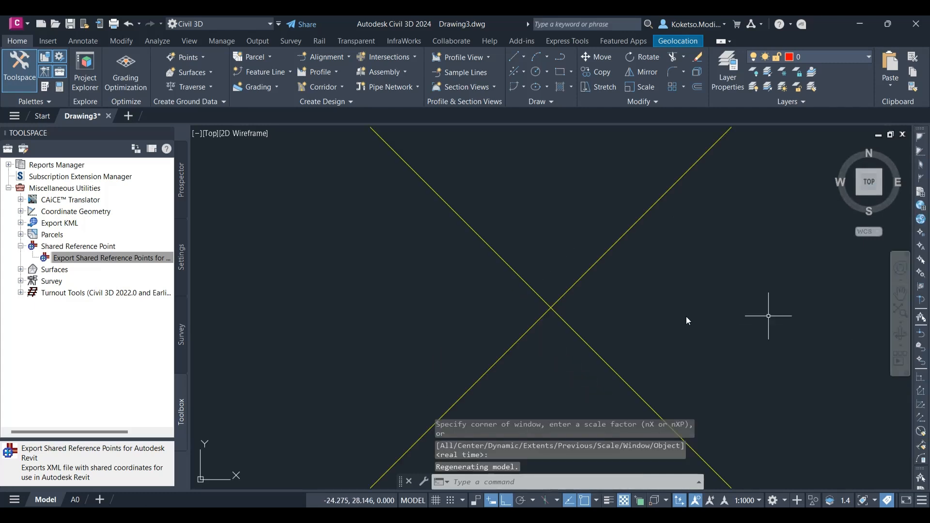
pyautogui.scroll(-3, 486, 293)
# Step: Reassign RSA-LO29/01 from the Planning and Analysis workspace, then return to the Civil 3D workspace
pyautogui.click(200, 22)
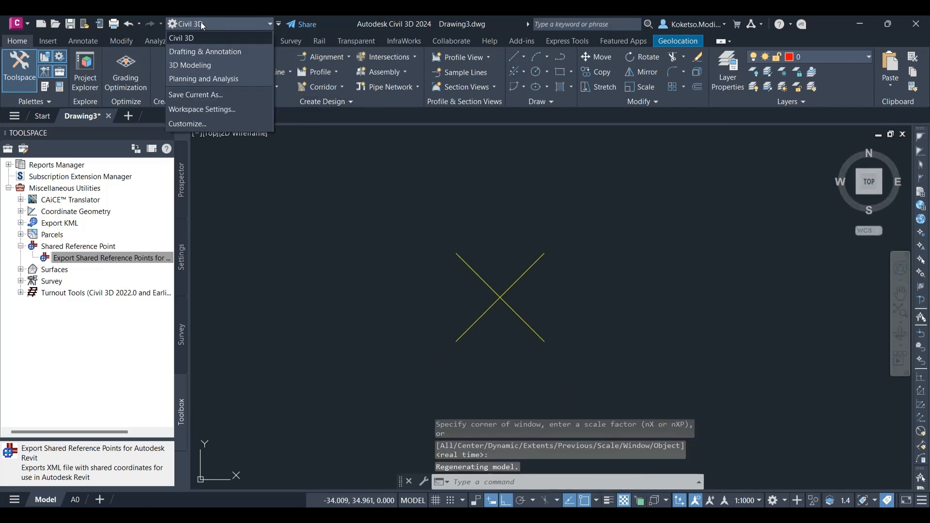
pyautogui.click(193, 84)
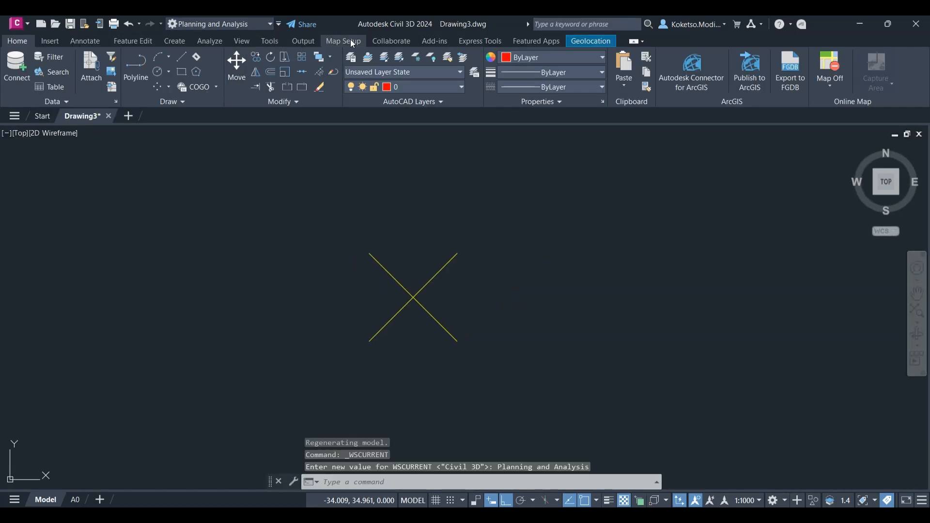
pyautogui.click(349, 40)
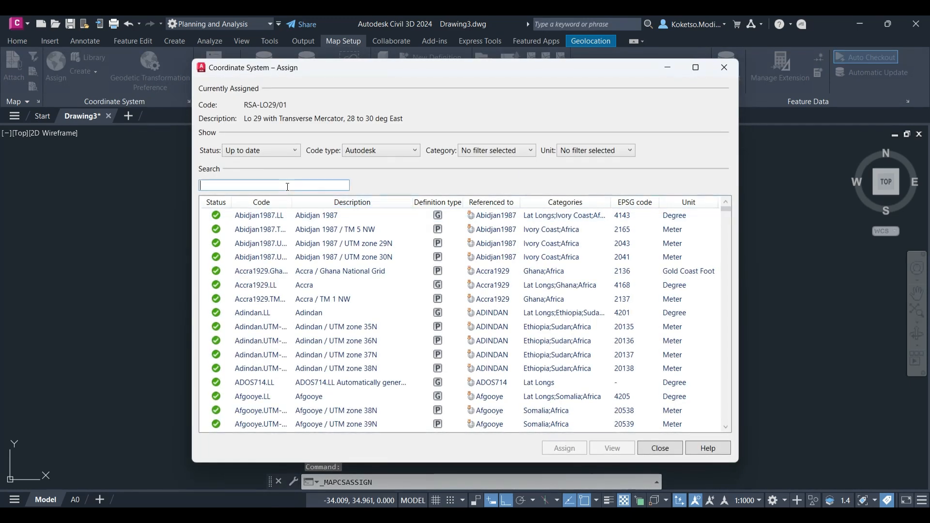
pyautogui.write('29')
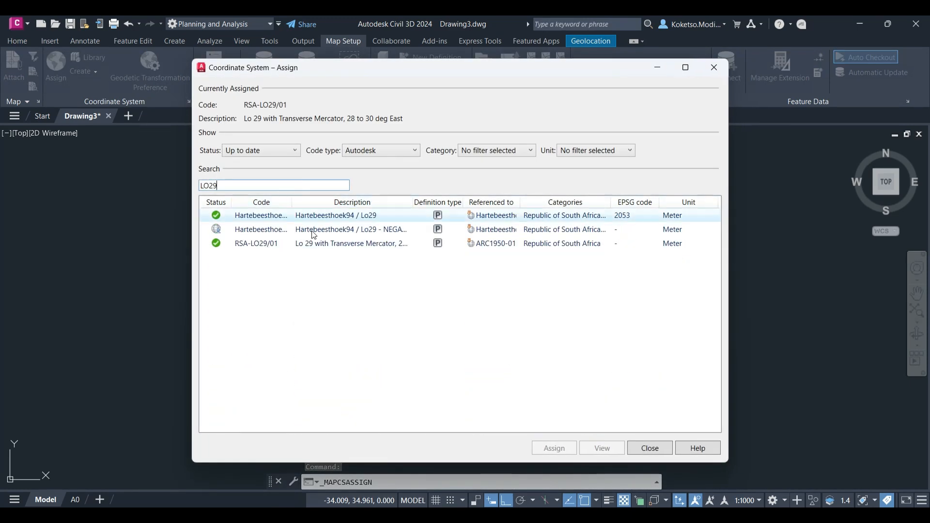
pyautogui.click(278, 247)
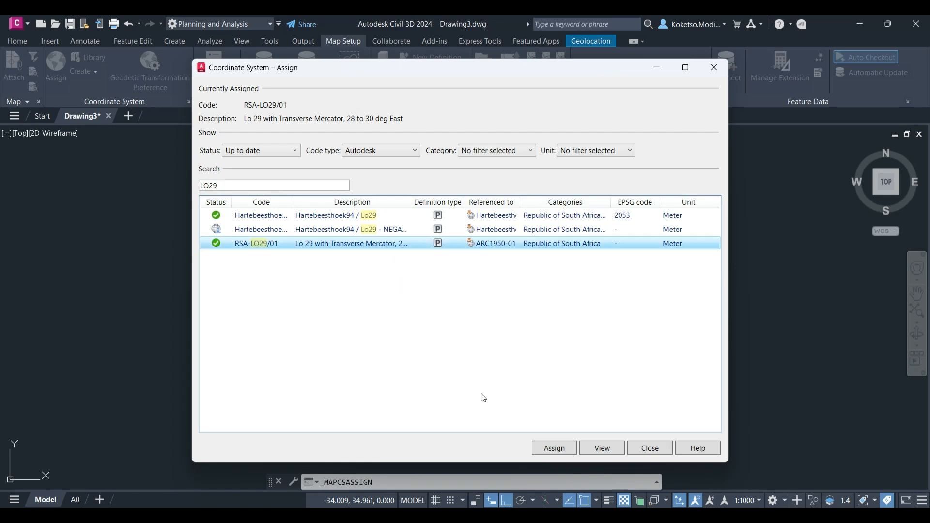
pyautogui.click(547, 447)
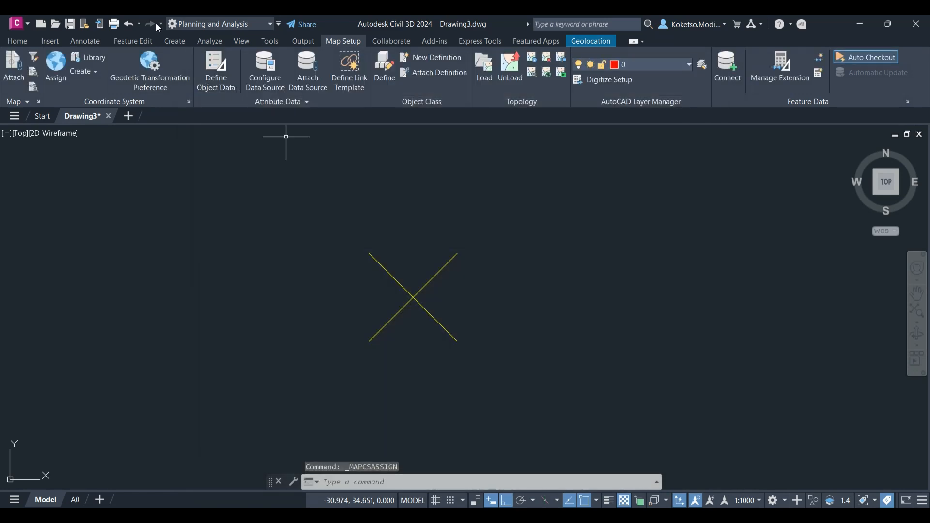
pyautogui.click(208, 23)
pyautogui.click(204, 38)
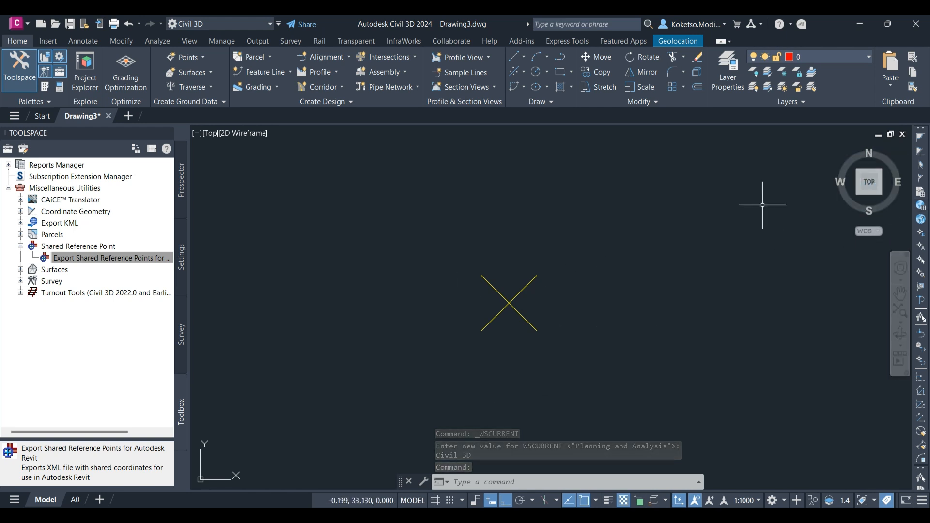
# Step: Start the Revit shared-point export again and enter the origin at -25.873, 28.229
pyautogui.rightClick(70, 260)
pyautogui.click(98, 266)
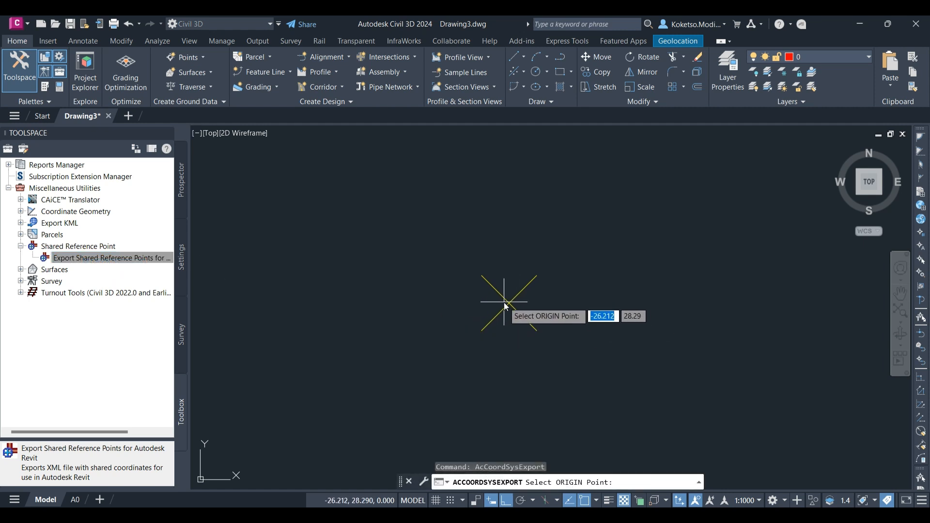
pyautogui.write('-25')
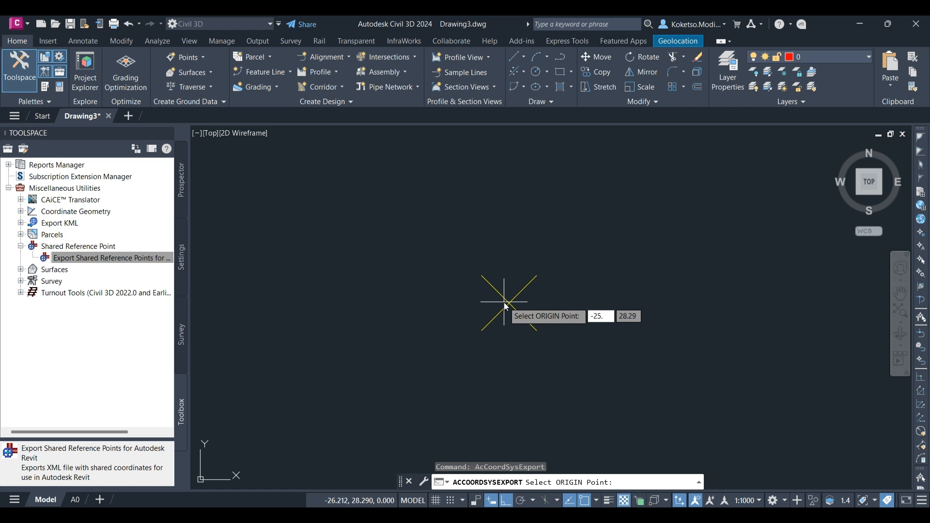
pyautogui.write('.974')
pyautogui.press('Tab')
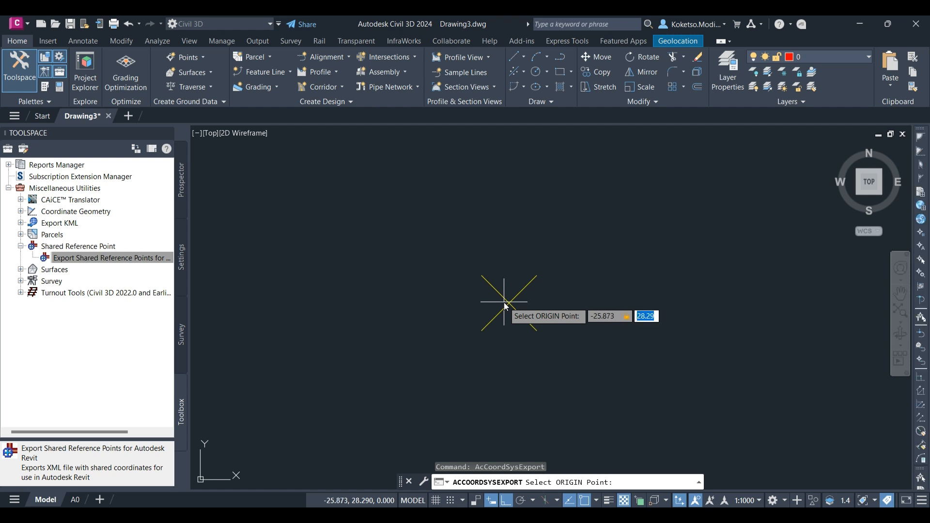
pyautogui.write('2')
pyautogui.write('20')
pyautogui.press('BackSpace')
pyautogui.write('8')
pyautogui.press('BackSpace')
pyautogui.write('9')
pyautogui.press('Return')
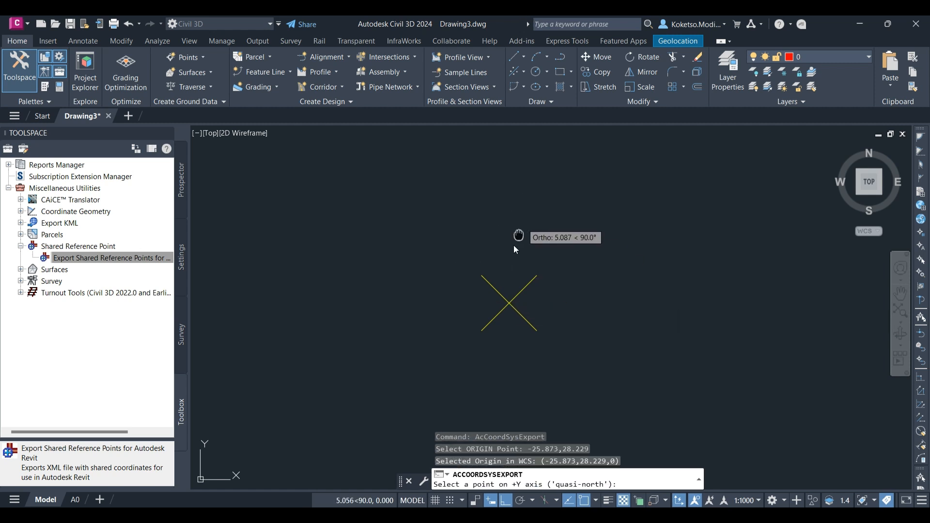
# Step: Pick a north point along +Y, confirm Meters, and name the file 'MySharedRefPnt - SHAREDPOINT'
pyautogui.moveTo(519, 238); pyautogui.dragTo(415, 332)
pyautogui.scroll(-2, 415, 333)
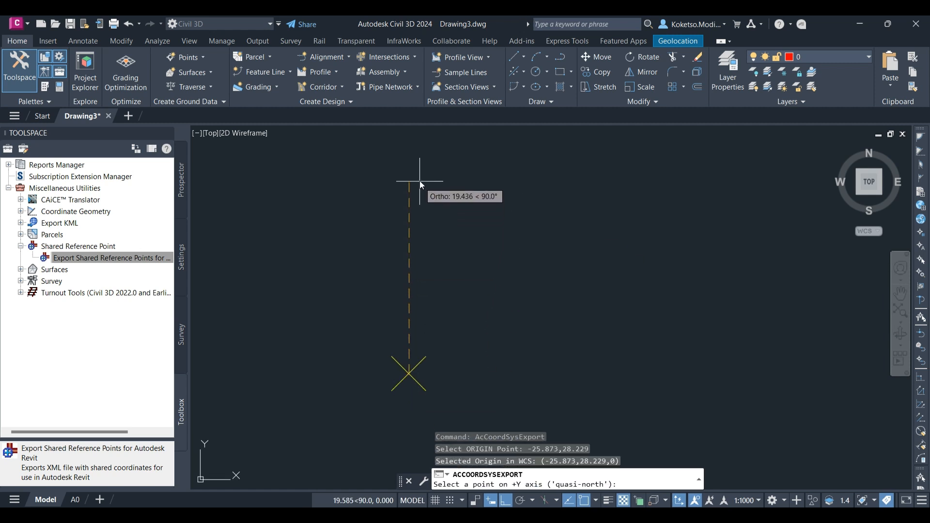
pyautogui.click(424, 155)
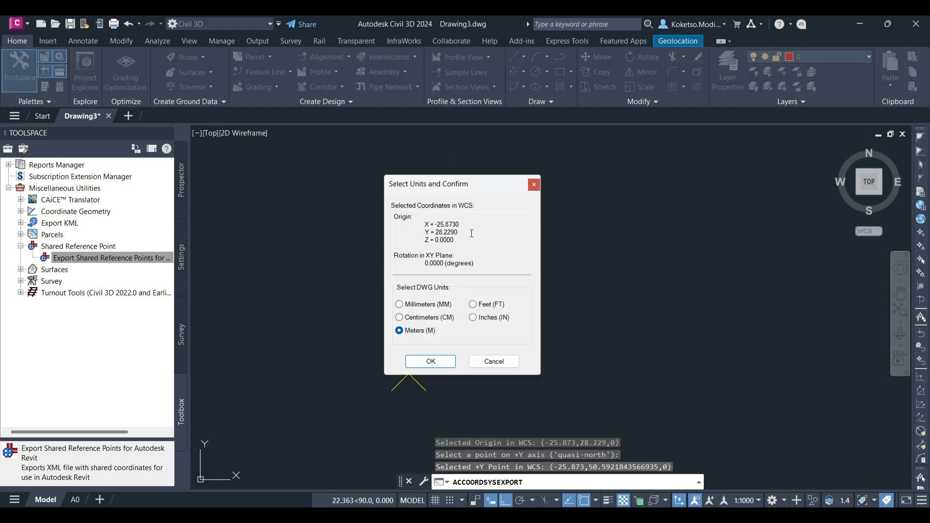
pyautogui.click(431, 362)
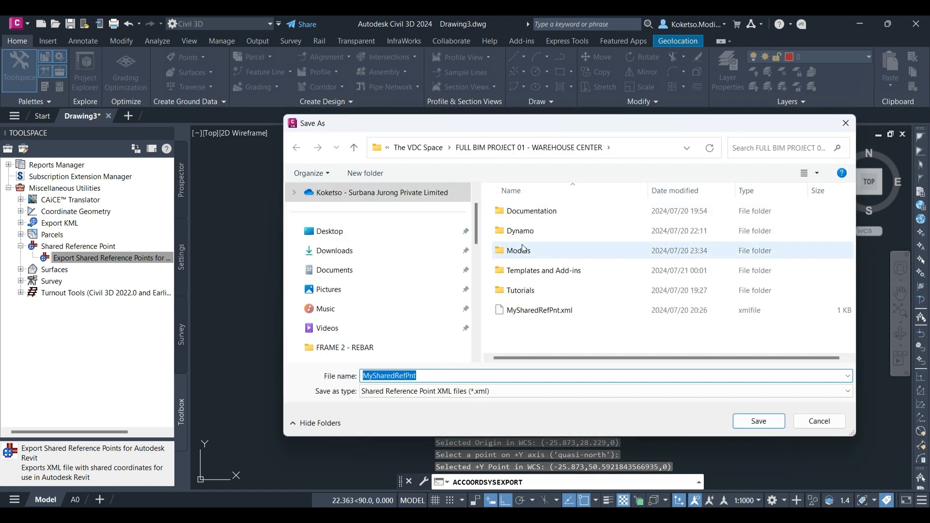
pyautogui.click(425, 377)
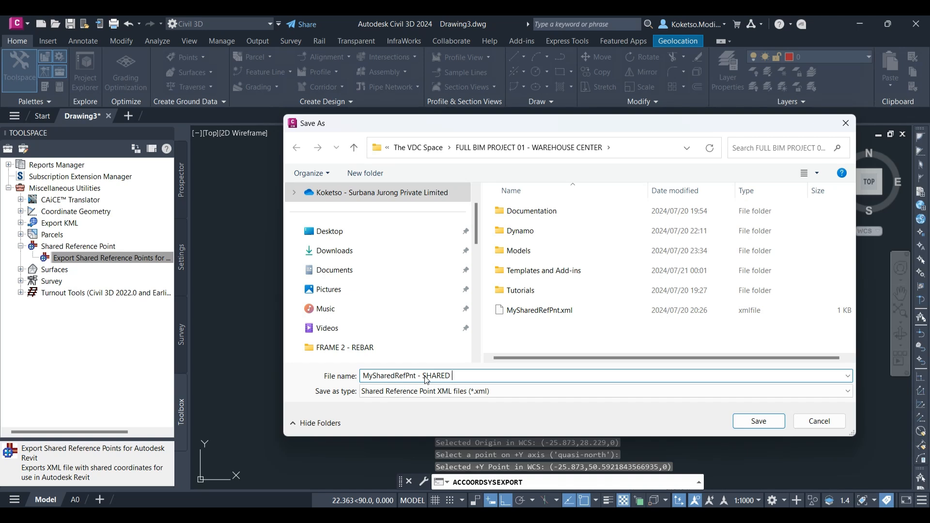
pyautogui.write('- SHAREDPI')
# Step: Save the shared-point XML file, then enlarge and fit the Revit plan view
pyautogui.click(754, 421)
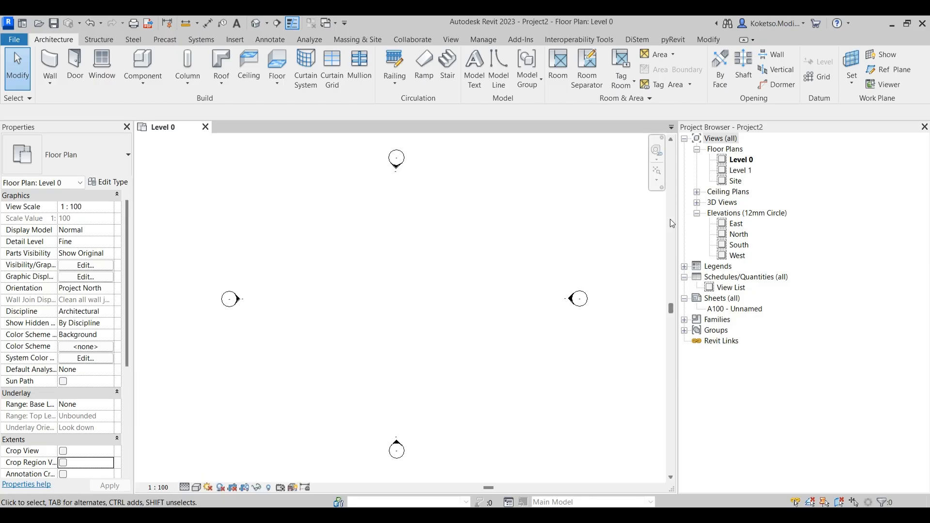
pyautogui.moveTo(678, 218); pyautogui.dragTo(802, 223)
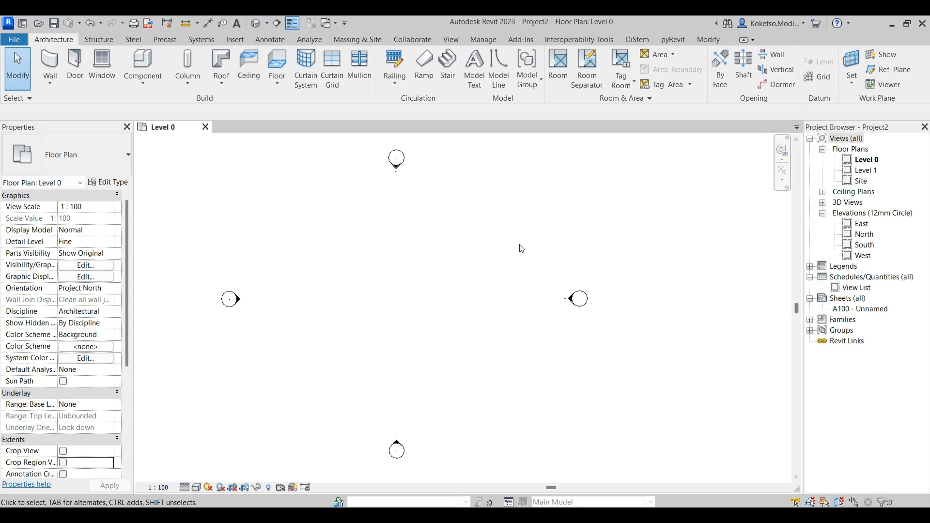
pyautogui.click(783, 172)
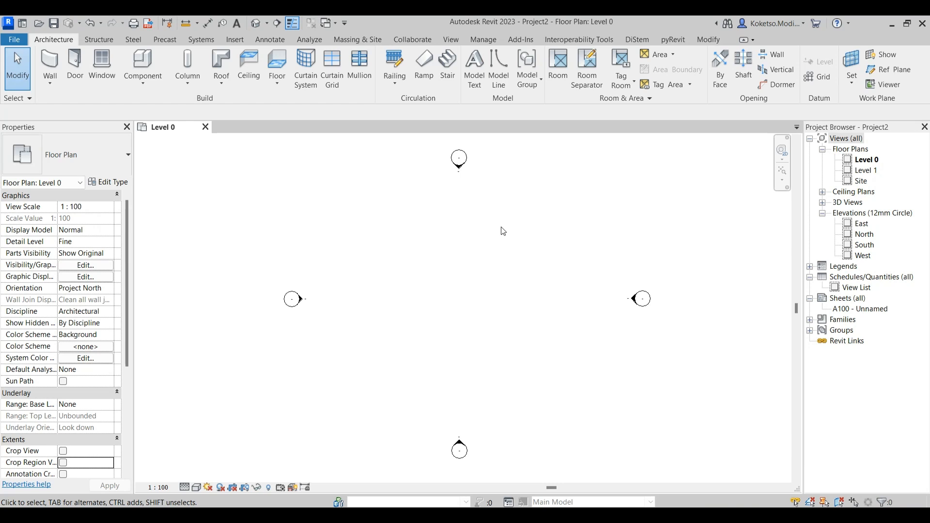
# Step: Open the Site floor plan and duplicate it with detailing
pyautogui.doubleClick(863, 182)
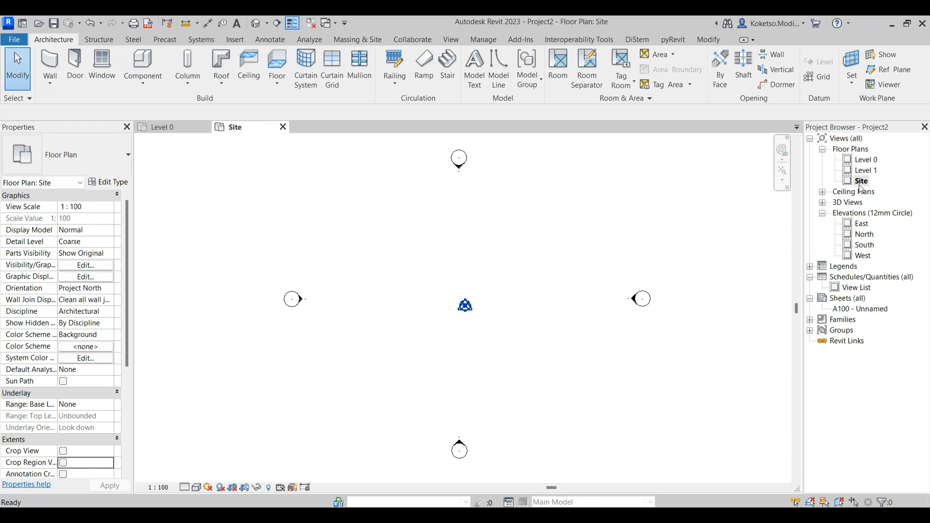
pyautogui.rightClick(868, 182)
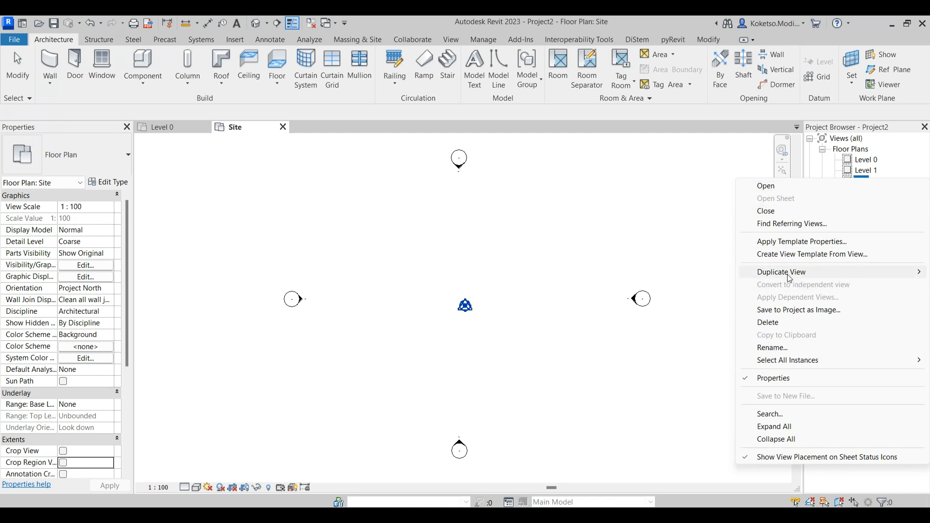
pyautogui.moveTo(824, 271)
pyautogui.click(710, 290)
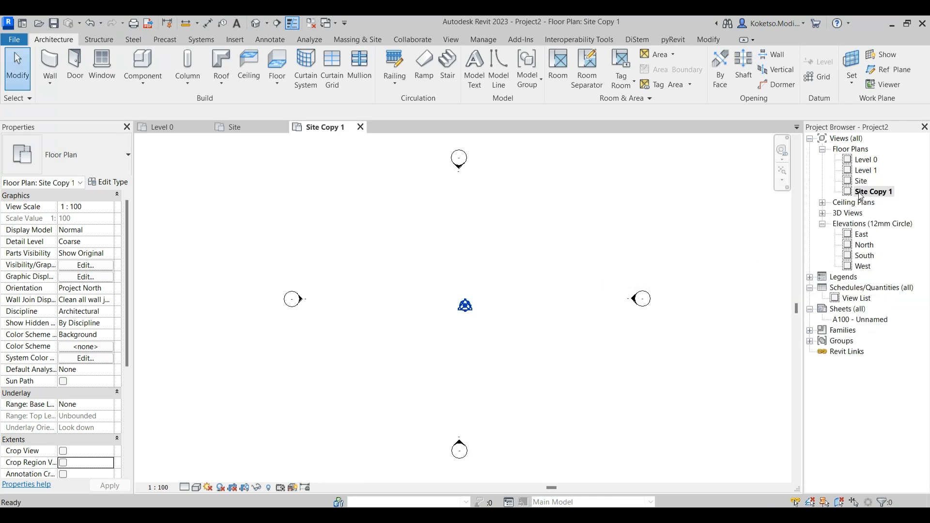
# Step: Rename the original Site view to 'Site - PN'
pyautogui.click(863, 182)
pyautogui.rightClick(864, 182)
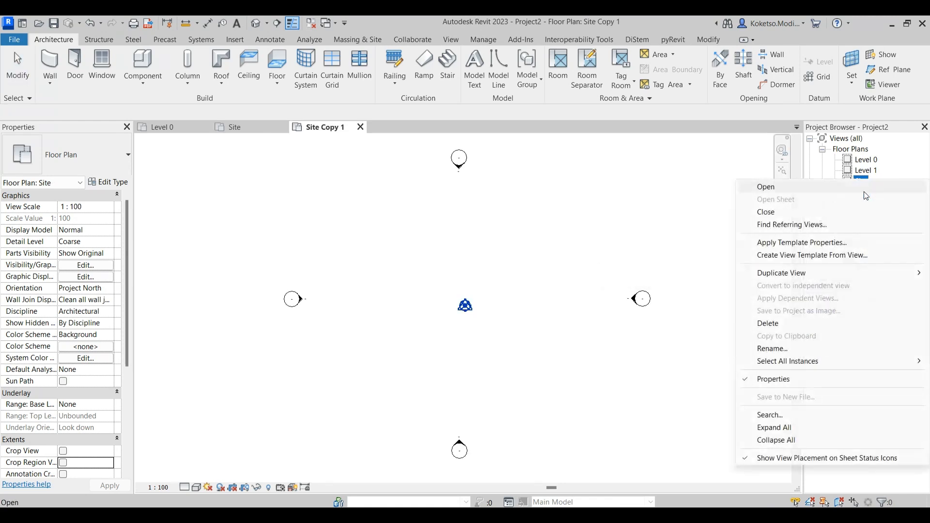
pyautogui.click(774, 349)
pyautogui.click(872, 179)
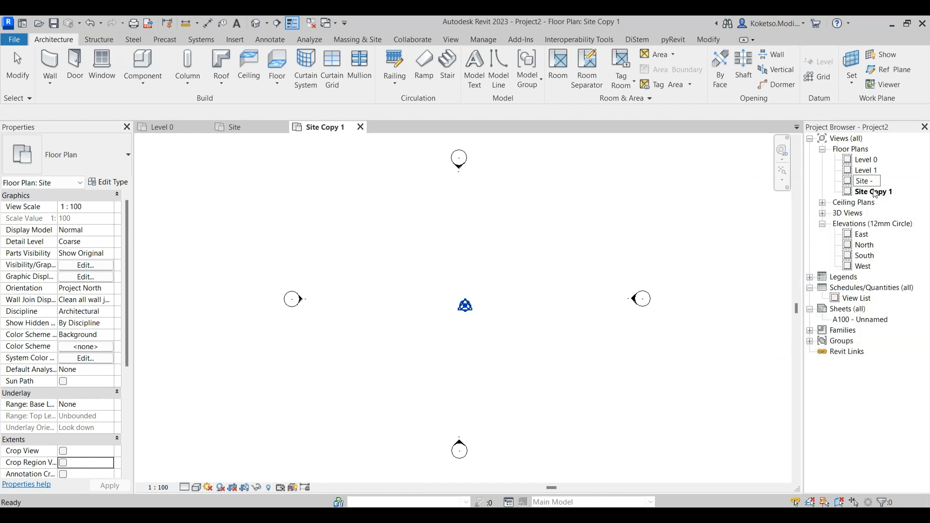
pyautogui.write('- PN')
pyautogui.click(880, 191)
# Step: Rename Site Copy 1 to 'Site - TN'
pyautogui.rightClick(878, 191)
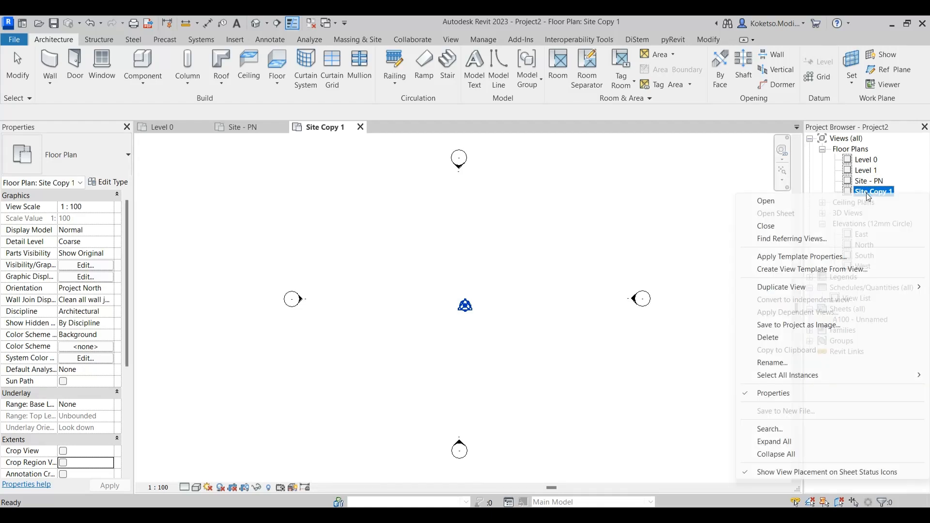
pyautogui.click(768, 364)
pyautogui.click(895, 194)
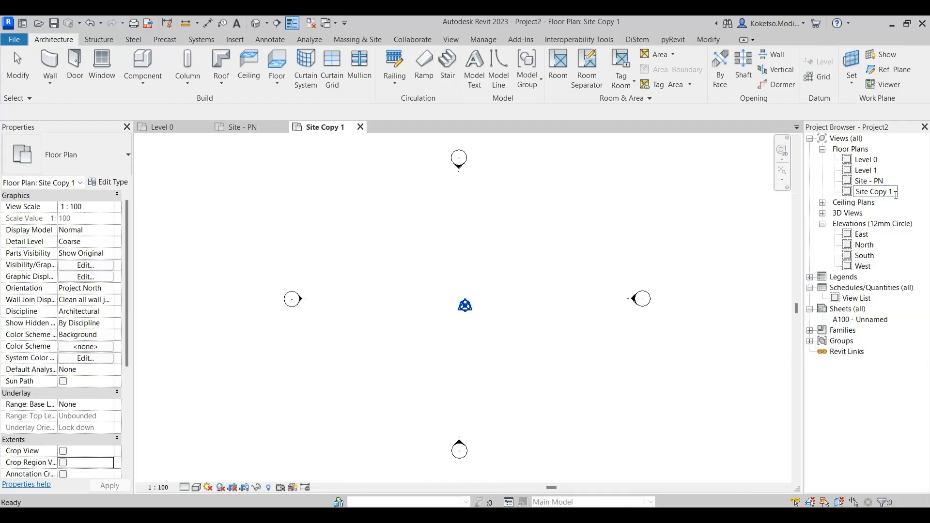
pyautogui.press('BackSpace')
pyautogui.press('BackSpace')
pyautogui.press('BackSpace')
pyautogui.press('BackSpace')
pyautogui.press('BackSpace')
pyautogui.press('BackSpace')
pyautogui.press('BackSpace')
pyautogui.write('- TN')
pyautogui.press('Return')
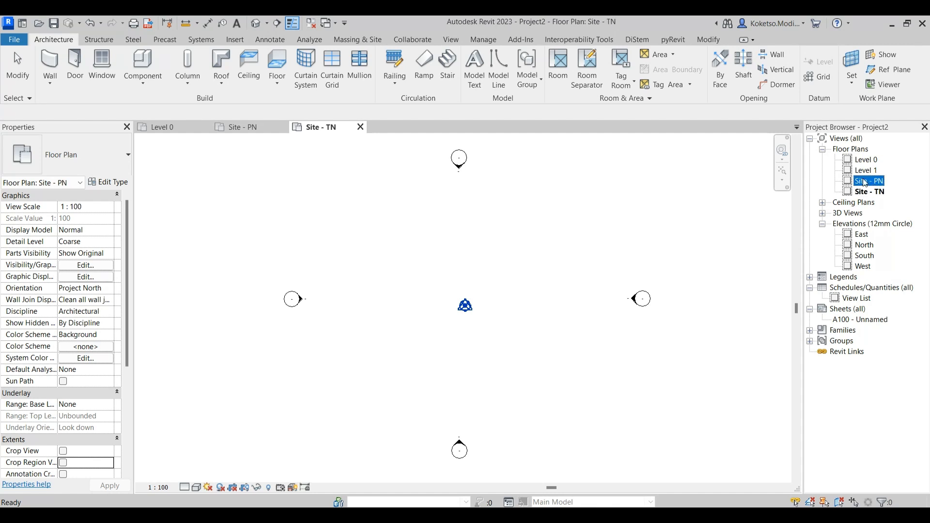
pyautogui.click(240, 127)
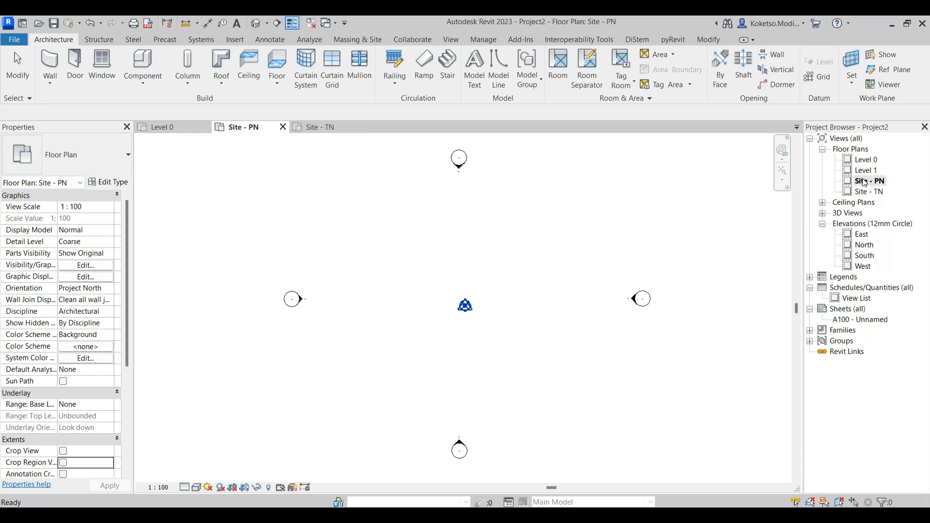
# Step: Check the project base point's coordinates, then bring up the Add-Ins tools
pyautogui.click(466, 310)
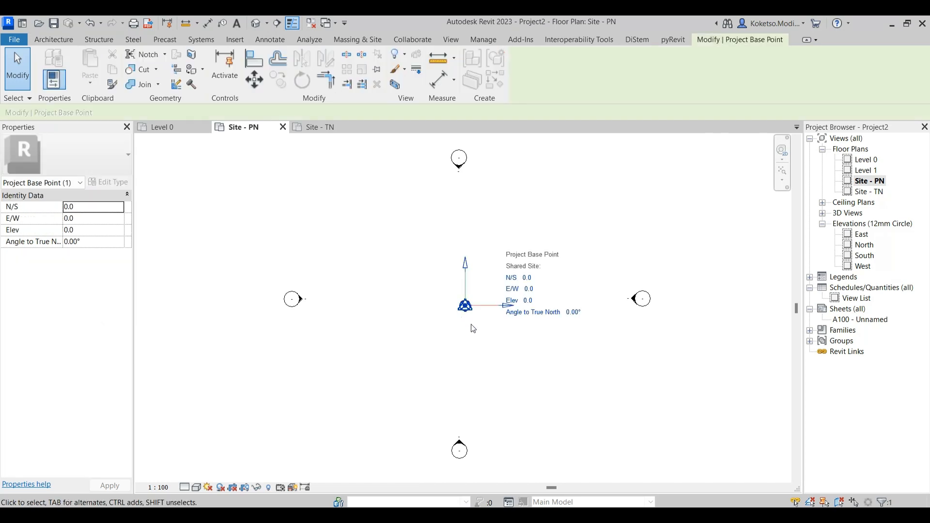
pyautogui.click(472, 340)
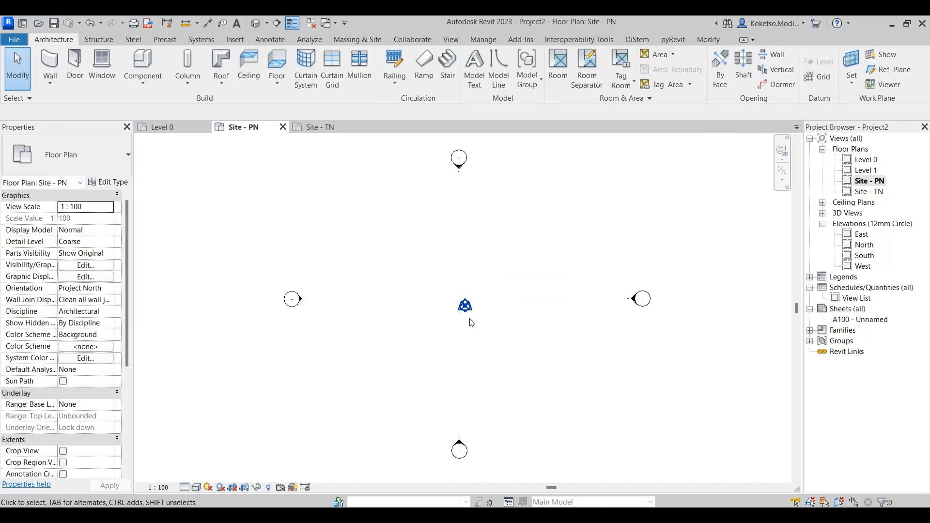
pyautogui.click(453, 39)
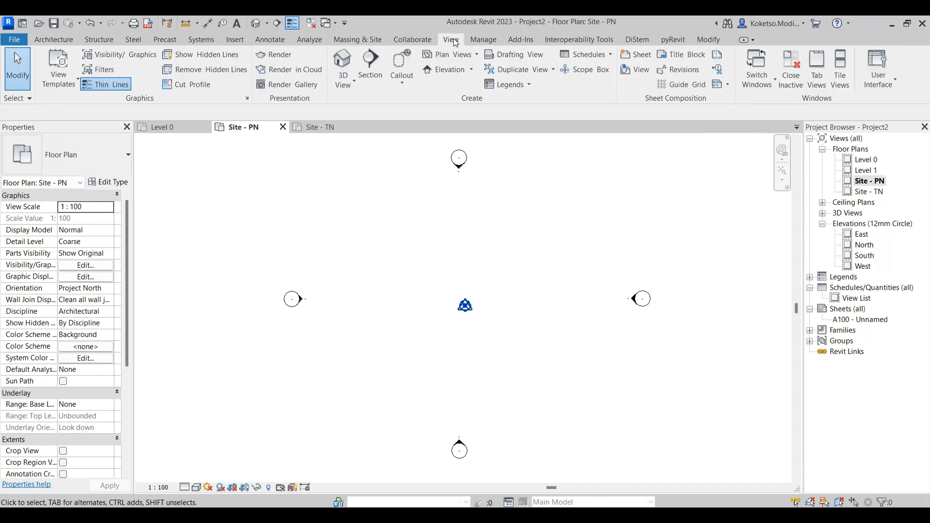
pyautogui.click(529, 40)
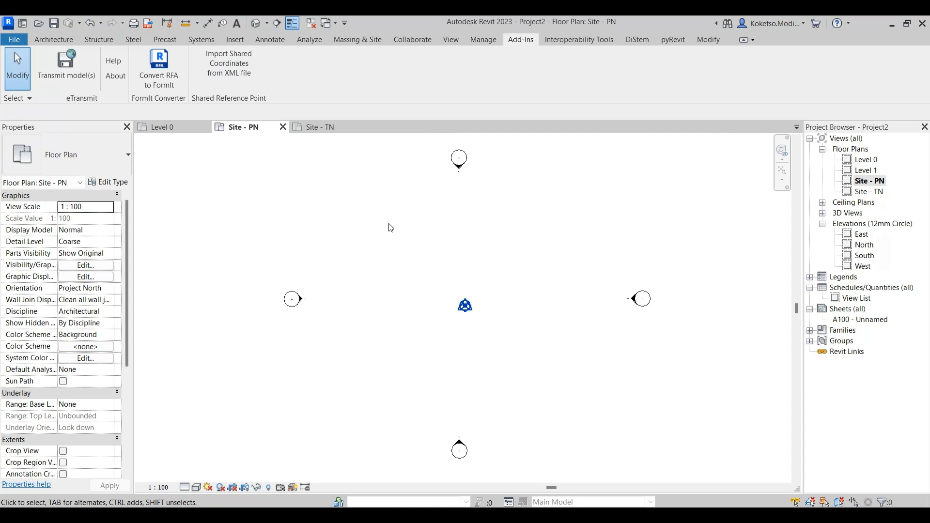
# Step: Import shared coordinates from MySharedRefPnt - SHAREDPOINT.xml, with the base point as origin and north up
pyautogui.click(223, 76)
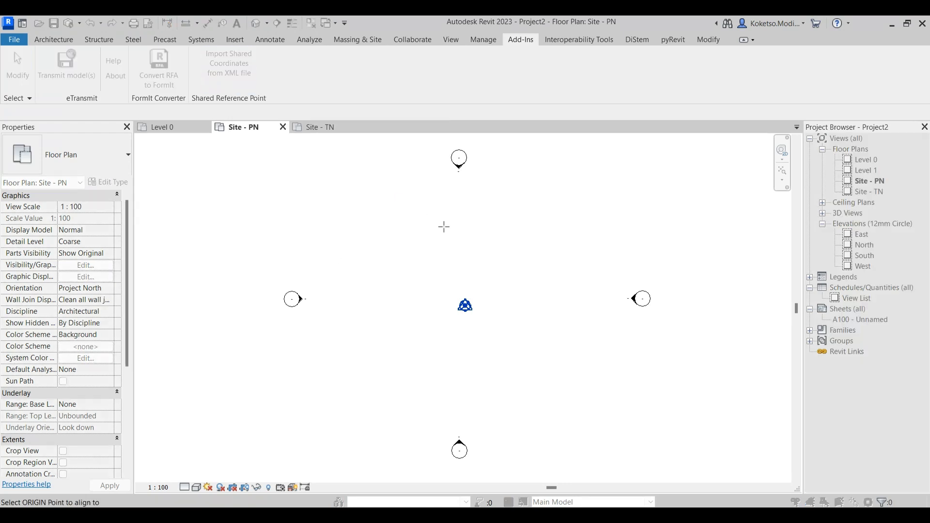
pyautogui.click(465, 305)
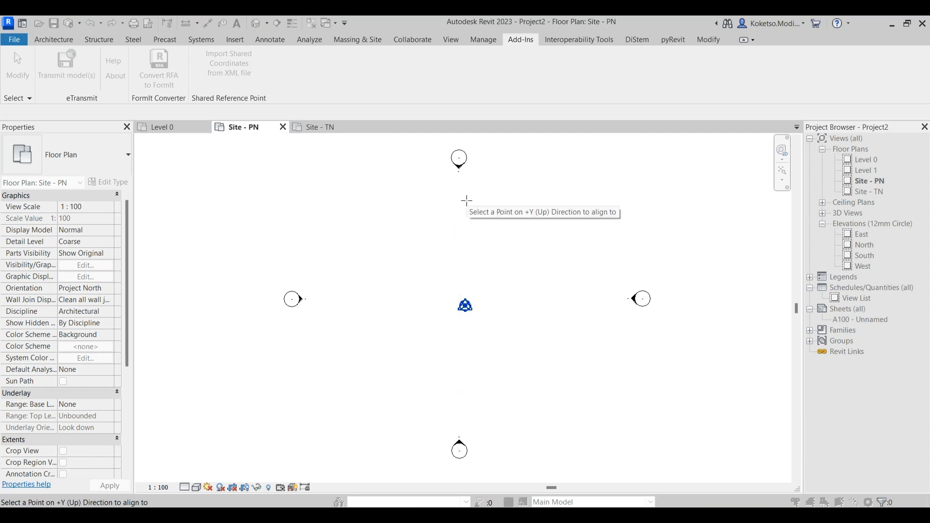
pyautogui.click(466, 200)
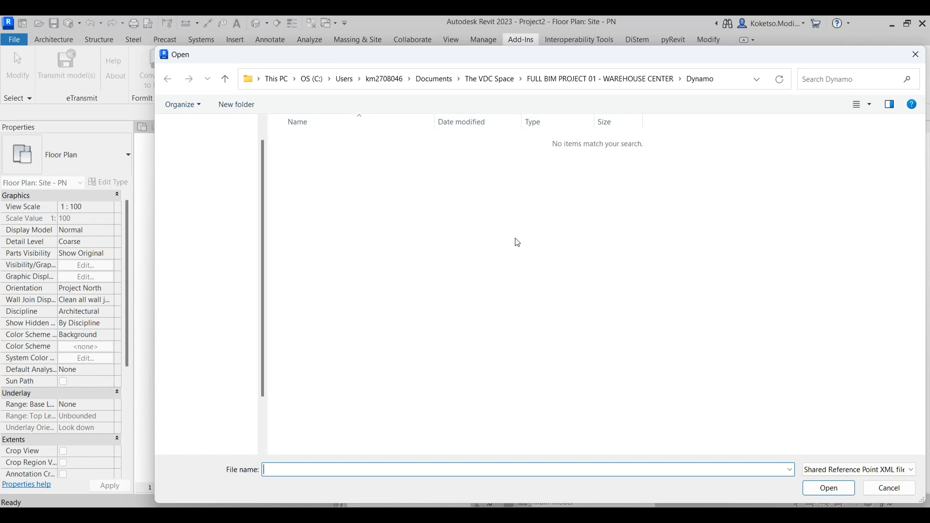
pyautogui.click(602, 78)
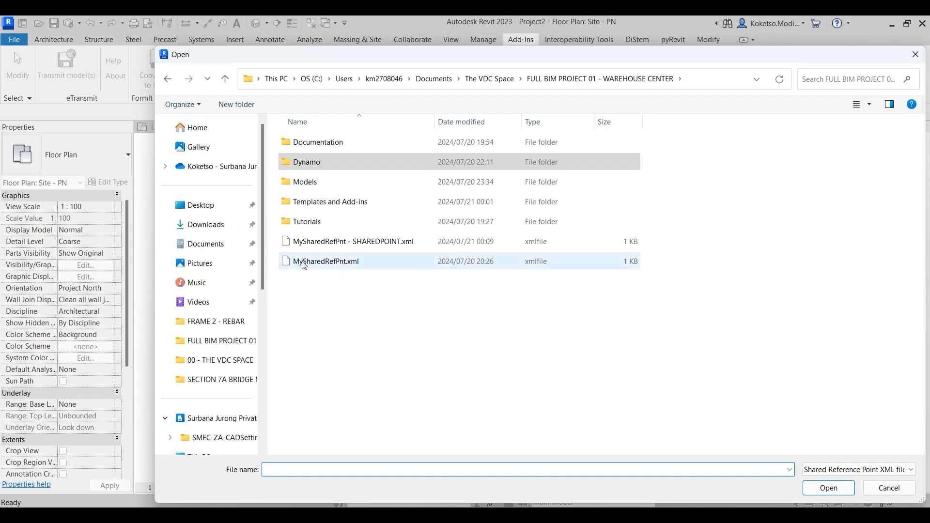
pyautogui.click(300, 244)
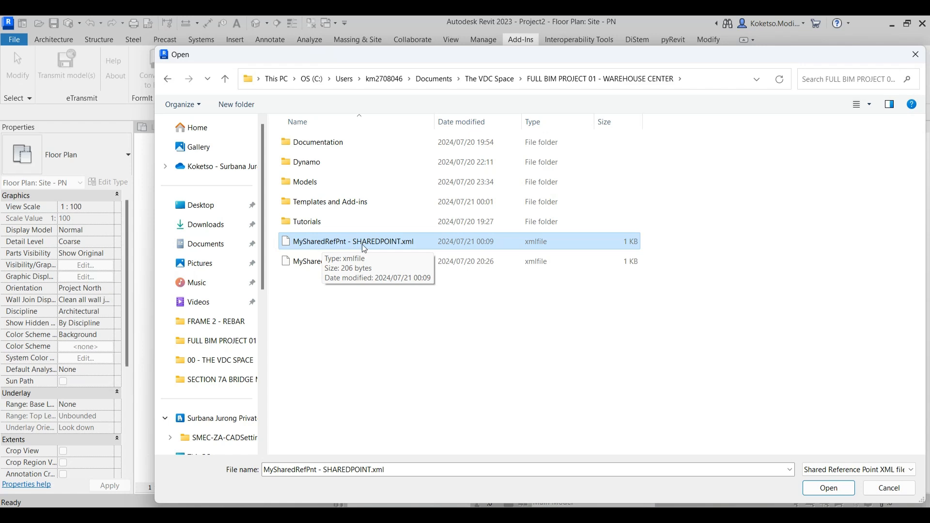
pyautogui.click(829, 488)
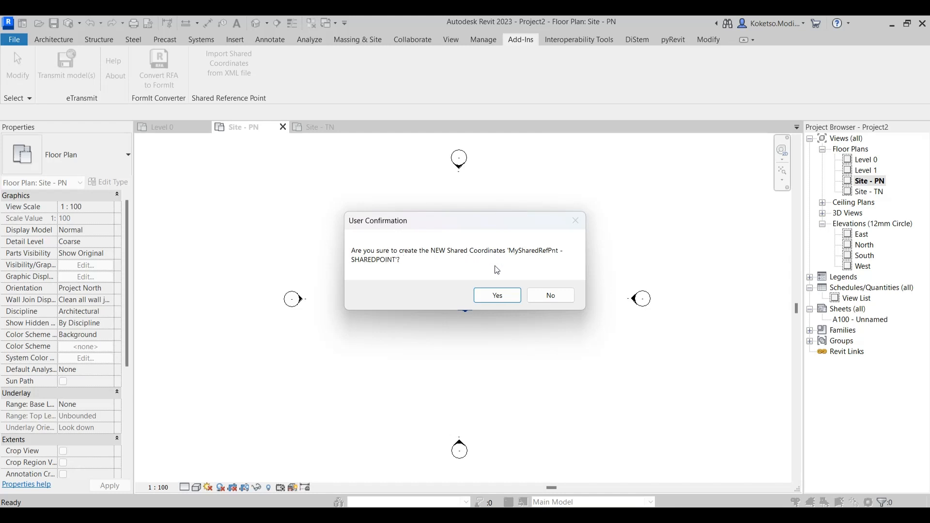
pyautogui.click(492, 299)
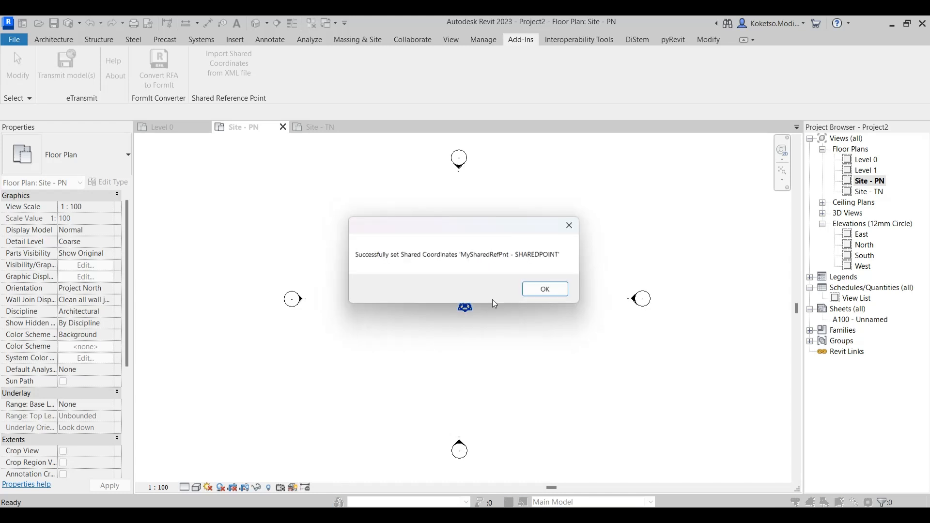
pyautogui.click(544, 293)
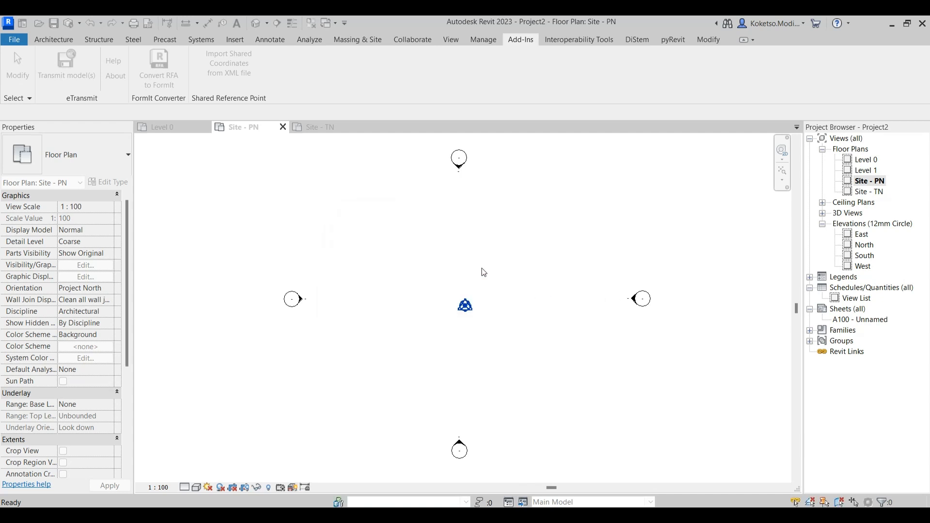
# Step: In Location settings, set the project address to Centurion, South Africa
pyautogui.click(486, 44)
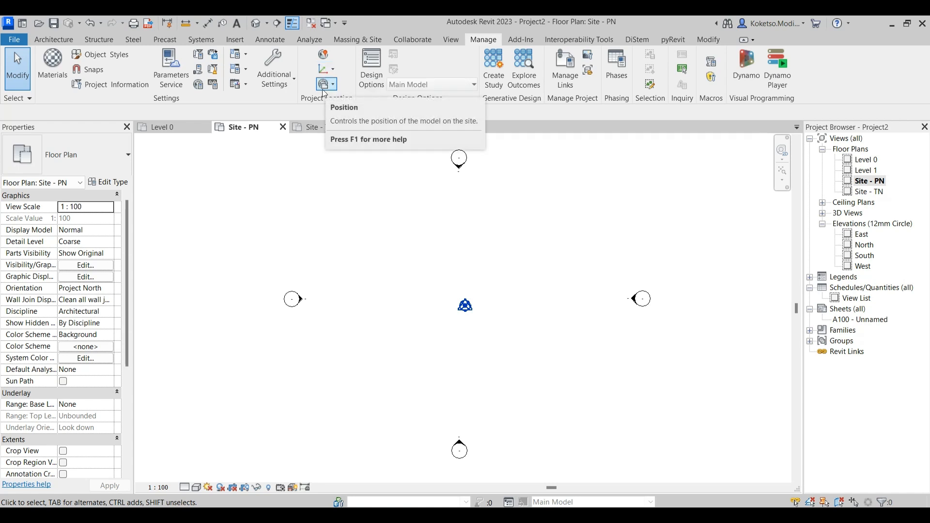
pyautogui.click(323, 55)
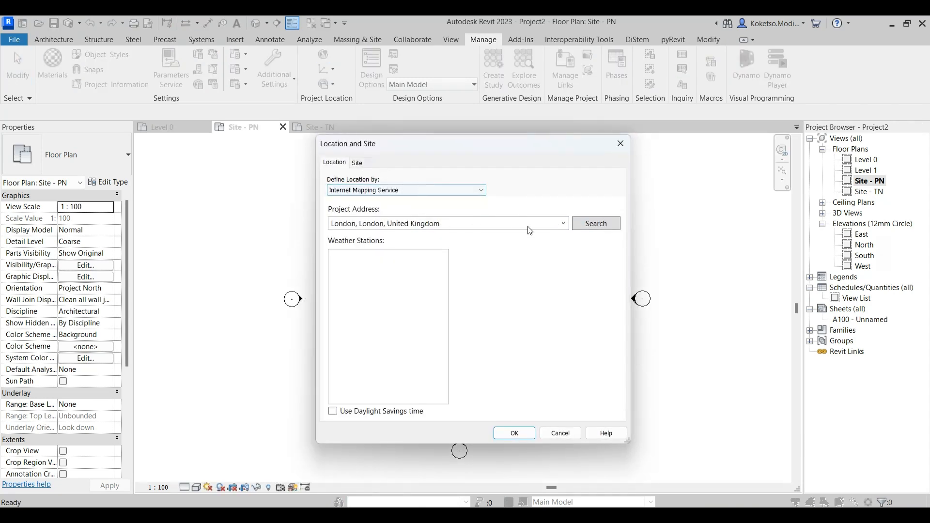
pyautogui.click(587, 228)
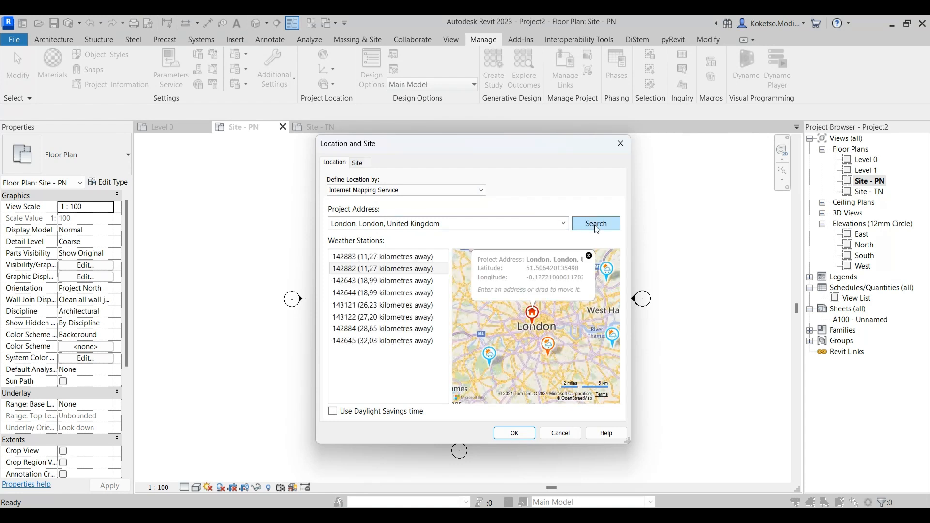
pyautogui.click(585, 228)
pyautogui.click(457, 224)
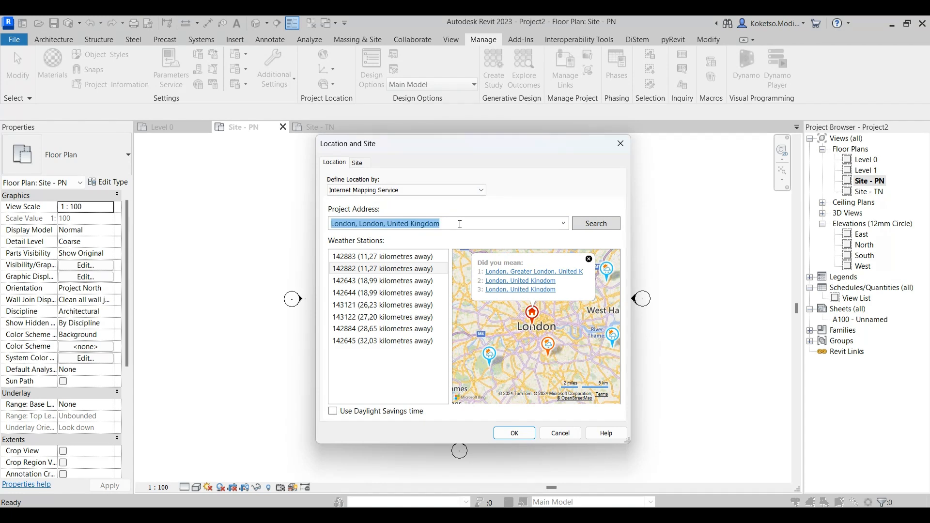
pyautogui.write('CENT')
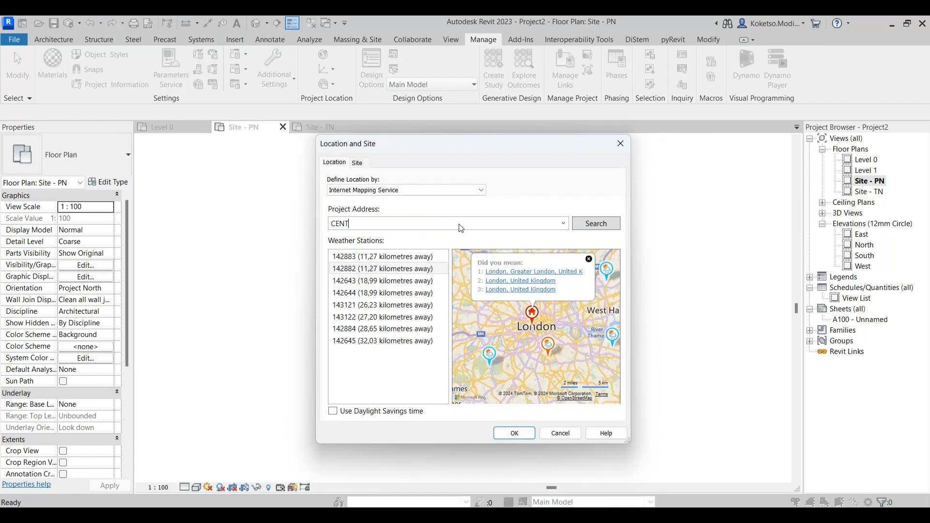
pyautogui.write('URIOJ')
pyautogui.press('BackSpace')
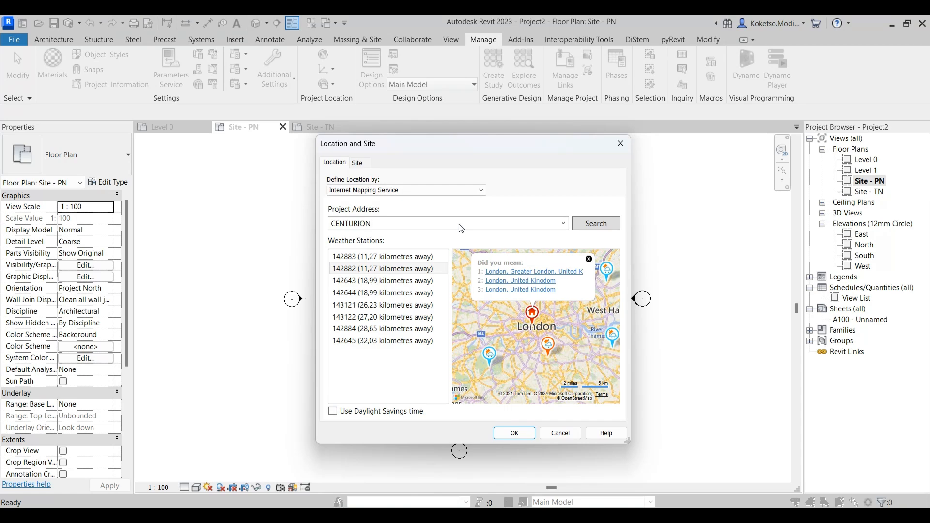
pyautogui.write('N')
pyautogui.click(605, 224)
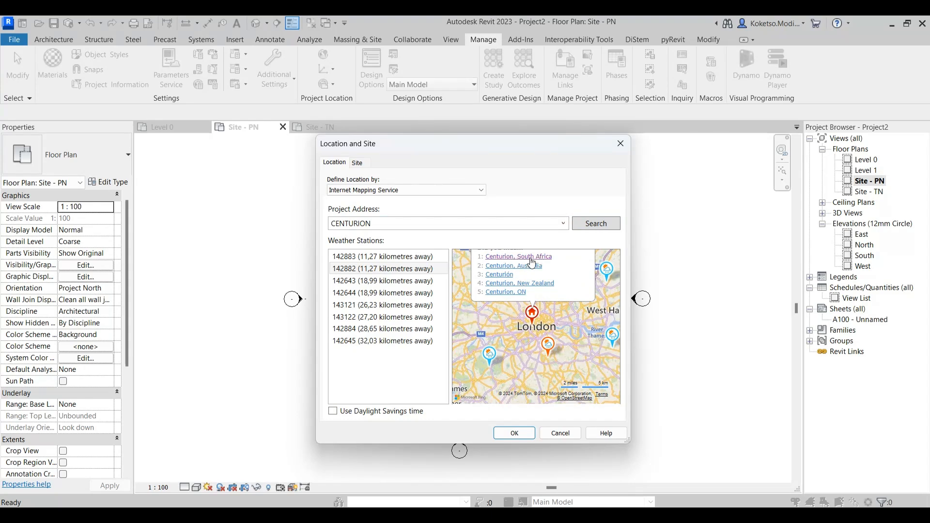
pyautogui.click(532, 257)
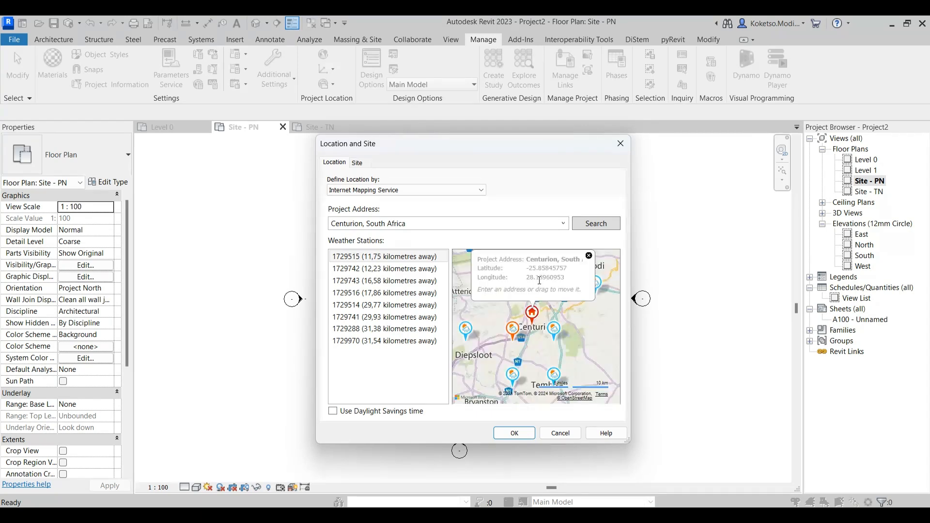
# Step: Make the MySharedRefPnt - SHAREDPOINT site current and confirm
pyautogui.click(360, 165)
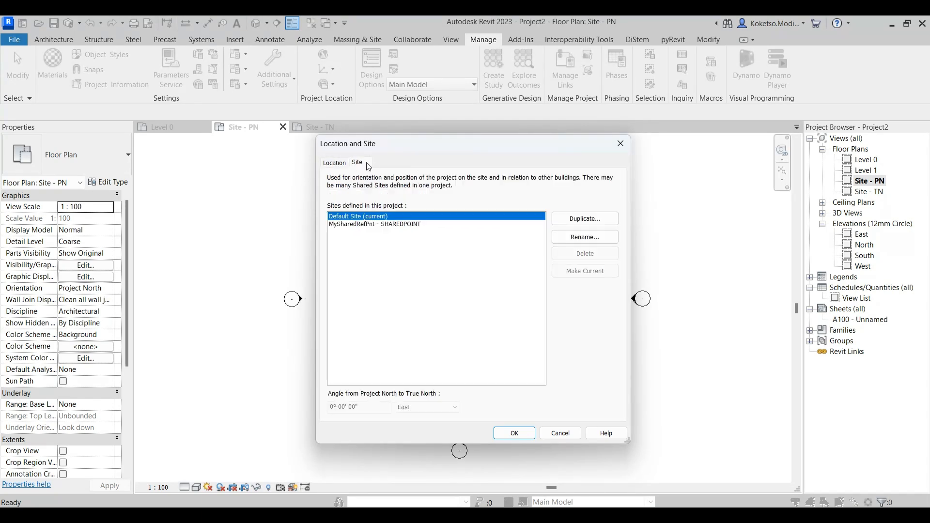
pyautogui.click(359, 225)
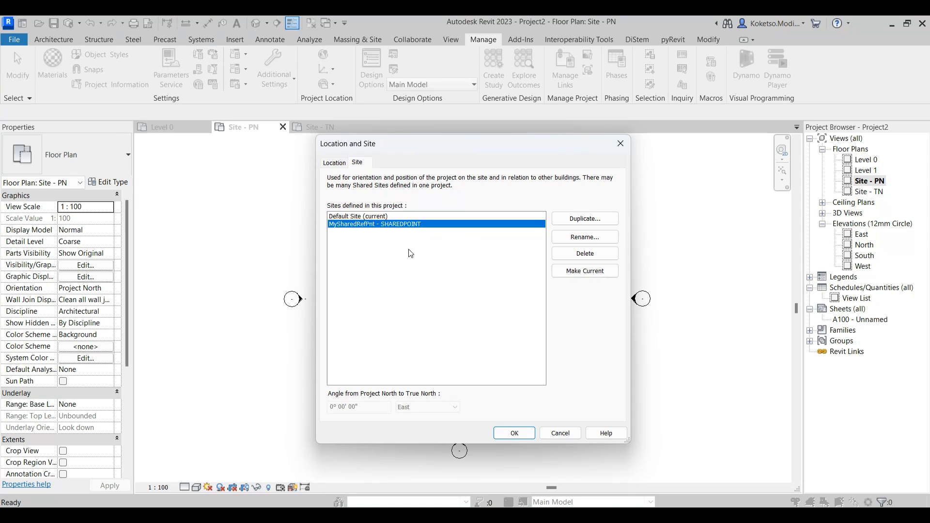
pyautogui.click(569, 276)
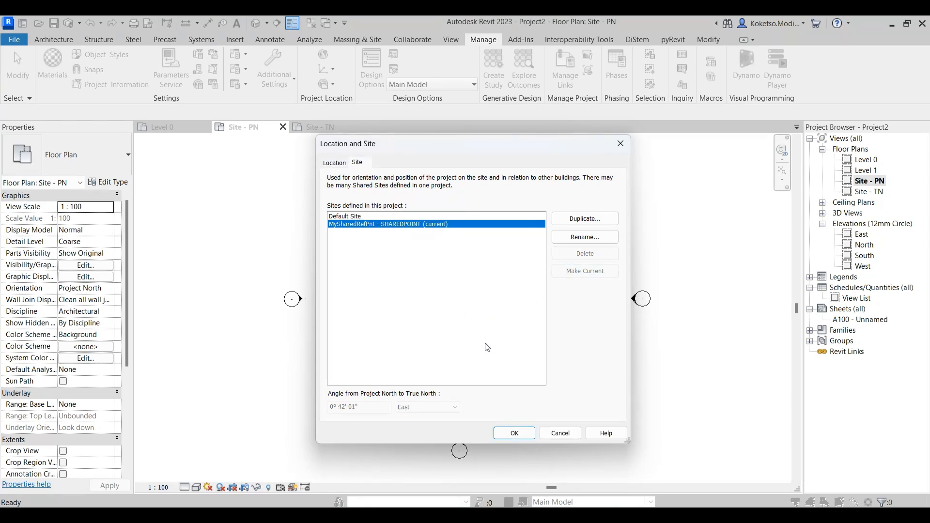
pyautogui.click(514, 433)
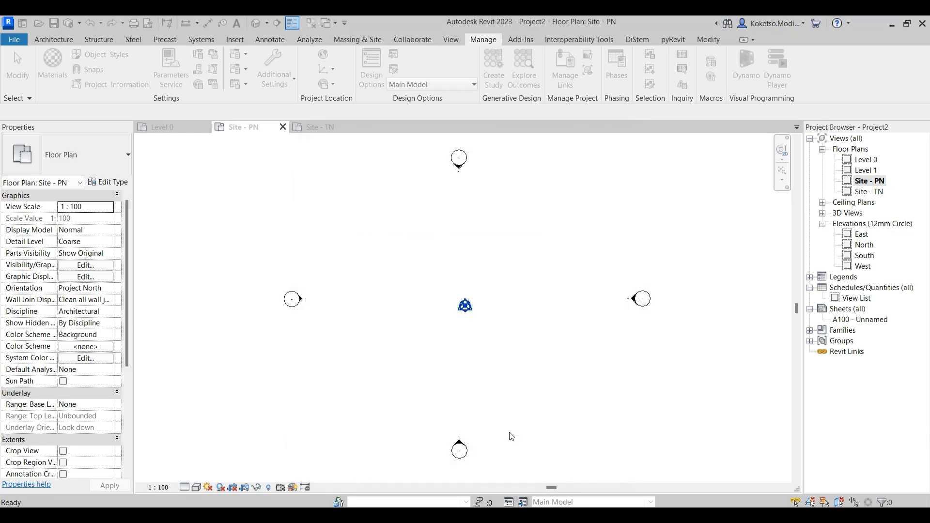
# Step: Change the project base point's angle to true north from 359.30° to 15.25°
pyautogui.click(465, 305)
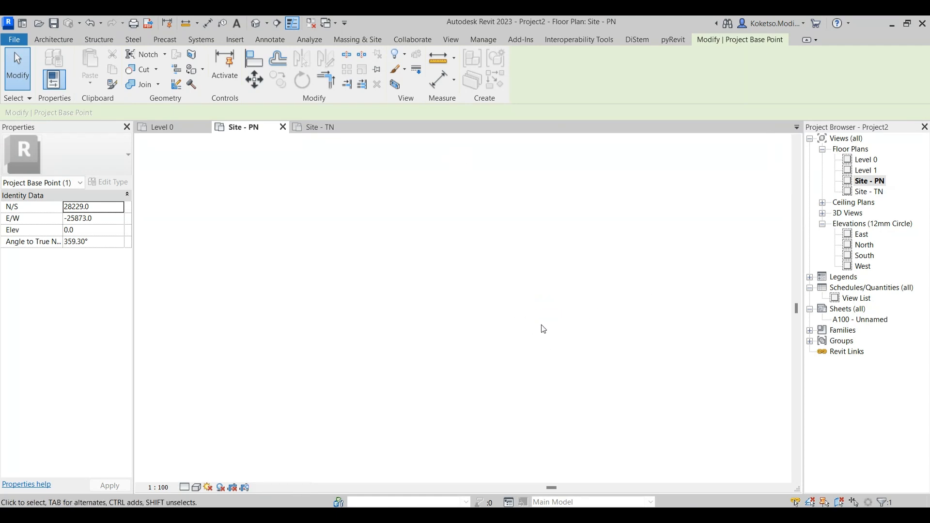
pyautogui.click(549, 318)
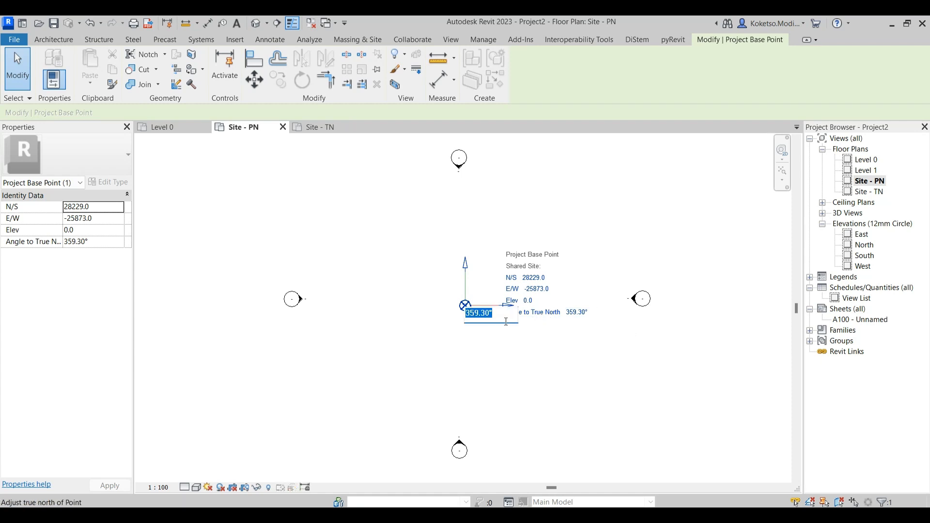
pyautogui.write('15.25')
pyautogui.press('Return')
pyautogui.click(552, 349)
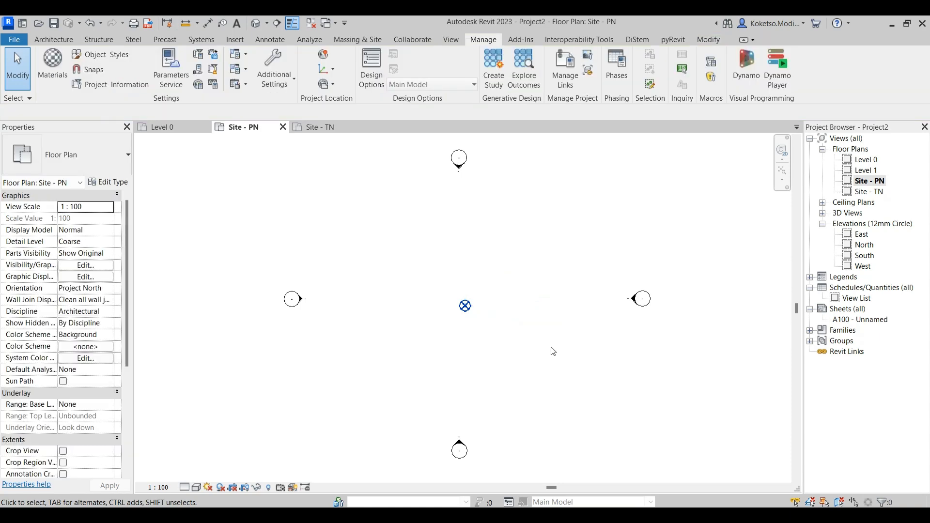
pyautogui.click(468, 310)
pyautogui.click(626, 339)
# Step: Open the Site - TN floor plan and check the project base point's coordinates
pyautogui.doubleClick(866, 192)
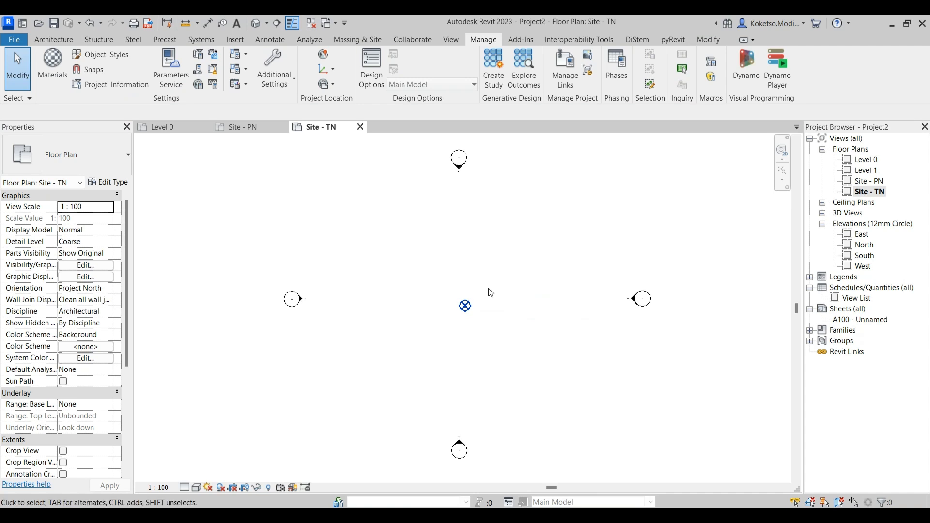
pyautogui.click(466, 307)
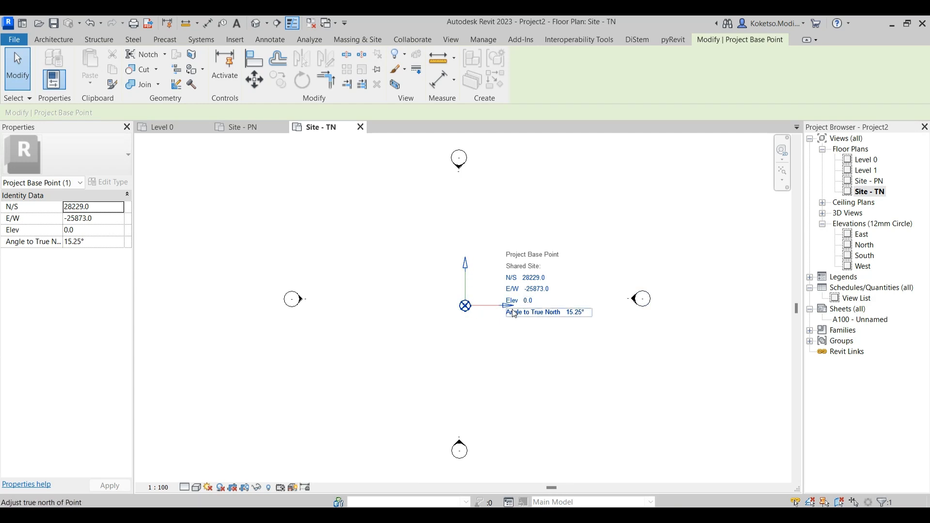
pyautogui.click(336, 335)
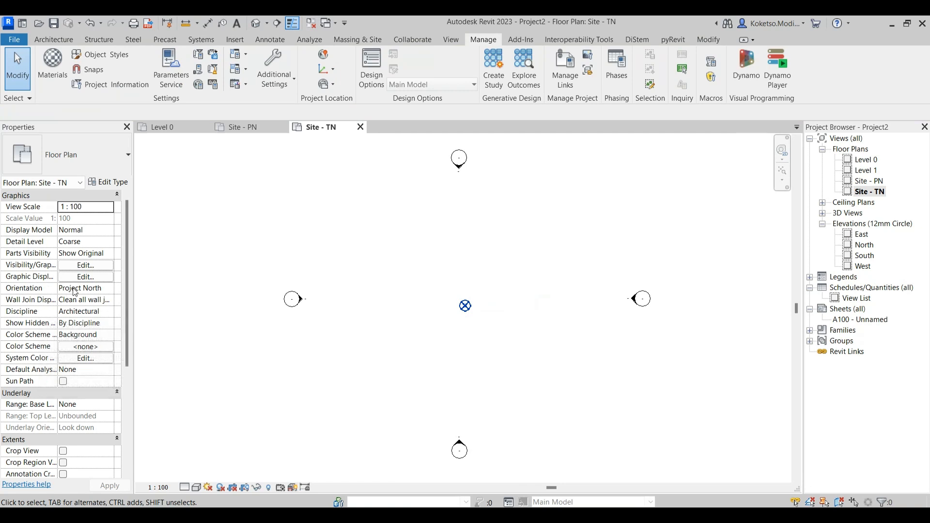
# Step: Set the Site - TN plan orientation to True North and inspect the rotated elevation markers
pyautogui.click(115, 292)
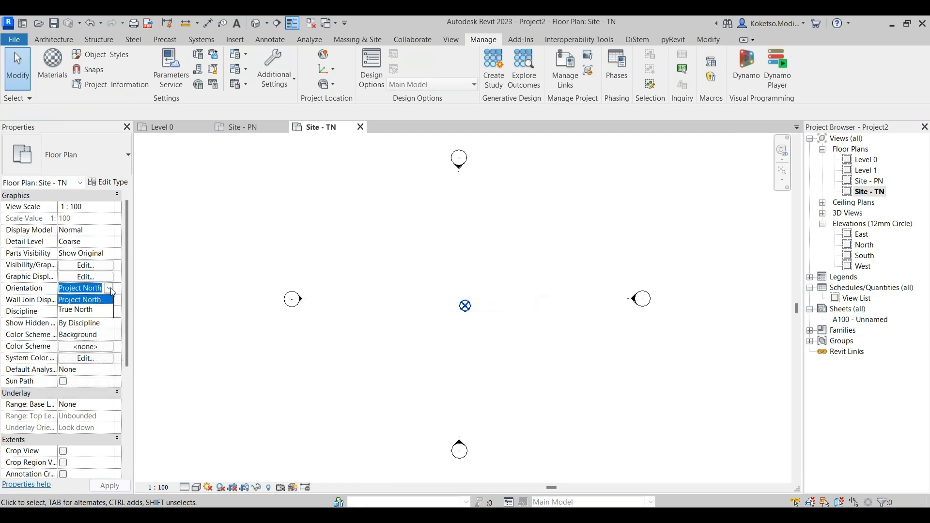
pyautogui.click(80, 310)
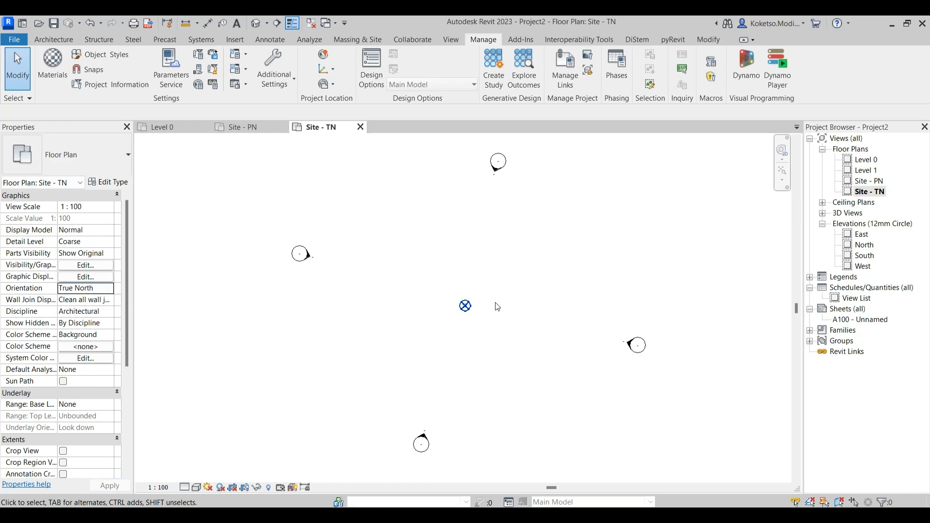
pyautogui.click(498, 162)
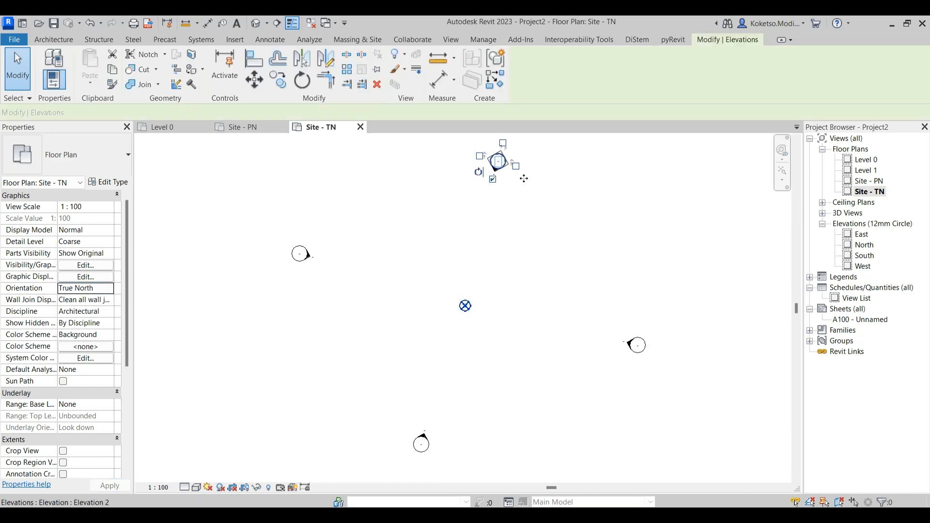
pyautogui.click(643, 341)
pyautogui.click(474, 295)
# Step: Check the project base point, then return to the Site - PN plan
pyautogui.click(466, 305)
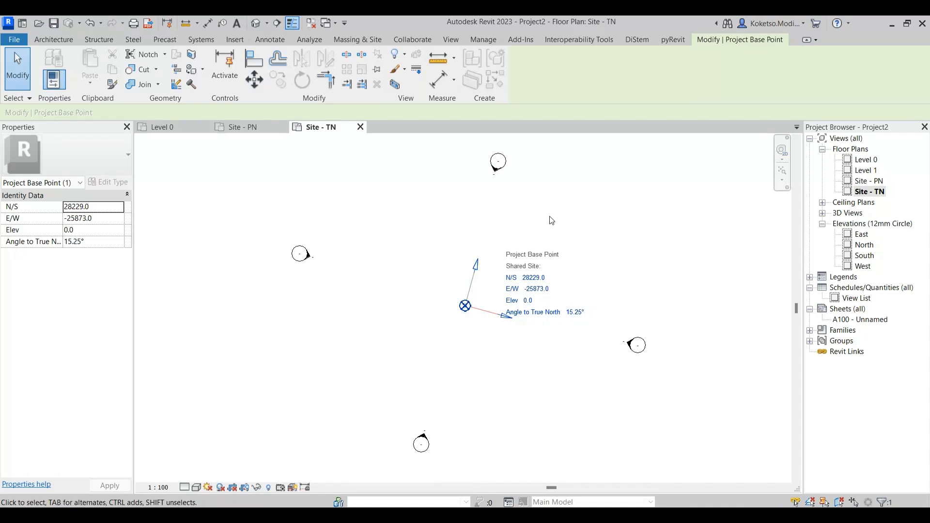
pyautogui.click(639, 208)
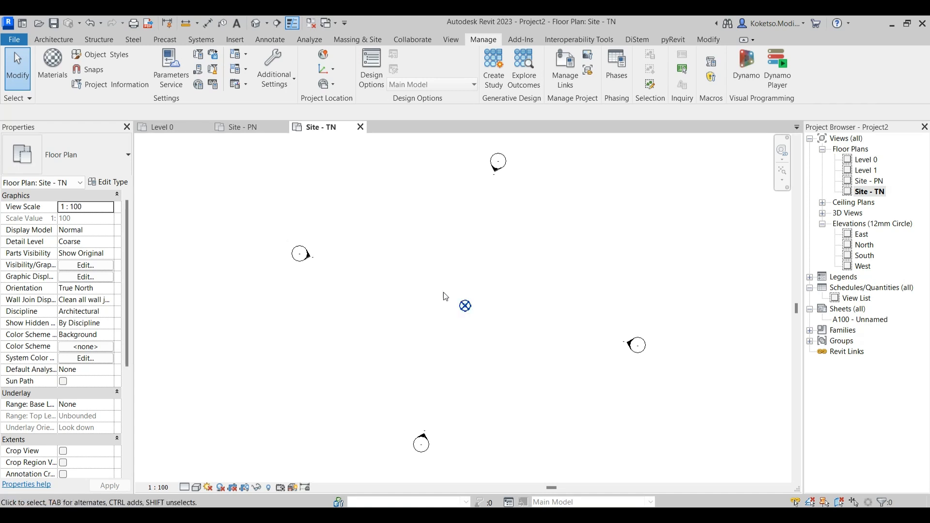
pyautogui.click(252, 128)
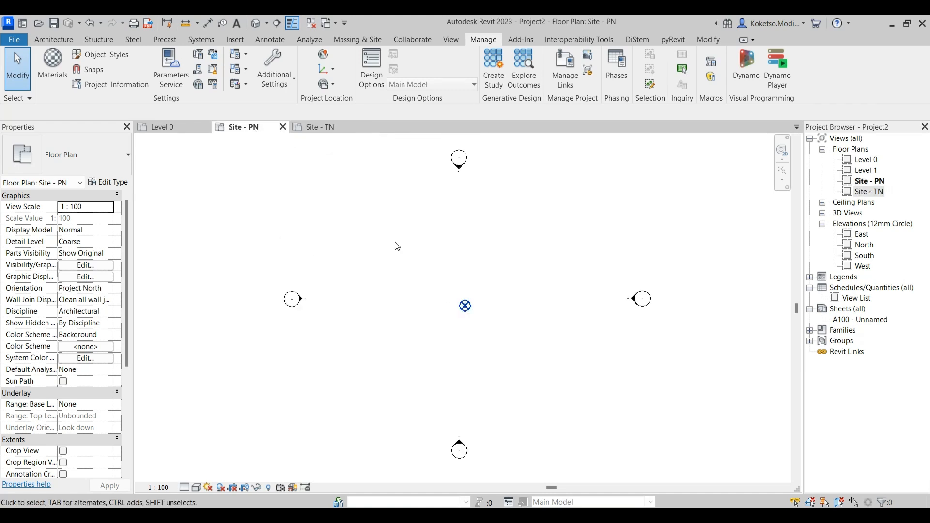
# Step: Select the project base point, then cancel the elevation edit and deselect it
pyautogui.click(465, 306)
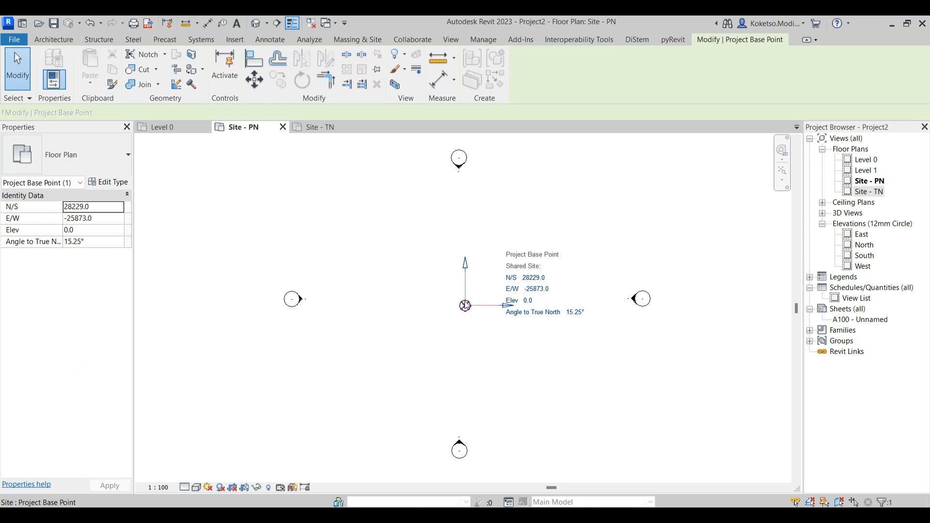
pyautogui.click(536, 301)
pyautogui.press('Escape')
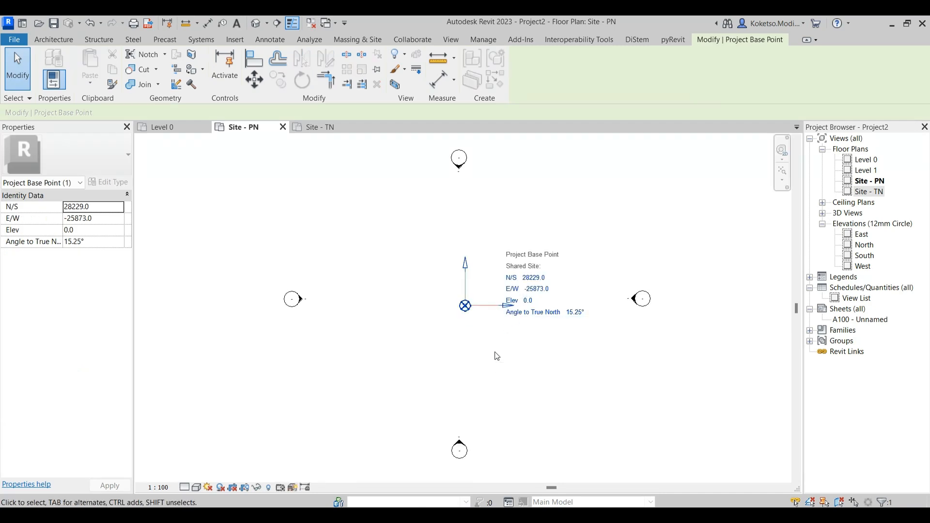
pyautogui.press('Escape')
# Step: Switch project length units to Meters and read the base point's N/S 28.2290, E/W -25.8730
pyautogui.press('u')
pyautogui.press('n')
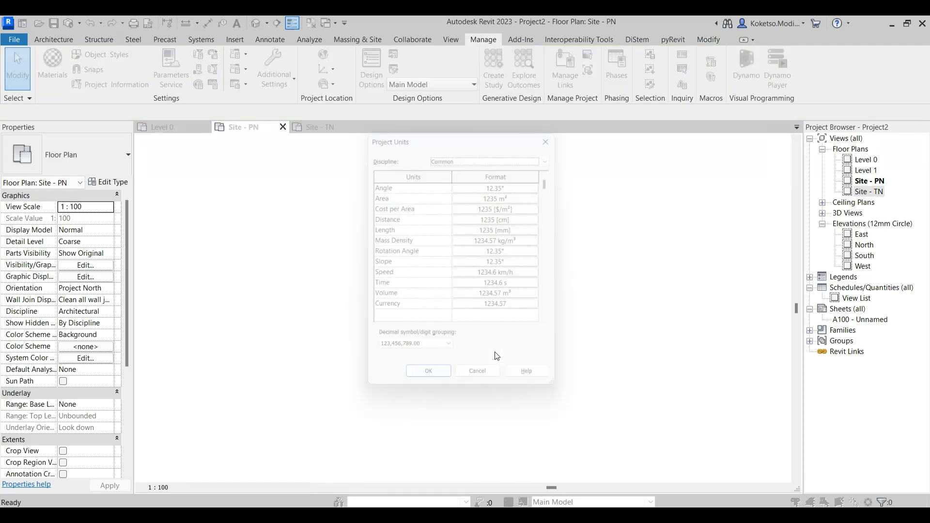
pyautogui.click(500, 234)
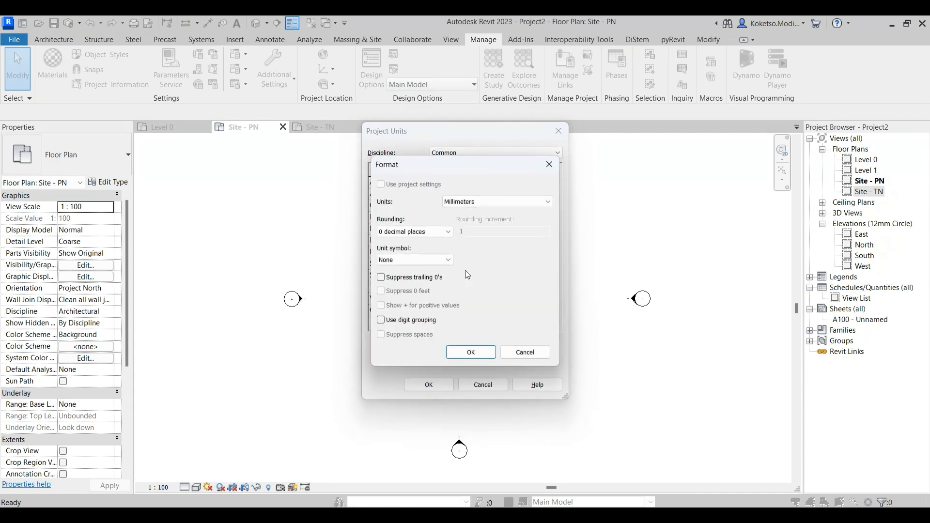
pyautogui.click(477, 203)
pyautogui.click(454, 243)
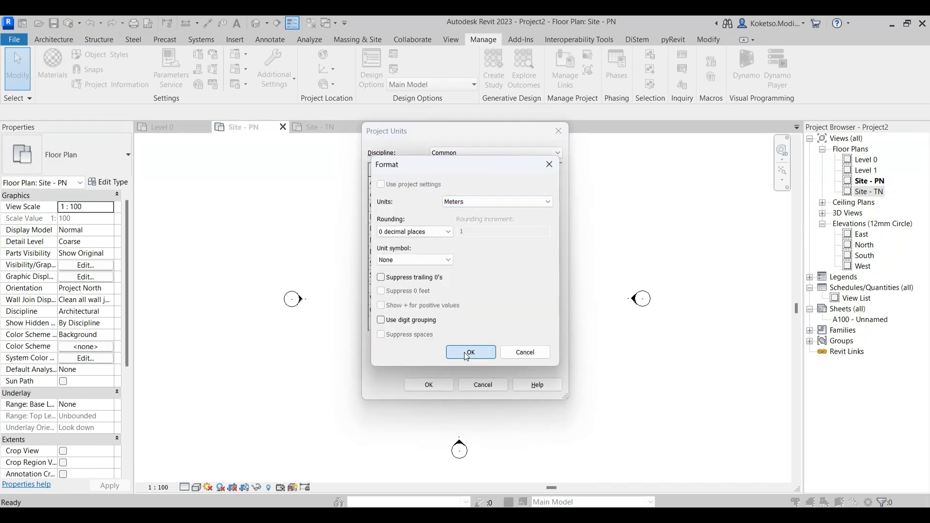
pyautogui.click(471, 352)
pyautogui.click(428, 386)
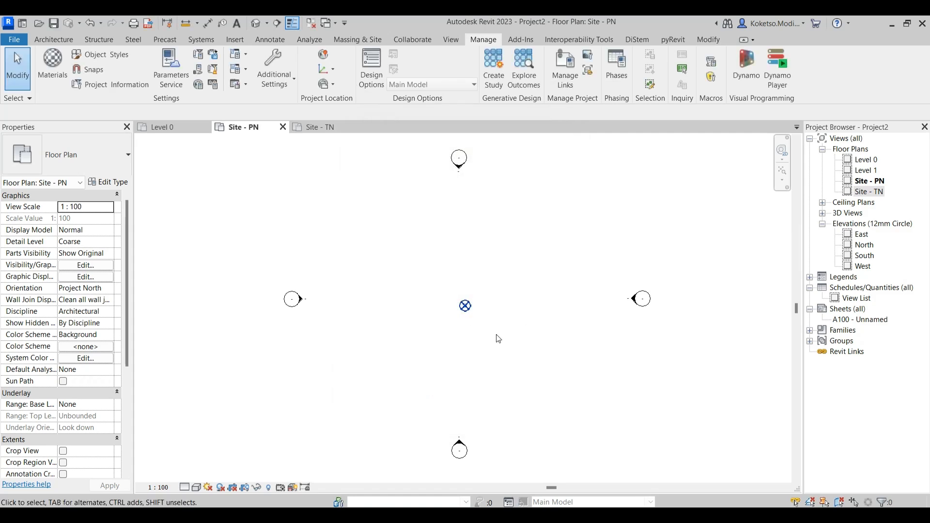
pyautogui.click(465, 306)
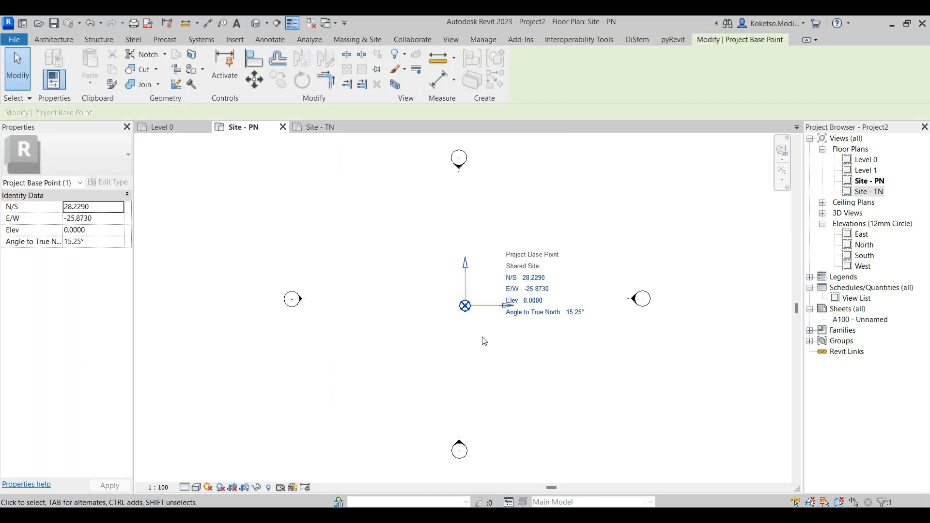
pyautogui.click(373, 311)
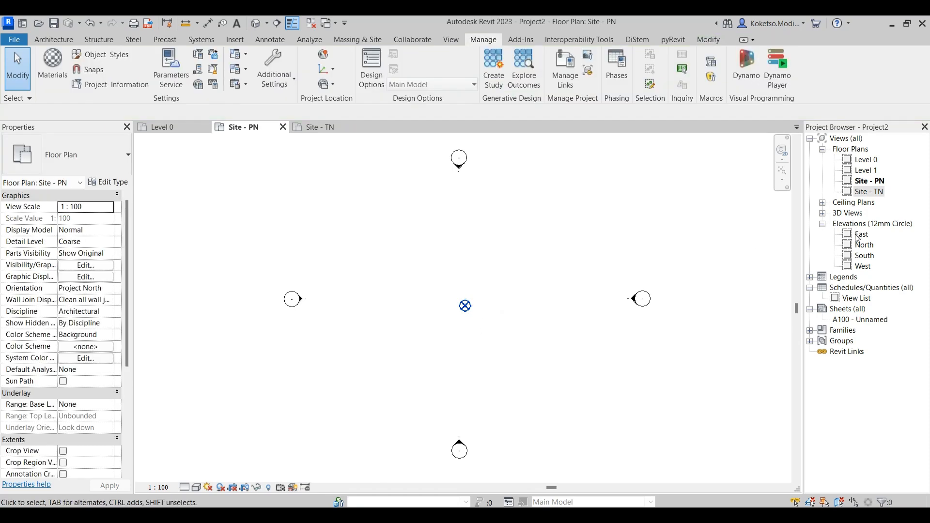
# Step: In the South elevation, delete Level 1 and extend the Level 0 line to the right
pyautogui.doubleClick(871, 257)
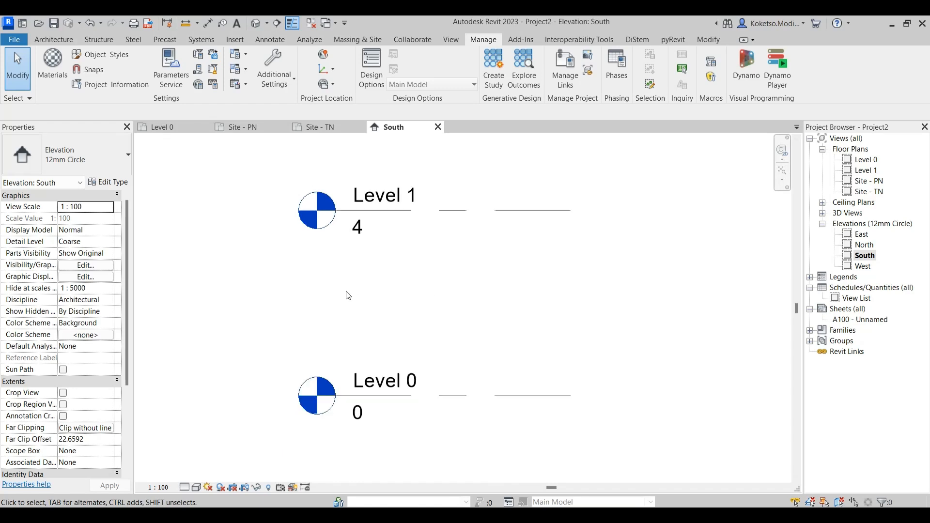
pyautogui.scroll(-1, 348, 295)
pyautogui.click(417, 214)
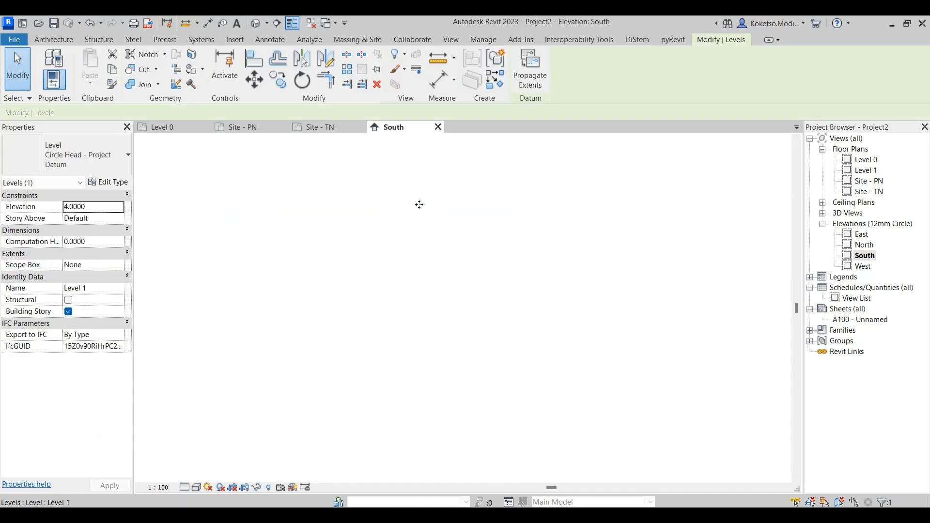
pyautogui.click(379, 92)
pyautogui.click(506, 309)
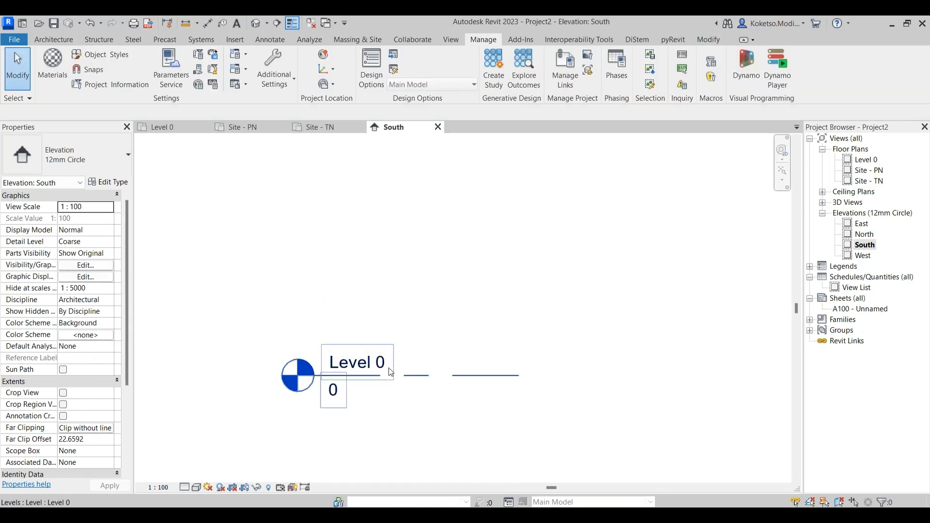
pyautogui.click(391, 372)
pyautogui.moveTo(519, 376); pyautogui.dragTo(741, 368)
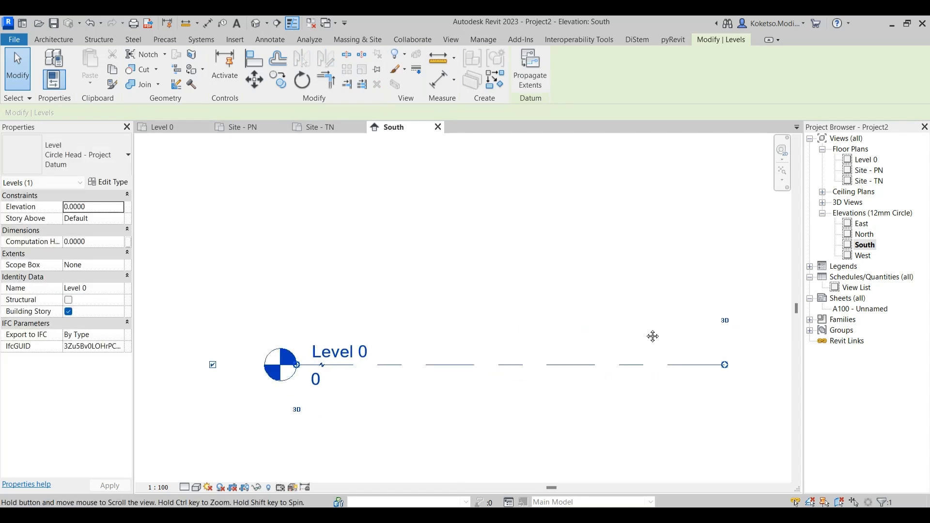
pyautogui.scroll(-1, 339, 317)
pyautogui.scroll(2, 335, 317)
pyautogui.click(458, 313)
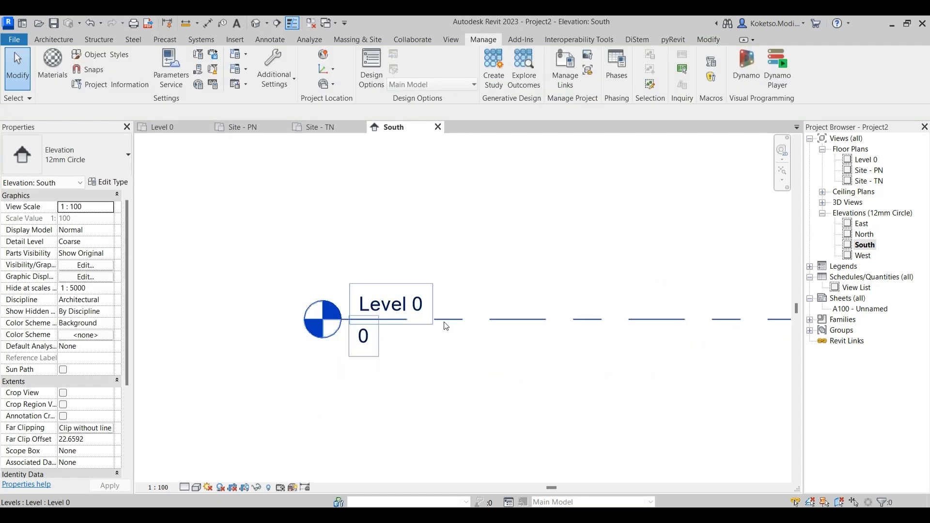
# Step: Set the level type's Elevation Base to Survey Point
pyautogui.click(445, 320)
pyautogui.click(108, 182)
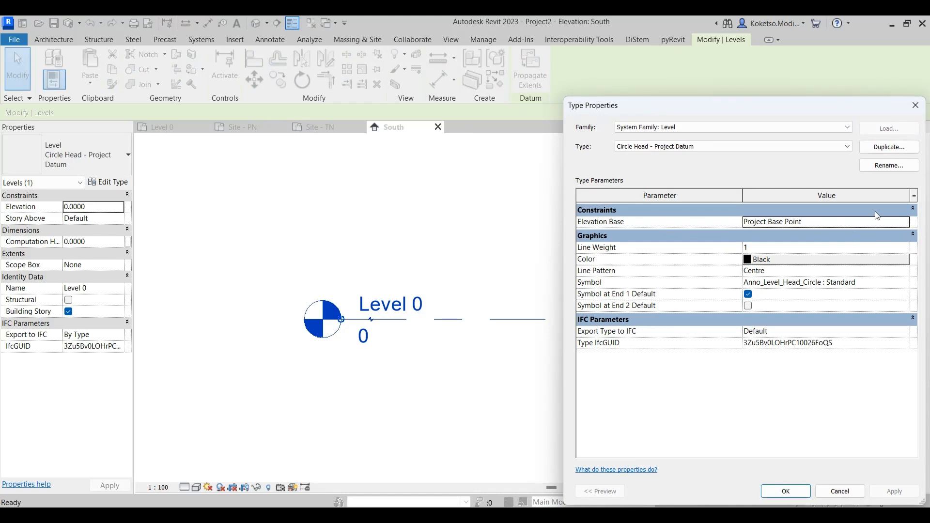
pyautogui.click(906, 224)
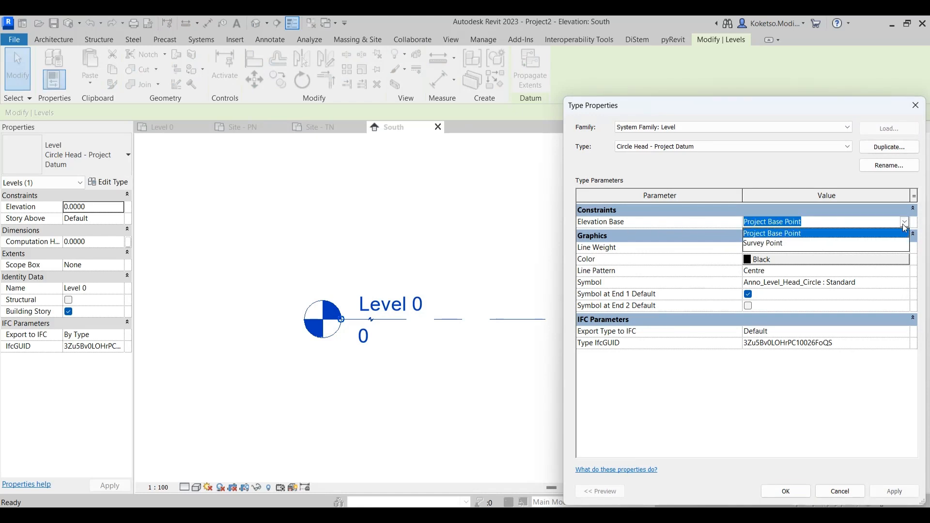
pyautogui.click(766, 245)
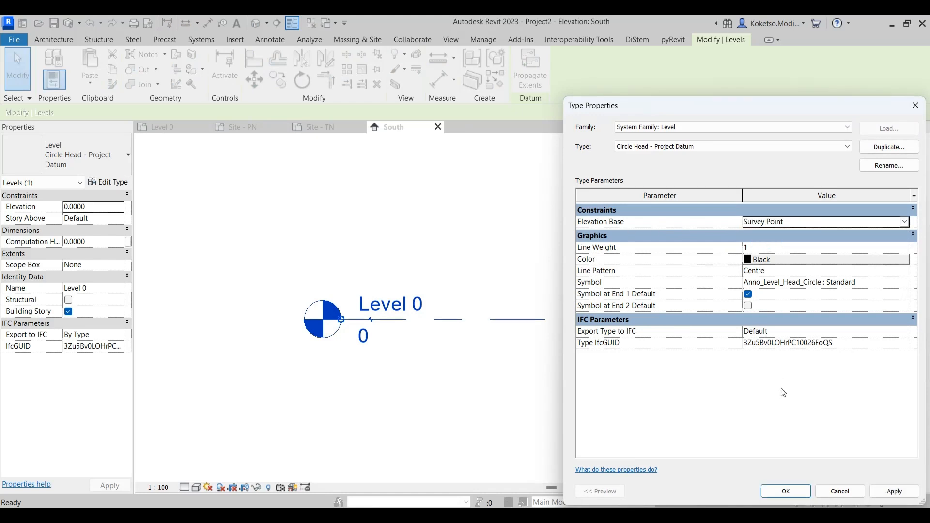
pyautogui.click(786, 491)
# Step: Change Level 0's elevation to 1453
pyautogui.click(363, 336)
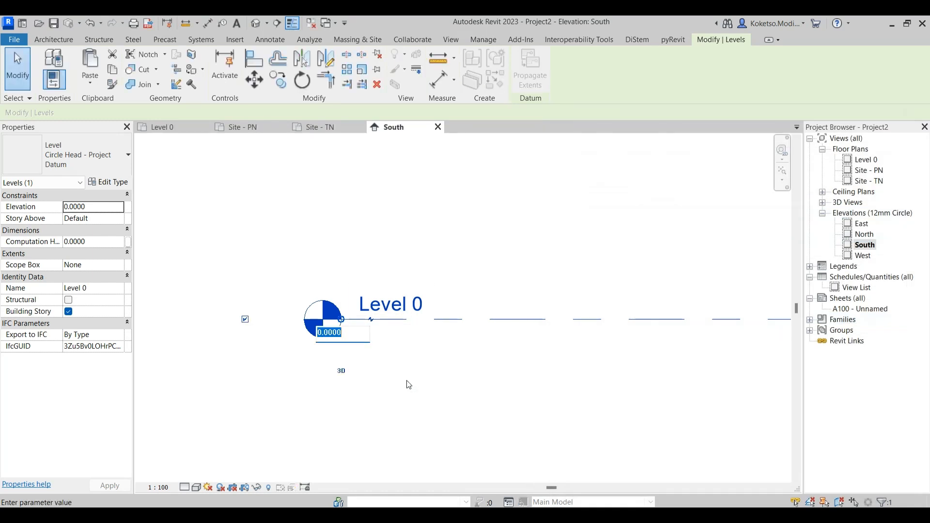
pyautogui.write('1453')
pyautogui.click(408, 381)
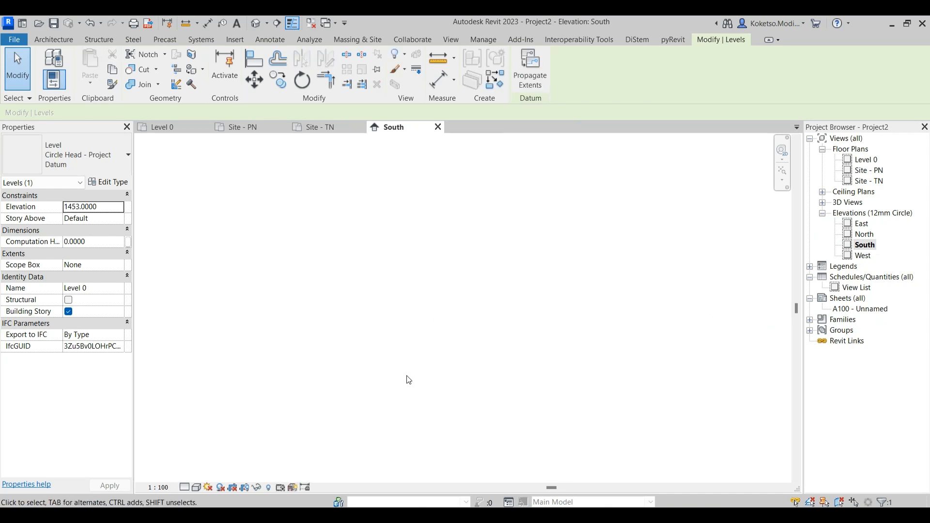
pyautogui.click(782, 171)
pyautogui.click(415, 252)
# Step: Set the project base point's elevation to 1453 in the Site - PN plan
pyautogui.click(266, 127)
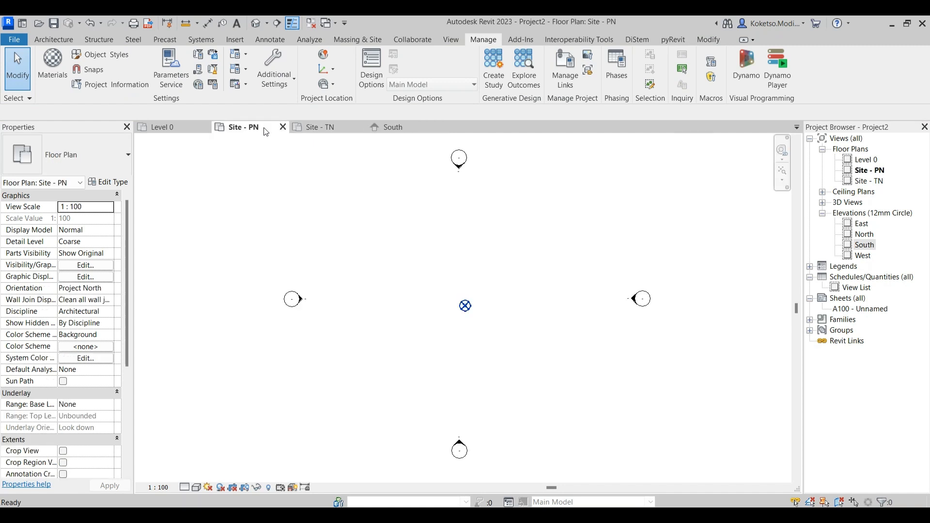
pyautogui.click(464, 310)
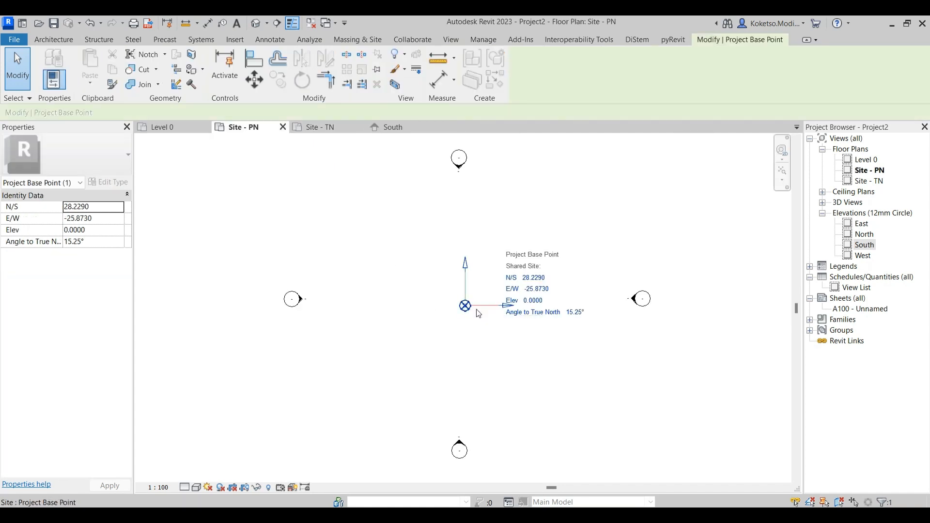
pyautogui.click(533, 301)
pyautogui.write('14')
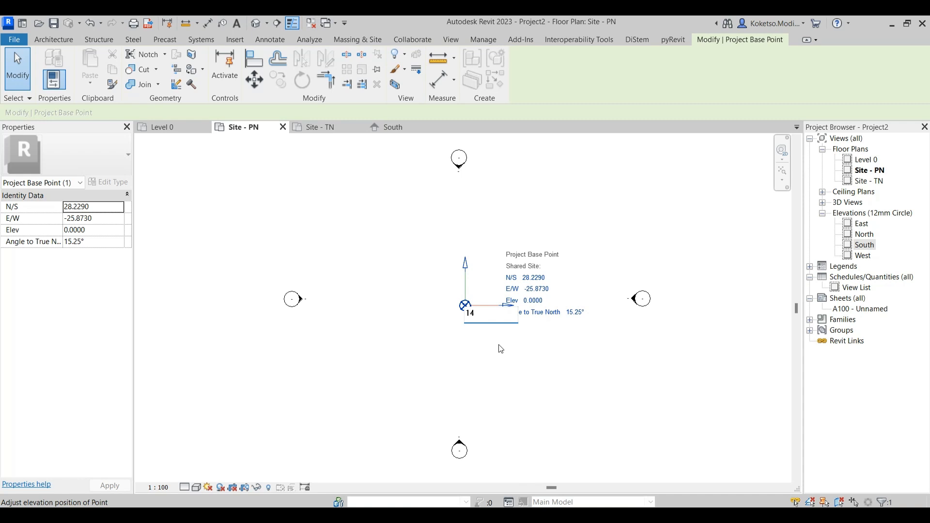
pyautogui.write('53')
pyautogui.press('Return')
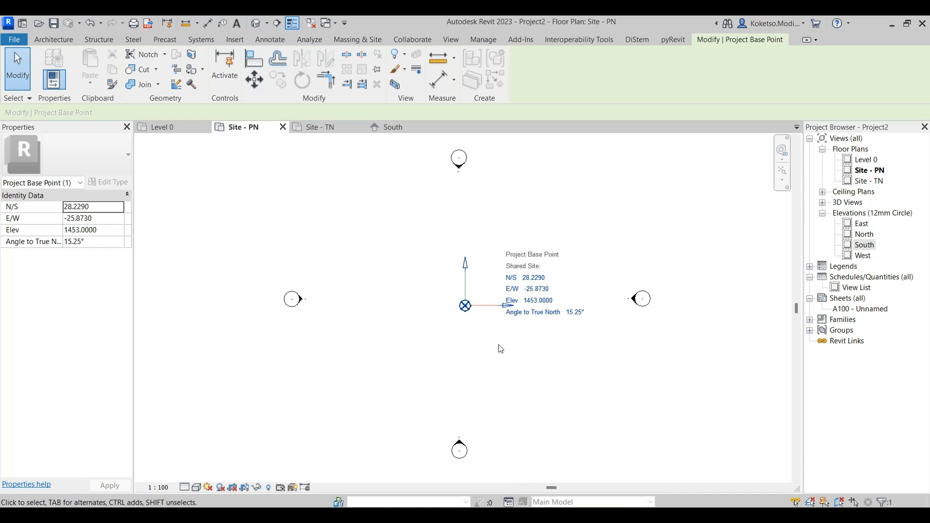
pyautogui.click(501, 349)
pyautogui.click(390, 127)
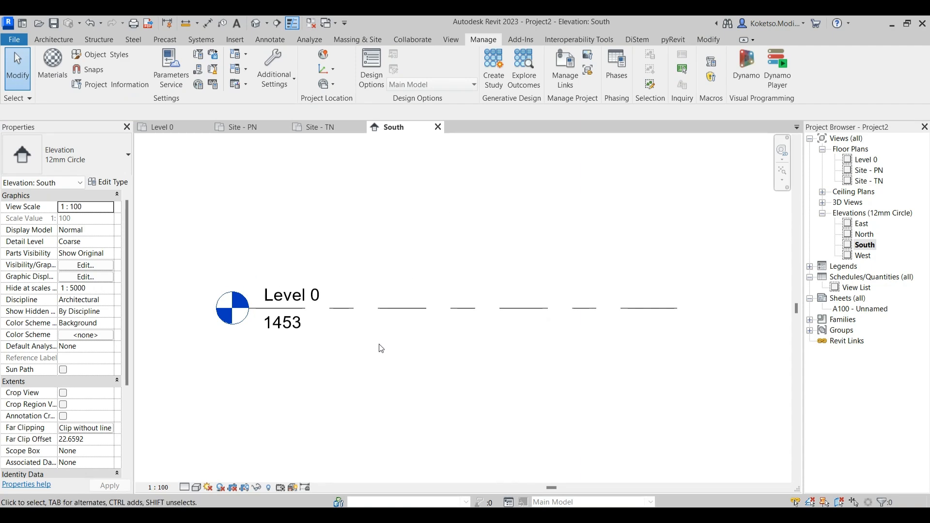
# Step: In the VG dialog, turn on Internal Origin, Project Base Point and Survey Point under Site
pyautogui.press('v')
pyautogui.press('v')
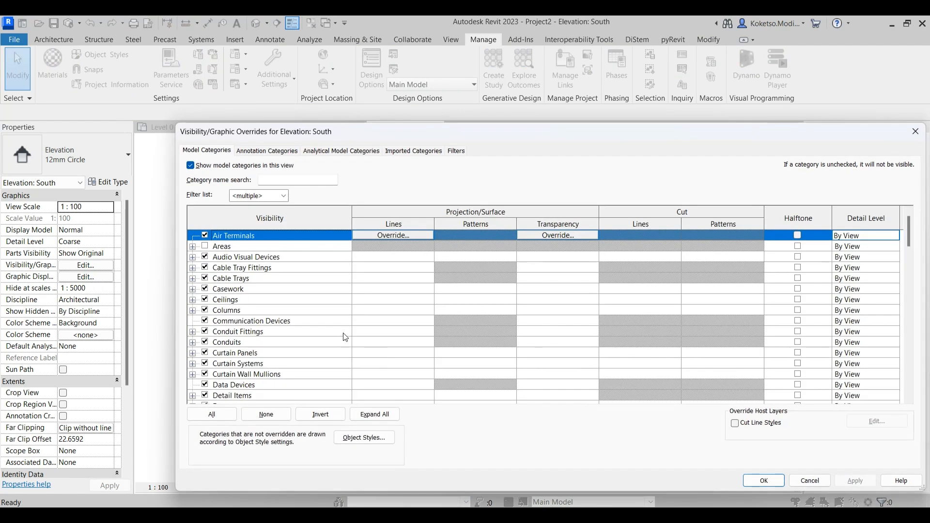
pyautogui.click(256, 313)
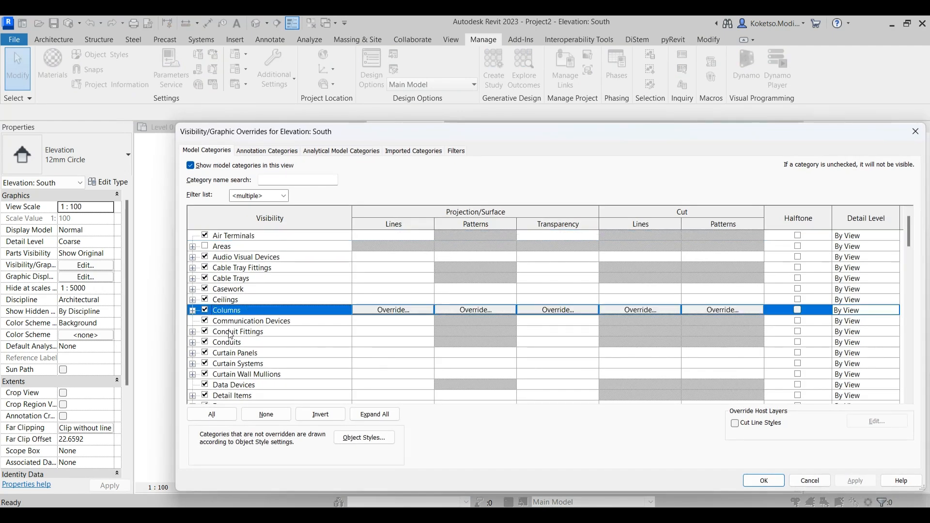
pyautogui.press('s')
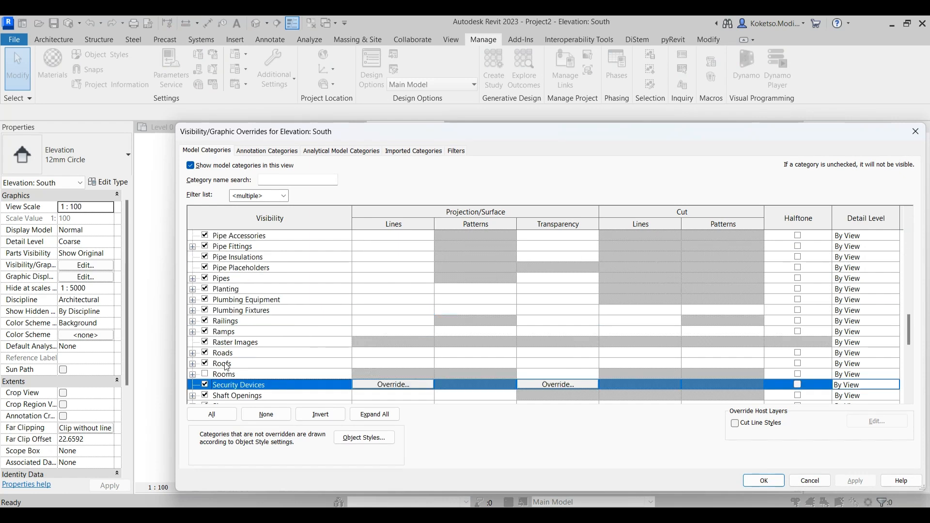
pyautogui.scroll(-2, 227, 366)
pyautogui.click(193, 332)
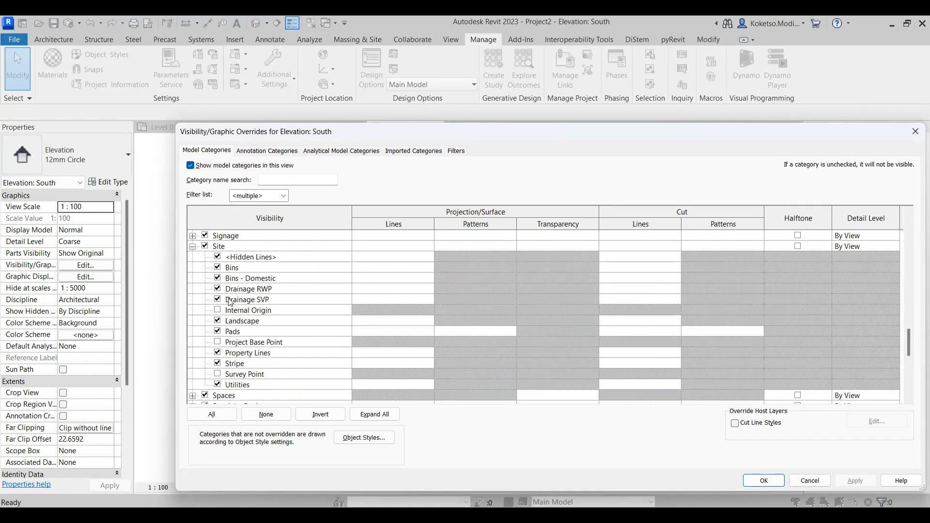
pyautogui.click(217, 310)
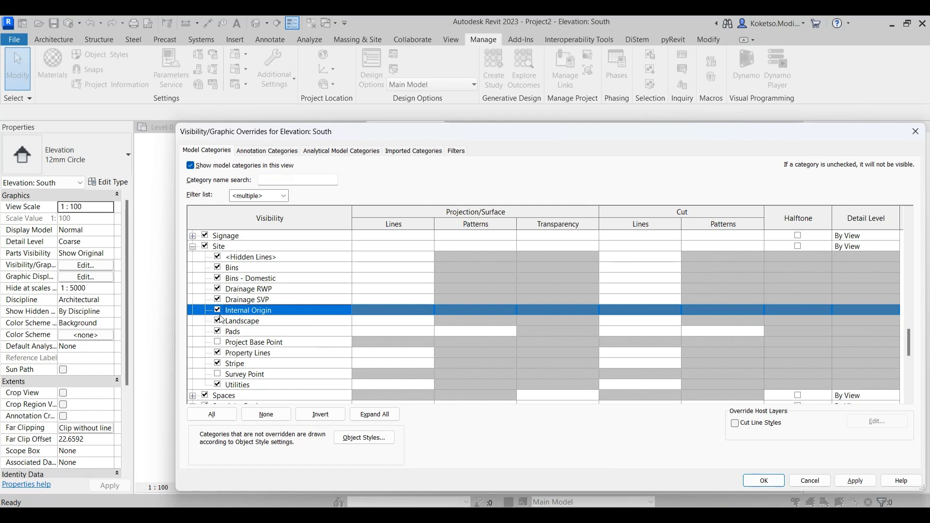
pyautogui.click(218, 343)
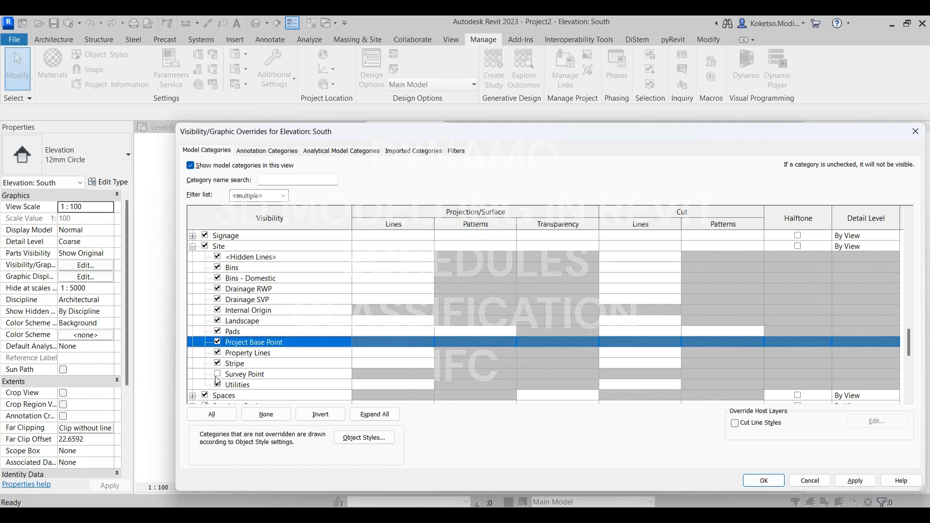
pyautogui.click(217, 374)
pyautogui.click(855, 480)
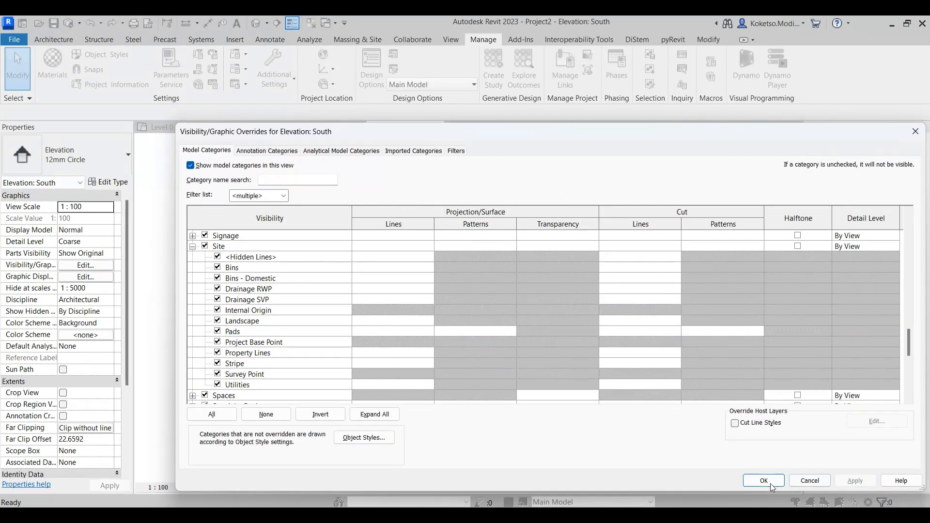
pyautogui.click(764, 481)
pyautogui.scroll(2, 347, 317)
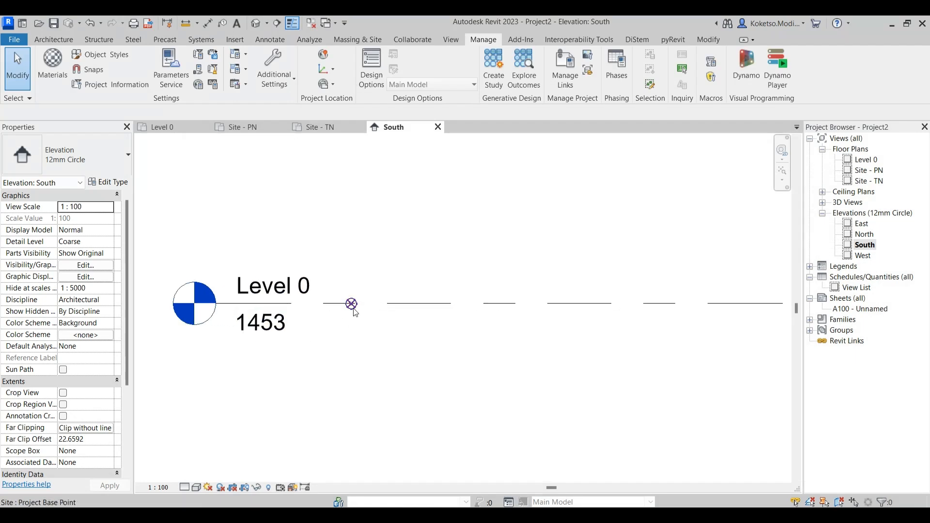
pyautogui.click(350, 304)
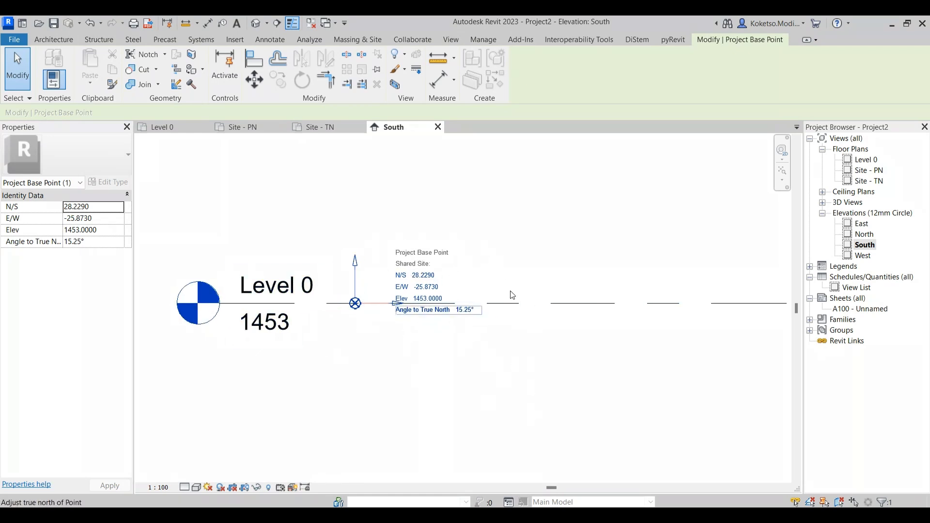
pyautogui.scroll(-2, 394, 332)
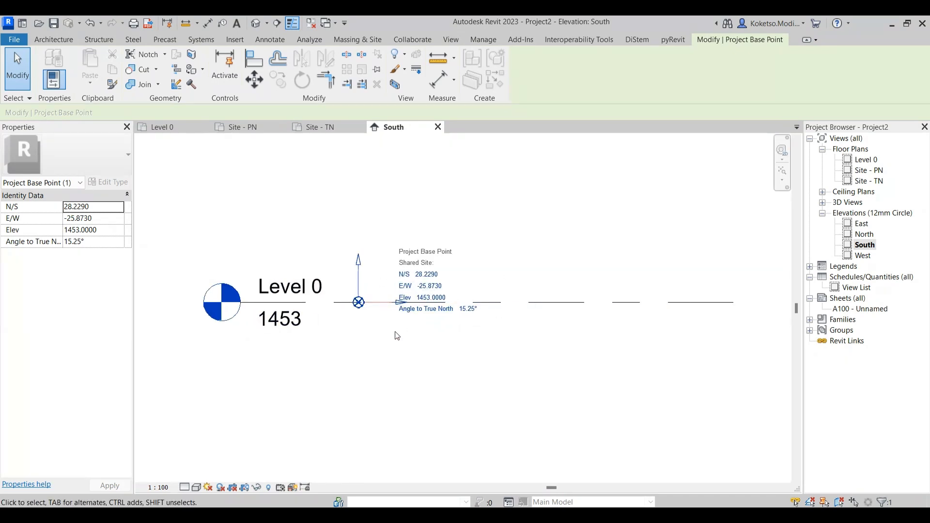
pyautogui.click(467, 372)
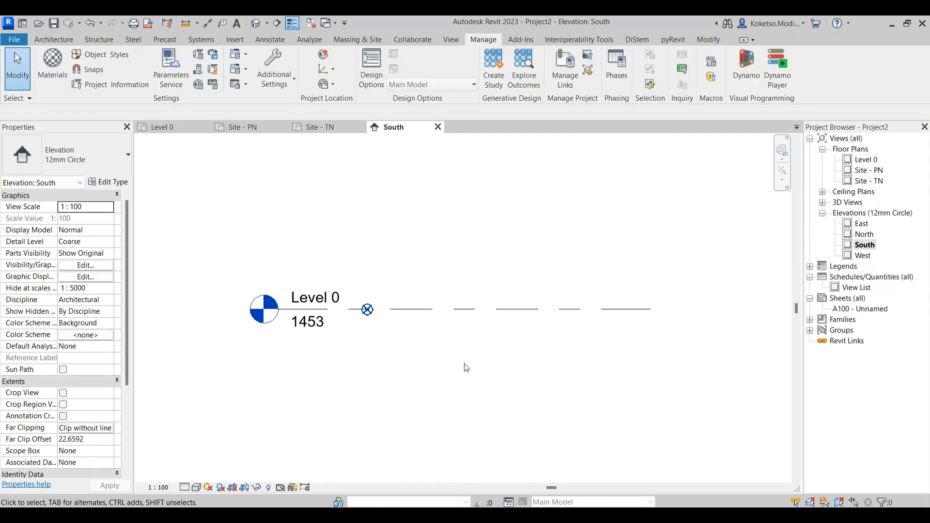
pyautogui.click(367, 310)
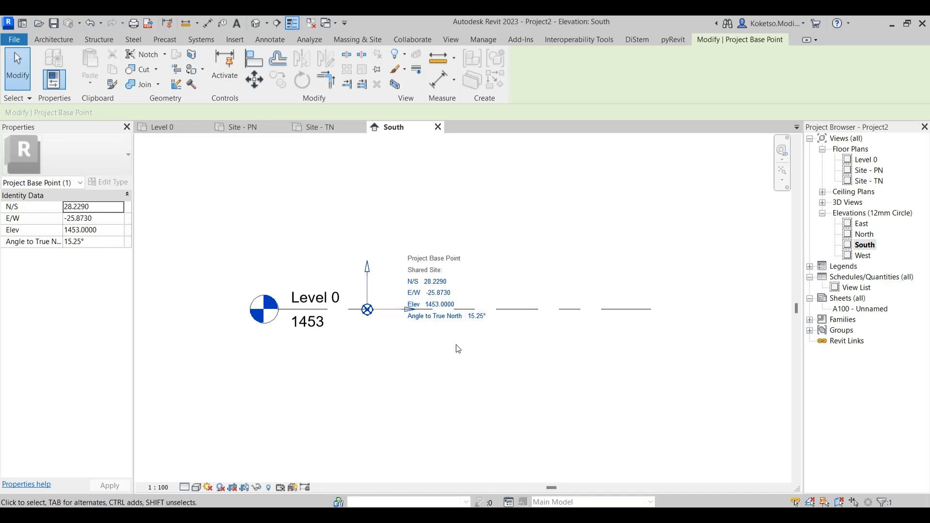
pyautogui.click(452, 358)
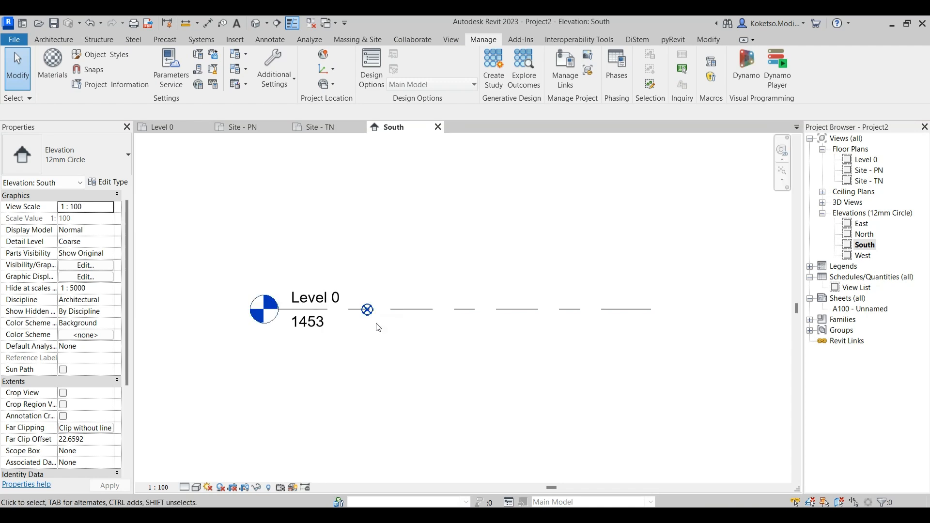
pyautogui.moveTo(376, 323); pyautogui.dragTo(358, 319)
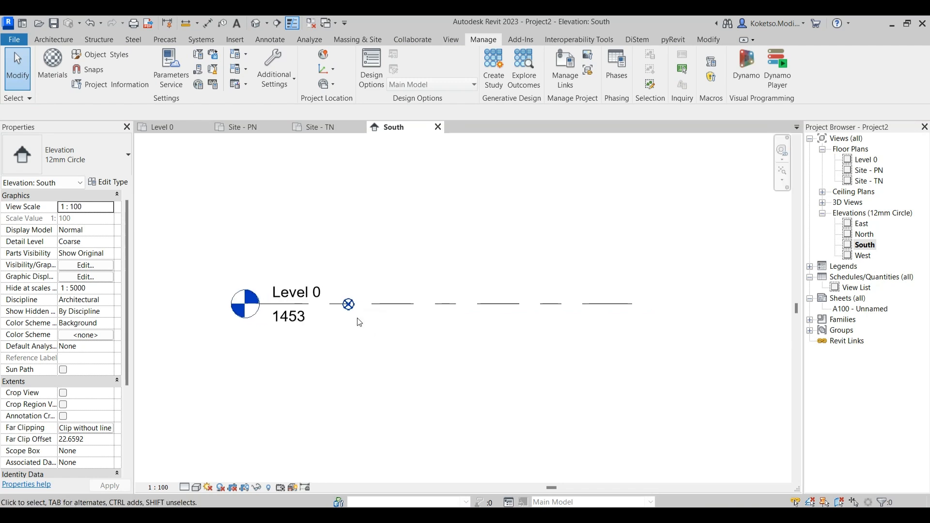
pyautogui.click(632, 304)
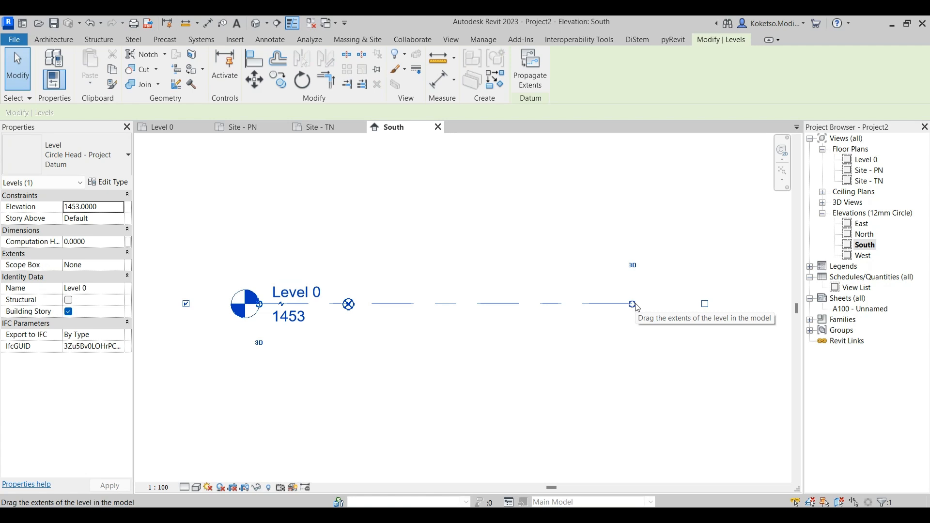
pyautogui.moveTo(632, 304); pyautogui.dragTo(719, 287)
# Step: Show the WDC-VDC Level 0 plan and widen the Project Browser panel
pyautogui.scroll(-1, 647, 304)
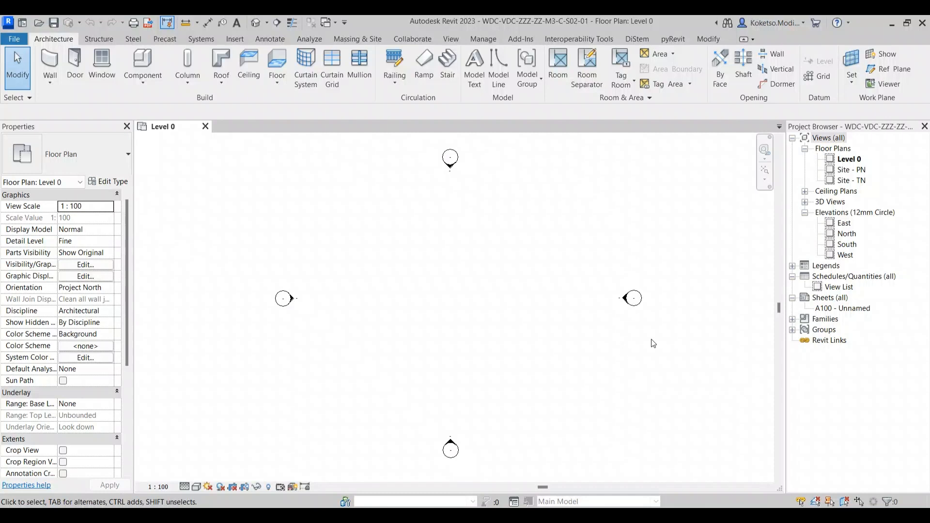
pyautogui.moveTo(786, 225); pyautogui.dragTo(773, 225)
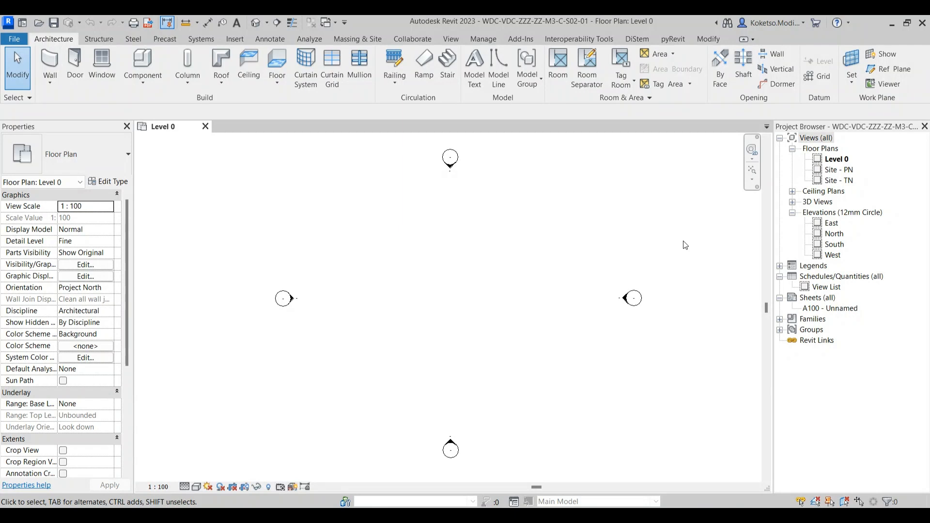
# Step: Open the South elevation, zoom to Level 0, and verify Level 0 and the base point read 1453
pyautogui.doubleClick(835, 244)
pyautogui.scroll(-1, 510, 307)
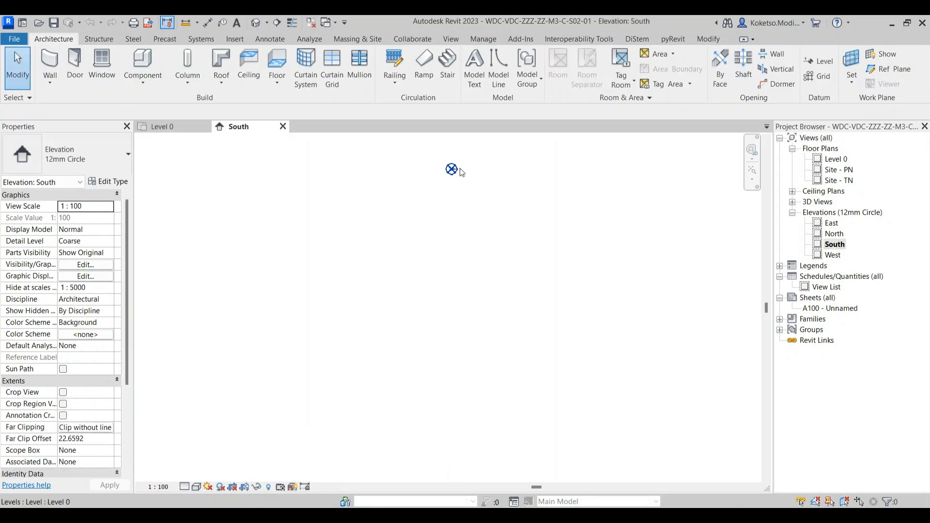
pyautogui.scroll(4, 430, 160)
pyautogui.scroll(4, 497, 198)
pyautogui.scroll(6, 493, 203)
pyautogui.moveTo(496, 247); pyautogui.dragTo(311, 337)
pyautogui.scroll(-1, 331, 344)
pyautogui.scroll(1, 285, 345)
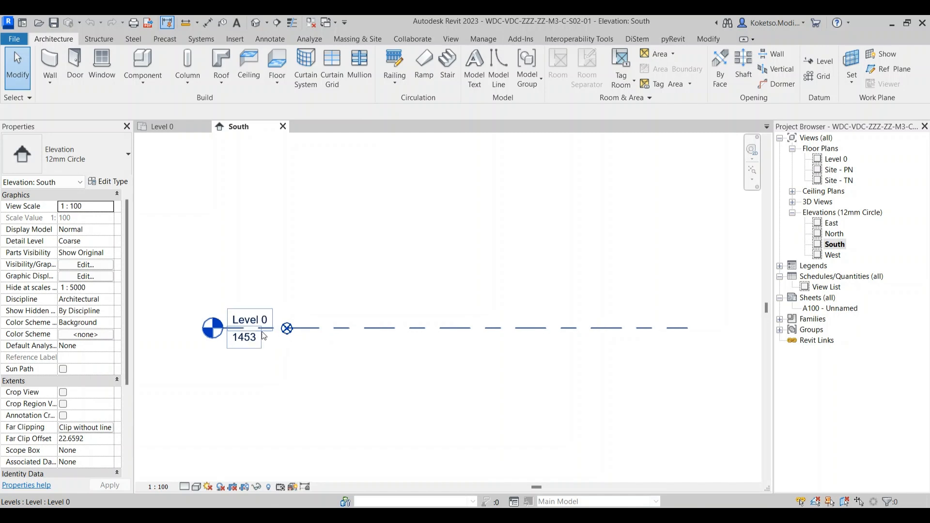
pyautogui.scroll(1, 288, 347)
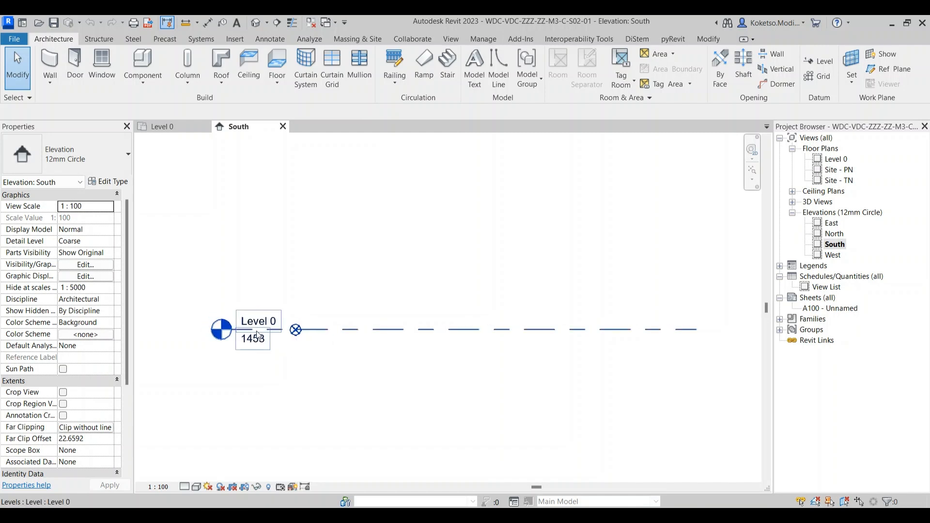
pyautogui.scroll(-1, 278, 336)
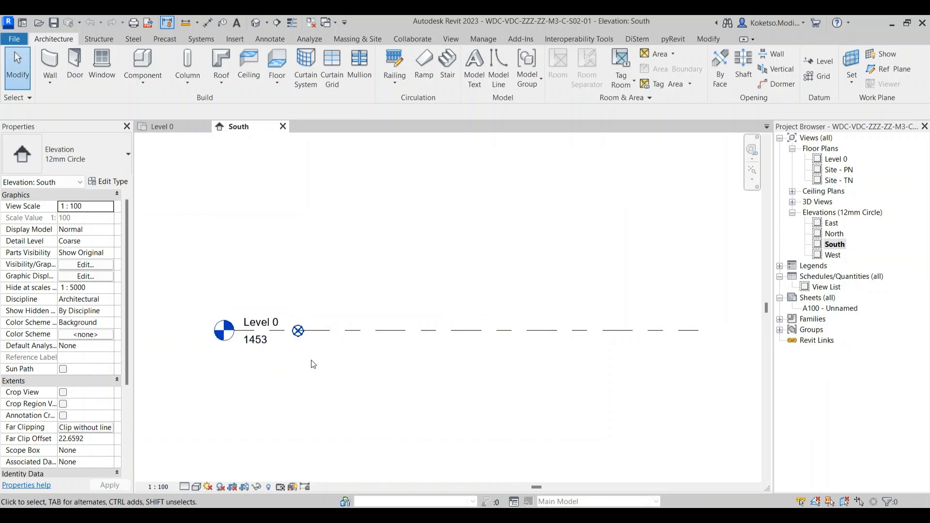
pyautogui.scroll(1, 289, 343)
pyautogui.click(298, 329)
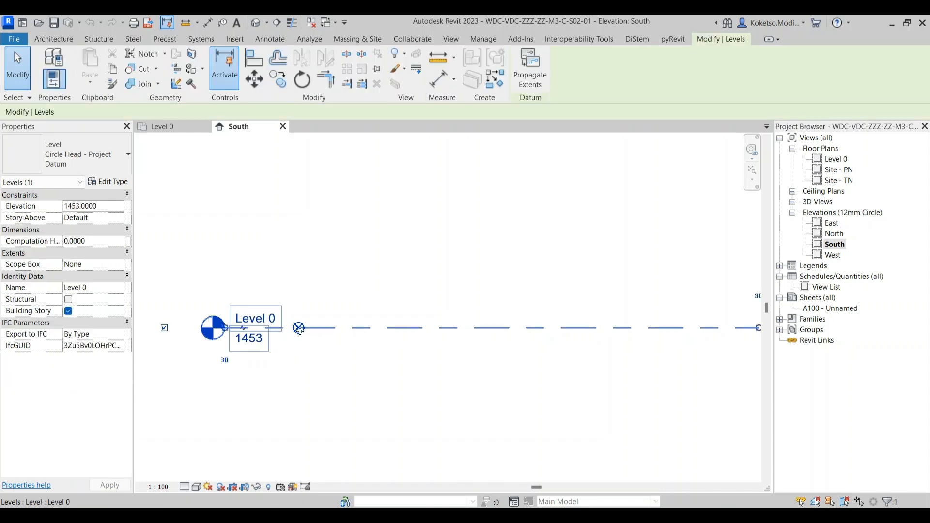
pyautogui.press('Escape')
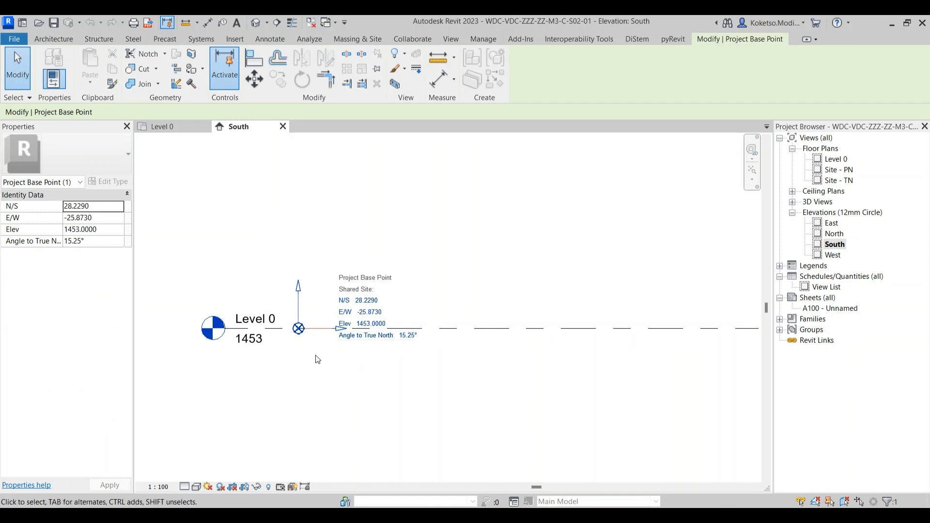
pyautogui.click(252, 358)
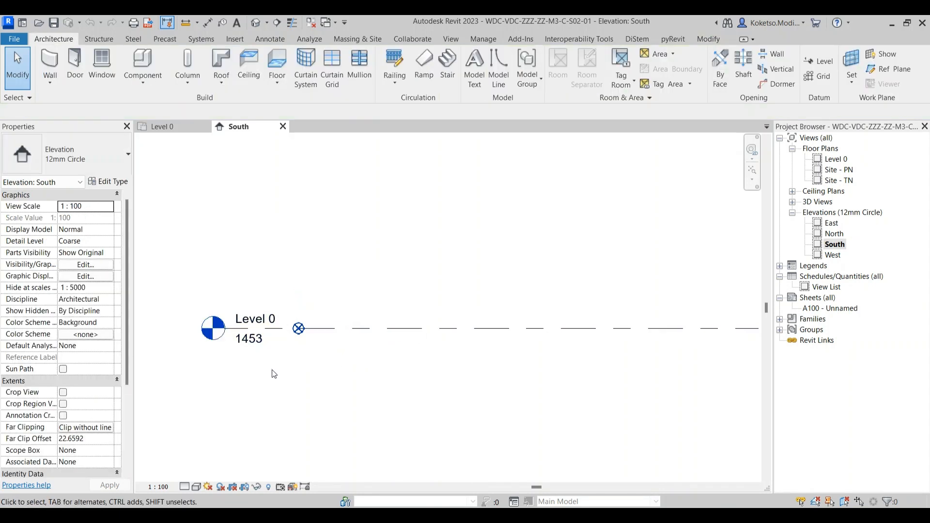
# Step: Set length rounding to 3 decimal places via UN, then check Level 0 reads 1453.000
pyautogui.press('u')
pyautogui.press('n')
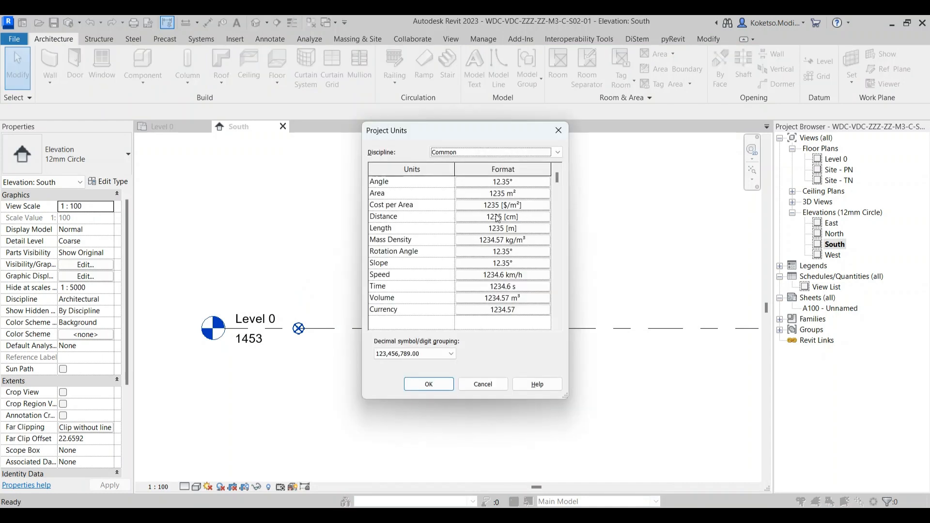
pyautogui.click(488, 230)
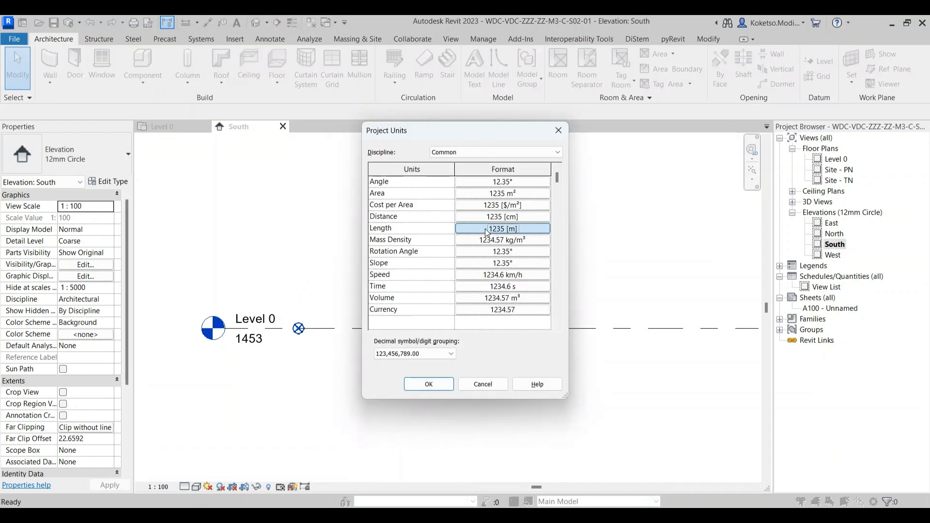
pyautogui.click(399, 231)
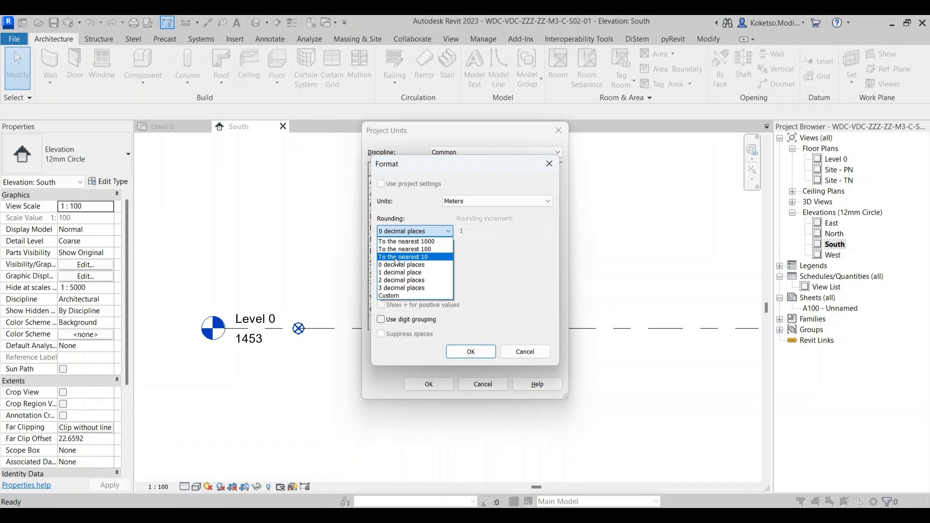
pyautogui.click(411, 283)
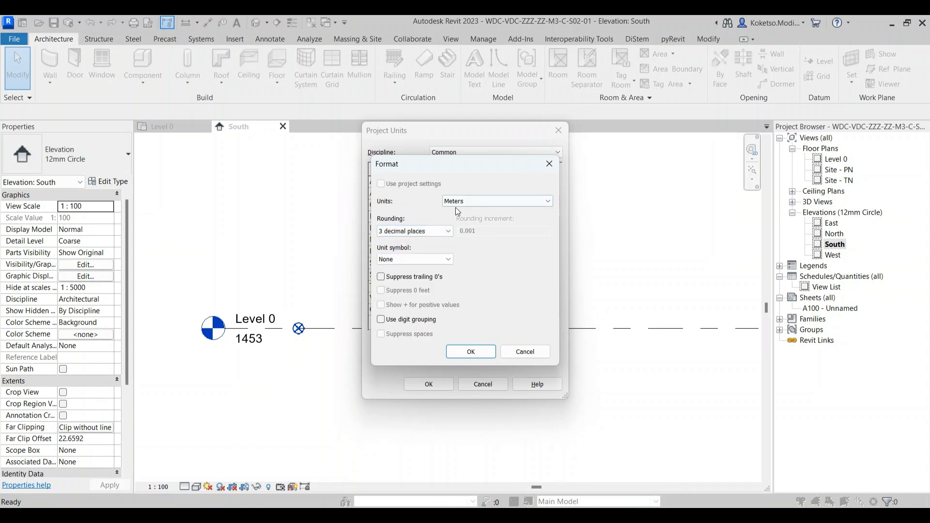
pyautogui.click(454, 347)
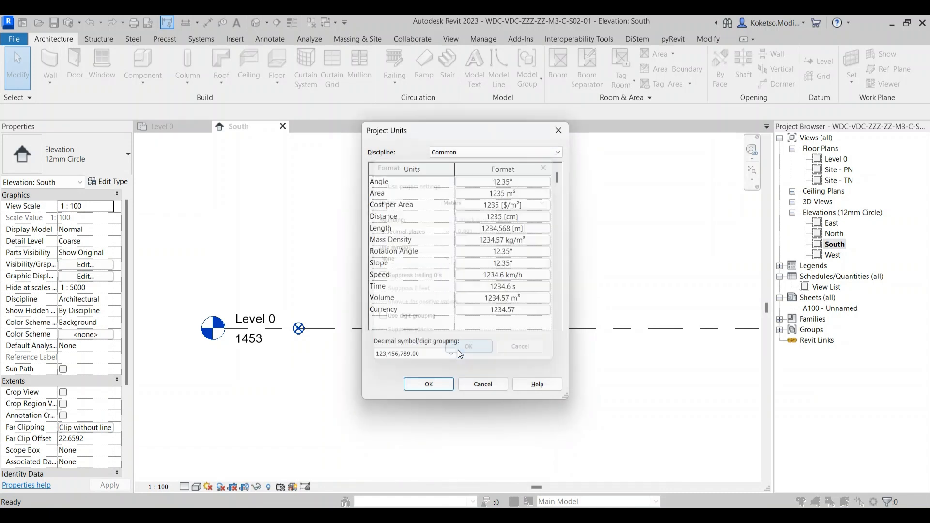
pyautogui.click(428, 382)
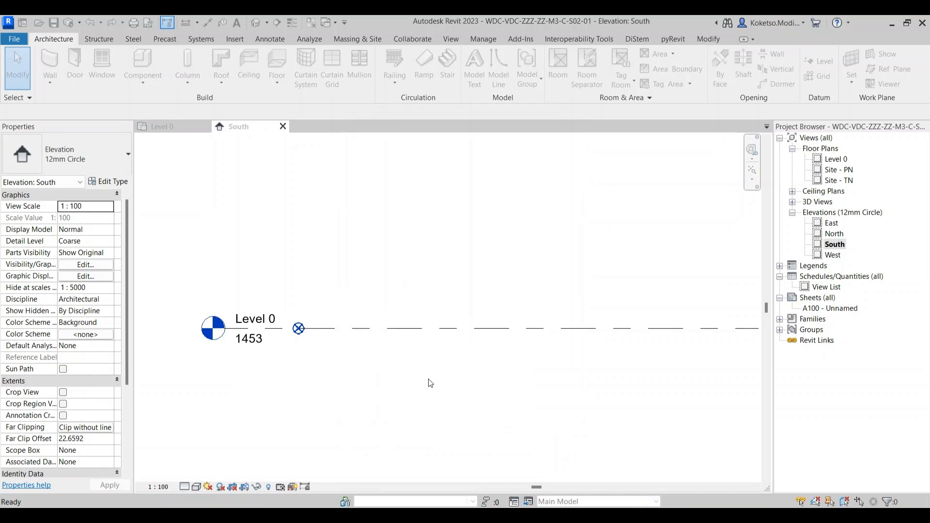
pyautogui.click(277, 349)
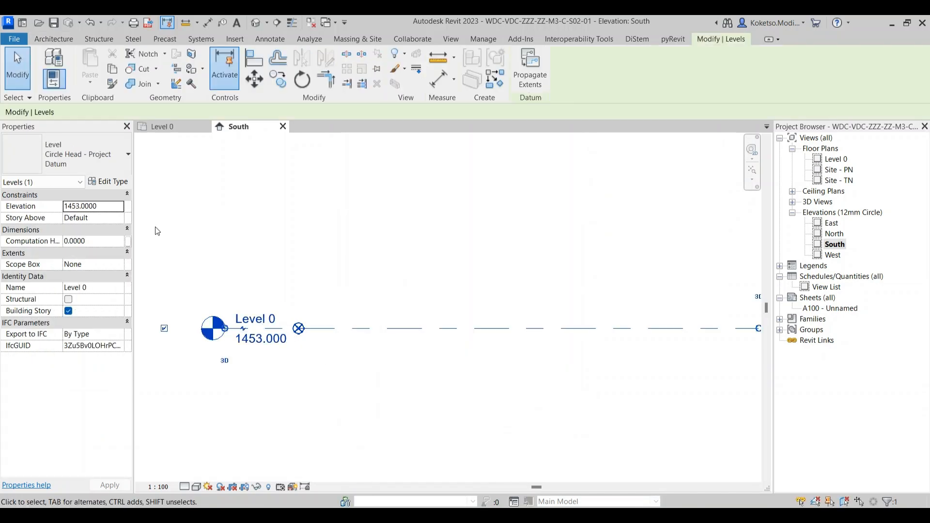
pyautogui.click(109, 183)
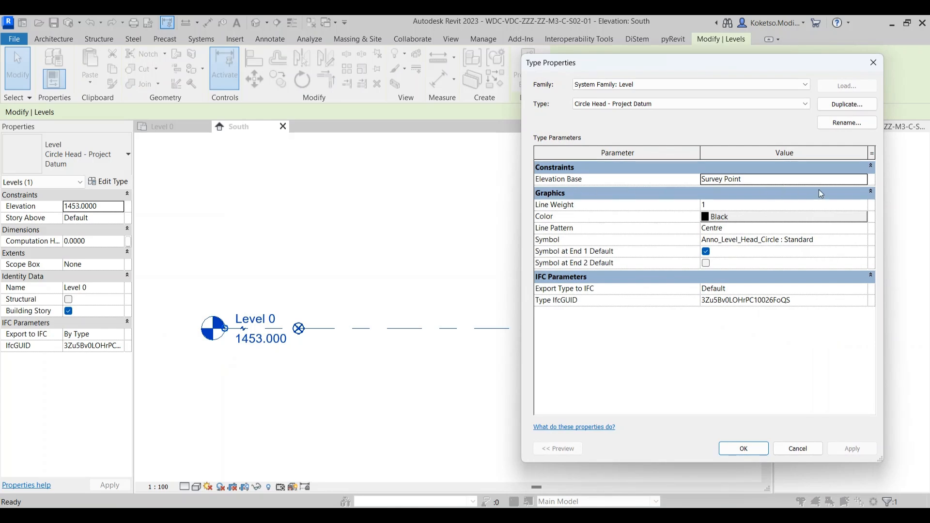
pyautogui.click(865, 179)
pyautogui.click(864, 181)
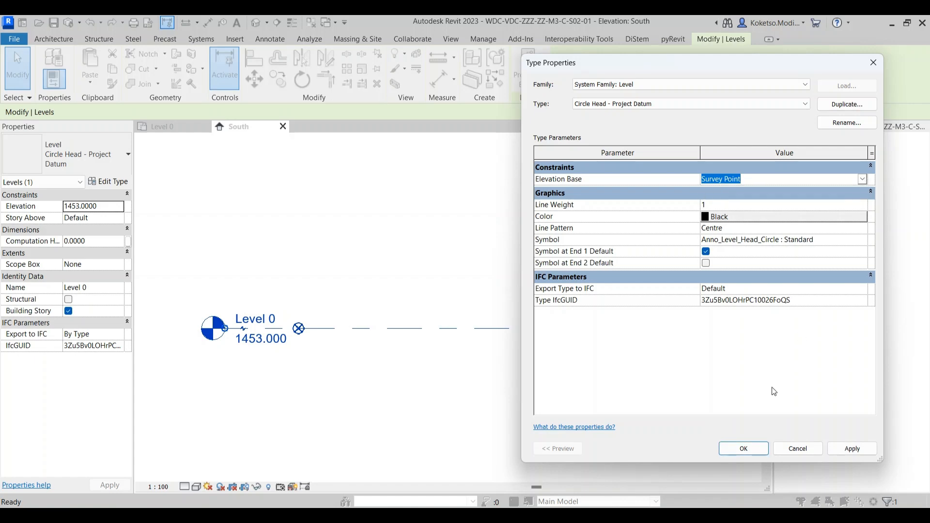
pyautogui.click(742, 448)
pyautogui.press('Escape')
pyautogui.scroll(-3, 477, 332)
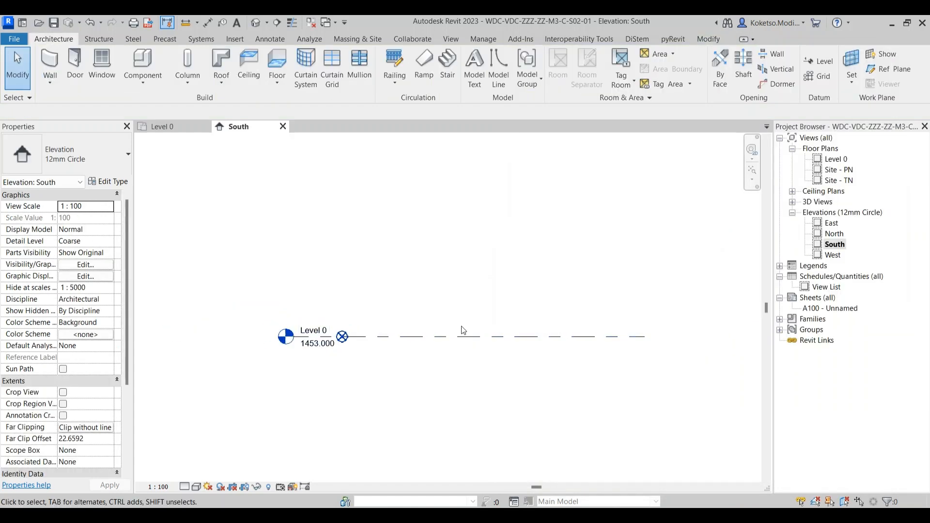
pyautogui.scroll(1, 489, 304)
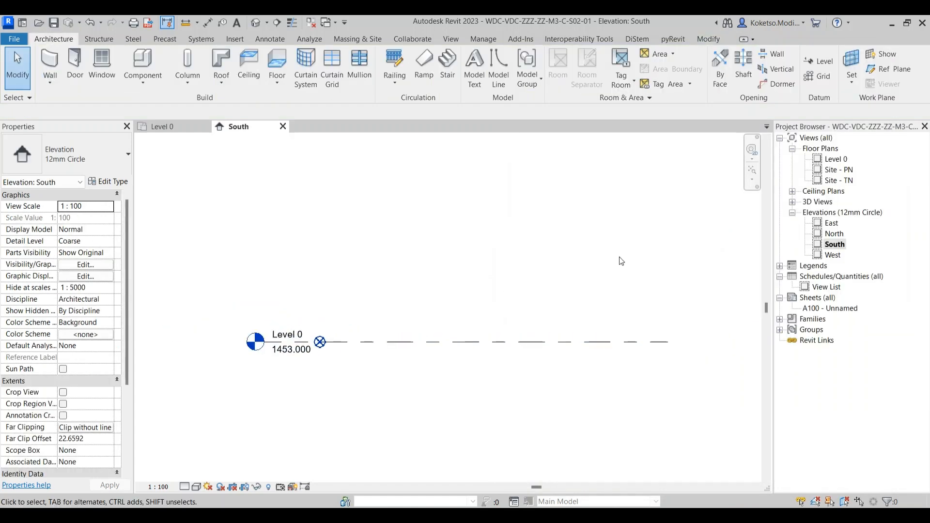
pyautogui.moveTo(622, 261); pyautogui.dragTo(598, 272)
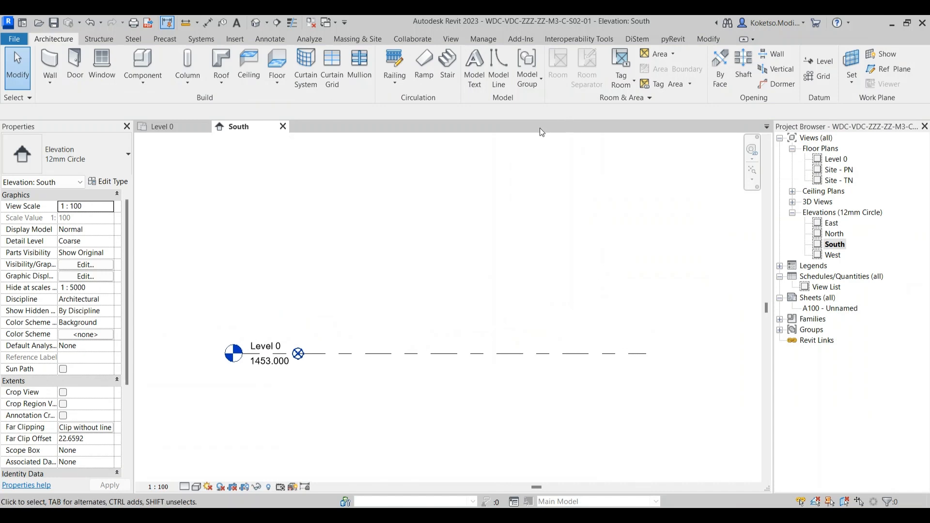
# Step: Launch Dynamo from Revit's Manage tools and maximize the Dynamo window
pyautogui.click(483, 39)
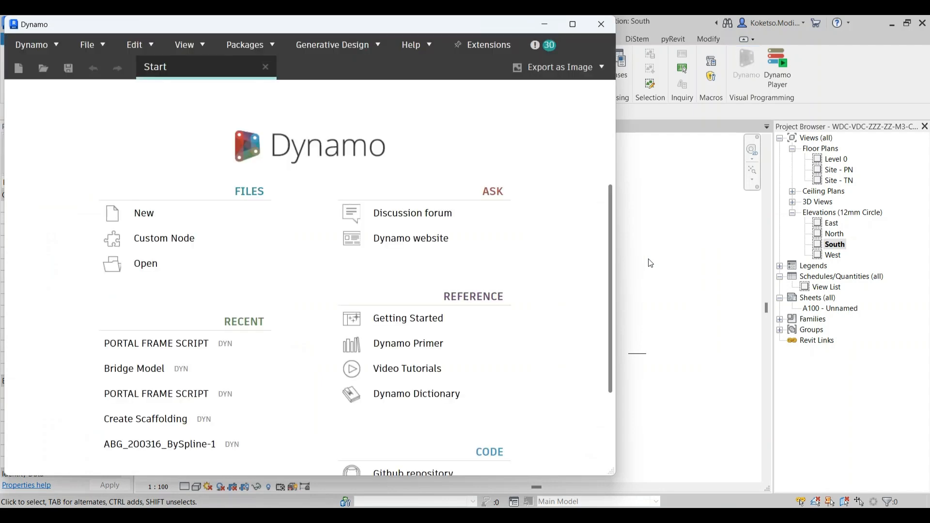
pyautogui.click(573, 24)
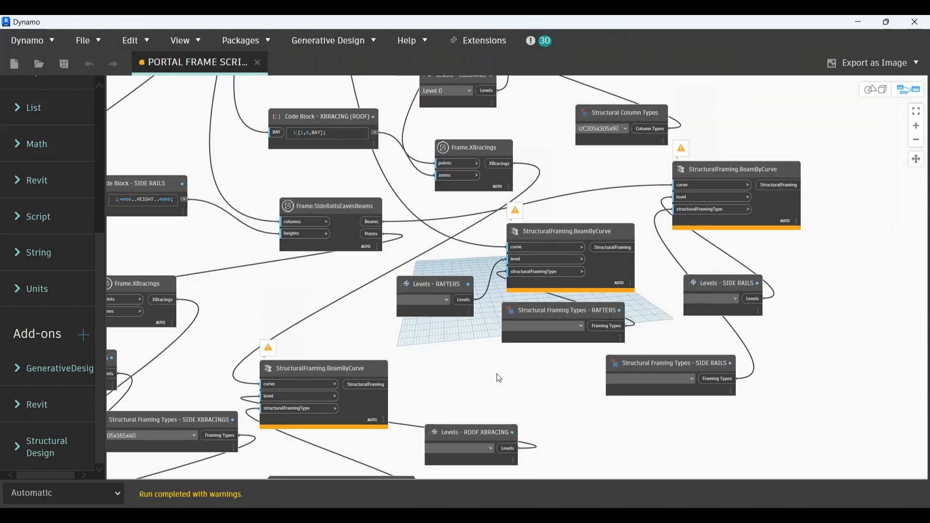
# Step: Pan and zoom onto the ORIGIN POINT group, where ORIGIN 1452500.000 feeds the z input
pyautogui.scroll(-5, 496, 374)
pyautogui.scroll(4, 574, 350)
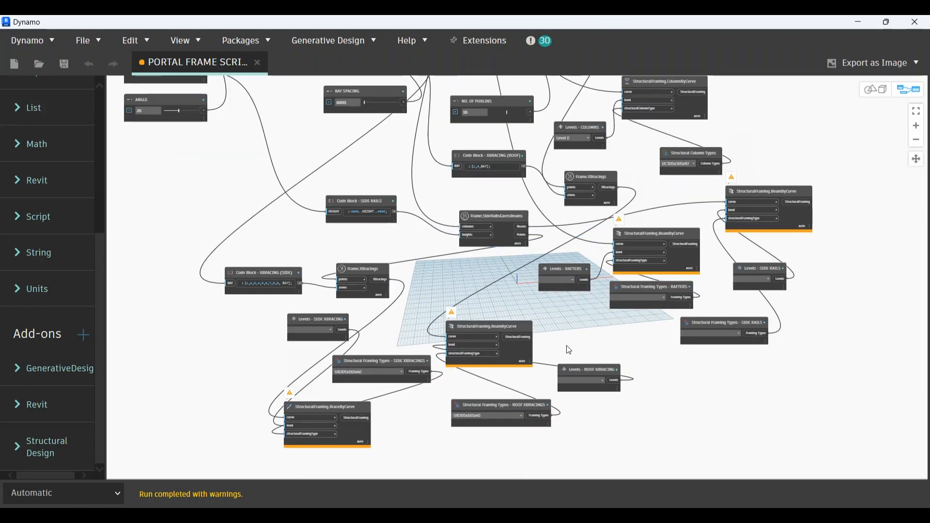
pyautogui.scroll(-2, 442, 300)
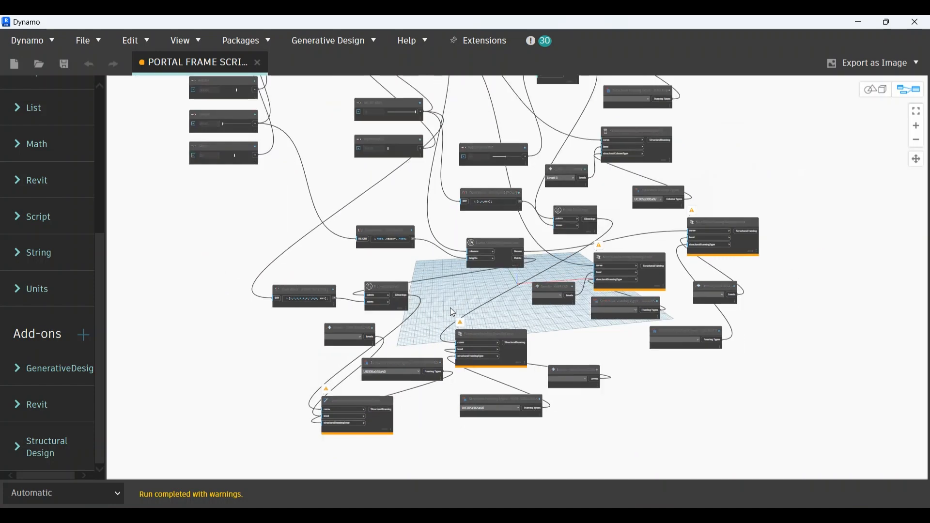
pyautogui.moveTo(434, 332); pyautogui.dragTo(466, 399)
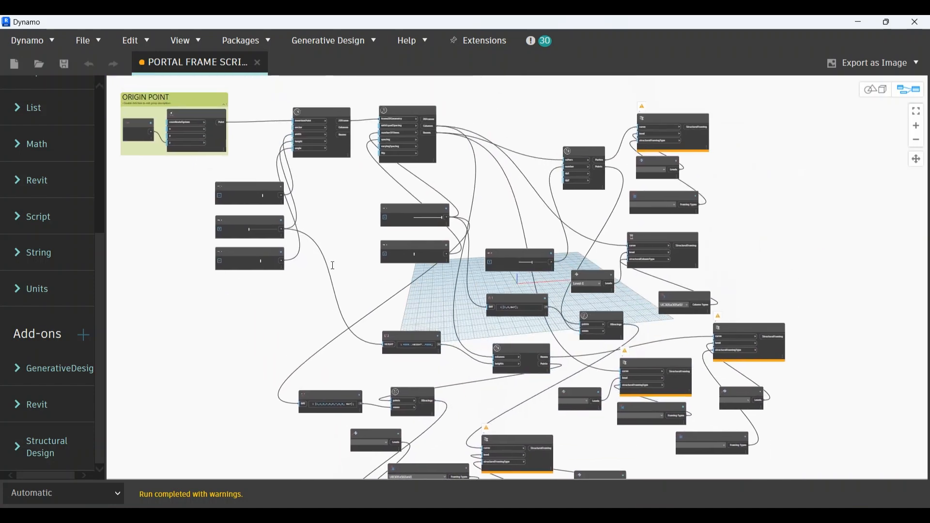
pyautogui.moveTo(323, 261); pyautogui.dragTo(379, 282)
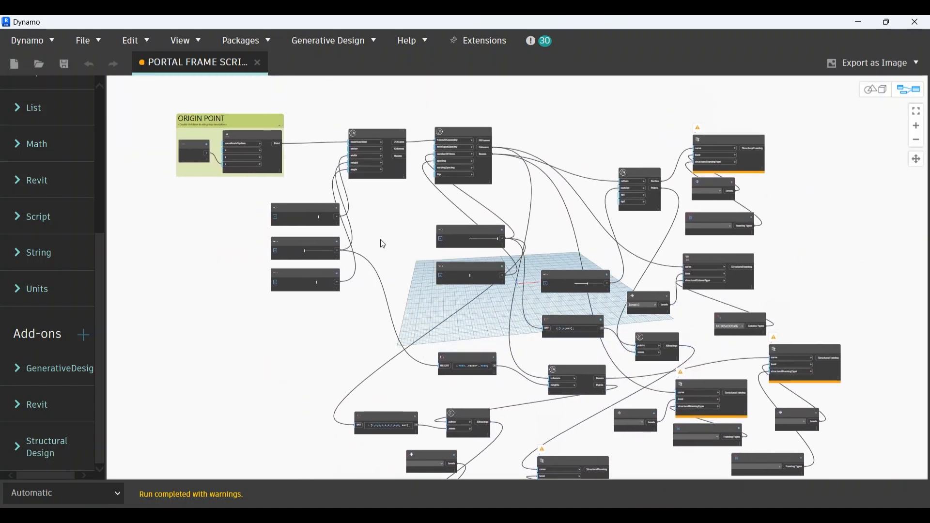
pyautogui.scroll(1, 381, 241)
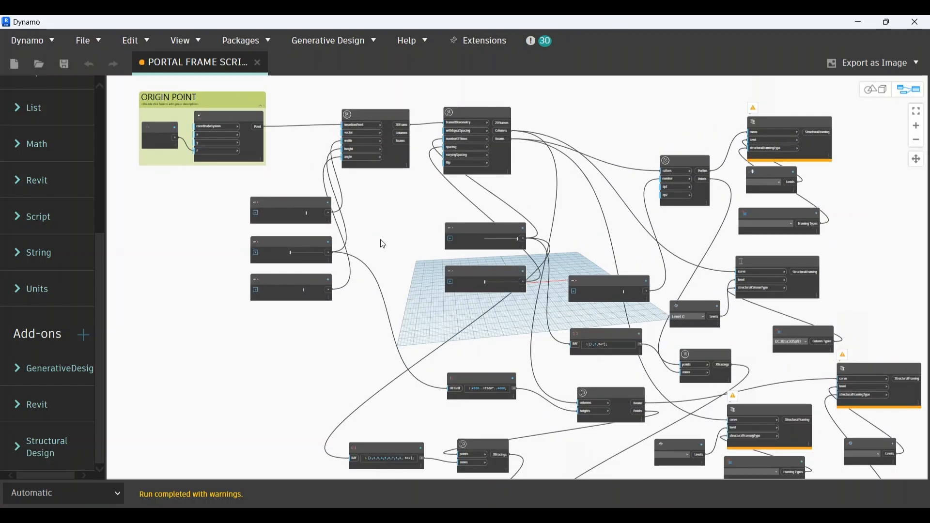
pyautogui.moveTo(199, 181); pyautogui.dragTo(332, 248)
pyautogui.scroll(3, 332, 247)
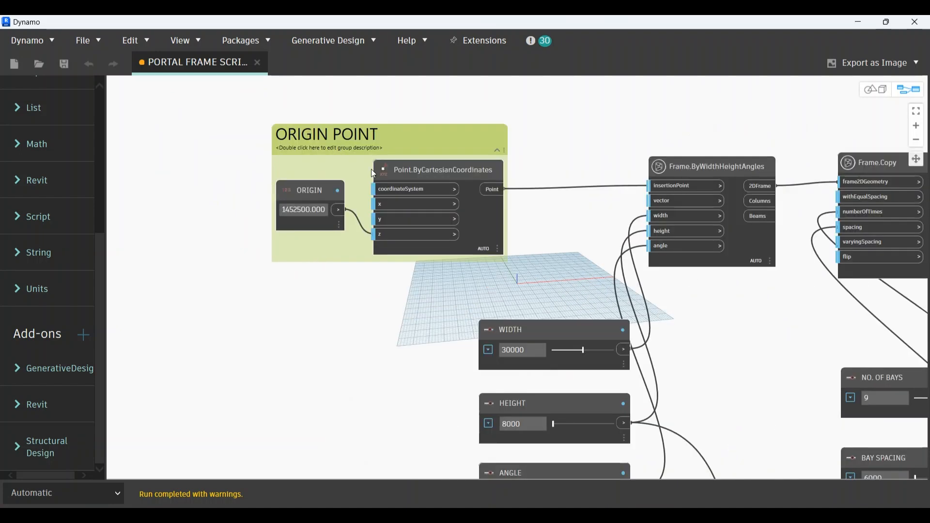
pyautogui.scroll(3, 516, 144)
pyautogui.moveTo(516, 144); pyautogui.dragTo(547, 173)
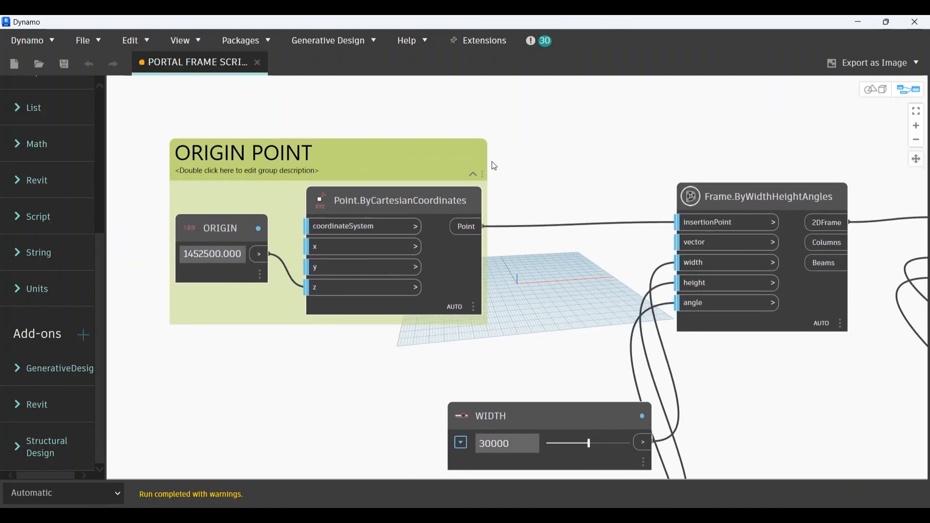
pyautogui.moveTo(492, 162); pyautogui.dragTo(503, 163)
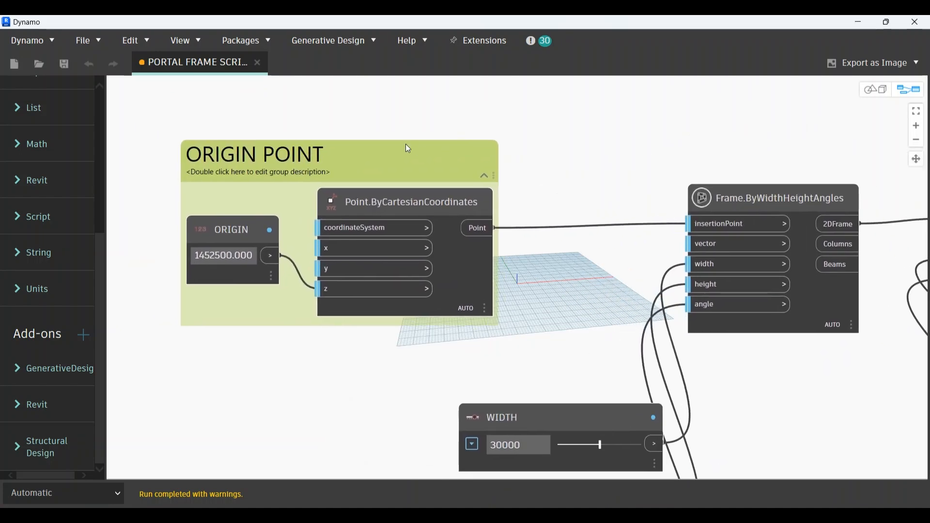
pyautogui.moveTo(356, 149); pyautogui.dragTo(327, 169)
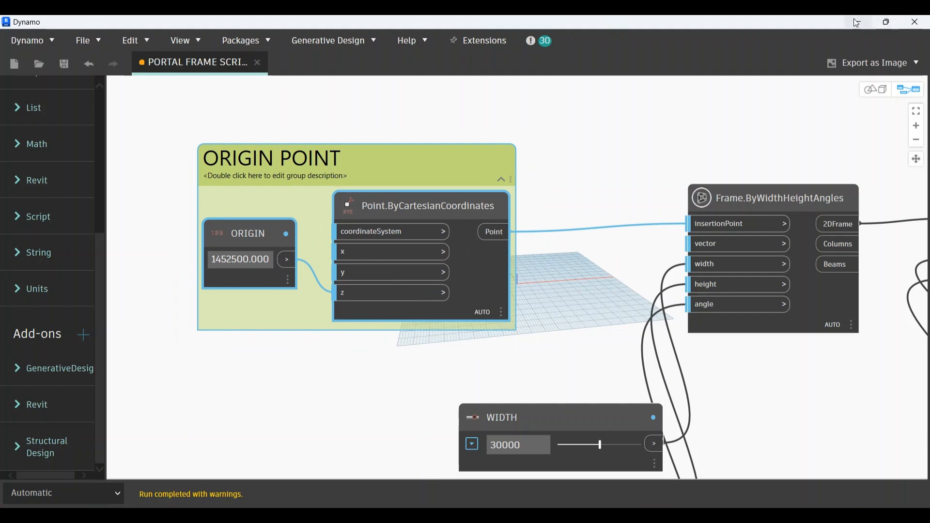
pyautogui.moveTo(303, 174); pyautogui.dragTo(325, 171)
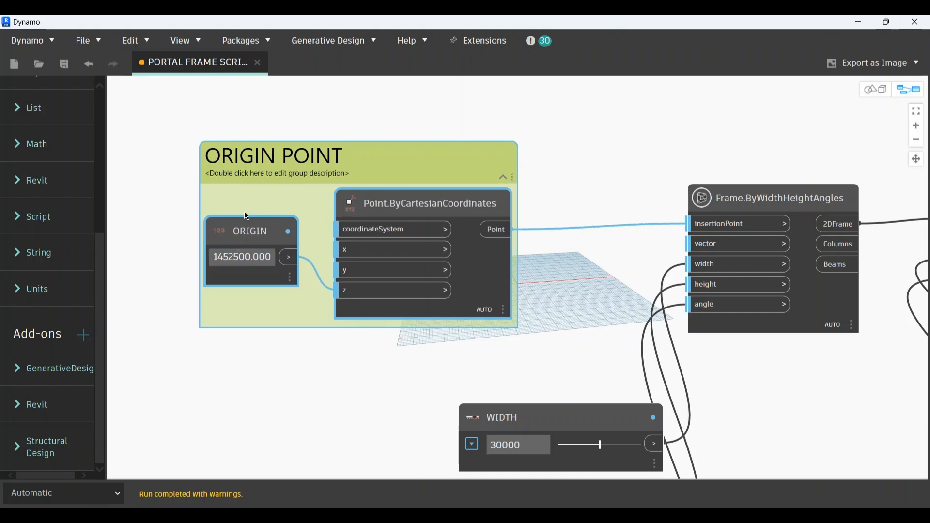
pyautogui.moveTo(257, 174); pyautogui.dragTo(350, 153)
pyautogui.rightClick(150, 211)
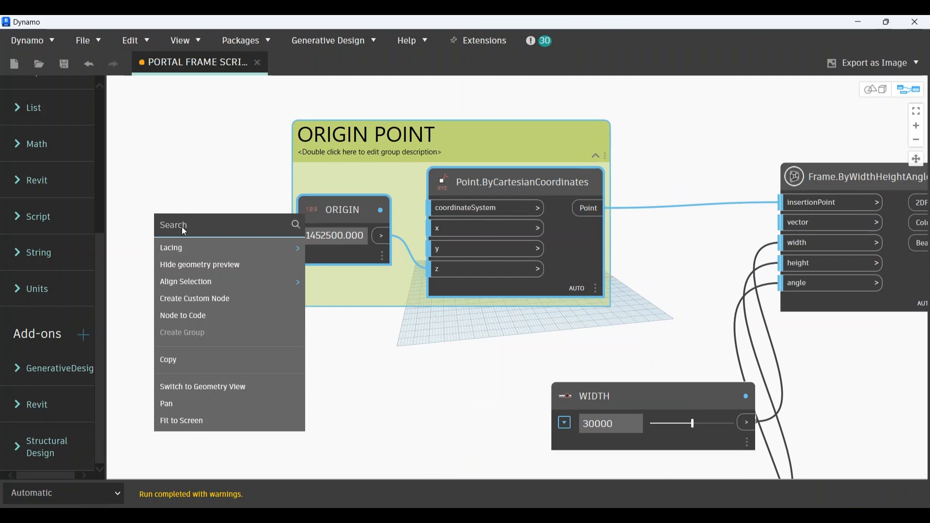
pyautogui.write('NUM')
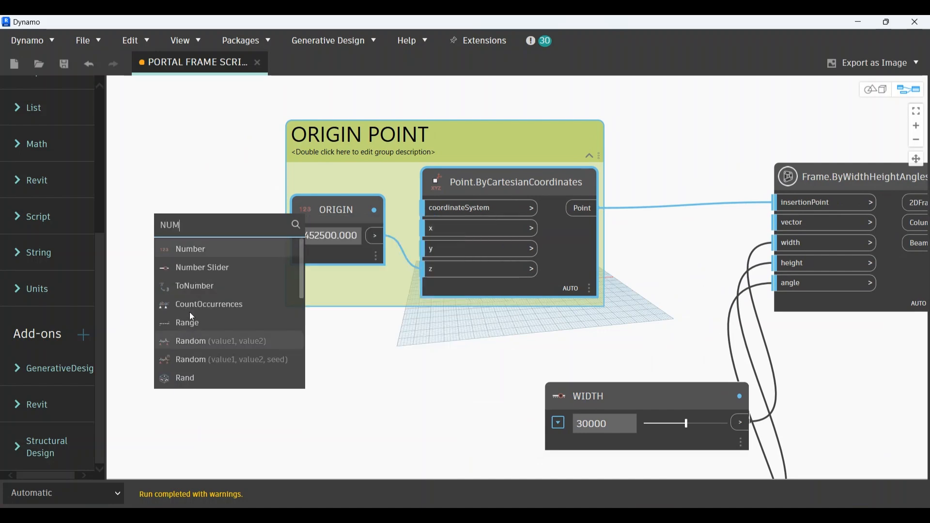
pyautogui.click(191, 252)
pyautogui.moveTo(208, 267); pyautogui.dragTo(160, 243)
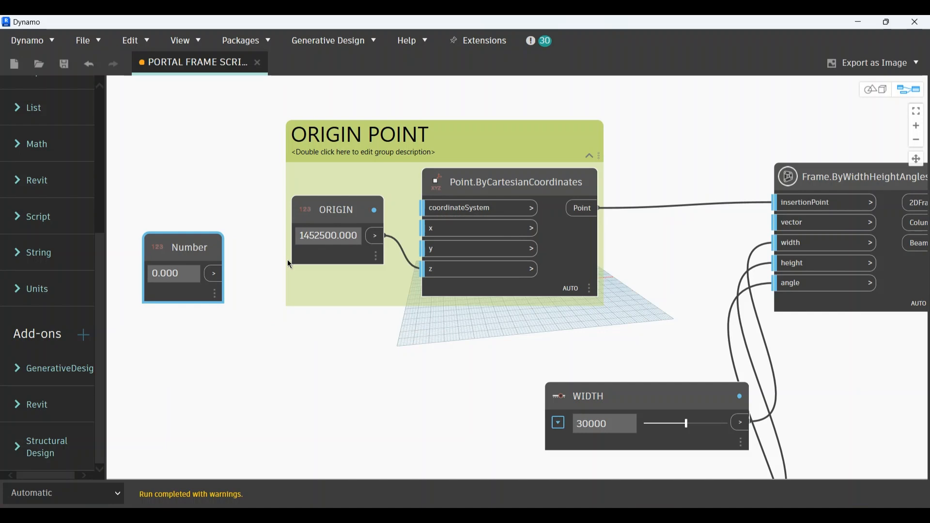
pyautogui.rightClick(191, 249)
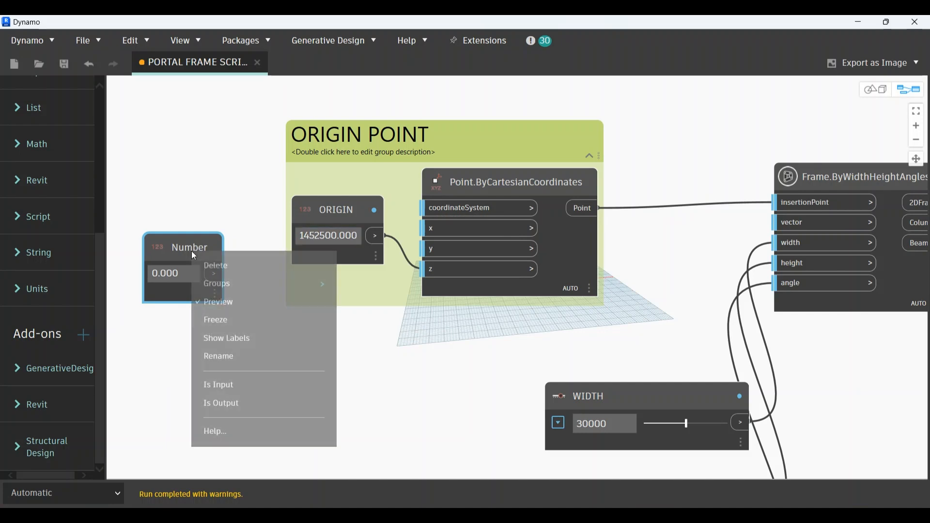
pyautogui.click(241, 267)
pyautogui.moveTo(532, 192)
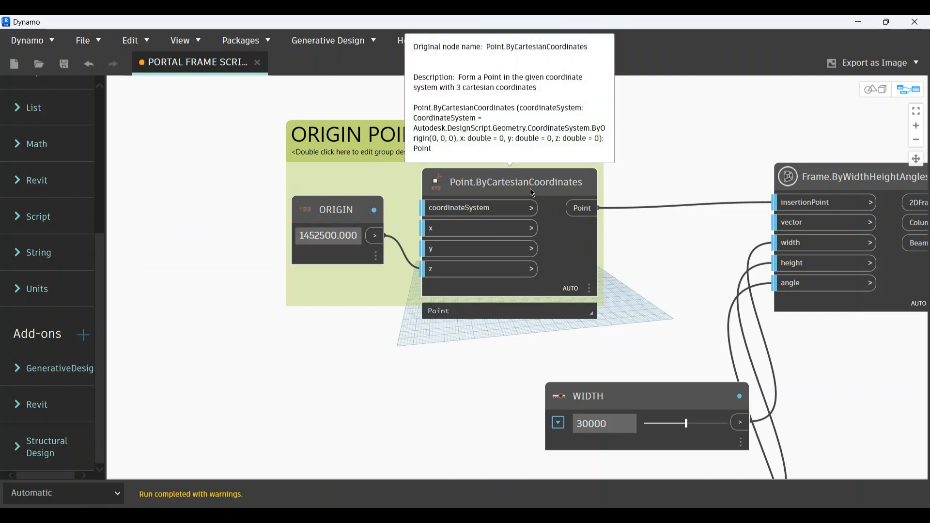
pyautogui.scroll(-1, 636, 191)
pyautogui.moveTo(634, 190); pyautogui.dragTo(546, 179)
pyautogui.scroll(1, 356, 208)
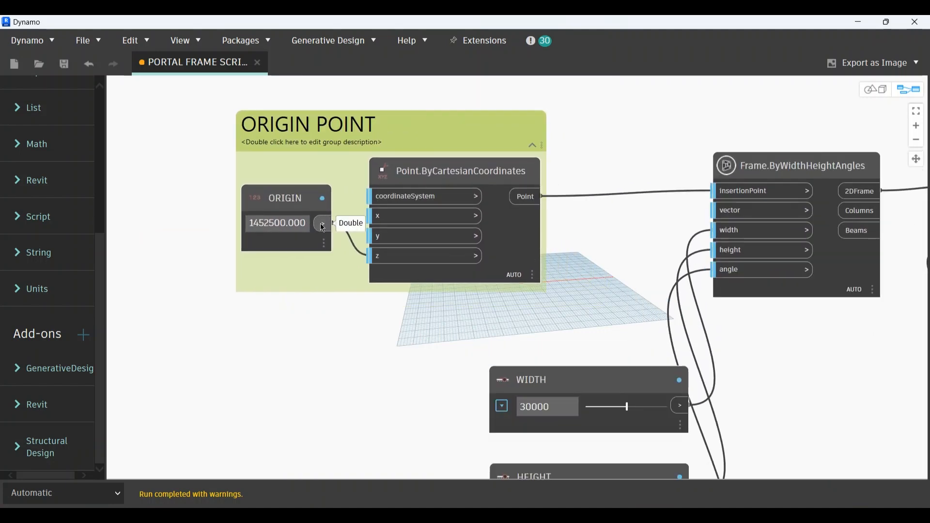
pyautogui.moveTo(382, 261)
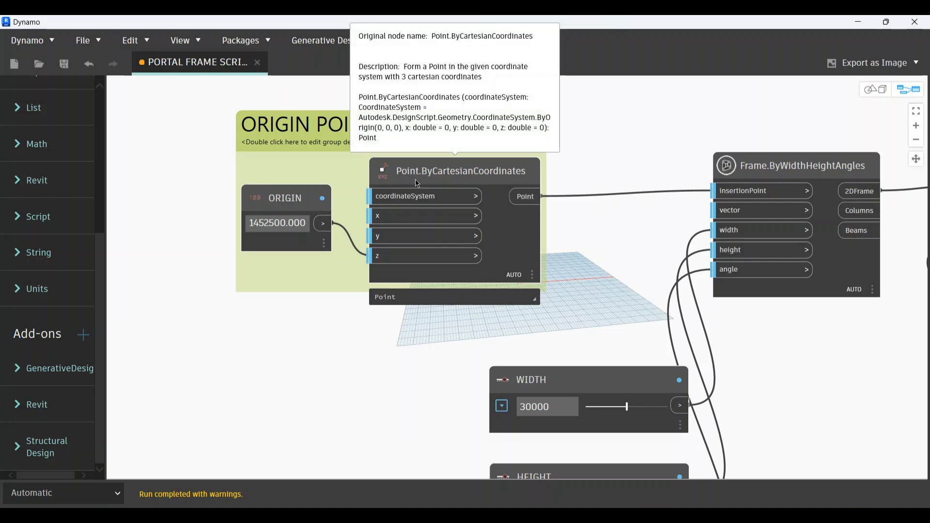
pyautogui.moveTo(526, 197); pyautogui.dragTo(751, 194)
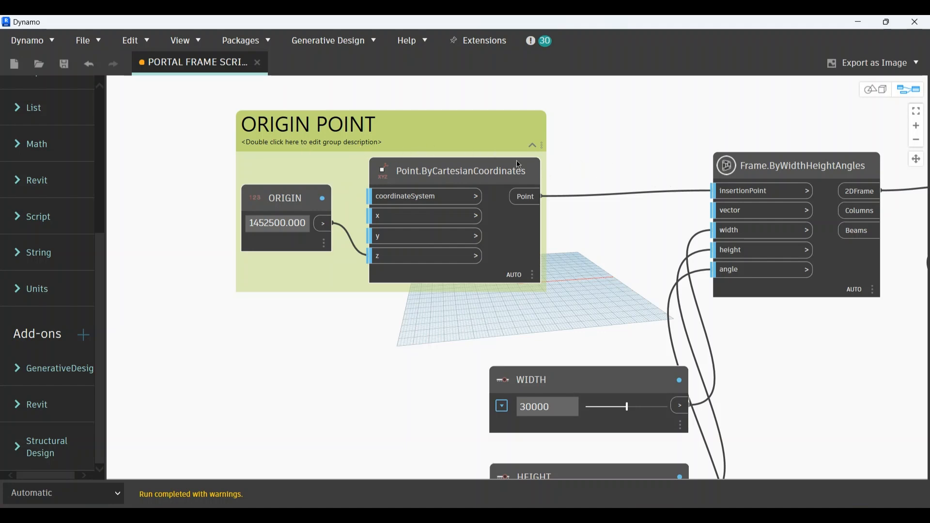
pyautogui.scroll(-2, 519, 165)
pyautogui.scroll(2, 307, 194)
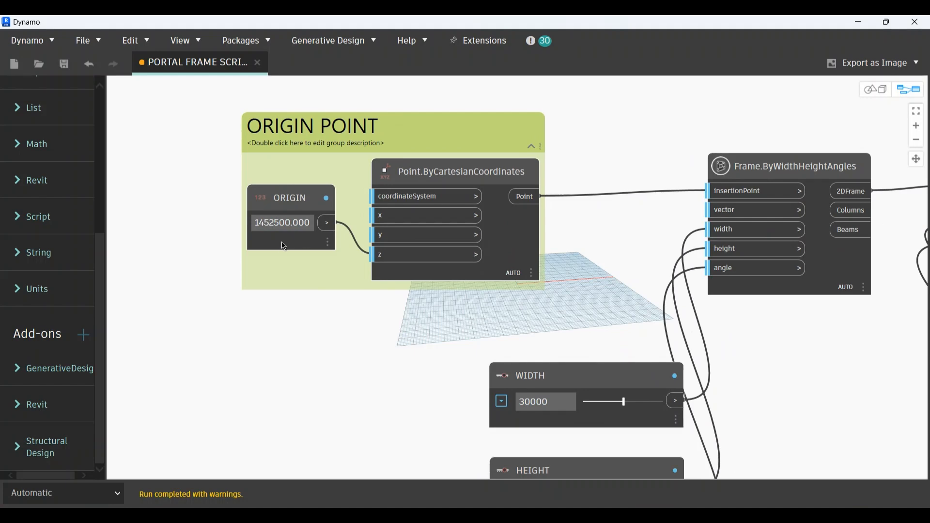
pyautogui.scroll(1, 284, 250)
pyautogui.scroll(-1, 276, 282)
pyautogui.moveTo(160, 272); pyautogui.dragTo(419, 281)
pyautogui.scroll(-1, 436, 286)
pyautogui.moveTo(511, 301); pyautogui.dragTo(342, 330)
pyautogui.scroll(1, 408, 298)
pyautogui.scroll(1, 407, 299)
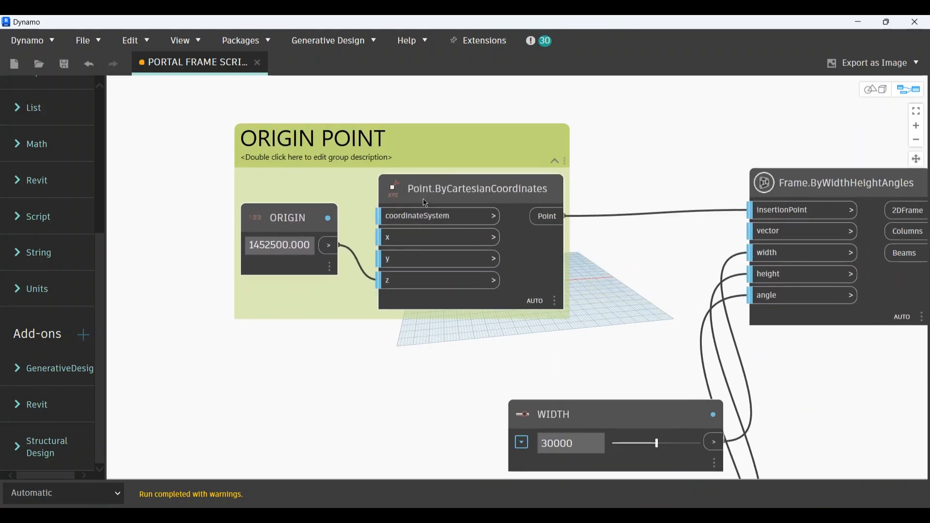
pyautogui.moveTo(452, 202)
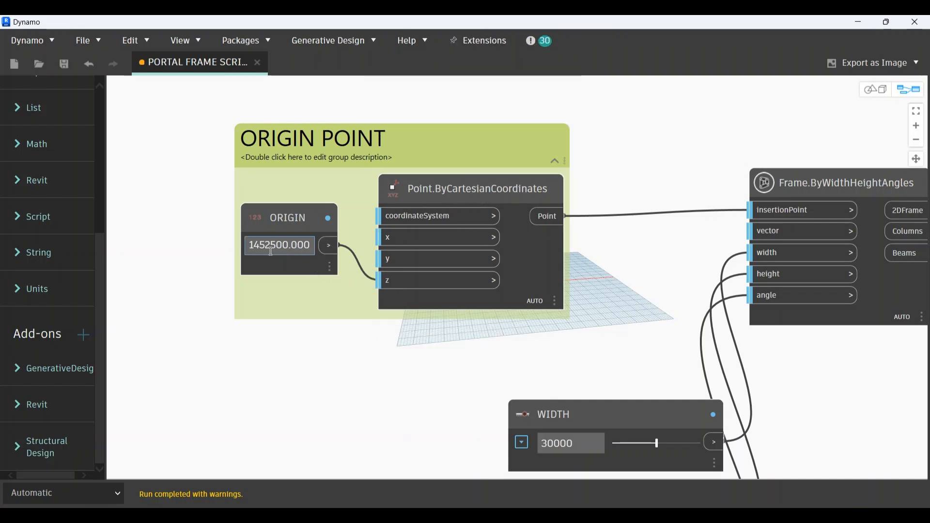
pyautogui.scroll(1, 272, 246)
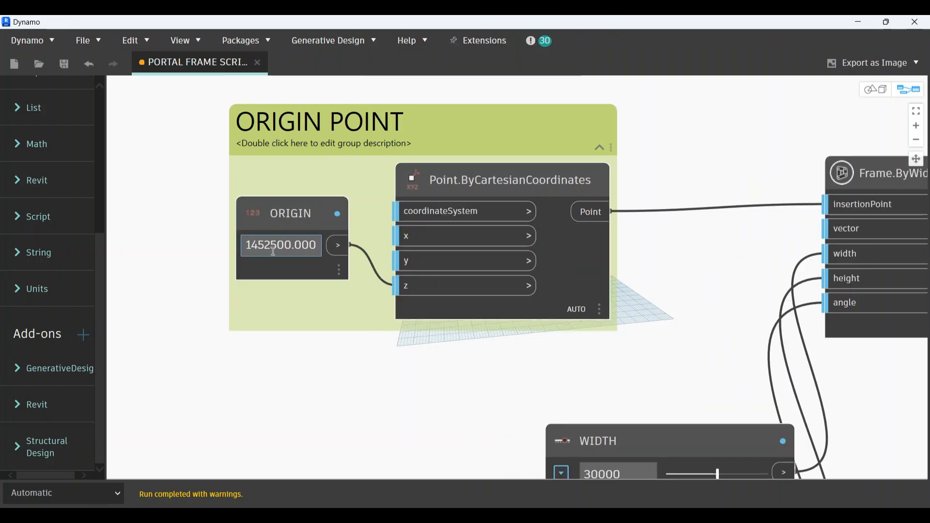
# Step: Compare with the Revit South elevation, then hand-edit the ORIGIN number's digits and decimal point
pyautogui.click(859, 21)
pyautogui.moveTo(801, 503)
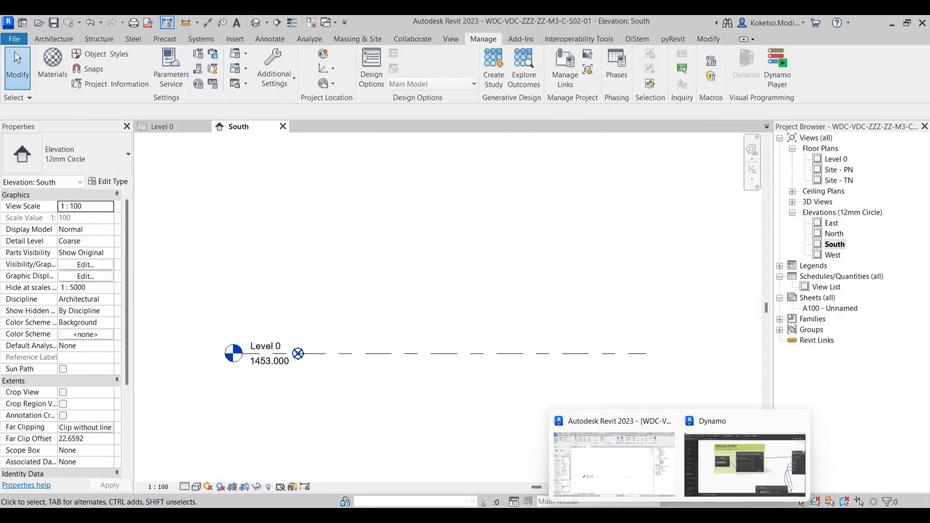
pyautogui.click(737, 462)
pyautogui.scroll(2, 270, 247)
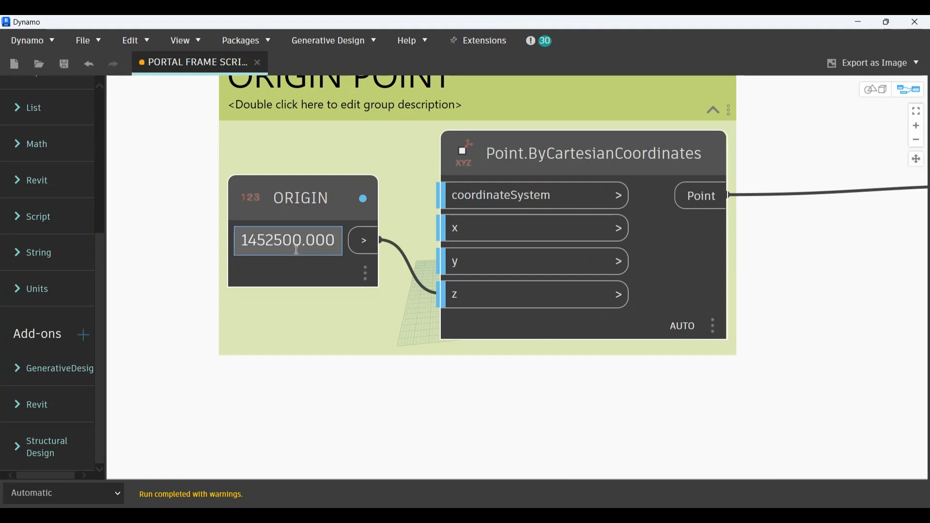
pyautogui.click(306, 241)
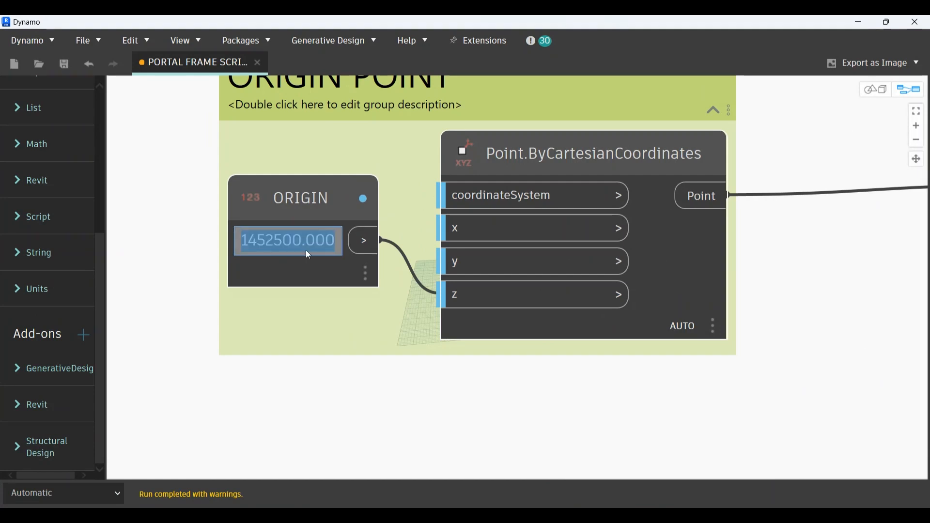
pyautogui.click(307, 246)
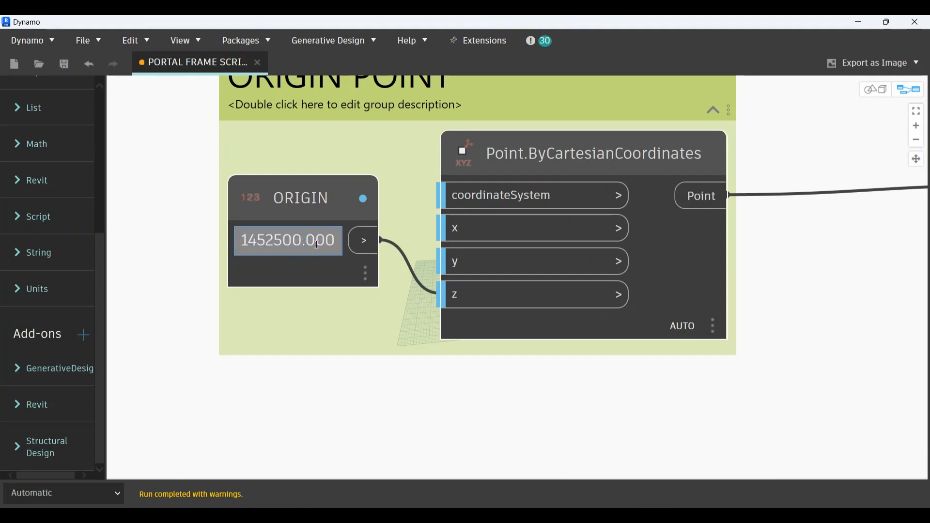
pyautogui.press('Delete')
pyautogui.press('BackSpace')
pyautogui.press('BackSpace')
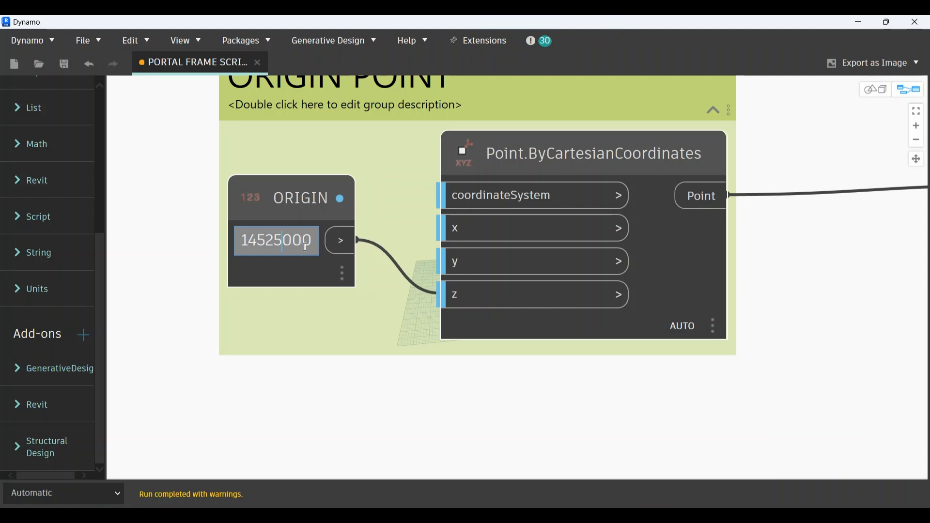
pyautogui.write('.')
pyautogui.click(230, 362)
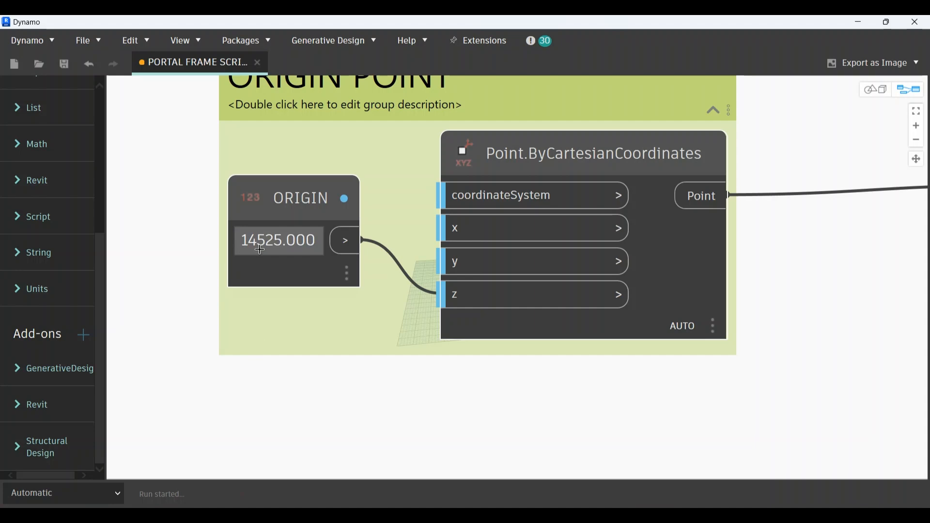
# Step: Recheck Level 0 in Revit and replace the ORIGIN value 14525.000 with 1453
pyautogui.click(292, 250)
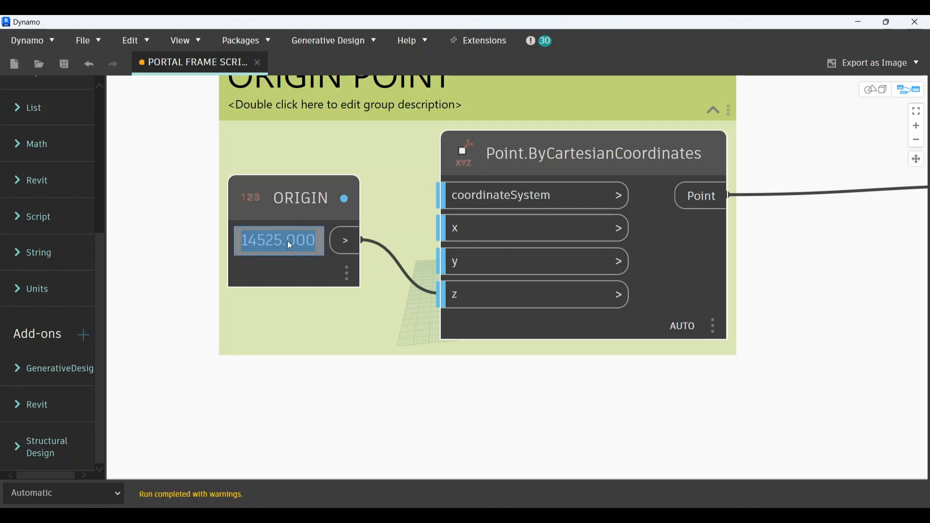
pyautogui.click(855, 22)
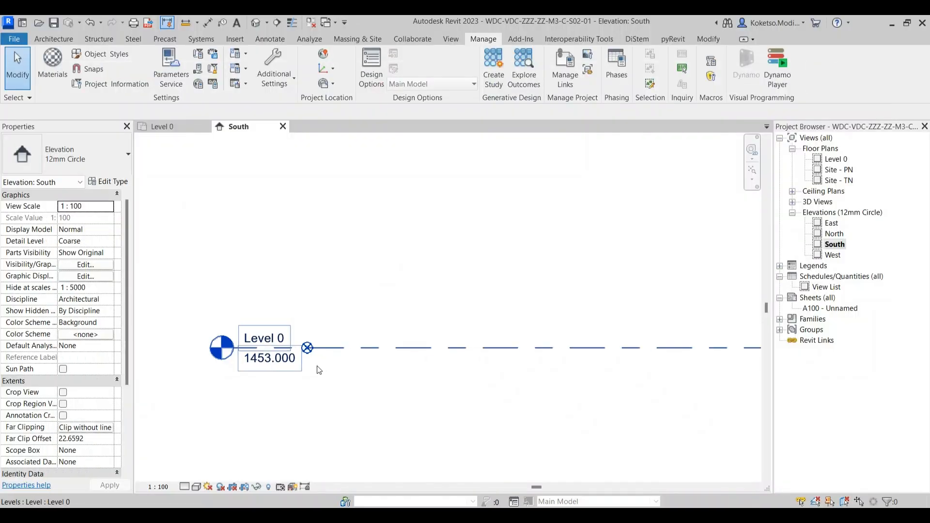
pyautogui.moveTo(679, 516)
pyautogui.click(734, 476)
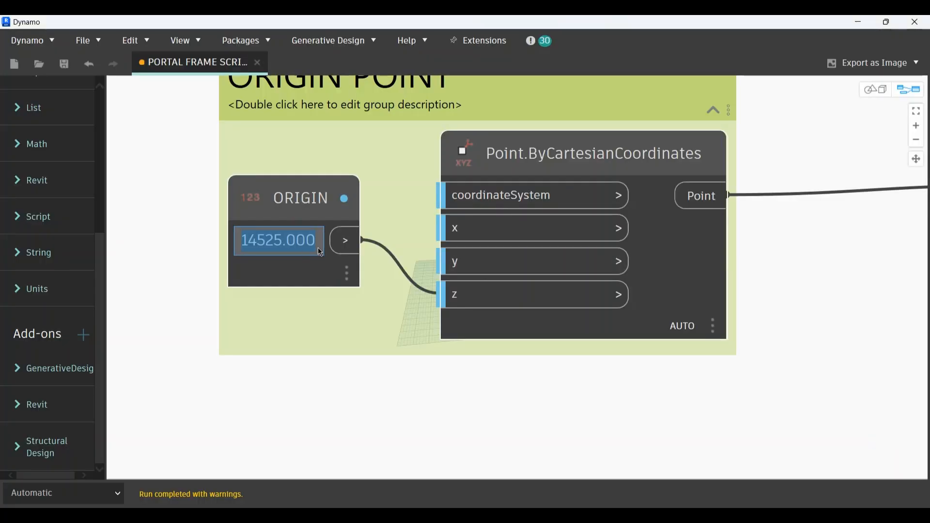
pyautogui.write('145')
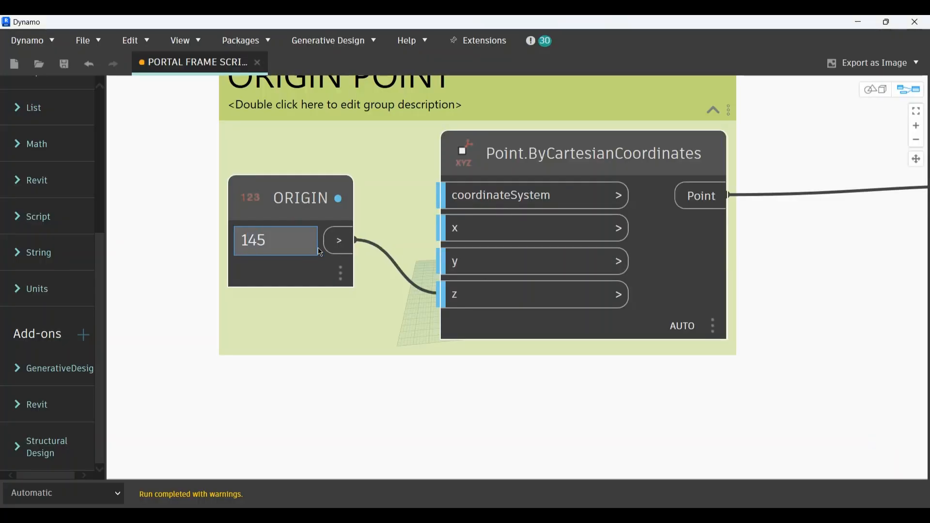
pyautogui.write('3')
pyautogui.press('Return')
pyautogui.scroll(-1, 307, 290)
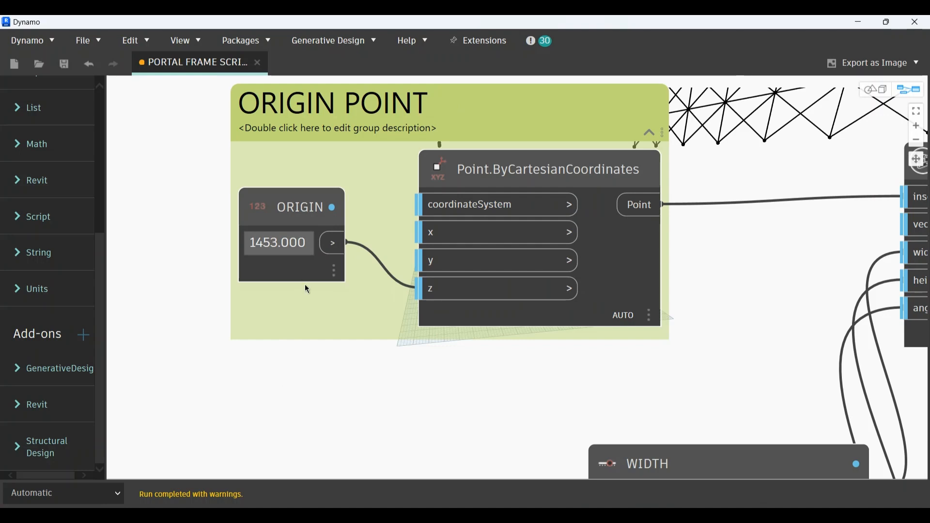
pyautogui.scroll(-3, 309, 313)
pyautogui.scroll(2, 347, 301)
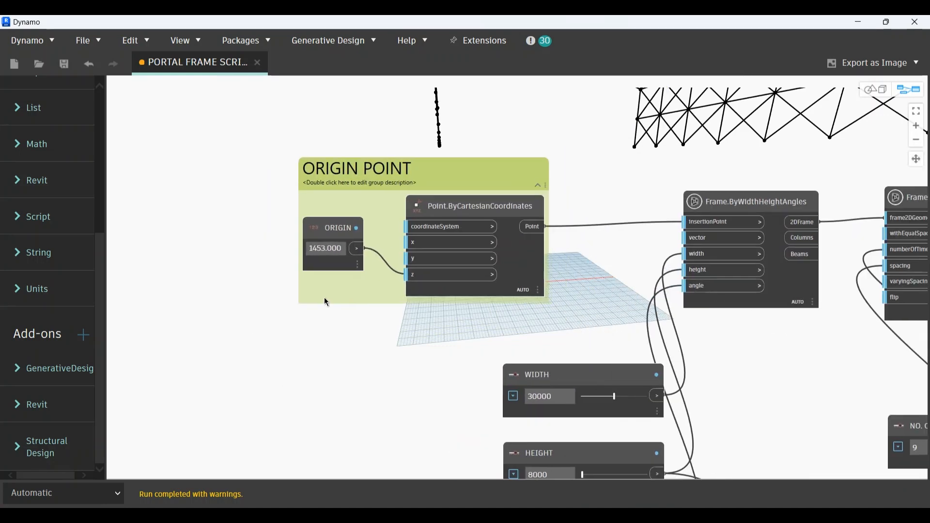
pyautogui.scroll(2, 327, 302)
pyautogui.scroll(-2, 318, 289)
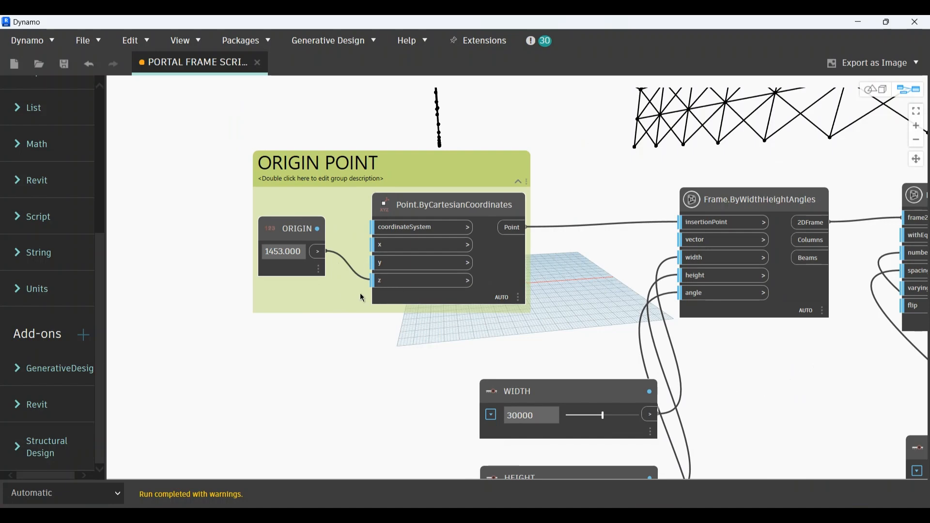
pyautogui.scroll(1, 362, 297)
pyautogui.scroll(2, 313, 249)
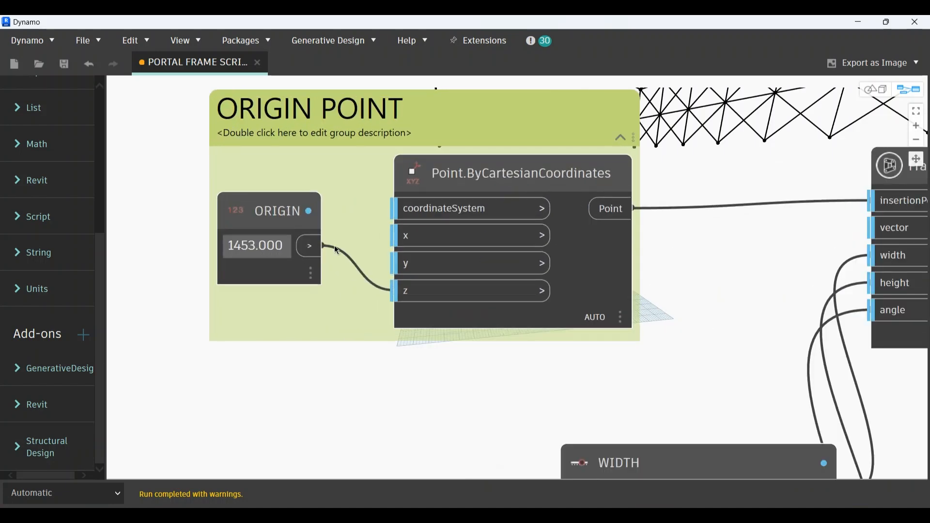
pyautogui.scroll(-2, 279, 324)
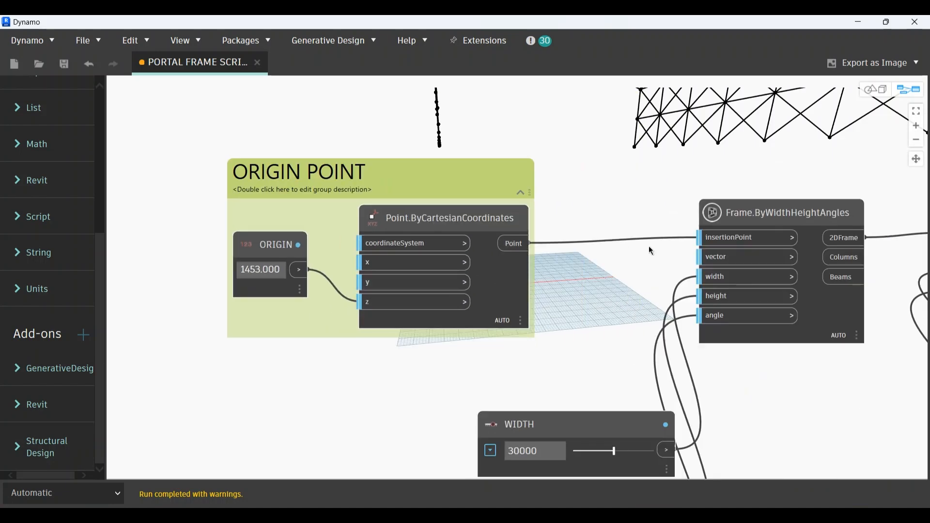
pyautogui.scroll(-3, 322, 304)
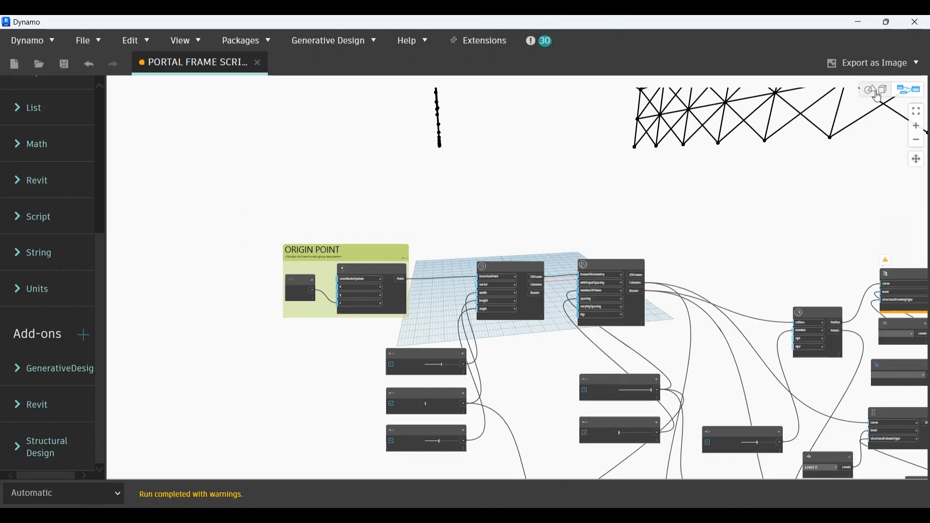
pyautogui.click(876, 92)
pyautogui.scroll(-4, 468, 247)
pyautogui.moveTo(776, 163); pyautogui.dragTo(645, 292)
pyautogui.scroll(-1, 635, 212)
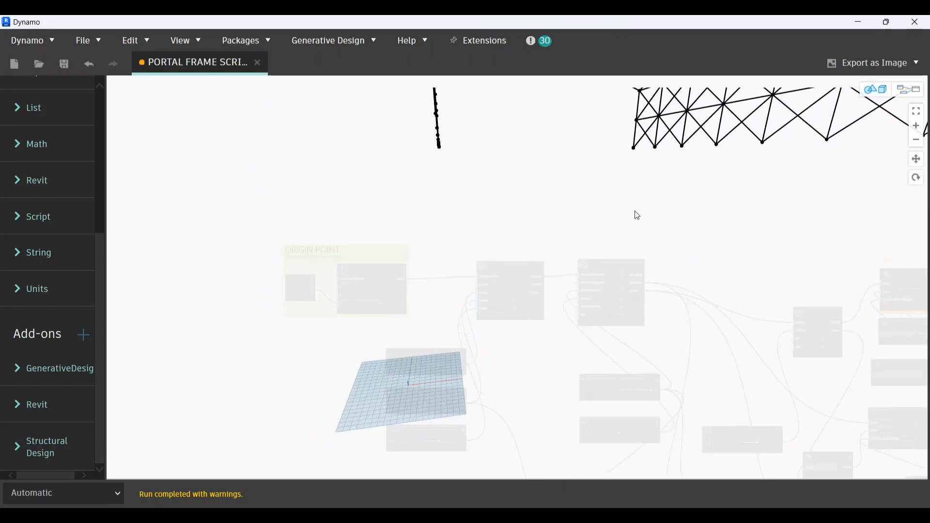
pyautogui.click(916, 126)
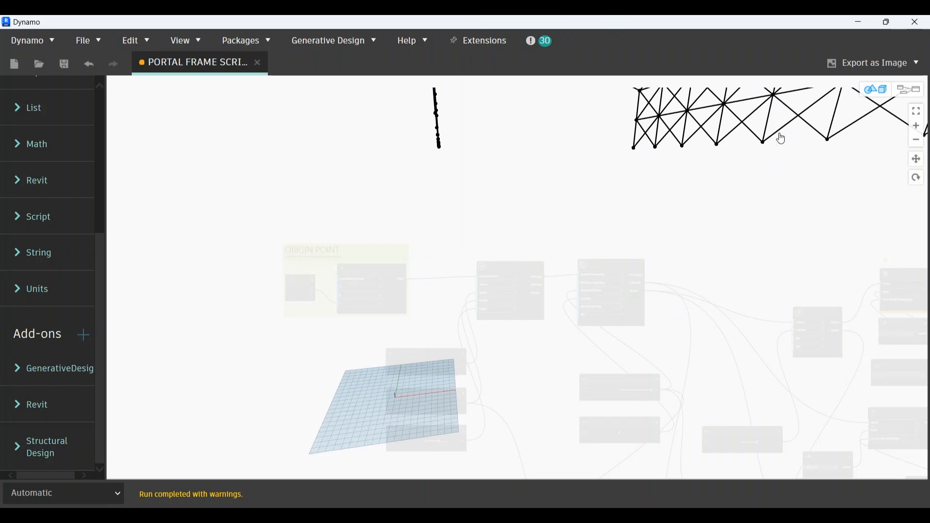
pyautogui.click(910, 89)
pyautogui.moveTo(743, 179); pyautogui.dragTo(553, 92)
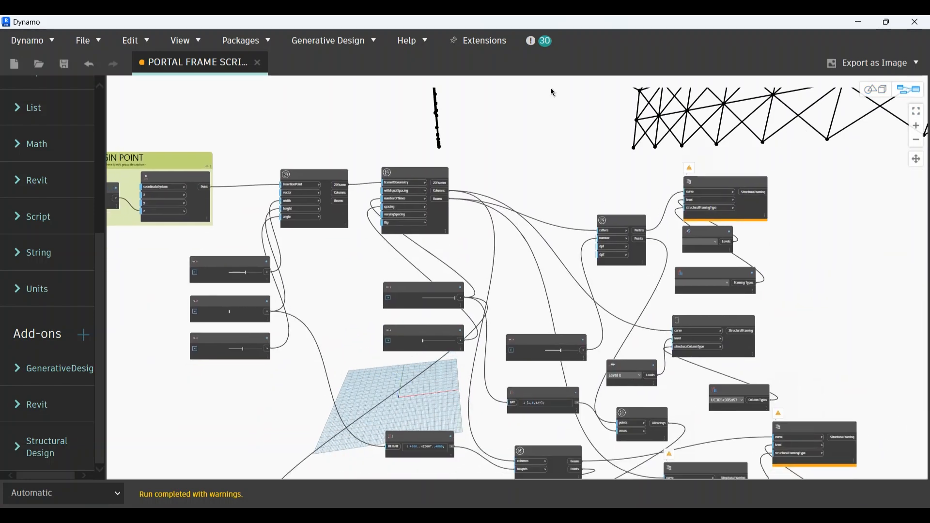
pyautogui.click(881, 95)
pyautogui.click(918, 116)
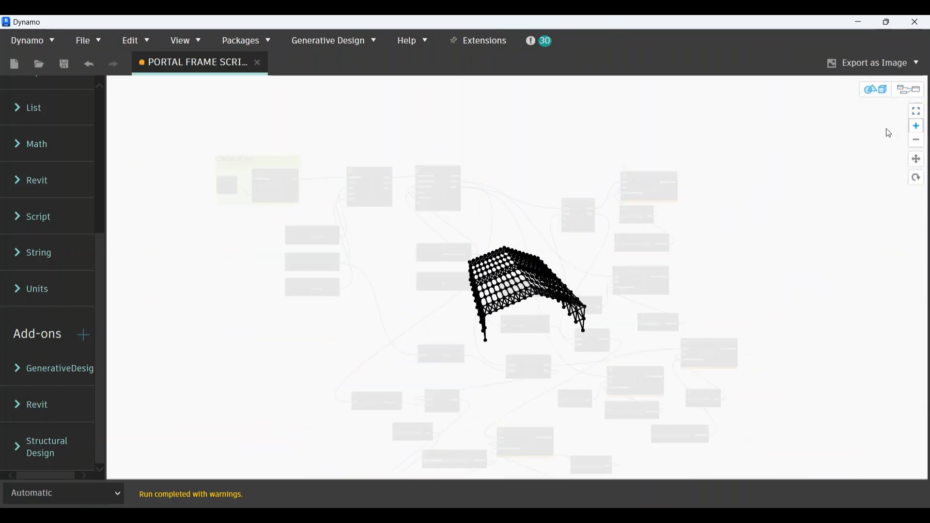
pyautogui.scroll(5, 626, 316)
pyautogui.moveTo(624, 315)
pyautogui.mouseDown()
pyautogui.moveTo(666, 291)
pyautogui.moveTo(677, 307)
pyautogui.moveTo(608, 313)
pyautogui.mouseUp()
pyautogui.scroll(2, 678, 307)
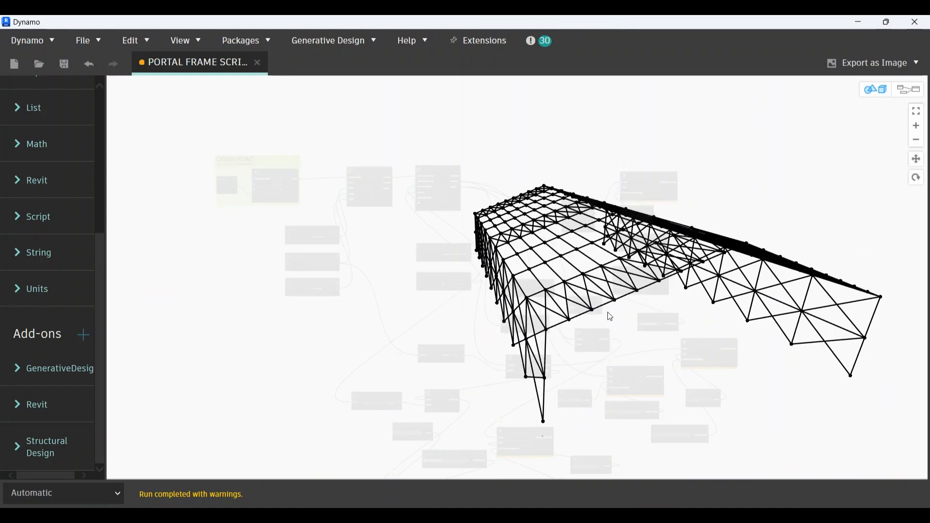
pyautogui.scroll(-2, 608, 313)
pyautogui.moveTo(665, 338); pyautogui.dragTo(685, 325)
pyautogui.scroll(1, 724, 333)
pyautogui.click(900, 93)
pyautogui.scroll(2, 504, 272)
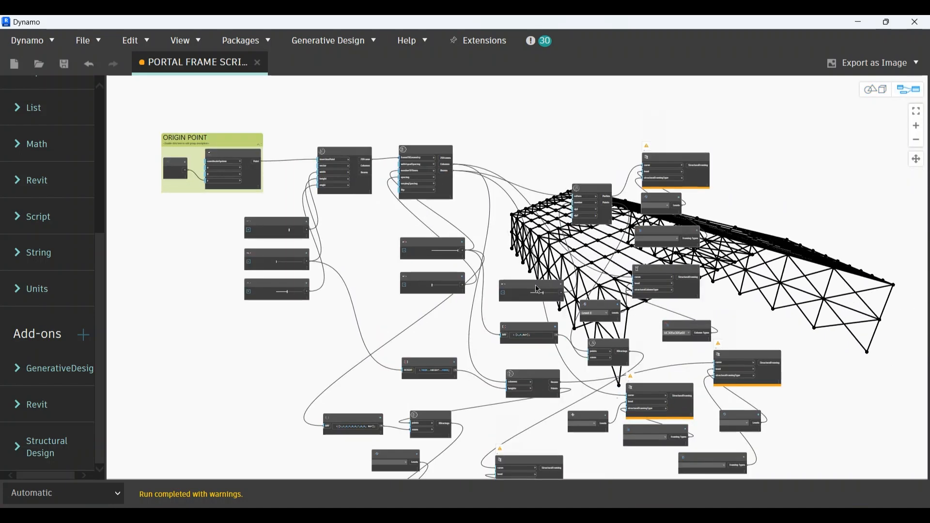
pyautogui.moveTo(504, 273); pyautogui.dragTo(530, 256)
pyautogui.scroll(1, 528, 200)
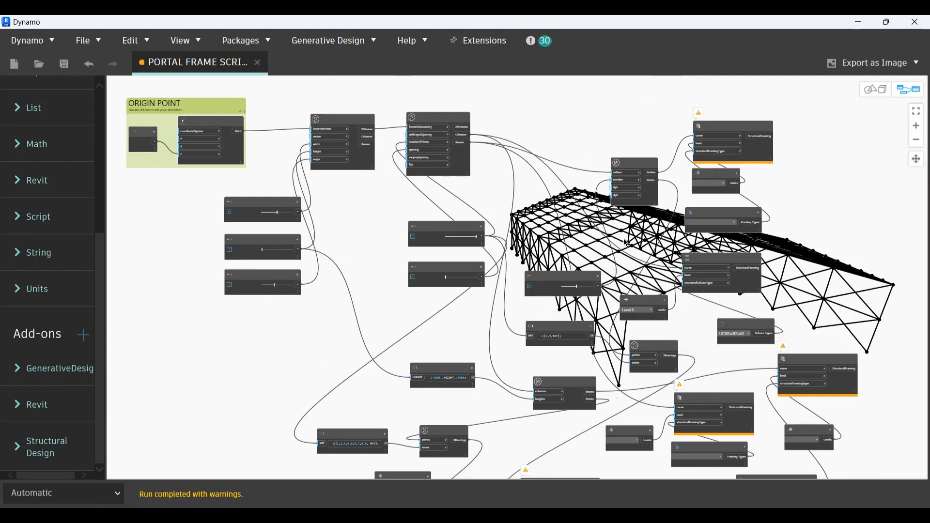
pyautogui.scroll(1, 341, 221)
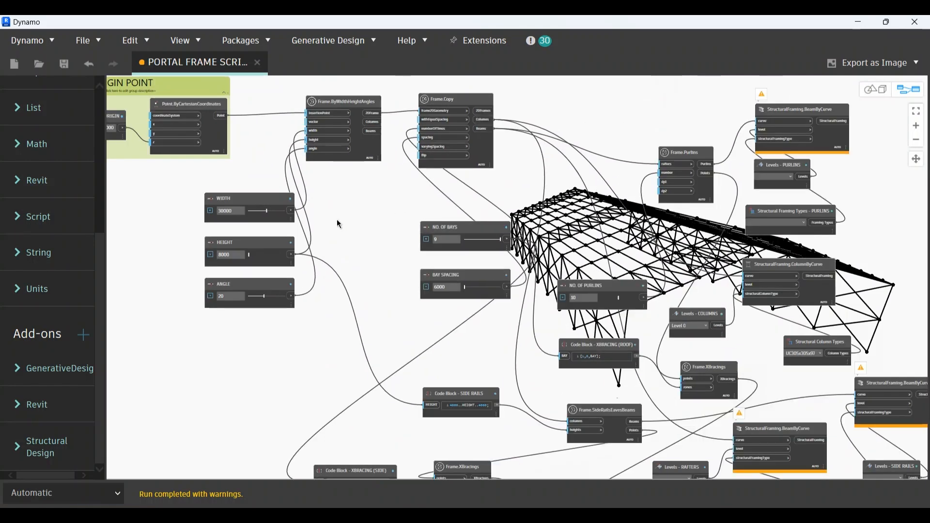
pyautogui.moveTo(339, 222); pyautogui.dragTo(342, 246)
pyautogui.scroll(1, 395, 246)
pyautogui.scroll(1, 391, 255)
pyautogui.scroll(1, 392, 255)
pyautogui.scroll(1, 394, 268)
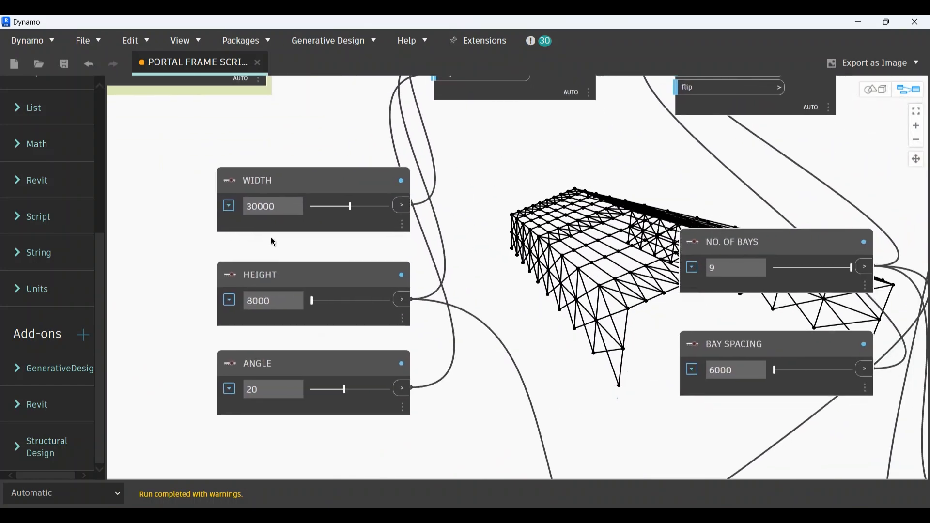
pyautogui.moveTo(266, 241); pyautogui.dragTo(283, 240)
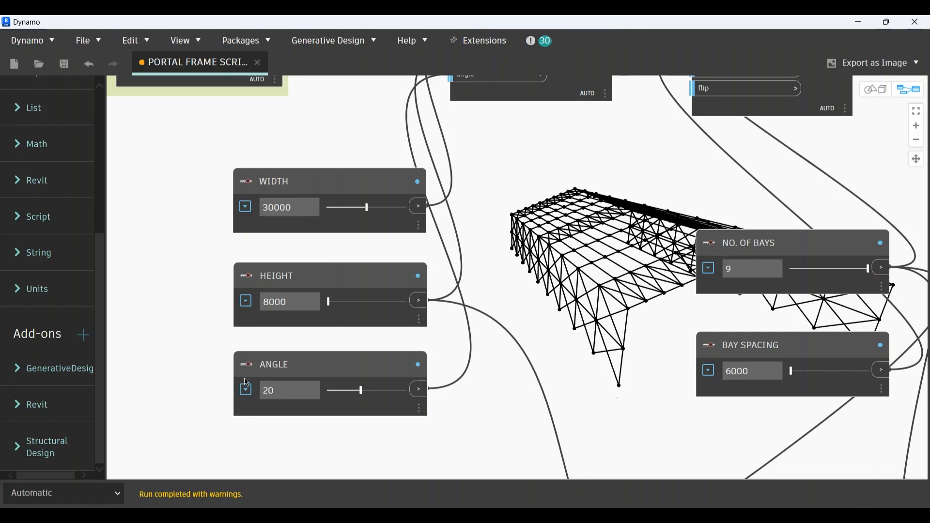
pyautogui.scroll(-1, 297, 428)
pyautogui.moveTo(561, 411); pyautogui.dragTo(451, 399)
pyautogui.scroll(-1, 379, 380)
pyautogui.moveTo(416, 349); pyautogui.dragTo(475, 388)
pyautogui.scroll(1, 434, 349)
pyautogui.scroll(-1, 429, 377)
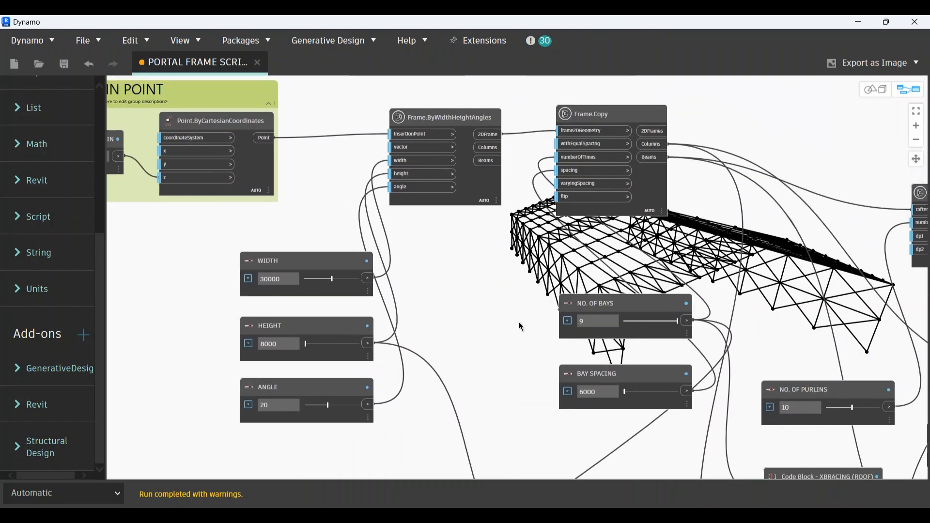
pyautogui.moveTo(729, 361); pyautogui.dragTo(508, 264)
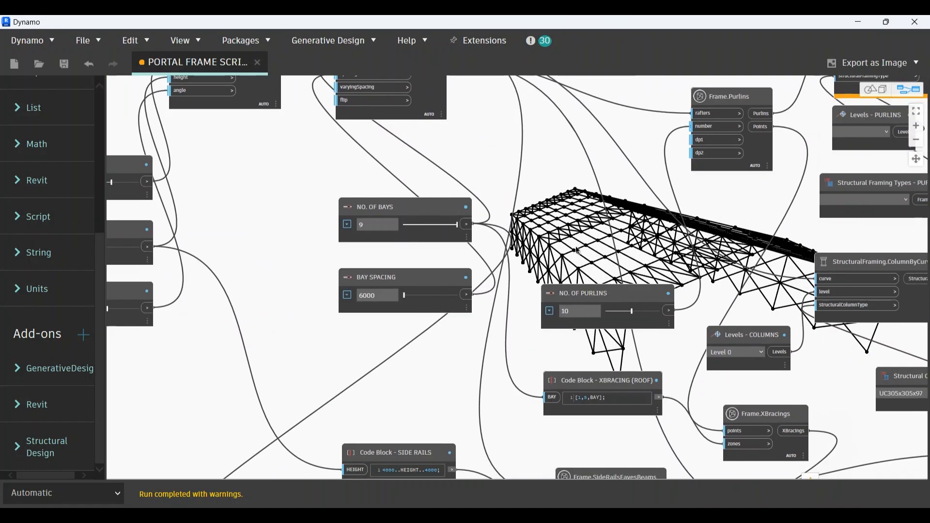
pyautogui.moveTo(576, 245); pyautogui.dragTo(502, 127)
pyautogui.scroll(2, 499, 215)
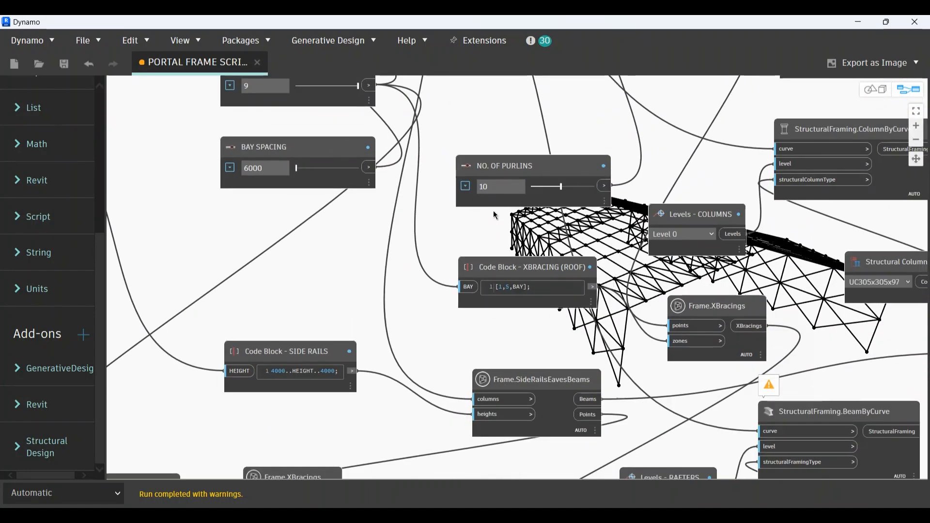
pyautogui.scroll(-3, 493, 210)
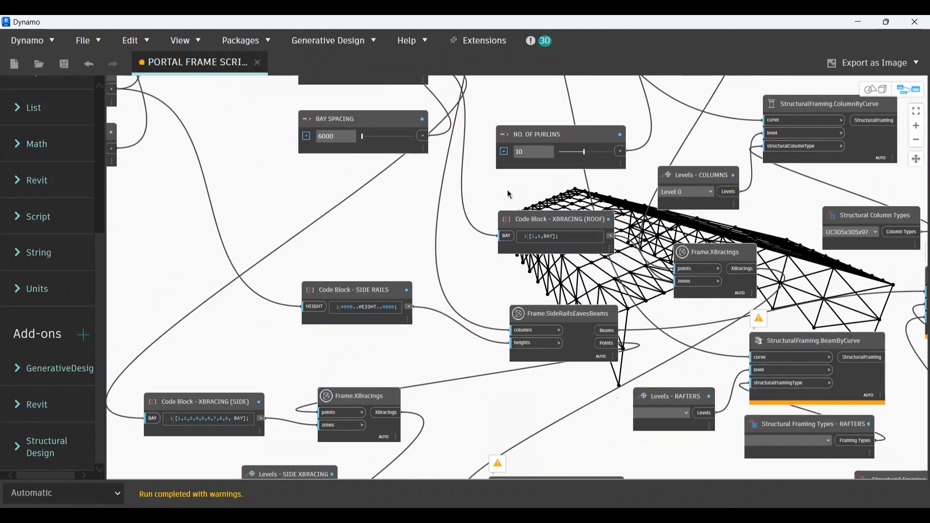
pyautogui.moveTo(460, 218); pyautogui.dragTo(406, 407)
pyautogui.scroll(2, 584, 239)
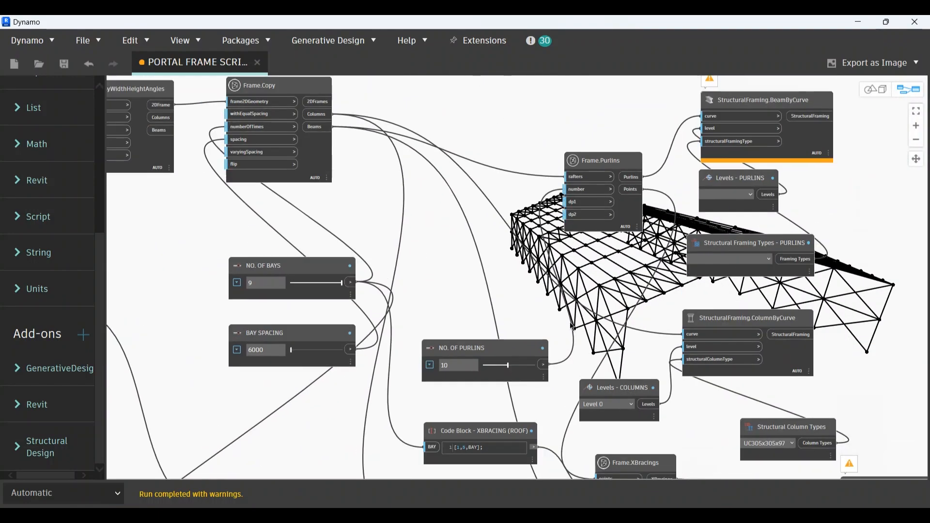
pyautogui.moveTo(483, 221); pyautogui.dragTo(450, 175)
pyautogui.moveTo(544, 157); pyautogui.dragTo(529, 69)
pyautogui.moveTo(599, 199); pyautogui.dragTo(586, 188)
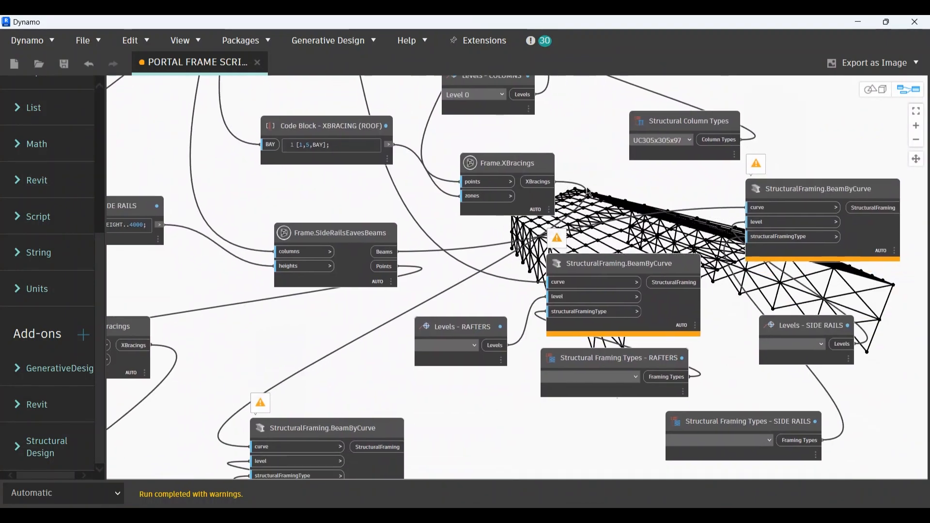
pyautogui.moveTo(449, 239); pyautogui.dragTo(624, 204)
pyautogui.moveTo(433, 295); pyautogui.dragTo(605, 179)
pyautogui.moveTo(279, 231); pyautogui.dragTo(326, 374)
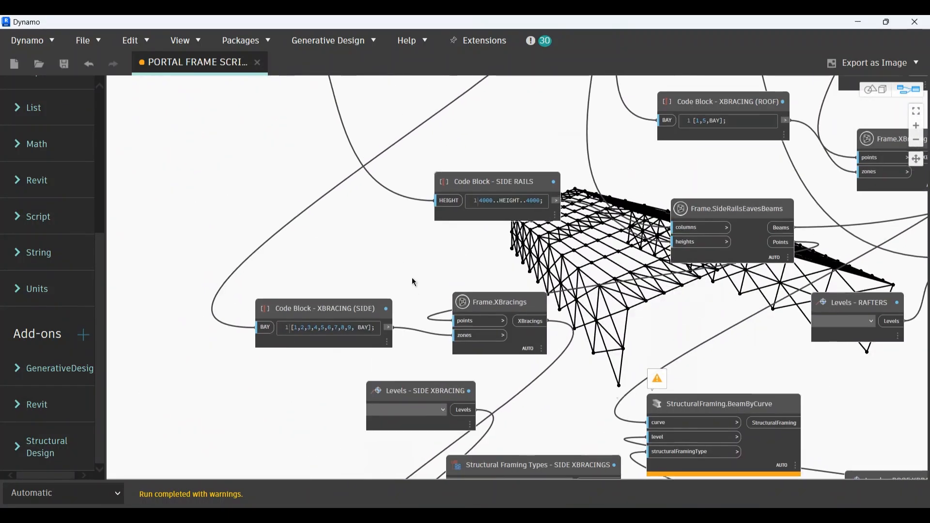
pyautogui.scroll(2, 519, 233)
pyautogui.moveTo(632, 327); pyautogui.dragTo(565, 52)
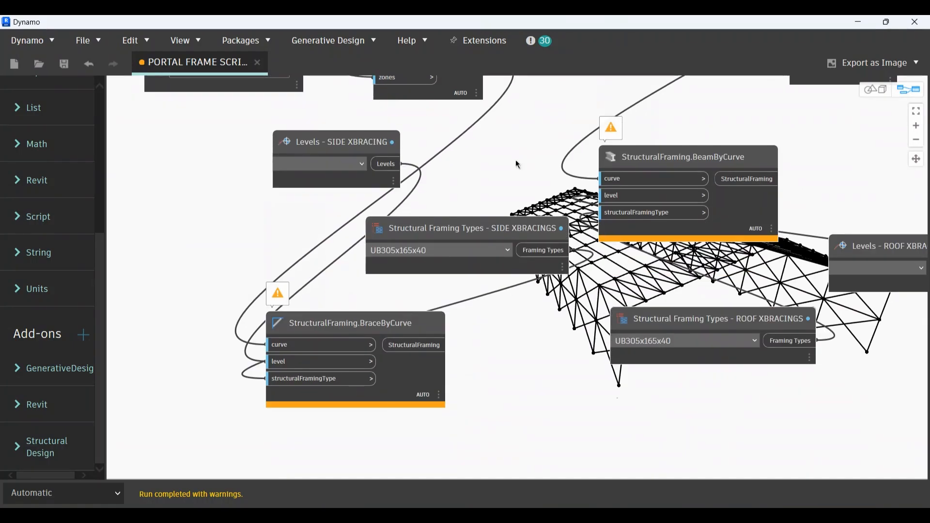
pyautogui.scroll(-1, 516, 161)
pyautogui.moveTo(694, 274); pyautogui.dragTo(352, 405)
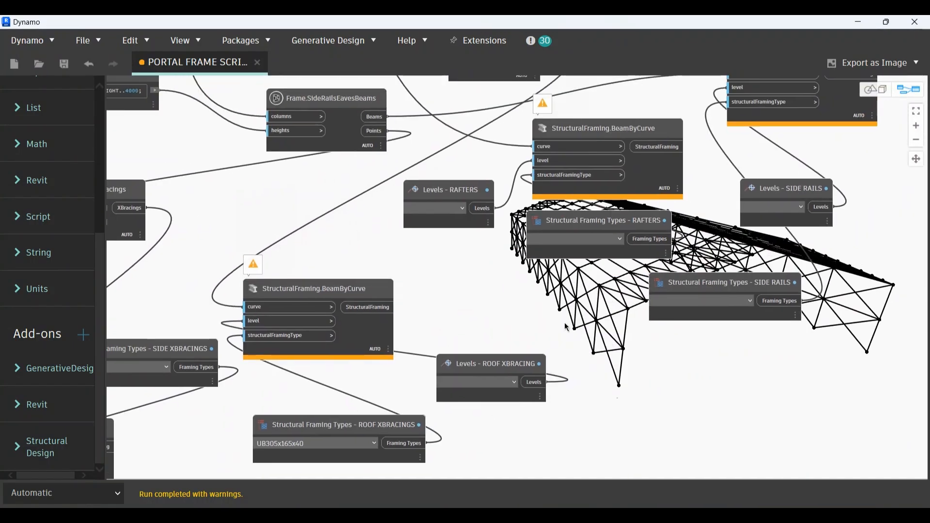
pyautogui.moveTo(725, 212); pyautogui.dragTo(549, 324)
pyautogui.moveTo(693, 286); pyautogui.dragTo(752, 394)
pyautogui.scroll(-3, 753, 394)
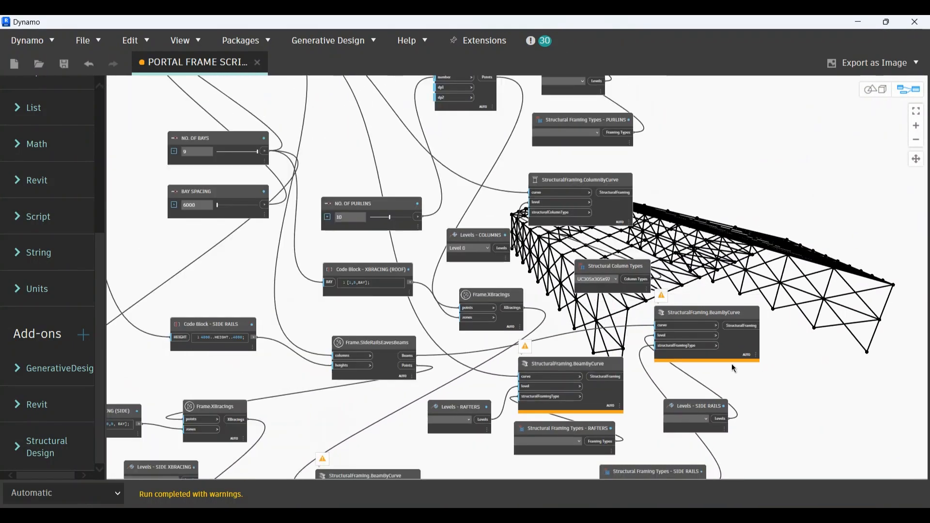
pyautogui.moveTo(413, 102); pyautogui.dragTo(538, 211)
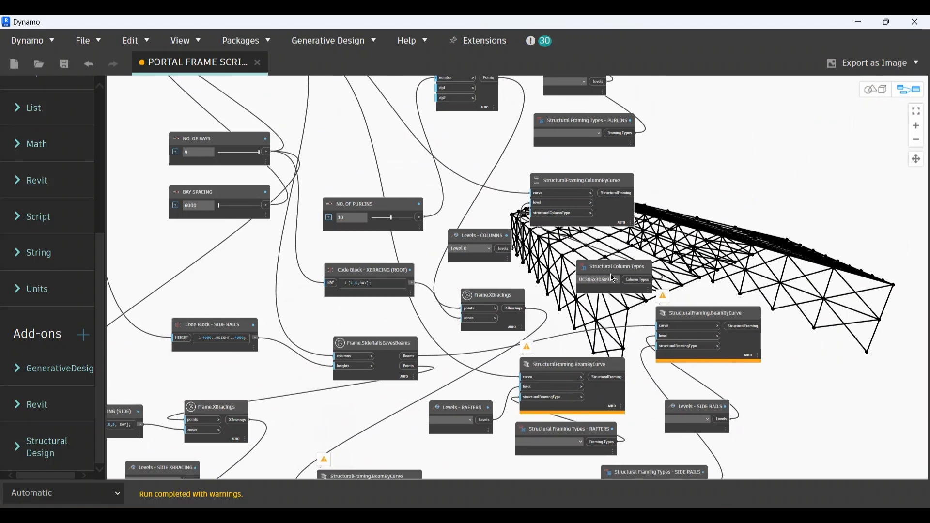
pyautogui.moveTo(468, 261); pyautogui.dragTo(541, 196)
pyautogui.scroll(2, 575, 230)
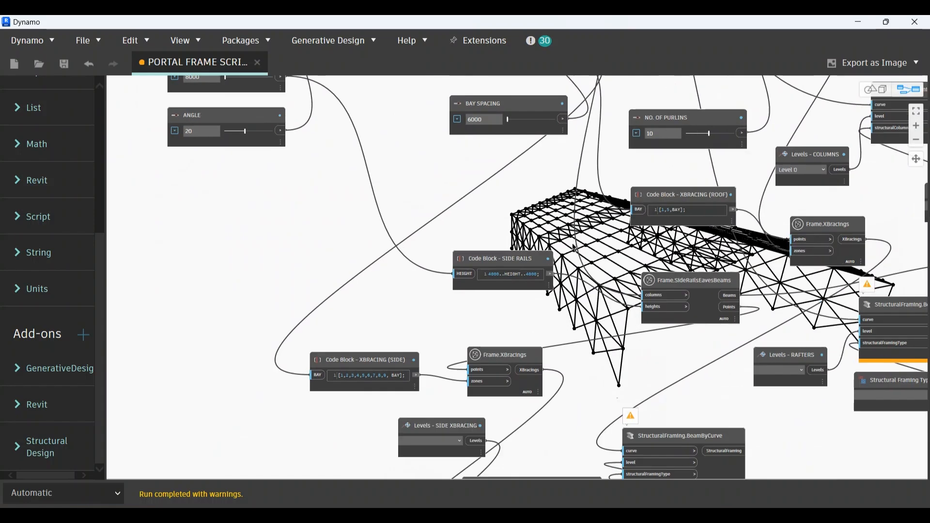
pyautogui.scroll(10, 417, 348)
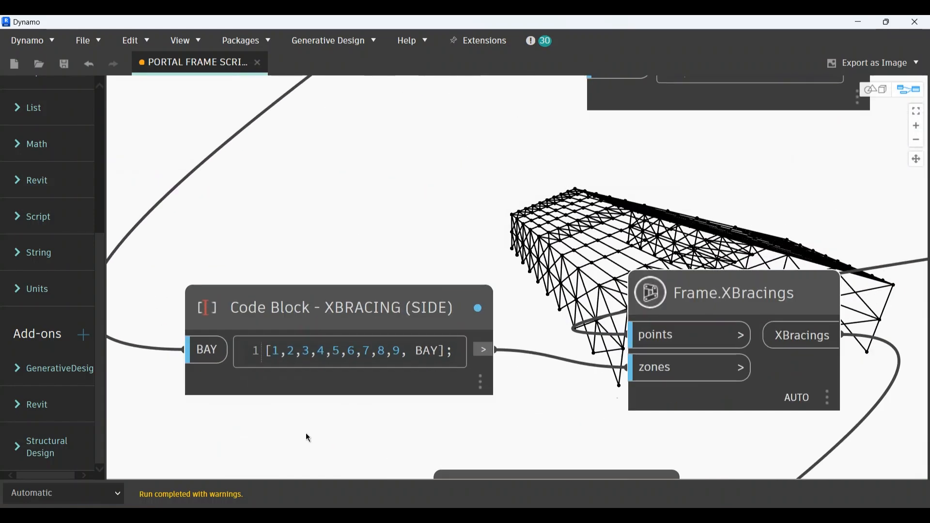
pyautogui.moveTo(308, 438); pyautogui.dragTo(355, 460)
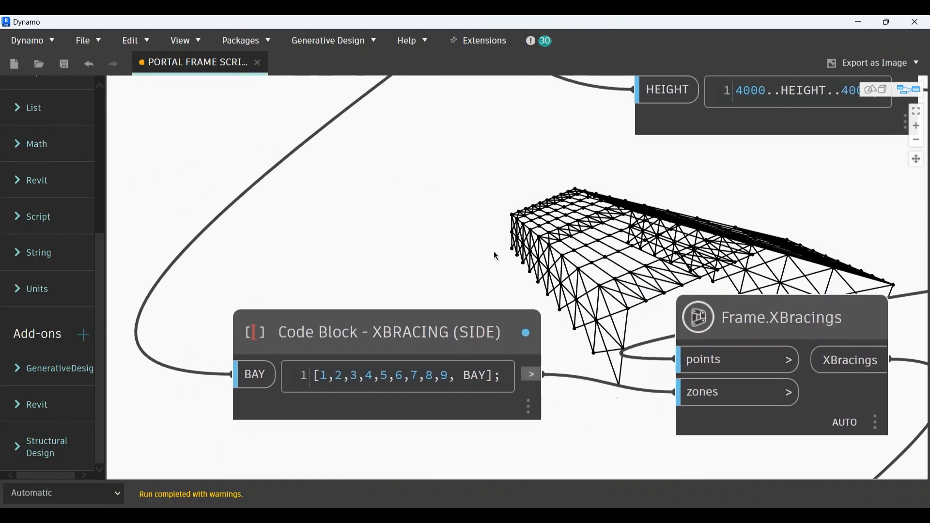
pyautogui.scroll(3, 373, 450)
pyautogui.scroll(-3, 405, 412)
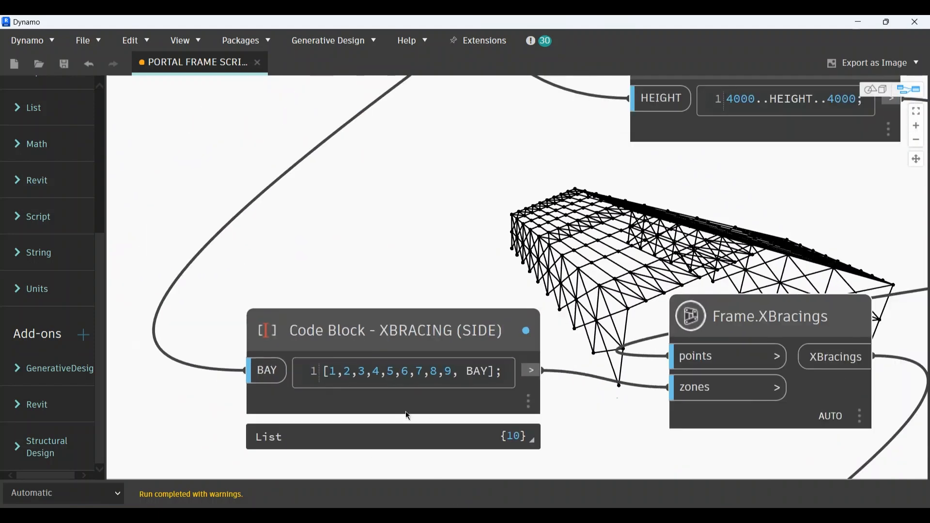
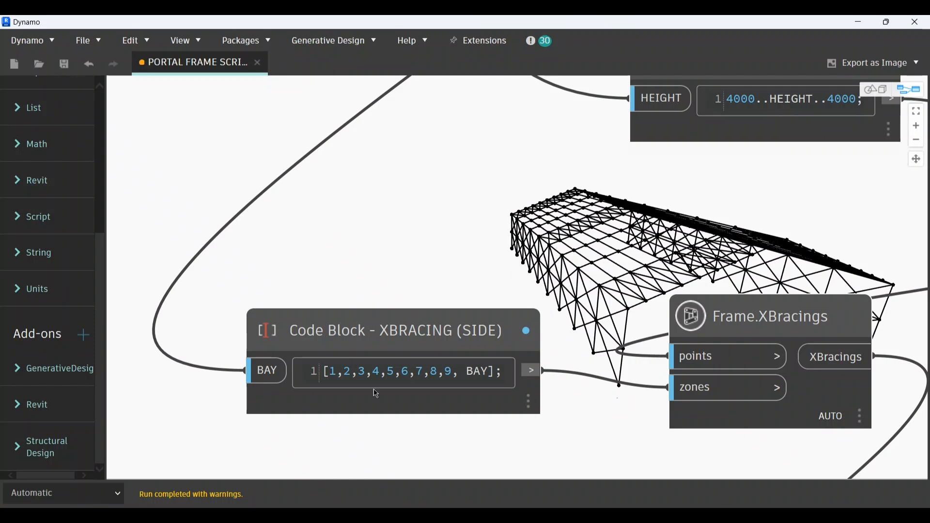
# Step: Trim the XBRACING (SIDE) bay list to [1,5,9, BAY] by deleting the other bay numbers
pyautogui.scroll(1, 376, 394)
pyautogui.click(458, 371)
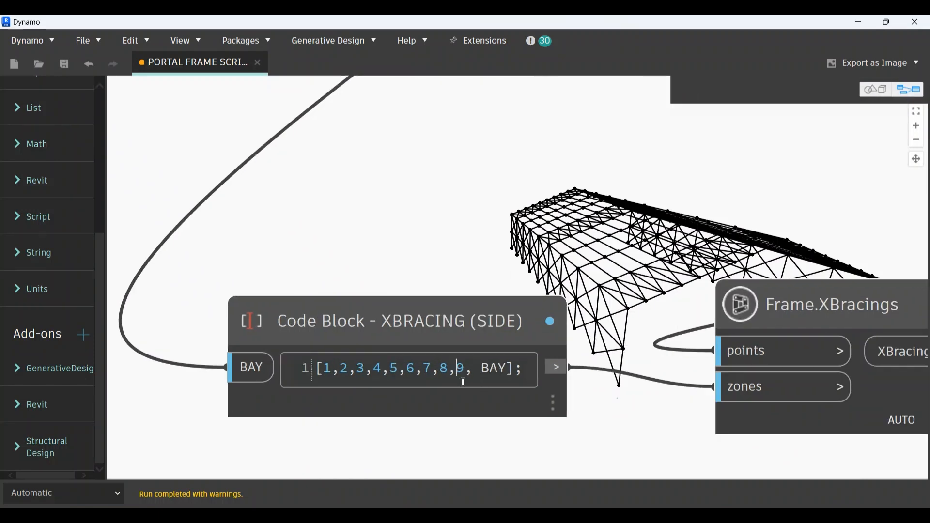
pyautogui.press('BackSpace')
pyautogui.press('BackSpace')
pyautogui.press('BackSpace')
pyautogui.press('BackSpace')
pyautogui.press('BackSpace')
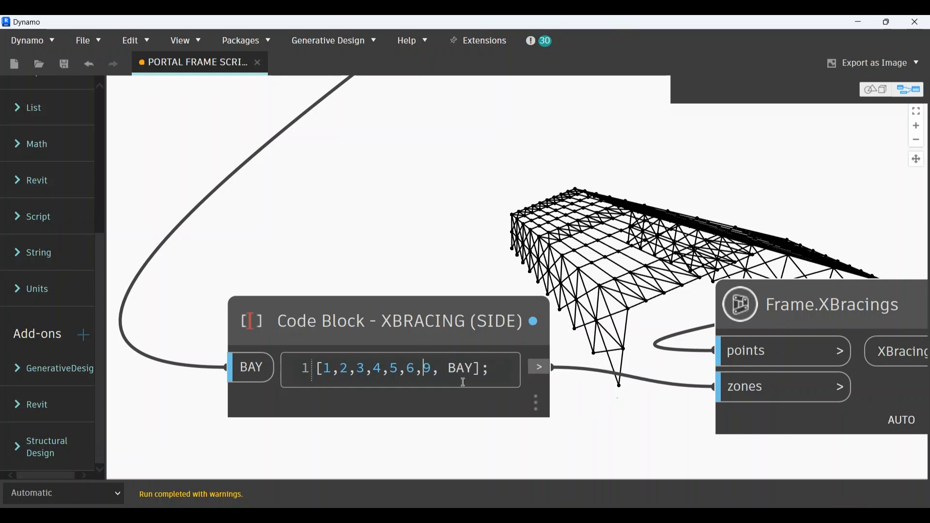
pyautogui.press('Delete')
pyautogui.press('BackSpace')
pyautogui.press('BackSpace')
pyautogui.press('BackSpace')
pyautogui.press('BackSpace')
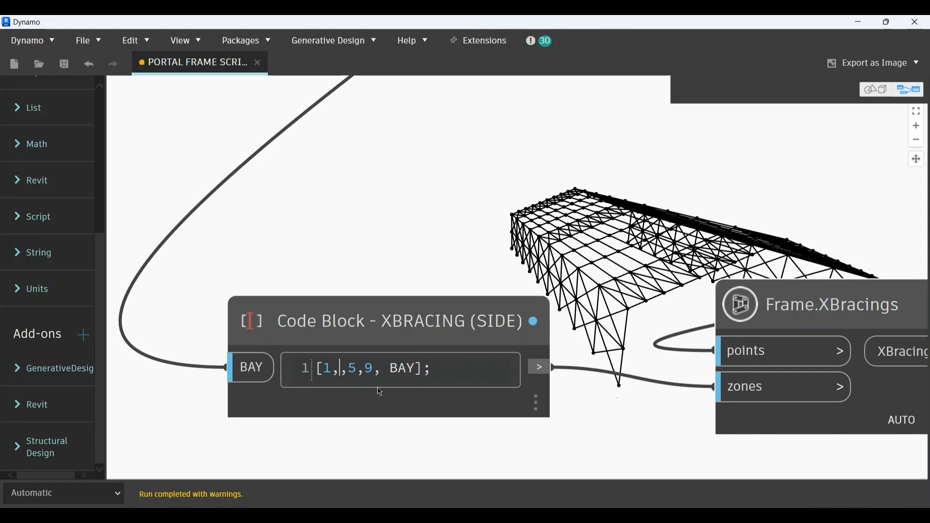
pyautogui.press('BackSpace')
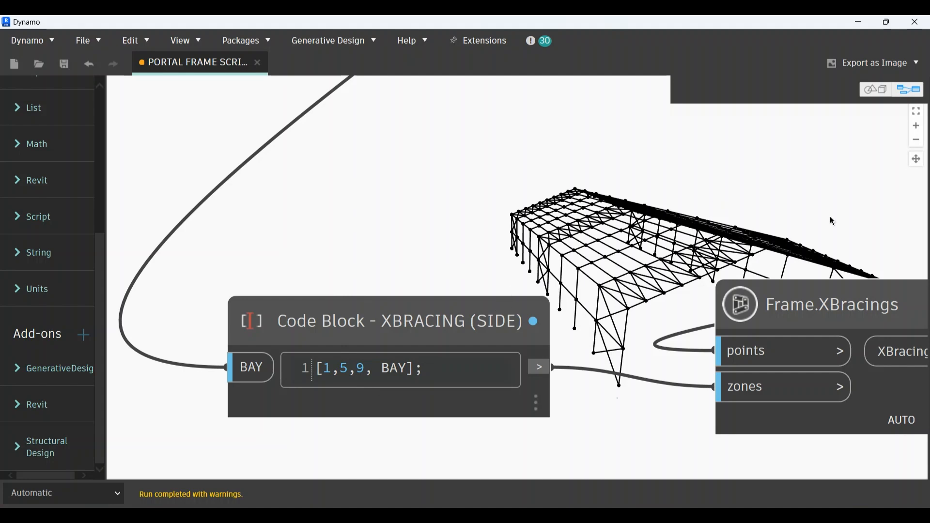
pyautogui.scroll(-6, 359, 266)
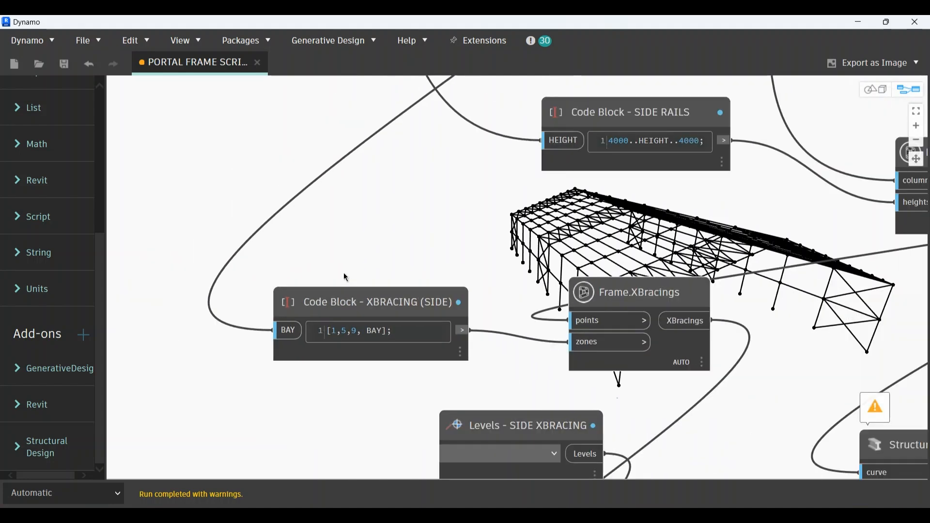
pyautogui.scroll(3, 410, 249)
pyautogui.scroll(2, 468, 250)
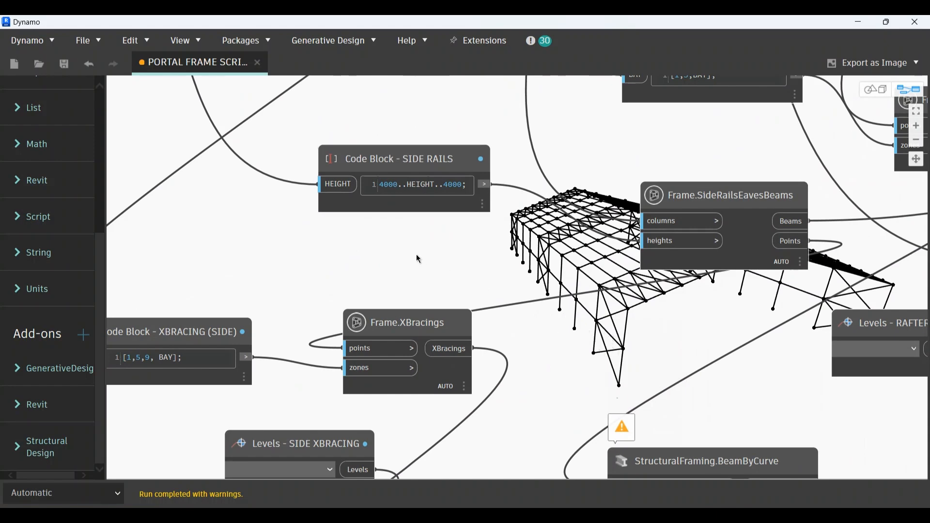
pyautogui.scroll(-5, 418, 258)
pyautogui.scroll(4, 376, 261)
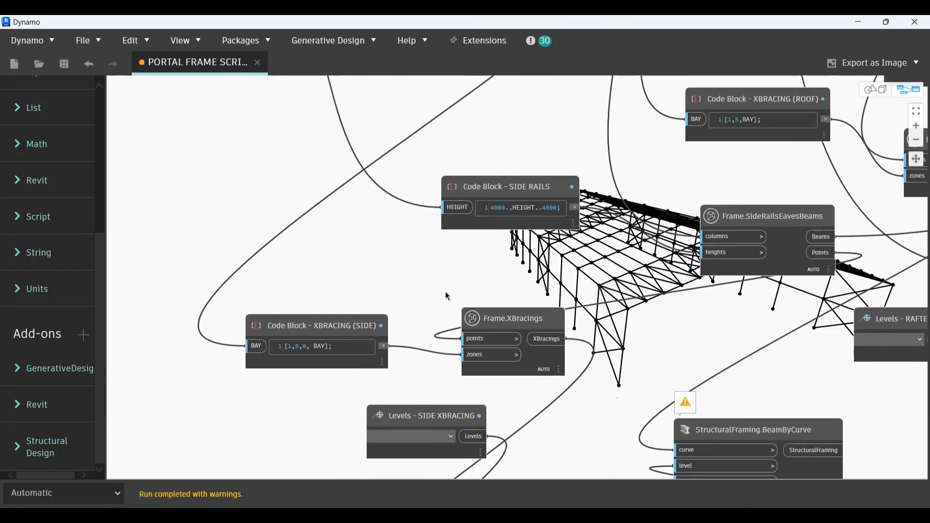
pyautogui.moveTo(446, 292); pyautogui.dragTo(445, 297)
pyautogui.scroll(-2, 406, 273)
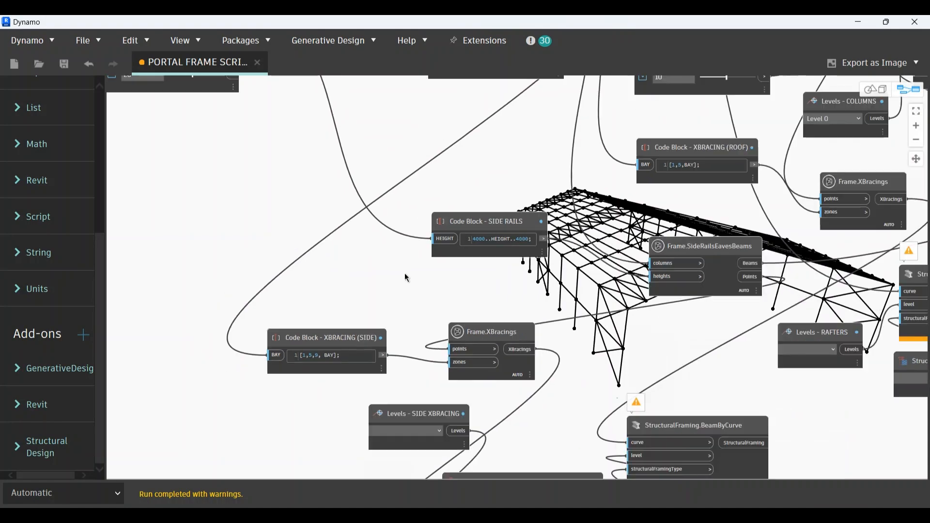
pyautogui.moveTo(407, 243); pyautogui.dragTo(279, 341)
pyautogui.scroll(1, 279, 342)
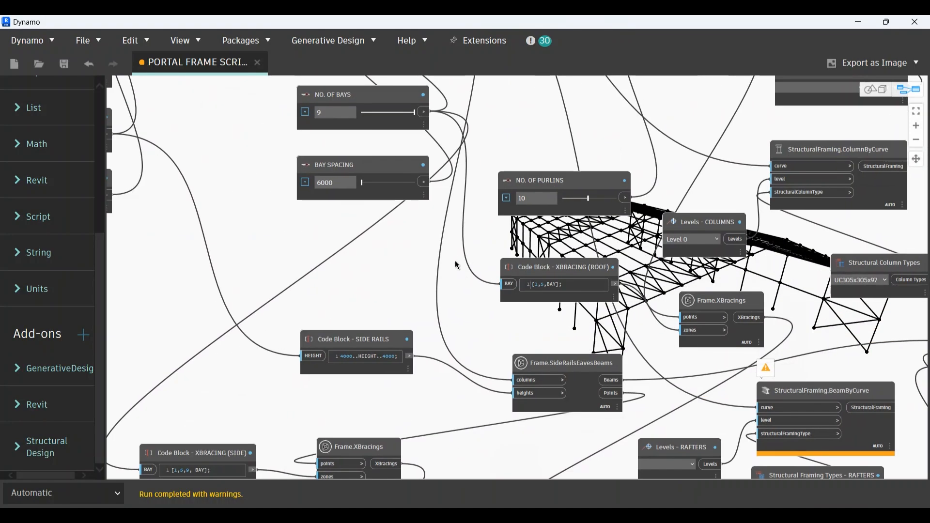
pyautogui.moveTo(450, 277); pyautogui.dragTo(769, 290)
pyautogui.scroll(3, 827, 288)
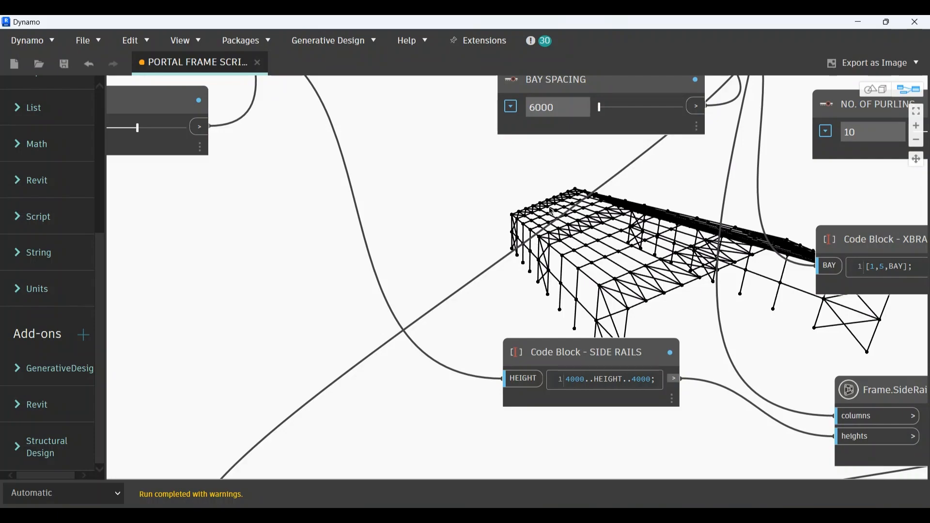
pyautogui.scroll(-6, 503, 228)
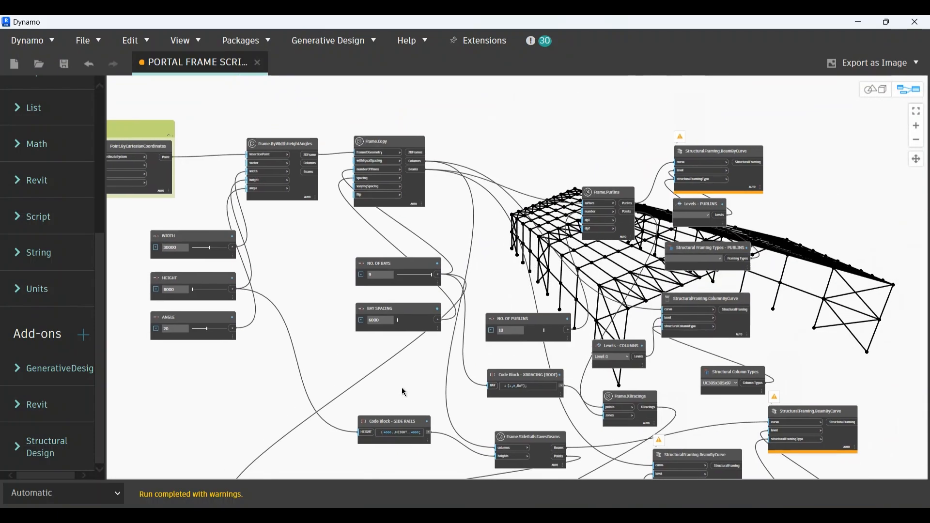
pyautogui.moveTo(528, 201); pyautogui.dragTo(575, 197)
pyautogui.scroll(-3, 545, 128)
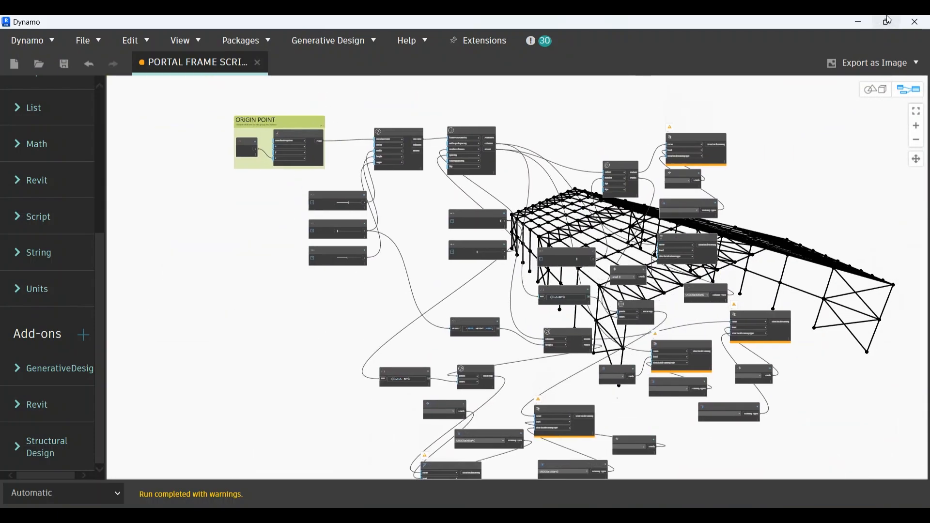
# Step: Return from Dynamo to Revit and orbit the 3D view of the portal frame
pyautogui.click(861, 22)
pyautogui.scroll(-4, 352, 310)
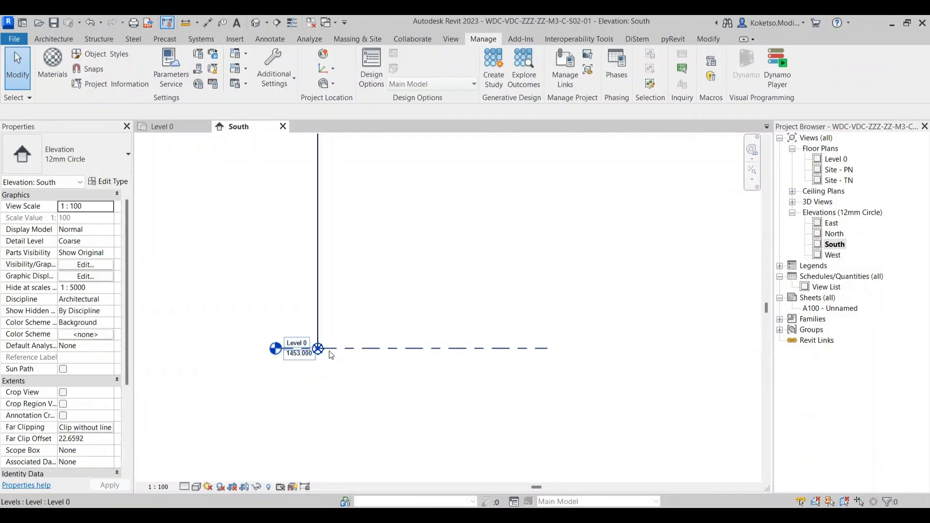
pyautogui.scroll(-3, 353, 310)
pyautogui.moveTo(372, 167); pyautogui.dragTo(313, 348)
pyautogui.scroll(-12, 313, 348)
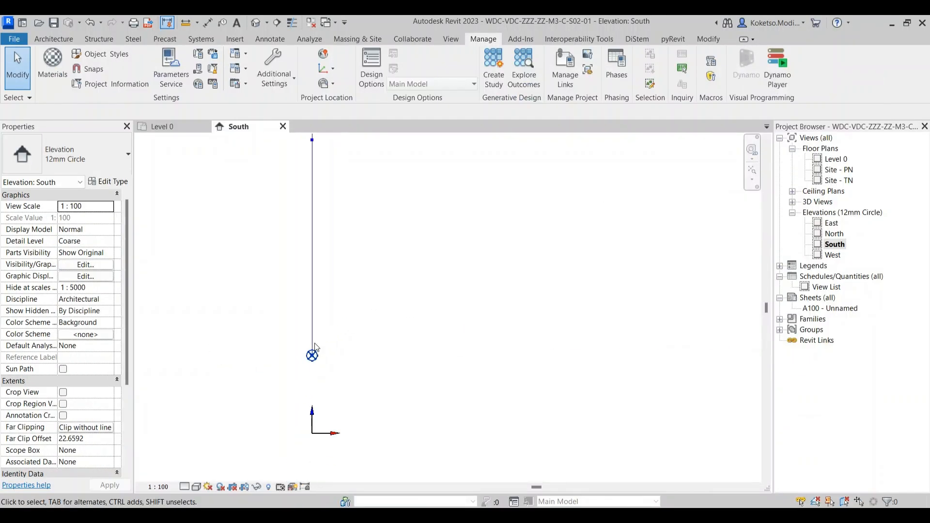
pyautogui.scroll(-3, 314, 309)
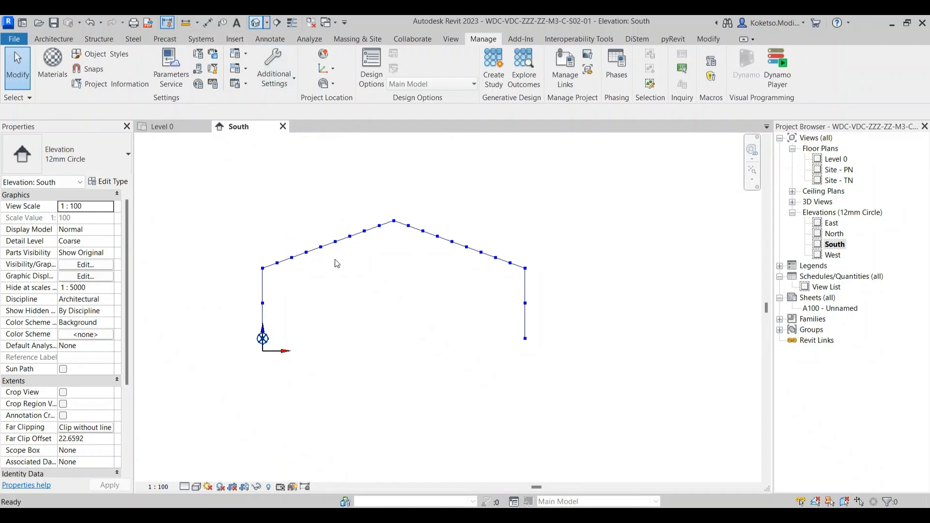
pyautogui.moveTo(426, 379); pyautogui.dragTo(556, 348)
# Step: In Visibility/Graphics under Site, turn on Internal Origin, Project Base Point and Survey Point
pyautogui.press('v')
pyautogui.press('v')
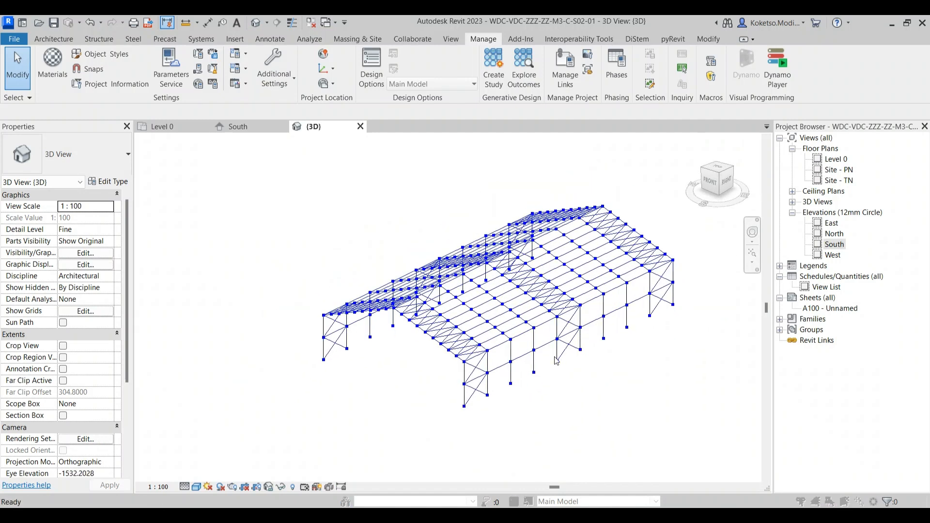
pyautogui.scroll(-3, 237, 307)
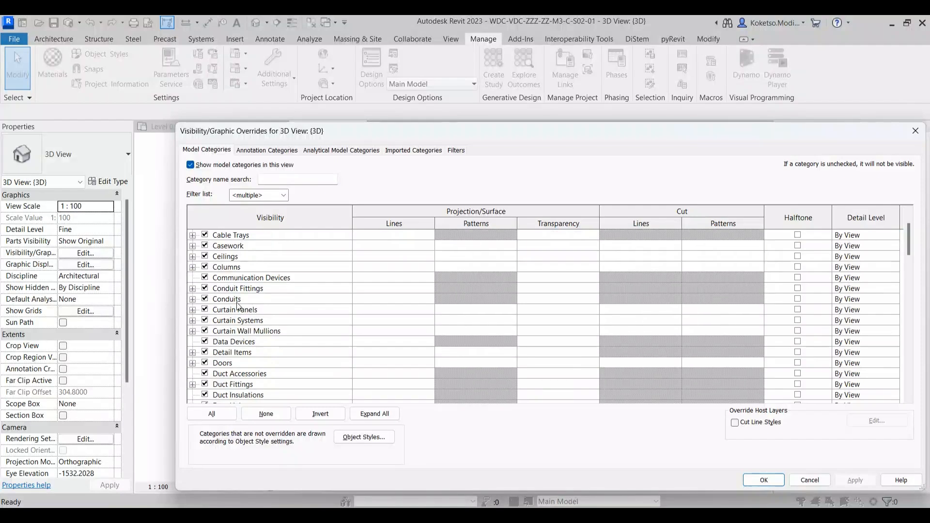
pyautogui.click(230, 311)
pyautogui.press('s')
pyautogui.scroll(-3, 230, 312)
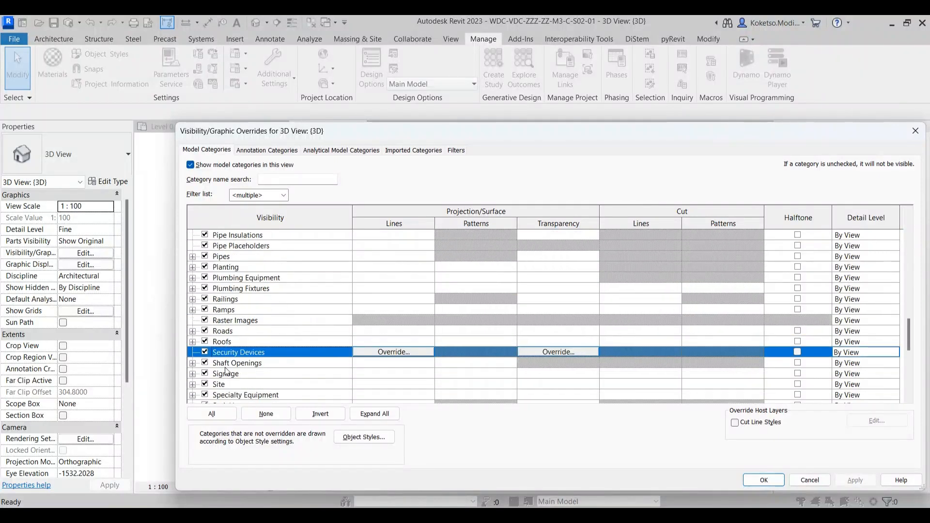
pyautogui.click(193, 331)
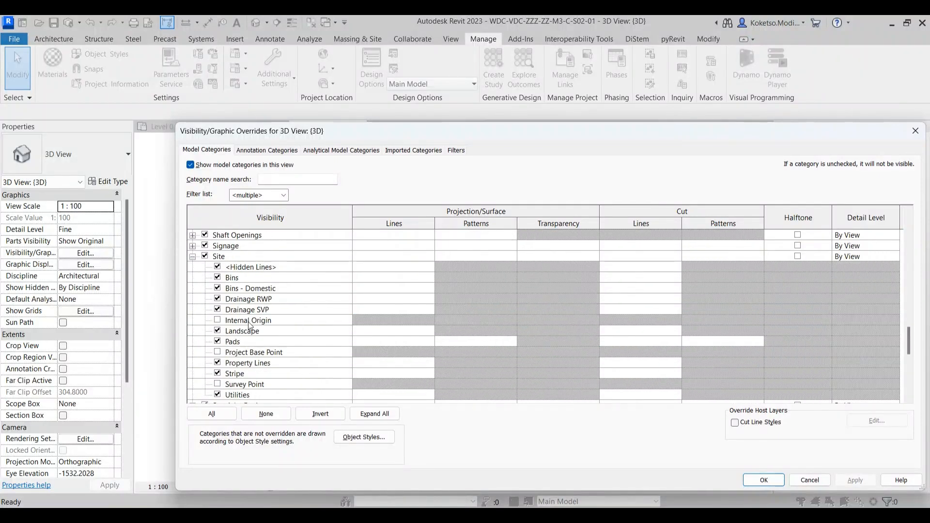
pyautogui.click(218, 311)
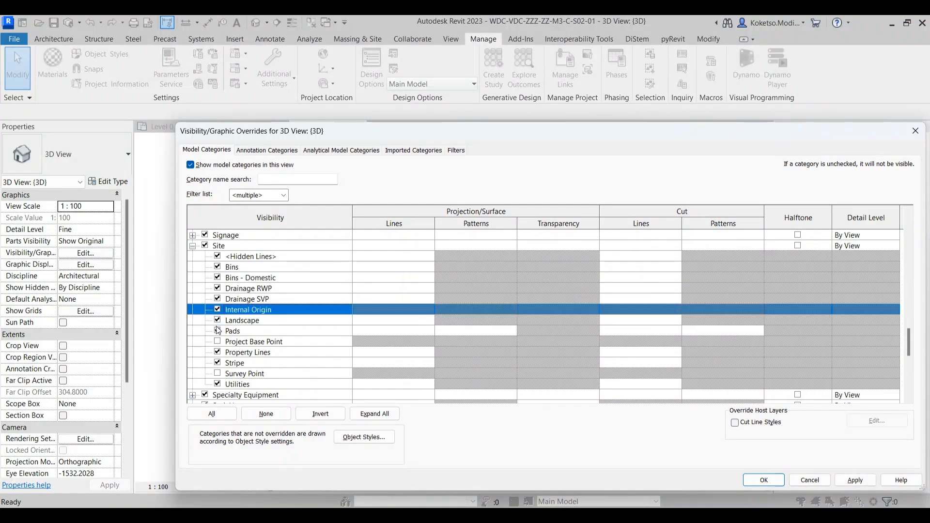
pyautogui.click(217, 342)
pyautogui.click(218, 374)
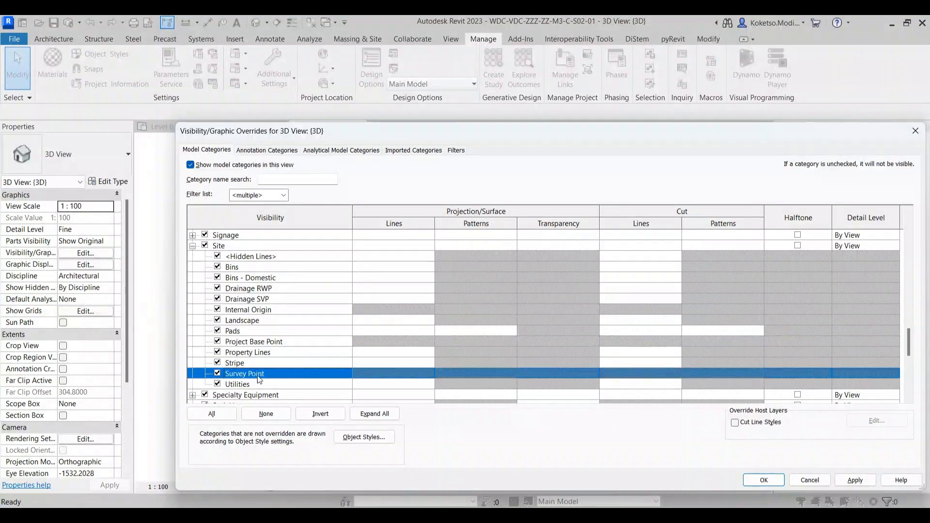
pyautogui.click(855, 480)
pyautogui.click(764, 480)
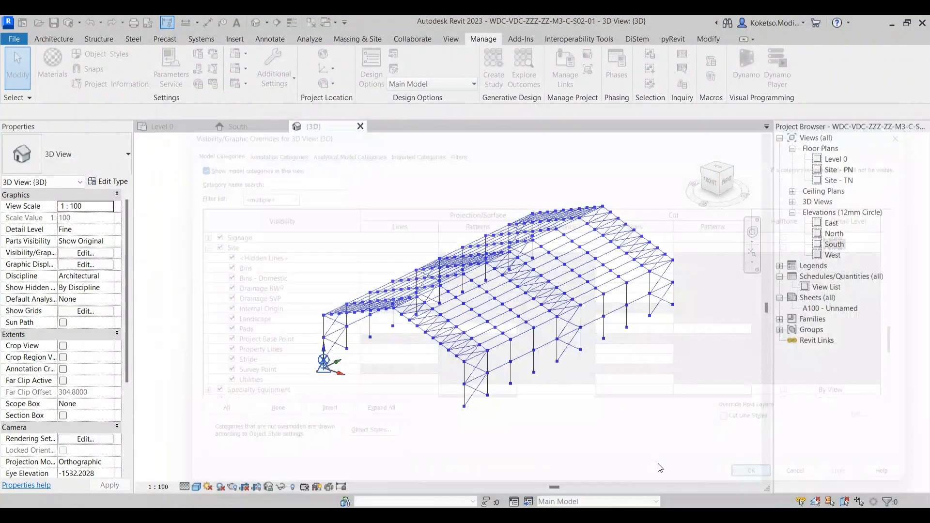
# Step: Inspect the project base point, then orbit the frame to a new angle
pyautogui.scroll(6, 327, 382)
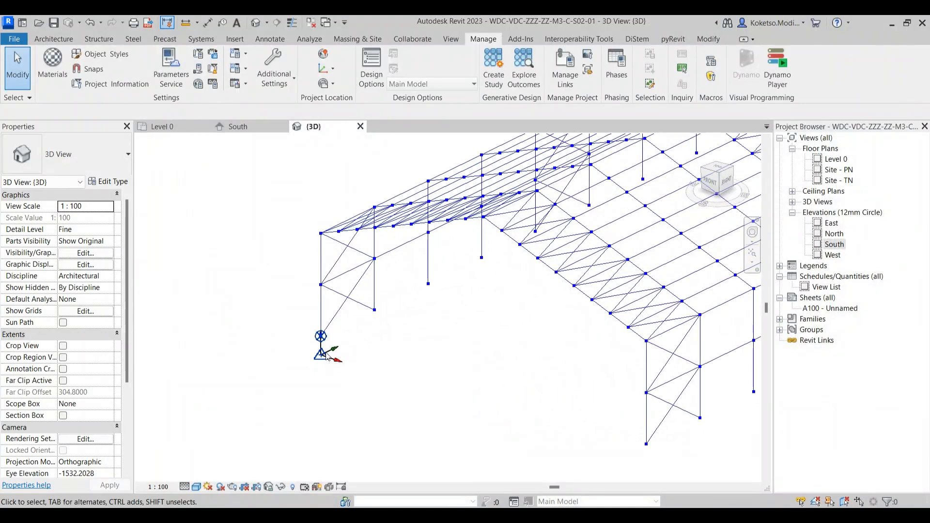
pyautogui.click(318, 329)
pyautogui.moveTo(306, 366); pyautogui.dragTo(322, 342)
pyautogui.scroll(-4, 311, 341)
pyautogui.scroll(-3, 311, 341)
pyautogui.scroll(3, 320, 341)
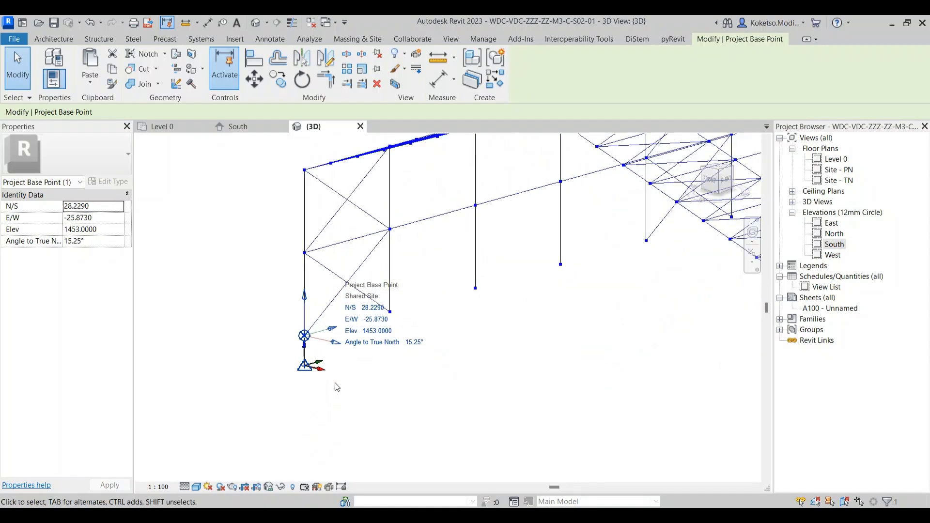
pyautogui.scroll(-2, 334, 383)
pyautogui.click(334, 382)
pyautogui.moveTo(364, 386); pyautogui.dragTo(461, 345)
pyautogui.scroll(-2, 461, 346)
pyautogui.scroll(-1, 311, 274)
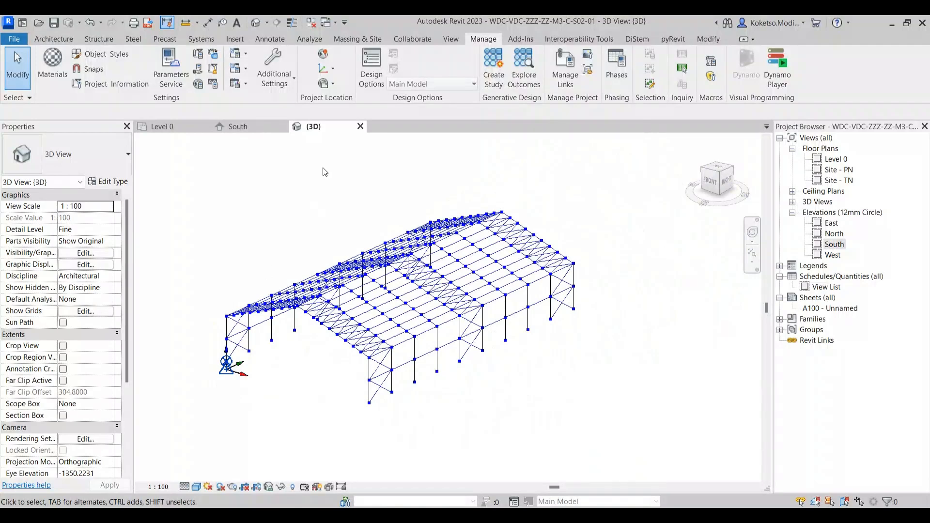
# Step: Open the UB-Universal Beams-Column family from the UK Structural Columns > Steel > British Standard library
pyautogui.click(235, 38)
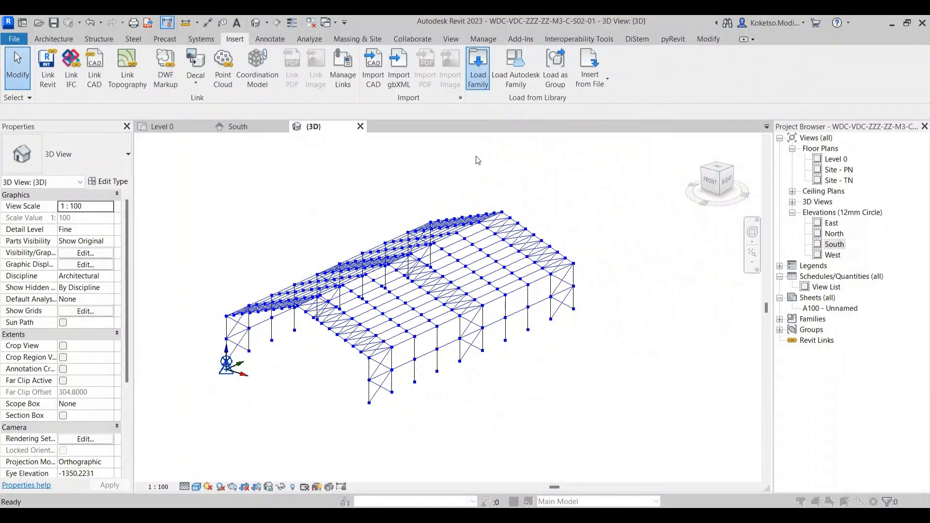
pyautogui.click(477, 68)
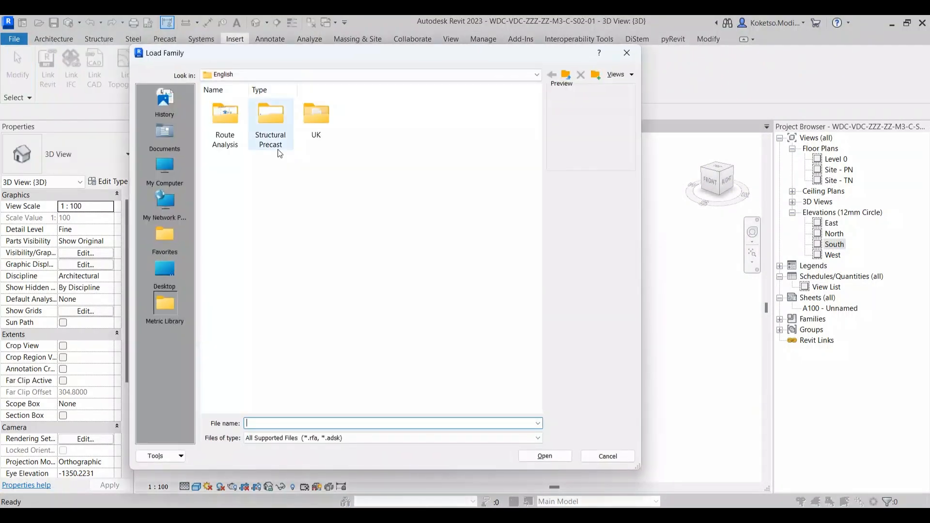
pyautogui.click(312, 121)
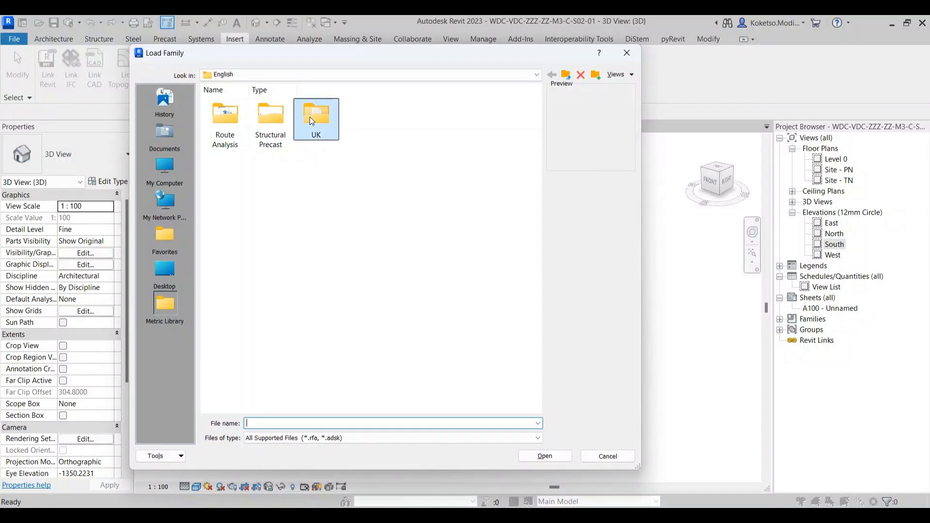
pyautogui.doubleClick(312, 121)
pyautogui.scroll(-3, 543, 345)
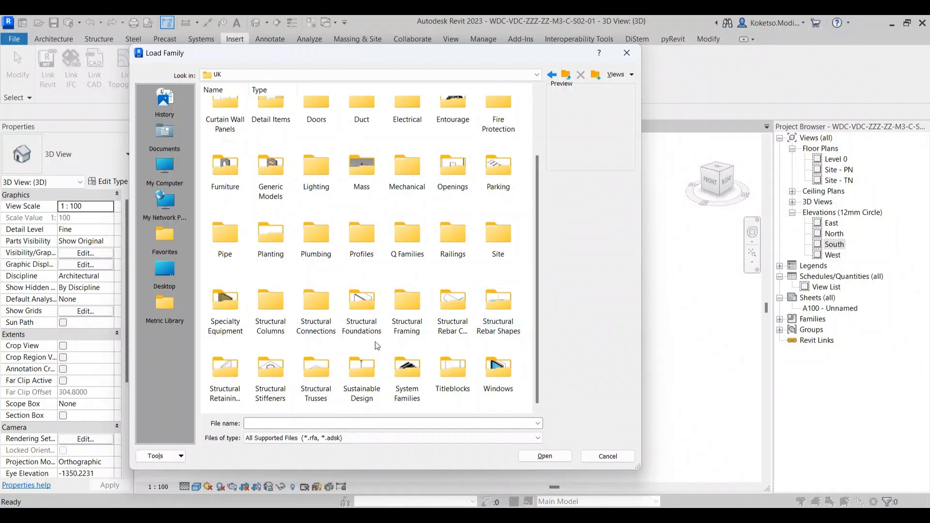
pyautogui.doubleClick(265, 308)
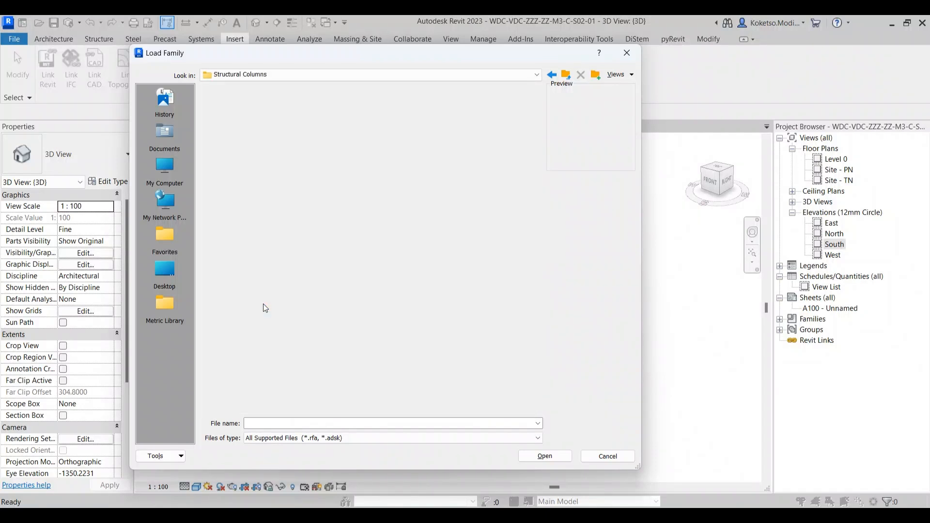
pyautogui.doubleClick(364, 127)
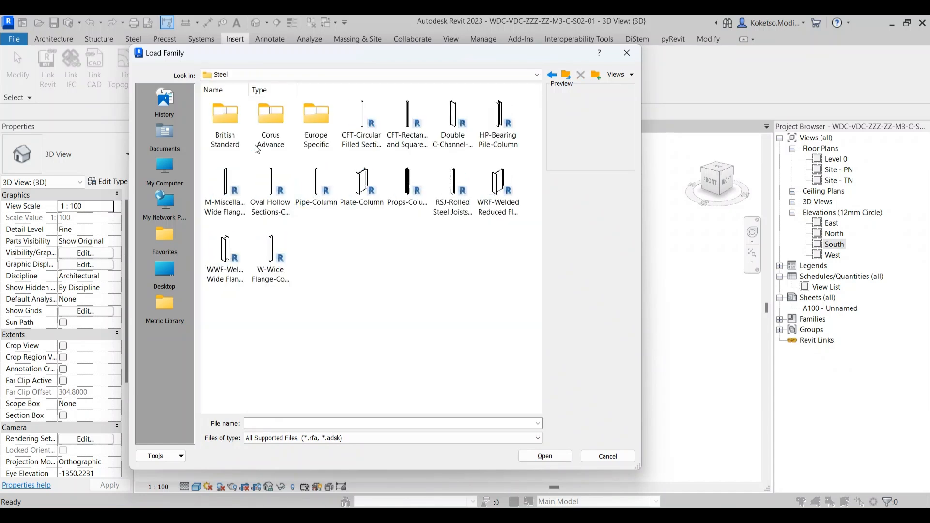
pyautogui.doubleClick(225, 122)
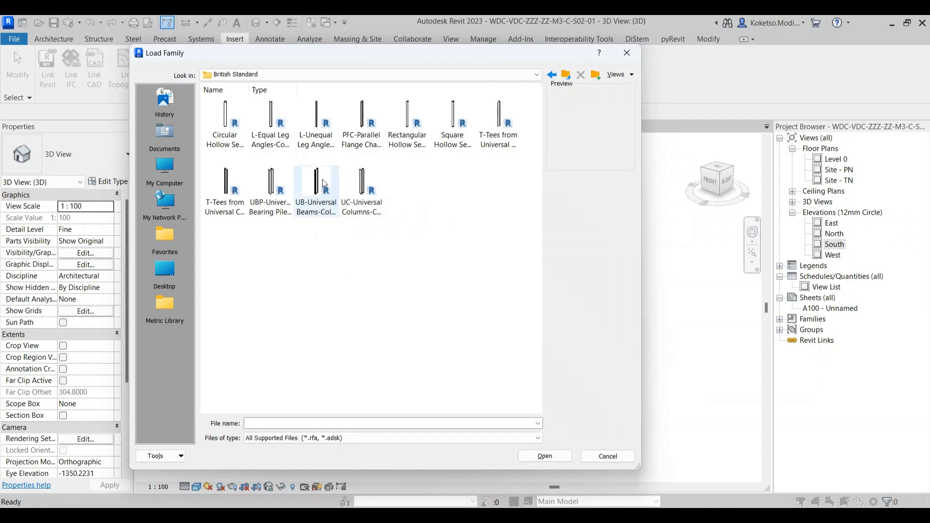
pyautogui.click(311, 192)
pyautogui.doubleClick(307, 187)
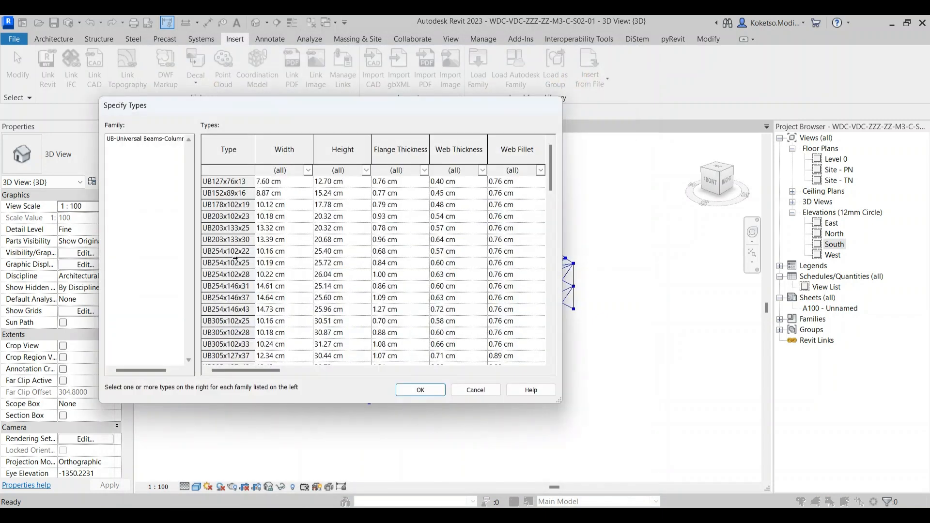
# Step: Choose only the UB610x229x101 type to load
pyautogui.scroll(-3, 236, 259)
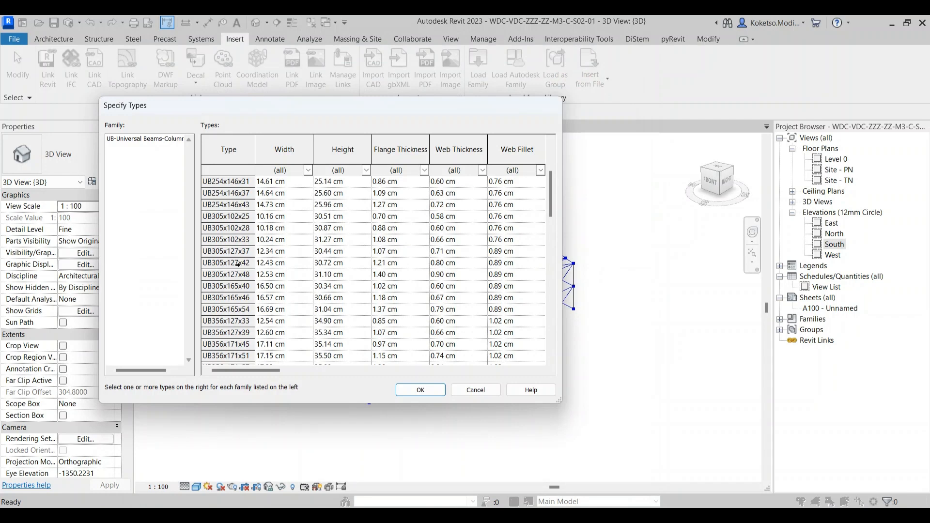
pyautogui.scroll(-2, 237, 264)
pyautogui.scroll(-10, 231, 298)
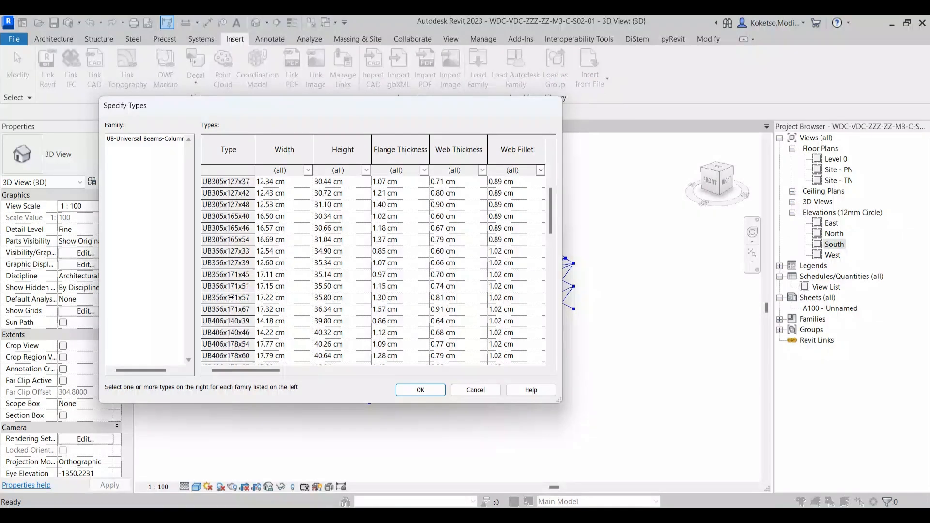
pyautogui.scroll(1, 225, 276)
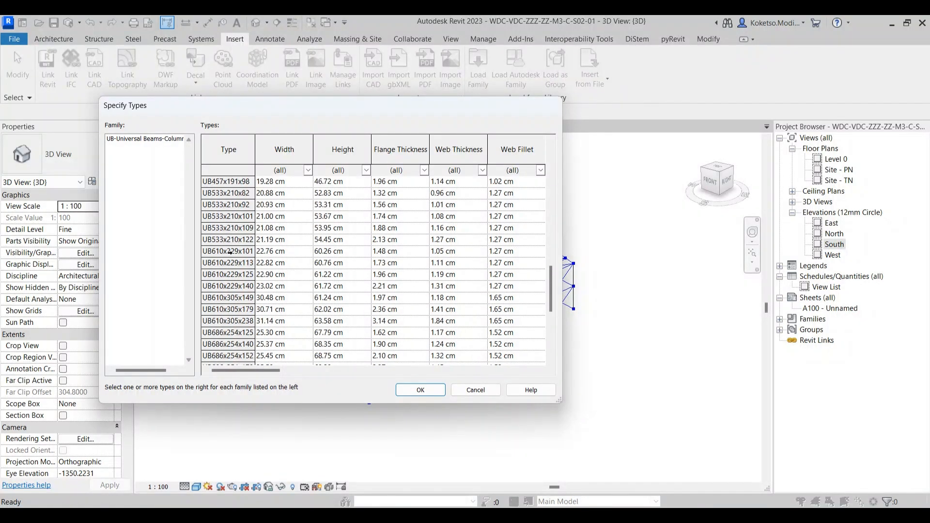
pyautogui.click(230, 252)
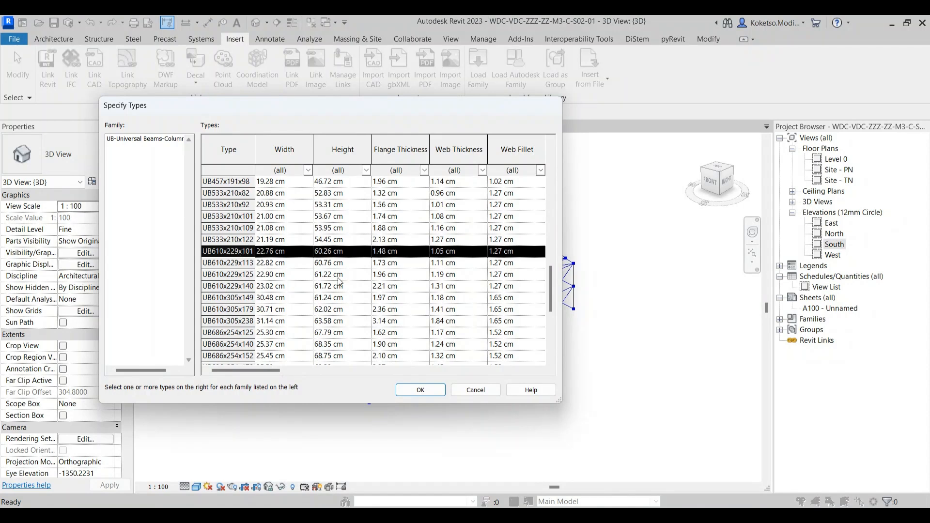
pyautogui.click(420, 390)
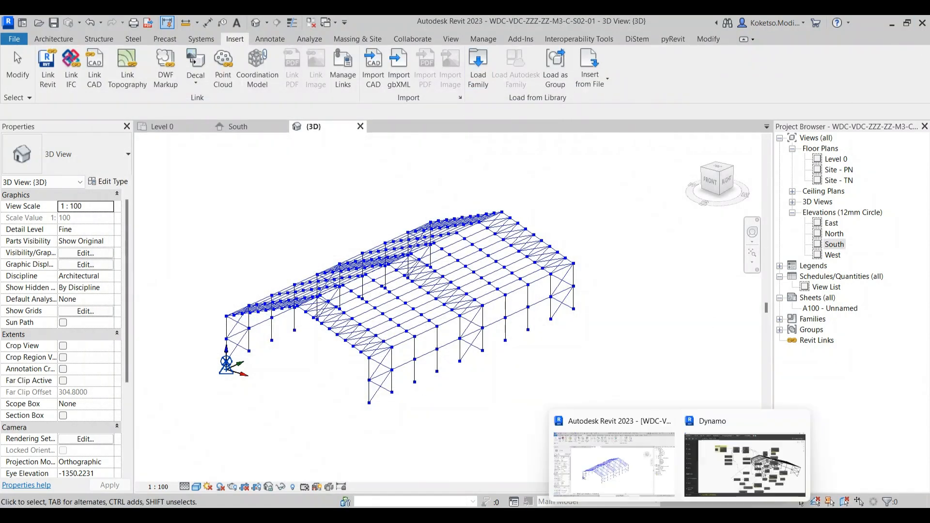
# Step: Switch Dynamo's Structural Column Types node to UB610x229x101, then minimize Dynamo
pyautogui.click(753, 460)
pyautogui.scroll(5, 722, 220)
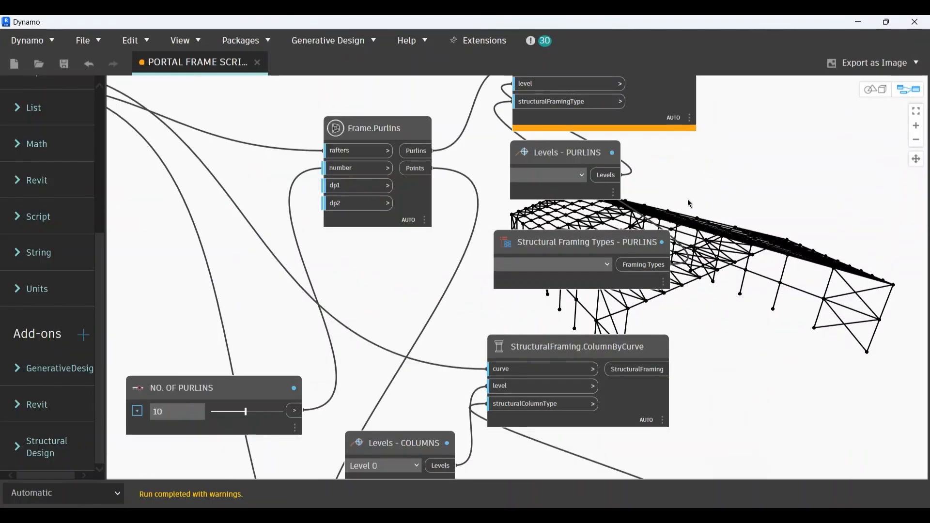
pyautogui.scroll(-5, 722, 220)
pyautogui.scroll(5, 717, 312)
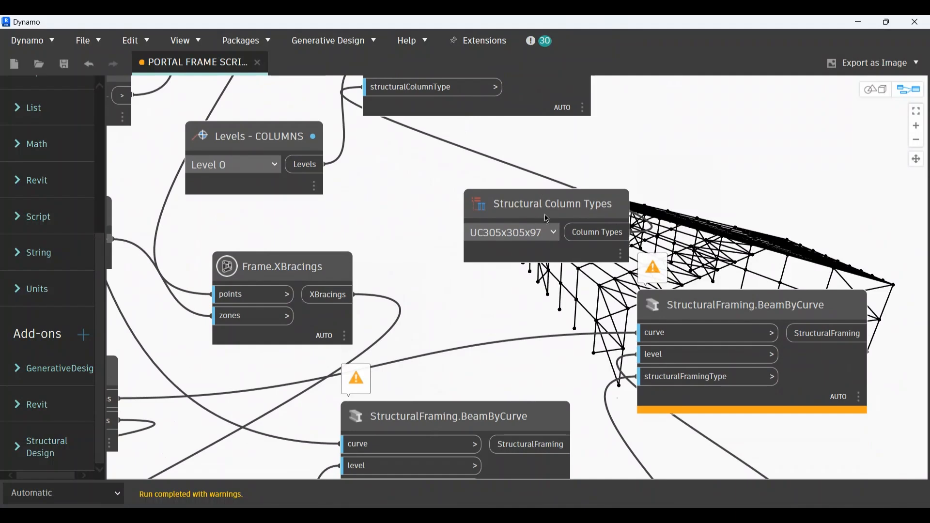
pyautogui.moveTo(545, 213); pyautogui.dragTo(521, 209)
pyautogui.click(529, 229)
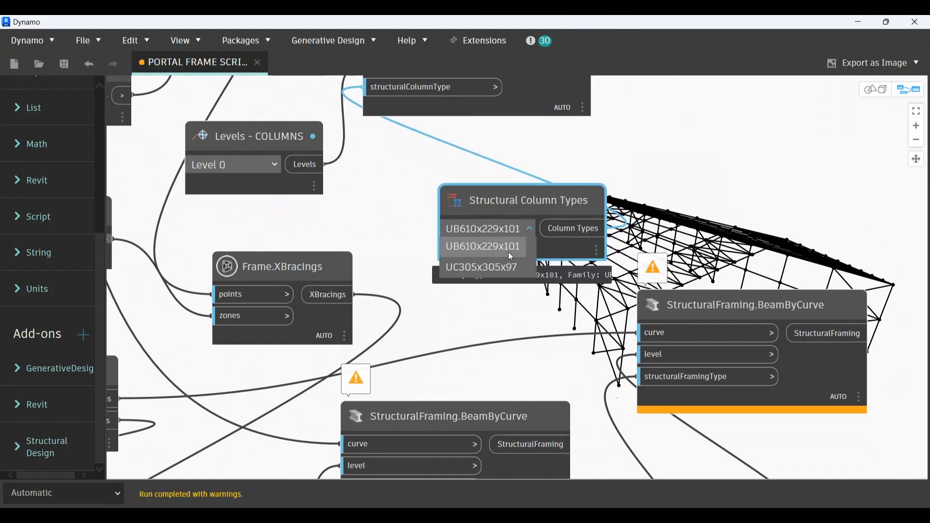
pyautogui.click(459, 248)
pyautogui.scroll(-1, 402, 210)
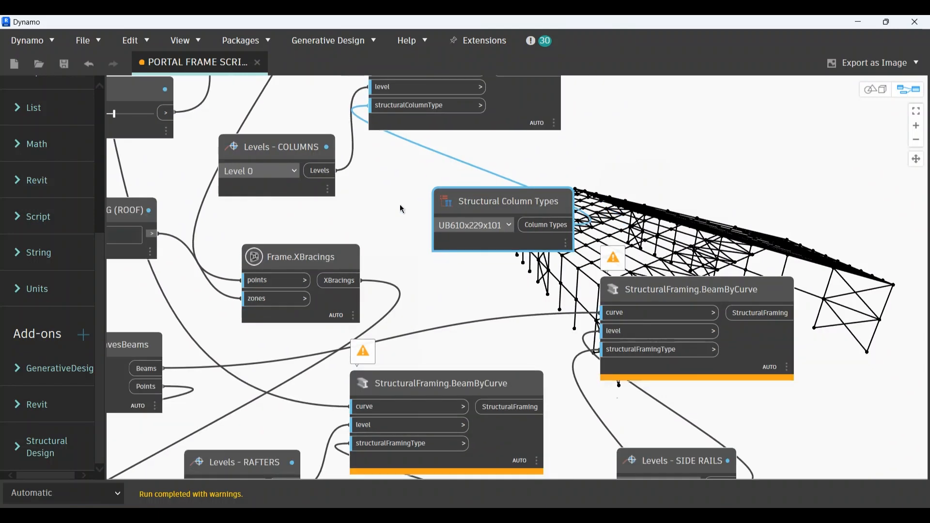
pyautogui.moveTo(401, 212); pyautogui.dragTo(415, 252)
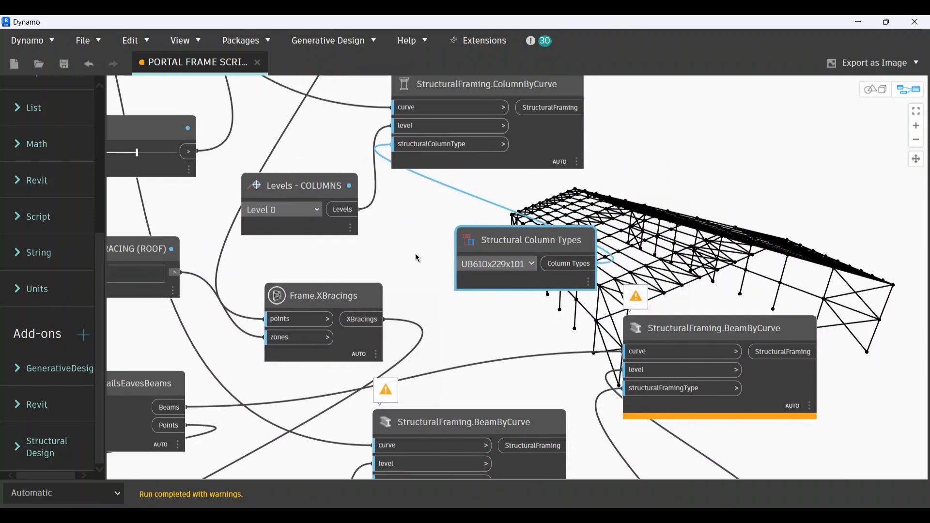
pyautogui.scroll(-3, 418, 259)
pyautogui.click(859, 22)
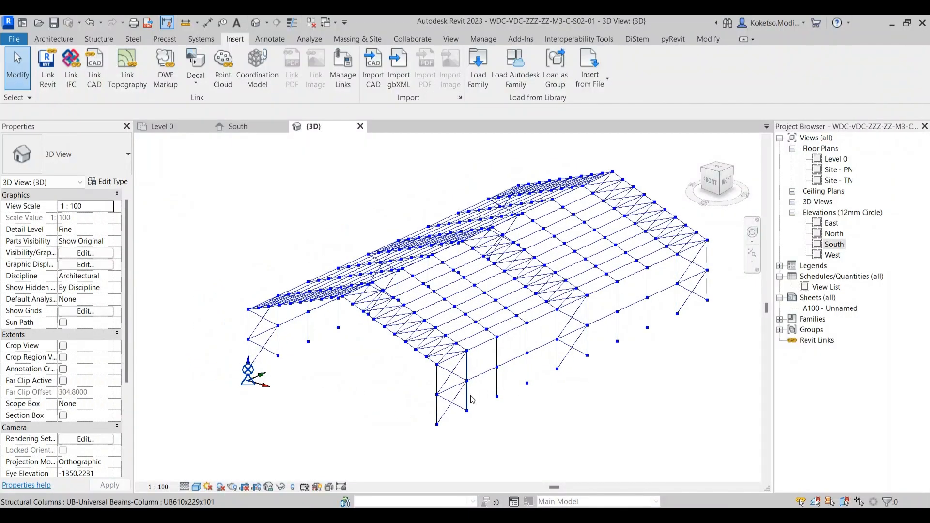
pyautogui.scroll(2, 317, 438)
pyautogui.moveTo(709, 504)
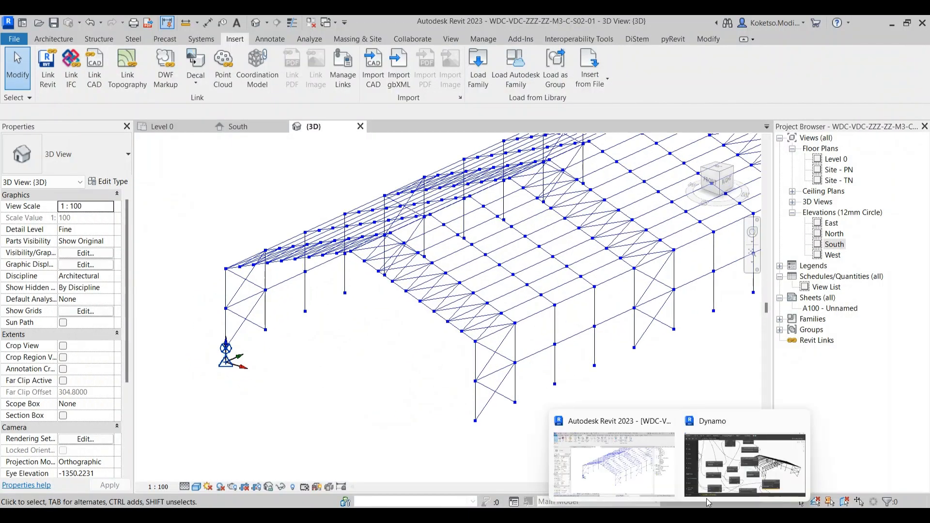
pyautogui.click(742, 454)
pyautogui.moveTo(441, 302); pyautogui.dragTo(451, 338)
pyautogui.scroll(-1, 480, 381)
pyautogui.scroll(1, 492, 388)
pyautogui.scroll(1, 451, 338)
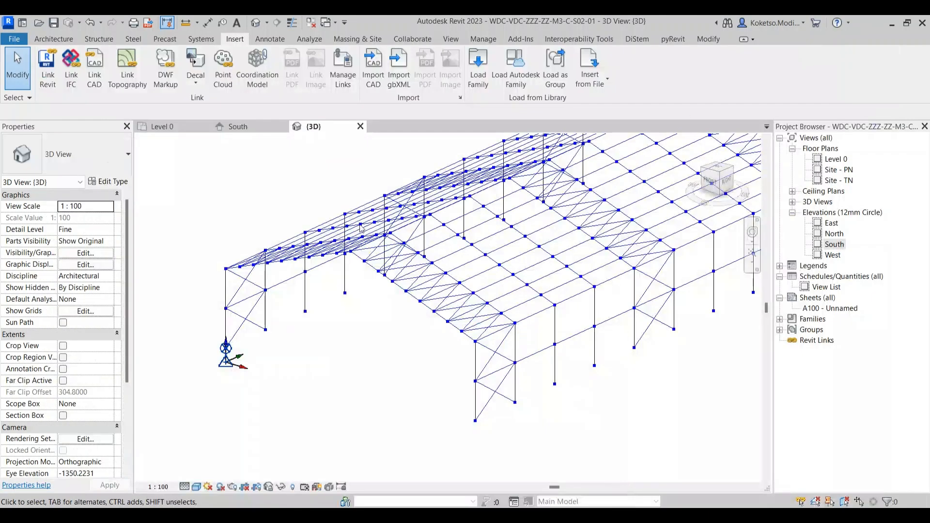
pyautogui.click(858, 22)
pyautogui.scroll(-1, 461, 356)
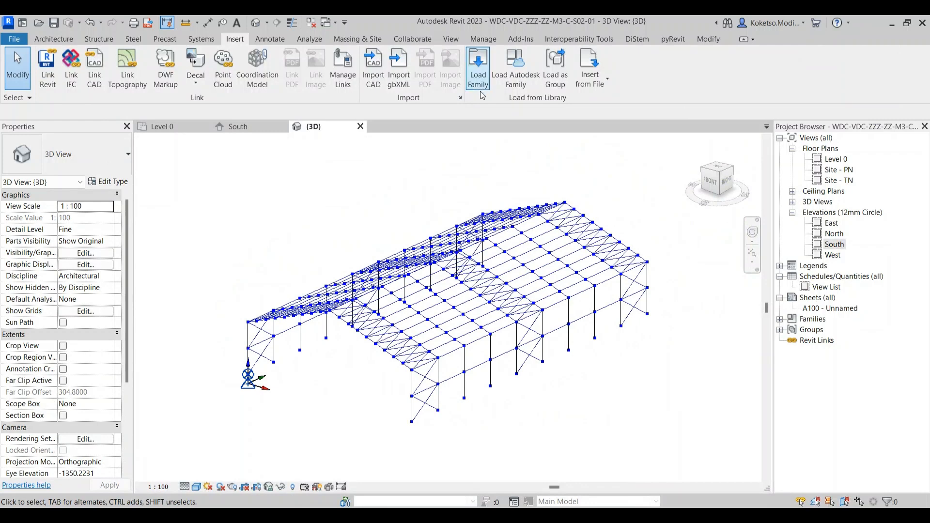
# Step: Browse back up to the UK library and into Structural Framing > Steel > British Standard
pyautogui.click(478, 73)
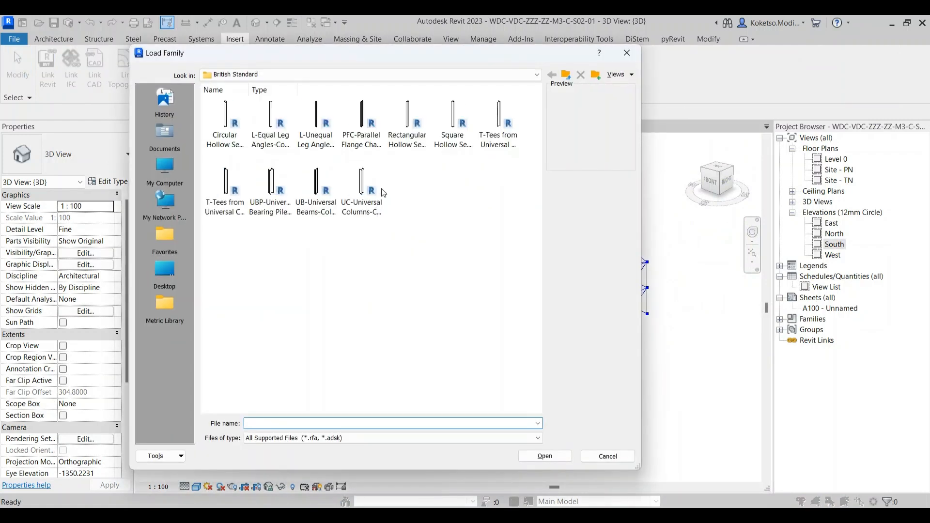
pyautogui.click(566, 75)
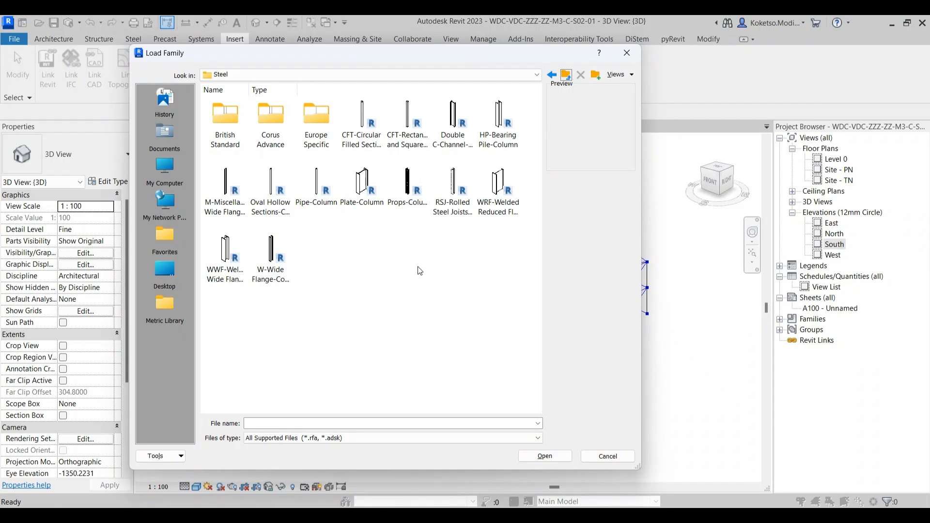
pyautogui.click(566, 75)
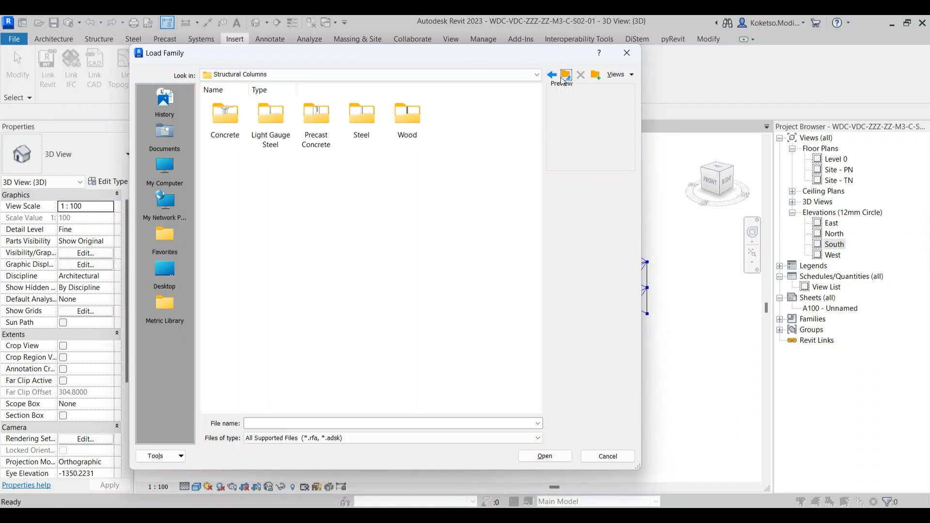
pyautogui.click(566, 76)
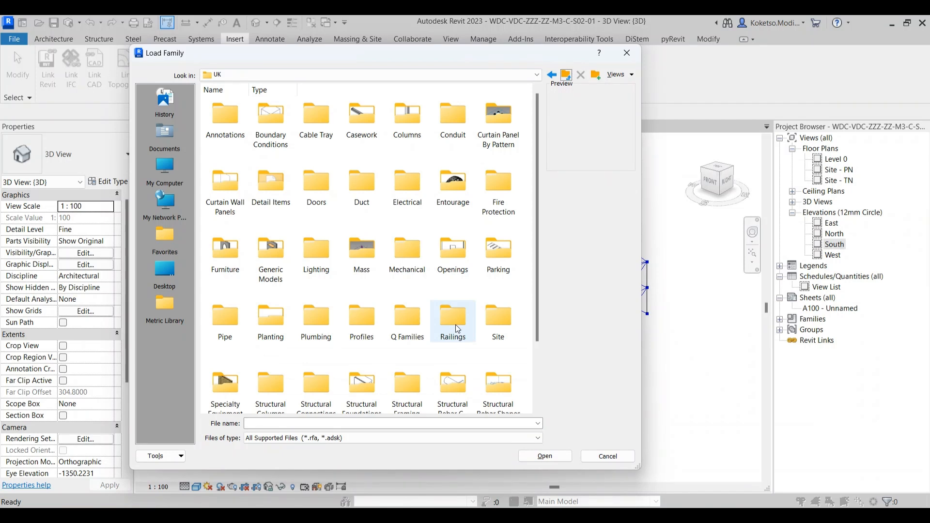
pyautogui.scroll(-2, 455, 325)
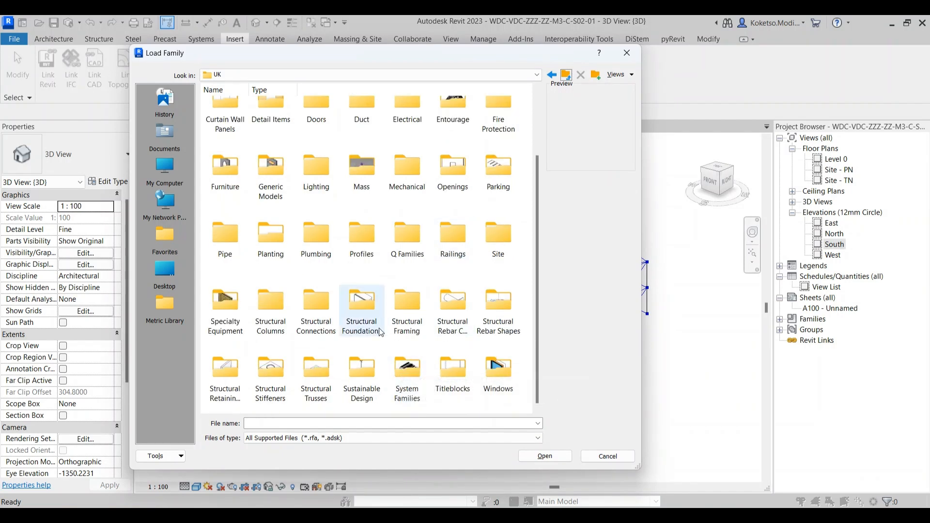
pyautogui.doubleClick(407, 305)
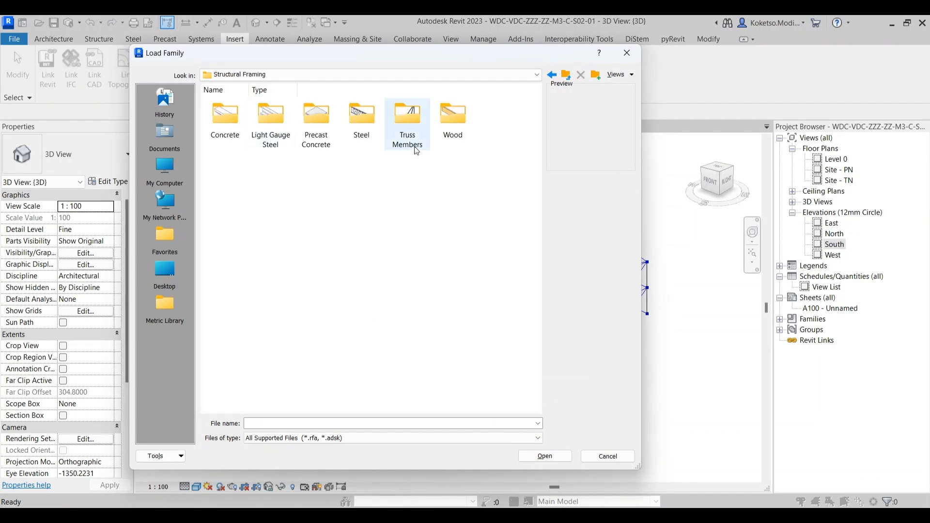
pyautogui.doubleClick(364, 123)
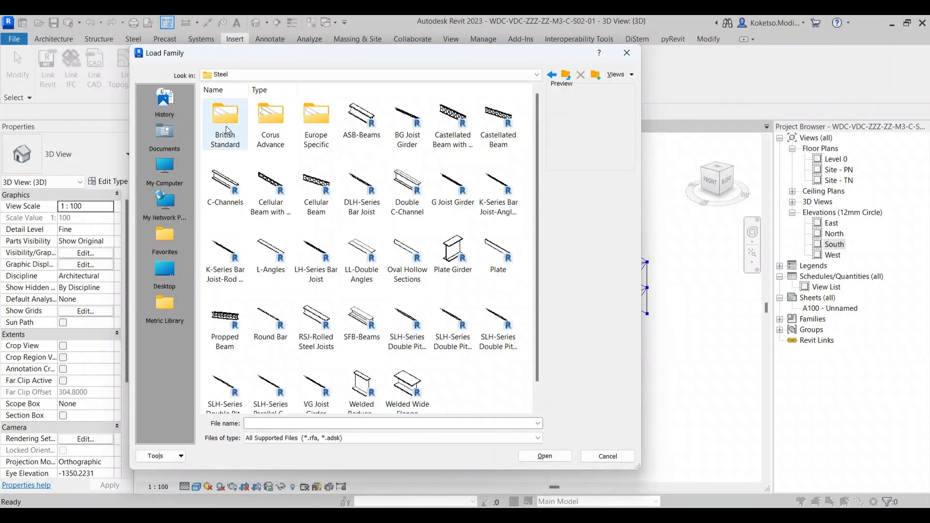
pyautogui.click(223, 121)
pyautogui.doubleClick(223, 120)
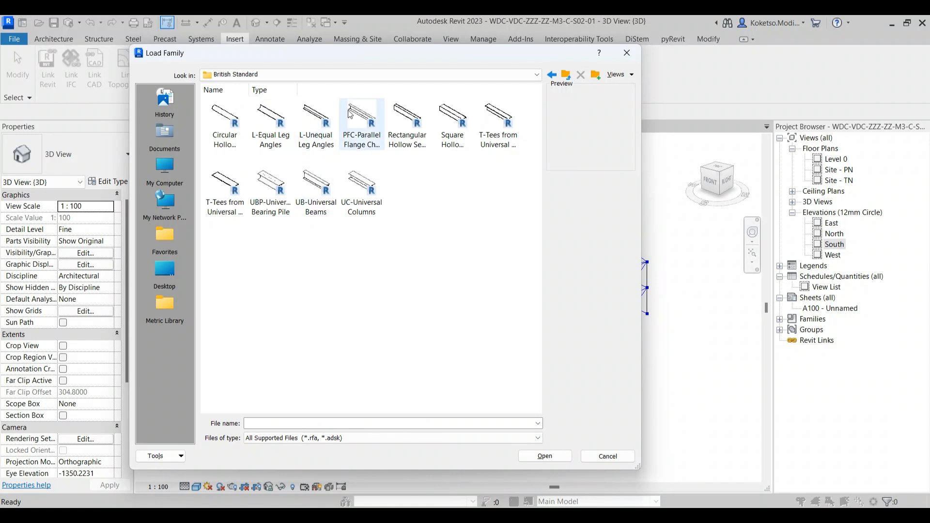
# Step: Load the PFC-Parallel Flange Channels family with only the PFC150x90x24 type
pyautogui.click(359, 125)
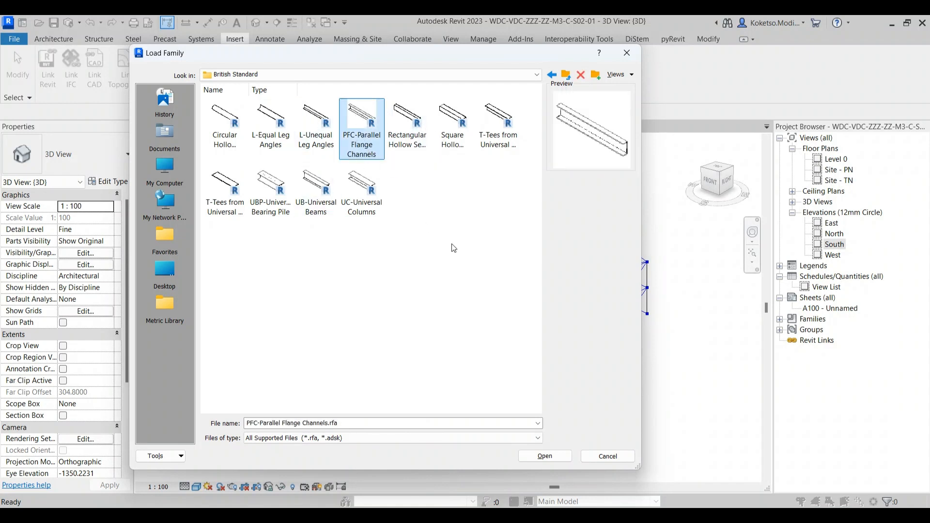
pyautogui.click(540, 455)
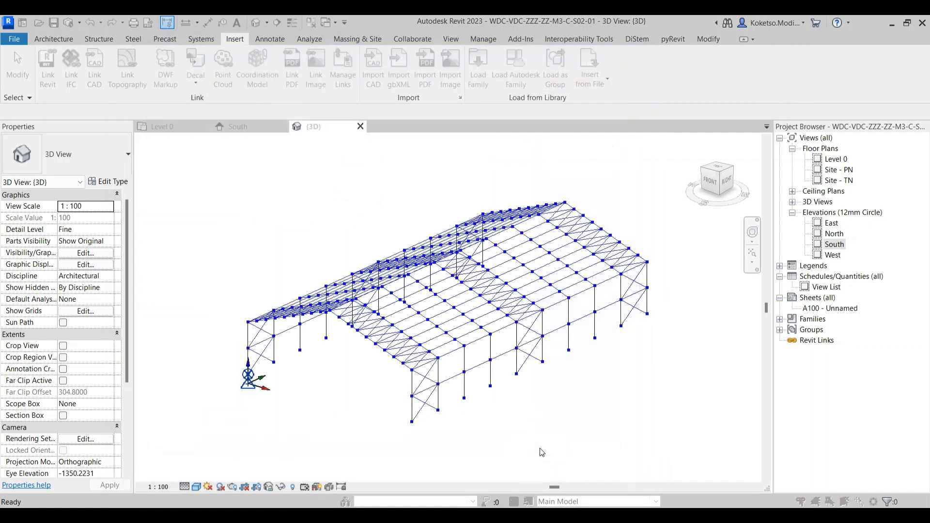
pyautogui.scroll(1, 226, 234)
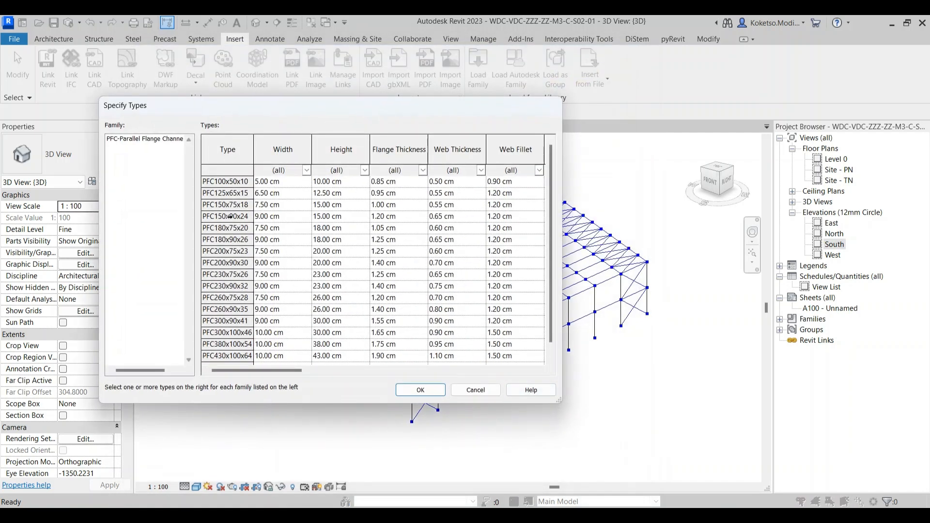
pyautogui.click(233, 216)
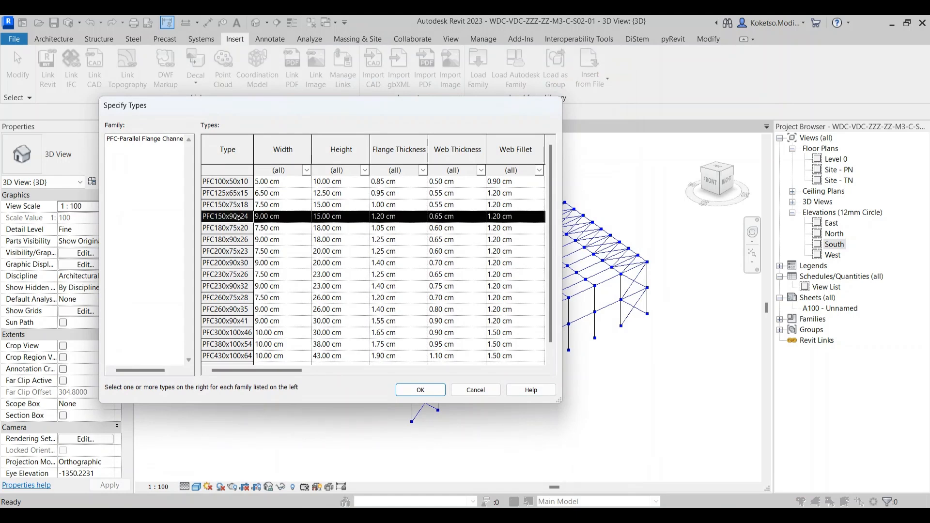
pyautogui.click(421, 390)
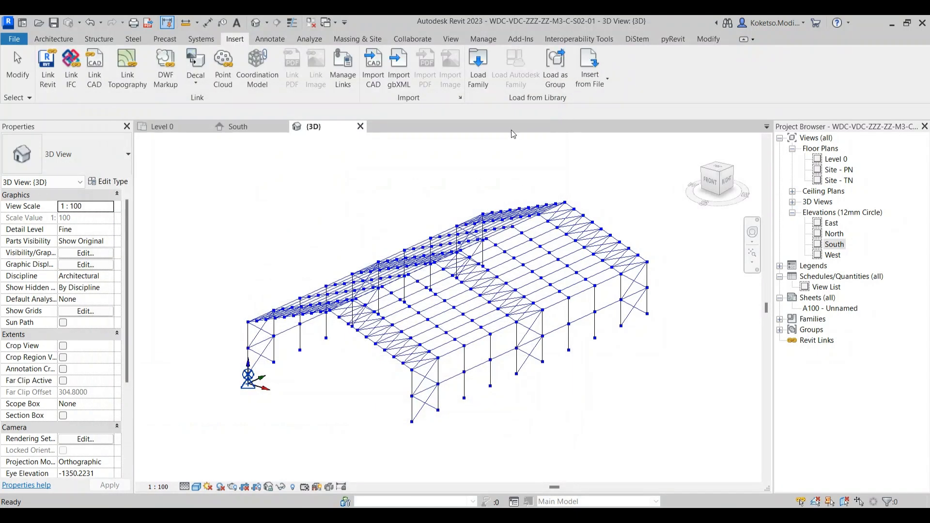
# Step: Browse back to the Structural Framing > Steel > British Standard folder
pyautogui.click(486, 84)
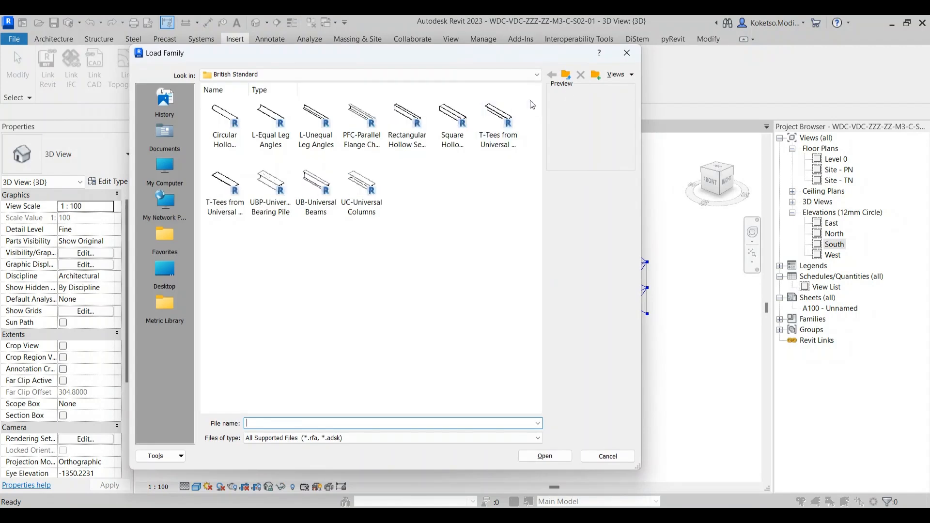
pyautogui.click(567, 75)
pyautogui.click(567, 75)
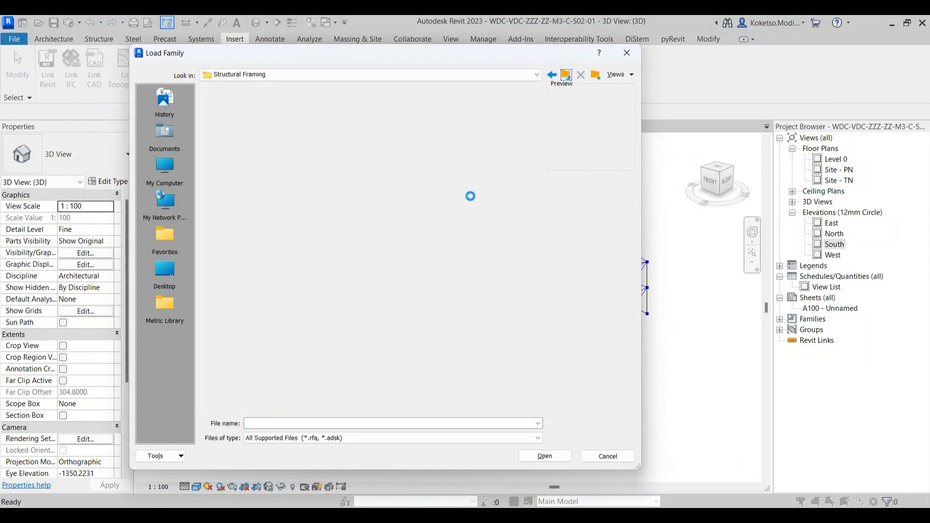
pyautogui.scroll(-1, 494, 359)
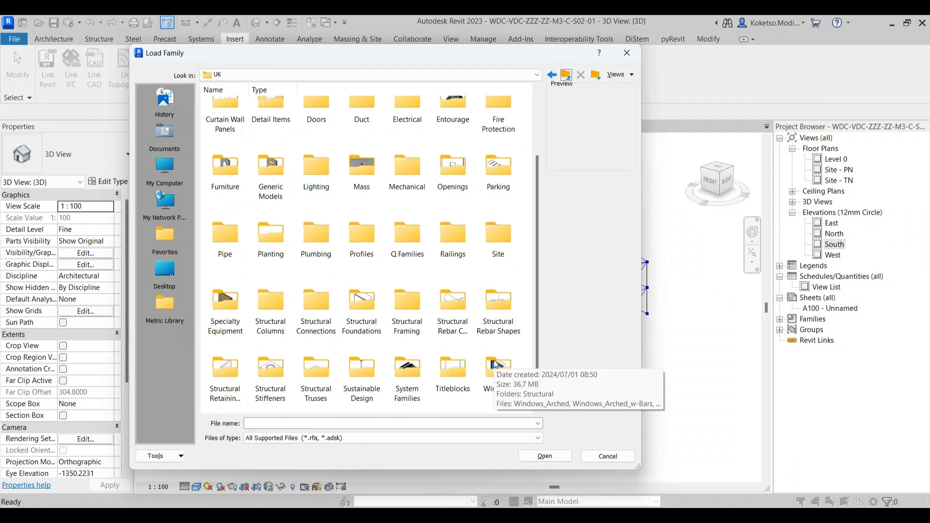
pyautogui.doubleClick(400, 305)
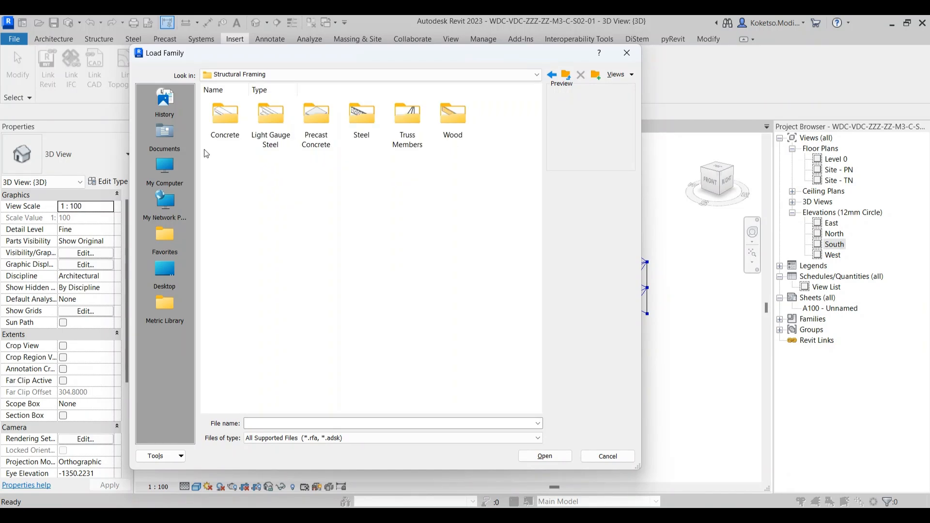
pyautogui.click(361, 117)
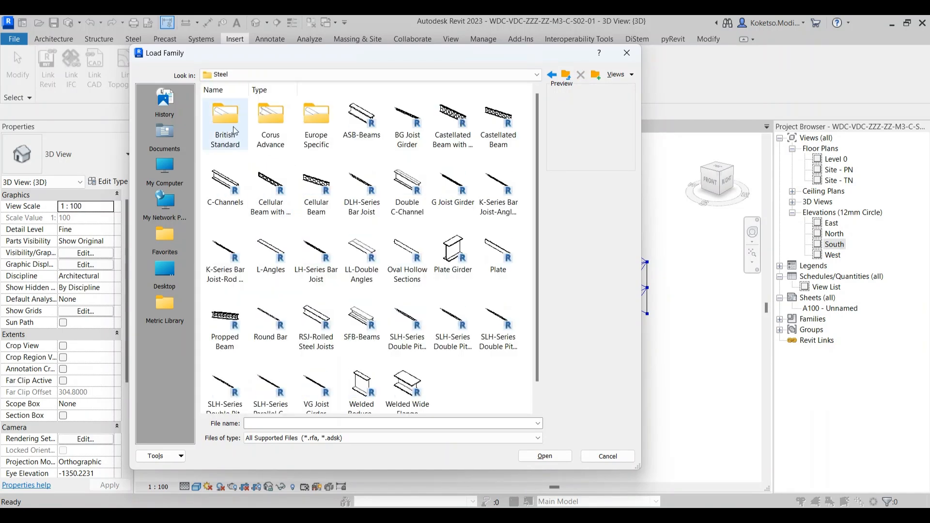
pyautogui.doubleClick(233, 126)
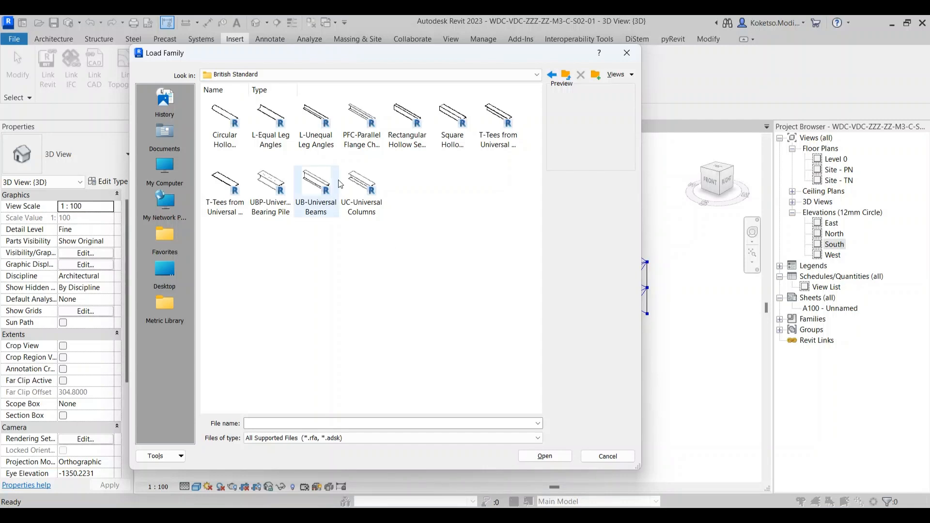
# Step: Load UB-Universal Beams with the UB533x210x92 type, overwriting the existing family and parameter values
pyautogui.click(316, 191)
pyautogui.click(545, 456)
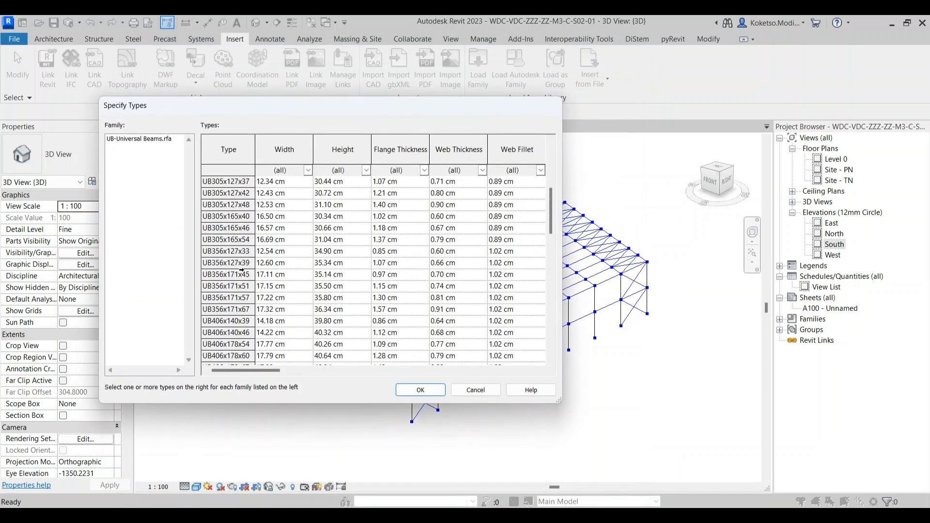
pyautogui.scroll(-3, 241, 271)
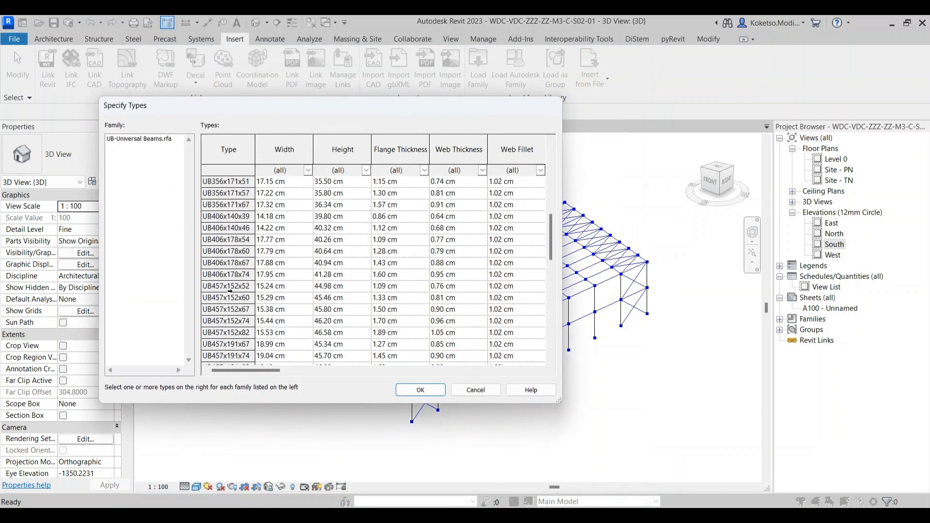
pyautogui.scroll(-4, 229, 292)
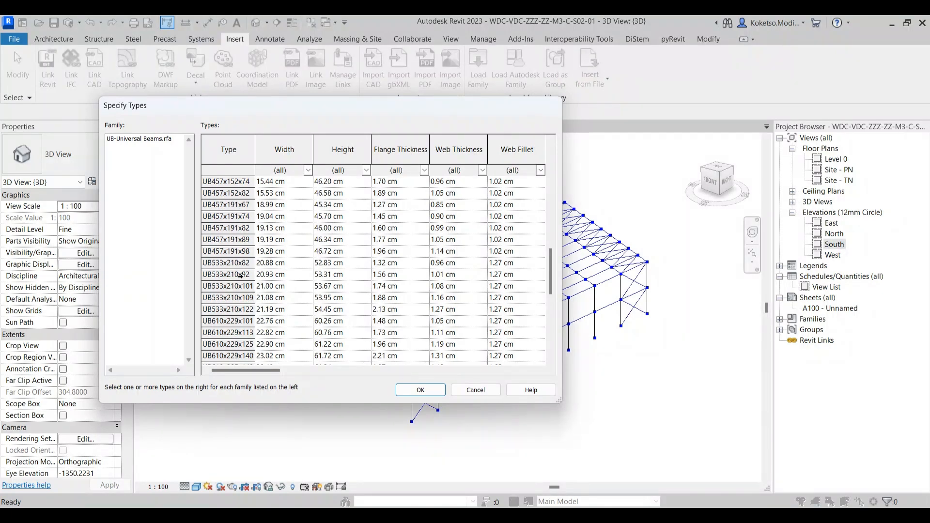
pyautogui.click(240, 274)
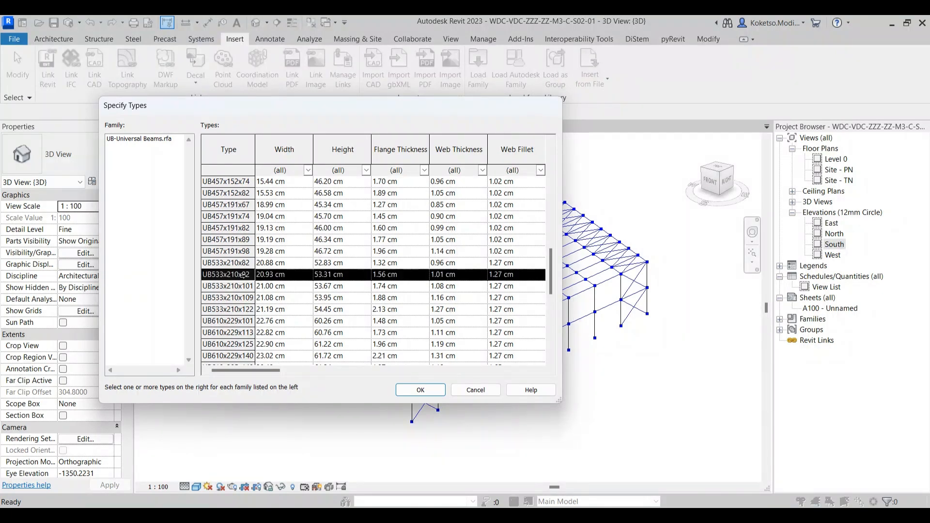
pyautogui.click(420, 390)
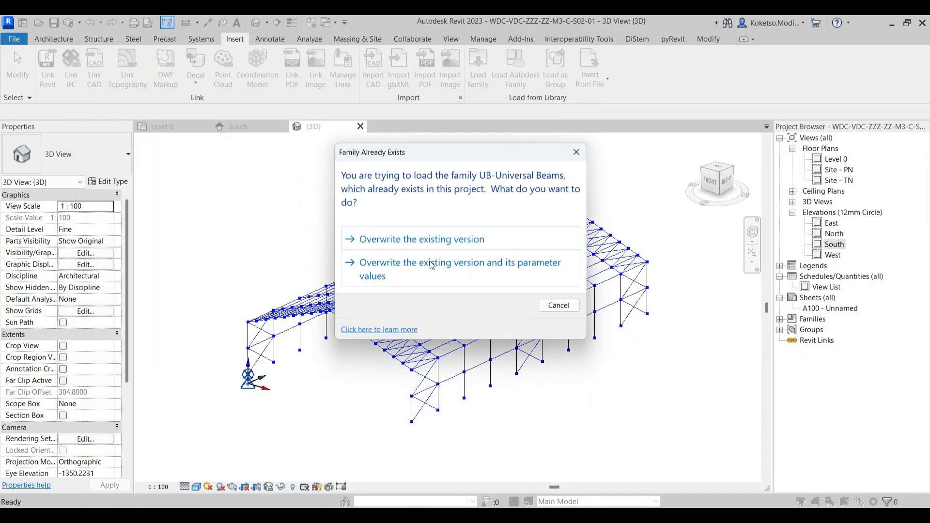
pyautogui.click(432, 266)
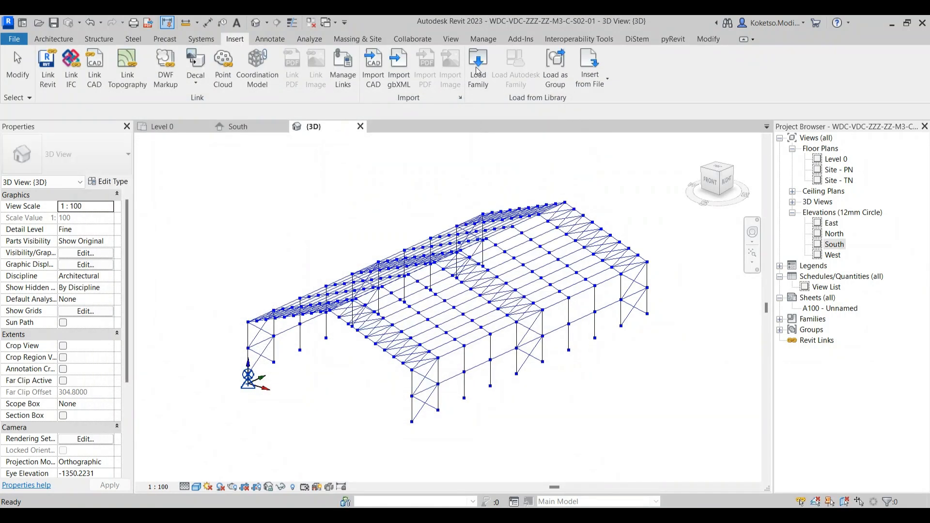
# Step: Load Circular Hollow Sections from Steel > British Standard with only the CHS139.7x12.5 type
pyautogui.click(478, 72)
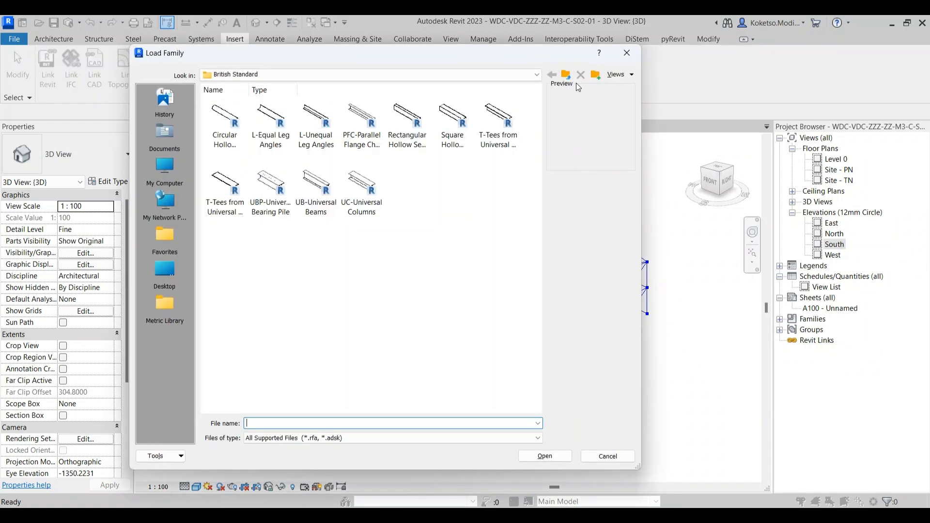
pyautogui.click(565, 75)
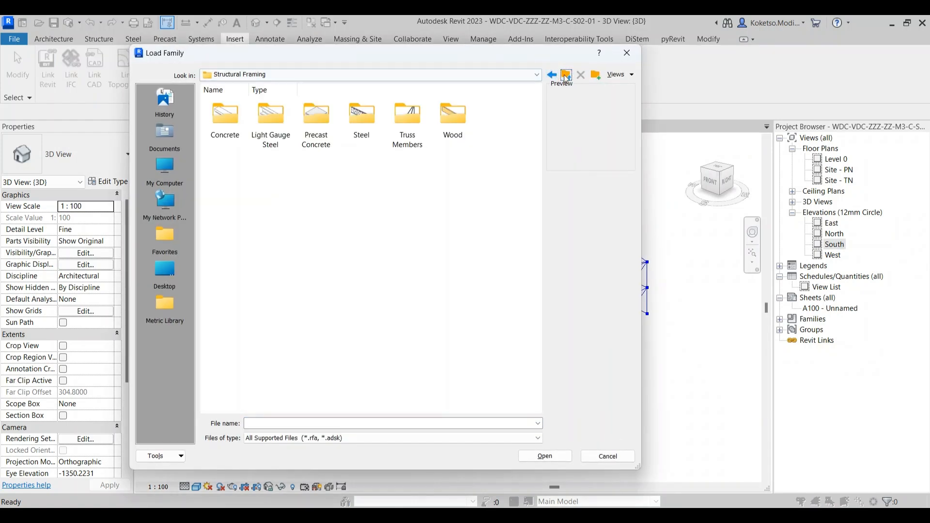
pyautogui.doubleClick(364, 117)
pyautogui.doubleClick(224, 117)
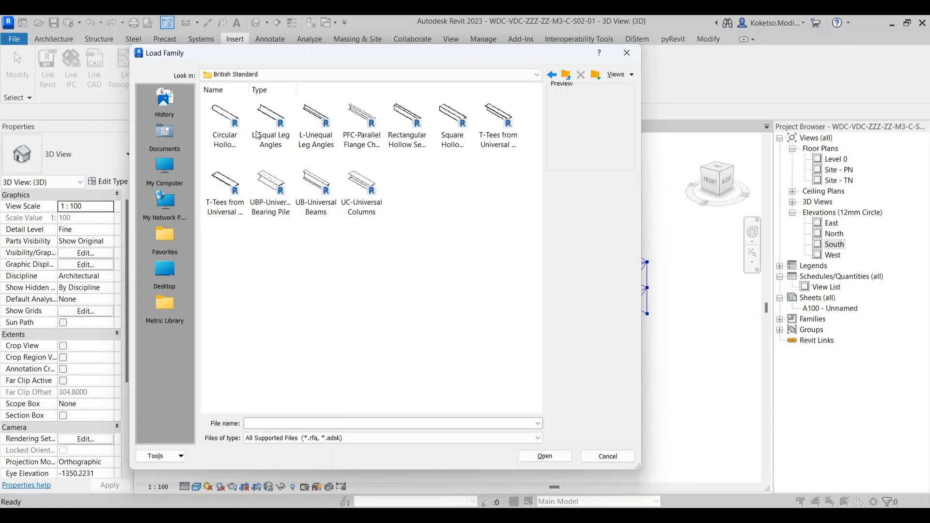
pyautogui.click(235, 114)
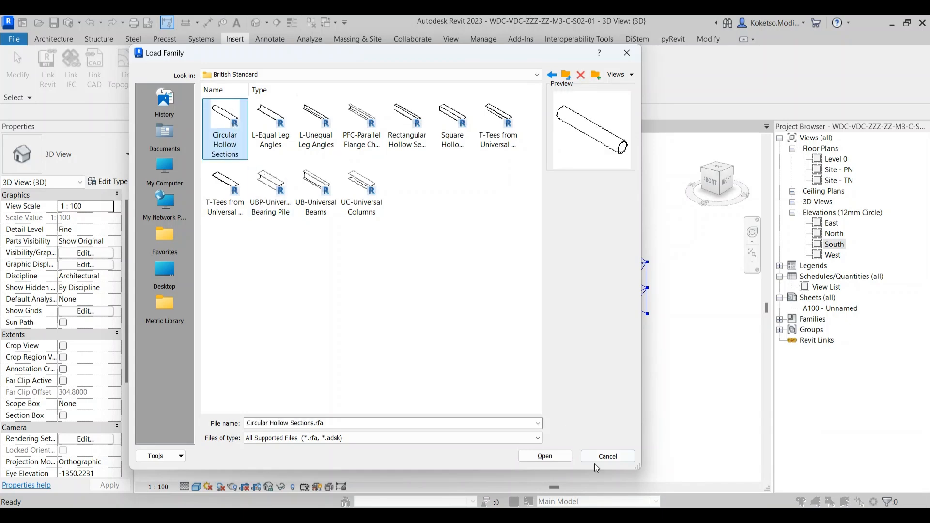
pyautogui.click(545, 456)
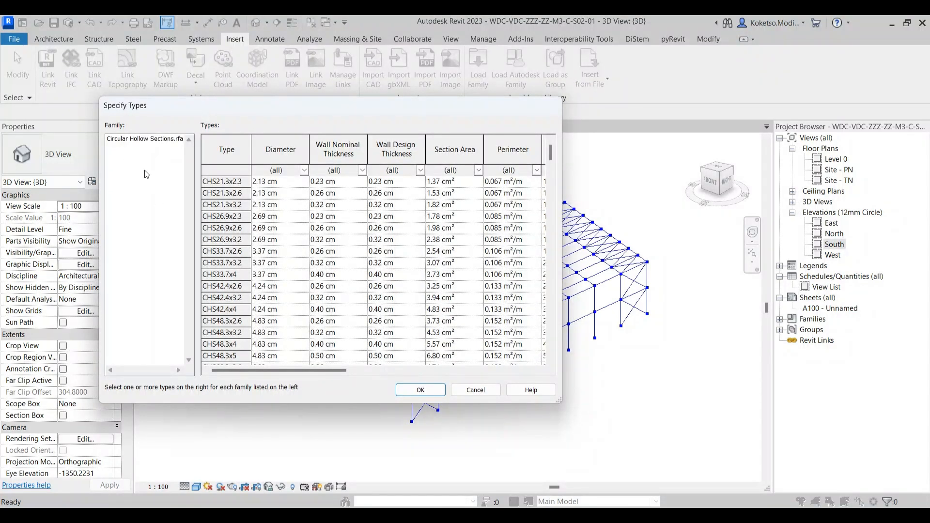
pyautogui.scroll(-15, 247, 286)
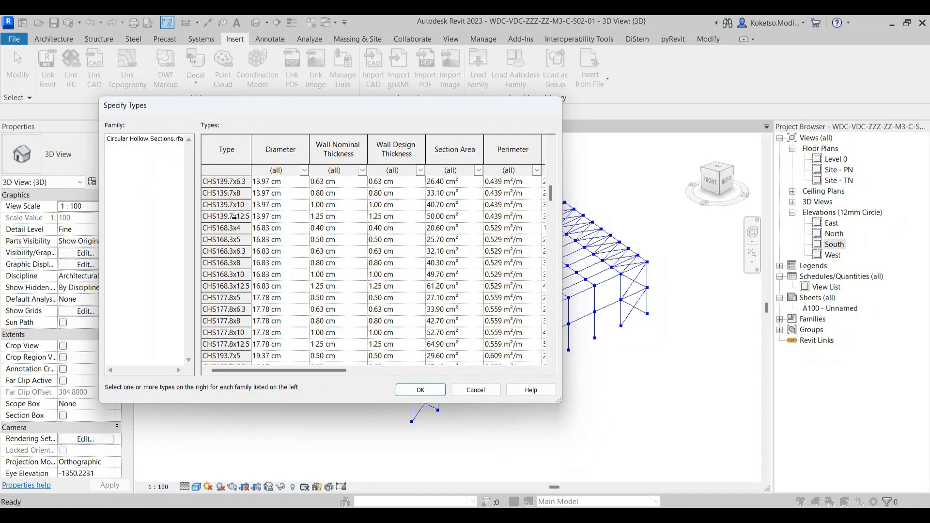
pyautogui.click(234, 218)
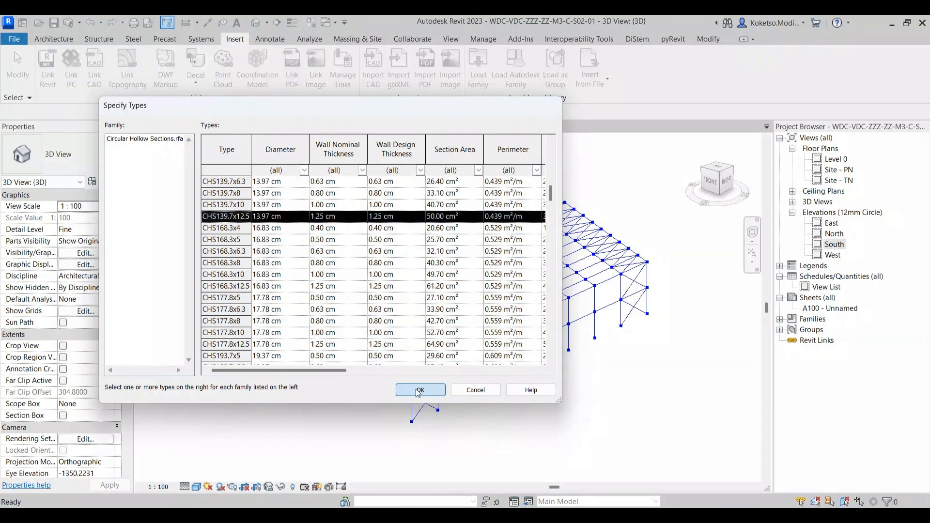
pyautogui.click(417, 389)
pyautogui.click(477, 68)
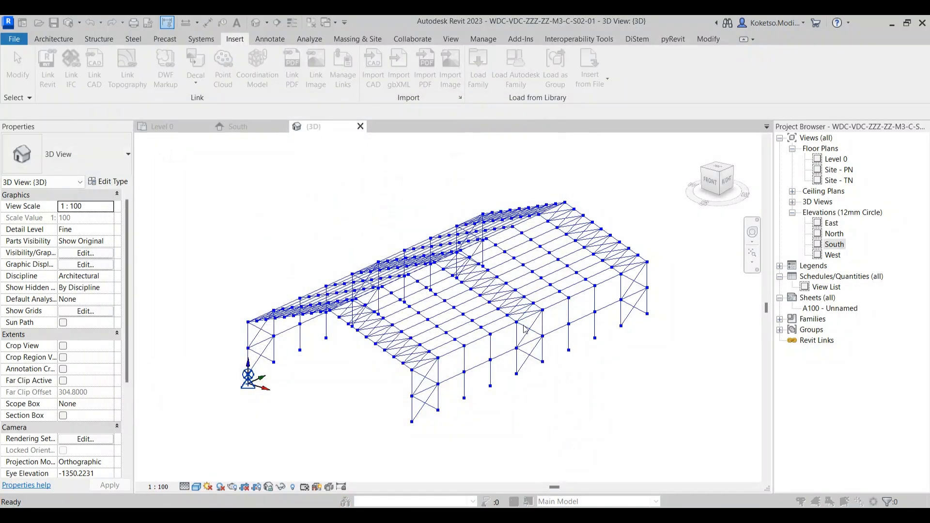
# Step: Reload the PFC-Parallel Flange Channels family with its PFC150x90x24 type
pyautogui.click(565, 74)
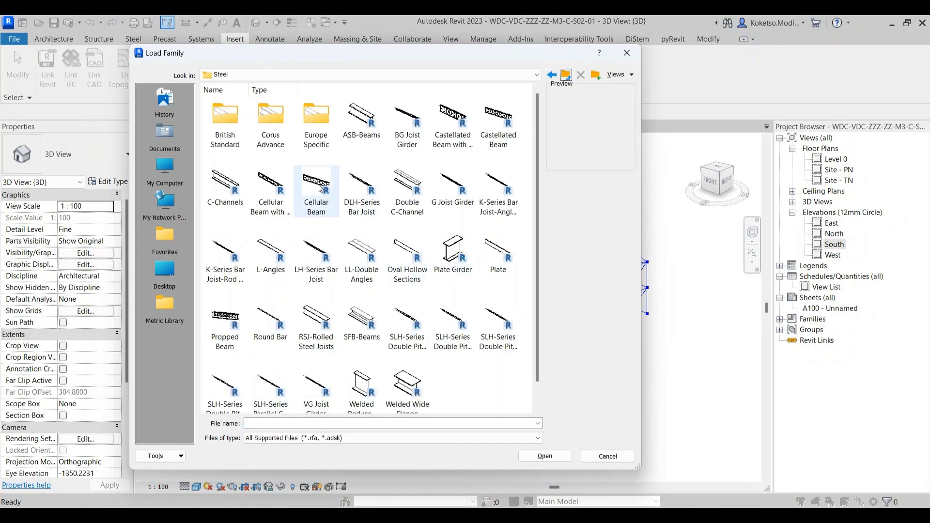
pyautogui.doubleClick(231, 134)
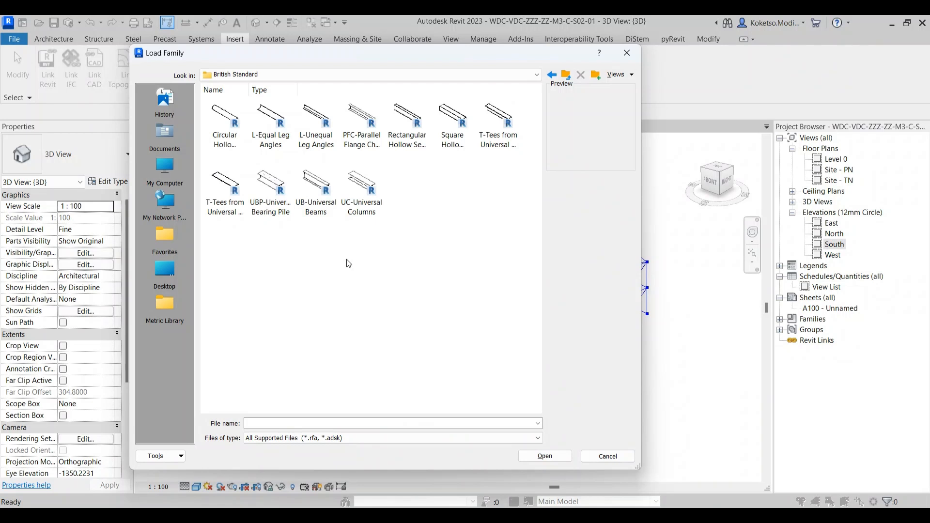
pyautogui.click(365, 127)
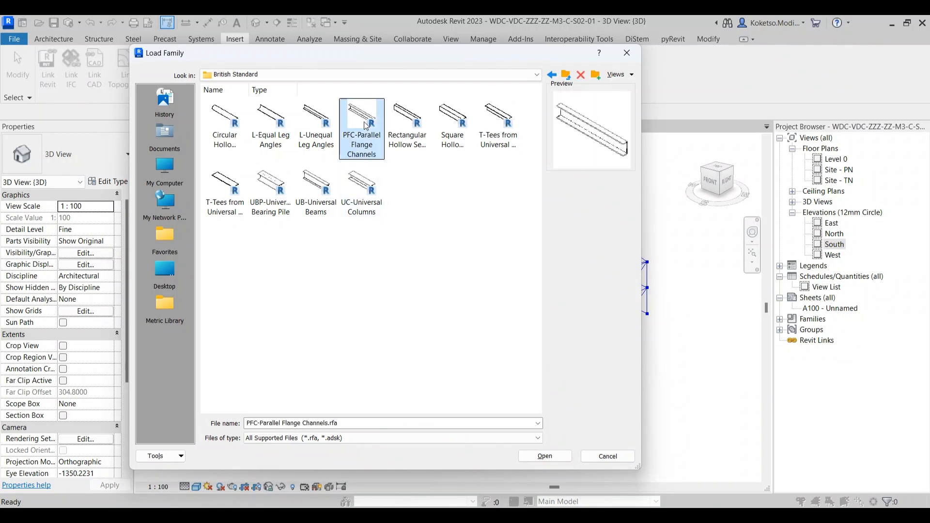
pyautogui.click(545, 456)
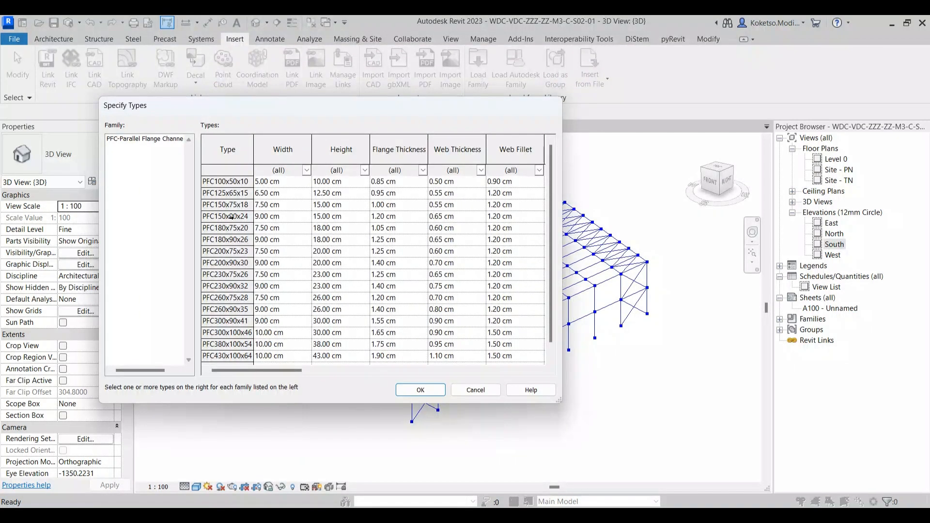
pyautogui.click(237, 221)
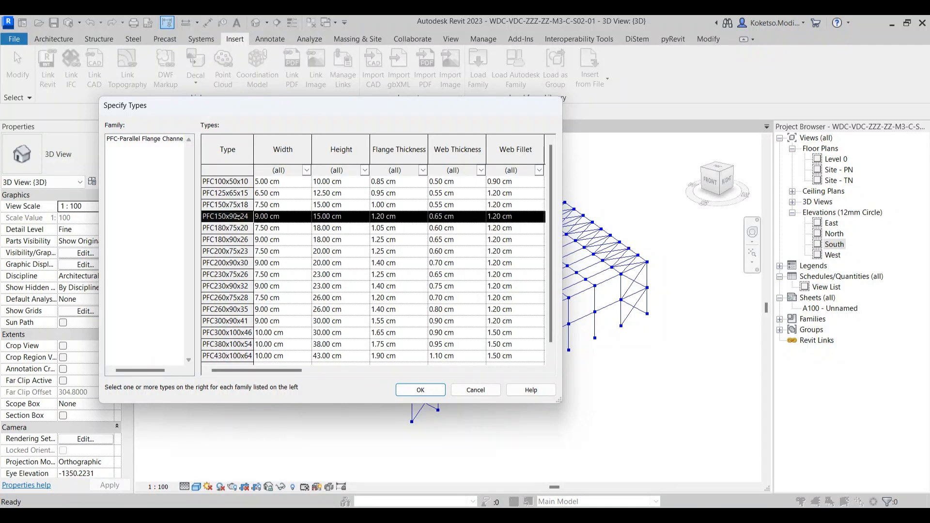
pyautogui.click(420, 390)
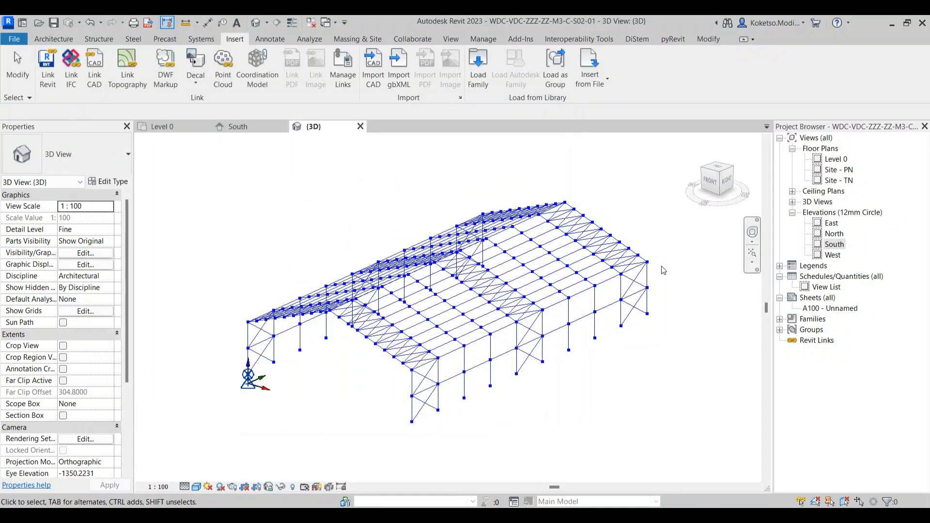
# Step: Load the Circular Hollow Sections family again, choosing CHS139.7x12.5 instead of CHS139.7x6.3
pyautogui.click(473, 83)
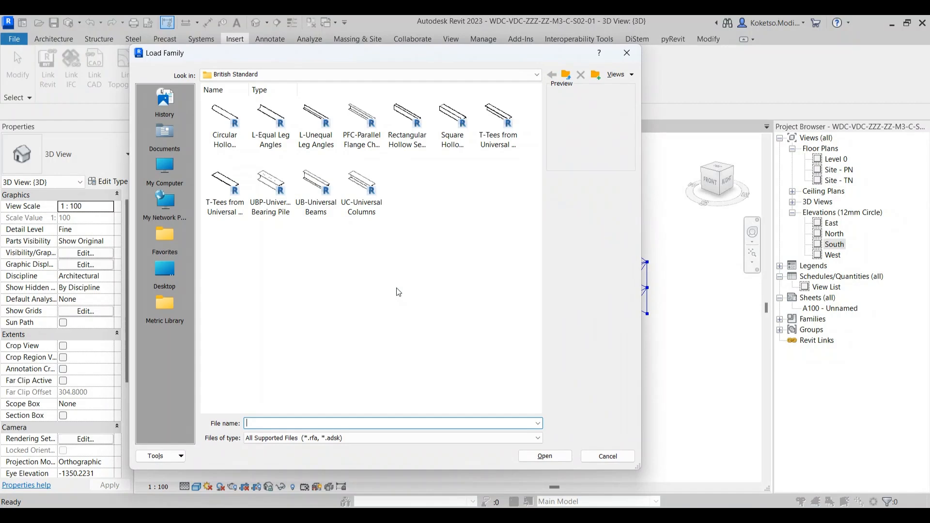
pyautogui.click(224, 121)
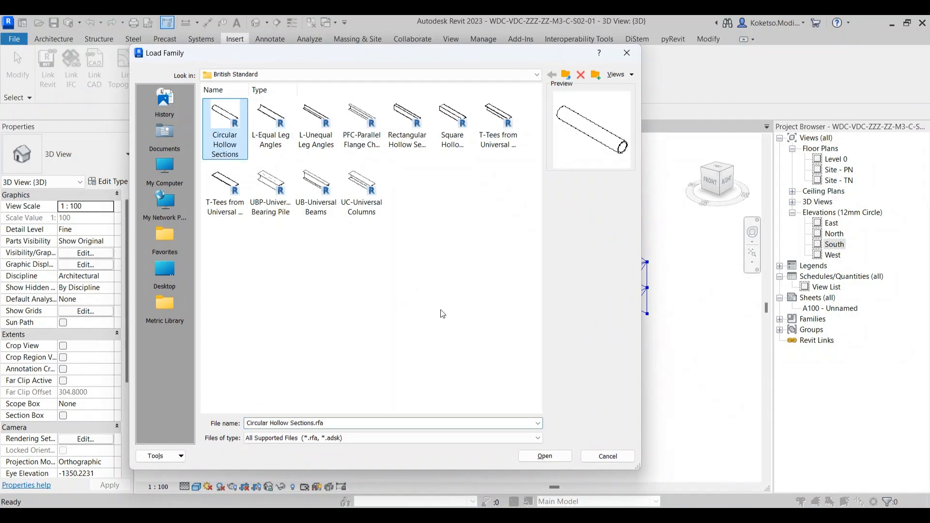
pyautogui.click(553, 456)
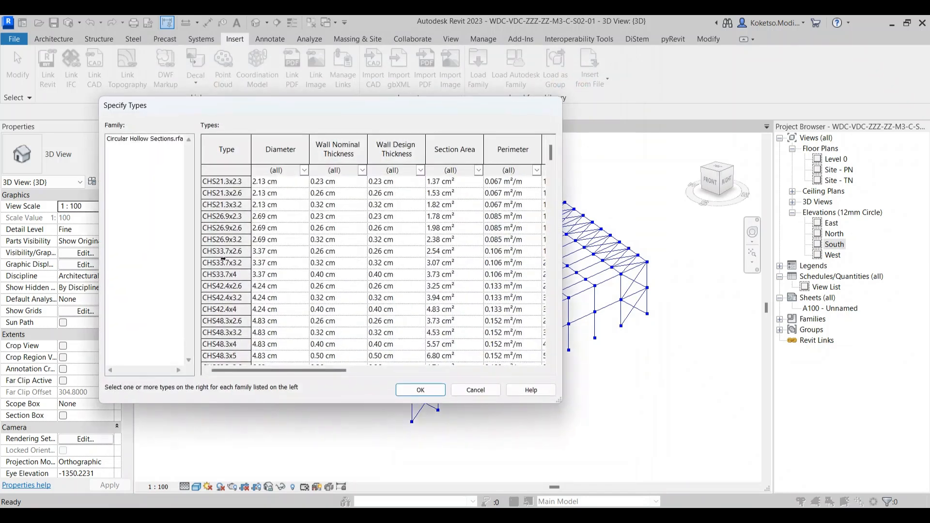
pyautogui.scroll(-10, 227, 304)
pyautogui.scroll(-3, 226, 304)
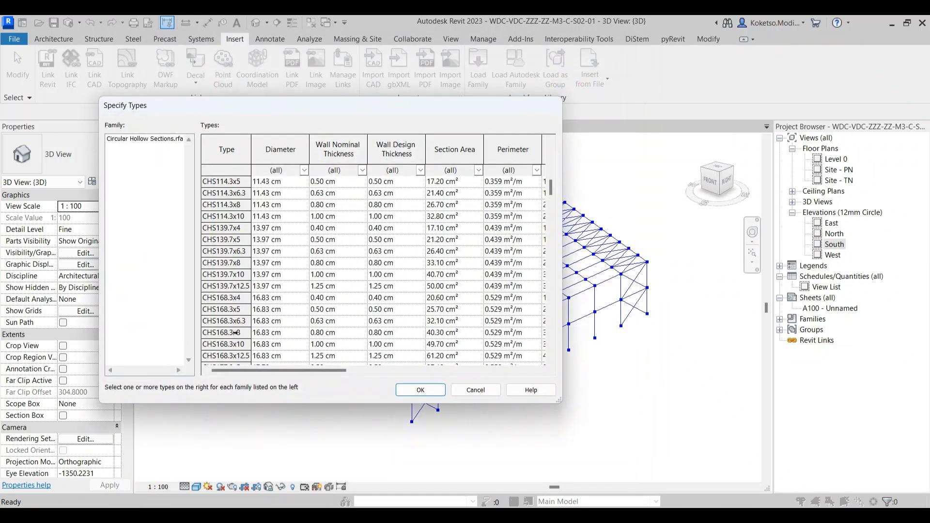
pyautogui.click(238, 251)
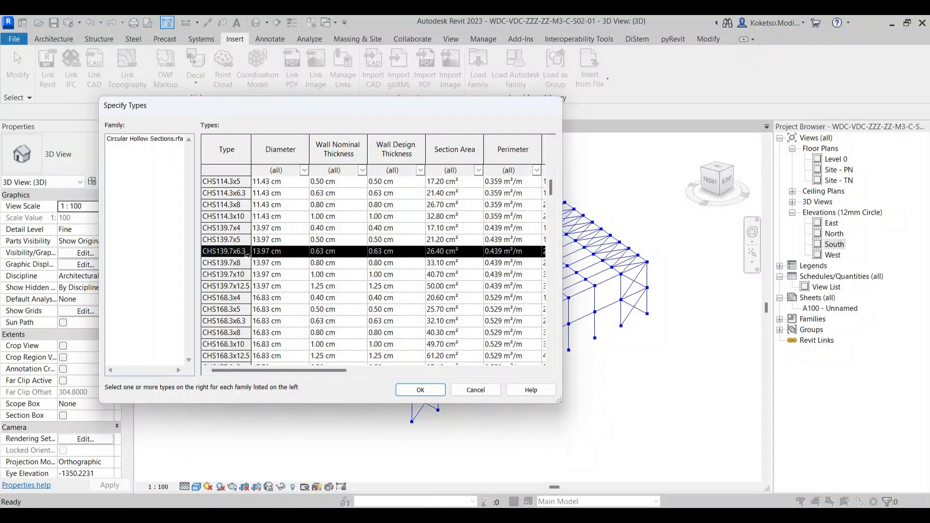
pyautogui.click(241, 286)
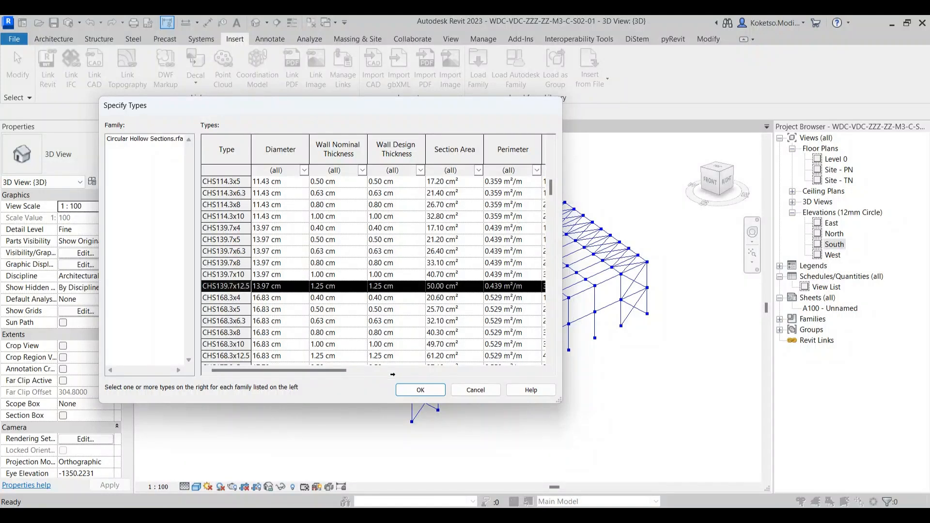
pyautogui.click(420, 390)
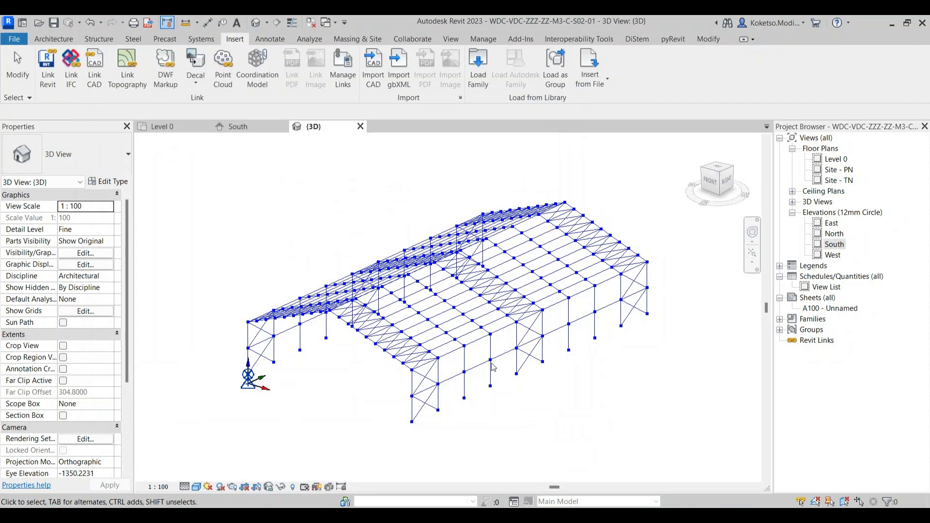
# Step: Open the South elevation and zoom to fit the whole portal frame
pyautogui.scroll(2, 494, 367)
pyautogui.moveTo(499, 339); pyautogui.dragTo(485, 314)
pyautogui.click(835, 244)
pyautogui.doubleClick(835, 245)
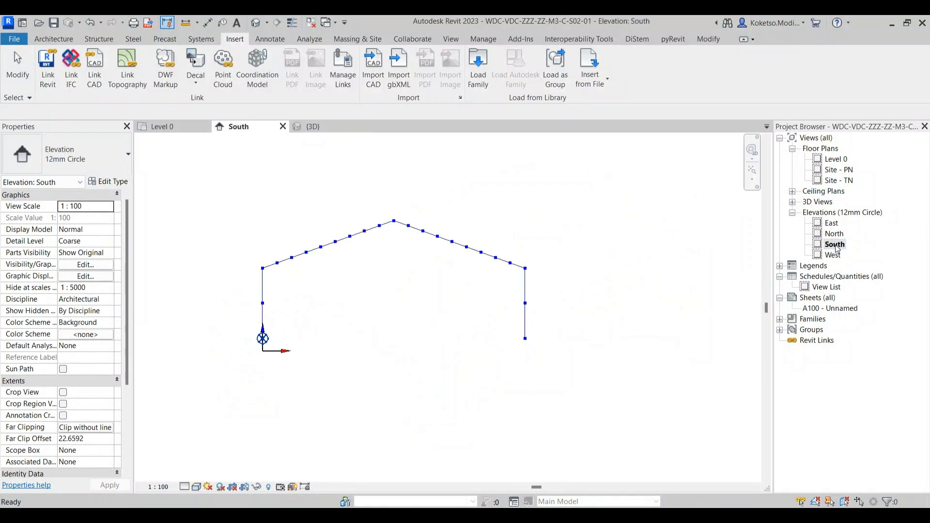
pyautogui.scroll(1, 268, 339)
pyautogui.scroll(-1, 267, 339)
pyautogui.scroll(2, 261, 340)
pyautogui.scroll(-2, 261, 340)
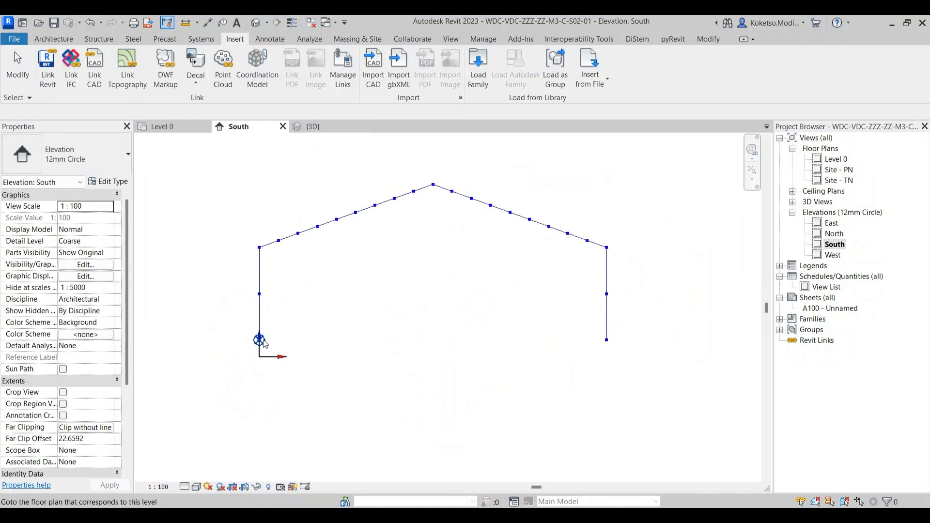
pyautogui.moveTo(363, 397); pyautogui.dragTo(391, 369)
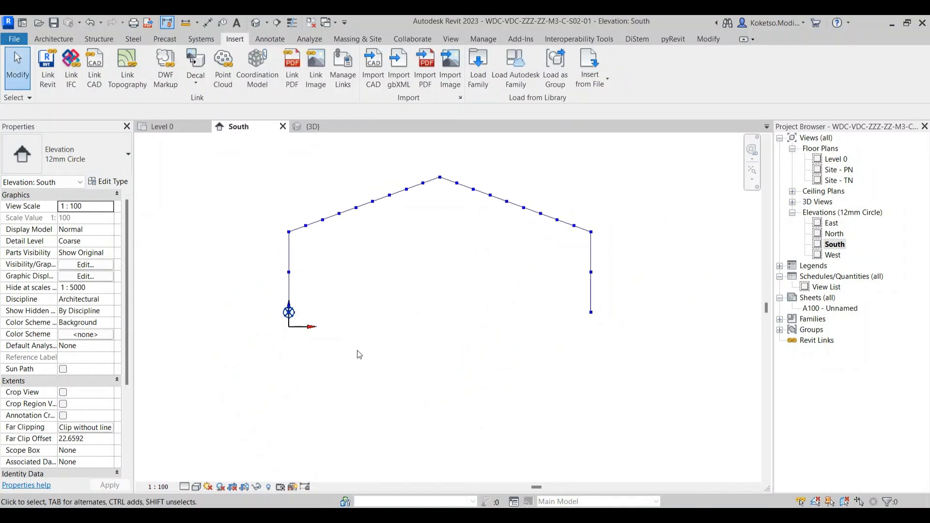
pyautogui.scroll(-1, 360, 355)
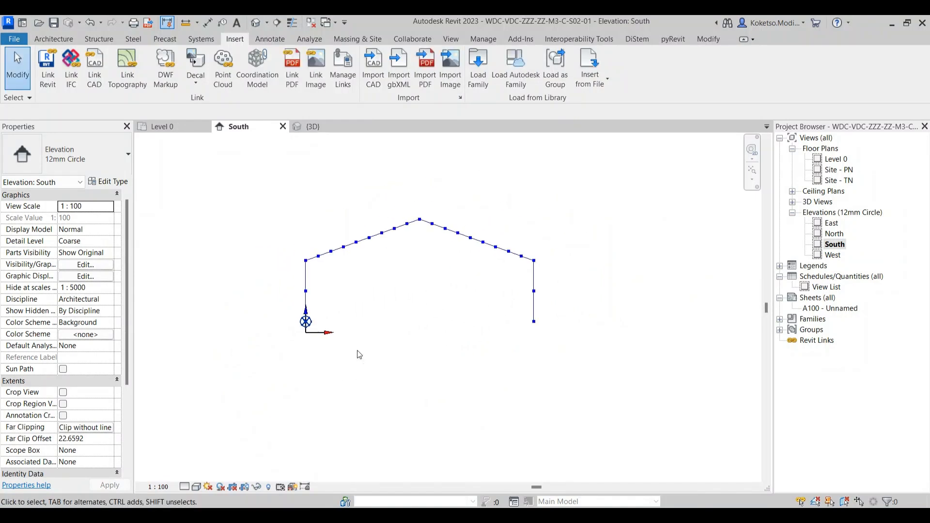
pyautogui.click(751, 170)
pyautogui.scroll(-2, 291, 347)
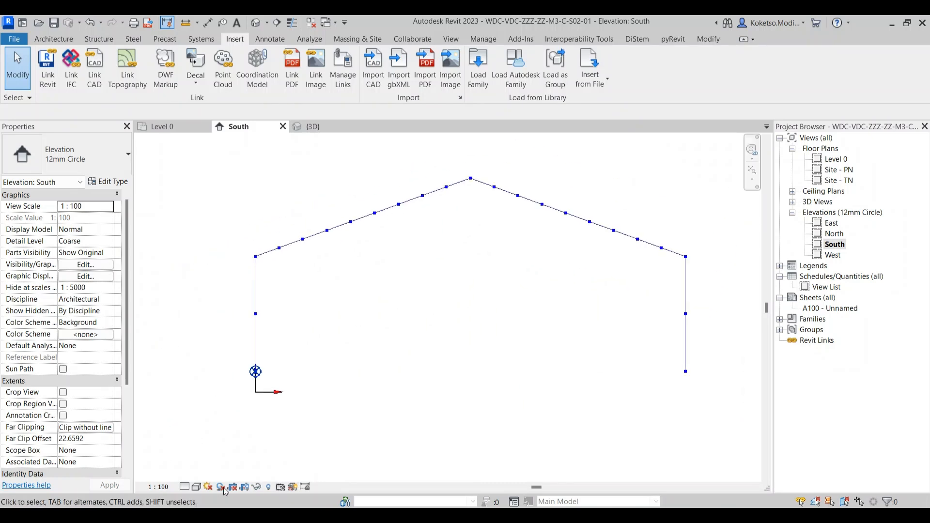
pyautogui.click(280, 488)
pyautogui.click(280, 488)
pyautogui.scroll(3, 257, 374)
pyautogui.scroll(-1, 256, 379)
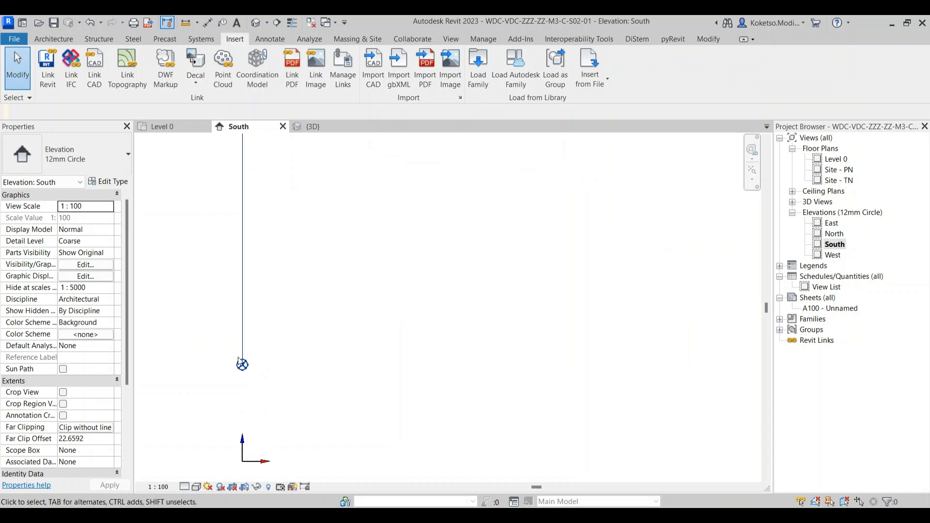
# Step: Check the frame in the Level 0 plan, then go back to the South elevation
pyautogui.click(835, 160)
pyautogui.doubleClick(835, 161)
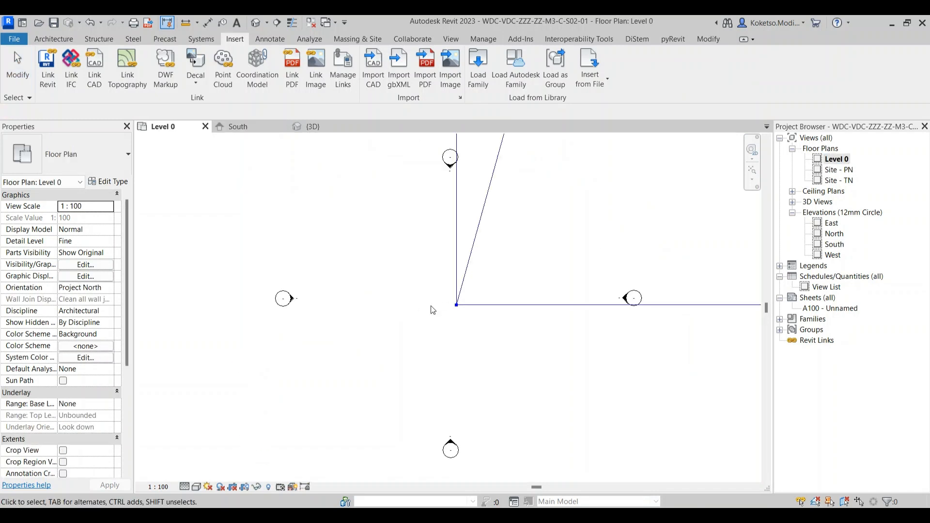
pyautogui.scroll(12, 462, 311)
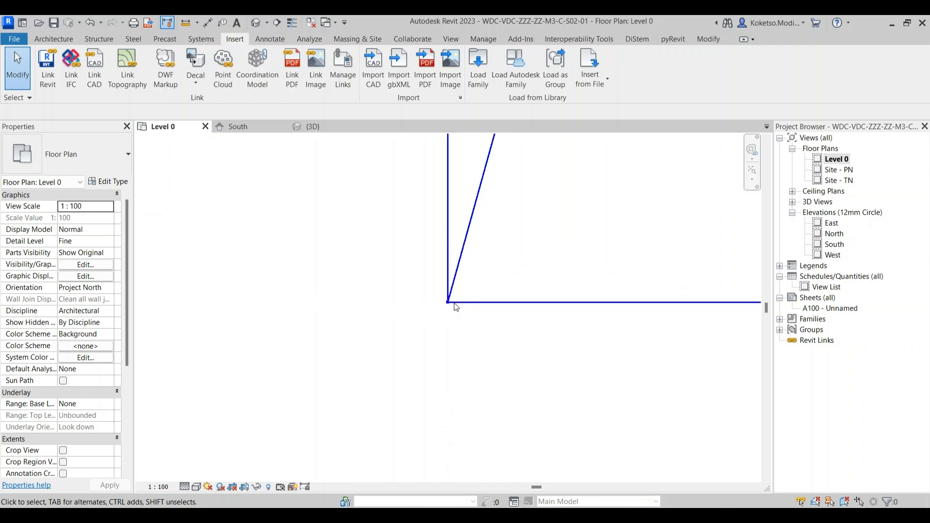
pyautogui.scroll(-8, 427, 303)
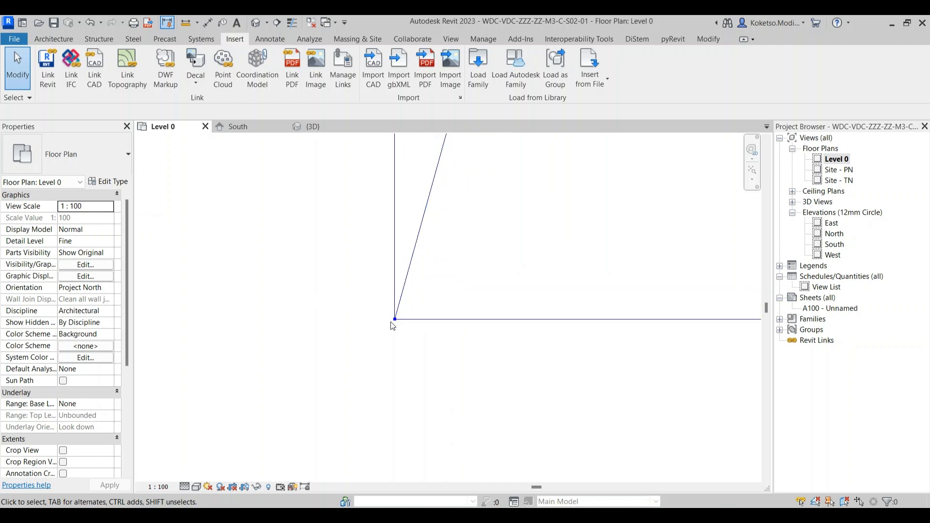
pyautogui.scroll(-6, 365, 357)
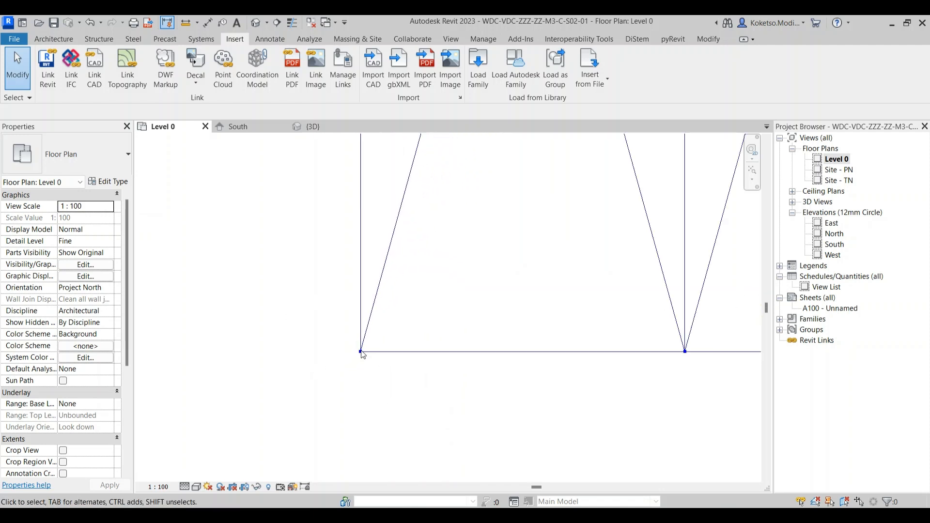
pyautogui.scroll(-2, 364, 354)
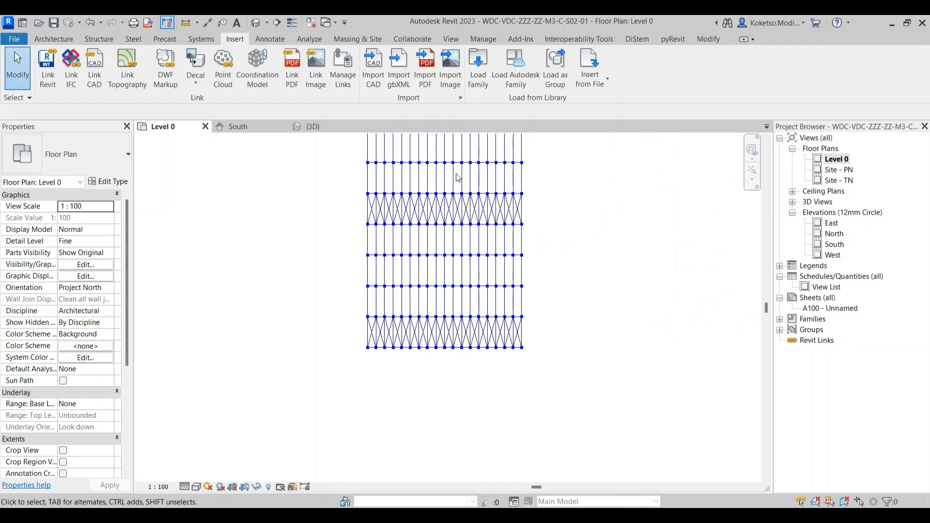
pyautogui.click(241, 126)
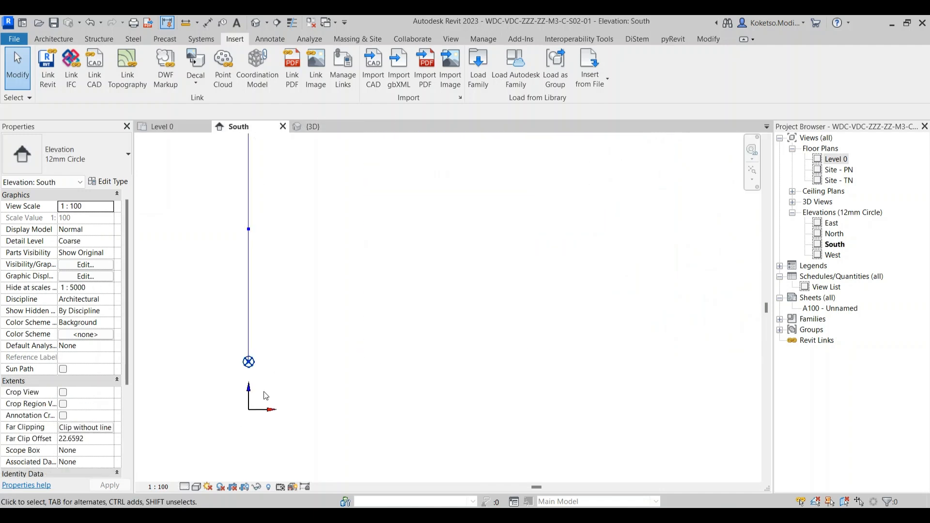
pyautogui.scroll(2, 311, 386)
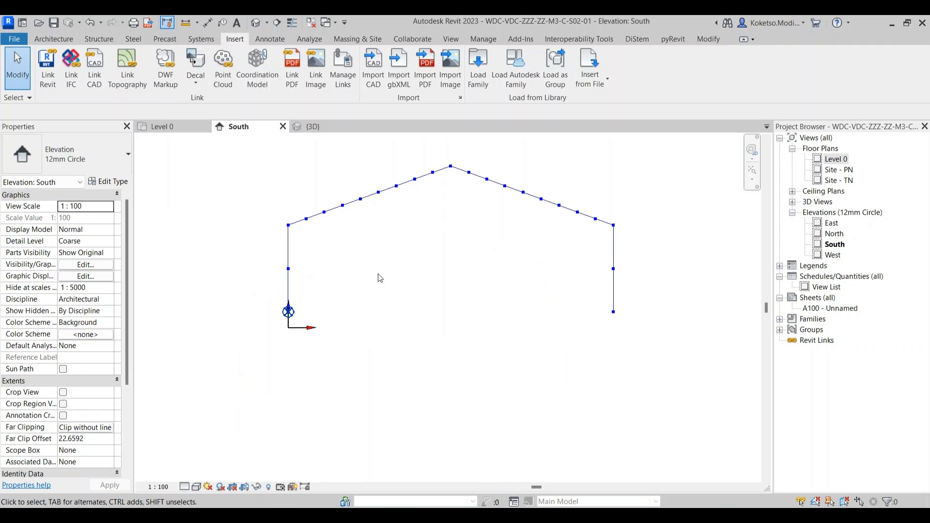
# Step: Turn on the Levels annotation category in the South elevation's Visibility/Graphics settings
pyautogui.press('v')
pyautogui.press('v')
pyautogui.click(261, 150)
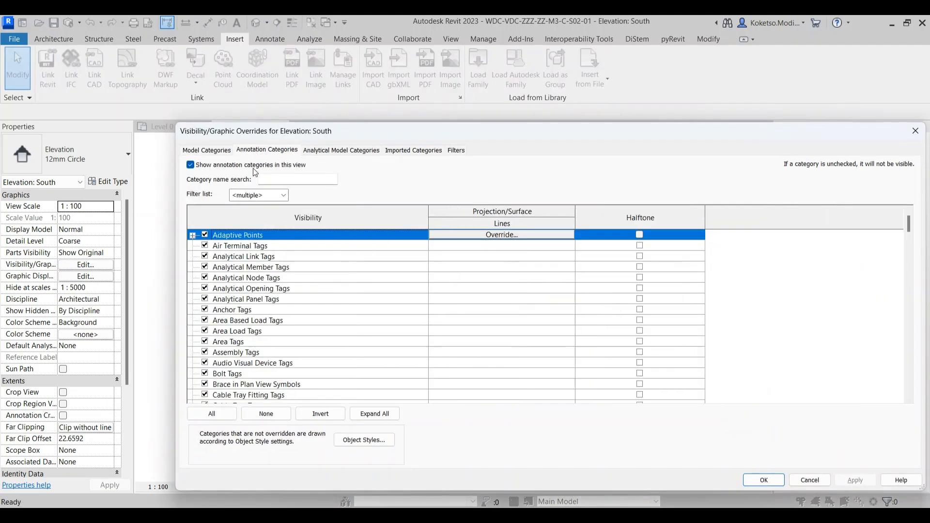
pyautogui.click(230, 313)
pyautogui.press('l')
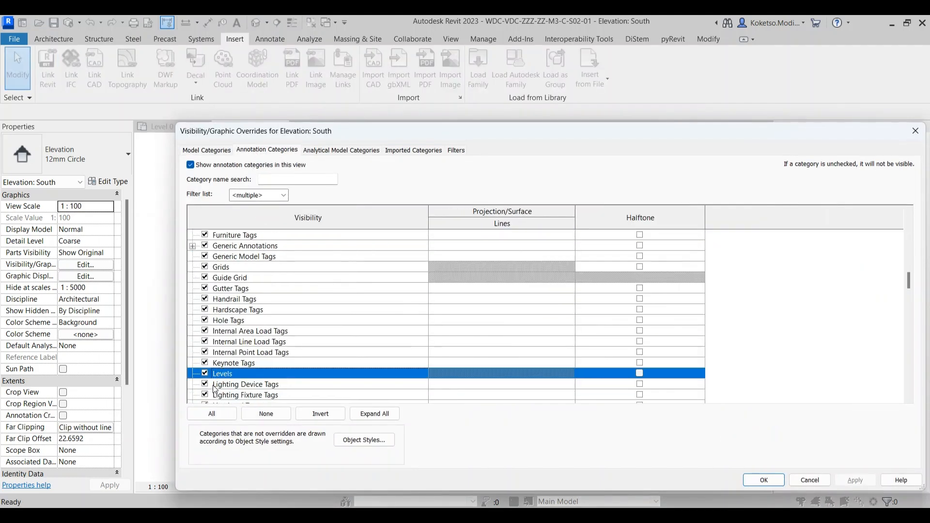
pyautogui.click(772, 478)
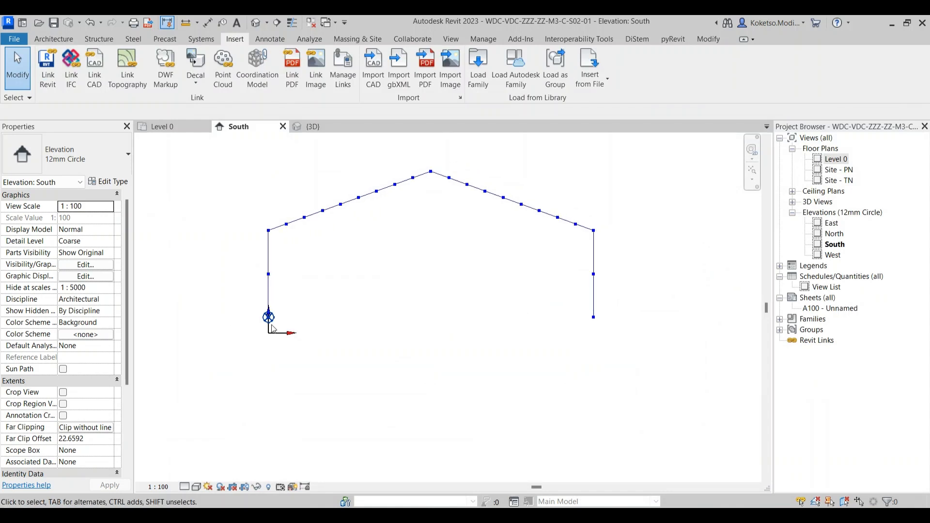
# Step: Measure the left column's height, about 7959.97, with the Measure tool
pyautogui.scroll(2, 272, 243)
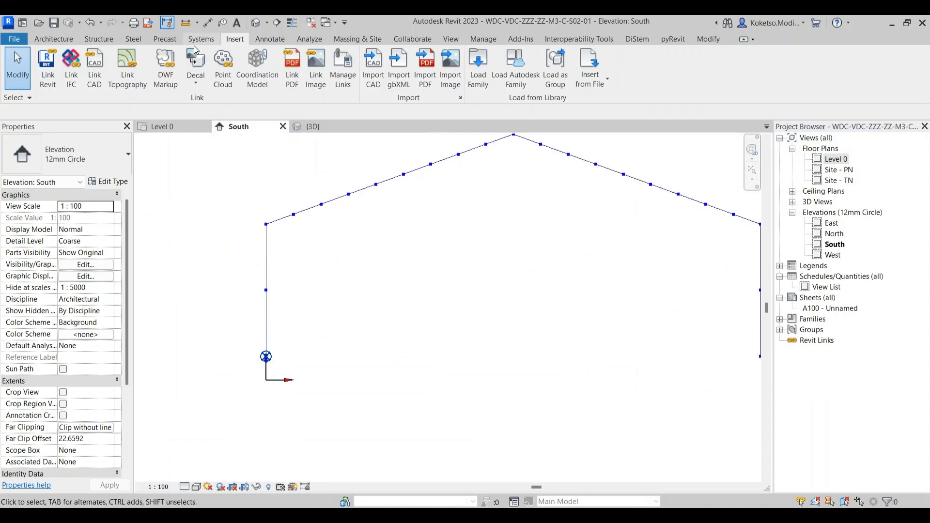
pyautogui.click(208, 22)
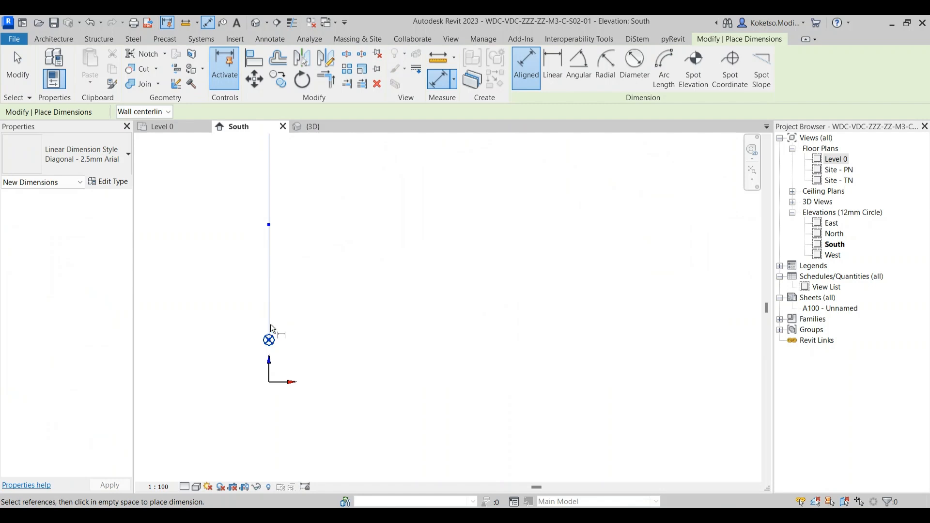
pyautogui.scroll(-1, 271, 329)
pyautogui.click(189, 23)
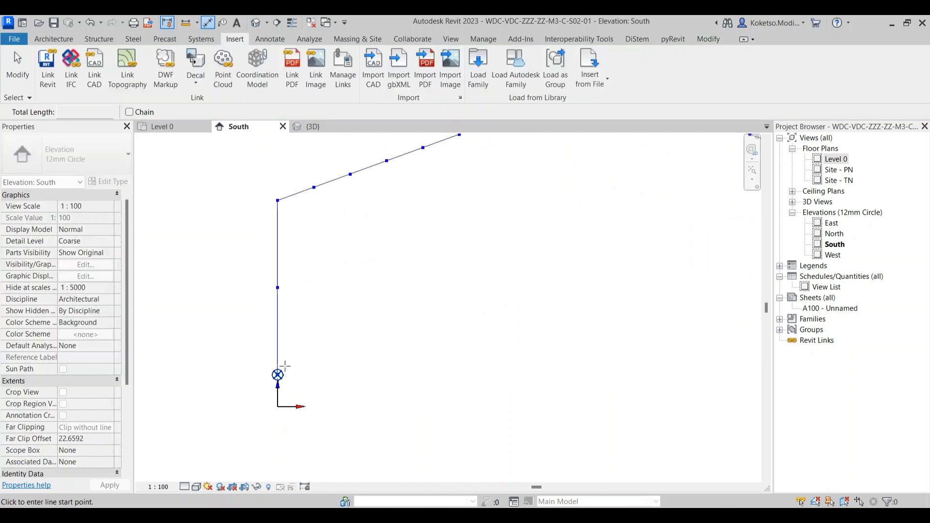
pyautogui.click(277, 200)
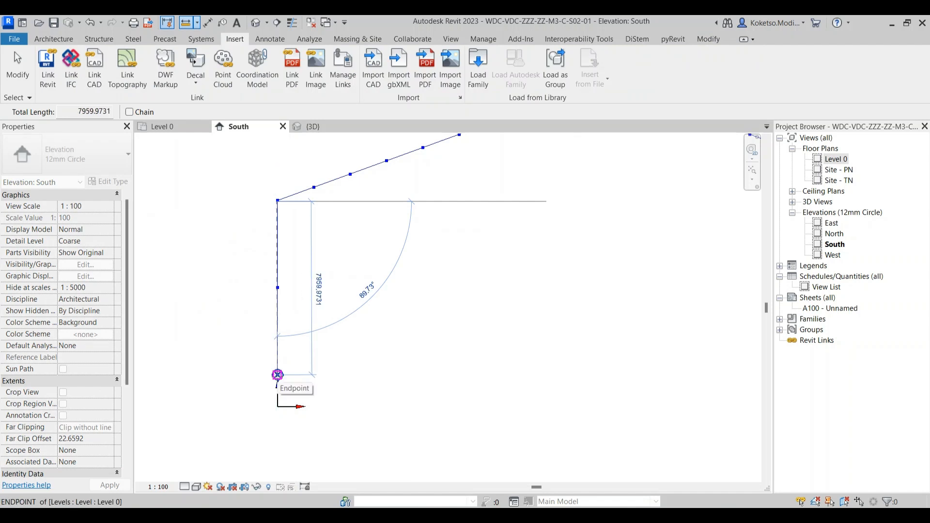
pyautogui.press('Escape')
pyautogui.press('Escape')
# Step: Bring the Dynamo PORTAL FRAME SCRIPT graph back to the front
pyautogui.scroll(-3, 512, 412)
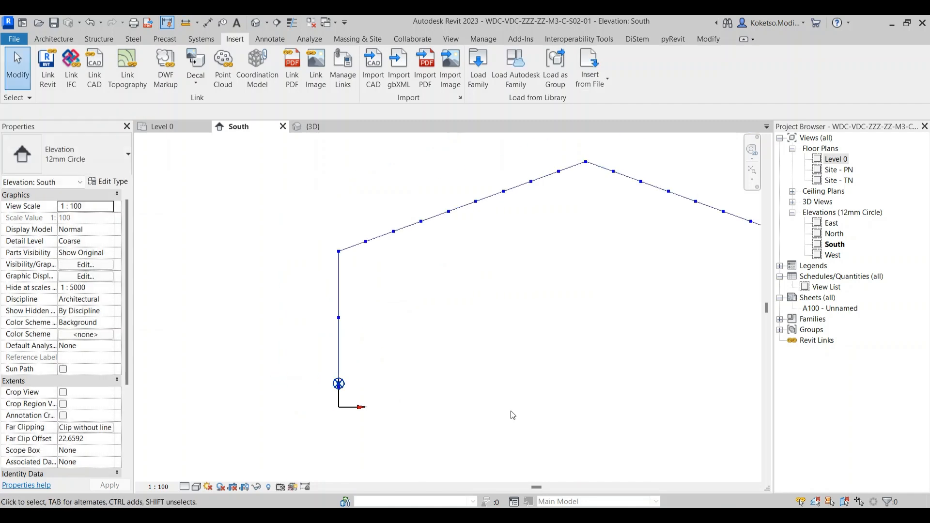
pyautogui.moveTo(537, 515)
pyautogui.click(809, 445)
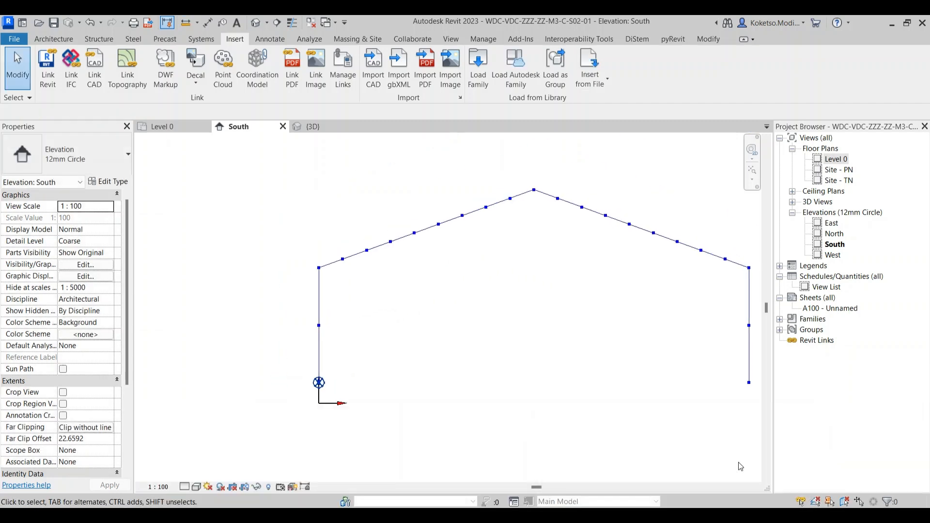
pyautogui.scroll(-5, 328, 264)
# Step: Change the WIDTH input from 30000 to 30 and HEIGHT from 8000 to 8
pyautogui.moveTo(164, 218); pyautogui.dragTo(328, 202)
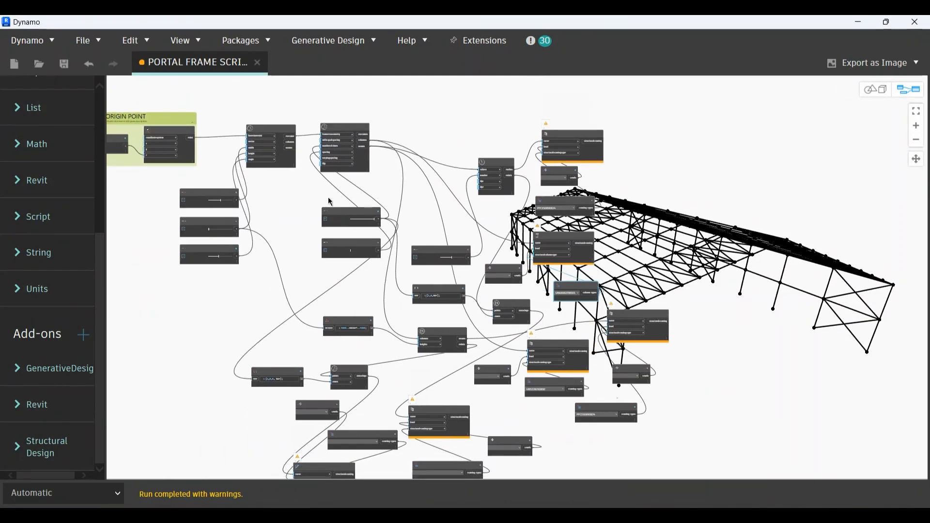
pyautogui.scroll(5, 323, 200)
pyautogui.moveTo(301, 235); pyautogui.dragTo(553, 234)
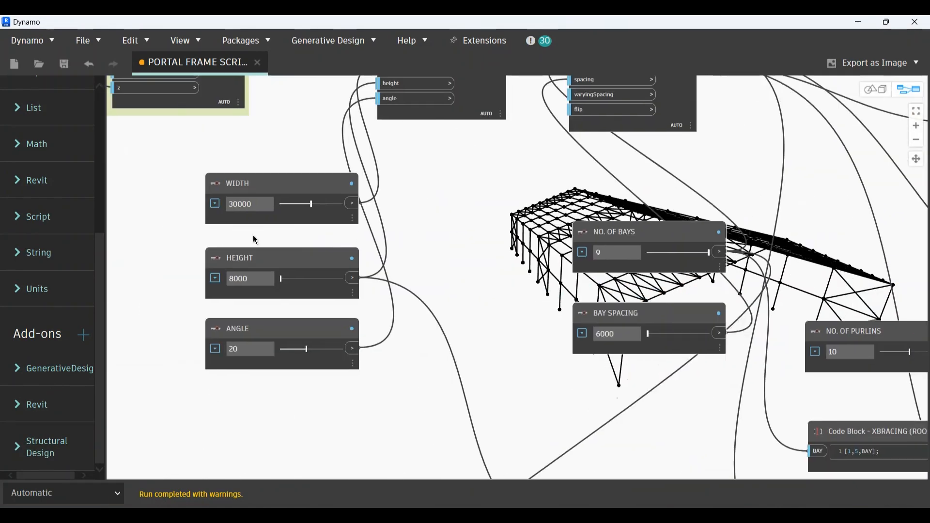
pyautogui.scroll(5, 261, 223)
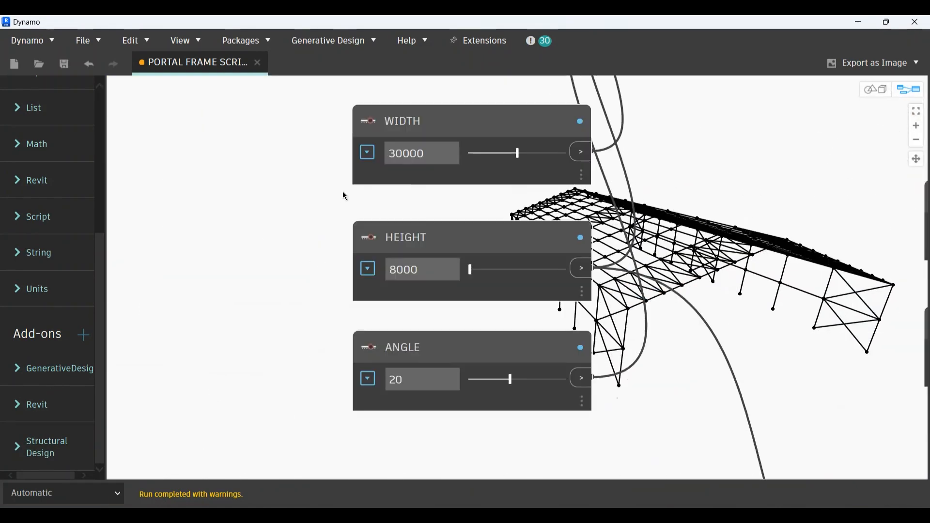
pyautogui.doubleClick(434, 154)
pyautogui.write('30')
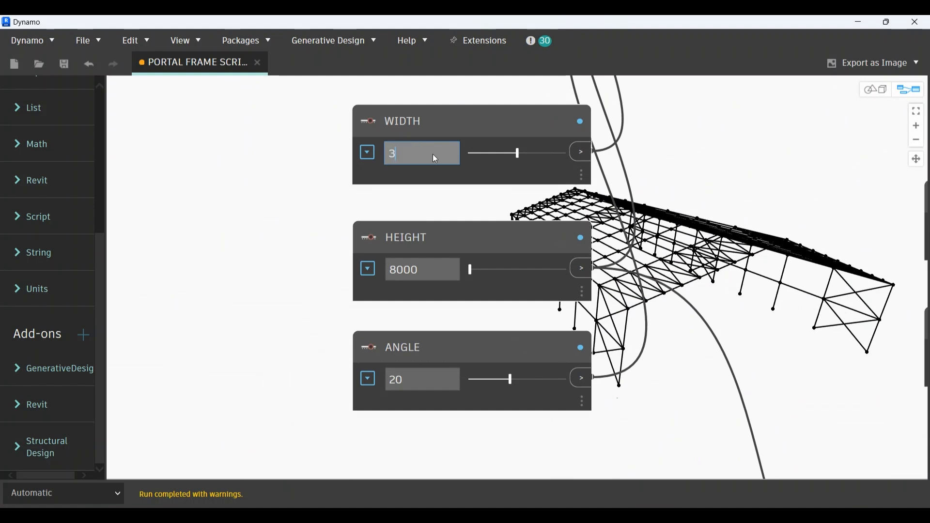
pyautogui.doubleClick(426, 272)
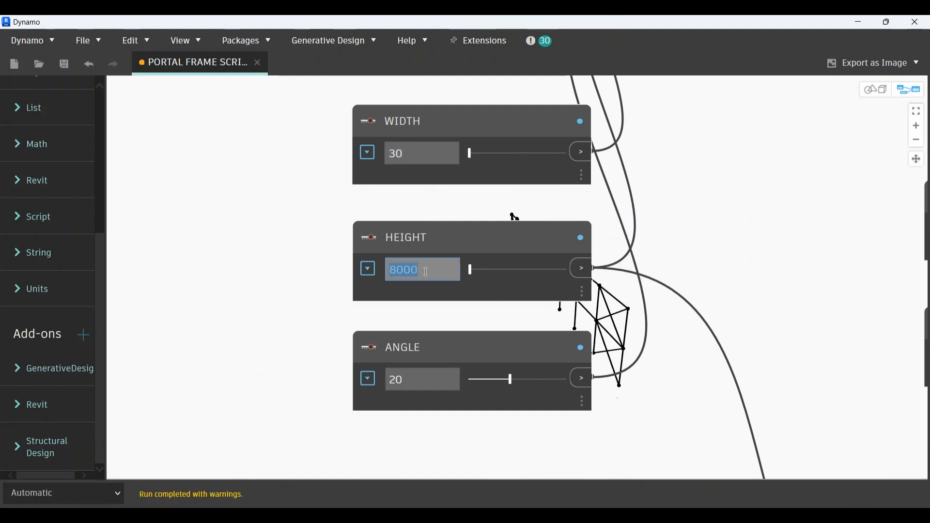
pyautogui.press('Return')
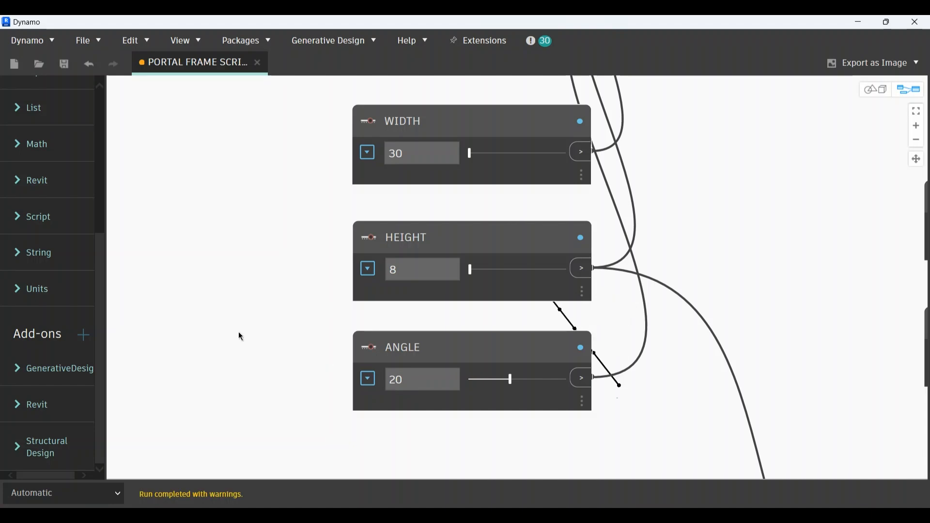
# Step: Change the BAY SPACING input from 6000 to 6
pyautogui.scroll(-4, 238, 331)
pyautogui.scroll(2, 541, 347)
pyautogui.scroll(-1, 534, 370)
pyautogui.scroll(3, 572, 358)
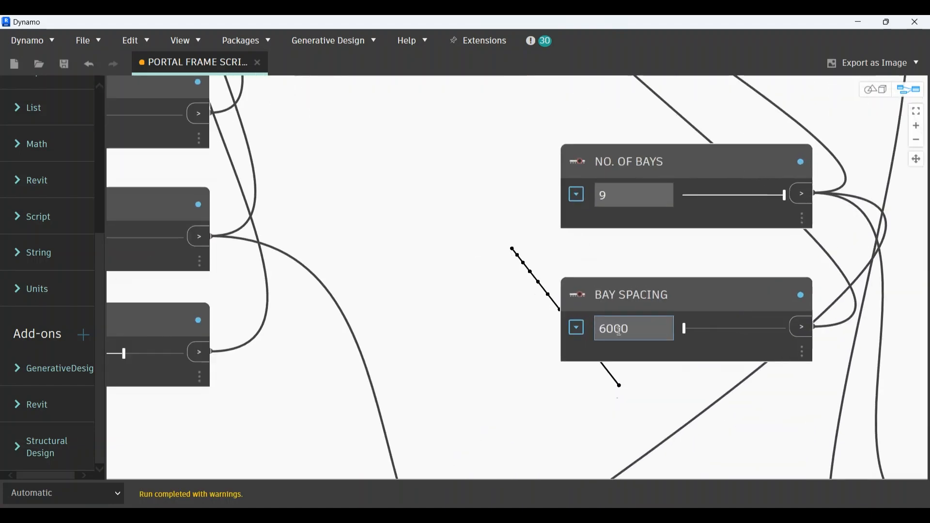
pyautogui.doubleClick(649, 331)
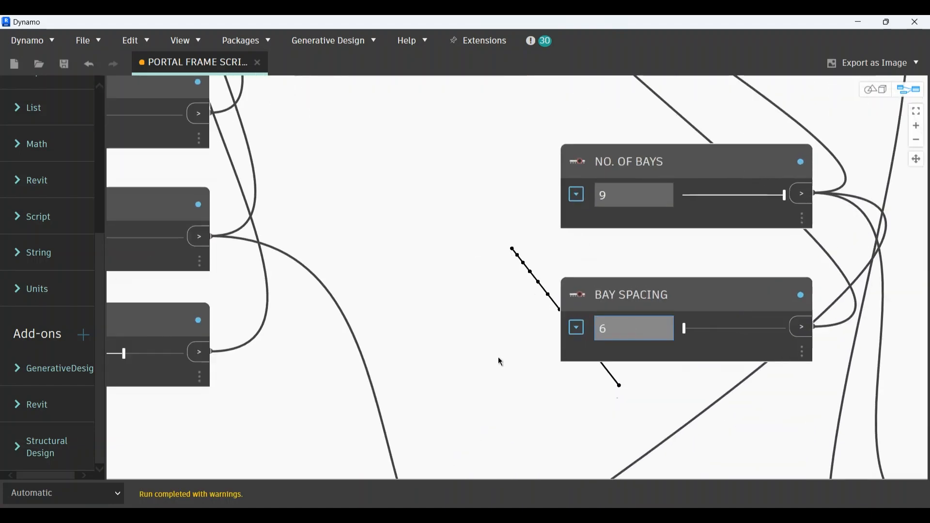
pyautogui.write('6')
pyautogui.press('Return')
pyautogui.scroll(-2, 492, 359)
pyautogui.scroll(2, 461, 334)
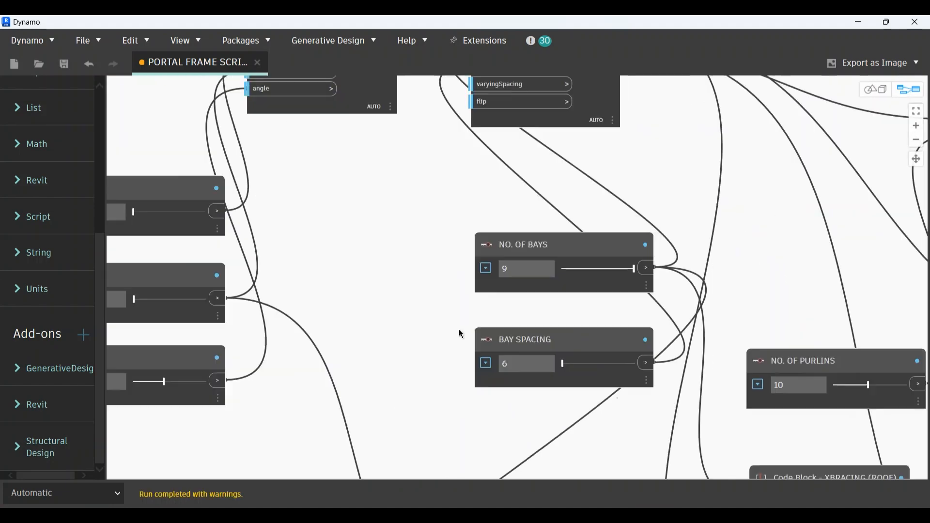
pyautogui.moveTo(459, 331); pyautogui.dragTo(430, 349)
pyautogui.scroll(-2, 474, 323)
pyautogui.moveTo(400, 376); pyautogui.dragTo(421, 186)
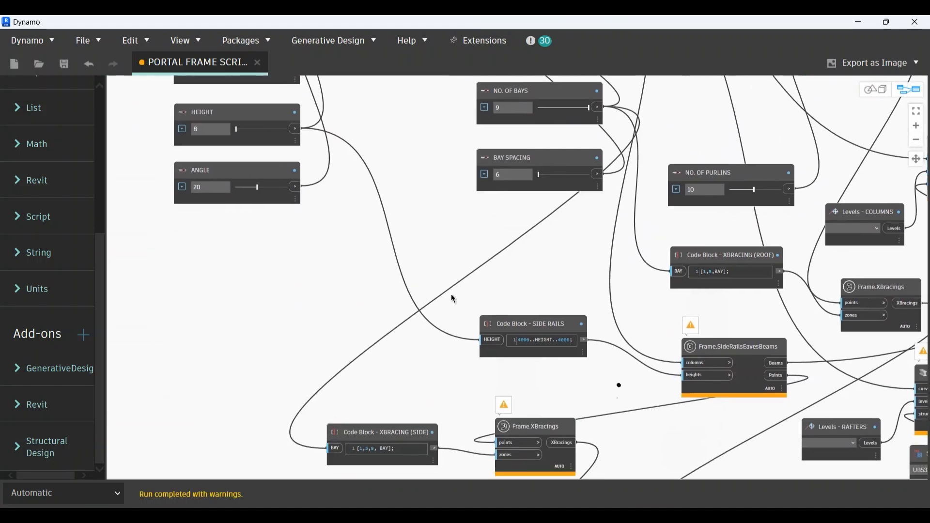
pyautogui.moveTo(453, 299); pyautogui.dragTo(452, 227)
pyautogui.moveTo(403, 301); pyautogui.dragTo(301, 416)
pyautogui.moveTo(499, 312); pyautogui.dragTo(646, 412)
pyautogui.moveTo(530, 317); pyautogui.dragTo(349, 303)
pyautogui.moveTo(597, 257); pyautogui.dragTo(365, 160)
pyautogui.moveTo(600, 399); pyautogui.dragTo(600, 170)
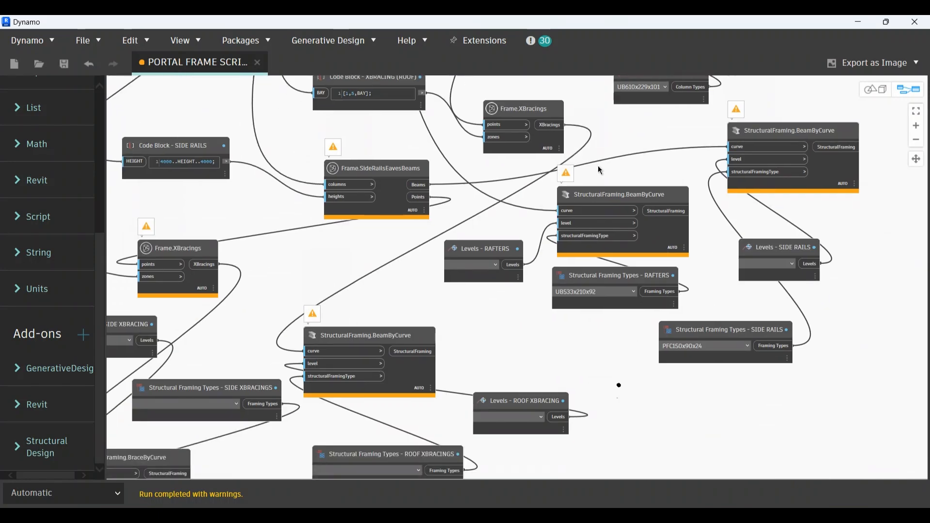
pyautogui.moveTo(581, 343); pyautogui.dragTo(675, 260)
pyautogui.scroll(-2, 569, 306)
pyautogui.moveTo(549, 303); pyautogui.dragTo(396, 375)
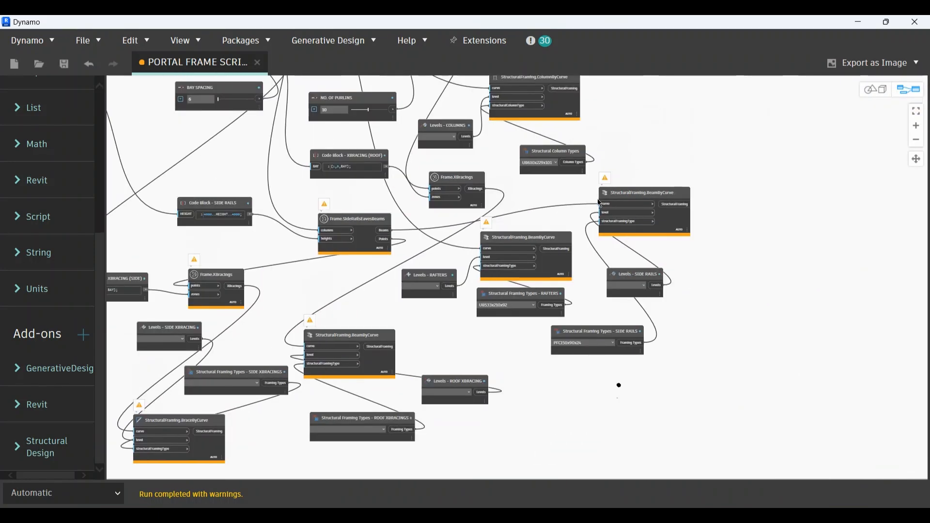
pyautogui.click(870, 93)
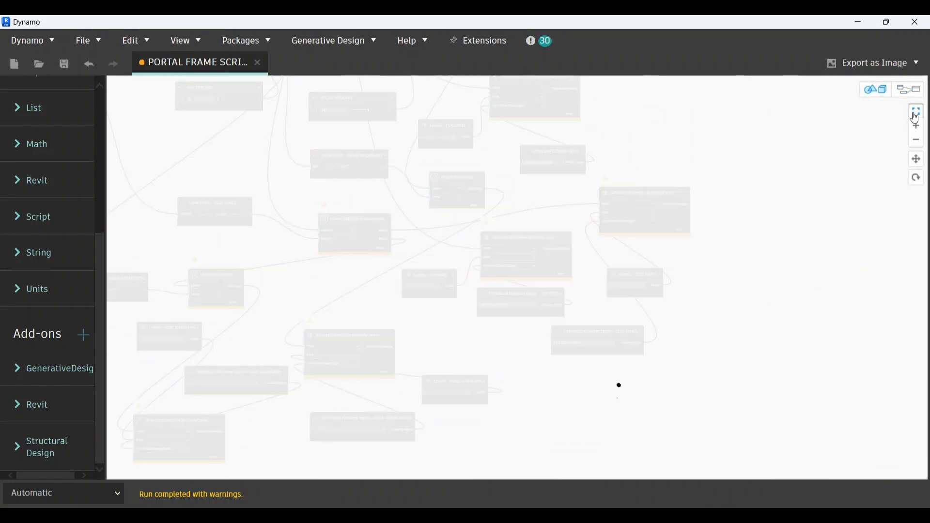
pyautogui.scroll(5, 550, 304)
pyautogui.moveTo(570, 303); pyautogui.dragTo(666, 292)
pyautogui.scroll(1, 664, 291)
pyautogui.scroll(-2, 495, 296)
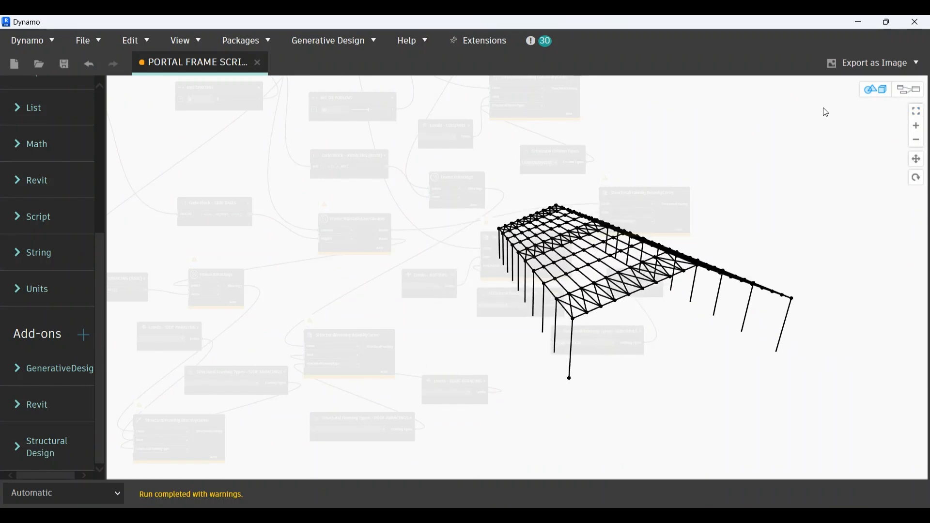
pyautogui.click(904, 90)
pyautogui.moveTo(391, 379); pyautogui.dragTo(503, 321)
pyautogui.scroll(4, 382, 272)
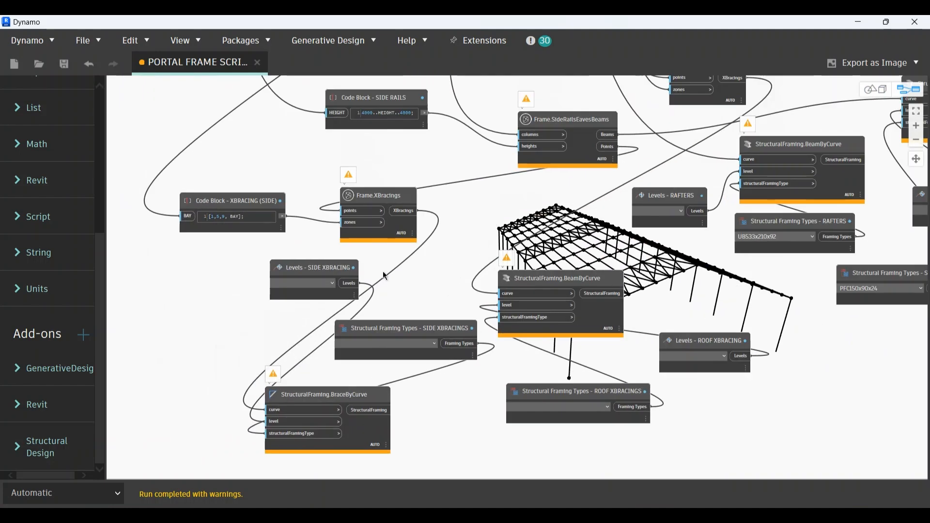
pyautogui.moveTo(382, 273); pyautogui.dragTo(405, 394)
pyautogui.moveTo(522, 333); pyautogui.dragTo(528, 402)
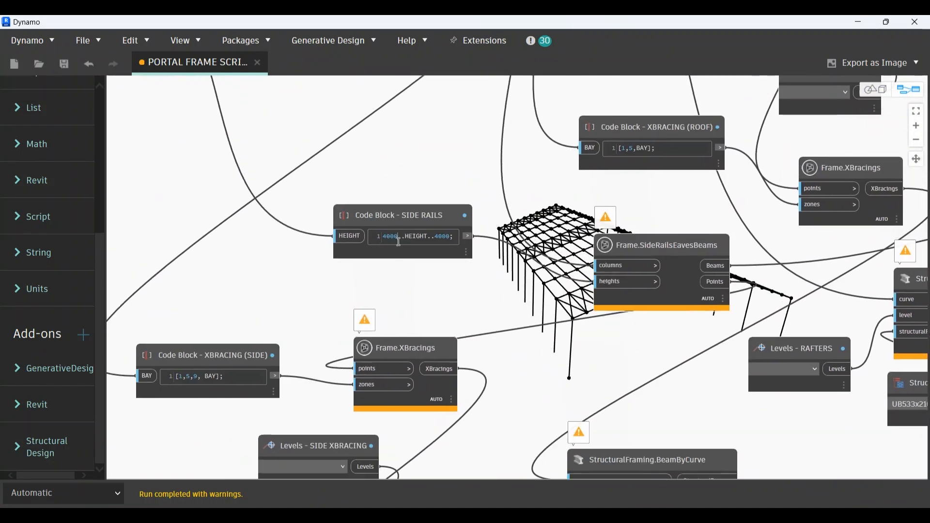
pyautogui.scroll(4, 395, 269)
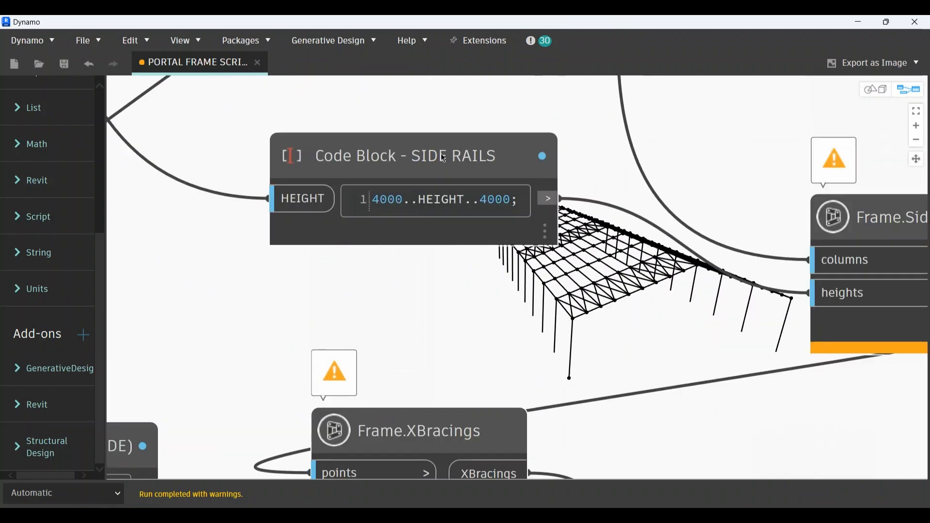
# Step: Change the SIDE RAILS range from 4000 values to 4..HEIGHT..4, rerun, then minimise Dynamo
pyautogui.press('BackSpace')
pyautogui.press('BackSpace')
pyautogui.press('BackSpace')
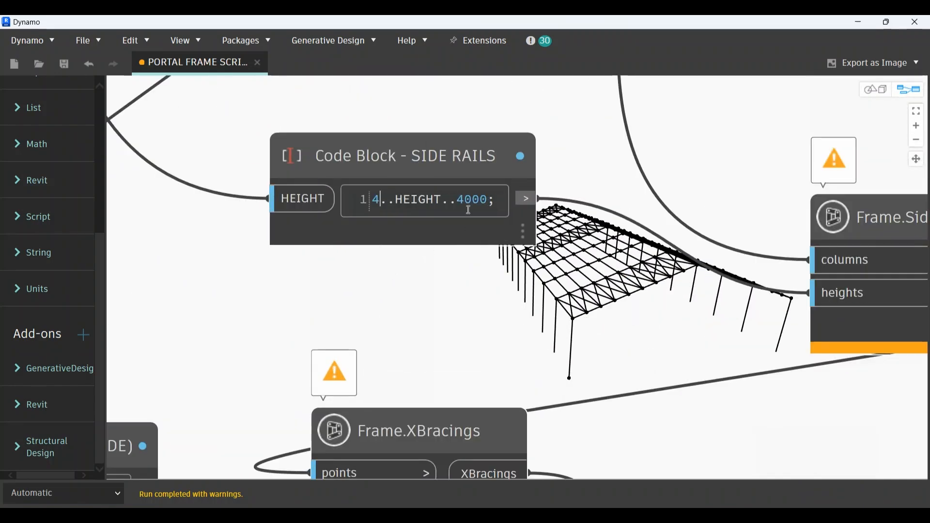
pyautogui.click(490, 200)
pyautogui.press('BackSpace')
pyautogui.press('BackSpace')
pyautogui.press('BackSpace')
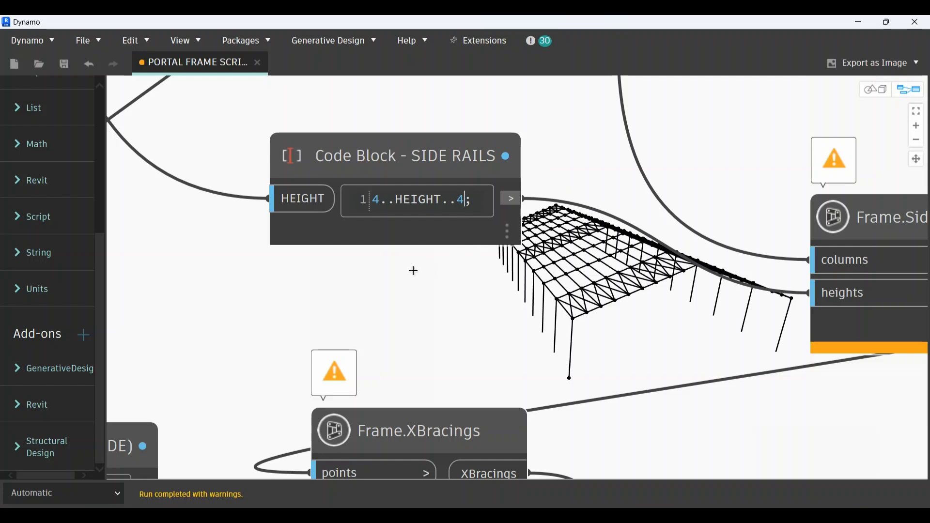
pyautogui.click(426, 297)
pyautogui.scroll(-10, 426, 324)
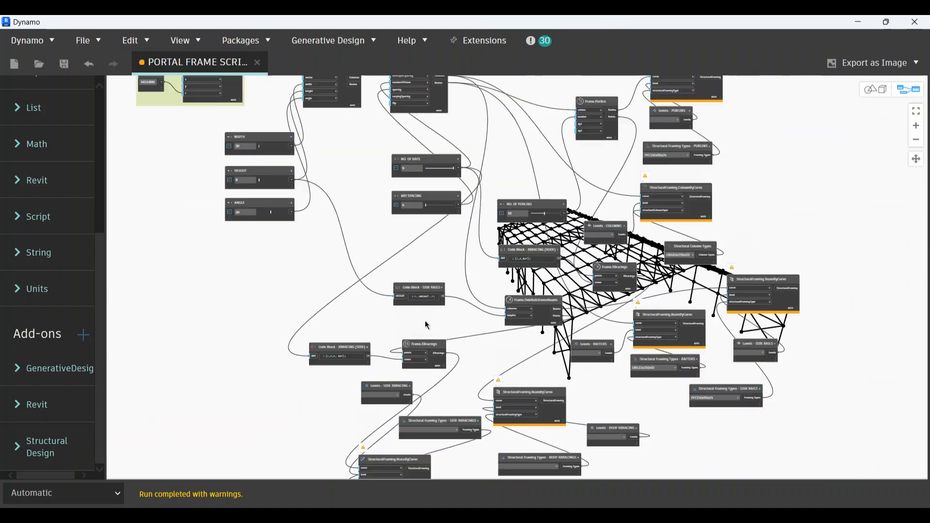
pyautogui.moveTo(680, 519)
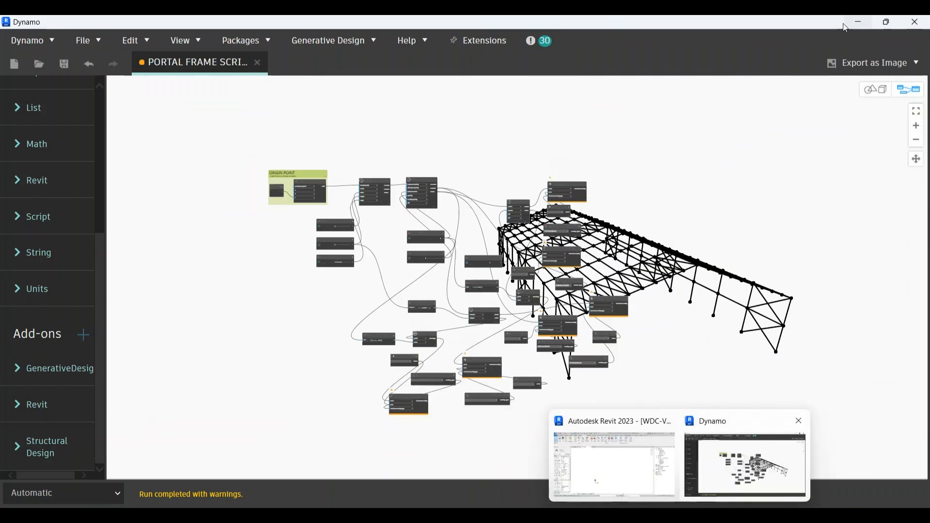
pyautogui.click(858, 22)
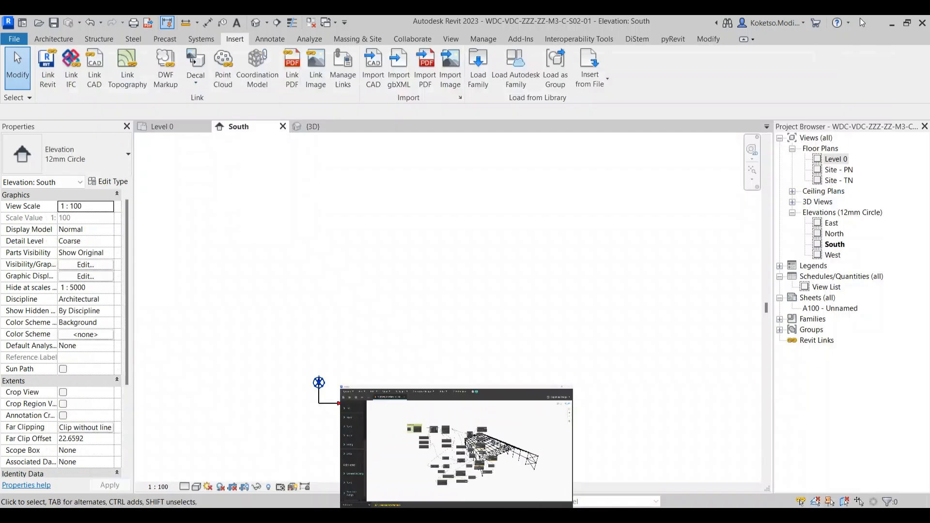
# Step: Drag the Level 0 head further left of the portal frame in the South elevation
pyautogui.click(754, 173)
pyautogui.scroll(8, 436, 300)
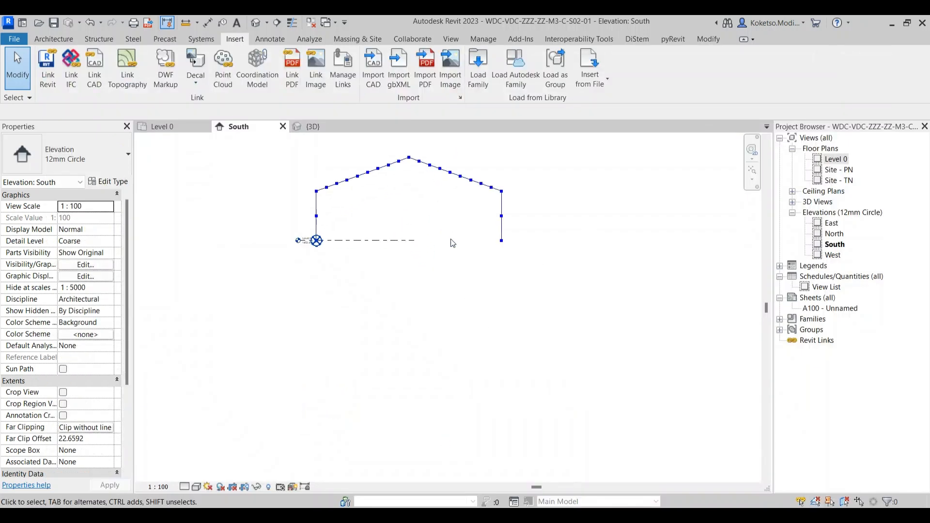
pyautogui.moveTo(365, 271); pyautogui.dragTo(371, 357)
pyautogui.scroll(1, 371, 356)
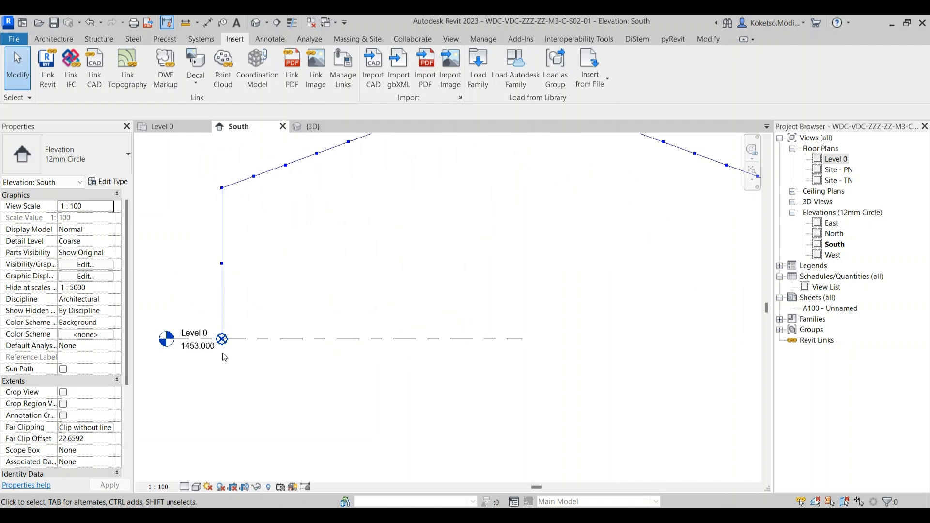
pyautogui.scroll(-2, 224, 357)
pyautogui.click(343, 344)
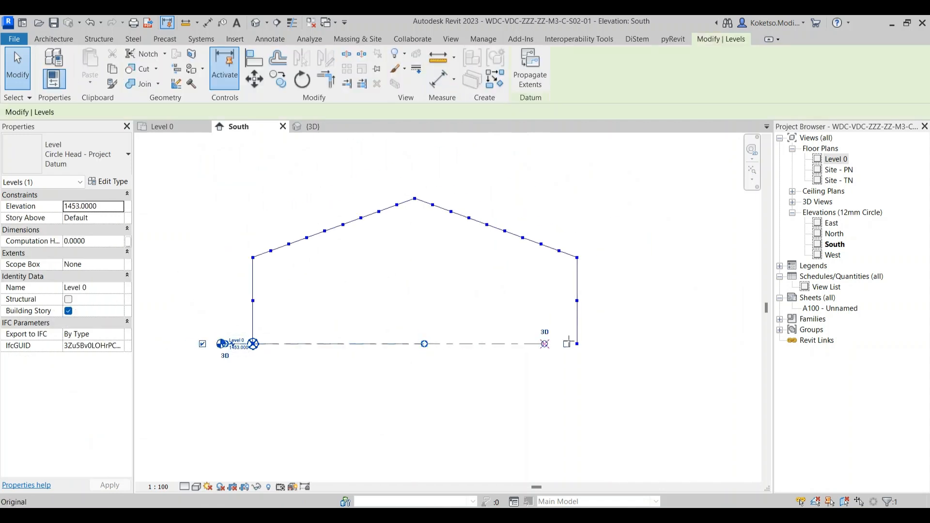
pyautogui.scroll(3, 227, 344)
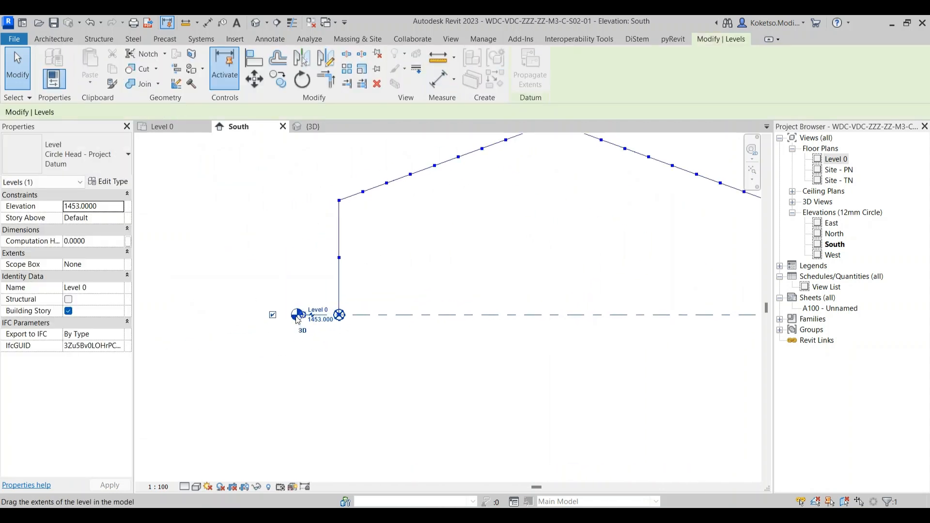
pyautogui.moveTo(297, 320); pyautogui.dragTo(197, 318)
pyautogui.scroll(-1, 303, 321)
pyautogui.press('Escape')
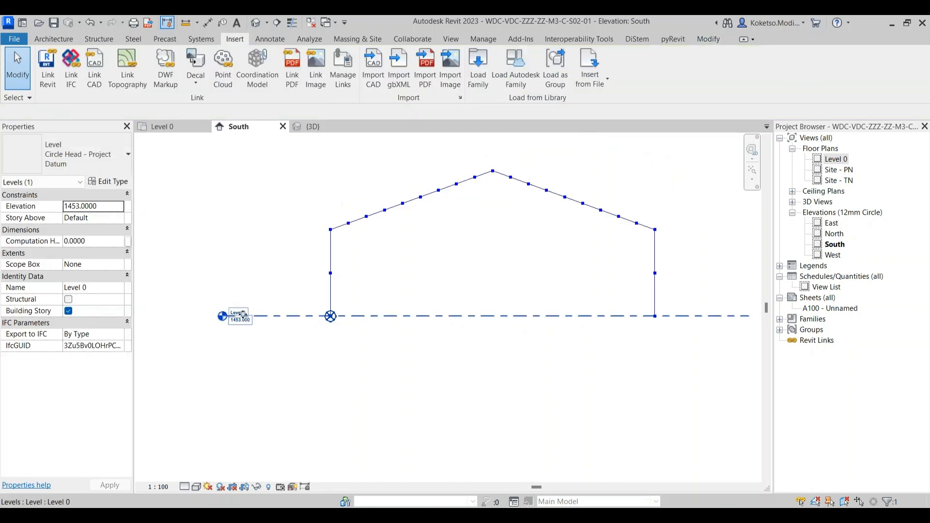
pyautogui.scroll(2, 248, 313)
pyautogui.moveTo(274, 319); pyautogui.dragTo(297, 361)
pyautogui.scroll(-1, 186, 259)
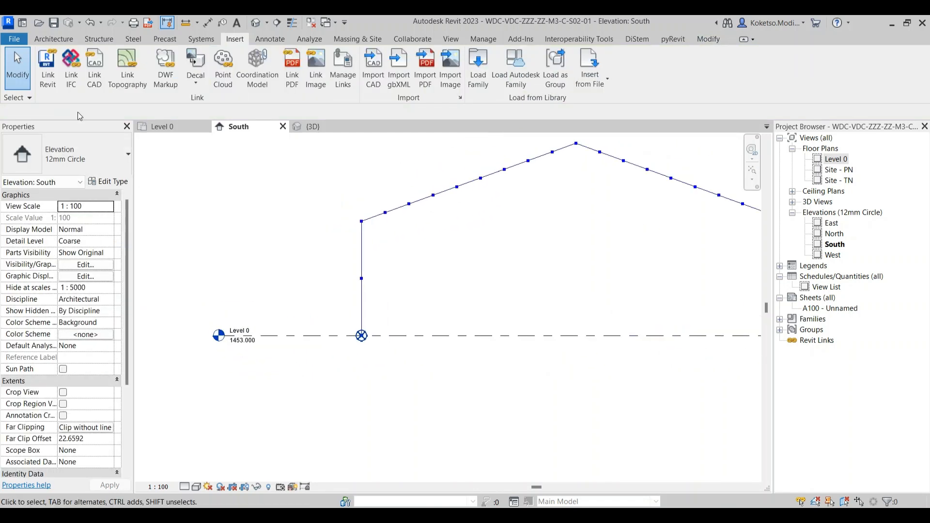
pyautogui.click(49, 40)
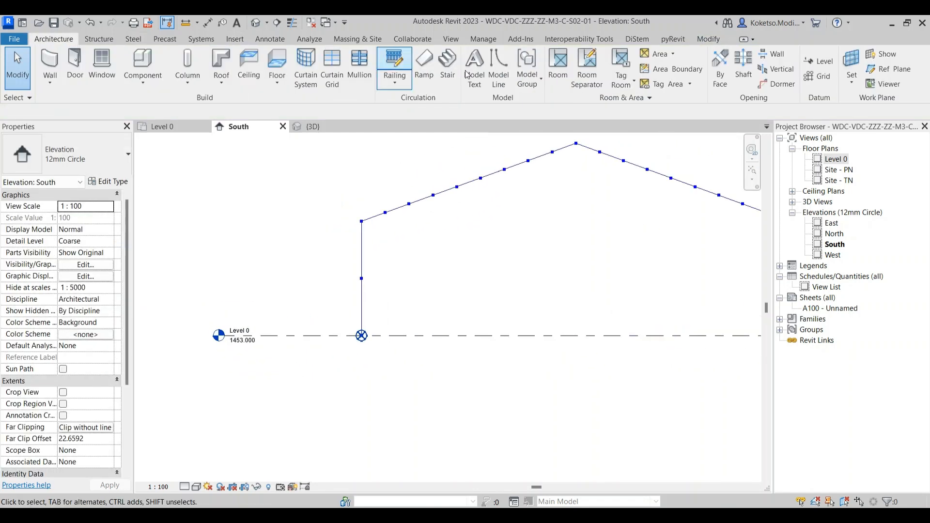
# Step: Add Level 2 at offset 0.5 above Level 0, at elevation 1453.500
pyautogui.click(815, 64)
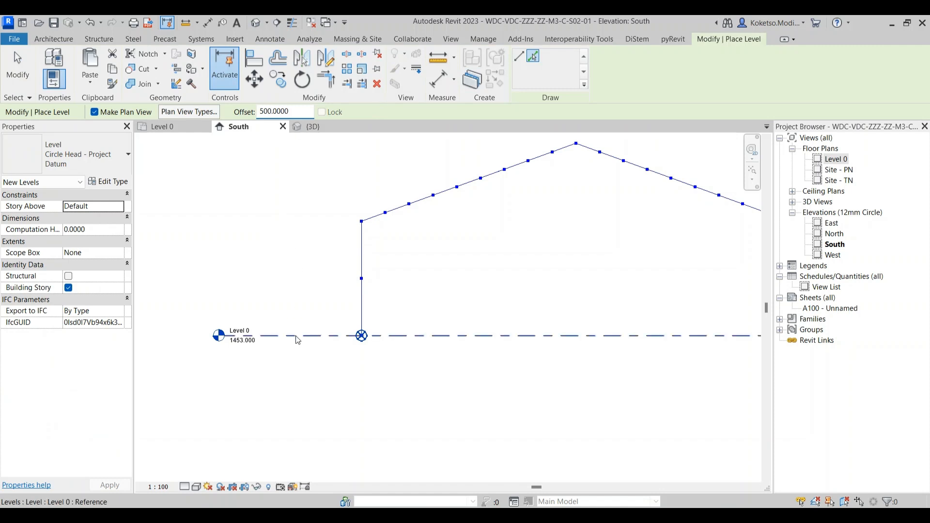
pyautogui.write('0.5')
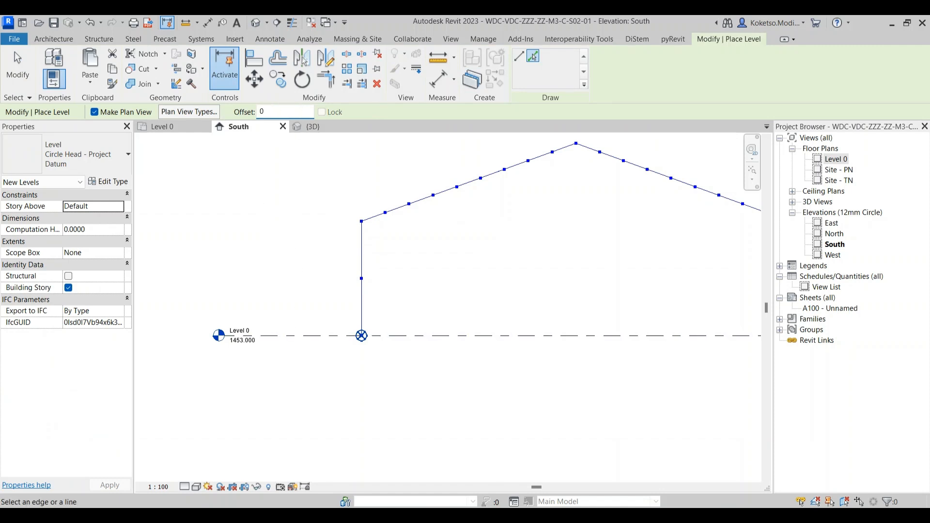
pyautogui.click(302, 338)
pyautogui.scroll(2, 302, 338)
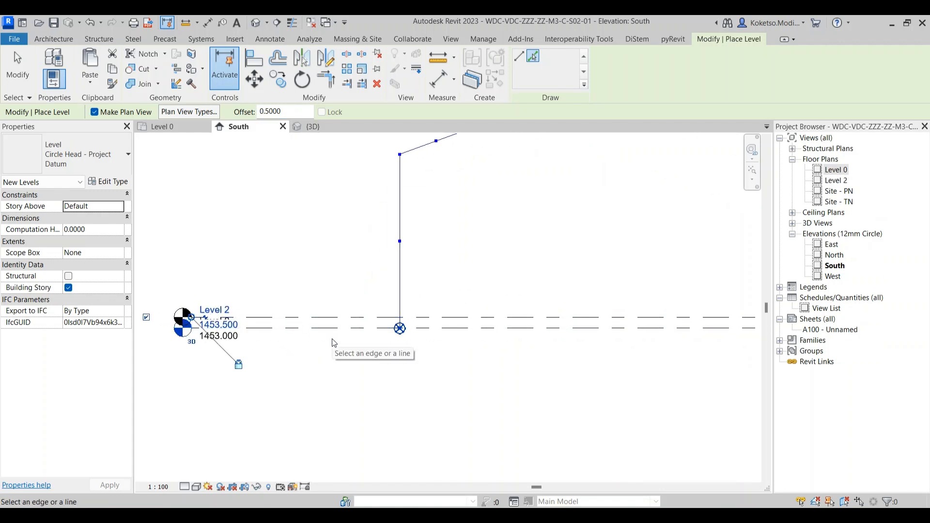
pyautogui.middleClick(307, 354)
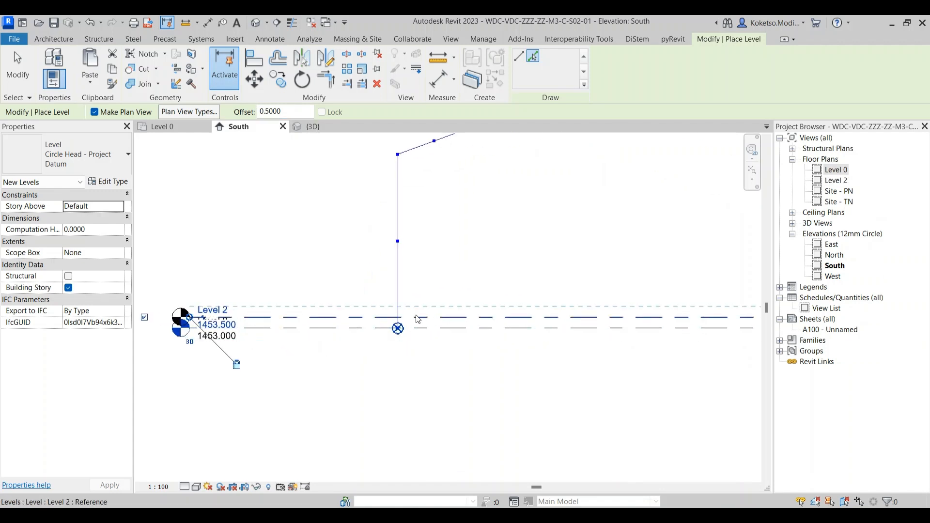
pyautogui.scroll(-1, 372, 332)
pyautogui.scroll(1, 290, 151)
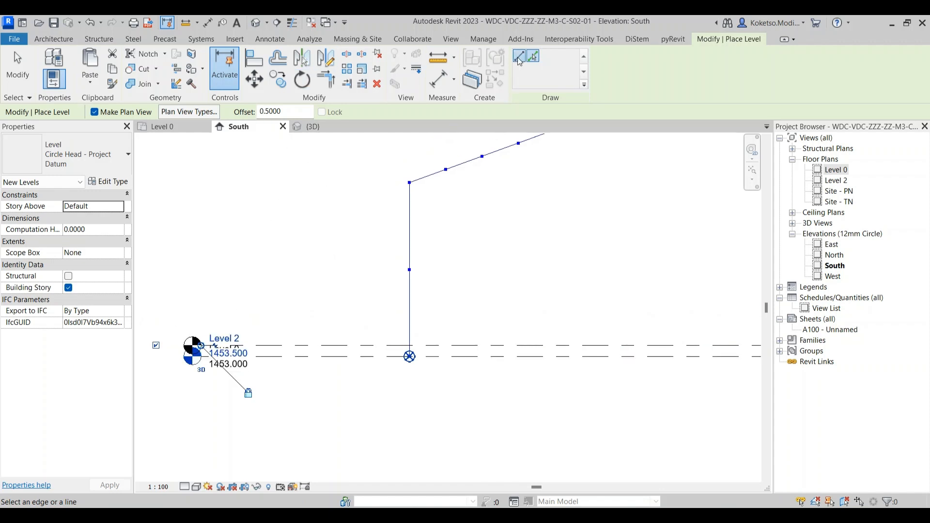
pyautogui.click(520, 58)
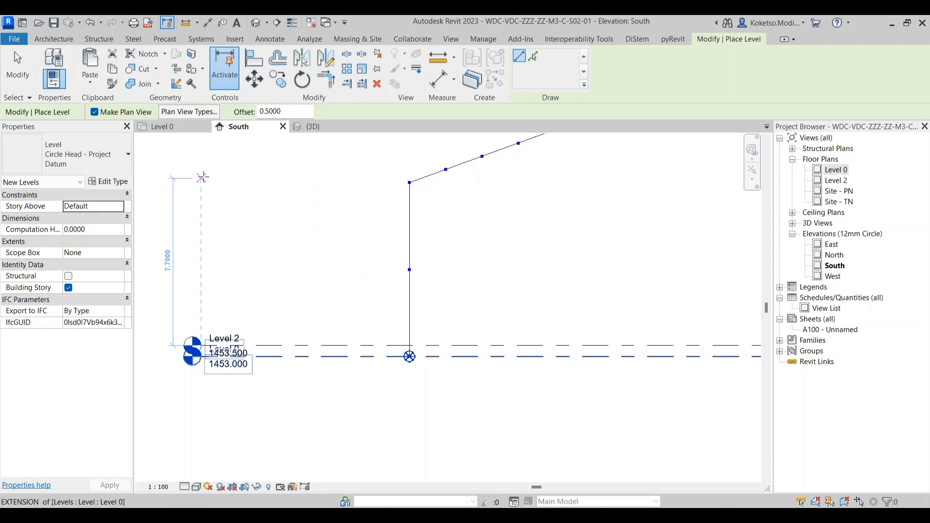
pyautogui.press('Escape')
pyautogui.press('Escape')
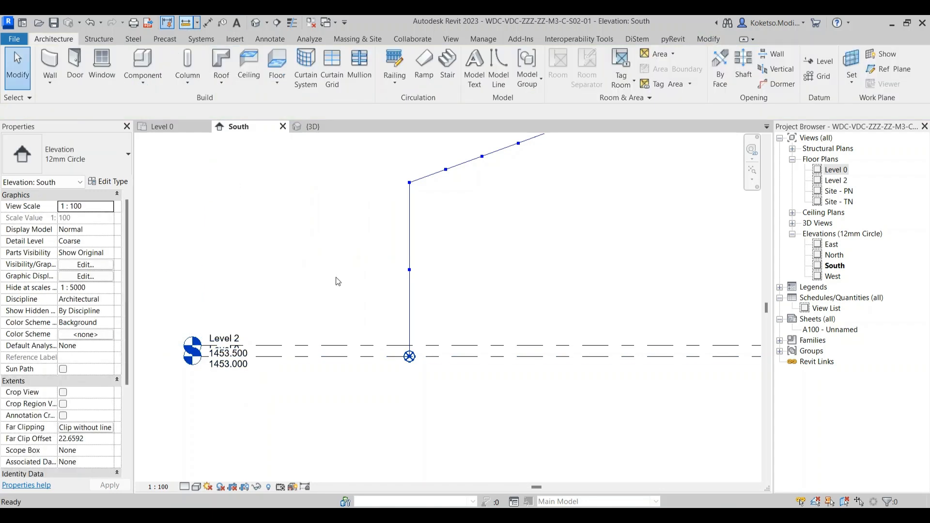
# Step: Measure the column from its base up to the eaves
pyautogui.click(409, 356)
pyautogui.scroll(3, 406, 182)
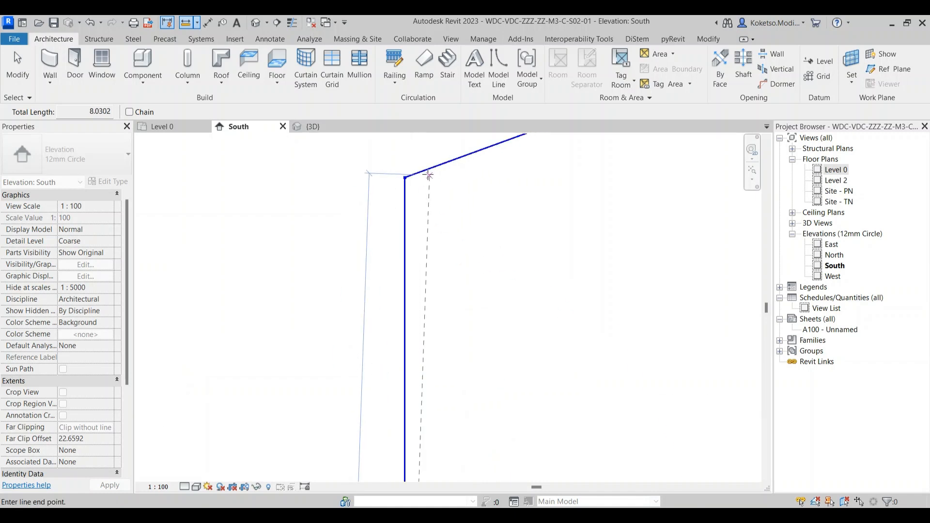
pyautogui.scroll(-3, 404, 181)
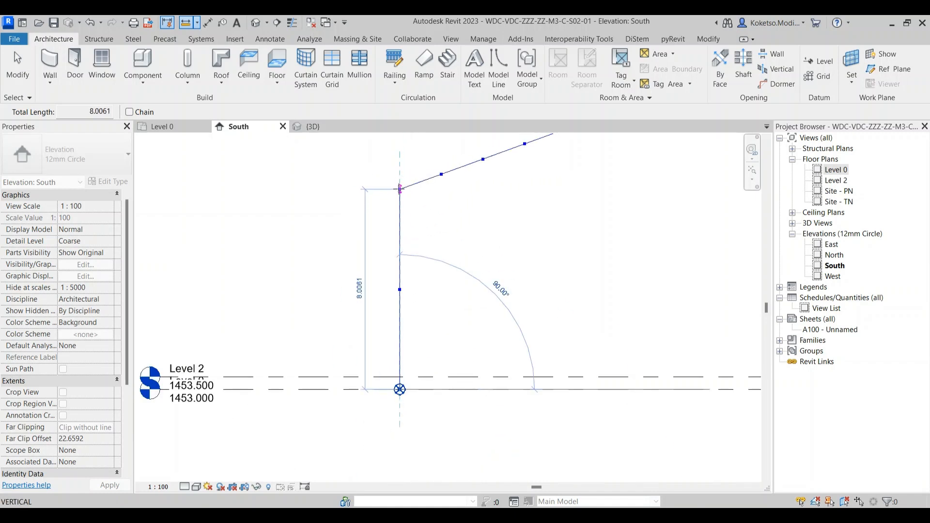
pyautogui.press('Escape')
pyautogui.press('Escape')
pyautogui.scroll(-2, 388, 221)
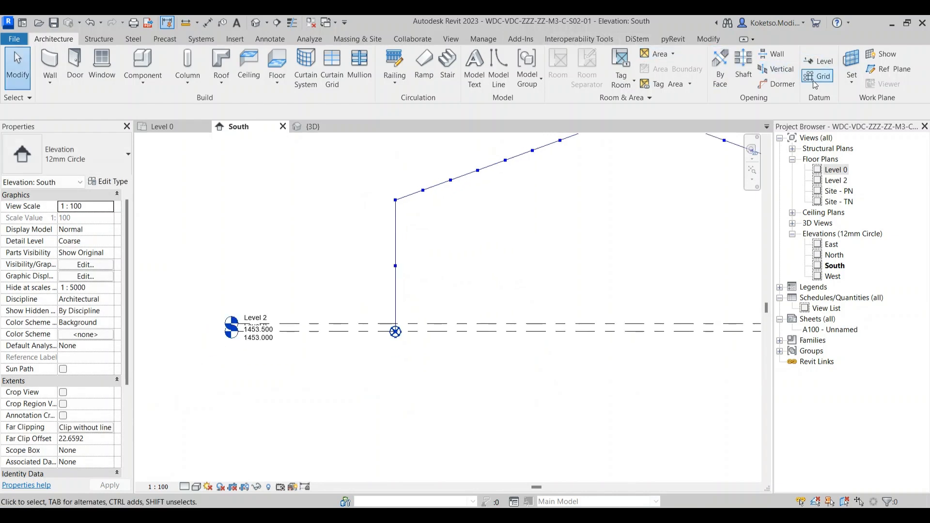
# Step: Add Level 3 at offset 8 above Level 0 (1461.000), then Level 4 above it
pyautogui.click(818, 61)
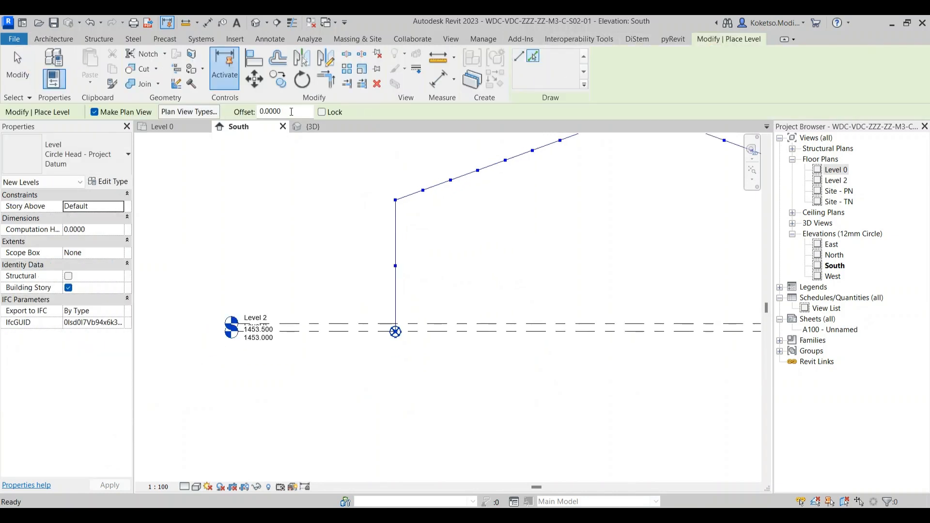
pyautogui.write('8')
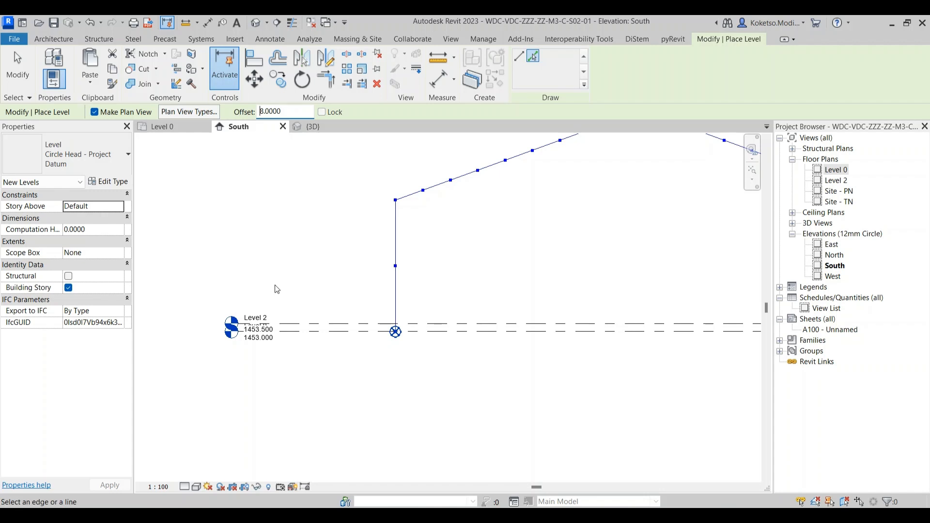
pyautogui.click(327, 334)
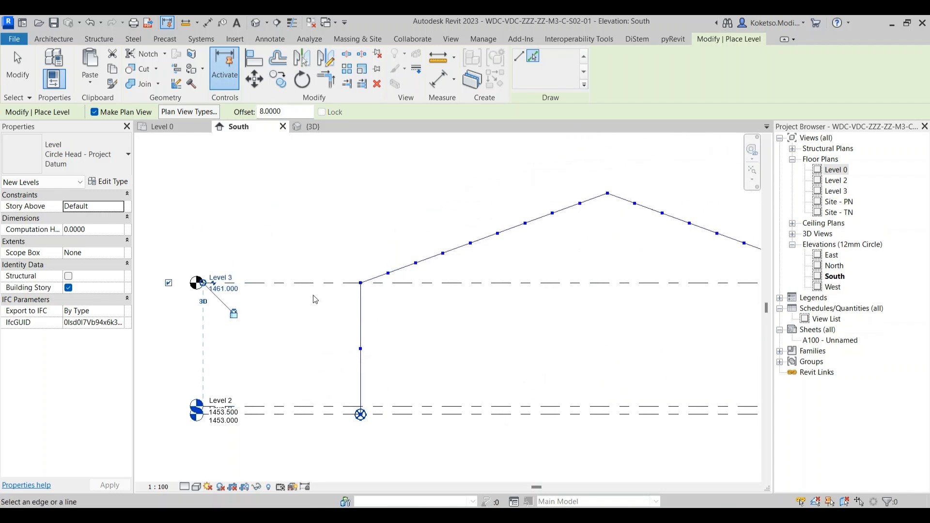
pyautogui.moveTo(276, 284); pyautogui.dragTo(313, 266)
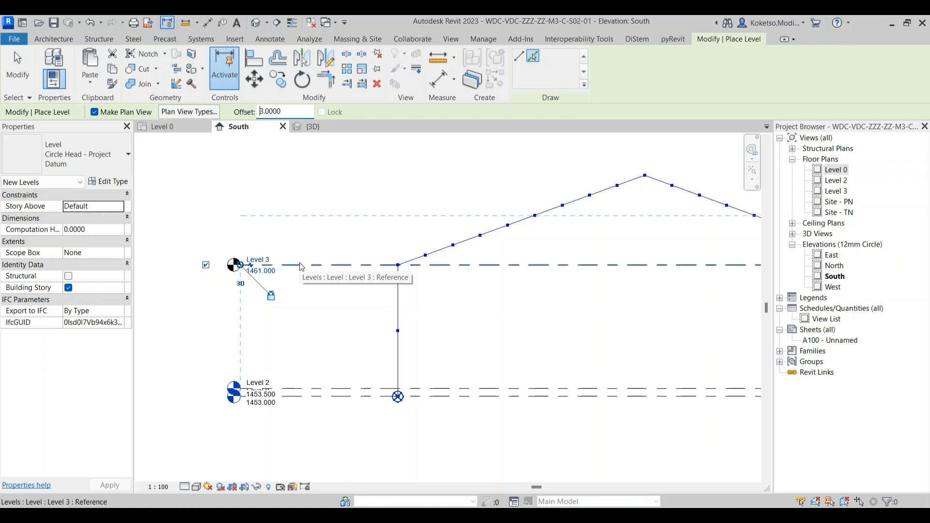
pyautogui.scroll(-3, 301, 267)
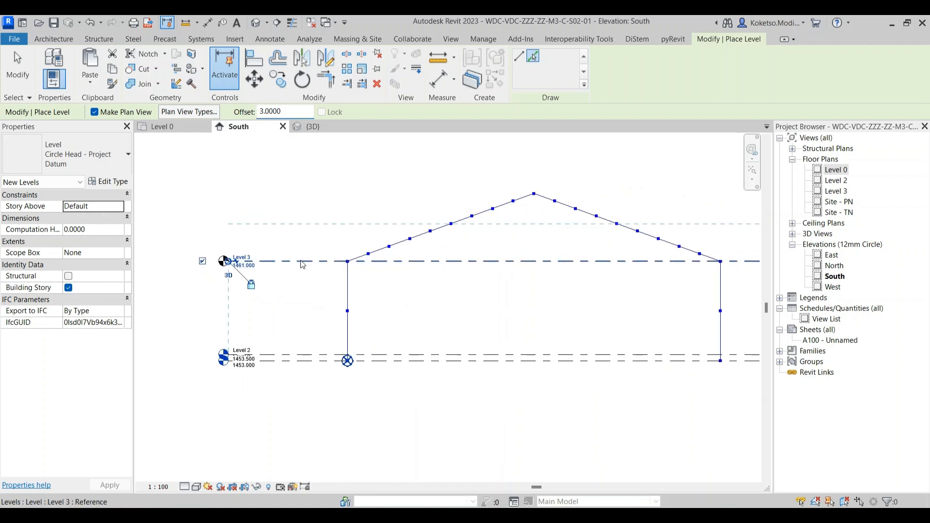
pyautogui.click(294, 262)
pyautogui.press('Escape')
# Step: Move Level 4 up toward the roof apex
pyautogui.click(574, 214)
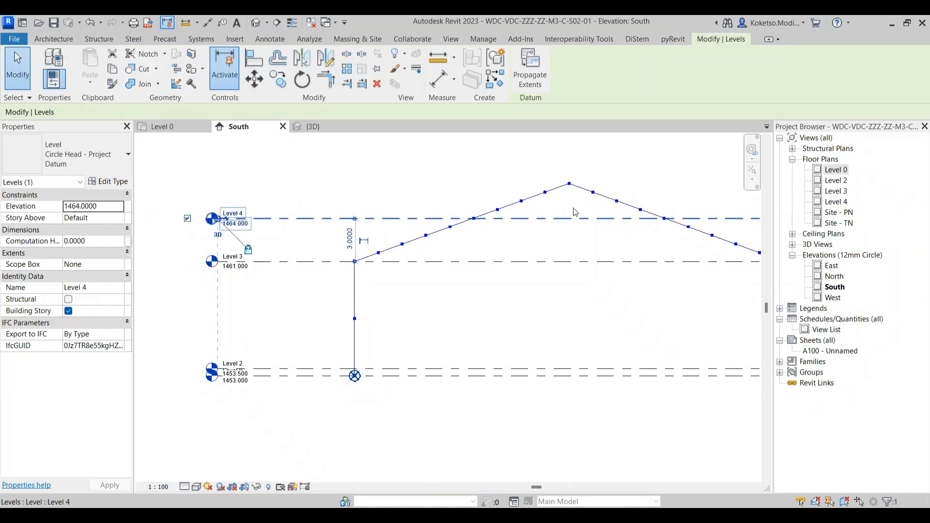
pyautogui.scroll(2, 573, 208)
pyautogui.click(254, 79)
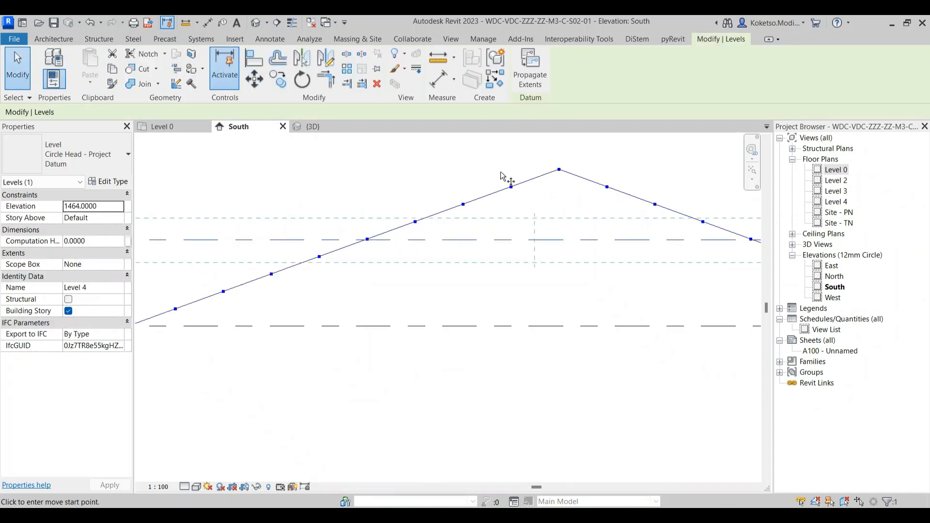
pyautogui.click(561, 243)
pyautogui.click(560, 171)
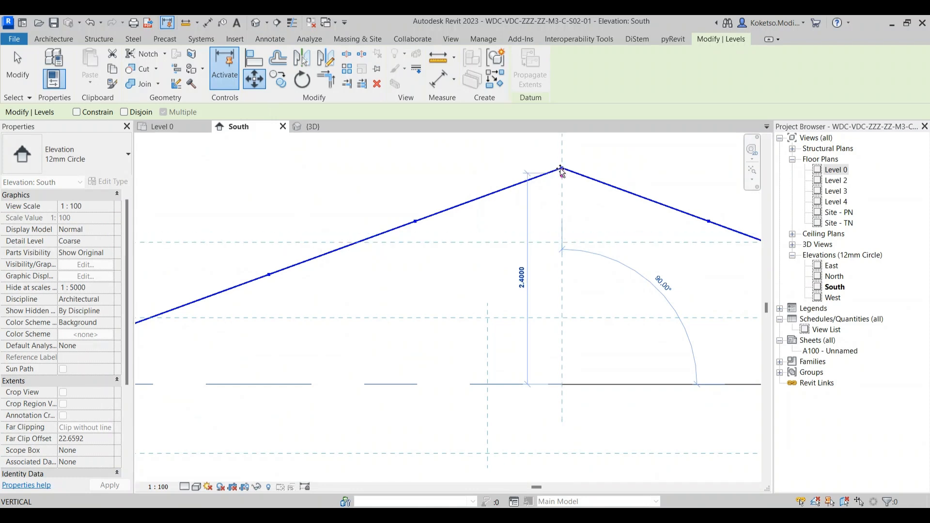
pyautogui.click(562, 168)
pyautogui.scroll(6, 566, 170)
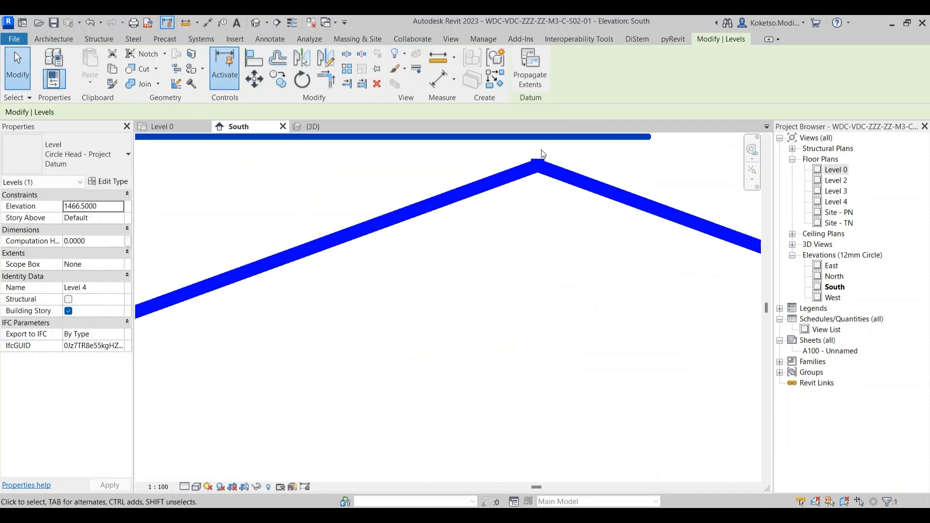
pyautogui.moveTo(543, 154); pyautogui.dragTo(525, 221)
# Step: Snap Level 4 exactly onto the roof apex at 1466.460
pyautogui.click(255, 79)
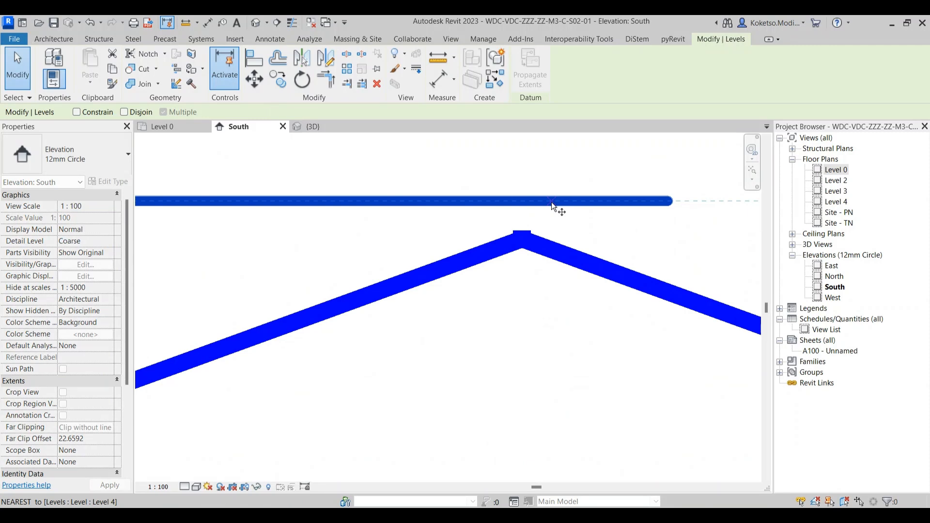
pyautogui.click(524, 200)
pyautogui.click(524, 240)
pyautogui.scroll(-5, 533, 242)
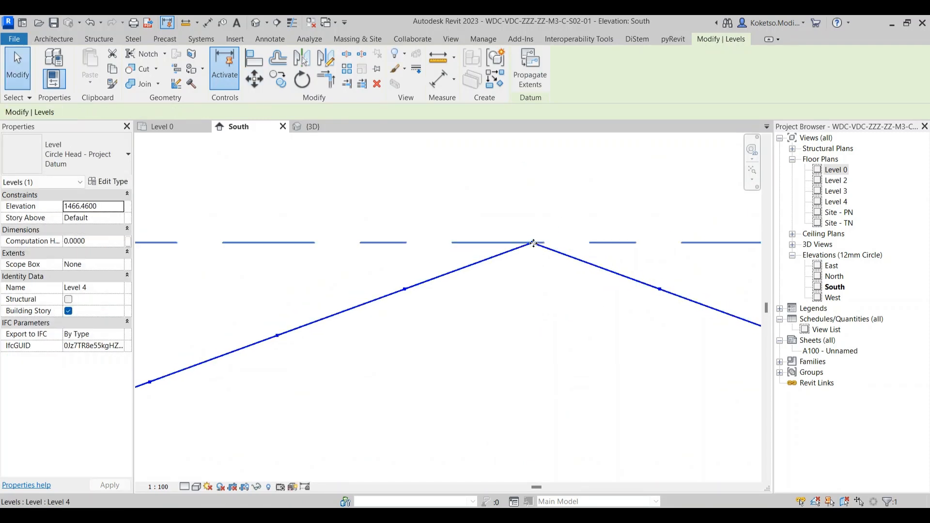
pyautogui.scroll(3, 330, 256)
pyautogui.click(318, 256)
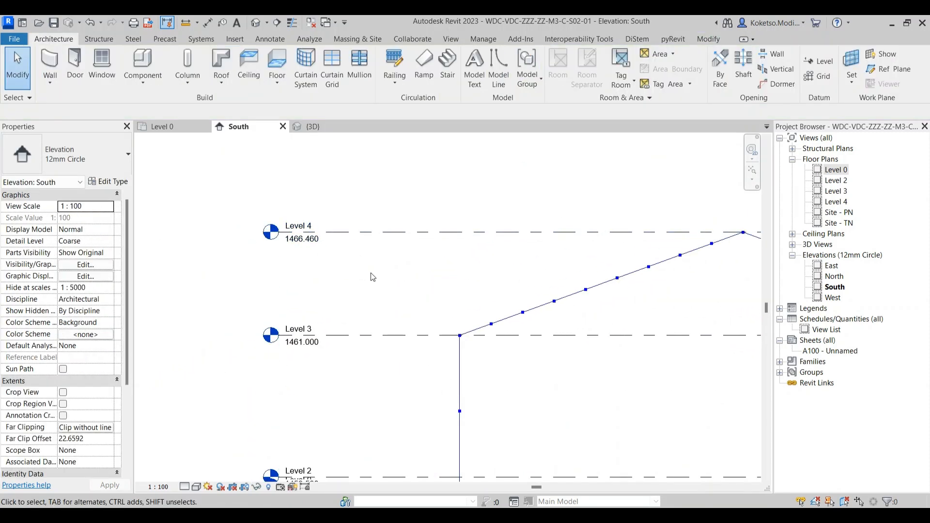
pyautogui.scroll(-1, 349, 266)
# Step: Add an elbow to Level 0's head so its label clears Level 2's
pyautogui.moveTo(494, 290); pyautogui.dragTo(479, 267)
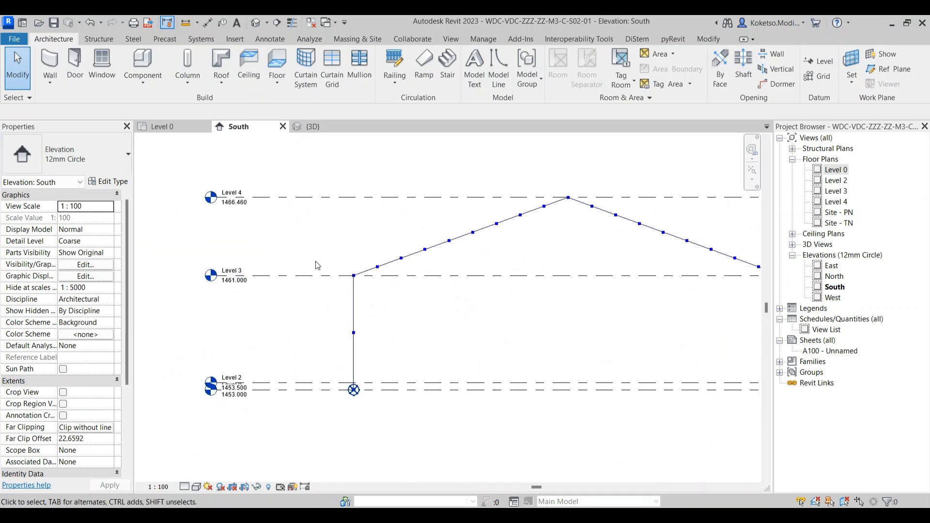
pyautogui.scroll(1, 249, 415)
pyautogui.click(230, 387)
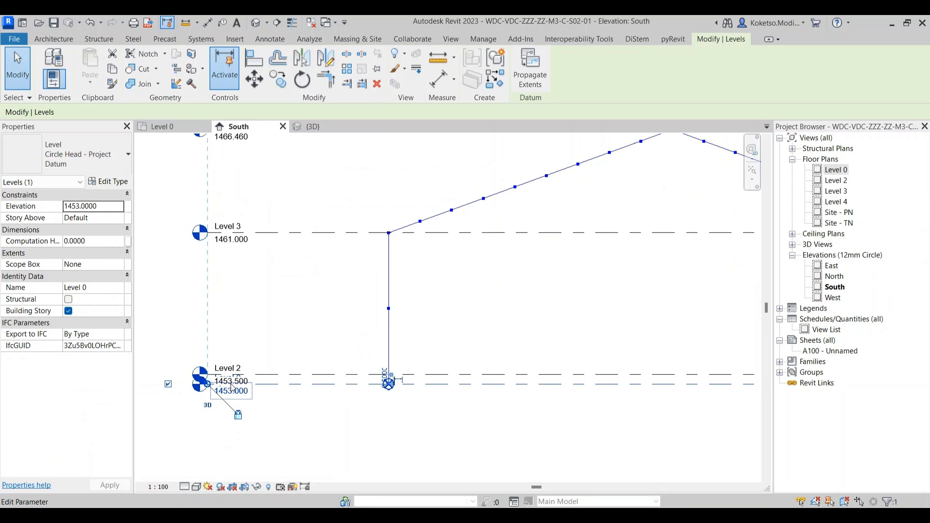
pyautogui.scroll(3, 247, 391)
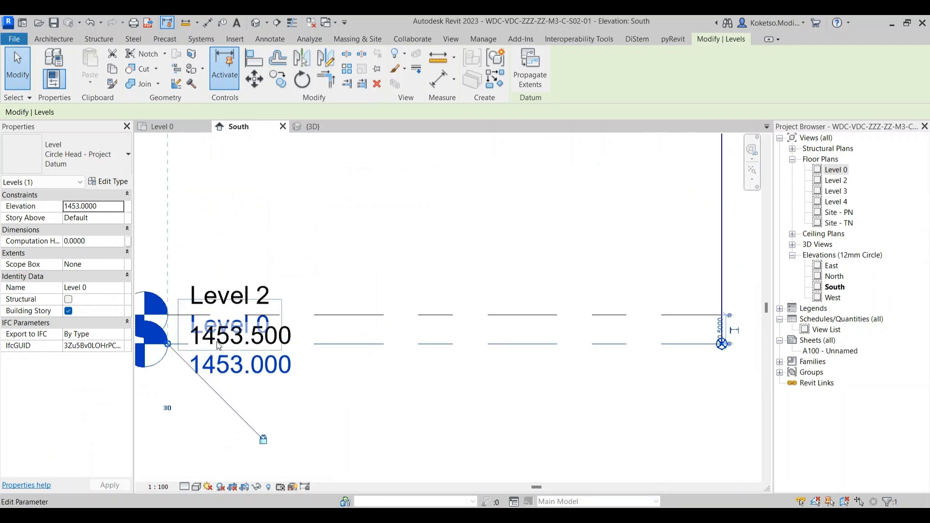
pyautogui.click(244, 344)
pyautogui.scroll(-3, 422, 345)
pyautogui.scroll(2, 324, 385)
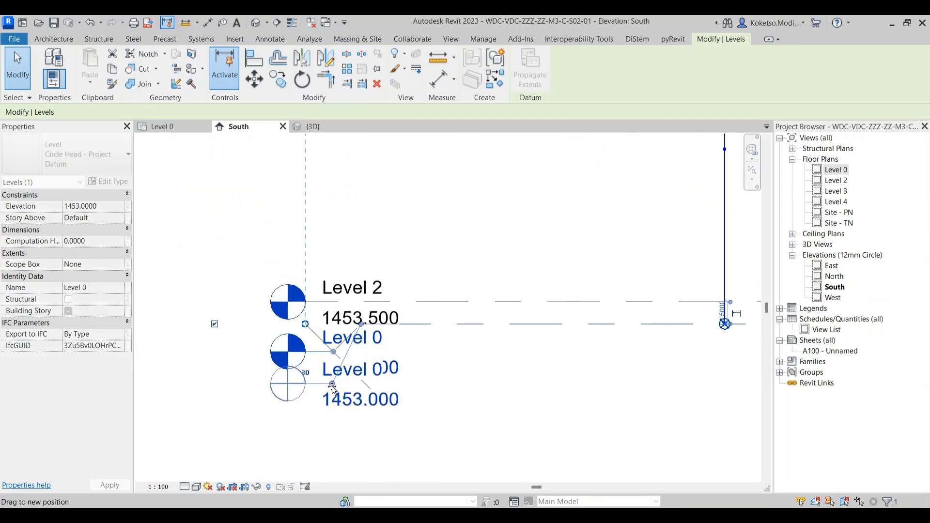
pyautogui.press('Escape')
pyautogui.moveTo(447, 350); pyautogui.dragTo(398, 379)
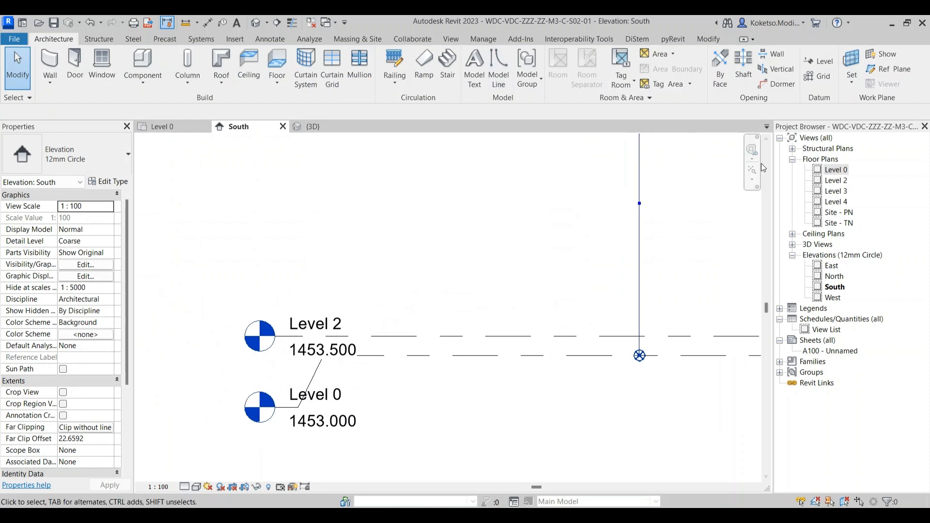
# Step: Expand Structural Plans to show the plans for Levels 2, 3 and 4
pyautogui.click(792, 151)
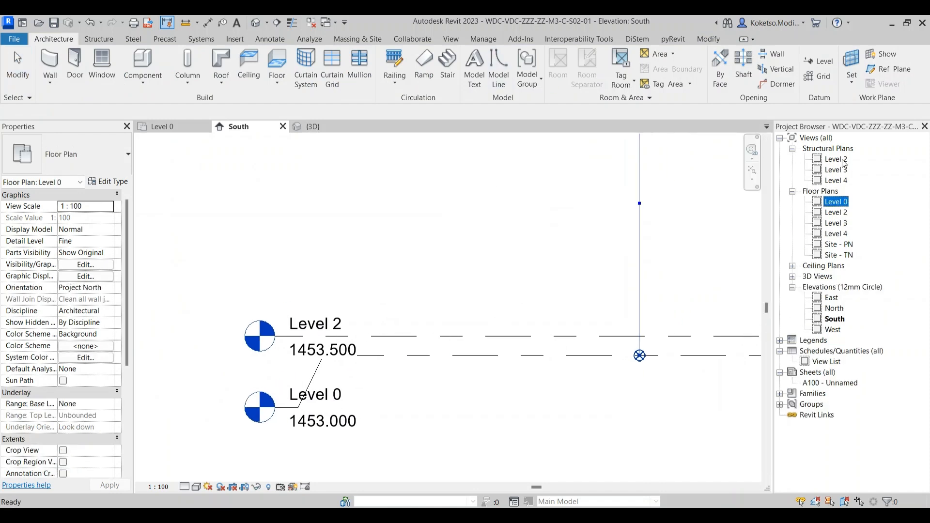
pyautogui.scroll(1, 332, 426)
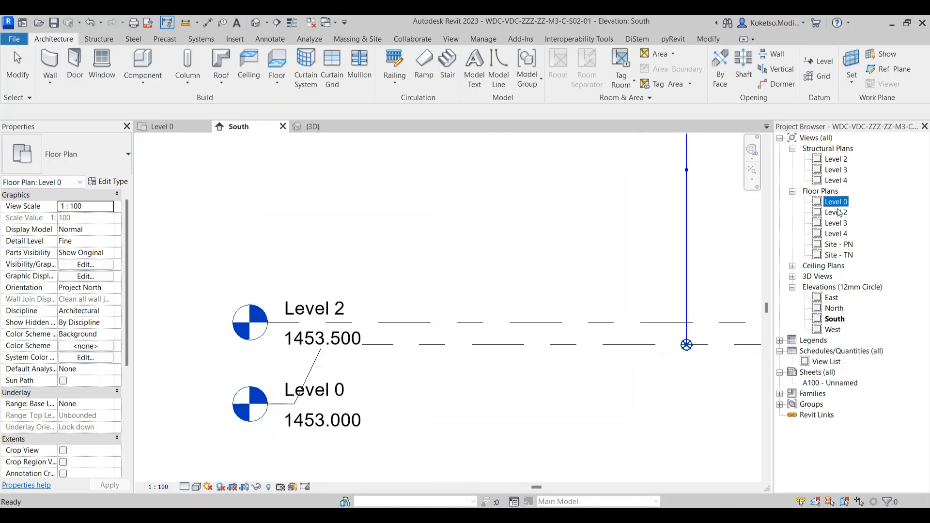
pyautogui.moveTo(320, 406); pyautogui.dragTo(310, 382)
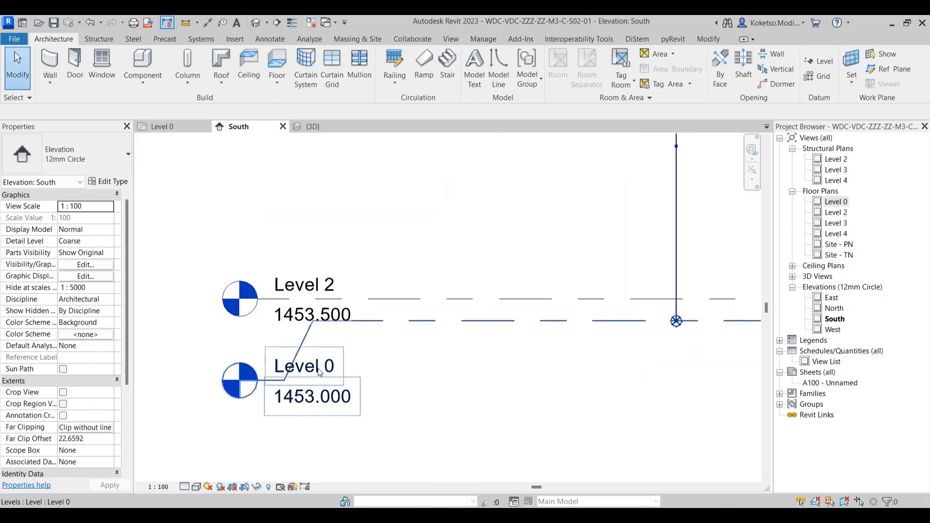
pyautogui.click(454, 41)
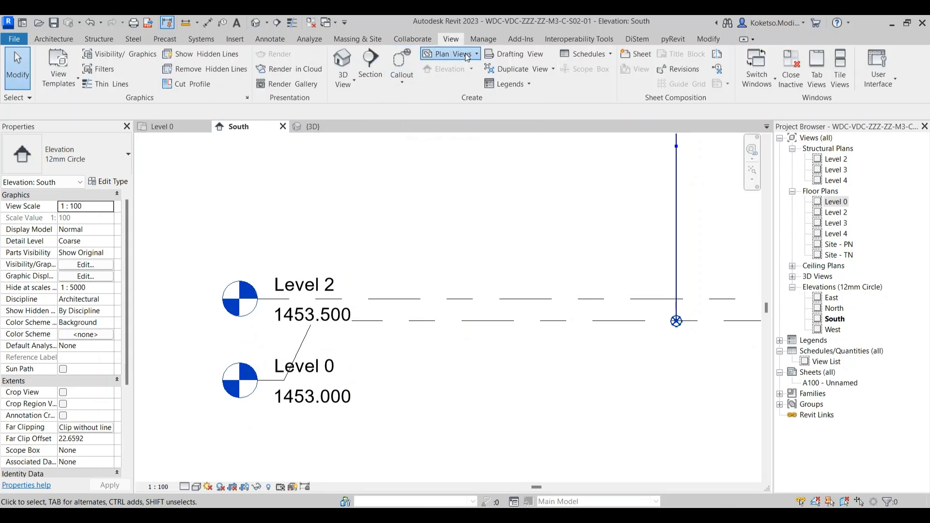
# Step: Create a Level 0 structural plan, close the older Level 0 view, and return to South
pyautogui.click(449, 53)
pyautogui.click(454, 123)
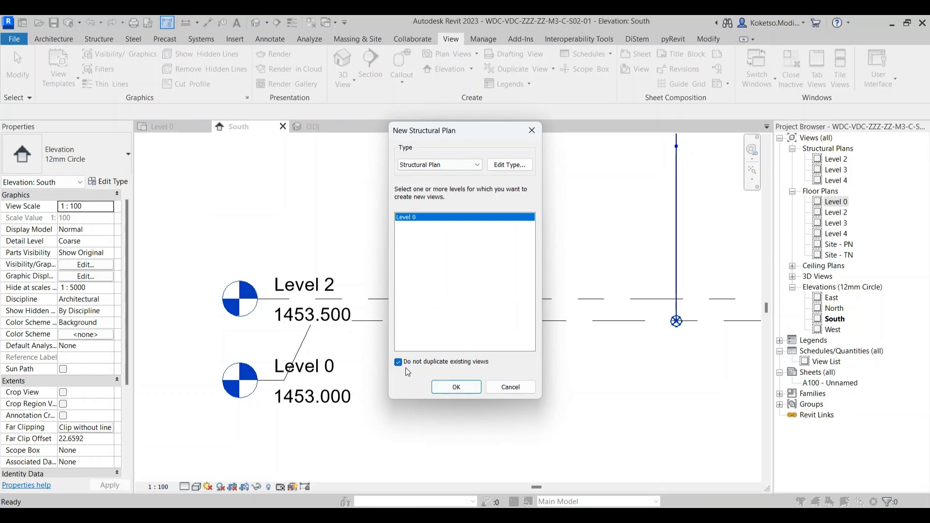
pyautogui.click(456, 388)
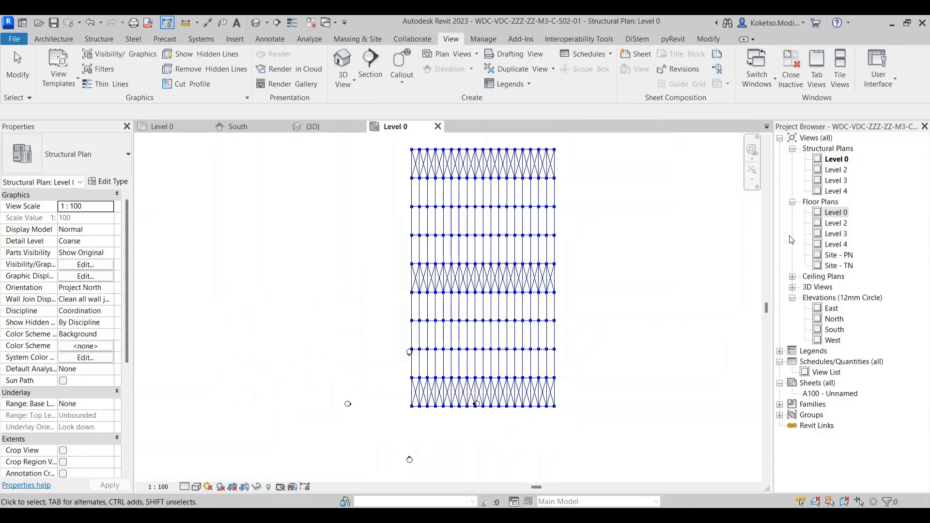
pyautogui.click(793, 202)
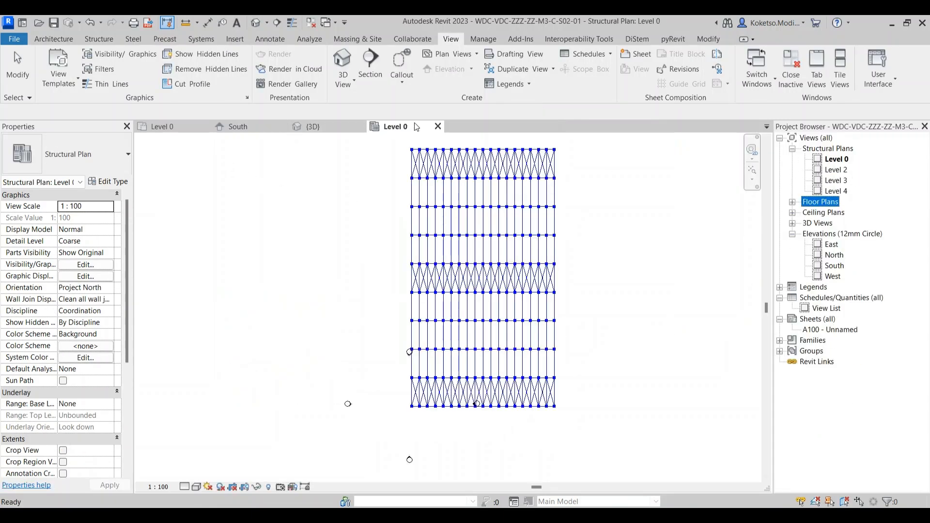
pyautogui.click(205, 126)
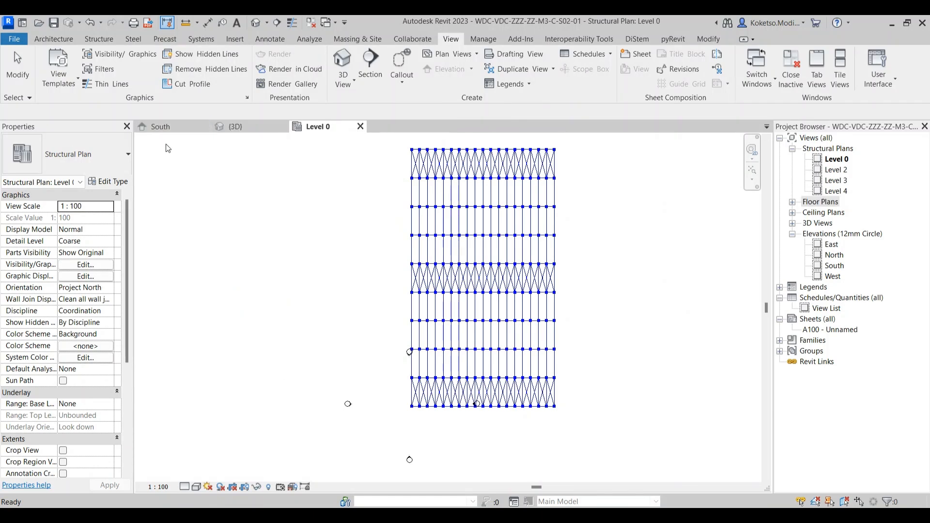
pyautogui.click(177, 130)
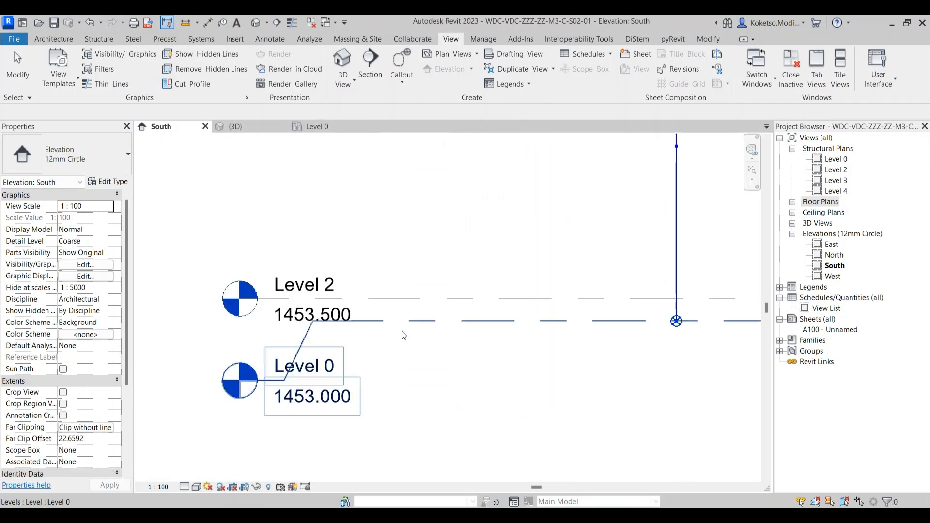
# Step: Rename Level 0 to 00 - BASE, renaming its matching views too
pyautogui.click(287, 384)
pyautogui.click(323, 365)
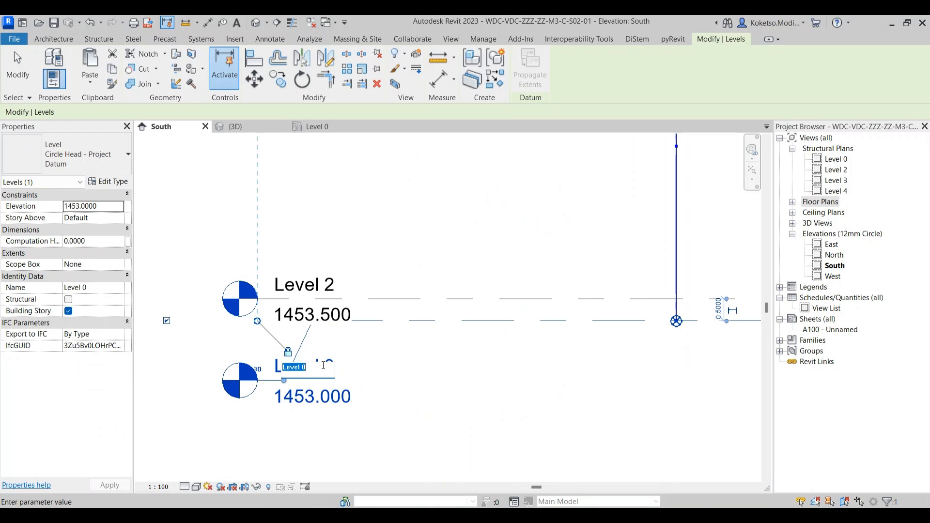
pyautogui.write('00 - BASE')
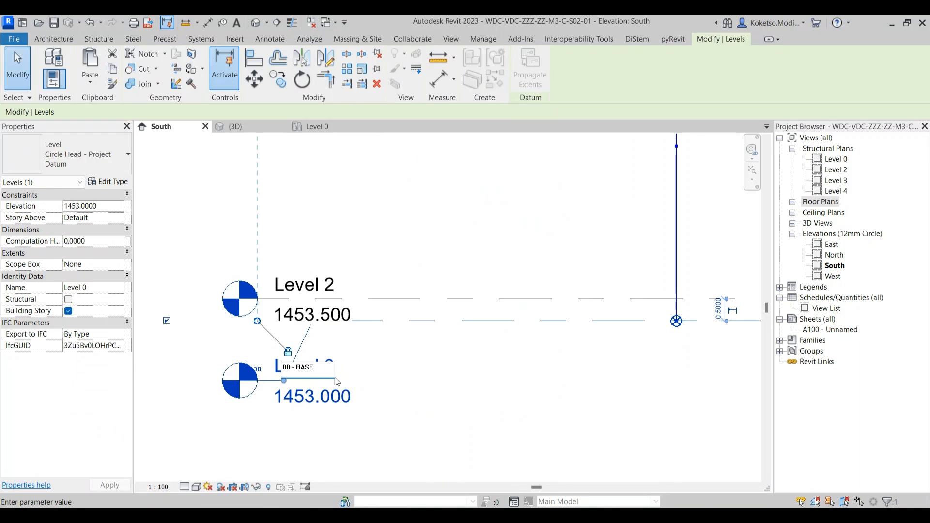
pyautogui.press('Return')
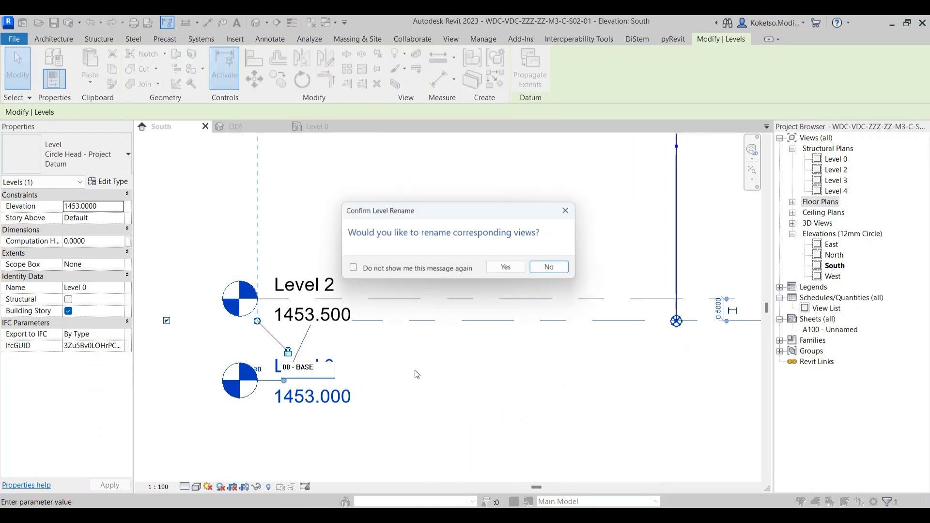
pyautogui.click(508, 268)
# Step: Rename Level 2 to 01 - SURFACE BED, renaming its matching views too
pyautogui.click(305, 283)
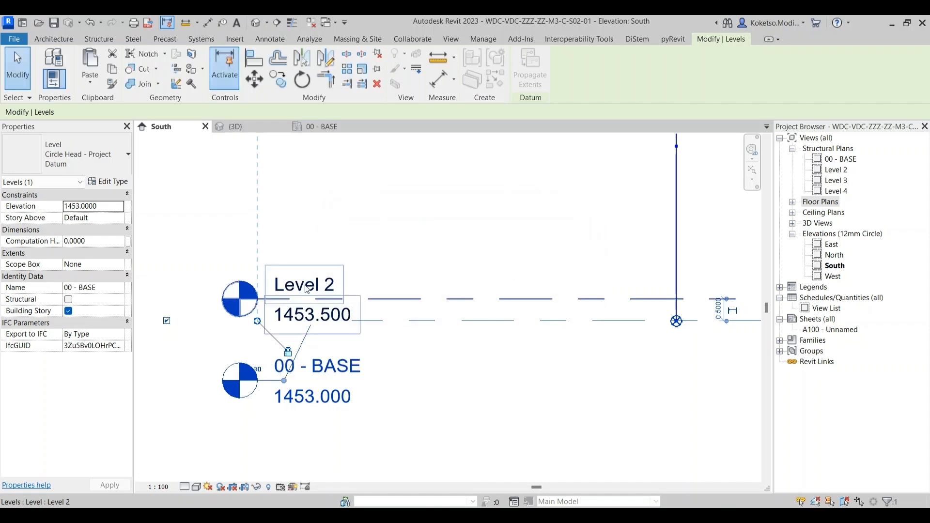
pyautogui.click(309, 281)
pyautogui.write('01 - SURFA')
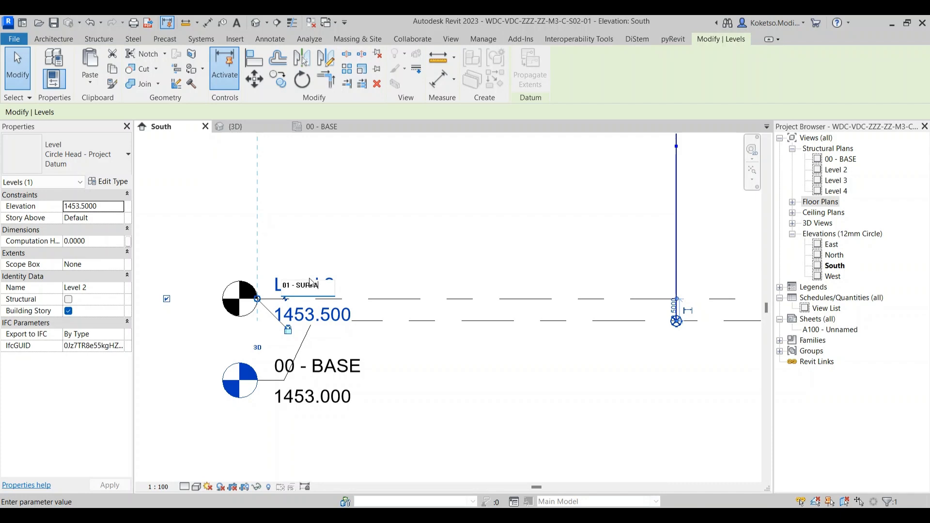
pyautogui.write('CE BED')
pyautogui.press('Return')
pyautogui.click(518, 270)
pyautogui.scroll(-2, 341, 386)
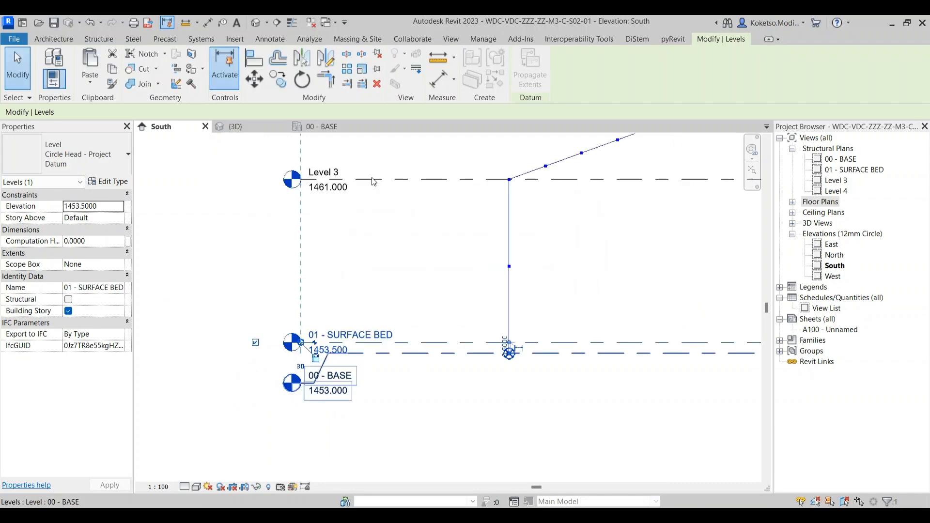
pyautogui.click(341, 158)
# Step: Rename Level 3 to 02 - EAVE, renaming its matching views too
pyautogui.scroll(5, 341, 157)
pyautogui.click(312, 190)
pyautogui.moveTo(315, 197); pyautogui.dragTo(461, 174)
pyautogui.scroll(-3, 461, 174)
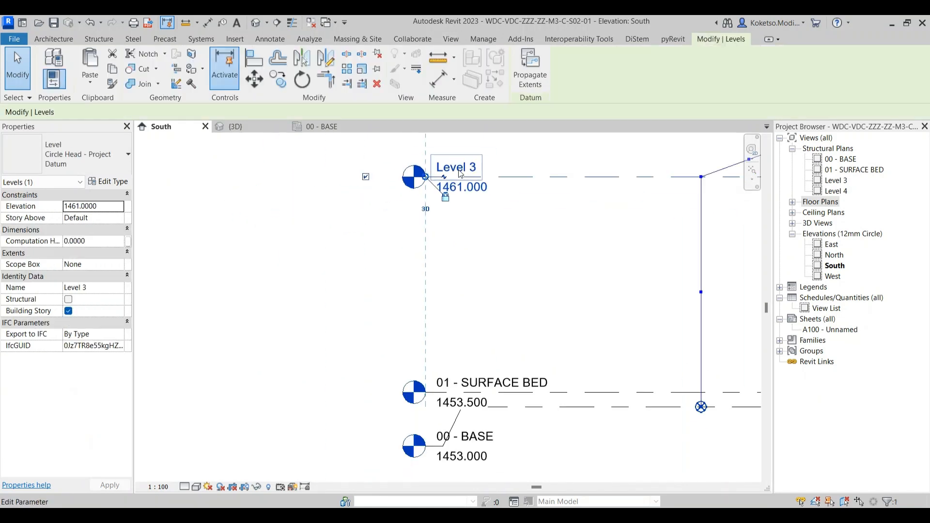
pyautogui.scroll(2, 461, 175)
pyautogui.click(475, 168)
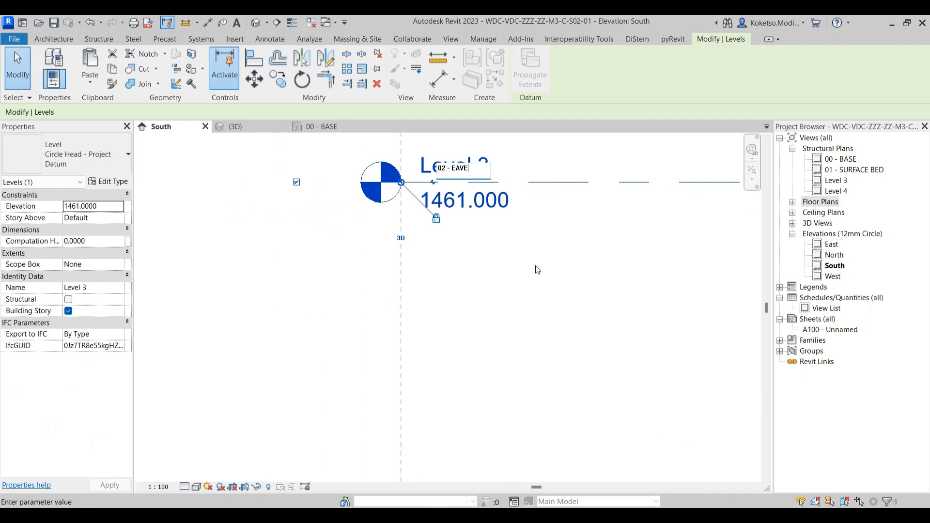
pyautogui.press('Return')
pyautogui.click(509, 269)
pyautogui.scroll(-2, 533, 262)
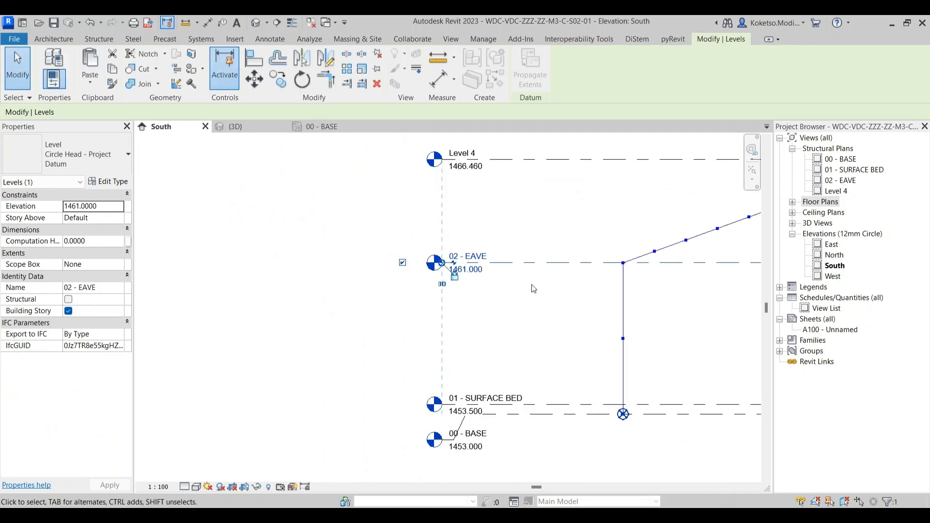
pyautogui.click(533, 255)
# Step: Rename Level 4 to 03 - ROOF, renaming its matching views too
pyautogui.moveTo(477, 161); pyautogui.dragTo(354, 167)
pyautogui.scroll(2, 353, 167)
pyautogui.scroll(2, 335, 154)
pyautogui.doubleClick(344, 159)
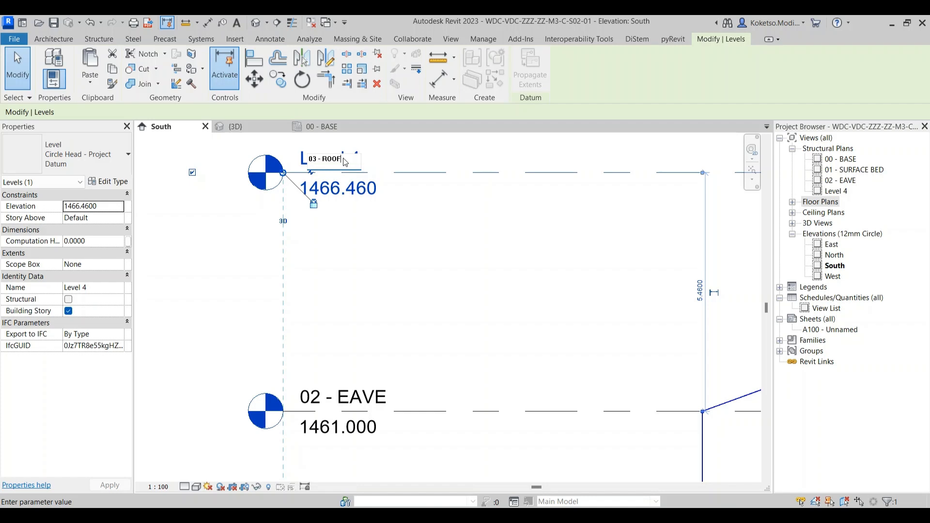
pyautogui.write('03 - ROOF')
pyautogui.press('Return')
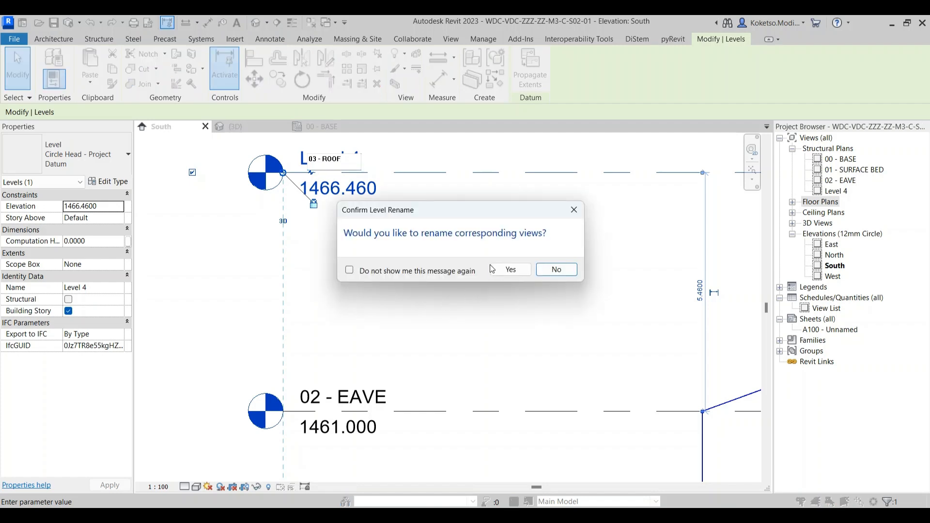
pyautogui.click(509, 269)
pyautogui.click(362, 229)
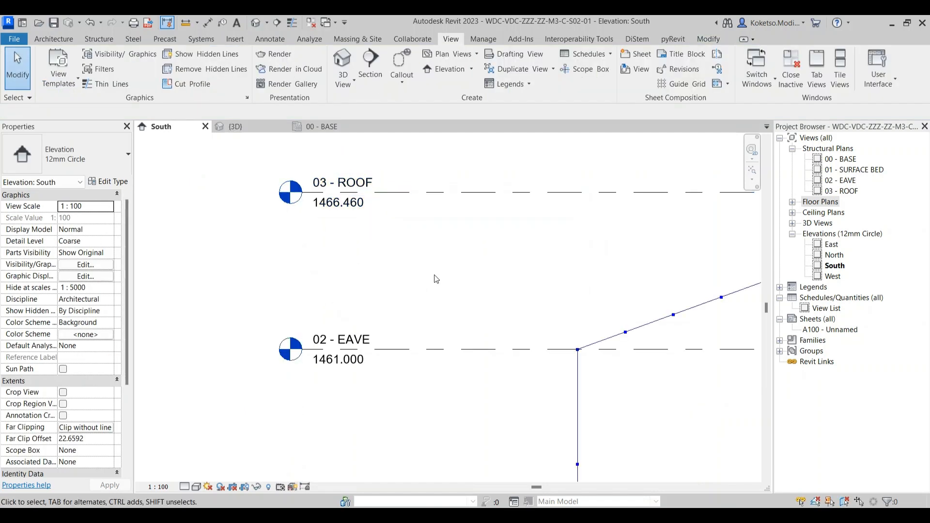
# Step: Pan and zoom the South elevation to frame the whole portal frame and its level labels
pyautogui.scroll(-3, 354, 254)
pyautogui.moveTo(535, 221); pyautogui.dragTo(494, 240)
pyautogui.scroll(-1, 396, 242)
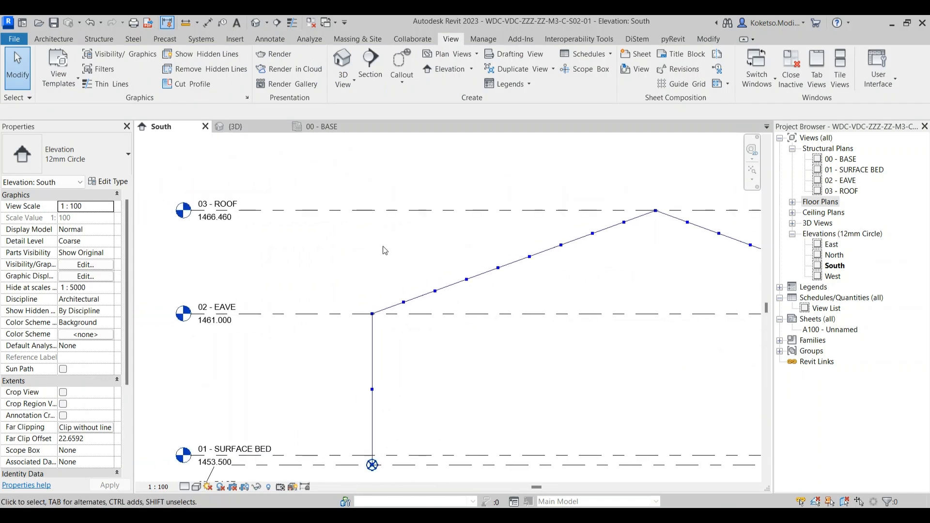
pyautogui.moveTo(400, 243); pyautogui.dragTo(430, 219)
pyautogui.scroll(-2, 411, 228)
pyautogui.moveTo(485, 247); pyautogui.dragTo(401, 244)
pyautogui.scroll(-1, 400, 241)
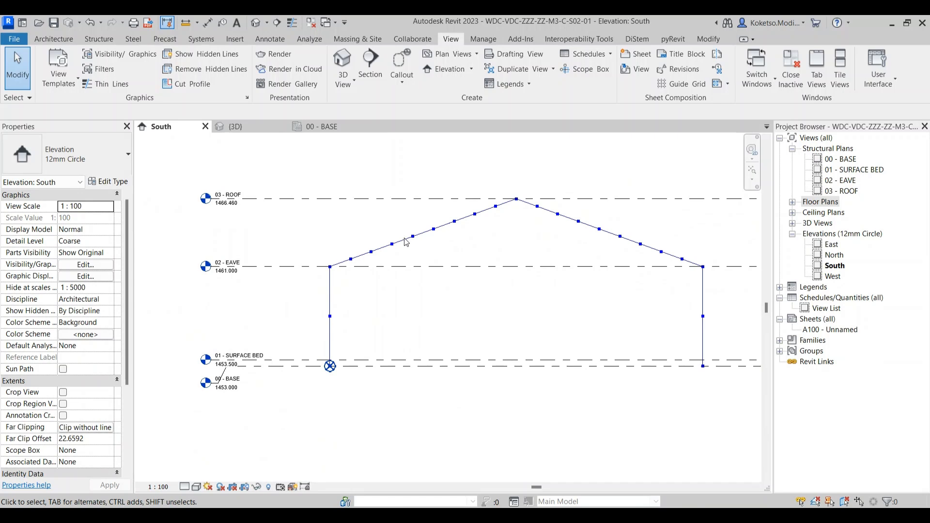
pyautogui.scroll(-1, 406, 242)
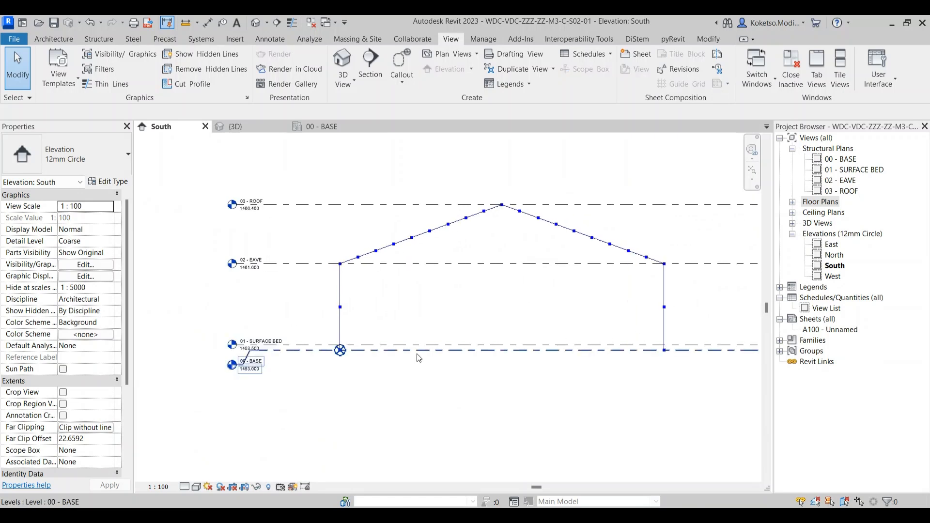
pyautogui.scroll(1, 260, 353)
pyautogui.moveTo(287, 275); pyautogui.dragTo(313, 292)
pyautogui.scroll(1, 330, 273)
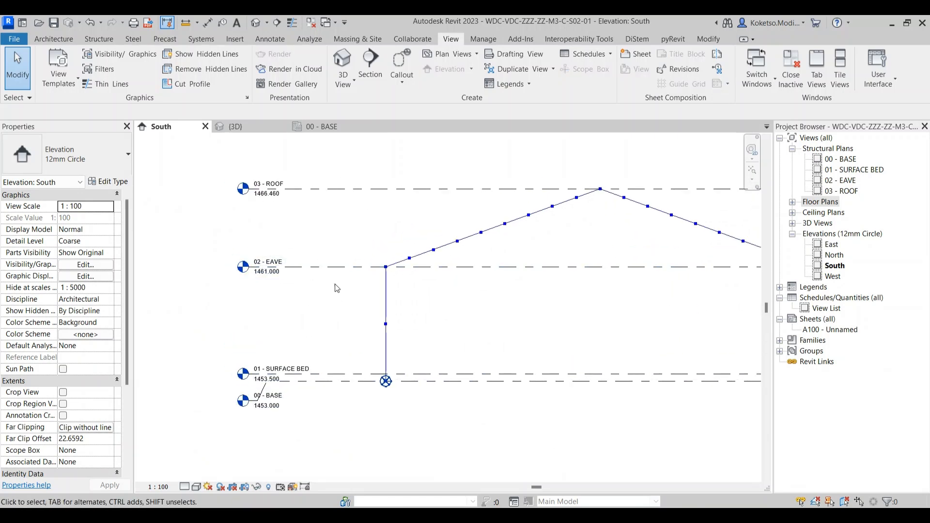
pyautogui.moveTo(356, 262); pyautogui.dragTo(332, 282)
pyautogui.scroll(1, 351, 261)
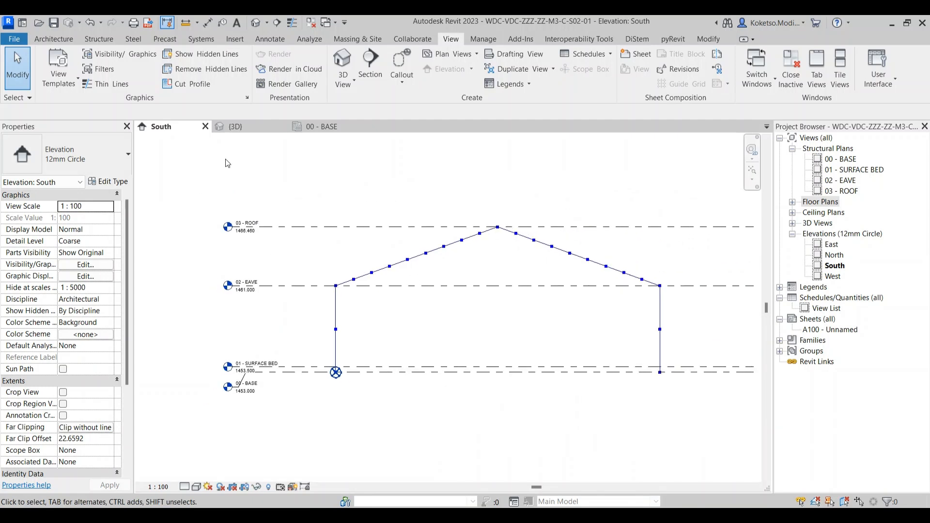
# Step: In the {3D} view, apply Maximize 3D Extents to the 00 - BASE level, then orbit the frame
pyautogui.click(250, 128)
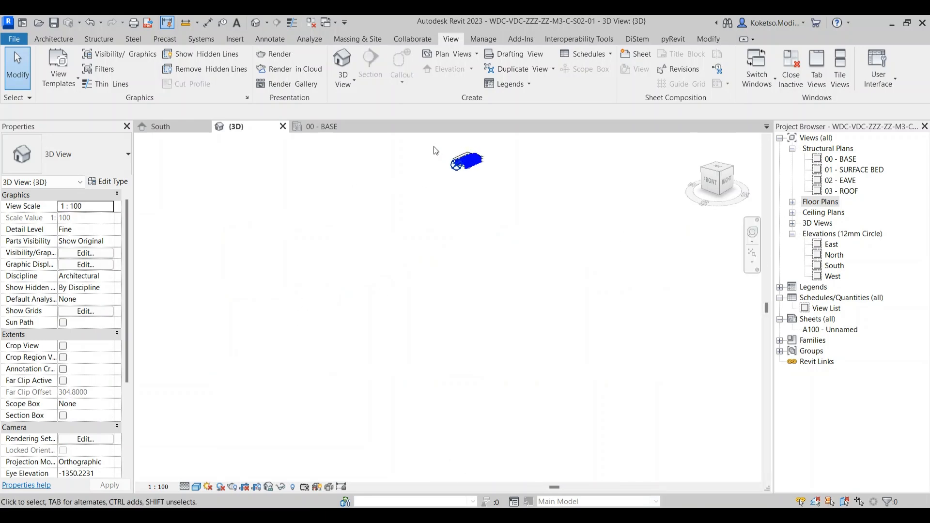
pyautogui.scroll(8, 435, 147)
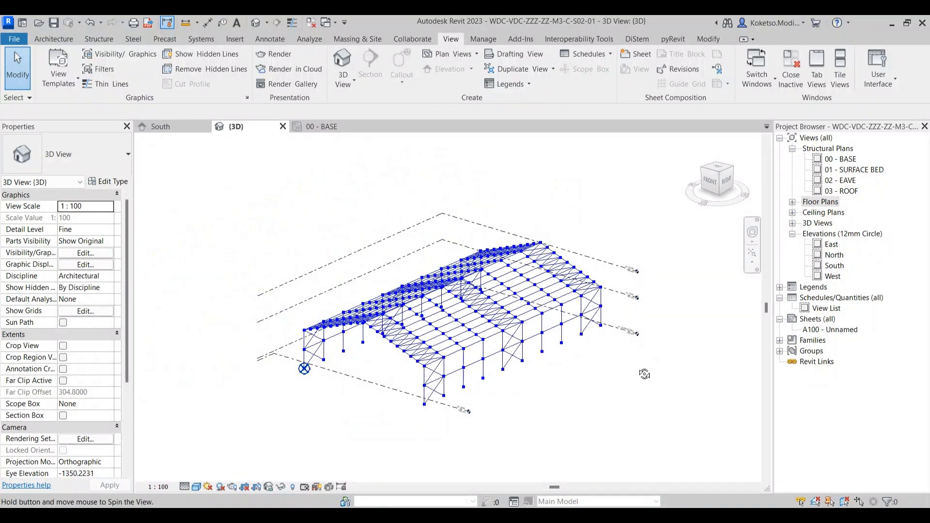
pyautogui.click(362, 389)
pyautogui.rightClick(353, 414)
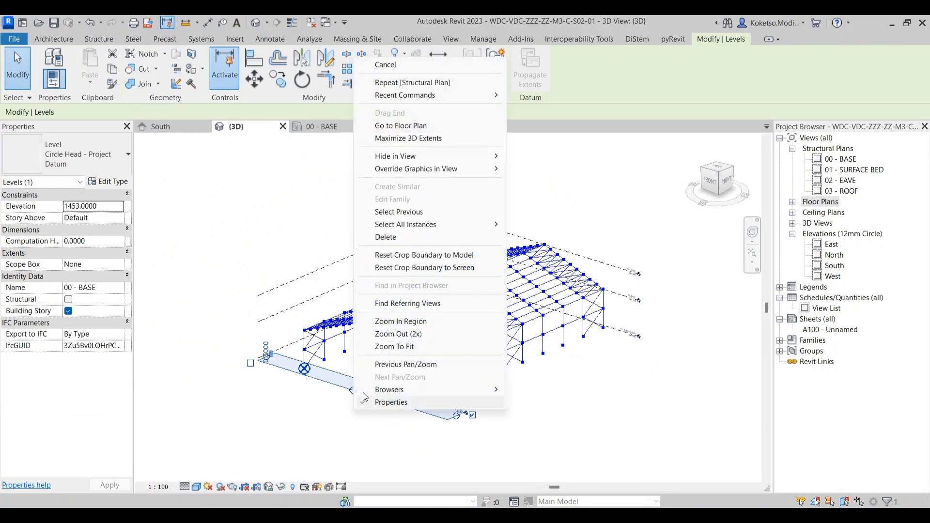
pyautogui.click(383, 138)
pyautogui.click(585, 380)
pyautogui.scroll(2, 589, 379)
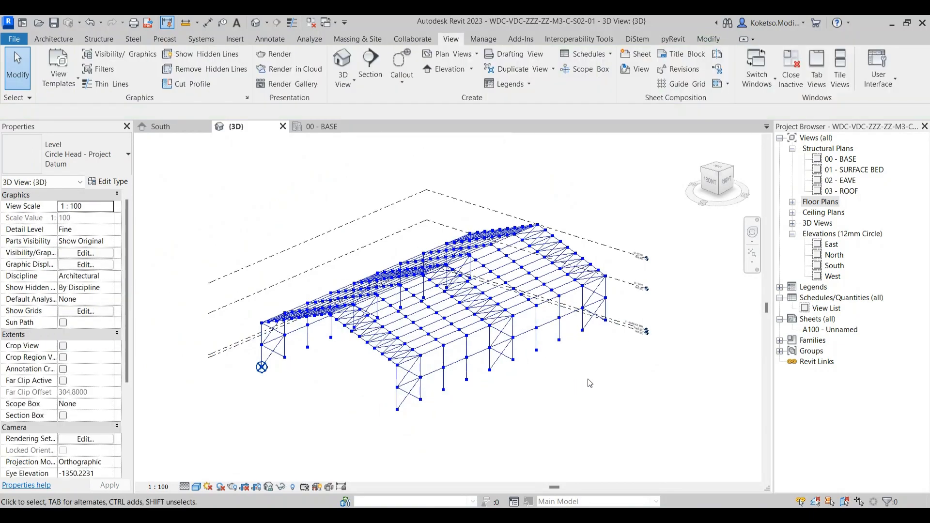
pyautogui.moveTo(590, 378)
pyautogui.mouseDown()
pyautogui.moveTo(629, 376)
pyautogui.moveTo(601, 350)
pyautogui.moveTo(557, 390)
pyautogui.moveTo(591, 405)
pyautogui.moveTo(584, 395)
pyautogui.mouseUp()
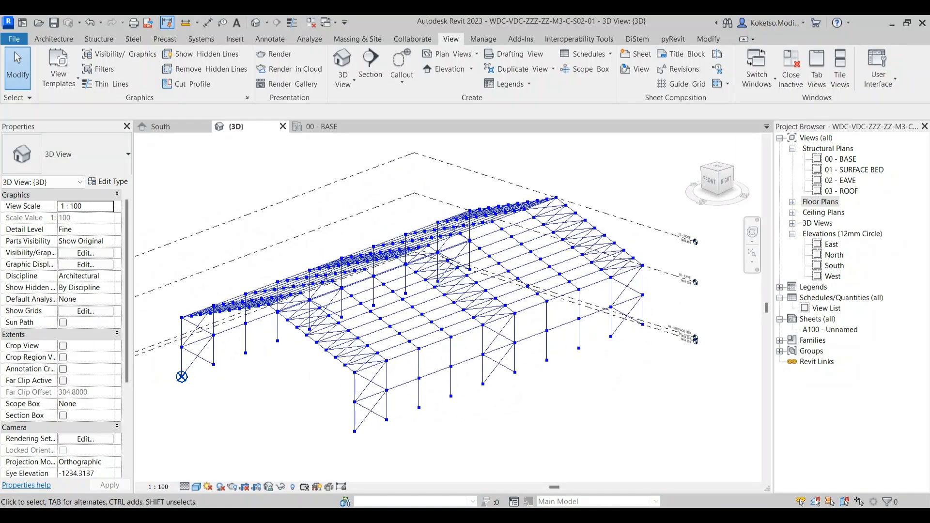
# Step: In the Dynamo graph, set the COLUMNS Levels node to 00 - BASE
pyautogui.click(734, 455)
pyautogui.scroll(3, 485, 334)
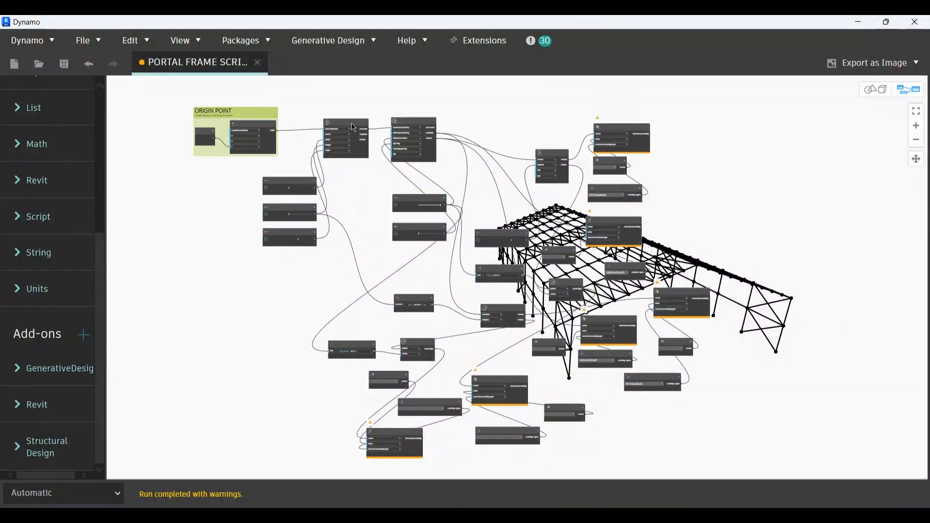
pyautogui.scroll(5, 353, 204)
pyautogui.moveTo(372, 263); pyautogui.dragTo(331, 260)
pyautogui.scroll(-3, 331, 260)
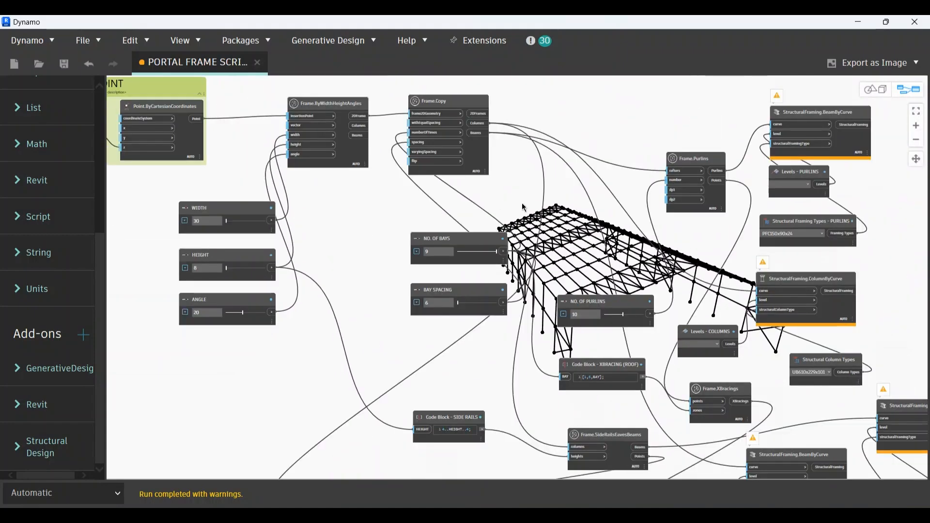
pyautogui.scroll(2, 537, 199)
pyautogui.moveTo(640, 215); pyautogui.dragTo(454, 204)
pyautogui.scroll(3, 733, 175)
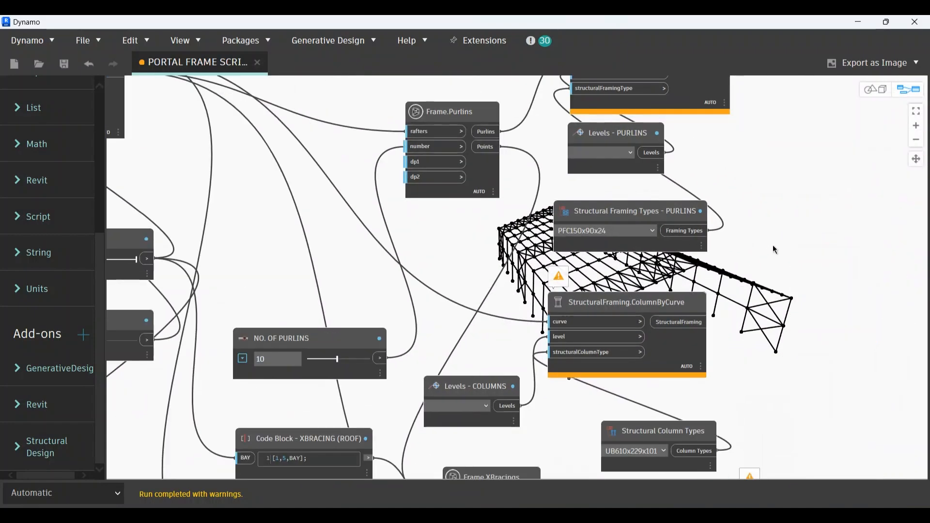
pyautogui.moveTo(773, 247); pyautogui.dragTo(669, 277)
pyautogui.moveTo(650, 366); pyautogui.dragTo(754, 192)
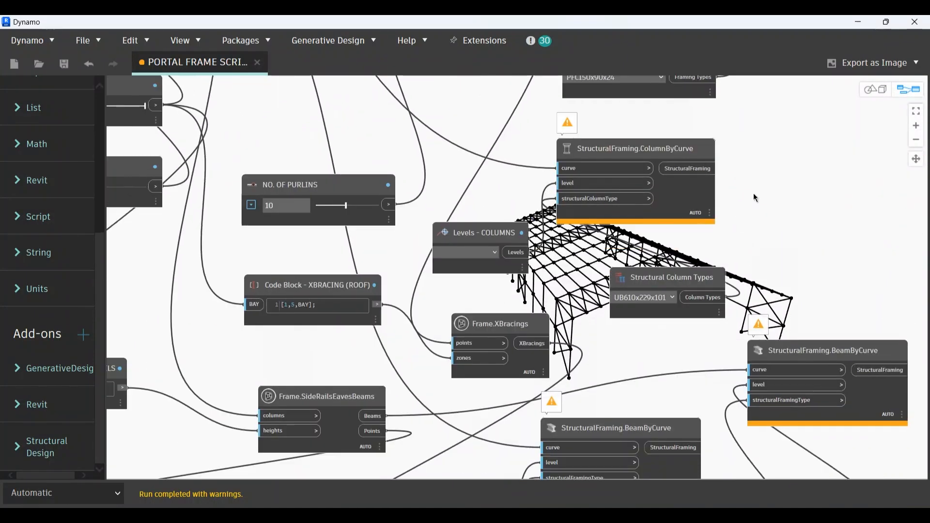
pyautogui.scroll(2, 513, 272)
pyautogui.click(492, 245)
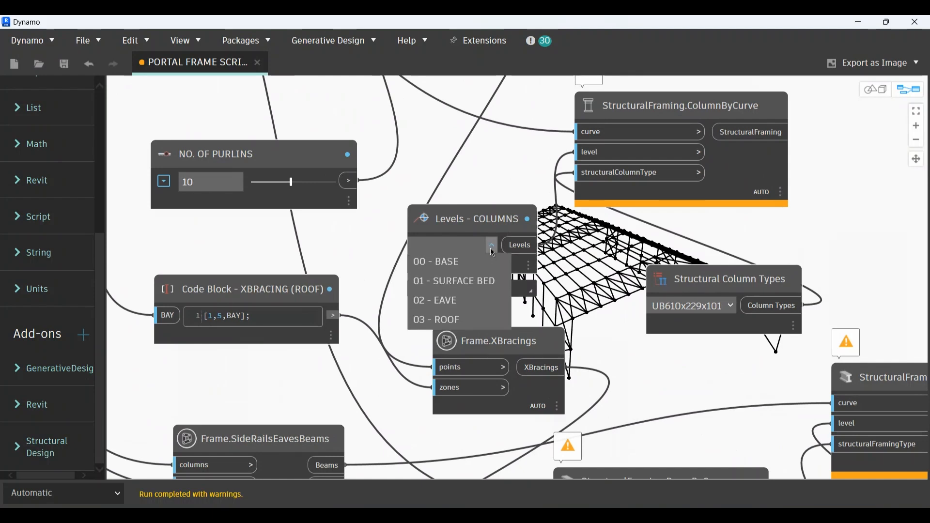
pyautogui.click(490, 249)
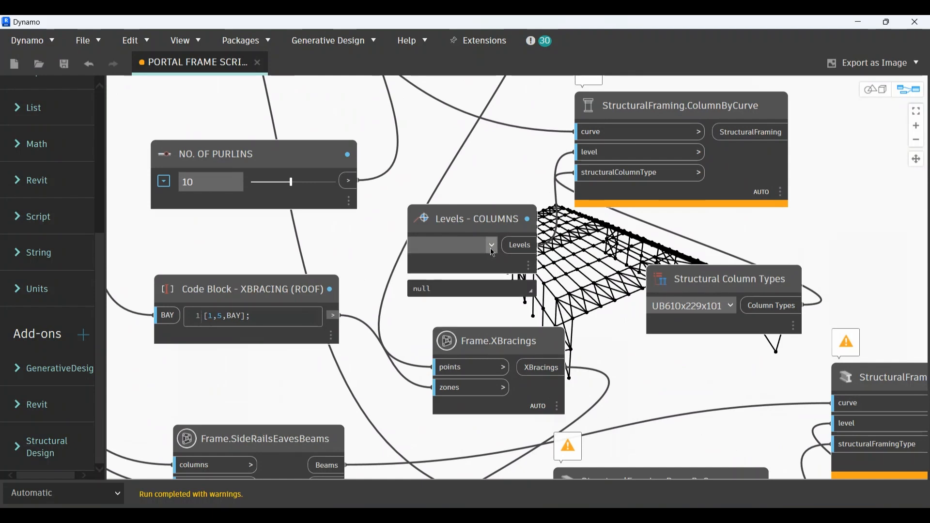
pyautogui.click(490, 248)
pyautogui.click(454, 266)
# Step: Put the rafters on 03 - ROOF and the side rails on 02 - EAVE
pyautogui.scroll(-2, 617, 333)
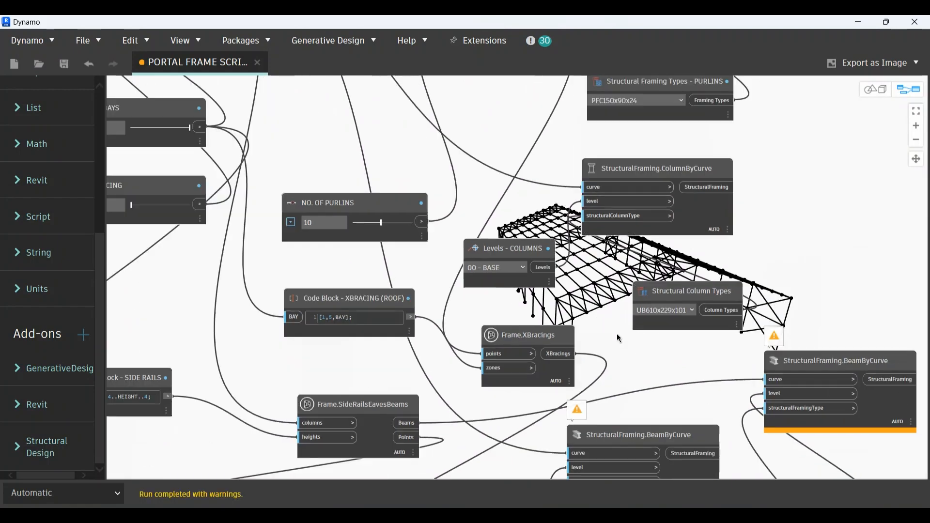
pyautogui.scroll(-5, 617, 333)
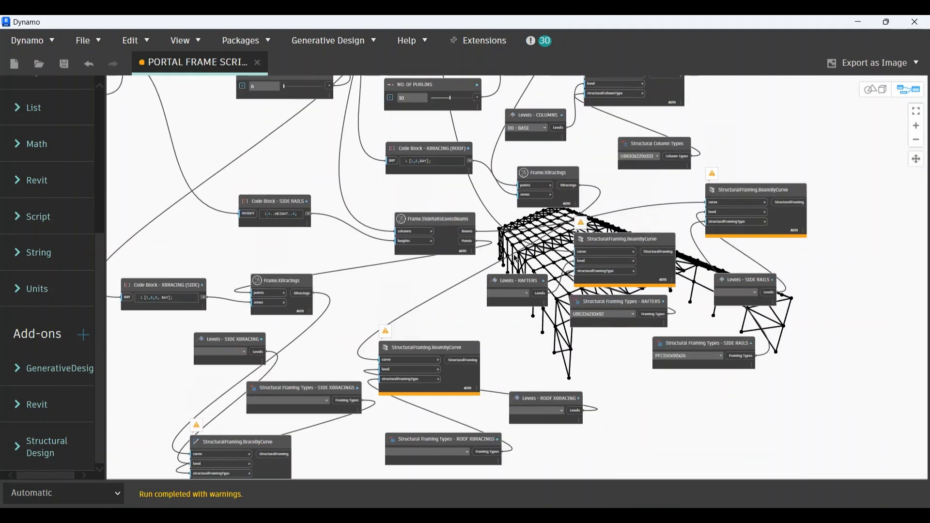
pyautogui.scroll(5, 516, 259)
pyautogui.click(519, 262)
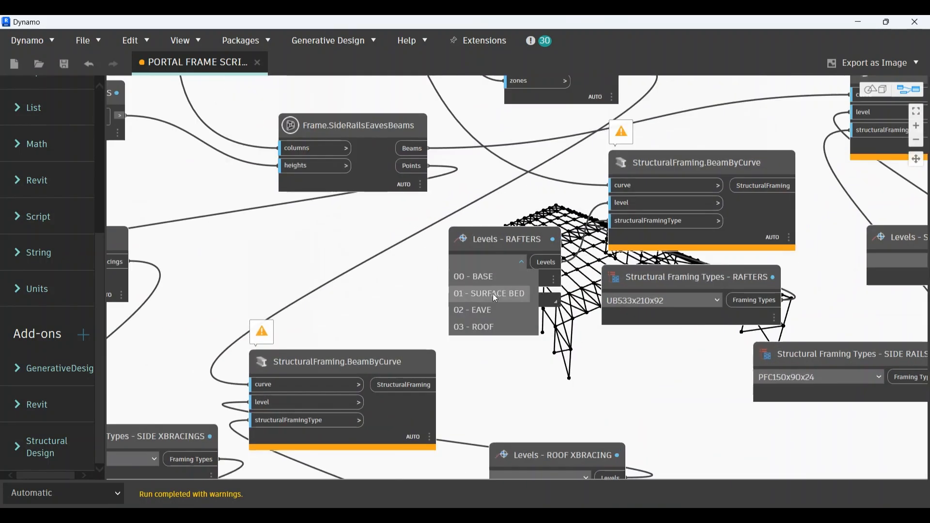
pyautogui.click(486, 328)
pyautogui.scroll(-3, 574, 356)
pyautogui.scroll(2, 402, 319)
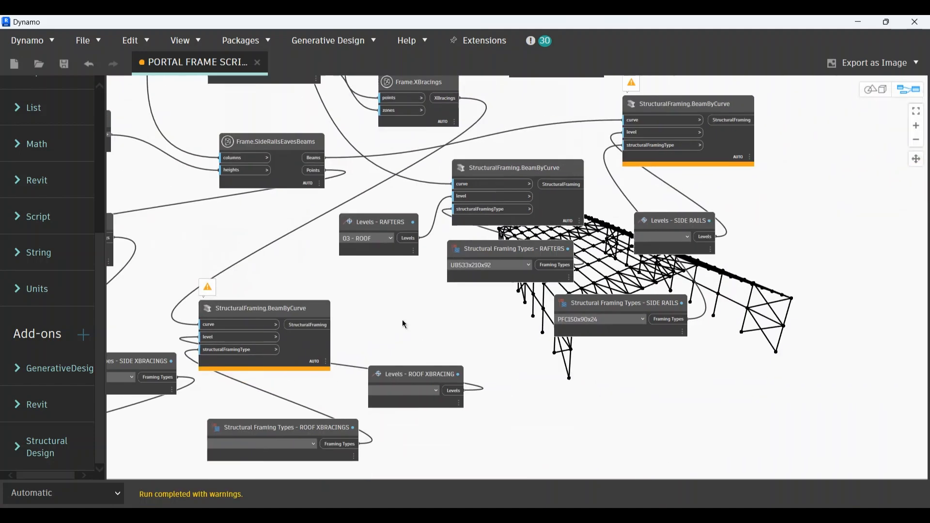
pyautogui.scroll(3, 705, 227)
pyautogui.click(674, 242)
pyautogui.click(632, 294)
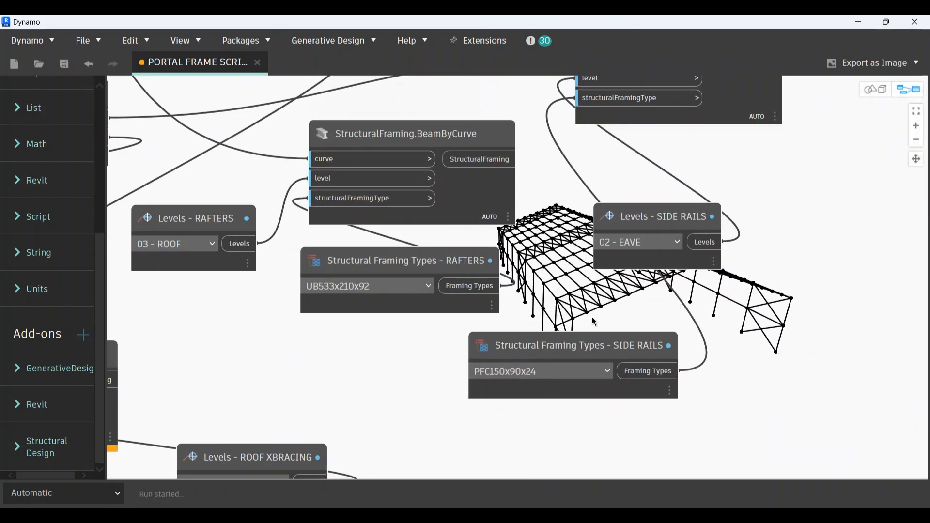
# Step: Put the side bracing on 02 - EAVE and the roof bracing on 03 - ROOF
pyautogui.scroll(-2, 321, 340)
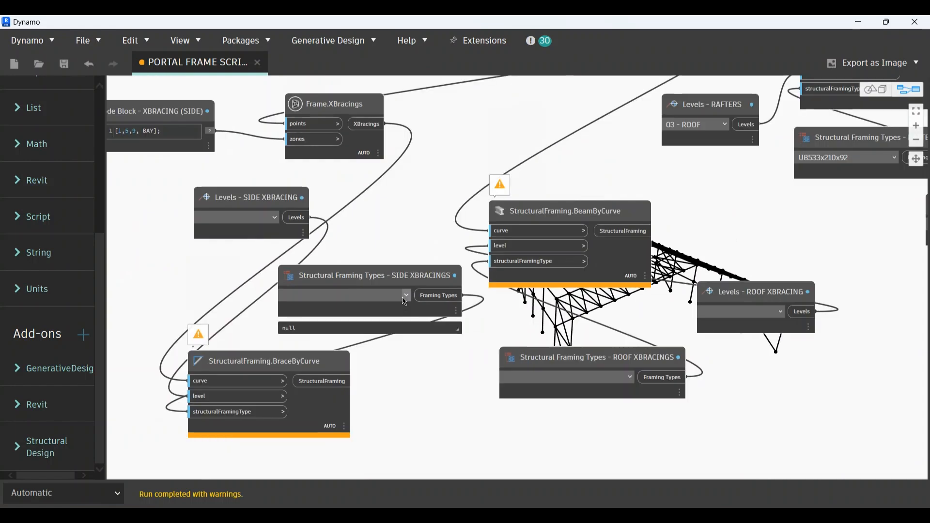
pyautogui.click(404, 296)
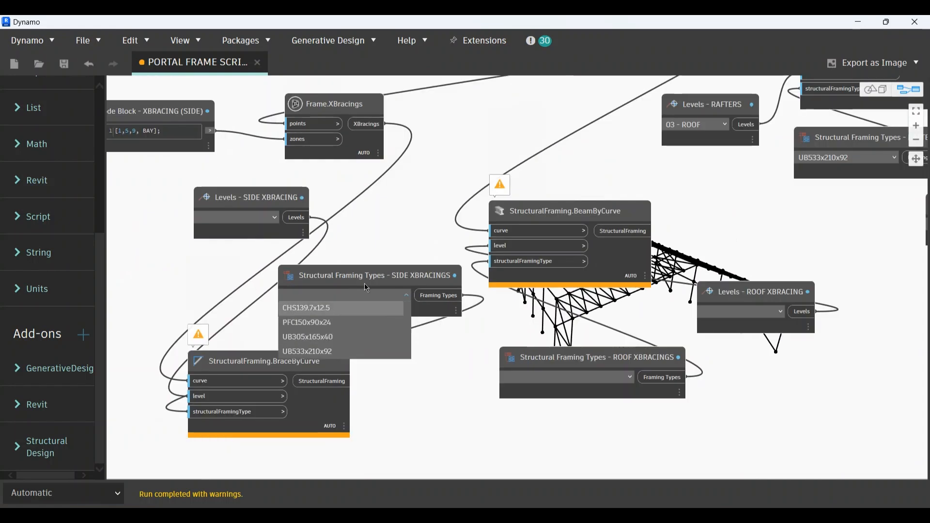
pyautogui.click(405, 296)
pyautogui.click(269, 222)
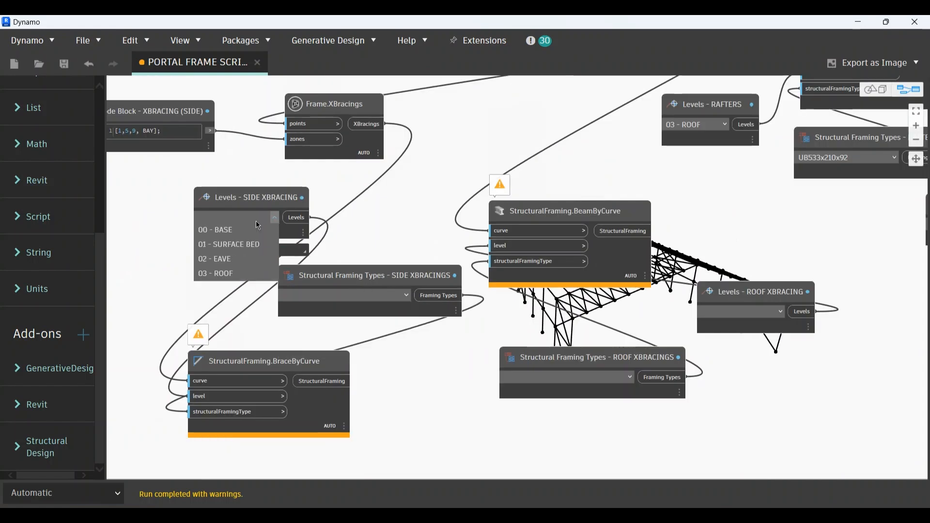
pyautogui.click(233, 244)
pyautogui.scroll(-2, 644, 411)
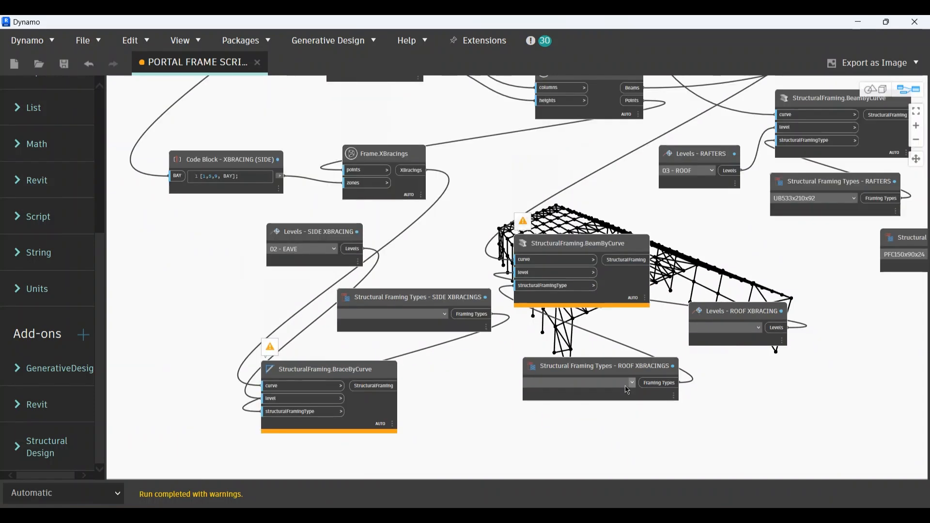
pyautogui.click(627, 383)
pyautogui.click(627, 383)
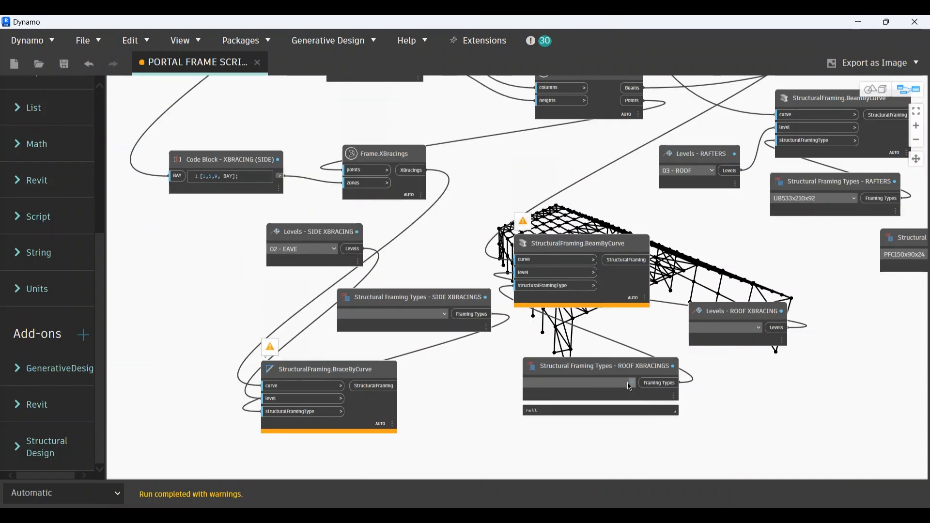
pyautogui.click(758, 328)
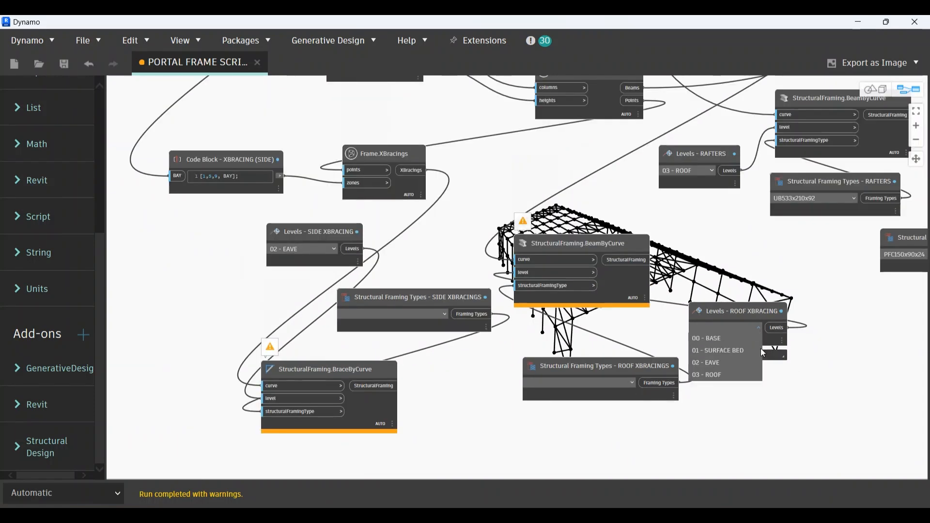
pyautogui.click(716, 373)
# Step: Put the purlins on 03 - ROOF and zoom out to view the whole graph
pyautogui.scroll(-4, 613, 348)
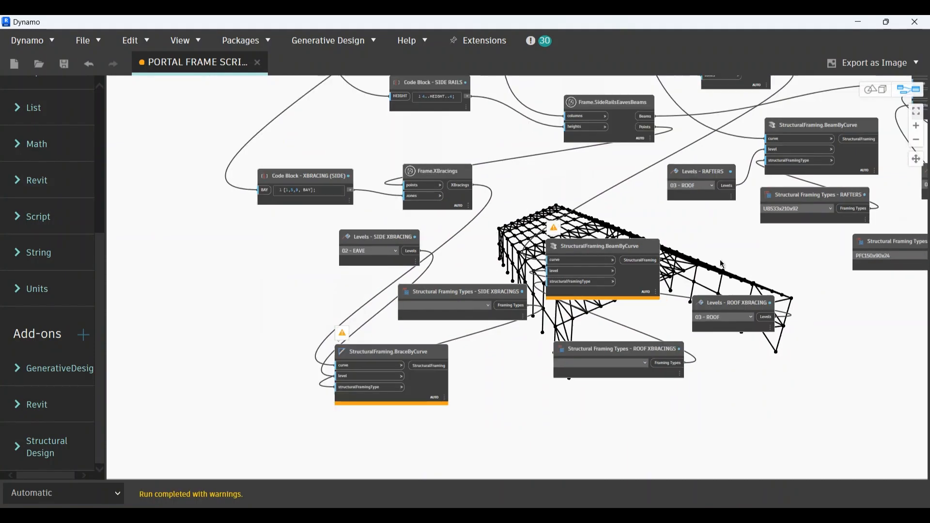
pyautogui.moveTo(596, 456); pyautogui.dragTo(635, 500)
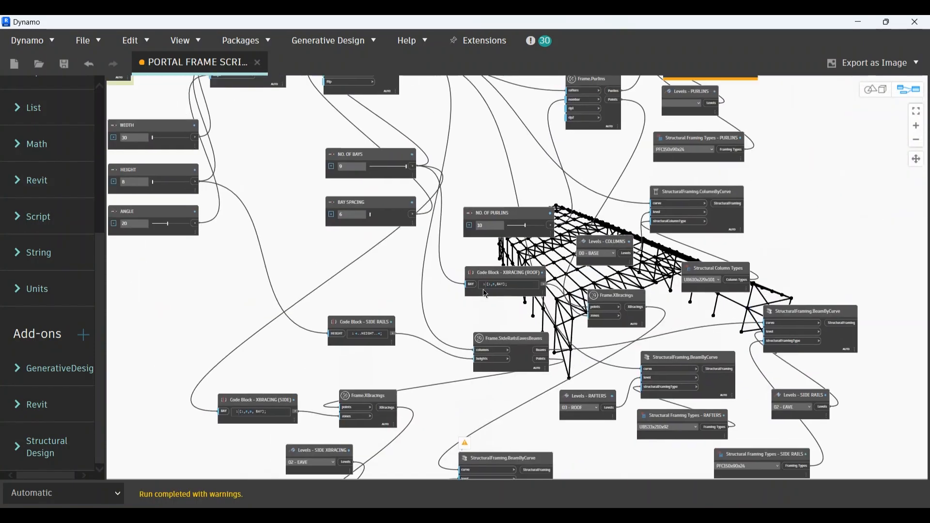
pyautogui.scroll(2, 502, 156)
pyautogui.moveTo(630, 191); pyautogui.dragTo(526, 275)
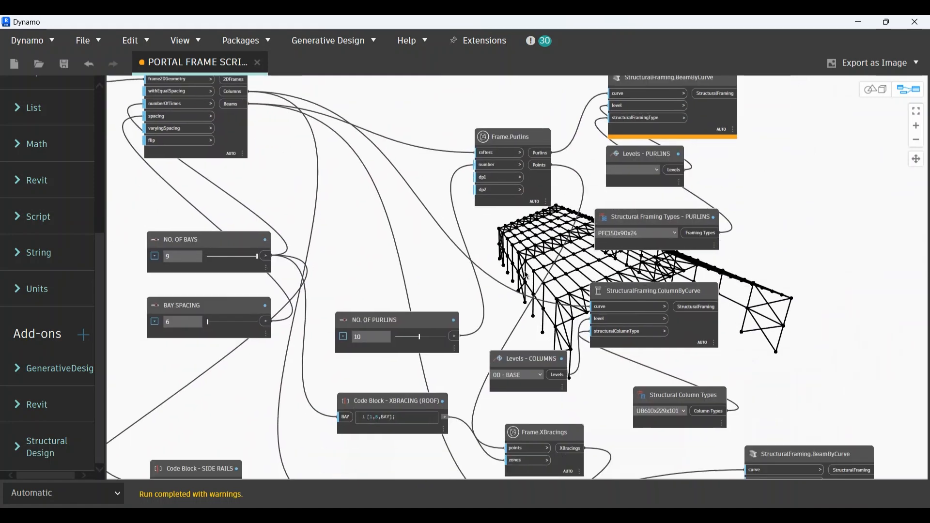
pyautogui.scroll(3, 613, 194)
pyautogui.click(664, 197)
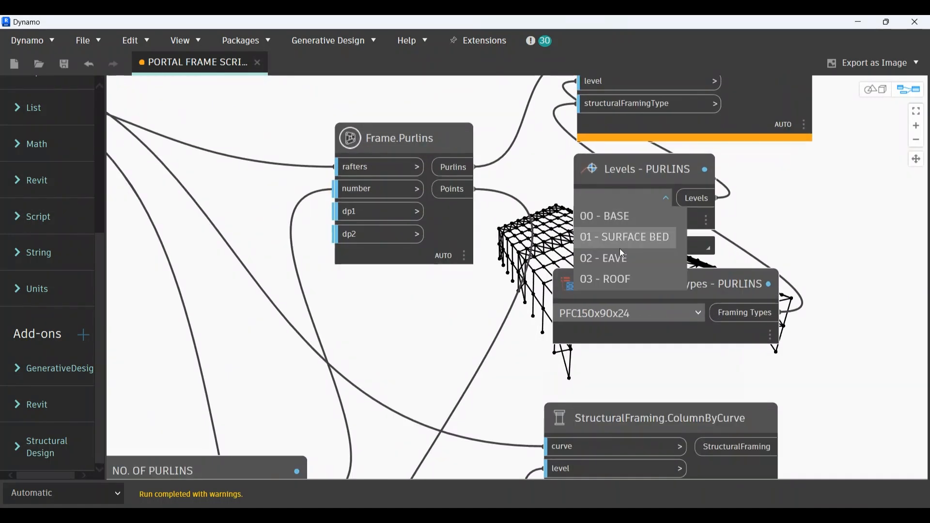
pyautogui.click(615, 279)
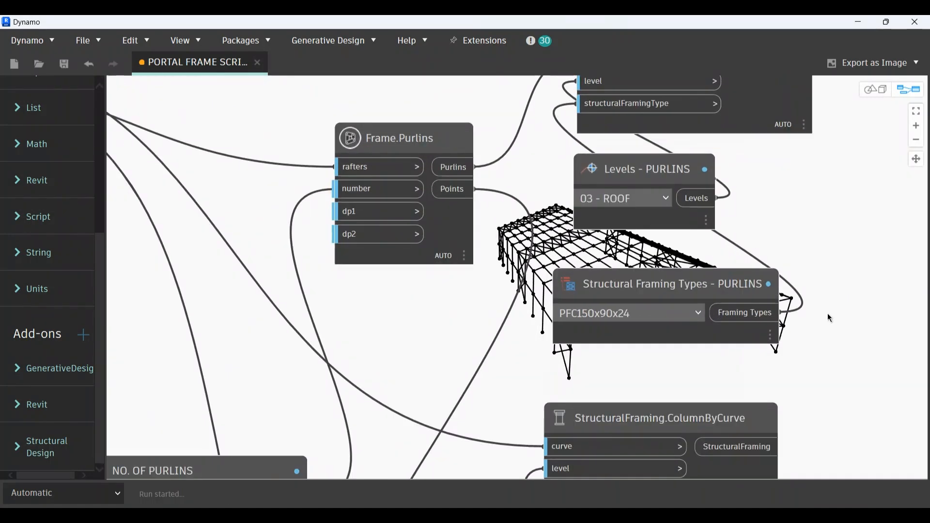
pyautogui.scroll(-1, 794, 369)
pyautogui.moveTo(797, 367); pyautogui.dragTo(697, 162)
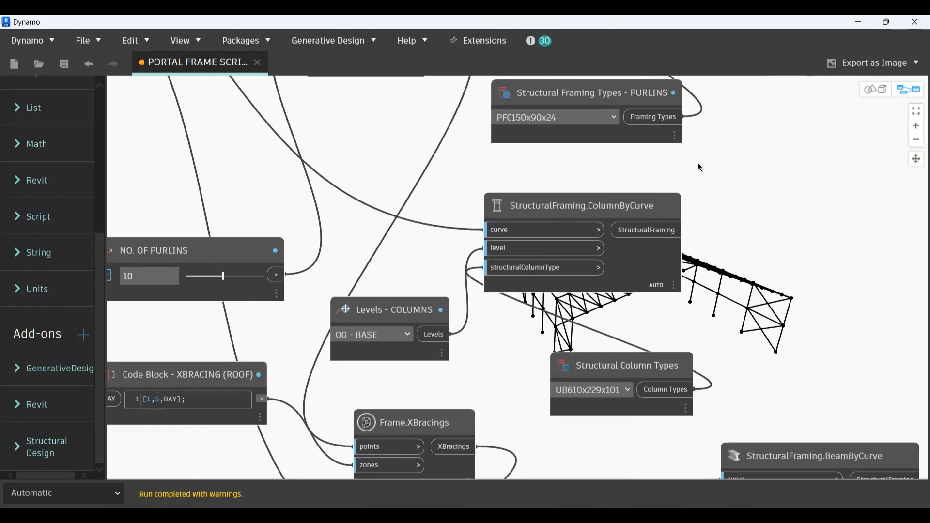
pyautogui.scroll(-5, 703, 165)
pyautogui.moveTo(775, 237); pyautogui.dragTo(780, 140)
pyautogui.scroll(1, 384, 444)
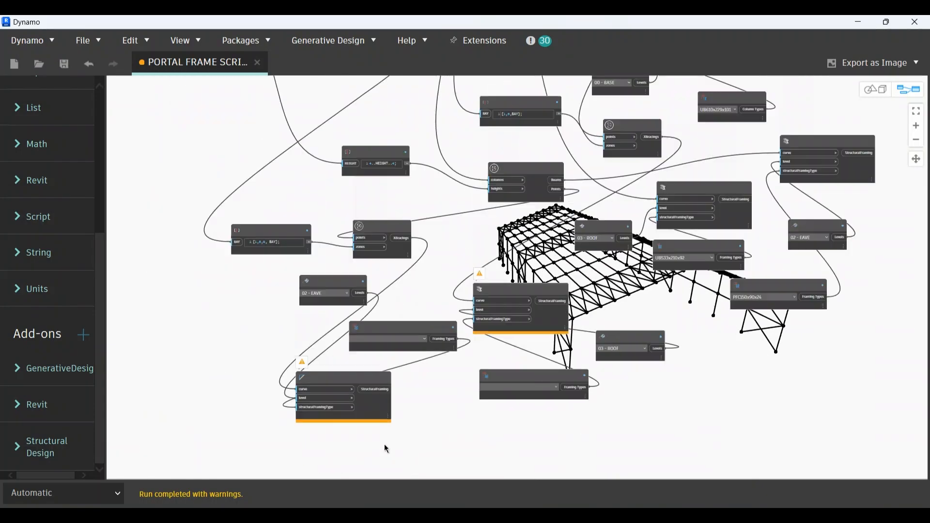
pyautogui.scroll(2, 469, 422)
pyautogui.scroll(-1, 473, 420)
pyautogui.scroll(3, 558, 417)
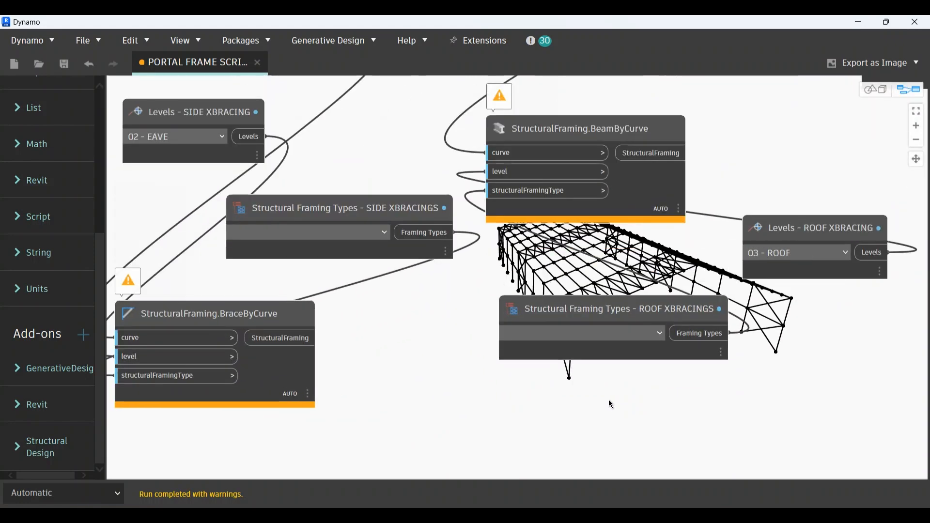
pyautogui.scroll(2, 620, 356)
# Step: Set the framing type for both roof bracing and side bracing to CHS139.7x12.5
pyautogui.moveTo(680, 310)
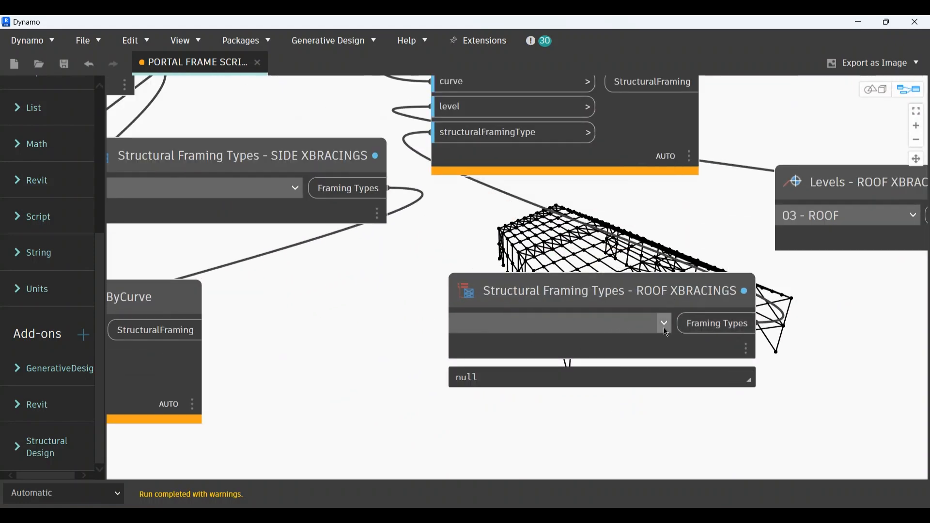
pyautogui.click(665, 325)
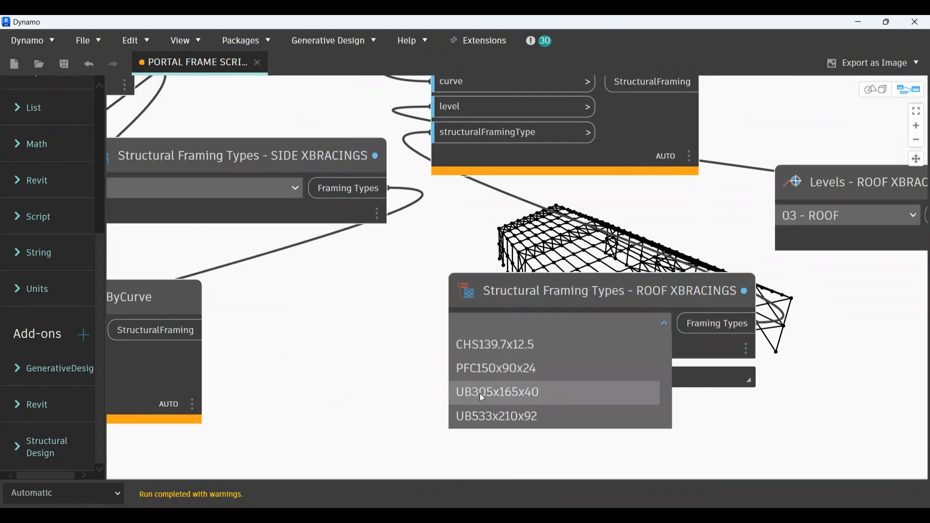
pyautogui.click(482, 350)
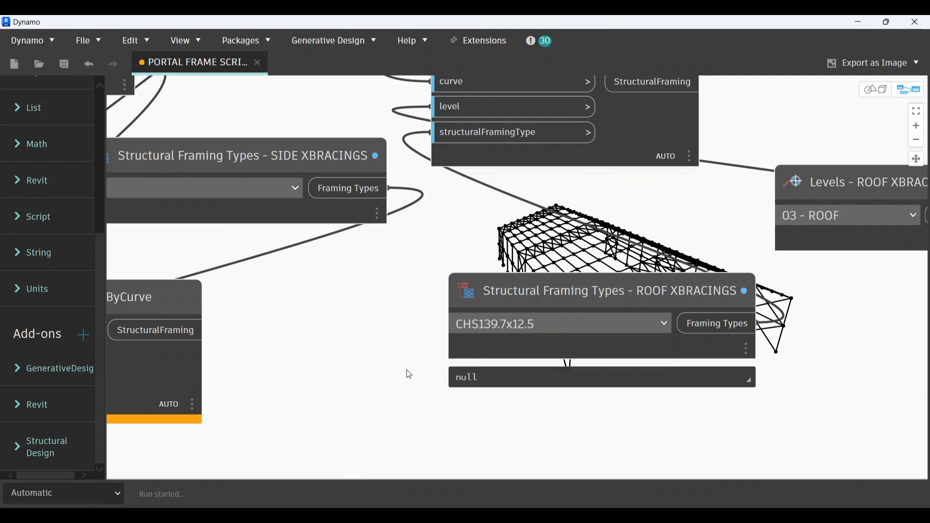
pyautogui.scroll(-2, 249, 243)
pyautogui.moveTo(249, 243); pyautogui.dragTo(493, 319)
pyautogui.scroll(2, 491, 318)
pyautogui.click(502, 272)
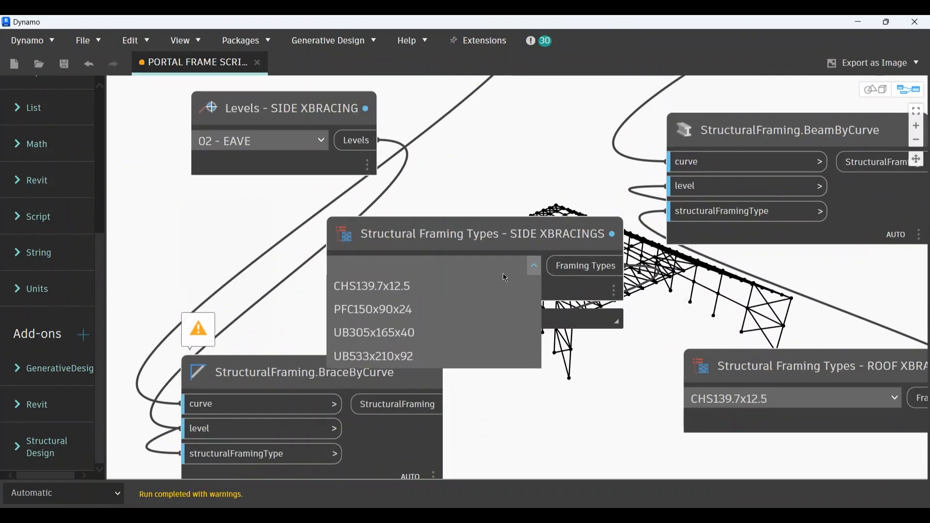
pyautogui.click(385, 286)
# Step: Switch the RAFTERS framing type to PFC150x90x24
pyautogui.scroll(-1, 518, 387)
pyautogui.scroll(-2, 523, 166)
pyautogui.moveTo(529, 159); pyautogui.dragTo(437, 307)
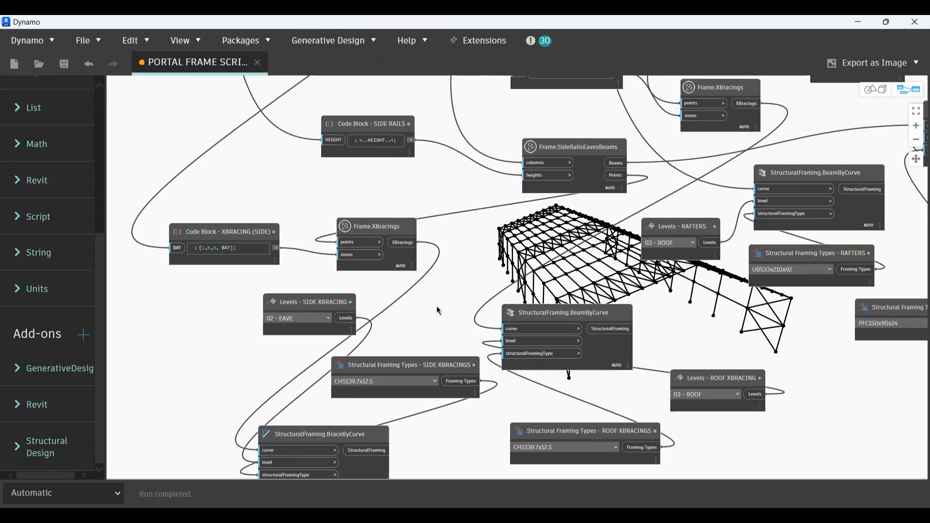
pyautogui.moveTo(790, 350); pyautogui.dragTo(559, 350)
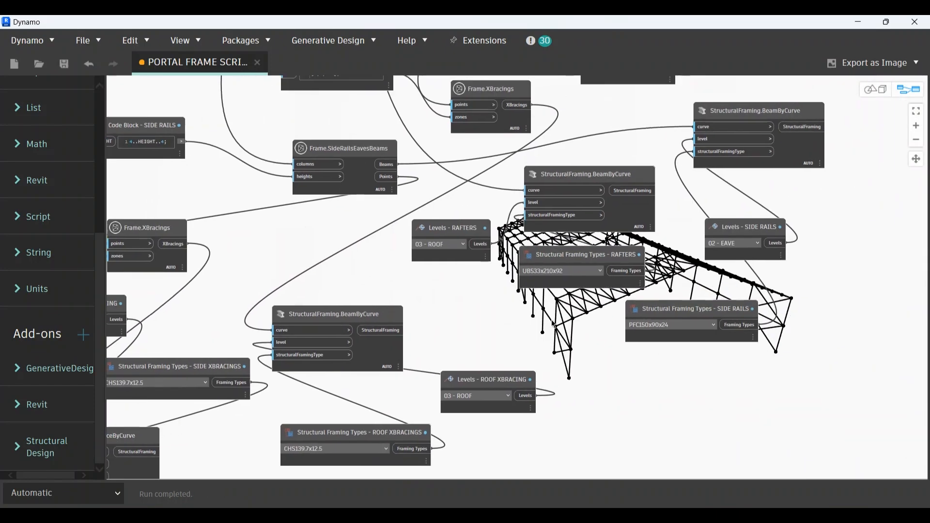
pyautogui.moveTo(562, 296); pyautogui.dragTo(582, 328)
pyautogui.scroll(3, 584, 332)
pyautogui.click(647, 273)
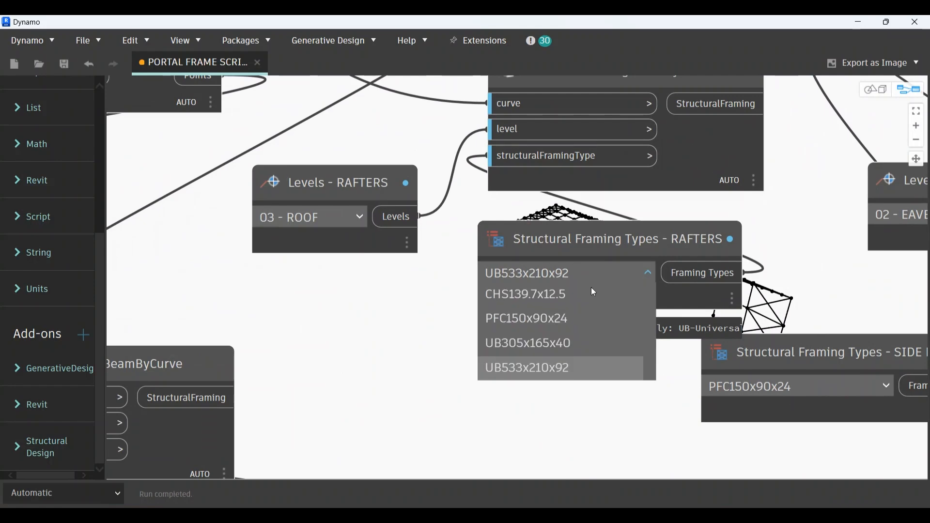
pyautogui.click(542, 321)
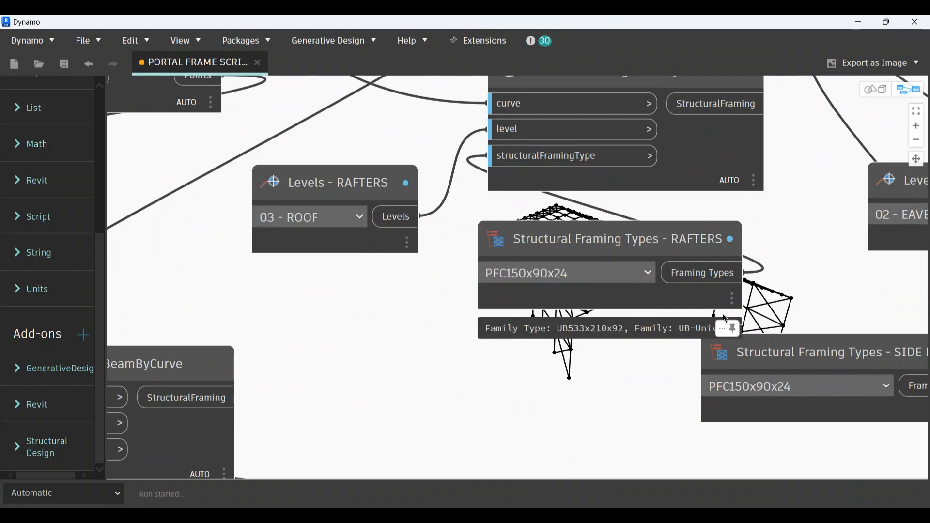
# Step: Scroll through the graph to review the bracing nodes with PFC150x90x24 rafters
pyautogui.scroll(-5, 727, 319)
pyautogui.scroll(5, 610, 200)
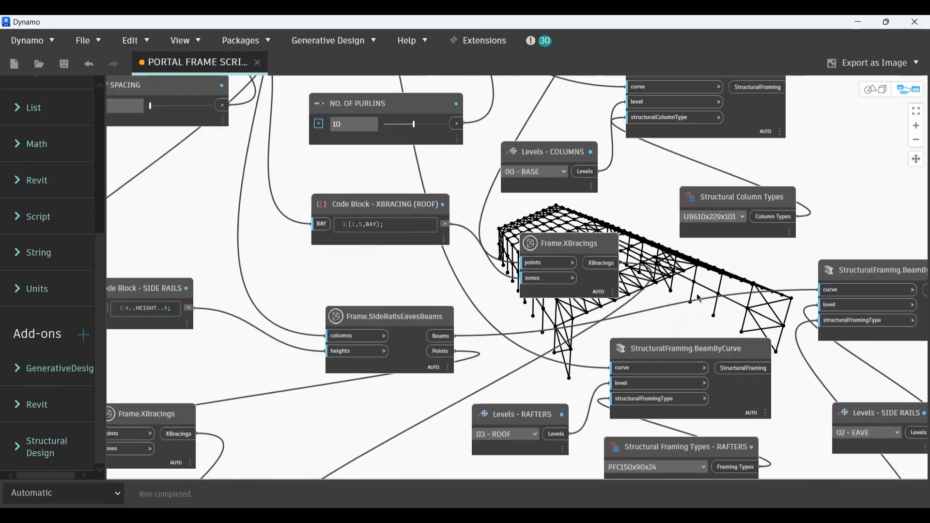
pyautogui.scroll(-5, 697, 292)
pyautogui.scroll(5, 499, 339)
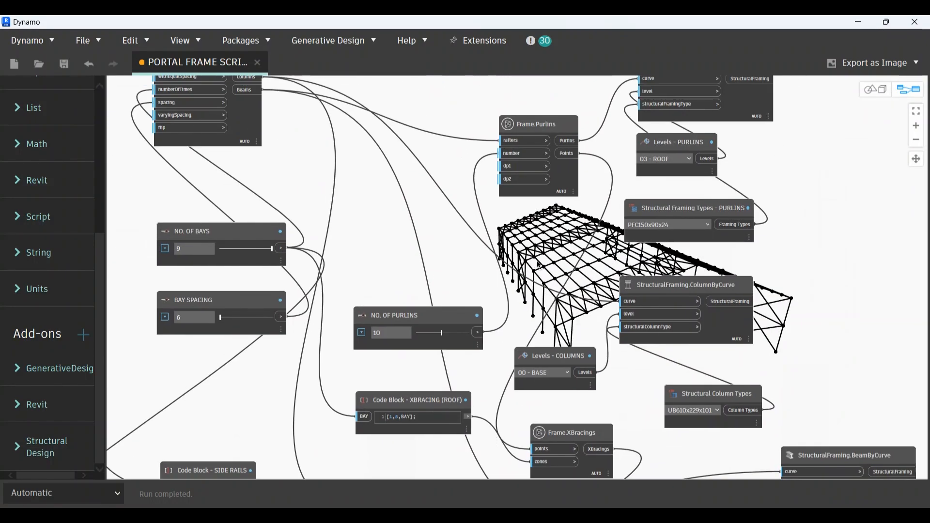
pyautogui.scroll(5, 538, 265)
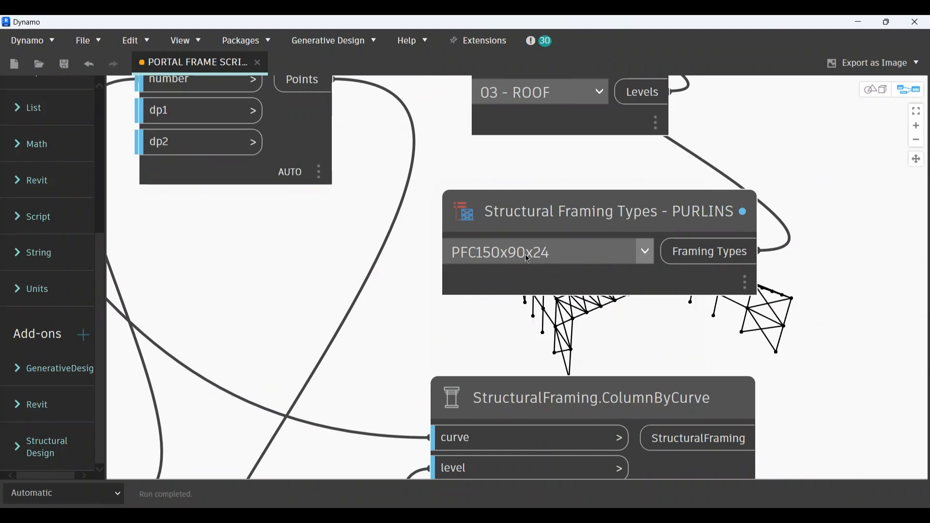
pyautogui.scroll(-5, 444, 349)
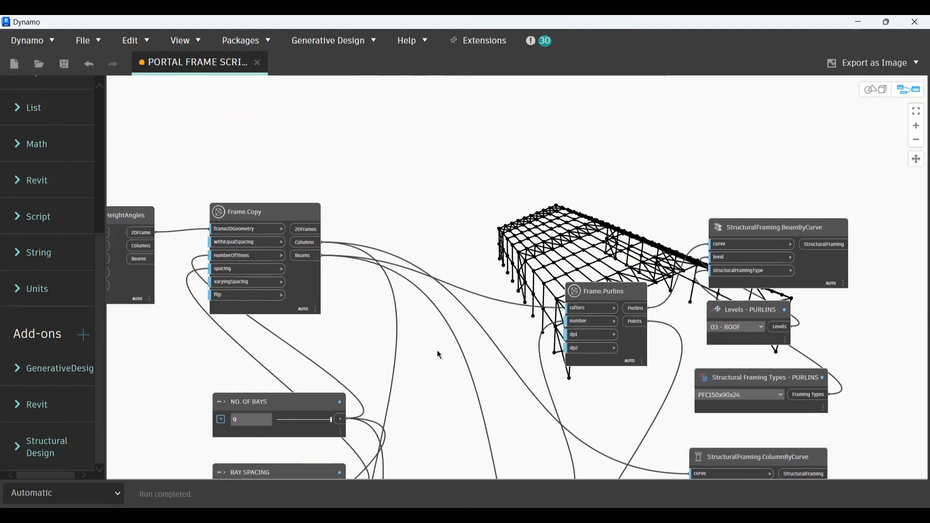
pyautogui.moveTo(437, 392); pyautogui.dragTo(493, 115)
pyautogui.moveTo(454, 320); pyautogui.dragTo(468, 100)
pyautogui.moveTo(423, 260); pyautogui.dragTo(478, 174)
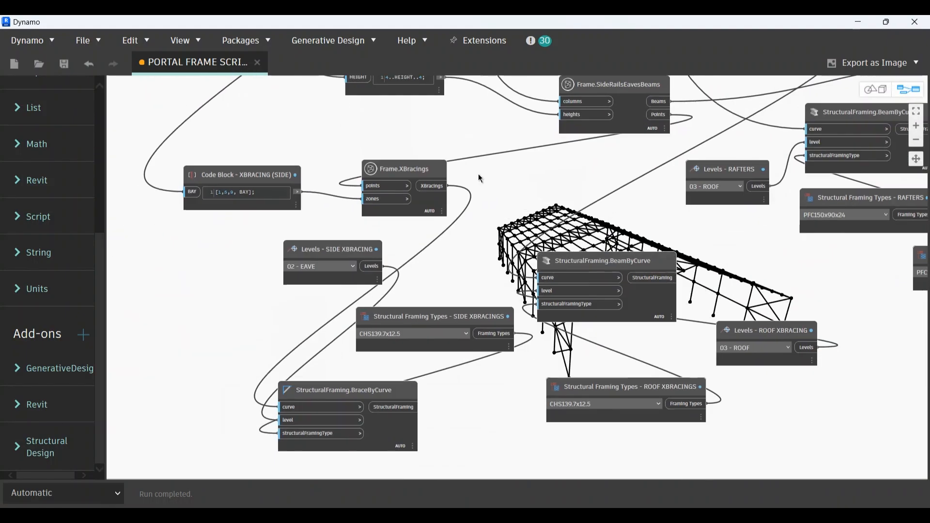
pyautogui.moveTo(547, 88); pyautogui.dragTo(402, 277)
pyautogui.moveTo(479, 458); pyautogui.dragTo(508, 237)
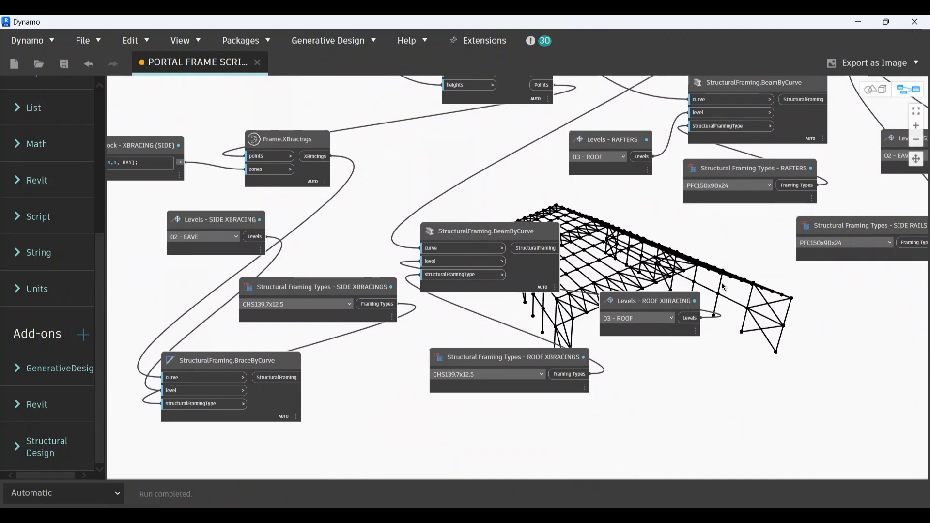
# Step: Switch the RAFTERS node back to UB533x210x92 and pan out over the rerun graph
pyautogui.scroll(1, 701, 343)
pyautogui.moveTo(729, 325); pyautogui.dragTo(617, 316)
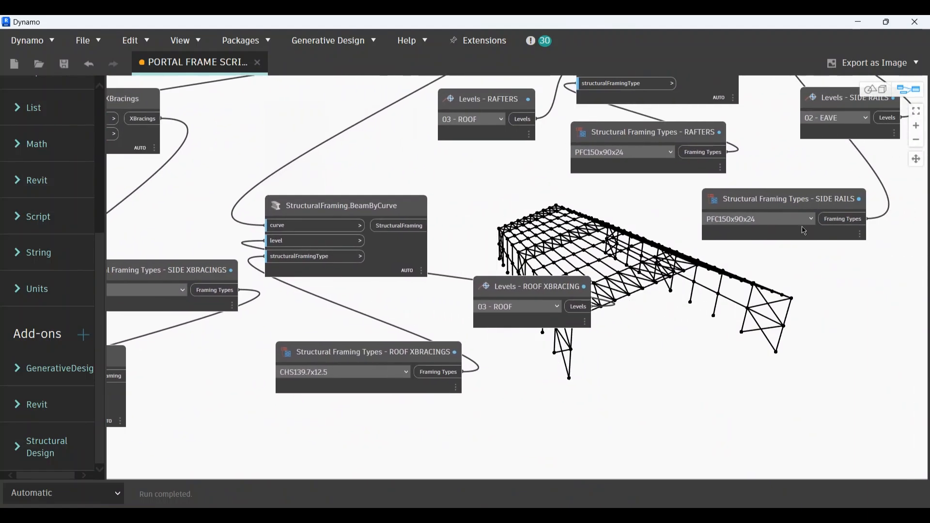
pyautogui.moveTo(809, 255); pyautogui.dragTo(658, 330)
pyautogui.scroll(2, 658, 331)
pyautogui.scroll(-1, 576, 310)
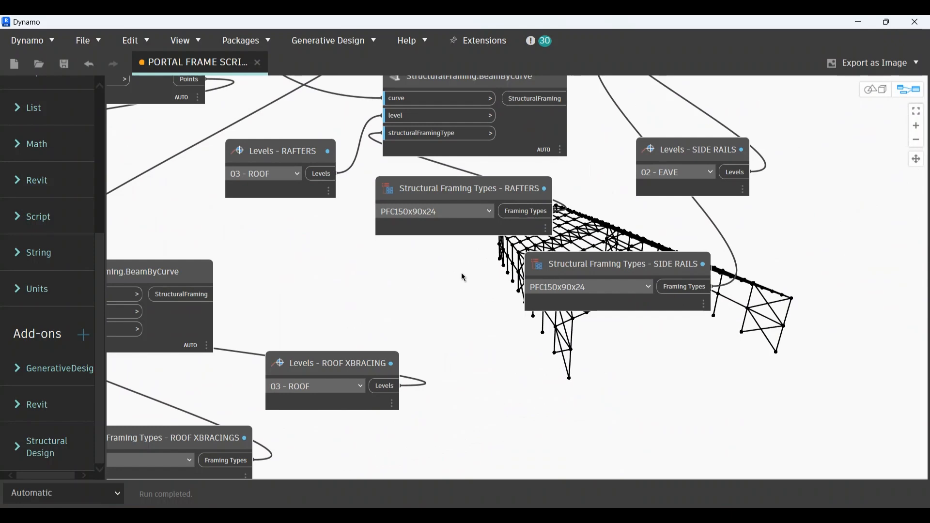
pyautogui.scroll(3, 472, 242)
pyautogui.moveTo(472, 239); pyautogui.dragTo(529, 275)
pyautogui.click(556, 235)
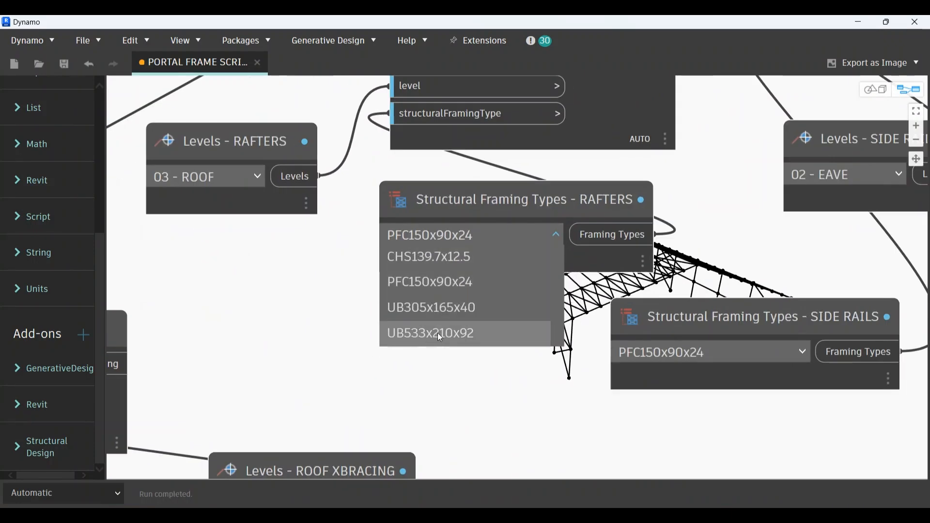
pyautogui.click(427, 334)
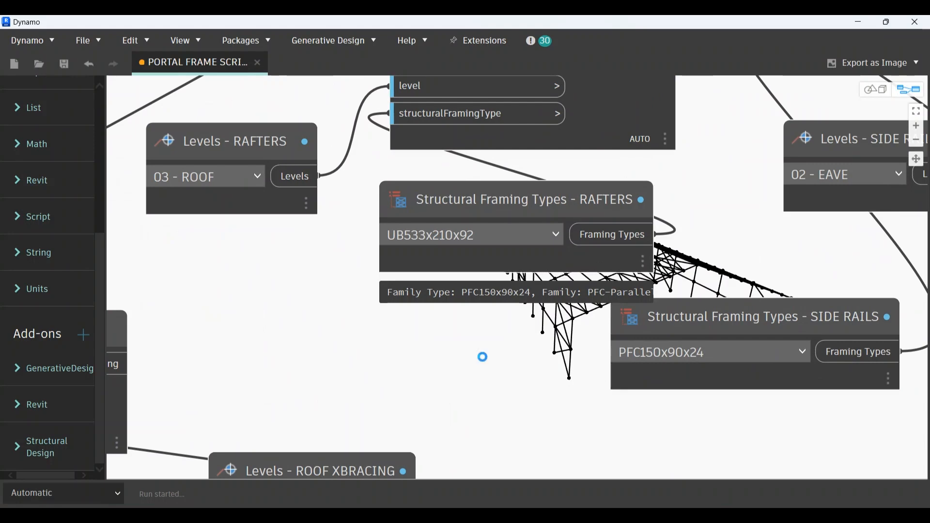
pyautogui.scroll(-2, 692, 188)
pyautogui.moveTo(679, 188); pyautogui.dragTo(572, 406)
pyautogui.scroll(-4, 574, 411)
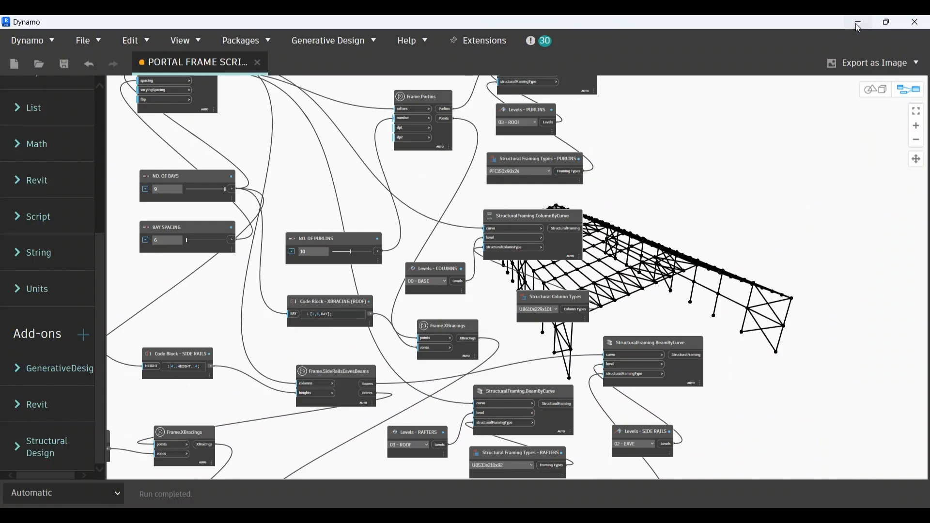
# Step: Hide Dynamo and orbit Revit's 3D view to inspect the regenerated frame and both roof slopes
pyautogui.click(856, 24)
pyautogui.scroll(-2, 441, 364)
pyautogui.moveTo(412, 363); pyautogui.dragTo(470, 342)
pyautogui.moveTo(284, 326); pyautogui.dragTo(524, 319)
pyautogui.moveTo(519, 320); pyautogui.dragTo(450, 339)
pyautogui.scroll(3, 443, 310)
pyautogui.scroll(3, 443, 310)
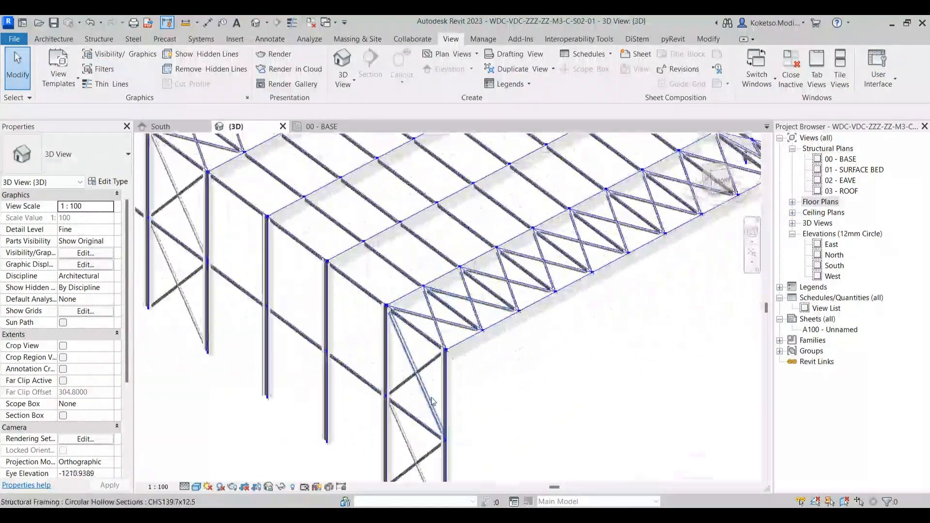
pyautogui.moveTo(448, 393); pyautogui.dragTo(494, 378)
pyautogui.scroll(-3, 436, 363)
pyautogui.scroll(3, 463, 325)
pyautogui.moveTo(522, 350); pyautogui.dragTo(528, 371)
pyautogui.scroll(-2, 496, 336)
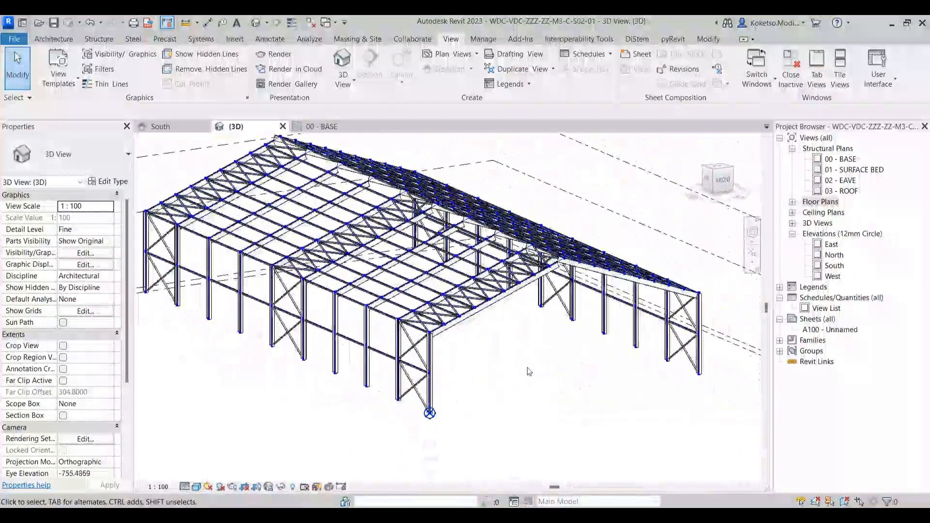
pyautogui.scroll(1, 527, 372)
pyautogui.scroll(-1, 492, 378)
pyautogui.scroll(-2, 426, 374)
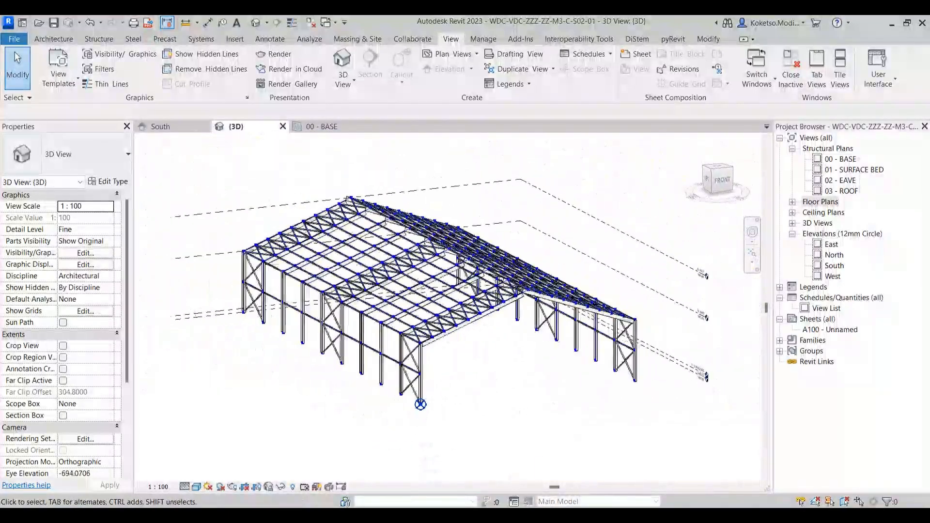
# Step: Bring Dynamo back and pan to show the whole portal frame script
pyautogui.click(722, 458)
pyautogui.scroll(-3, 599, 245)
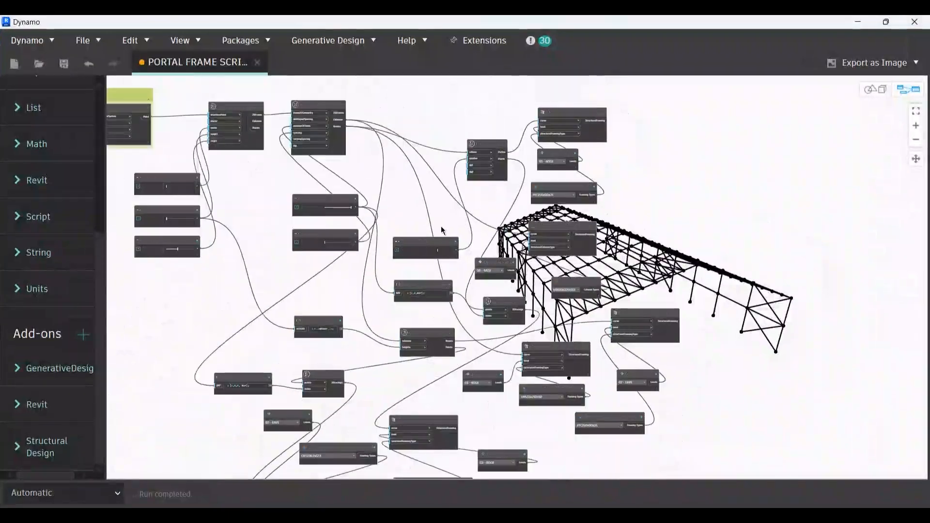
pyautogui.moveTo(638, 255); pyautogui.dragTo(672, 229)
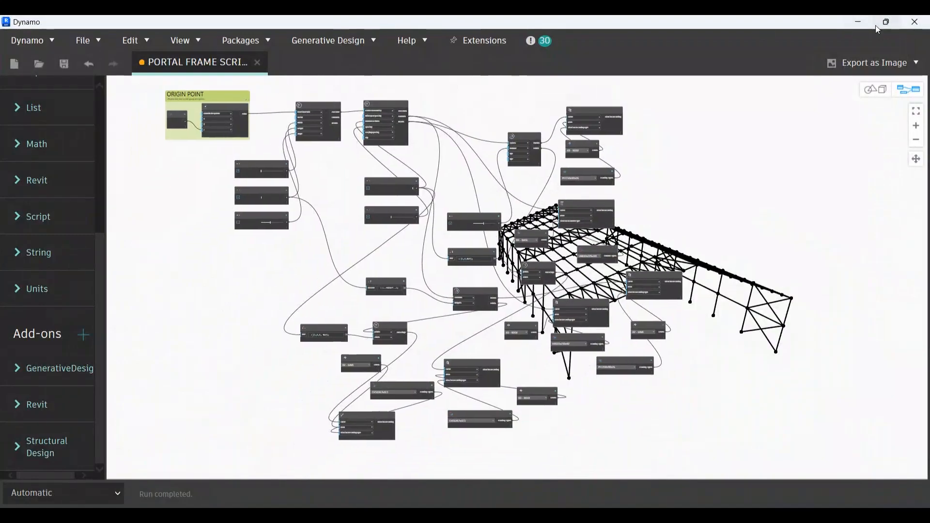
# Step: In Revit, orbit to a left-front view and check the corner column's properties
pyautogui.click(859, 21)
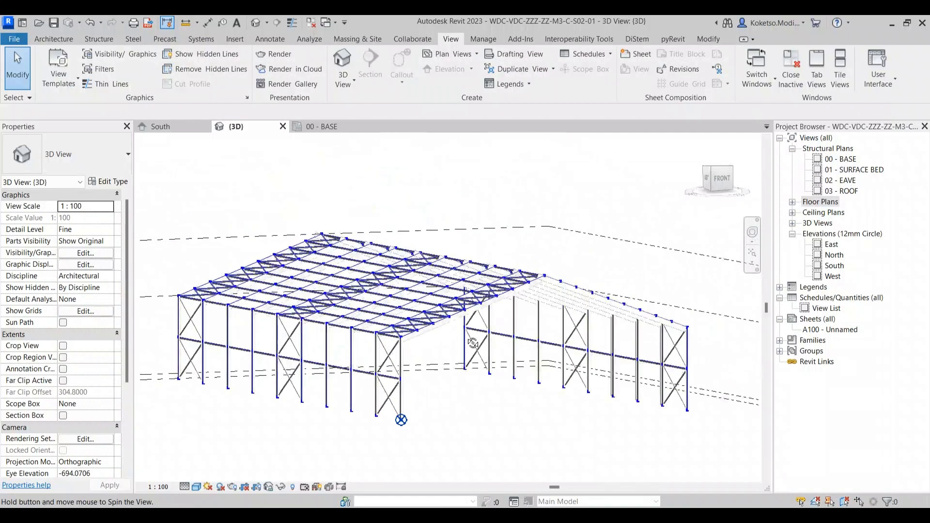
pyautogui.moveTo(473, 343); pyautogui.dragTo(473, 377)
pyautogui.scroll(2, 403, 381)
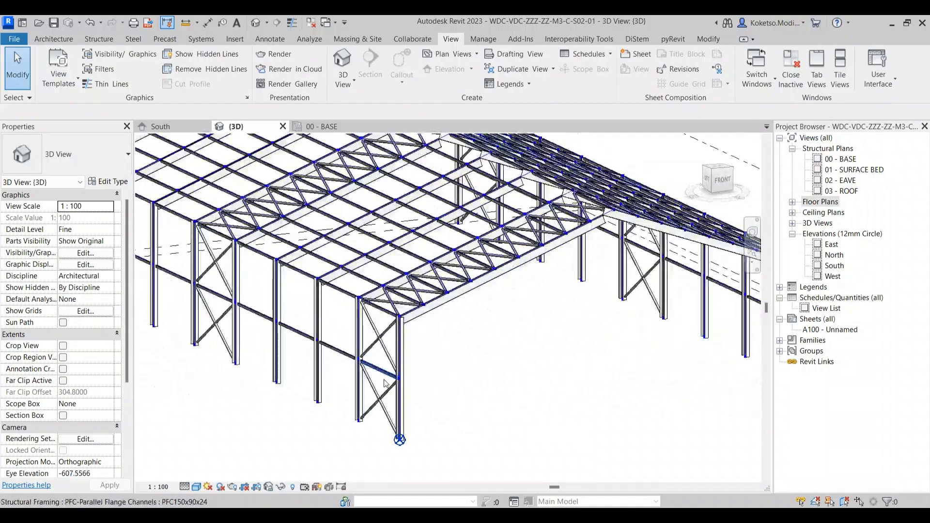
pyautogui.scroll(3, 388, 370)
pyautogui.moveTo(456, 296); pyautogui.dragTo(482, 295)
pyautogui.moveTo(577, 281); pyautogui.dragTo(466, 274)
pyautogui.click(421, 276)
pyautogui.scroll(-6, 485, 320)
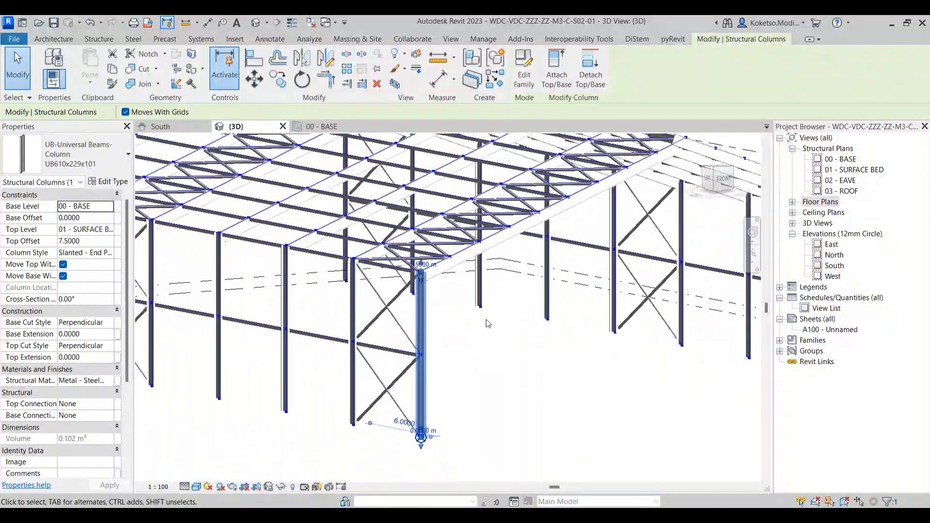
pyautogui.moveTo(481, 326); pyautogui.dragTo(587, 438)
pyautogui.click(587, 438)
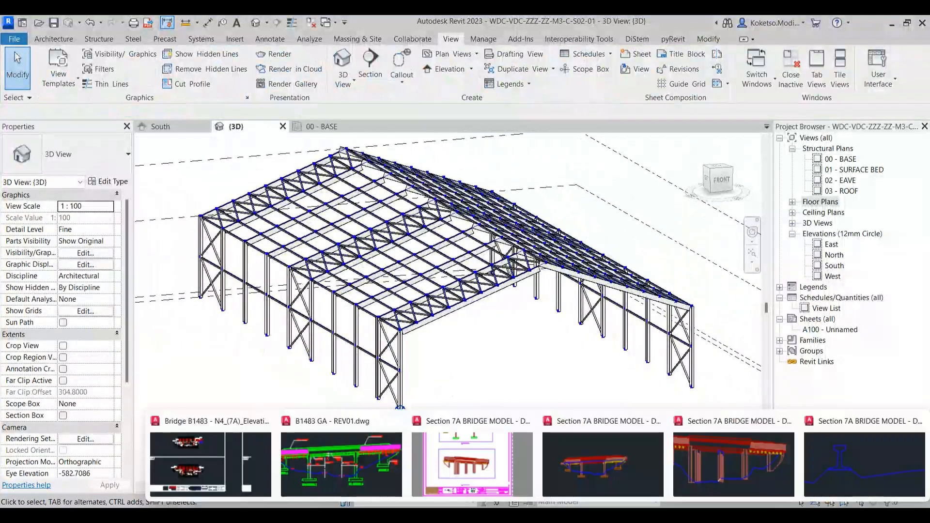
# Step: Close the portal frame script in Dynamo, saving changes, and return to Revit
pyautogui.moveTo(679, 515)
pyautogui.click(725, 468)
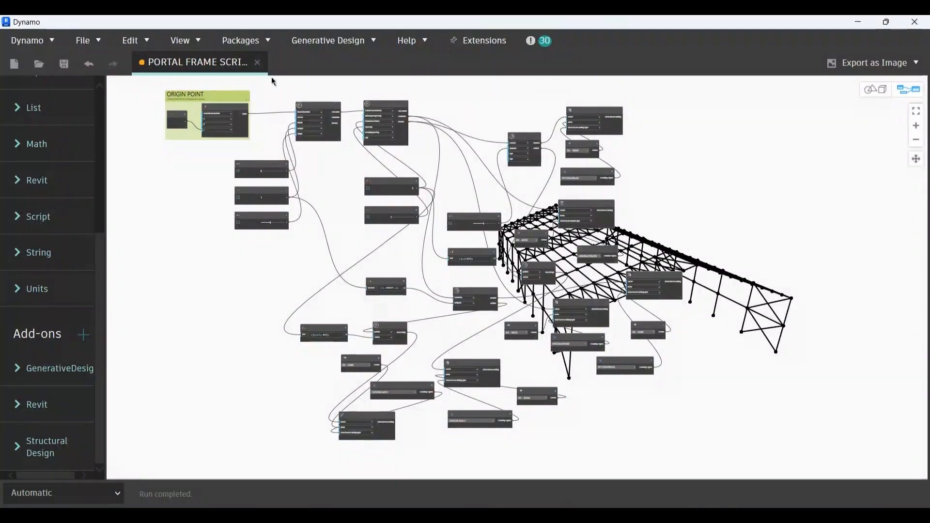
pyautogui.click(257, 62)
pyautogui.click(456, 300)
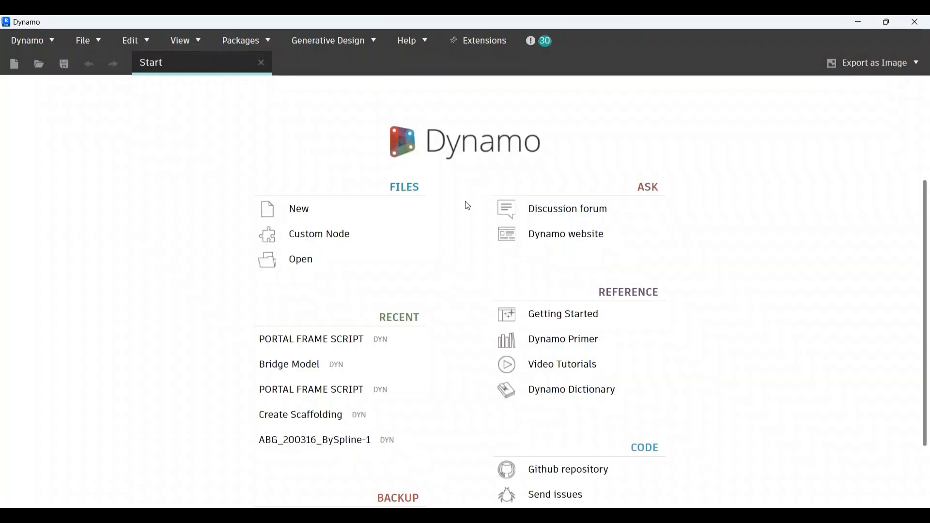
pyautogui.click(865, 21)
# Step: Select the corner column, then use Select All Instances > Visible in View to select all 20 columns
pyautogui.moveTo(498, 389); pyautogui.dragTo(540, 403)
pyautogui.scroll(3, 411, 379)
pyautogui.click(400, 348)
pyautogui.scroll(-1, 400, 347)
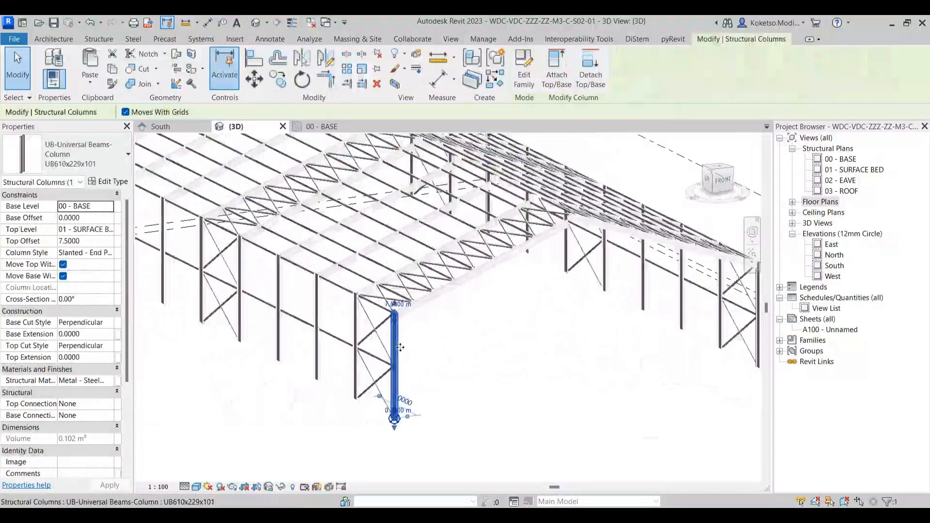
pyautogui.scroll(-4, 401, 347)
pyautogui.rightClick(453, 357)
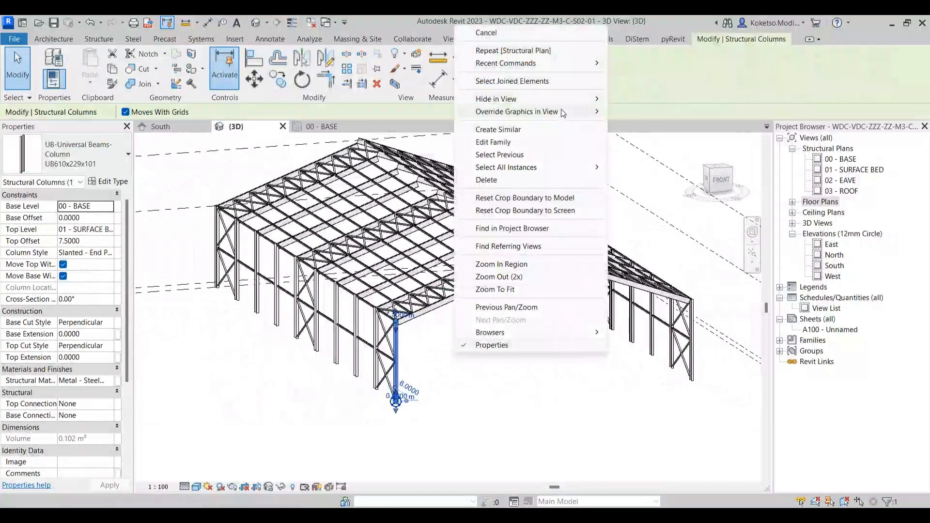
pyautogui.moveTo(530, 167)
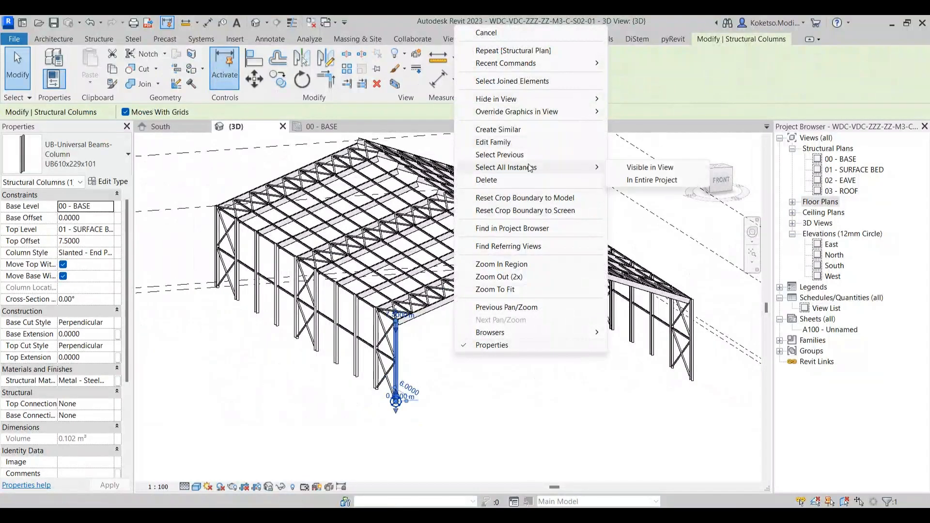
pyautogui.click(650, 167)
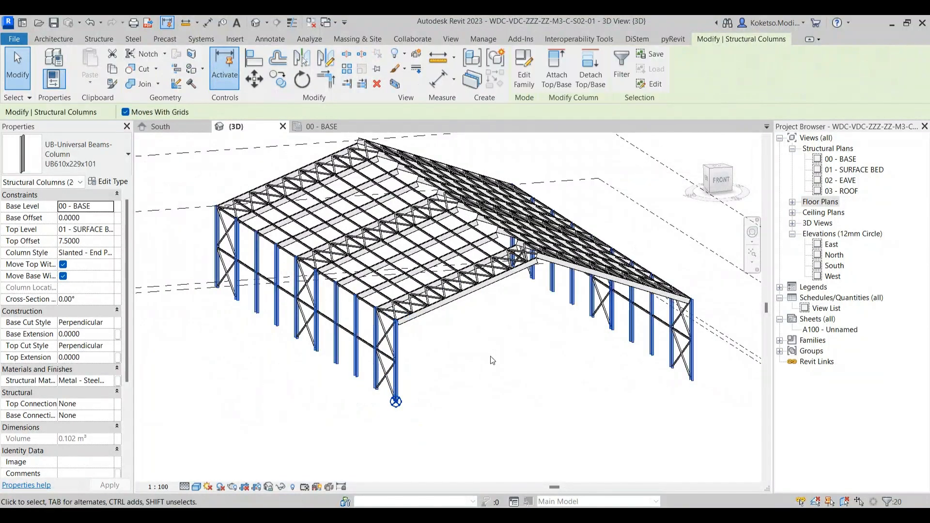
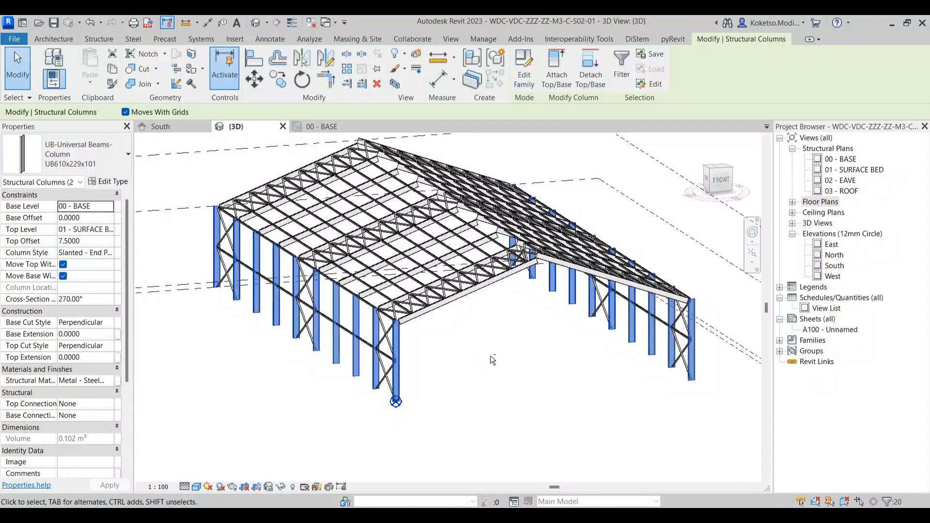
# Step: Orbit and pan the 3D frame to inspect the corner column from several angles
pyautogui.click(492, 360)
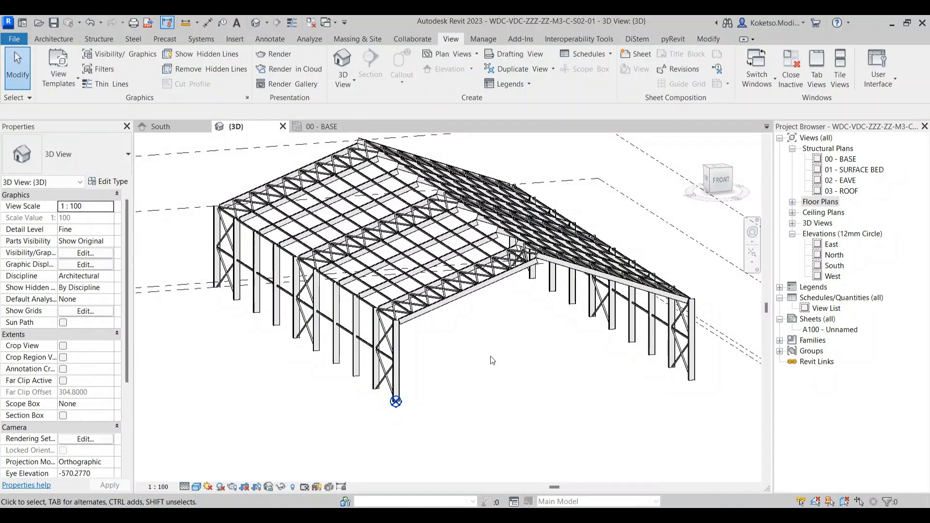
pyautogui.moveTo(481, 300); pyautogui.dragTo(466, 299)
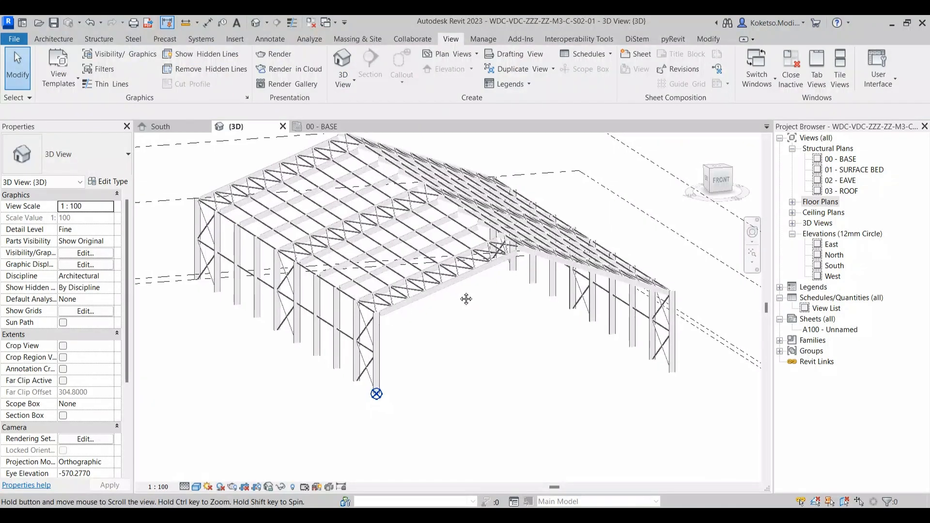
pyautogui.click(386, 345)
pyautogui.moveTo(416, 349); pyautogui.dragTo(477, 353)
pyautogui.moveTo(370, 388); pyautogui.dragTo(485, 405)
pyautogui.scroll(3, 320, 371)
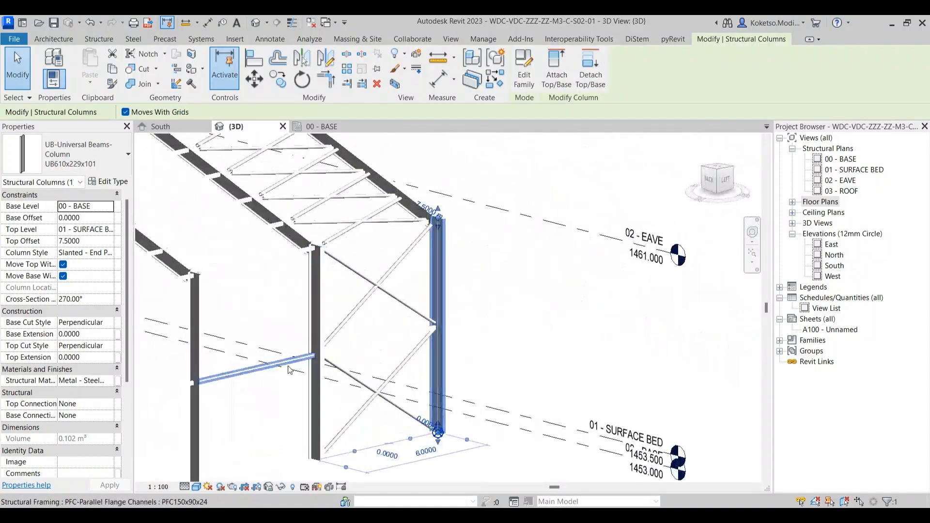
pyautogui.moveTo(572, 408); pyautogui.dragTo(356, 403)
pyautogui.scroll(-3, 350, 402)
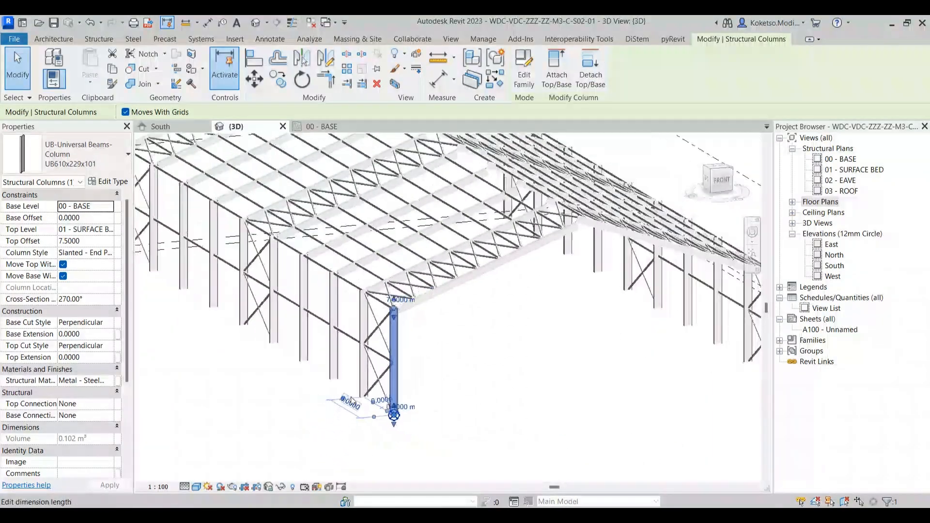
pyautogui.scroll(-1, 350, 402)
pyautogui.click(625, 382)
pyautogui.moveTo(625, 382); pyautogui.dragTo(591, 380)
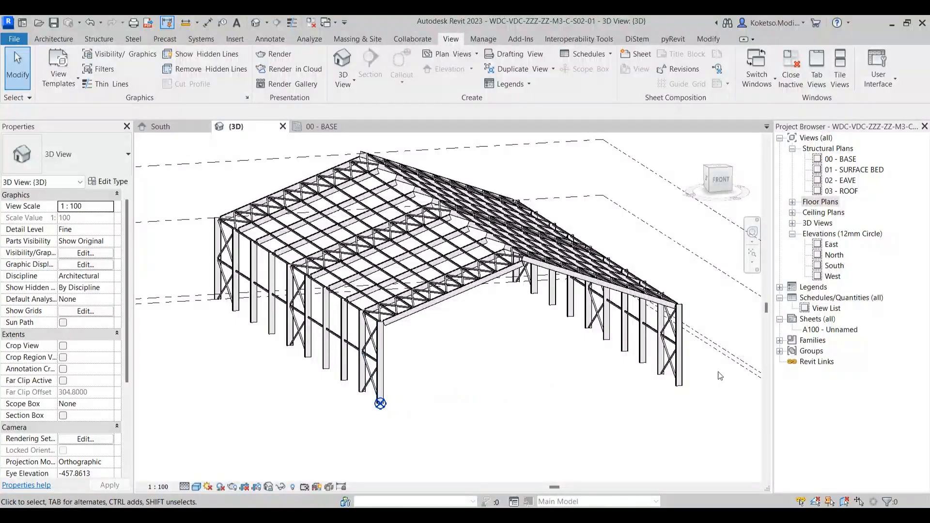
pyautogui.scroll(-1, 604, 376)
pyautogui.moveTo(517, 376); pyautogui.dragTo(712, 394)
pyautogui.moveTo(467, 373); pyautogui.dragTo(786, 310)
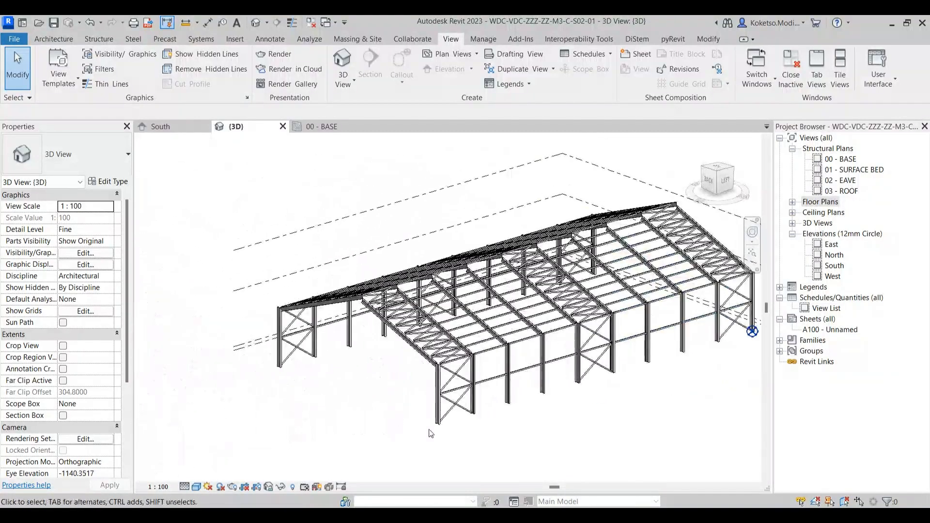
pyautogui.moveTo(385, 368); pyautogui.dragTo(294, 388)
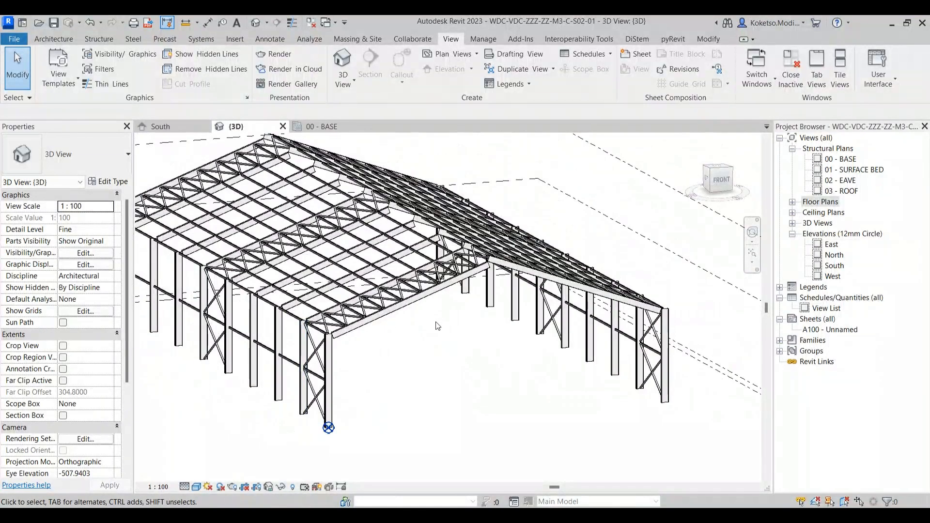
pyautogui.moveTo(434, 324); pyautogui.dragTo(420, 333)
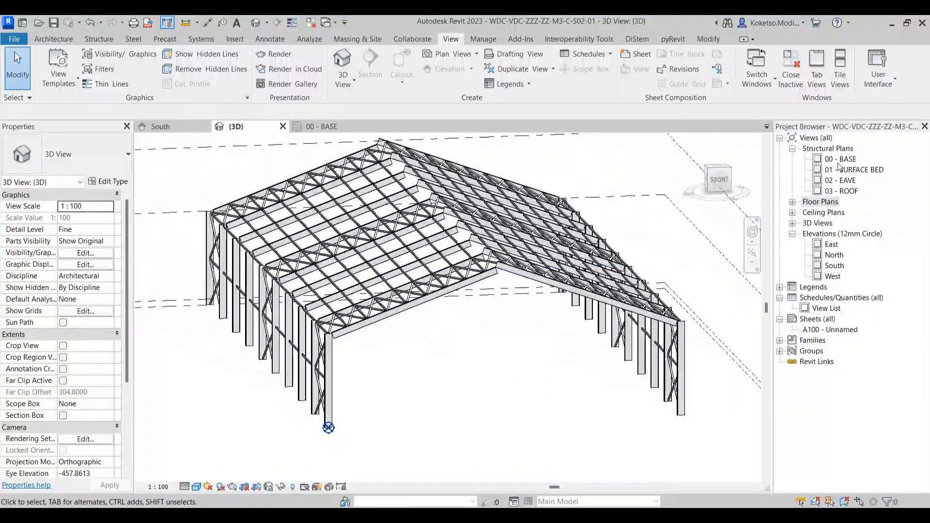
# Step: In the 00 - BASE plan, filter a selection down to just the north elevation marker
pyautogui.doubleClick(841, 160)
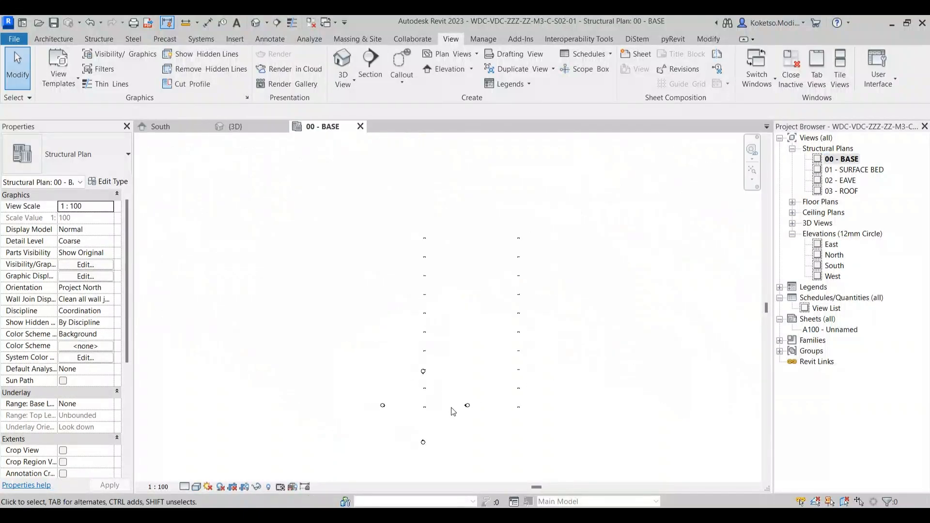
pyautogui.scroll(4, 426, 358)
pyautogui.moveTo(460, 315); pyautogui.dragTo(337, 403)
pyautogui.scroll(-4, 411, 361)
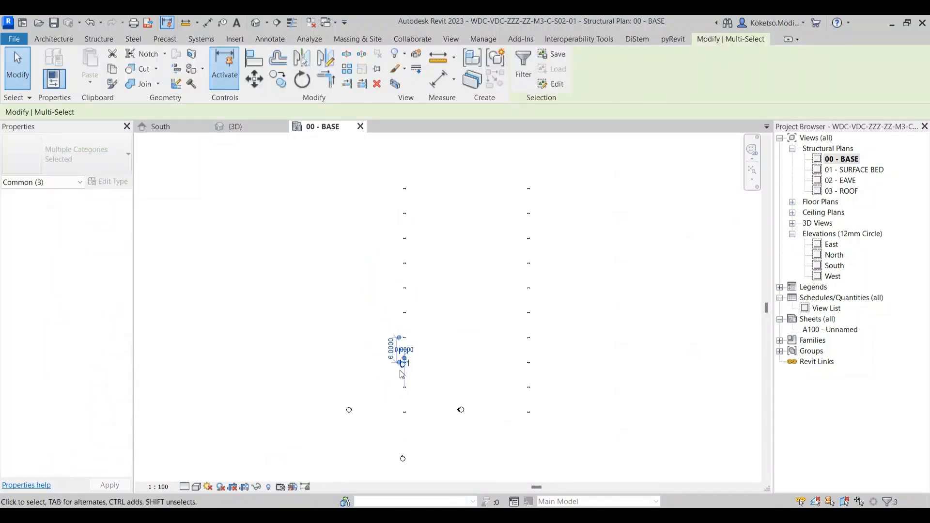
pyautogui.click(523, 72)
pyautogui.click(538, 210)
pyautogui.click(364, 211)
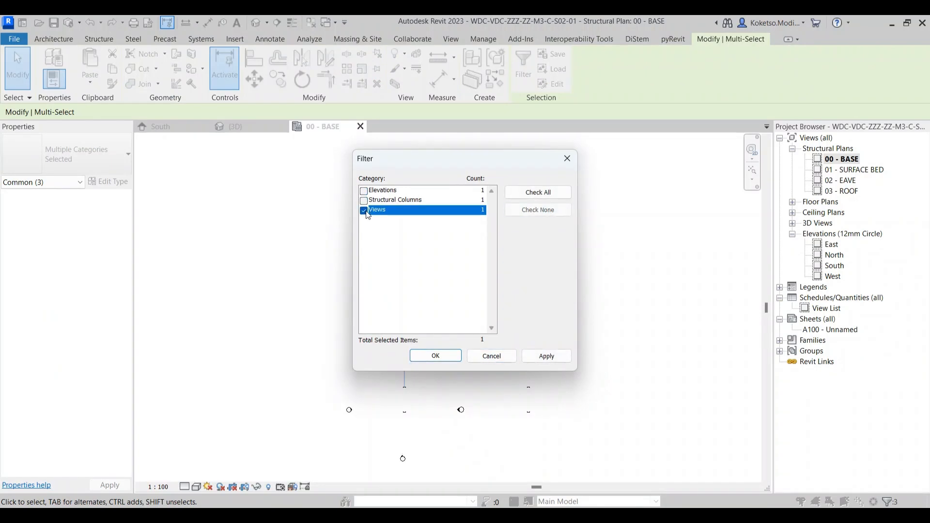
pyautogui.click(364, 191)
pyautogui.click(436, 356)
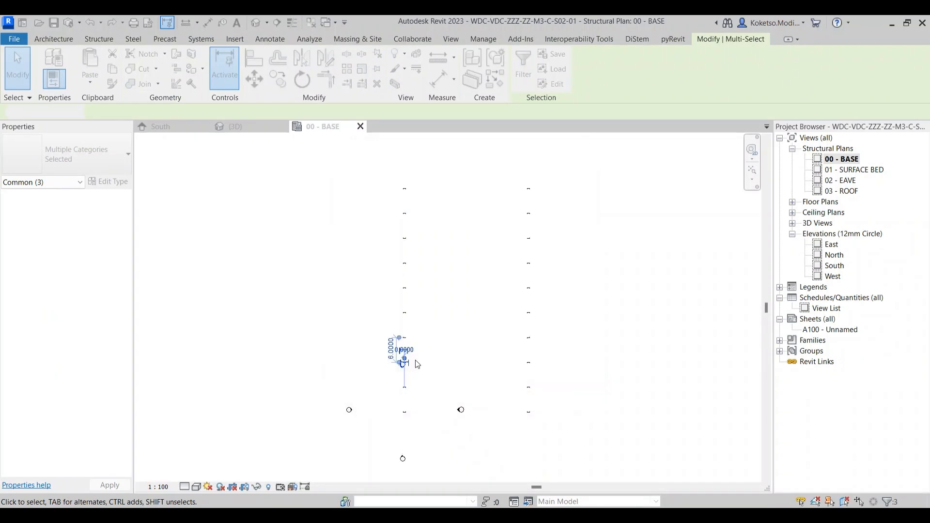
# Step: Move the north elevation marker up the gridline and extend its far clip depth
pyautogui.moveTo(402, 377)
pyautogui.mouseDown()
pyautogui.moveTo(401, 156)
pyautogui.moveTo(403, 195)
pyautogui.mouseUp()
pyautogui.click(403, 191)
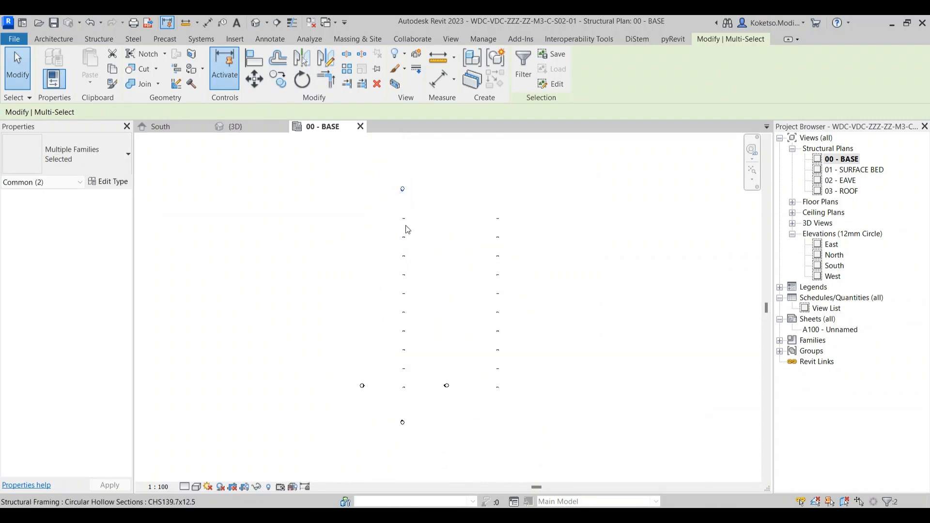
pyautogui.press('Escape')
pyautogui.click(403, 189)
pyautogui.moveTo(405, 261); pyautogui.dragTo(405, 262)
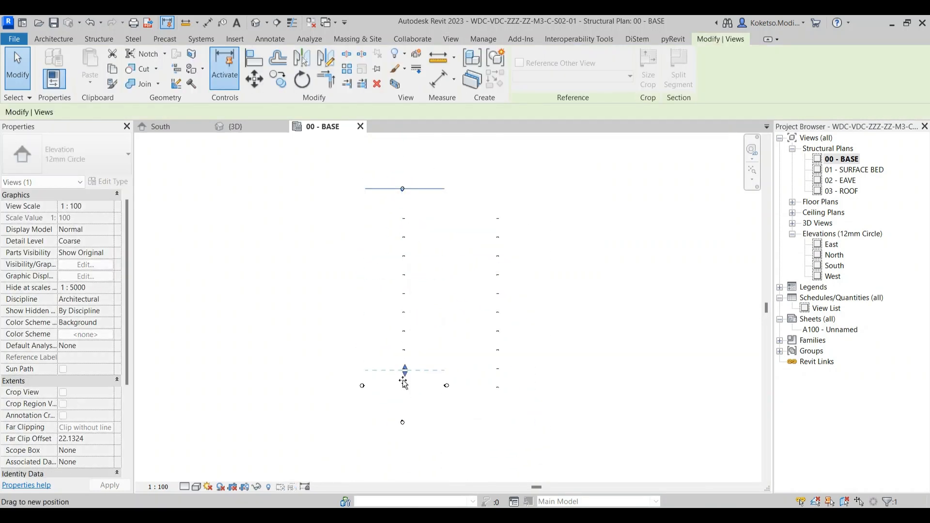
pyautogui.moveTo(402, 410); pyautogui.dragTo(403, 411)
pyautogui.press('Escape')
# Step: Move the east elevation marker further right and pull its far clip left across the frame
pyautogui.moveTo(457, 366); pyautogui.dragTo(432, 421)
pyautogui.click(265, 85)
pyautogui.click(447, 385)
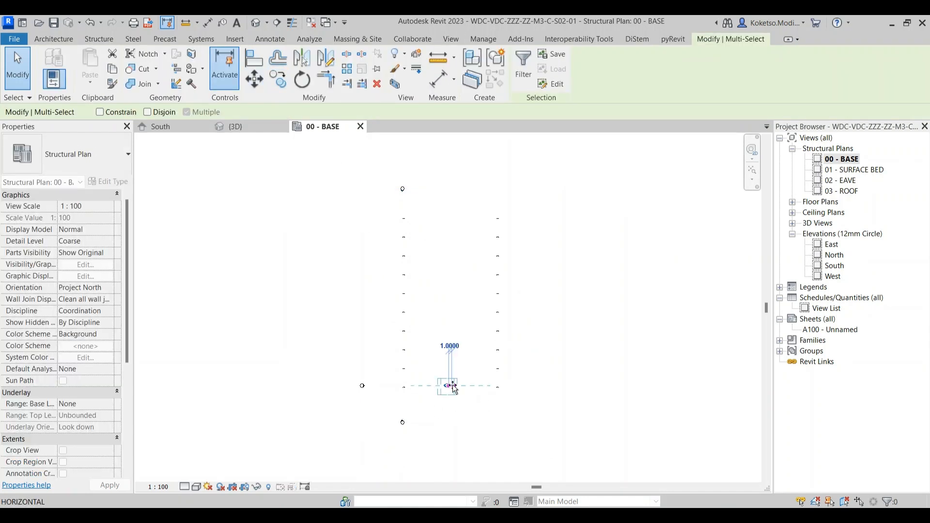
pyautogui.click(602, 386)
pyautogui.click(600, 390)
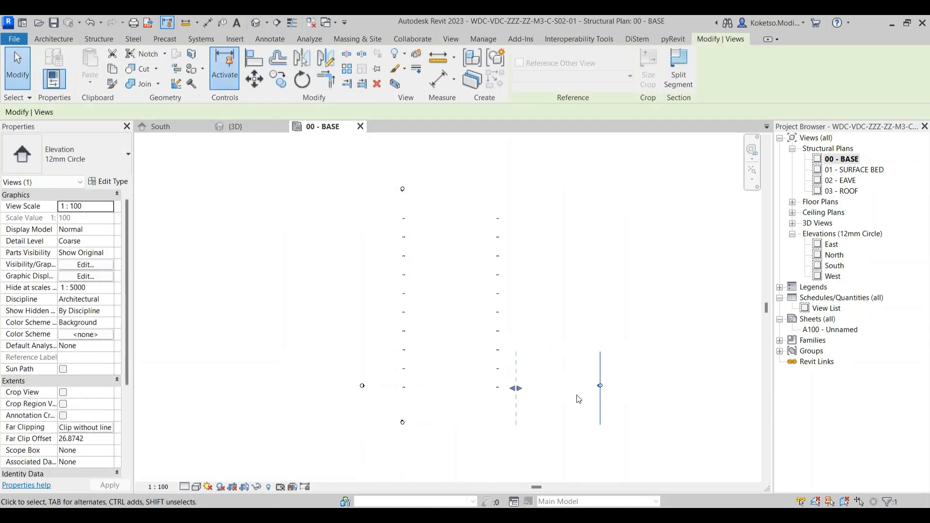
pyautogui.moveTo(516, 388); pyautogui.dragTo(380, 389)
pyautogui.click(389, 376)
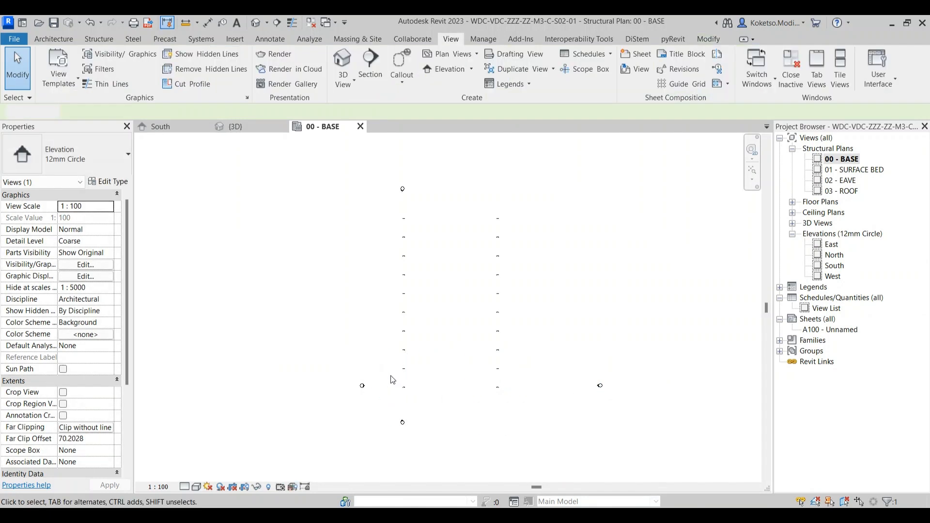
# Step: Extend the south elevation's far clip upward and set the plan scale to 1:200
pyautogui.moveTo(440, 405); pyautogui.dragTo(359, 454)
pyautogui.click(417, 418)
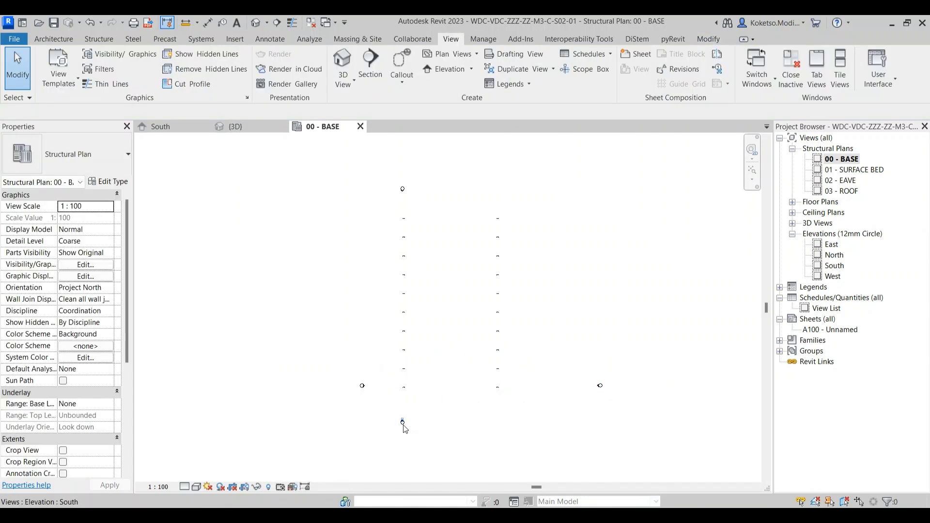
pyautogui.click(402, 421)
pyautogui.moveTo(403, 355); pyautogui.dragTo(407, 203)
pyautogui.click(350, 405)
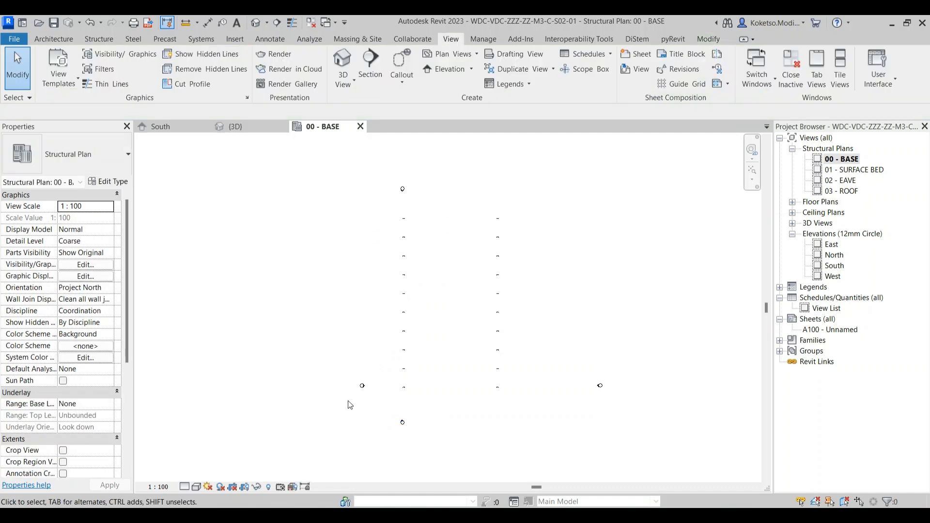
pyautogui.click(164, 488)
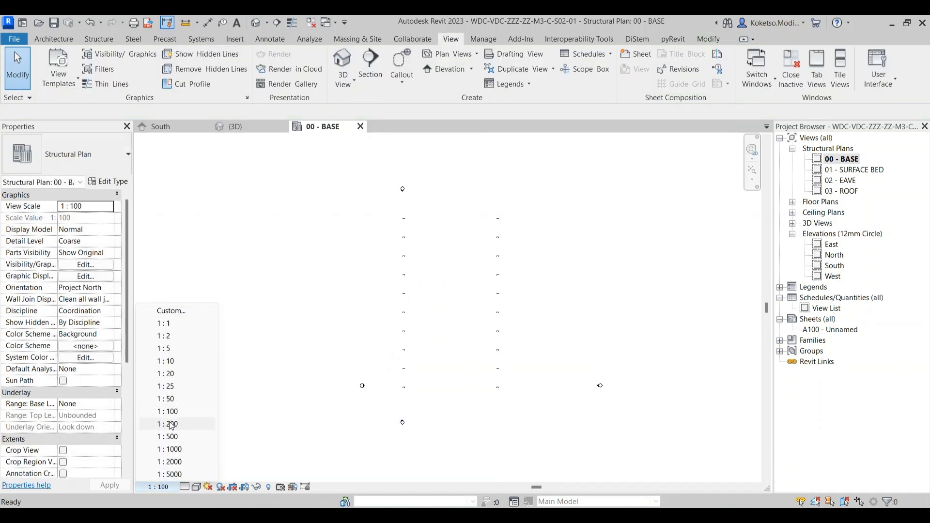
pyautogui.click(192, 416)
# Step: Recentre the north elevation marker over the frame
pyautogui.scroll(2, 435, 388)
pyautogui.moveTo(377, 369); pyautogui.dragTo(313, 451)
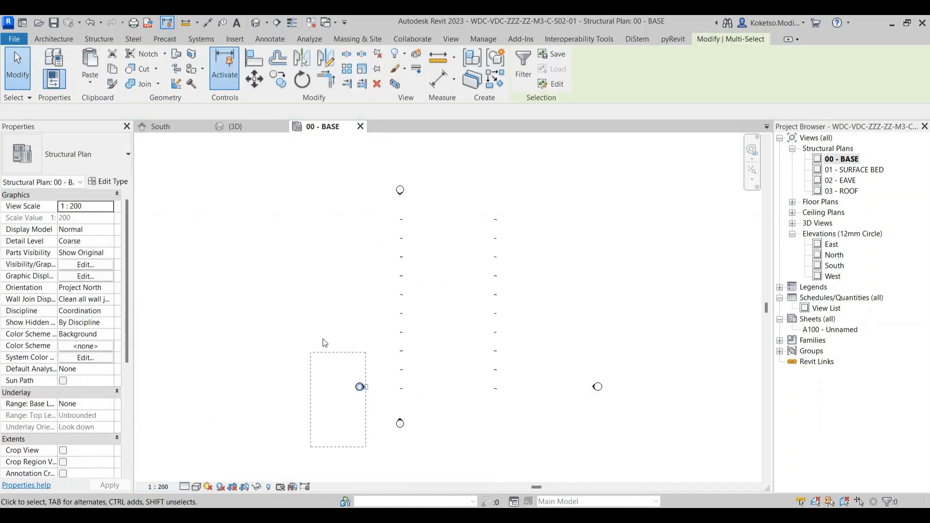
pyautogui.click(257, 84)
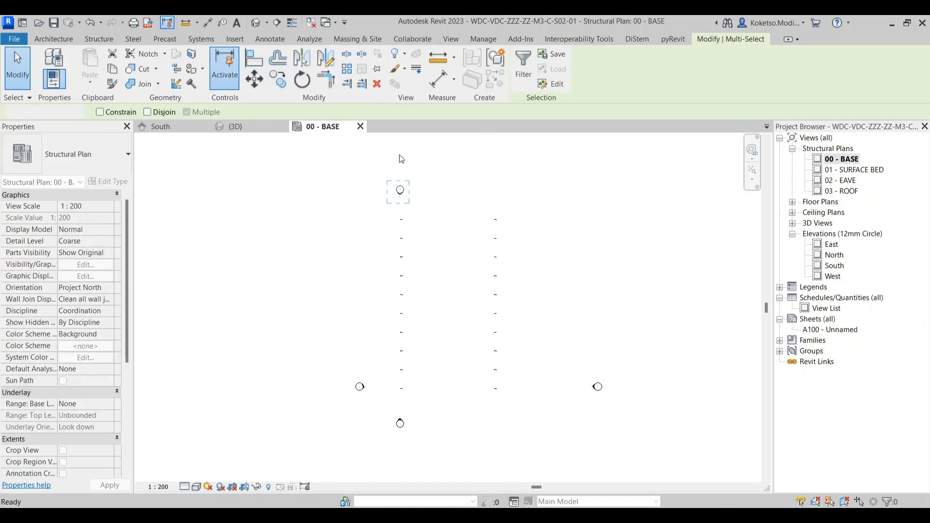
pyautogui.press('Escape')
pyautogui.moveTo(429, 171); pyautogui.dragTo(317, 212)
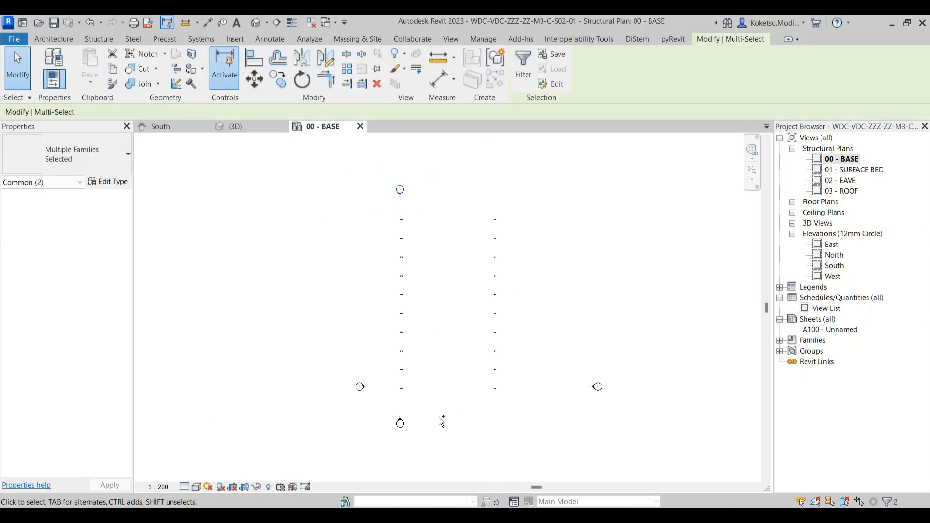
pyautogui.click(255, 80)
pyautogui.click(400, 189)
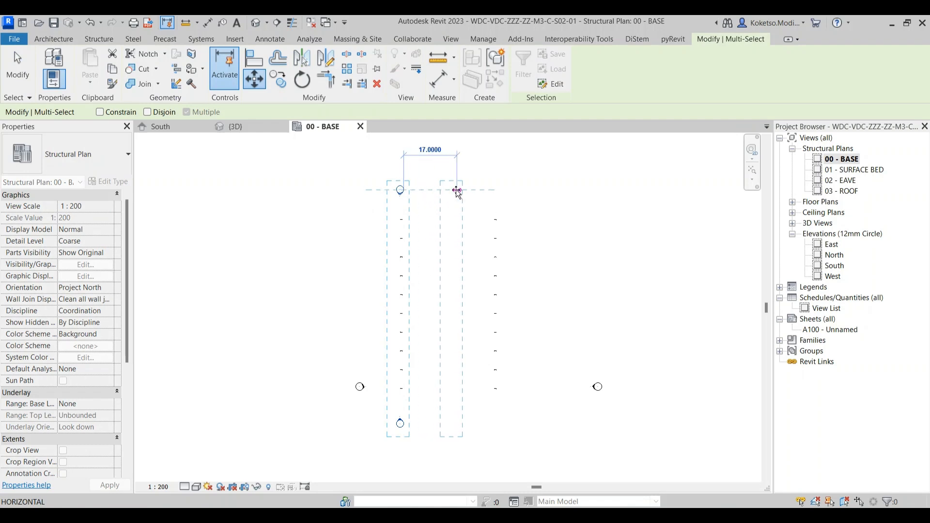
pyautogui.click(457, 191)
# Step: Move the west elevation marker up level with the frame
pyautogui.moveTo(374, 345); pyautogui.dragTo(327, 427)
pyautogui.click(255, 80)
pyautogui.click(355, 392)
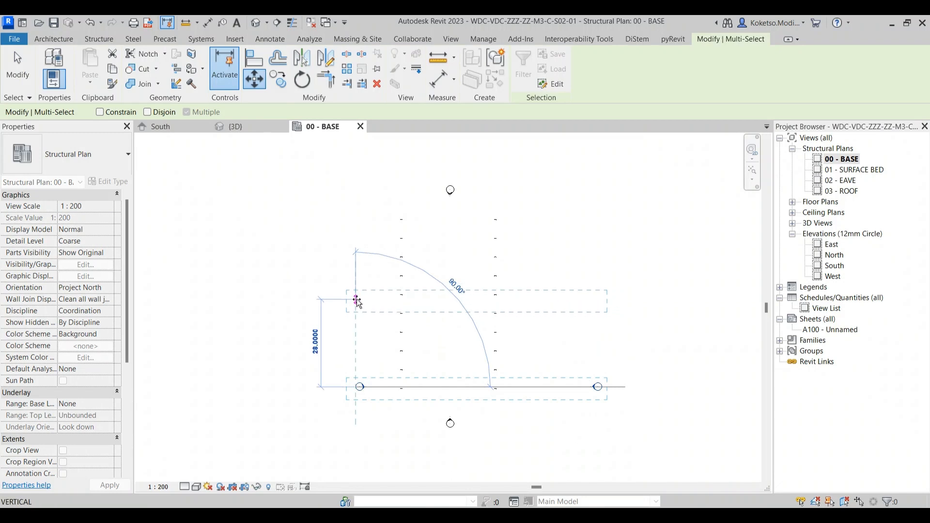
pyautogui.click(356, 300)
pyautogui.click(428, 315)
# Step: Set the 00 - BASE plan's detail level to Fine
pyautogui.scroll(2, 428, 315)
pyautogui.scroll(5, 389, 177)
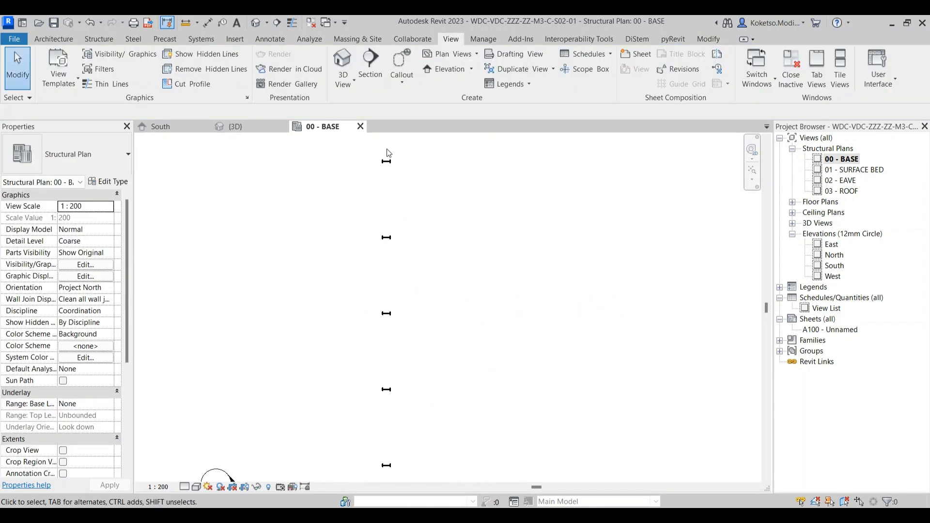
pyautogui.click(196, 487)
pyautogui.click(199, 476)
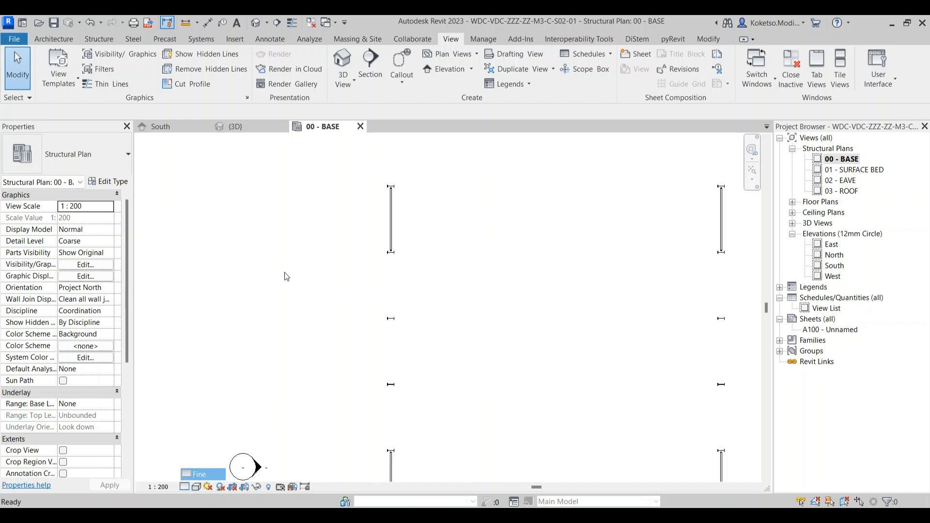
pyautogui.scroll(-2, 400, 190)
pyautogui.scroll(-2, 395, 277)
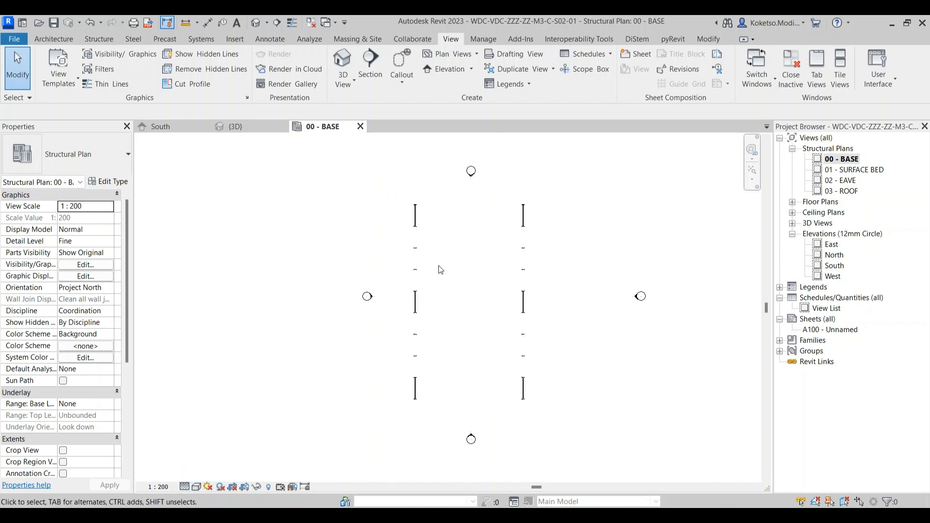
# Step: Apply the view range with 4.0000 top and cut-plane offsets, then zoom in to check the cut columns
pyautogui.press('r')
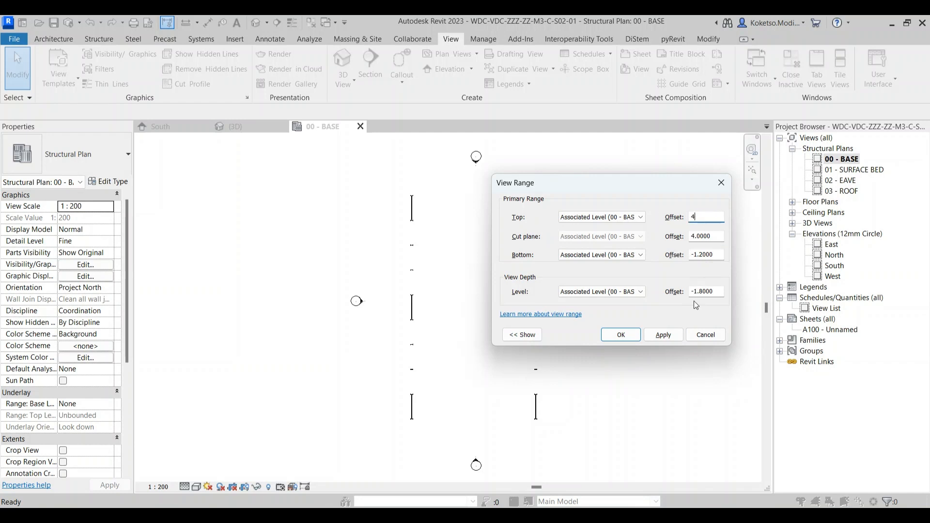
pyautogui.click(620, 335)
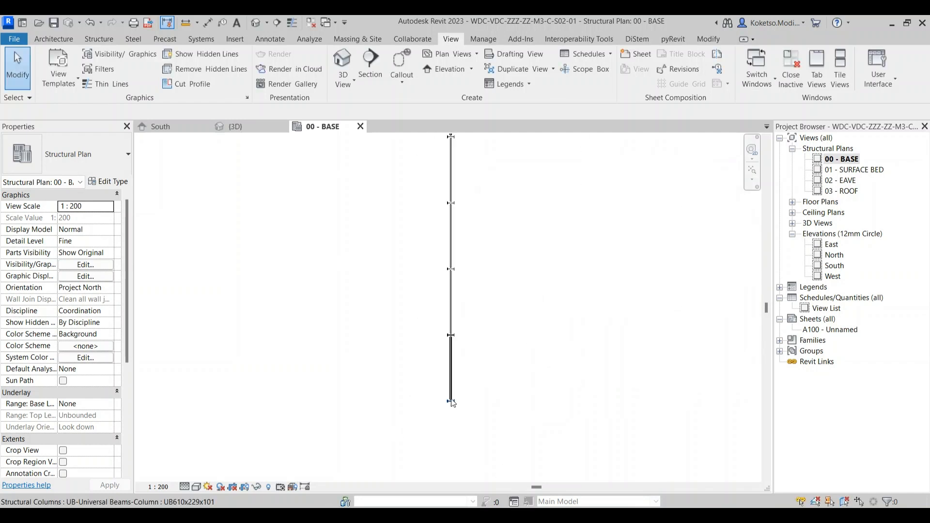
pyautogui.moveTo(484, 316); pyautogui.dragTo(359, 305)
pyautogui.scroll(-8, 359, 305)
pyautogui.scroll(1, 420, 337)
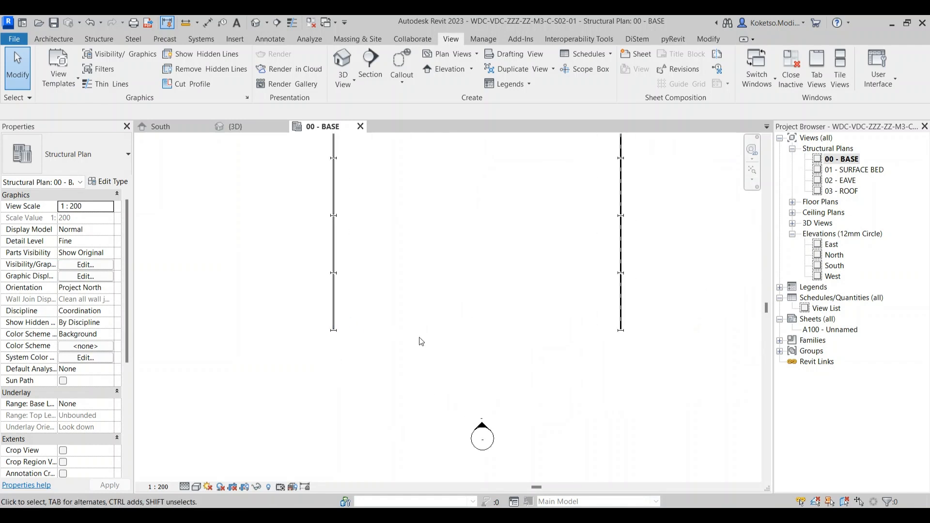
pyautogui.moveTo(408, 358); pyautogui.dragTo(382, 401)
pyautogui.scroll(2, 339, 363)
pyautogui.scroll(-3, 275, 345)
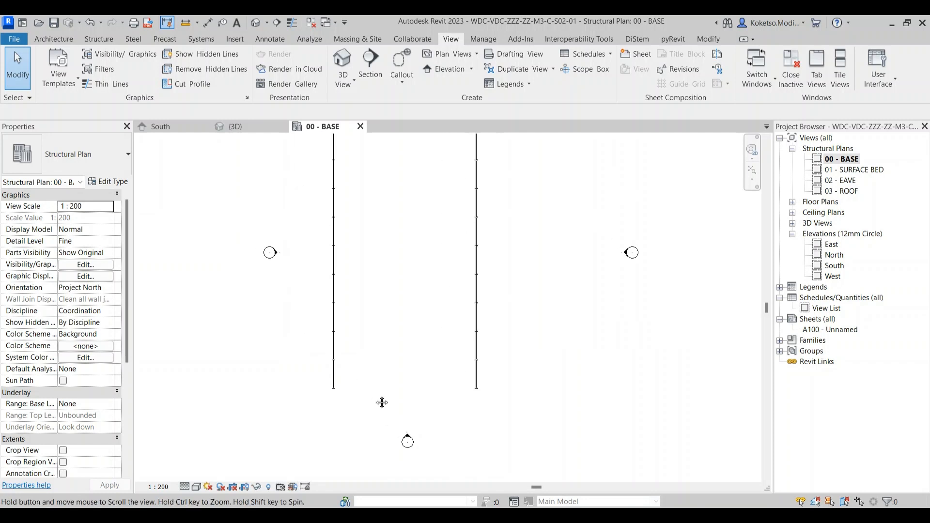
pyautogui.scroll(-2, 379, 386)
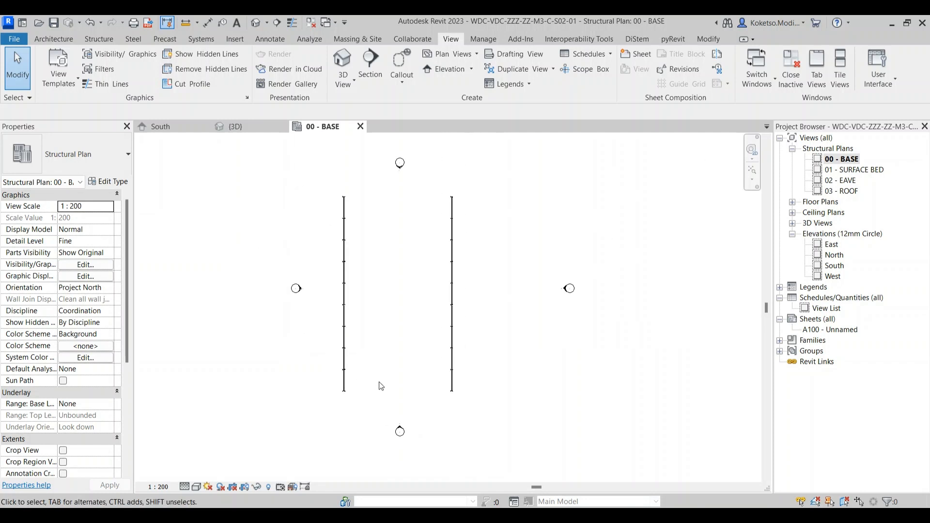
# Step: With thin lines on, draw grid 1 horizontally from the bottom column's midpoint to the far column
pyautogui.click(67, 39)
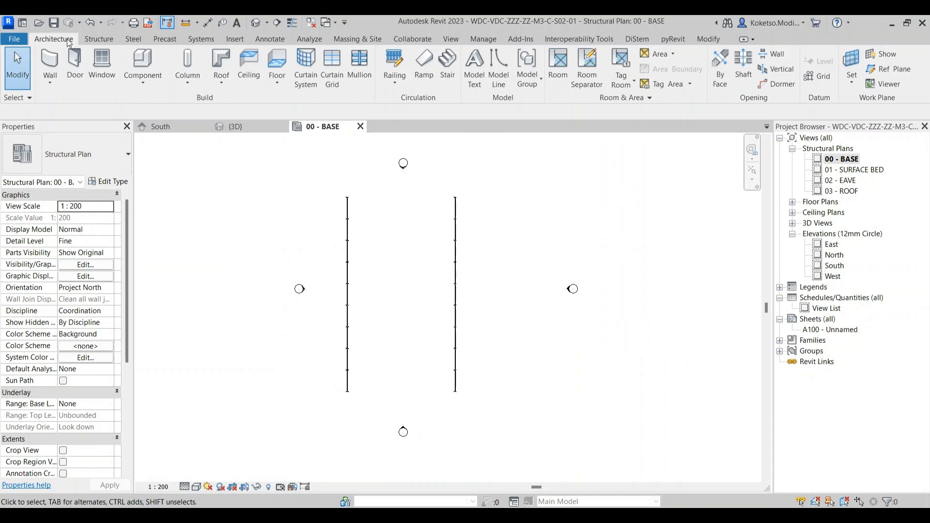
pyautogui.click(818, 77)
pyautogui.scroll(4, 339, 390)
pyautogui.scroll(3, 332, 349)
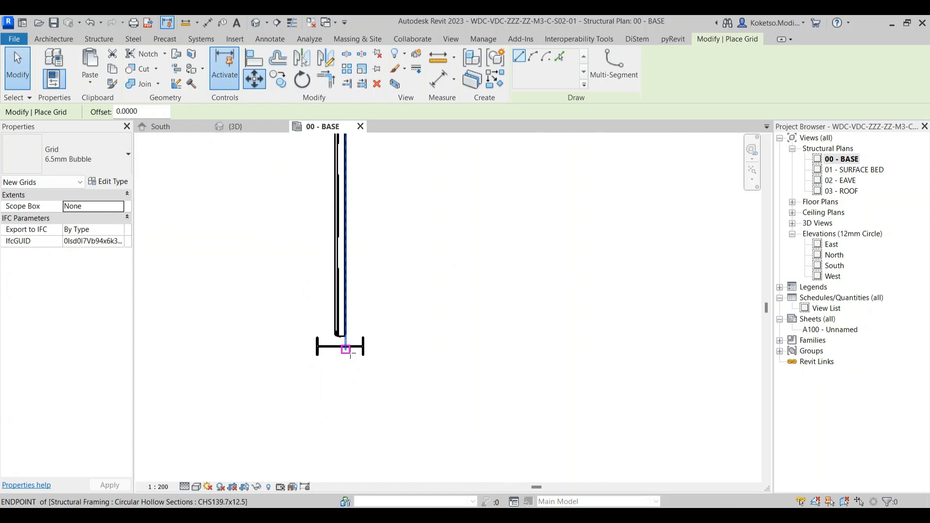
pyautogui.click(292, 23)
pyautogui.scroll(5, 324, 342)
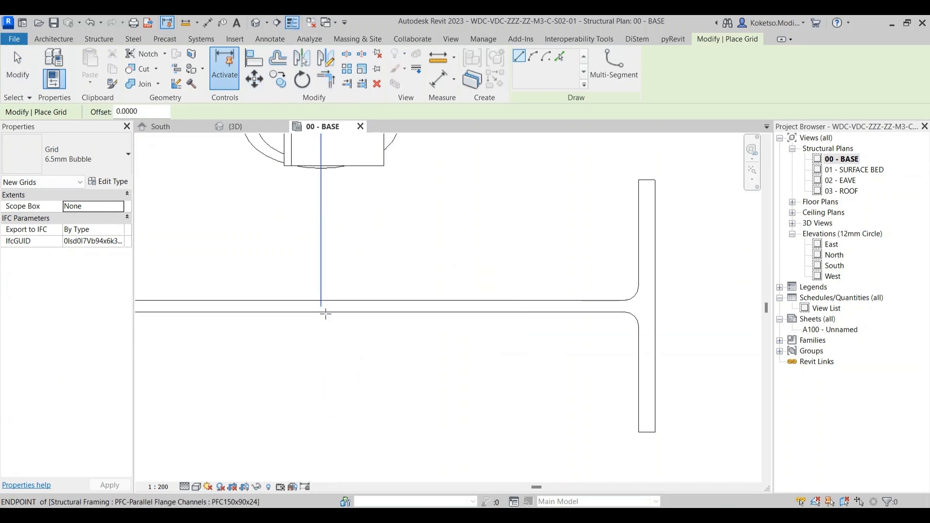
pyautogui.scroll(1, 325, 315)
pyautogui.click(320, 306)
pyautogui.moveTo(595, 315); pyautogui.dragTo(325, 345)
pyautogui.scroll(-8, 326, 343)
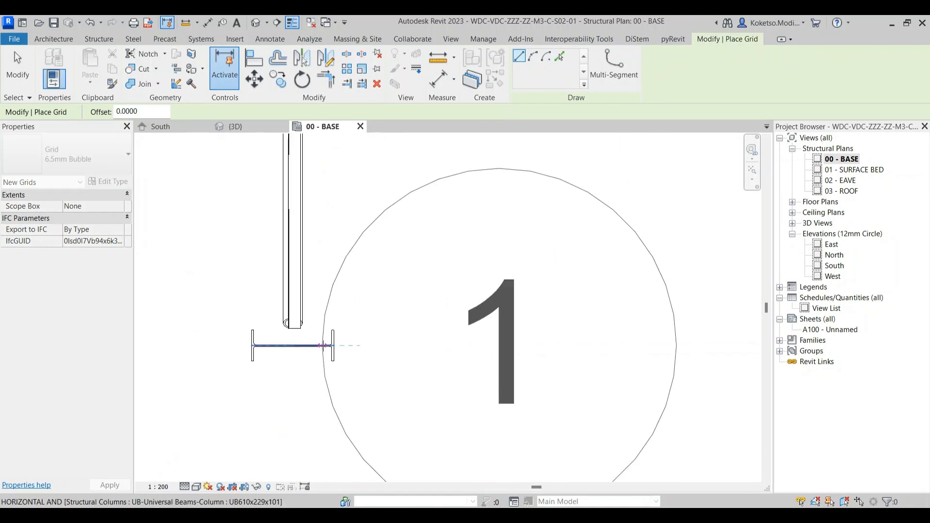
pyautogui.click(623, 340)
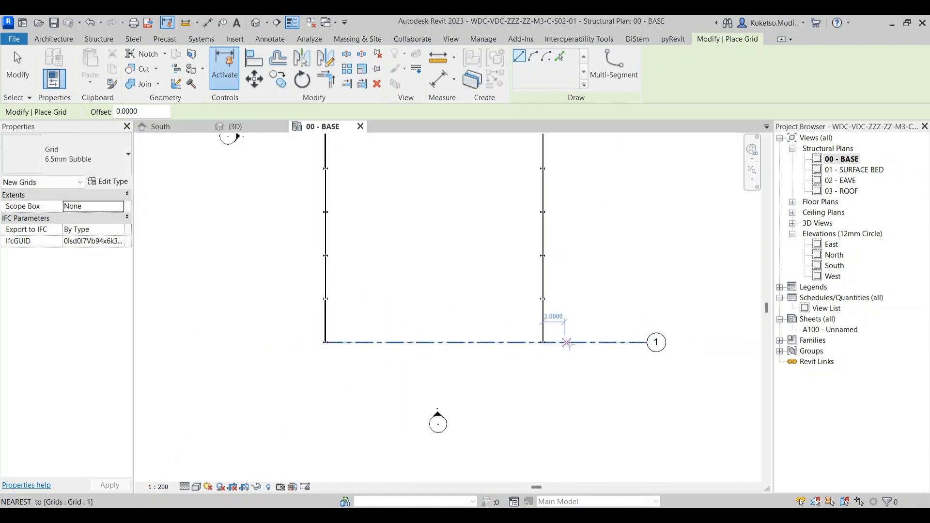
# Step: Drag grid 1's left end out past the left column
pyautogui.press('Escape')
pyautogui.press('Escape')
pyautogui.click(331, 345)
pyautogui.moveTo(331, 345); pyautogui.dragTo(244, 342)
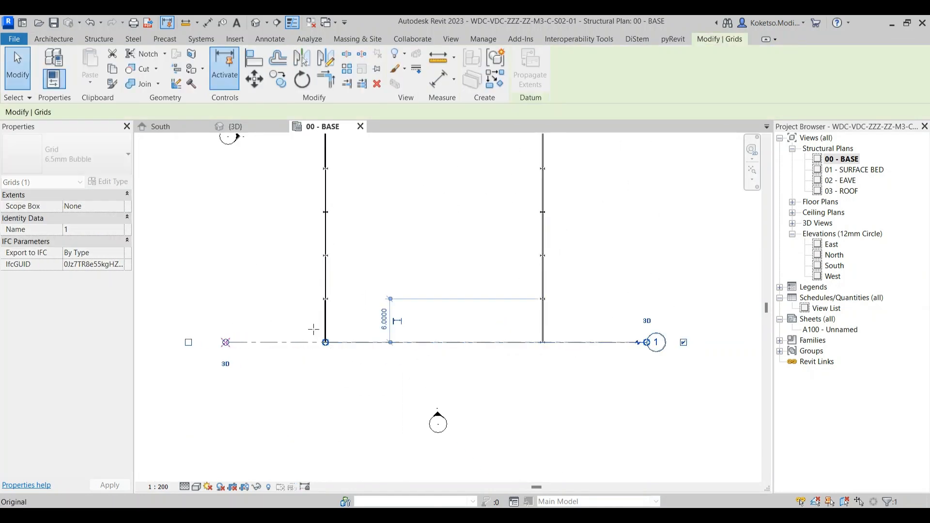
pyautogui.press('Escape')
pyautogui.scroll(-3, 624, 358)
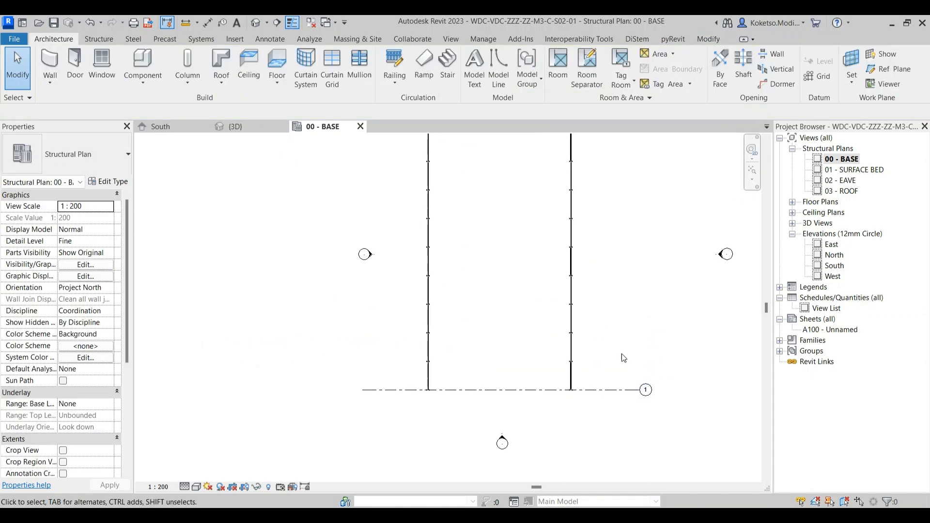
pyautogui.scroll(3, 551, 354)
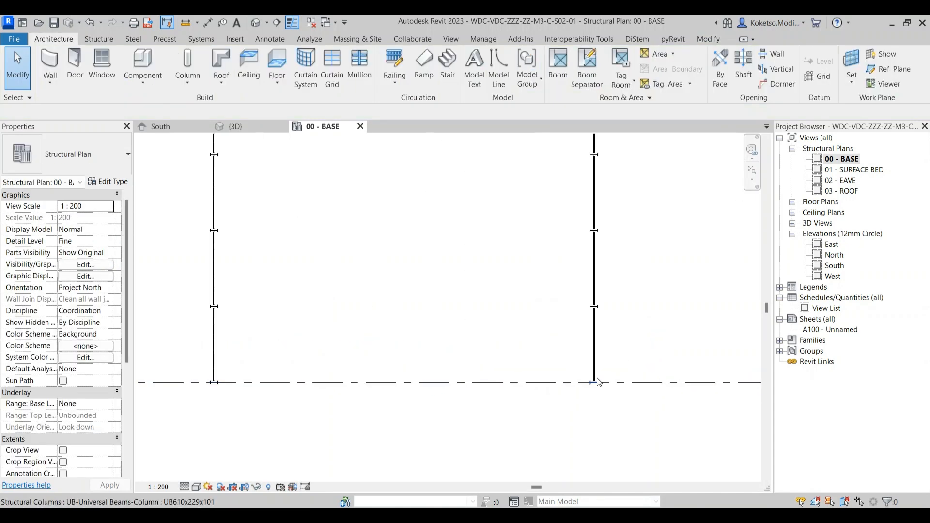
pyautogui.click(221, 22)
pyautogui.scroll(5, 581, 411)
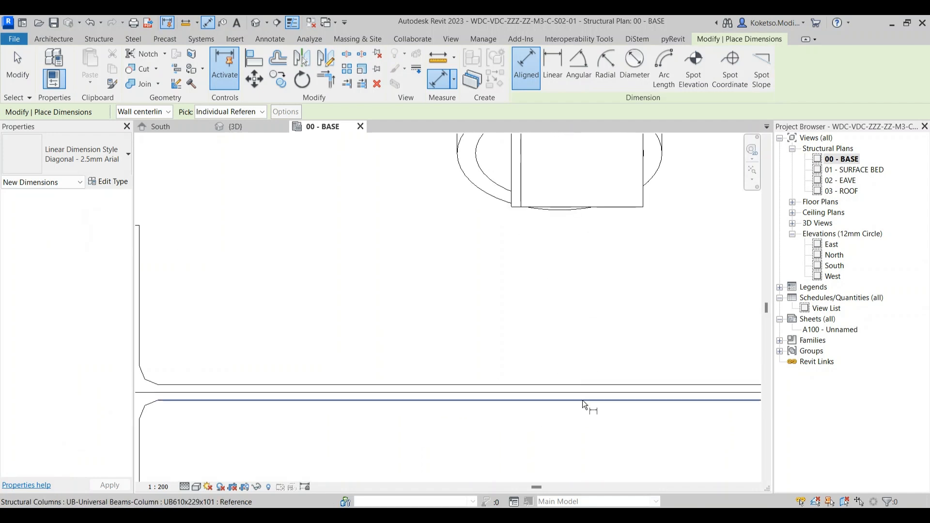
pyautogui.click(578, 391)
pyautogui.scroll(-8, 559, 402)
pyautogui.scroll(2, 561, 250)
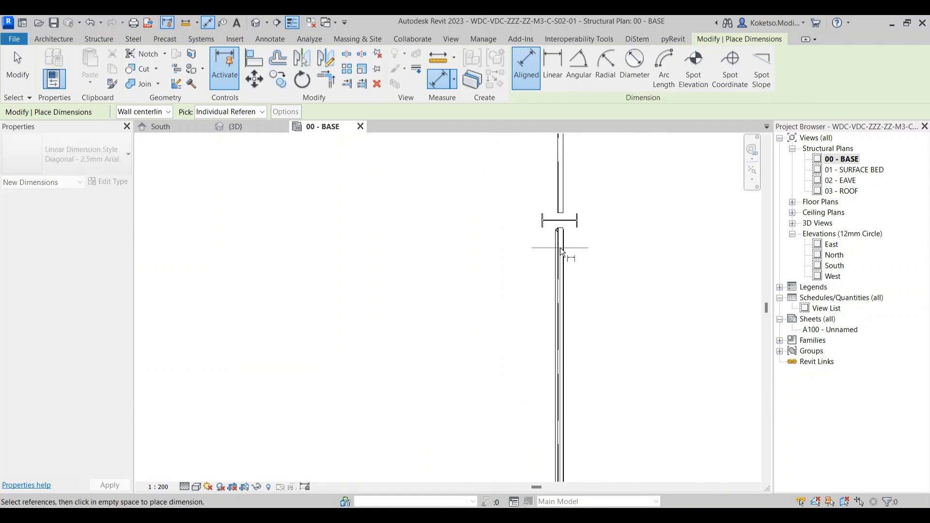
pyautogui.scroll(4, 560, 248)
pyautogui.click(550, 200)
pyautogui.scroll(-6, 543, 207)
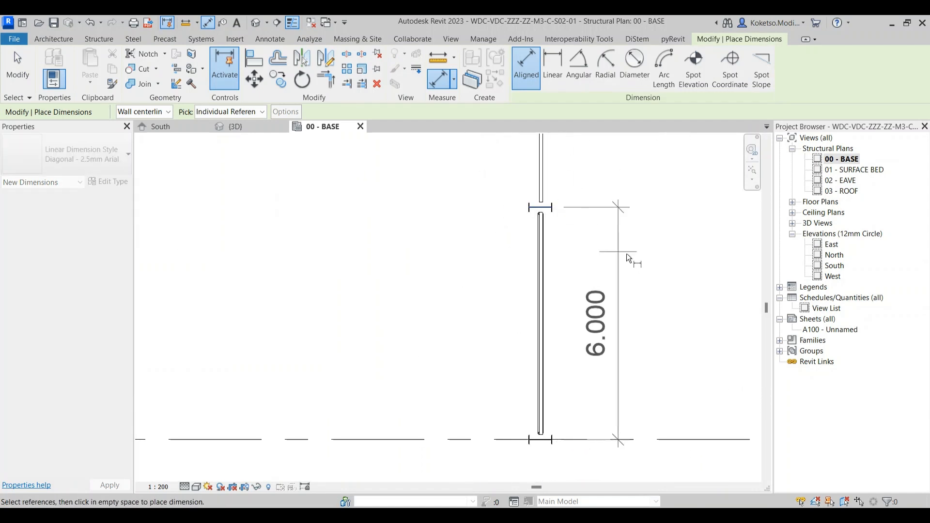
pyautogui.press('Escape')
pyautogui.press('Escape')
pyautogui.scroll(6, 541, 447)
pyautogui.scroll(-10, 580, 321)
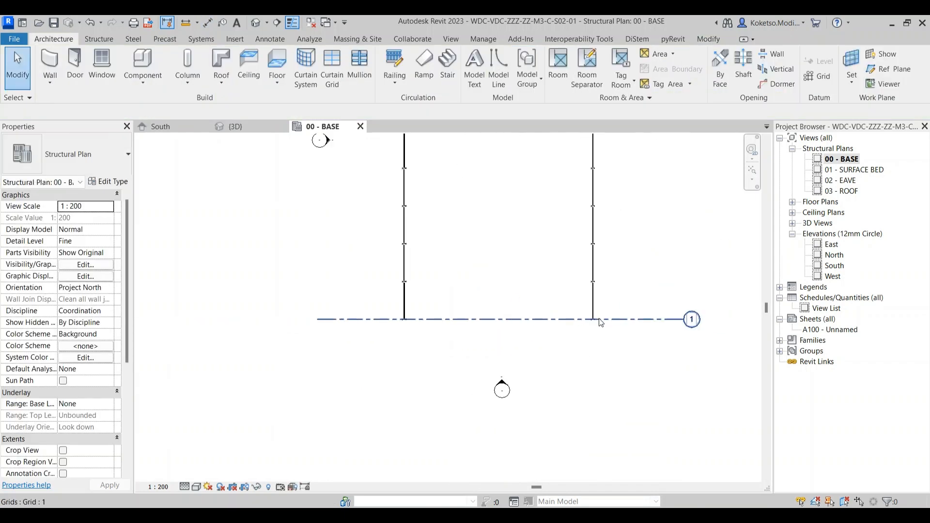
# Step: Add grids 2, 3 and 4 above grid 1 with Pick Lines at a 6.0000 offset
pyautogui.moveTo(649, 180); pyautogui.dragTo(633, 252)
pyautogui.click(818, 76)
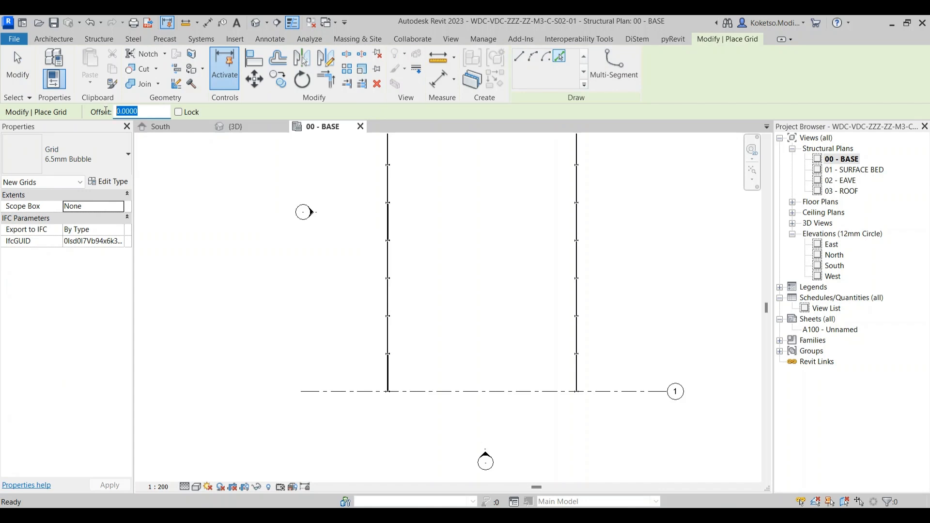
pyautogui.click(601, 392)
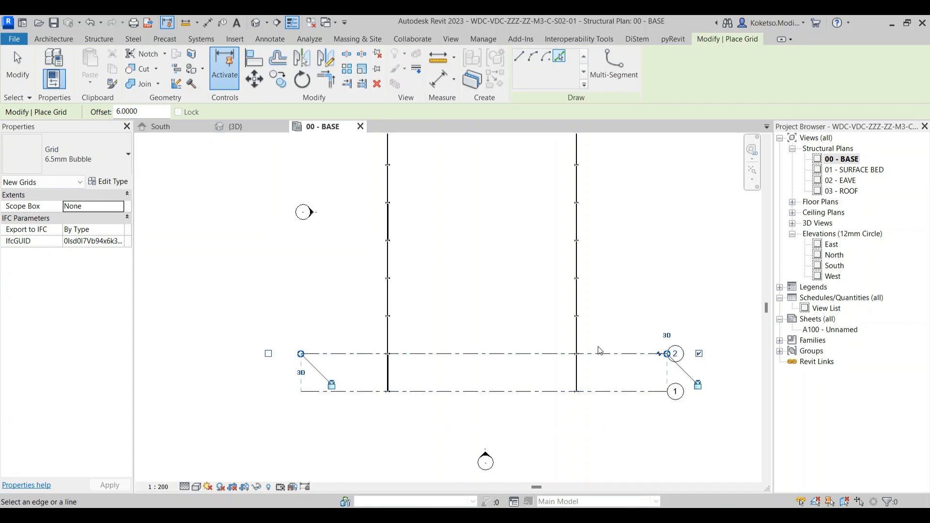
pyautogui.click(603, 354)
pyautogui.click(604, 316)
pyautogui.scroll(-2, 605, 317)
# Step: Continue picking at 6.0000 offset to add grids 5 through 10
pyautogui.click(586, 355)
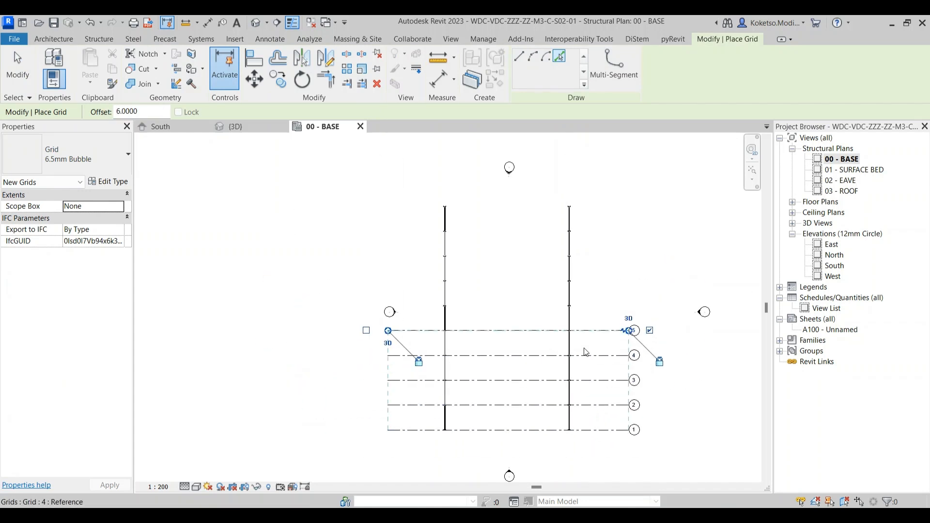
pyautogui.click(586, 332)
pyautogui.click(589, 303)
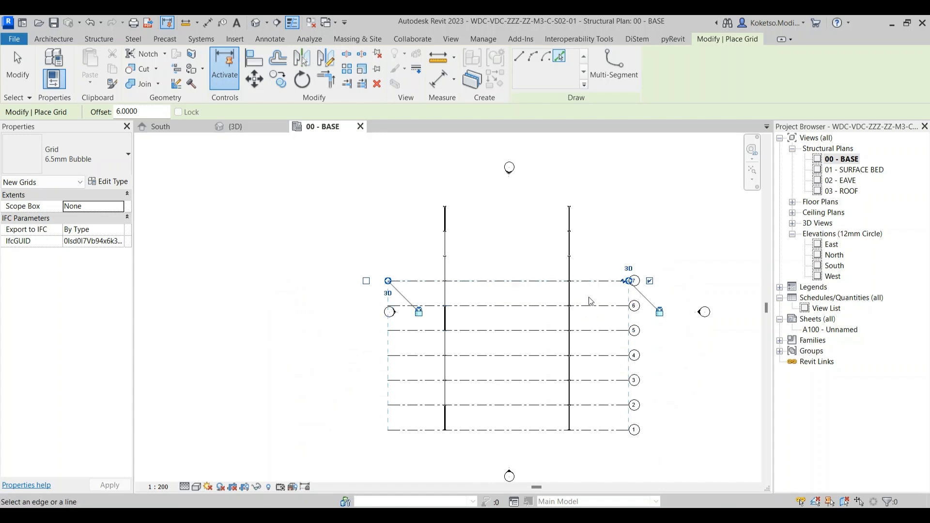
pyautogui.scroll(1, 591, 282)
pyautogui.click(589, 279)
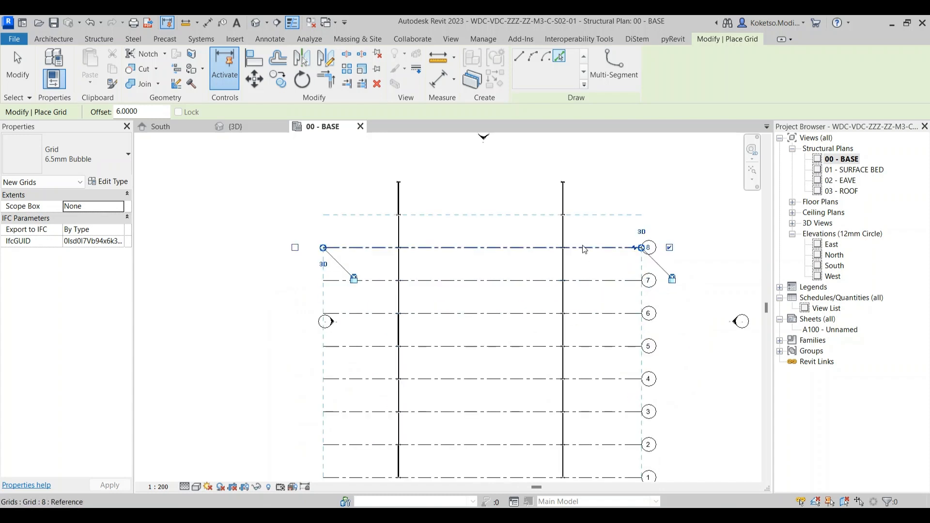
pyautogui.click(591, 247)
pyautogui.click(590, 216)
pyautogui.scroll(-2, 601, 221)
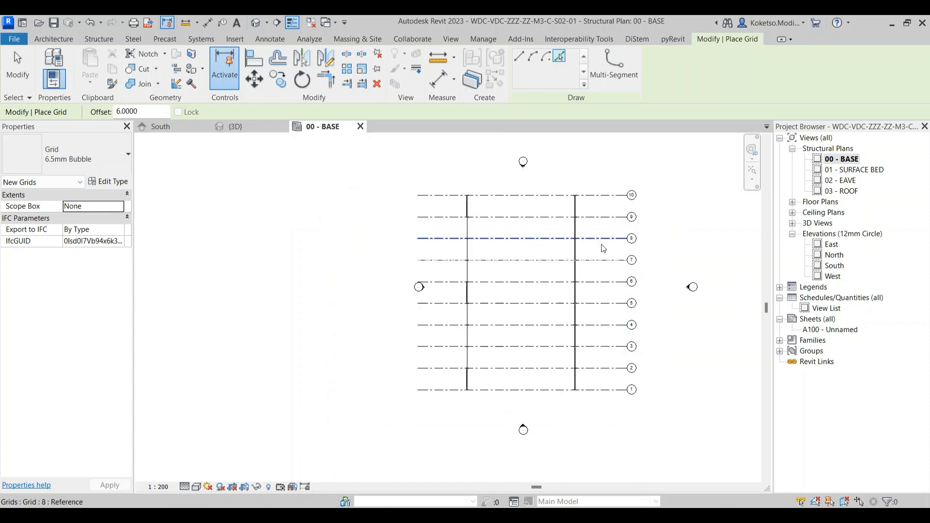
pyautogui.press('Escape')
pyautogui.press('Escape')
# Step: Draw a vertical grid along the left column line and rename it from 11 to A
pyautogui.click(816, 78)
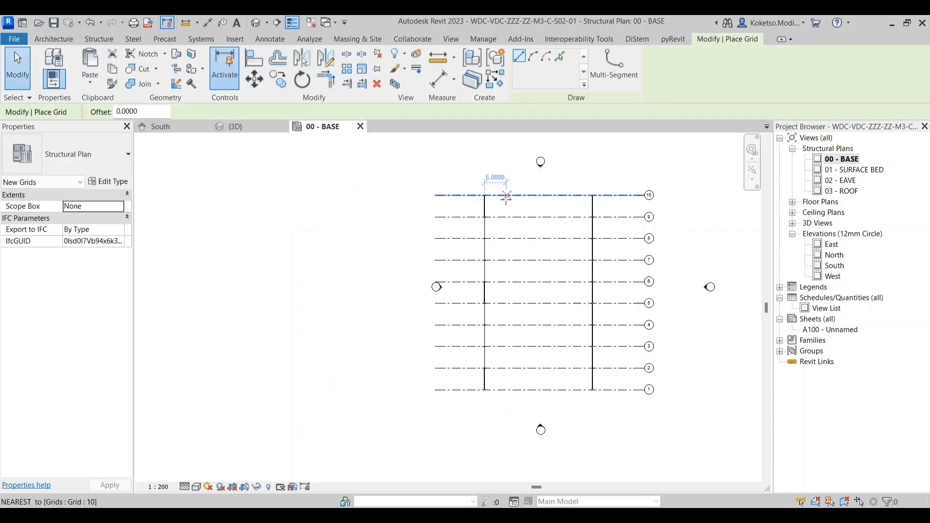
pyautogui.scroll(2, 489, 209)
pyautogui.scroll(4, 490, 209)
pyautogui.click(485, 291)
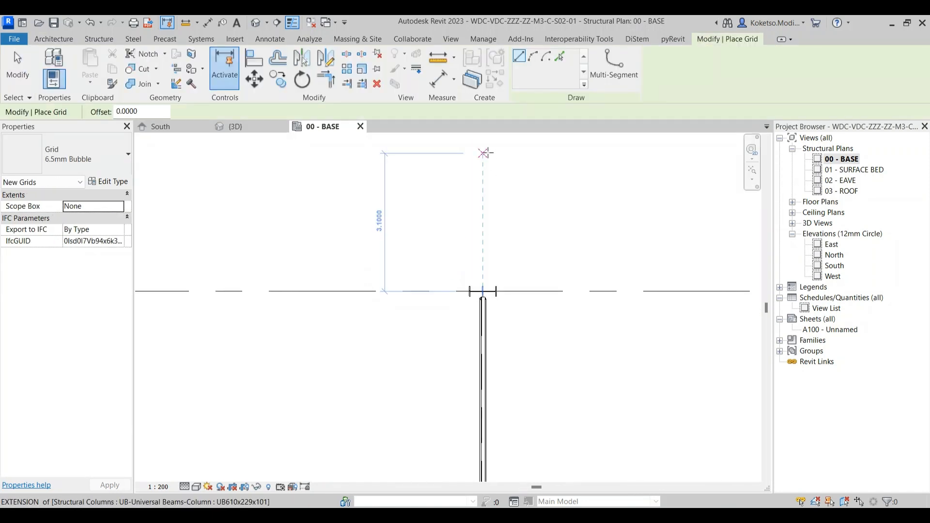
pyautogui.press('Escape')
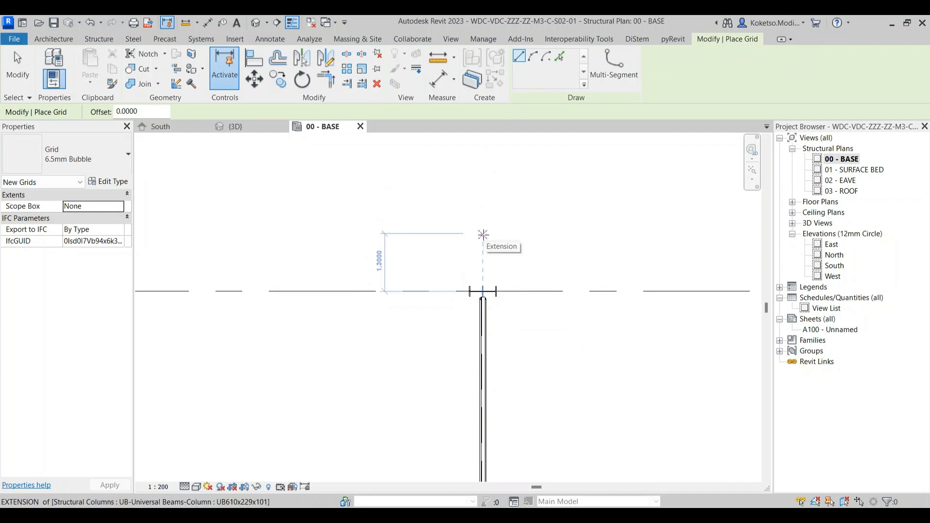
pyautogui.click(483, 235)
pyautogui.scroll(-6, 551, 361)
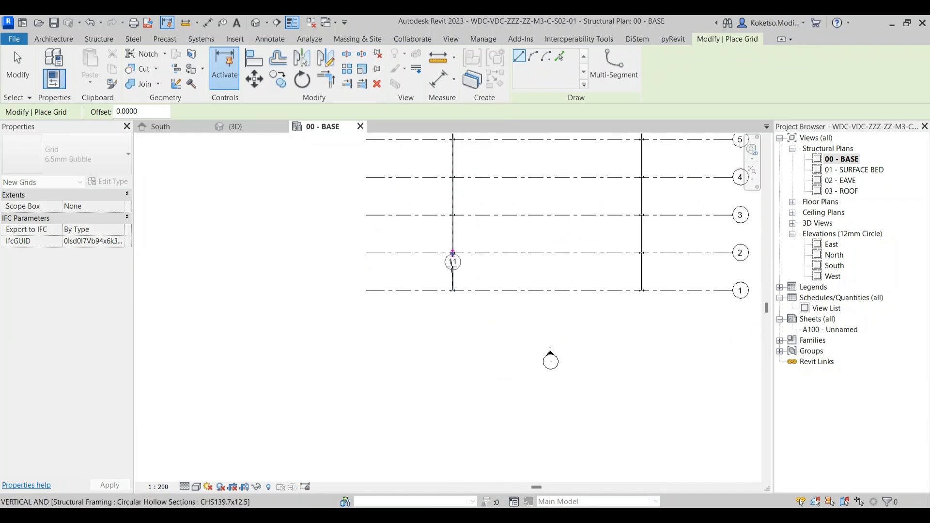
pyautogui.moveTo(471, 344); pyautogui.dragTo(461, 422)
pyautogui.scroll(-1, 461, 423)
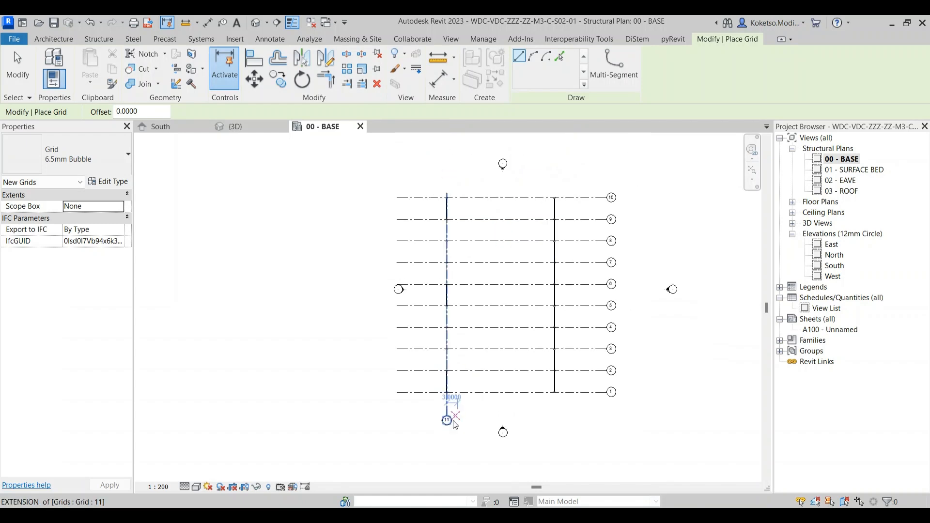
pyautogui.press('Escape')
pyautogui.press('Escape')
pyautogui.scroll(5, 449, 428)
pyautogui.scroll(4, 442, 417)
pyautogui.doubleClick(442, 416)
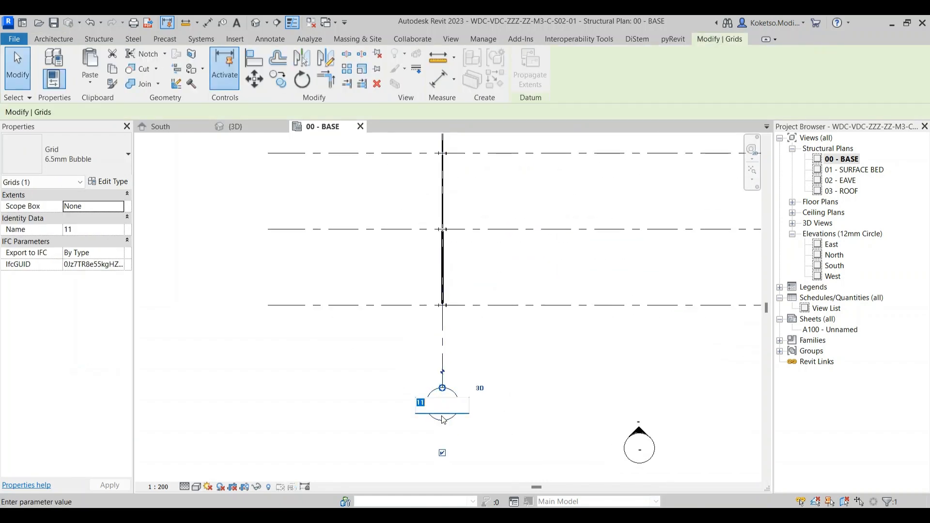
pyautogui.scroll(-3, 447, 410)
pyautogui.press('Escape')
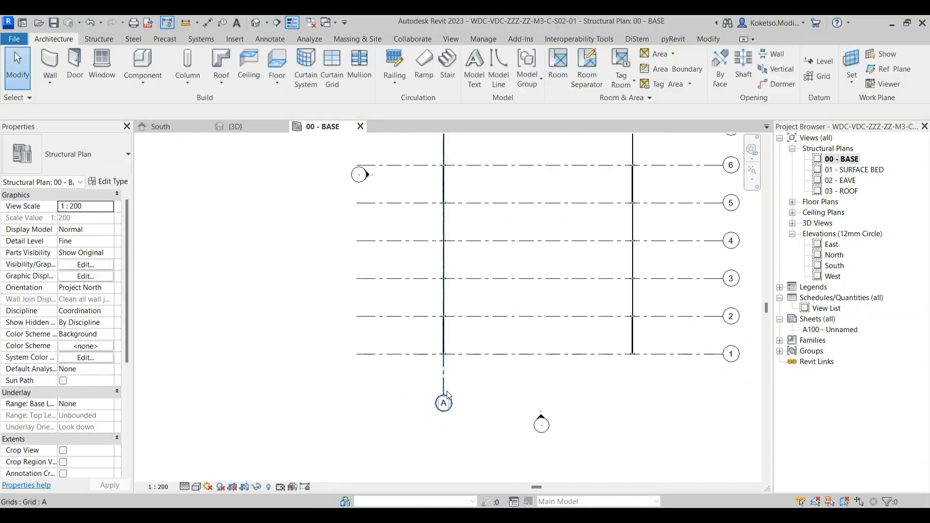
# Step: Copy grid A rightward to create grids B (5.0000 away), C, D and E
pyautogui.click(449, 386)
pyautogui.scroll(2, 465, 383)
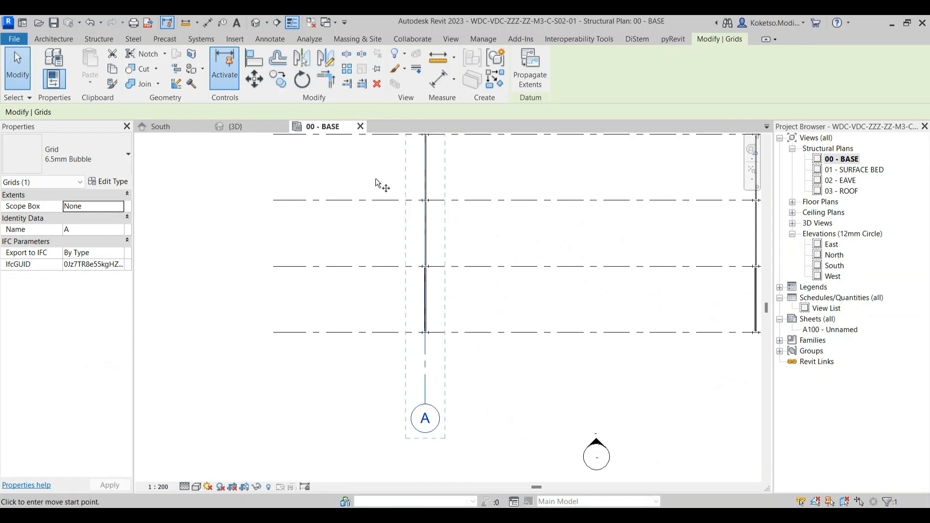
pyautogui.click(425, 375)
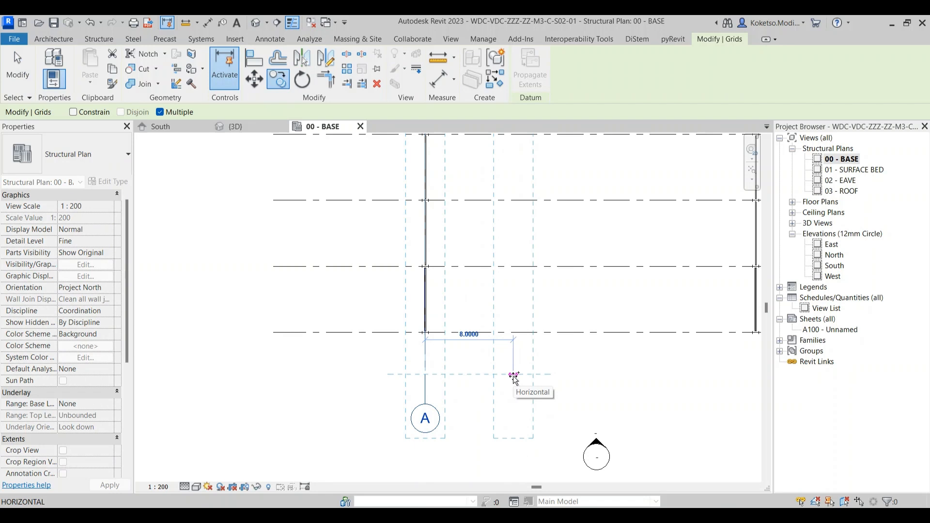
pyautogui.click(481, 376)
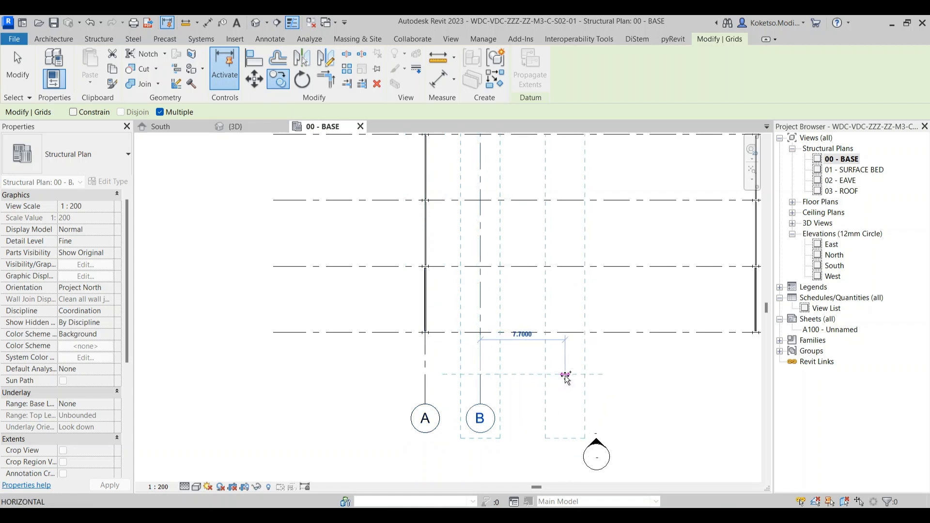
pyautogui.click(568, 376)
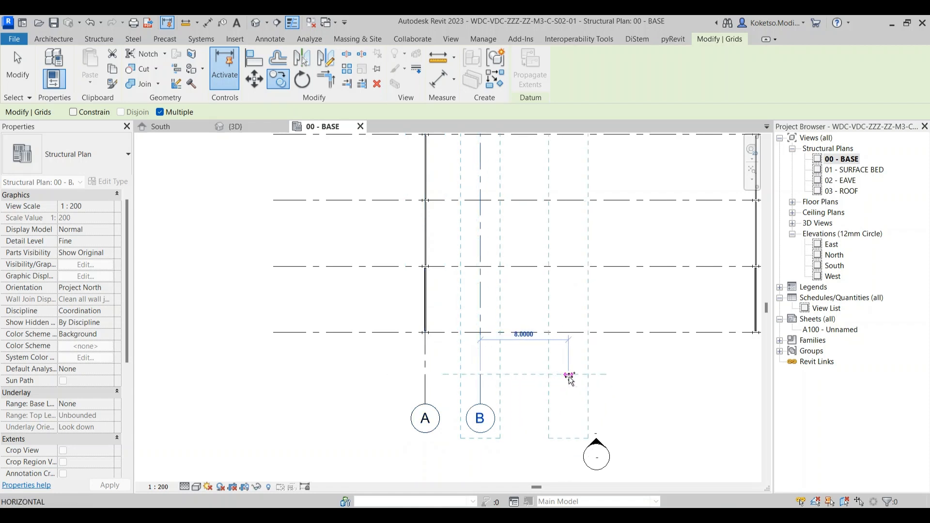
pyautogui.click(607, 375)
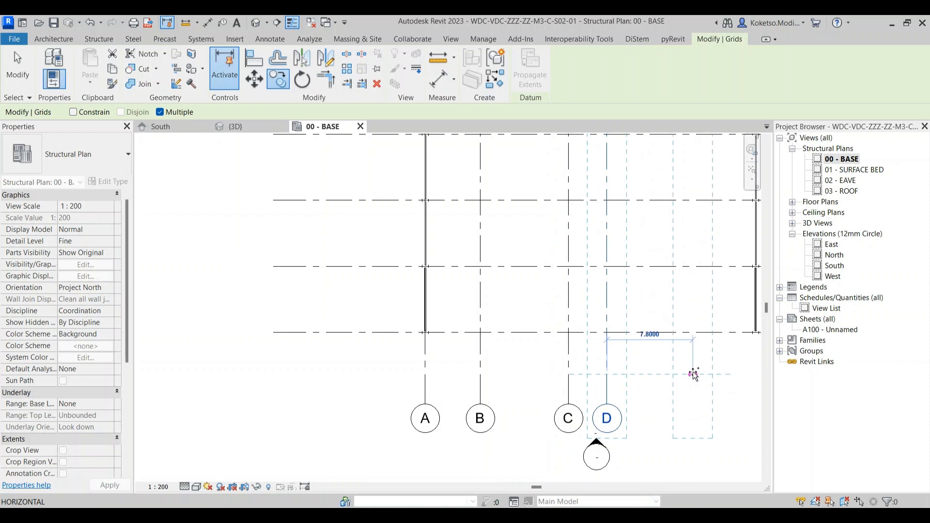
pyautogui.click(695, 374)
pyautogui.press('Escape')
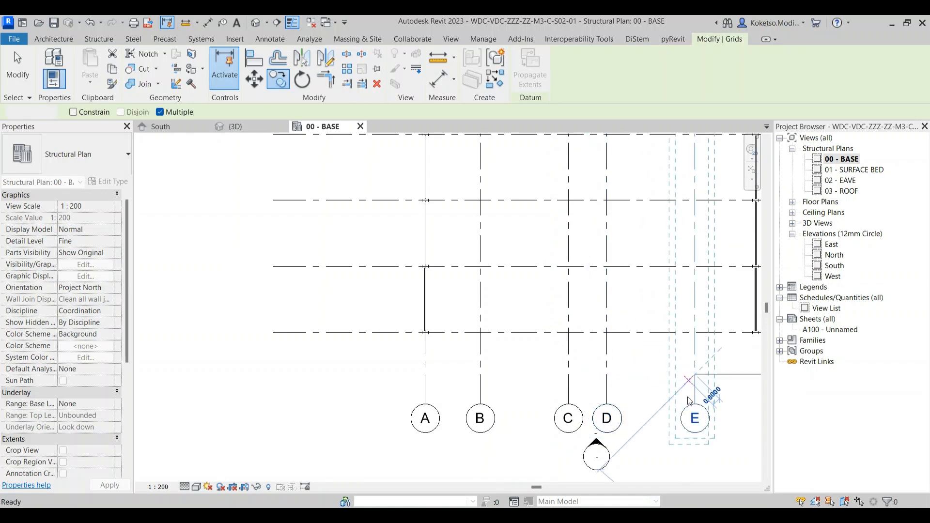
pyautogui.press('Escape')
pyautogui.scroll(-3, 632, 374)
pyautogui.moveTo(672, 384); pyautogui.dragTo(559, 382)
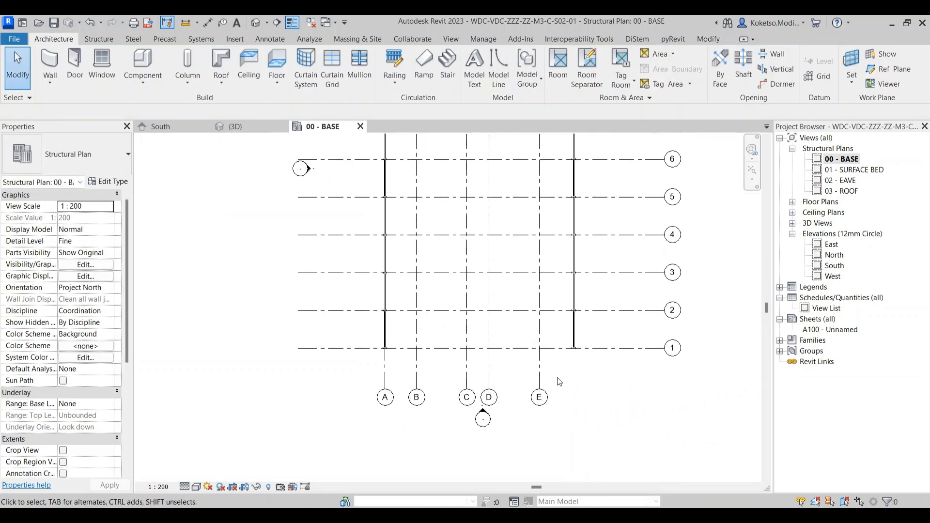
# Step: Copy grid E 5.5000 to the right onto the right-hand column line as grid F
pyautogui.click(540, 370)
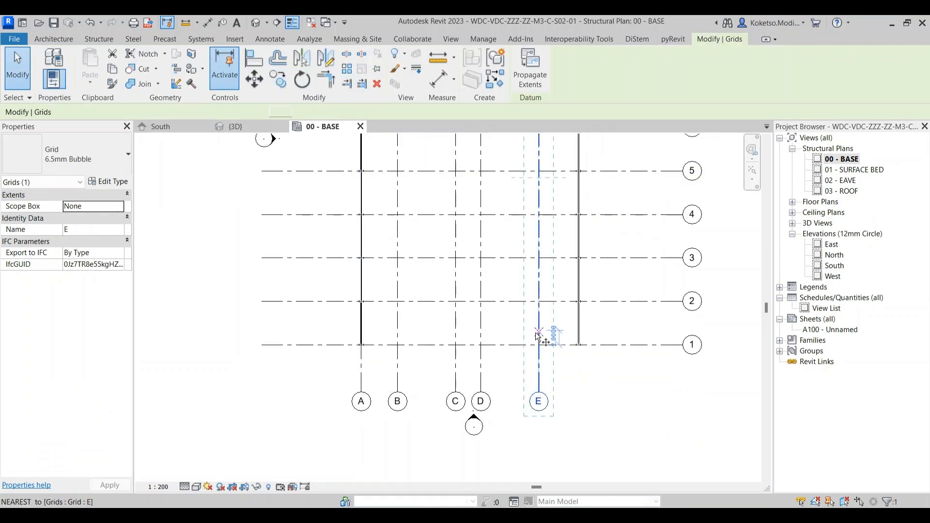
pyautogui.press('m')
pyautogui.press('v')
pyautogui.scroll(5, 546, 366)
pyautogui.click(531, 353)
pyautogui.scroll(5, 664, 351)
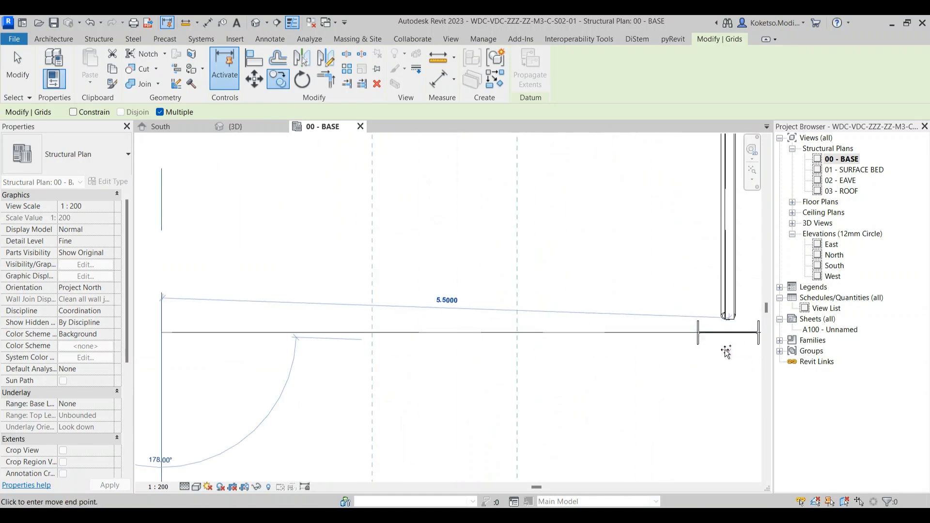
pyautogui.scroll(5, 732, 332)
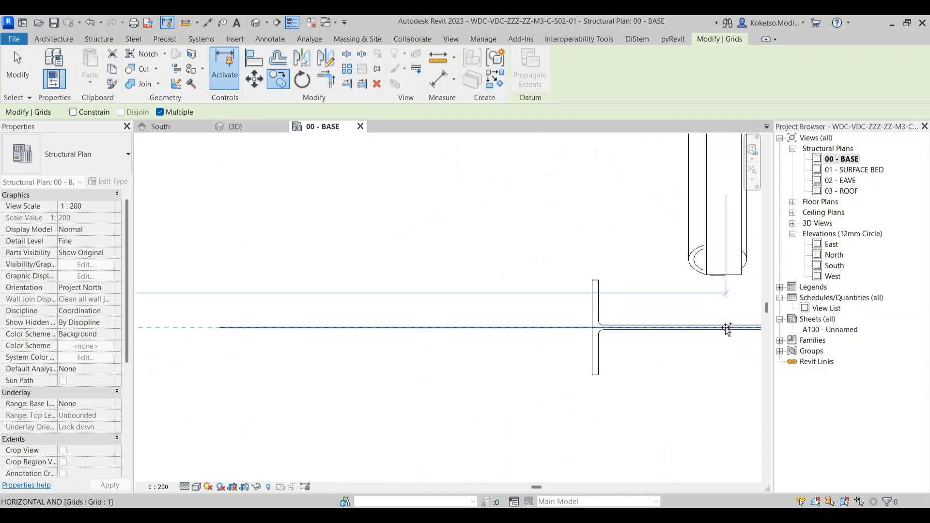
pyautogui.scroll(2, 721, 329)
pyautogui.scroll(-5, 719, 330)
pyautogui.press('Escape')
pyautogui.scroll(-5, 715, 328)
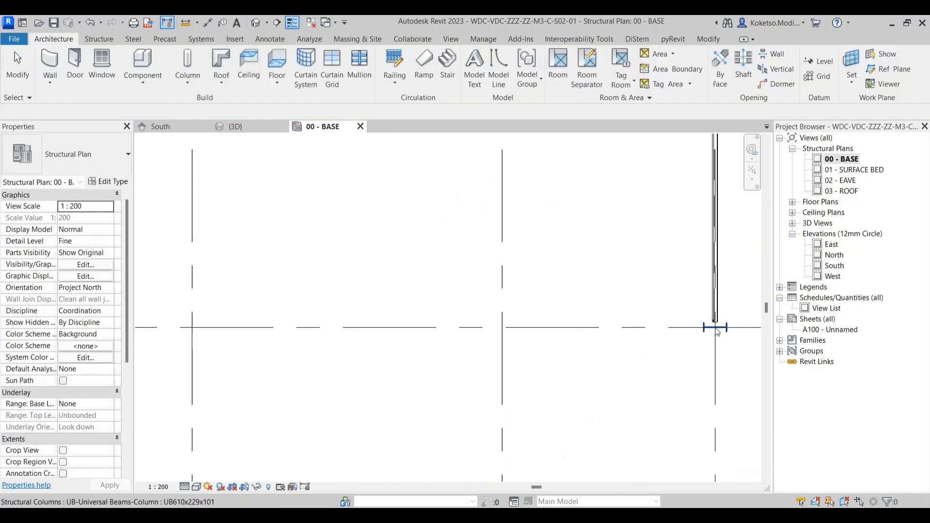
pyautogui.scroll(-4, 668, 365)
# Step: Check the browser window briefly, then return to the Revit model
pyautogui.moveTo(387, 516)
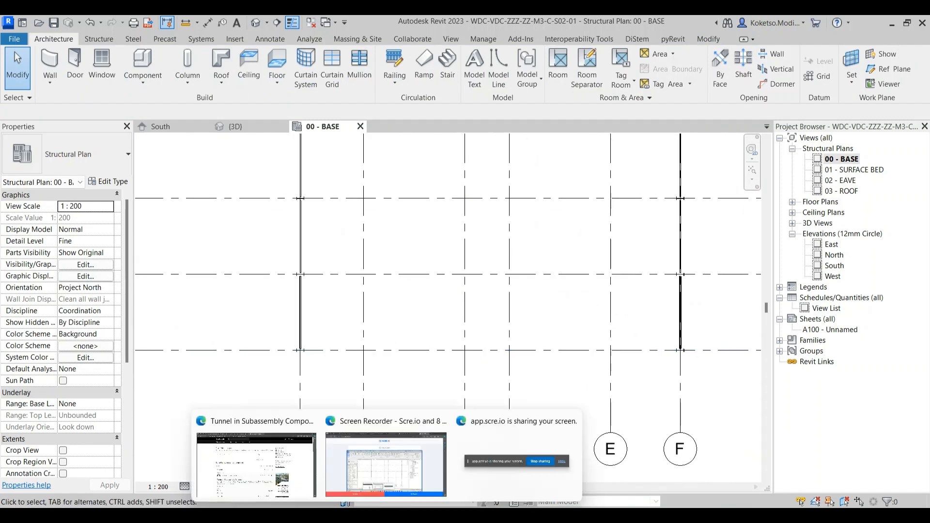
pyautogui.click(381, 426)
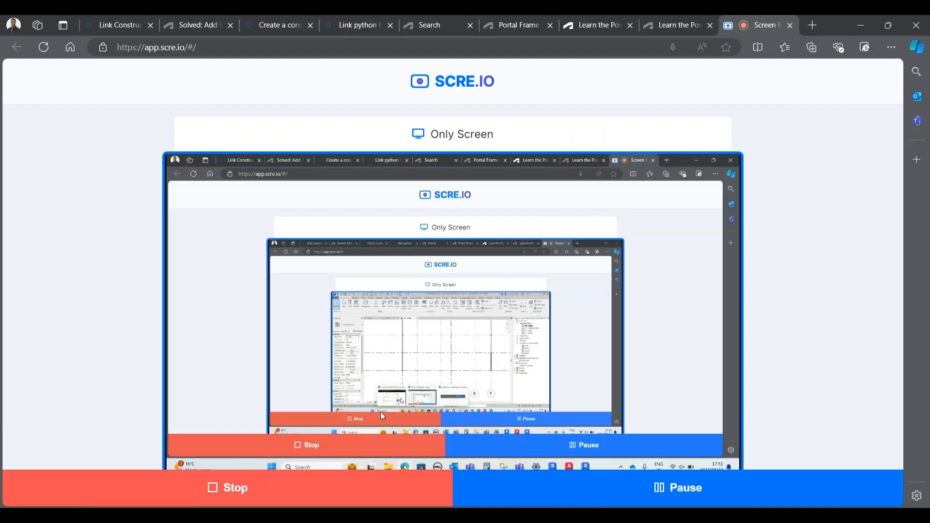
pyautogui.moveTo(666, 516)
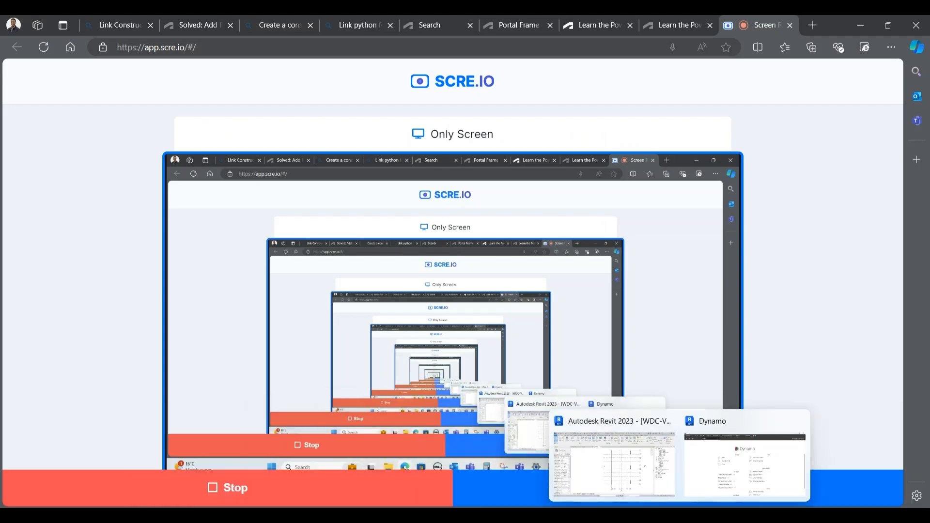
pyautogui.click(652, 462)
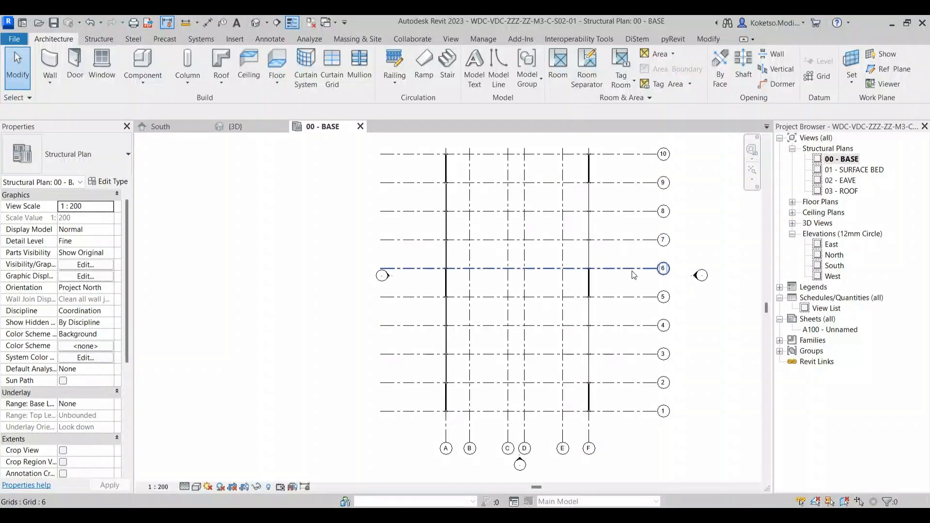
pyautogui.moveTo(592, 355); pyautogui.dragTo(565, 337)
pyautogui.scroll(1, 564, 435)
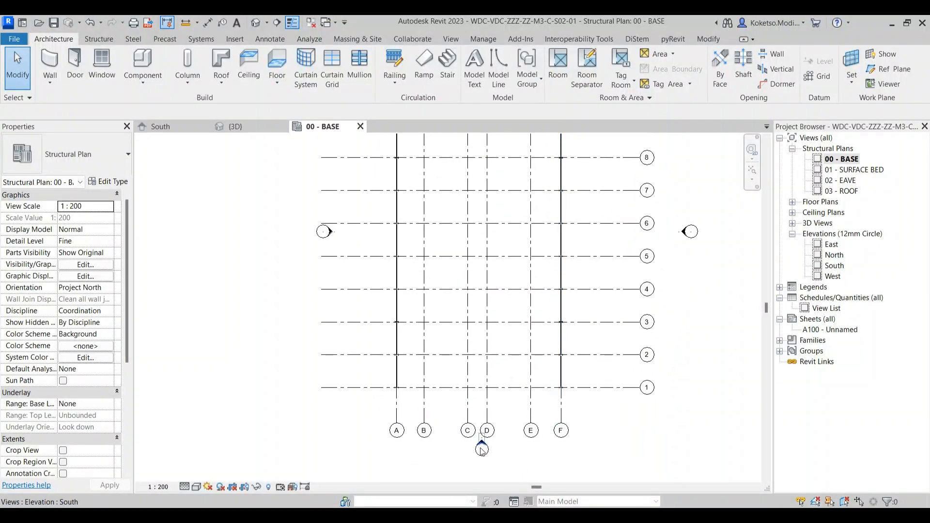
pyautogui.scroll(4, 481, 450)
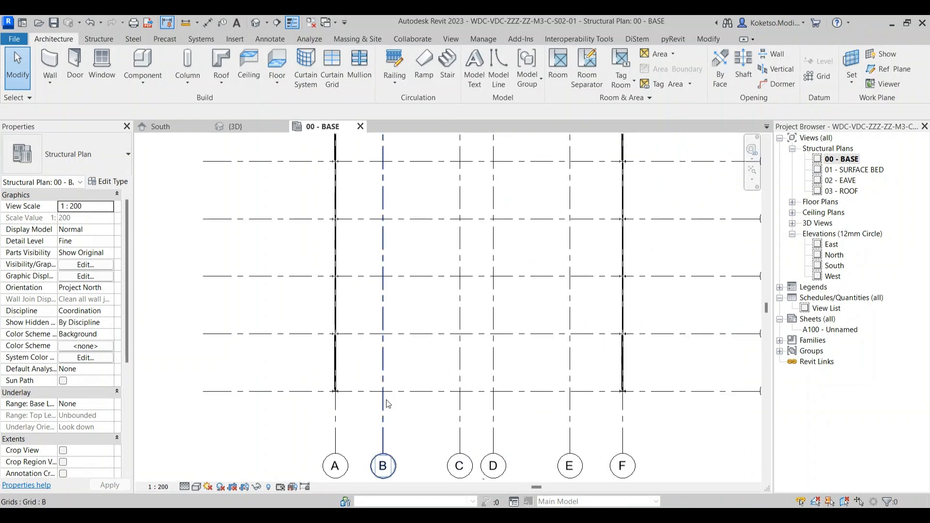
pyautogui.scroll(3, 444, 413)
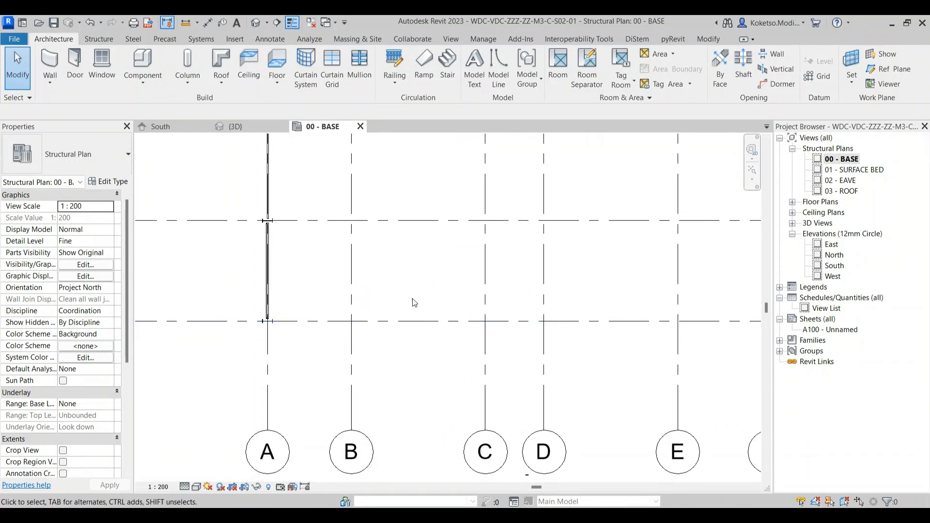
pyautogui.moveTo(421, 326); pyautogui.dragTo(380, 389)
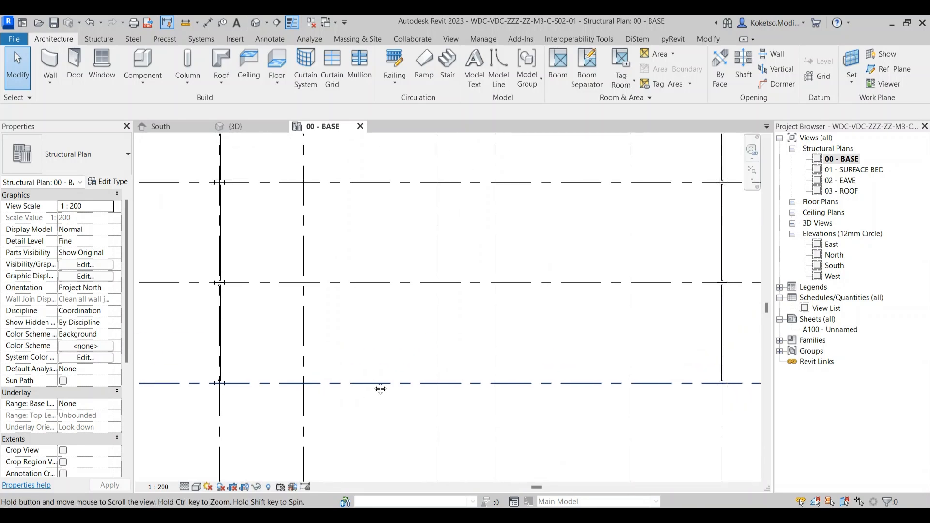
pyautogui.scroll(-1, 379, 389)
pyautogui.scroll(1, 460, 386)
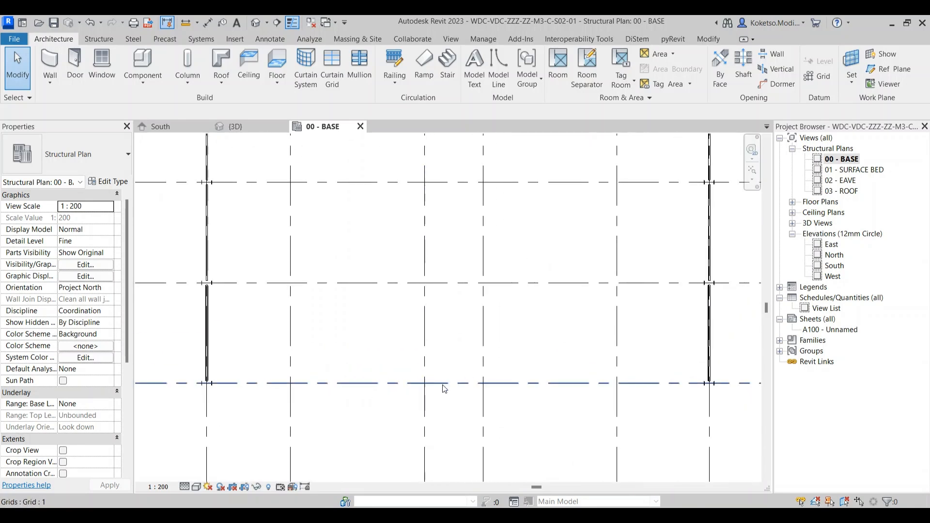
pyautogui.scroll(1, 462, 377)
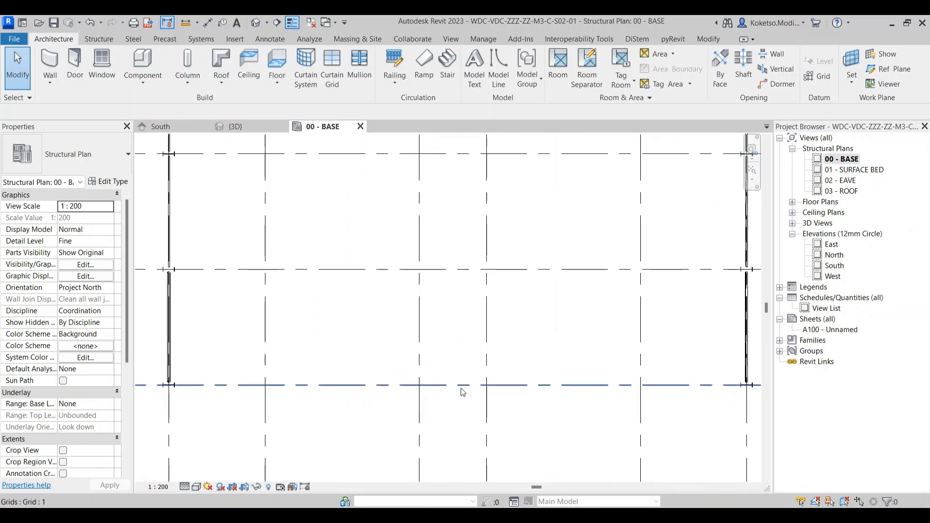
pyautogui.scroll(-3, 449, 394)
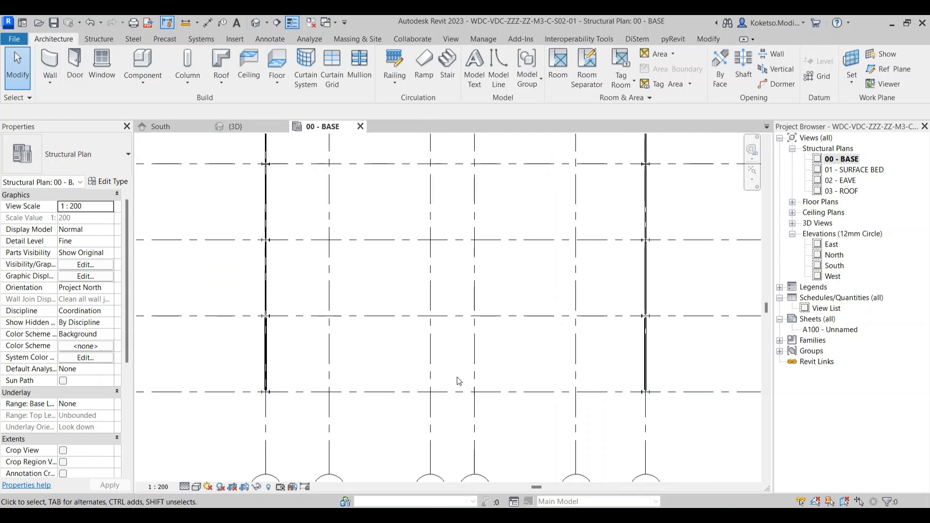
pyautogui.scroll(-4, 459, 381)
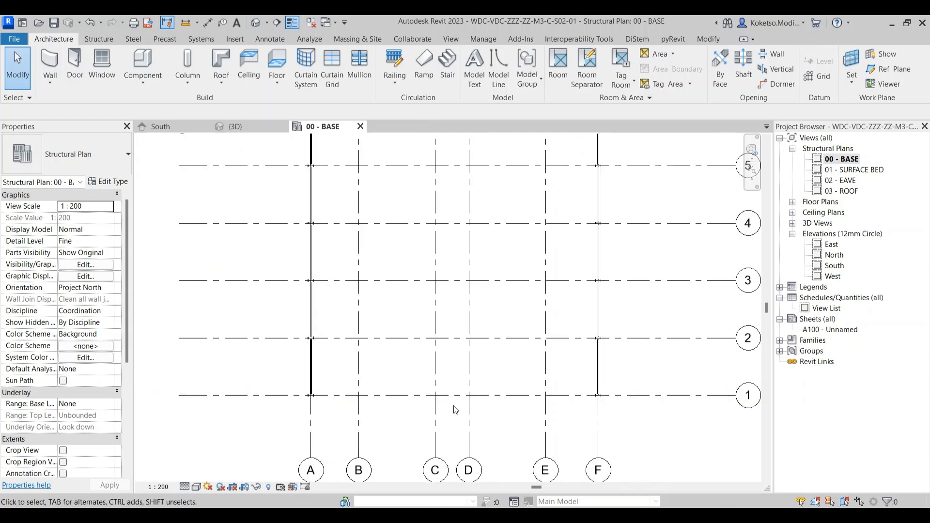
pyautogui.click(249, 125)
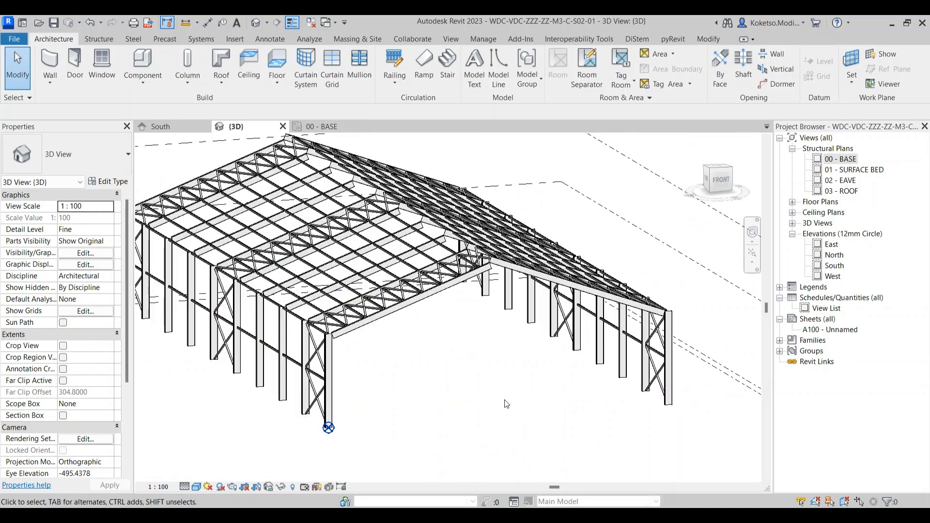
# Step: Orbit the 3D frame around the UB533x210x92 beam to inspect its left side
pyautogui.click(376, 317)
pyautogui.moveTo(439, 417); pyautogui.dragTo(458, 444)
pyautogui.click(416, 387)
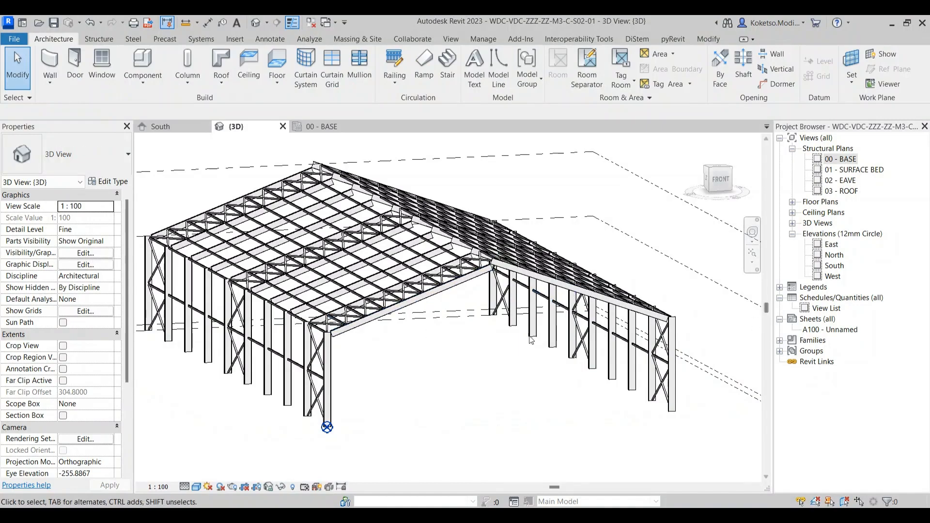
pyautogui.moveTo(671, 406); pyautogui.dragTo(714, 423)
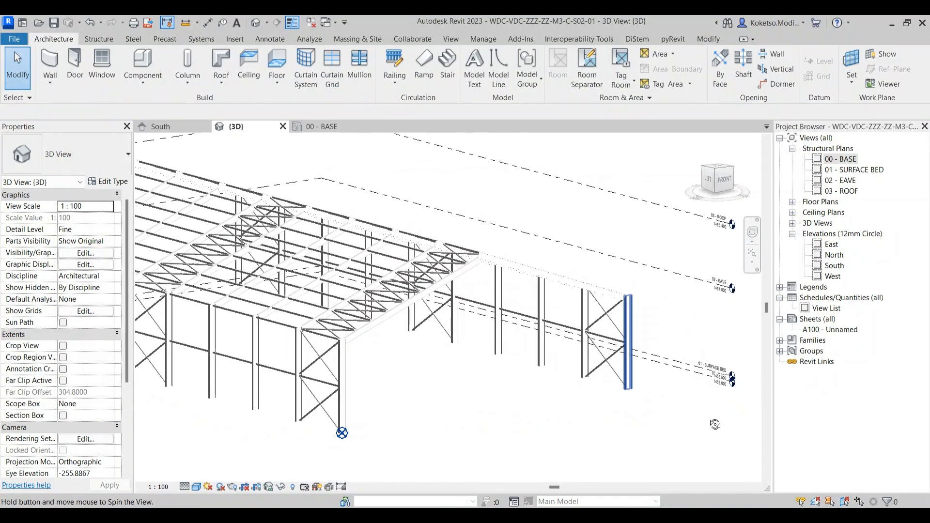
pyautogui.scroll(-2, 714, 423)
pyautogui.moveTo(654, 437); pyautogui.dragTo(574, 475)
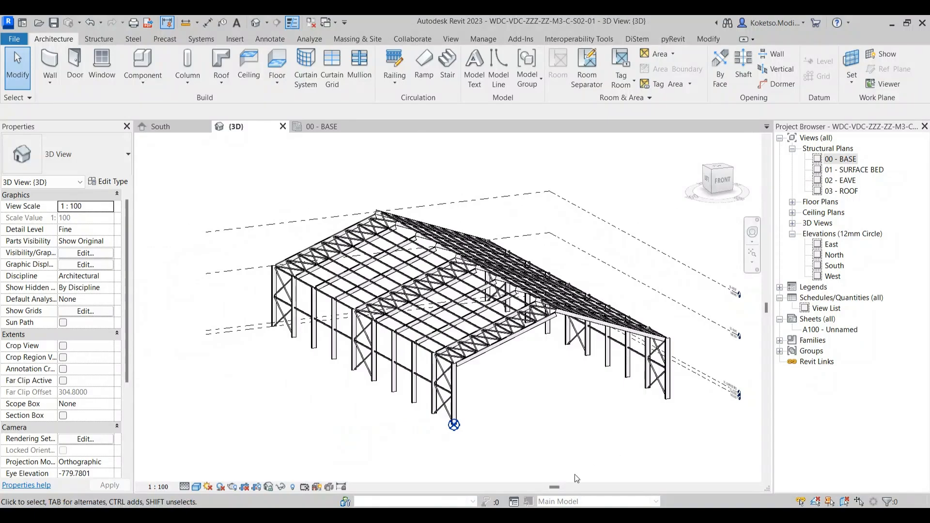
# Step: Glance at the browser, then go back to Revit's 00 - BASE plan
pyautogui.moveTo(538, 515)
pyautogui.moveTo(471, 465)
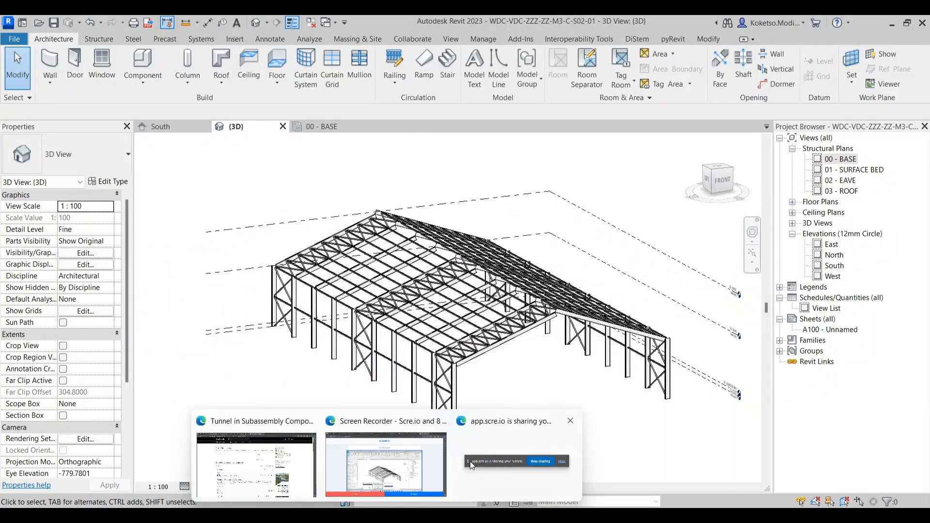
pyautogui.click(375, 458)
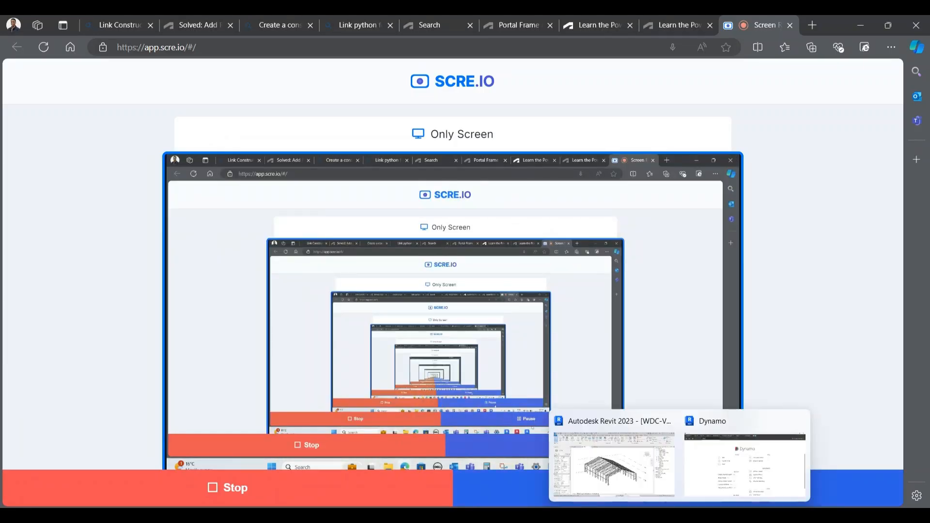
pyautogui.click(625, 472)
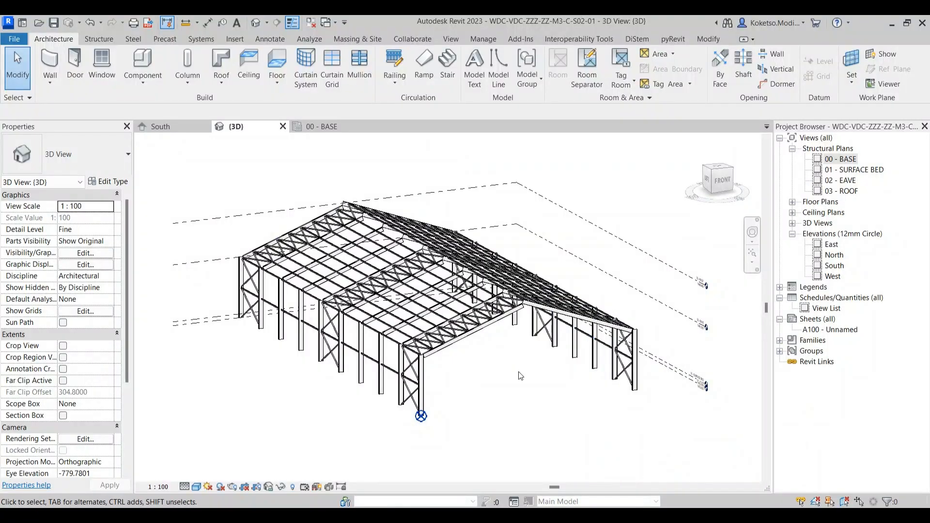
pyautogui.scroll(2, 519, 376)
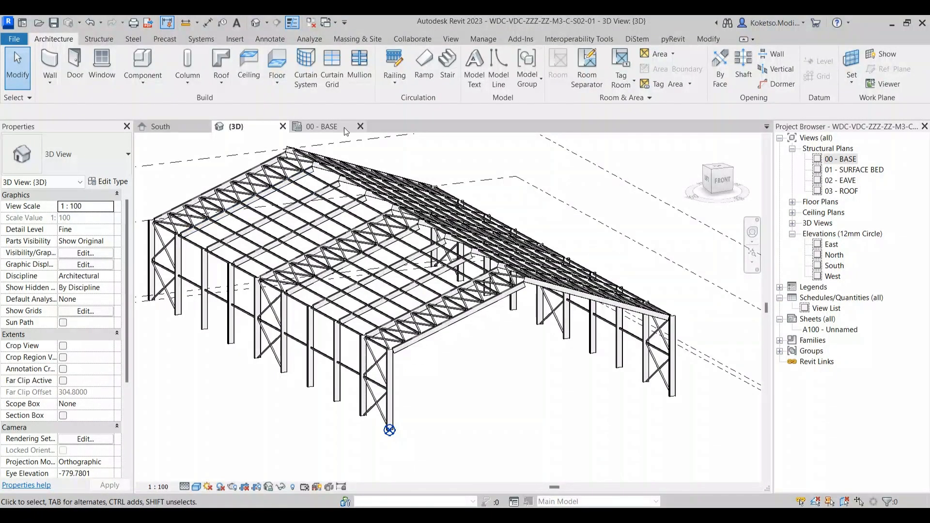
pyautogui.hotkey('ctrl', 'Tab')
# Step: Copy the steel column with Multiple to the intermediate grid positions, including grids D and E
pyautogui.scroll(3, 300, 382)
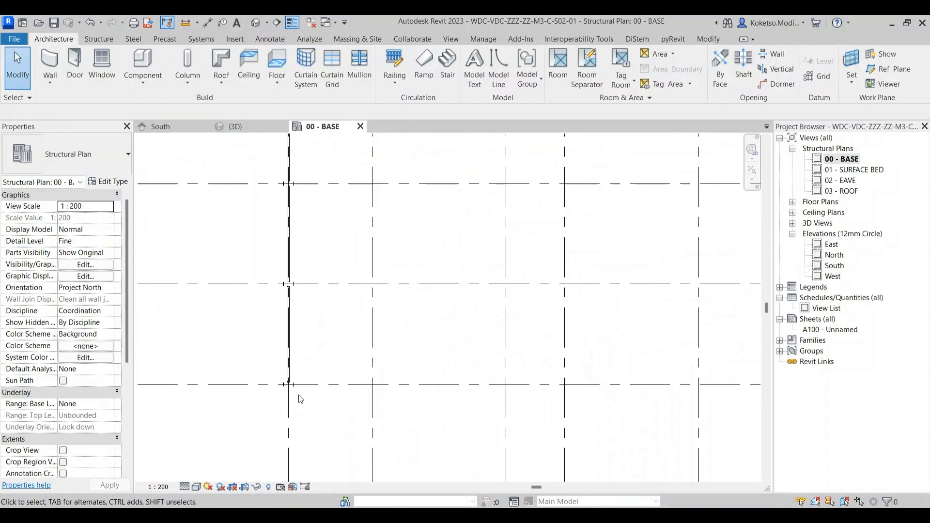
pyautogui.click(303, 370)
pyautogui.scroll(3, 286, 320)
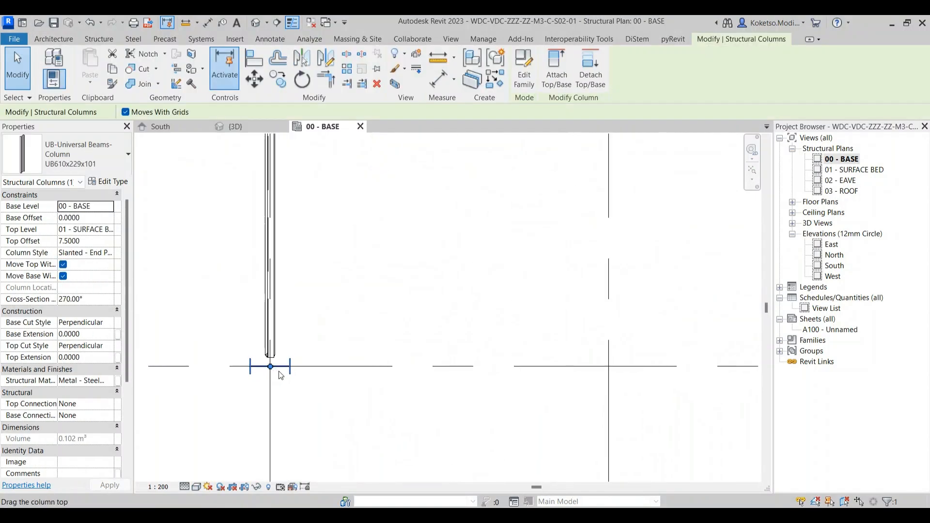
pyautogui.press('c')
pyautogui.press('o')
pyautogui.click(289, 441)
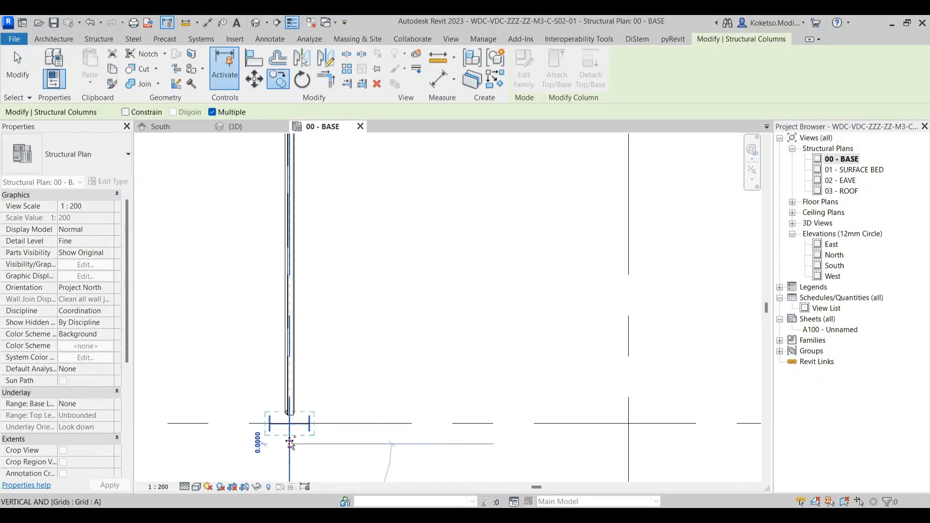
pyautogui.scroll(-3, 290, 441)
pyautogui.scroll(-2, 317, 384)
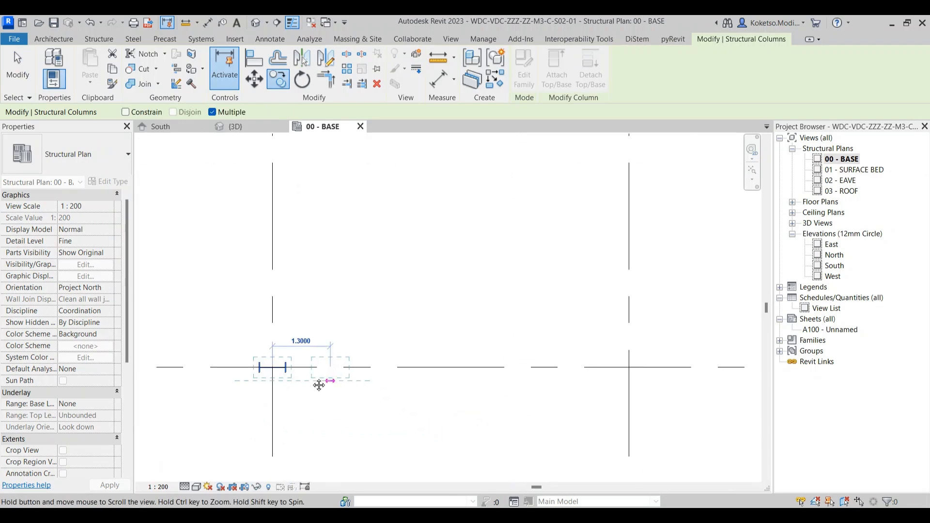
pyautogui.click(509, 377)
pyautogui.moveTo(583, 383); pyautogui.dragTo(426, 369)
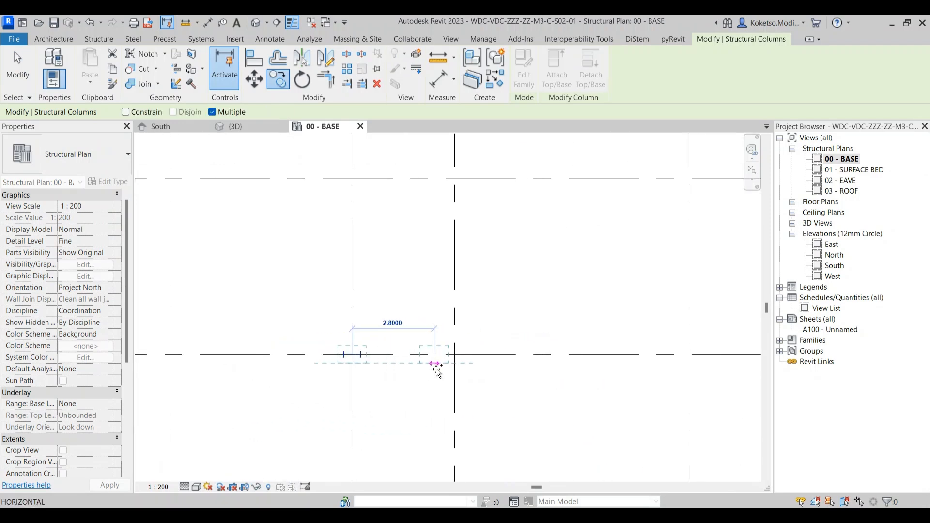
pyautogui.click(456, 363)
pyautogui.scroll(-1, 565, 365)
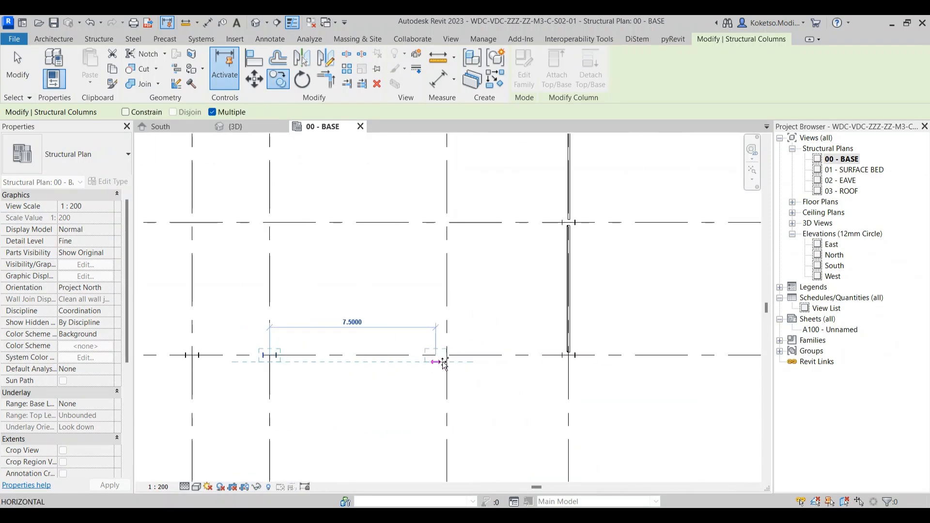
pyautogui.click(447, 362)
pyautogui.press('Escape')
# Step: In 3D, try attaching a new column's top to the roof beam, then return to the plan
pyautogui.click(250, 127)
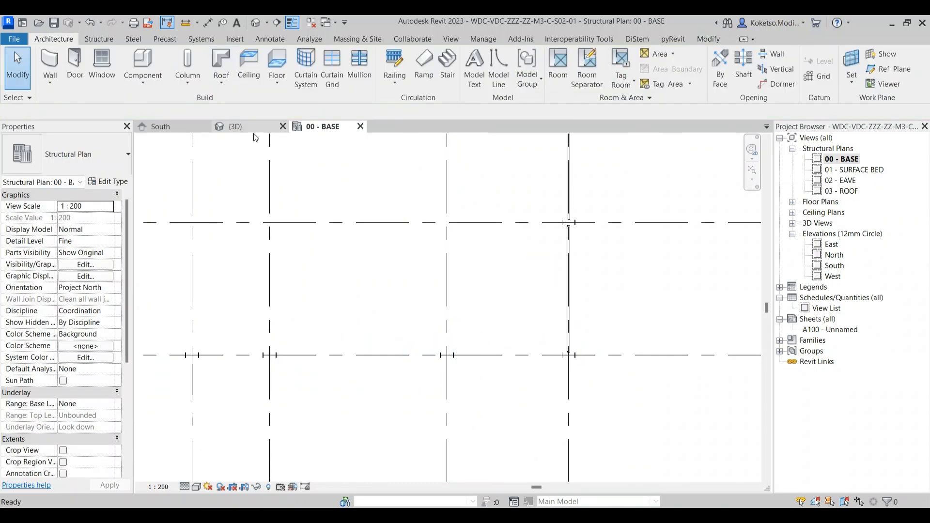
pyautogui.scroll(3, 470, 363)
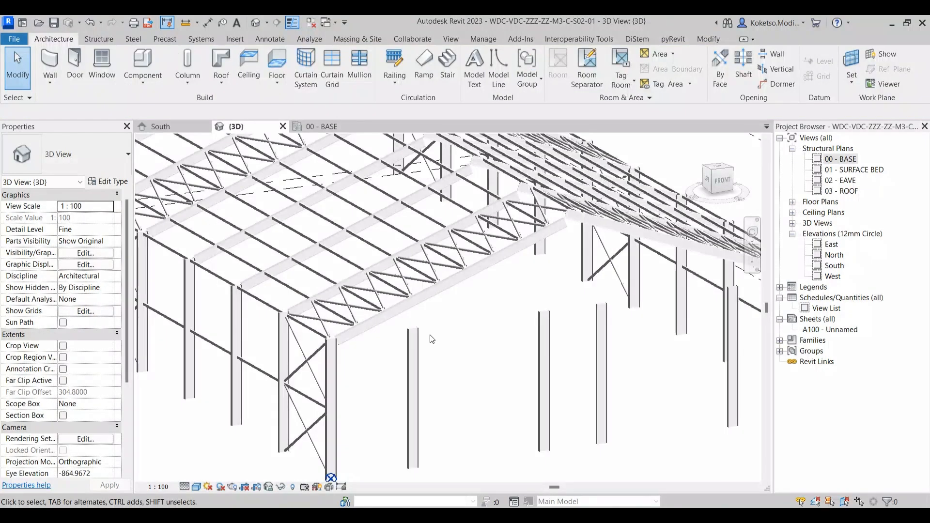
pyautogui.click(436, 354)
pyautogui.scroll(2, 431, 347)
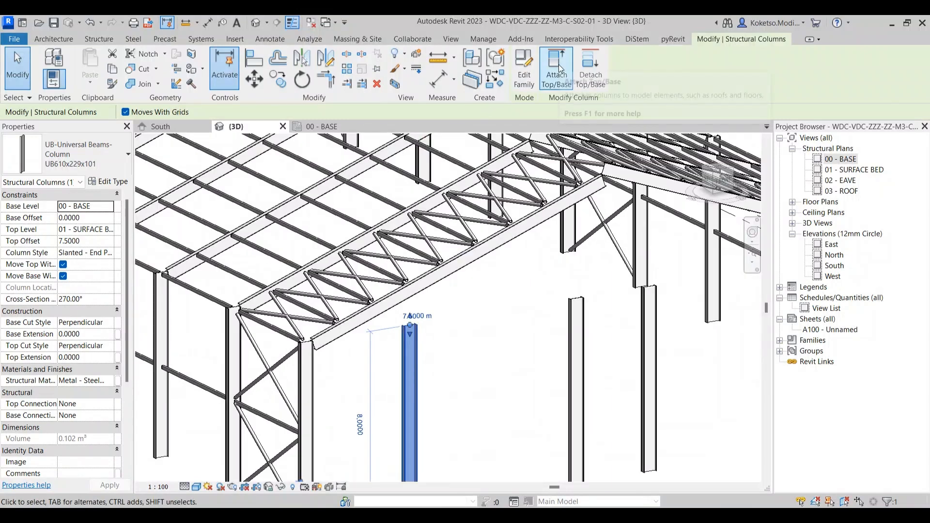
pyautogui.click(558, 68)
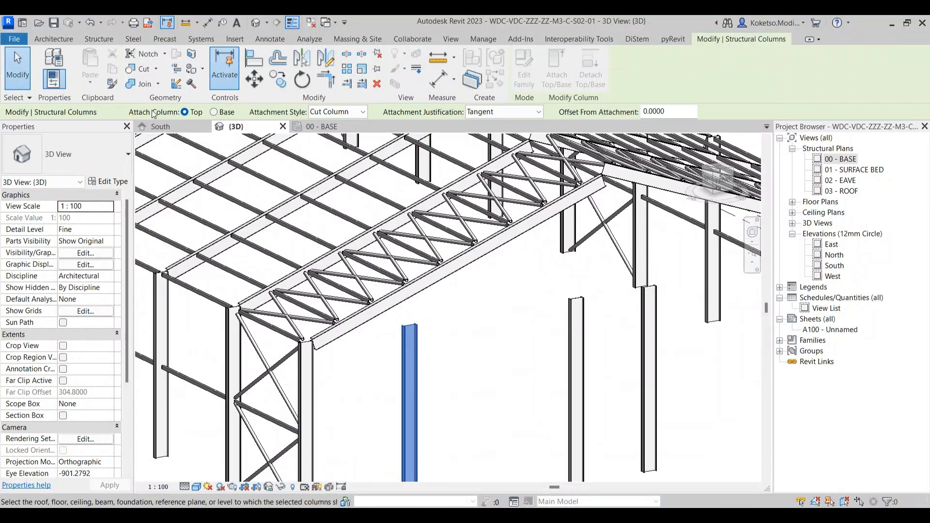
pyautogui.click(420, 289)
pyautogui.scroll(2, 428, 289)
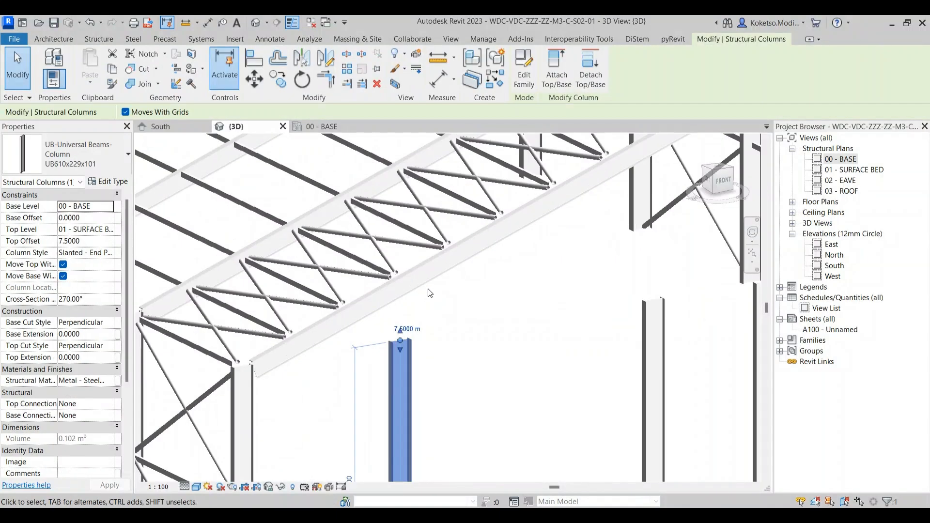
pyautogui.click(557, 68)
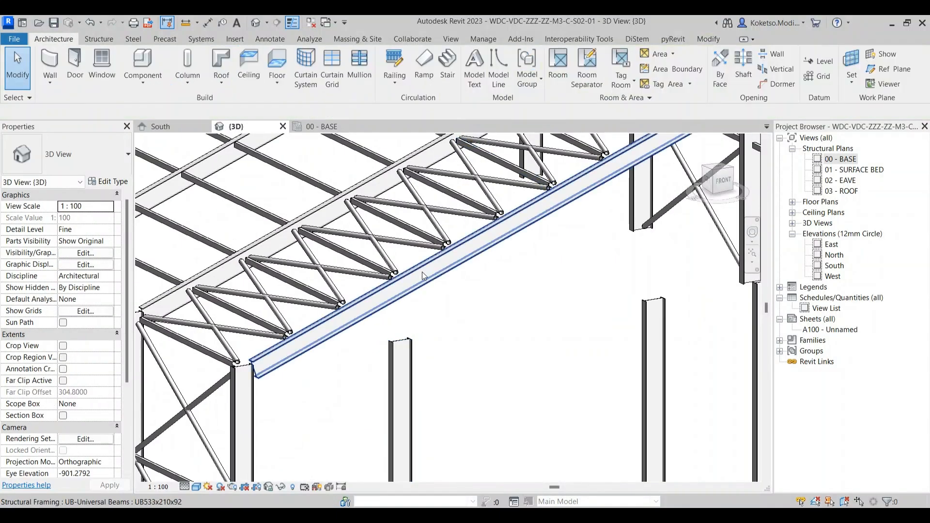
pyautogui.click(406, 347)
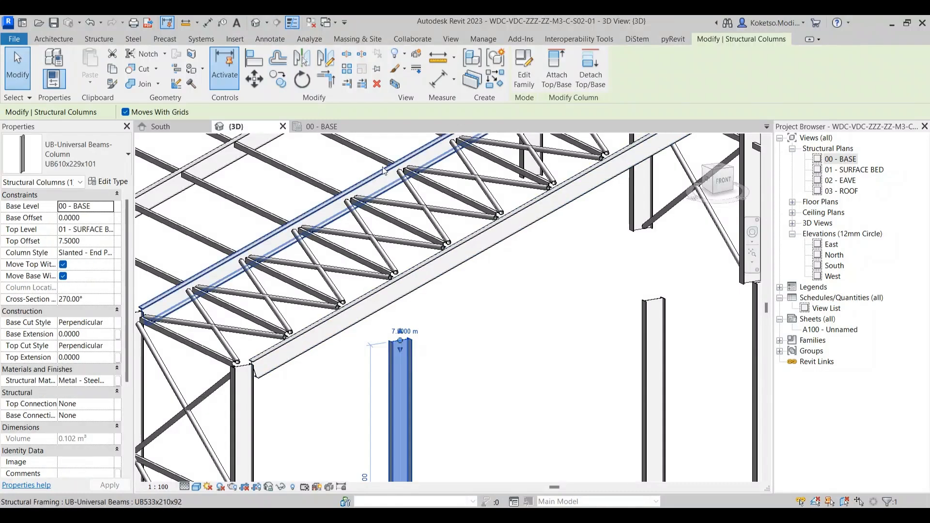
pyautogui.press('Escape')
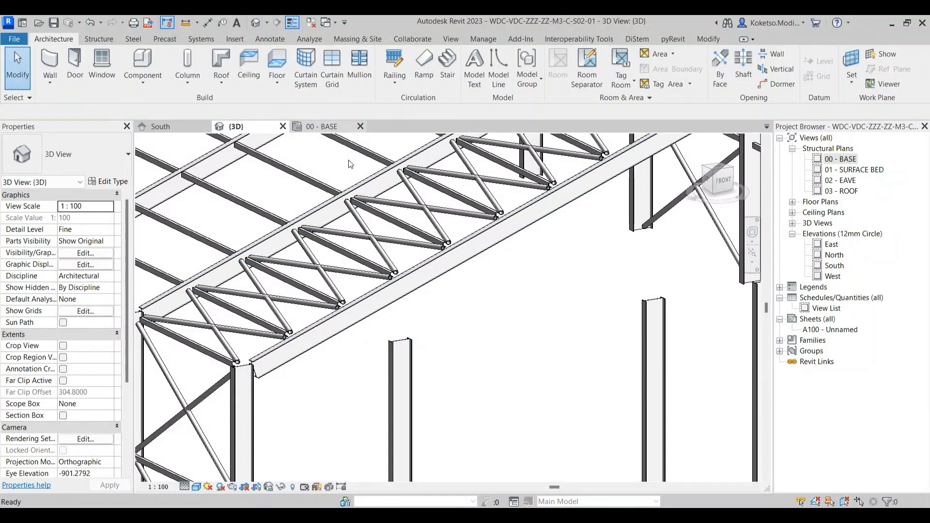
pyautogui.hotkey('ctrl', 'Tab')
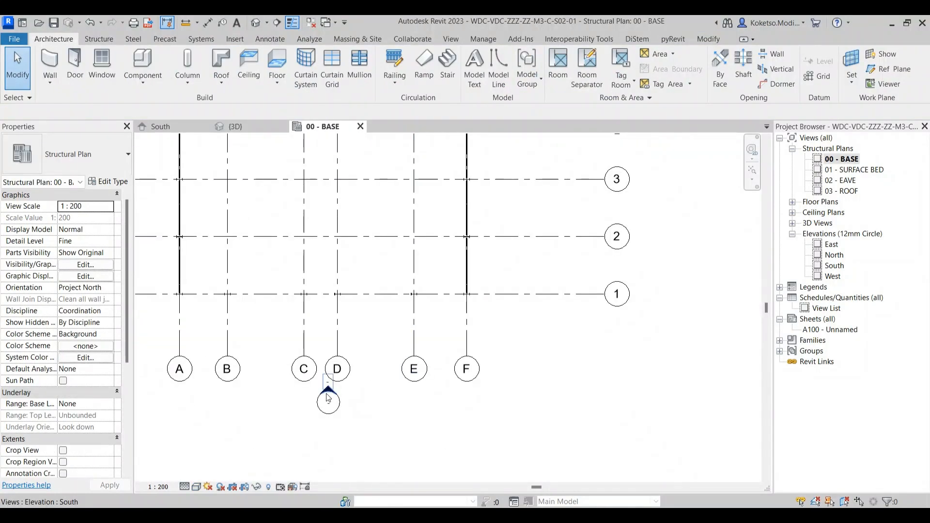
# Step: Open the South elevation and set its detail level to Fine
pyautogui.doubleClick(328, 397)
pyautogui.scroll(1, 283, 338)
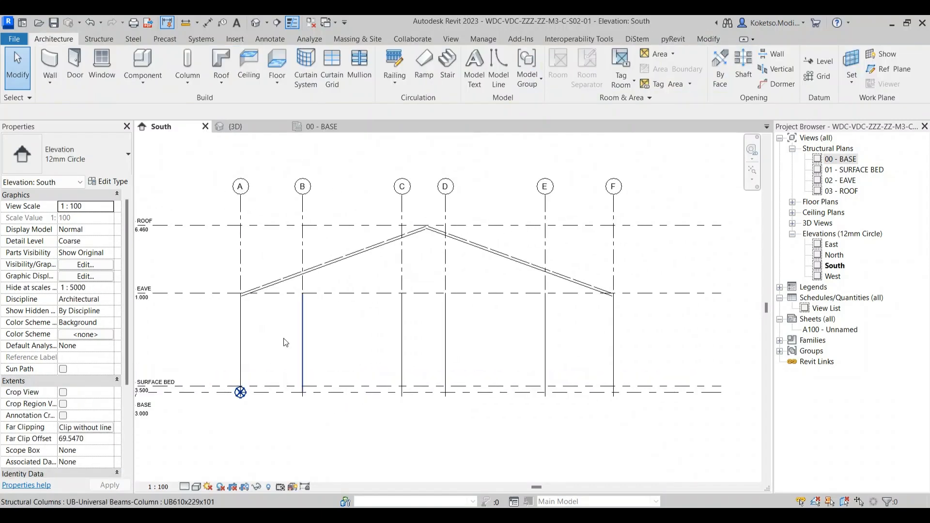
pyautogui.click(185, 488)
pyautogui.click(196, 478)
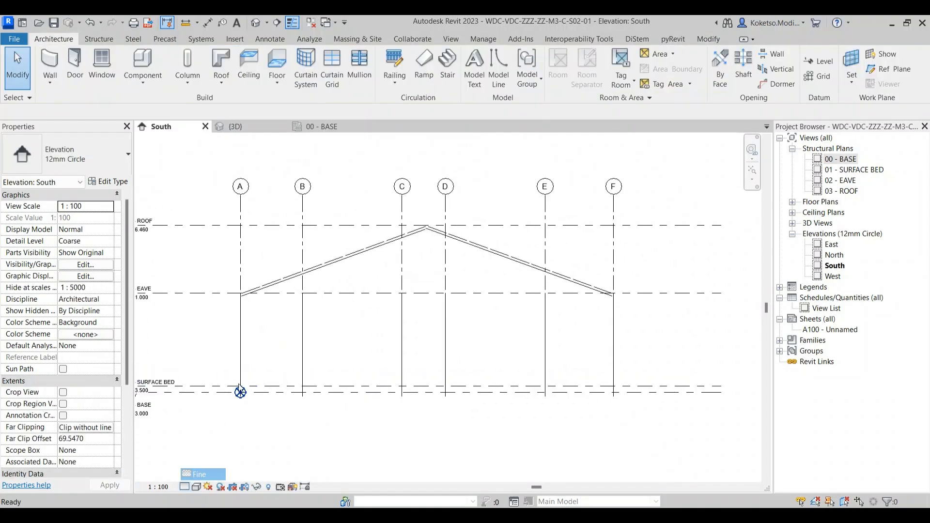
pyautogui.scroll(3, 316, 289)
# Step: Stretch the grid B column top up toward the sloping rafter
pyautogui.click(304, 289)
pyautogui.scroll(-1, 277, 261)
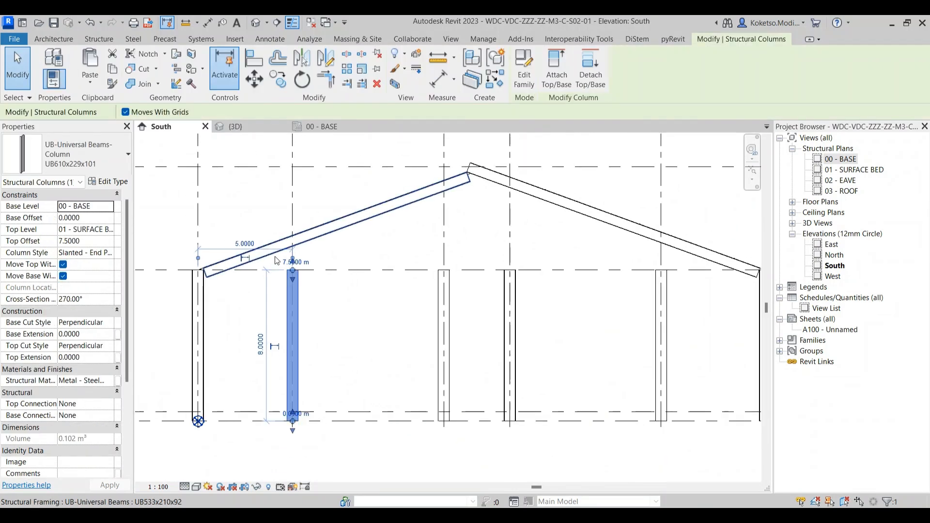
pyautogui.scroll(5, 290, 272)
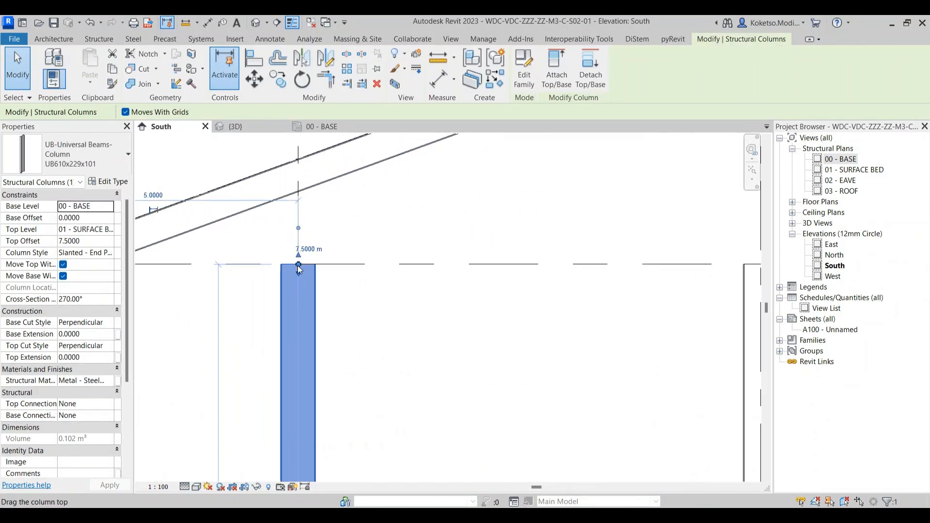
pyautogui.moveTo(298, 264); pyautogui.dragTo(298, 177)
pyautogui.click(338, 225)
pyautogui.moveTo(342, 231); pyautogui.dragTo(393, 242)
pyautogui.scroll(-2, 391, 243)
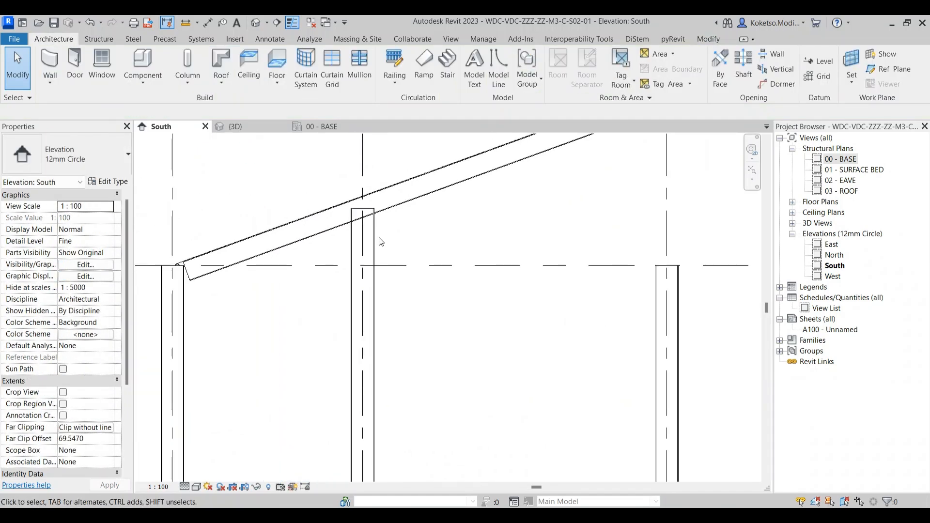
pyautogui.scroll(2, 370, 239)
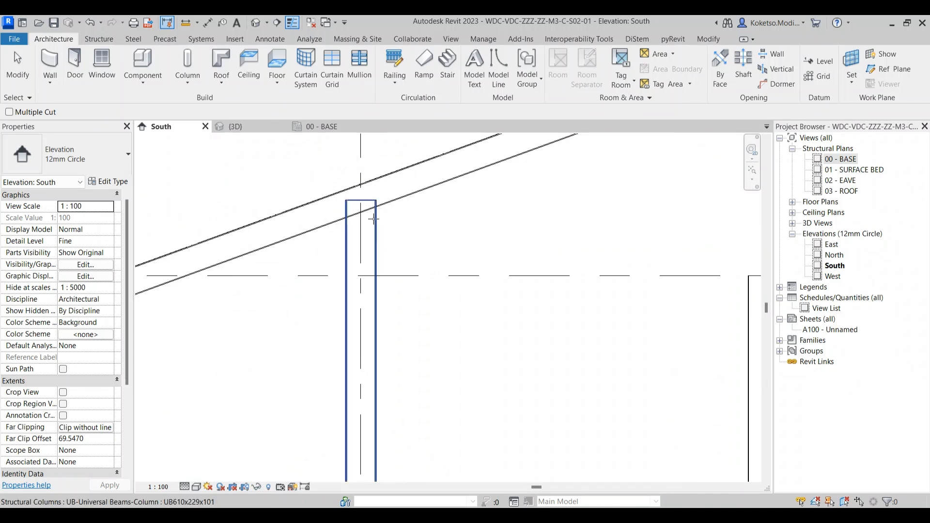
# Step: Cut the column against the rafter with Cut Geometry
pyautogui.click(377, 222)
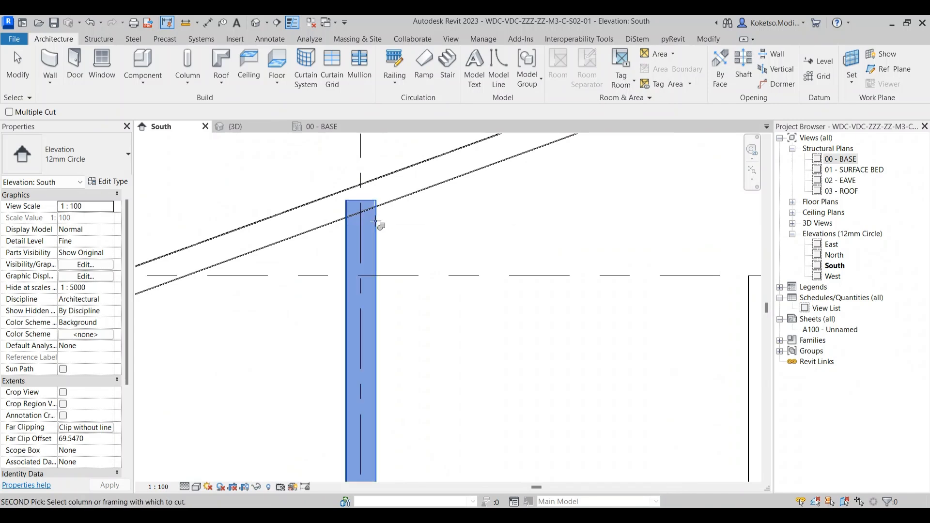
pyautogui.click(393, 206)
pyautogui.scroll(-2, 375, 216)
pyautogui.press('Escape')
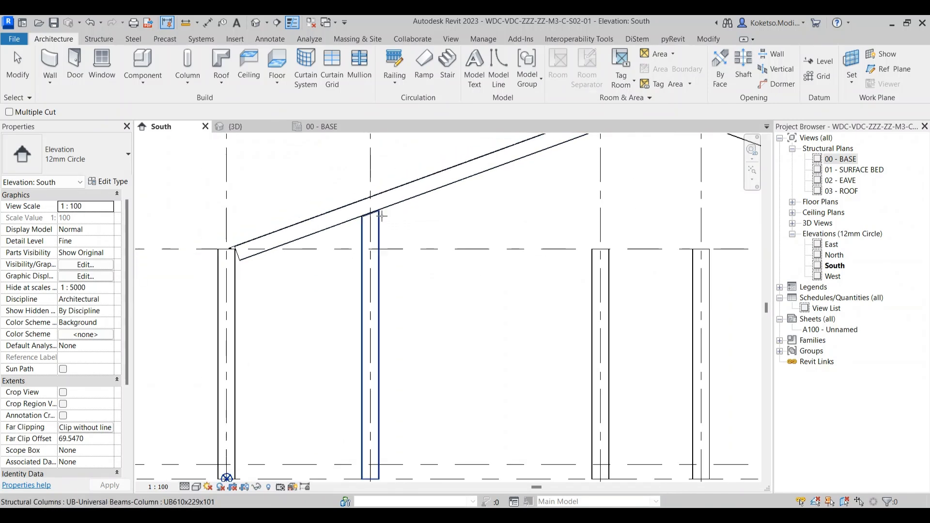
pyautogui.scroll(2, 376, 217)
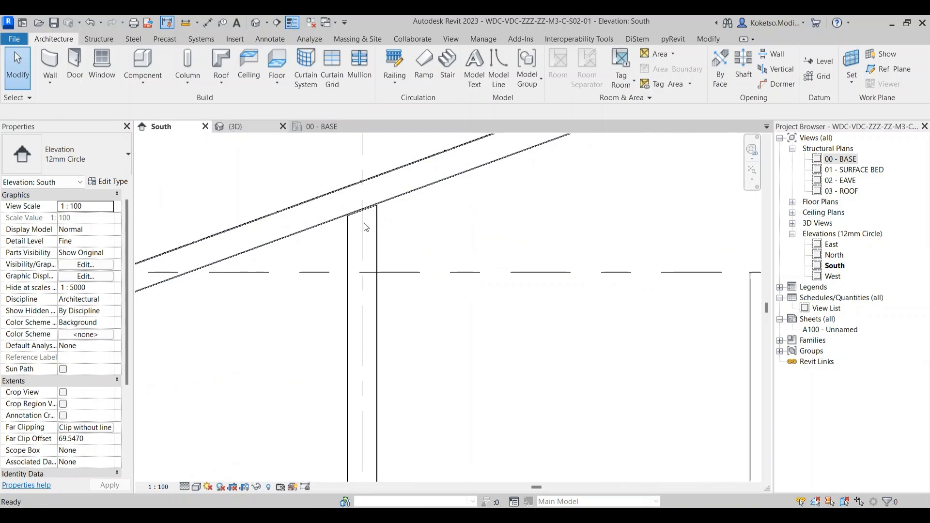
# Step: Inspect the trimmed column top in the 3D view
pyautogui.hotkey('ctrl', 'Tab')
pyautogui.click(413, 341)
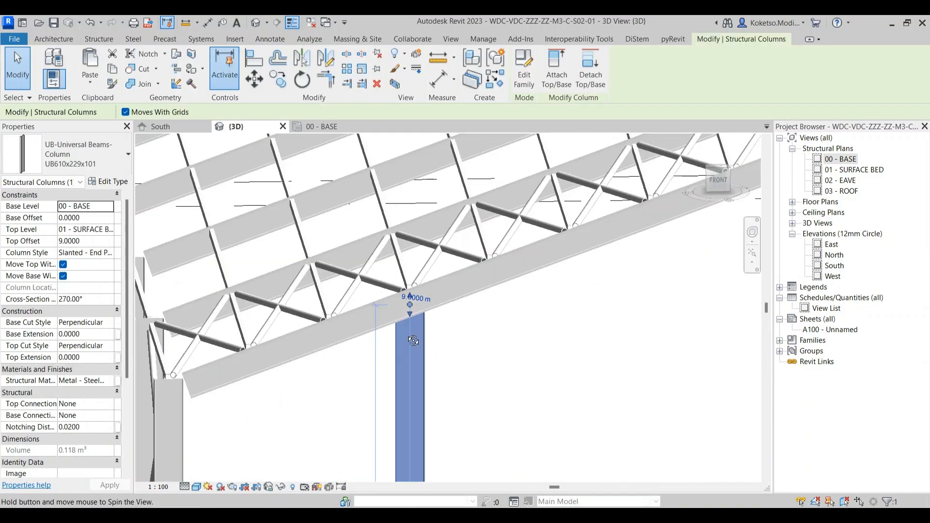
pyautogui.moveTo(413, 340); pyautogui.dragTo(405, 342)
pyautogui.scroll(2, 406, 339)
pyautogui.click(483, 311)
pyautogui.scroll(-2, 356, 282)
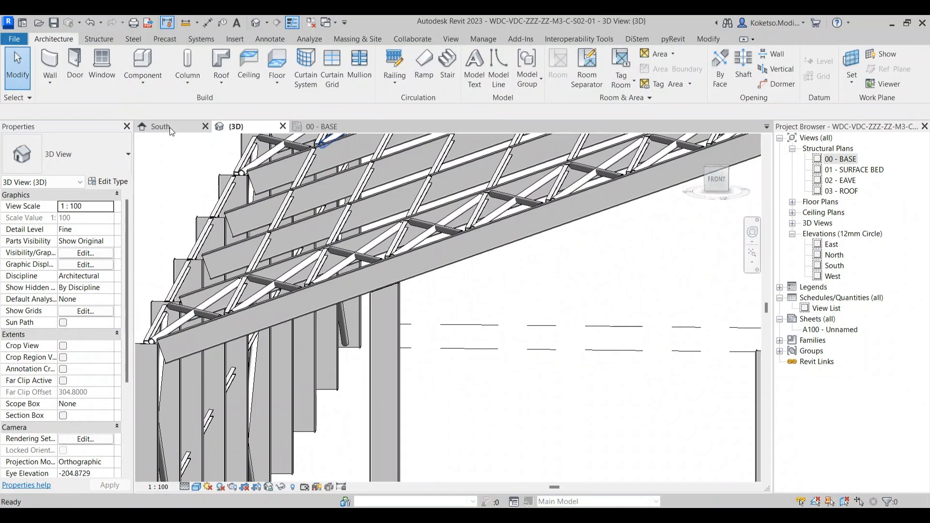
# Step: Back in the South elevation, extend the grid C and D columns up to the rafter
pyautogui.click(169, 127)
pyautogui.click(500, 295)
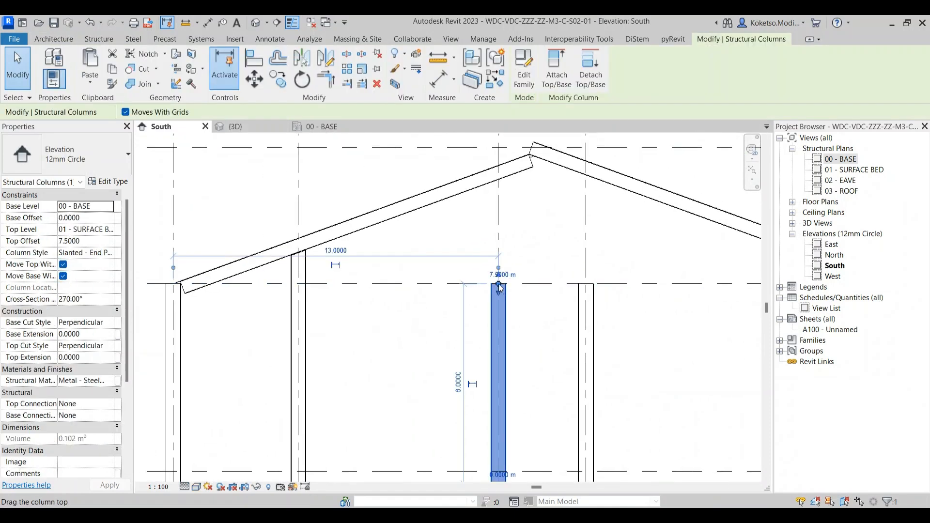
pyautogui.moveTo(500, 289); pyautogui.dragTo(498, 177)
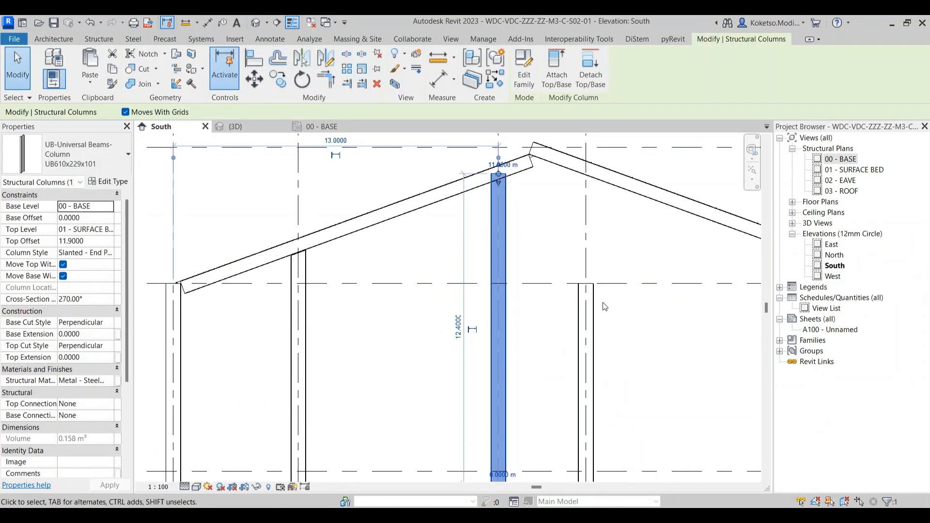
pyautogui.click(594, 306)
pyautogui.moveTo(586, 288); pyautogui.dragTo(591, 264)
pyautogui.moveTo(585, 170); pyautogui.dragTo(586, 171)
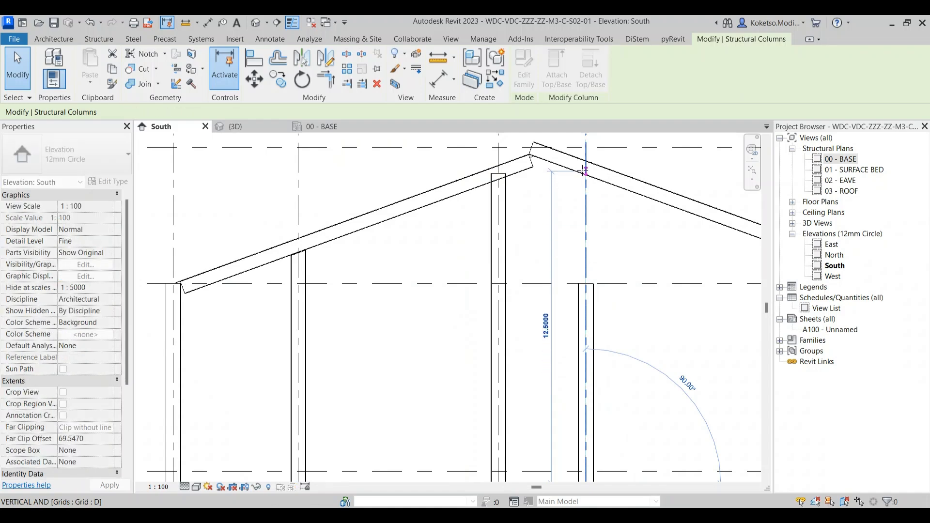
pyautogui.scroll(-1, 593, 167)
pyautogui.moveTo(642, 239); pyautogui.dragTo(477, 255)
pyautogui.scroll(1, 477, 256)
pyautogui.click(615, 300)
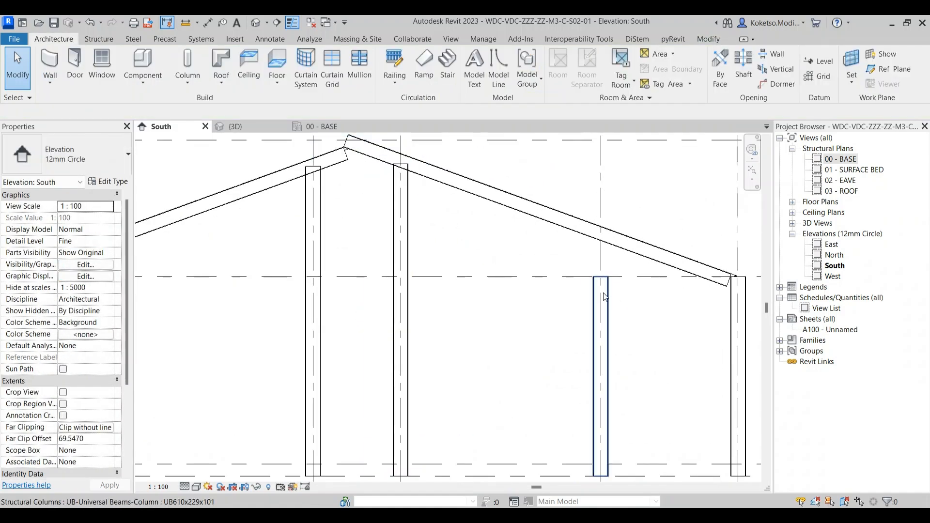
# Step: Extend the grid E column up to the roof
pyautogui.click(605, 297)
pyautogui.moveTo(601, 277); pyautogui.dragTo(600, 237)
pyautogui.scroll(2, 610, 239)
pyautogui.click(613, 278)
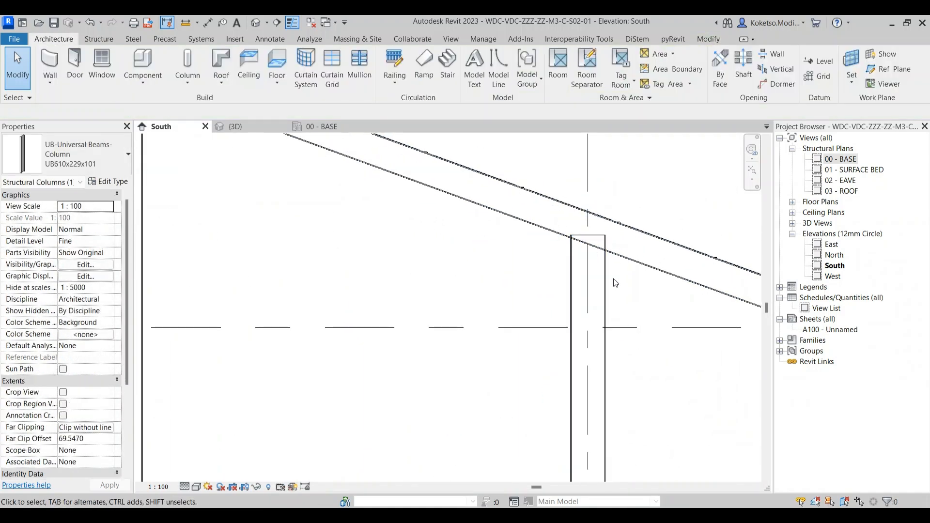
pyautogui.scroll(1, 613, 278)
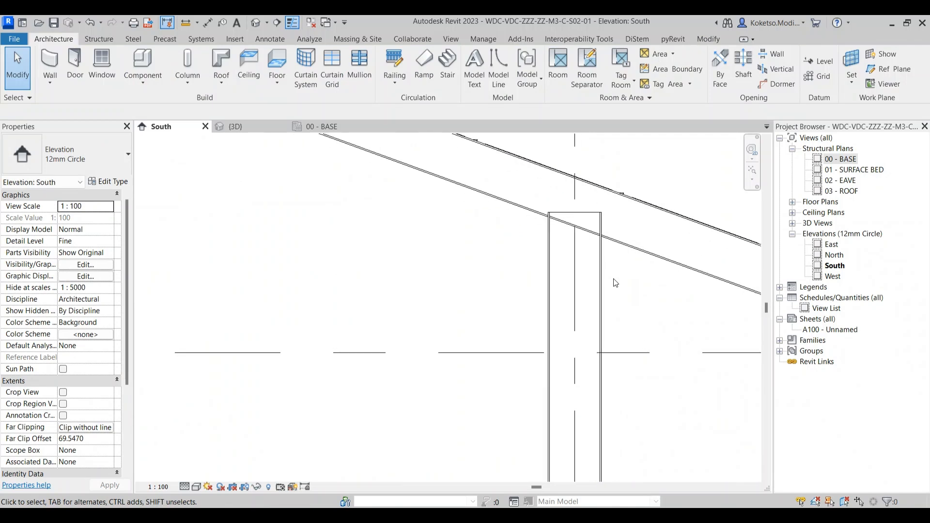
# Step: Cut the grid E column and the next column against the roof rafter
pyautogui.click(603, 252)
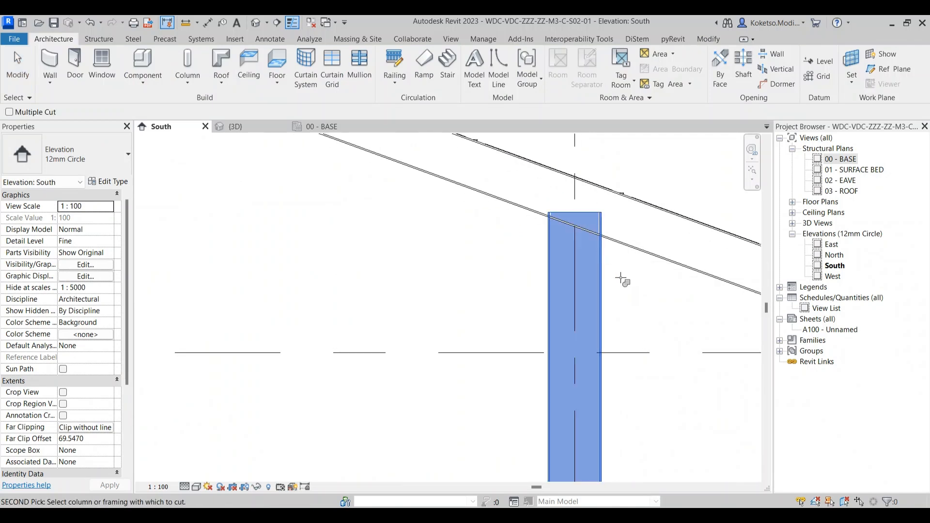
pyautogui.click(612, 238)
pyautogui.scroll(-3, 610, 272)
pyautogui.scroll(1, 499, 272)
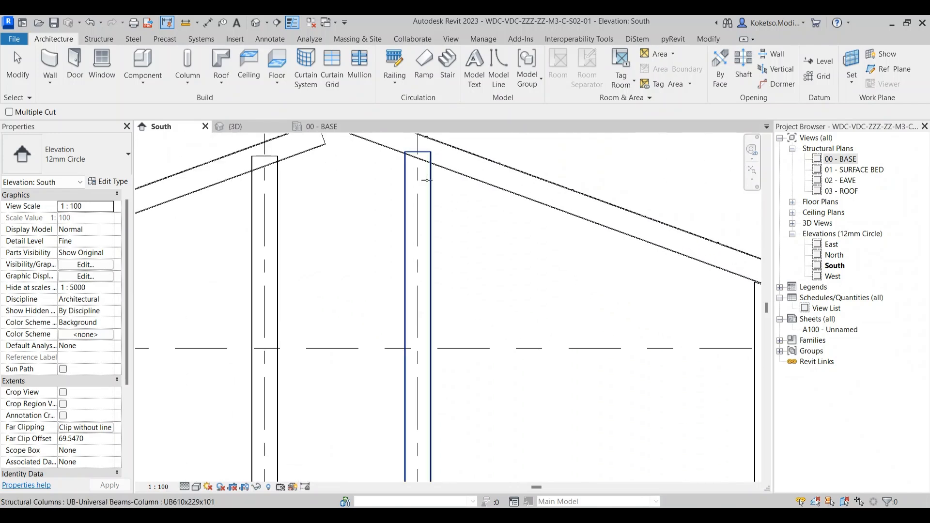
pyautogui.scroll(2, 449, 236)
pyautogui.click(448, 236)
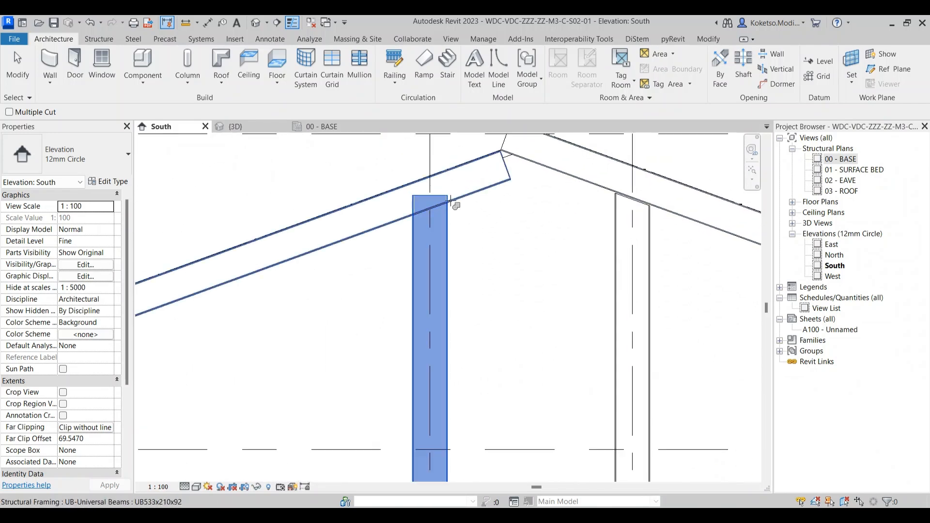
pyautogui.scroll(-3, 484, 252)
pyautogui.press('Escape')
pyautogui.scroll(-2, 560, 255)
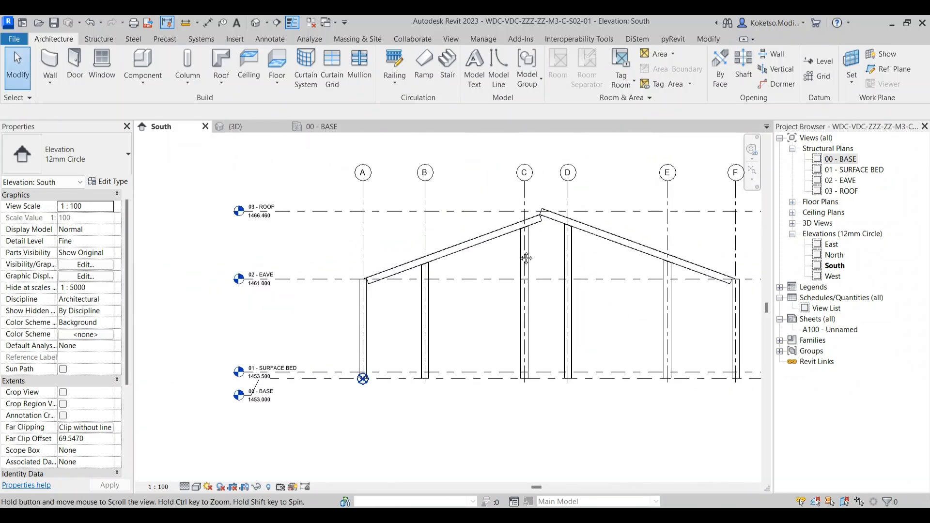
# Step: In the 00 - BASE plan, start the Beam tool with type UB533x210x92
pyautogui.click(332, 128)
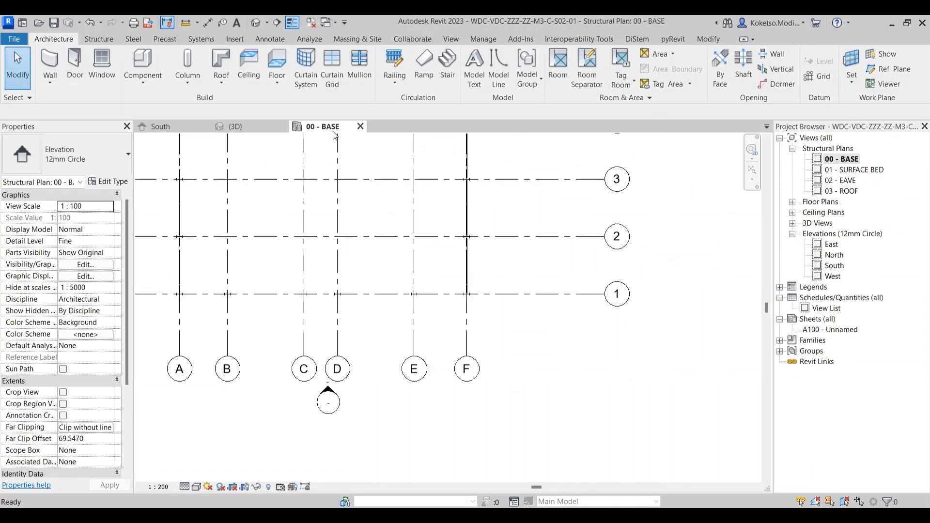
pyautogui.scroll(-2, 345, 233)
pyautogui.scroll(2, 304, 265)
pyautogui.scroll(5, 275, 282)
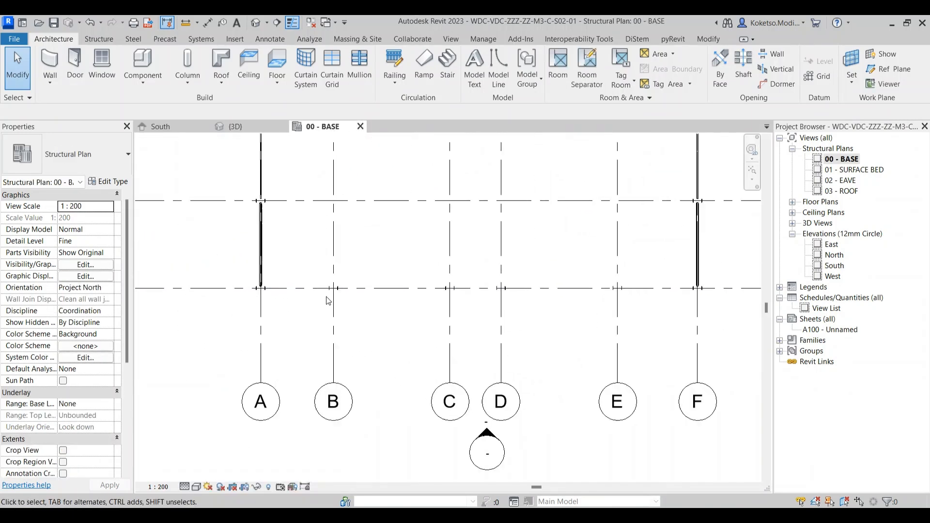
pyautogui.click(100, 39)
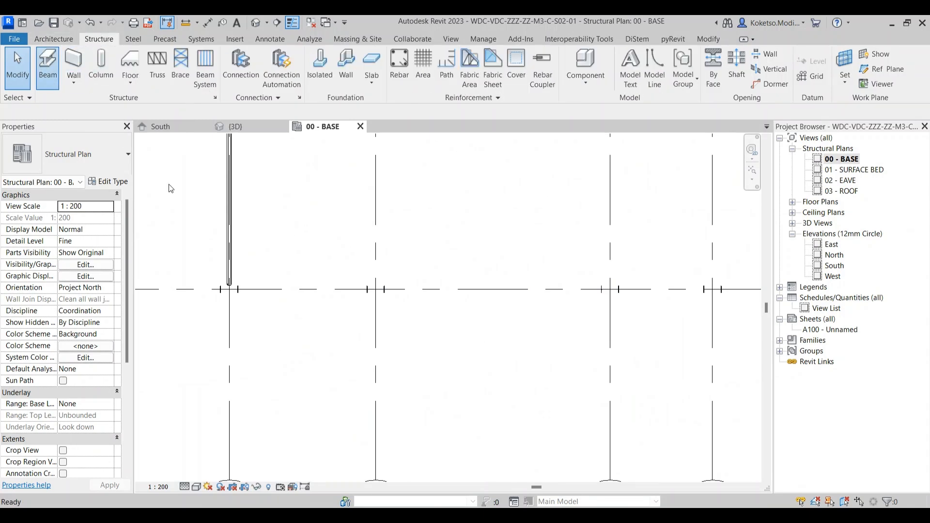
pyautogui.click(76, 171)
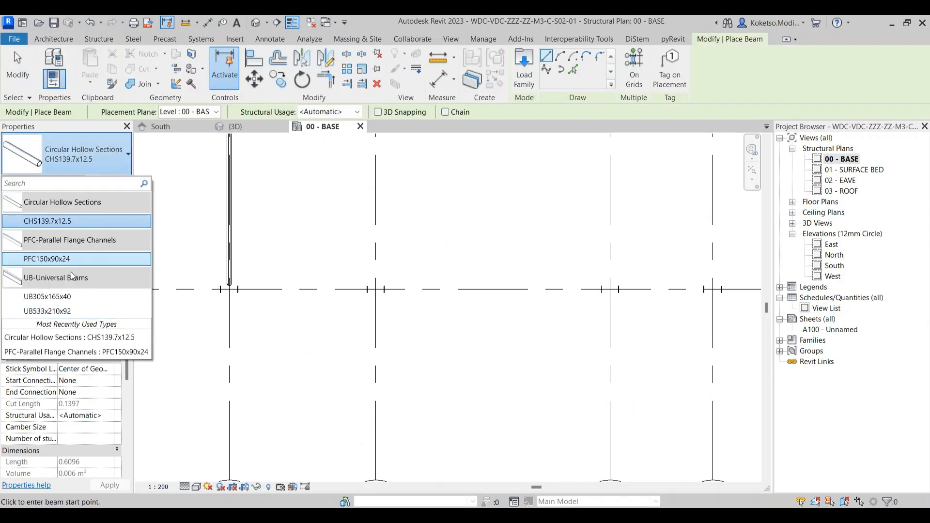
pyautogui.click(56, 313)
# Step: Draw beams from the column to grid C (8.0000) and on to the next grid
pyautogui.scroll(2, 264, 289)
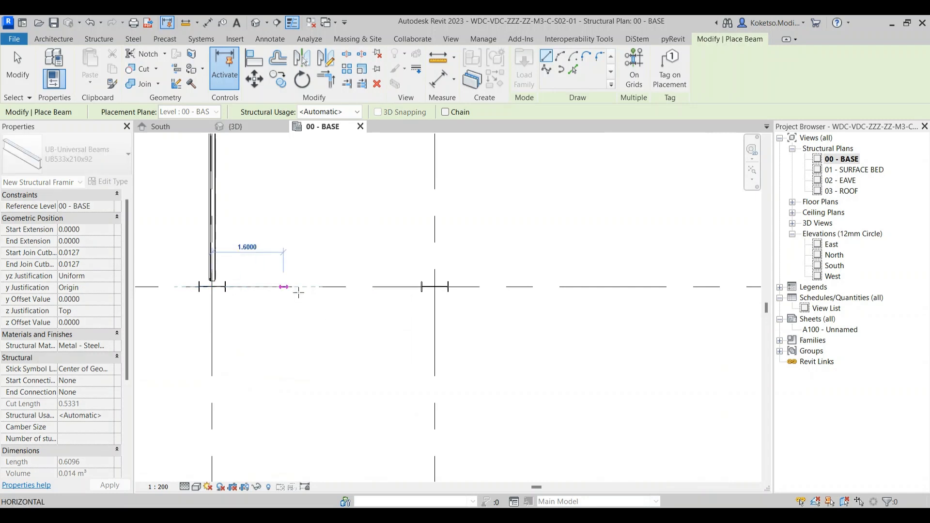
pyautogui.click(435, 287)
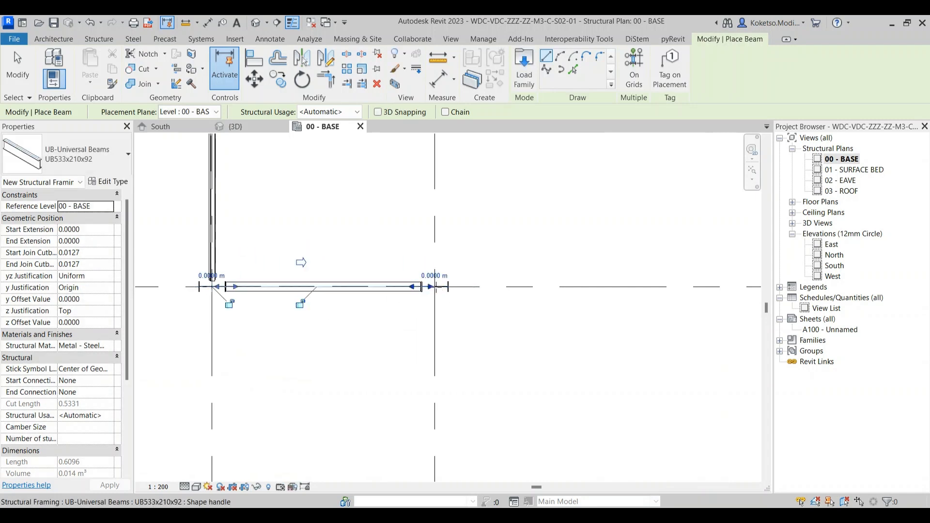
pyautogui.scroll(2, 433, 273)
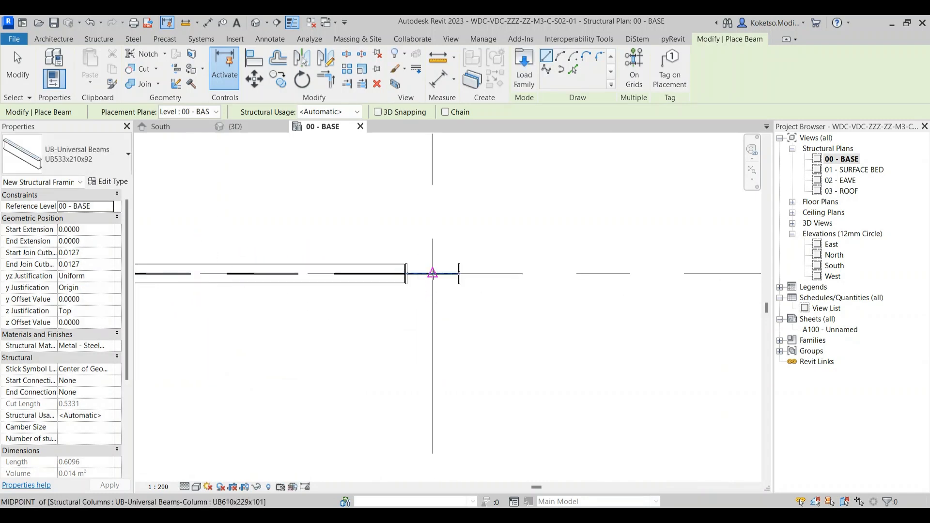
pyautogui.click(432, 273)
pyautogui.scroll(-3, 271, 259)
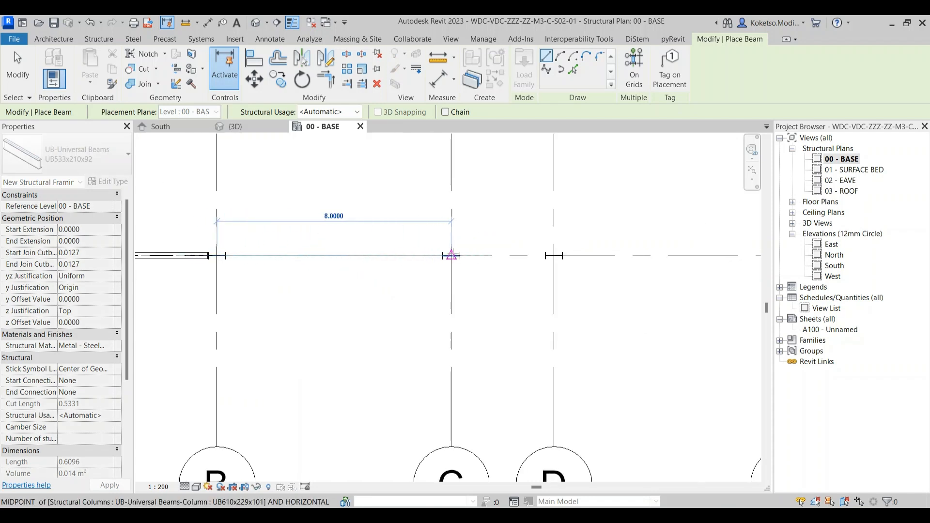
pyautogui.click(452, 255)
pyautogui.scroll(2, 452, 256)
pyautogui.click(452, 256)
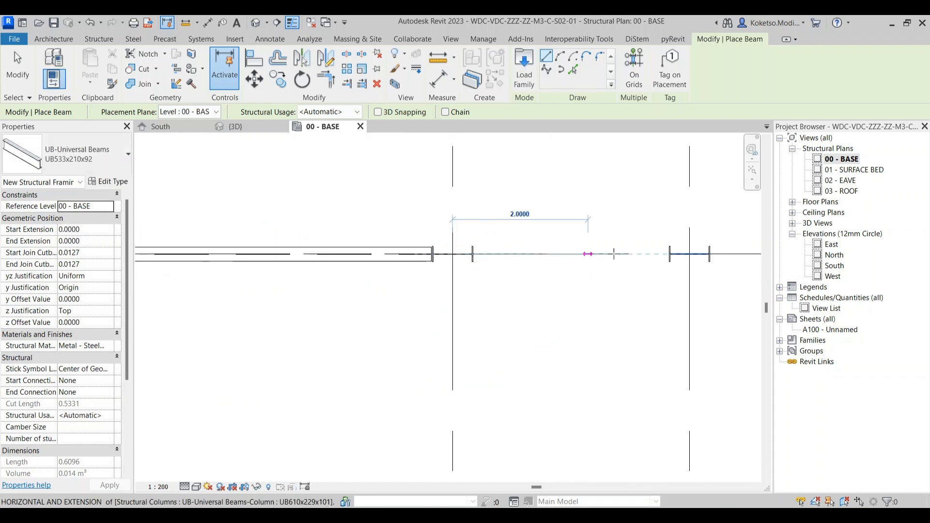
pyautogui.click(690, 254)
# Step: Add beams from grid B to grid C and onward, then show the 3D view
pyautogui.scroll(-2, 690, 255)
pyautogui.moveTo(552, 278); pyautogui.dragTo(417, 265)
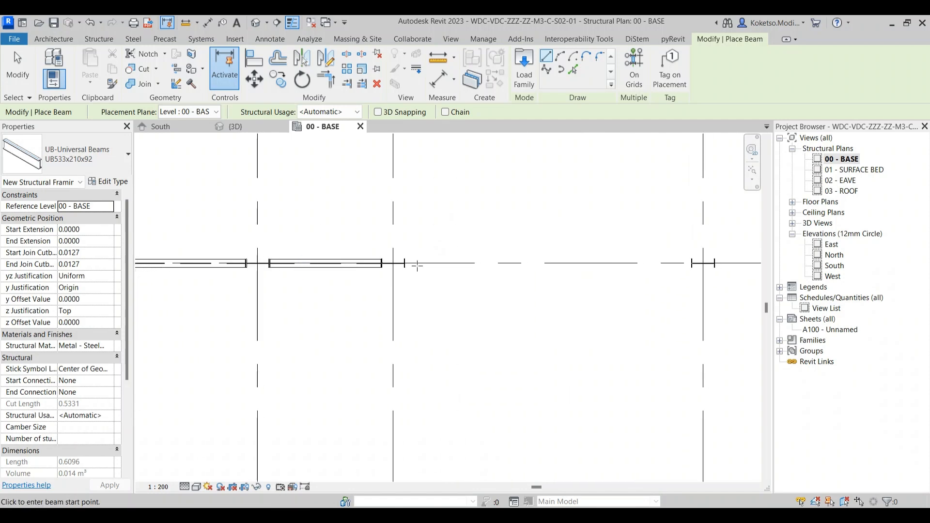
pyautogui.click(393, 263)
pyautogui.moveTo(696, 261); pyautogui.dragTo(453, 259)
pyautogui.click(459, 262)
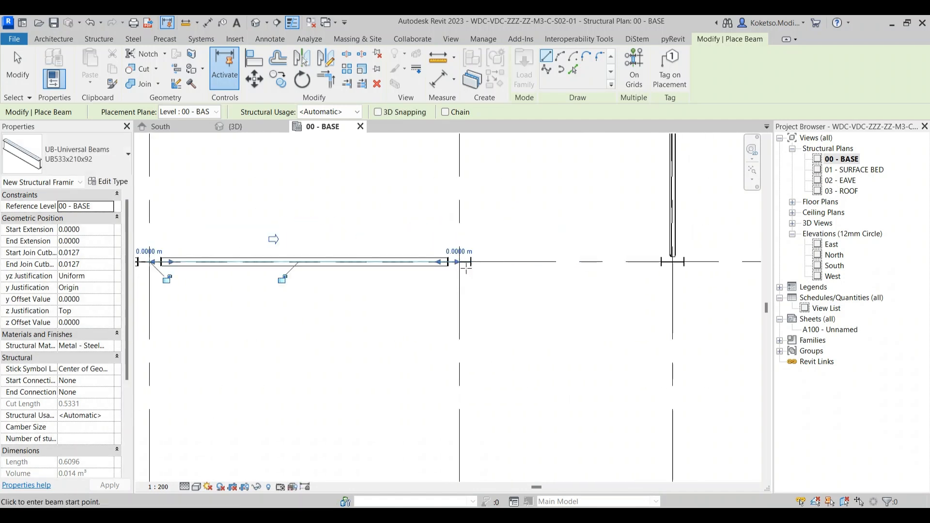
pyautogui.click(672, 262)
pyautogui.press('Escape')
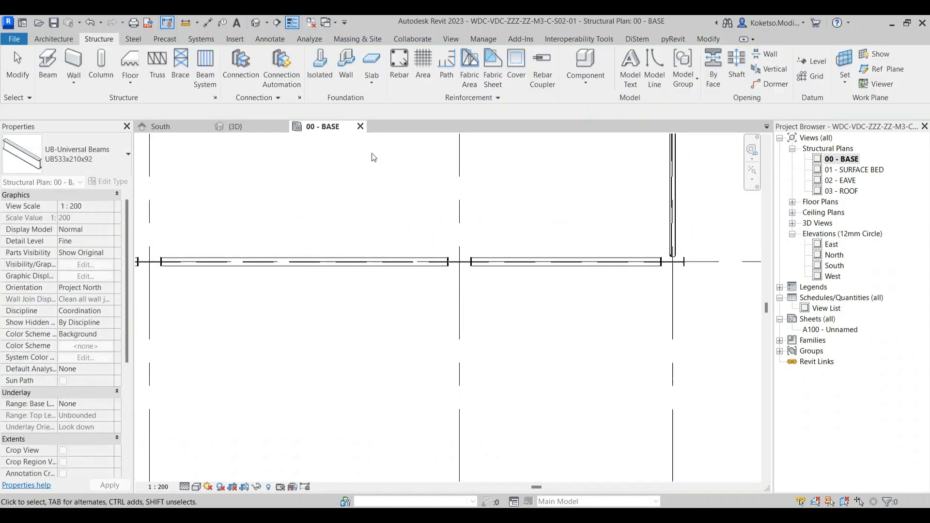
pyautogui.click(237, 127)
# Step: Select the UB533x210x92 base beams and change their work plane to Level : 02 - EAVE
pyautogui.scroll(-5, 455, 311)
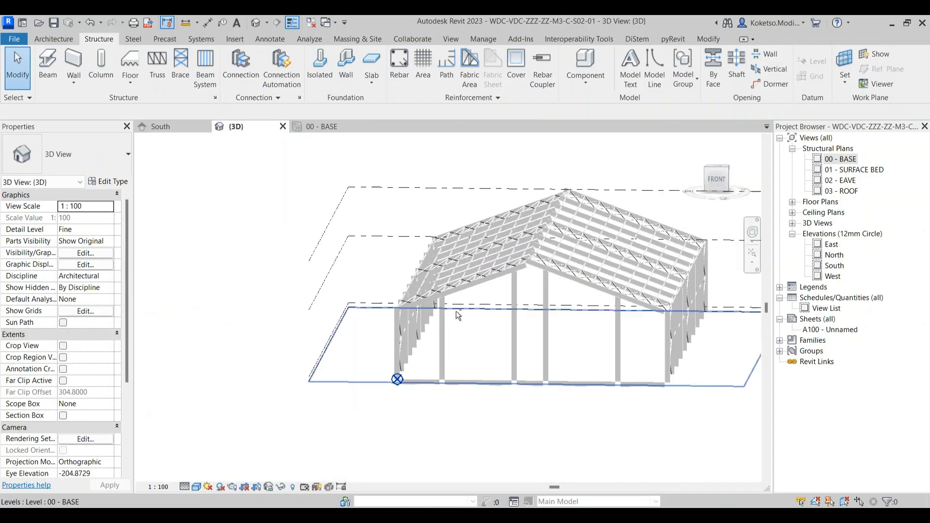
pyautogui.scroll(2, 557, 362)
pyautogui.click(639, 361)
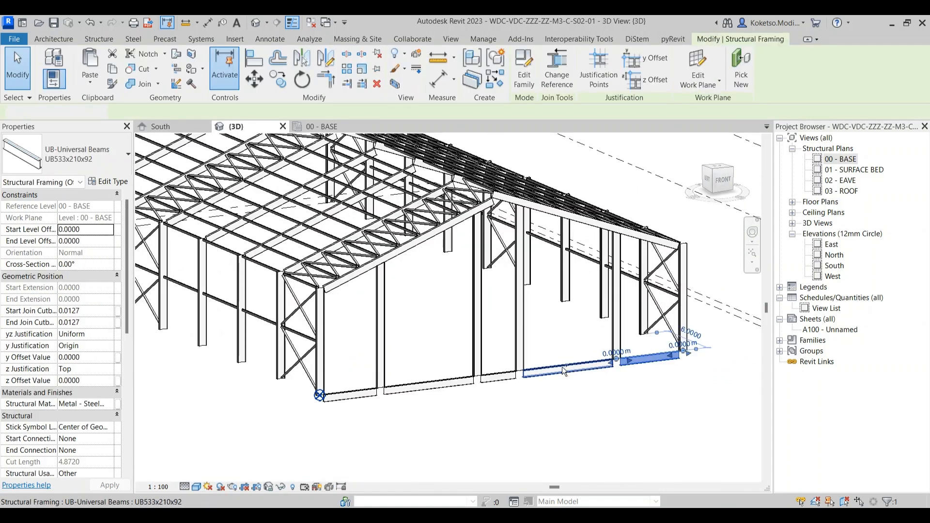
pyautogui.keyDown('ctrl'); pyautogui.click(562, 370); pyautogui.keyUp('ctrl')
pyautogui.keyDown('ctrl'); pyautogui.click(455, 385); pyautogui.keyUp('ctrl')
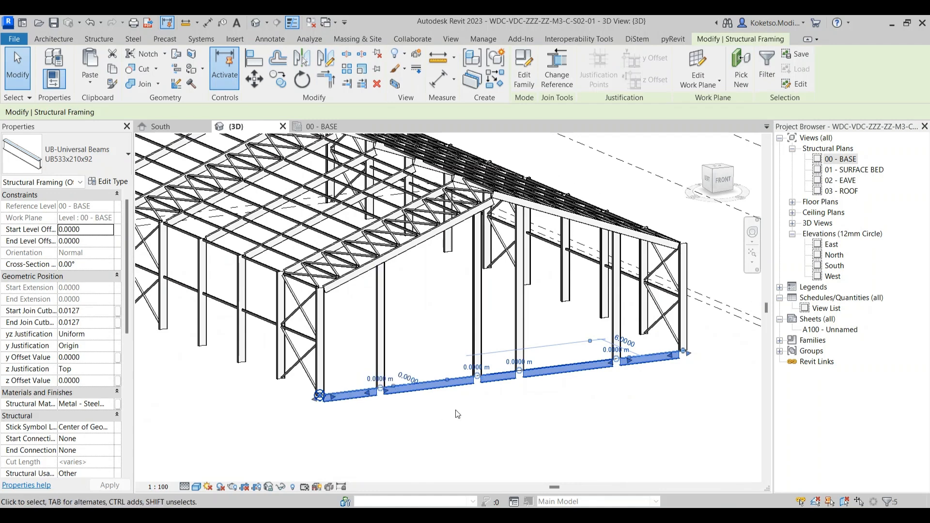
pyautogui.moveTo(455, 410); pyautogui.dragTo(478, 422)
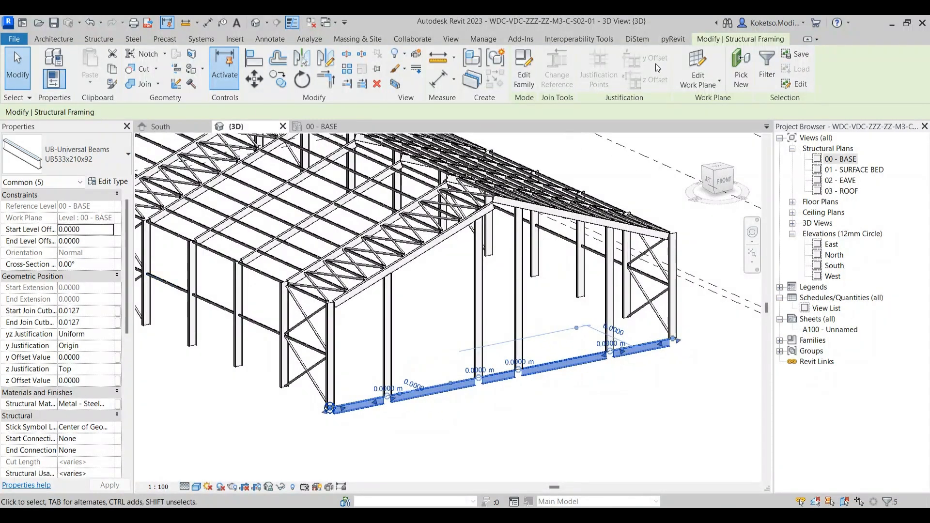
pyautogui.click(699, 89)
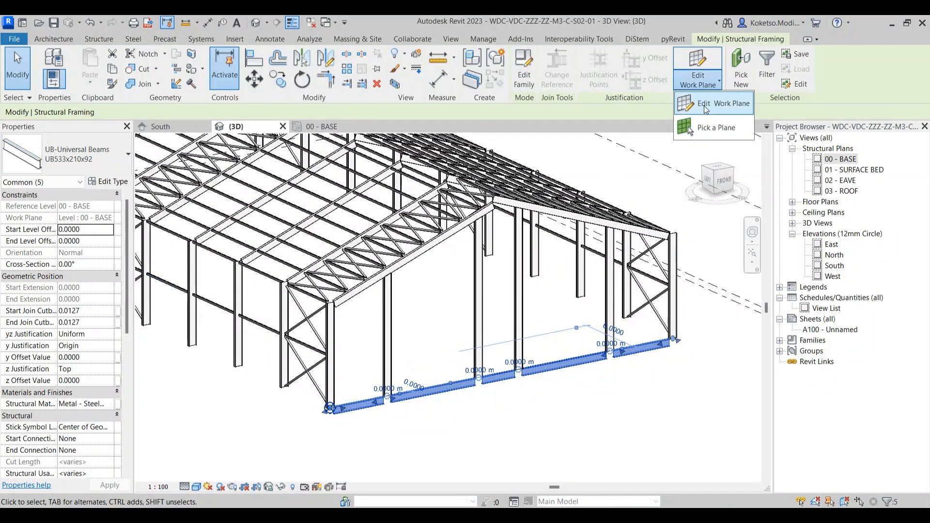
pyautogui.click(702, 107)
pyautogui.click(492, 268)
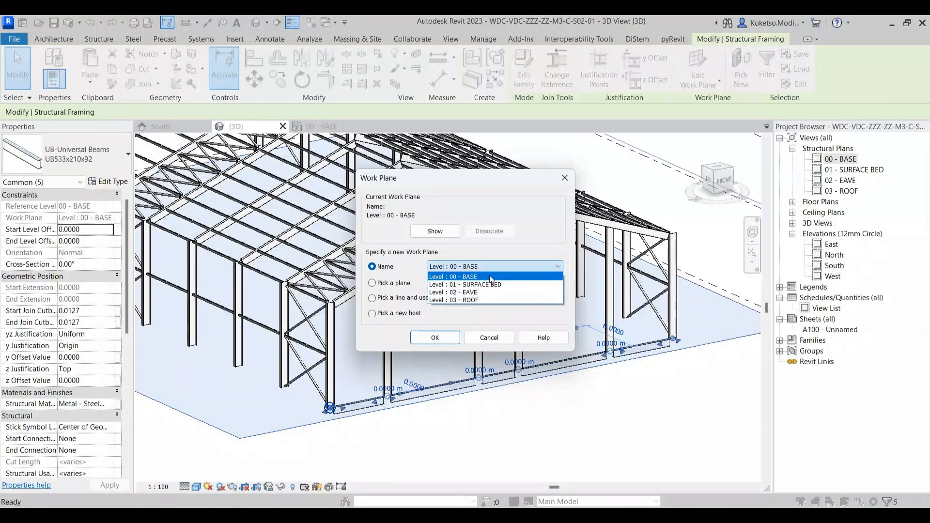
pyautogui.click(470, 293)
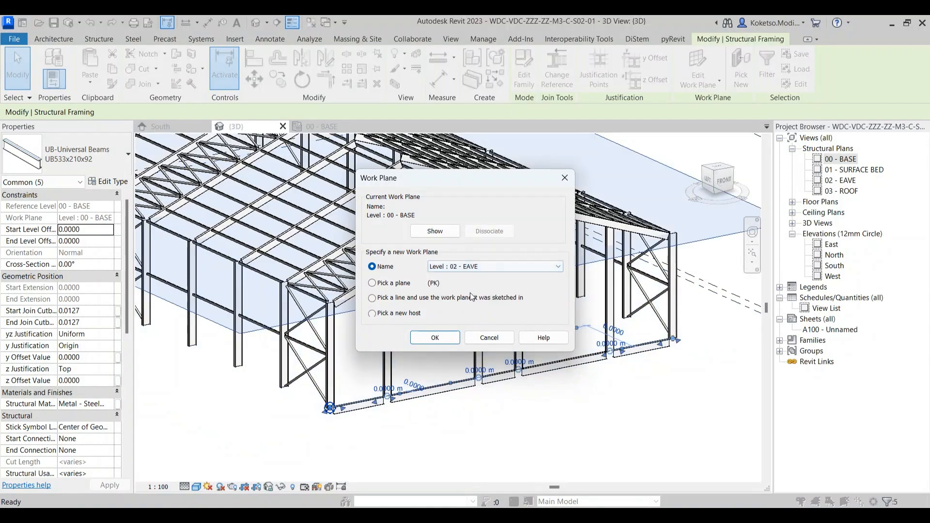
pyautogui.click(430, 339)
pyautogui.press('Escape')
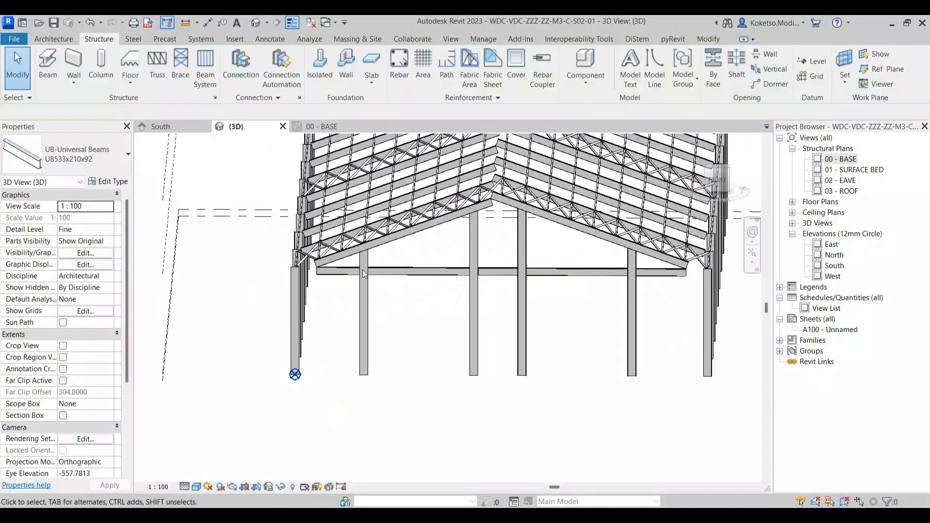
# Step: Extend the horizontal eave beam's start to the column face
pyautogui.scroll(3, 337, 277)
pyautogui.moveTo(332, 305); pyautogui.dragTo(341, 275)
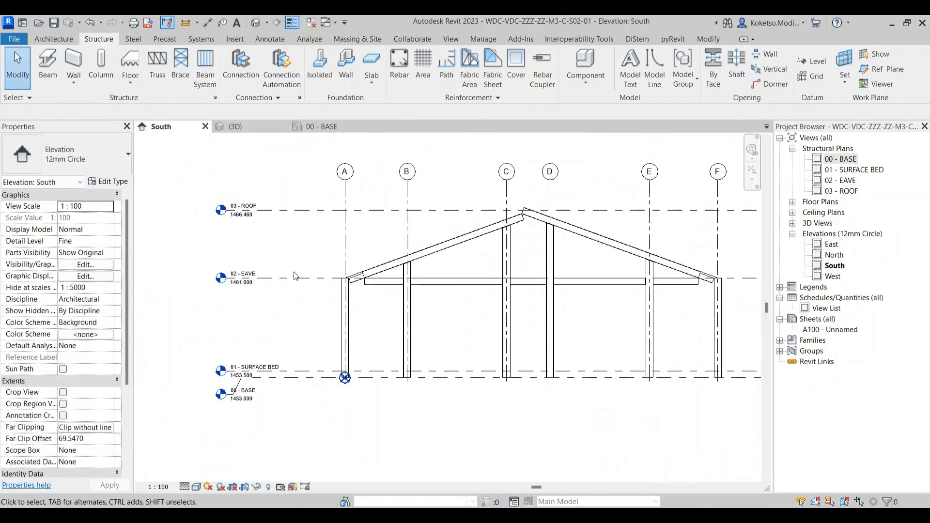
pyautogui.scroll(1, 377, 290)
pyautogui.scroll(1, 389, 259)
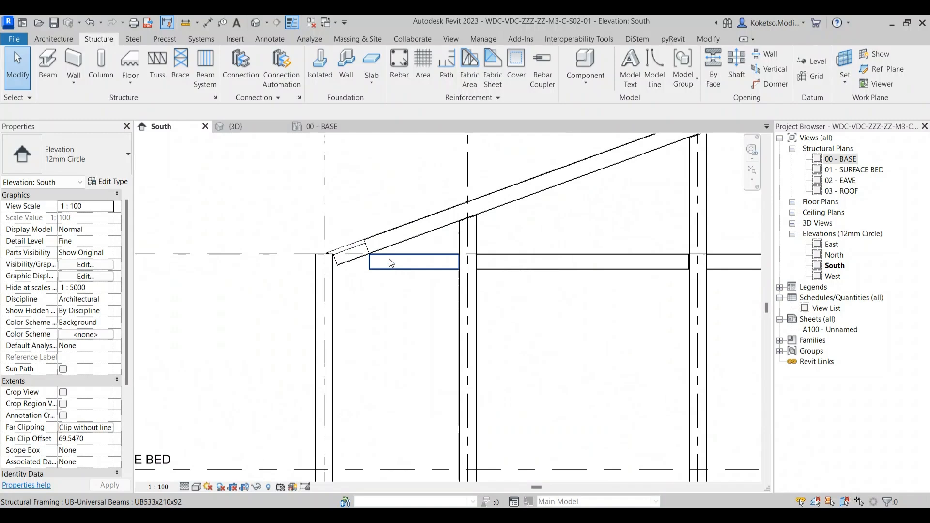
pyautogui.click(389, 259)
pyautogui.scroll(1, 368, 262)
pyautogui.moveTo(353, 260); pyautogui.dragTo(316, 260)
pyautogui.scroll(3, 315, 260)
pyautogui.press('Escape')
# Step: Pull the sloping rafter's start down to the eave column, undo that change, and return to 3D
pyautogui.click(432, 204)
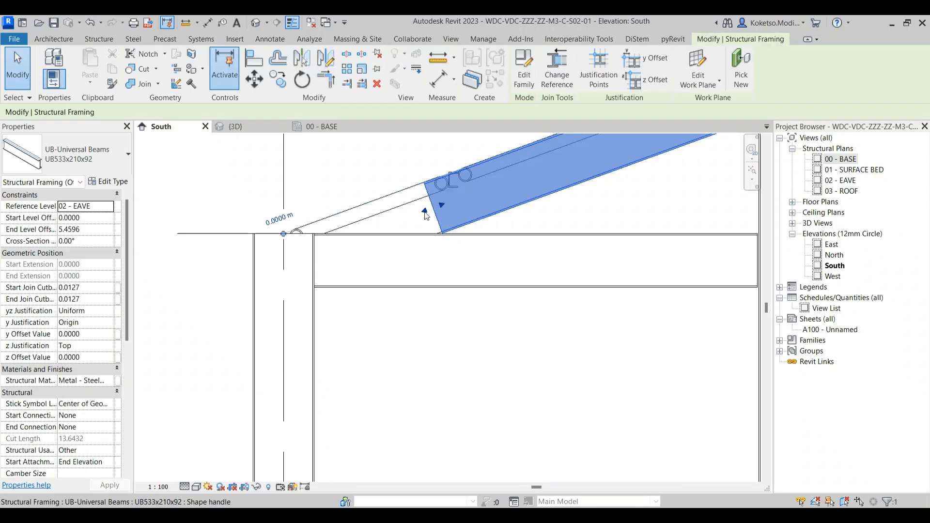
pyautogui.moveTo(426, 216); pyautogui.dragTo(279, 255)
pyautogui.click(336, 293)
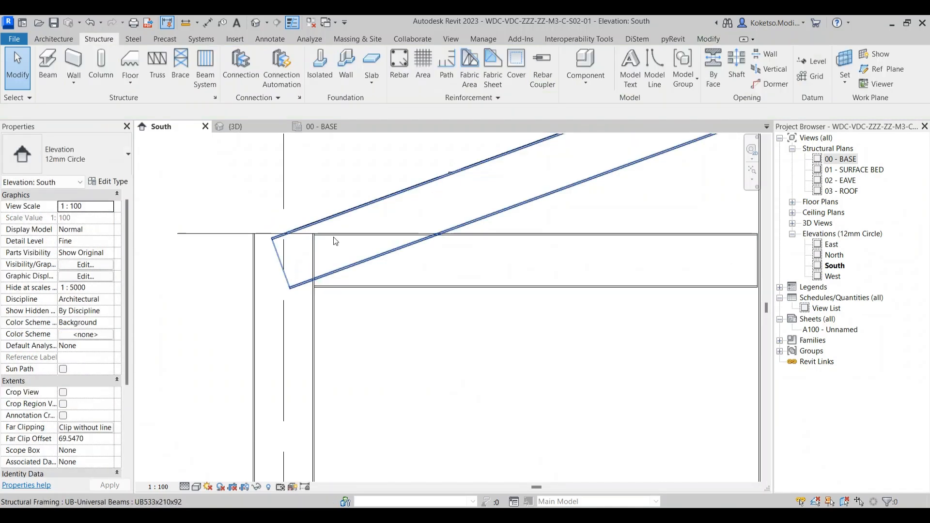
pyautogui.click(346, 220)
pyautogui.scroll(-2, 365, 264)
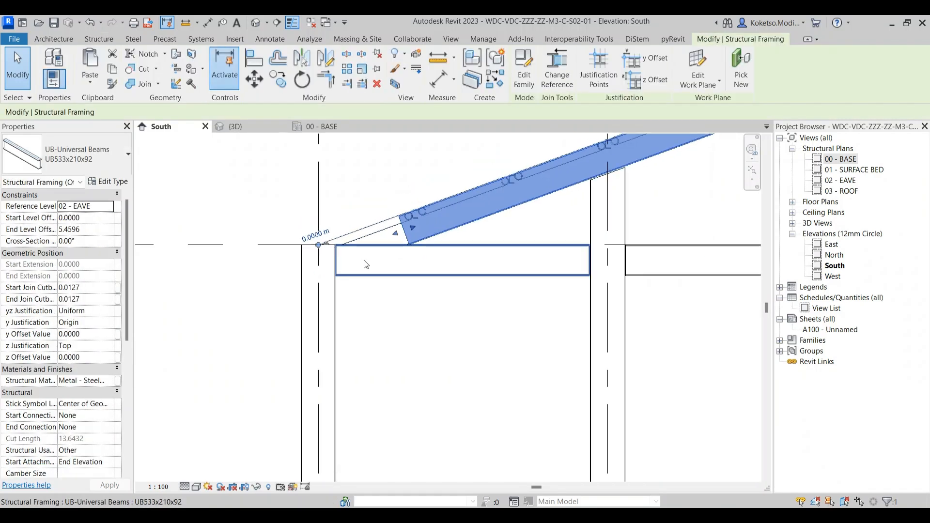
pyautogui.scroll(-1, 366, 264)
pyautogui.hotkey('ctrl', 'z')
pyautogui.click(257, 128)
# Step: Select the five base channels and set their start and end level offsets to -0.5
pyautogui.moveTo(376, 308); pyautogui.dragTo(389, 316)
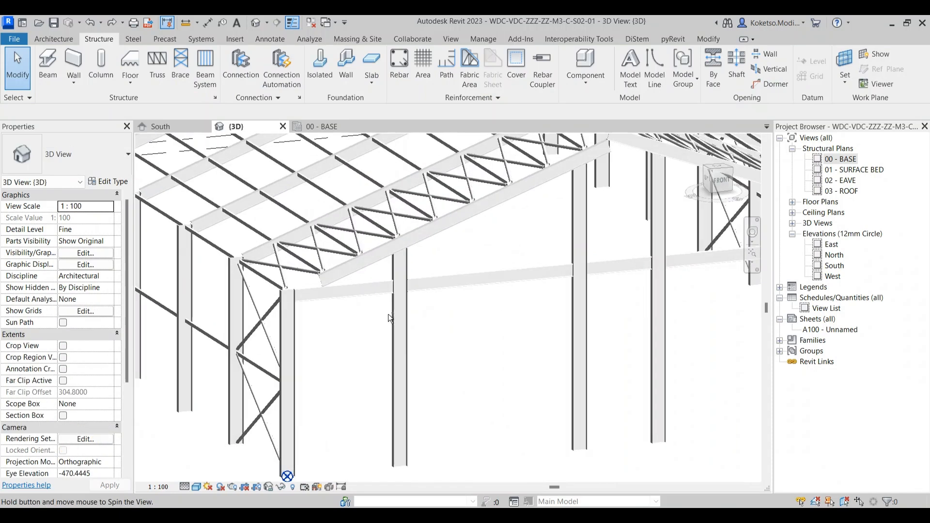
pyautogui.scroll(-3, 390, 318)
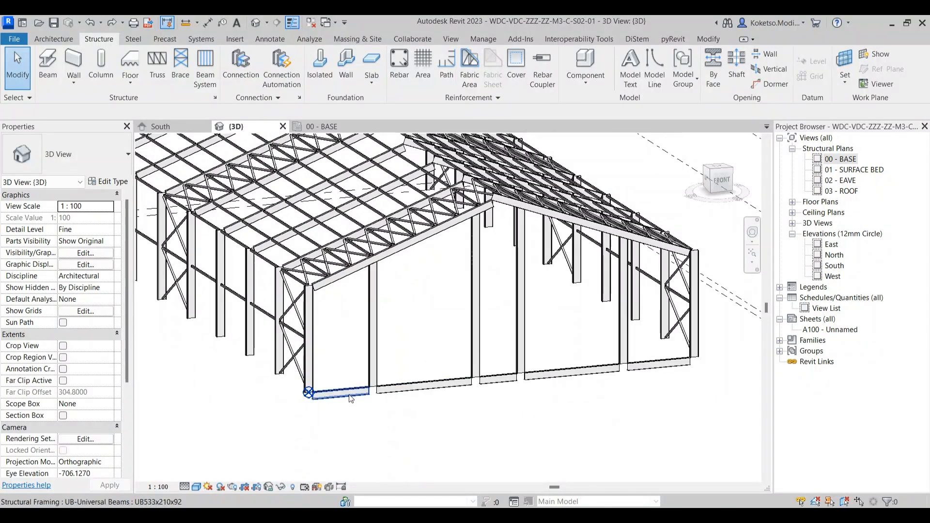
pyautogui.click(429, 385)
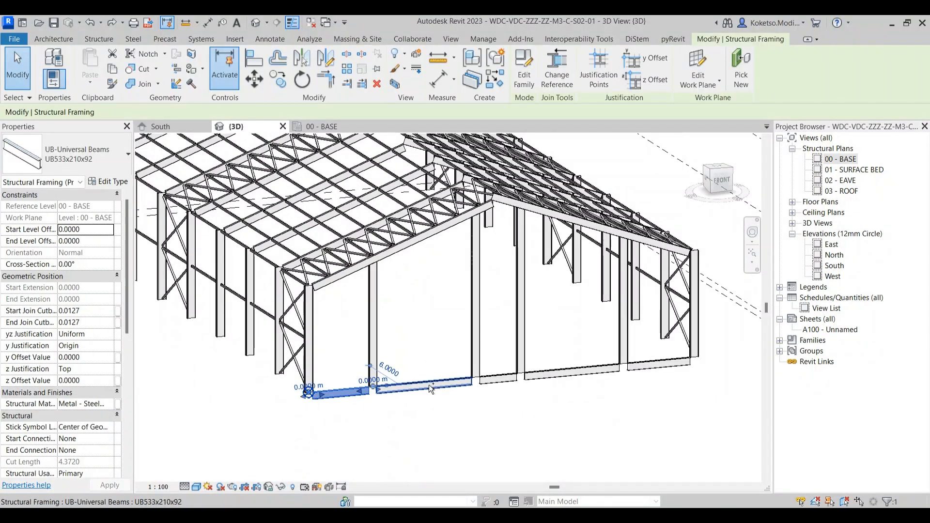
pyautogui.keyDown('ctrl'); pyautogui.click(429, 385); pyautogui.keyUp('ctrl')
pyautogui.keyDown('ctrl'); pyautogui.click(510, 379); pyautogui.keyUp('ctrl')
pyautogui.keyDown('ctrl'); pyautogui.click(580, 374); pyautogui.keyUp('ctrl')
pyautogui.keyDown('ctrl'); pyautogui.click(659, 364); pyautogui.keyUp('ctrl')
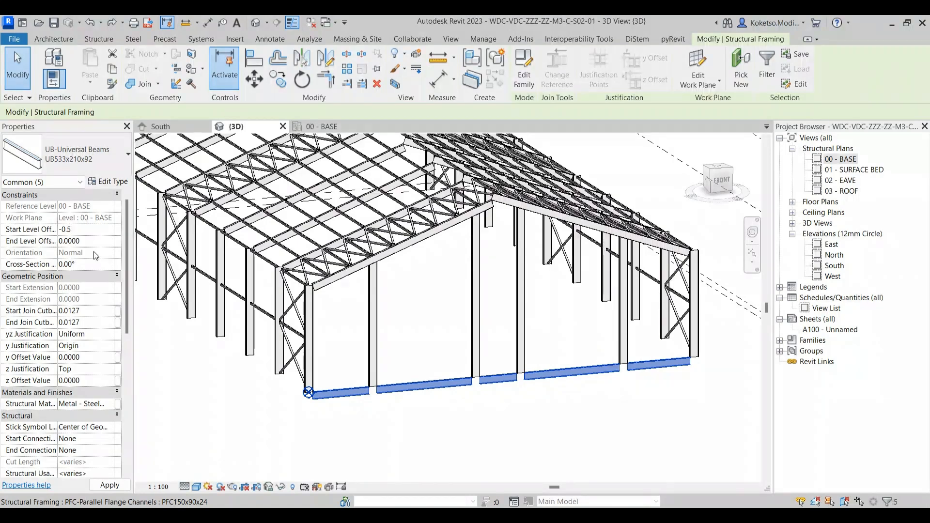
pyautogui.click(91, 244)
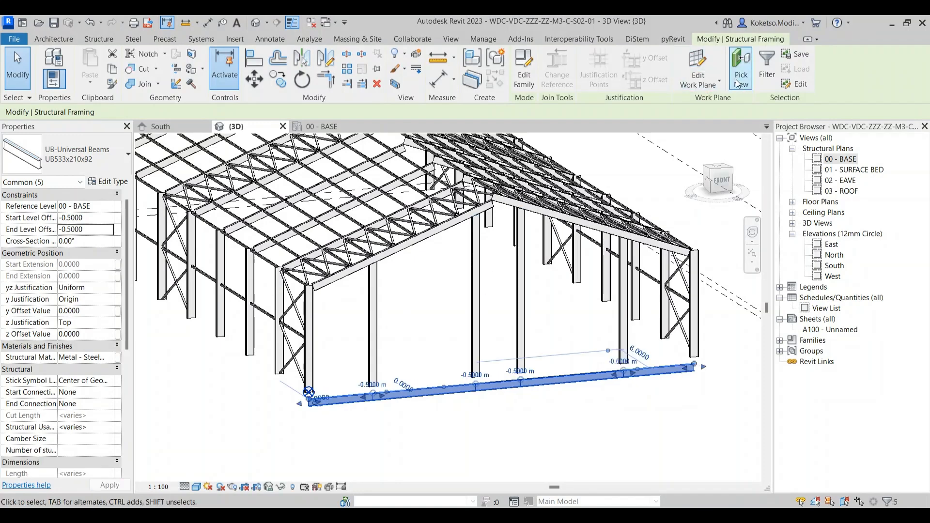
pyautogui.click(711, 87)
# Step: Host the channels on the 02 - EAVE level work plane and reset the start offset to -0.5
pyautogui.click(713, 103)
pyautogui.click(533, 267)
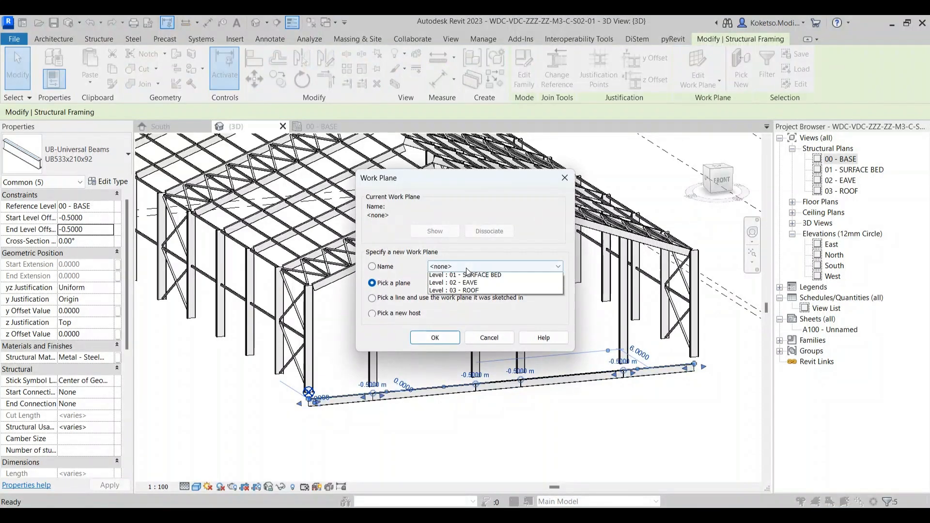
pyautogui.click(472, 301)
pyautogui.click(433, 340)
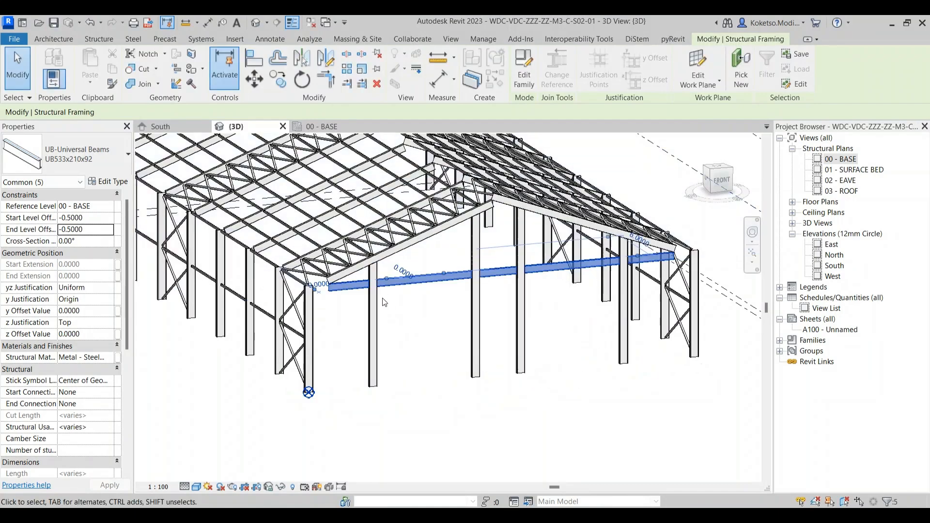
pyautogui.scroll(2, 378, 301)
pyautogui.click(89, 228)
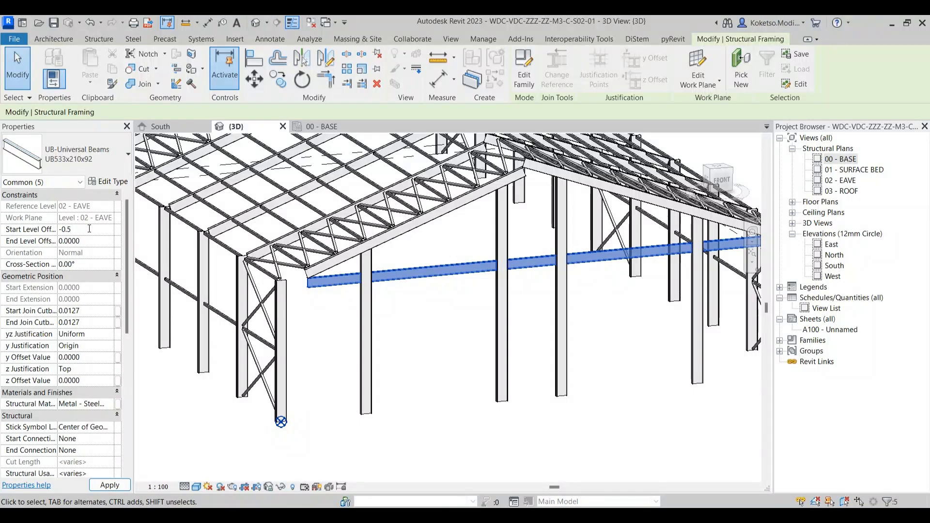
pyautogui.write('-0.5')
pyautogui.click(93, 241)
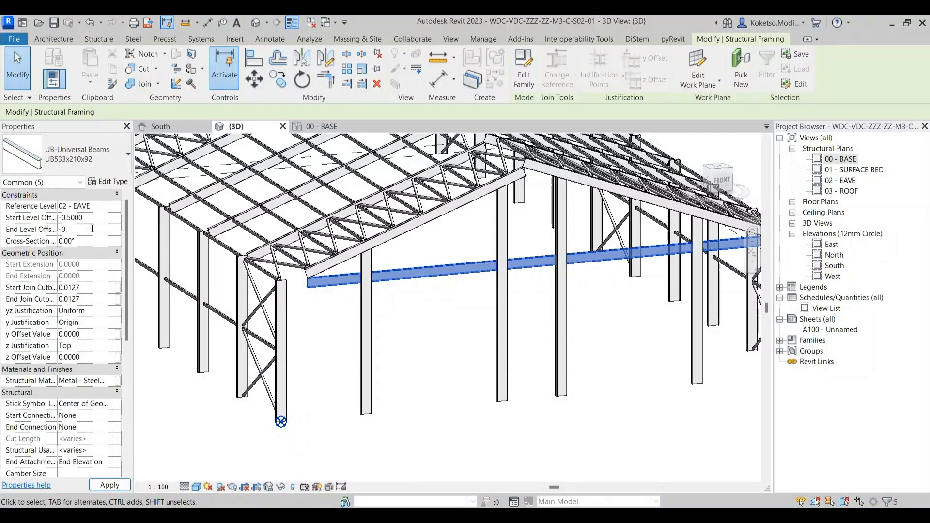
# Step: Apply the -0.5 end offset, then select the side-wall channel in the middle bay
pyautogui.click(336, 334)
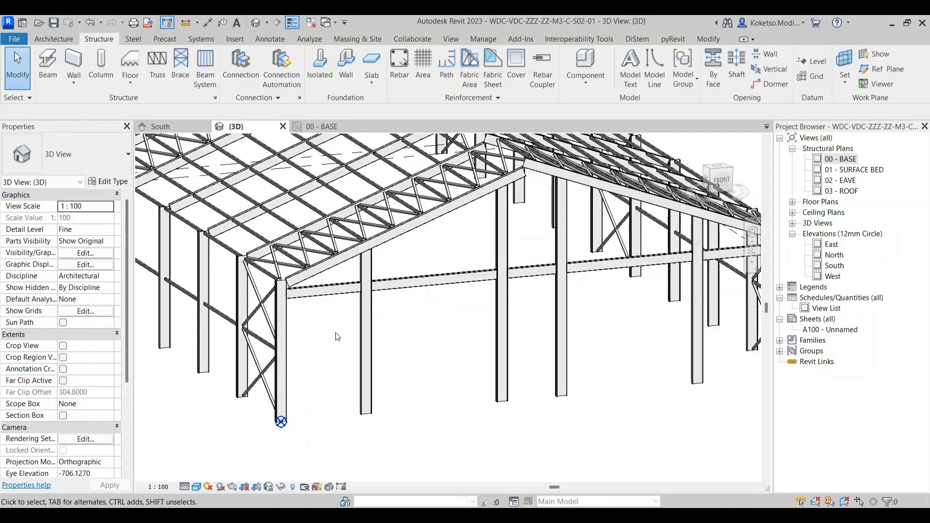
pyautogui.moveTo(601, 364); pyautogui.dragTo(514, 278)
pyautogui.click(504, 286)
pyautogui.press('Escape')
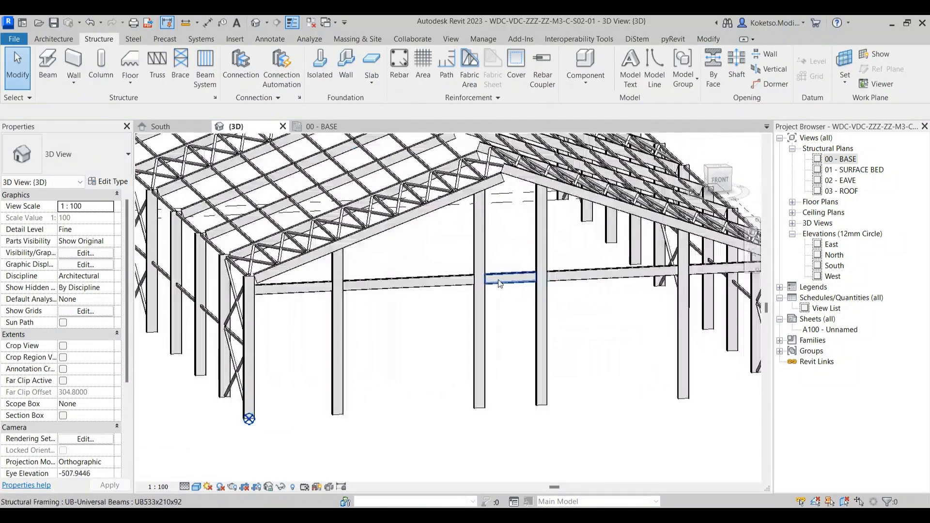
pyautogui.click(513, 278)
pyautogui.moveTo(519, 314); pyautogui.dragTo(630, 280)
pyautogui.press('Escape')
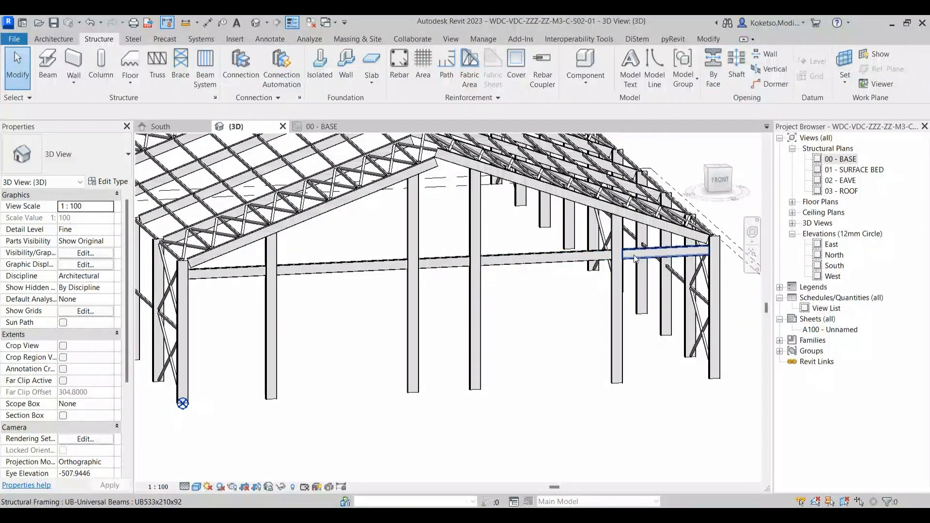
pyautogui.click(450, 266)
# Step: Lower the middle-bay channel by giving it start and end level offsets of -2.5
pyautogui.click(95, 222)
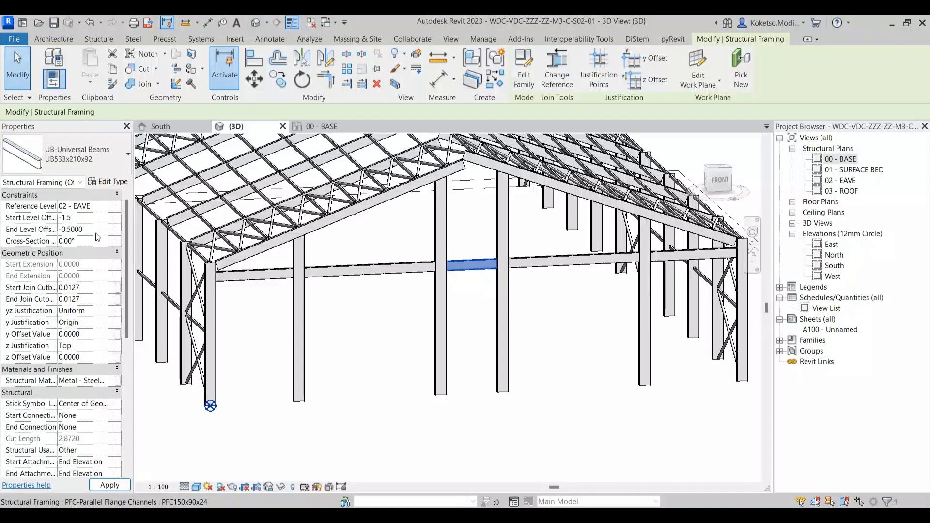
pyautogui.write('-1.5')
pyautogui.click(97, 230)
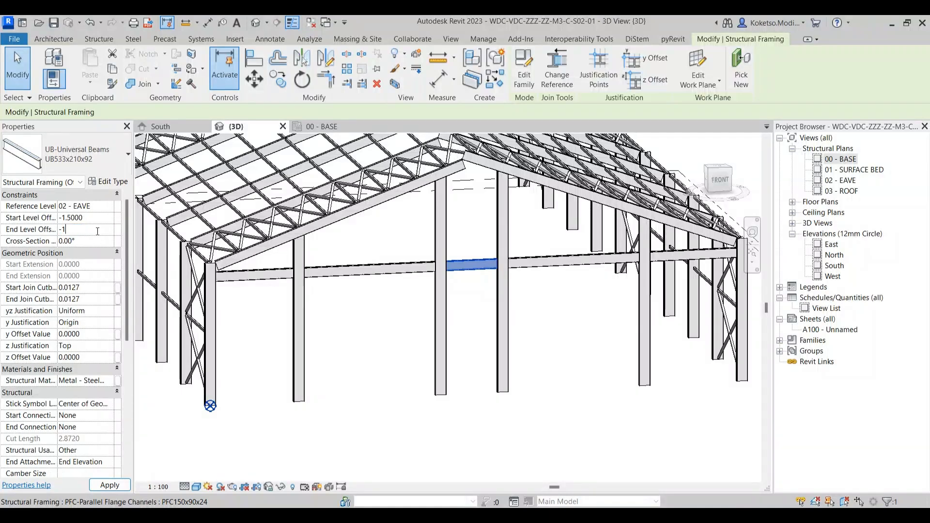
pyautogui.press('Return')
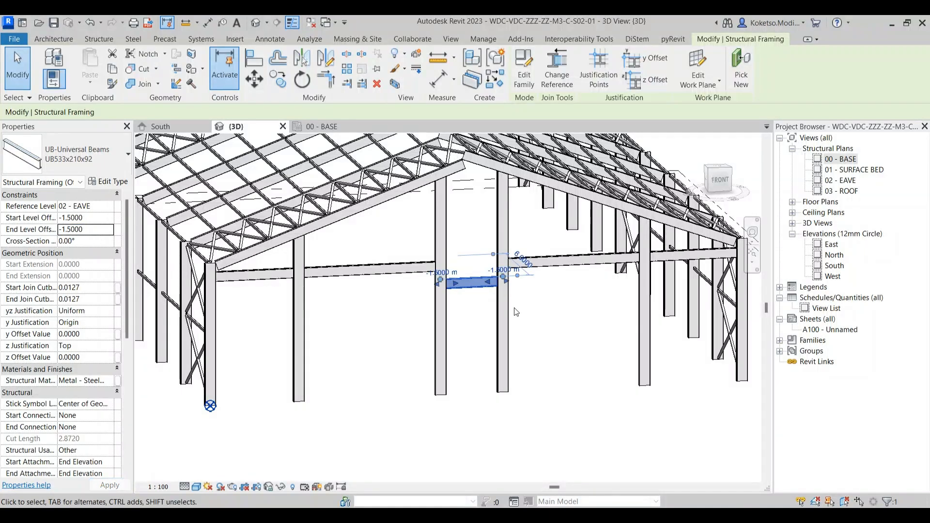
pyautogui.click(89, 218)
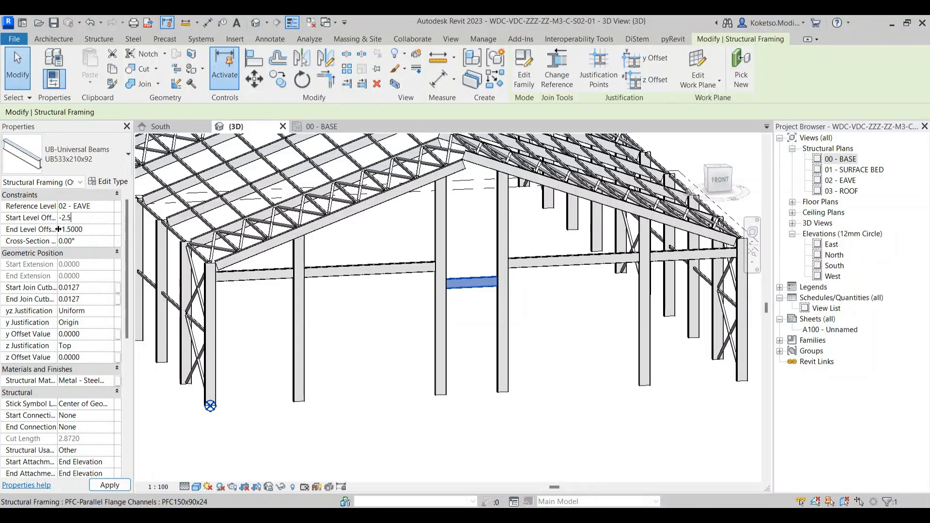
pyautogui.write('-2.5')
pyautogui.press('Return')
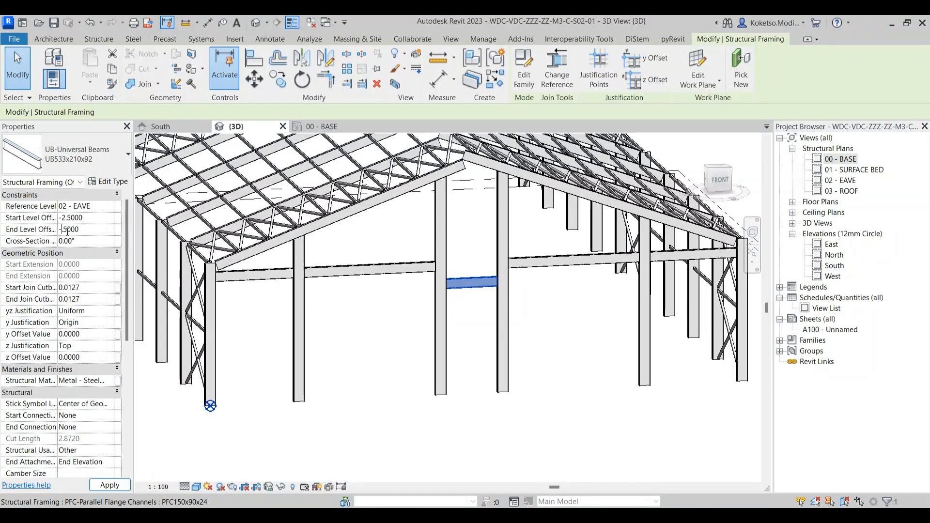
pyautogui.press('Escape')
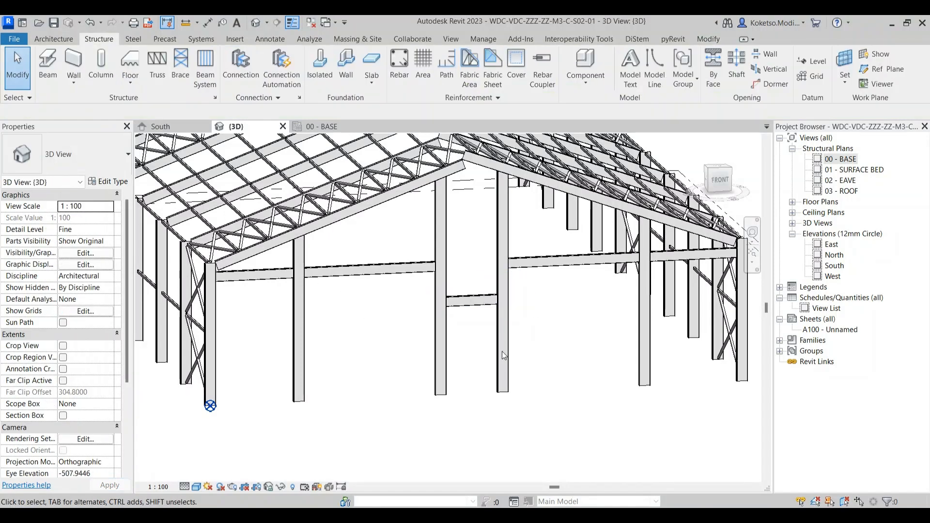
pyautogui.click(470, 300)
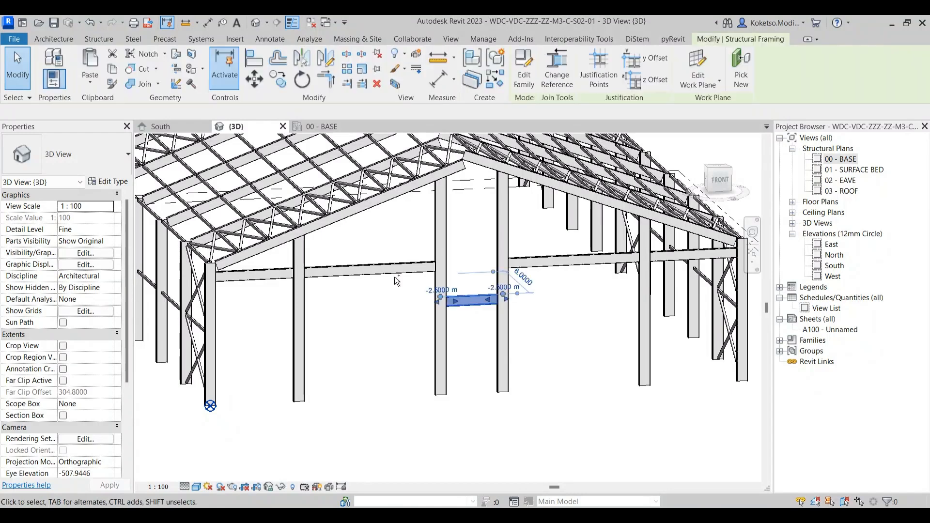
# Step: Select the remaining channels and start a copy on the 00 - BASE plan, then cancel it
pyautogui.keyDown('ctrl'); pyautogui.click(277, 274); pyautogui.keyUp('ctrl')
pyautogui.keyDown('ctrl'); pyautogui.click(605, 267); pyautogui.keyUp('ctrl')
pyautogui.keyDown('ctrl'); pyautogui.click(606, 270); pyautogui.keyUp('ctrl')
pyautogui.keyDown('ctrl'); pyautogui.click(693, 254); pyautogui.keyUp('ctrl')
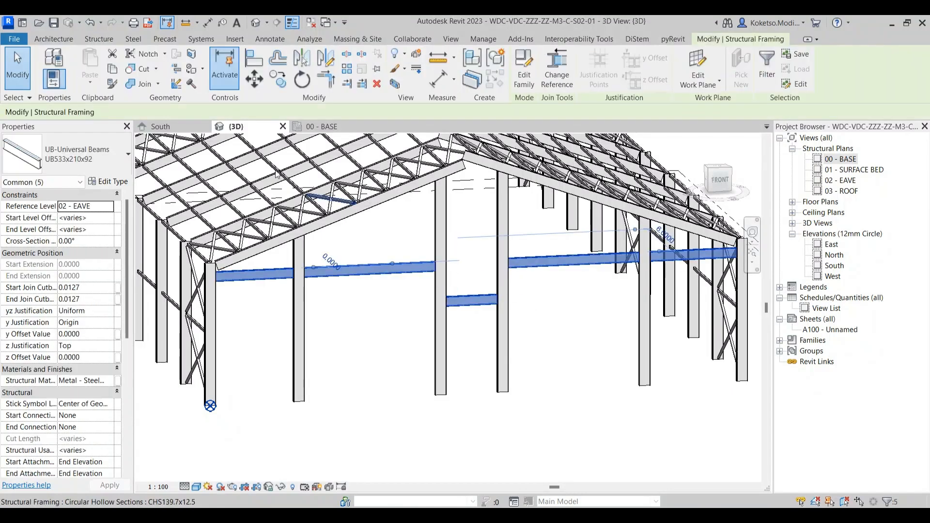
pyautogui.click(326, 127)
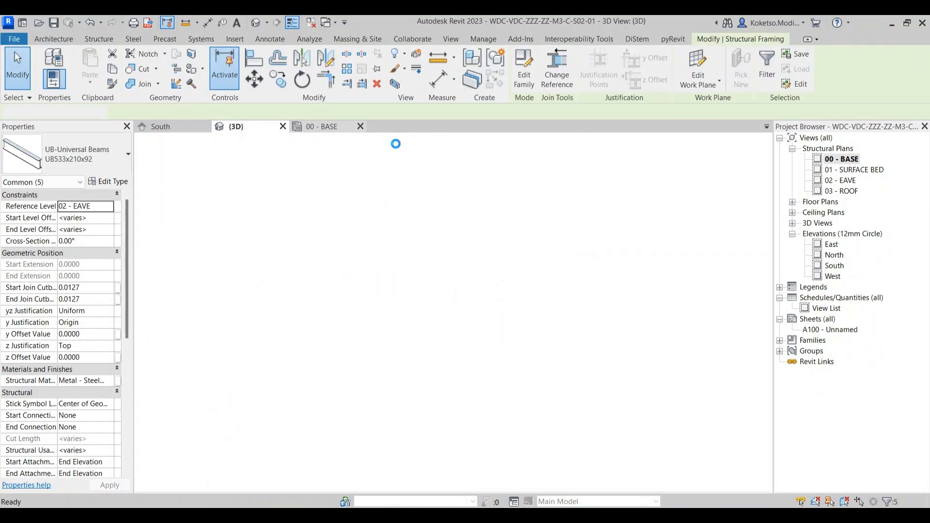
pyautogui.click(277, 79)
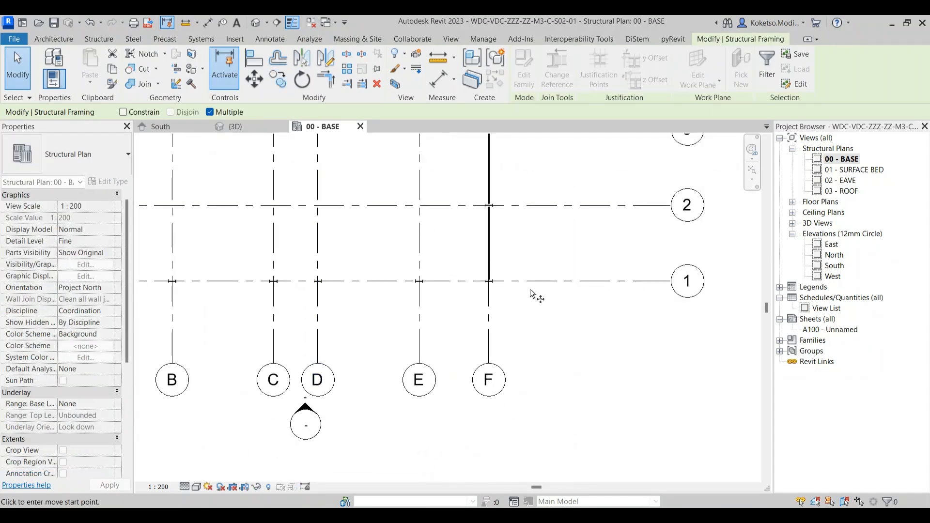
pyautogui.click(536, 281)
pyautogui.scroll(-5, 534, 279)
pyautogui.scroll(4, 535, 279)
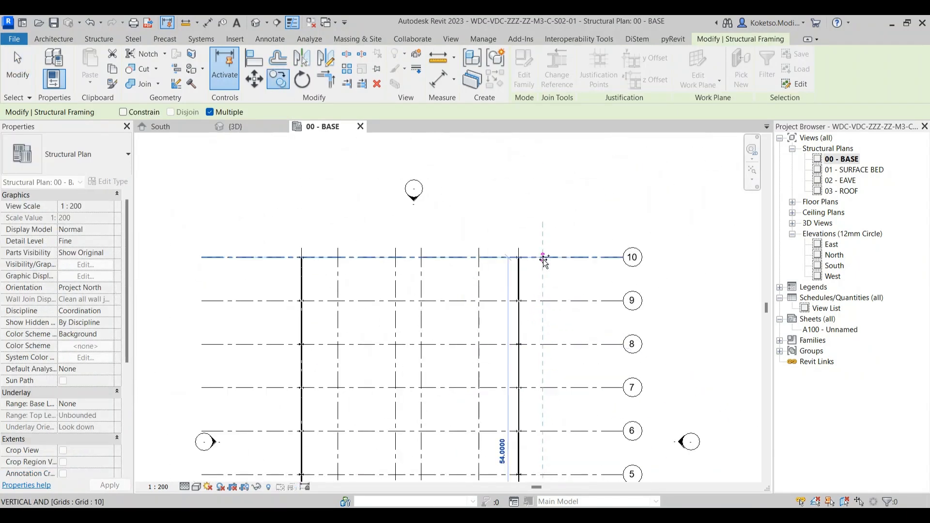
pyautogui.press('Escape')
pyautogui.press('Escape')
# Step: Select four columns of the end frame in the 3D view
pyautogui.click(245, 129)
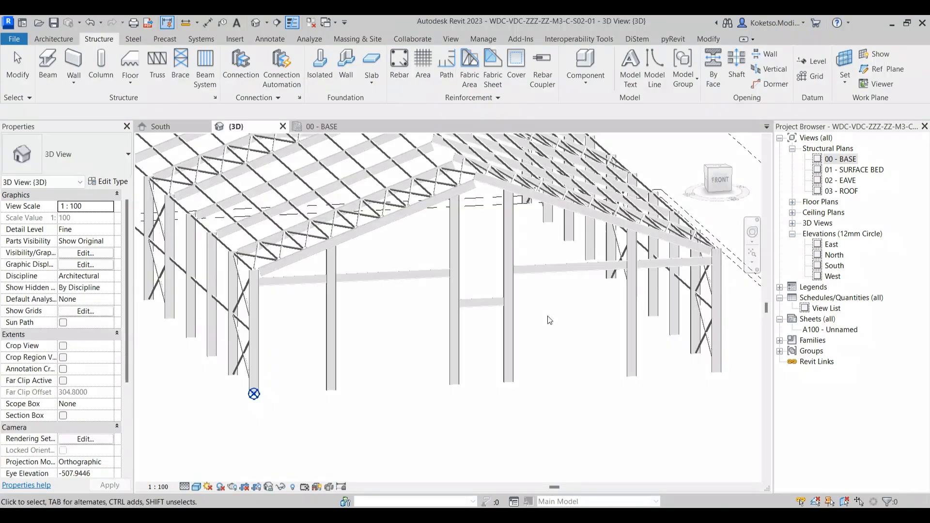
pyautogui.scroll(-3, 548, 319)
pyautogui.moveTo(470, 327); pyautogui.dragTo(633, 322)
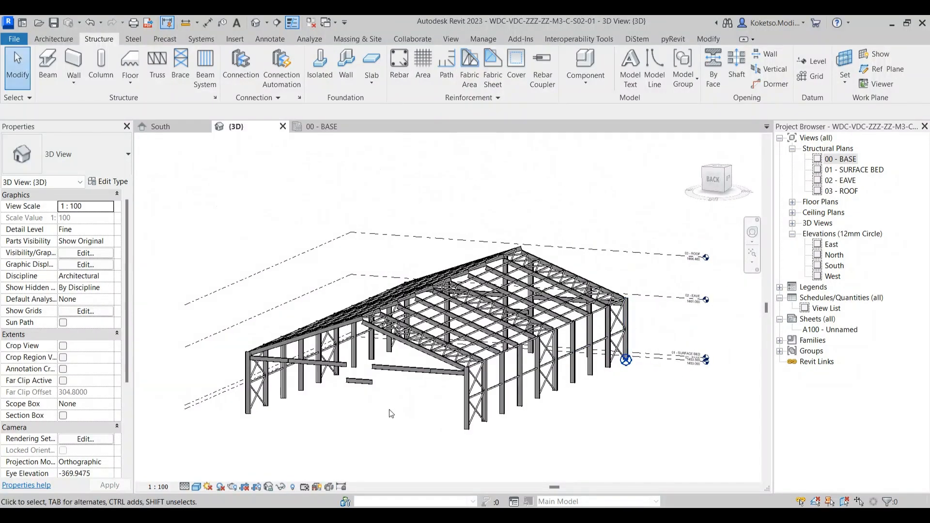
pyautogui.moveTo(436, 404); pyautogui.dragTo(229, 411)
pyautogui.scroll(3, 451, 345)
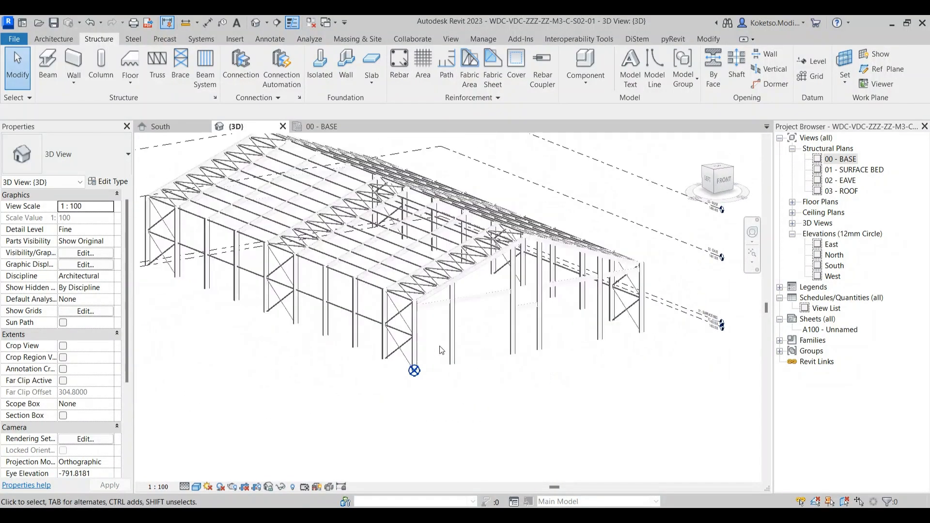
pyautogui.click(461, 331)
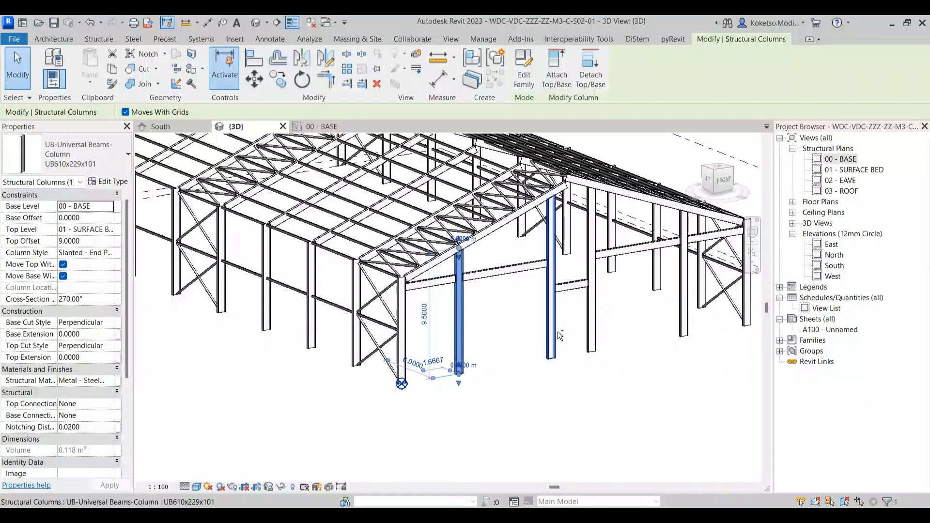
pyautogui.keyDown('ctrl'); pyautogui.click(554, 319); pyautogui.keyUp('ctrl')
pyautogui.keyDown('ctrl'); pyautogui.click(589, 320); pyautogui.keyUp('ctrl')
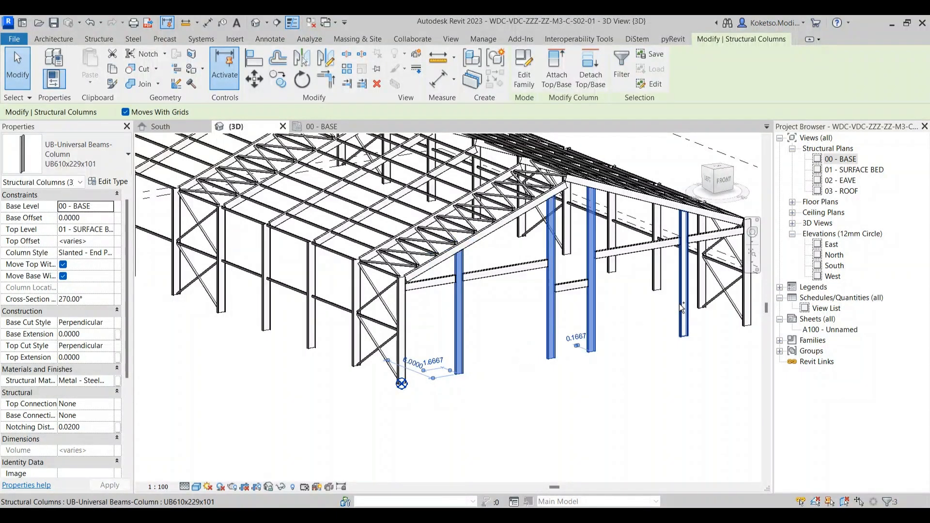
pyautogui.keyDown('ctrl'); pyautogui.click(683, 305); pyautogui.keyUp('ctrl')
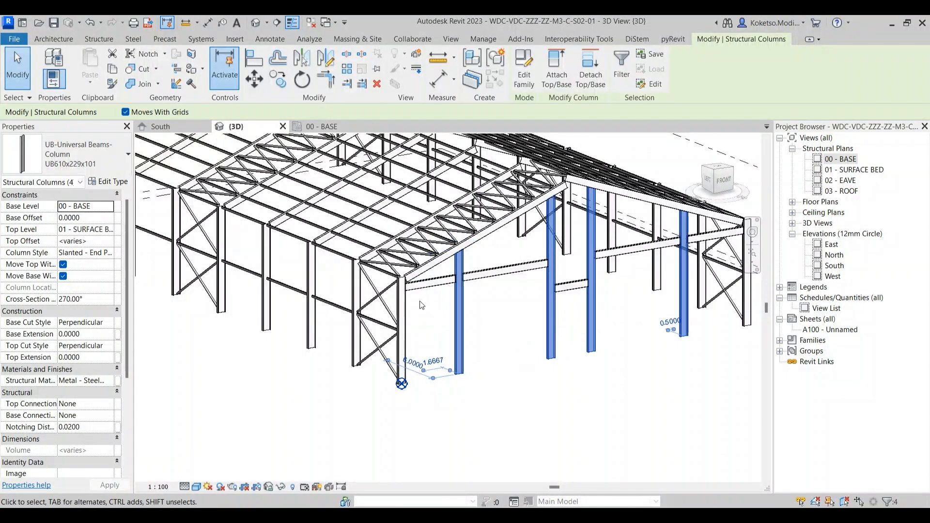
# Step: Copy the selected columns from grid 1 to an upper grid position on the 00 - BASE plan
pyautogui.click(338, 127)
pyautogui.click(279, 80)
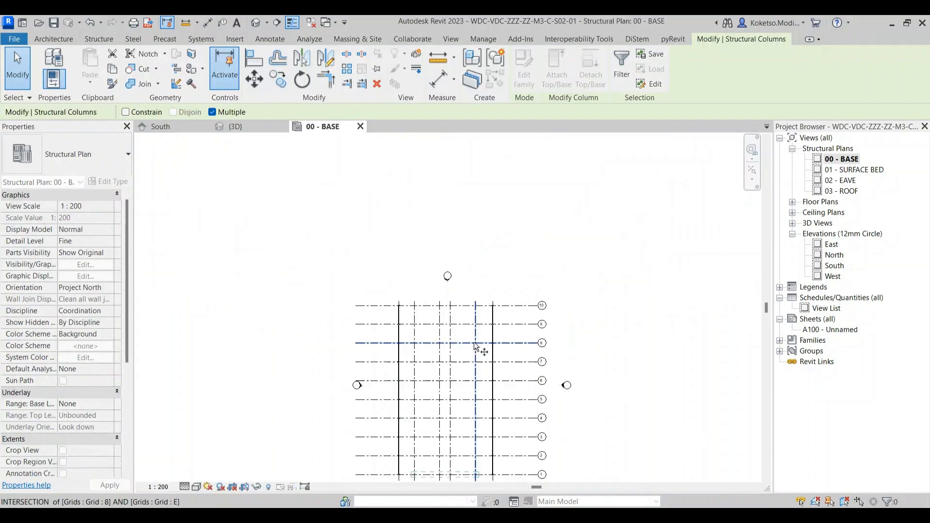
pyautogui.click(497, 298)
pyautogui.click(529, 298)
pyautogui.moveTo(550, 180); pyautogui.dragTo(557, 359)
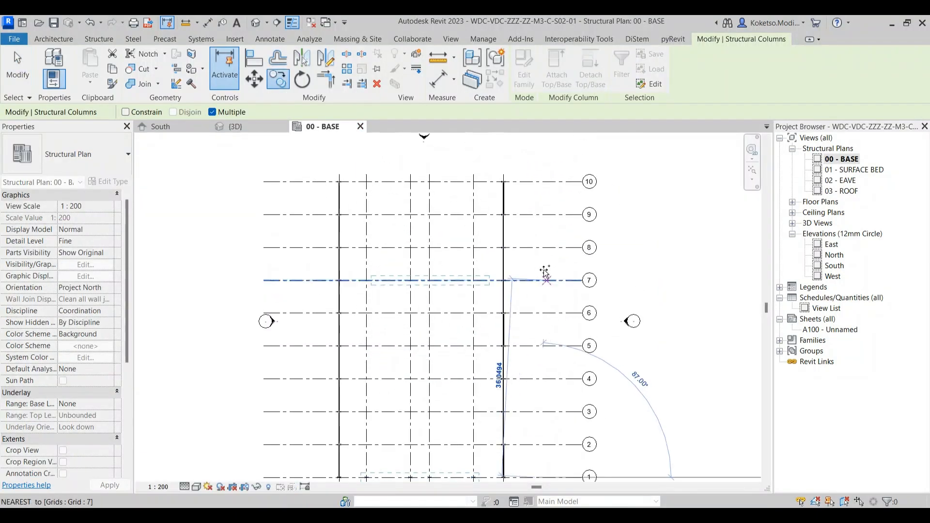
pyautogui.click(536, 182)
pyautogui.press('Escape')
pyautogui.press('Escape')
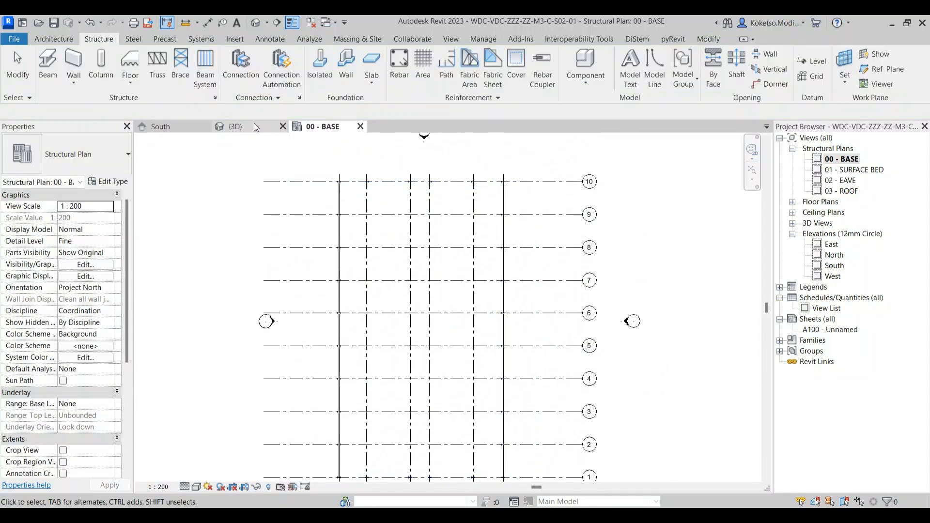
pyautogui.click(254, 127)
# Step: Inspect the frame from behind, front-left, front and left side, then open the 00 - BASE plan
pyautogui.moveTo(646, 410); pyautogui.dragTo(403, 449)
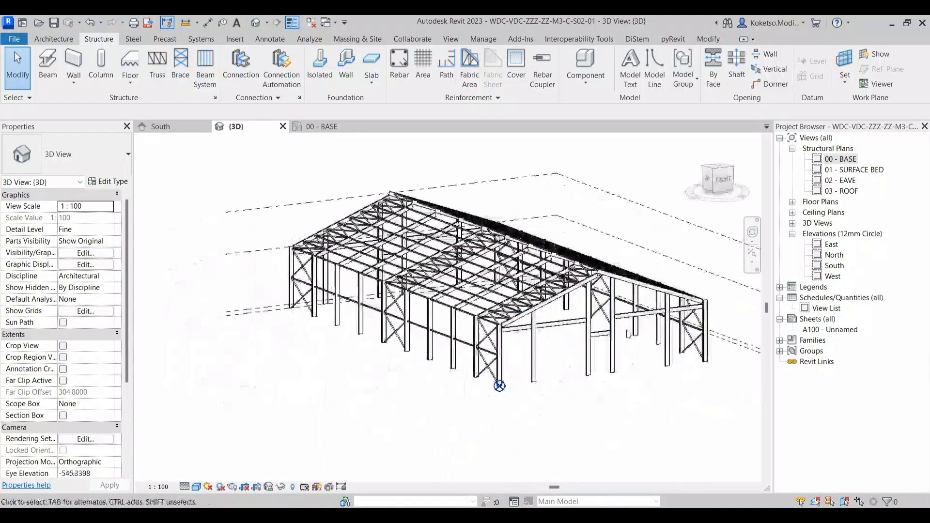
pyautogui.scroll(1, 378, 297)
pyautogui.scroll(2, 571, 353)
pyautogui.moveTo(647, 353); pyautogui.dragTo(493, 353)
pyautogui.scroll(4, 448, 334)
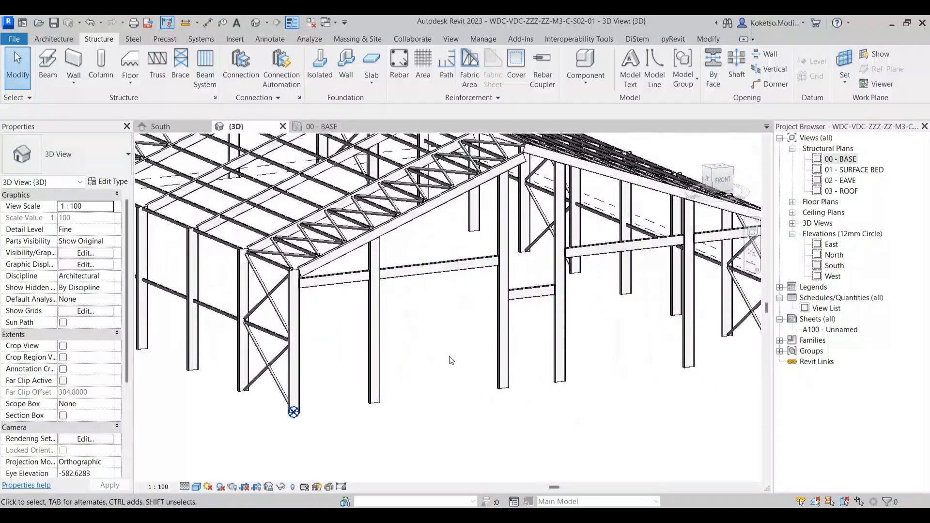
pyautogui.moveTo(451, 361); pyautogui.dragTo(357, 346)
pyautogui.scroll(-1, 357, 347)
pyautogui.scroll(1, 361, 309)
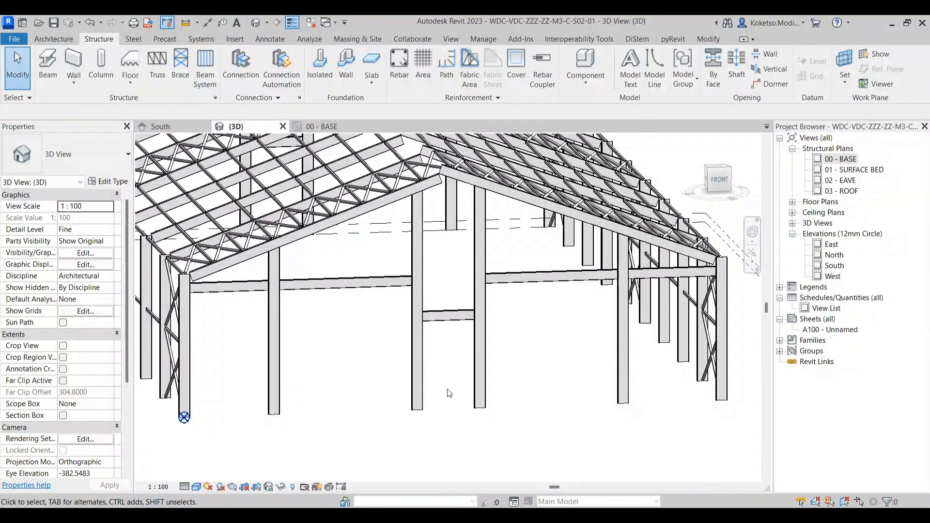
pyautogui.scroll(-2, 449, 393)
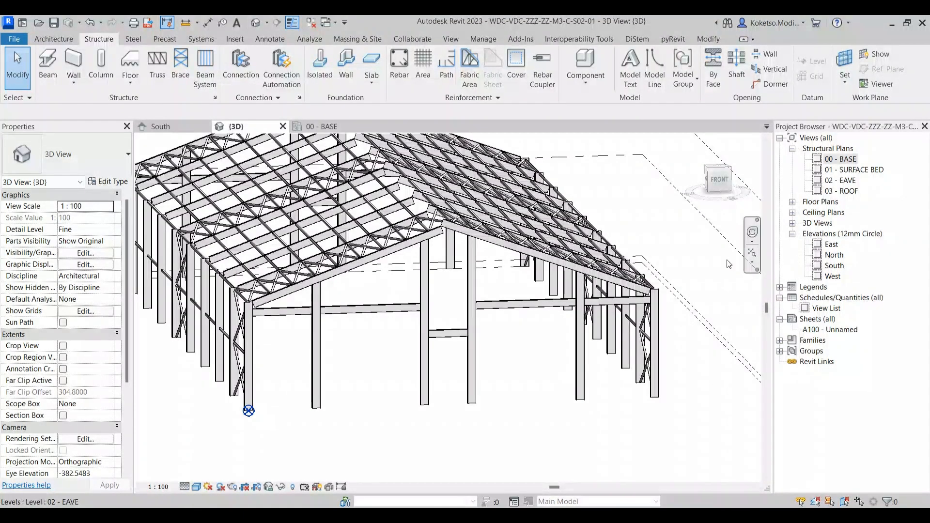
pyautogui.scroll(-3, 527, 270)
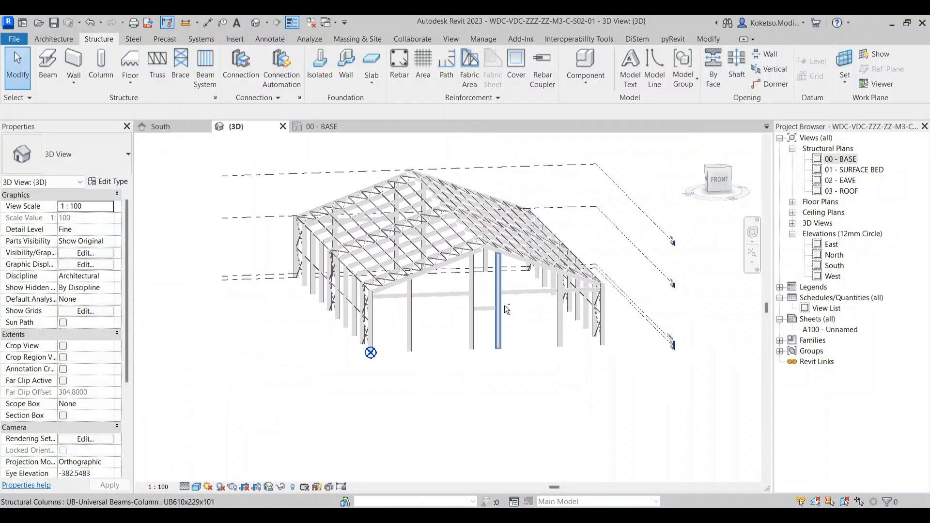
pyautogui.moveTo(504, 310); pyautogui.dragTo(581, 286)
pyautogui.scroll(1, 596, 282)
pyautogui.doubleClick(838, 159)
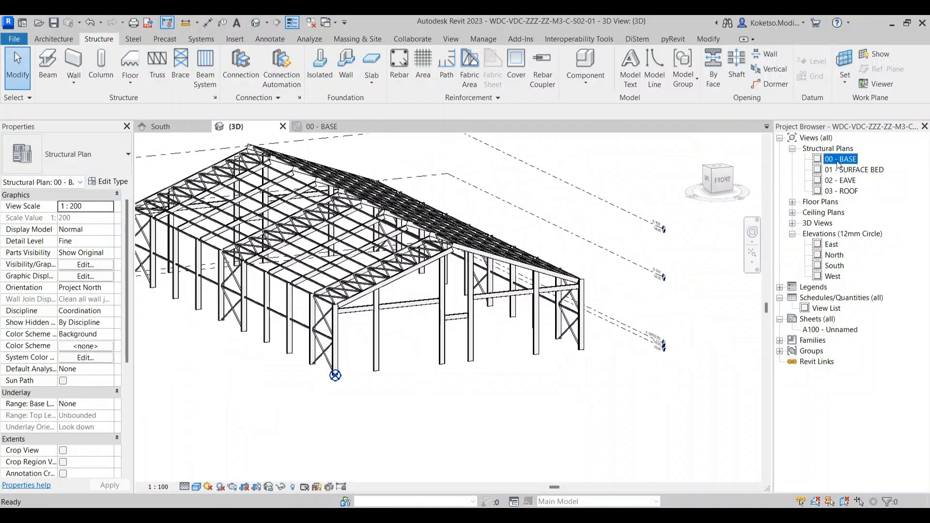
pyautogui.scroll(8, 502, 305)
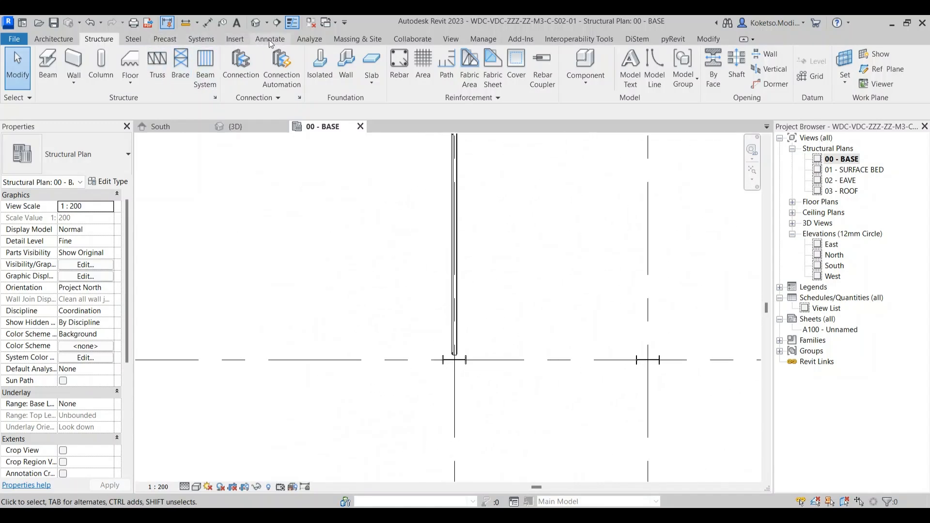
# Step: Load Pad Foundation-Rectangular from Metric Library > UK > Structural Foundations with type 2000x2000x1000
pyautogui.click(235, 39)
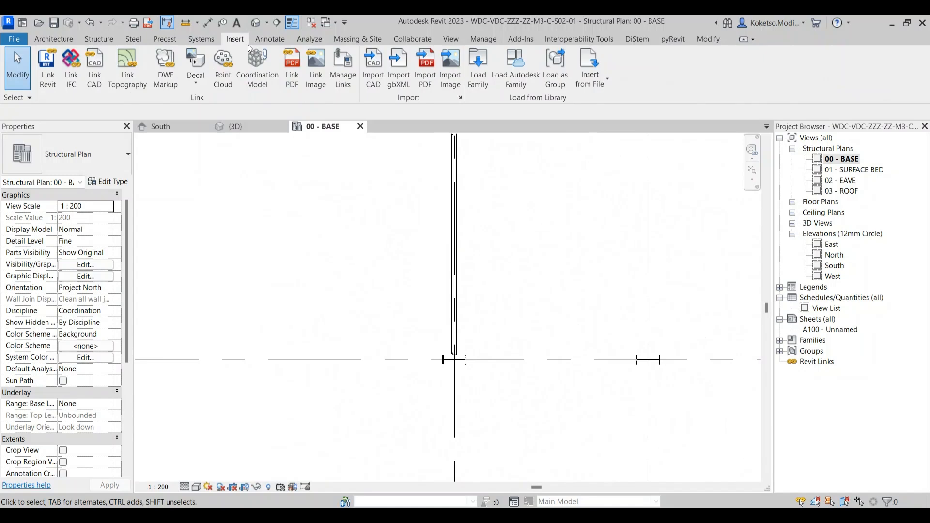
pyautogui.scroll(-5, 382, 368)
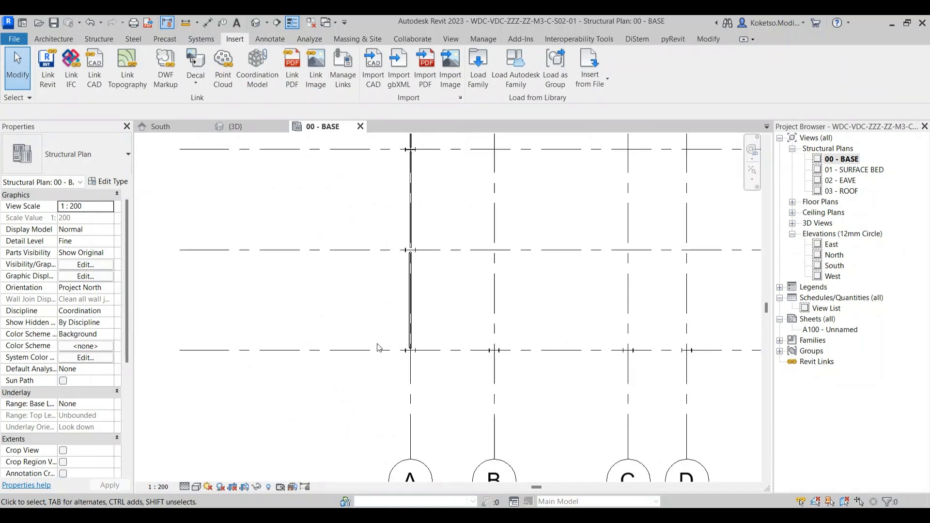
pyautogui.scroll(4, 382, 368)
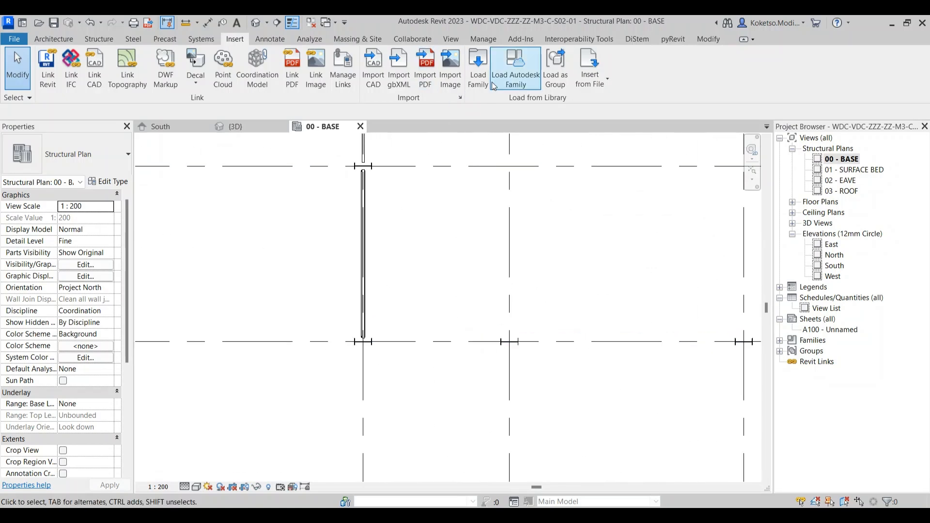
pyautogui.click(478, 68)
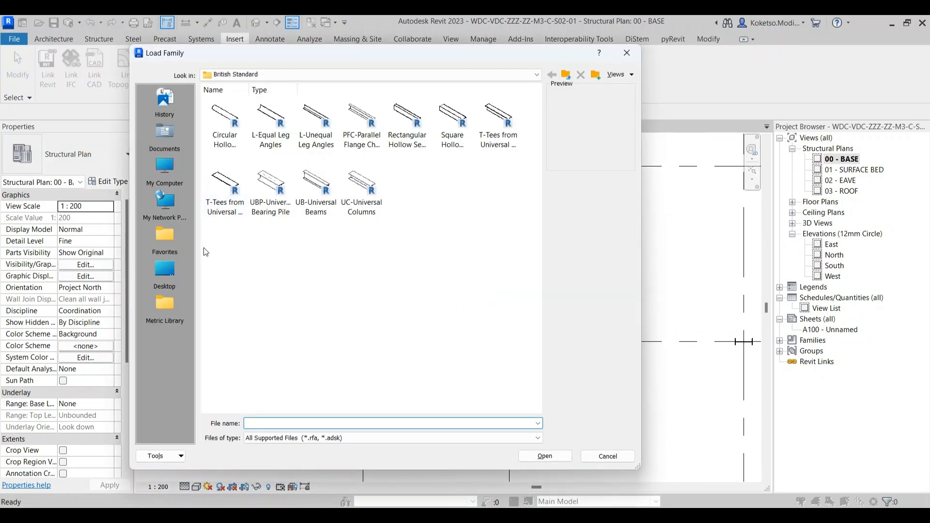
pyautogui.click(173, 302)
pyautogui.doubleClick(312, 127)
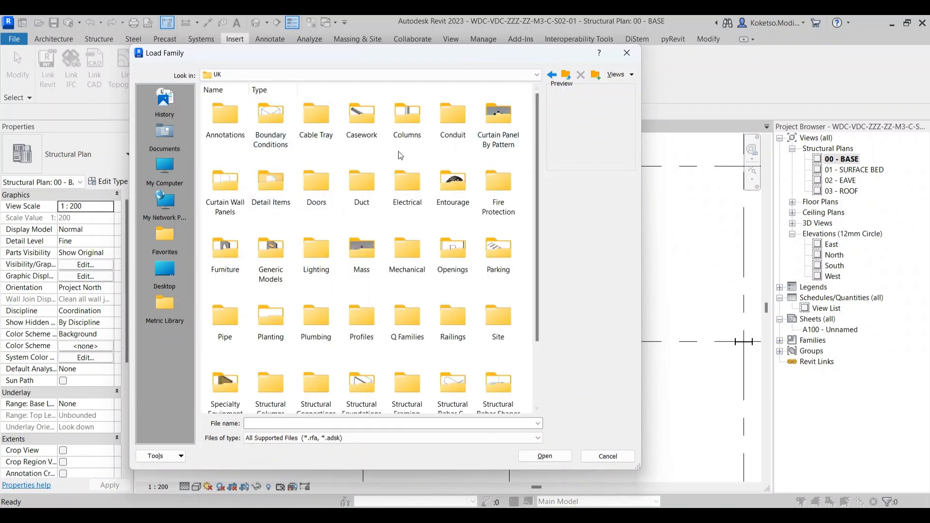
pyautogui.moveTo(538, 153); pyautogui.dragTo(543, 251)
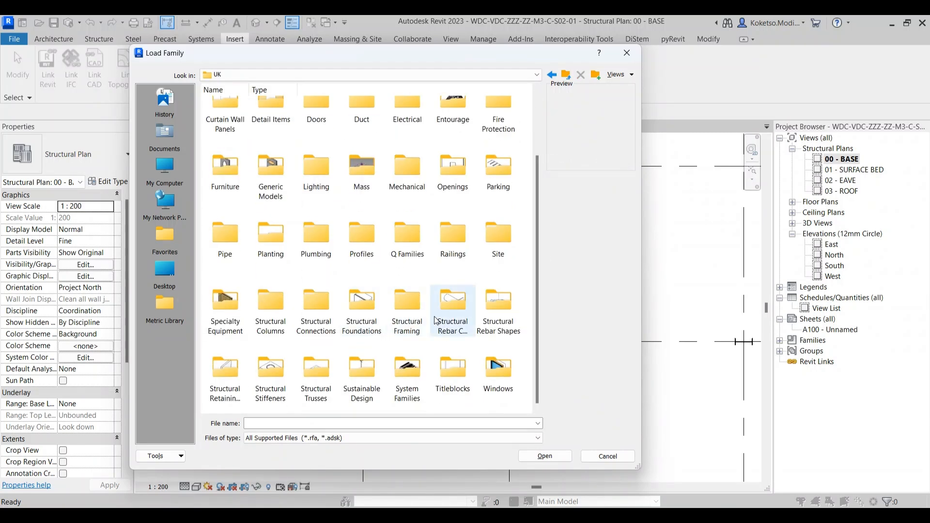
pyautogui.doubleClick(362, 303)
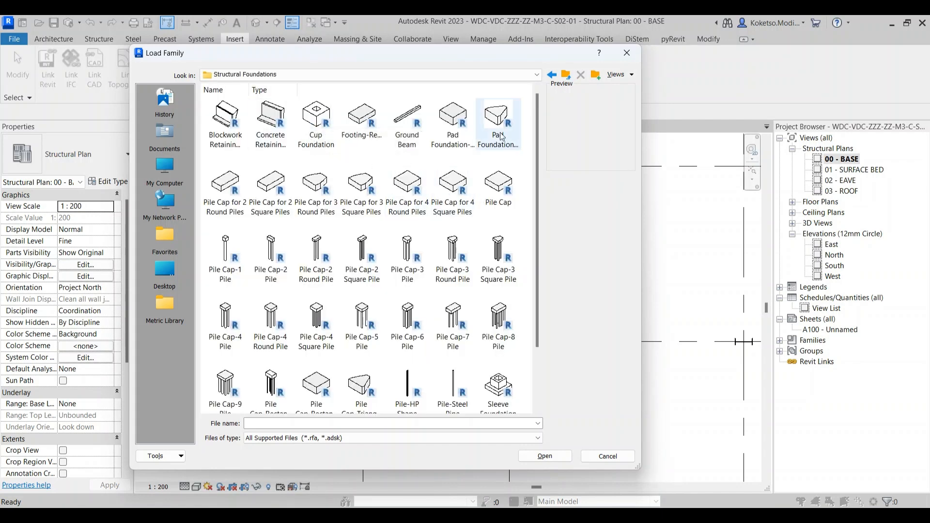
pyautogui.click(453, 122)
pyautogui.click(546, 456)
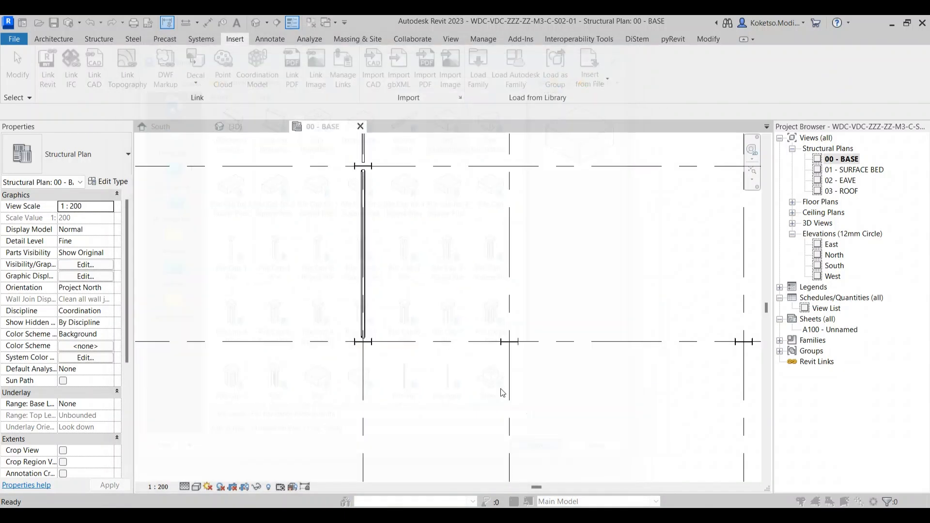
pyautogui.click(226, 208)
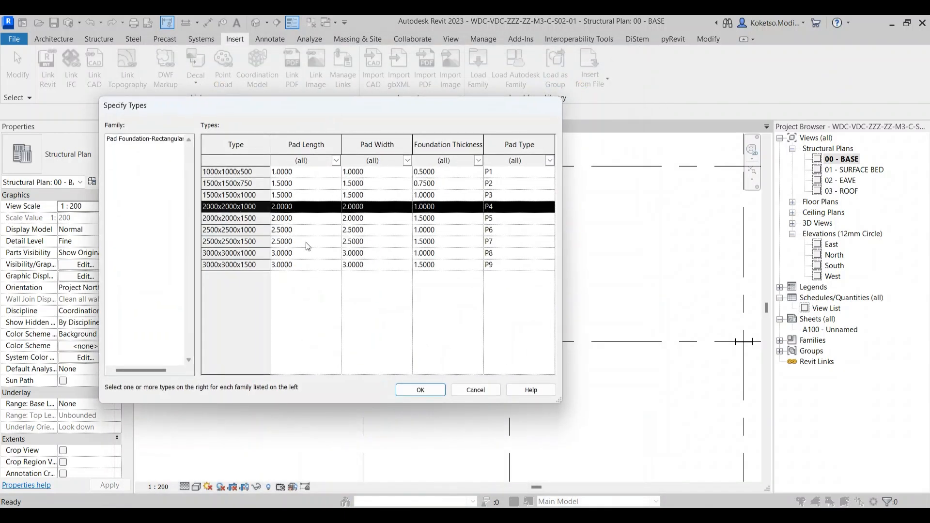
pyautogui.click(417, 390)
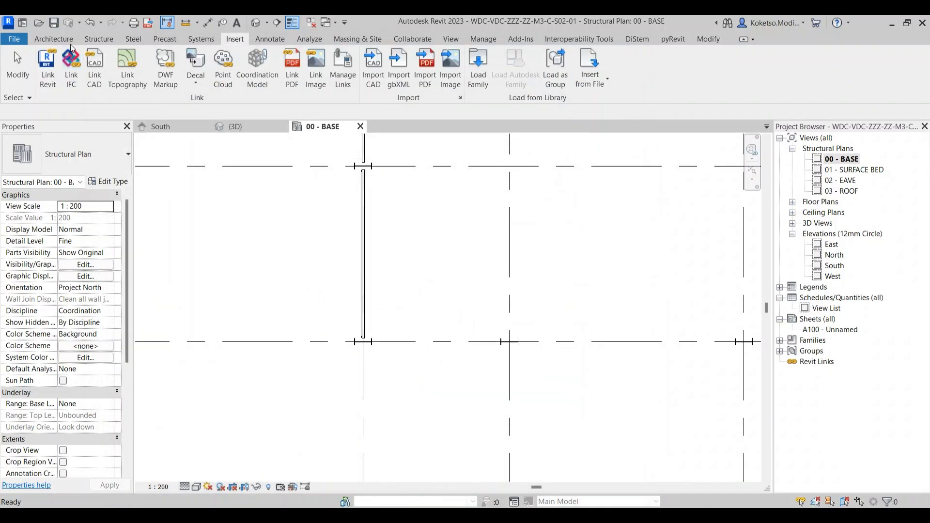
# Step: Place isolated pad foundations at every intersection of grids A and F with grids 1–10
pyautogui.click(99, 39)
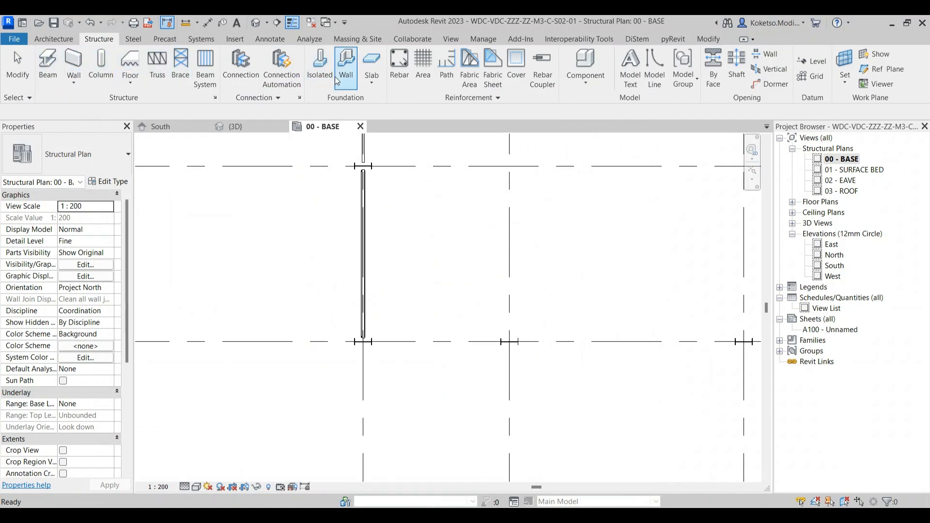
pyautogui.click(320, 68)
pyautogui.scroll(2, 365, 354)
pyautogui.scroll(3, 365, 354)
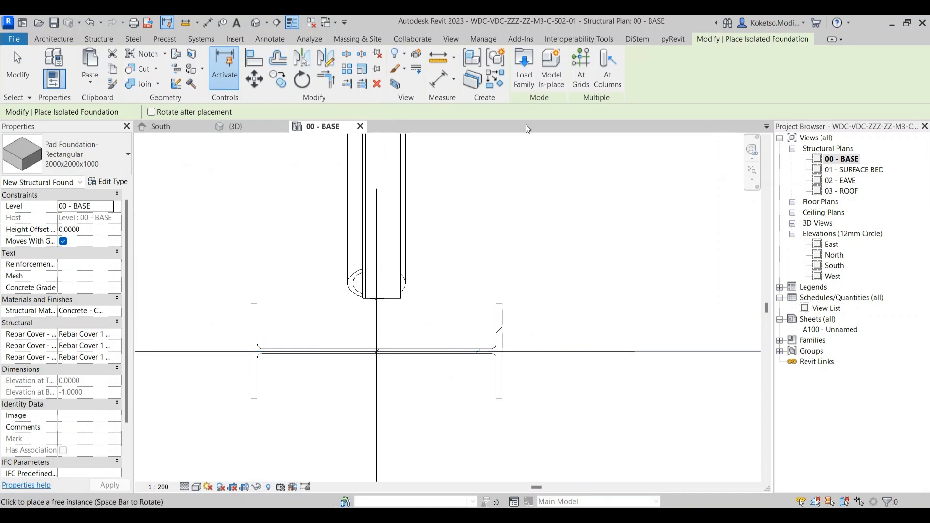
pyautogui.click(580, 68)
pyautogui.scroll(-3, 395, 426)
pyautogui.scroll(-3, 395, 427)
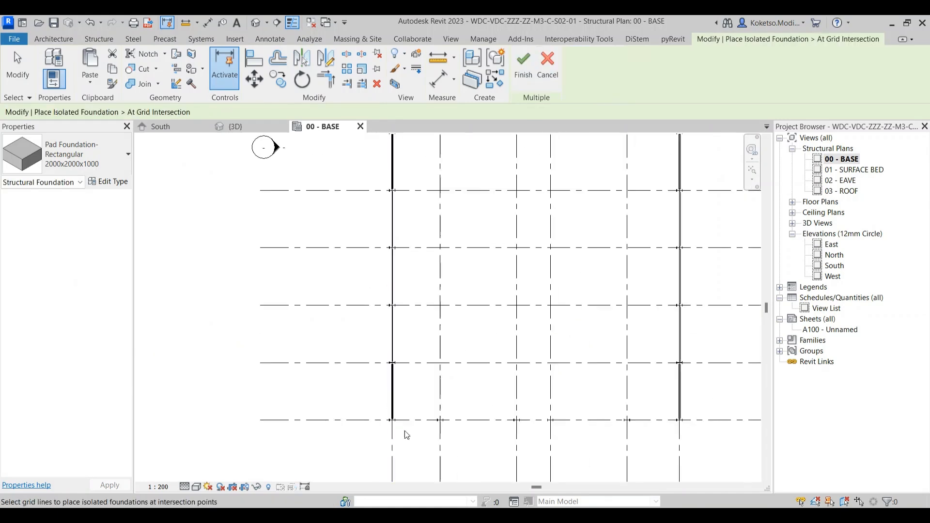
pyautogui.moveTo(405, 461); pyautogui.dragTo(377, 260)
pyautogui.moveTo(371, 272)
pyautogui.mouseDown()
pyautogui.moveTo(357, 377)
pyautogui.moveTo(355, 278)
pyautogui.mouseUp()
pyautogui.moveTo(430, 385); pyautogui.dragTo(397, 246)
pyautogui.scroll(-1, 396, 246)
pyautogui.scroll(-1, 396, 246)
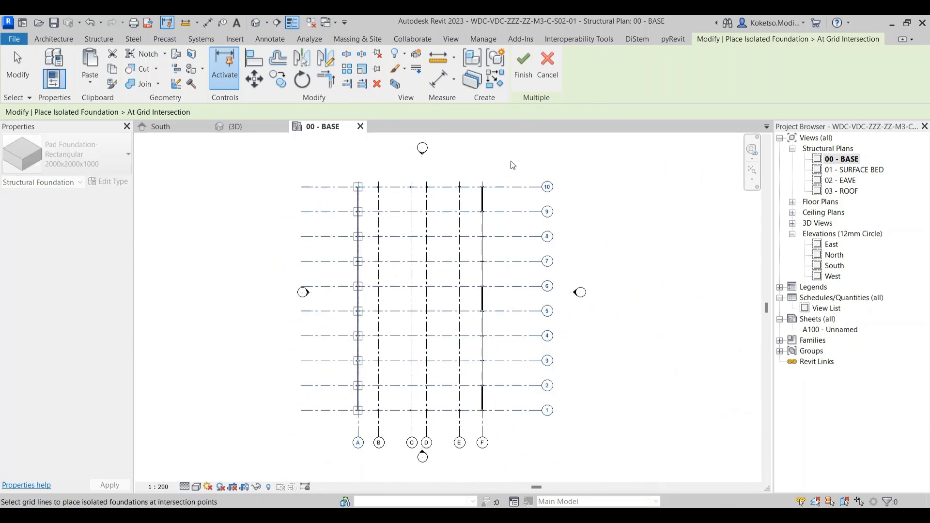
pyautogui.moveTo(511, 161); pyautogui.dragTo(469, 427)
pyautogui.click(522, 68)
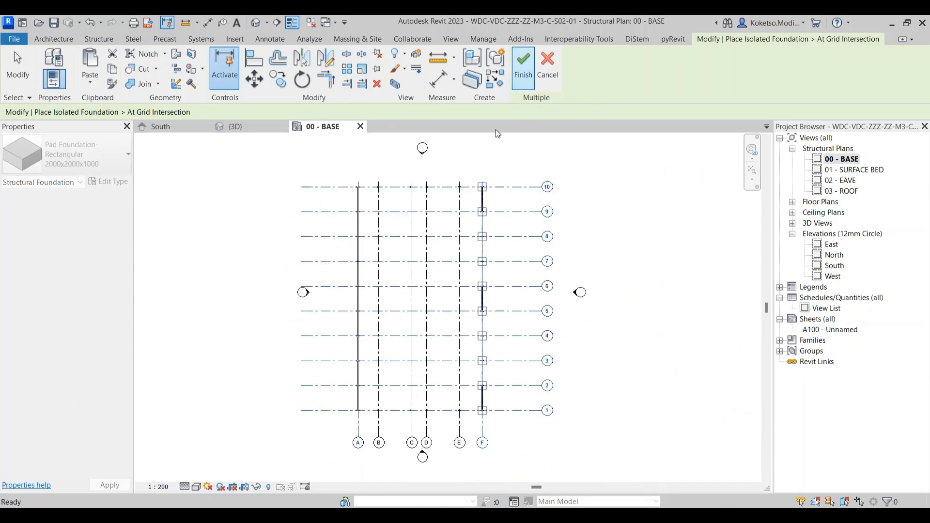
# Step: Place individual pad foundations at the remaining grid 1 intersections, including D/1
pyautogui.click(583, 72)
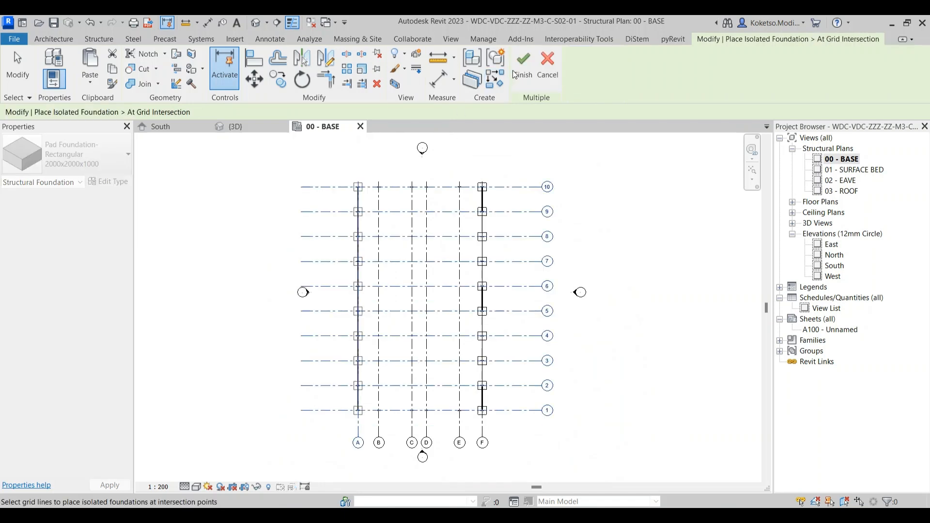
pyautogui.press('Escape')
pyautogui.scroll(4, 436, 373)
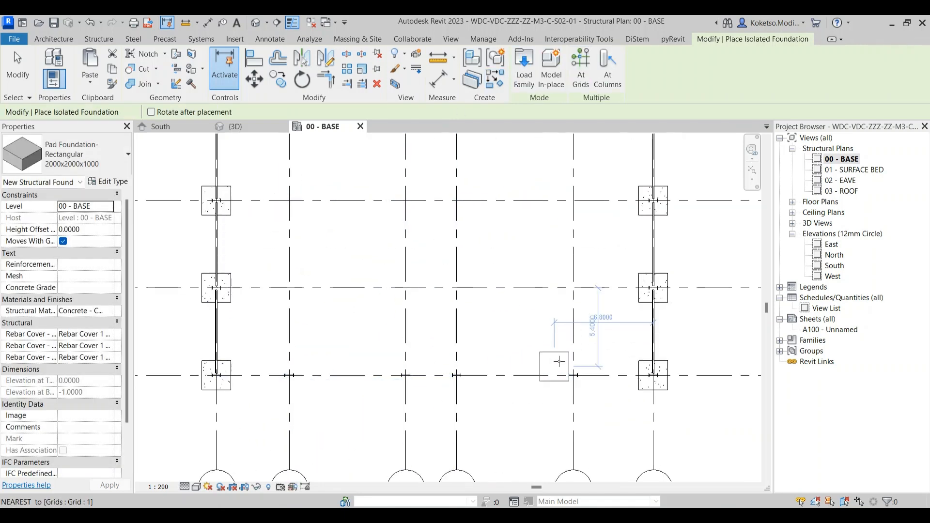
pyautogui.click(573, 375)
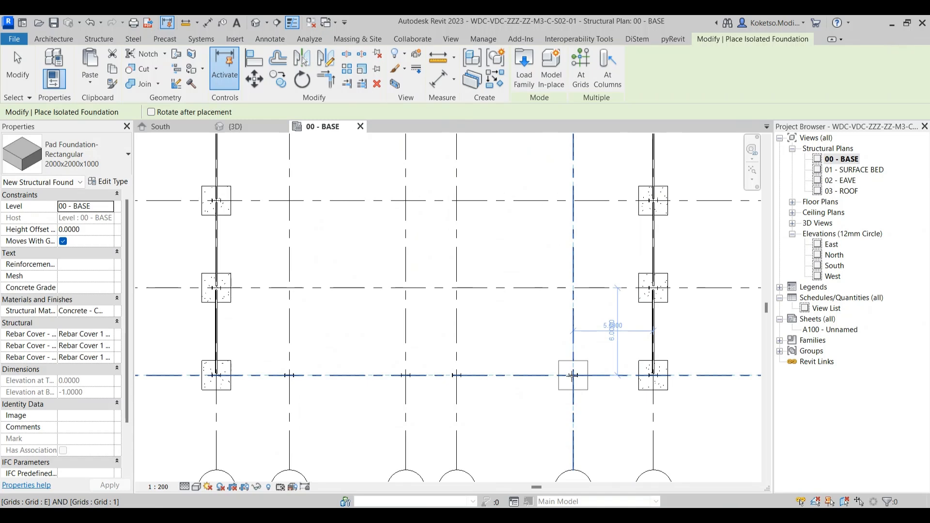
pyautogui.click(456, 375)
pyautogui.click(381, 380)
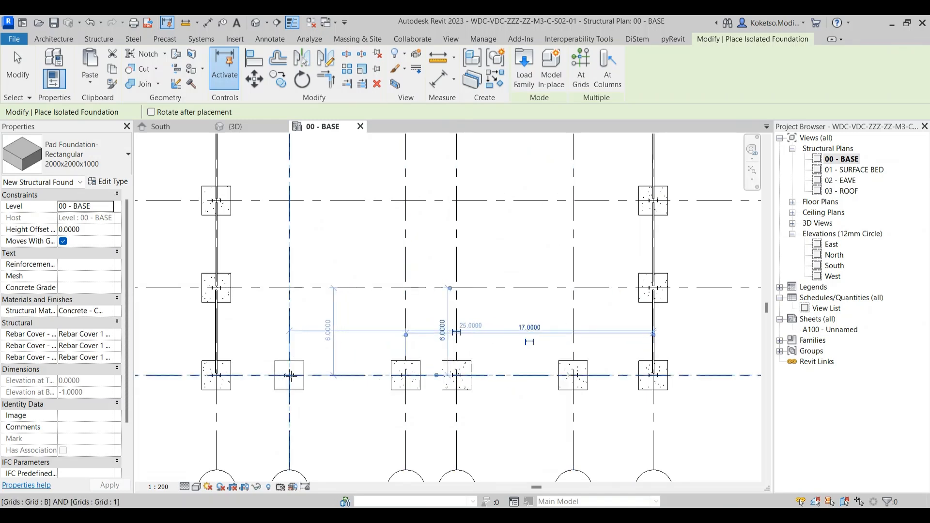
pyautogui.scroll(-4, 289, 375)
pyautogui.scroll(4, 364, 275)
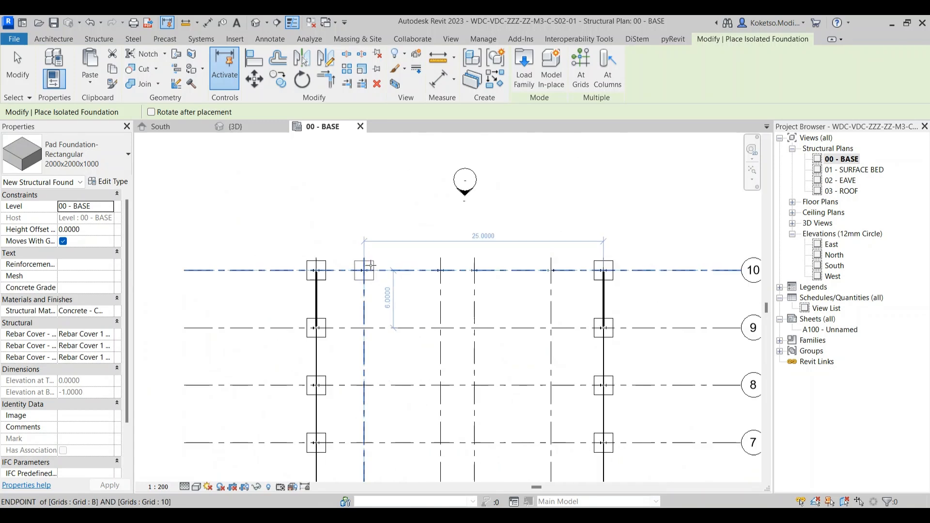
# Step: Place individual pad foundations at the remaining grid 10 intersections, including D/10
pyautogui.click(362, 271)
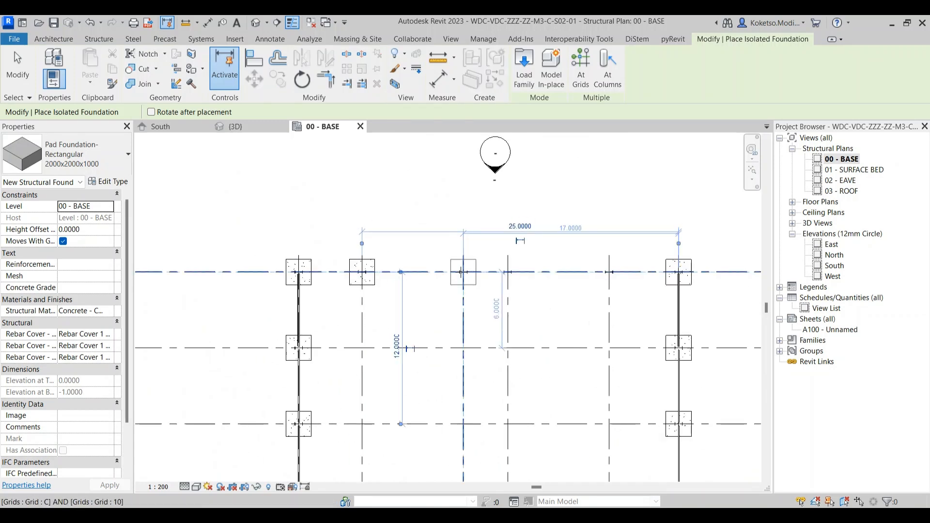
pyautogui.click(463, 272)
pyautogui.scroll(2, 507, 275)
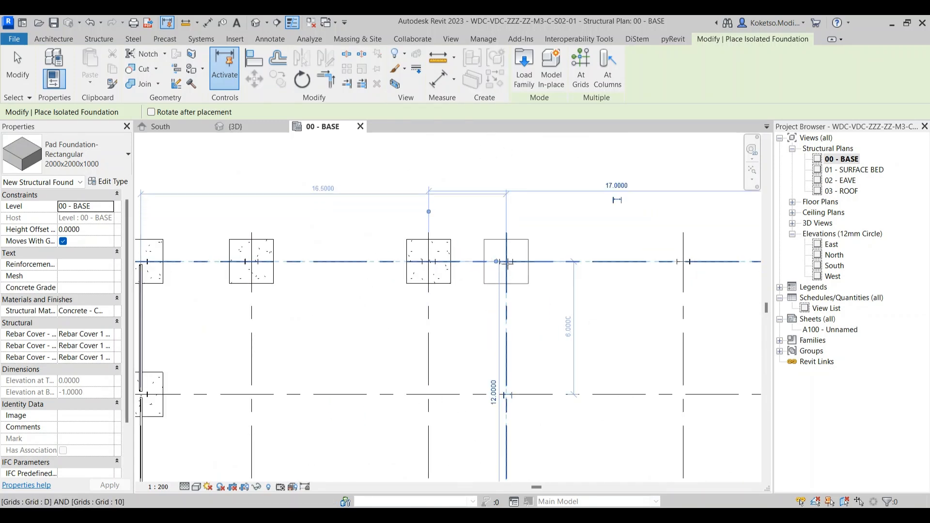
pyautogui.click(506, 261)
pyautogui.scroll(-2, 512, 283)
pyautogui.scroll(2, 631, 279)
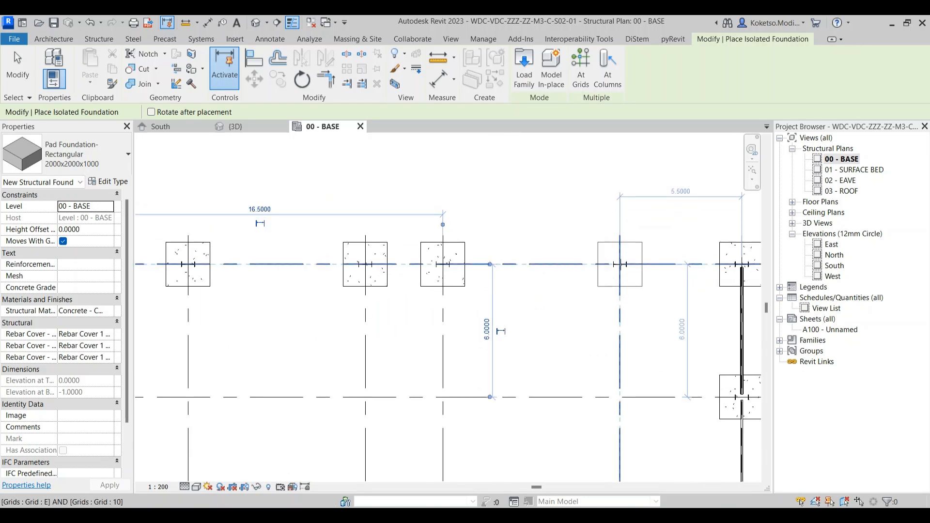
pyautogui.click(620, 264)
pyautogui.press('Escape')
pyautogui.press('Escape')
# Step: Inspect the pad foundations in 3D, then open the 01 - SURFACE BED plan
pyautogui.hotkey('ctrl', 'Tab')
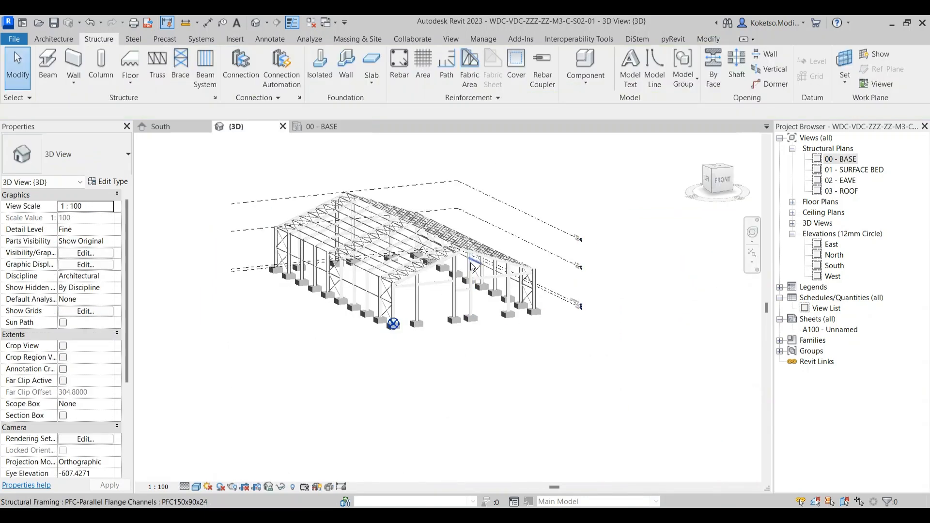
pyautogui.scroll(4, 460, 306)
pyautogui.click(501, 350)
pyautogui.moveTo(642, 420); pyautogui.dragTo(610, 440)
pyautogui.scroll(-1, 543, 434)
pyautogui.click(543, 434)
pyautogui.scroll(1, 554, 415)
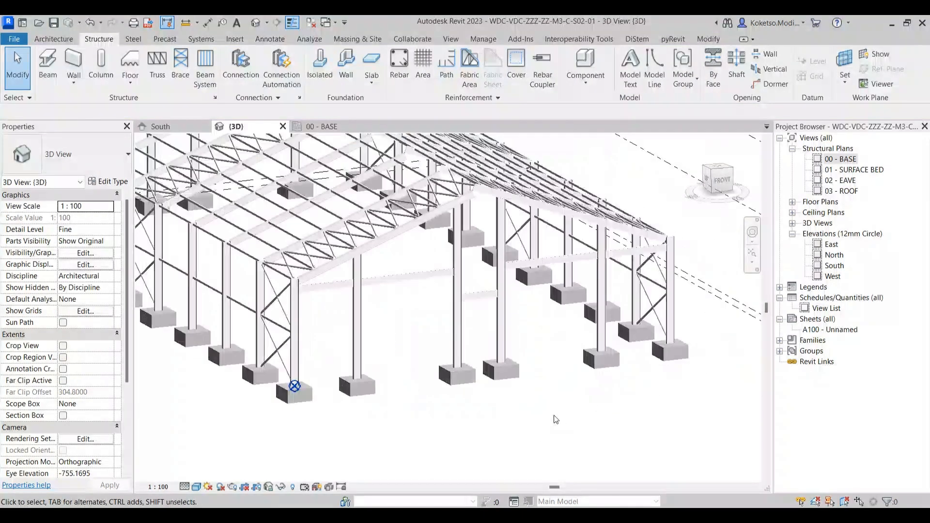
pyautogui.moveTo(555, 420); pyautogui.dragTo(623, 413)
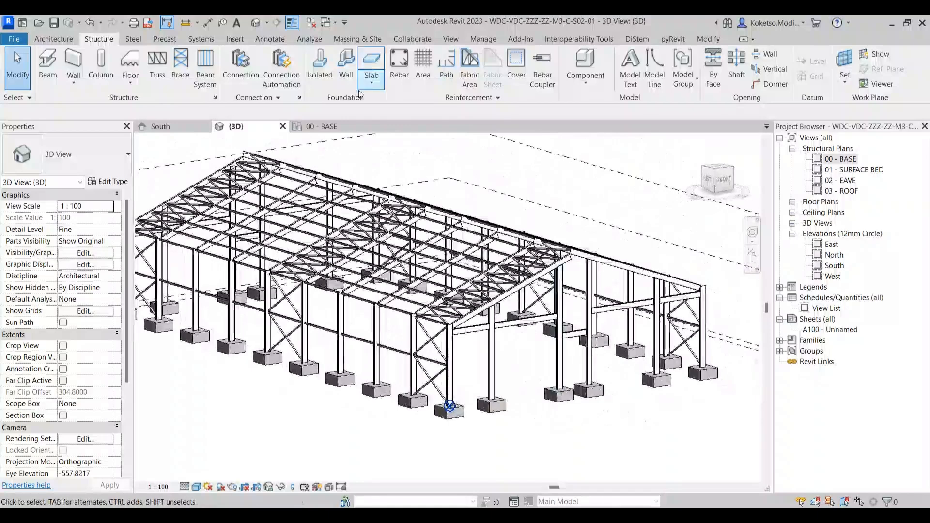
pyautogui.click(844, 172)
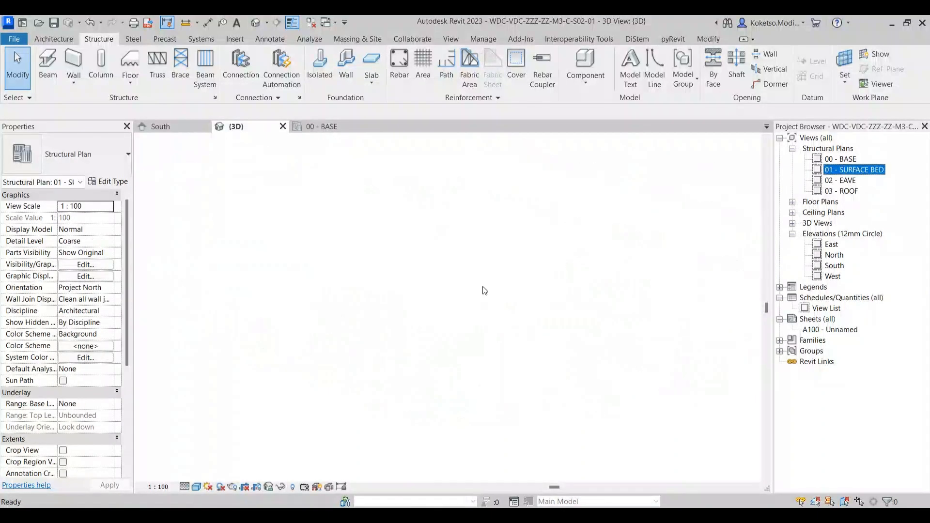
# Step: Start a foundation slab and duplicate its type as '200 mm THK SURFACE BED'
pyautogui.scroll(4, 397, 193)
pyautogui.moveTo(398, 192); pyautogui.dragTo(365, 222)
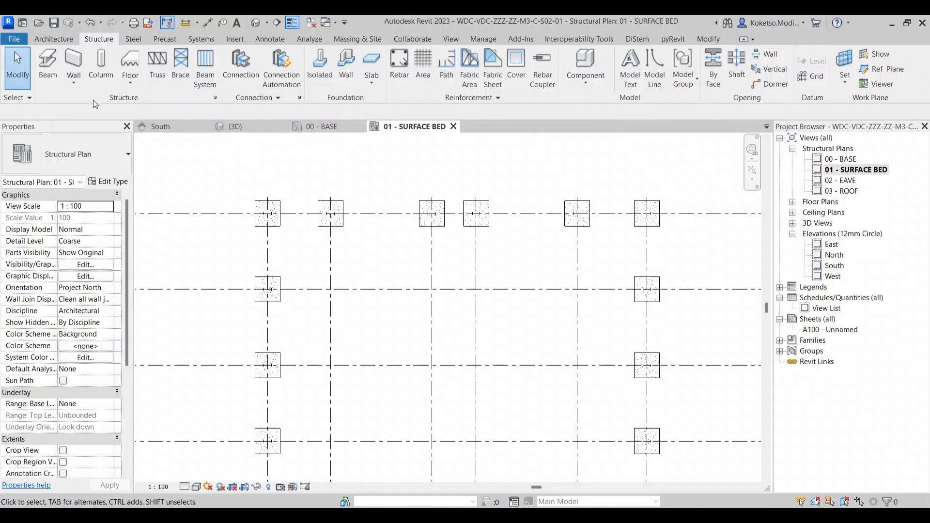
pyautogui.click(372, 63)
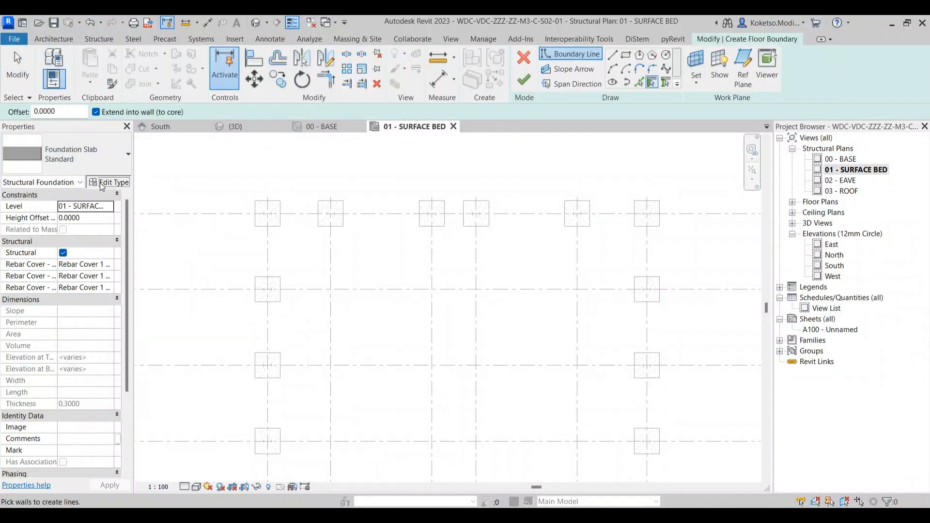
pyautogui.click(103, 184)
pyautogui.click(848, 104)
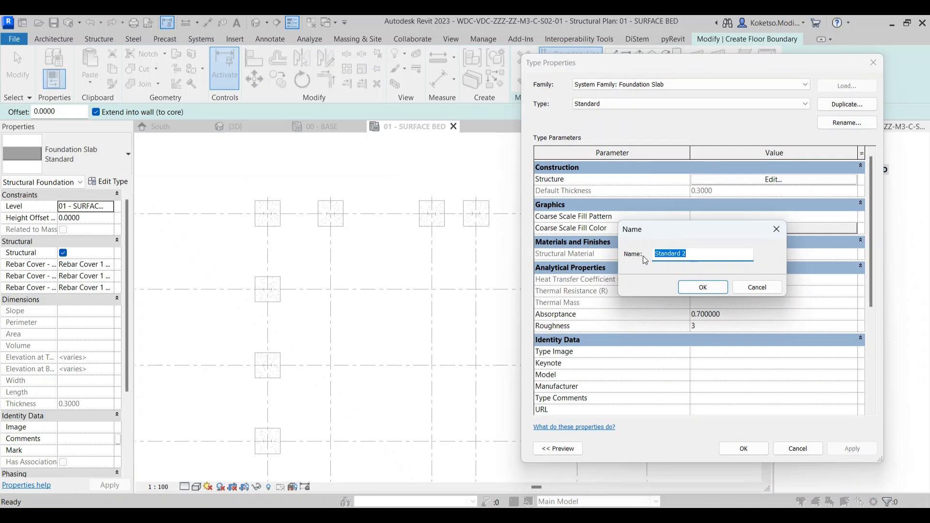
pyautogui.write('200 mm THK SURFACE BED')
pyautogui.click(708, 289)
# Step: Set the slab type's layer material to Concrete - Cast-in-Place Concrete and apply the type
pyautogui.click(719, 180)
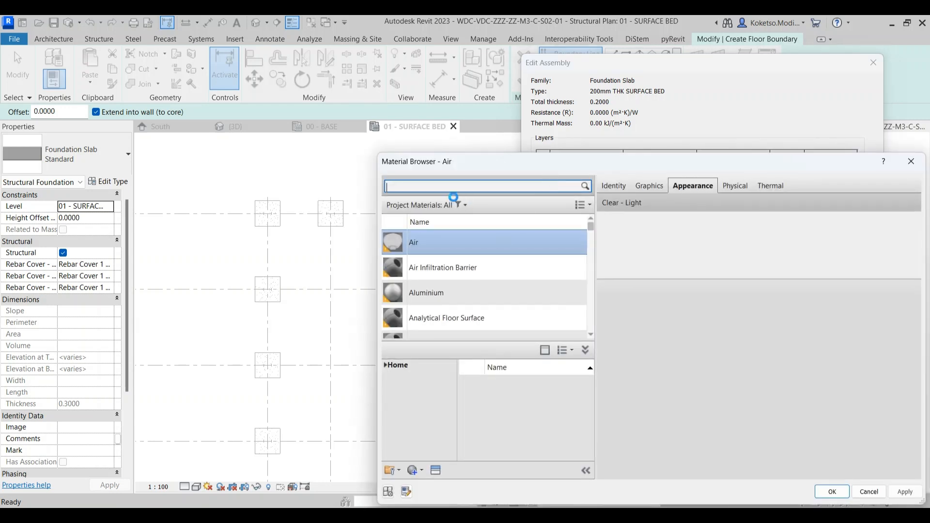
pyautogui.write('CONCRETE')
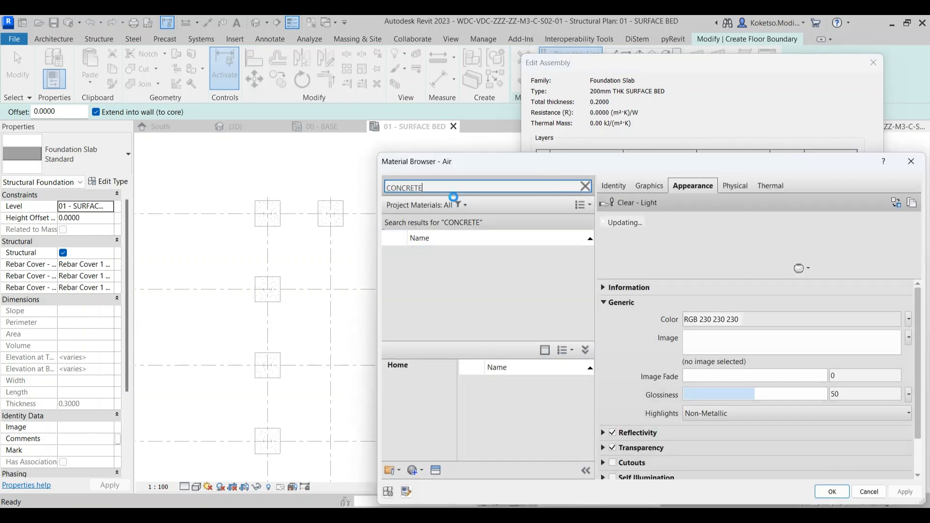
pyautogui.click(507, 285)
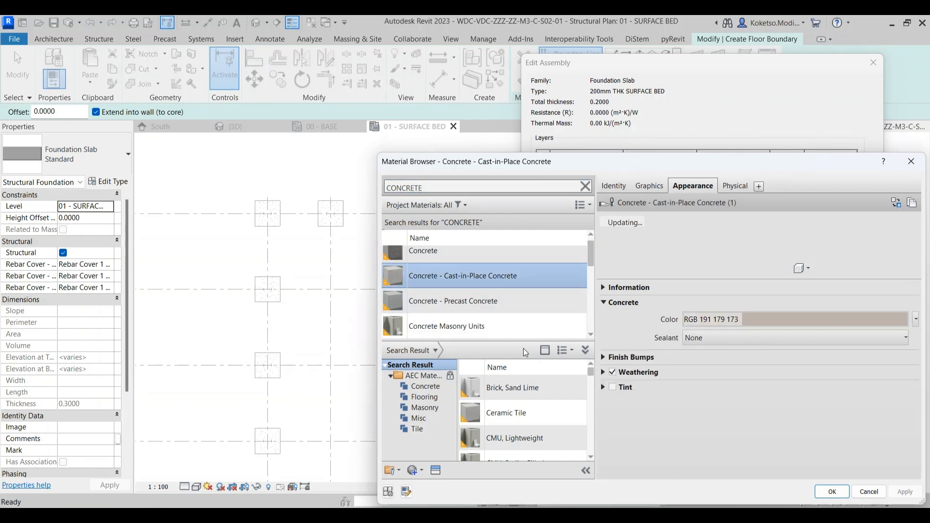
pyautogui.click(829, 492)
pyautogui.click(730, 437)
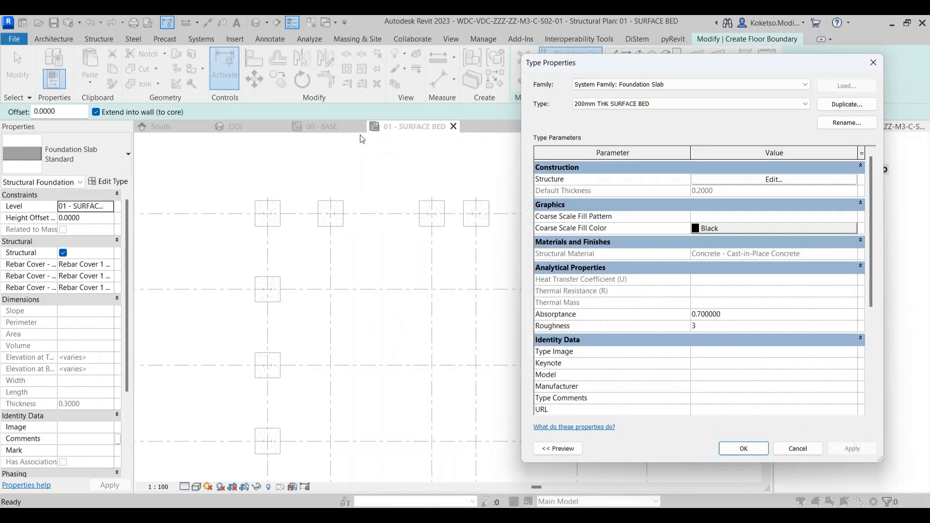
pyautogui.click(759, 449)
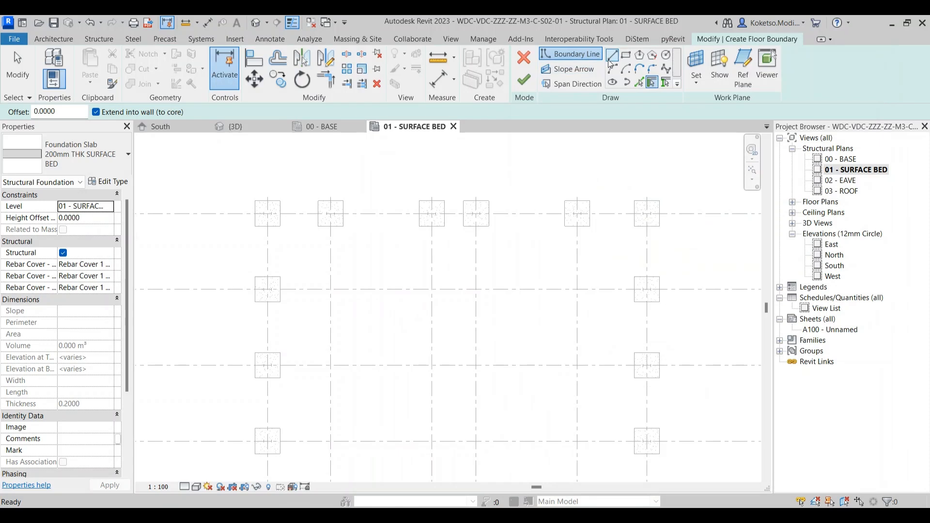
# Step: Sketch a rectangular slab boundary from the top-left corner to grid 8/C
pyautogui.scroll(5, 258, 196)
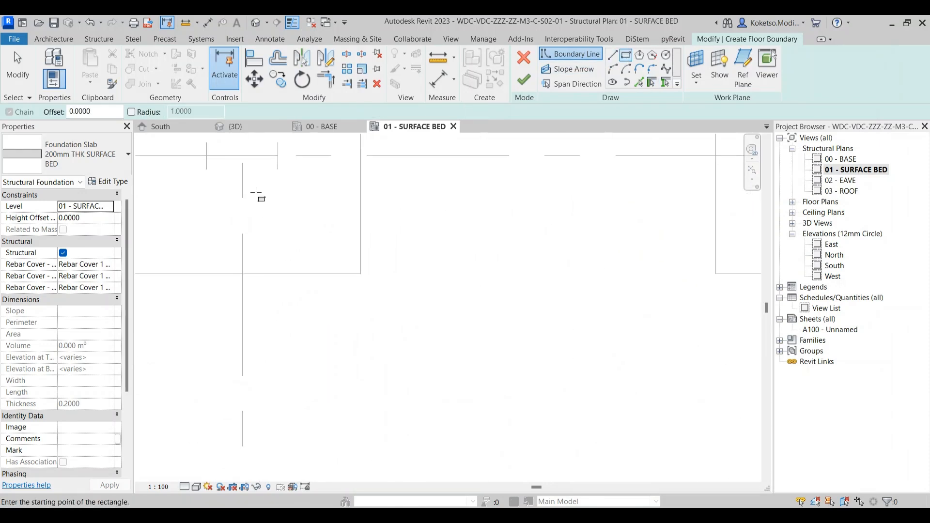
pyautogui.click(241, 153)
pyautogui.scroll(-5, 271, 262)
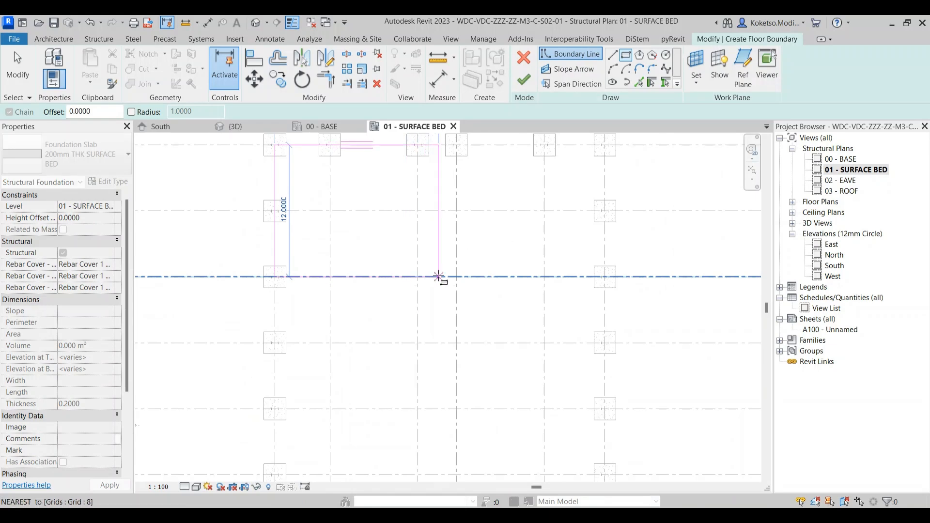
pyautogui.click(417, 276)
pyautogui.scroll(-3, 414, 283)
pyautogui.press('Escape')
pyautogui.scroll(5, 414, 222)
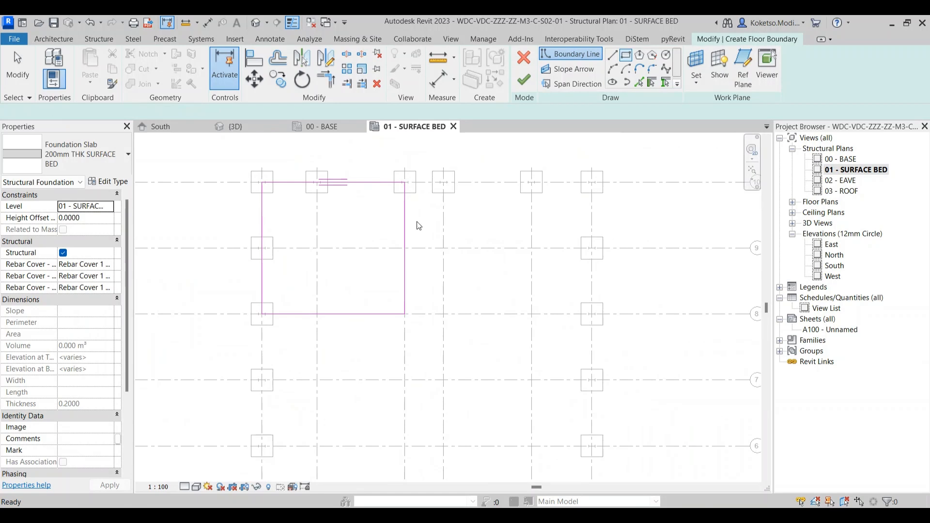
# Step: Measure the distance from the slab boundary edge to the neighbouring grid line
pyautogui.press('d')
pyautogui.press('i')
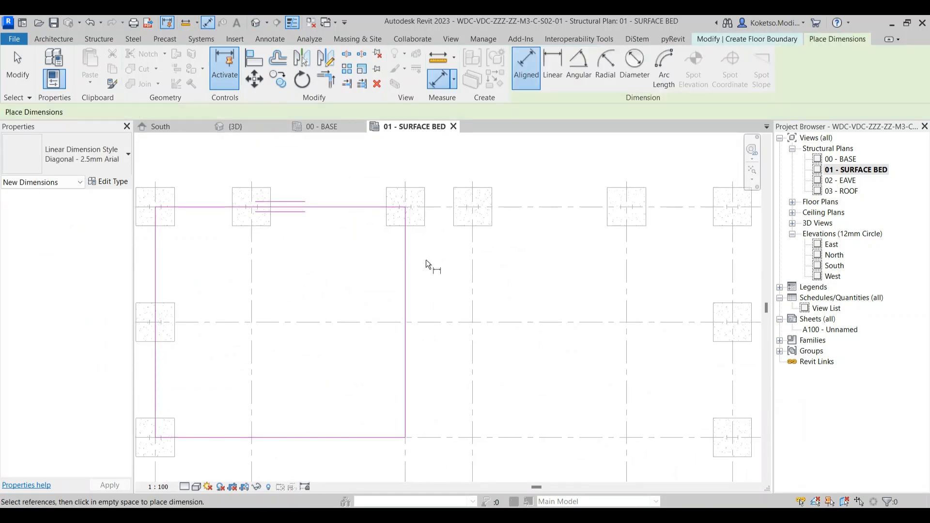
pyautogui.click(405, 270)
pyautogui.click(474, 273)
pyautogui.scroll(2, 440, 298)
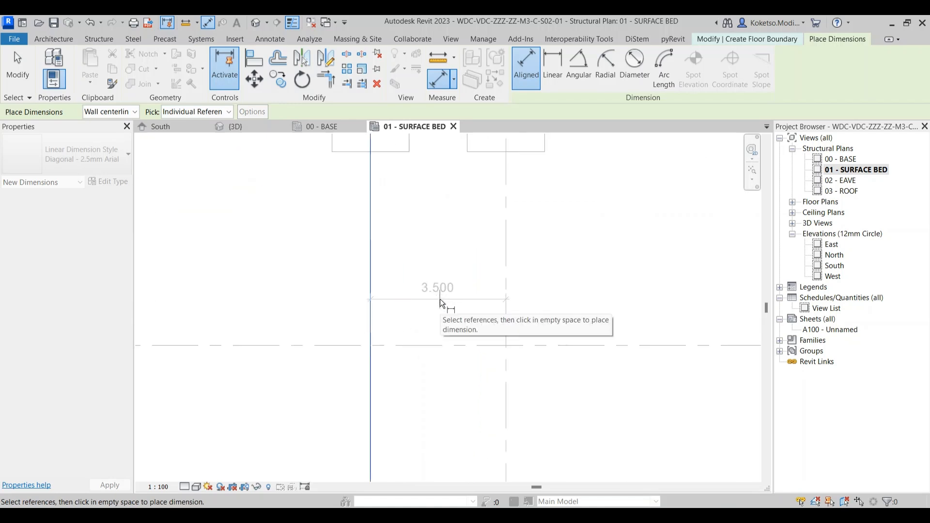
pyautogui.scroll(-2, 436, 305)
pyautogui.scroll(4, 446, 290)
pyautogui.press('Escape')
pyautogui.press('Escape')
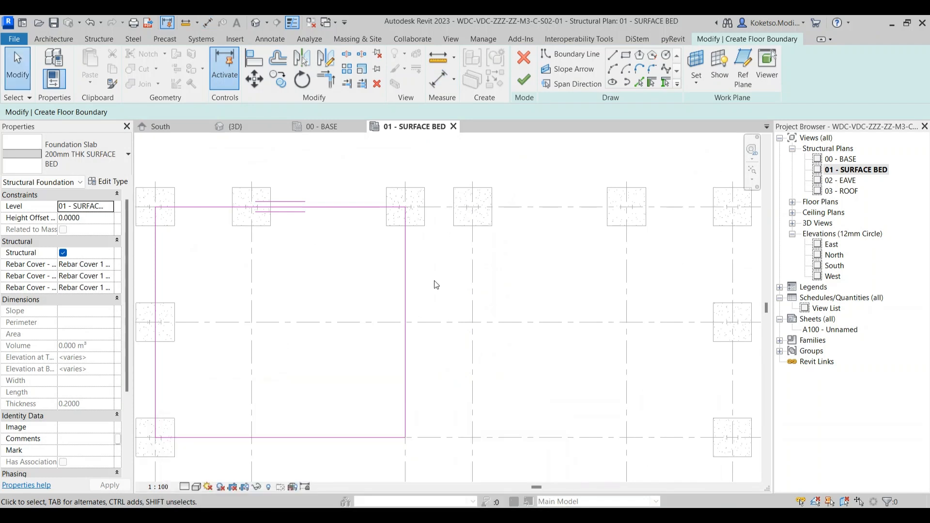
# Step: Move the right boundary edge to sit 1.75 (=3.5/2) from the nearer grid line
pyautogui.moveTo(435, 281); pyautogui.dragTo(478, 263)
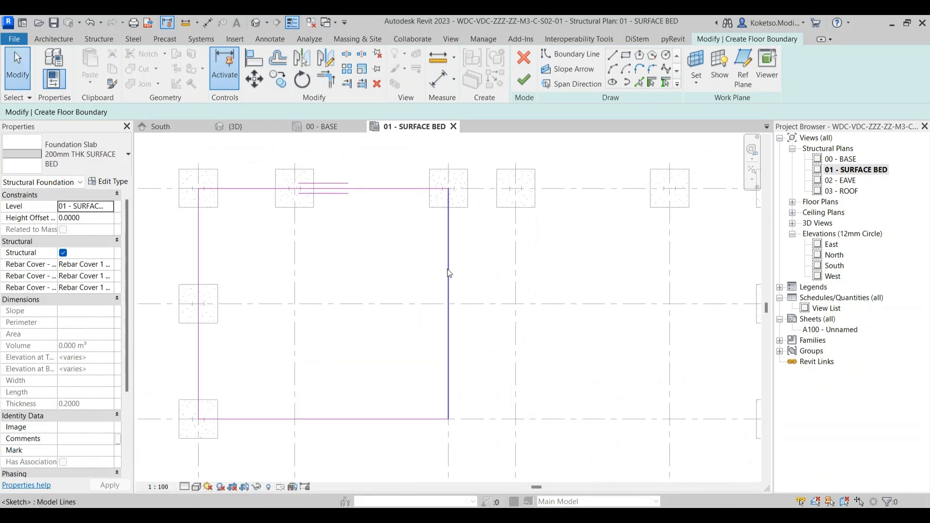
pyautogui.moveTo(449, 234)
pyautogui.mouseDown()
pyautogui.moveTo(485, 177)
pyautogui.moveTo(479, 164)
pyautogui.mouseUp()
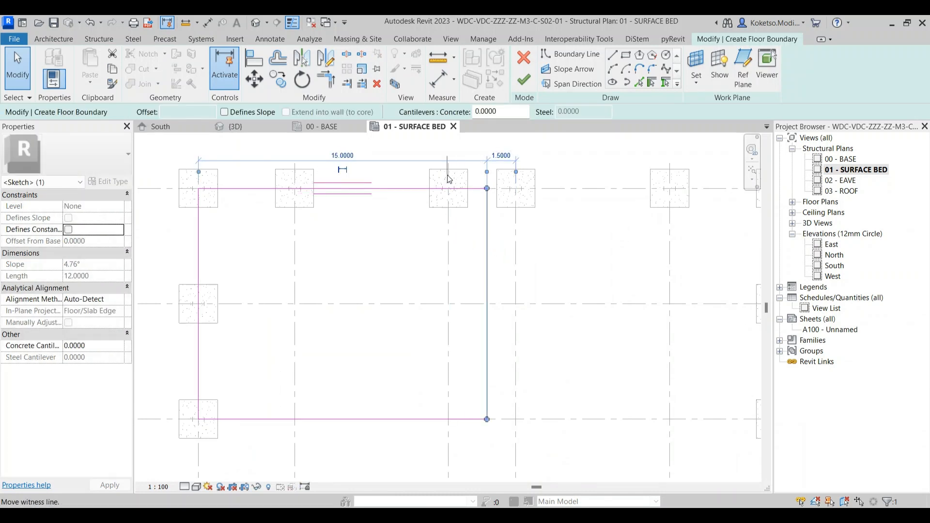
pyautogui.moveTo(194, 170); pyautogui.dragTo(449, 170)
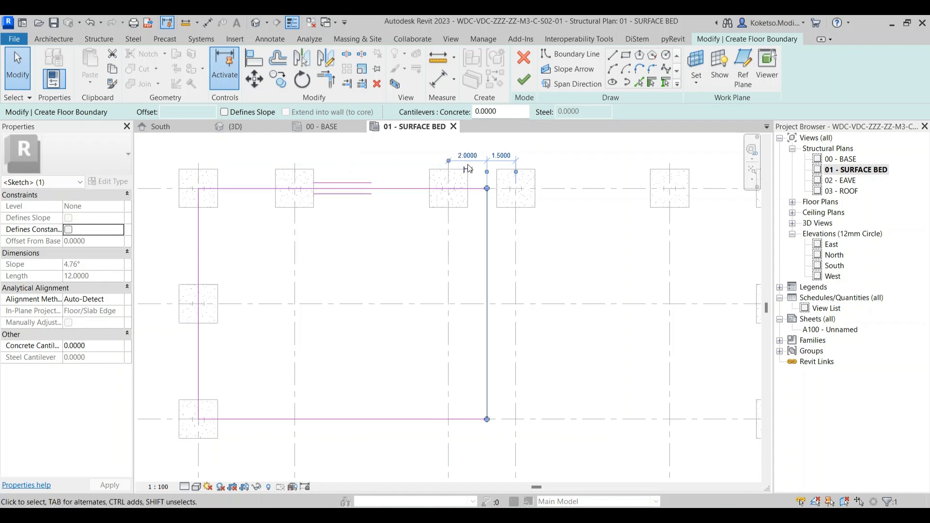
pyautogui.click(470, 157)
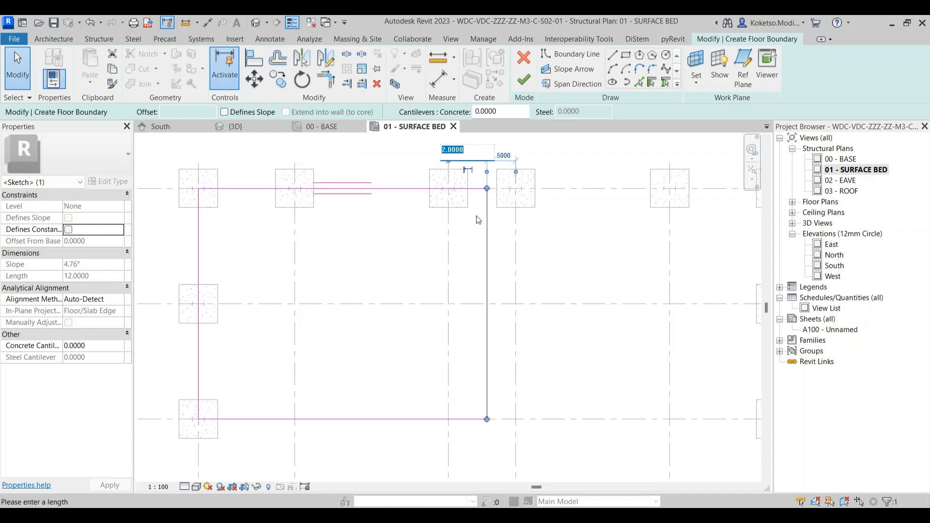
pyautogui.write('=3.5/2')
pyautogui.press('Return')
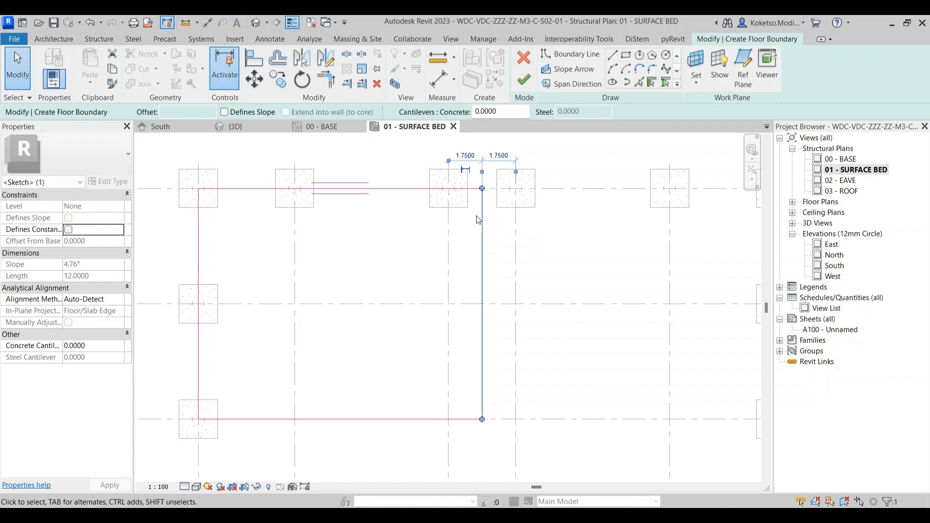
pyautogui.click(488, 237)
pyautogui.scroll(-3, 488, 237)
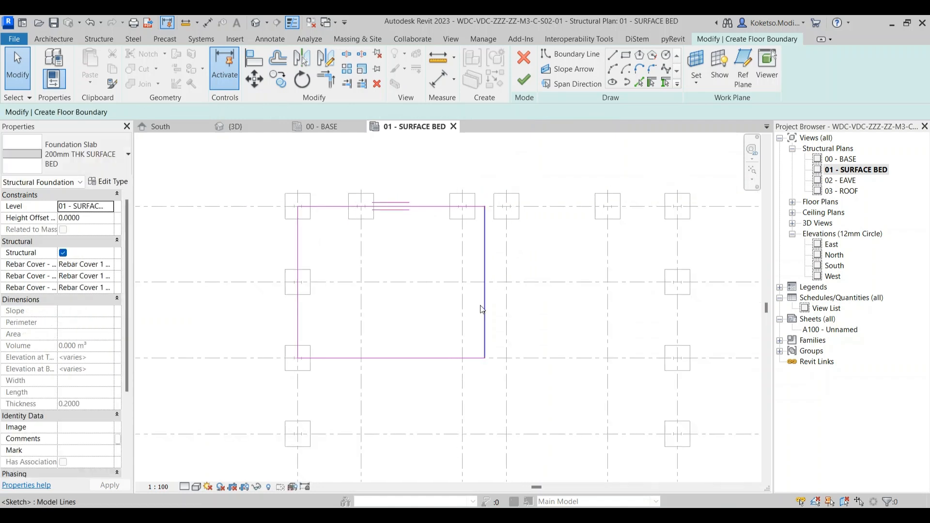
pyautogui.scroll(3, 441, 230)
pyautogui.scroll(-2, 428, 248)
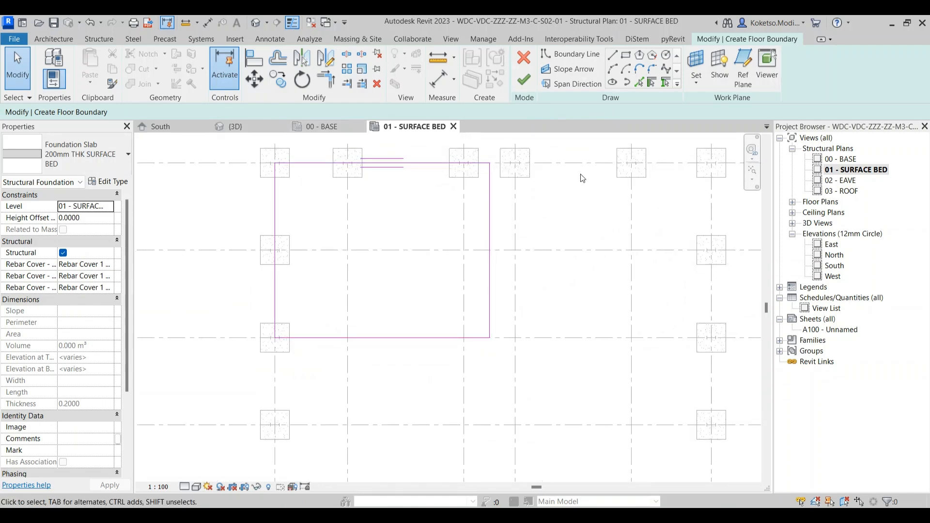
pyautogui.scroll(-5, 446, 187)
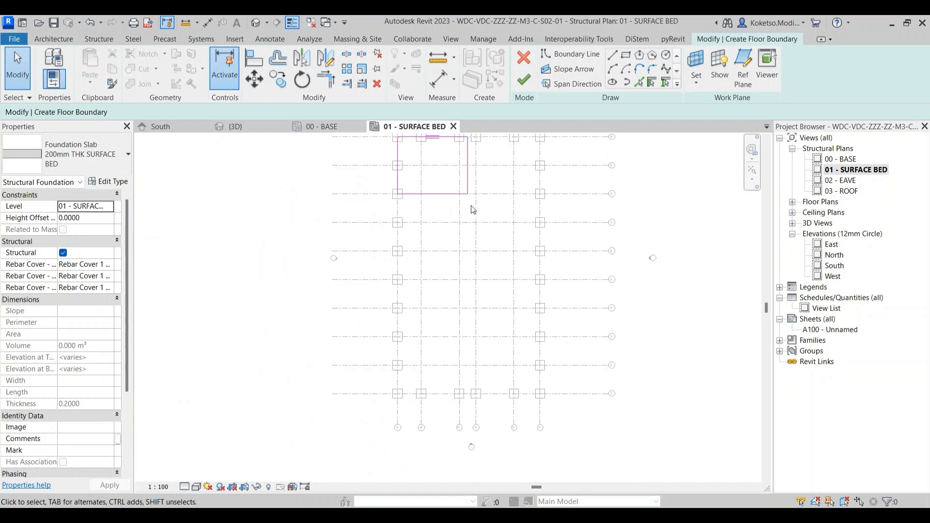
pyautogui.scroll(1, 478, 212)
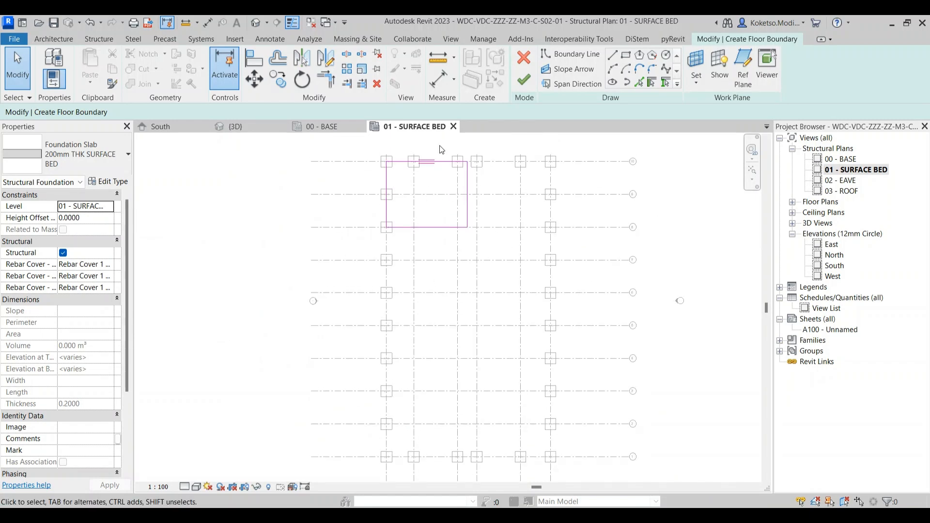
pyautogui.scroll(4, 442, 150)
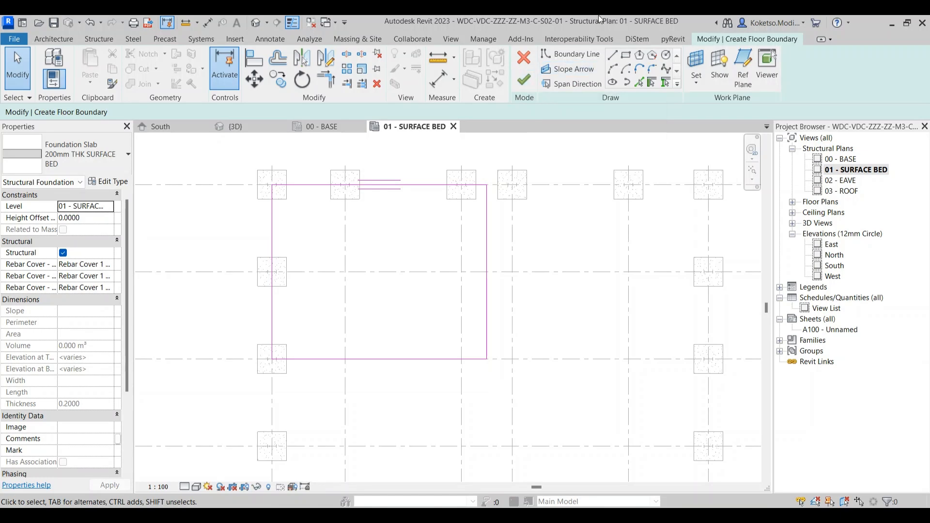
# Step: Finish the 14.75 × 12.00 slab (177 m², 35.4 m³), check it in 3D, and reselect it in plan
pyautogui.click(524, 79)
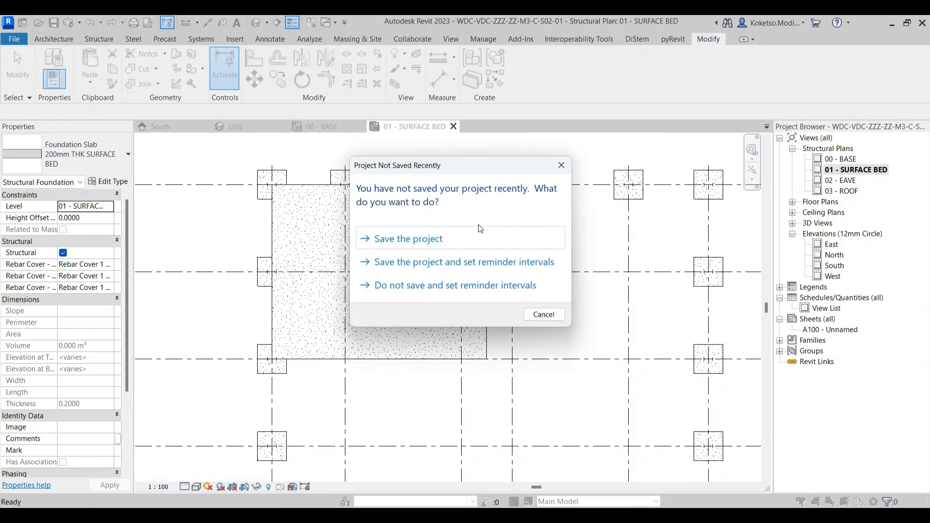
pyautogui.click(561, 165)
pyautogui.click(256, 128)
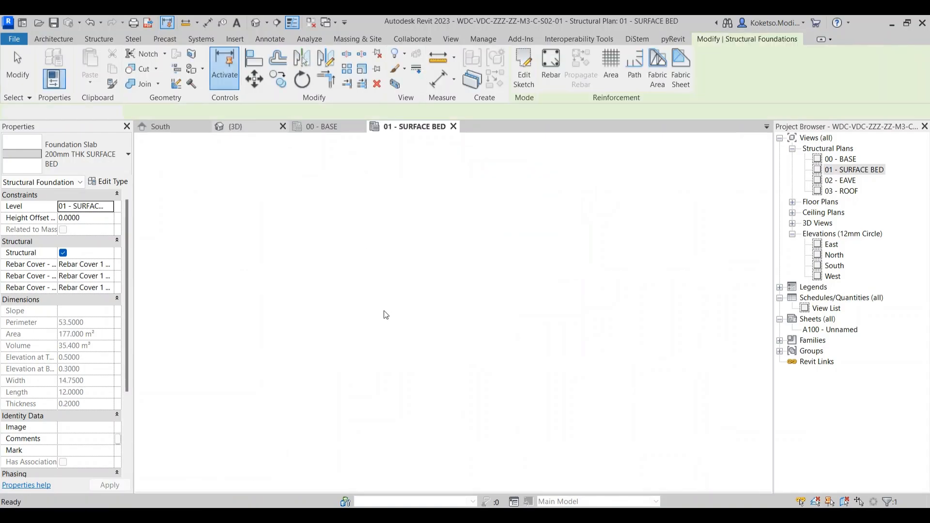
pyautogui.scroll(4, 252, 334)
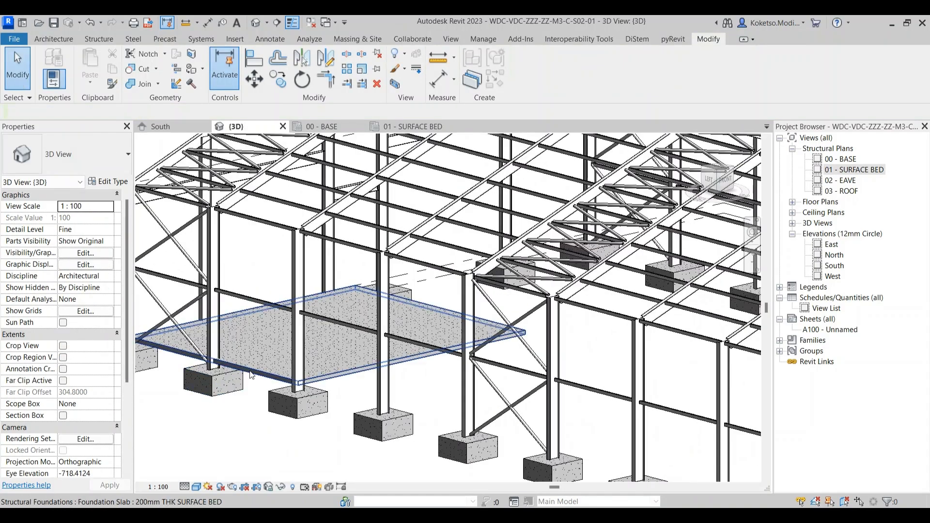
pyautogui.click(252, 375)
pyautogui.moveTo(402, 432); pyautogui.dragTo(388, 430)
pyautogui.press('Escape')
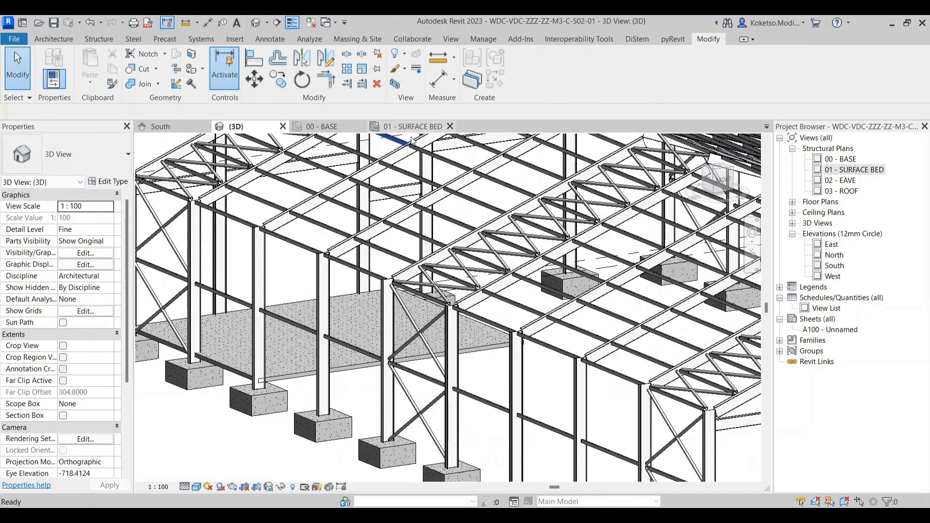
pyautogui.hotkey('ctrl', 'Tab')
pyautogui.click(424, 361)
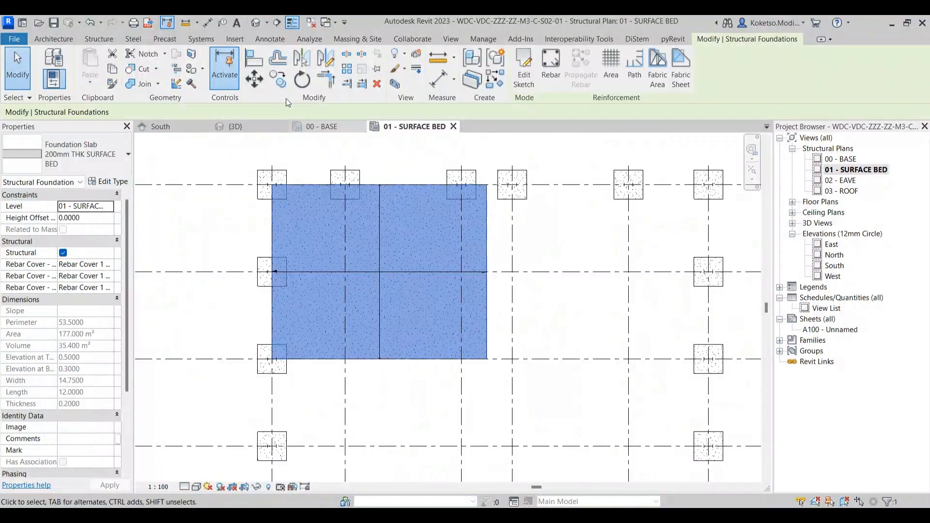
# Step: Mirror a copy of the slab rightward across its edge with a drawn axis
pyautogui.click(334, 57)
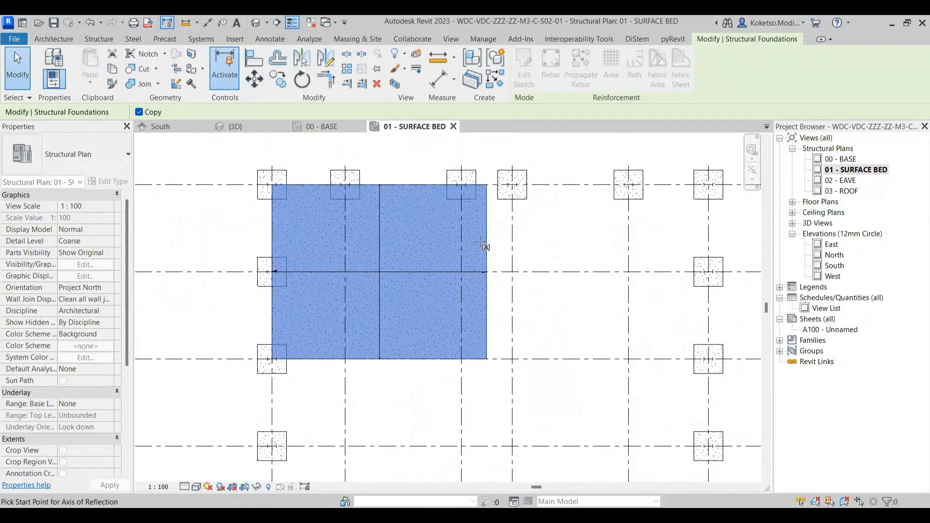
pyautogui.click(487, 240)
pyautogui.click(487, 359)
pyautogui.scroll(-2, 501, 292)
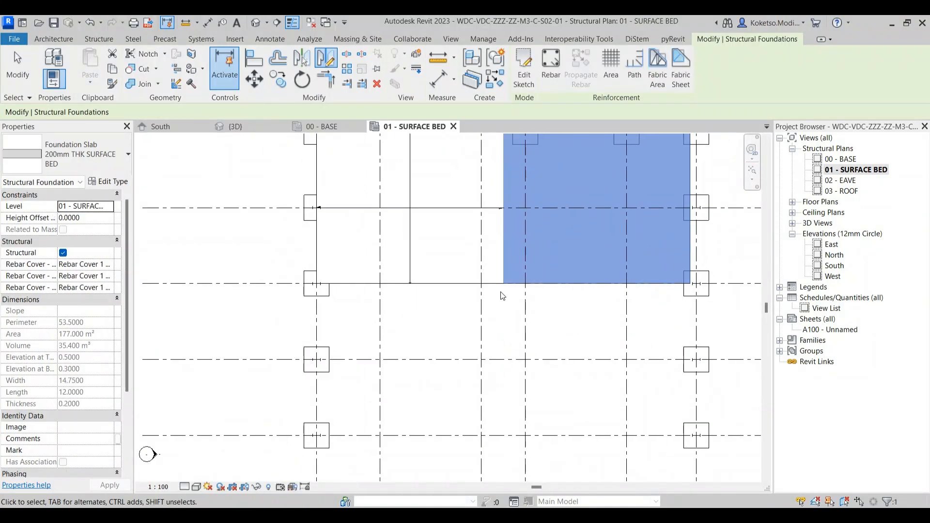
# Step: Copy both slabs upward to the next two grid lines
pyautogui.keyDown('ctrl'); pyautogui.click(559, 290); pyautogui.keyUp('ctrl')
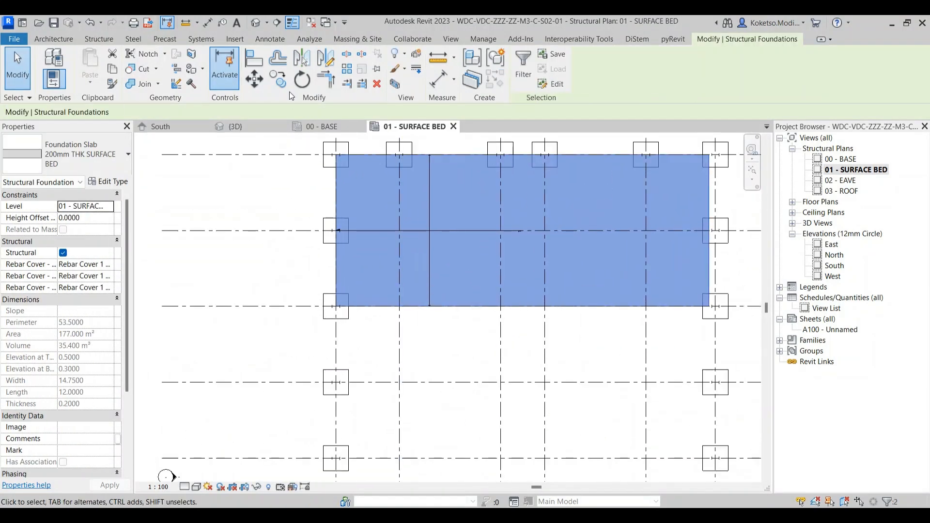
pyautogui.click(277, 79)
pyautogui.click(455, 156)
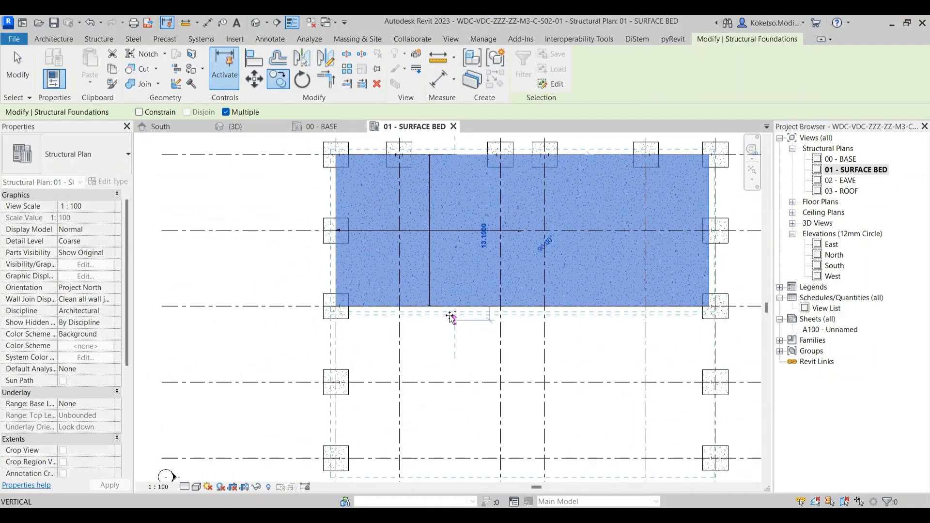
pyautogui.moveTo(457, 359); pyautogui.dragTo(459, 211)
pyautogui.scroll(-2, 458, 210)
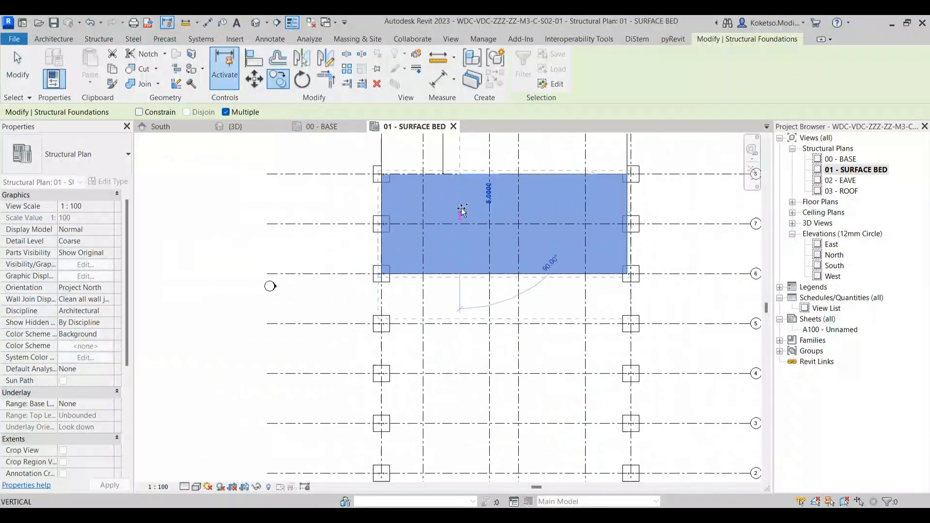
pyautogui.click(460, 275)
pyautogui.moveTo(460, 341); pyautogui.dragTo(468, 191)
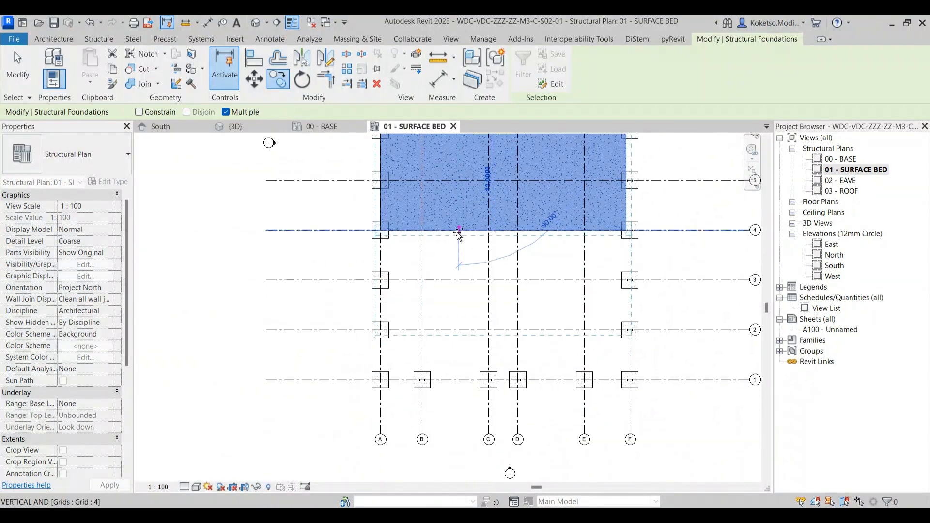
pyautogui.click(459, 232)
pyautogui.scroll(3, 464, 298)
pyautogui.press('Escape')
pyautogui.moveTo(506, 364); pyautogui.dragTo(491, 325)
pyautogui.press('Escape')
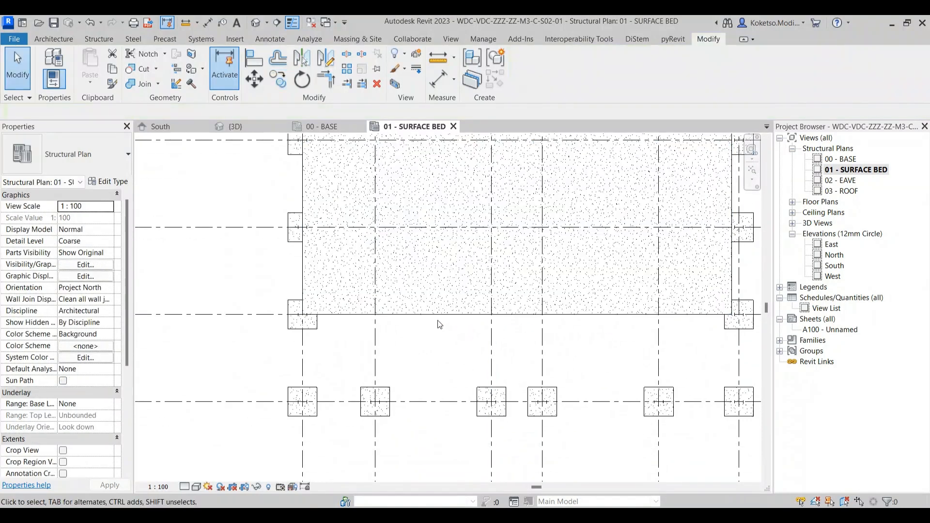
# Step: Copy the lower-left slab down to the grid line below
pyautogui.click(437, 315)
pyautogui.moveTo(426, 340); pyautogui.dragTo(426, 373)
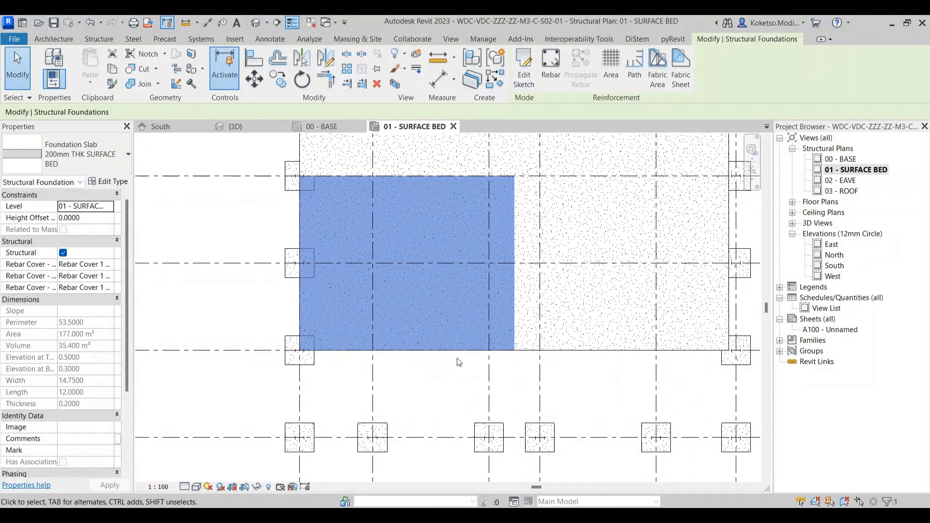
pyautogui.press('Escape')
pyautogui.click(452, 355)
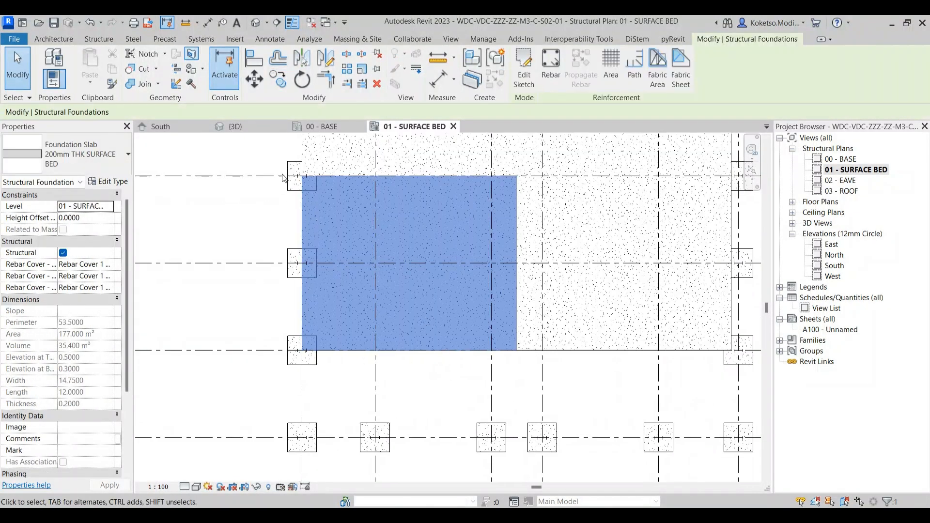
pyautogui.press('c')
pyautogui.press('o')
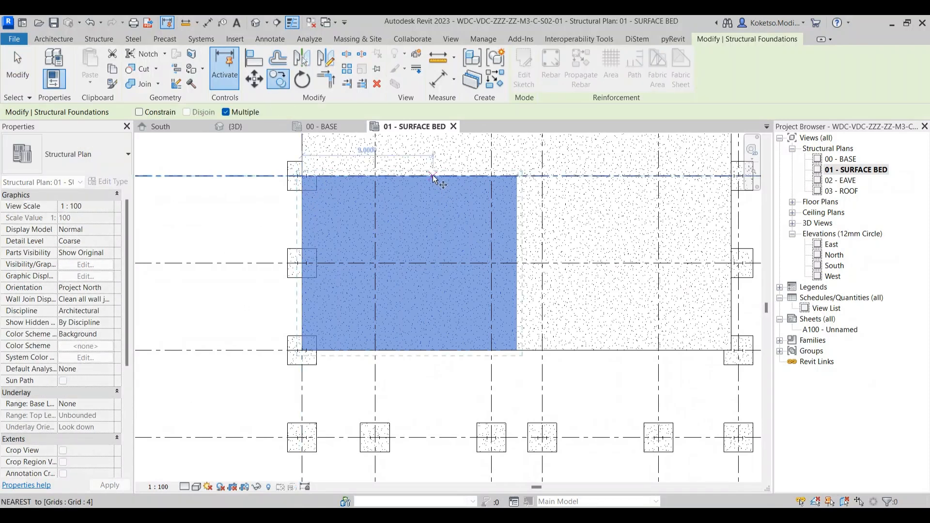
pyautogui.click(433, 177)
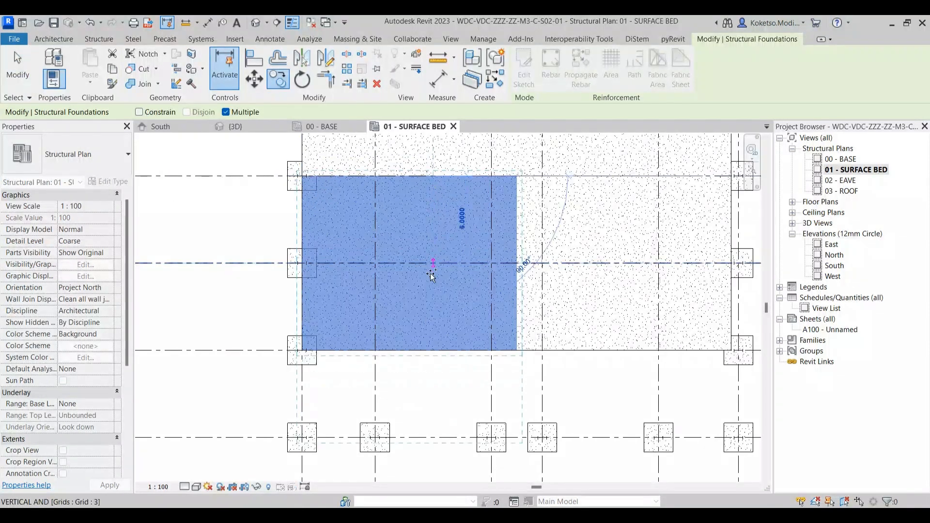
pyautogui.click(434, 352)
pyautogui.moveTo(418, 383); pyautogui.dragTo(398, 251)
pyautogui.scroll(-1, 398, 251)
pyautogui.press('Escape')
pyautogui.scroll(1, 376, 276)
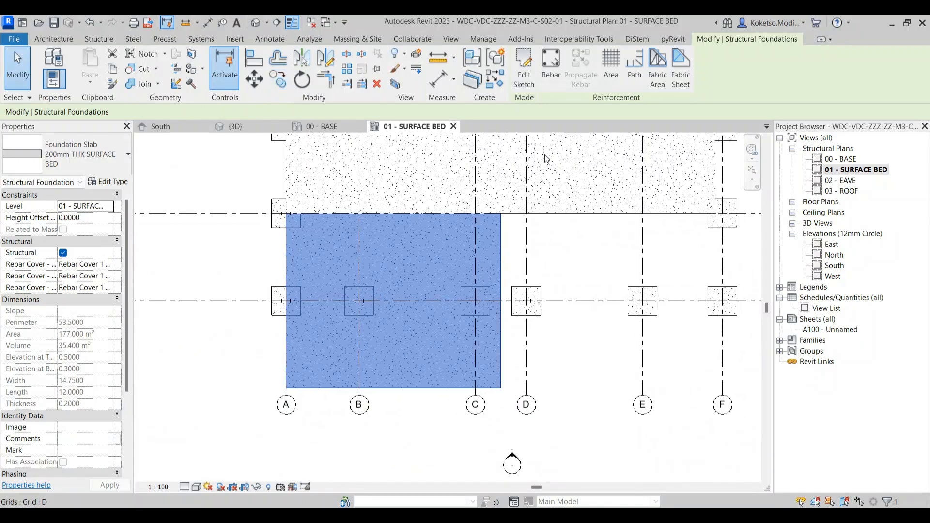
# Step: Align the copied slab's bottom sketch edge to the grid, trimming it to 14.75 × 6.00
pyautogui.click(524, 72)
pyautogui.scroll(2, 397, 413)
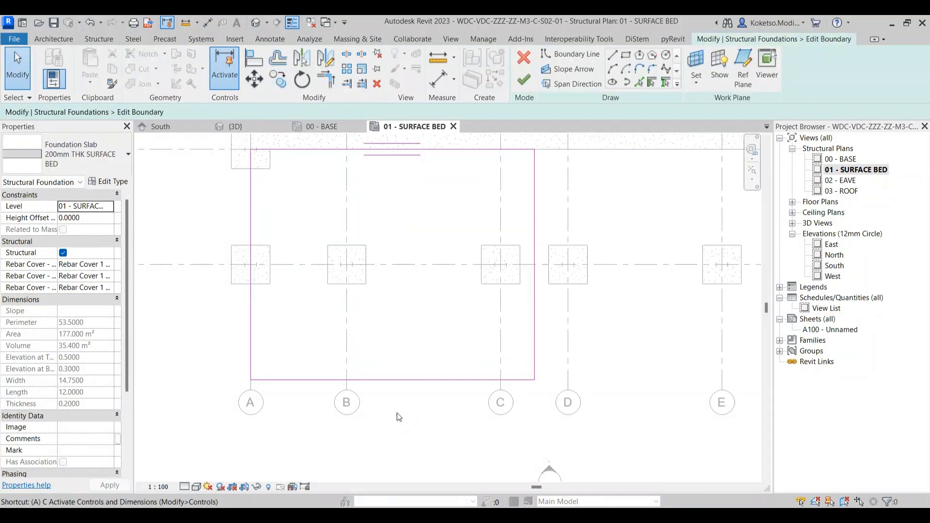
pyautogui.press('a')
pyautogui.press('l')
pyautogui.click(420, 264)
pyautogui.click(401, 380)
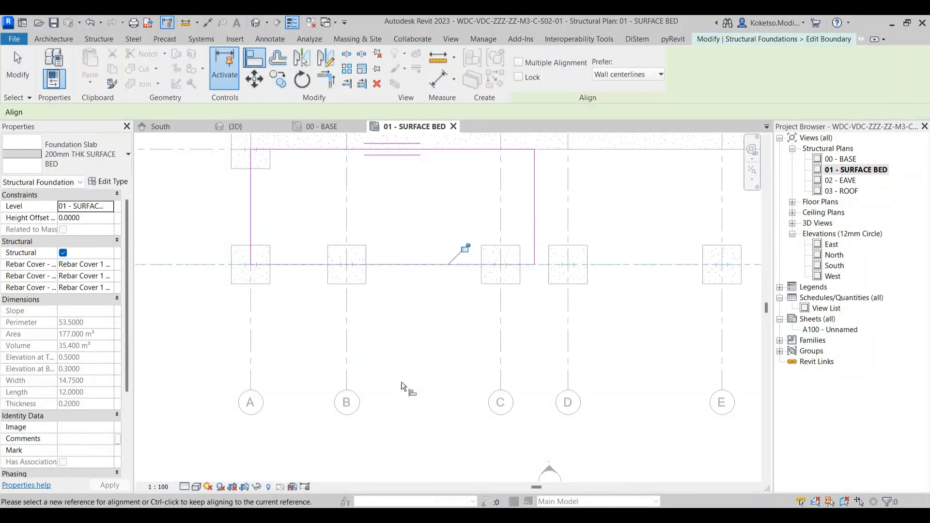
pyautogui.scroll(-1, 401, 382)
pyautogui.press('Escape')
pyautogui.press('Escape')
pyautogui.click(523, 63)
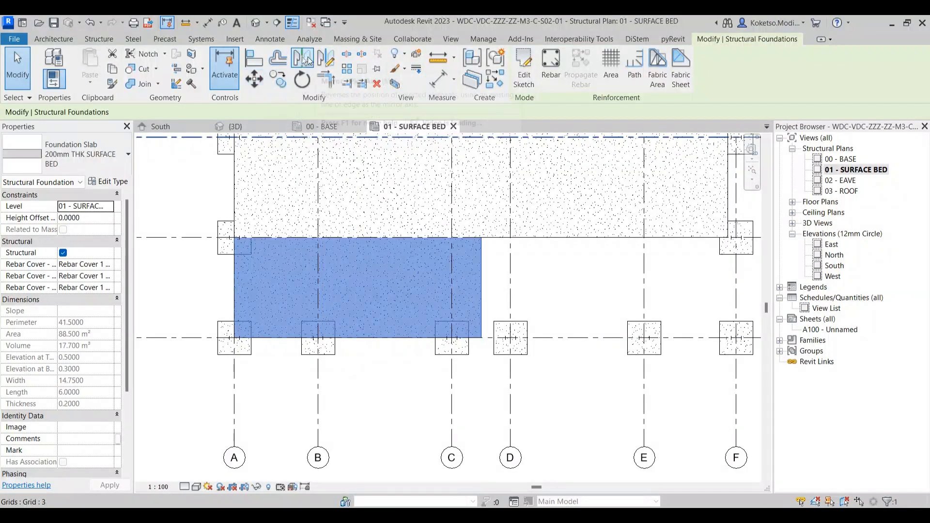
# Step: Mirror the trimmed slab to fill the last bay to grid F and view in 3D
pyautogui.click(302, 58)
pyautogui.click(482, 286)
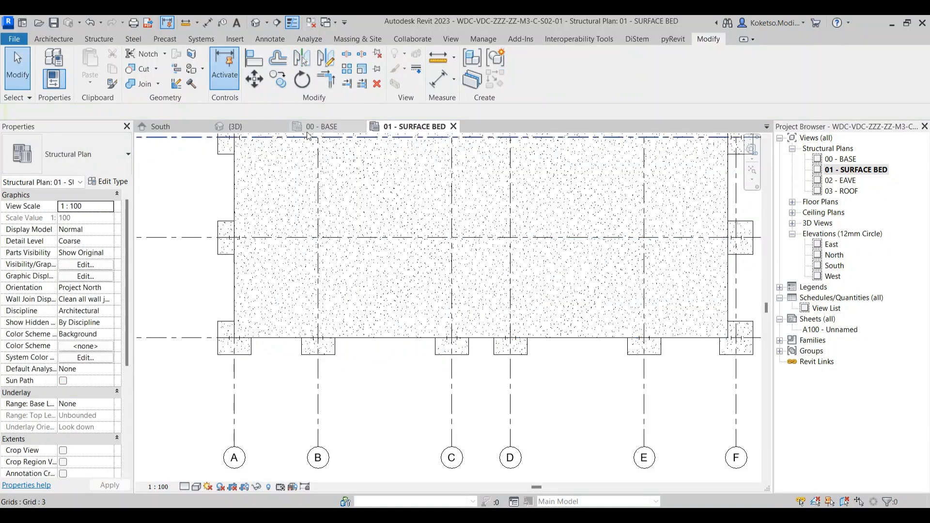
pyautogui.click(259, 125)
pyautogui.scroll(-3, 616, 397)
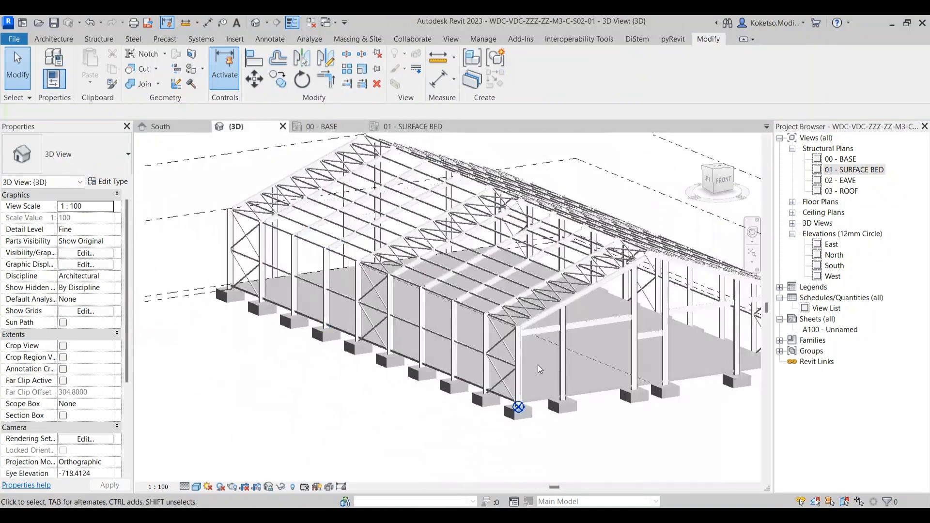
pyautogui.click(607, 387)
pyautogui.moveTo(627, 416); pyautogui.dragTo(654, 421)
pyautogui.click(650, 379)
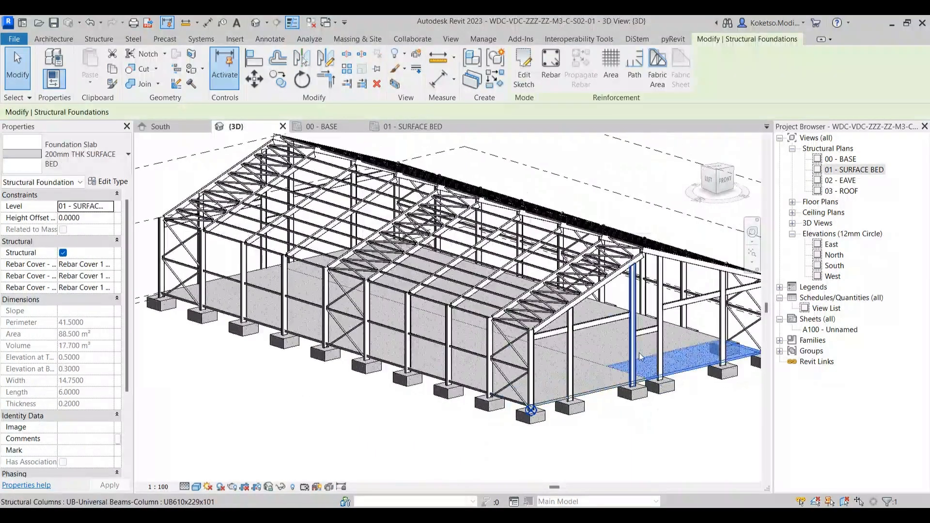
pyautogui.press('Escape')
pyautogui.middleClick(599, 382)
pyautogui.middleClick(600, 382)
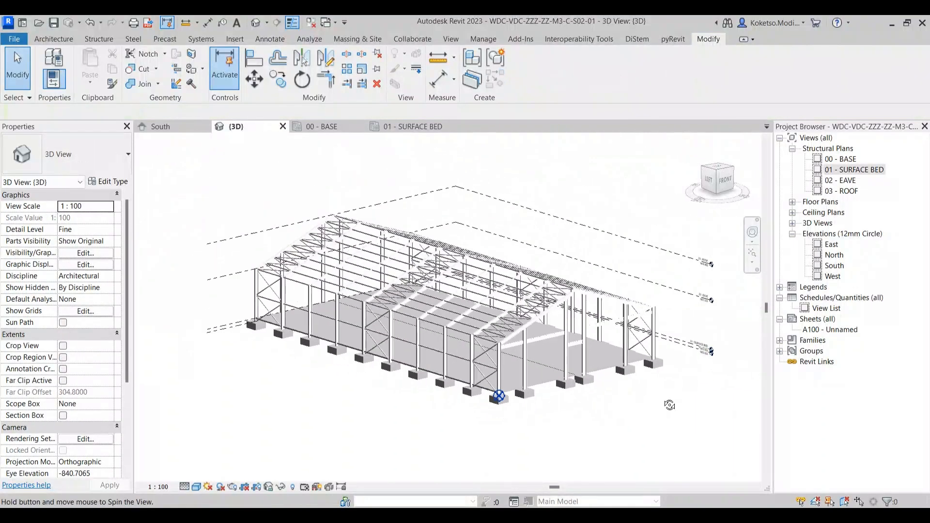
pyautogui.moveTo(670, 405); pyautogui.dragTo(647, 398)
pyautogui.scroll(3, 544, 400)
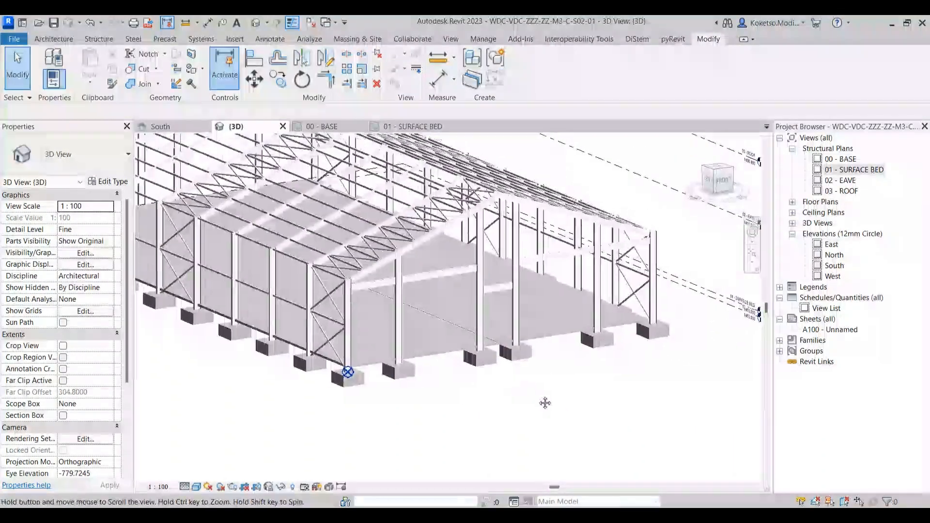
pyautogui.moveTo(595, 438); pyautogui.dragTo(679, 411)
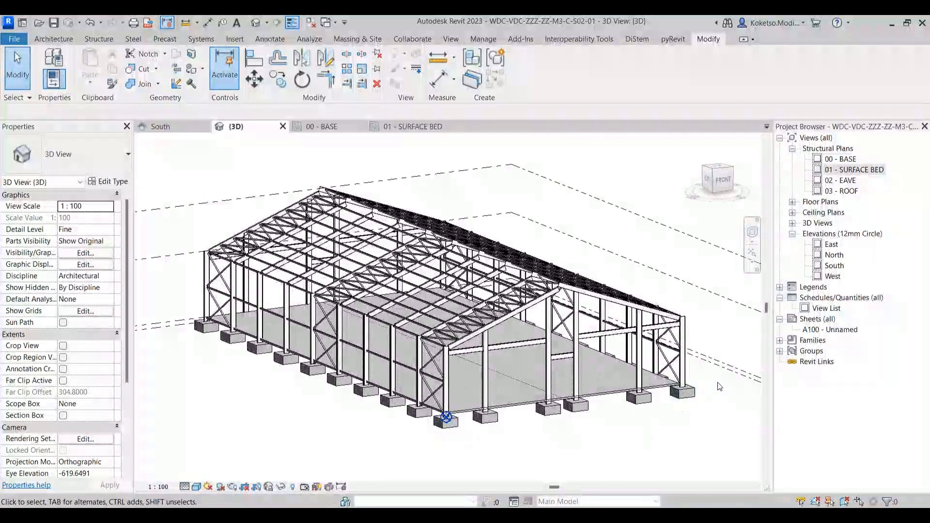
pyautogui.moveTo(685, 414); pyautogui.dragTo(648, 408)
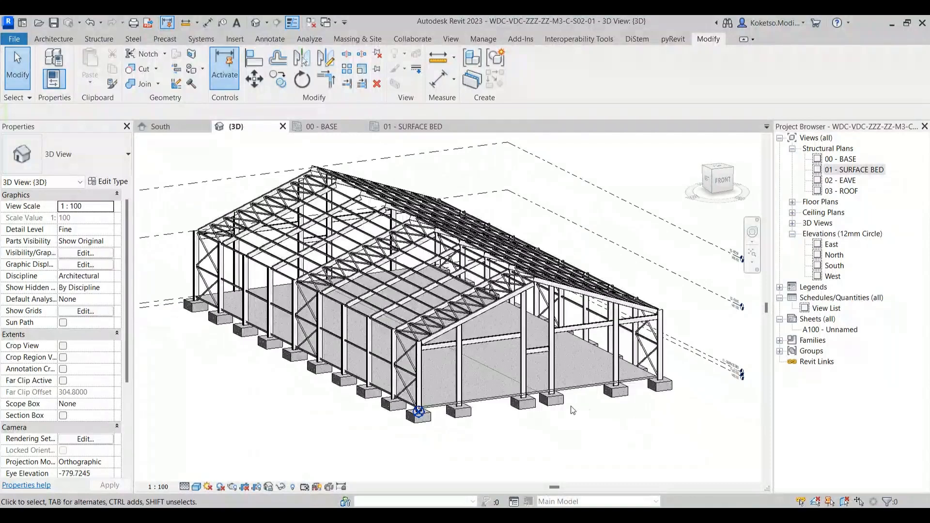
pyautogui.moveTo(573, 410); pyautogui.dragTo(595, 427)
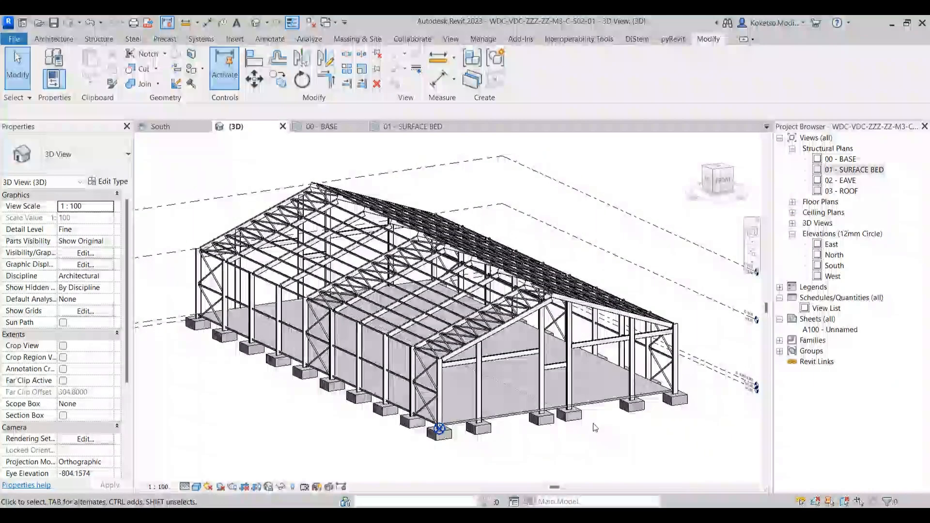
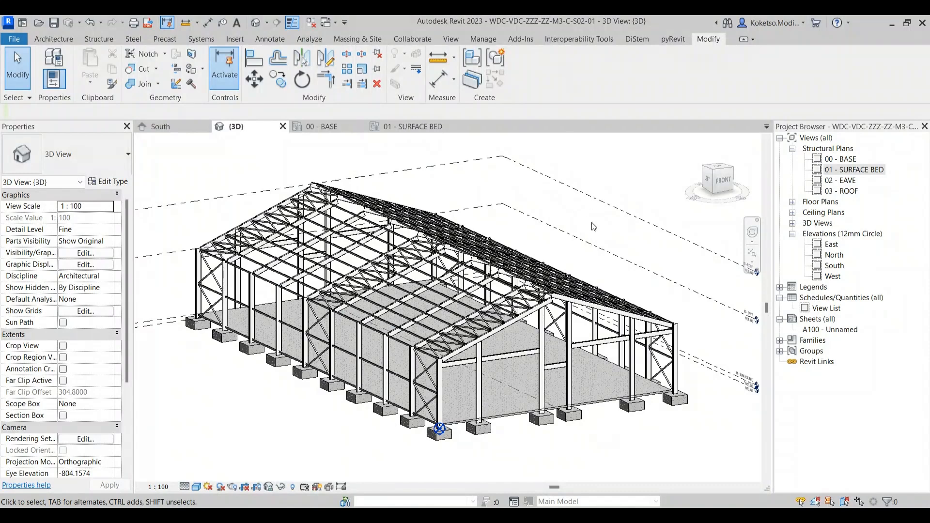
# Step: Create a new <Multi-Category> material takeoff from the Schedules/Quantities node
pyautogui.moveTo(597, 214); pyautogui.dragTo(573, 202)
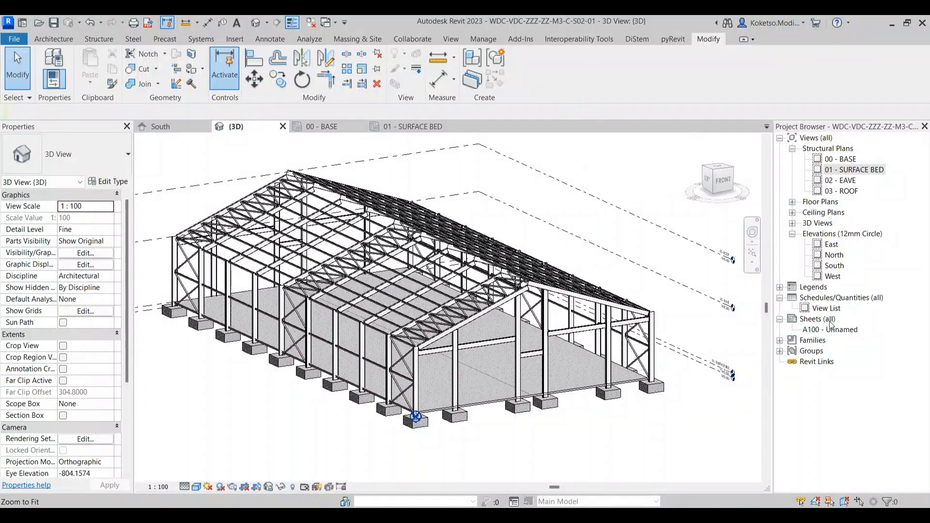
pyautogui.click(814, 299)
pyautogui.rightClick(813, 299)
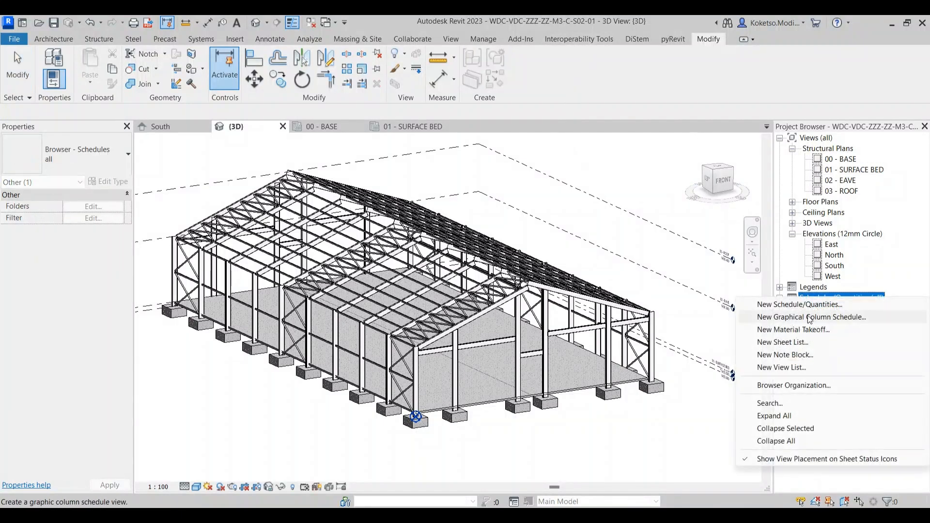
pyautogui.click(795, 331)
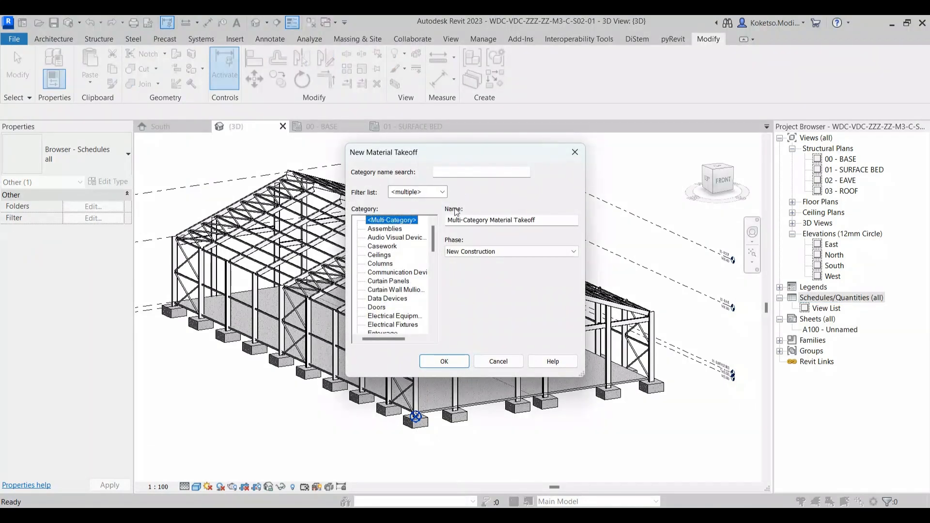
pyautogui.click(440, 362)
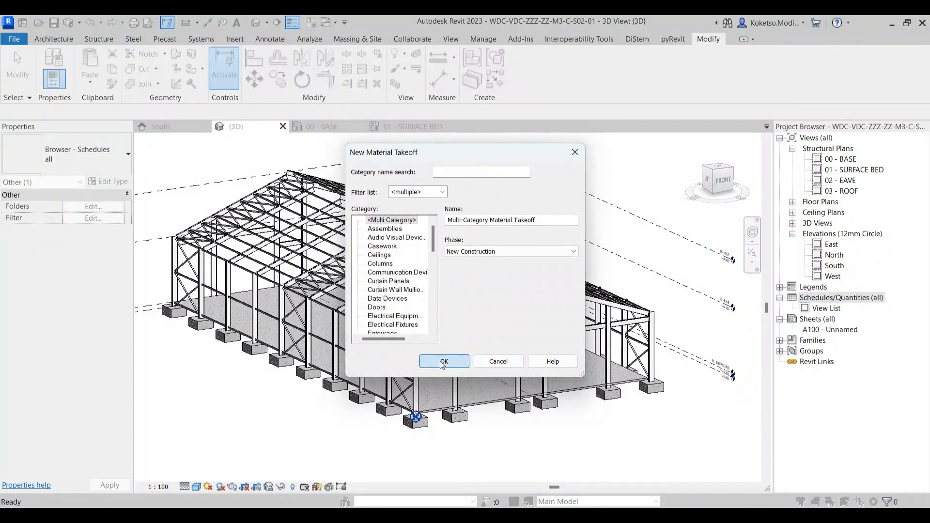
# Step: Search for and add Category, Type and Family to the takeoff's scheduled fields
pyautogui.click(409, 159)
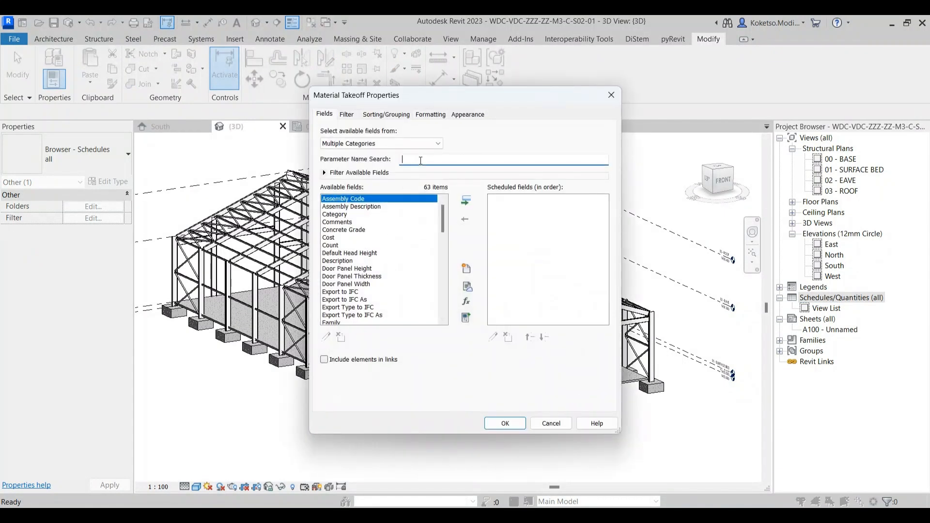
pyautogui.write('CAT')
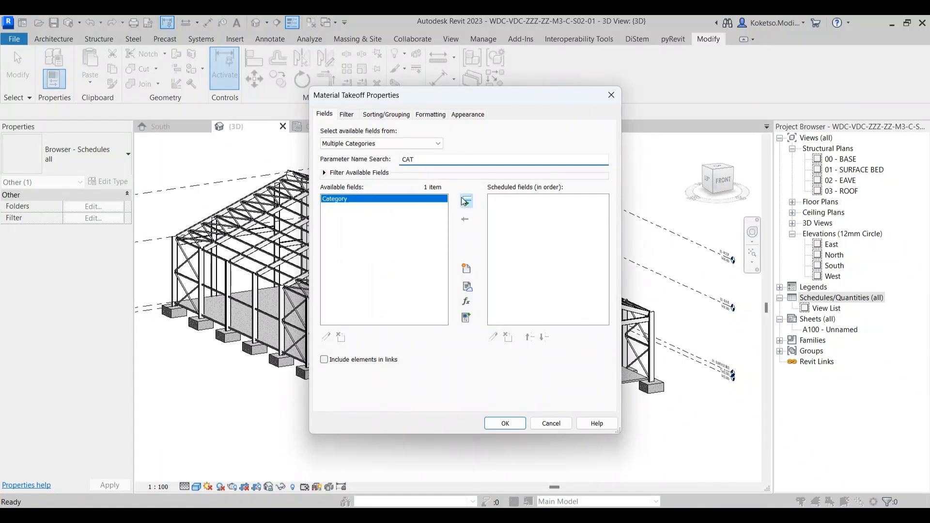
pyautogui.click(466, 200)
pyautogui.moveTo(441, 161); pyautogui.dragTo(376, 165)
pyautogui.write('TYP')
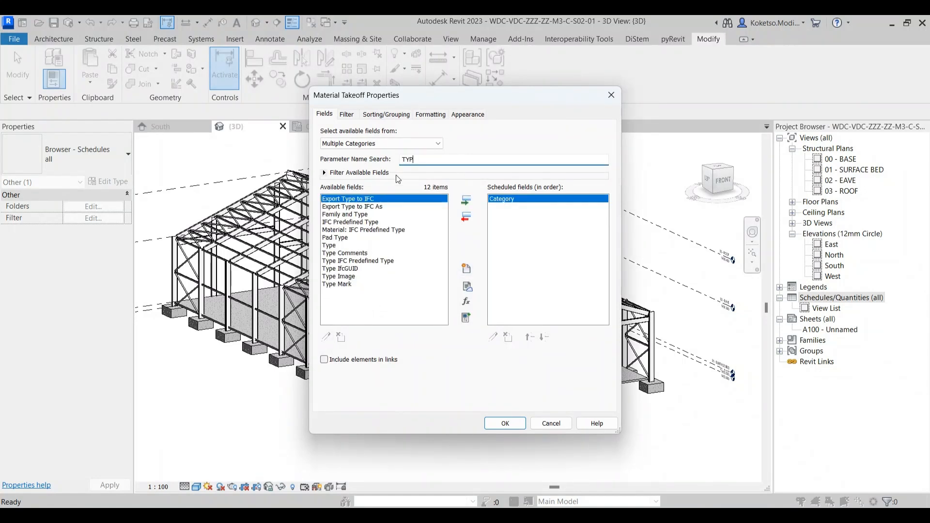
pyautogui.click(333, 246)
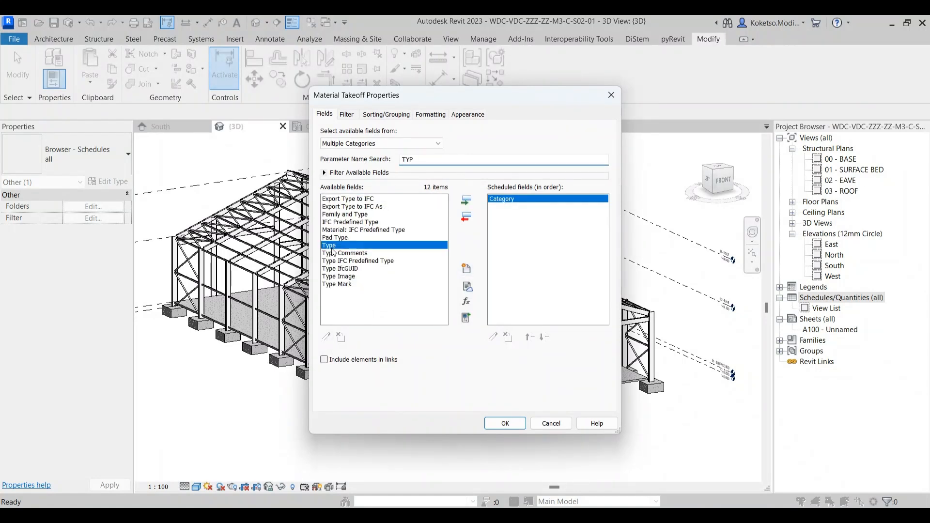
pyautogui.click(466, 200)
pyautogui.moveTo(436, 160); pyautogui.dragTo(374, 166)
pyautogui.write('FAM')
pyautogui.click(466, 200)
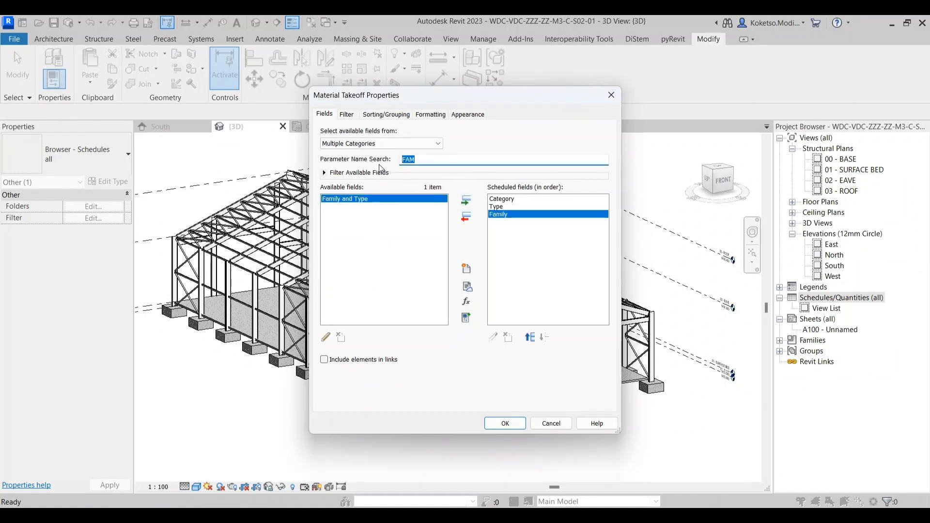
# Step: Search for and add Material: Area, Material: Volume and Count to the scheduled fields
pyautogui.write('L')
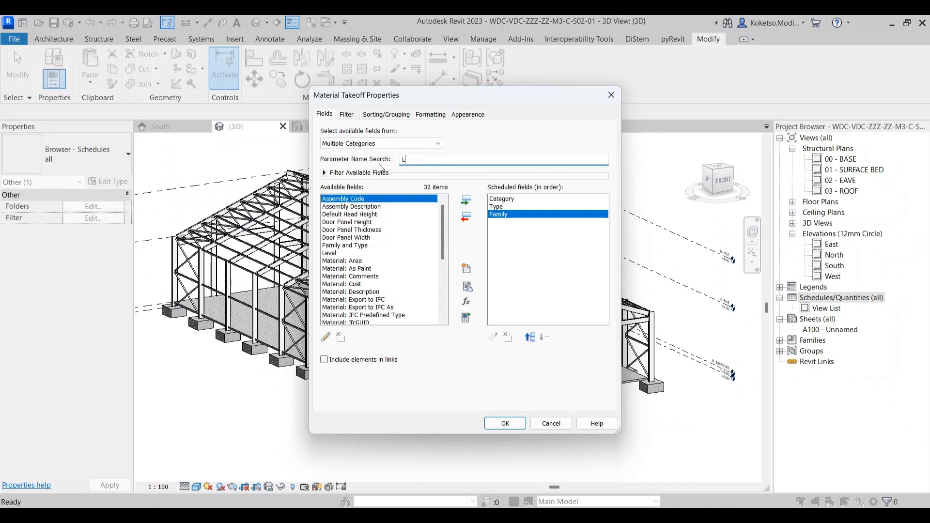
pyautogui.write('EV')
pyautogui.moveTo(427, 158); pyautogui.dragTo(412, 160)
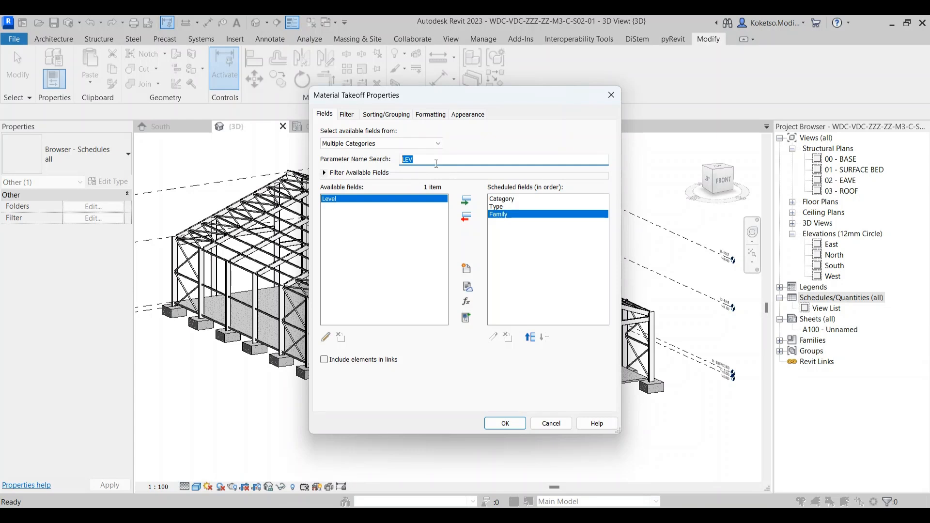
pyautogui.click(420, 161)
pyautogui.moveTo(444, 162); pyautogui.dragTo(376, 160)
pyautogui.write('AR')
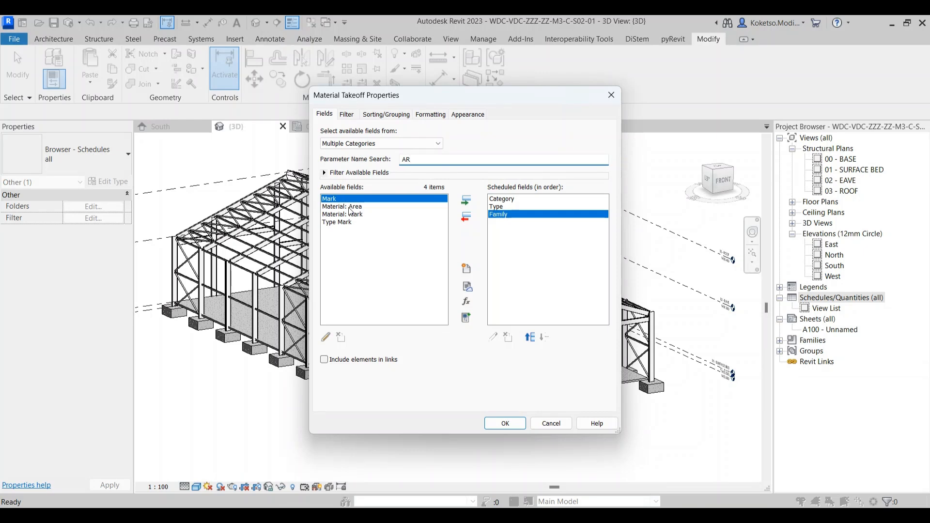
pyautogui.click(352, 212)
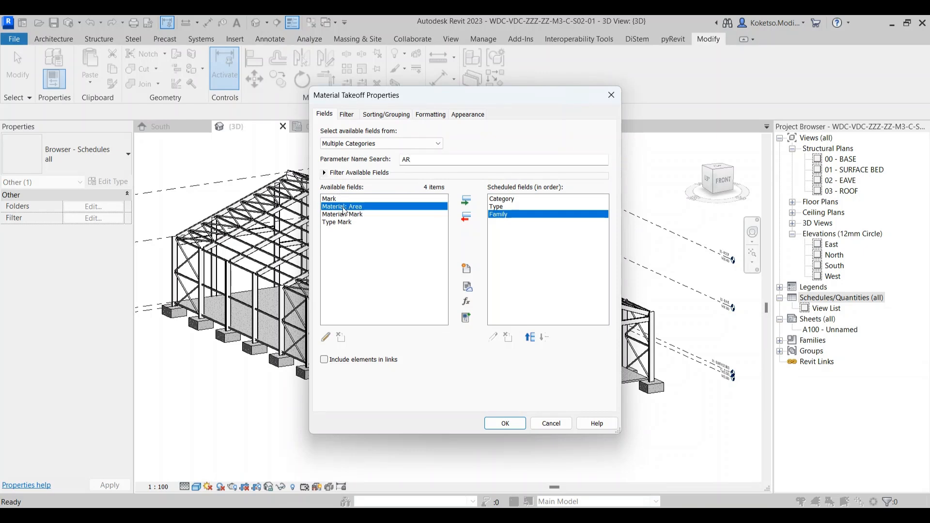
pyautogui.click(466, 201)
pyautogui.write('VOL')
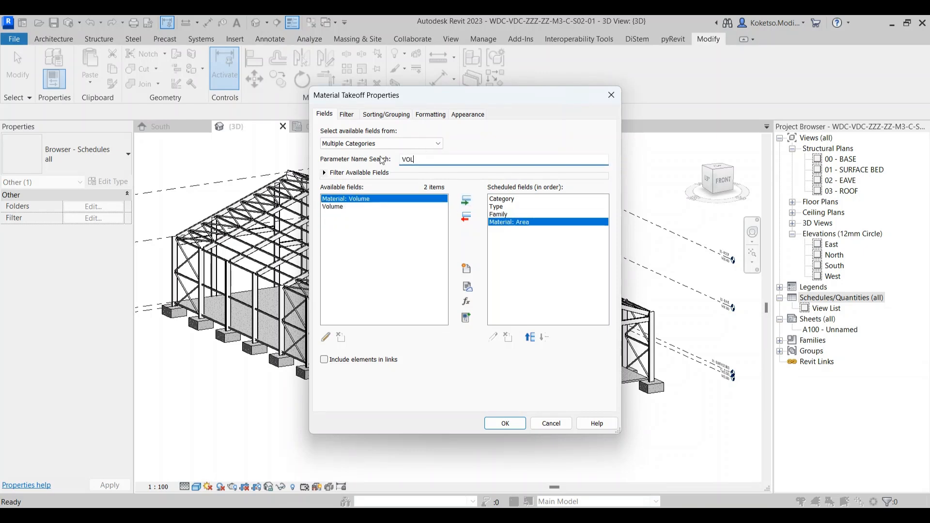
pyautogui.click(465, 201)
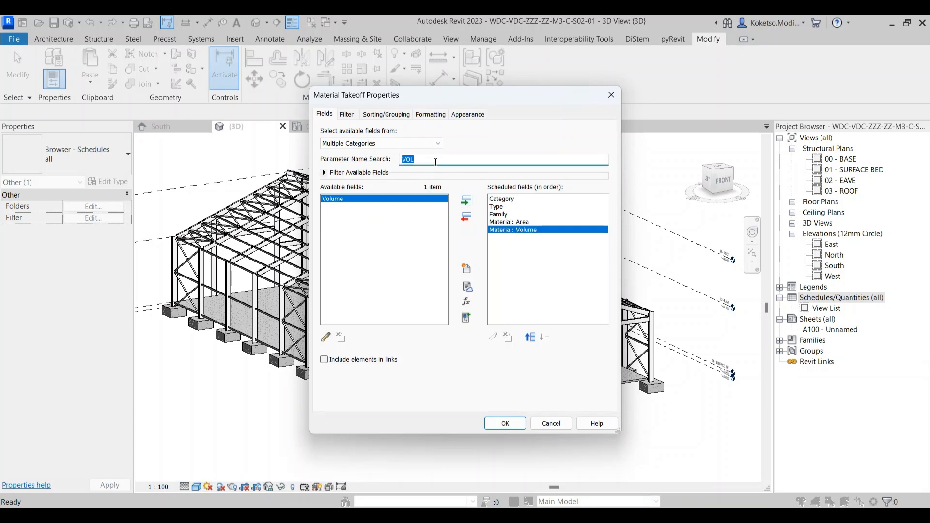
pyautogui.write('COU')
pyautogui.click(465, 203)
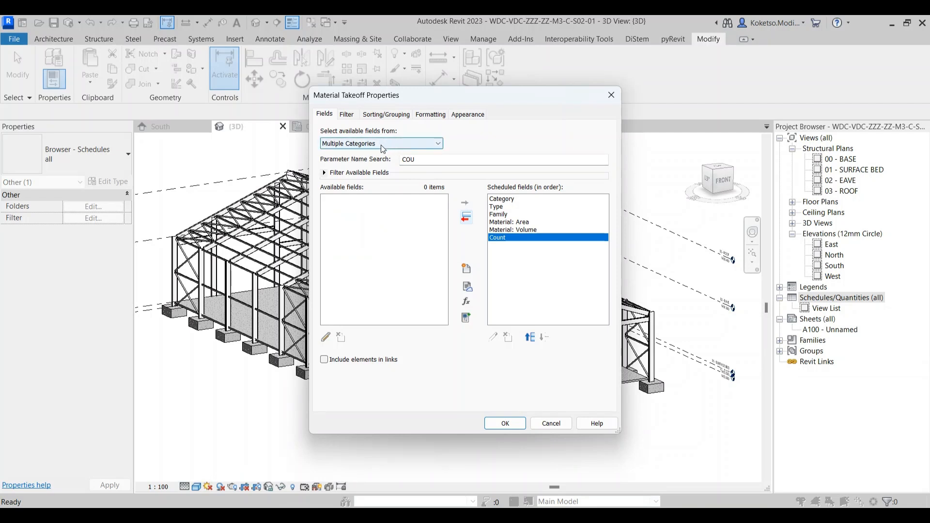
pyautogui.click(349, 116)
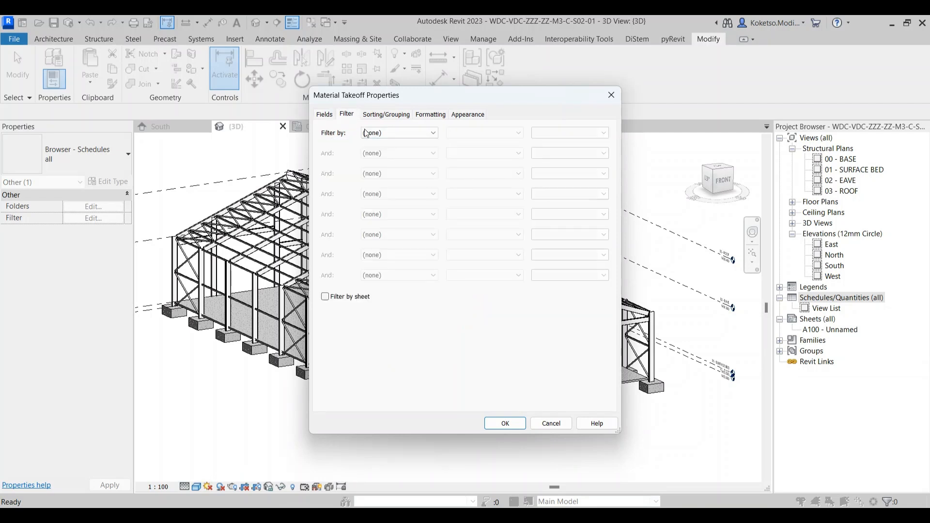
# Step: Sort the takeoff by Category, then Type, then Family
pyautogui.click(379, 115)
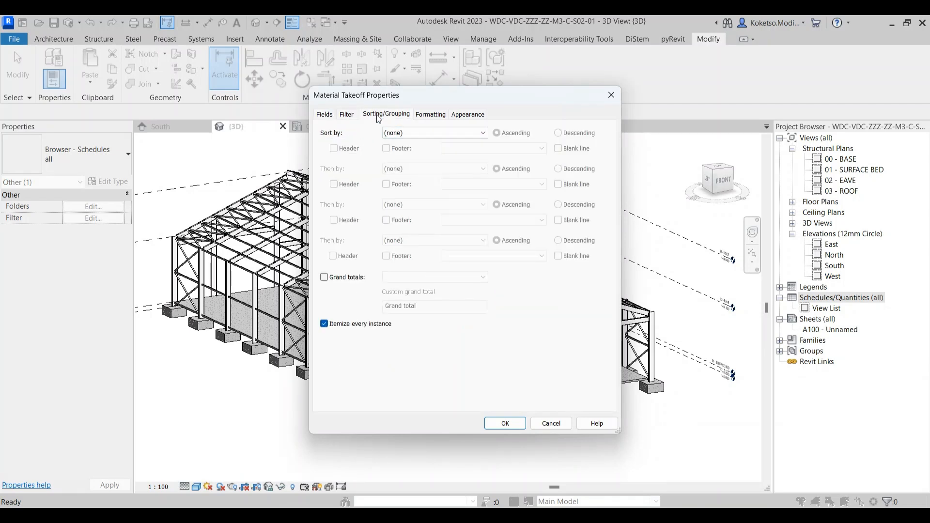
pyautogui.click(417, 135)
pyautogui.click(407, 151)
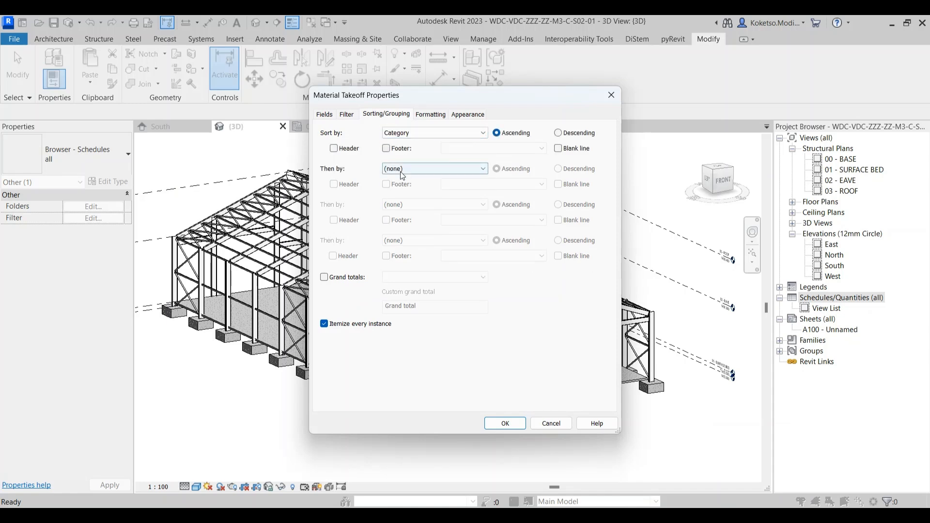
pyautogui.click(400, 172)
pyautogui.click(402, 193)
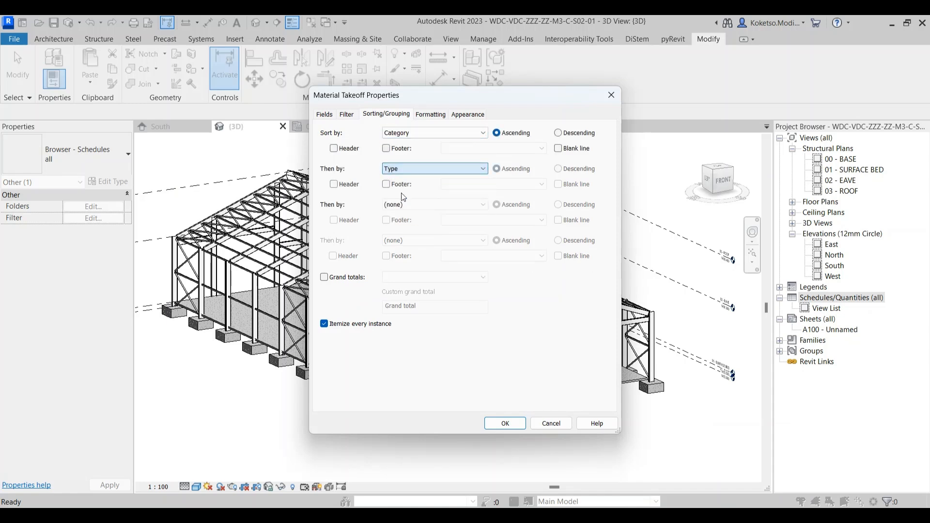
pyautogui.click(405, 204)
pyautogui.click(410, 240)
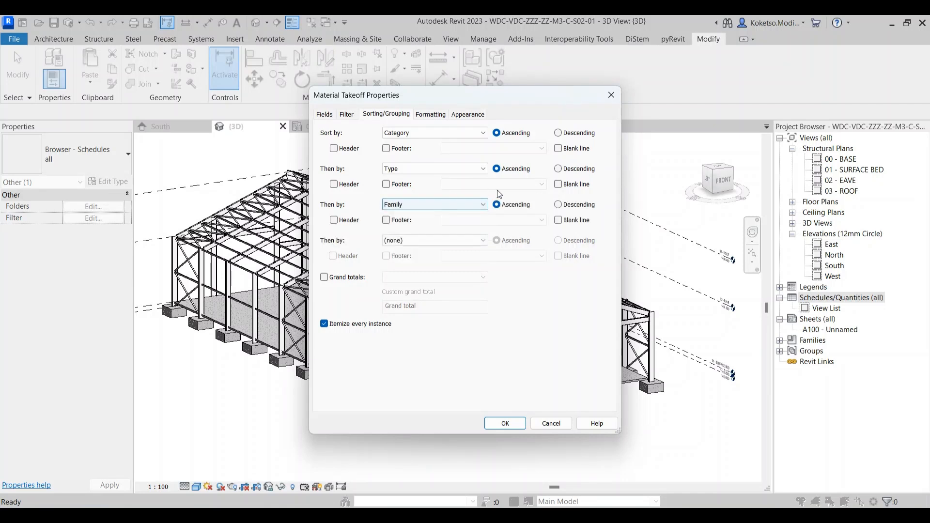
# Step: Give each sort group a blank line and a 'Title, count, and totals' footer, and turn on grand totals
pyautogui.click(559, 221)
pyautogui.click(559, 185)
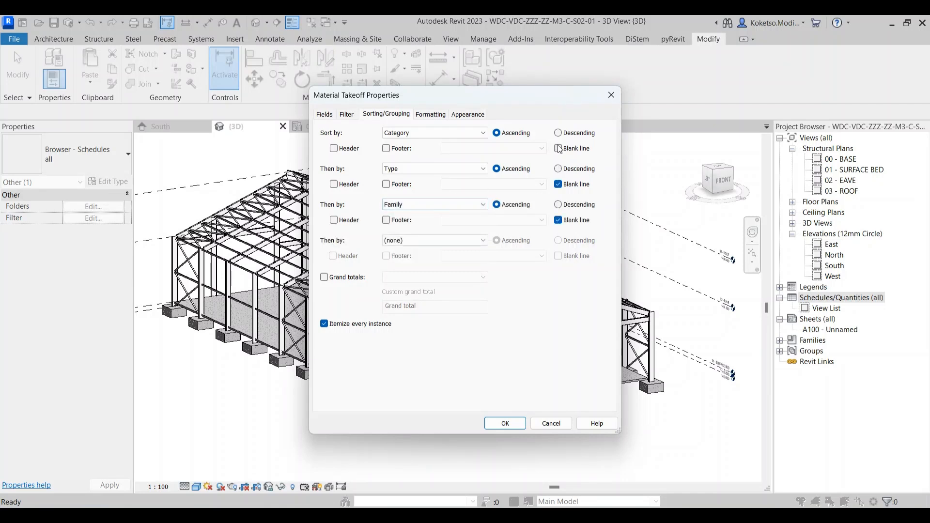
pyautogui.click(558, 149)
pyautogui.click(387, 148)
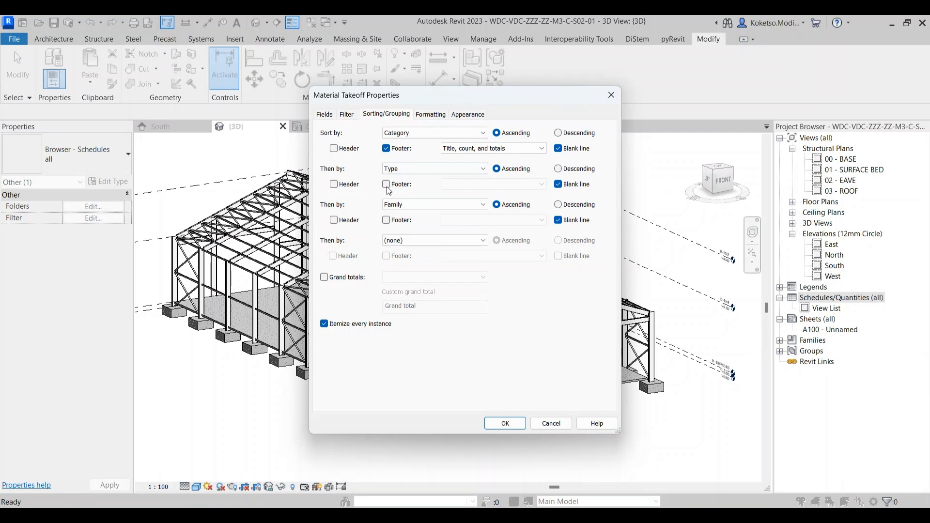
pyautogui.click(388, 219)
pyautogui.click(388, 183)
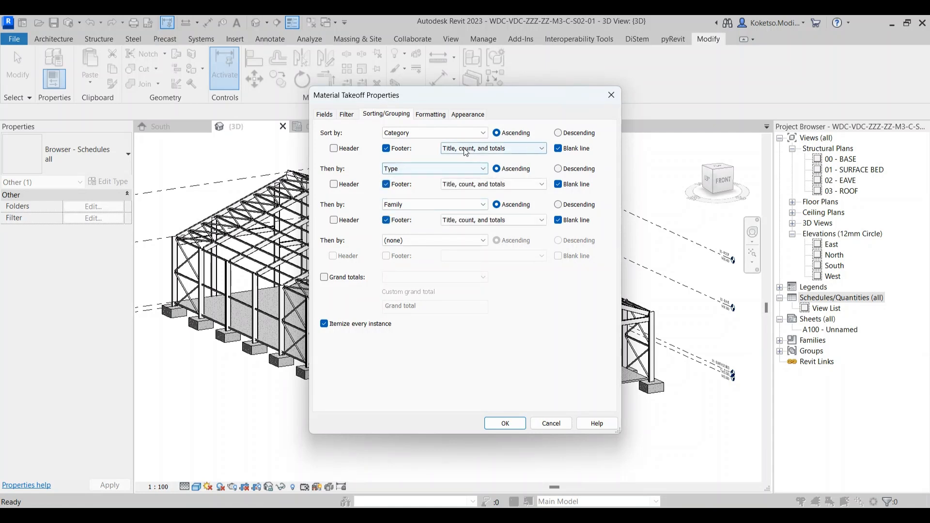
pyautogui.click(480, 150)
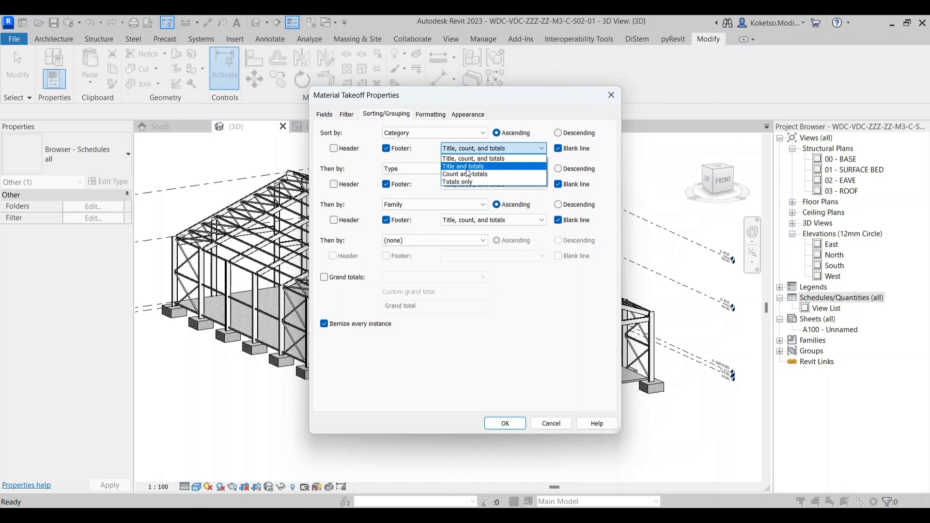
pyautogui.click(473, 157)
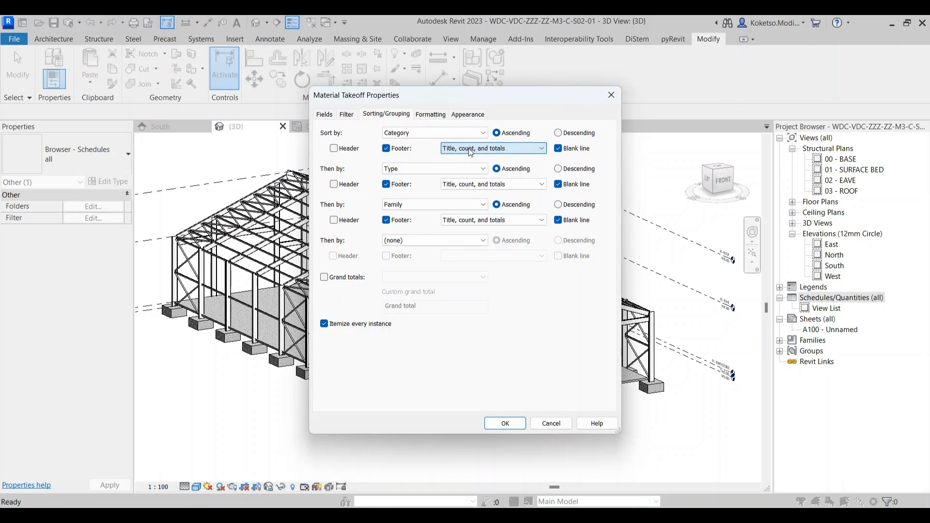
pyautogui.click(324, 277)
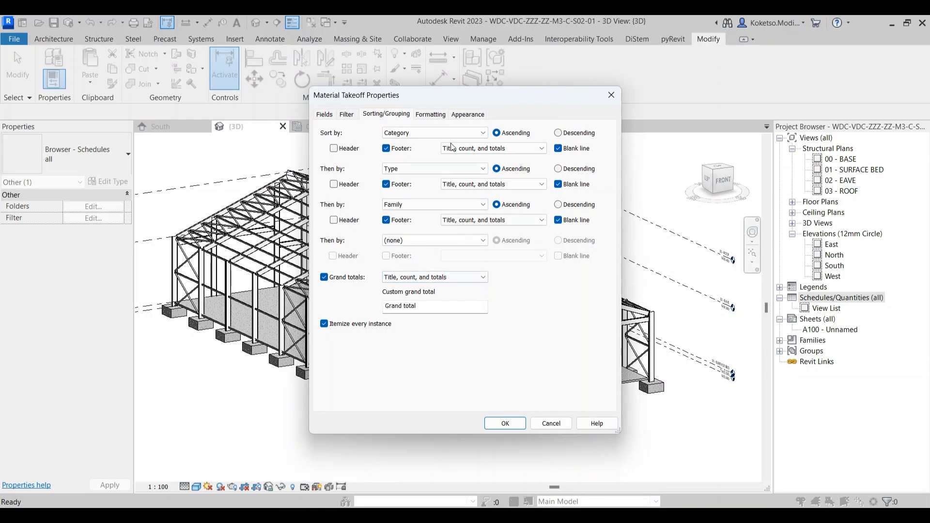
pyautogui.click(430, 115)
# Step: Set Material: Area and Material: Volume to calculate totals
pyautogui.click(346, 166)
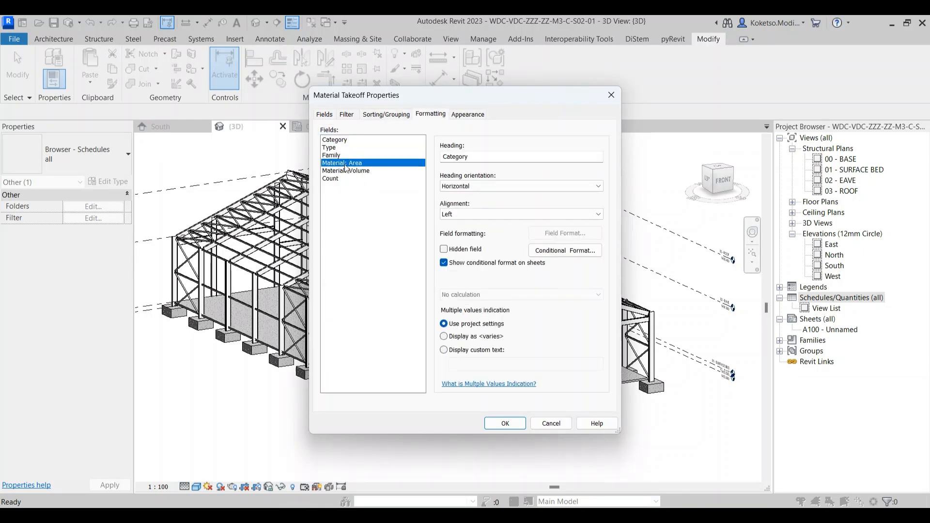
pyautogui.click(474, 297)
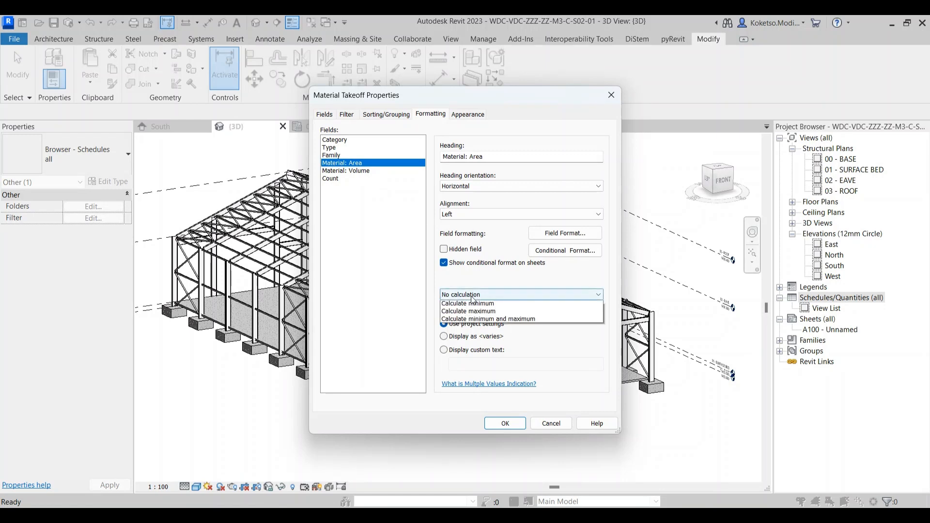
pyautogui.click(464, 311)
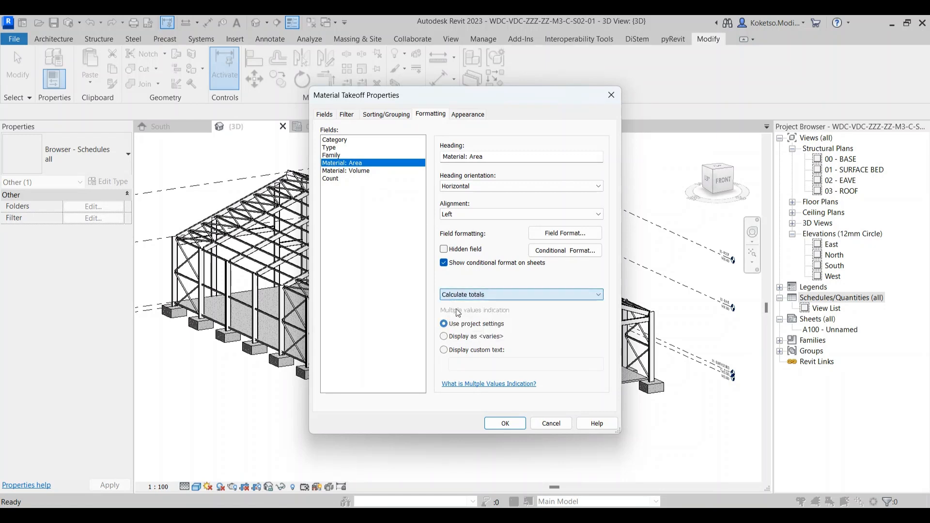
pyautogui.click(347, 170)
pyautogui.click(463, 294)
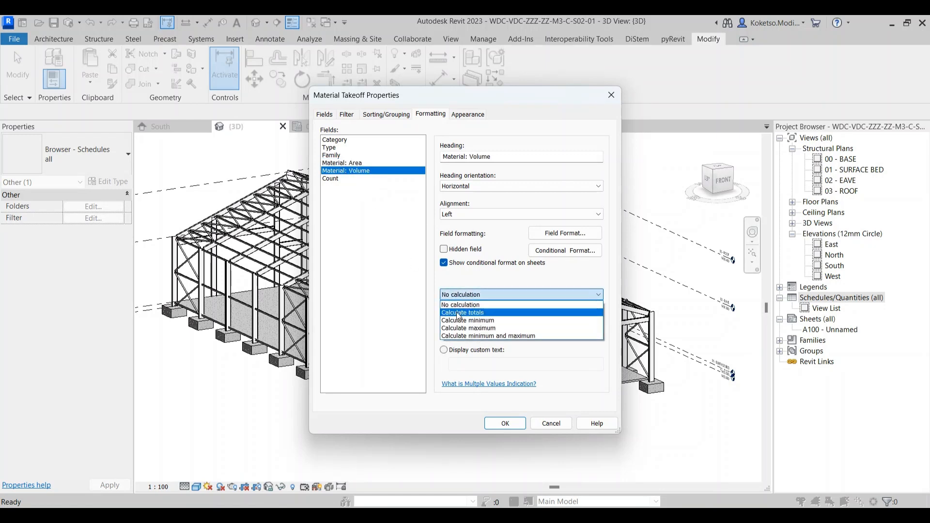
pyautogui.click(458, 312)
# Step: Open the Field Format settings for Material: Area
pyautogui.click(364, 162)
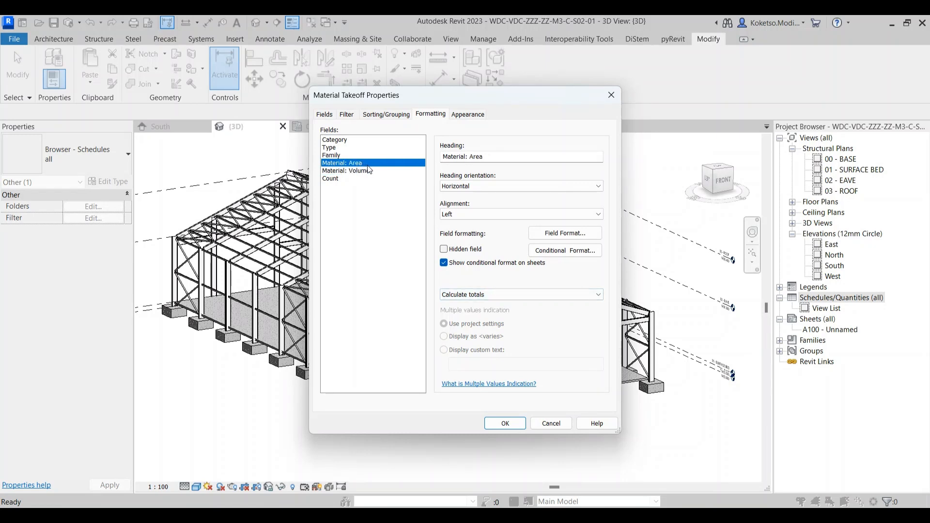
pyautogui.click(467, 115)
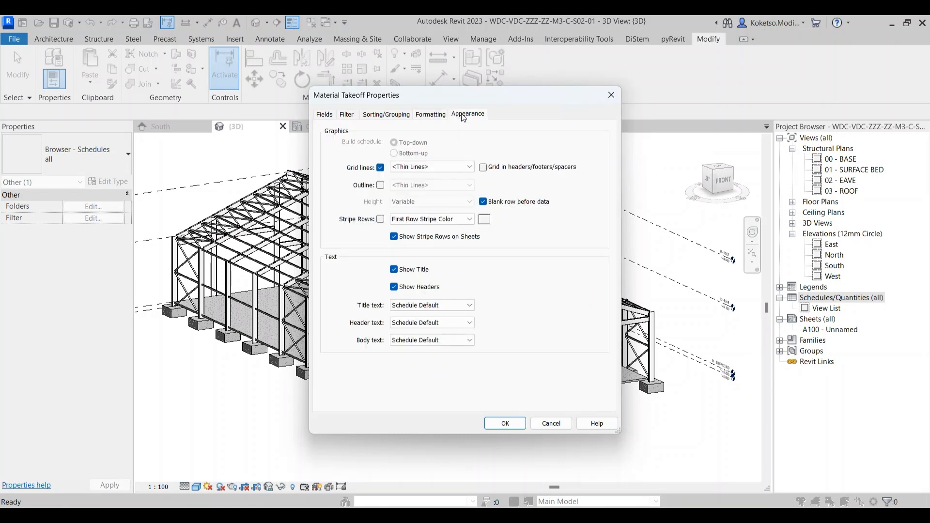
pyautogui.click(435, 115)
pyautogui.click(352, 165)
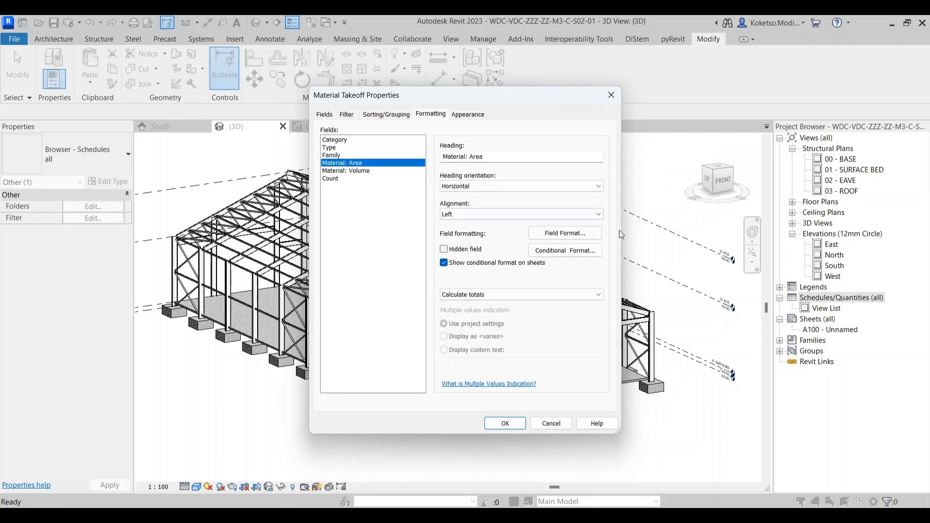
pyautogui.click(565, 233)
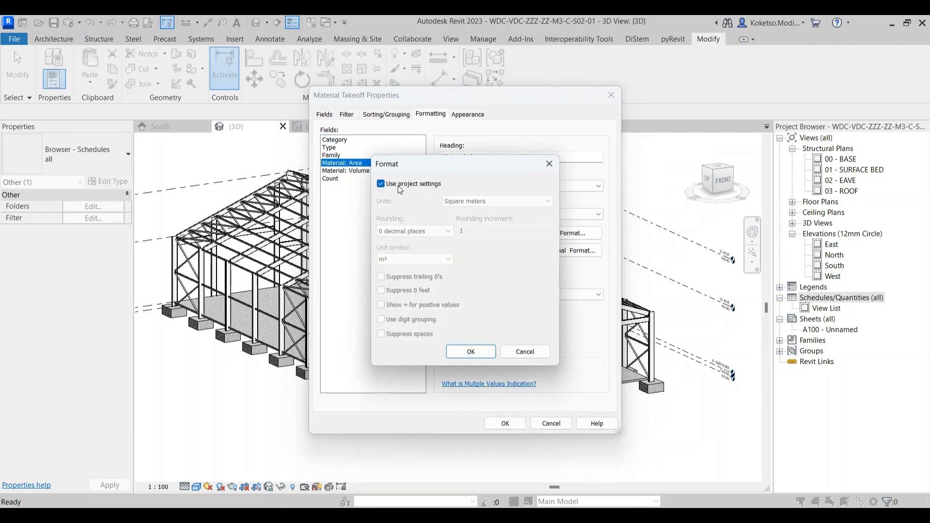
# Step: Format Material: Area with its own settings: 2 decimal places, no unit symbol
pyautogui.click(381, 184)
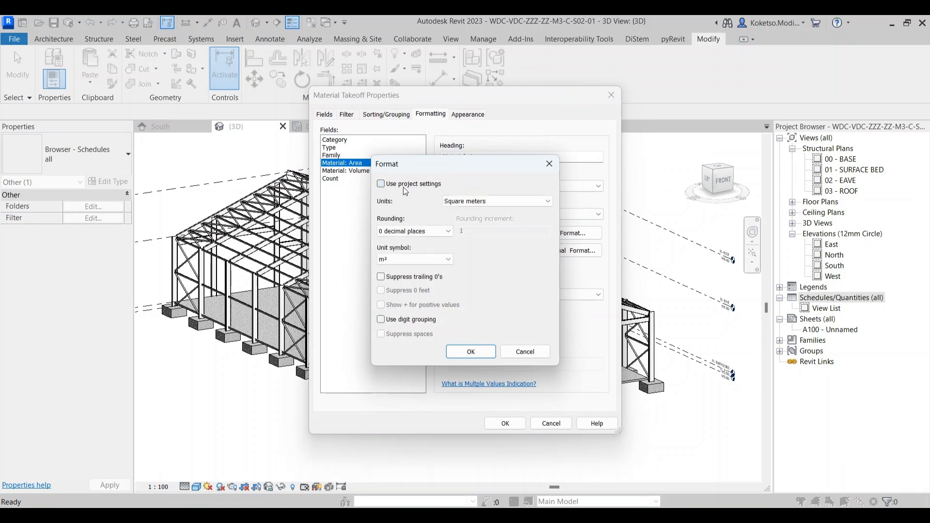
pyautogui.click(393, 260)
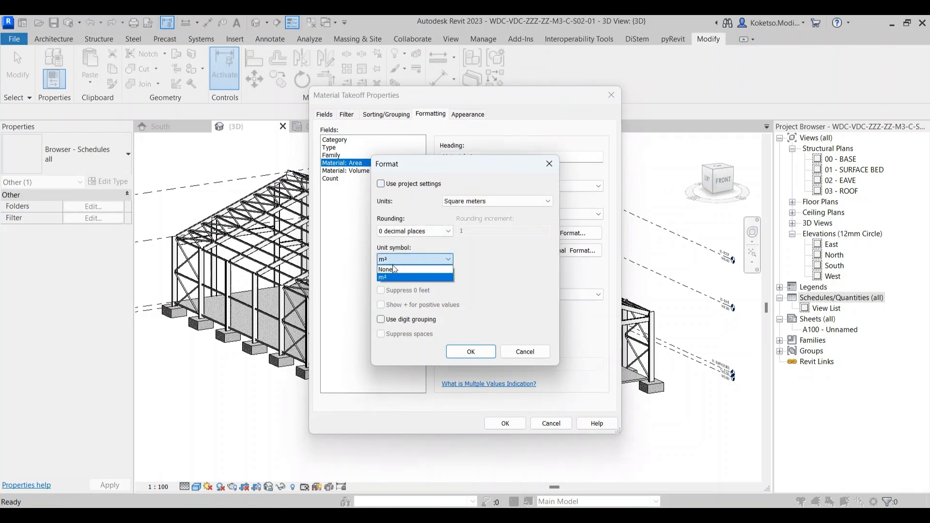
pyautogui.click(394, 271)
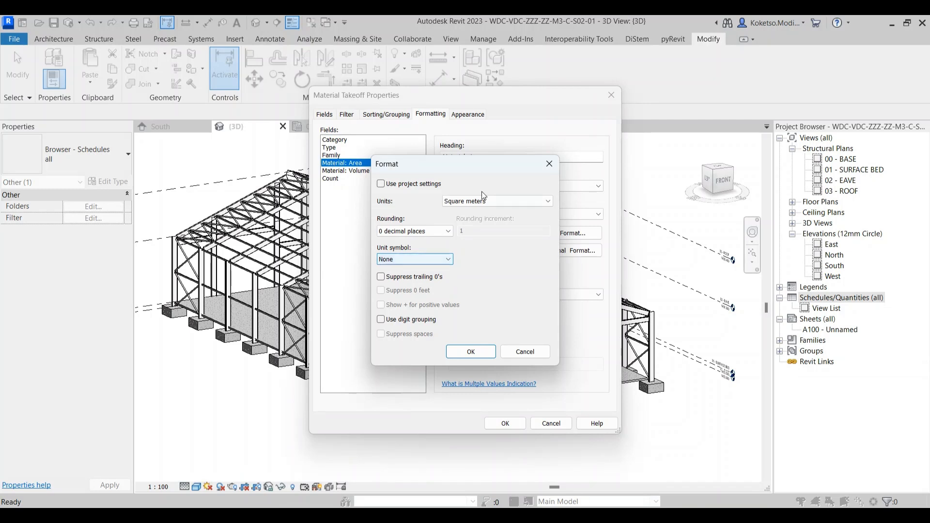
pyautogui.click(409, 232)
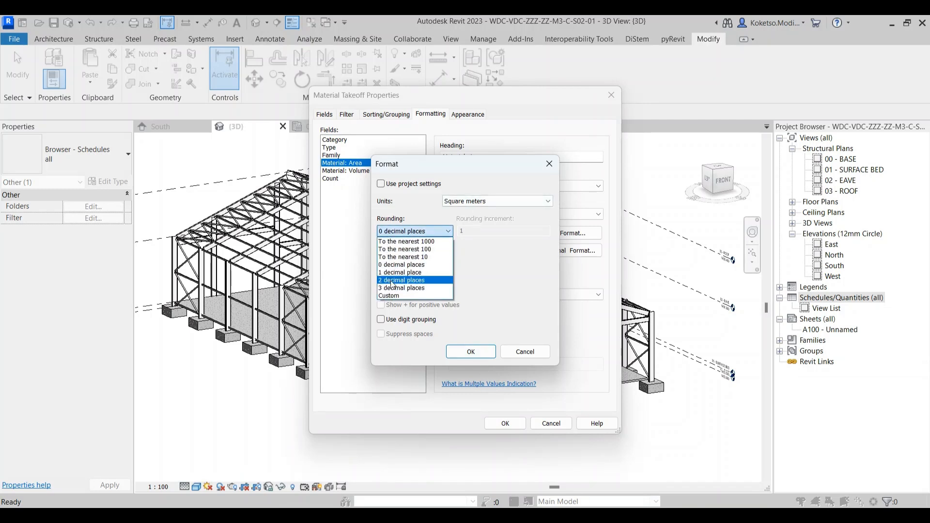
pyautogui.click(407, 256)
pyautogui.click(468, 350)
# Step: Format Material: Volume to 2 decimal places with no unit symbol, and apply the takeoff settings
pyautogui.click(356, 171)
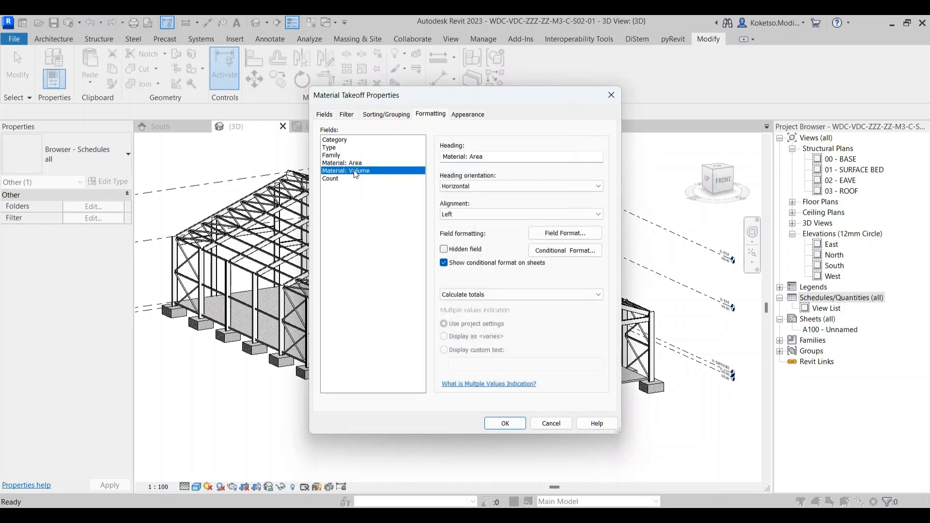
pyautogui.click(542, 235)
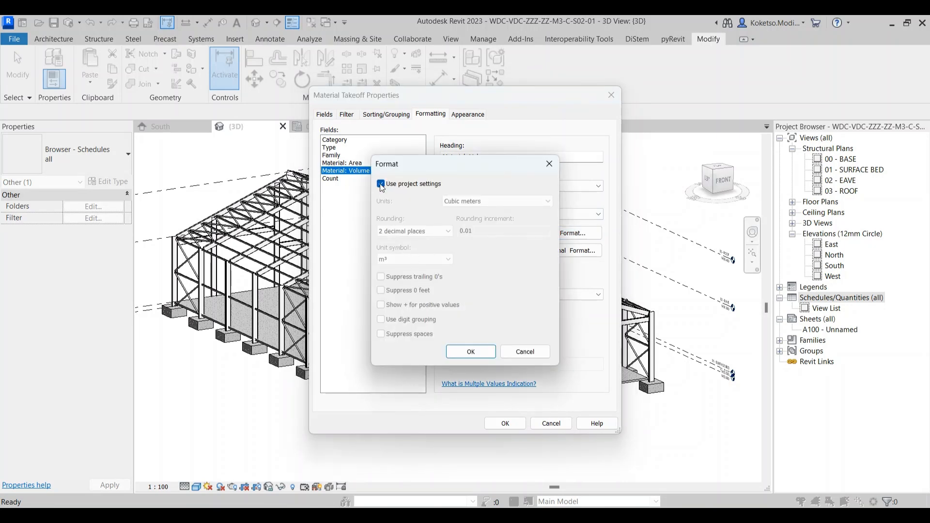
pyautogui.click(381, 184)
pyautogui.click(415, 231)
pyautogui.click(392, 285)
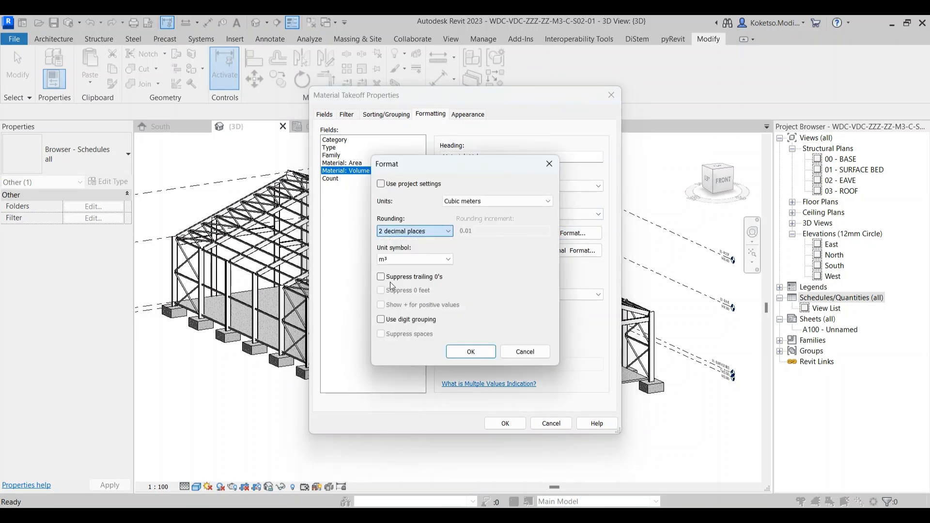
pyautogui.click(394, 260)
pyautogui.click(389, 262)
pyautogui.click(391, 261)
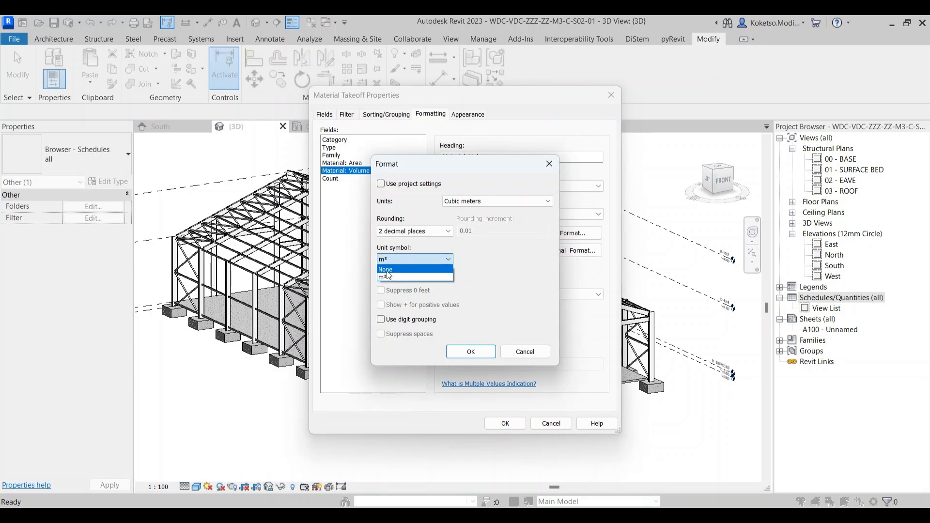
pyautogui.click(389, 270)
pyautogui.click(472, 352)
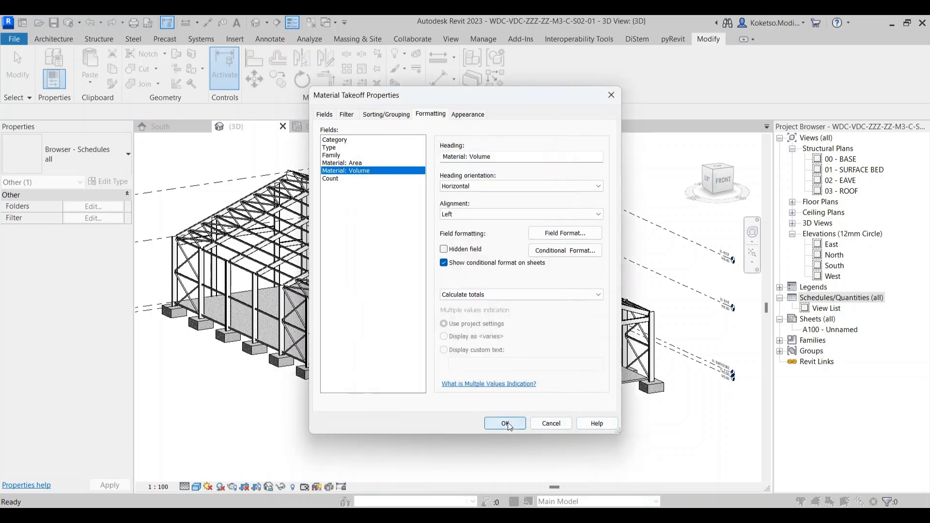
pyautogui.click(506, 423)
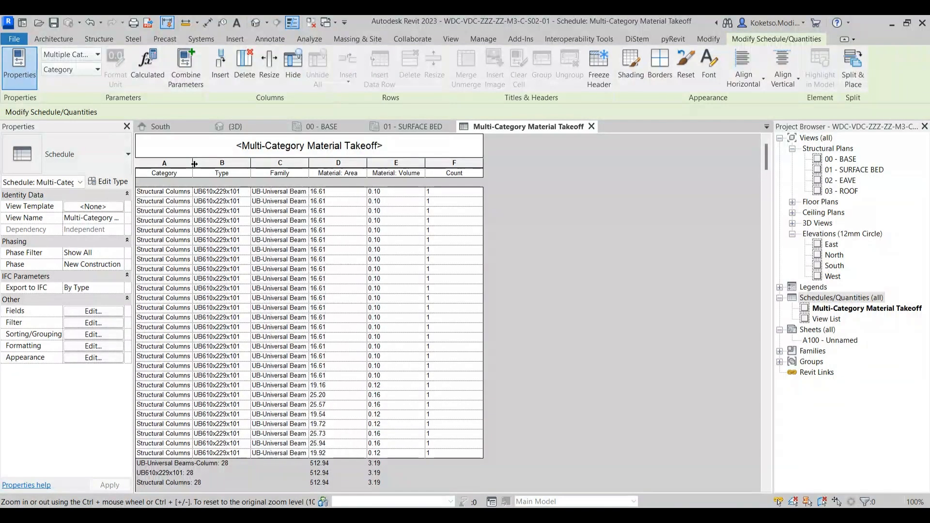
# Step: Widen the Category, Type, Family and Material: Area columns so the long family names fit
pyautogui.moveTo(194, 163); pyautogui.dragTo(217, 163)
pyautogui.moveTo(274, 164); pyautogui.dragTo(285, 163)
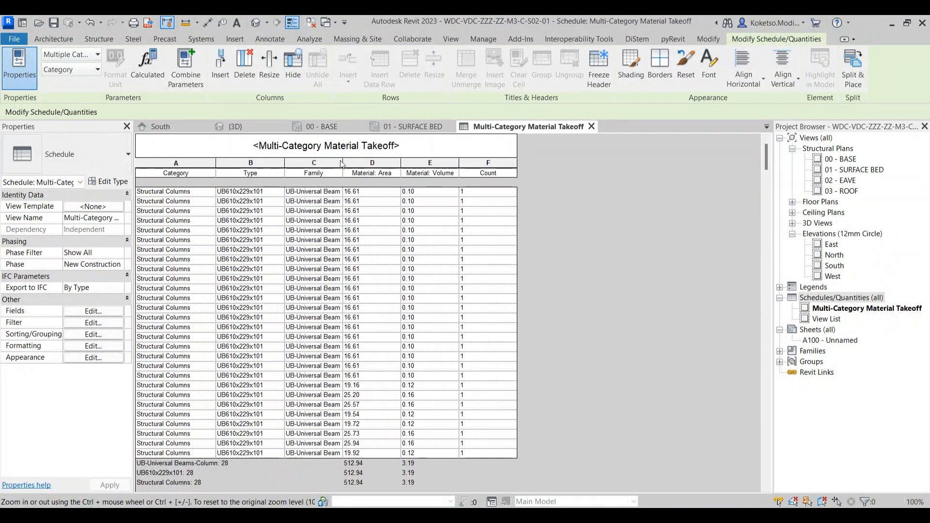
pyautogui.moveTo(343, 164); pyautogui.dragTo(366, 164)
pyautogui.moveTo(424, 163); pyautogui.dragTo(440, 164)
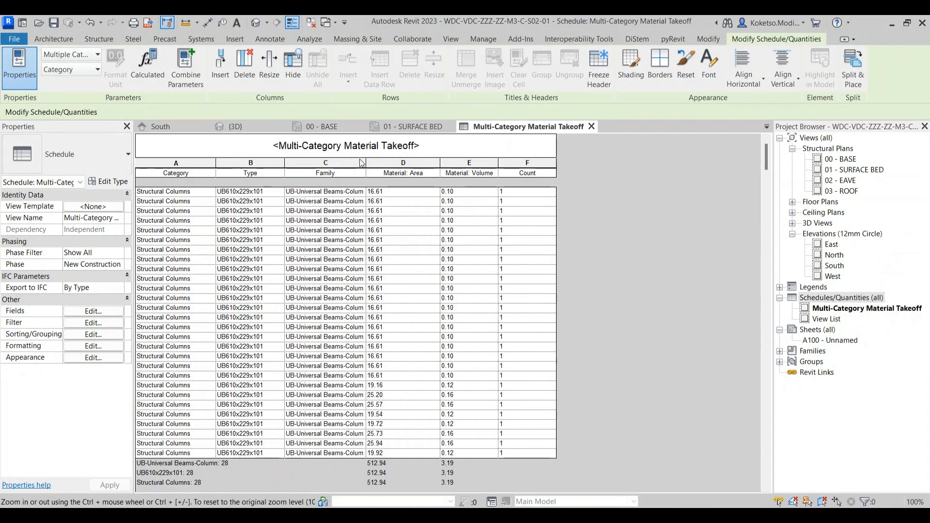
pyautogui.moveTo(366, 164); pyautogui.dragTo(386, 164)
# Step: Scroll through the takeoff and inspect the Structural Columns rows
pyautogui.scroll(-3, 423, 223)
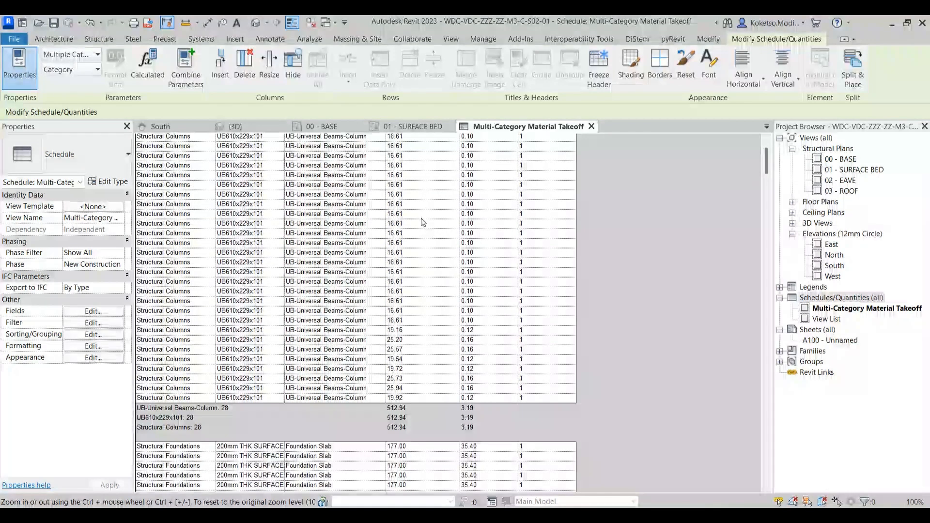
pyautogui.scroll(4, 638, 256)
pyautogui.scroll(-7, 638, 257)
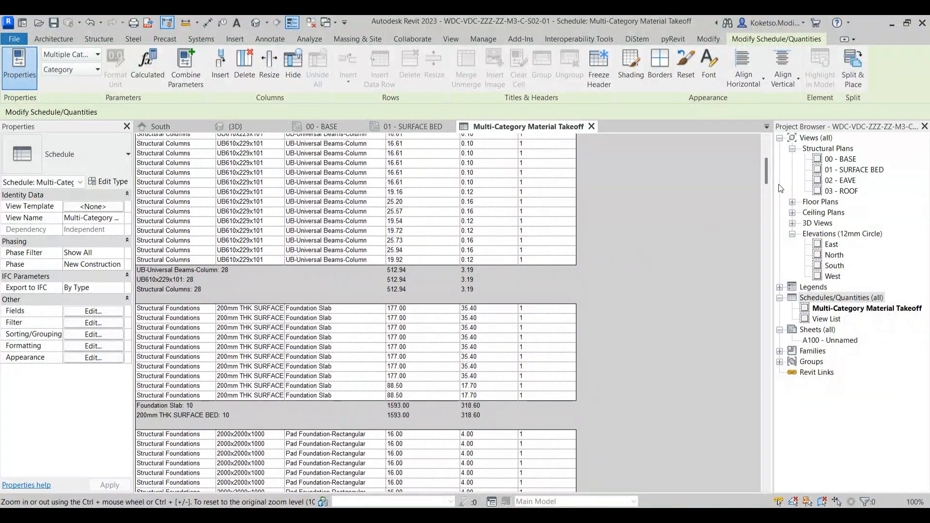
pyautogui.moveTo(766, 180); pyautogui.dragTo(765, 150)
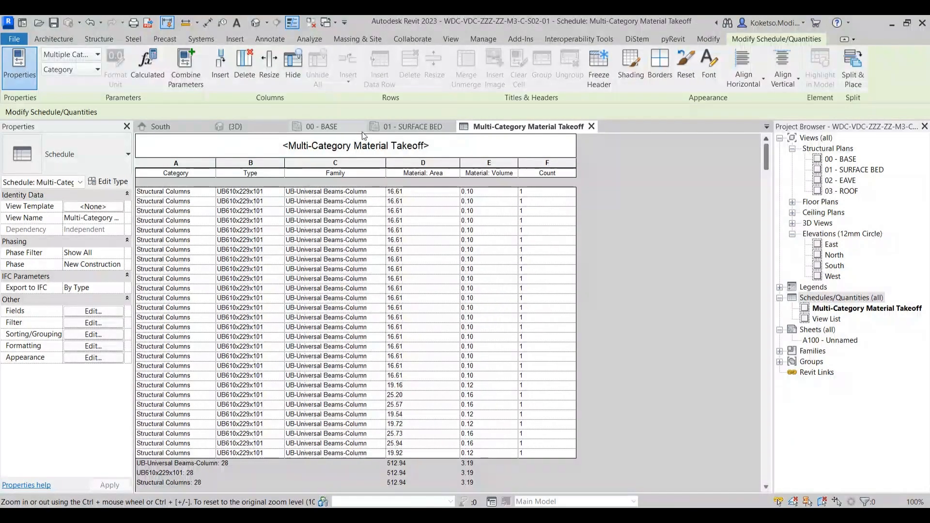
pyautogui.scroll(-5, 266, 193)
pyautogui.scroll(5, 218, 194)
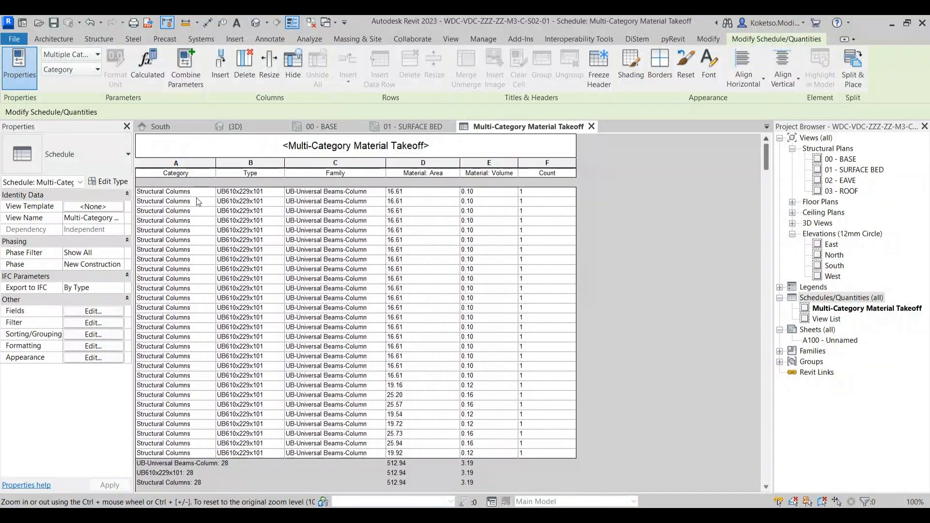
pyautogui.click(169, 192)
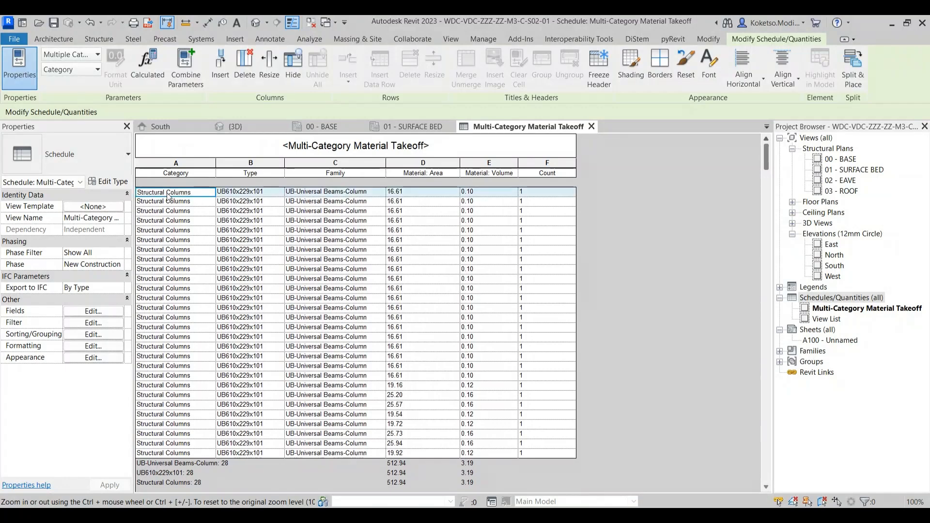
pyautogui.keyDown('shift'); pyautogui.click(181, 454); pyautogui.keyUp('shift')
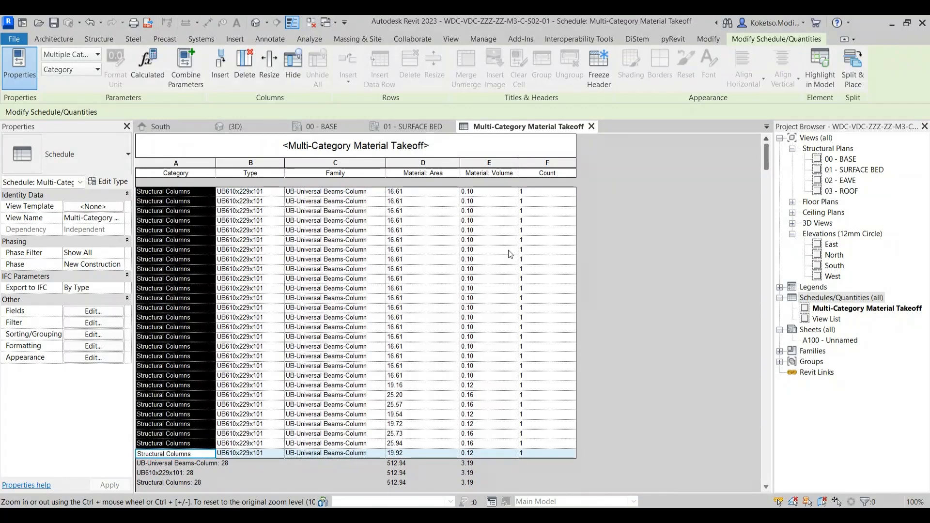
pyautogui.click(184, 195)
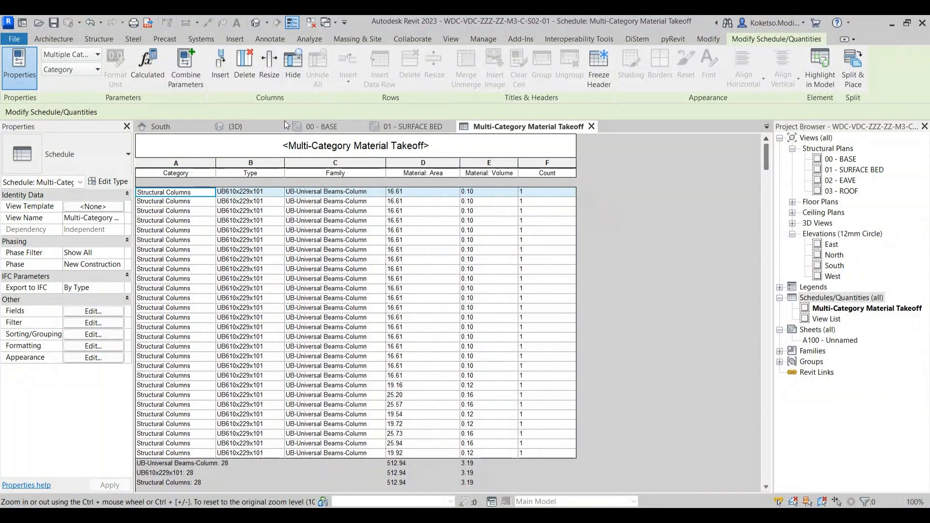
pyautogui.click(240, 127)
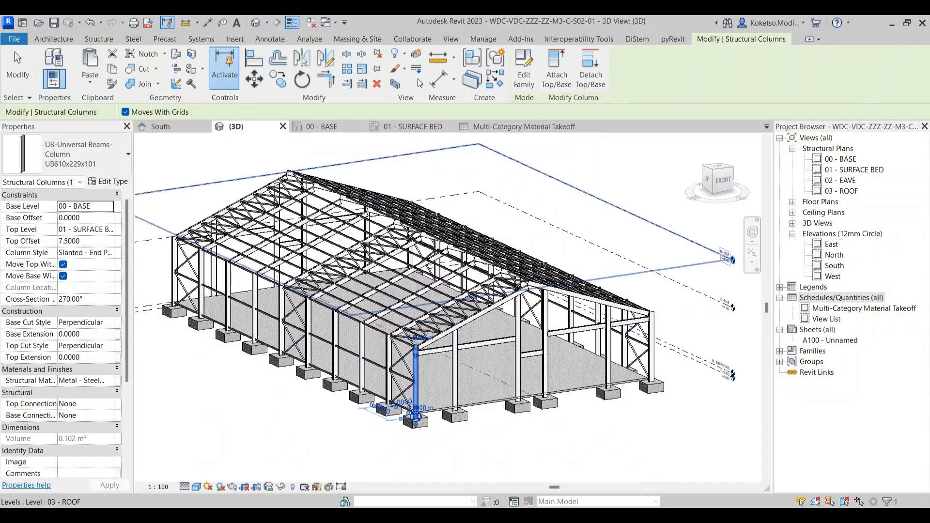
# Step: Launch Assign Classification from the Interoperability Tools tab for the UB column
pyautogui.click(580, 42)
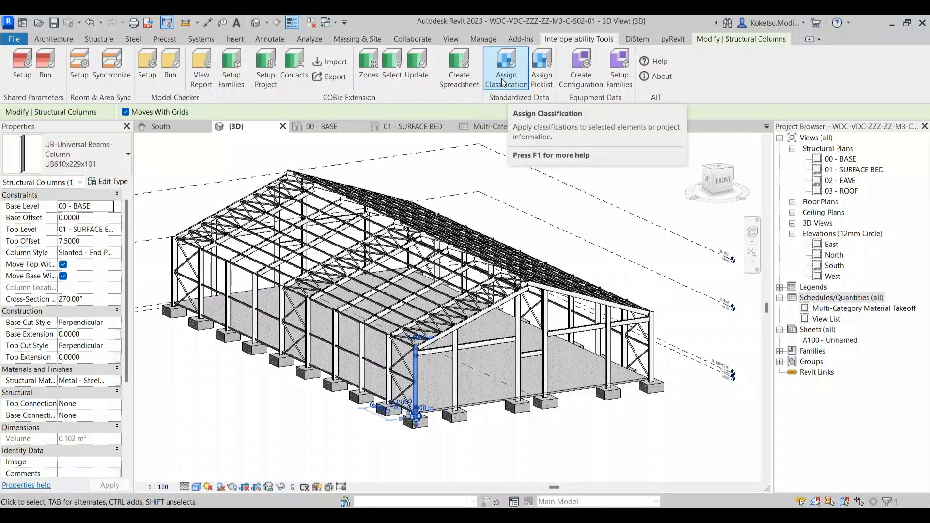
pyautogui.click(504, 77)
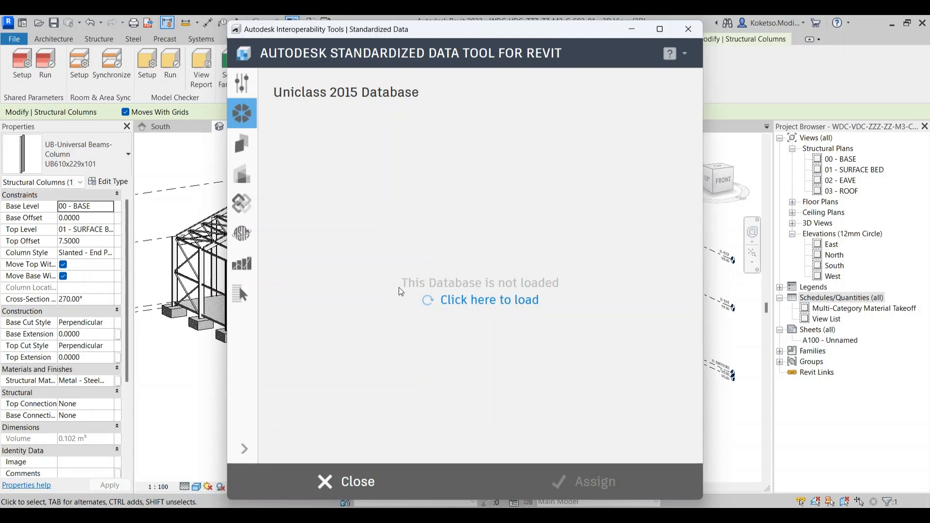
# Step: Load the Uniclass 2015 database and classify the columns as EF_20_10_30 Framed structures
pyautogui.click(458, 302)
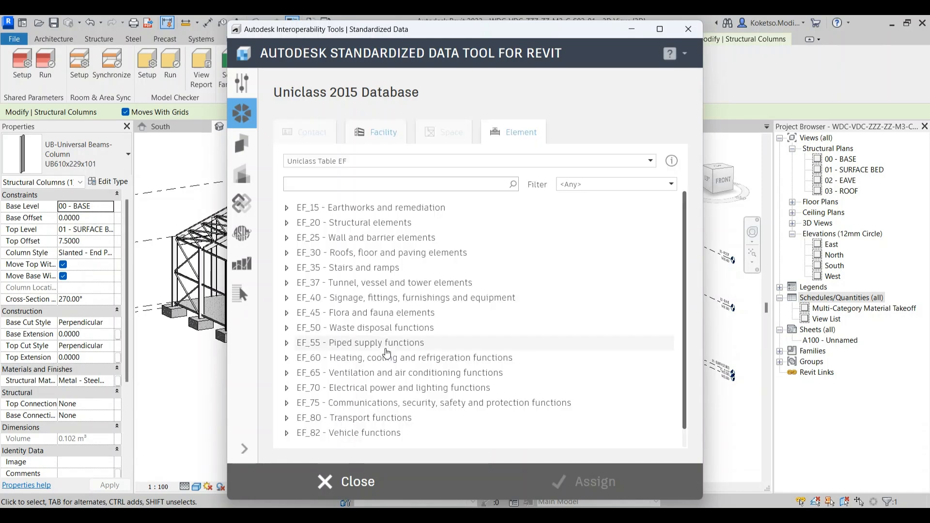
pyautogui.click(326, 166)
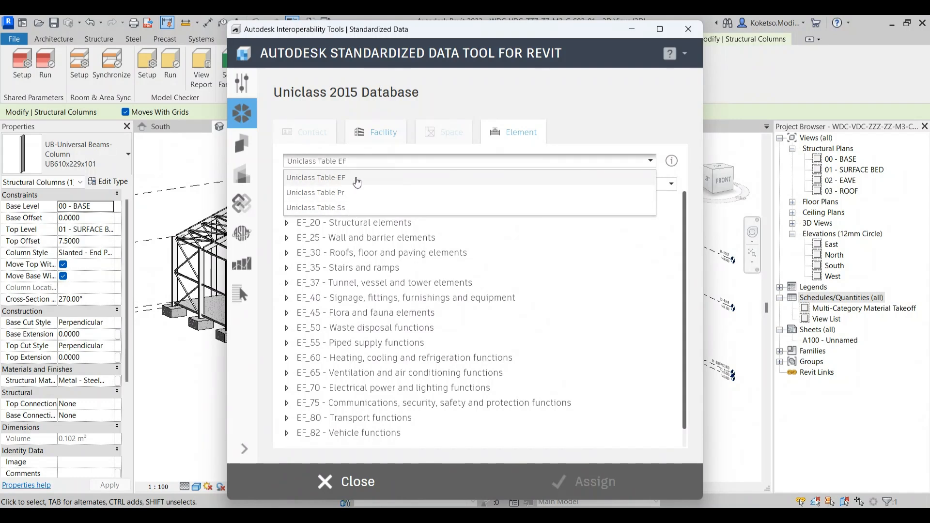
pyautogui.click(357, 177)
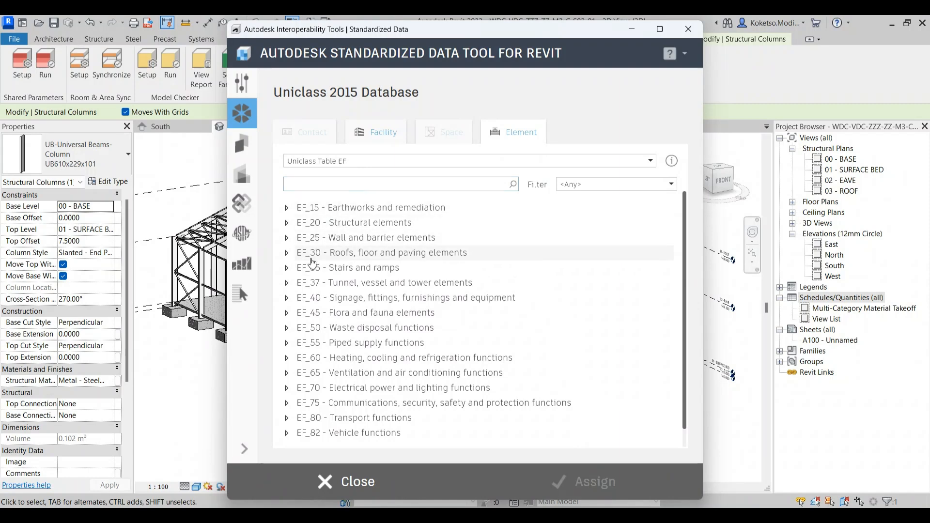
pyautogui.click(286, 223)
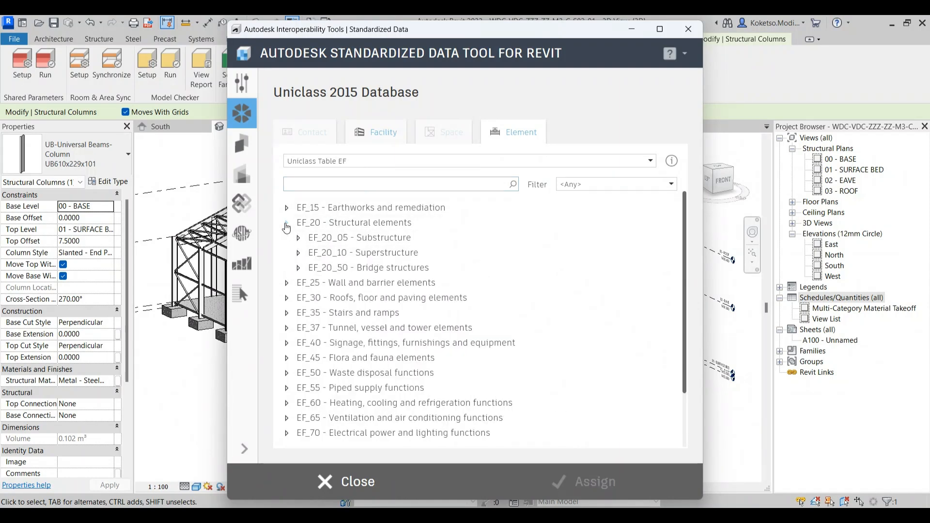
pyautogui.click(298, 252)
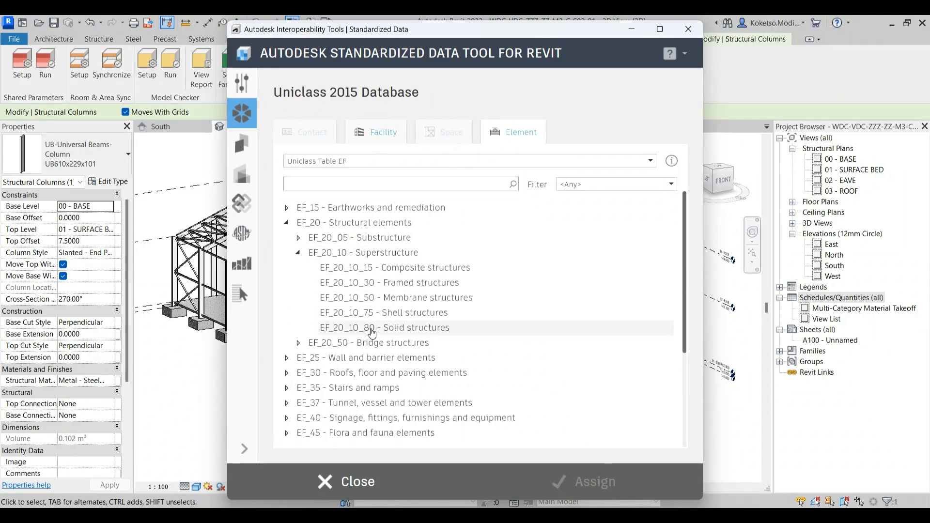
pyautogui.click(398, 286)
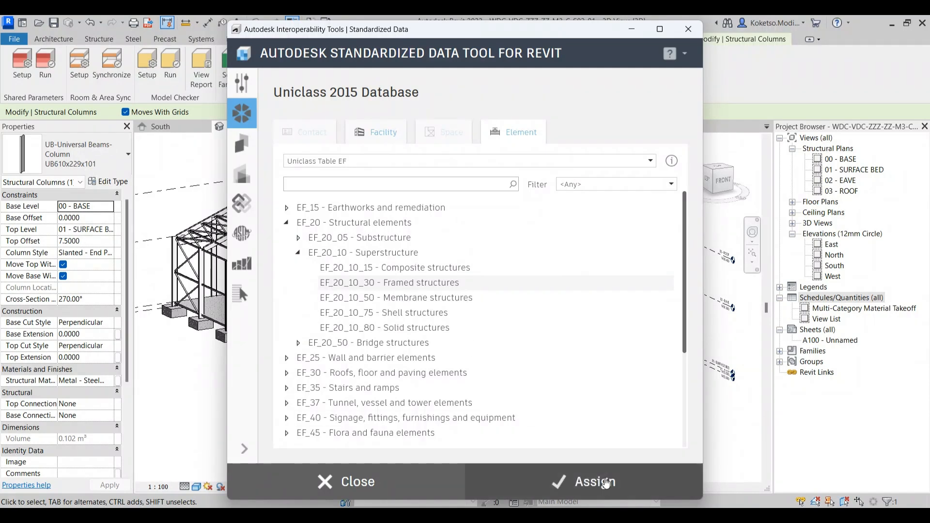
pyautogui.click(344, 161)
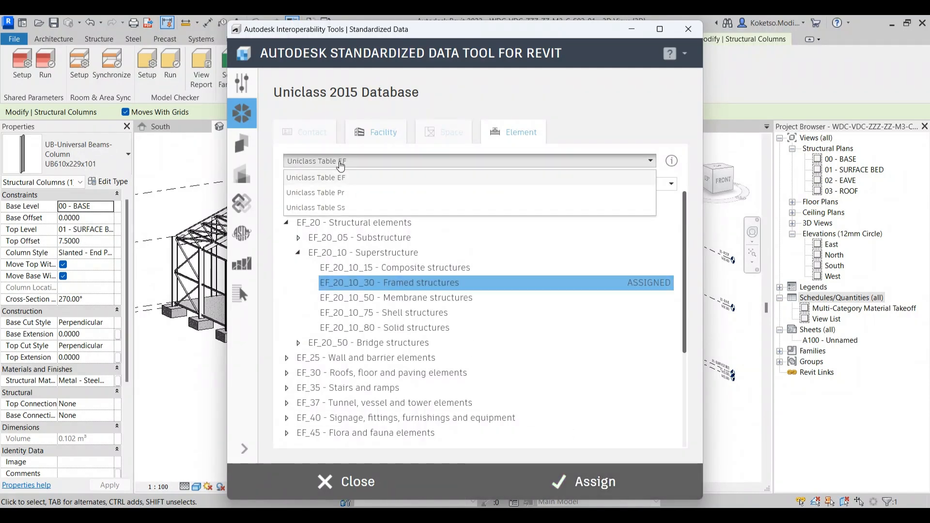
pyautogui.click(340, 194)
# Step: Assign Pr_20_85_16_84 Stainless steel structural columns from the Pr table to the columns
pyautogui.click(287, 207)
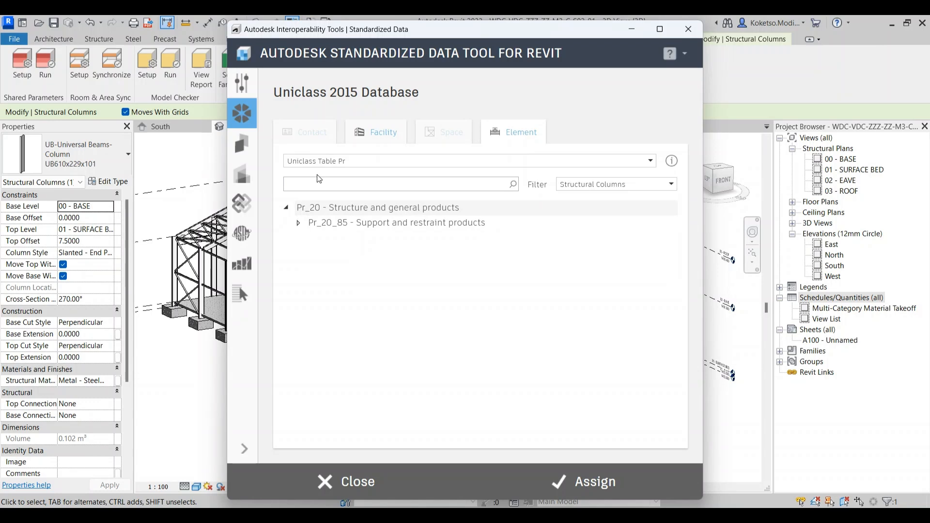
pyautogui.click(298, 224)
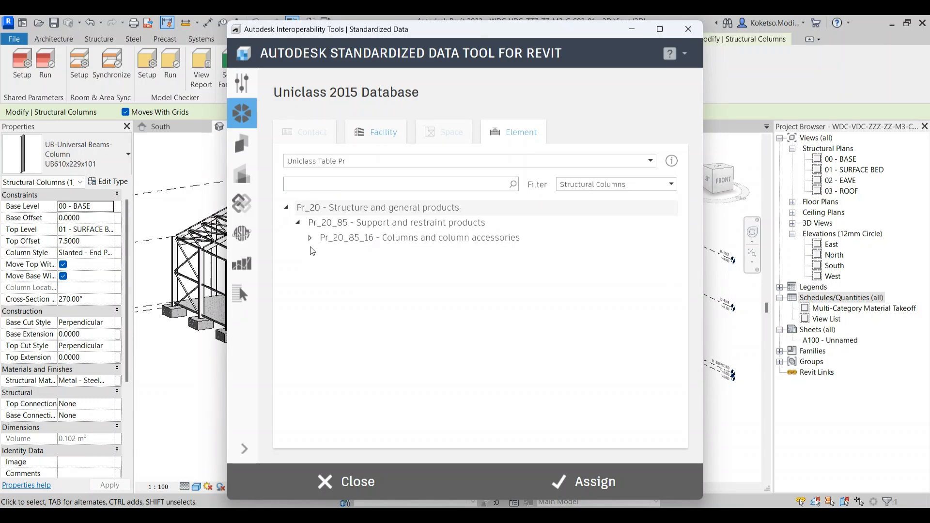
pyautogui.click(309, 238)
pyautogui.scroll(-3, 466, 311)
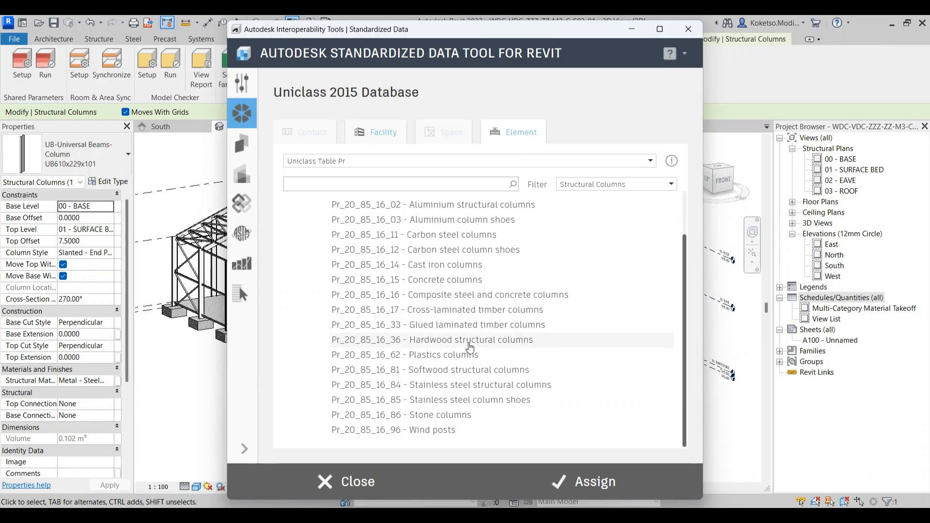
pyautogui.scroll(3, 470, 347)
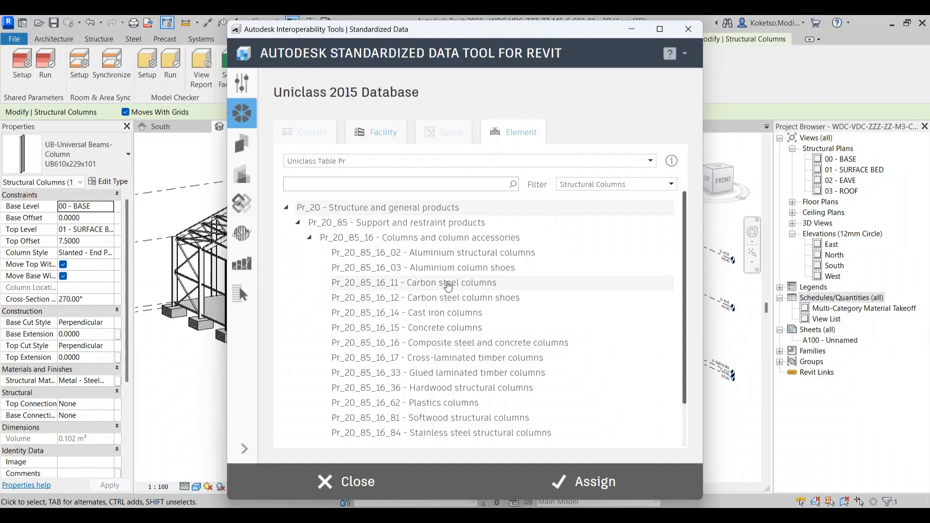
pyautogui.scroll(-3, 448, 285)
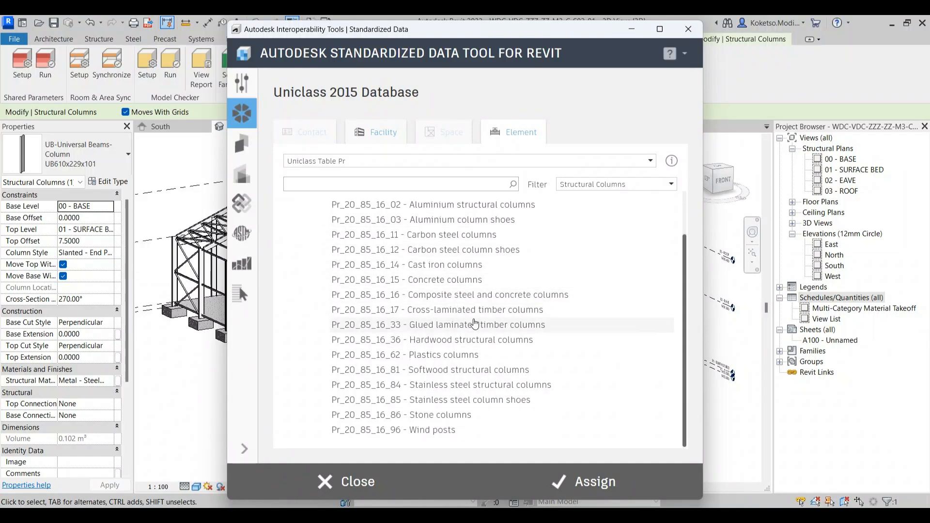
pyautogui.scroll(3, 476, 339)
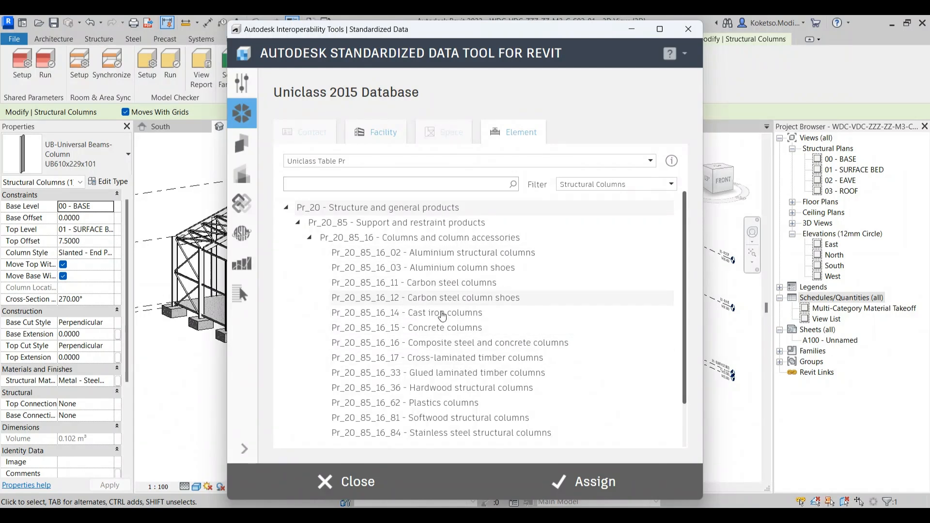
pyautogui.scroll(-3, 448, 351)
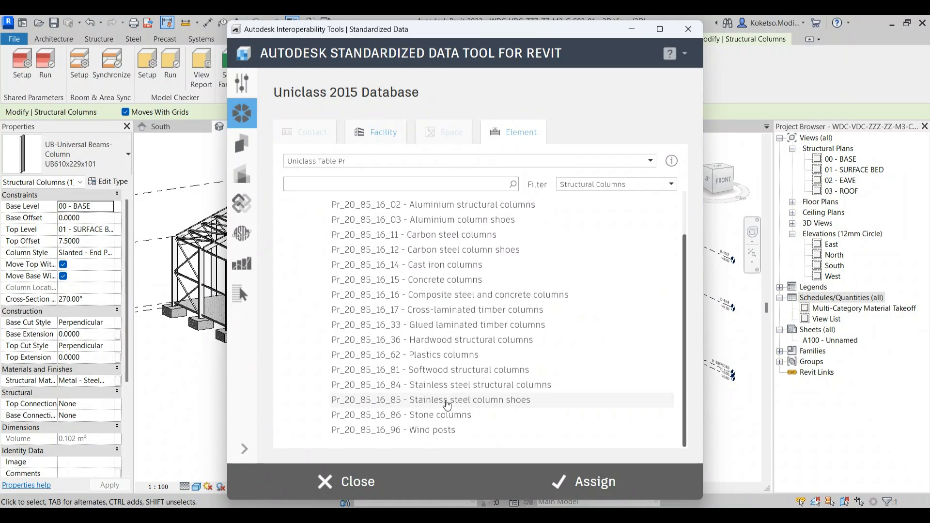
pyautogui.scroll(3, 455, 411)
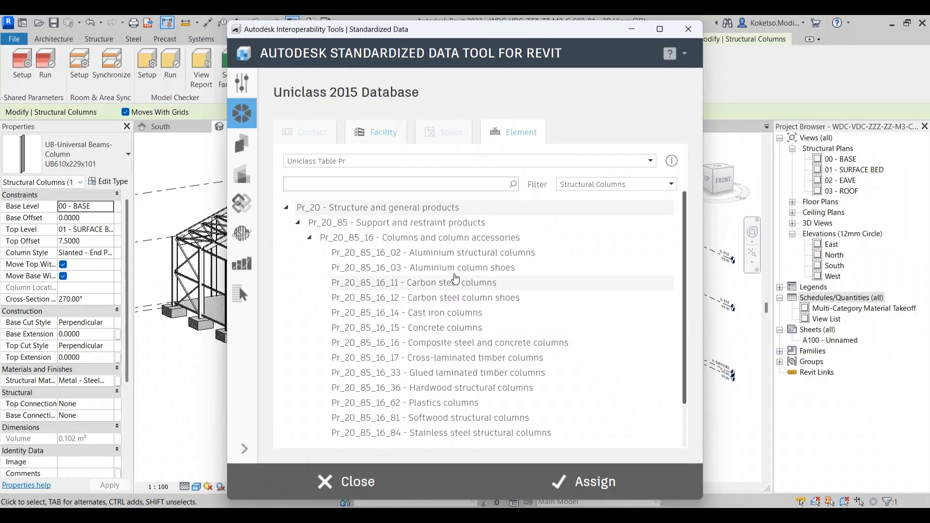
pyautogui.scroll(-2, 471, 359)
pyautogui.scroll(-1, 471, 359)
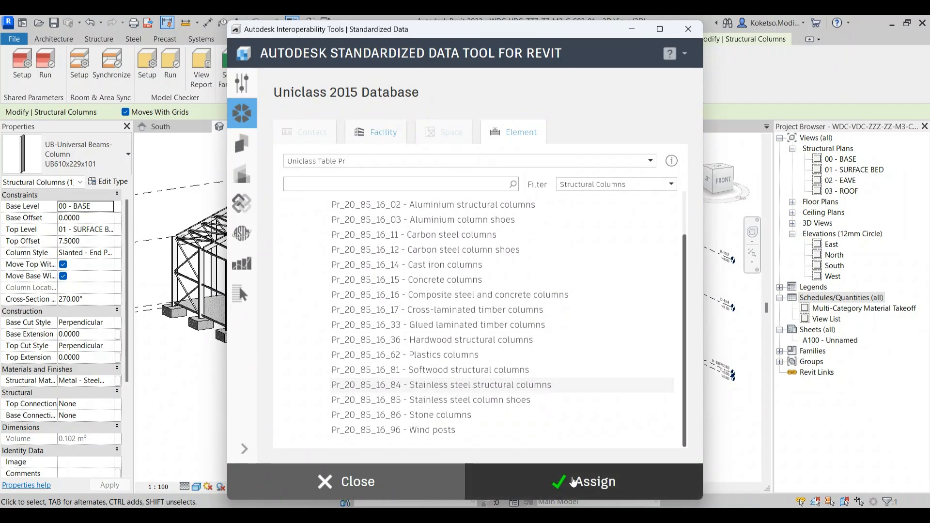
pyautogui.click(565, 481)
pyautogui.click(341, 165)
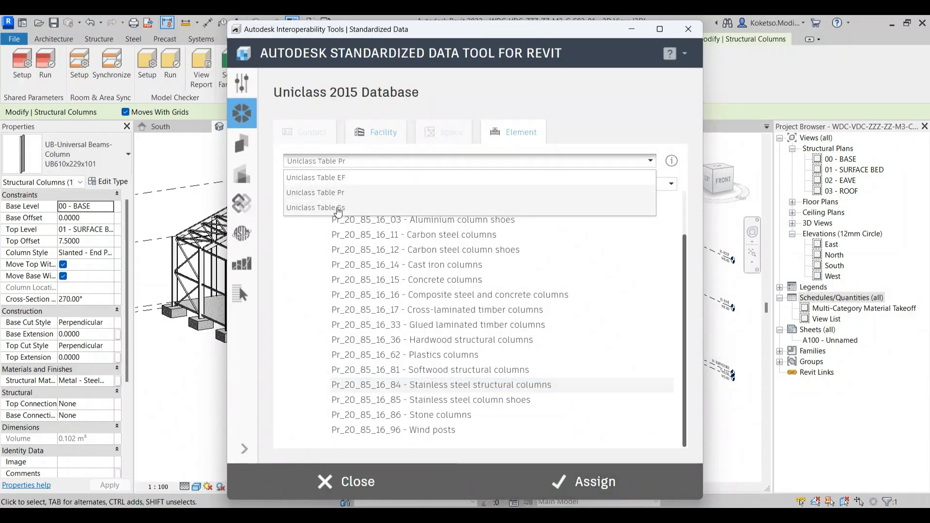
# Step: Assign Ss_20_30_75_35 Heavy steel column systems from the Ss table, then close the classification tool
pyautogui.click(342, 212)
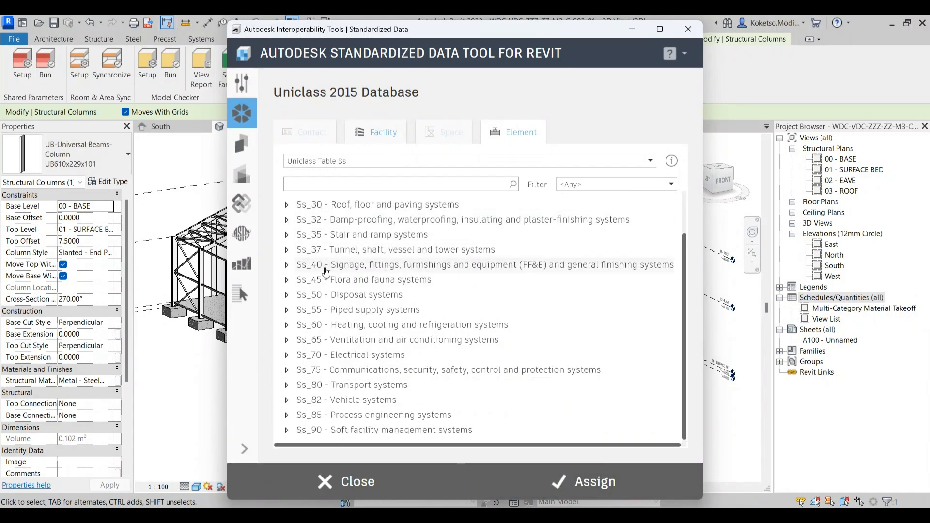
pyautogui.scroll(1, 326, 271)
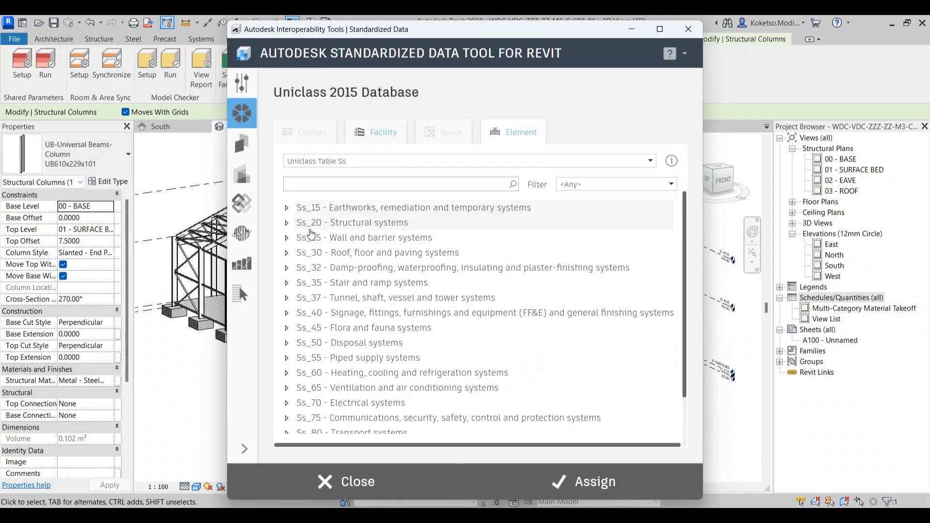
pyautogui.click(322, 165)
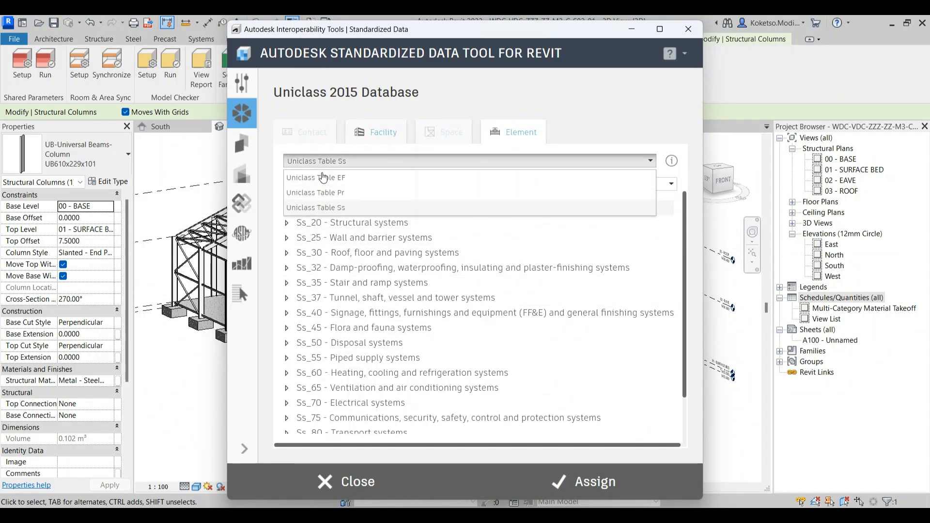
pyautogui.click(332, 214)
pyautogui.click(286, 222)
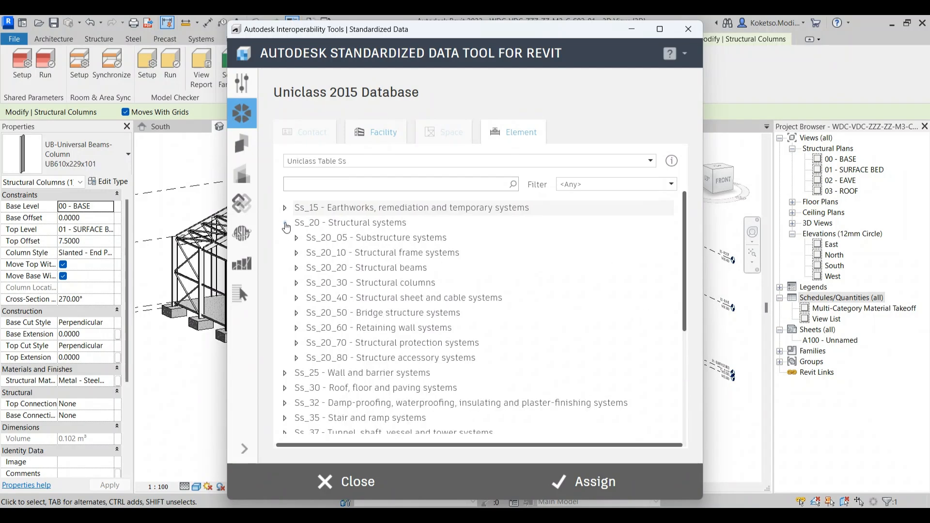
pyautogui.click(296, 284)
pyautogui.click(307, 298)
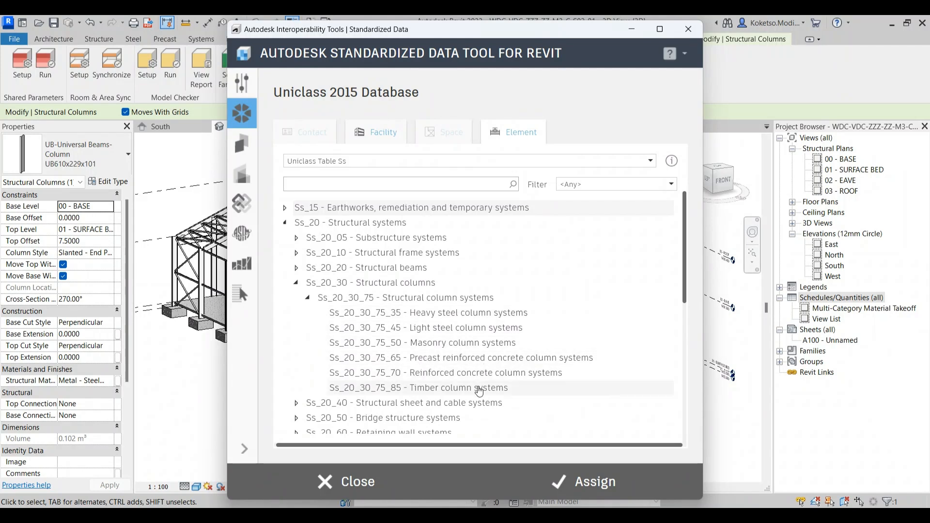
pyautogui.click(429, 317)
pyautogui.click(599, 482)
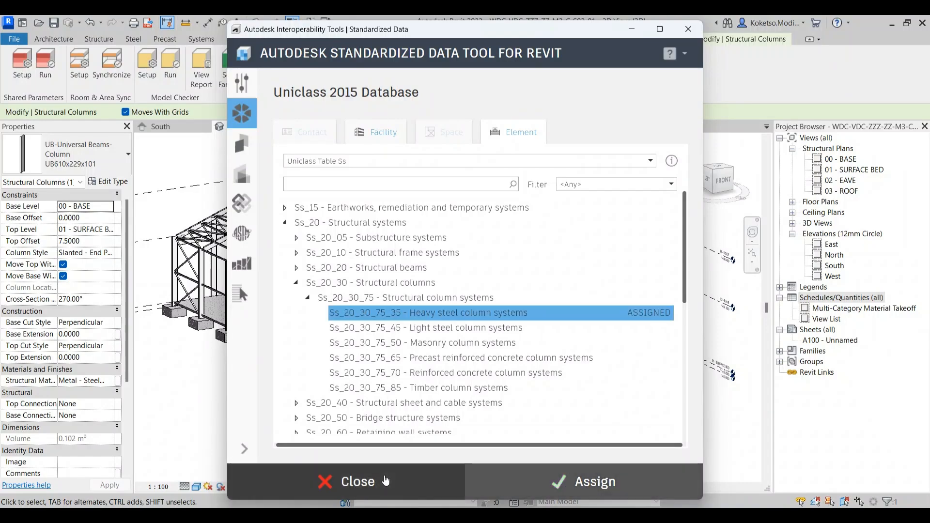
pyautogui.click(346, 483)
pyautogui.click(608, 182)
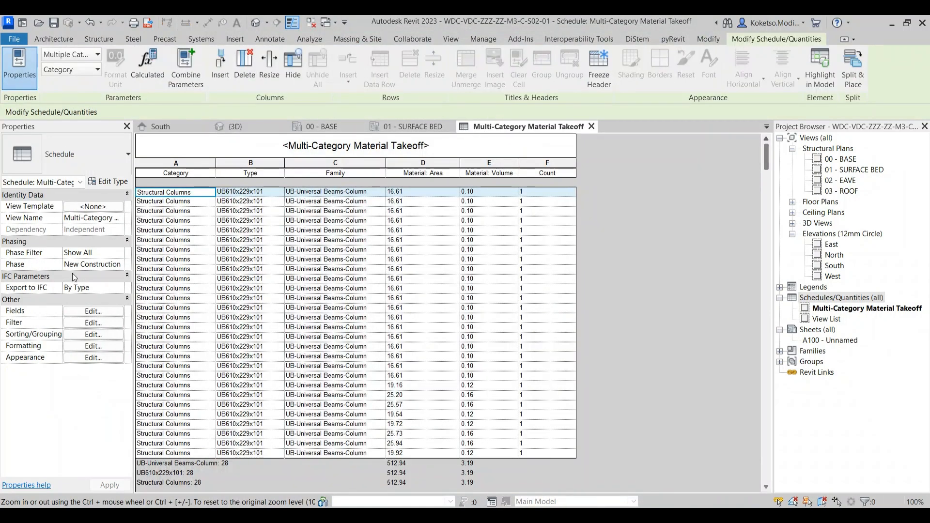
# Step: Add the six Uniclass classification fields to the Multi-Category Material Takeoff schedule
pyautogui.click(85, 312)
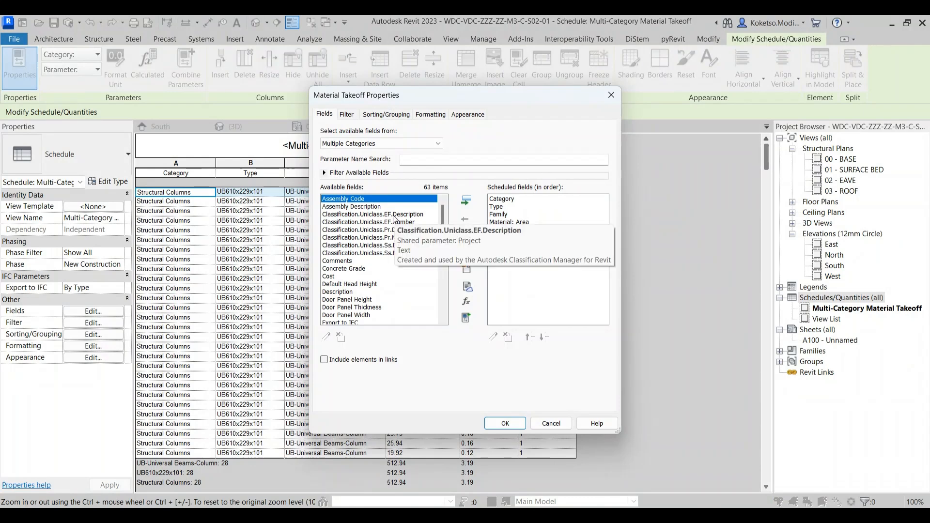
pyautogui.click(380, 214)
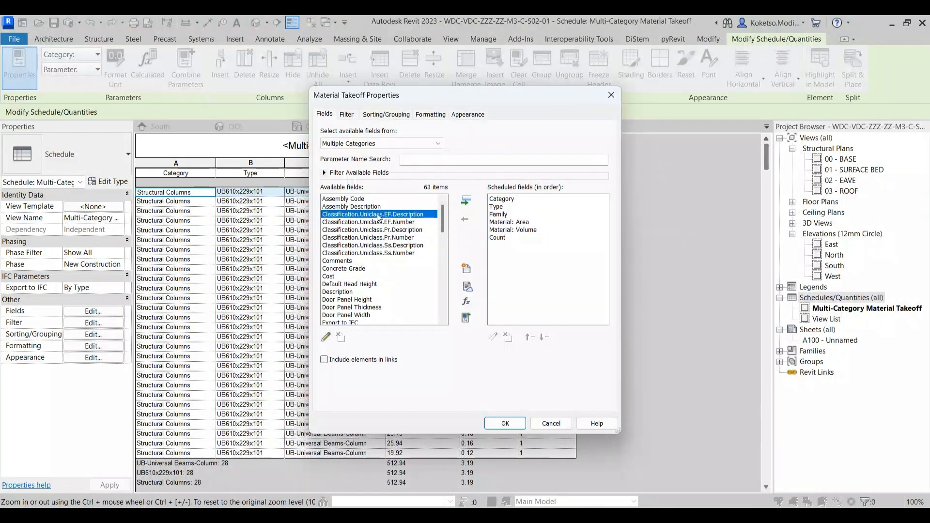
pyautogui.keyDown('shift'); pyautogui.click(372, 254); pyautogui.keyUp('shift')
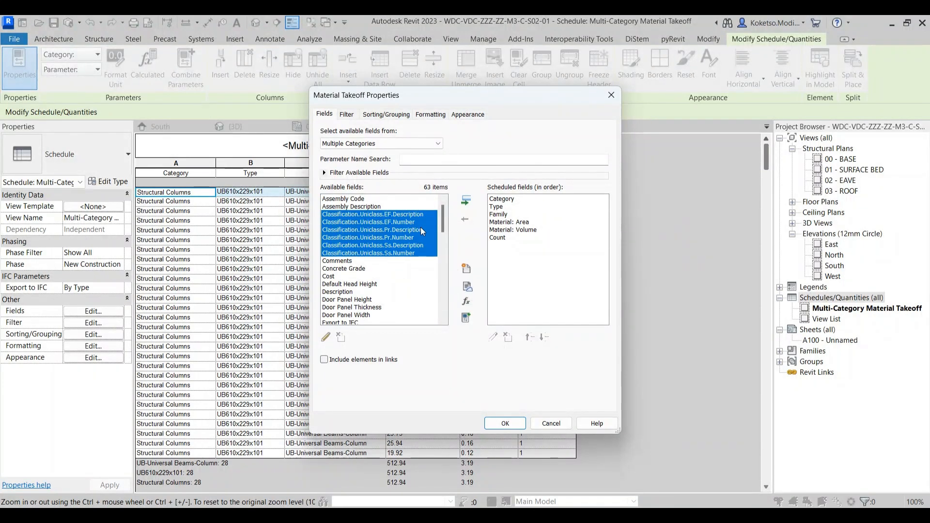
pyautogui.click(465, 201)
pyautogui.click(507, 289)
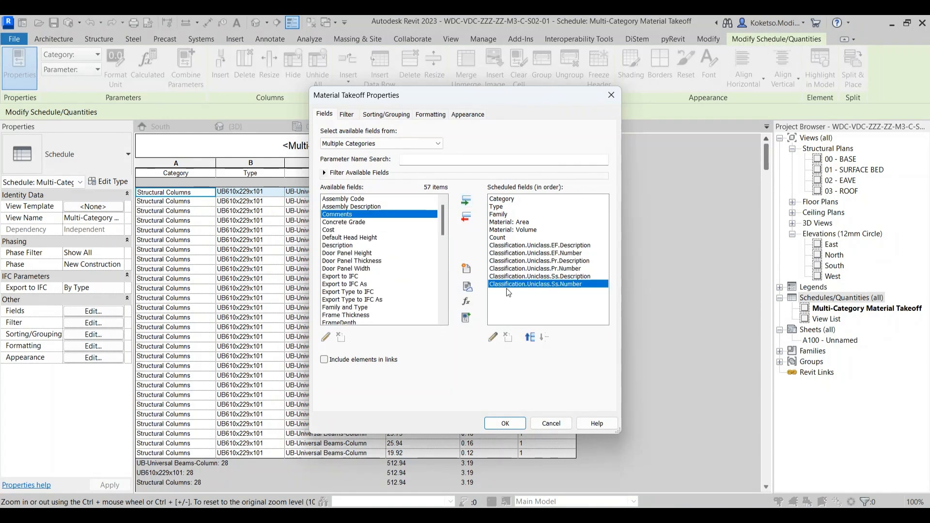
pyautogui.click(505, 424)
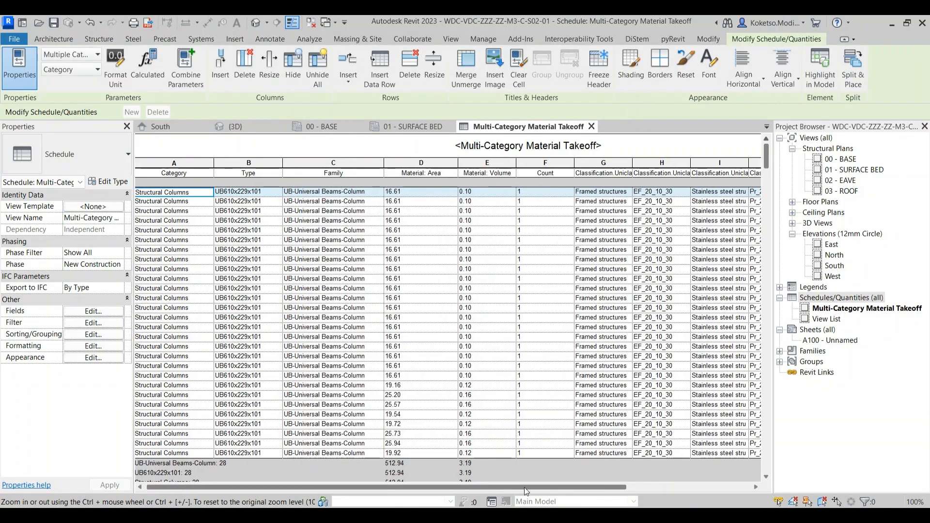
# Step: Narrow the Count, Material: Area and Material: Volume columns, then scroll down to the foundations
pyautogui.moveTo(525, 488); pyautogui.dragTo(671, 491)
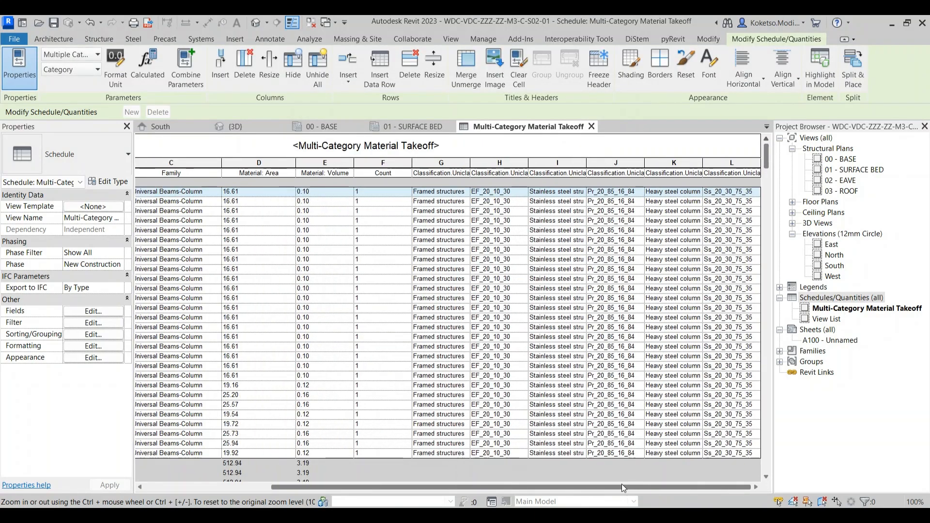
pyautogui.moveTo(412, 164); pyautogui.dragTo(383, 164)
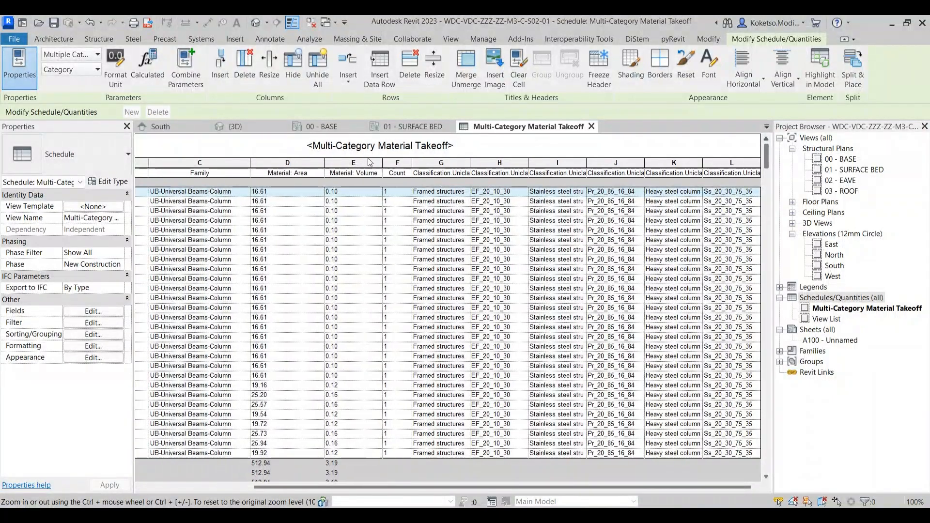
pyautogui.moveTo(324, 163); pyautogui.dragTo(293, 165)
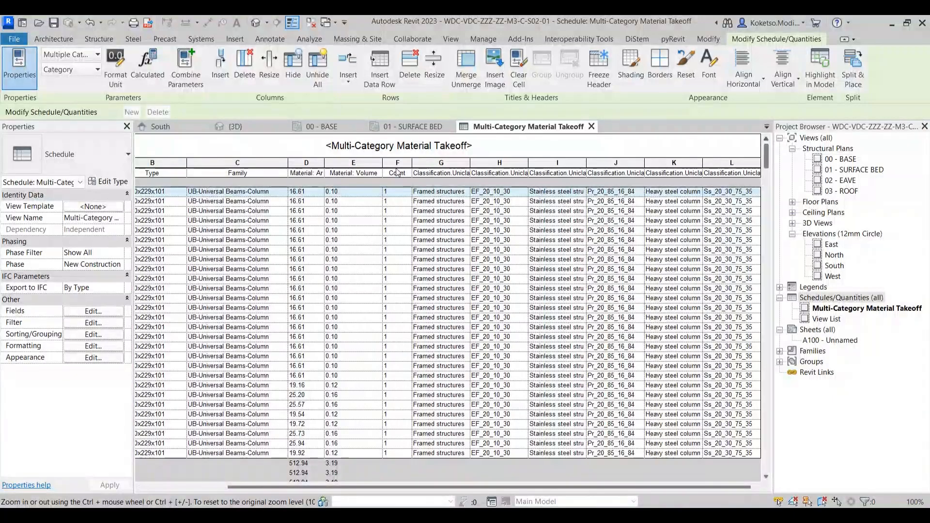
pyautogui.moveTo(383, 164); pyautogui.dragTo(357, 163)
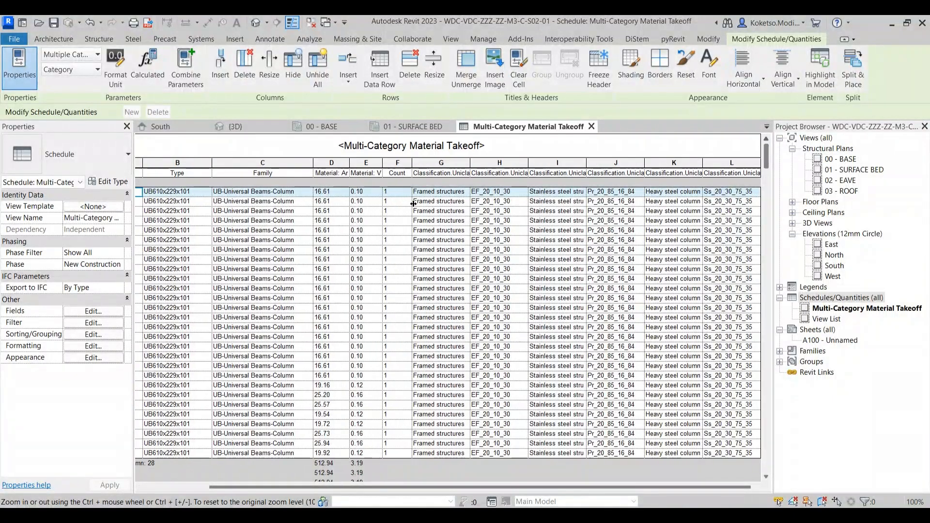
pyautogui.moveTo(403, 486); pyautogui.dragTo(271, 472)
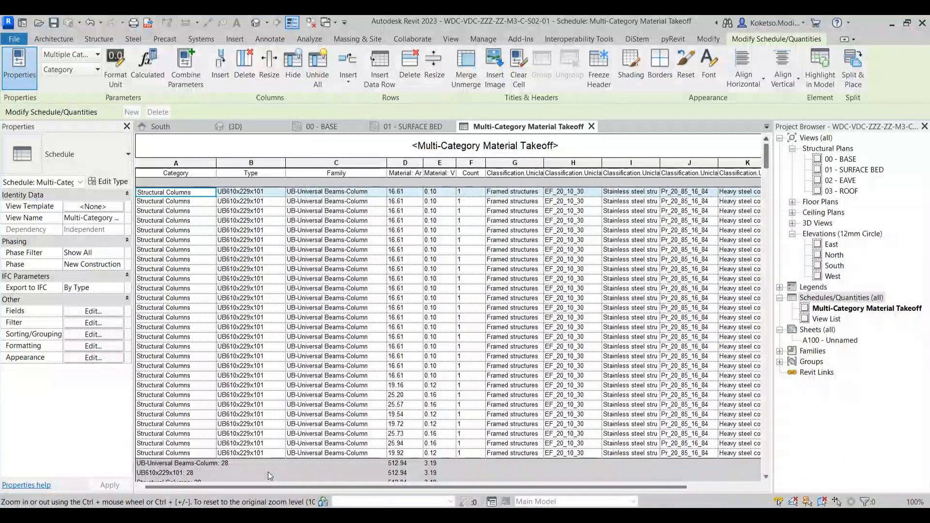
pyautogui.scroll(-10, 285, 411)
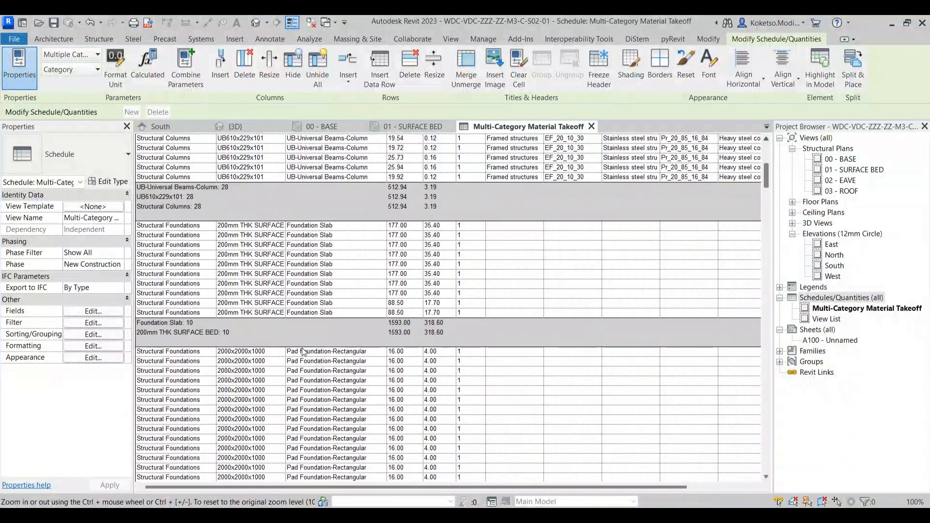
# Step: Assign EF_20_05_30 Foundations and Pr_20_85_13 to the first Foundation Slab row
pyautogui.click(192, 229)
pyautogui.click(572, 40)
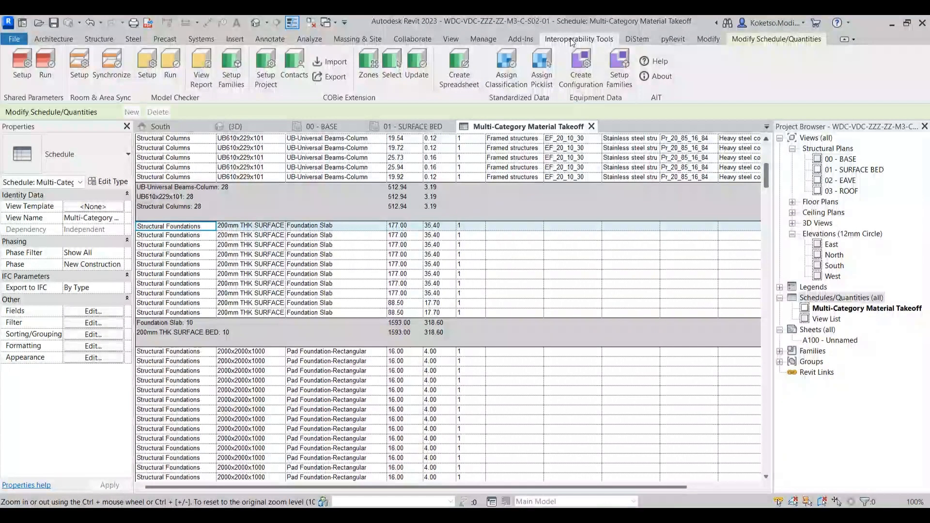
pyautogui.click(495, 67)
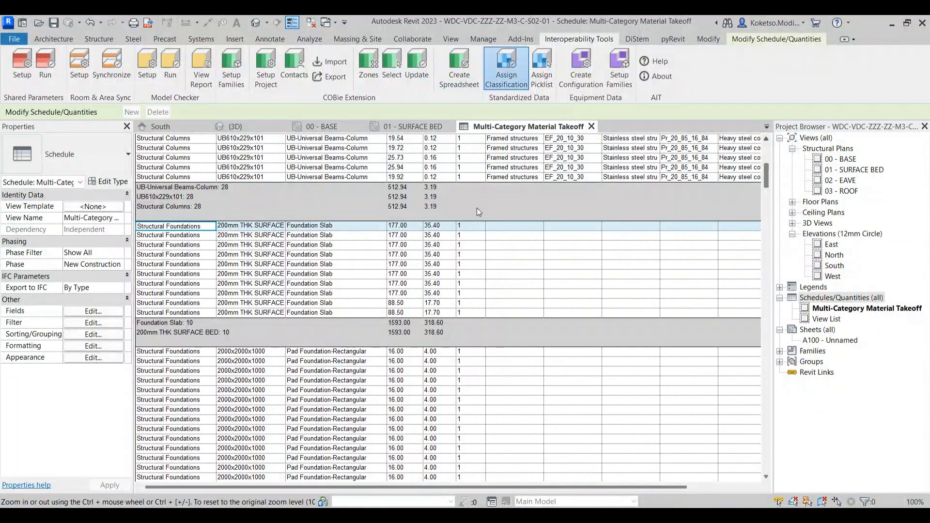
pyautogui.click(310, 161)
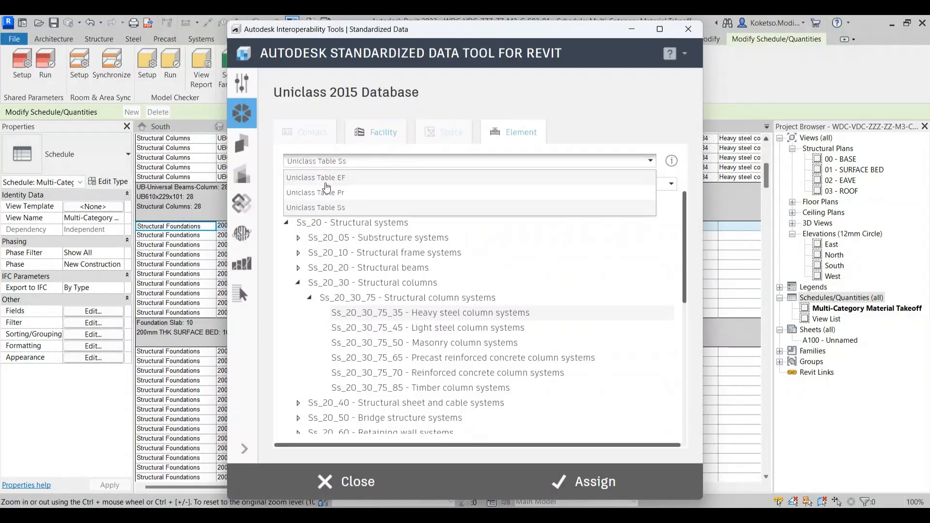
pyautogui.click(329, 177)
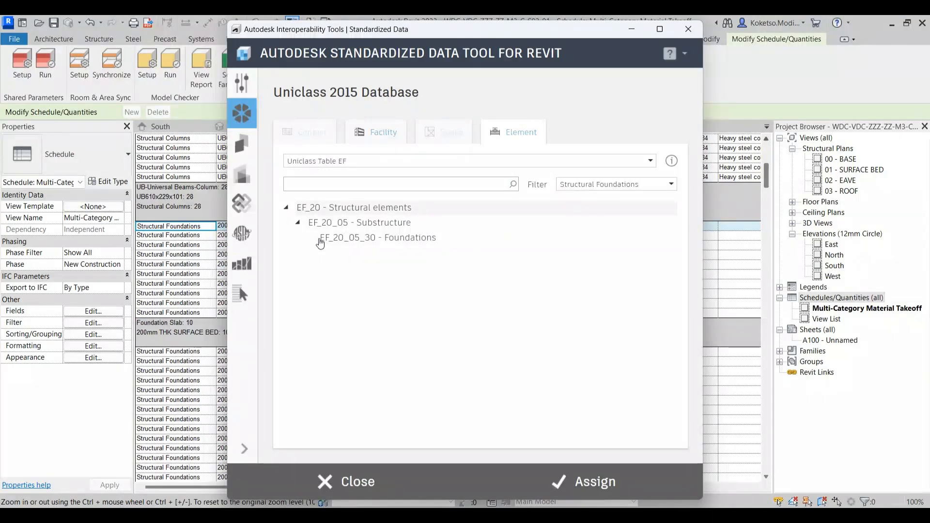
pyautogui.click(418, 242)
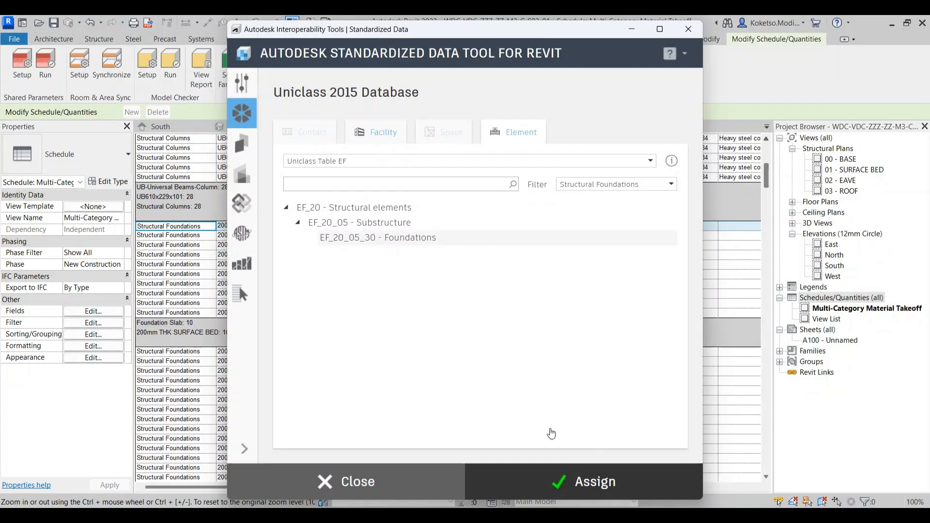
pyautogui.click(332, 161)
pyautogui.click(331, 200)
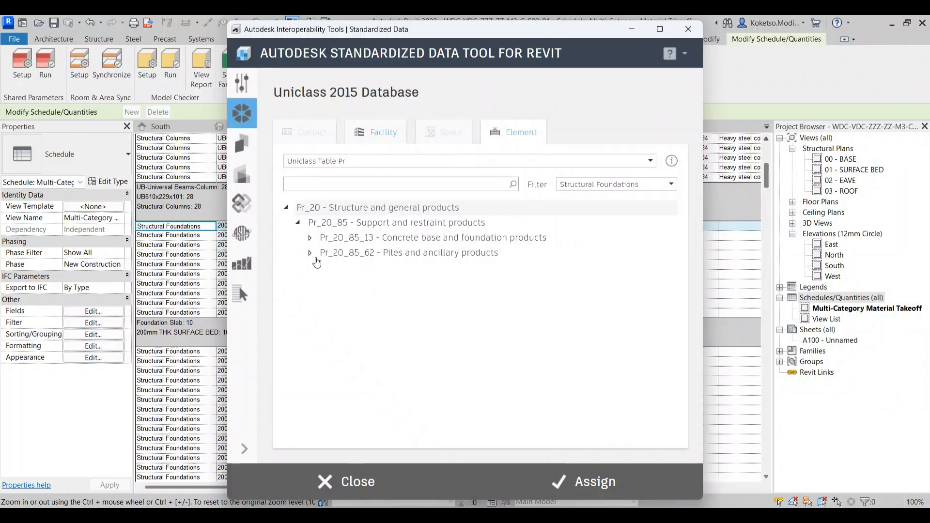
pyautogui.click(312, 241)
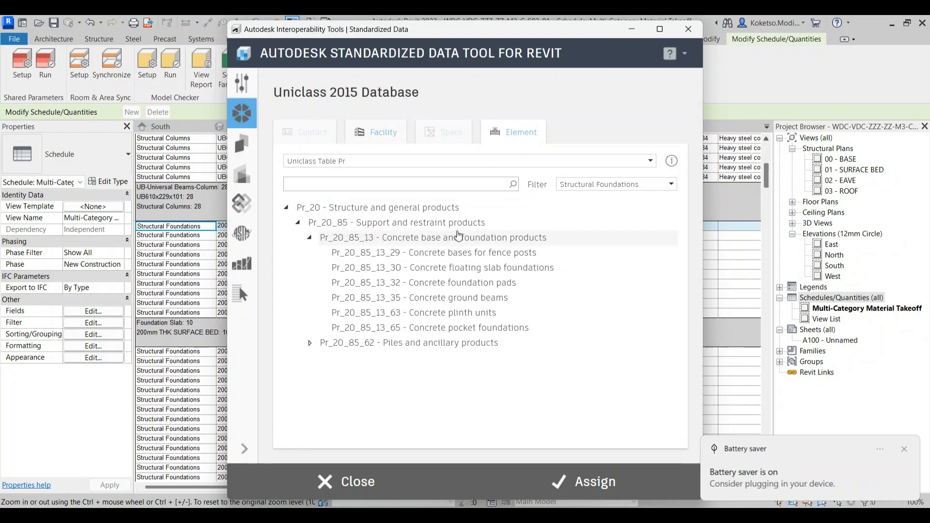
pyautogui.click(596, 482)
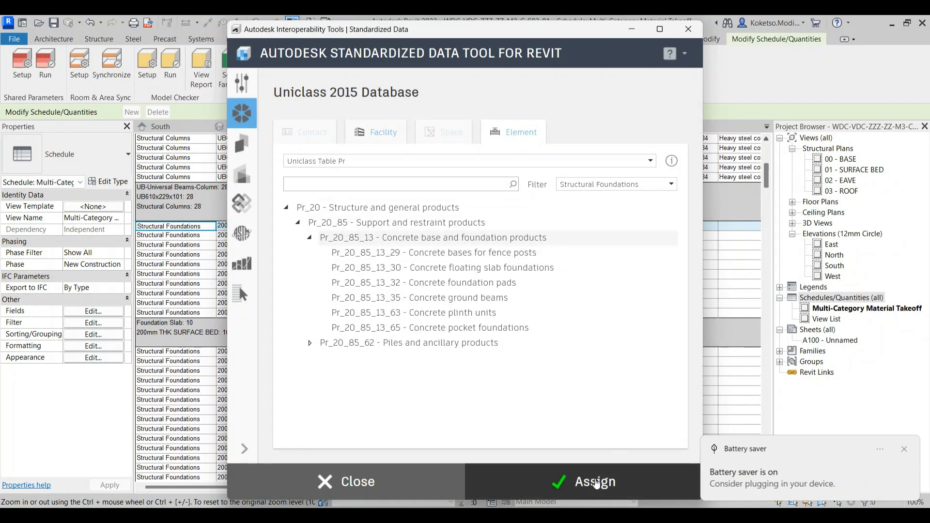
# Step: Choose Ss_20_05_15 Concrete foundation systems for the slab and return to the schedule
pyautogui.click(342, 162)
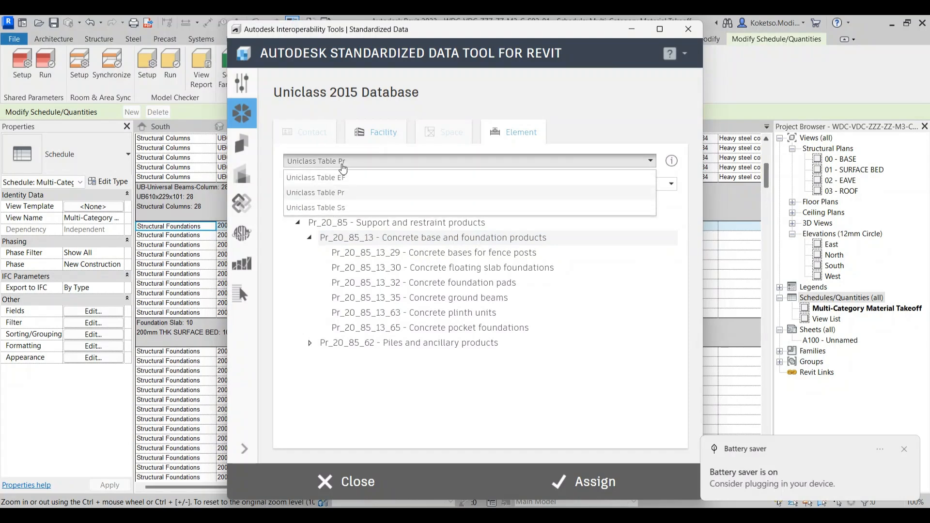
pyautogui.click(346, 208)
pyautogui.click(297, 285)
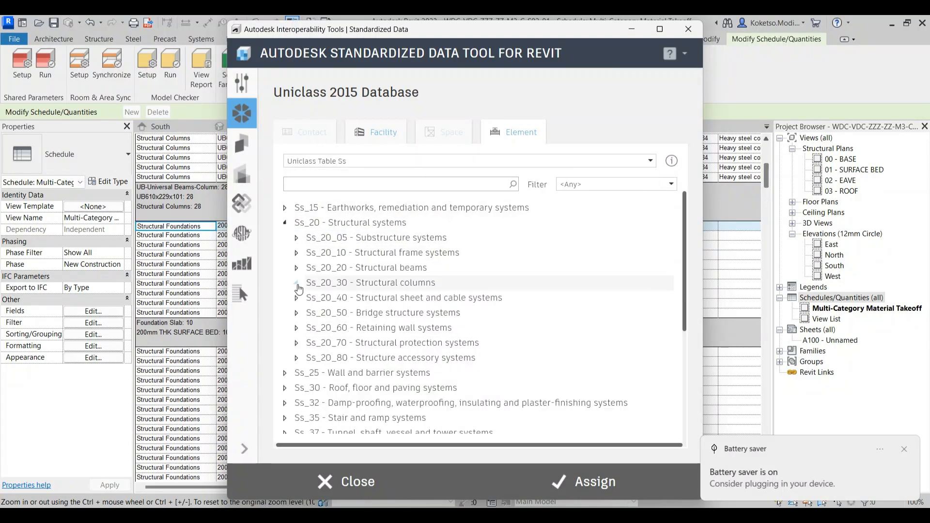
pyautogui.click(284, 222)
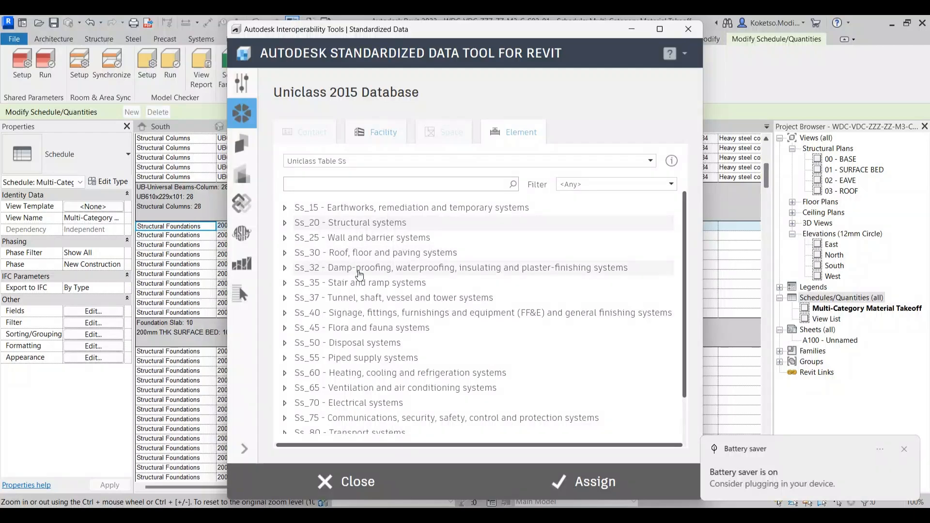
pyautogui.click(286, 223)
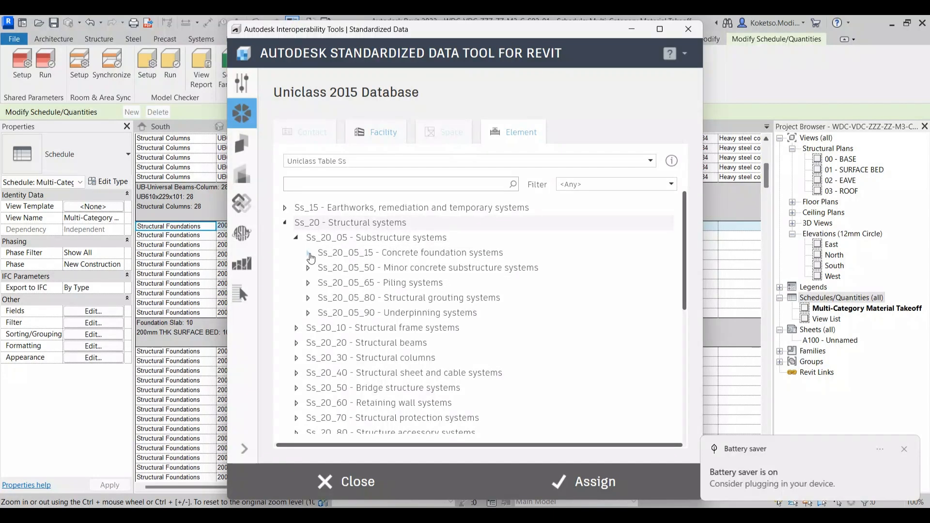
pyautogui.click(309, 253)
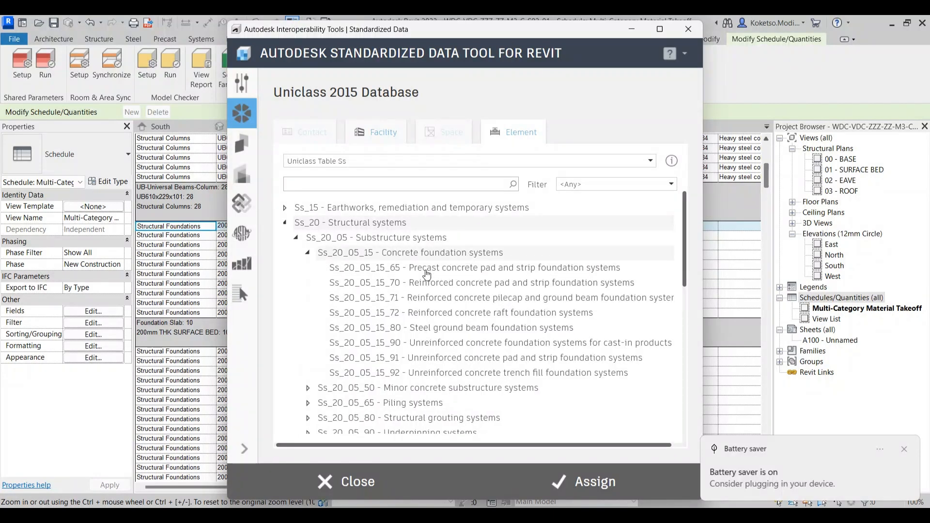
pyautogui.click(448, 258)
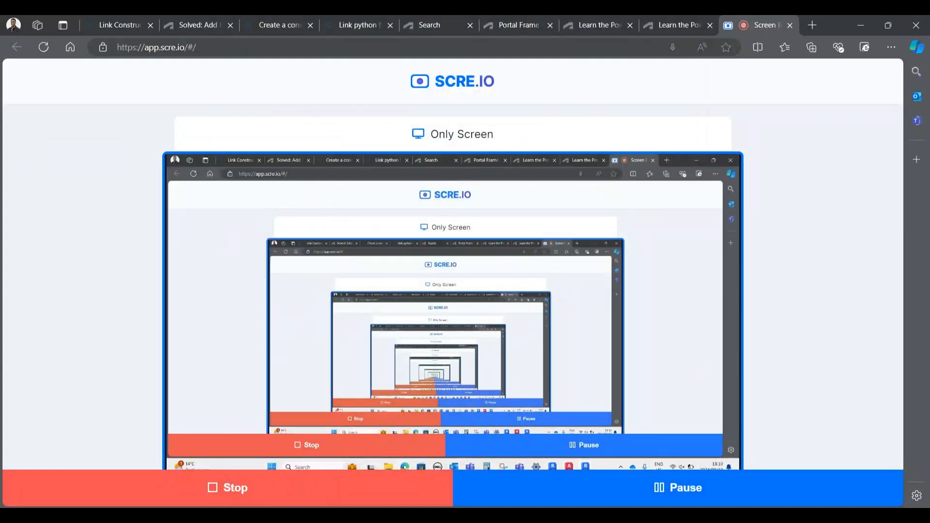
pyautogui.moveTo(680, 515)
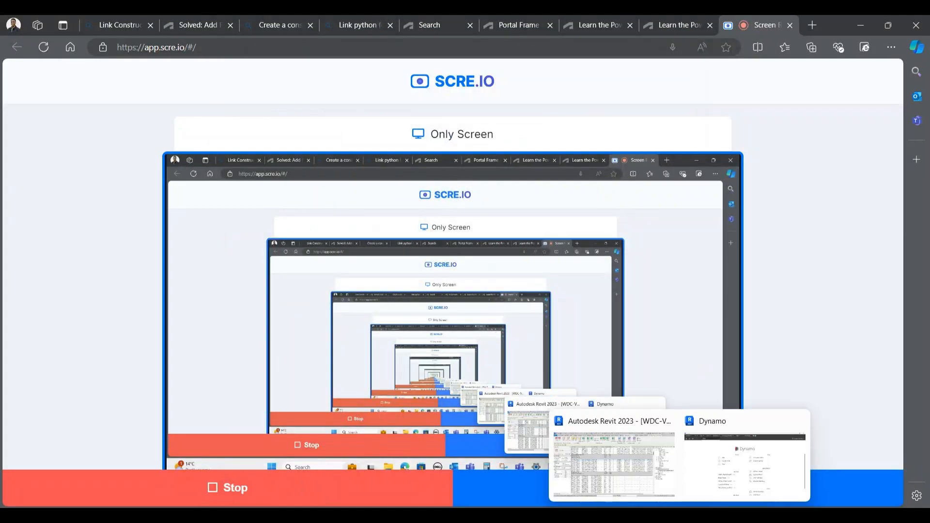
pyautogui.click(619, 472)
pyautogui.scroll(-5, 459, 285)
# Step: Assign EF_20_05_30 Foundations to the first Pad Foundation-Rectangular row
pyautogui.scroll(7, 459, 286)
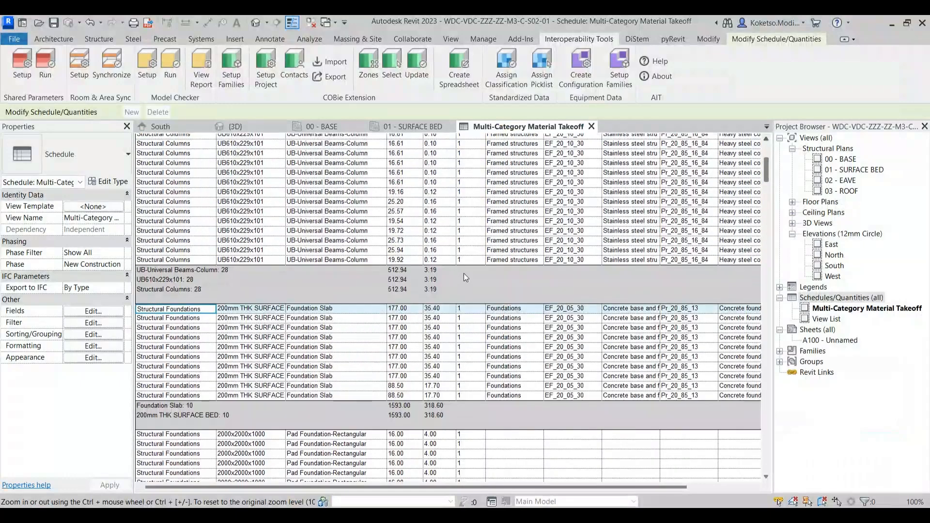
pyautogui.scroll(-2, 434, 337)
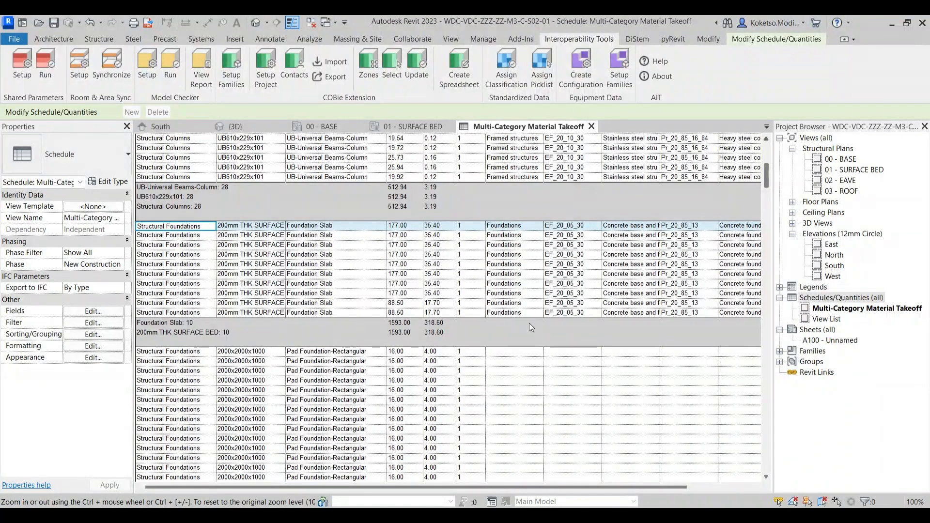
pyautogui.scroll(-3, 531, 327)
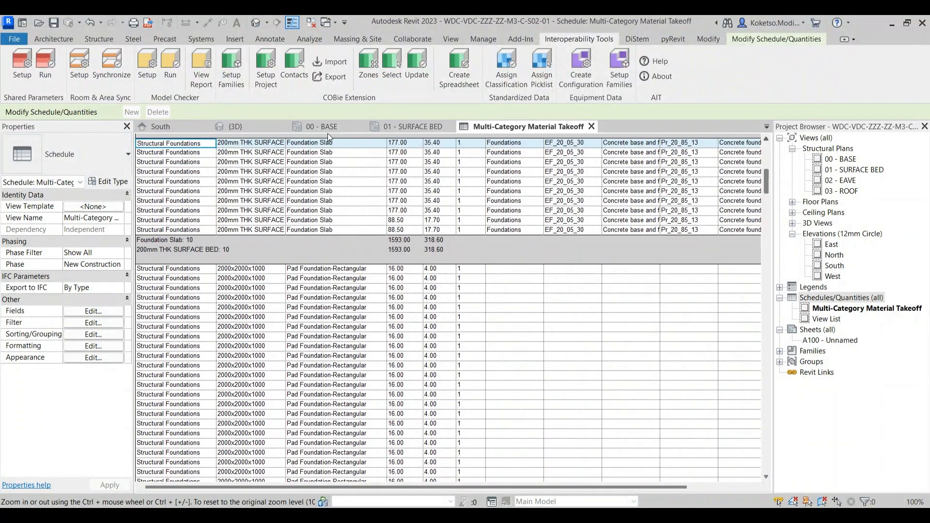
pyautogui.scroll(-3, 283, 301)
pyautogui.click(165, 188)
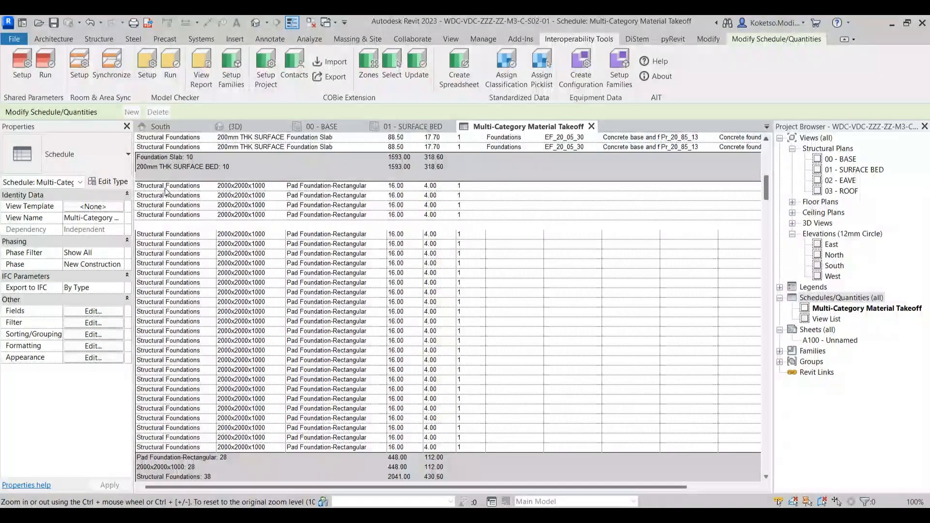
pyautogui.click(504, 72)
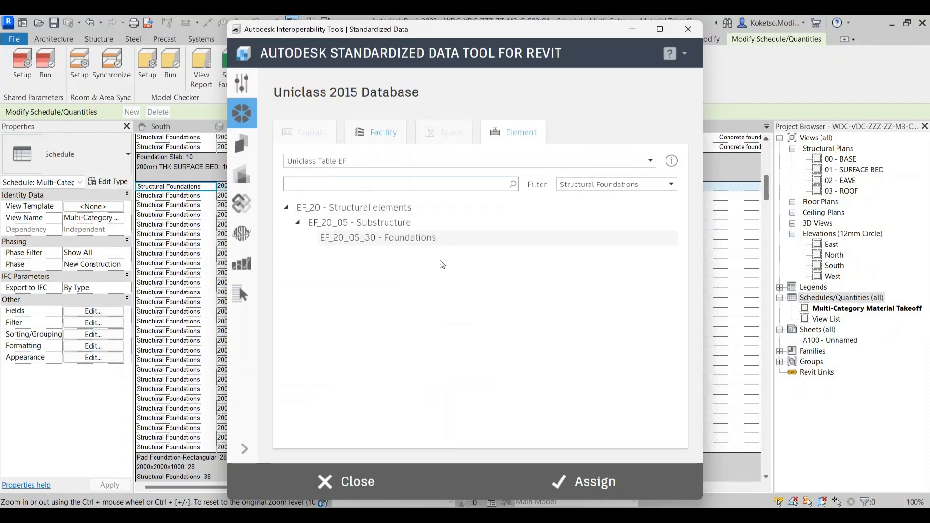
pyautogui.click(589, 481)
# Step: Give the pads Pr_20_85_13_32 Concrete foundation pads and Ss_20_05_15_70 reinforced concrete foundation systems
pyautogui.click(324, 161)
pyautogui.click(333, 193)
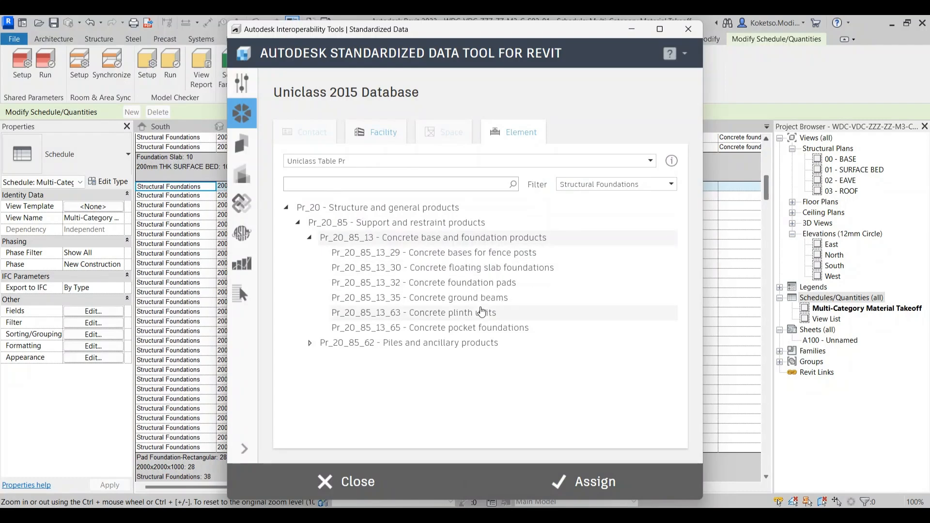
pyautogui.click(462, 288)
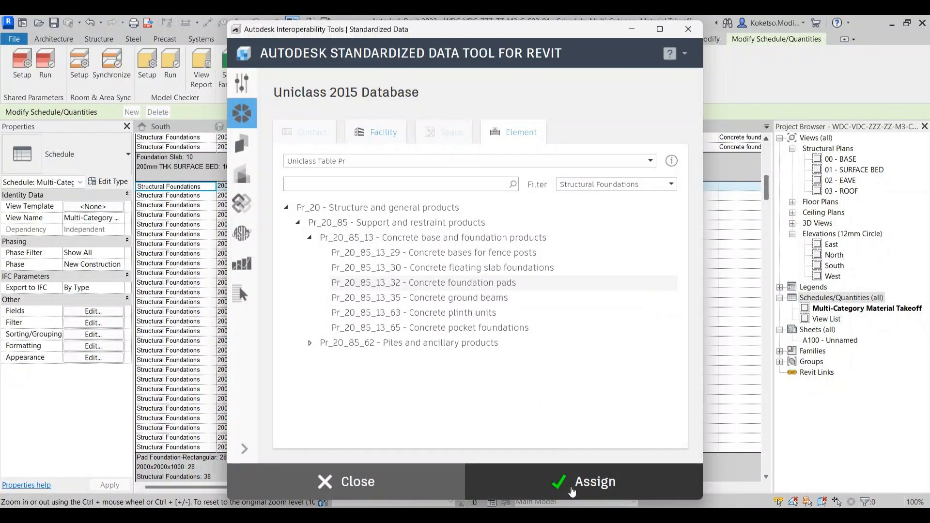
pyautogui.click(344, 161)
pyautogui.click(333, 208)
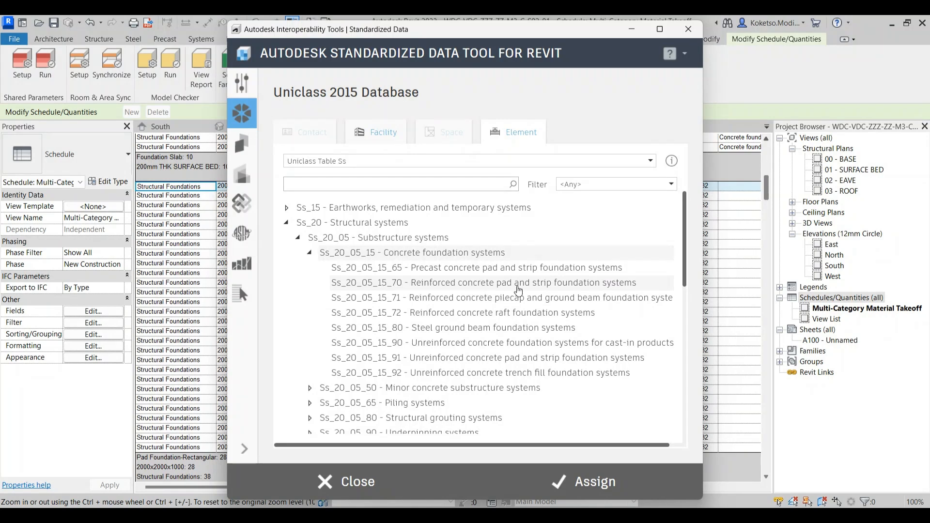
pyautogui.hscroll(1, 517, 290)
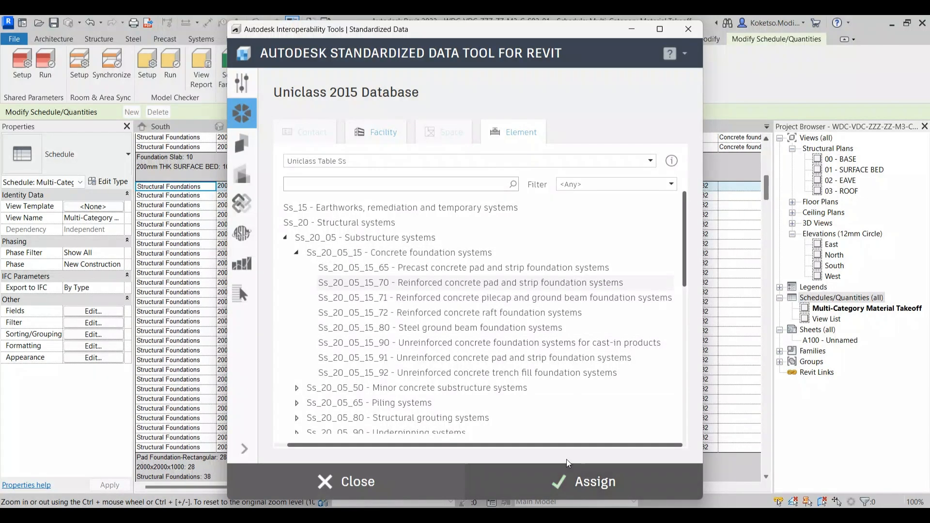
pyautogui.click(359, 481)
pyautogui.scroll(1, 346, 317)
pyautogui.scroll(-5, 347, 318)
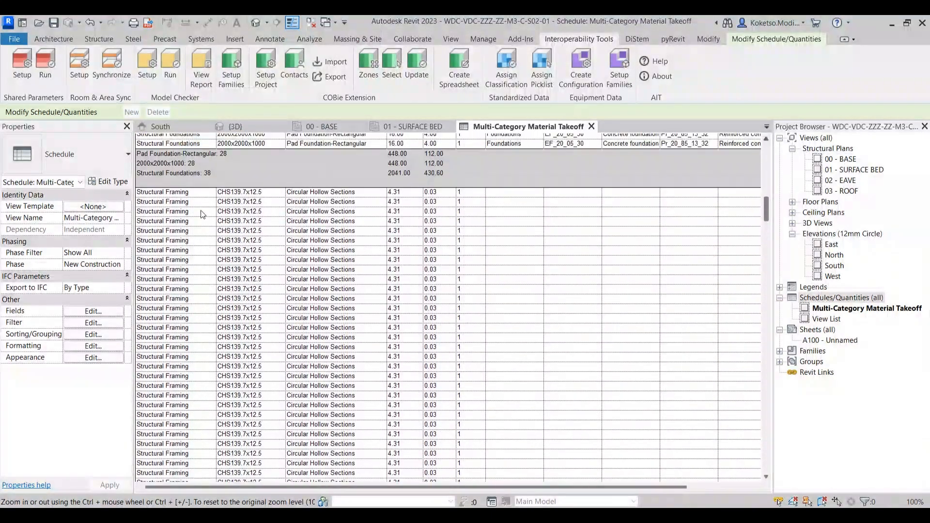
# Step: In the 3D view, select the gable beam, CHS brace, truss chord, purlin and rafter
pyautogui.click(189, 194)
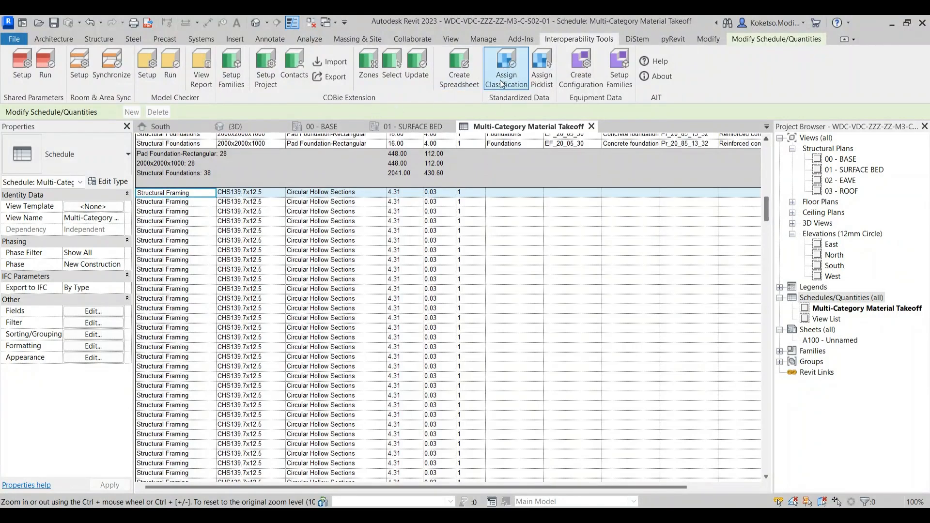
pyautogui.click(249, 125)
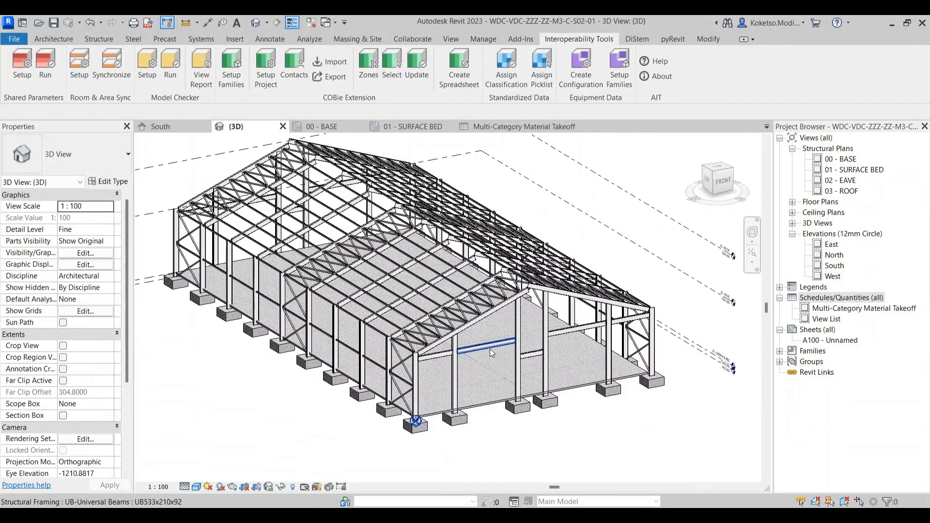
pyautogui.click(490, 348)
pyautogui.scroll(4, 484, 382)
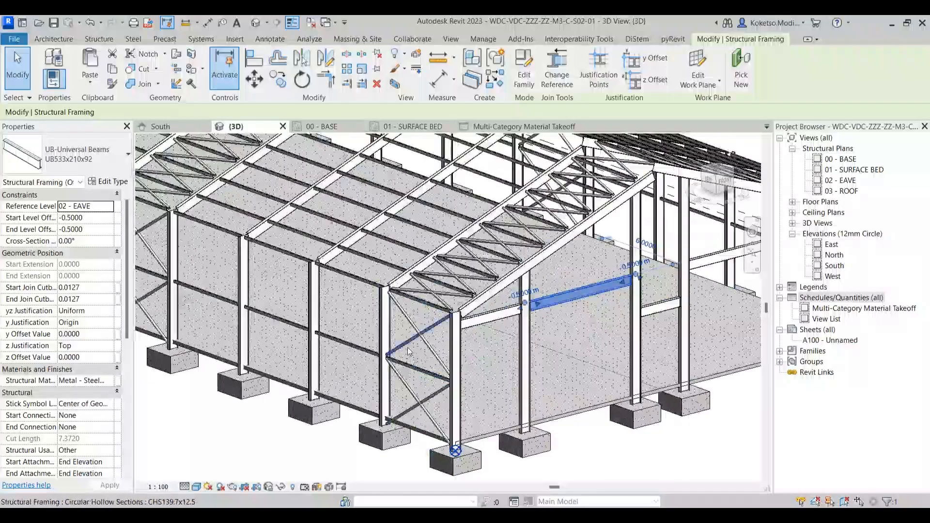
pyautogui.keyDown('ctrl'); pyautogui.click(401, 304); pyautogui.keyUp('ctrl')
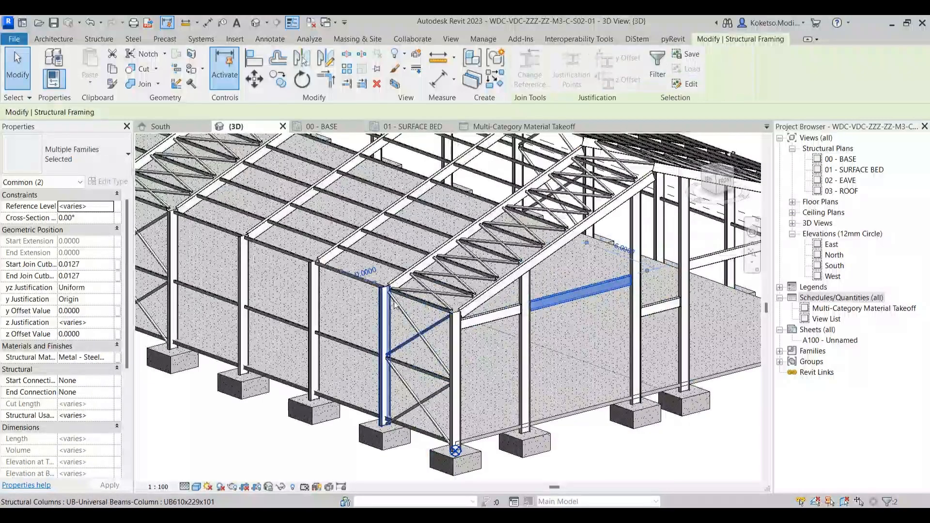
pyautogui.keyDown('ctrl'); pyautogui.click(445, 277); pyautogui.keyUp('ctrl')
pyautogui.keyDown('ctrl'); pyautogui.click(397, 248); pyautogui.keyUp('ctrl')
pyautogui.scroll(-2, 398, 248)
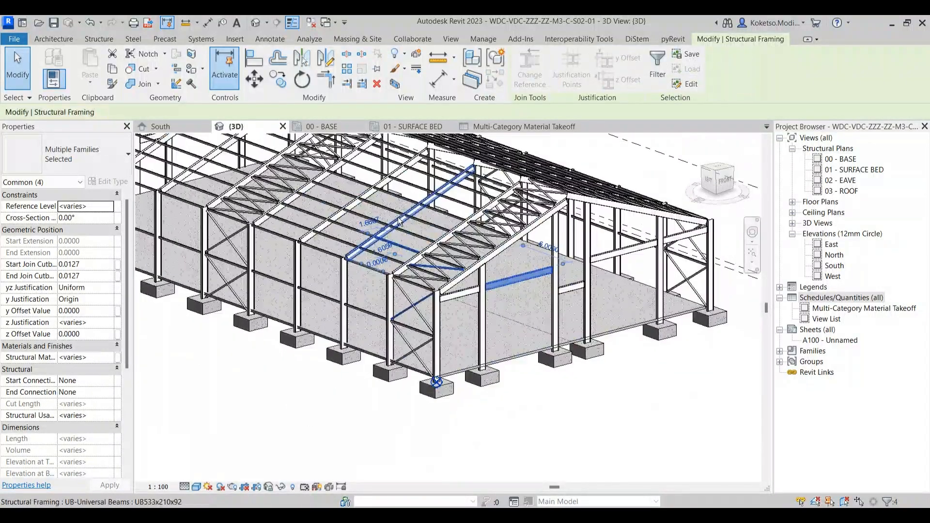
pyautogui.keyDown('ctrl'); pyautogui.click(397, 217); pyautogui.keyUp('ctrl')
pyautogui.rightClick(411, 432)
pyautogui.press('Escape')
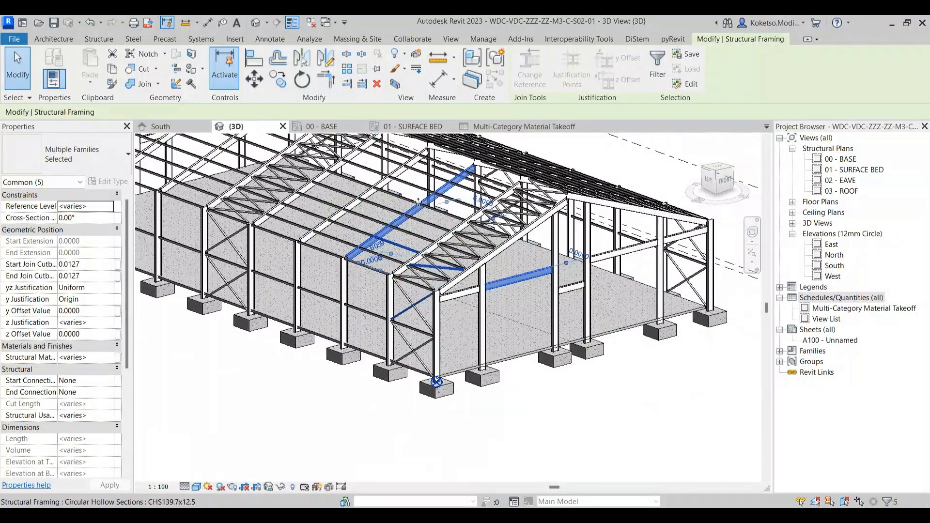
# Step: Assign EF_20_10_30 Framed structures to the selected framing members
pyautogui.click(569, 42)
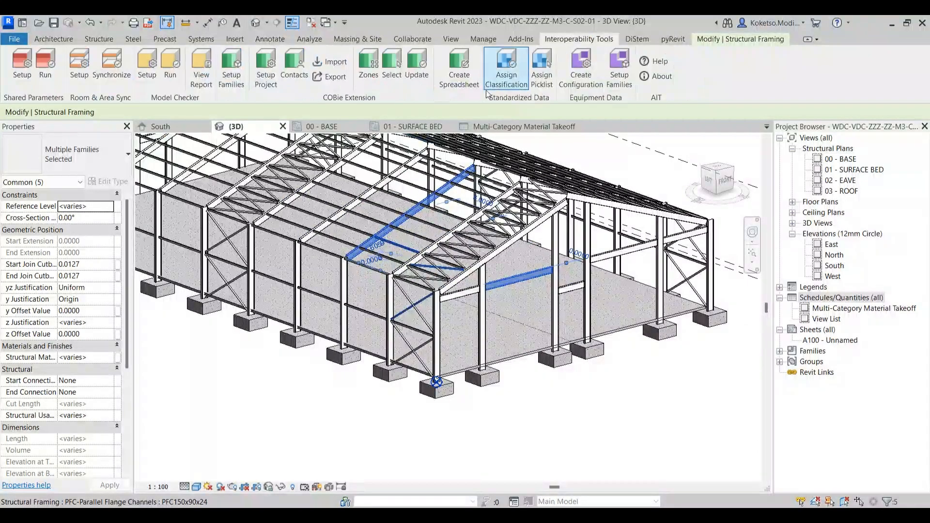
pyautogui.click(507, 67)
pyautogui.click(346, 165)
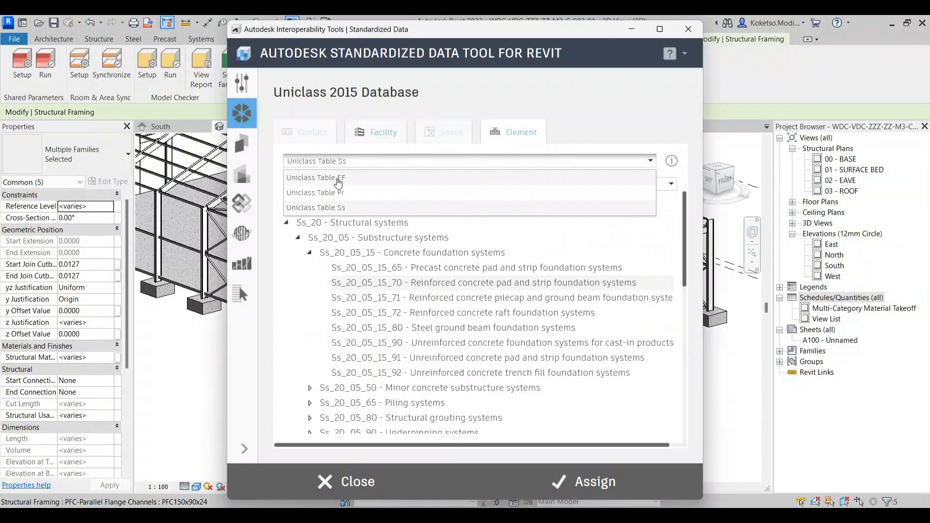
pyautogui.click(367, 212)
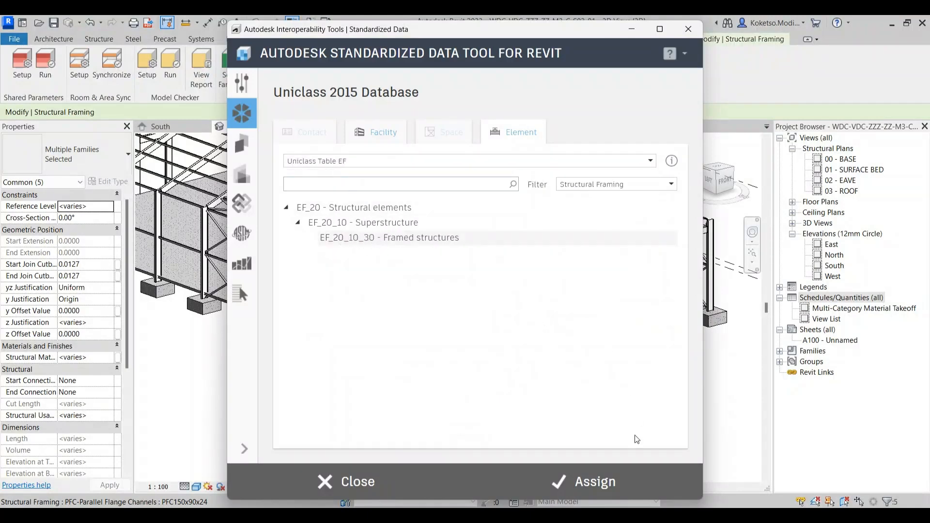
pyautogui.click(372, 235)
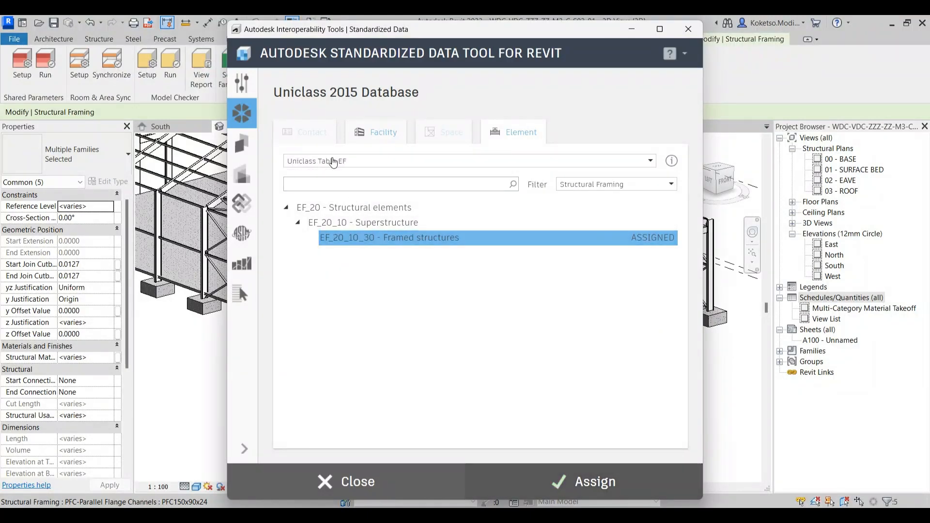
# Step: Assign the Pr_20_85_08 Beams and joists product class to the members
pyautogui.click(322, 161)
pyautogui.click(372, 206)
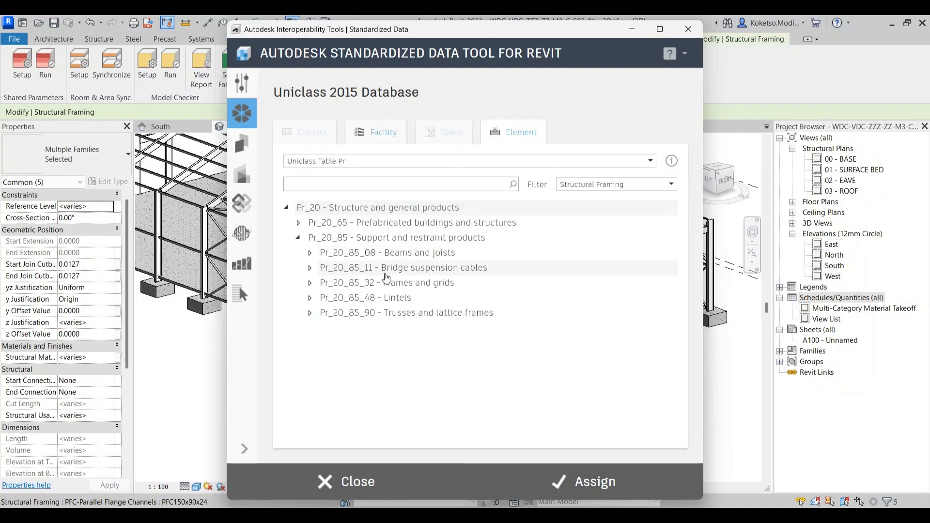
pyautogui.click(310, 253)
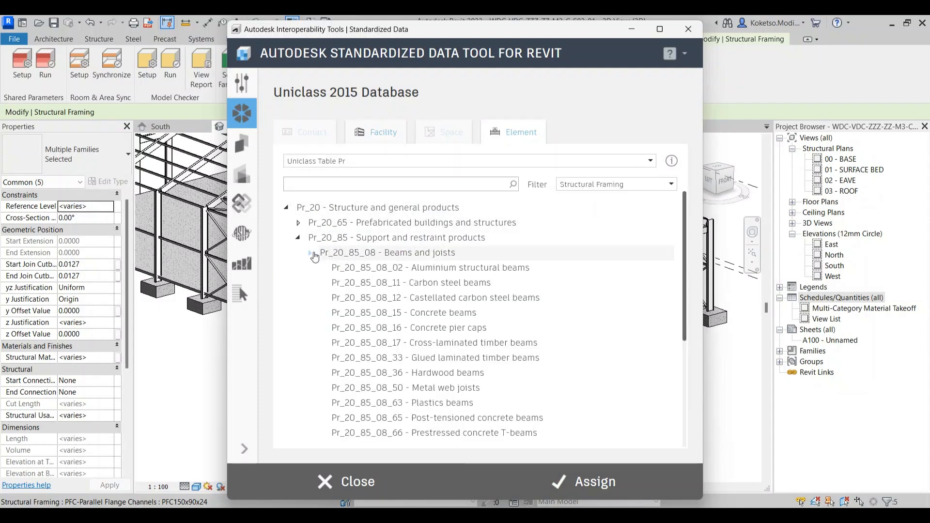
pyautogui.scroll(-2, 420, 313)
pyautogui.scroll(-2, 419, 312)
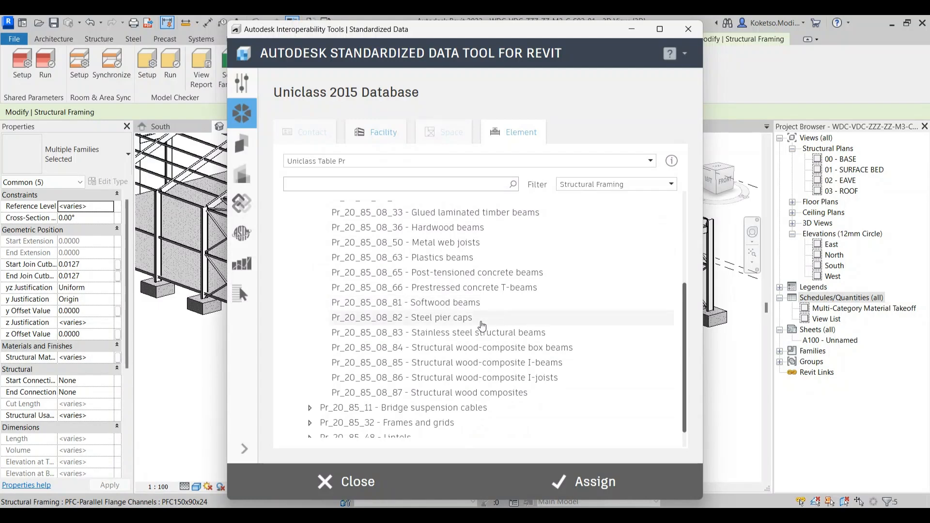
pyautogui.scroll(3, 482, 325)
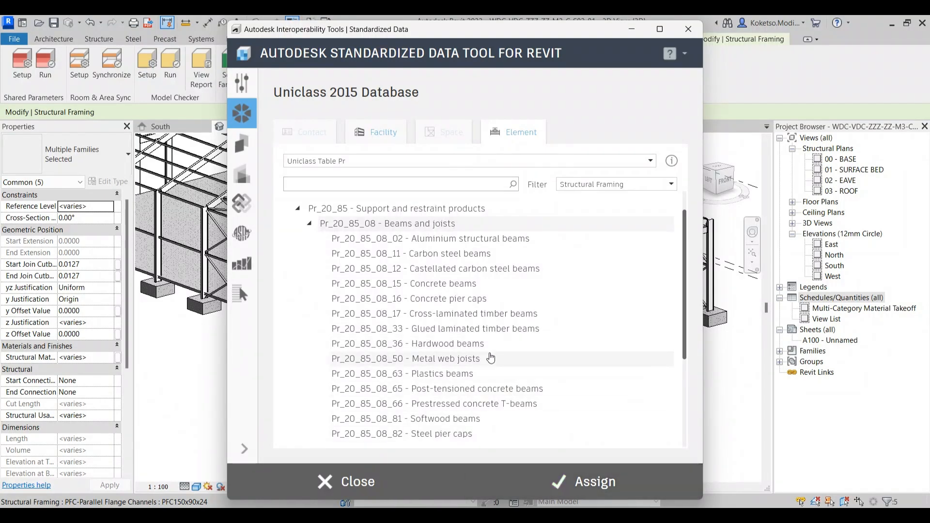
pyautogui.scroll(-5, 416, 359)
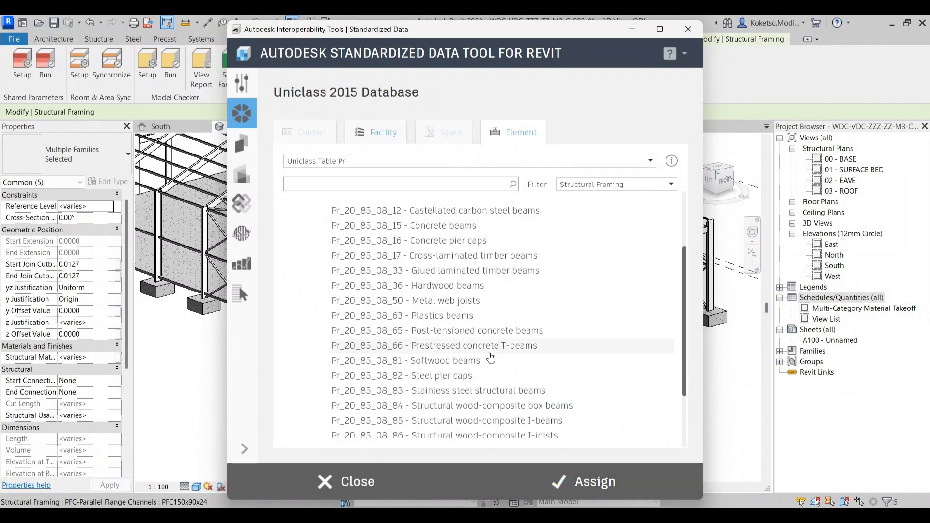
# Step: Assign Ss_20_10_75 Structural framing systems and close the classification tool
pyautogui.click(353, 165)
pyautogui.click(329, 209)
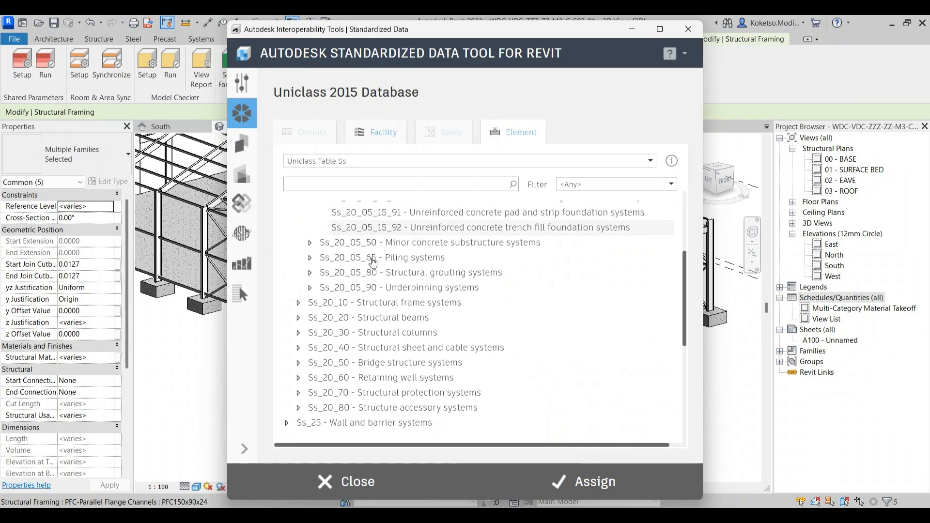
pyautogui.click(286, 223)
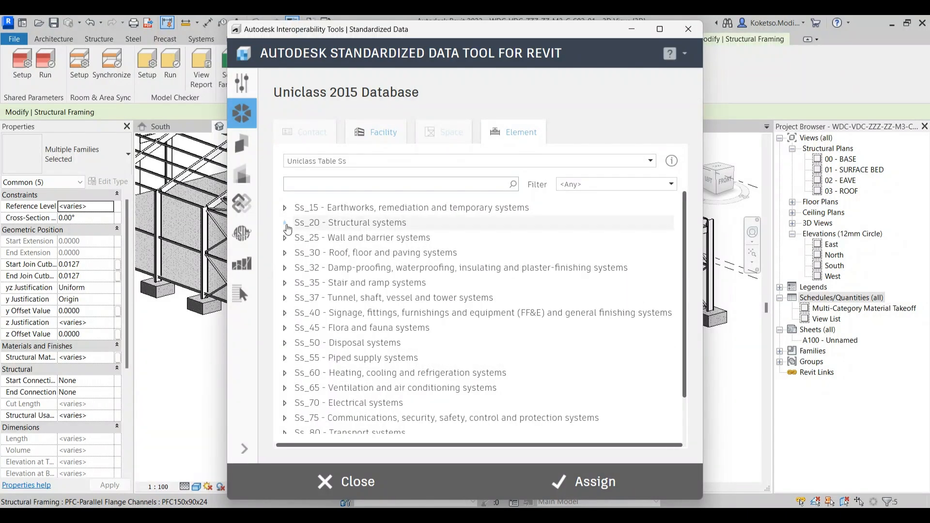
pyautogui.click(287, 224)
pyautogui.click(308, 252)
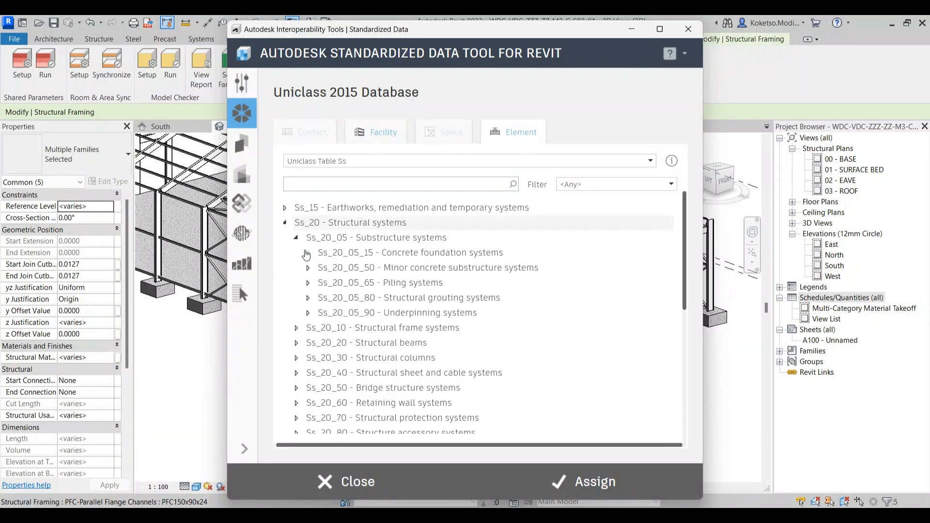
pyautogui.click(296, 238)
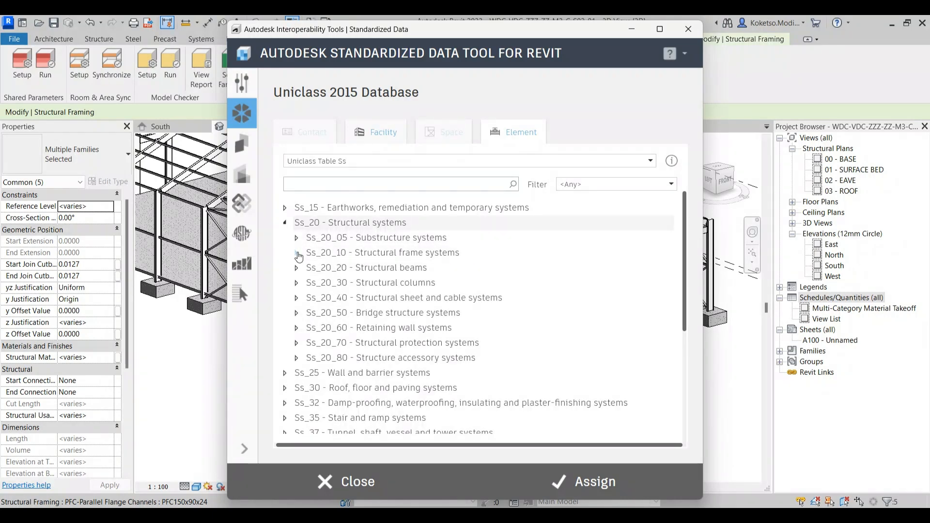
pyautogui.click(297, 253)
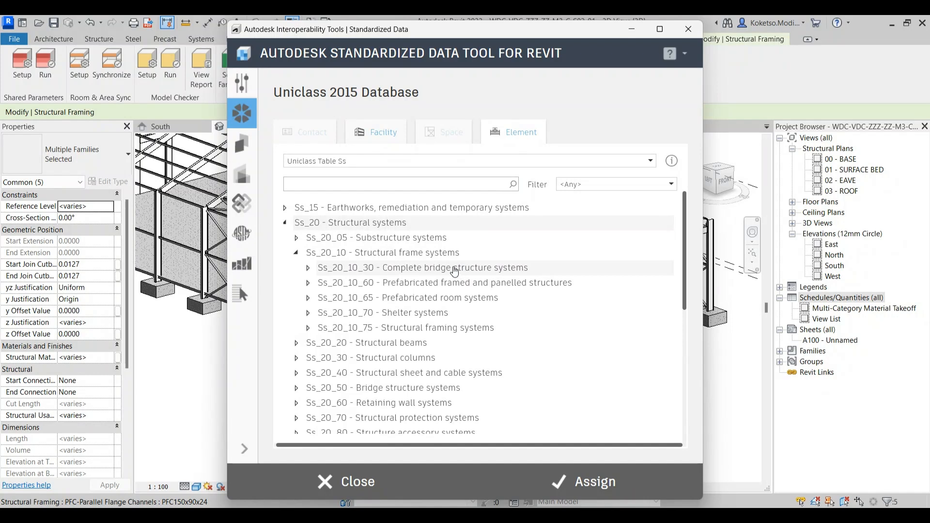
pyautogui.click(310, 328)
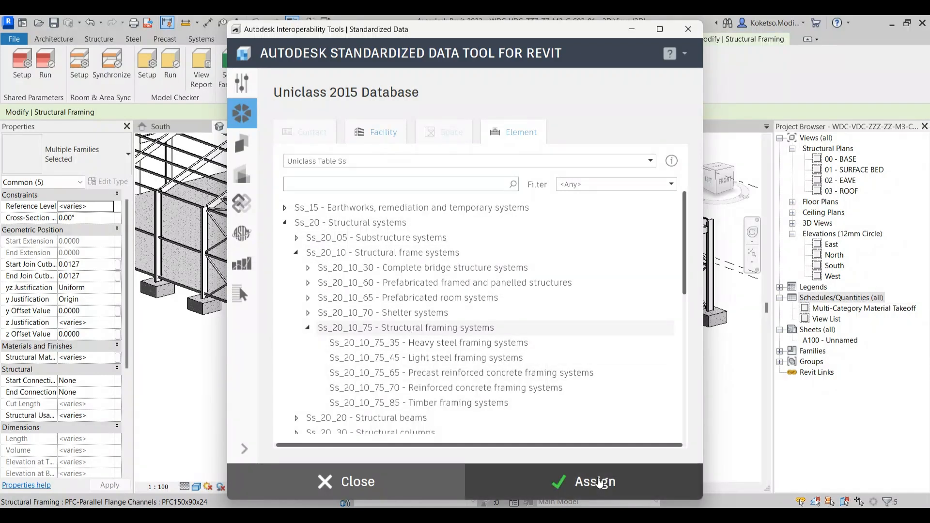
pyautogui.click(385, 488)
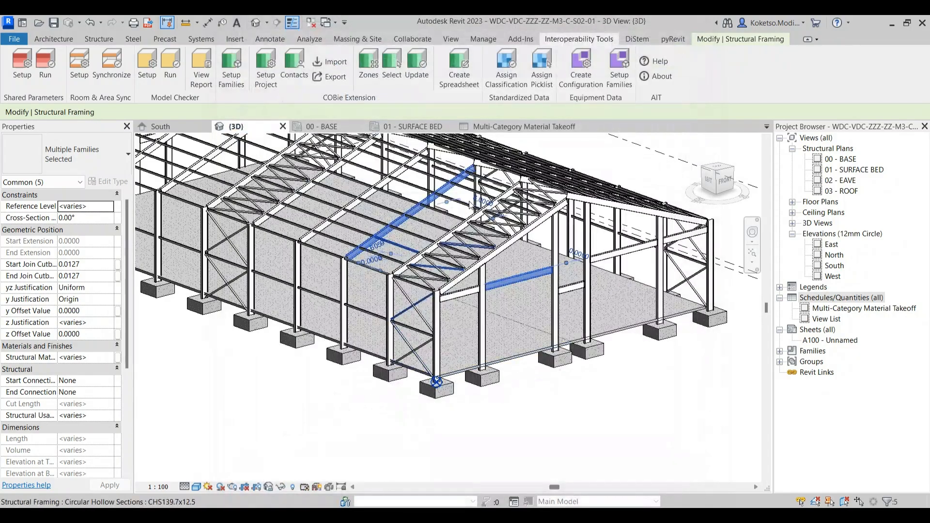
pyautogui.press('Escape')
pyautogui.click(517, 127)
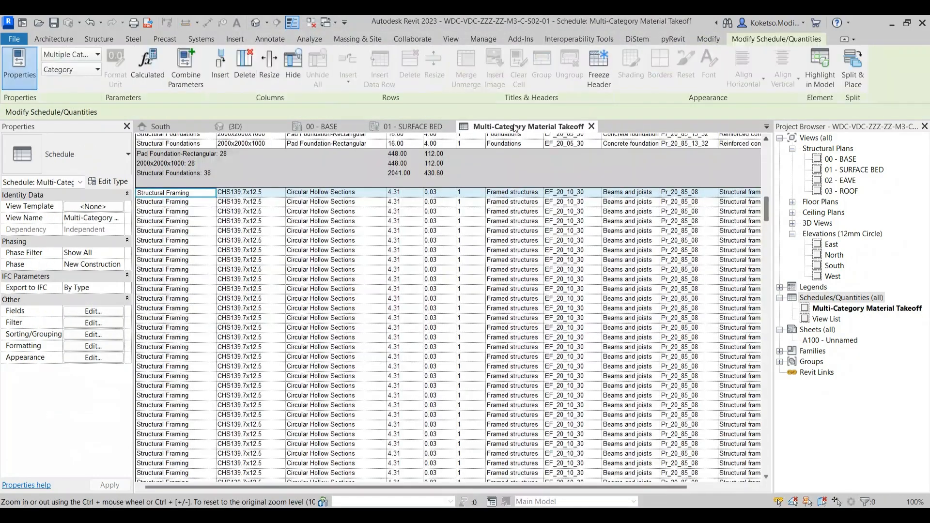
pyautogui.scroll(-15, 462, 307)
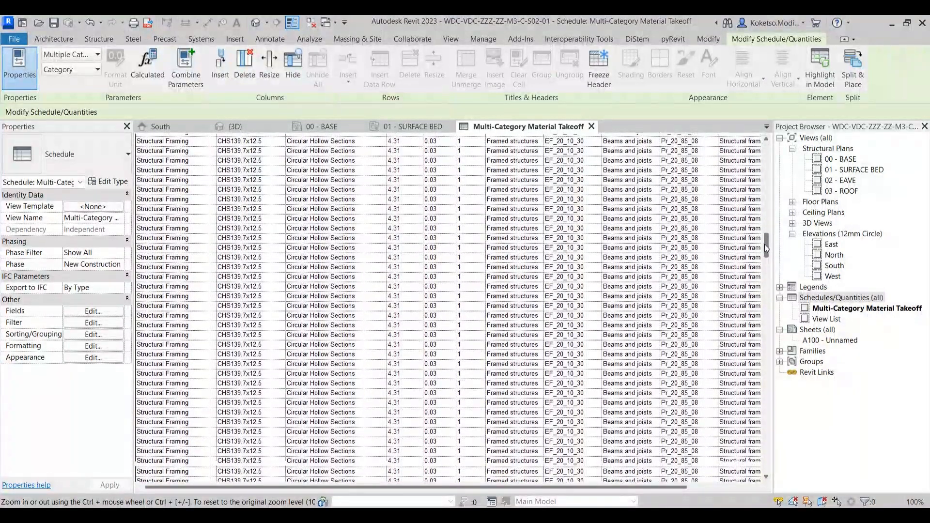
pyautogui.moveTo(765, 244)
pyautogui.mouseDown()
pyautogui.moveTo(759, 468)
pyautogui.moveTo(758, 145)
pyautogui.moveTo(751, 463)
pyautogui.moveTo(759, 142)
pyautogui.moveTo(758, 297)
pyautogui.moveTo(766, 242)
pyautogui.mouseUp()
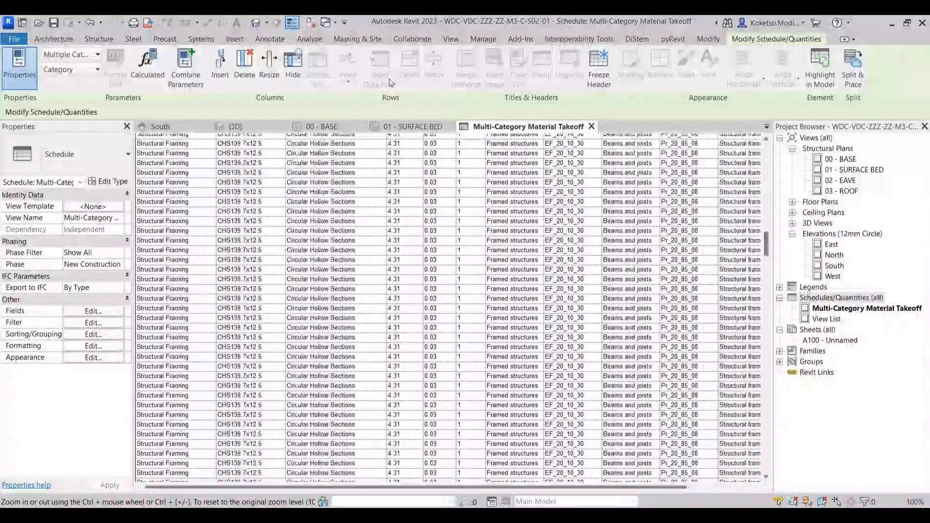
pyautogui.click(237, 127)
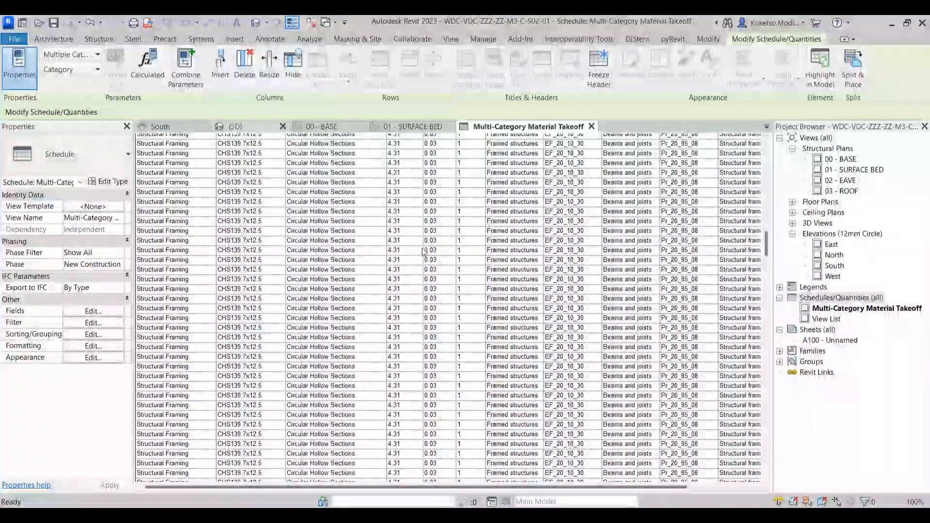
pyautogui.scroll(-4, 492, 367)
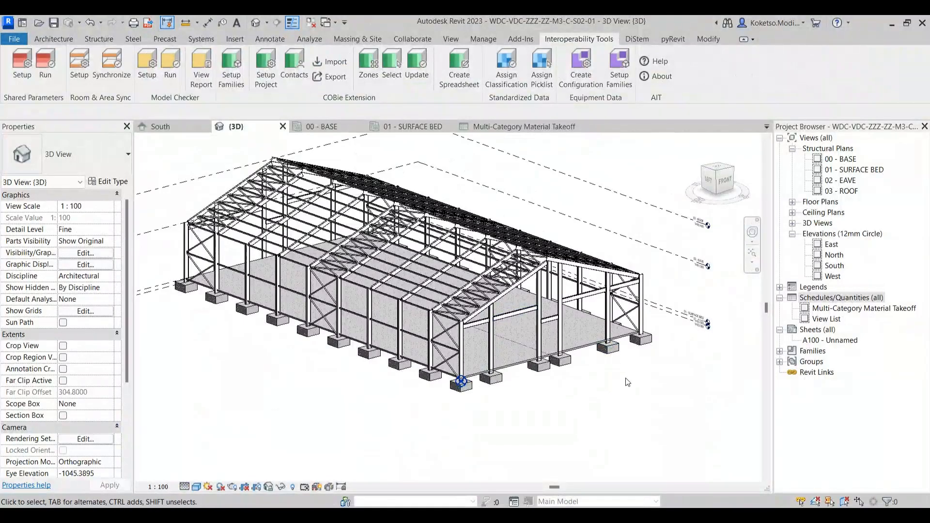
pyautogui.moveTo(488, 339); pyautogui.dragTo(657, 403)
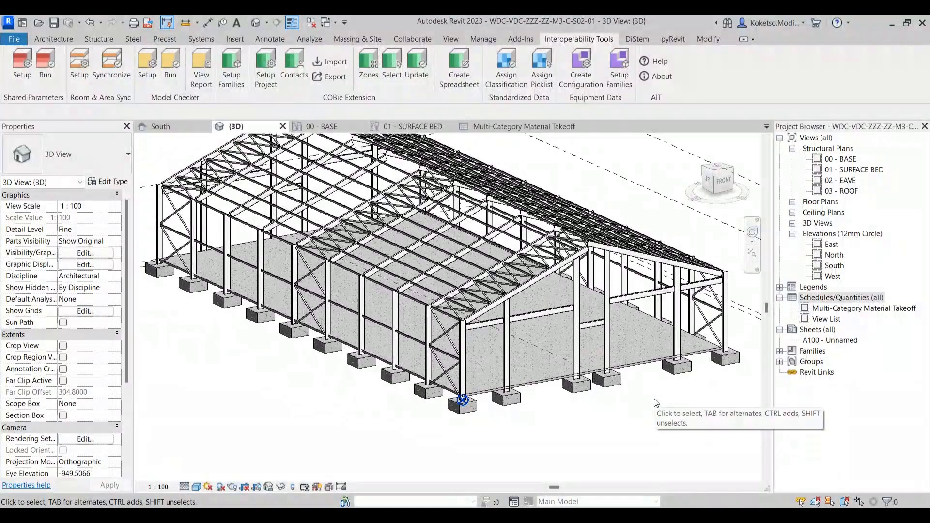
pyautogui.scroll(-3, 656, 402)
pyautogui.scroll(1, 630, 435)
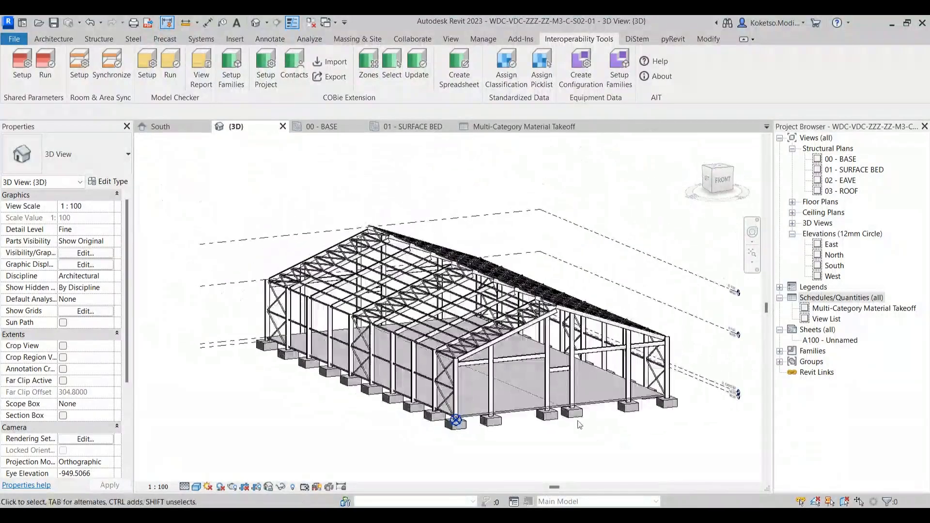
pyautogui.scroll(1, 630, 449)
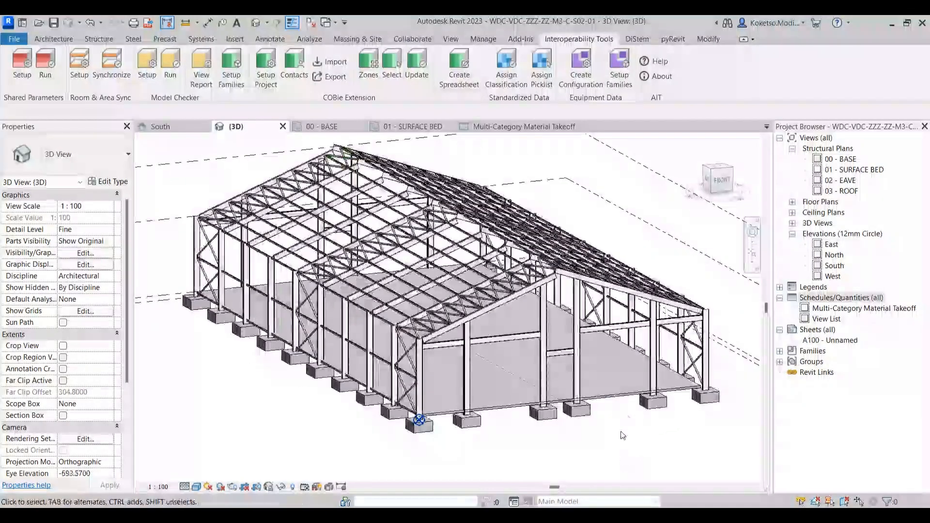
pyautogui.scroll(1, 617, 438)
pyautogui.scroll(-1, 618, 438)
pyautogui.moveTo(613, 439); pyautogui.dragTo(557, 426)
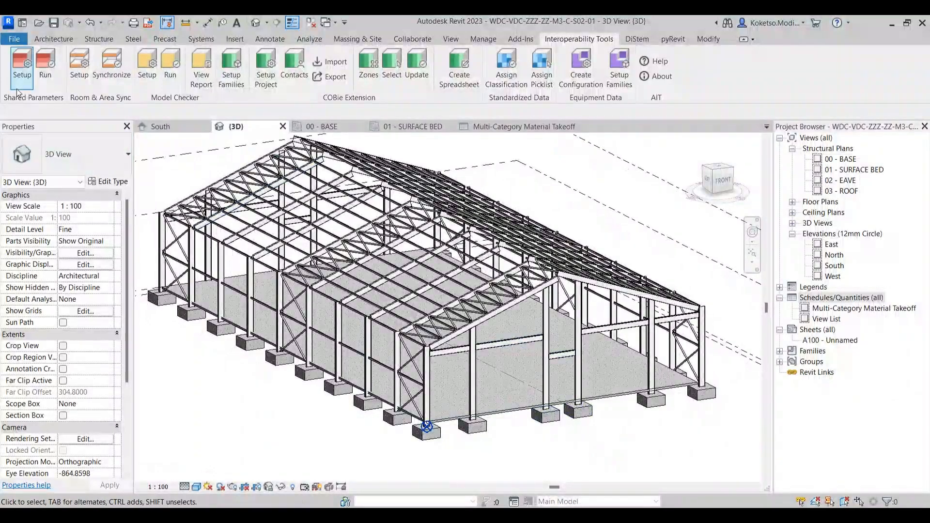
# Step: Open the Export IFC dialog via File > Export > IFC for the portal frame model
pyautogui.click(54, 40)
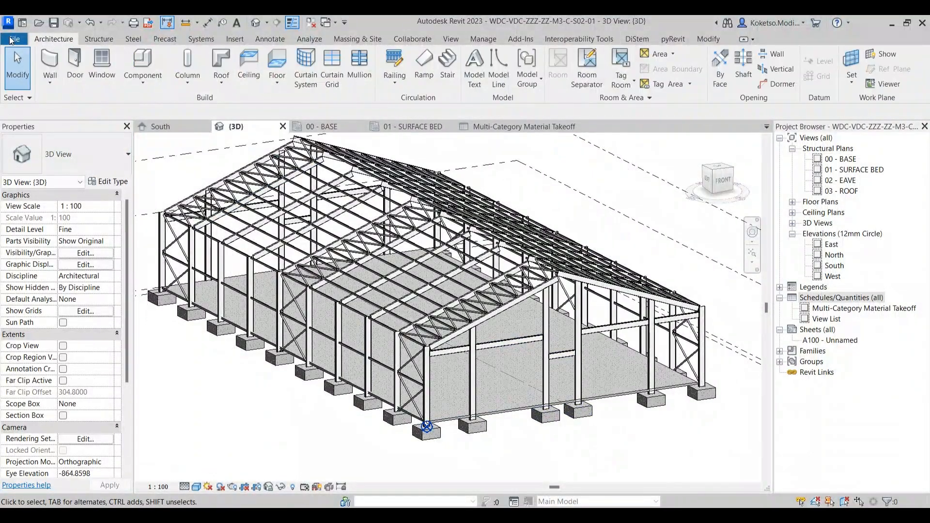
pyautogui.click(15, 41)
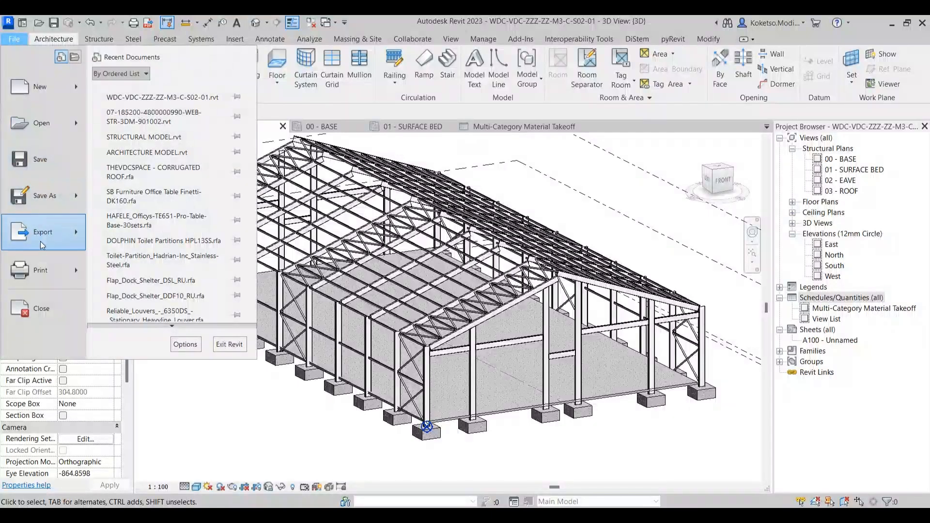
pyautogui.moveTo(39, 241)
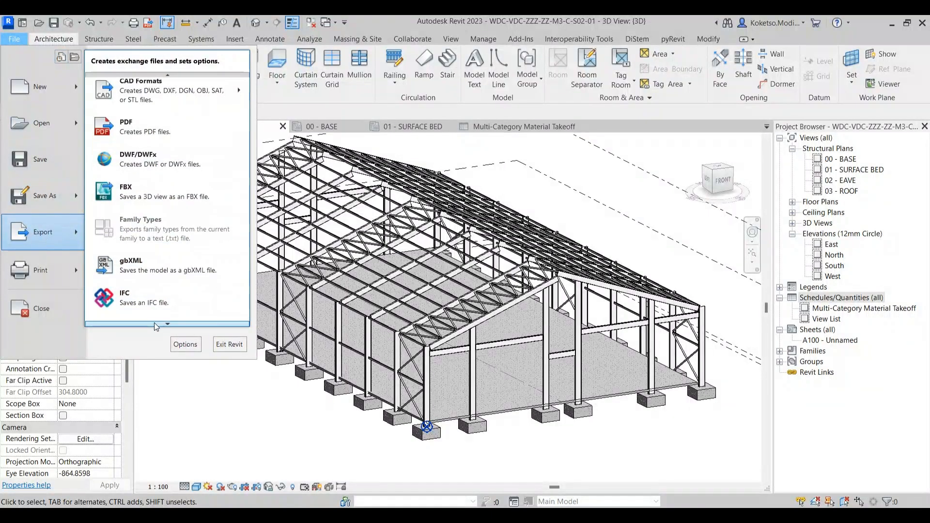
pyautogui.click(132, 294)
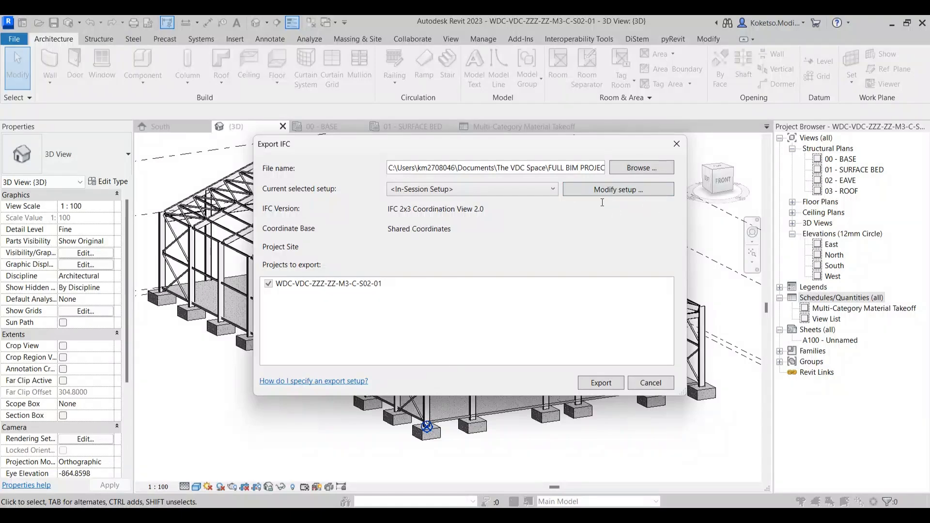
# Step: In Modify Setup, keep IFC 2x3 Coordination View 2.0 as the IFC version
pyautogui.click(582, 190)
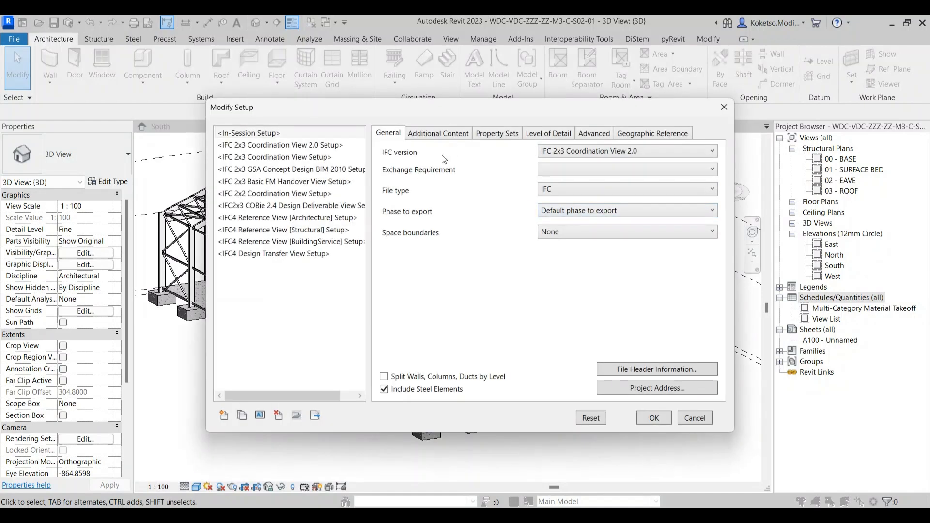
pyautogui.click(560, 151)
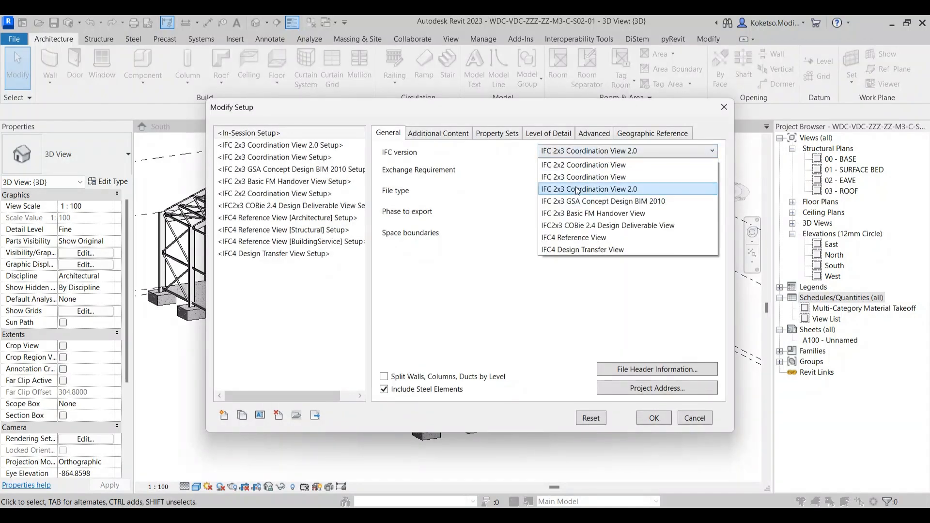
pyautogui.click(578, 190)
pyautogui.click(570, 154)
pyautogui.click(575, 192)
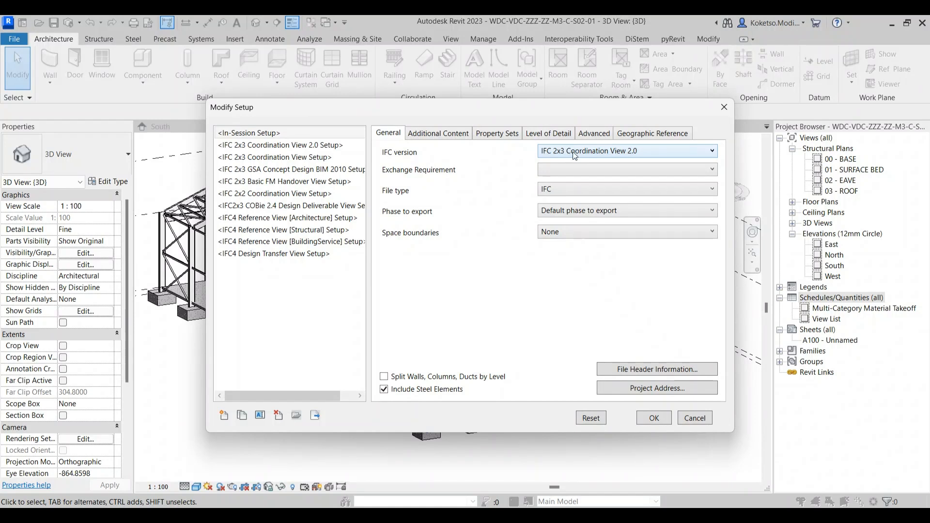
pyautogui.click(547, 151)
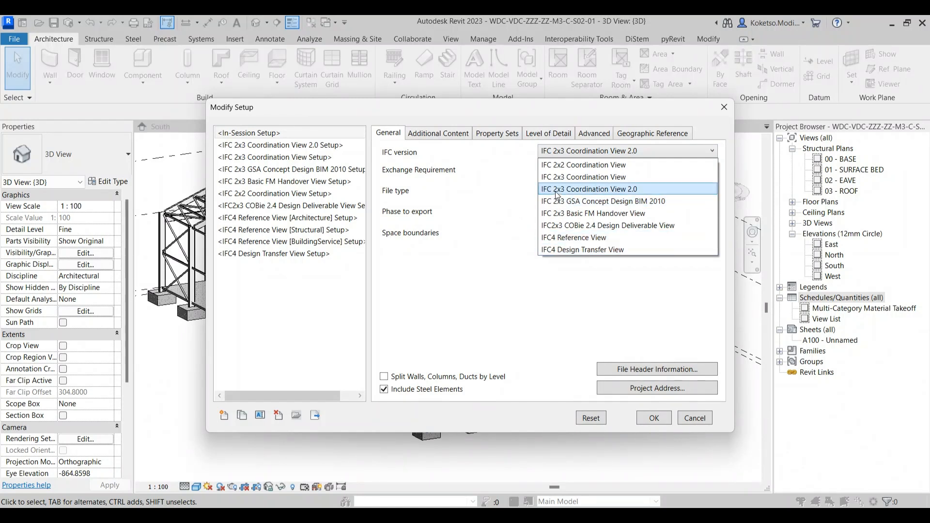
pyautogui.click(585, 193)
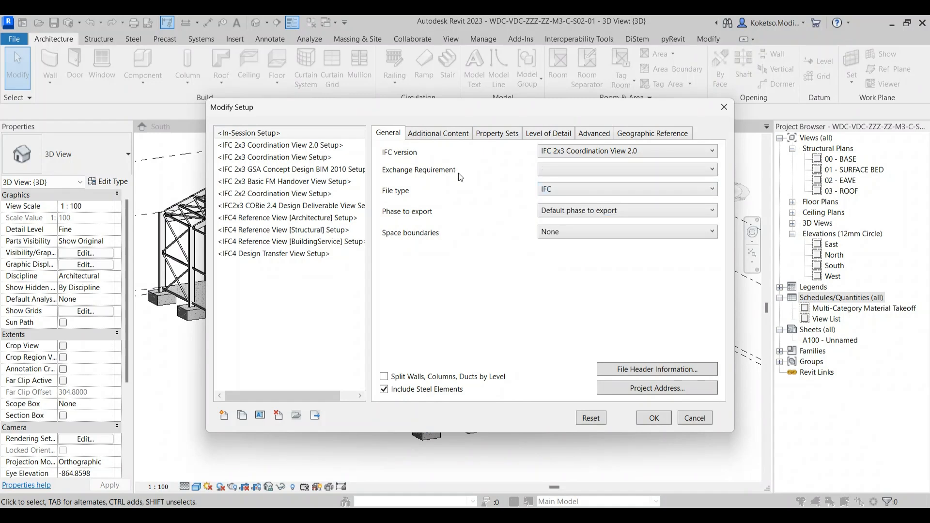
# Step: Restrict the IFC export to only elements visible in the view
pyautogui.click(424, 138)
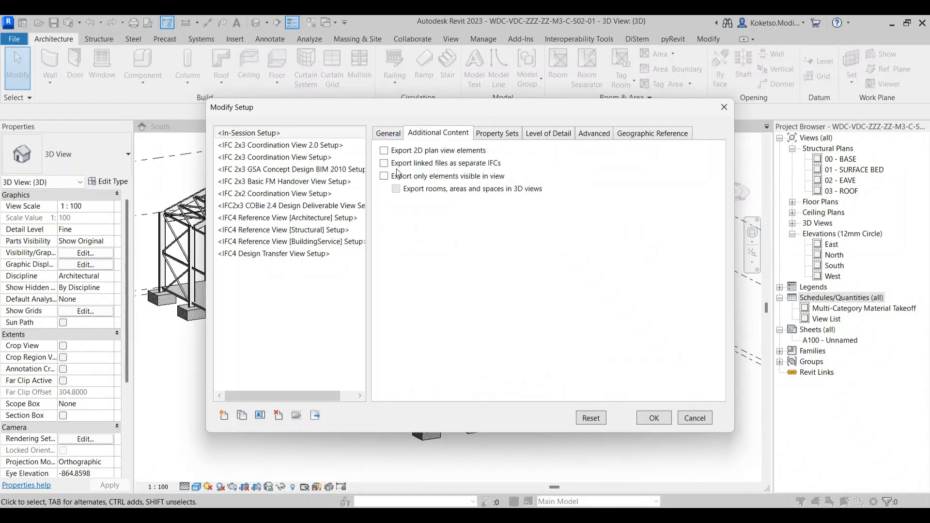
pyautogui.click(383, 176)
pyautogui.click(388, 138)
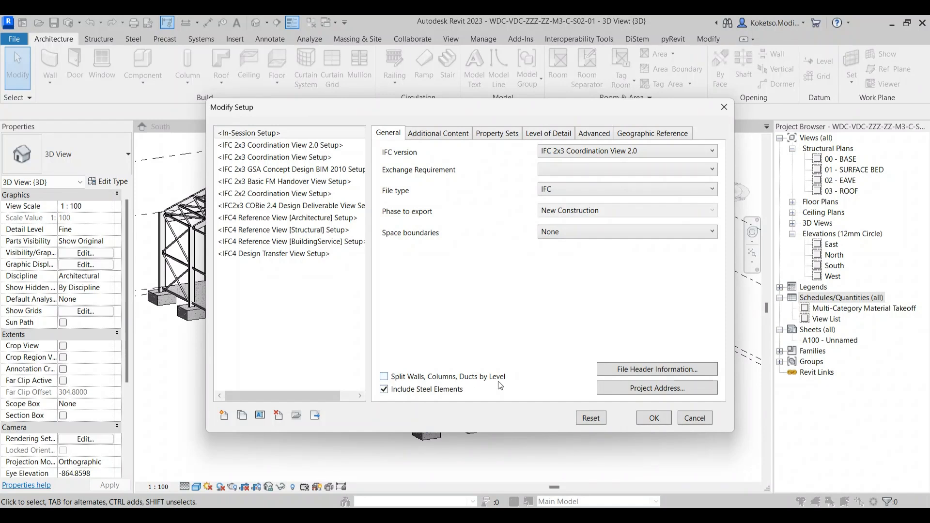
pyautogui.click(438, 137)
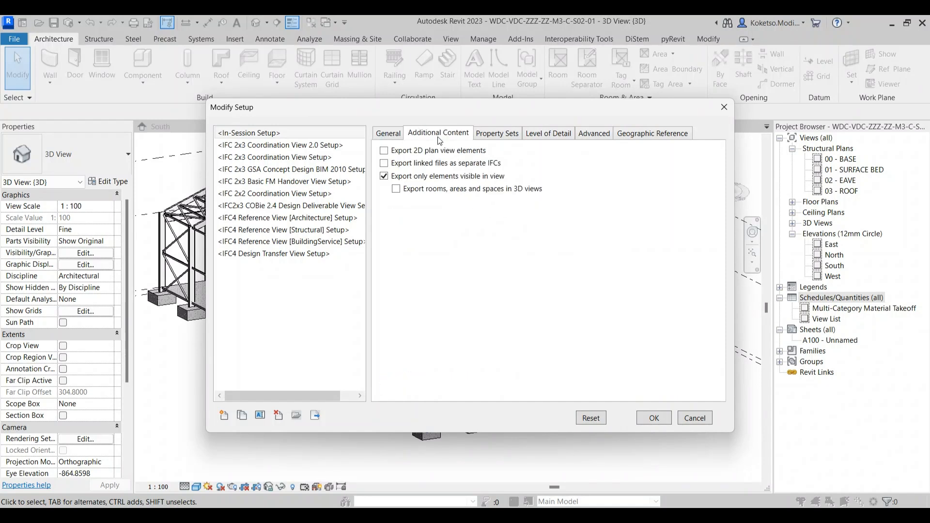
# Step: Include Revit property sets, base quantities and schedule property sets; keep Level of Detail Low
pyautogui.click(486, 135)
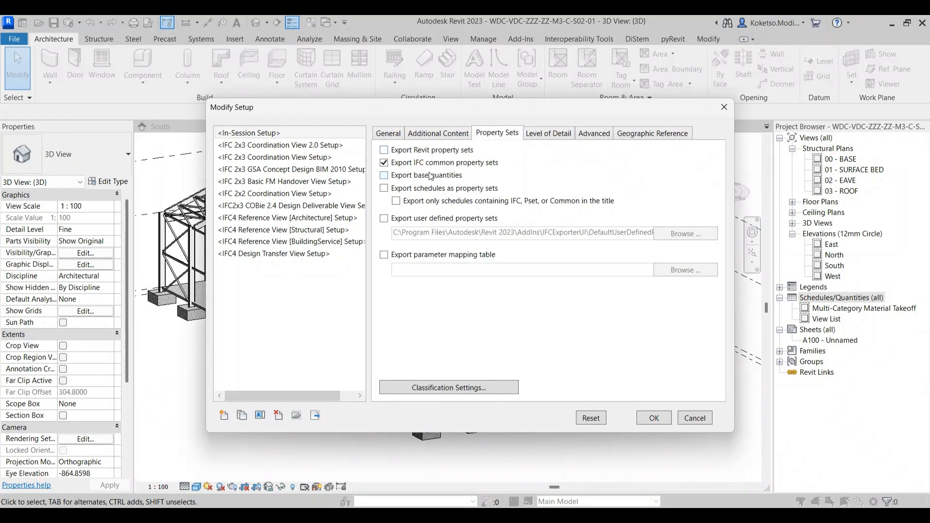
pyautogui.click(383, 151)
pyautogui.click(385, 176)
pyautogui.click(384, 188)
pyautogui.click(548, 135)
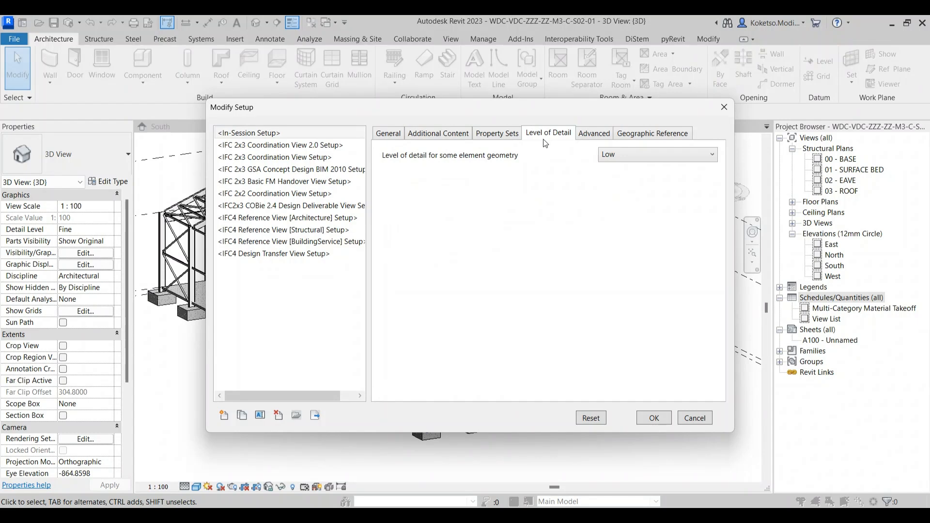
pyautogui.click(623, 156)
pyautogui.click(605, 176)
# Step: Enable parts as elements, family/type reference, site elevation, stored GUID, type-only and visible names
pyautogui.click(586, 136)
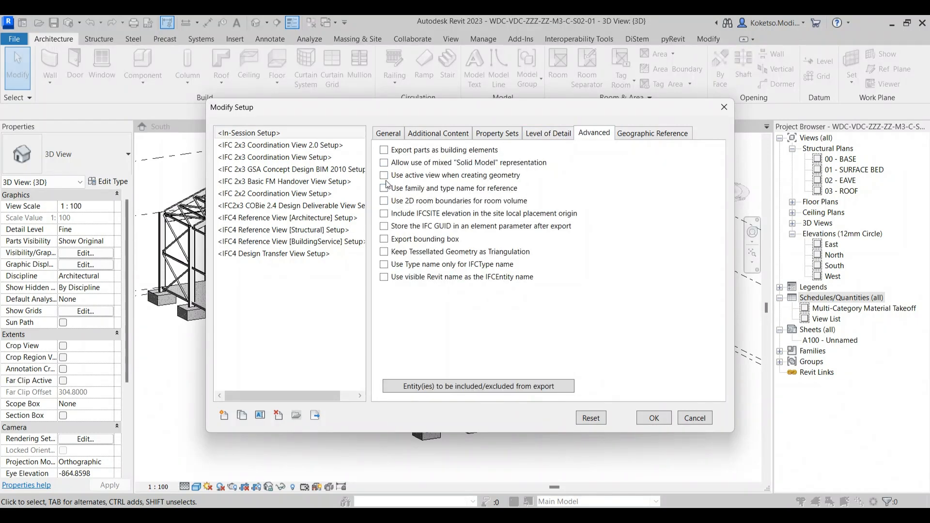
pyautogui.click(385, 151)
pyautogui.click(385, 188)
pyautogui.click(384, 214)
pyautogui.click(385, 226)
pyautogui.click(384, 264)
pyautogui.click(383, 277)
pyautogui.click(639, 135)
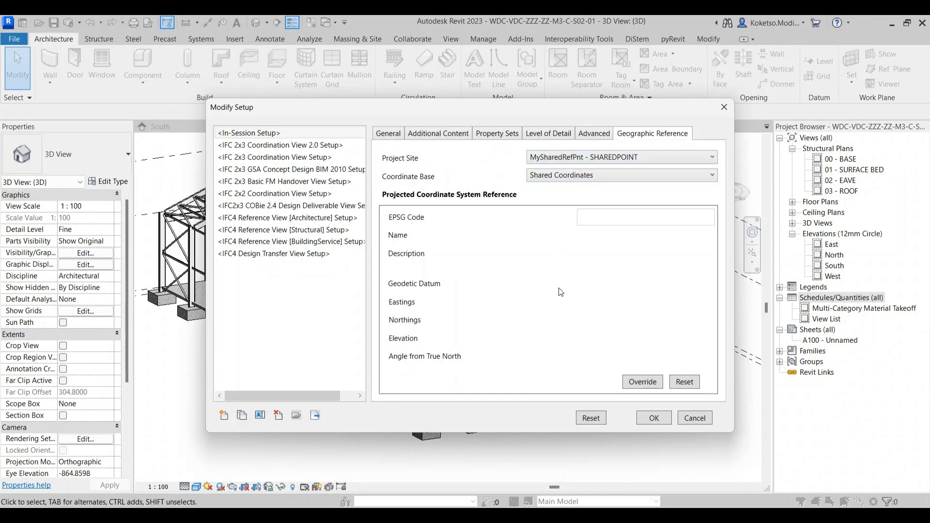
# Step: Confirm the modified IFC setup and export the portal frame model to an IFC file
pyautogui.click(654, 417)
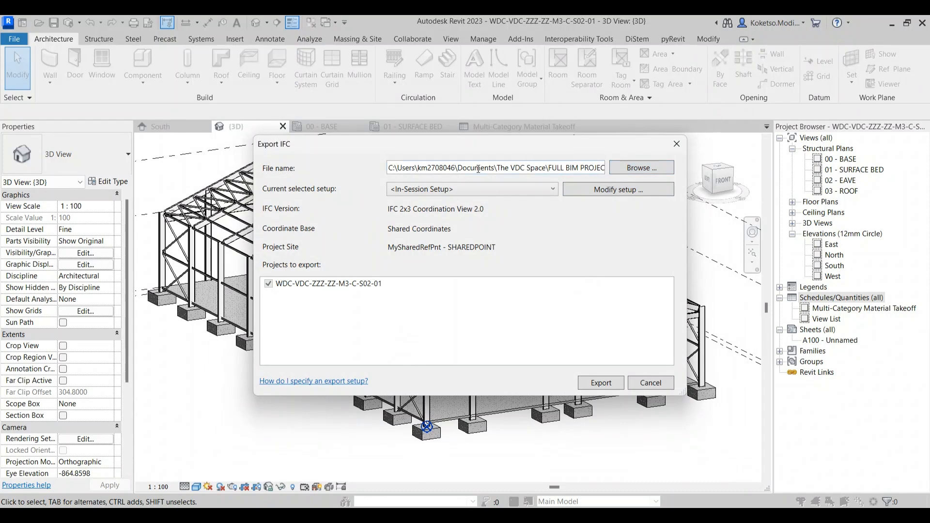
pyautogui.click(595, 382)
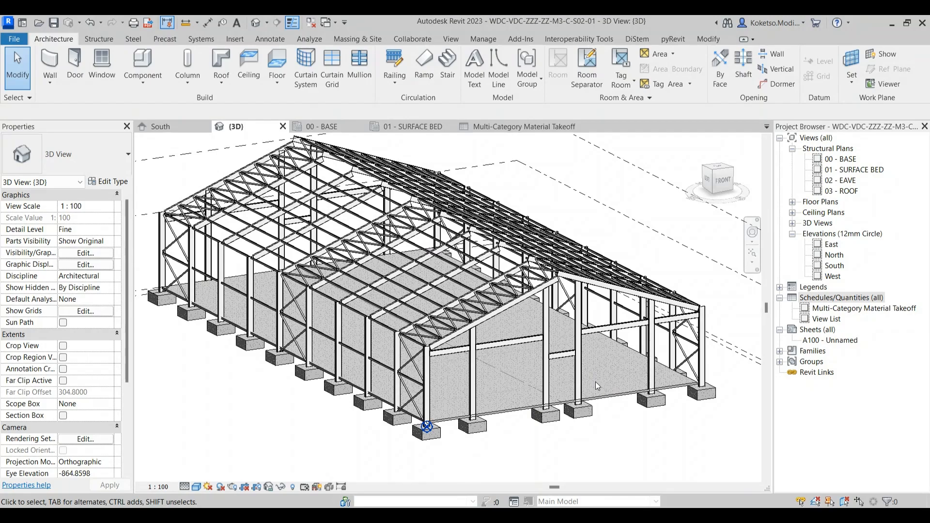
pyautogui.moveTo(570, 352); pyautogui.dragTo(614, 369)
pyautogui.moveTo(633, 411); pyautogui.dragTo(593, 445)
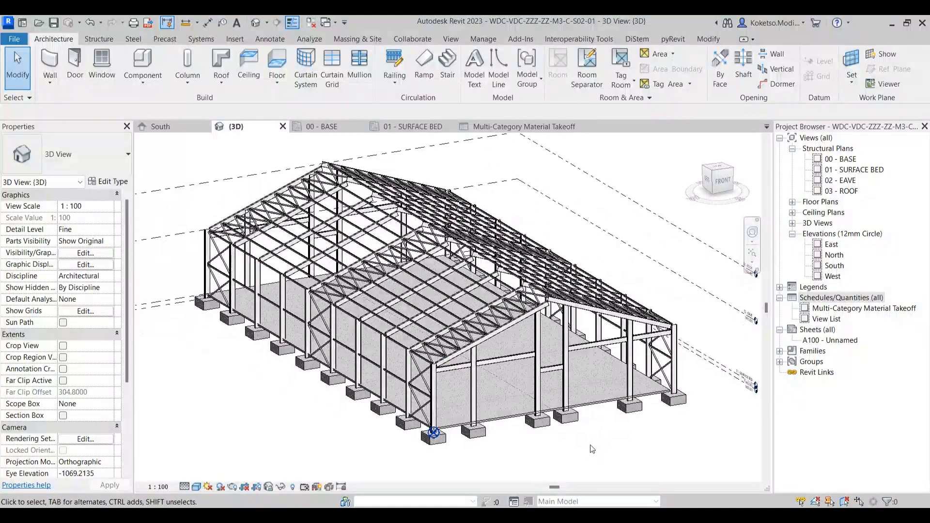
pyautogui.scroll(1, 613, 438)
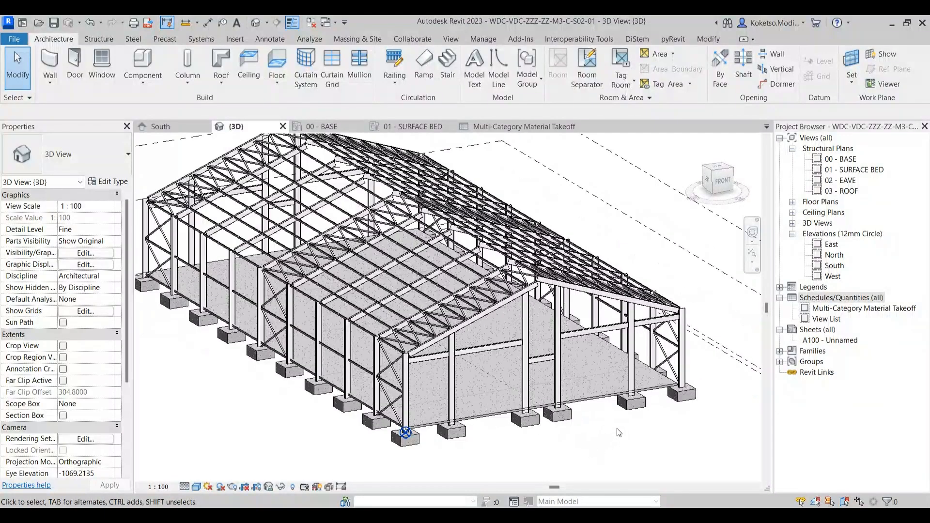
pyautogui.moveTo(619, 433); pyautogui.dragTo(631, 434)
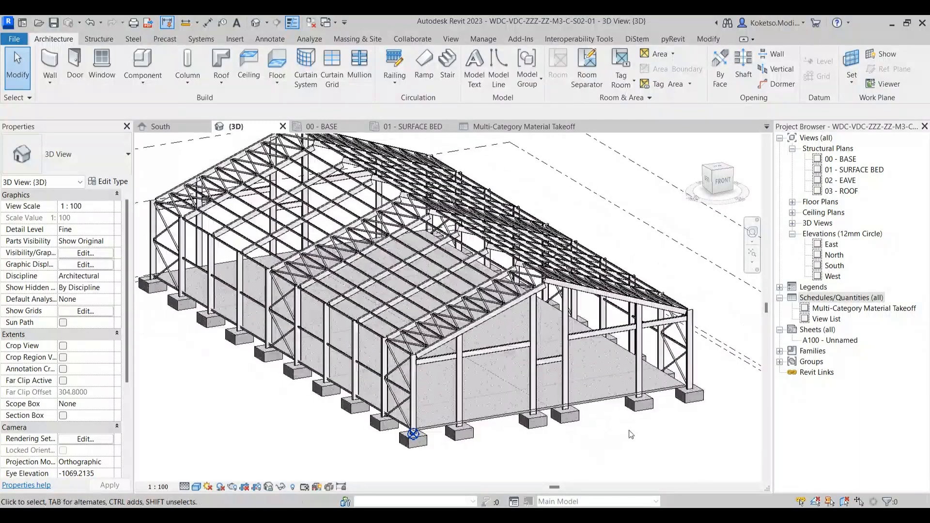